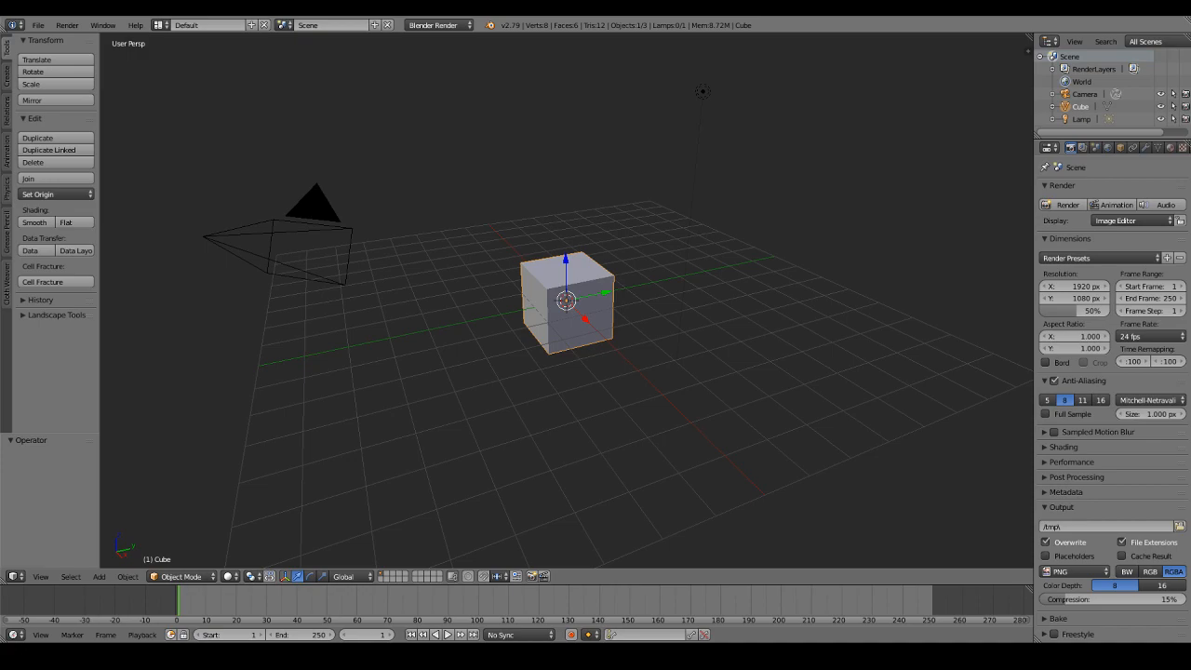
Step: Examine the default cube and its scene from several sides and distances
{"action": "scroll", "coordinate": [596, 293], "scroll_direction": "up", "scroll_amount": 2}
{"action": "scroll", "coordinate": [544, 299], "scroll_direction": "down", "scroll_amount": 4}
{"action": "middle_click_drag", "start_coordinate": [508, 302], "coordinate": [640, 305]}
{"action": "mouse_move", "coordinate": [545, 295]}
{"action": "middle_mouse_down"}
{"action": "mouse_move", "coordinate": [732, 312]}
{"action": "mouse_move", "coordinate": [689, 287]}
{"action": "mouse_move", "coordinate": [630, 285]}
{"action": "mouse_move", "coordinate": [753, 293]}
{"action": "mouse_move", "coordinate": [637, 267]}
{"action": "mouse_move", "coordinate": [641, 258]}
{"action": "mouse_move", "coordinate": [616, 264]}
{"action": "middle_mouse_up"}
{"action": "middle_click_drag", "start_coordinate": [509, 271], "coordinate": [577, 310]}
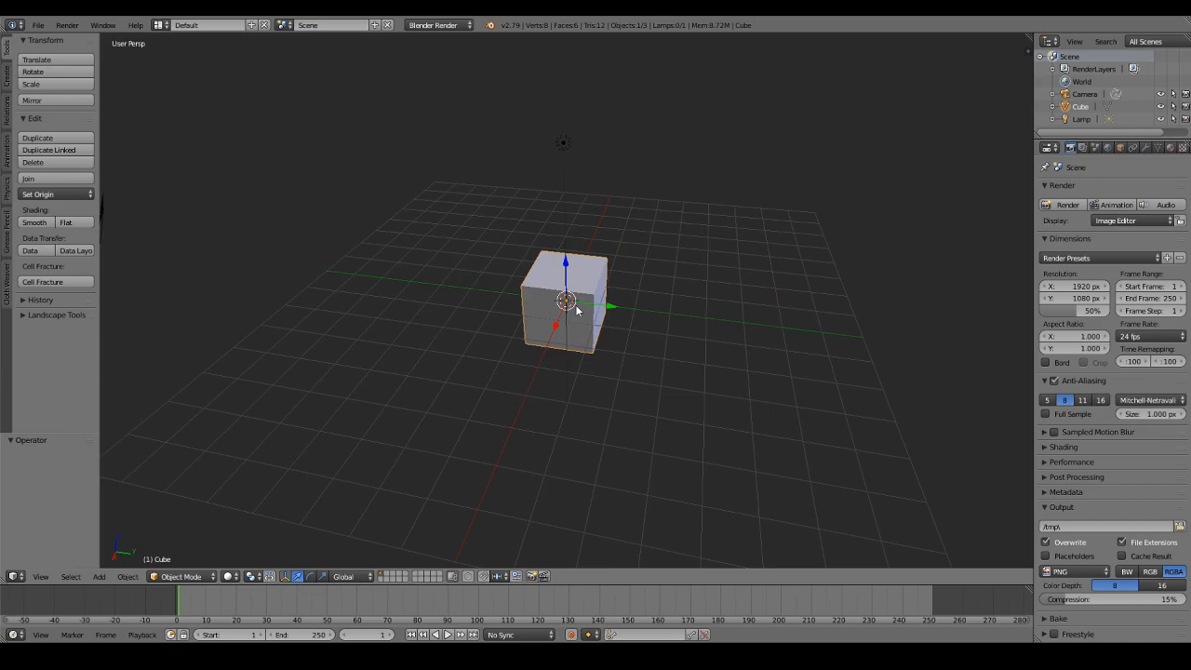
{"action": "middle_click_drag", "start_coordinate": [659, 306], "coordinate": [640, 291]}
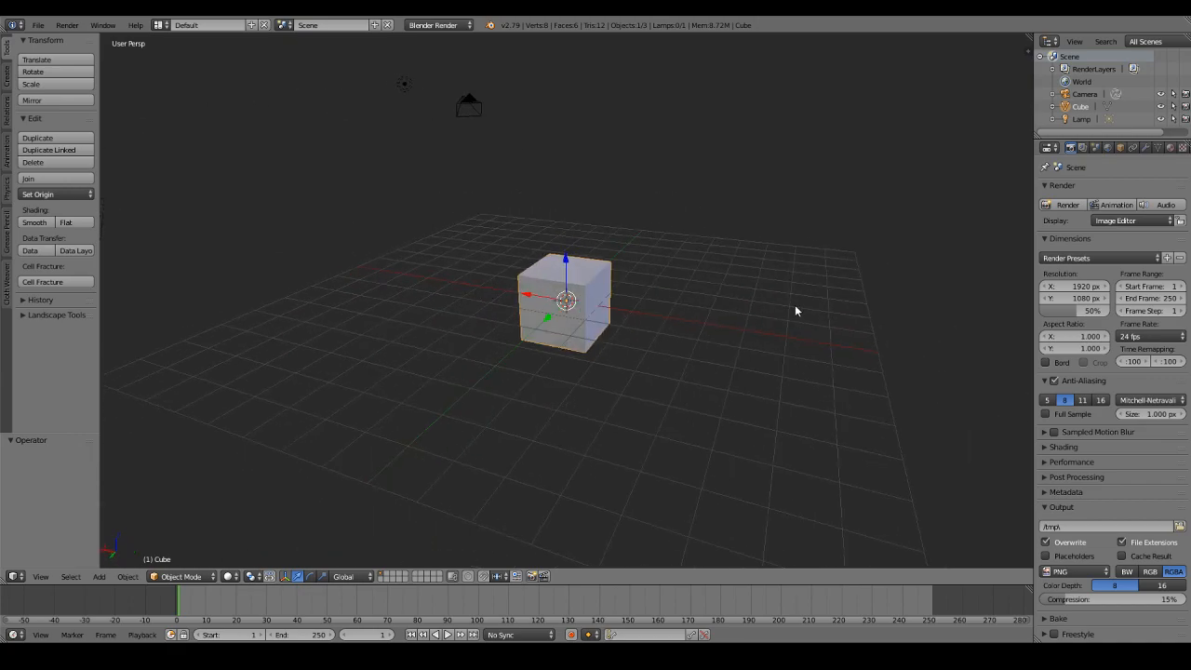
{"action": "middle_click_drag", "start_coordinate": [795, 305], "coordinate": [606, 324]}
{"action": "scroll", "coordinate": [595, 312], "scroll_direction": "up", "scroll_amount": 7}
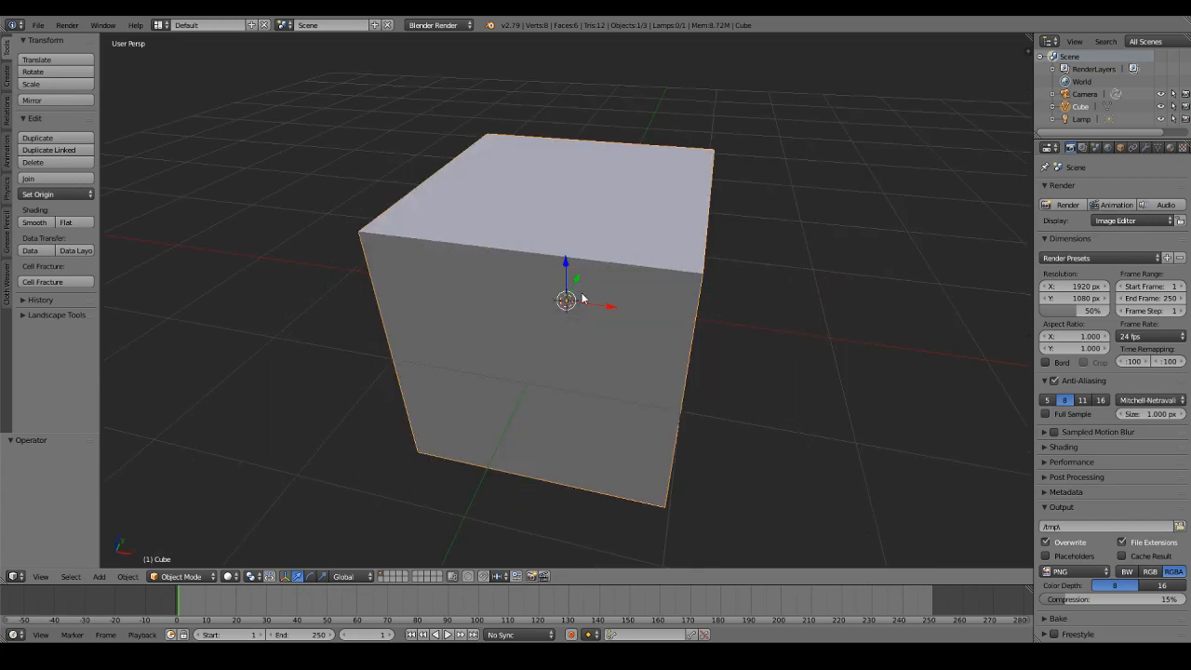
{"action": "scroll", "coordinate": [583, 299], "scroll_direction": "down", "scroll_amount": 7}
{"action": "middle_click_drag", "start_coordinate": [584, 299], "coordinate": [553, 362]}
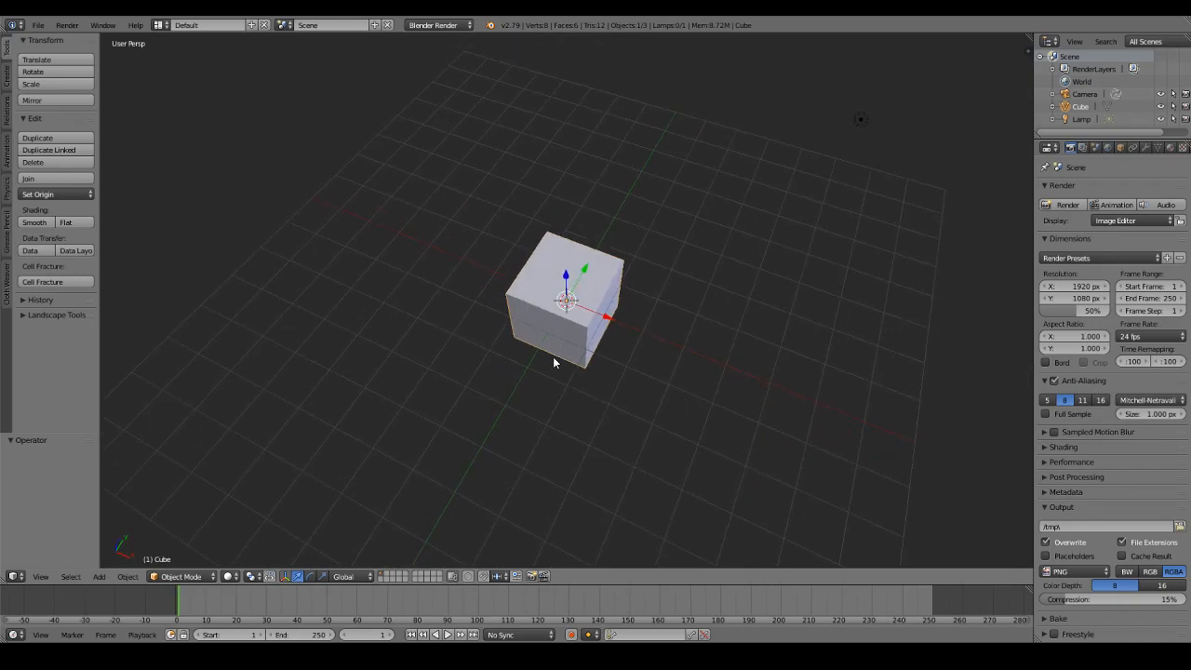
{"action": "scroll", "coordinate": [553, 362], "scroll_direction": "down", "scroll_amount": 3}
{"action": "middle_click_drag", "start_coordinate": [553, 362], "coordinate": [578, 347]}
{"action": "scroll", "coordinate": [454, 317], "scroll_direction": "up", "scroll_amount": 5}
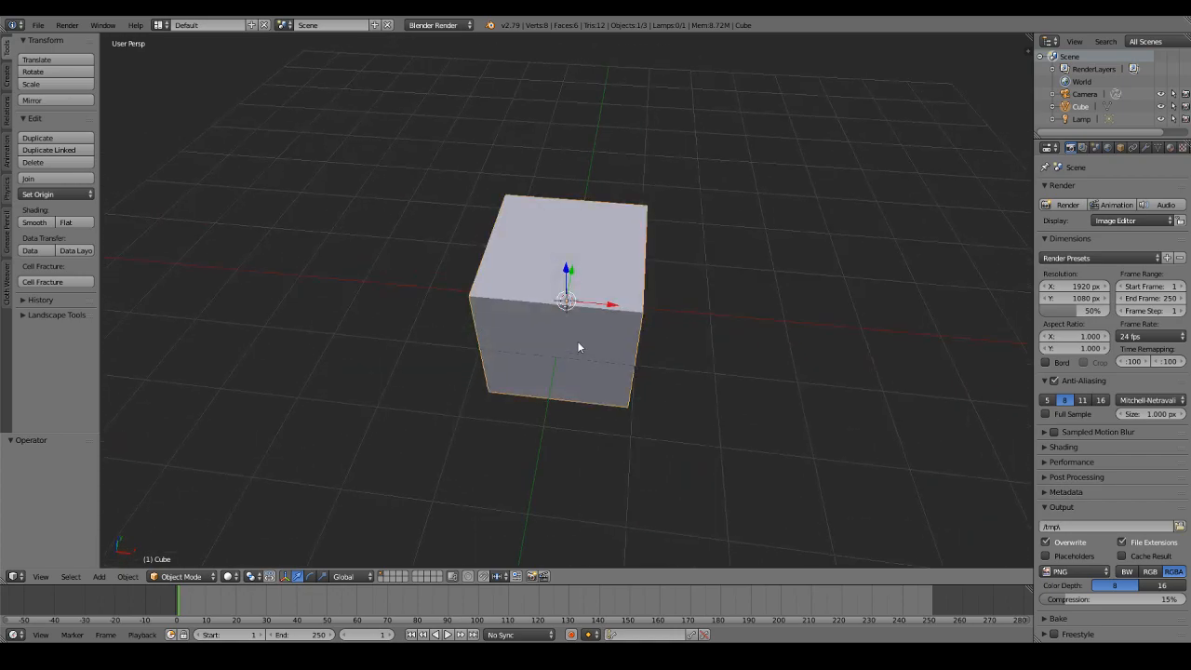
Step: Toggle the cube between Edit Mode and Object Mode several times
{"action": "key", "text": "Tab"}
{"action": "key", "text": "Tab"}
{"action": "key", "text": "Tab"}
{"action": "key", "text": "Tab"}
{"action": "scroll", "coordinate": [565, 328], "scroll_direction": "down", "scroll_amount": 6}
{"action": "key", "text": "Tab"}
{"action": "key", "text": "Tab"}
{"action": "middle_click_drag", "start_coordinate": [565, 329], "coordinate": [505, 299]}
{"action": "scroll", "coordinate": [505, 300], "scroll_direction": "up", "scroll_amount": 6}
{"action": "scroll", "coordinate": [506, 299], "scroll_direction": "down", "scroll_amount": 6}
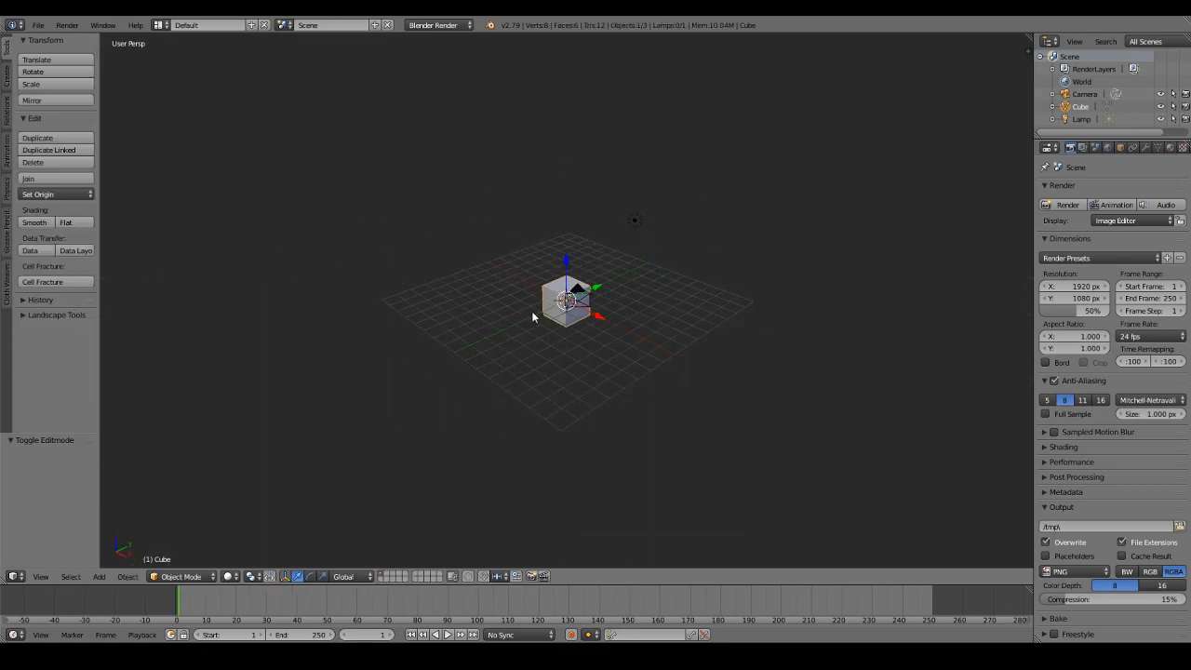
{"action": "scroll", "coordinate": [533, 314], "scroll_direction": "up", "scroll_amount": 8}
{"action": "key", "text": "r"}
{"action": "key", "text": "r"}
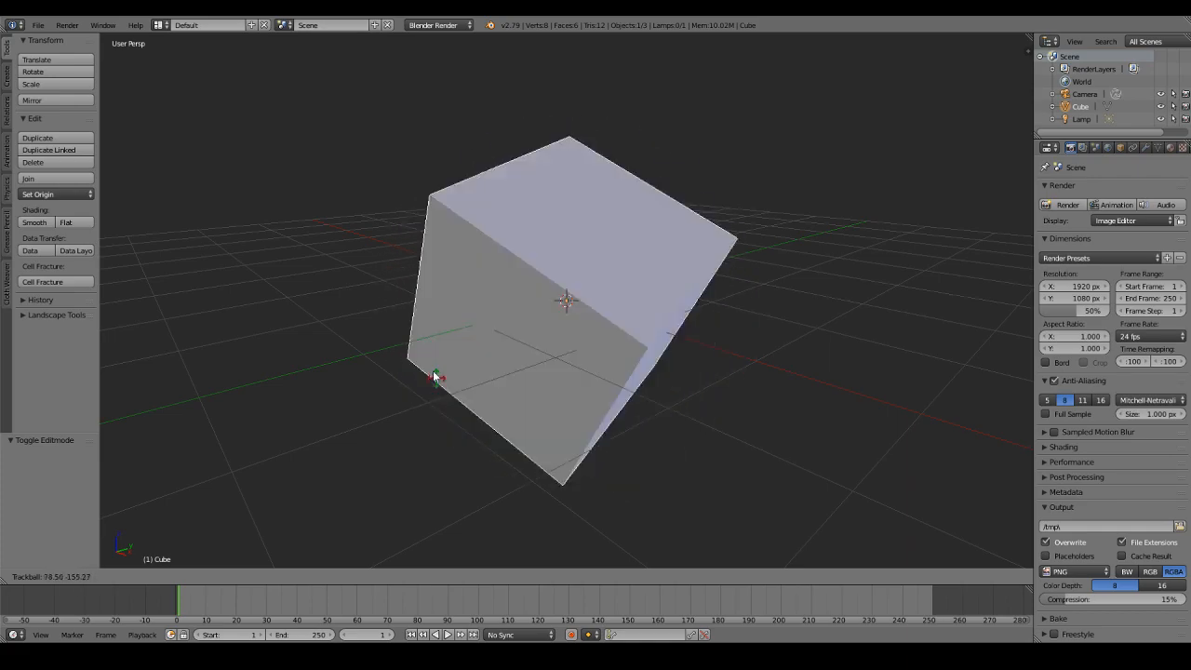
{"action": "key", "text": "Escape"}
Step: Enter Edit Mode and add one vertical loop cut through the middle of the cube
{"action": "scroll", "coordinate": [464, 377], "scroll_direction": "down", "scroll_amount": 10}
{"action": "scroll", "coordinate": [464, 377], "scroll_direction": "up", "scroll_amount": 6}
{"action": "middle_click_drag", "start_coordinate": [464, 377], "coordinate": [520, 373]}
{"action": "key", "text": "Tab"}
{"action": "scroll", "coordinate": [500, 377], "scroll_direction": "up", "scroll_amount": 2}
{"action": "key", "text": "a"}
{"action": "scroll", "coordinate": [519, 373], "scroll_direction": "up", "scroll_amount": 1}
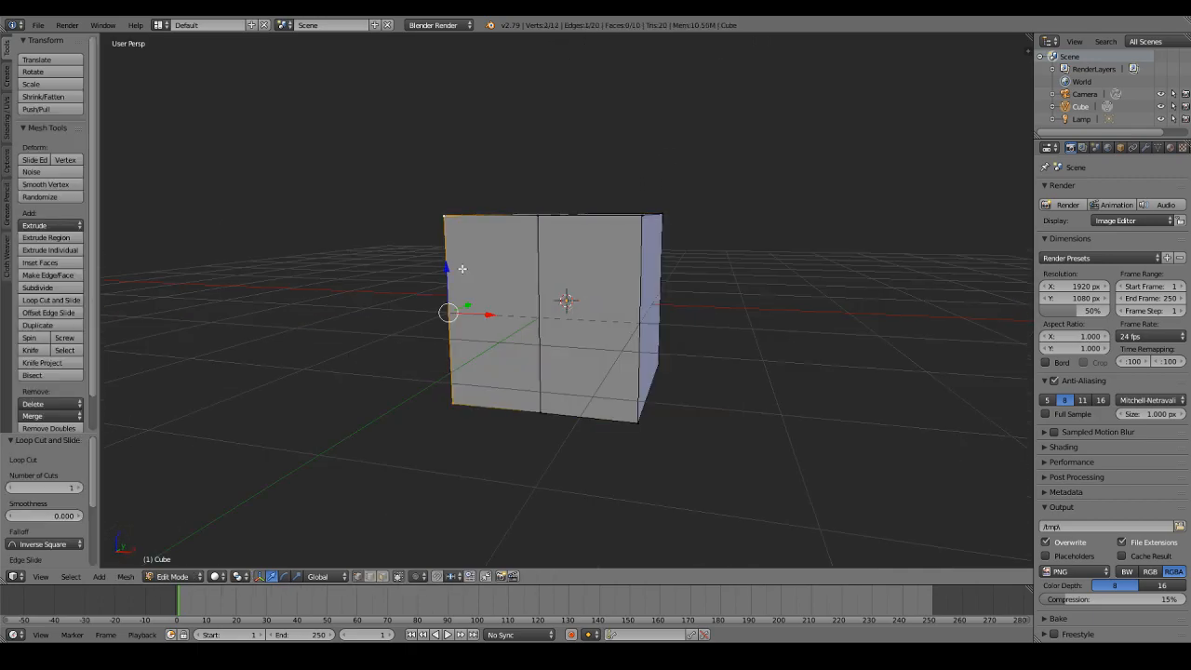
Step: Delete the vertices on the cube's negative X side and return to Object Mode
{"action": "middle_click_drag", "start_coordinate": [459, 267], "coordinate": [527, 276]}
{"action": "right_click", "coordinate": [449, 288], "text": "alt+shift"}
{"action": "key", "text": "x"}
{"action": "left_click", "coordinate": [446, 287]}
{"action": "key", "text": "Tab"}
{"action": "middle_click_drag", "start_coordinate": [692, 299], "coordinate": [588, 311]}
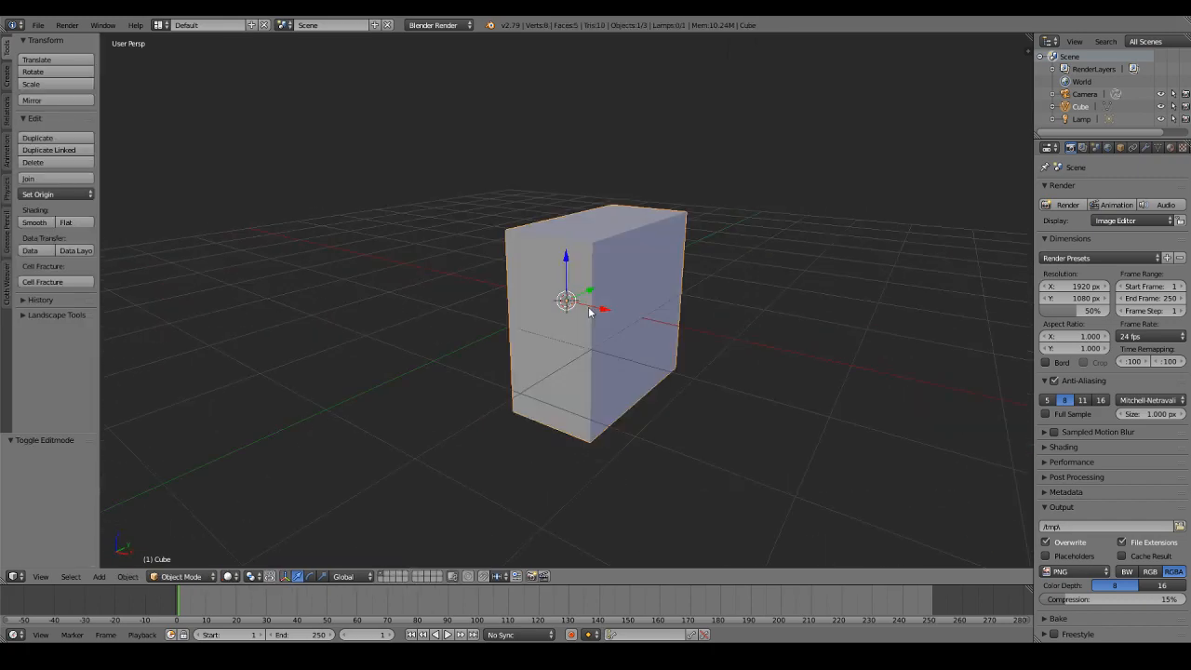
Step: Add a Mirror modifier on the X axis with Clipping enabled to the half cube and enter Edit Mode
{"action": "left_click", "coordinate": [1145, 147]}
{"action": "left_click", "coordinate": [1060, 190]}
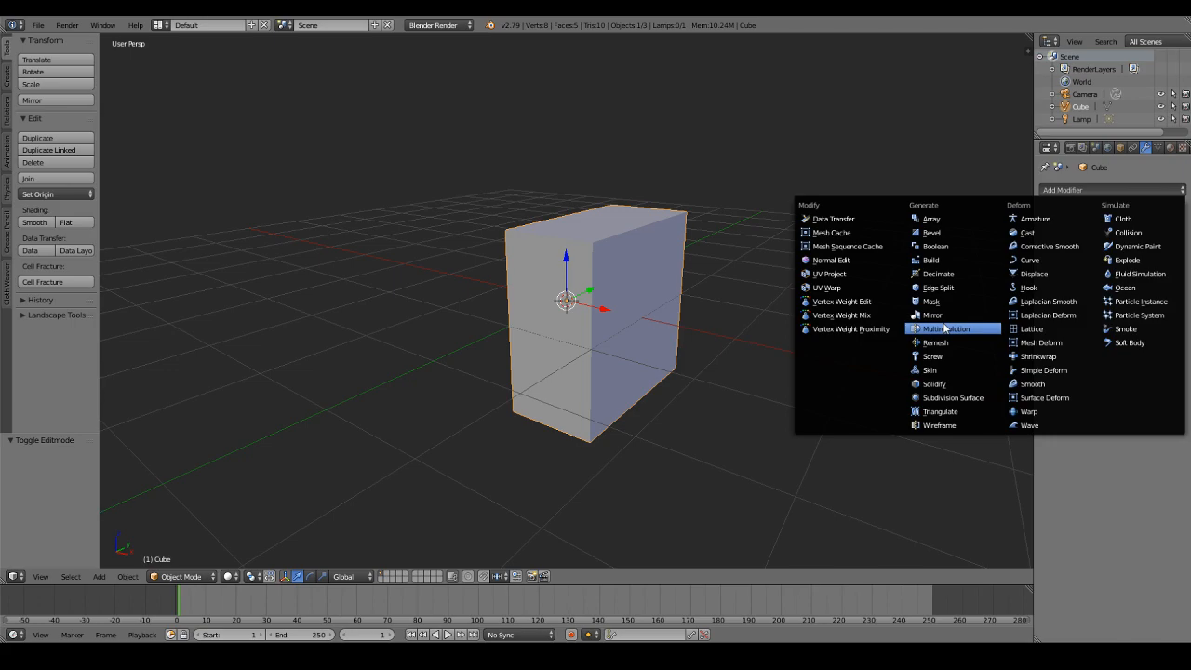
{"action": "left_click", "coordinate": [933, 315]}
{"action": "key", "text": "Tab"}
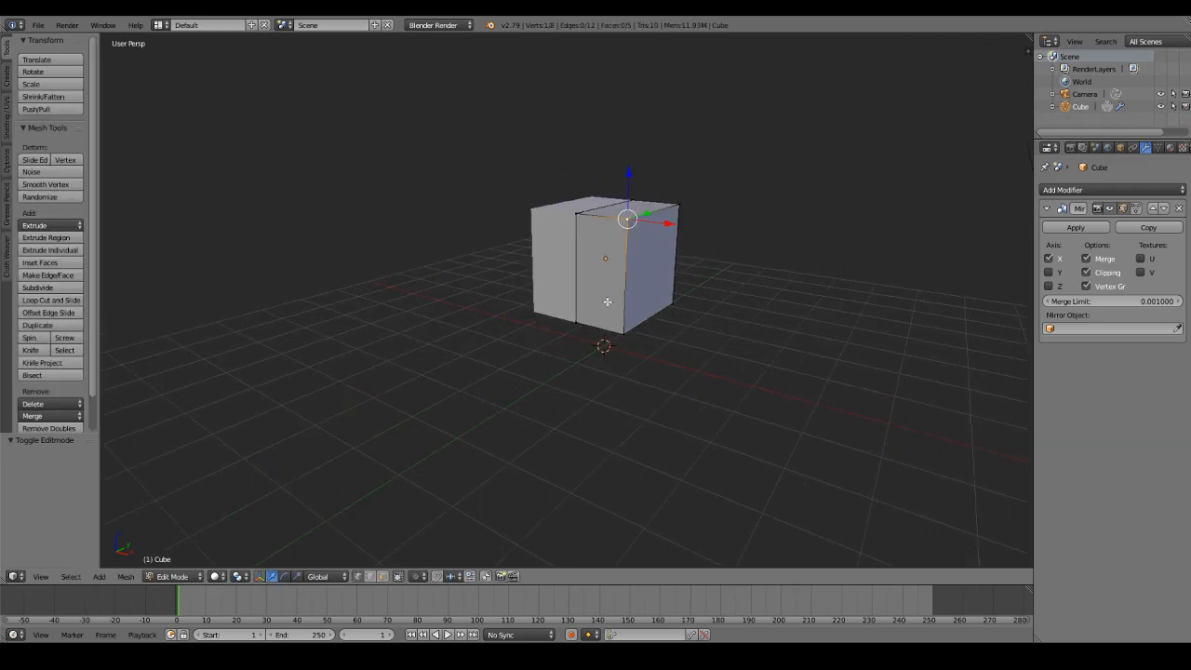
{"action": "right_click", "coordinate": [607, 300]}
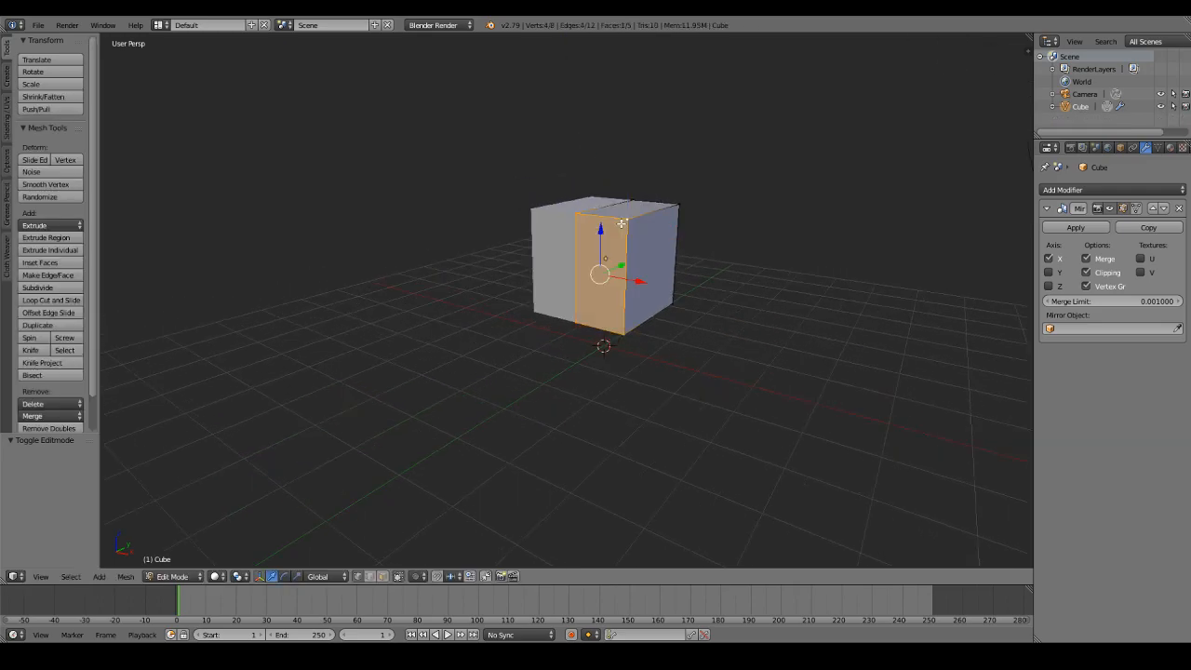
{"action": "middle_click_drag", "start_coordinate": [621, 223], "coordinate": [554, 344]}
{"action": "scroll", "coordinate": [553, 344], "scroll_direction": "up", "scroll_amount": 3}
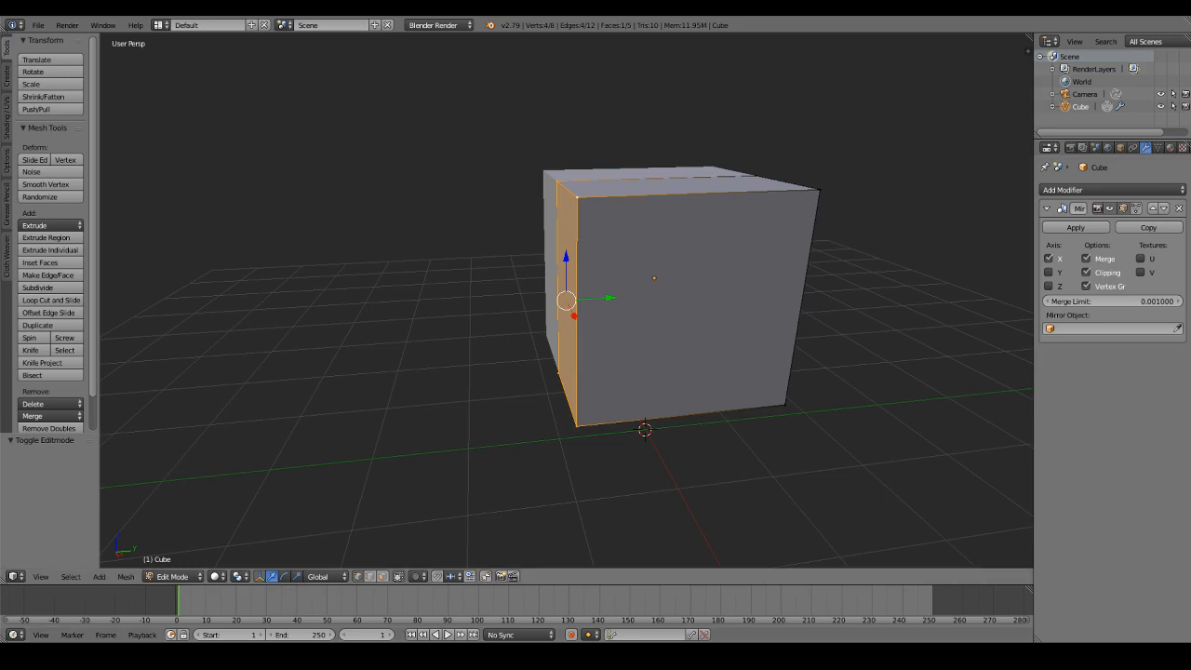
{"action": "middle_click_drag", "start_coordinate": [707, 275], "coordinate": [667, 248]}
{"action": "right_click", "coordinate": [604, 247]}
{"action": "key", "text": "g"}
{"action": "right_click", "coordinate": [614, 253]}
{"action": "key", "text": "Tab"}
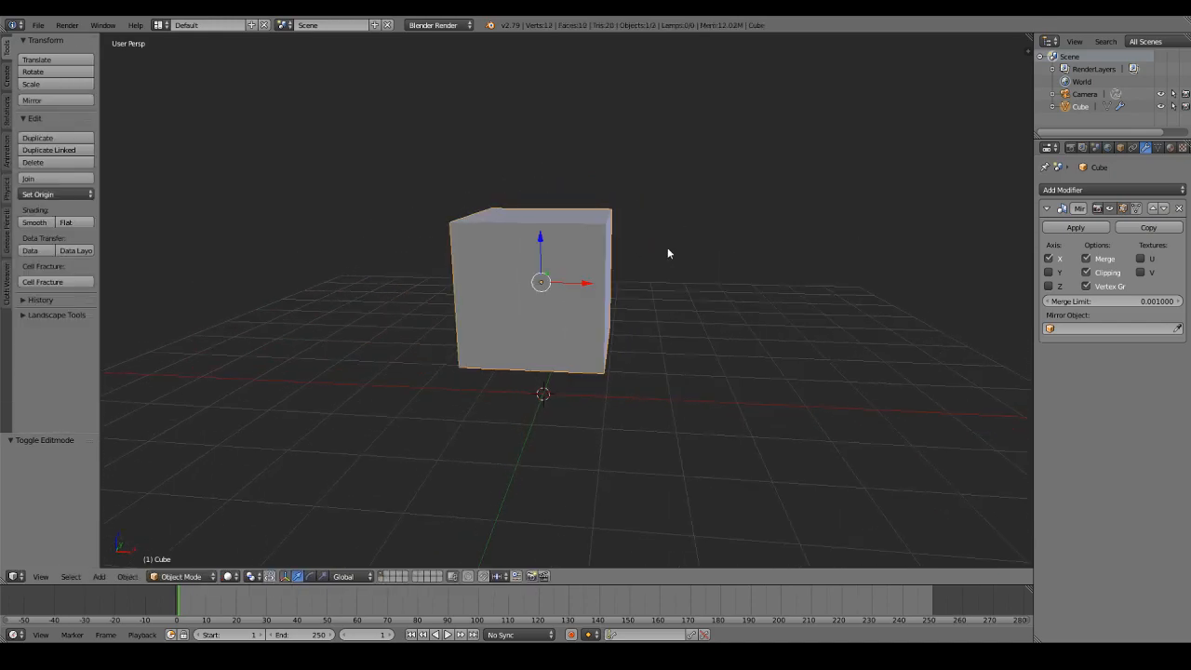
Step: Add a Basis and a second shape key, and raise the upper front corner vertex in the second key
{"action": "left_click", "coordinate": [1158, 147]}
{"action": "left_click", "coordinate": [1180, 356]}
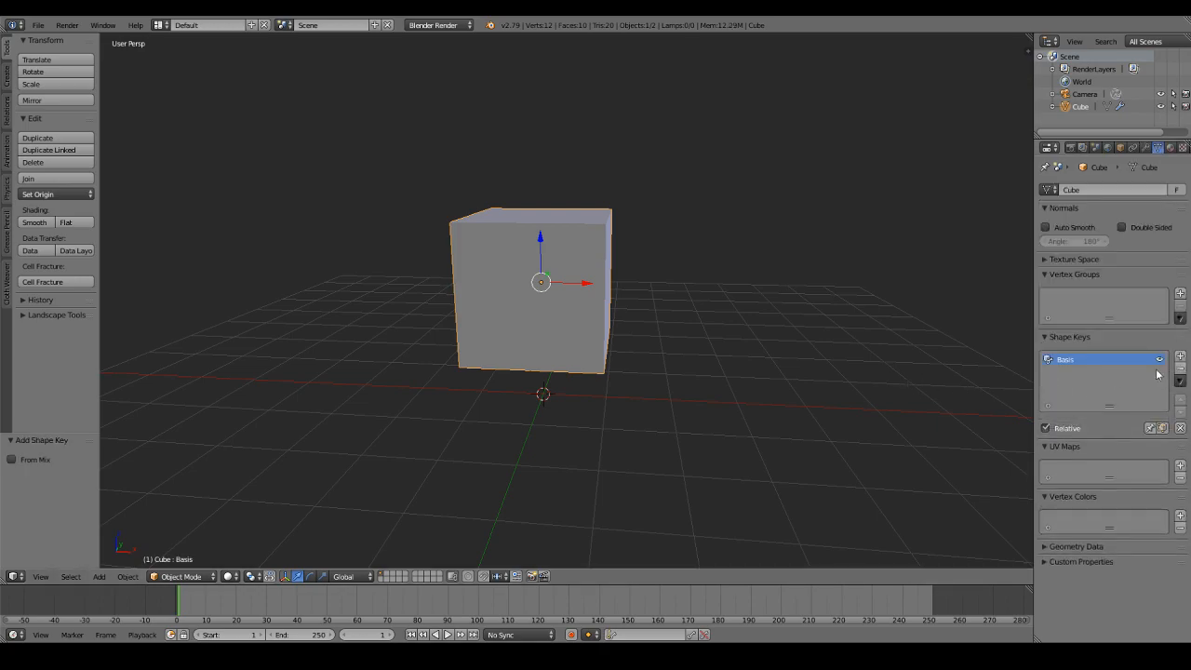
{"action": "left_click", "coordinate": [1180, 357]}
{"action": "key", "text": "Tab"}
{"action": "key", "text": "g"}
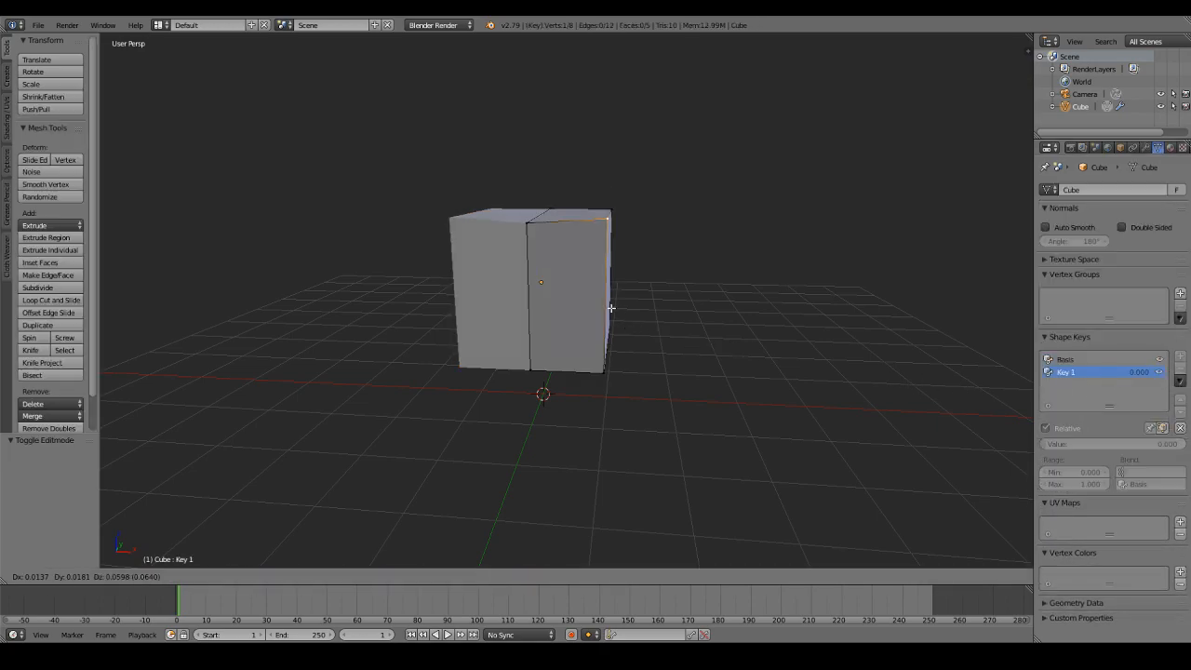
{"action": "left_click", "coordinate": [610, 307]}
{"action": "key", "text": "Tab"}
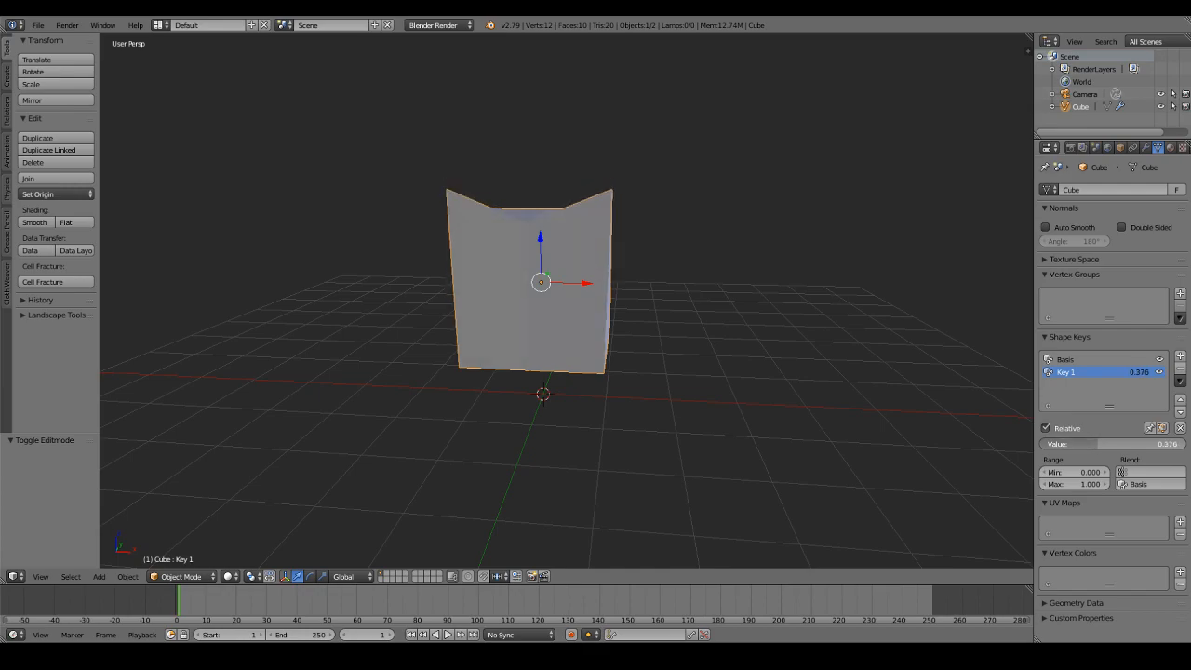
Step: Add a third shape key to the cube and try out its value
{"action": "left_click", "coordinate": [1179, 358]}
{"action": "key", "text": "Tab"}
{"action": "key", "text": "Tab"}
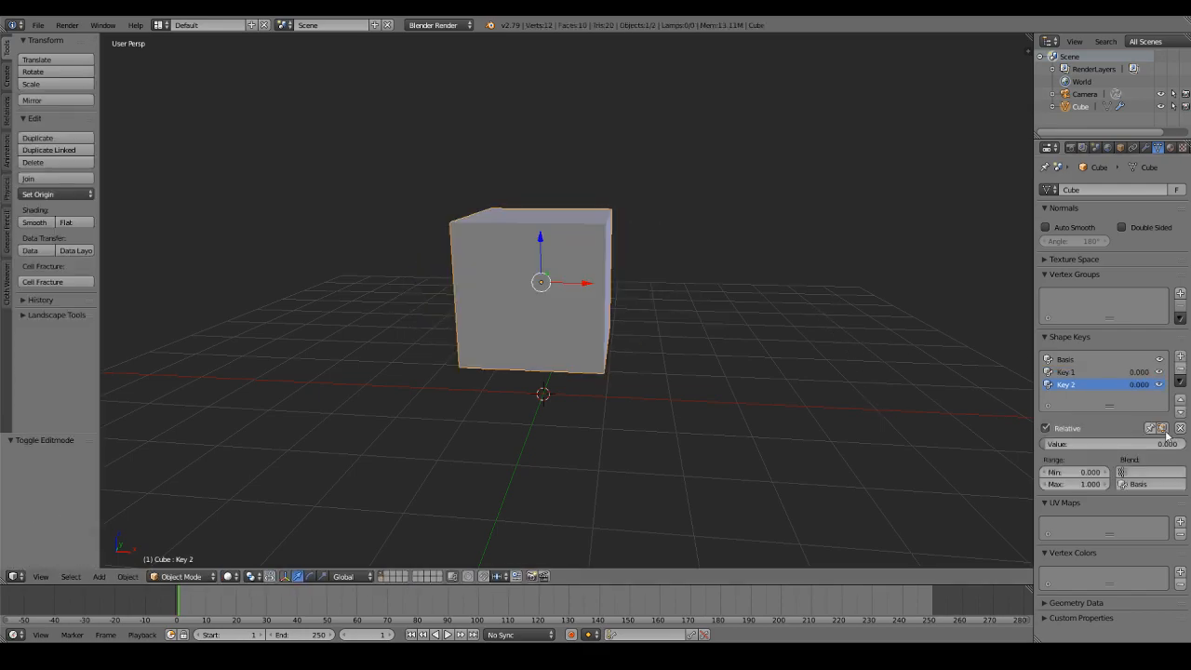
{"action": "mouse_move", "coordinate": [1070, 443]}
{"action": "left_mouse_down"}
{"action": "mouse_move", "coordinate": [1181, 443]}
{"action": "mouse_move", "coordinate": [1060, 444]}
{"action": "mouse_move", "coordinate": [1121, 460]}
{"action": "mouse_move", "coordinate": [1070, 459]}
{"action": "mouse_move", "coordinate": [1182, 460]}
{"action": "mouse_move", "coordinate": [1061, 460]}
{"action": "left_mouse_up"}
Step: Select Key 1 and switch the Relative option off and on again
{"action": "left_click", "coordinate": [1072, 373]}
{"action": "left_click", "coordinate": [1045, 427]}
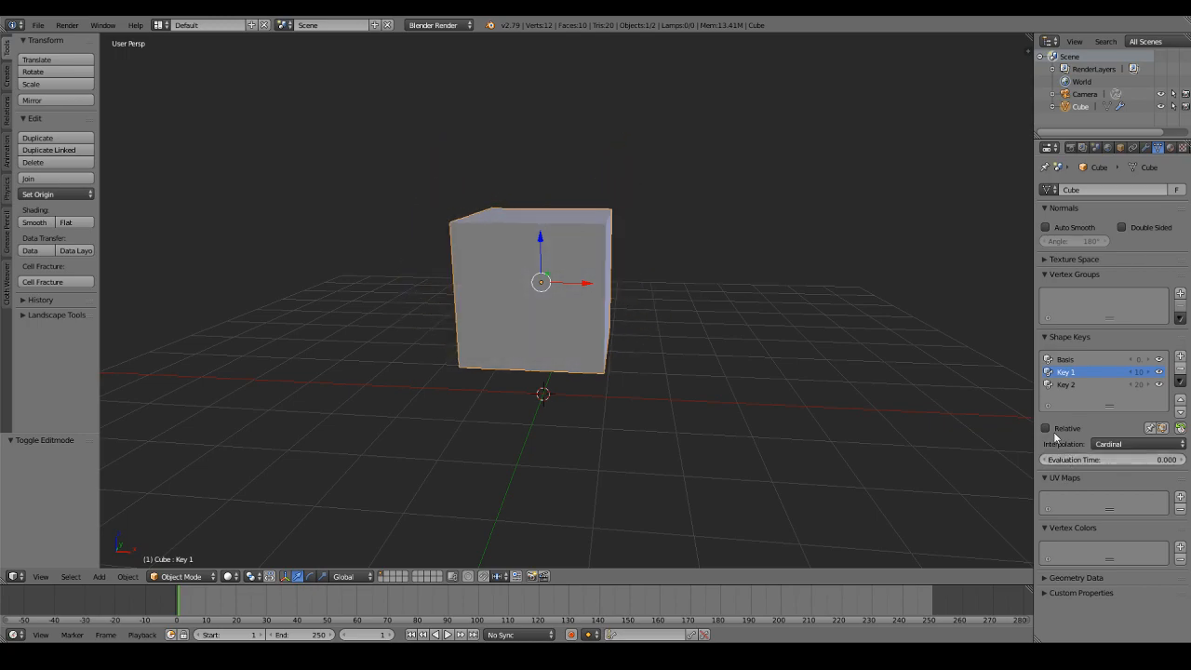
{"action": "left_click", "coordinate": [1050, 428]}
{"action": "left_click", "coordinate": [1050, 428]}
{"action": "left_click", "coordinate": [1045, 428]}
Step: Remove all shape keys from the cube
{"action": "left_click", "coordinate": [1180, 369]}
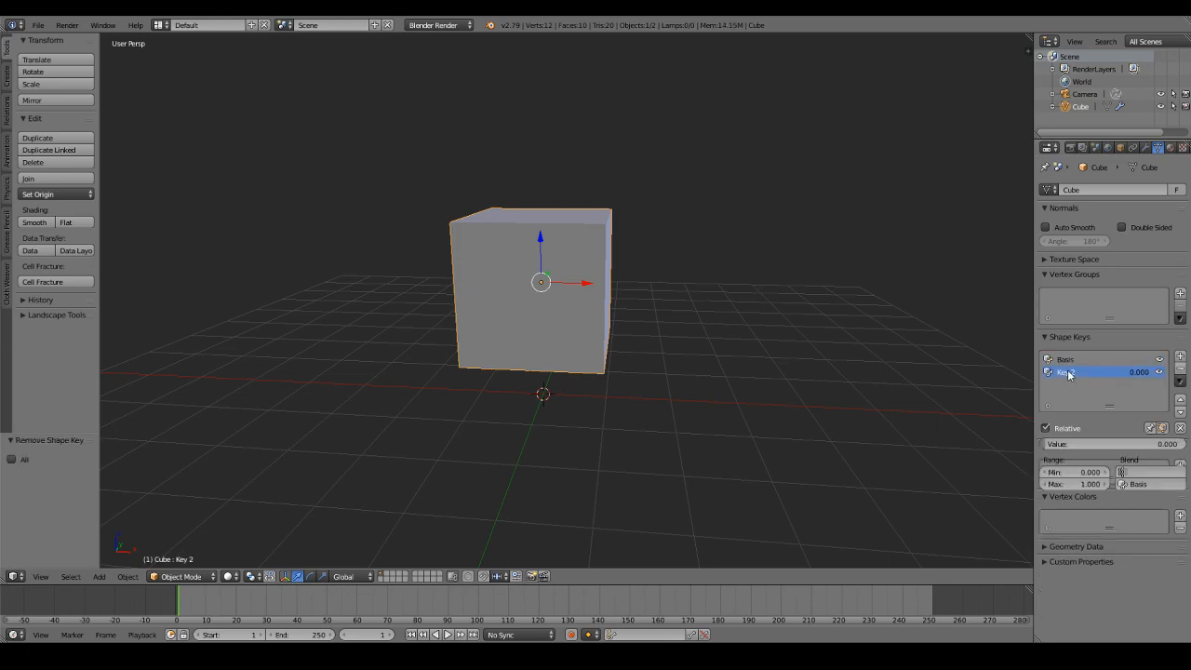
{"action": "left_click", "coordinate": [1179, 368]}
{"action": "left_click", "coordinate": [1180, 368]}
{"action": "middle_click_drag", "start_coordinate": [1026, 345], "coordinate": [712, 330]}
{"action": "key", "text": "Tab"}
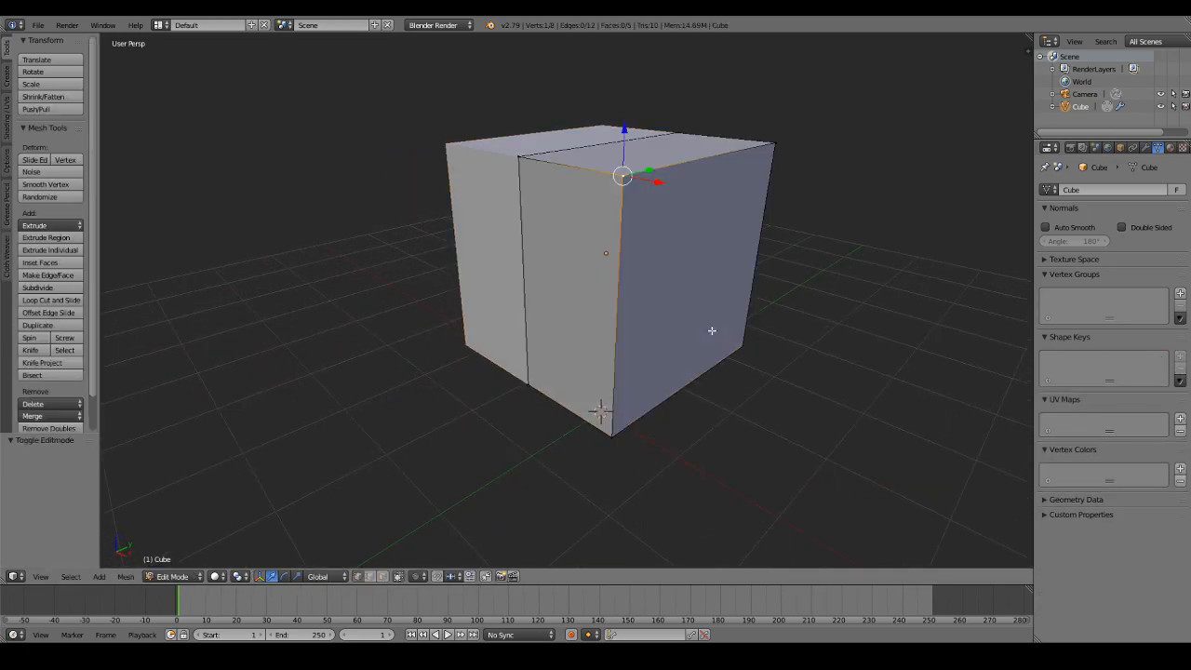
{"action": "scroll", "coordinate": [712, 330], "scroll_direction": "down", "scroll_amount": 2}
{"action": "right_click", "coordinate": [593, 389]}
{"action": "right_click", "coordinate": [538, 361]}
{"action": "right_click", "coordinate": [536, 203]}
{"action": "key", "text": "g"}
{"action": "right_click", "coordinate": [569, 239]}
Step: Select the four corner vertices of the front face on the editable half of the cube
{"action": "right_click", "coordinate": [599, 219]}
{"action": "key", "text": "g"}
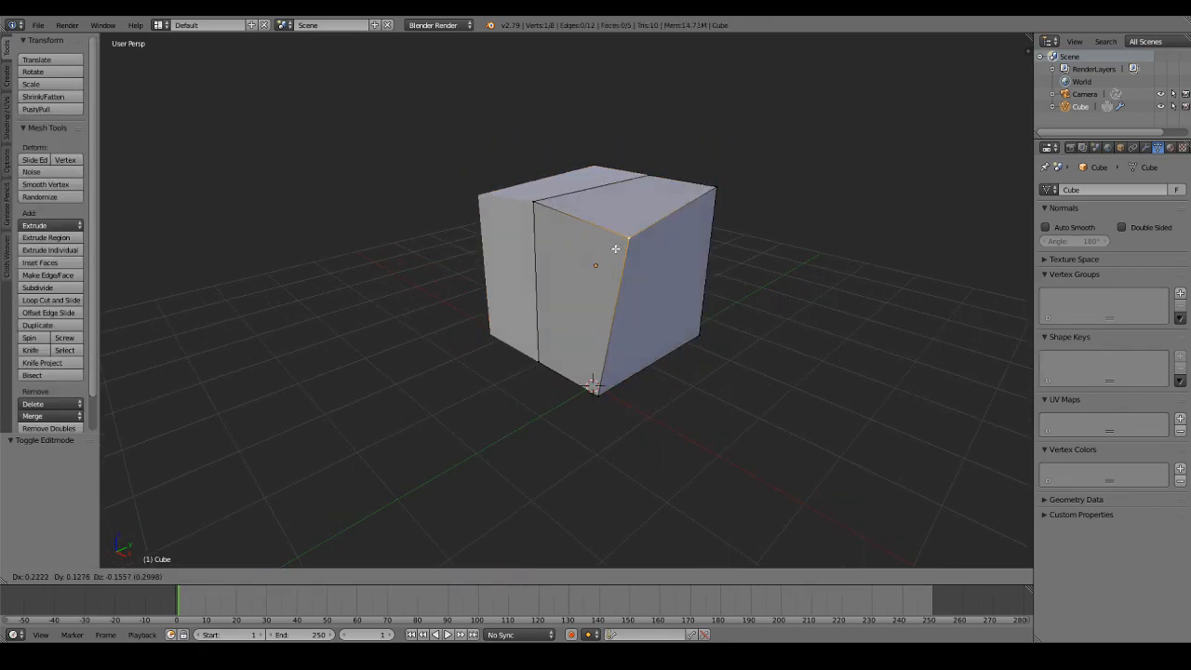
{"action": "right_click", "coordinate": [595, 264]}
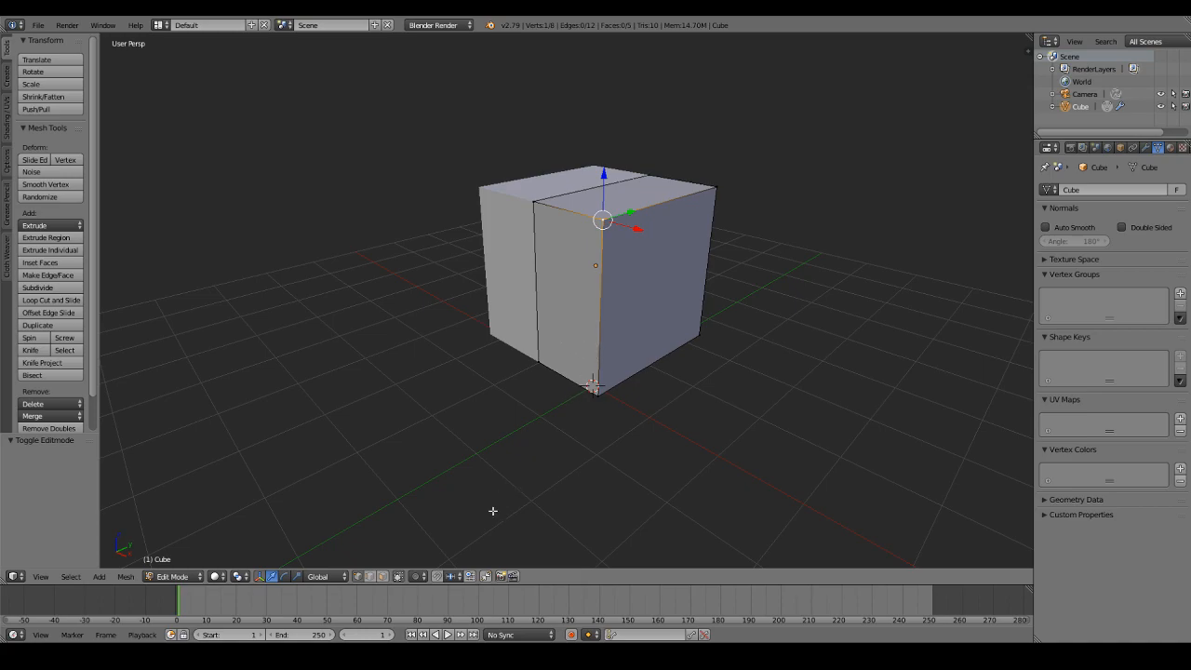
{"action": "right_click", "coordinate": [540, 364], "text": "shift"}
{"action": "right_click", "coordinate": [595, 392], "text": "shift"}
{"action": "right_click", "coordinate": [537, 204], "text": "shift"}
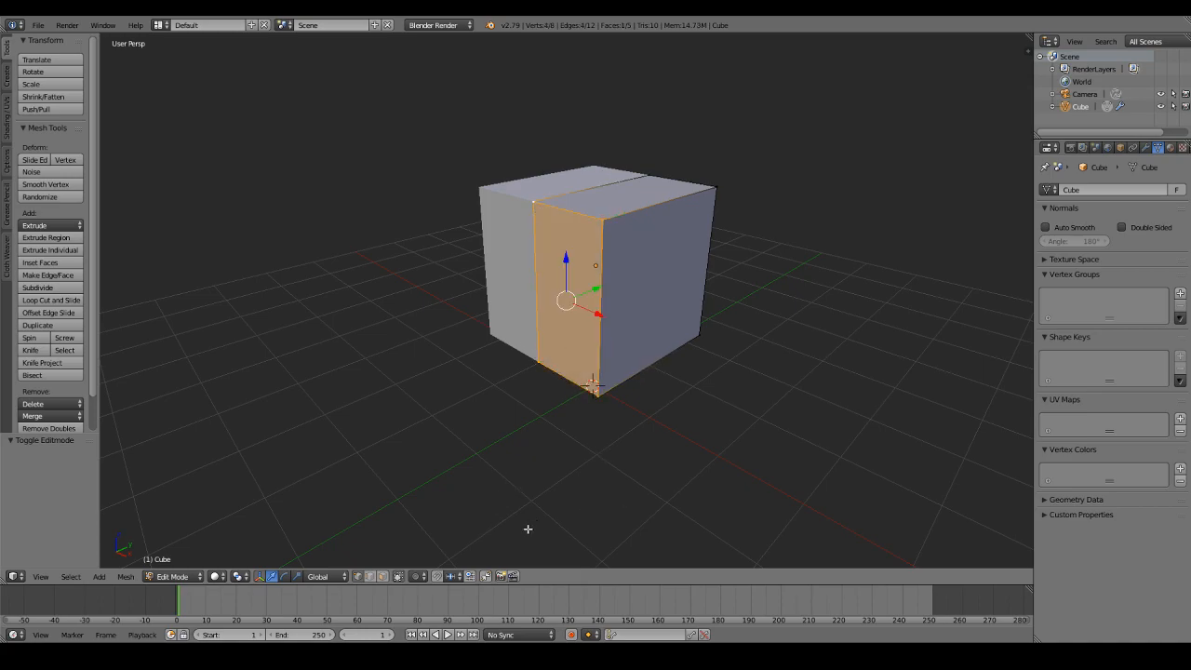
{"action": "middle_click_drag", "start_coordinate": [584, 321], "coordinate": [597, 308]}
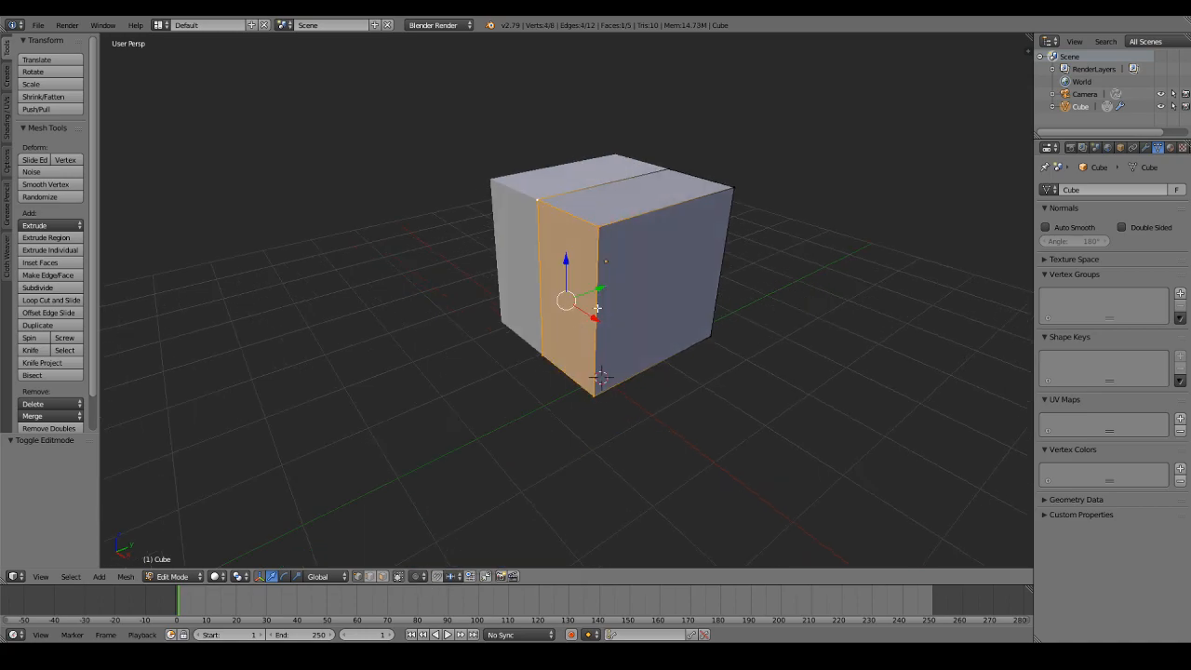
Step: Extrude the front face by -0.862 along Y and scale up the edge loop at the extrusion's base
{"action": "key", "text": "e"}
{"action": "left_click", "coordinate": [597, 308]}
{"action": "key", "text": "s"}
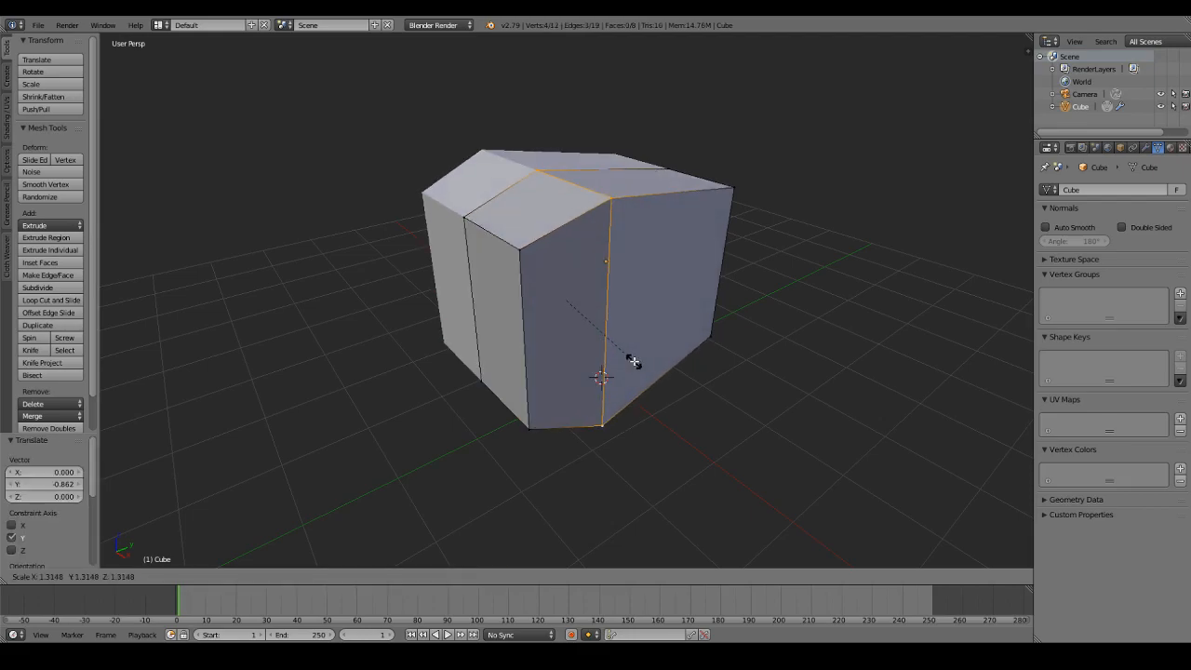
{"action": "left_click", "coordinate": [653, 374]}
Step: Clear the selection, add a loop cut across the side of the mesh and scale it by 1.205
{"action": "middle_click_drag", "start_coordinate": [653, 374], "coordinate": [493, 298]}
{"action": "key", "text": "a"}
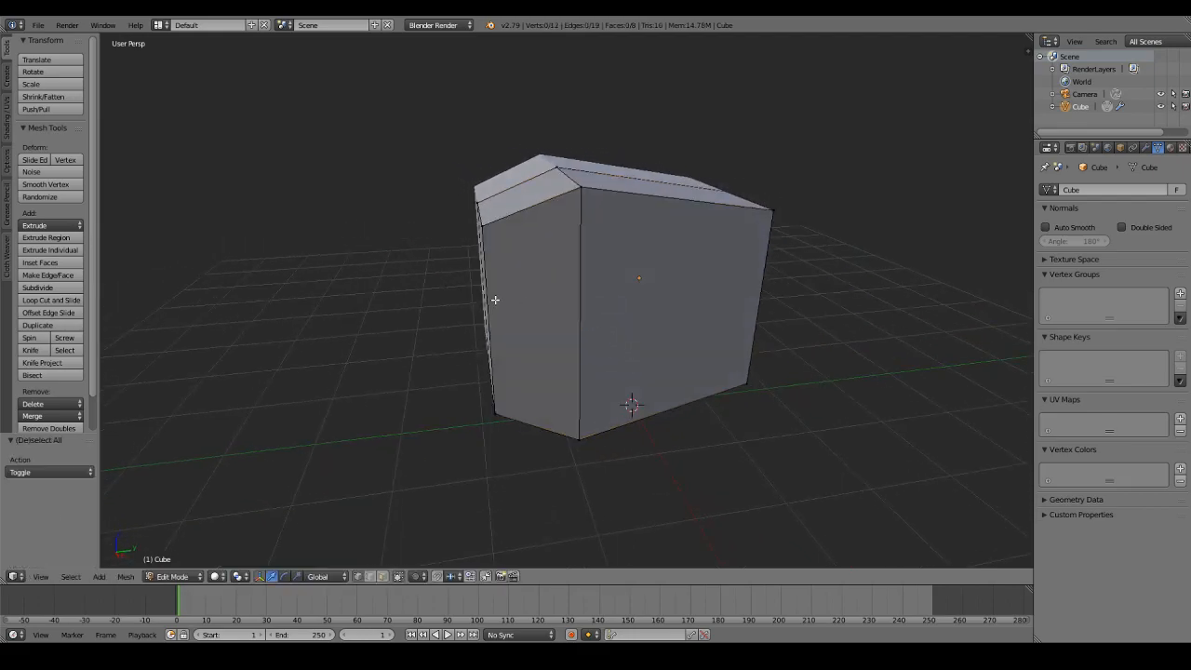
{"action": "left_click", "coordinate": [51, 299]}
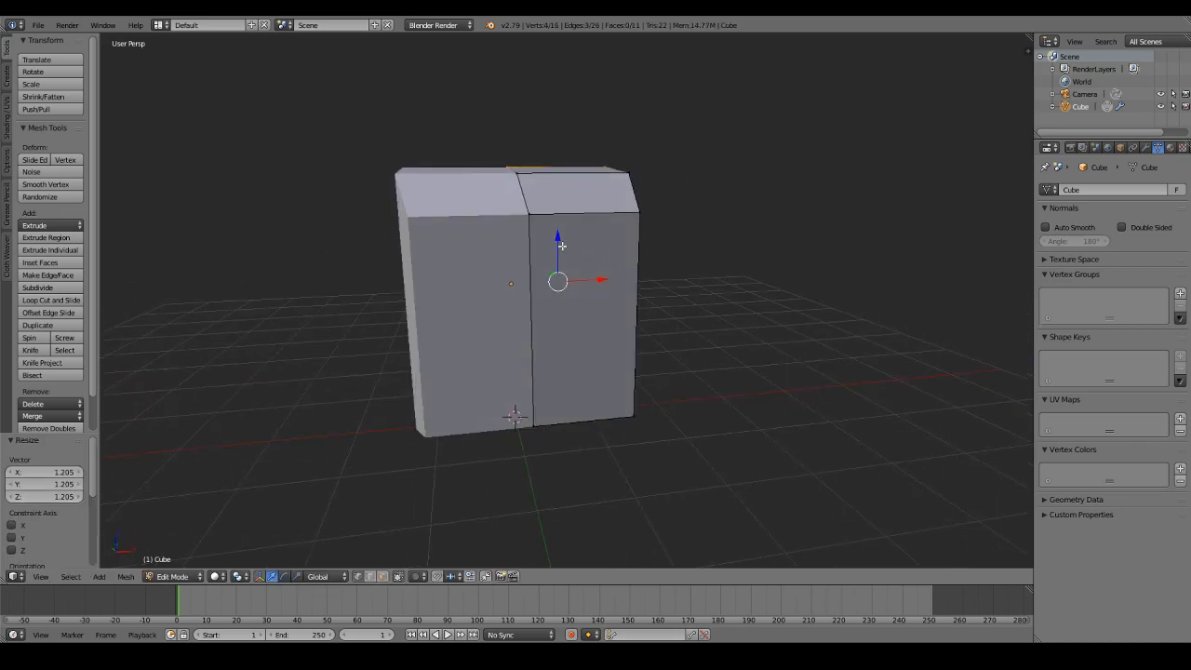
Step: Move the upper front edge's vertices down and inward to form a sloping front
{"action": "right_click", "coordinate": [523, 182]}
{"action": "right_click", "coordinate": [519, 177], "text": "shift"}
{"action": "middle_click_drag", "start_coordinate": [519, 176], "coordinate": [484, 214]}
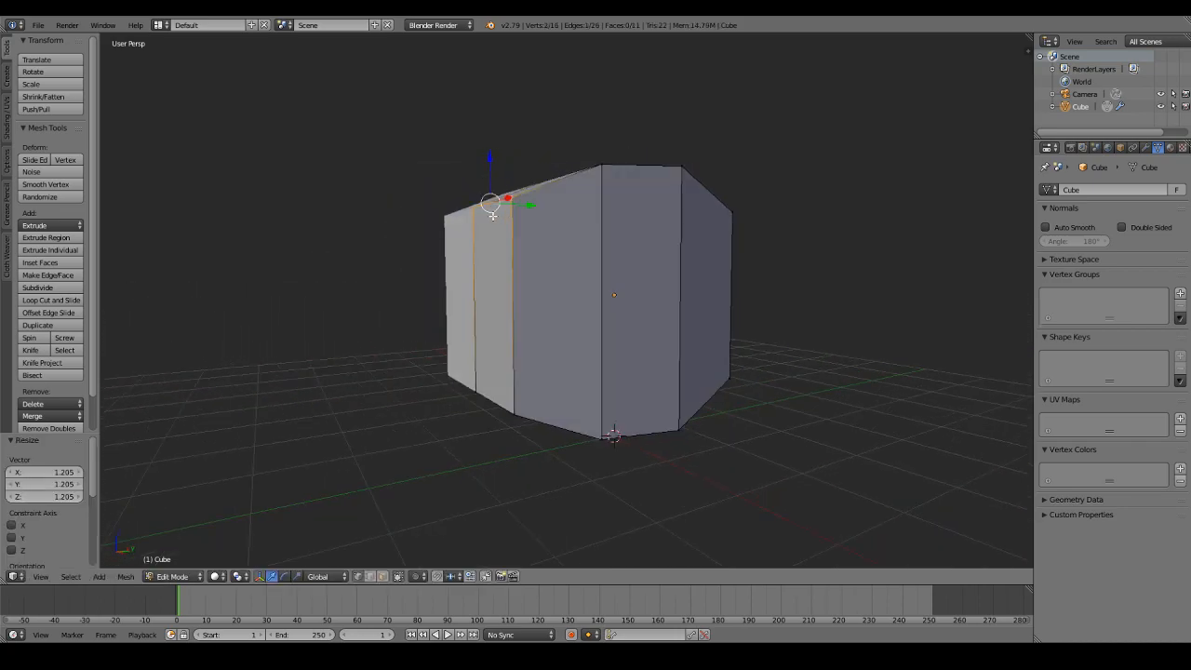
{"action": "key", "text": "g"}
{"action": "key", "text": "Escape"}
{"action": "key", "text": "KP_1"}
{"action": "key", "text": "g"}
{"action": "left_click", "coordinate": [508, 264]}
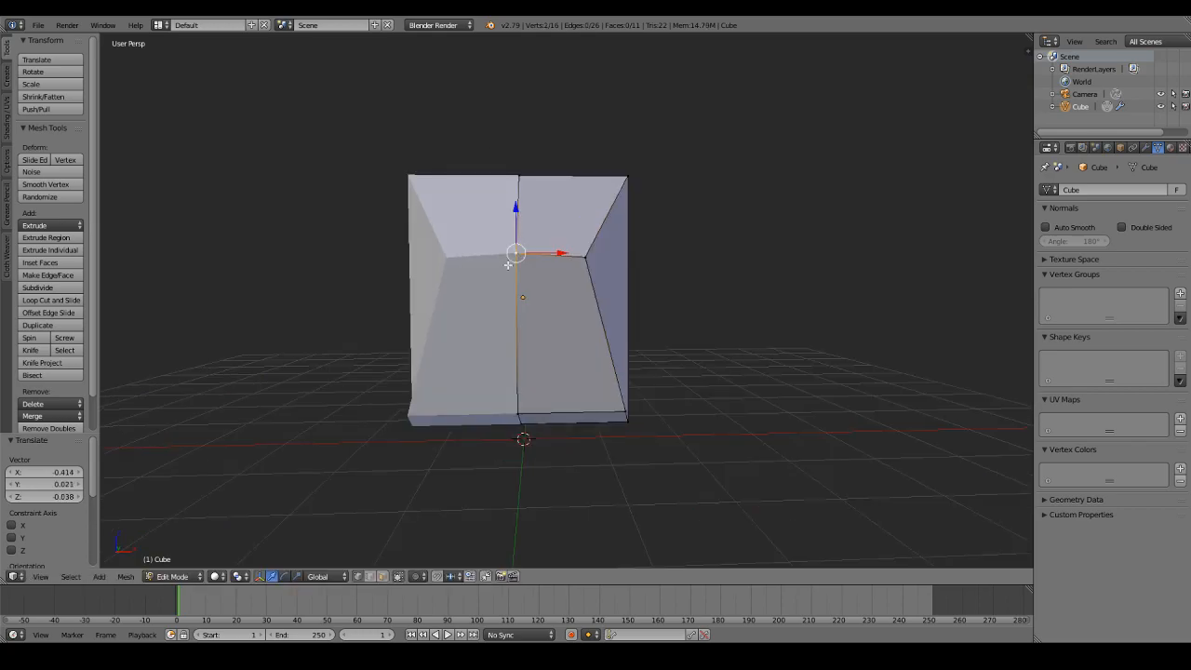
{"action": "middle_click_drag", "start_coordinate": [519, 252], "coordinate": [483, 233]}
{"action": "key", "text": "g"}
{"action": "left_click", "coordinate": [410, 257]}
Step: Select several vertices along the lower front of the mesh
{"action": "right_click", "coordinate": [569, 344]}
{"action": "right_click", "coordinate": [669, 370], "text": "shift"}
{"action": "right_click", "coordinate": [668, 369], "text": "shift"}
{"action": "right_click", "coordinate": [635, 372], "text": "shift"}
{"action": "right_click", "coordinate": [674, 368], "text": "shift"}
{"action": "right_click", "coordinate": [696, 334], "text": "shift"}
{"action": "middle_click_drag", "start_coordinate": [705, 338], "coordinate": [741, 344]}
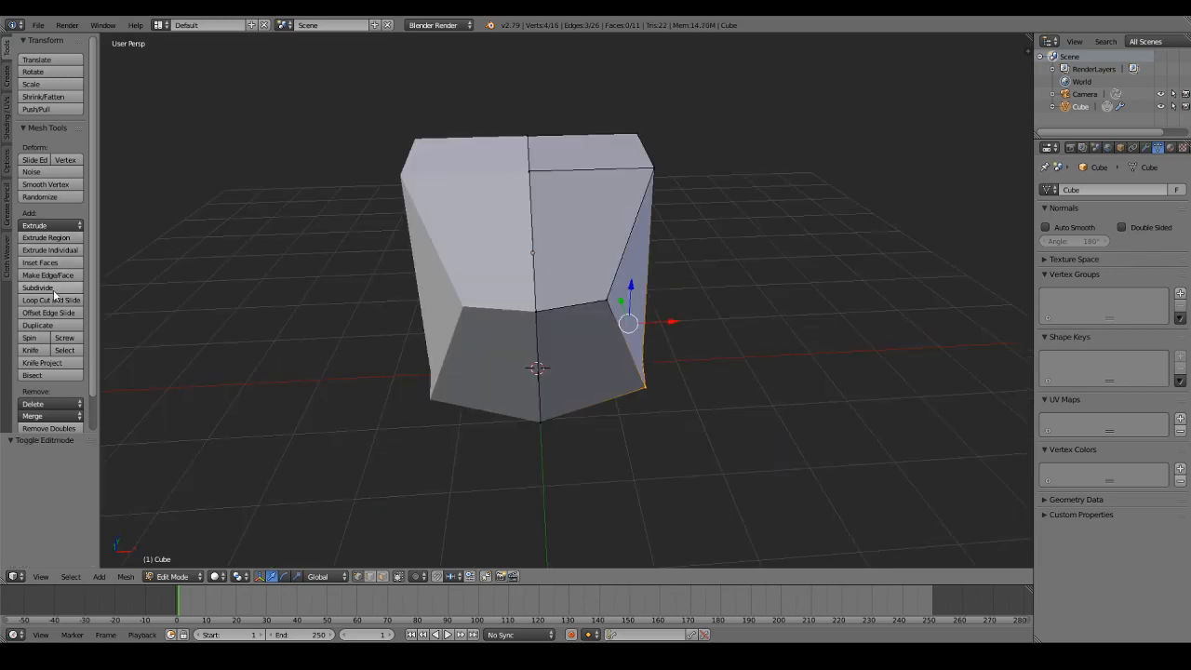
Step: Add a loop cut across the sloping front section of the mesh
{"action": "left_click", "coordinate": [51, 299]}
{"action": "left_click", "coordinate": [546, 257]}
{"action": "left_click", "coordinate": [546, 257]}
Step: Reposition vertices on the upper front section to shape its contour, and check the form in Object Mode
{"action": "right_click", "coordinate": [631, 232]}
{"action": "key", "text": "g"}
{"action": "middle_click_drag", "start_coordinate": [630, 233], "coordinate": [559, 153]}
{"action": "left_click", "coordinate": [584, 186]}
{"action": "key", "text": "g"}
{"action": "left_click", "coordinate": [697, 138]}
{"action": "key", "text": "Tab"}
{"action": "middle_click_drag", "start_coordinate": [697, 138], "coordinate": [420, 164]}
{"action": "scroll", "coordinate": [421, 164], "scroll_direction": "up", "scroll_amount": 2}
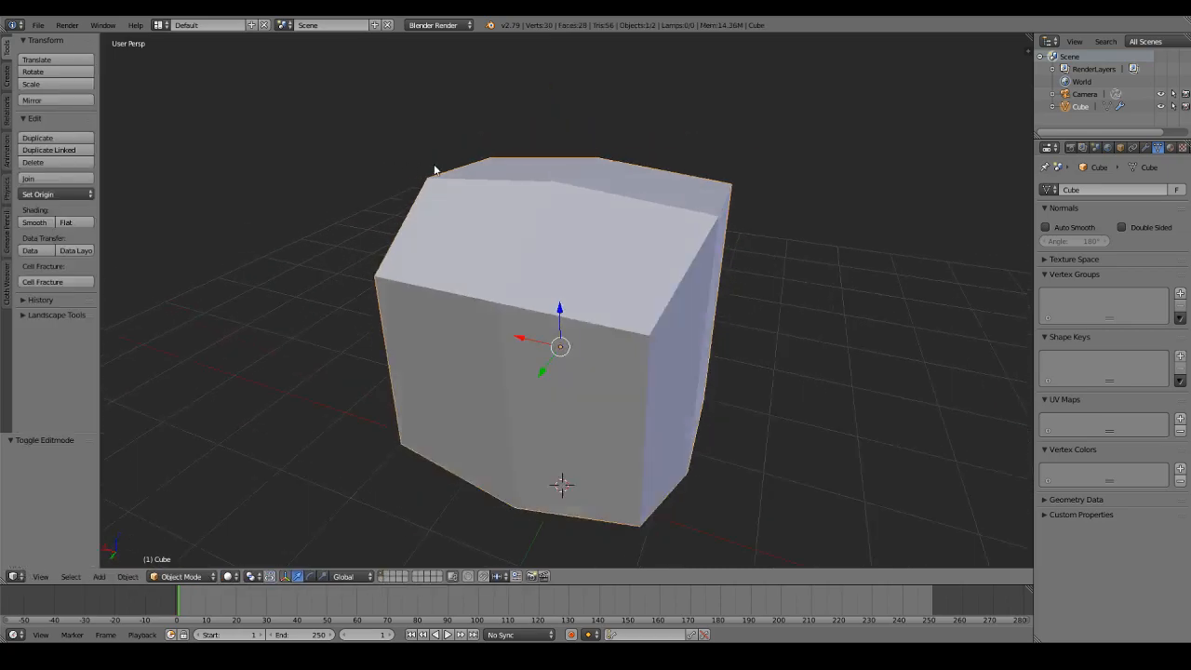
Step: Adjust the selected front vertices once more and review the mirrored shape in Object Mode
{"action": "scroll", "coordinate": [421, 164], "scroll_direction": "down", "scroll_amount": 3}
{"action": "middle_click_drag", "start_coordinate": [583, 266], "coordinate": [704, 345]}
{"action": "key", "text": "Tab"}
{"action": "key", "text": "g"}
{"action": "left_click", "coordinate": [673, 249]}
{"action": "left_click_drag", "start_coordinate": [746, 304], "coordinate": [756, 308]}
{"action": "key", "text": "Tab"}
{"action": "middle_click_drag", "start_coordinate": [755, 308], "coordinate": [596, 321]}
Step: Add a horizontal loop cut around the lower half and move the lower front corner vertices by X 0.224, Y -0.004, Z 0.084
{"action": "key", "text": "Tab"}
{"action": "key", "text": "ctrl+r"}
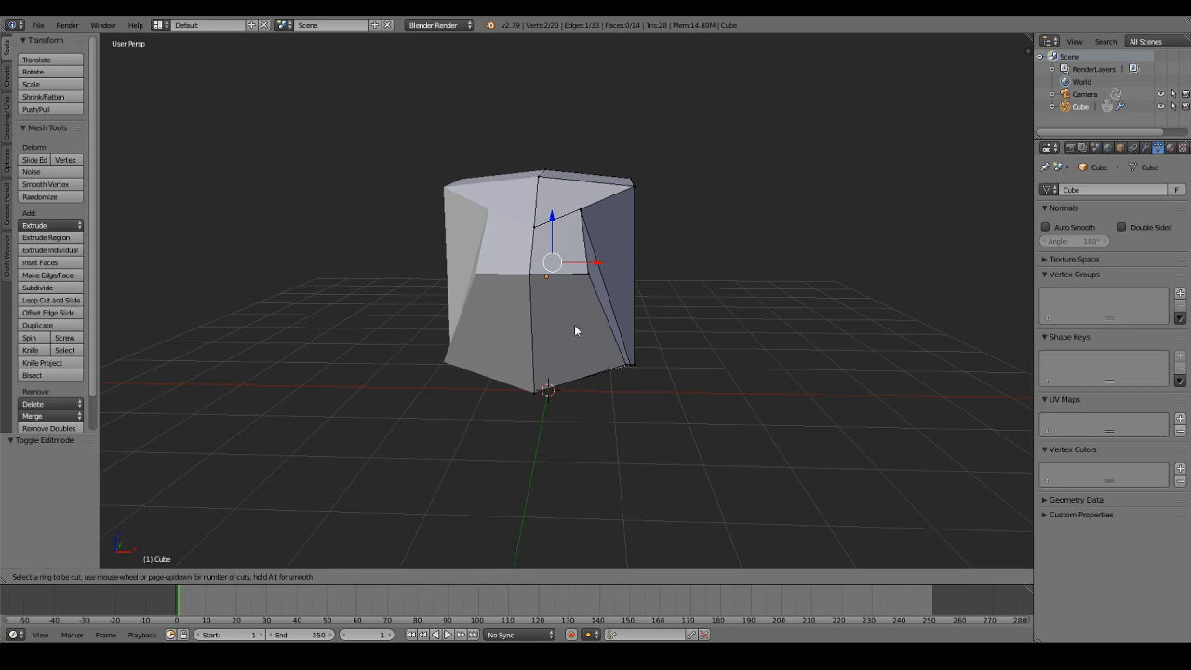
{"action": "left_click", "coordinate": [543, 317]}
{"action": "left_click", "coordinate": [605, 314]}
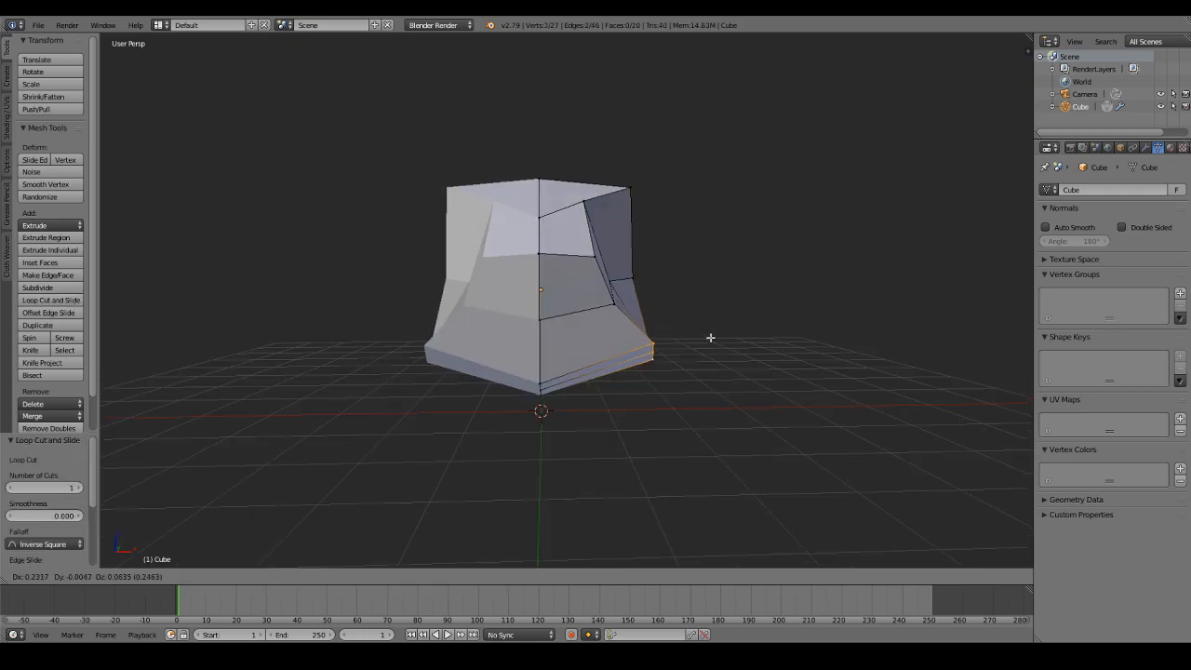
{"action": "left_click", "coordinate": [706, 337]}
Step: Move the two neighbouring vertices on the front side edge by X -0.066, Y -0.021, Z -0.218
{"action": "right_click", "coordinate": [616, 288]}
{"action": "middle_click_drag", "start_coordinate": [625, 290], "coordinate": [614, 291]}
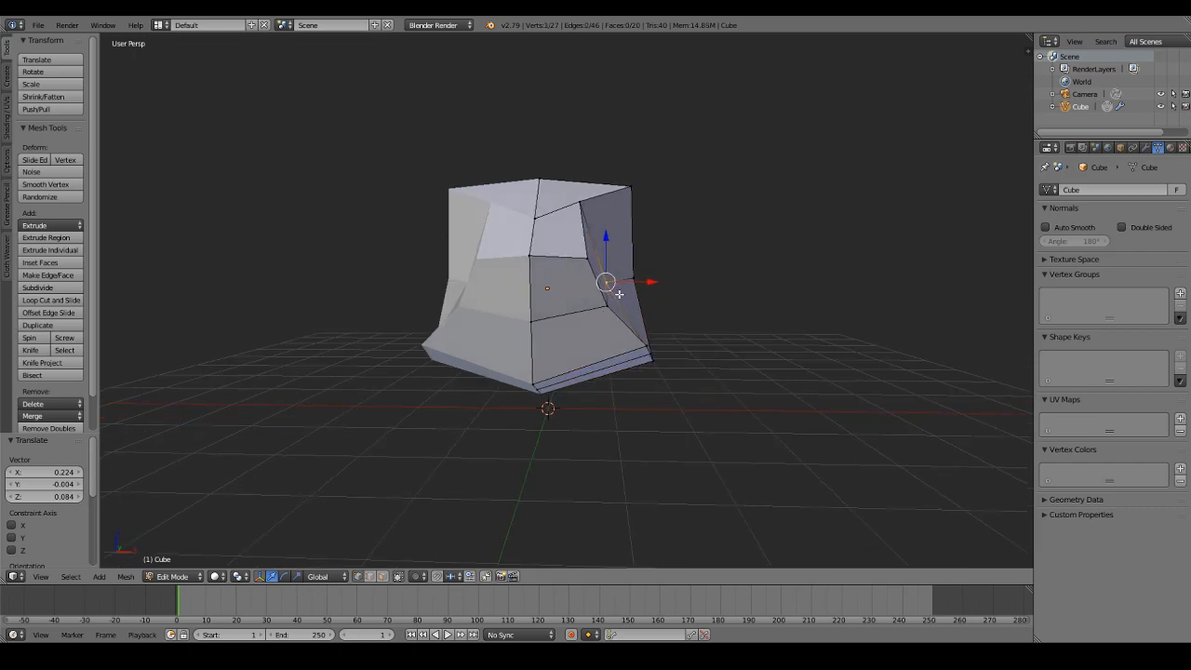
{"action": "right_click", "coordinate": [613, 302], "text": "shift"}
{"action": "key", "text": "g"}
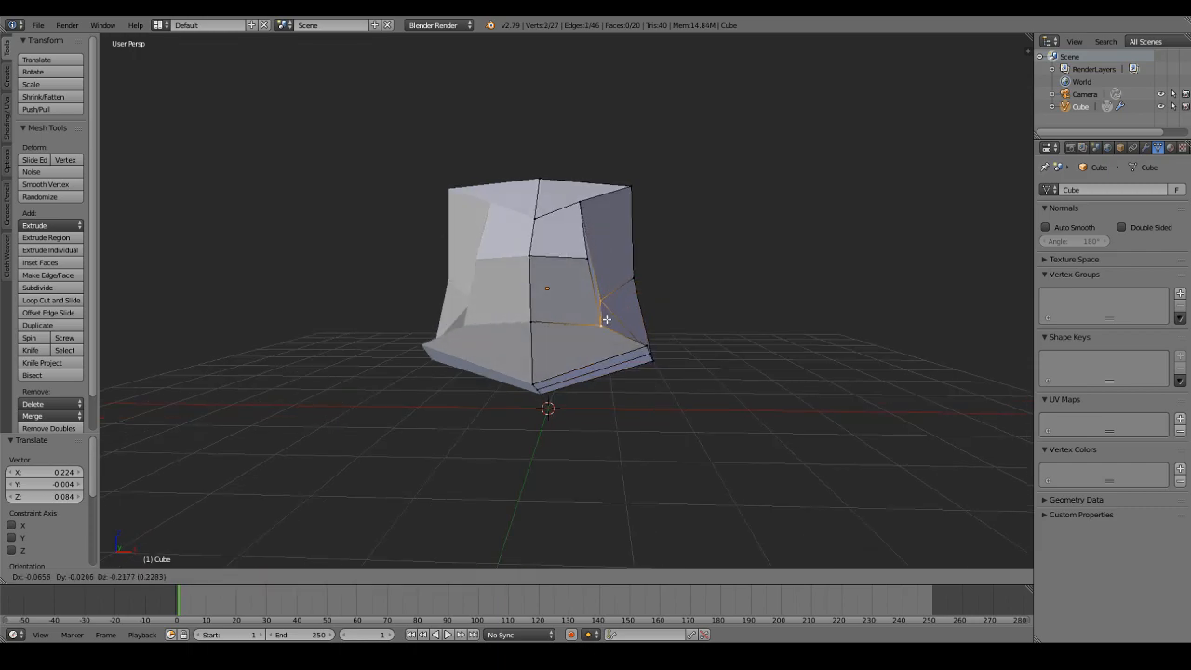
{"action": "left_click", "coordinate": [597, 319]}
{"action": "middle_click_drag", "start_coordinate": [600, 317], "coordinate": [530, 327]}
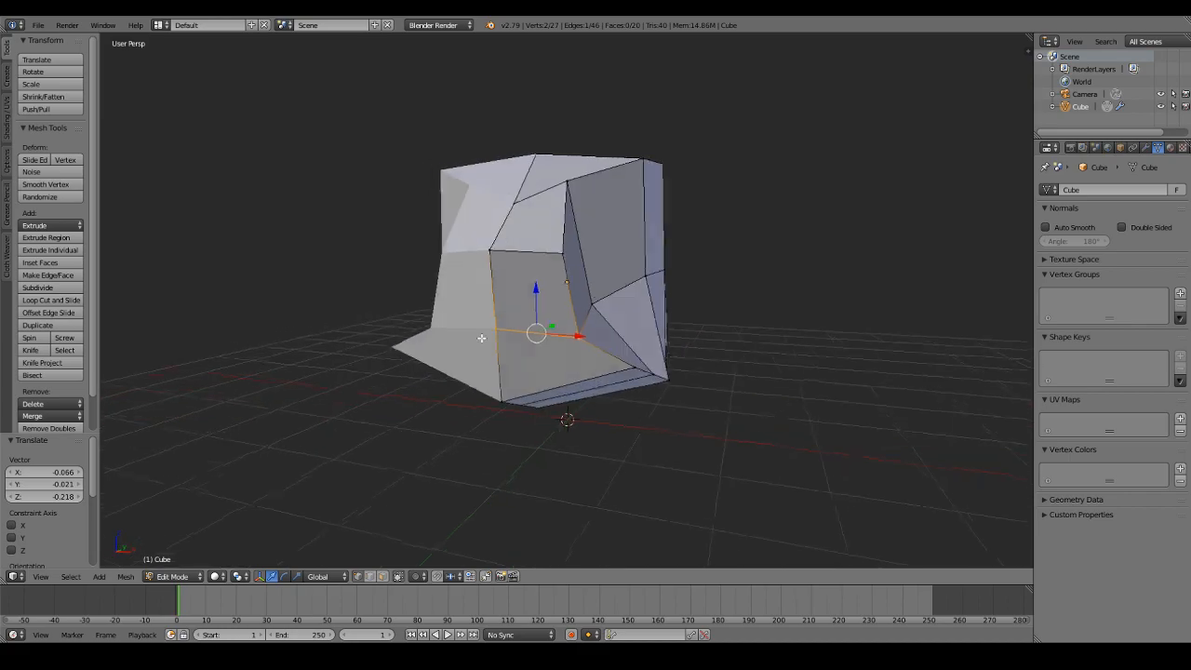
Step: Add a vertical loop cut down the editable front half and reposition the centre vertex on the lower front edge
{"action": "left_click", "coordinate": [43, 301]}
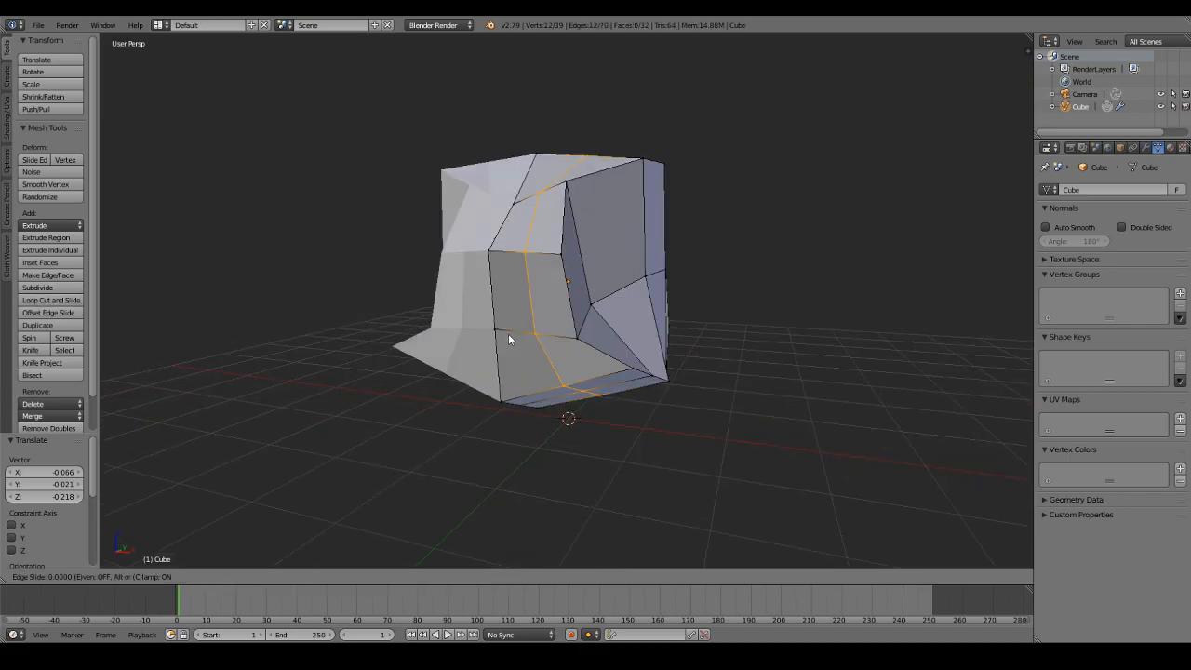
{"action": "left_click", "coordinate": [508, 333]}
{"action": "right_click", "coordinate": [507, 333]}
{"action": "middle_click_drag", "start_coordinate": [504, 331], "coordinate": [540, 331]}
{"action": "key", "text": "g"}
{"action": "left_click", "coordinate": [408, 312]}
Step: Add a vertical loop cut through the side faces of the mesh and clear the selection
{"action": "middle_click_drag", "start_coordinate": [599, 262], "coordinate": [544, 197]}
{"action": "right_click", "coordinate": [592, 292]}
{"action": "left_click", "coordinate": [61, 303]}
{"action": "left_click", "coordinate": [617, 226]}
{"action": "left_click", "coordinate": [617, 226]}
{"action": "key", "text": "a"}
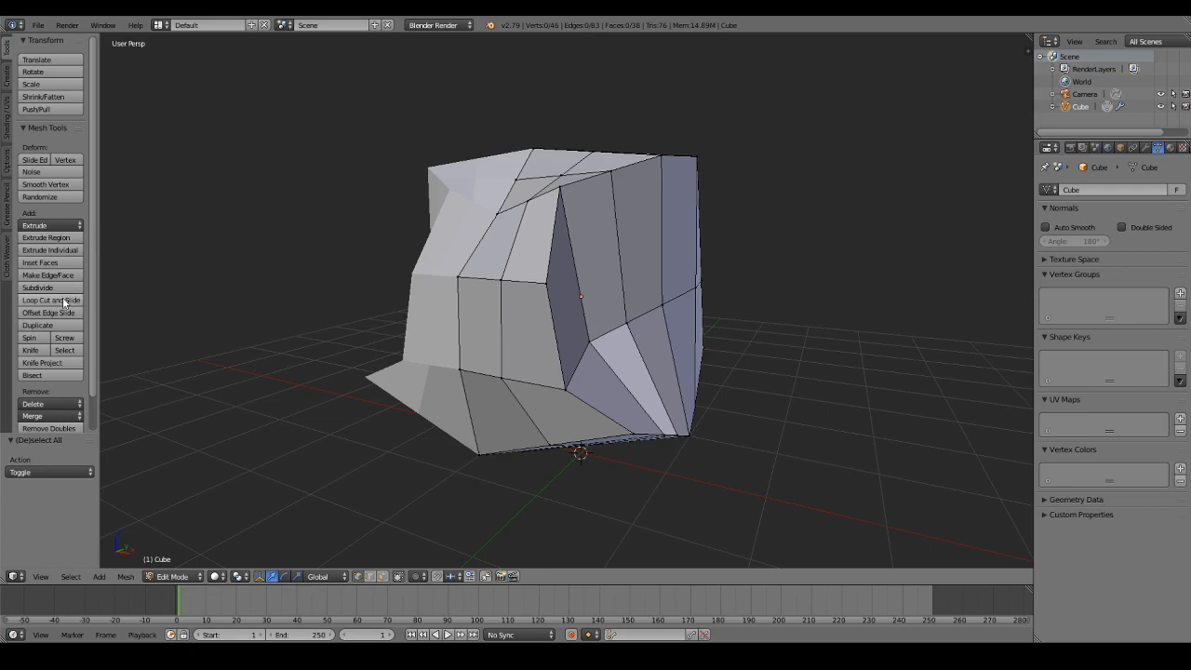
Step: Add a horizontal loop cut around the upper part of the mesh and select its middle side vertex
{"action": "left_click", "coordinate": [65, 300]}
{"action": "left_click", "coordinate": [614, 196]}
{"action": "left_click", "coordinate": [616, 202]}
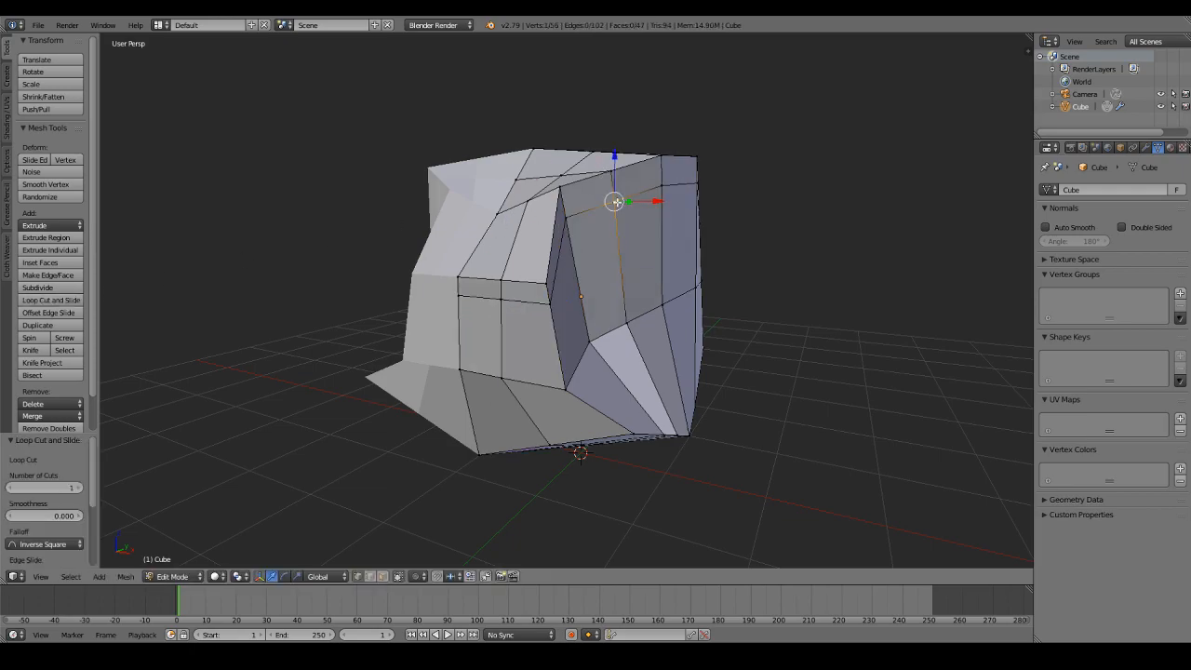
Step: Undo the sideways move of the upper side vertex and rip it downward to open an eye hole
{"action": "middle_click_drag", "start_coordinate": [616, 202], "coordinate": [637, 197]}
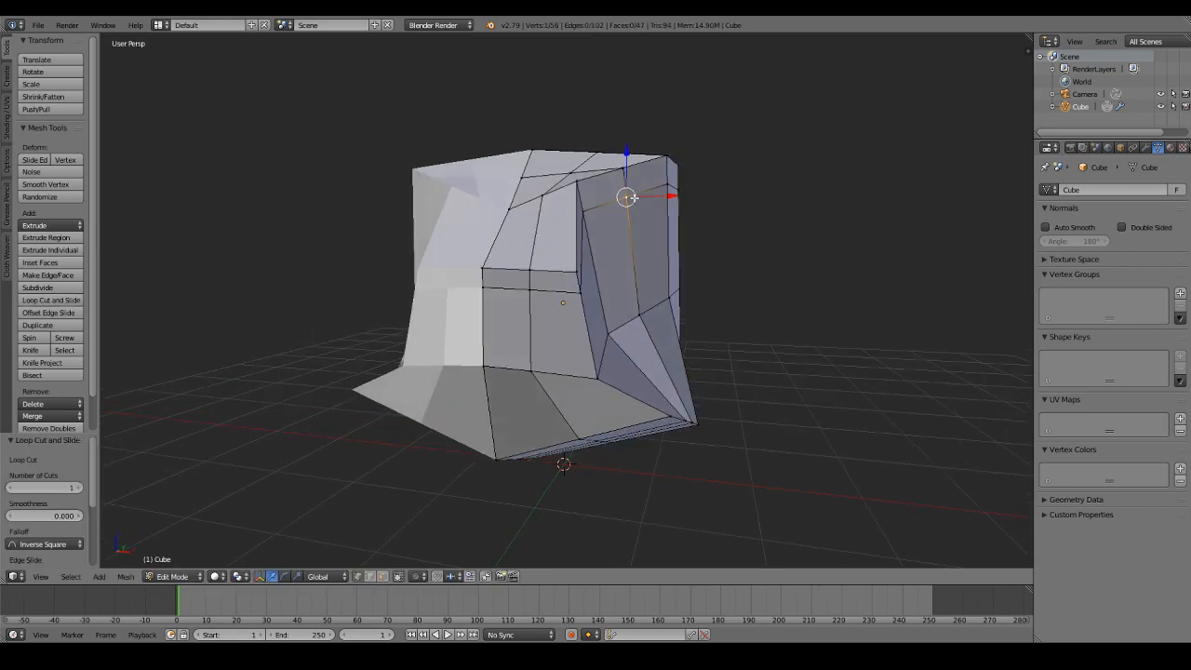
{"action": "left_click_drag", "start_coordinate": [634, 197], "coordinate": [693, 191]}
{"action": "key", "text": "ctrl+z"}
{"action": "key", "text": "e"}
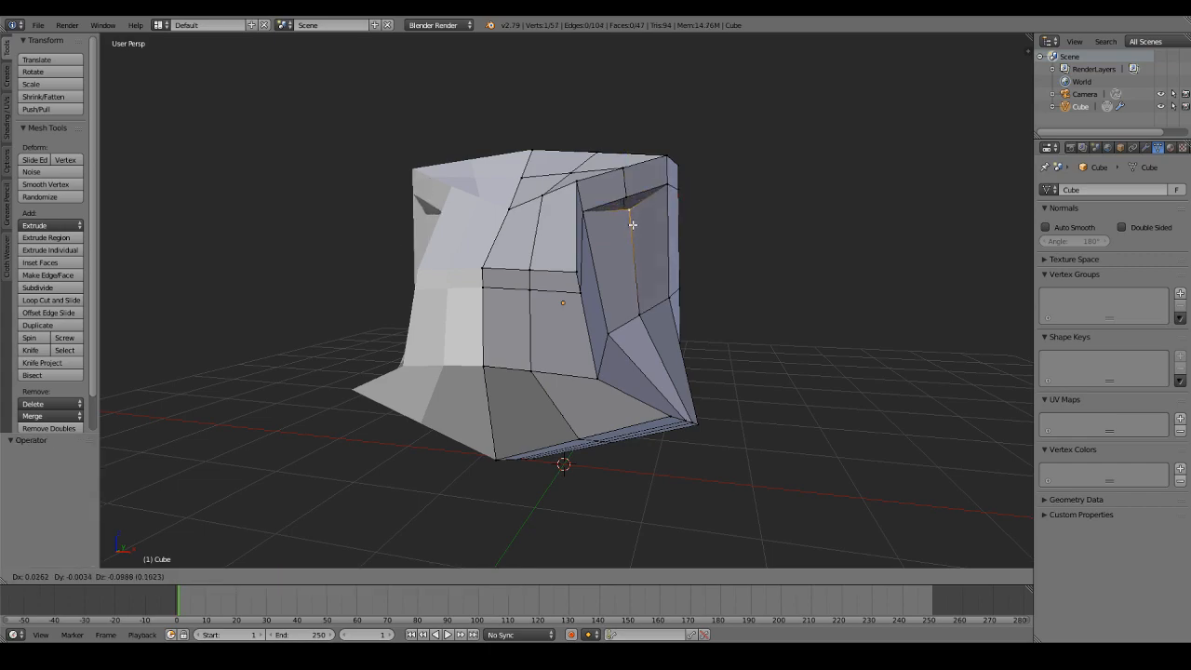
{"action": "left_click", "coordinate": [640, 221]}
Step: Reposition the ripped vertex in two moves to shape the eye opening
{"action": "middle_click_drag", "start_coordinate": [640, 220], "coordinate": [502, 203]}
{"action": "key", "text": "g"}
{"action": "left_click", "coordinate": [629, 191]}
{"action": "key", "text": "g"}
{"action": "left_click", "coordinate": [651, 134]}
Step: Add one loop cut through the faces below the eye opening and another through the faces above it
{"action": "right_click", "coordinate": [519, 186]}
{"action": "left_click", "coordinate": [58, 299]}
{"action": "left_click", "coordinate": [549, 217]}
{"action": "left_click", "coordinate": [550, 218]}
{"action": "left_click", "coordinate": [51, 299]}
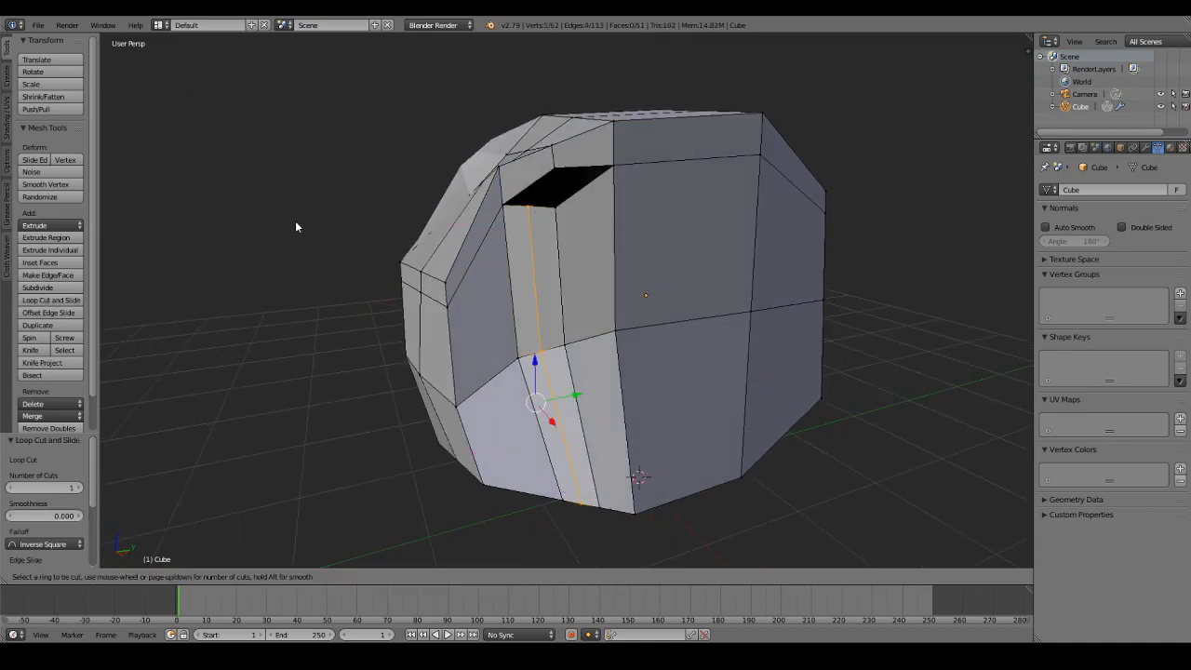
{"action": "left_click", "coordinate": [523, 192]}
{"action": "left_click", "coordinate": [523, 193]}
Step: Merge the two vertices at the front of the eye opening at their center
{"action": "right_click", "coordinate": [527, 188]}
{"action": "right_click", "coordinate": [527, 213], "text": "shift"}
{"action": "key", "text": "alt+m"}
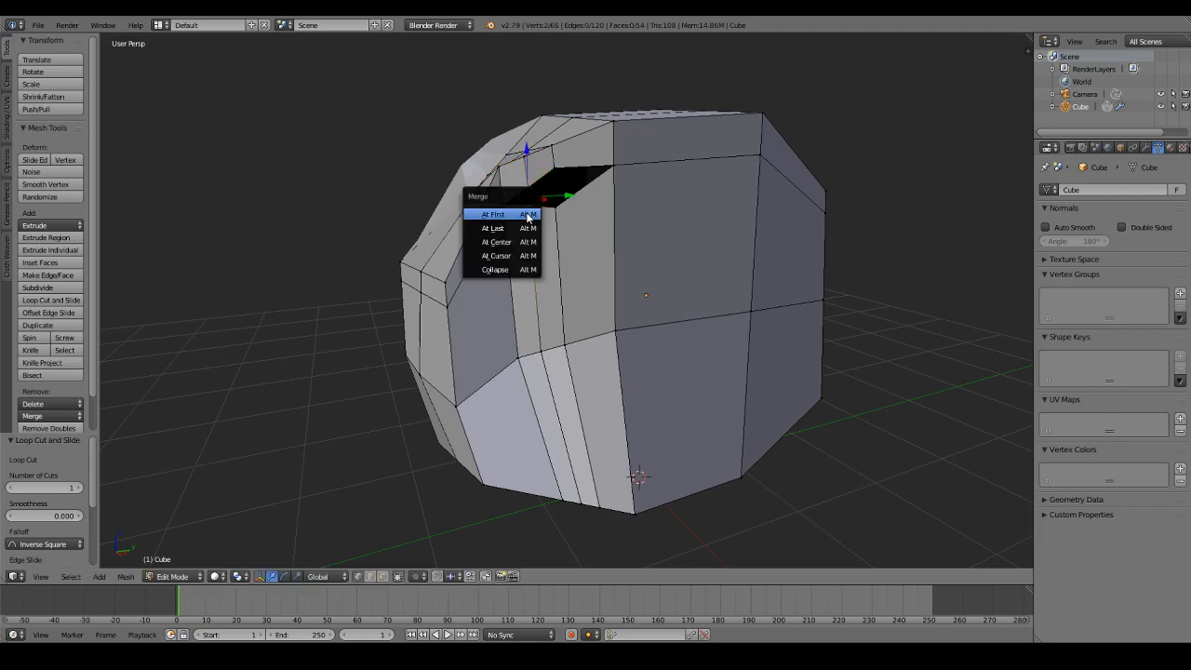
{"action": "left_click", "coordinate": [523, 243]}
Step: Reposition the vertices around the eye opening, ending with a move of X -0.010, Y -0.007, Z -0.015
{"action": "middle_click_drag", "start_coordinate": [524, 243], "coordinate": [665, 190]}
{"action": "right_click", "coordinate": [634, 190]}
{"action": "key", "text": "g"}
{"action": "left_click", "coordinate": [643, 188]}
{"action": "right_click", "coordinate": [627, 155]}
{"action": "key", "text": "g"}
{"action": "left_click", "coordinate": [632, 147]}
{"action": "middle_click_drag", "start_coordinate": [631, 146], "coordinate": [668, 167]}
{"action": "key", "text": "g"}
{"action": "left_click", "coordinate": [644, 158]}
{"action": "right_click", "coordinate": [563, 190]}
{"action": "right_click", "coordinate": [582, 162], "text": "shift"}
{"action": "right_click", "coordinate": [587, 155], "text": "shift"}
{"action": "right_click", "coordinate": [607, 125], "text": "shift"}
{"action": "middle_click_drag", "start_coordinate": [608, 124], "coordinate": [631, 104]}
{"action": "right_click", "coordinate": [630, 87], "text": "shift"}
{"action": "key", "text": "g"}
{"action": "right_click", "coordinate": [631, 103]}
Step: Enable proportional editing, move the eye hole's edge loop inward and upward with smooth falloff, and check it in Object Mode
{"action": "right_click", "coordinate": [642, 182]}
{"action": "right_click", "coordinate": [646, 174], "text": "alt"}
{"action": "left_click", "coordinate": [425, 578]}
{"action": "left_click", "coordinate": [437, 548]}
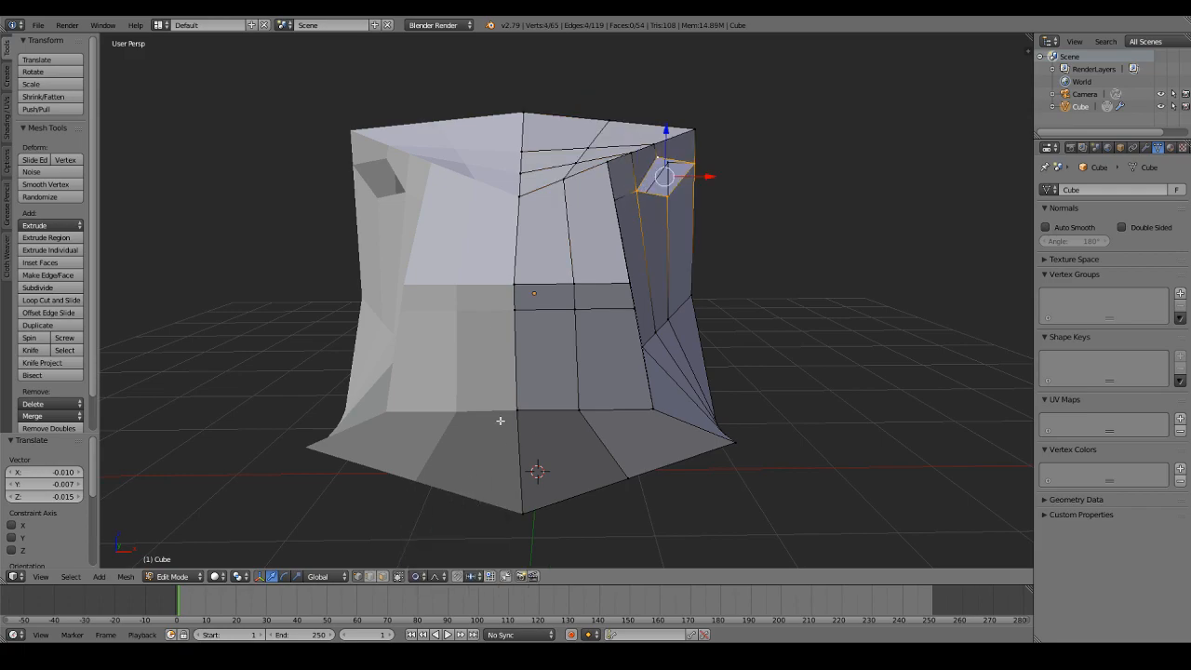
{"action": "key", "text": "g"}
{"action": "scroll", "coordinate": [614, 250], "scroll_direction": "down", "scroll_amount": 2}
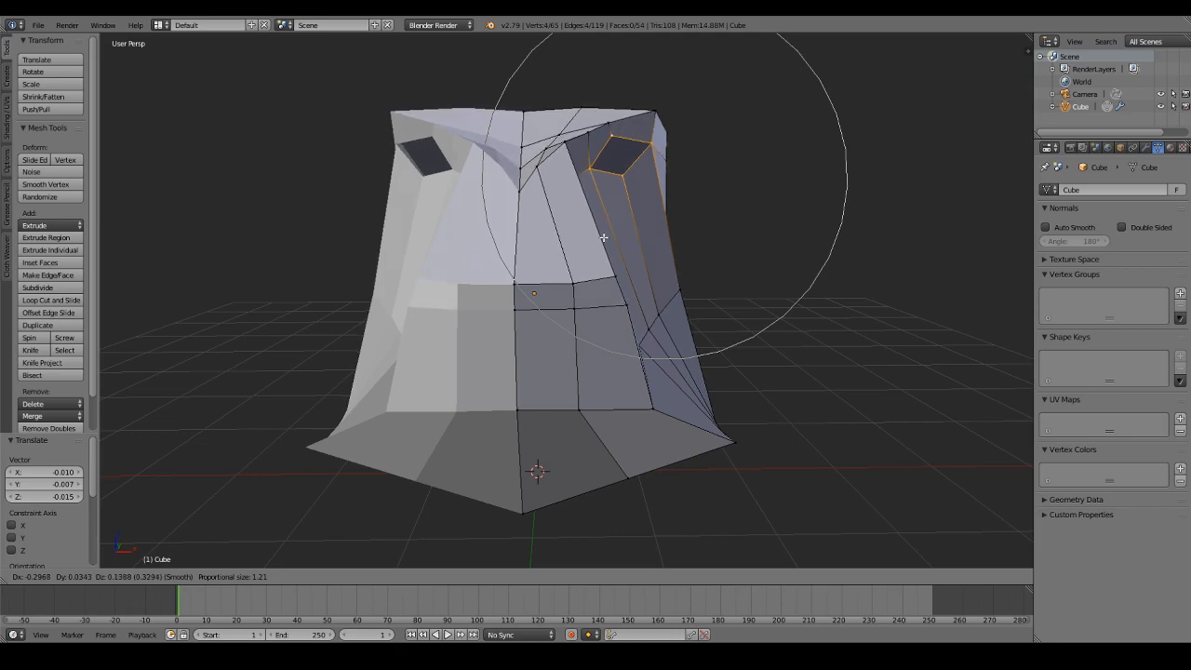
{"action": "left_click", "coordinate": [636, 243]}
{"action": "key", "text": "Tab"}
Step: With proportional editing, move the lower front corner vertex inward and reposition the bottom vertex of the eye hole
{"action": "middle_click_drag", "start_coordinate": [636, 243], "coordinate": [675, 236]}
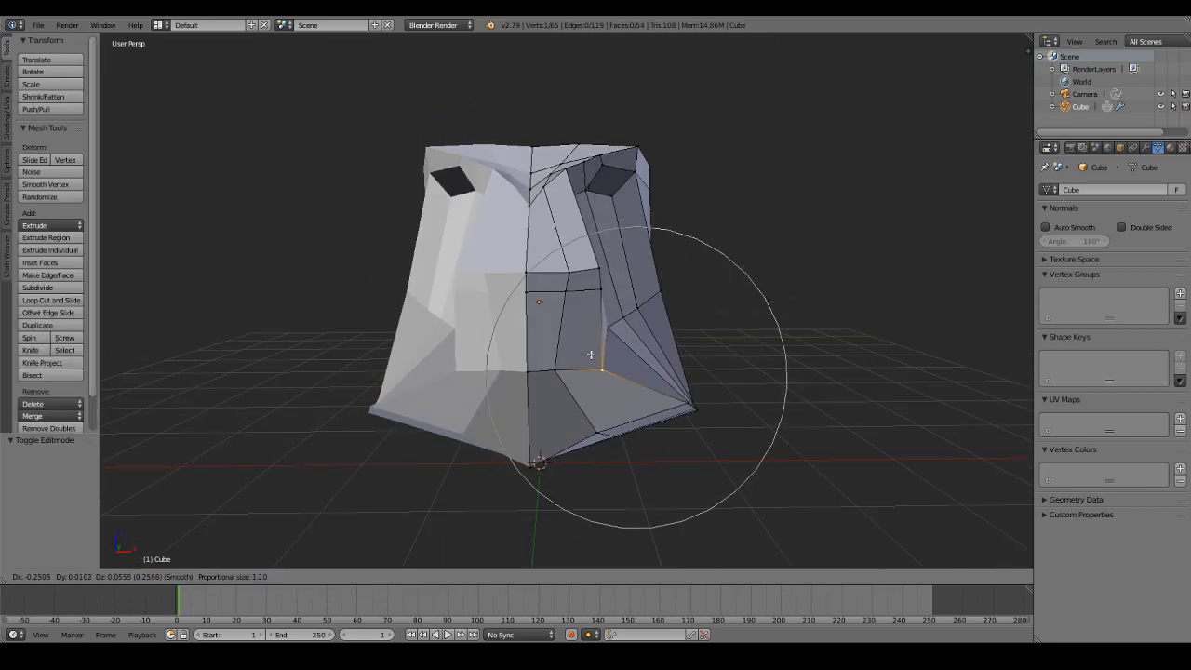
{"action": "left_click", "coordinate": [612, 368]}
{"action": "key", "text": "Tab"}
{"action": "middle_click_drag", "start_coordinate": [612, 368], "coordinate": [575, 356]}
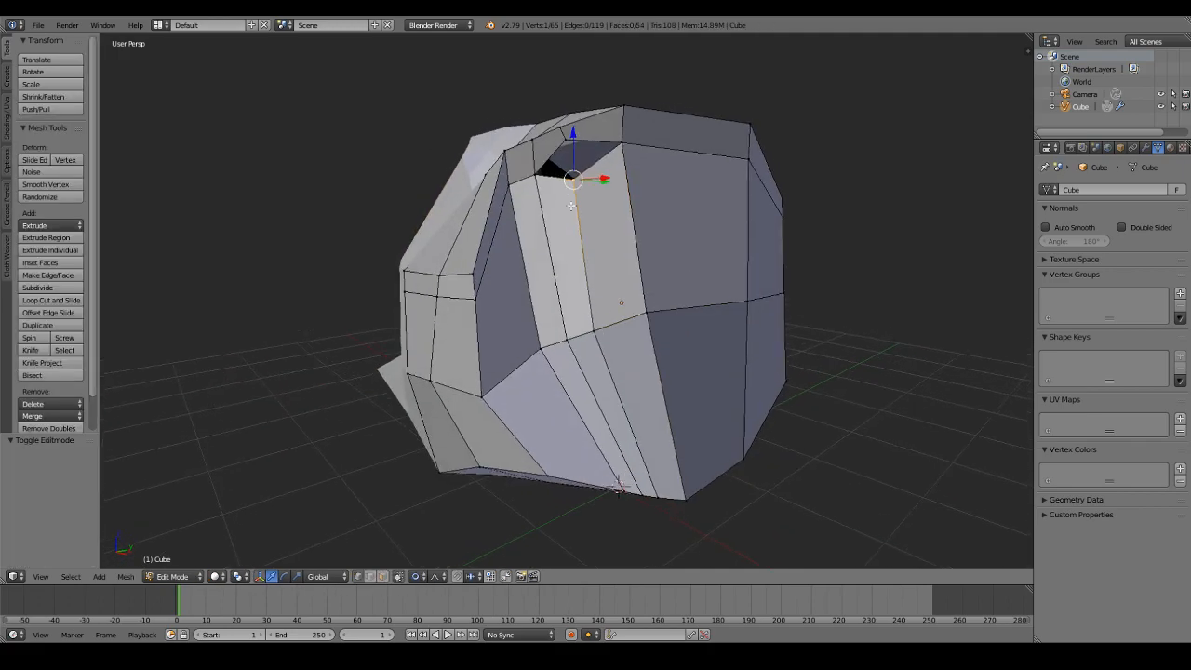
{"action": "key", "text": "g"}
{"action": "left_click", "coordinate": [594, 271]}
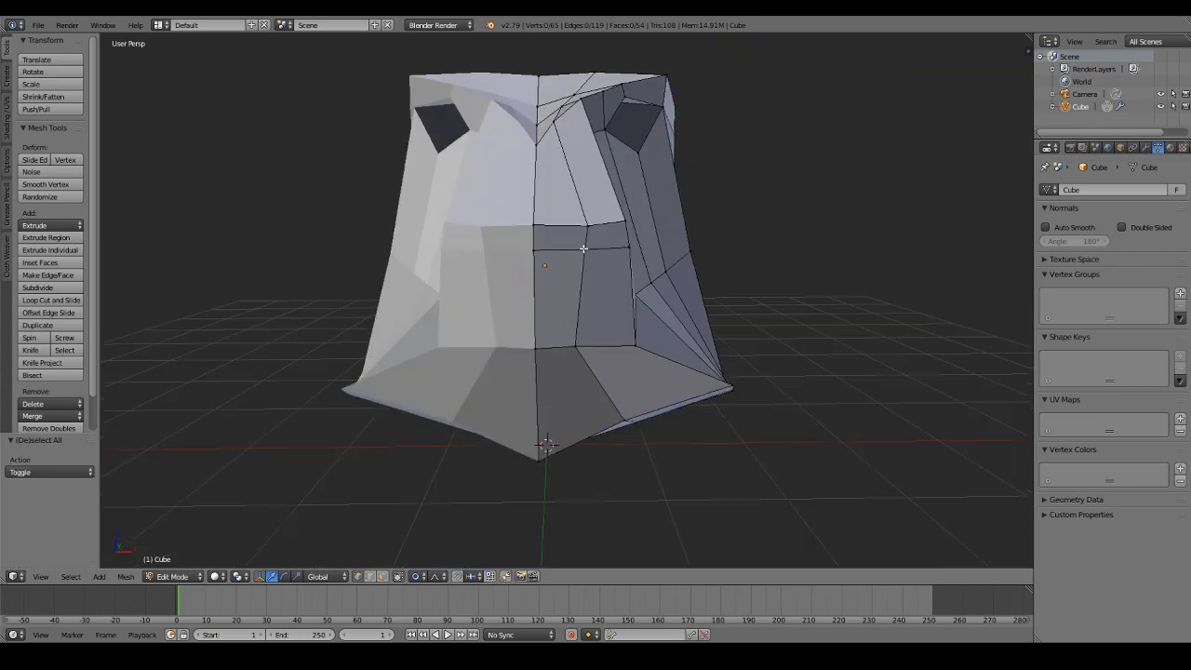
Step: Turn off proportional editing and select the line of vertices for the mouth, from the lower front centre around to the side
{"action": "scroll", "coordinate": [566, 294], "scroll_direction": "up", "scroll_amount": 1}
{"action": "right_click", "coordinate": [532, 350]}
{"action": "right_click", "coordinate": [570, 334], "text": "shift"}
{"action": "left_click", "coordinate": [416, 576]}
{"action": "left_click", "coordinate": [438, 522]}
{"action": "key", "text": "g"}
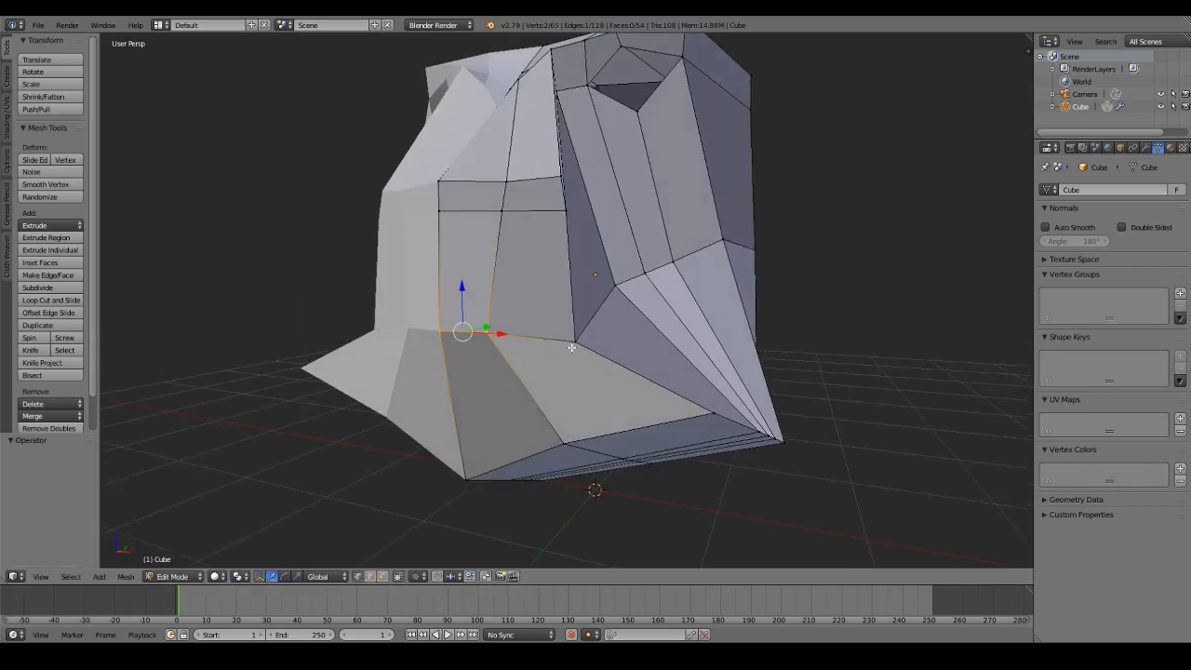
{"action": "right_click", "coordinate": [576, 339], "text": "shift"}
{"action": "right_click", "coordinate": [612, 282], "text": "shift"}
{"action": "right_click", "coordinate": [640, 272], "text": "shift"}
{"action": "right_click", "coordinate": [723, 242], "text": "shift"}
{"action": "middle_click_drag", "start_coordinate": [723, 242], "coordinate": [630, 292]}
Step: Try ripping the mesh open along the mouth line, check it in Object Mode, and undo it
{"action": "key", "text": "v"}
{"action": "left_click", "coordinate": [676, 242]}
{"action": "key", "text": "Tab"}
{"action": "key", "text": "Tab"}
{"action": "right_click", "coordinate": [693, 366]}
{"action": "right_click", "coordinate": [613, 278]}
{"action": "key", "text": "ctrl+z"}
{"action": "key", "text": "ctrl+z"}
{"action": "key", "text": "ctrl+z"}
{"action": "key", "text": "ctrl+z"}
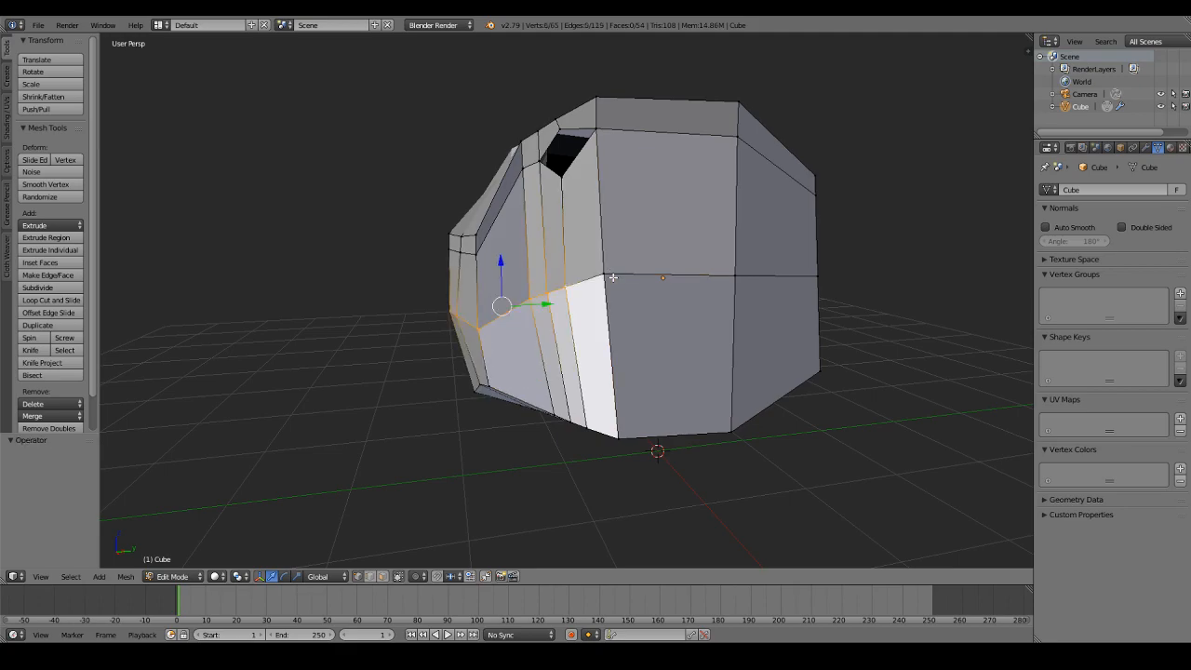
Step: Rip the mesh open along the mouth line and add a vertical loop cut through the front section
{"action": "key", "text": "v"}
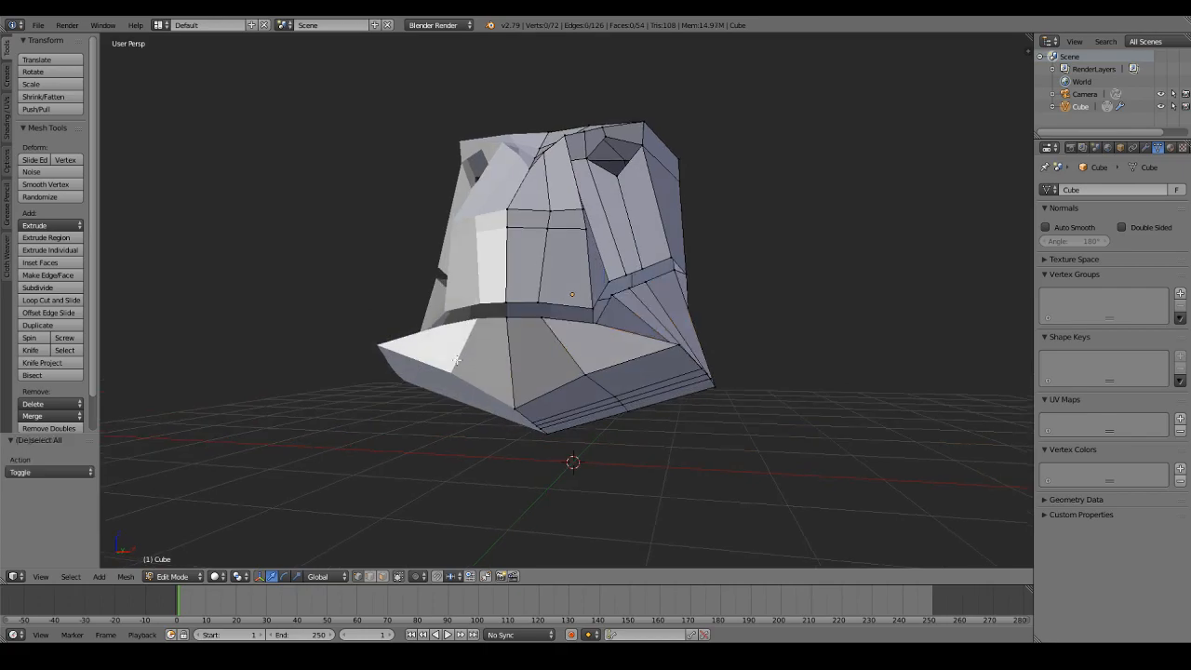
{"action": "left_click", "coordinate": [51, 299]}
{"action": "right_click", "coordinate": [619, 357]}
{"action": "middle_click_drag", "start_coordinate": [620, 358], "coordinate": [618, 385]}
{"action": "right_click", "coordinate": [605, 380]}
{"action": "key", "text": "a"}
Step: Add a horizontal loop cut around the lower jaw and enable proportional editing for its corner vertex
{"action": "left_click", "coordinate": [75, 302]}
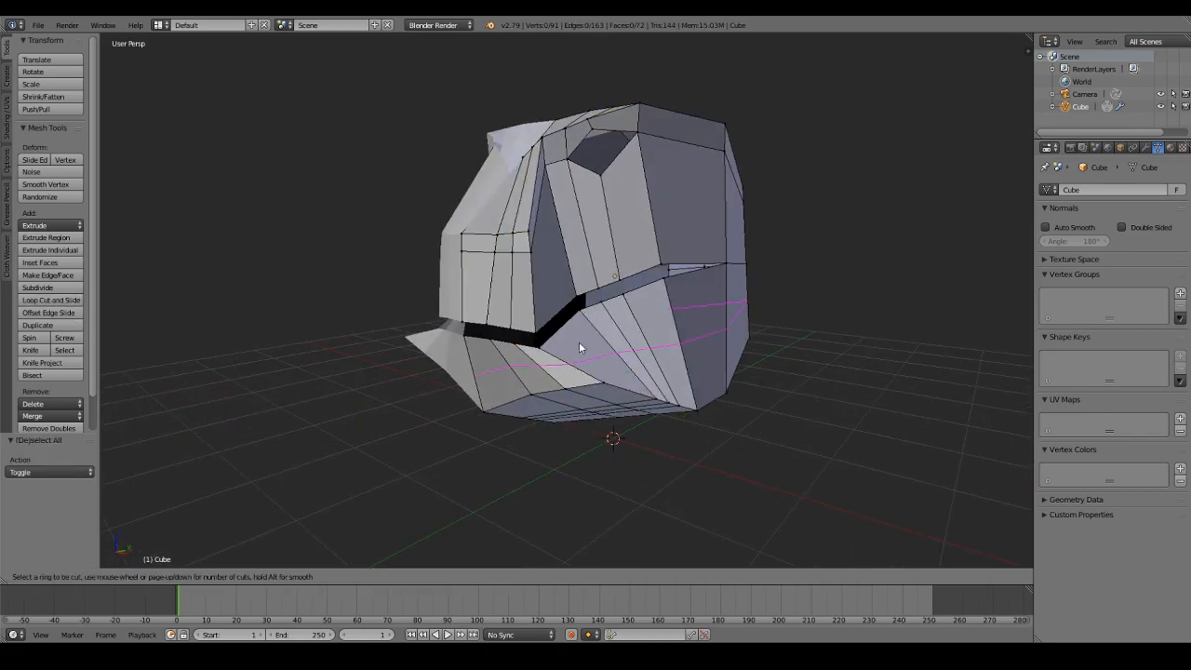
{"action": "left_click", "coordinate": [578, 341]}
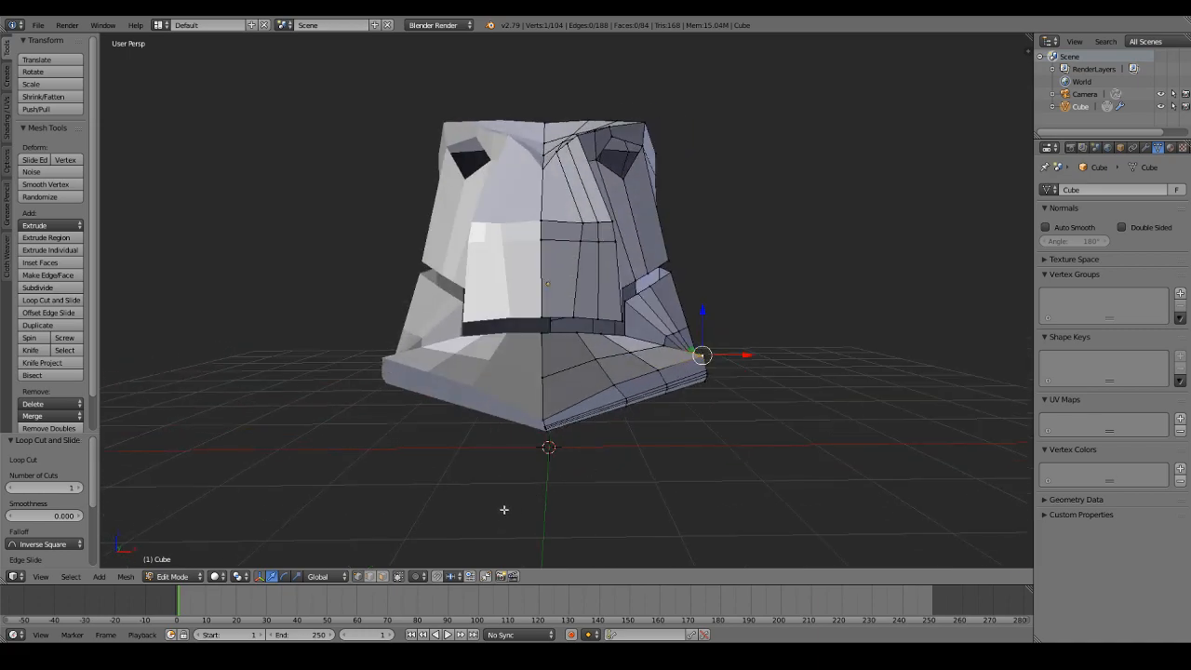
{"action": "left_click", "coordinate": [420, 577]}
{"action": "left_click", "coordinate": [445, 521]}
{"action": "key", "text": "r"}
{"action": "scroll", "coordinate": [784, 323], "scroll_direction": "down", "scroll_amount": 10}
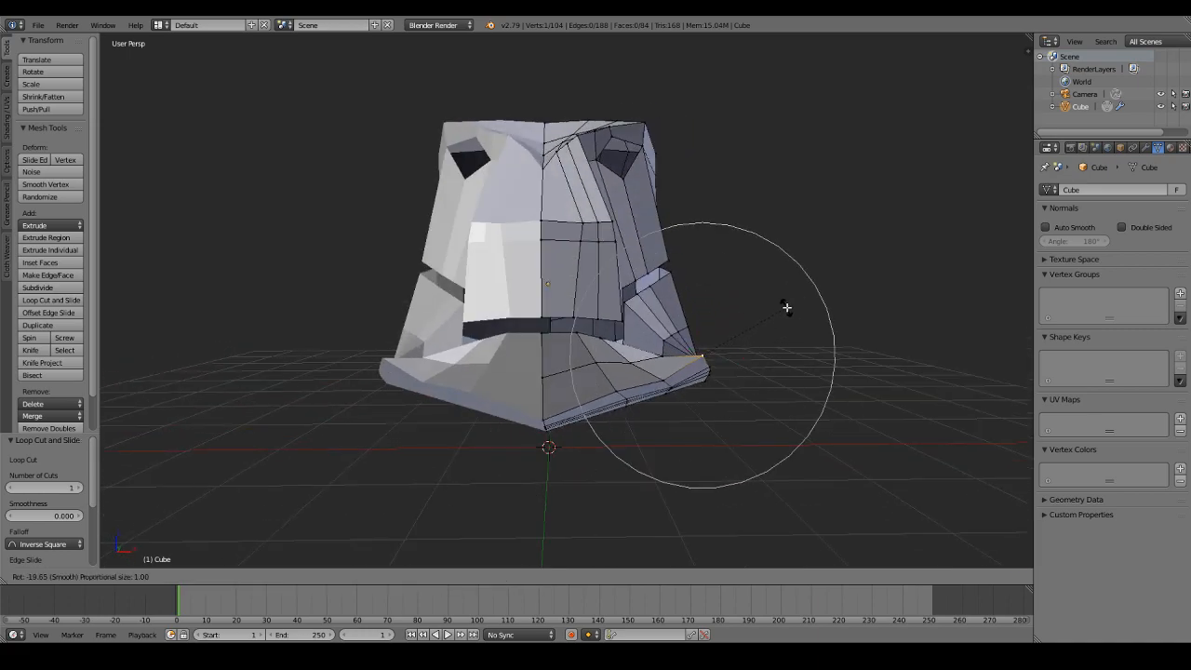
{"action": "scroll", "coordinate": [773, 390], "scroll_direction": "down", "scroll_amount": 7}
{"action": "right_click", "coordinate": [784, 351]}
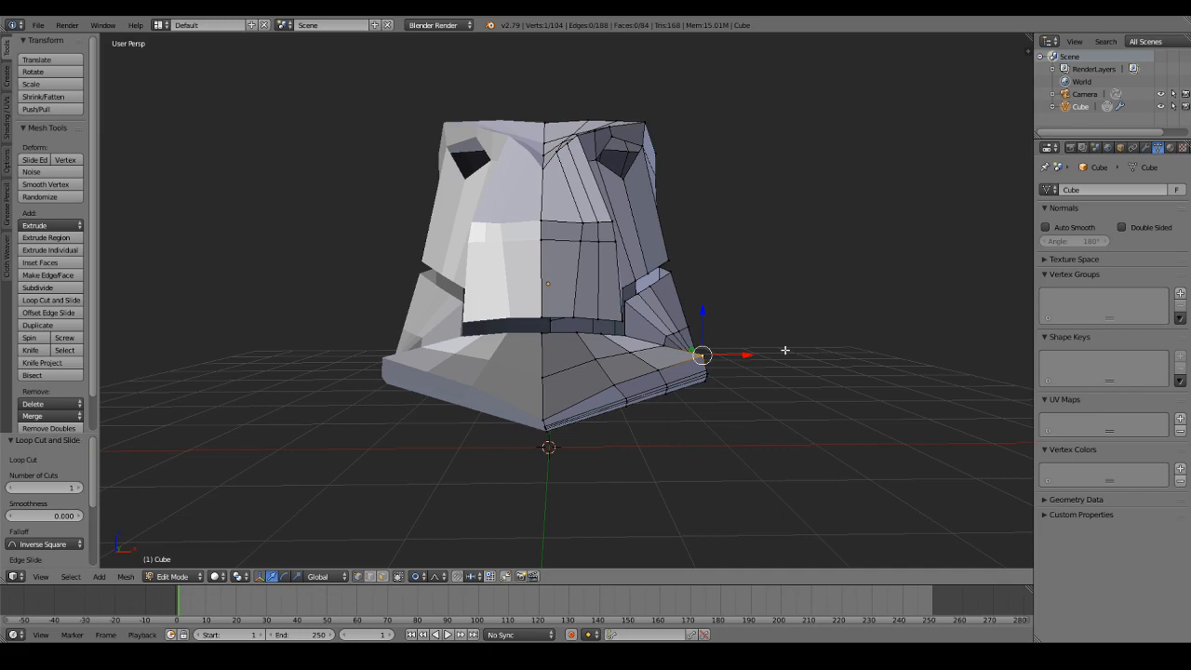
Step: With proportional editing, raise the jaw corner vertex by Z 0.188, move the rear mouth vertex by Z -0.342, and check in Object Mode
{"action": "middle_click_drag", "start_coordinate": [784, 349], "coordinate": [732, 282]}
{"action": "key", "text": "g"}
{"action": "left_click", "coordinate": [730, 330]}
{"action": "key", "text": "g"}
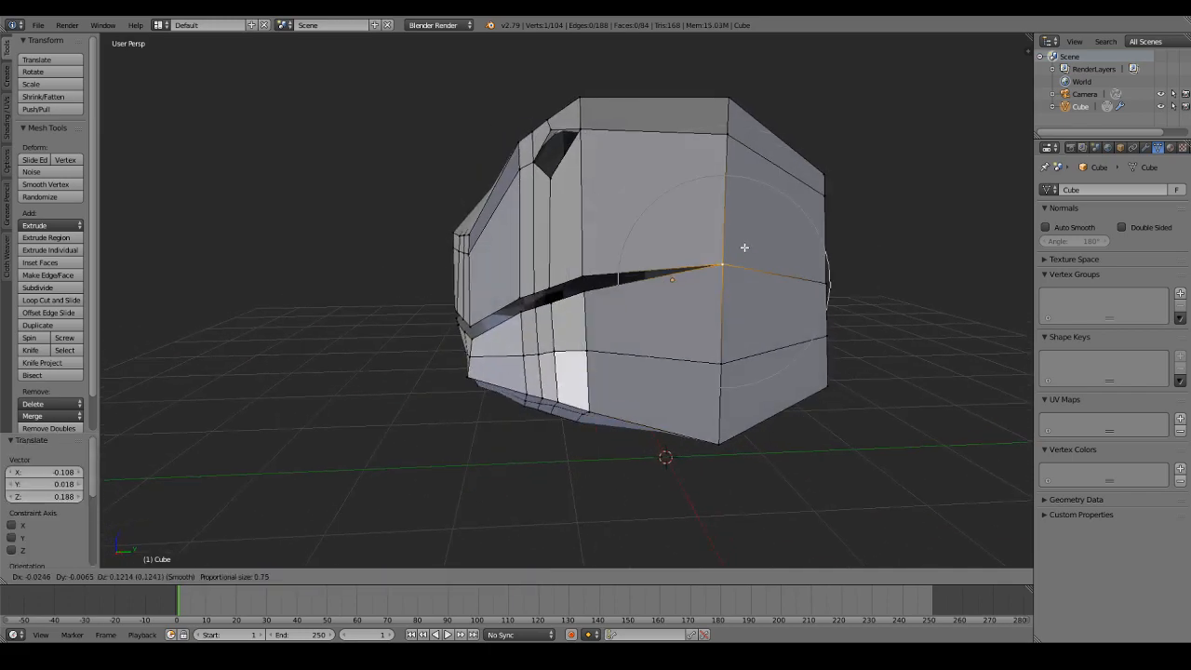
{"action": "scroll", "coordinate": [735, 320], "scroll_direction": "down", "scroll_amount": 3}
{"action": "left_click", "coordinate": [736, 317]}
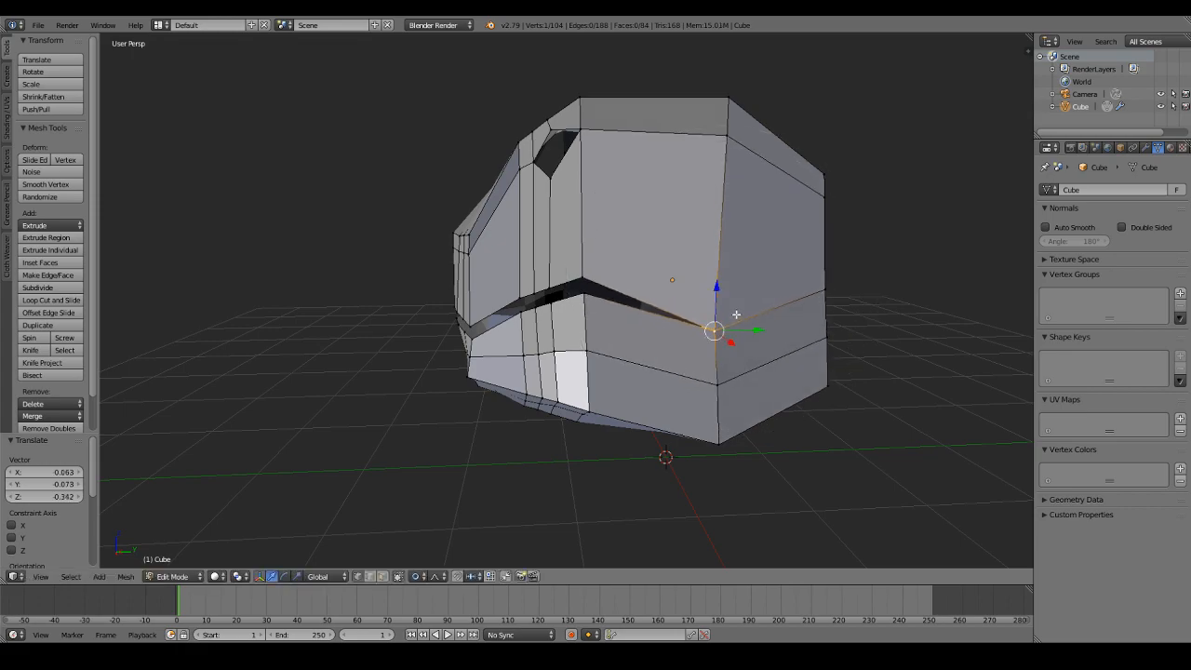
{"action": "key", "text": "Tab"}
{"action": "key", "text": "Tab"}
Step: Move and scale the eye hole's edge loop with proportional editing, and review it in Object Mode
{"action": "right_click", "coordinate": [566, 162], "text": "alt"}
{"action": "middle_click_drag", "start_coordinate": [567, 164], "coordinate": [723, 205]}
{"action": "key", "text": "g"}
{"action": "left_click", "coordinate": [702, 182]}
{"action": "key", "text": "s"}
{"action": "left_click", "coordinate": [741, 213]}
{"action": "key", "text": "Tab"}
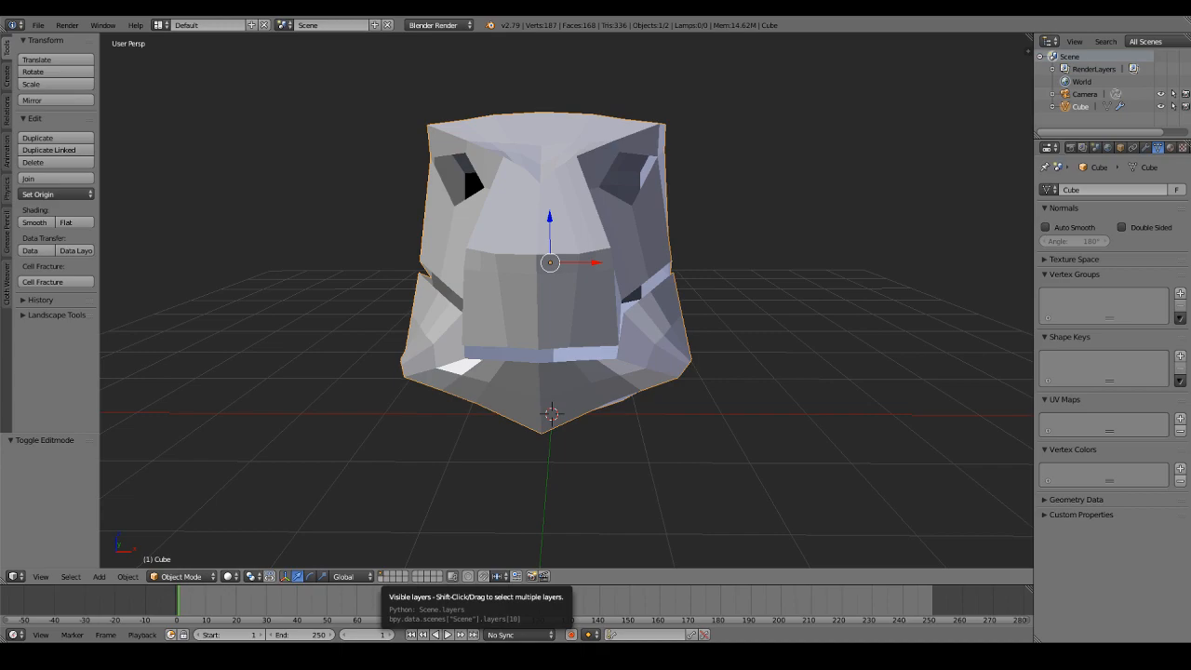
Step: Select the horizontal edge loop along the middle of the lower jaw and smooth its vertices once with a factor of 0.500
{"action": "key", "text": "Tab"}
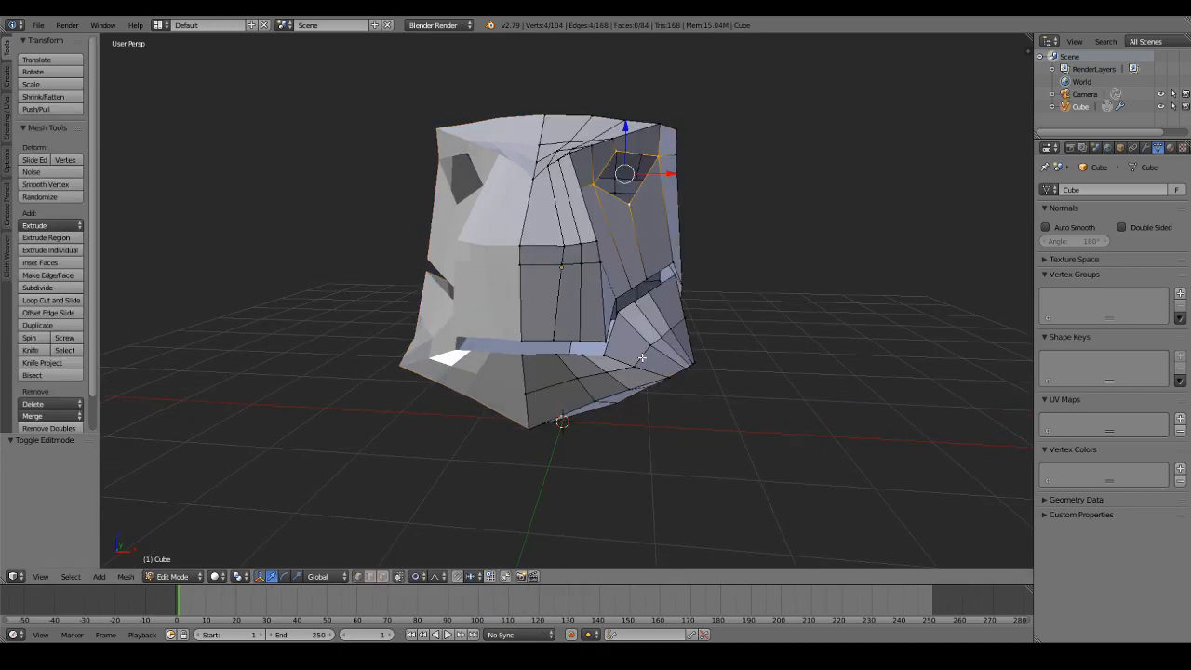
{"action": "middle_click_drag", "start_coordinate": [637, 313], "coordinate": [619, 372]}
{"action": "right_click", "coordinate": [626, 382]}
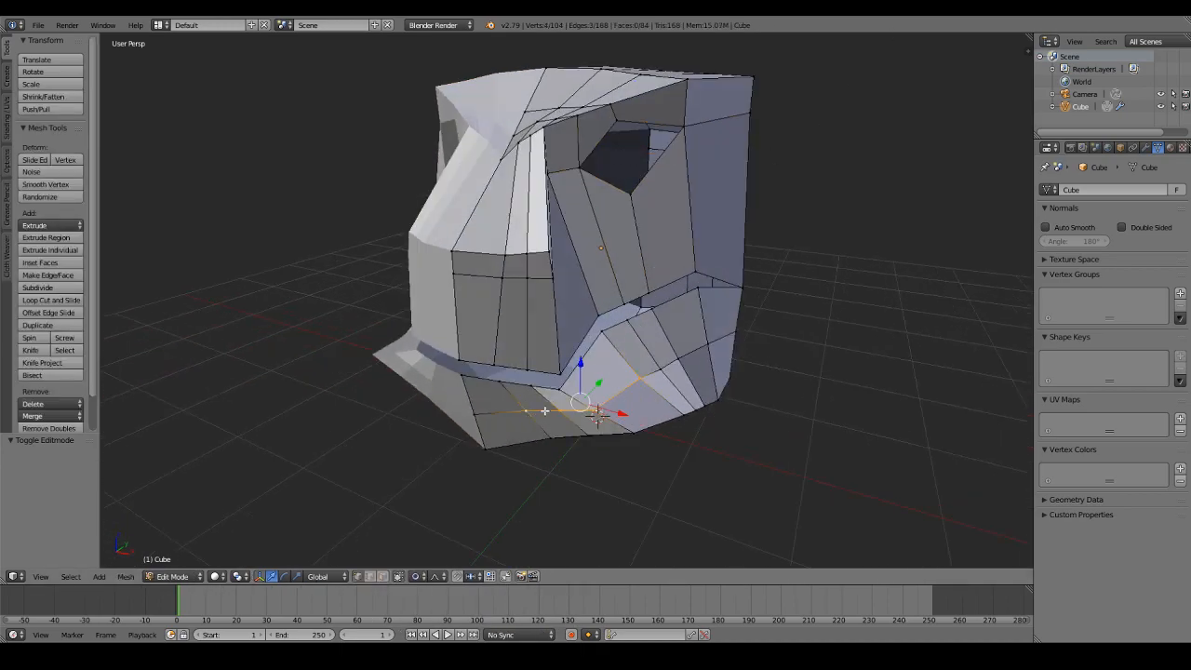
{"action": "right_click", "coordinate": [729, 339], "text": "alt"}
{"action": "right_click", "coordinate": [729, 339], "text": "alt+shift"}
{"action": "middle_click_drag", "start_coordinate": [729, 340], "coordinate": [596, 354]}
{"action": "left_click", "coordinate": [46, 184]}
Step: Move the smoothed jaw loop with proportional editing and check the shape in Object Mode
{"action": "middle_click_drag", "start_coordinate": [521, 297], "coordinate": [547, 299]}
{"action": "key", "text": "g"}
{"action": "key", "text": "Escape"}
{"action": "key", "text": "g"}
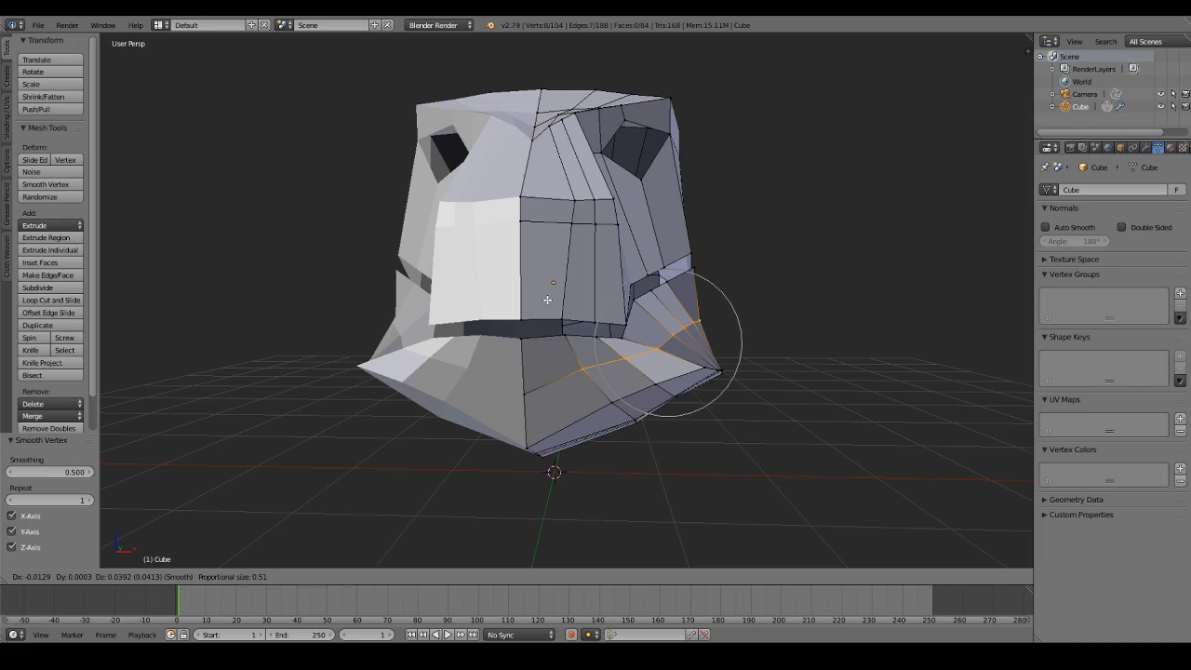
{"action": "left_click", "coordinate": [670, 381]}
{"action": "key", "text": "Tab"}
{"action": "key", "text": "Tab"}
Step: Move the outer jaw corner vertex by X -0.015, Z 0.064 with proportional editing and review the head in Object Mode
{"action": "middle_click_drag", "start_coordinate": [677, 376], "coordinate": [712, 370]}
{"action": "key", "text": "g"}
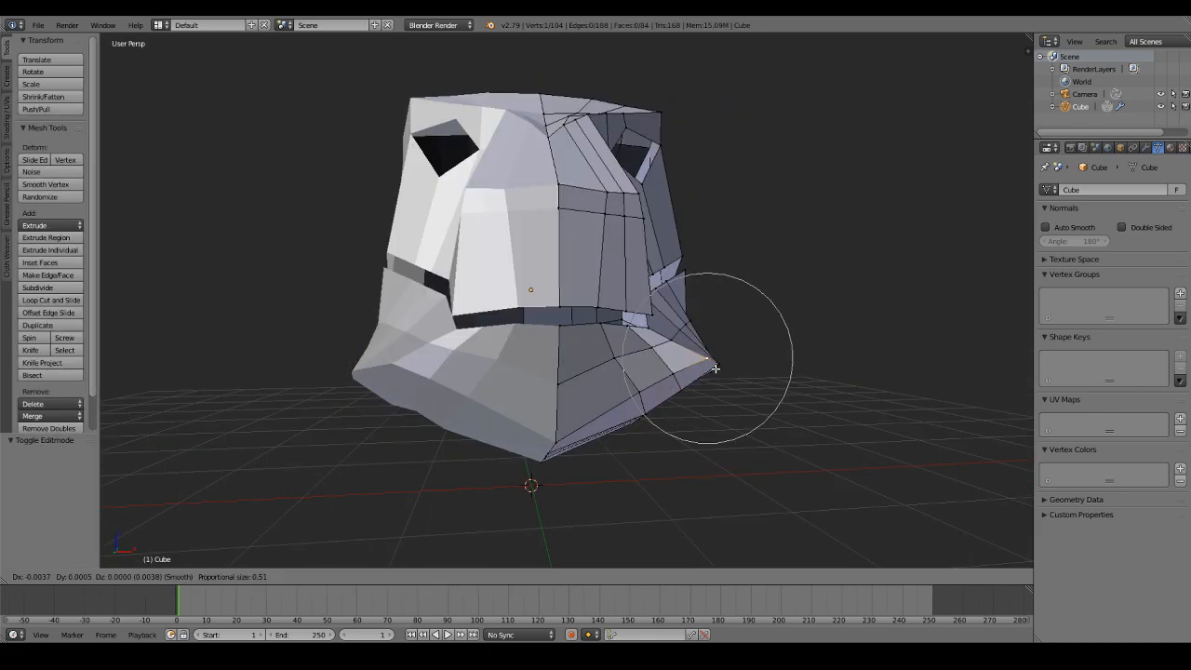
{"action": "left_click", "coordinate": [712, 359]}
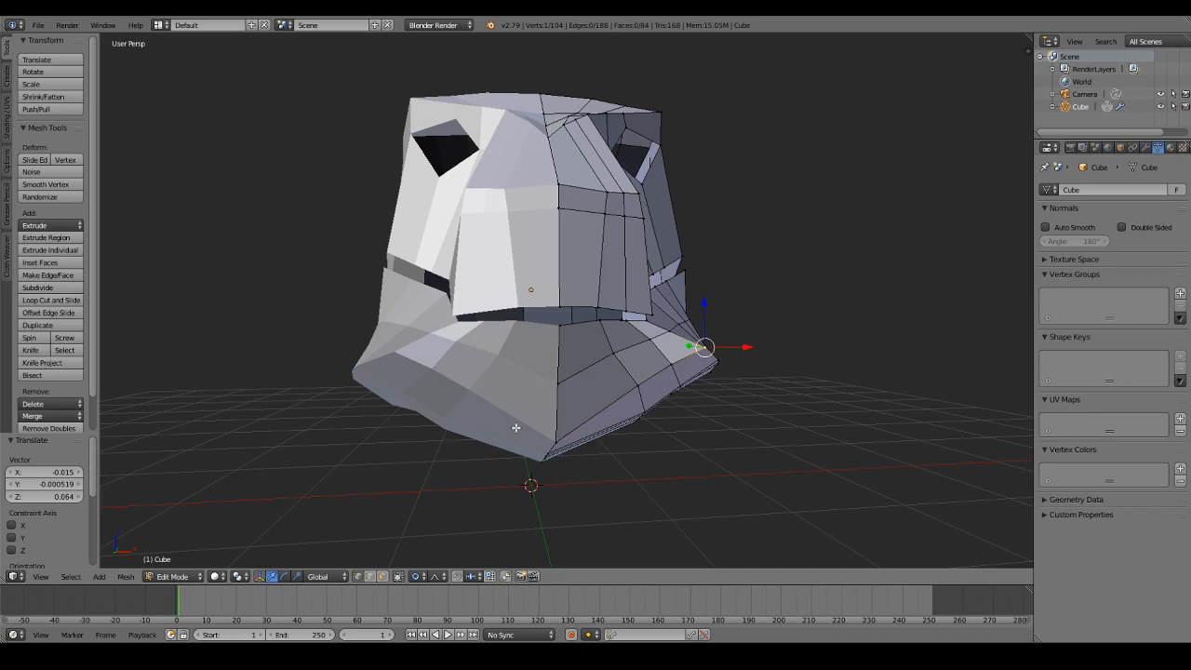
{"action": "key", "text": "Tab"}
{"action": "middle_click_drag", "start_coordinate": [758, 381], "coordinate": [493, 361]}
Step: Reposition the outer corner vertex of the upper lip with proportional editing, ending with a move of Z -0.119
{"action": "key", "text": "Tab"}
{"action": "scroll", "coordinate": [720, 399], "scroll_direction": "up", "scroll_amount": 2}
{"action": "right_click", "coordinate": [582, 378]}
{"action": "key", "text": "g"}
{"action": "left_click", "coordinate": [592, 358]}
{"action": "key", "text": "g"}
{"action": "left_click", "coordinate": [579, 329]}
{"action": "middle_click_drag", "start_coordinate": [578, 329], "coordinate": [714, 304]}
{"action": "key", "text": "g"}
{"action": "scroll", "coordinate": [715, 307], "scroll_direction": "up", "scroll_amount": 6}
{"action": "left_click", "coordinate": [662, 300]}
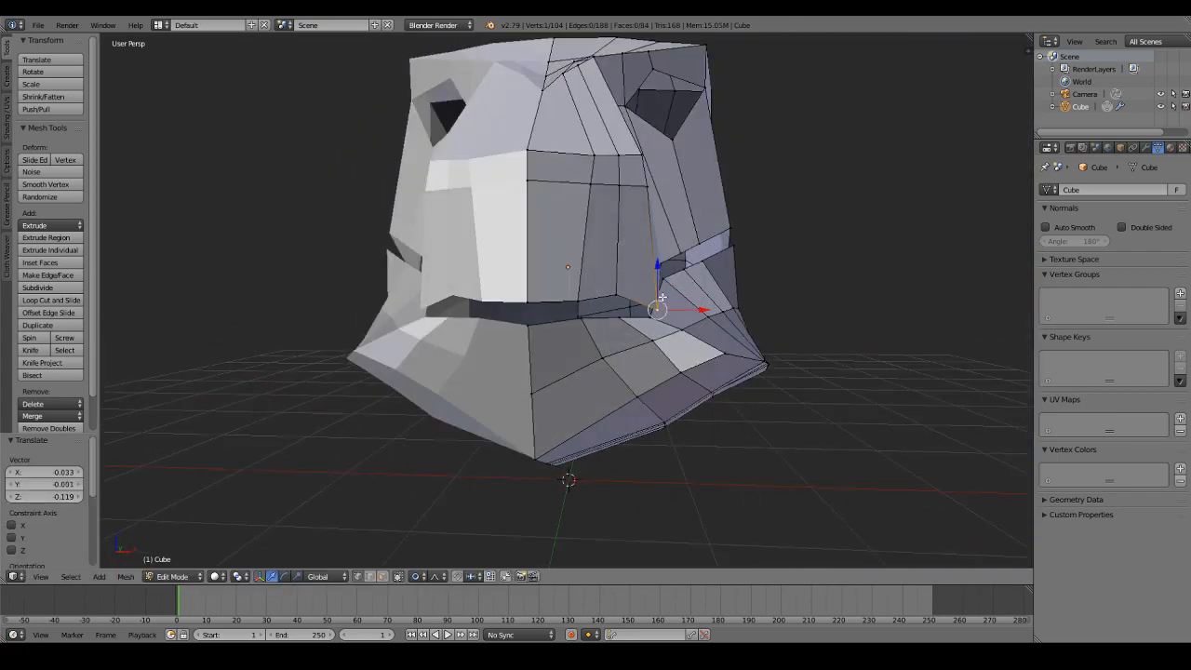
Step: Reposition a vertex above the outer corner of the mouth in two moves with proportional editing
{"action": "middle_click_drag", "start_coordinate": [662, 297], "coordinate": [558, 287]}
{"action": "right_click", "coordinate": [657, 266]}
{"action": "key", "text": "g"}
{"action": "left_click", "coordinate": [661, 244]}
{"action": "middle_click_drag", "start_coordinate": [663, 244], "coordinate": [791, 262]}
{"action": "key", "text": "g"}
{"action": "left_click", "coordinate": [820, 258]}
Step: Raise the lower-lip peak vertex by Z 0.107 and move the lower lip's centre vertex by X 0.007, Y 0.011, Z 0.033
{"action": "right_click", "coordinate": [615, 322]}
{"action": "key", "text": "g"}
{"action": "left_click", "coordinate": [614, 300]}
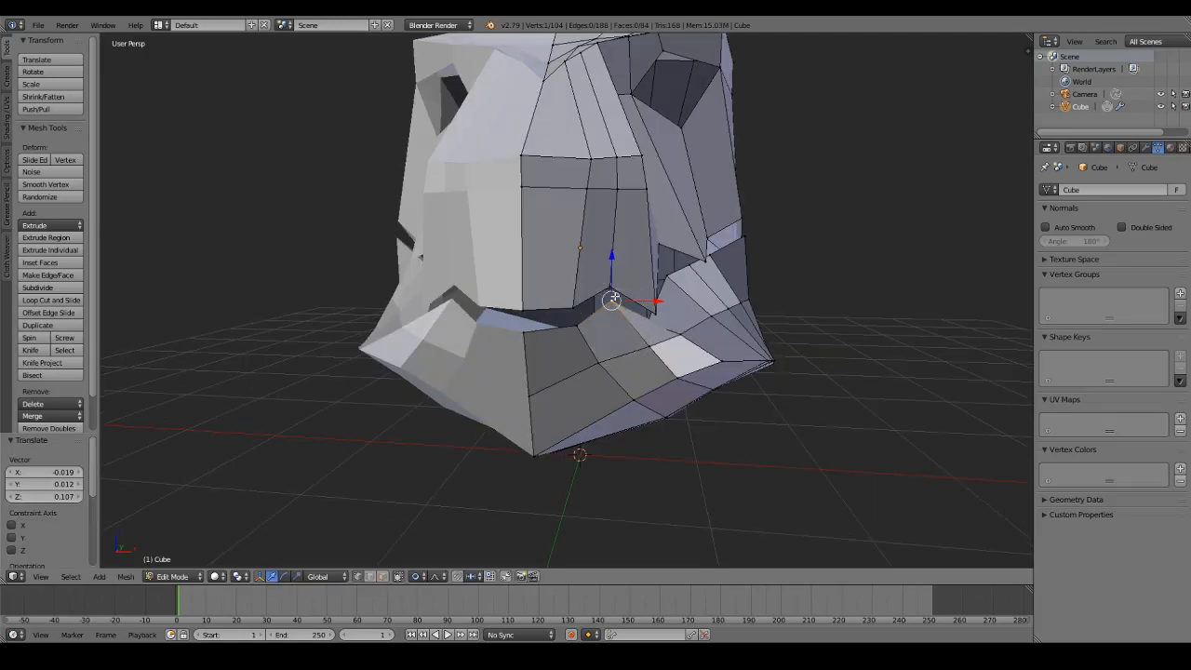
{"action": "middle_click_drag", "start_coordinate": [614, 299], "coordinate": [483, 321]}
{"action": "right_click", "coordinate": [477, 328]}
{"action": "key", "text": "g"}
{"action": "left_click", "coordinate": [527, 316]}
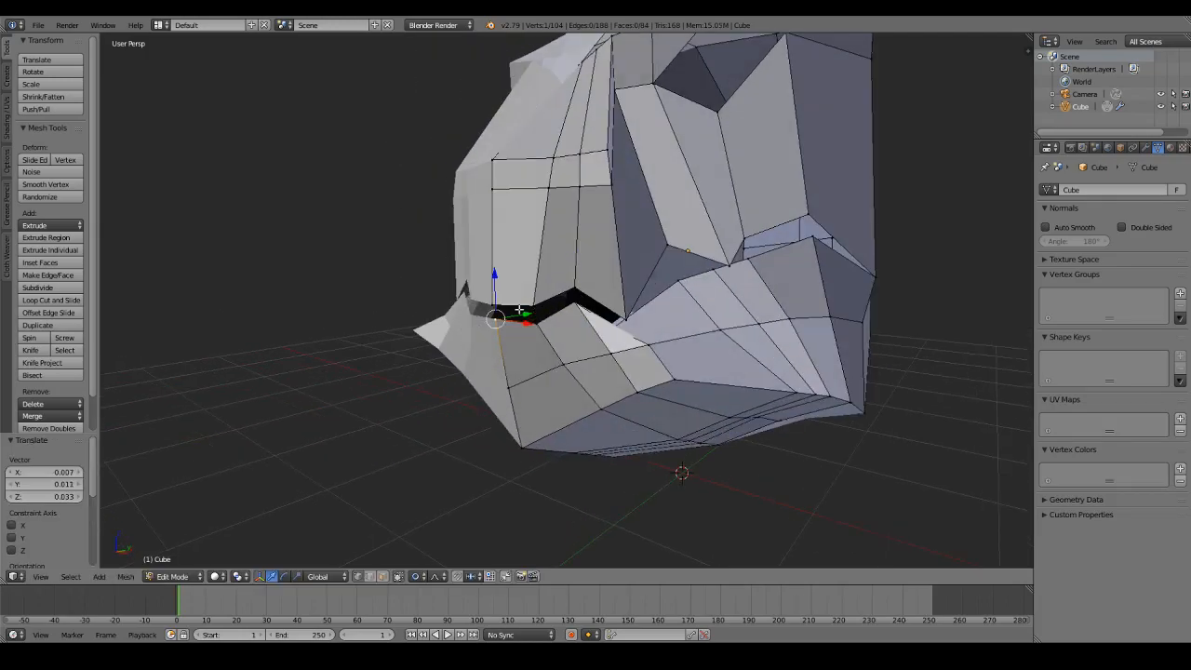
Step: Check the mouth in Object Mode and move the lower-lip vertex behind the mouth corner by X -0.018, Y -0.019, Z 0.040
{"action": "middle_click_drag", "start_coordinate": [519, 309], "coordinate": [593, 324]}
{"action": "key", "text": "Tab"}
{"action": "key", "text": "Tab"}
{"action": "right_click", "coordinate": [678, 286]}
{"action": "key", "text": "g"}
{"action": "left_click", "coordinate": [679, 271]}
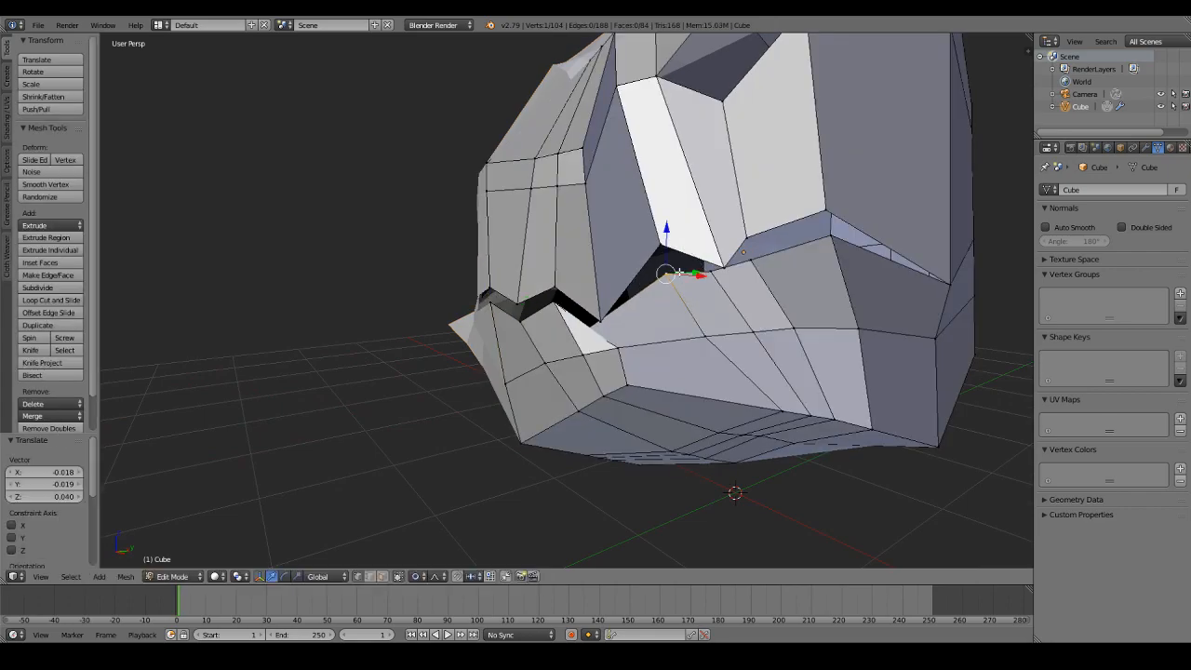
Step: Adjust two neighbouring vertices along the rear mouth opening with proportional editing and review the head in Object Mode
{"action": "middle_click_drag", "start_coordinate": [680, 282], "coordinate": [773, 321]}
{"action": "right_click", "coordinate": [724, 276]}
{"action": "key", "text": "g"}
{"action": "left_click", "coordinate": [705, 264]}
{"action": "right_click", "coordinate": [701, 279]}
{"action": "key", "text": "g"}
{"action": "left_click", "coordinate": [757, 288]}
{"action": "key", "text": "Tab"}
{"action": "scroll", "coordinate": [703, 299], "scroll_direction": "down", "scroll_amount": 4}
{"action": "scroll", "coordinate": [698, 344], "scroll_direction": "up", "scroll_amount": 4}
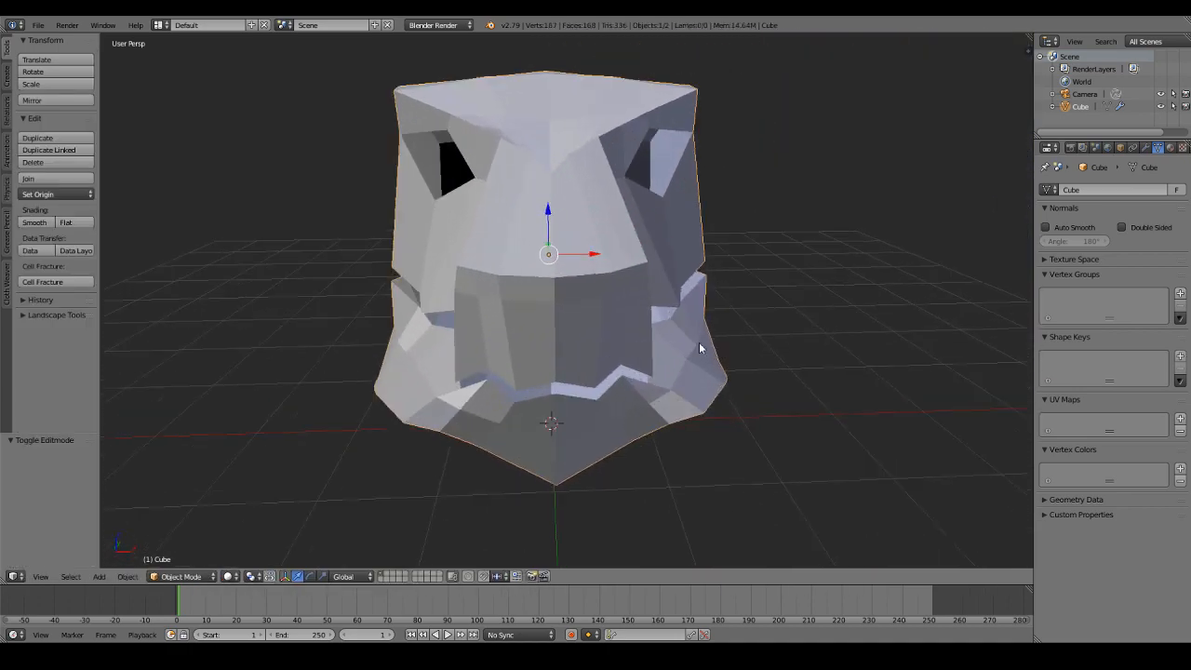
{"action": "key", "text": "Tab"}
Step: Try to rip the vertex on the snout's upper front edge horizontally, and undo it
{"action": "scroll", "coordinate": [650, 287], "scroll_direction": "up", "scroll_amount": 2}
{"action": "key", "text": "v"}
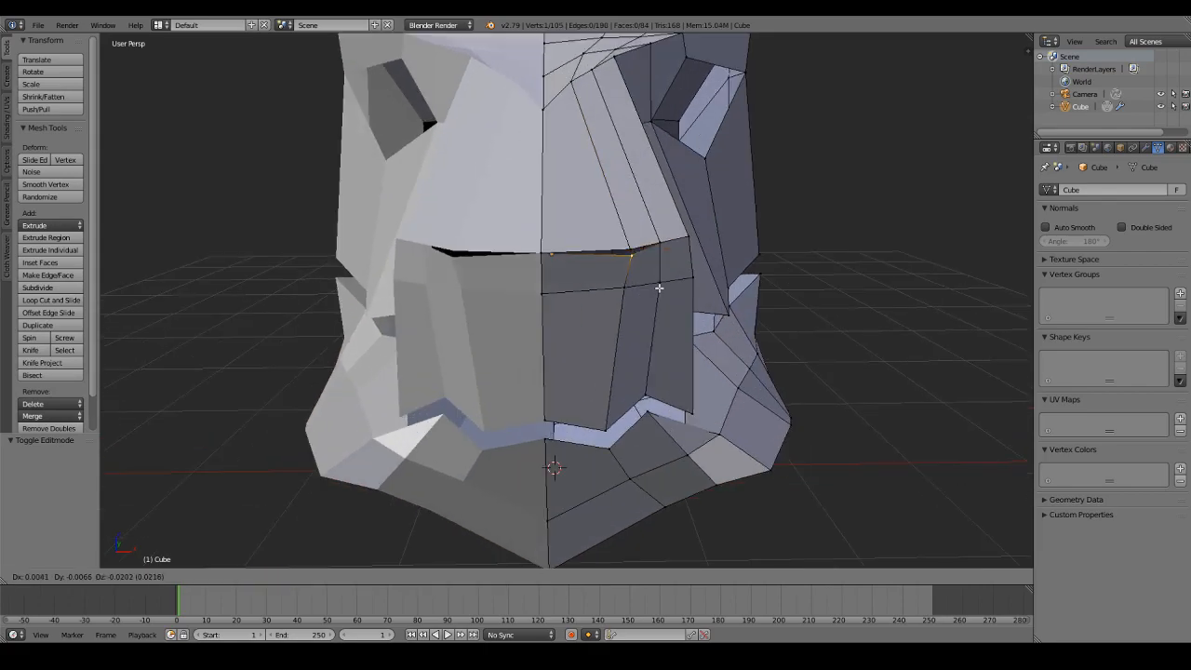
{"action": "left_click", "coordinate": [656, 296]}
{"action": "key", "text": "ctrl+z"}
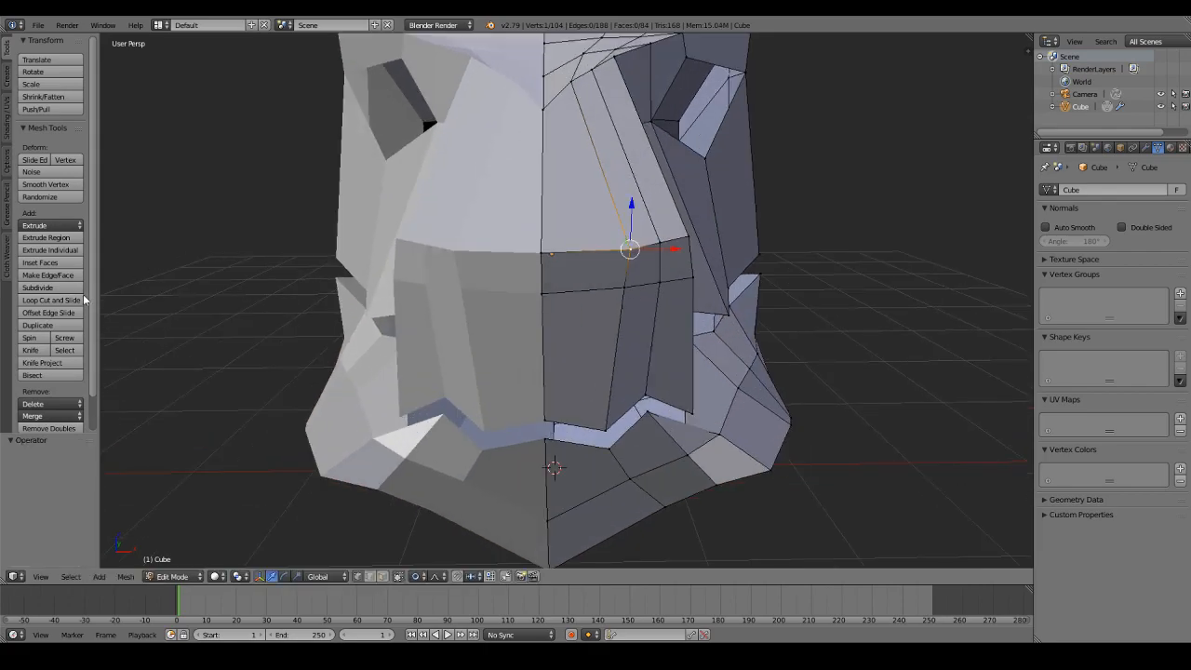
Step: Add a single vertical loop cut down the snout close to the mirror centre line
{"action": "left_click", "coordinate": [51, 299]}
{"action": "left_click", "coordinate": [566, 246]}
{"action": "left_click", "coordinate": [552, 244]}
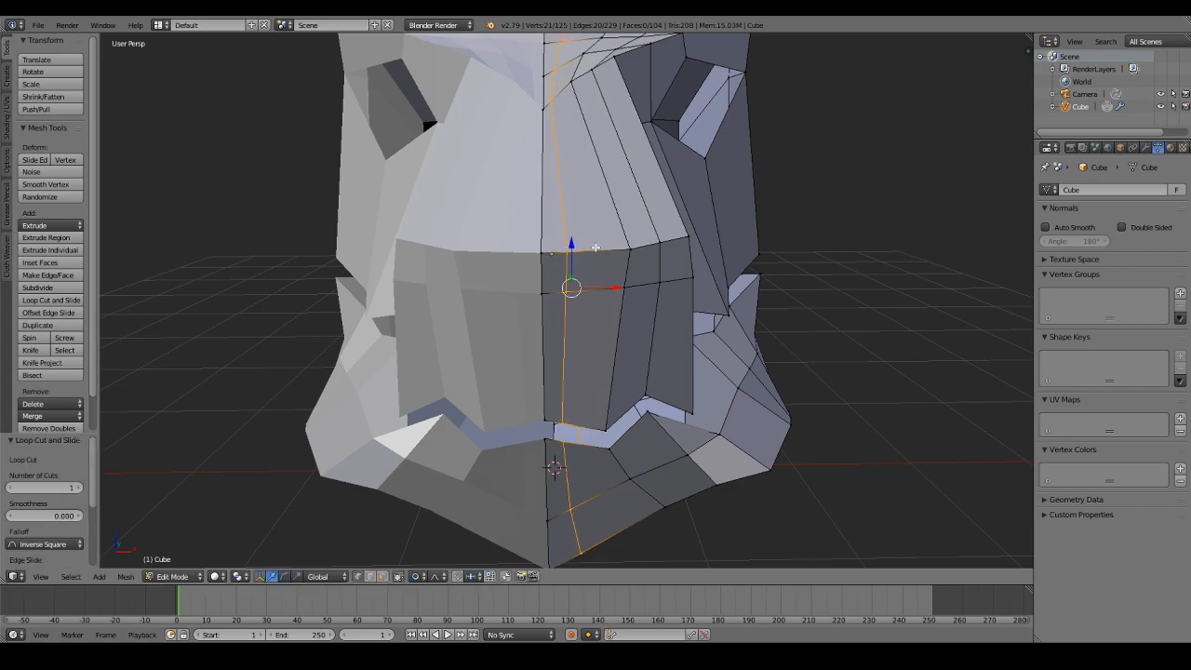
Step: Try to rip the outer vertex on the snout's upper front edge into a vertical slit, and undo it
{"action": "right_click", "coordinate": [609, 251]}
{"action": "key", "text": "v"}
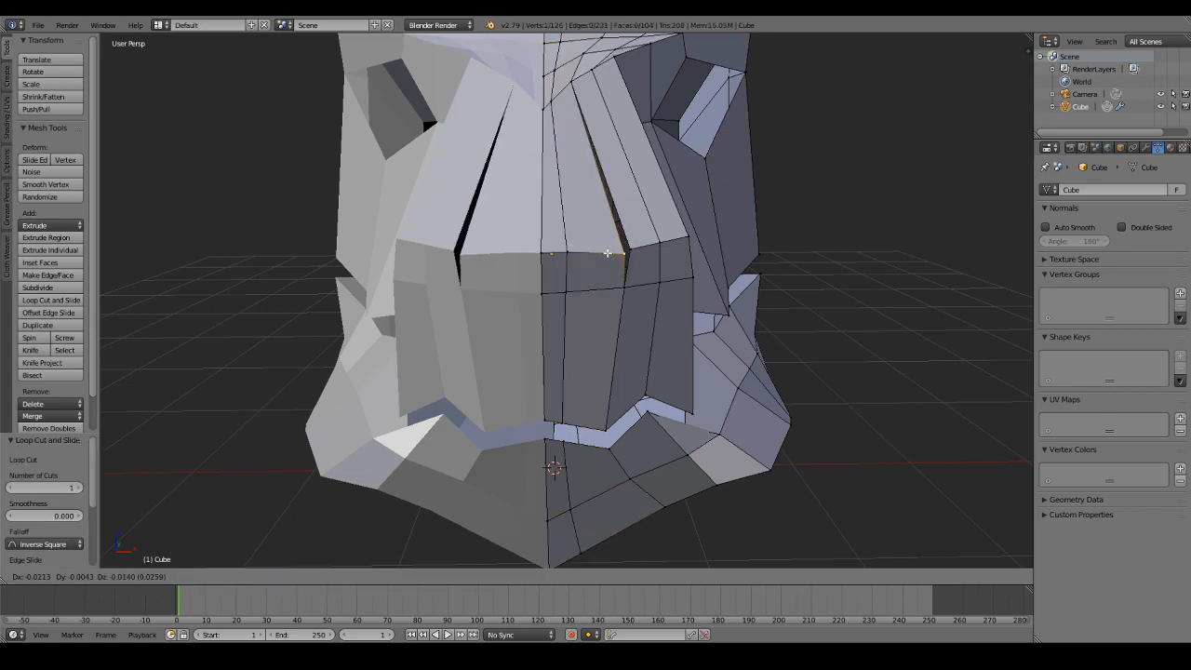
{"action": "left_click", "coordinate": [604, 251]}
{"action": "key", "text": "ctrl+z"}
Step: Add a loop cut with four cuts crosswise over the top of the snout
{"action": "left_click", "coordinate": [51, 299]}
{"action": "scroll", "coordinate": [560, 188], "scroll_direction": "up", "scroll_amount": 2}
{"action": "scroll", "coordinate": [560, 190], "scroll_direction": "up", "scroll_amount": 1}
{"action": "left_click", "coordinate": [560, 187]}
{"action": "left_click", "coordinate": [561, 186]}
Step: Rip the outer vertex on the snout's upper front edge to open a short vertical nostril slit
{"action": "right_click", "coordinate": [618, 249]}
{"action": "middle_click_drag", "start_coordinate": [617, 248], "coordinate": [593, 216]}
{"action": "scroll", "coordinate": [610, 238], "scroll_direction": "up", "scroll_amount": 1}
{"action": "key", "text": "g"}
{"action": "left_click", "coordinate": [608, 235]}
Step: Rip the vertex nearer the snout's centre into a second vertical nostril slit, undoing the horizontal rip, and review the head
{"action": "right_click", "coordinate": [563, 201]}
{"action": "key", "text": "v"}
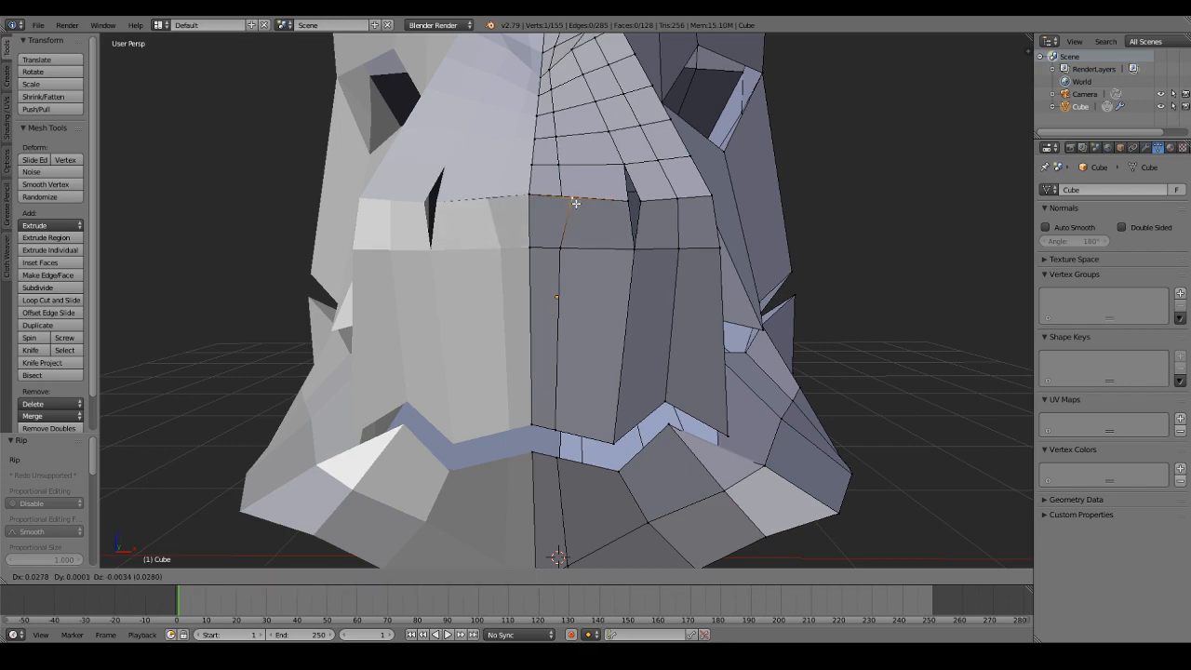
{"action": "left_click", "coordinate": [577, 215]}
{"action": "key", "text": "ctrl+z"}
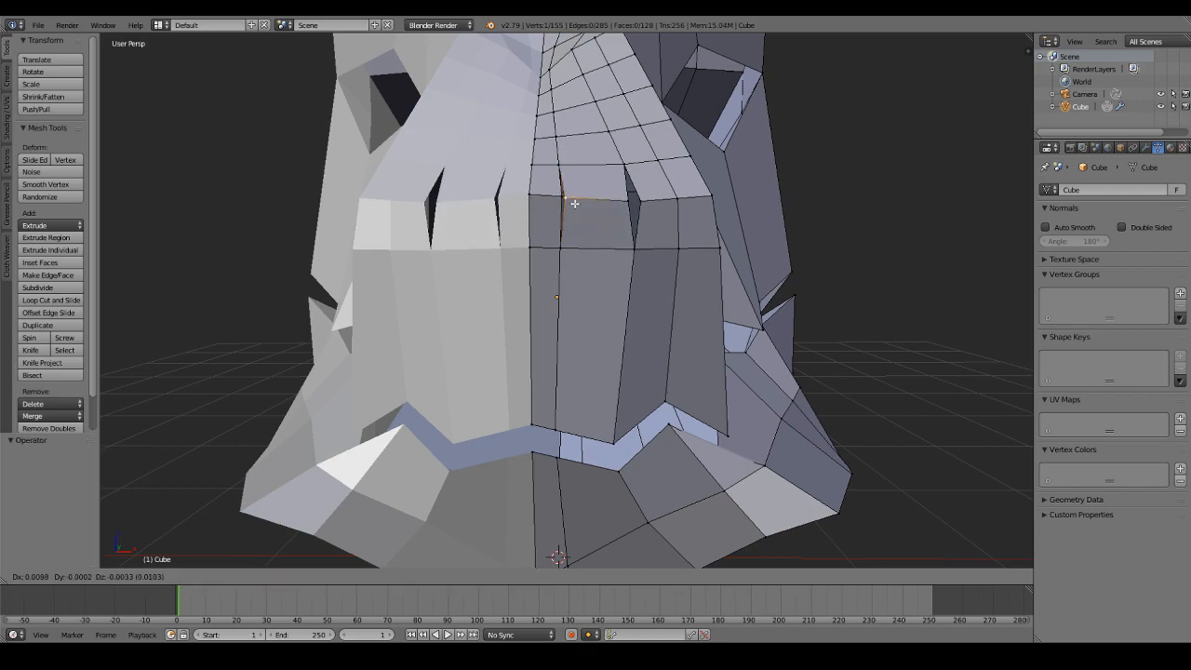
{"action": "key", "text": "Tab"}
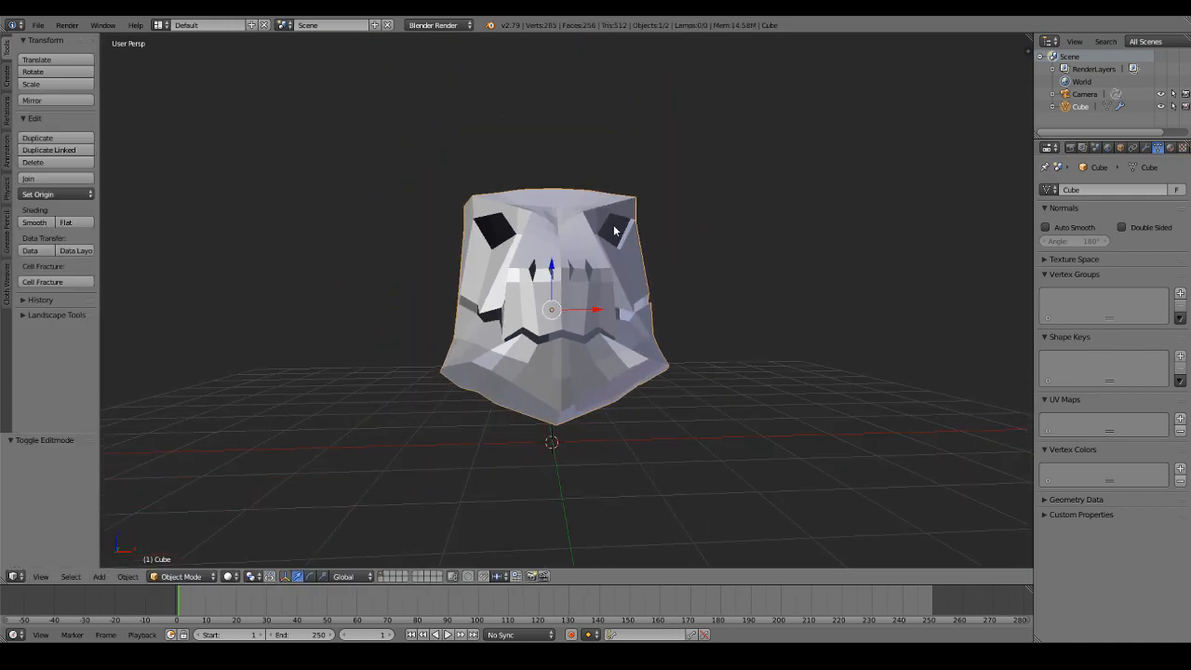
{"action": "middle_click_drag", "start_coordinate": [595, 232], "coordinate": [673, 238]}
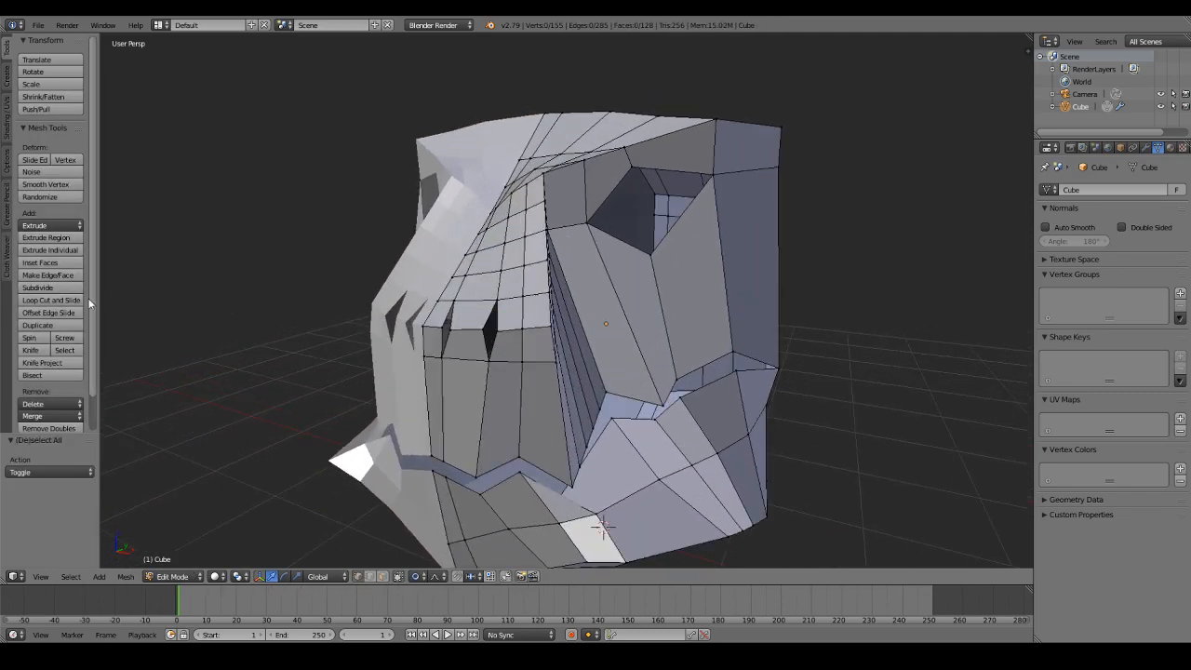
Step: Add an unslid loop cut through the eye hole's upper edge and raise its new vertex to round the opening
{"action": "left_click", "coordinate": [51, 300]}
{"action": "left_click", "coordinate": [673, 171]}
{"action": "right_click", "coordinate": [673, 170]}
{"action": "right_click", "coordinate": [673, 164]}
{"action": "key", "text": "g"}
{"action": "left_click", "coordinate": [677, 149]}
Step: Add an unslid loop cut through the eye hole's lower rear edge and pull its new vertex outward and down
{"action": "left_click", "coordinate": [51, 300]}
{"action": "left_click", "coordinate": [693, 220]}
{"action": "right_click", "coordinate": [691, 220]}
{"action": "right_click", "coordinate": [681, 218]}
{"action": "key", "text": "g"}
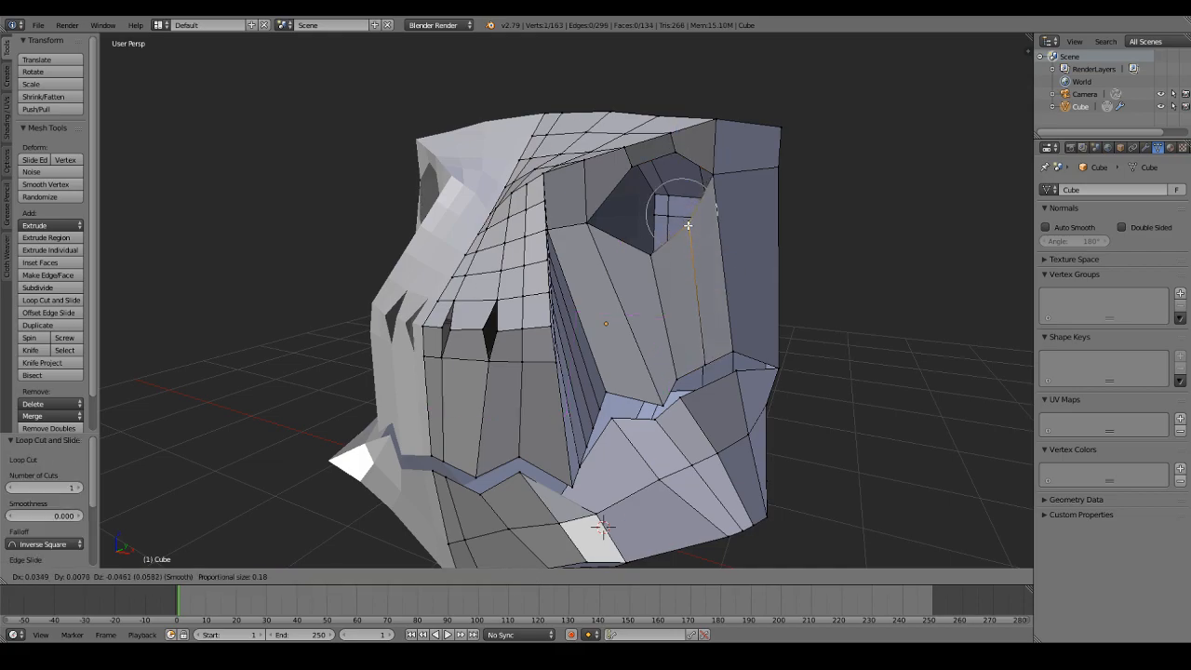
{"action": "left_click", "coordinate": [687, 225]}
Step: Move the inner brow vertex by X 0.013, Y -0.002 with proportional editing
{"action": "middle_click_drag", "start_coordinate": [612, 241], "coordinate": [683, 274]}
{"action": "right_click", "coordinate": [520, 276]}
{"action": "key", "text": "g"}
{"action": "left_click", "coordinate": [535, 273]}
Step: Extend the selection along the brow ridge above the eye and move it with proportional editing turned off
{"action": "right_click", "coordinate": [545, 263], "text": "shift"}
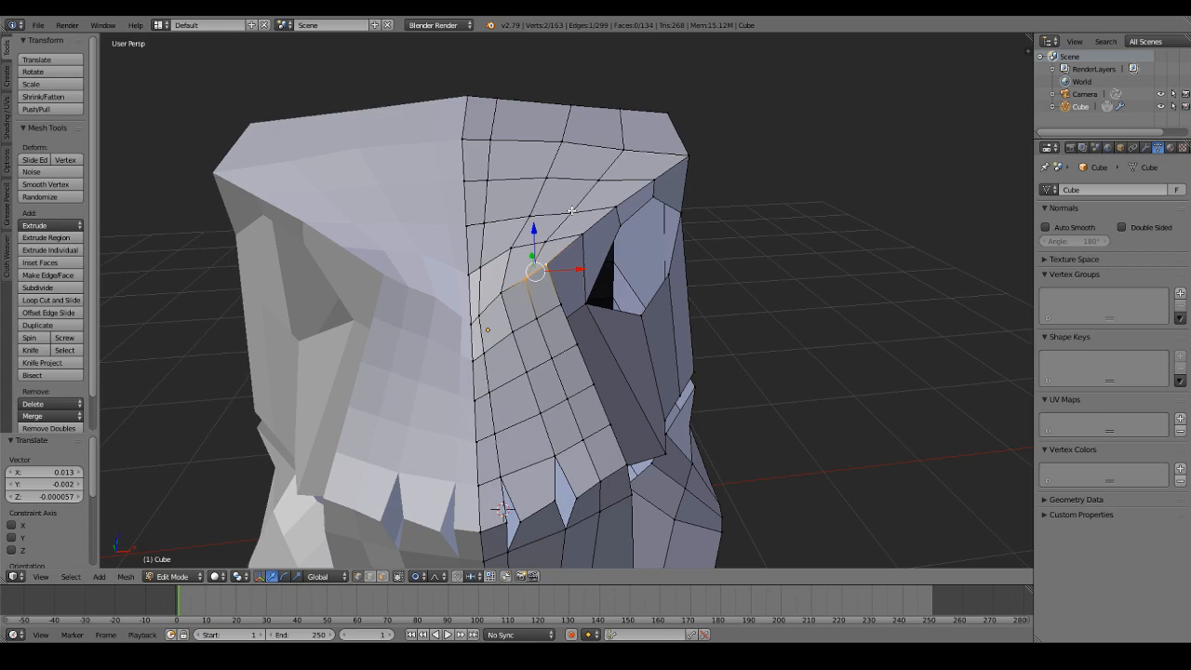
{"action": "right_click", "coordinate": [571, 210], "text": "shift"}
{"action": "right_click", "coordinate": [599, 180], "text": "shift"}
{"action": "key", "text": "o"}
{"action": "middle_click_drag", "start_coordinate": [604, 200], "coordinate": [716, 168]}
{"action": "key", "text": "g"}
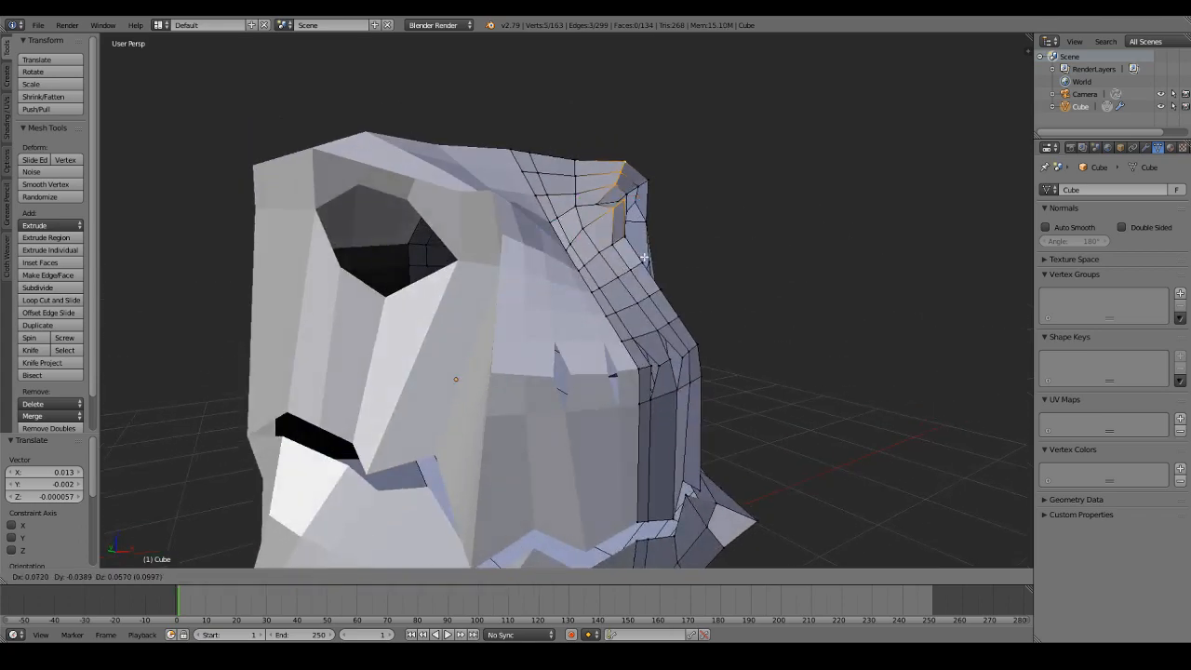
{"action": "right_click", "coordinate": [644, 258]}
{"action": "right_click", "coordinate": [595, 201], "text": "shift"}
{"action": "key", "text": "g"}
{"action": "right_click", "coordinate": [611, 190]}
{"action": "middle_click_drag", "start_coordinate": [611, 188], "coordinate": [558, 213]}
{"action": "key", "text": "g"}
{"action": "left_click", "coordinate": [657, 213]}
Step: Adjust the brow ridge selection, move it once more and review the head in Object Mode
{"action": "right_click", "coordinate": [600, 204], "text": "shift"}
{"action": "key", "text": "g"}
{"action": "left_click", "coordinate": [625, 202]}
{"action": "right_click", "coordinate": [530, 207]}
{"action": "key", "text": "Tab"}
{"action": "middle_click_drag", "start_coordinate": [684, 197], "coordinate": [637, 212]}
{"action": "scroll", "coordinate": [614, 193], "scroll_direction": "down", "scroll_amount": 4}
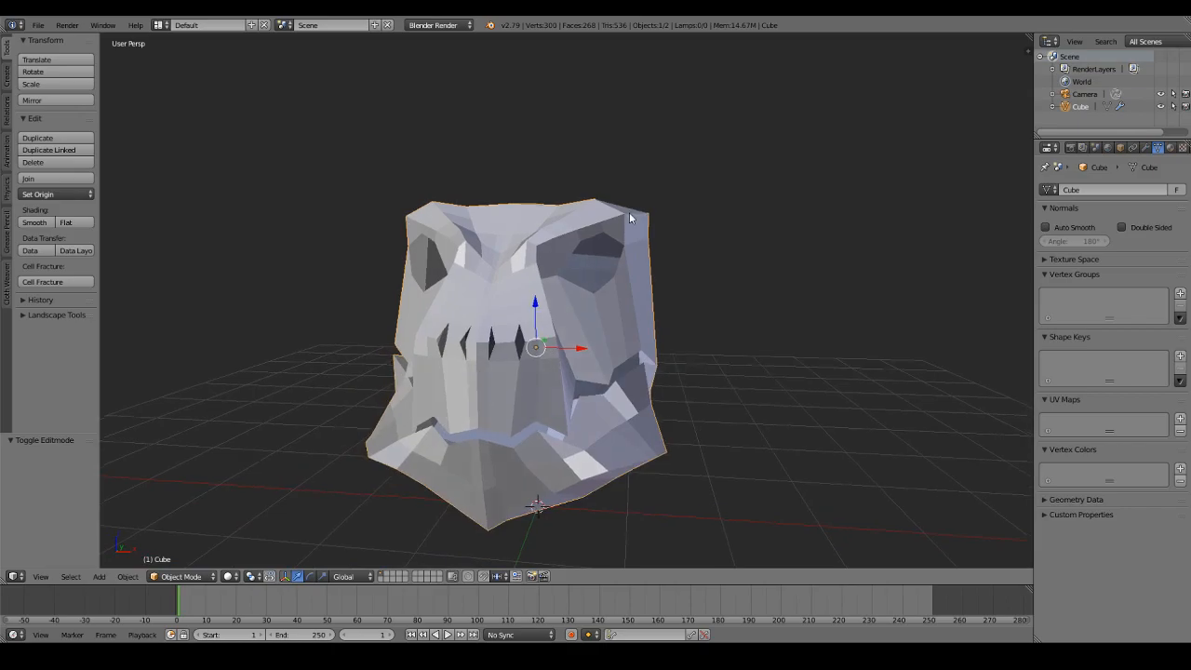
{"action": "scroll", "coordinate": [638, 212], "scroll_direction": "up", "scroll_amount": 2}
Step: Select the edge loop around the eye hole and disable proportional editing
{"action": "key", "text": "Tab"}
{"action": "right_click", "coordinate": [582, 282], "text": "alt"}
{"action": "scroll", "coordinate": [583, 291], "scroll_direction": "up", "scroll_amount": 1, "text": "alt"}
{"action": "left_click", "coordinate": [419, 577]}
{"action": "left_click", "coordinate": [426, 564]}
Step: Extrude the eye hole's edge loop into the head along Y and scale the new ring by 1.143
{"action": "middle_click_drag", "start_coordinate": [609, 288], "coordinate": [571, 258]}
{"action": "scroll", "coordinate": [511, 276], "scroll_direction": "up", "scroll_amount": 3}
{"action": "scroll", "coordinate": [601, 296], "scroll_direction": "up", "scroll_amount": 4}
{"action": "key", "text": "e"}
{"action": "right_click", "coordinate": [484, 255]}
{"action": "scroll", "coordinate": [474, 254], "scroll_direction": "down", "scroll_amount": 1}
{"action": "key", "text": "g"}
{"action": "key", "text": "y"}
{"action": "left_click", "coordinate": [456, 279]}
{"action": "key", "text": "s"}
{"action": "left_click", "coordinate": [593, 269]}
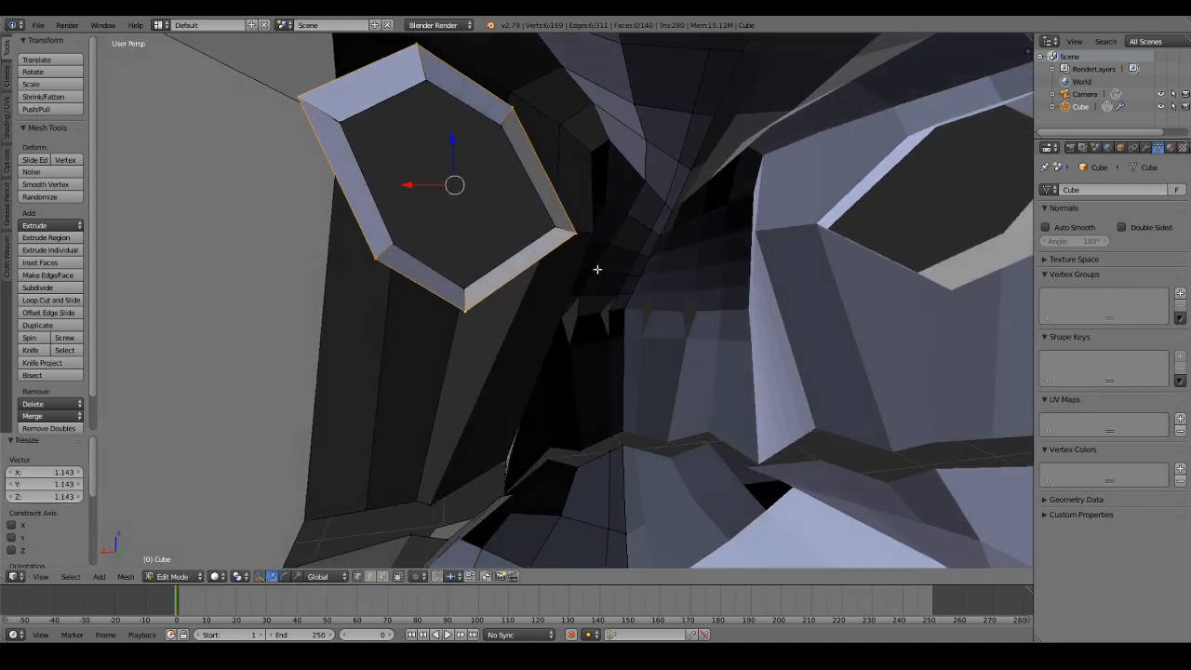
Step: Reposition the extruded eye ring, extrude a second ring deeper into the head and scale it
{"action": "key", "text": "g"}
{"action": "left_click", "coordinate": [616, 270]}
{"action": "key", "text": "e"}
{"action": "right_click", "coordinate": [691, 313]}
{"action": "middle_click_drag", "start_coordinate": [690, 313], "coordinate": [654, 288]}
{"action": "key", "text": "s"}
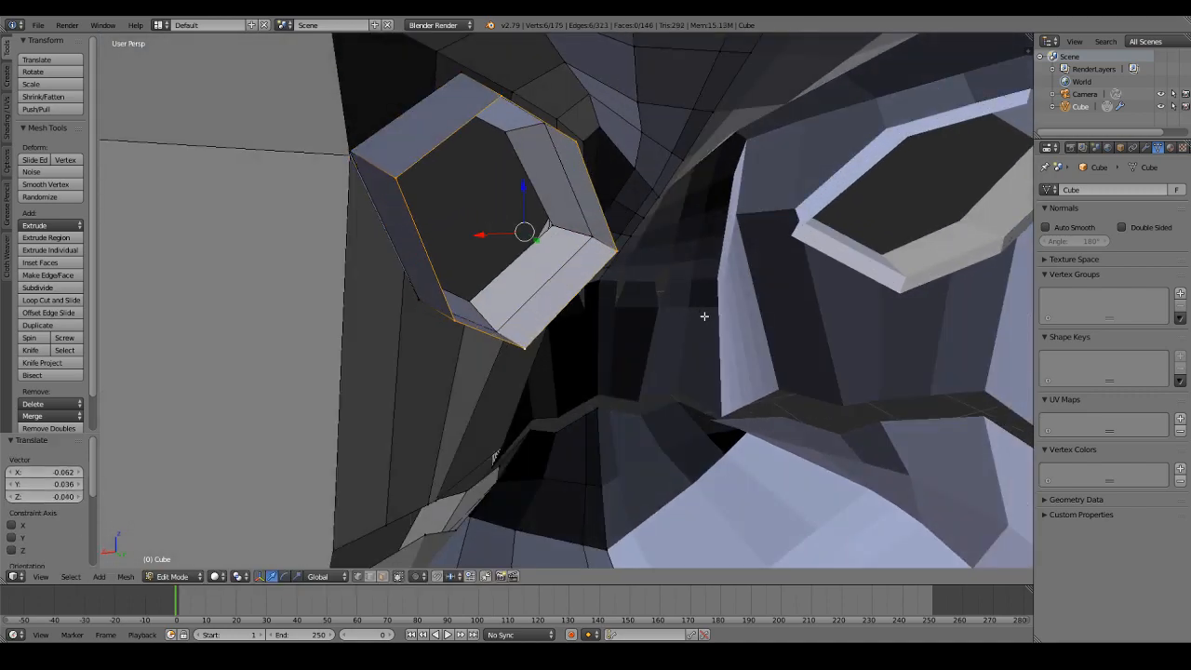
{"action": "left_click", "coordinate": [725, 347]}
Step: Extrude a third and a fourth ring for the eye socket, scaling each to narrow it inward
{"action": "key", "text": "e"}
{"action": "right_click", "coordinate": [731, 346]}
{"action": "key", "text": "s"}
{"action": "left_click", "coordinate": [744, 345]}
{"action": "middle_click_drag", "start_coordinate": [750, 345], "coordinate": [716, 324]}
{"action": "key", "text": "e"}
{"action": "right_click", "coordinate": [643, 319]}
{"action": "key", "text": "s"}
{"action": "left_click", "coordinate": [706, 319]}
Step: Extrude and scale a fifth ring, close the eye socket with an end face and review the head in Object Mode
{"action": "key", "text": "e"}
{"action": "right_click", "coordinate": [704, 322]}
{"action": "key", "text": "s"}
{"action": "left_click", "coordinate": [754, 336]}
{"action": "key", "text": "Tab"}
{"action": "scroll", "coordinate": [521, 306], "scroll_direction": "down", "scroll_amount": 10}
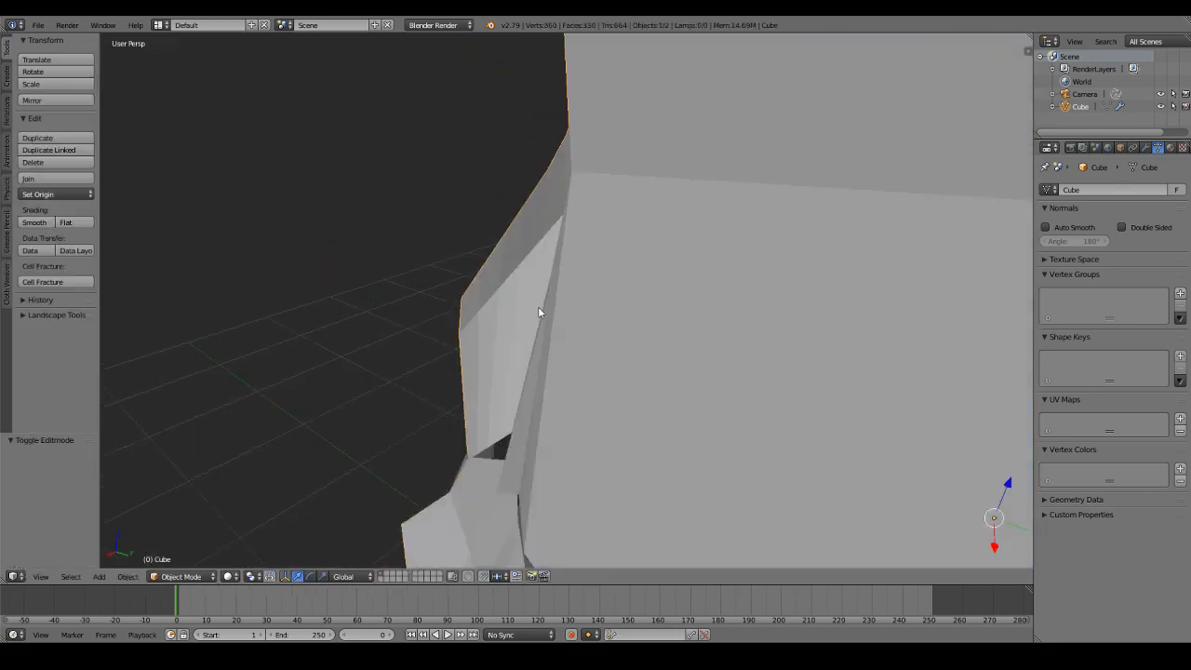
{"action": "middle_click_drag", "start_coordinate": [626, 278], "coordinate": [651, 241]}
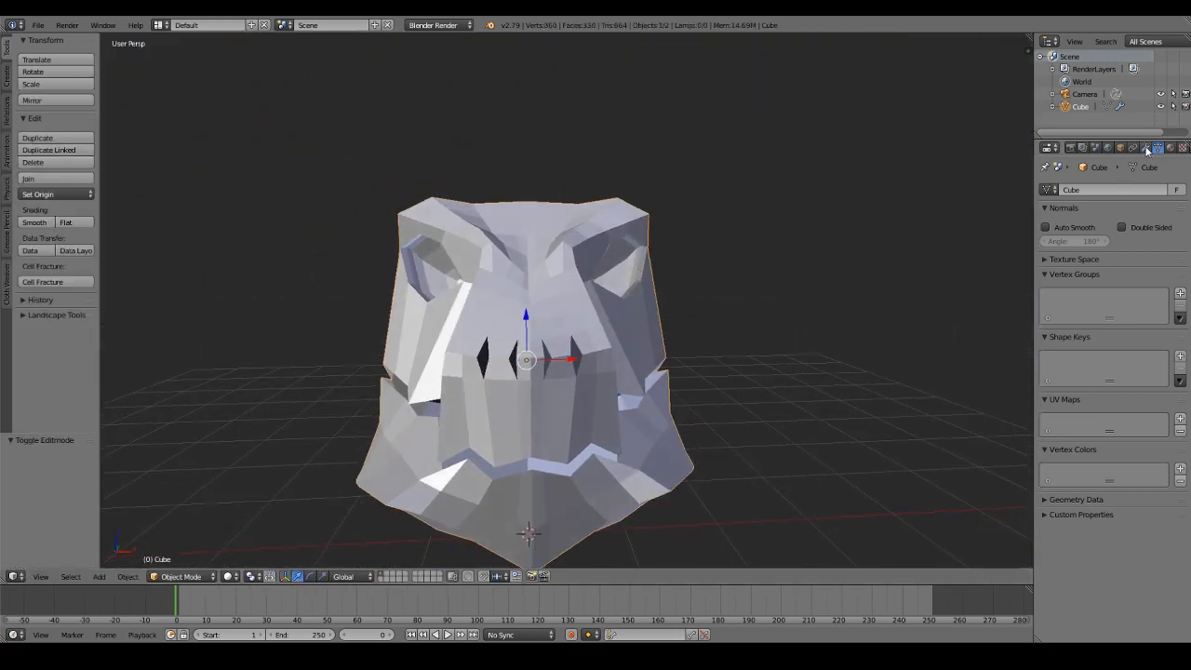
Step: Add a Subdivision Surface modifier with 2 view subdivisions and apply smooth shading to the head
{"action": "left_click", "coordinate": [1145, 147]}
{"action": "left_click", "coordinate": [1079, 193]}
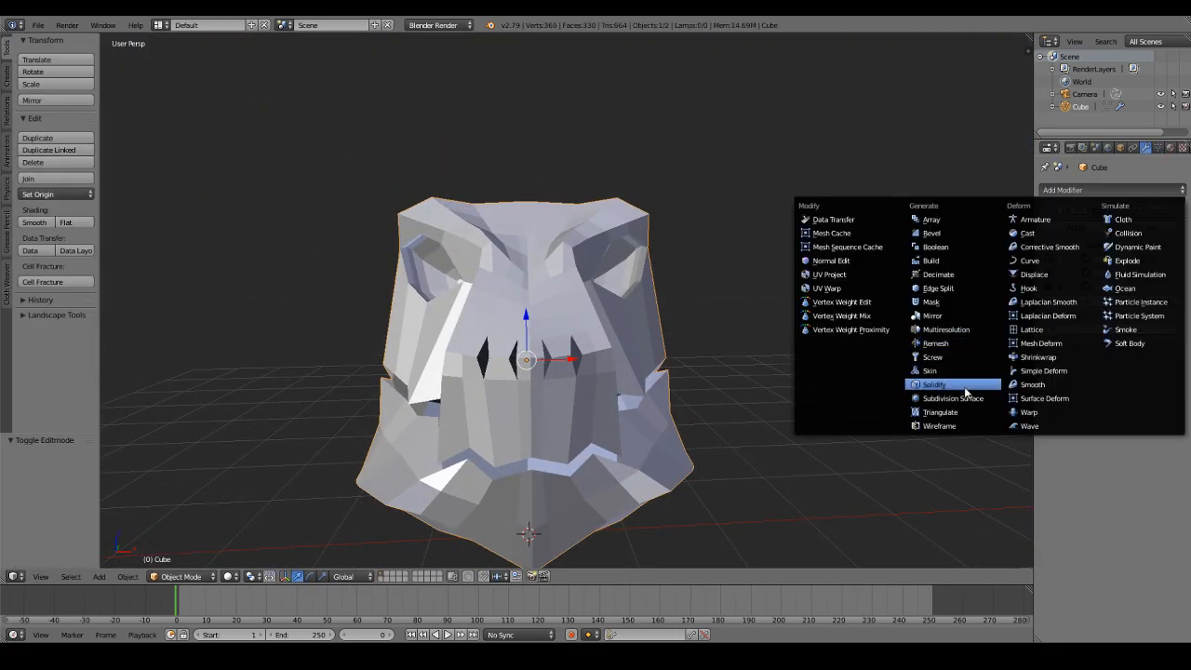
{"action": "left_click", "coordinate": [930, 389]}
{"action": "left_click", "coordinate": [35, 223]}
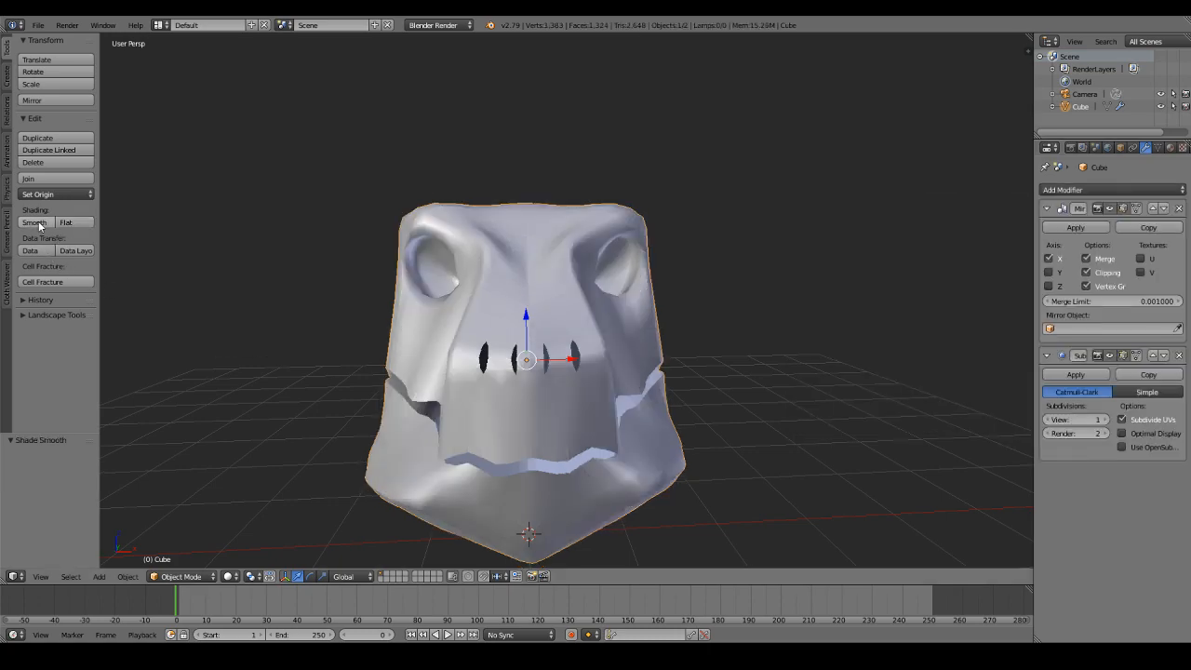
{"action": "left_click", "coordinate": [1104, 419]}
{"action": "middle_click_drag", "start_coordinate": [854, 359], "coordinate": [828, 365]}
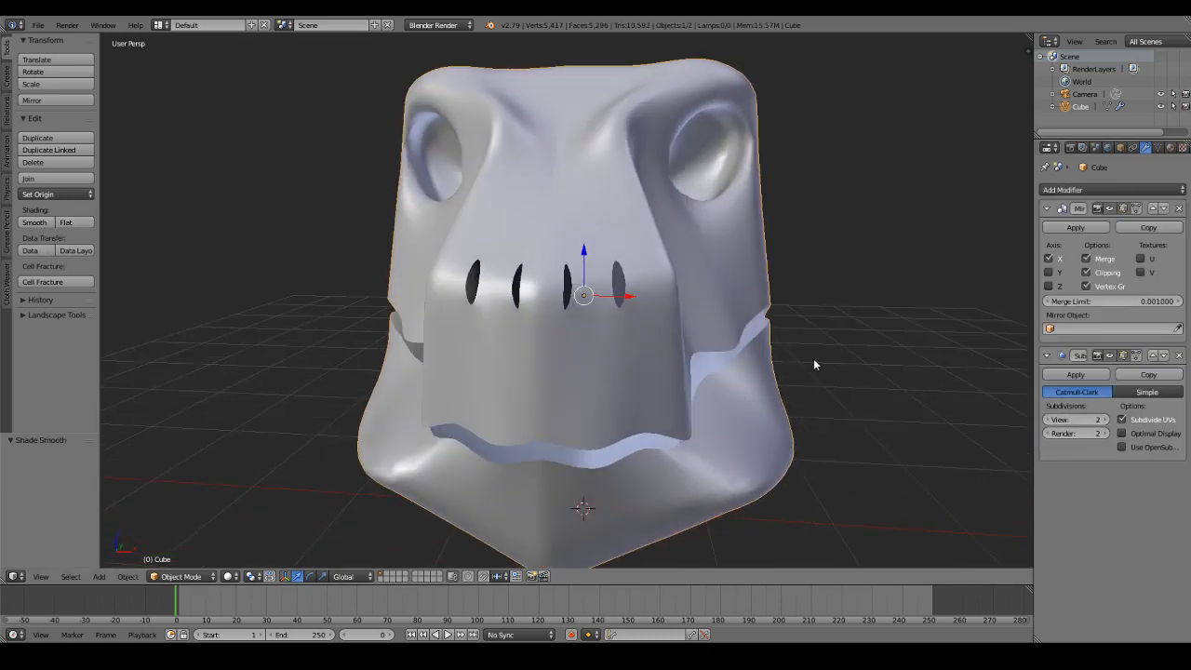
Step: Show the Subdivision Surface result on the editing cage in Edit Mode and clear the vertex selection
{"action": "key", "text": "Tab"}
{"action": "left_click", "coordinate": [1128, 355]}
{"action": "middle_click_drag", "start_coordinate": [595, 279], "coordinate": [573, 265]}
{"action": "scroll", "coordinate": [616, 278], "scroll_direction": "up", "scroll_amount": 1}
{"action": "right_click", "coordinate": [620, 279]}
{"action": "right_click", "coordinate": [576, 133]}
{"action": "middle_click_drag", "start_coordinate": [576, 133], "coordinate": [549, 270]}
{"action": "key", "text": "a"}
Step: Reposition the end face at the back of the eye socket with proportional editing and check the socket from outside
{"action": "right_click", "coordinate": [606, 324]}
{"action": "middle_click_drag", "start_coordinate": [607, 322], "coordinate": [575, 336]}
{"action": "scroll", "coordinate": [535, 323], "scroll_direction": "up", "scroll_amount": 4}
{"action": "key", "text": "o"}
{"action": "key", "text": "g"}
{"action": "right_click", "coordinate": [525, 349]}
{"action": "key", "text": "g"}
{"action": "left_click", "coordinate": [606, 303]}
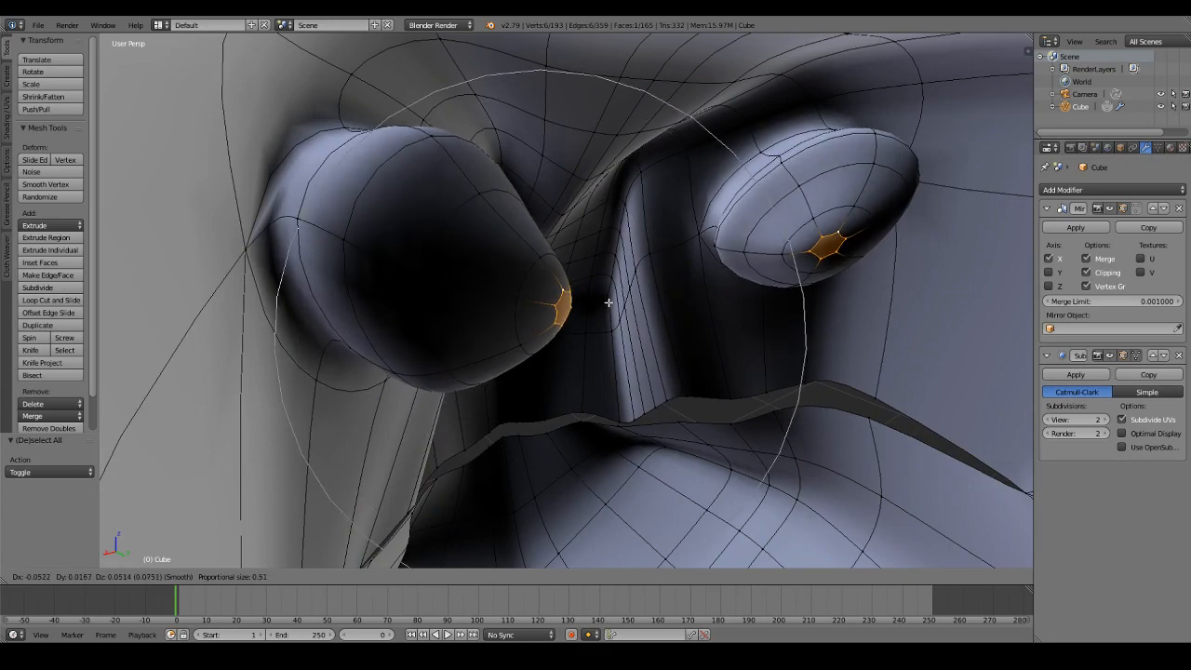
{"action": "key", "text": "Tab"}
{"action": "scroll", "coordinate": [651, 325], "scroll_direction": "down", "scroll_amount": 6}
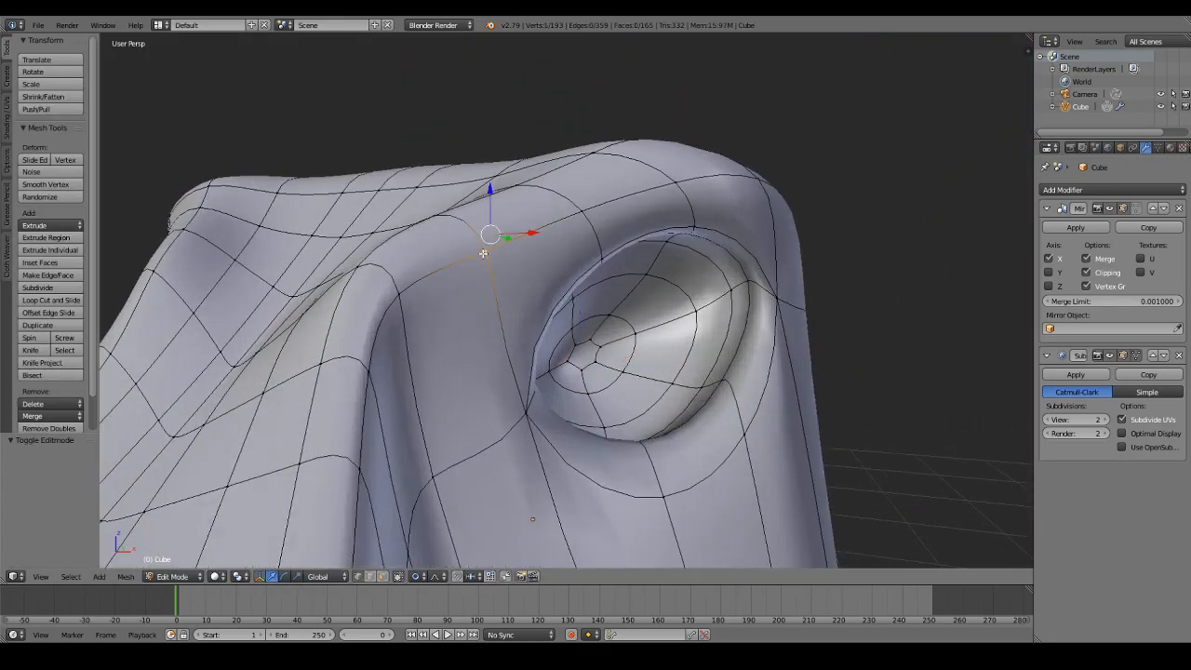
Step: Clear the selection and cut a new edge loop around the head between the brow ridge and the eye socket
{"action": "key", "text": "a"}
{"action": "key", "text": "ctrl+r"}
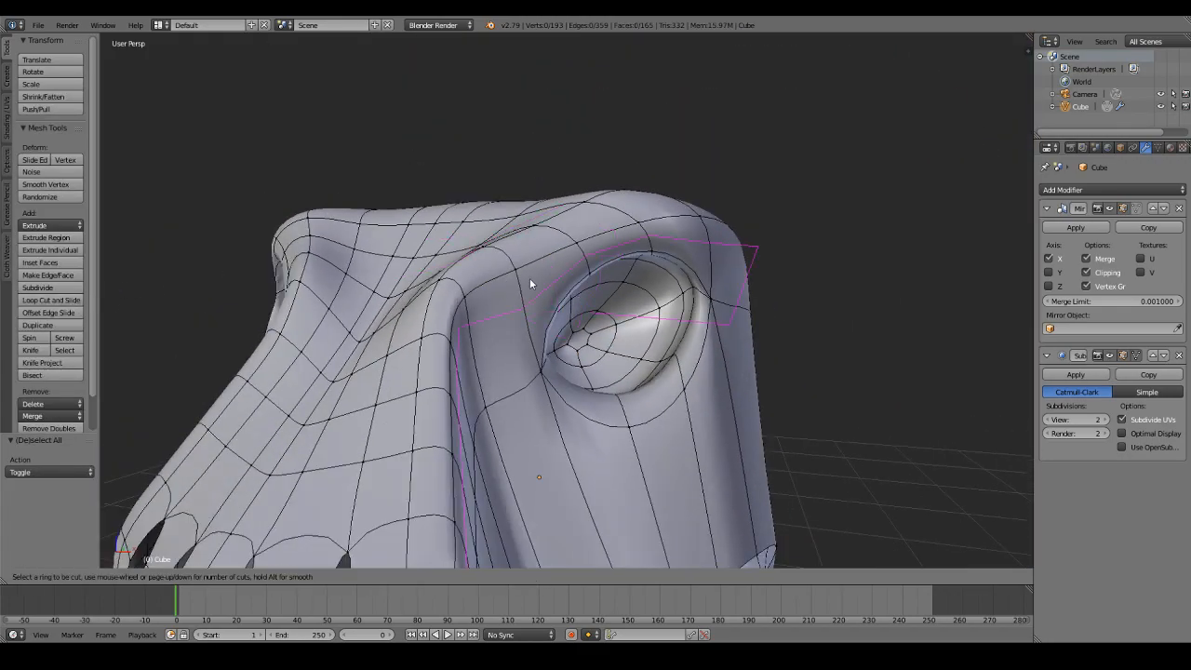
{"action": "left_click", "coordinate": [525, 281]}
{"action": "left_click", "coordinate": [519, 264]}
Step: Reposition three vertices of the new loop just above the eye socket with proportional editing disabled
{"action": "right_click", "coordinate": [581, 246]}
{"action": "right_click", "coordinate": [588, 272]}
{"action": "right_click", "coordinate": [701, 240], "text": "shift"}
{"action": "right_click", "coordinate": [655, 239], "text": "shift"}
{"action": "left_click", "coordinate": [418, 578]}
{"action": "left_click", "coordinate": [424, 562]}
{"action": "middle_click_drag", "start_coordinate": [564, 391], "coordinate": [664, 387]}
{"action": "key", "text": "g"}
{"action": "left_click", "coordinate": [633, 370]}
Step: Turn proportional editing back on and shift a single brow ridge vertex above the eye
{"action": "middle_click_drag", "start_coordinate": [668, 232], "coordinate": [632, 227]}
{"action": "right_click", "coordinate": [612, 214]}
{"action": "left_click", "coordinate": [418, 575]}
{"action": "left_click", "coordinate": [431, 505]}
{"action": "key", "text": "g"}
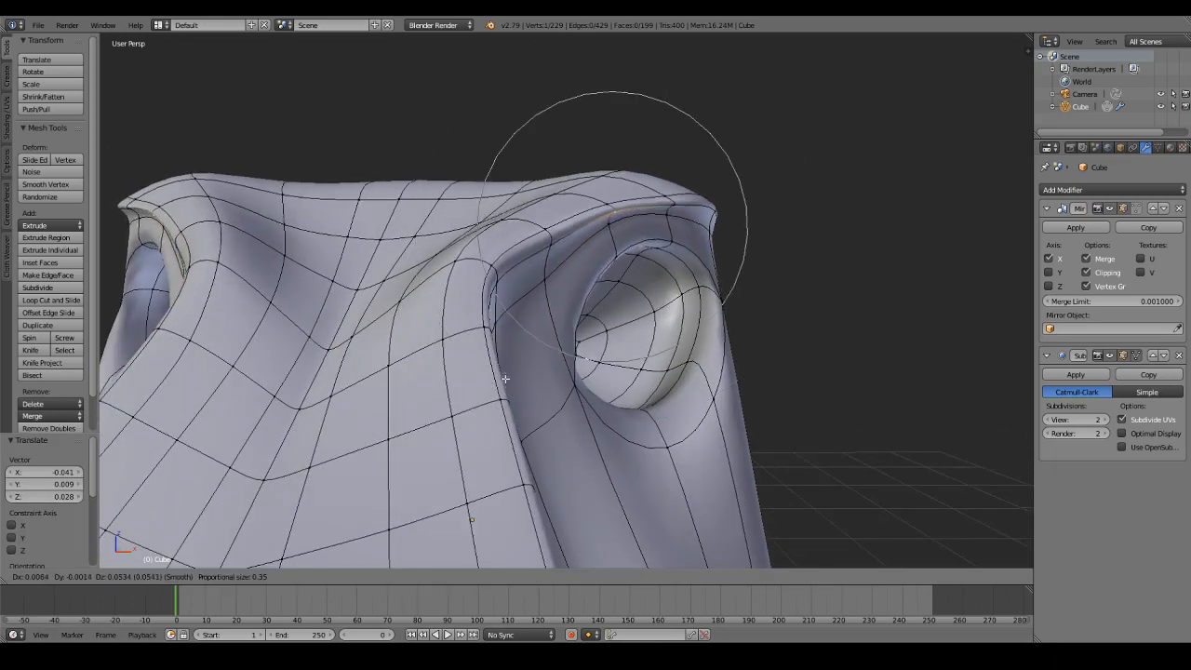
{"action": "left_click", "coordinate": [502, 372]}
Step: Shape the outer corner of the brow by moving its vertex with proportional editing, checking the head in Object Mode
{"action": "middle_click_drag", "start_coordinate": [502, 372], "coordinate": [651, 242]}
{"action": "right_click", "coordinate": [662, 189]}
{"action": "key", "text": "g"}
{"action": "left_click", "coordinate": [657, 191]}
{"action": "key", "text": "Tab"}
{"action": "scroll", "coordinate": [599, 277], "scroll_direction": "down", "scroll_amount": 3}
{"action": "scroll", "coordinate": [630, 257], "scroll_direction": "up", "scroll_amount": 2}
{"action": "key", "text": "Tab"}
{"action": "key", "text": "g"}
{"action": "scroll", "coordinate": [662, 269], "scroll_direction": "up", "scroll_amount": 3}
{"action": "left_click", "coordinate": [662, 269]}
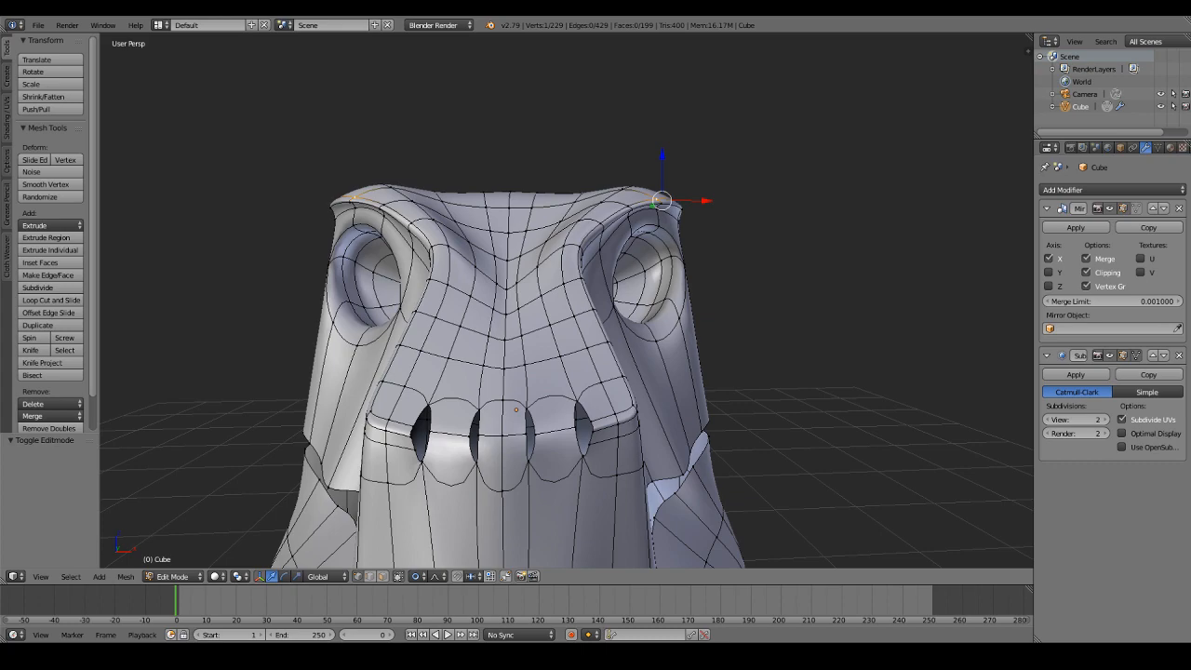
Step: Readjust the outer brow corner vertex and review the whole head in Object Mode
{"action": "middle_click_drag", "start_coordinate": [634, 304], "coordinate": [615, 316]}
{"action": "key", "text": "Tab"}
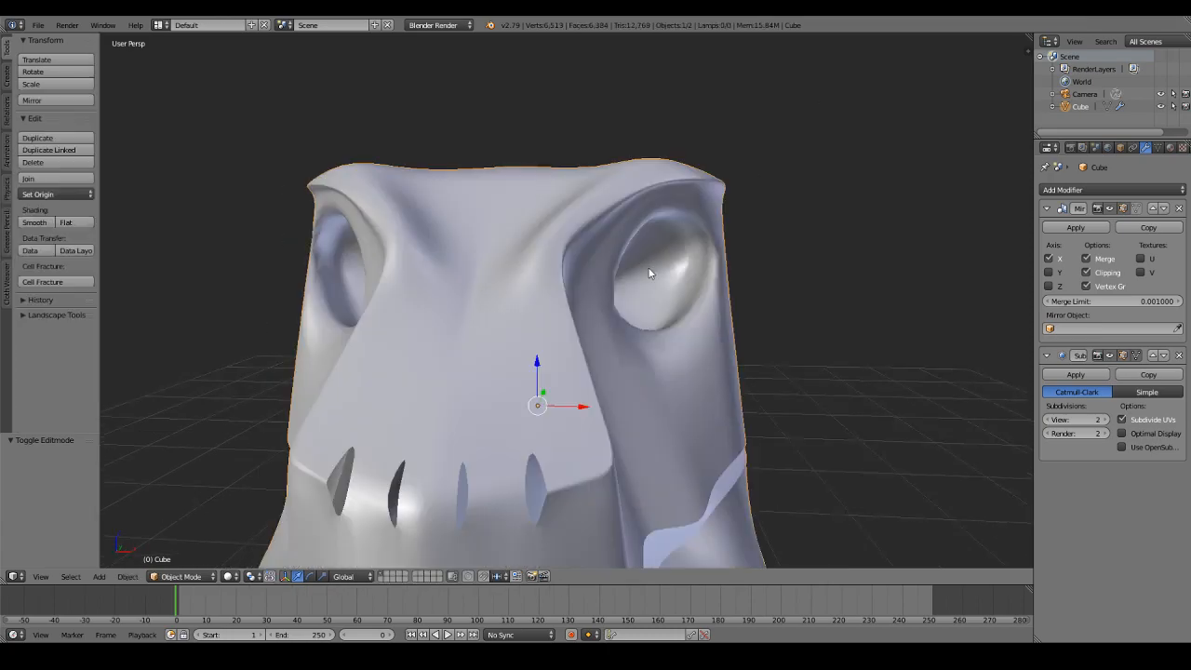
{"action": "key", "text": "Tab"}
{"action": "key", "text": "g"}
{"action": "left_click", "coordinate": [679, 187]}
{"action": "key", "text": "Tab"}
{"action": "scroll", "coordinate": [619, 216], "scroll_direction": "down", "scroll_amount": 2}
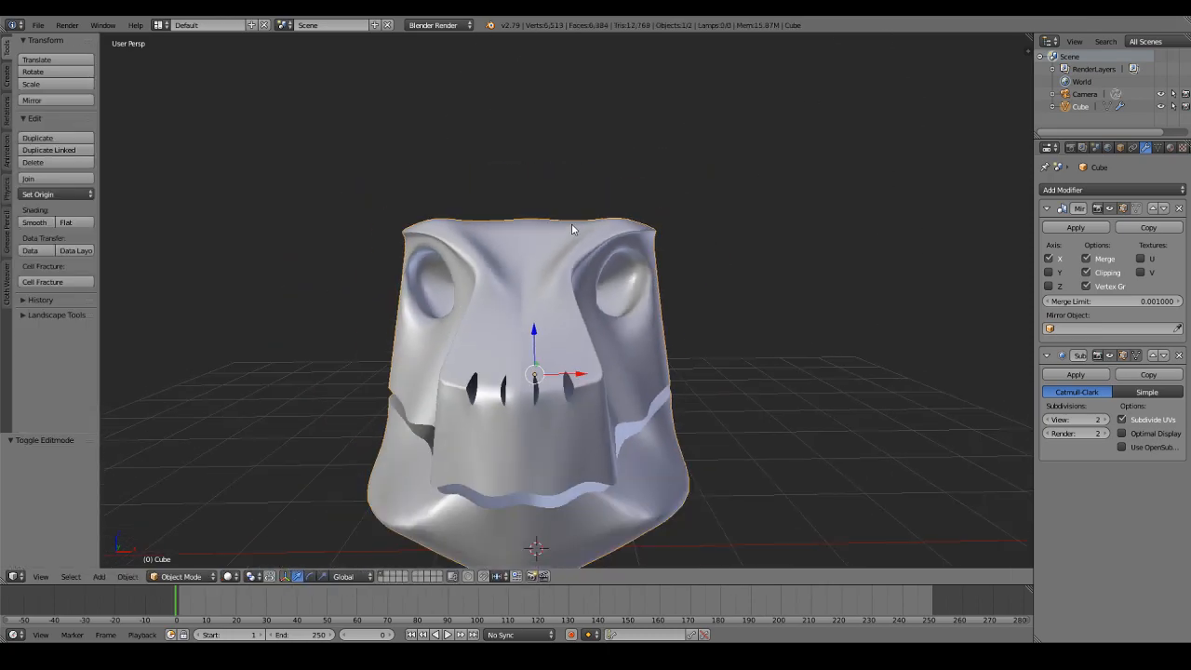
{"action": "middle_click_drag", "start_coordinate": [571, 223], "coordinate": [566, 249]}
Step: Select a vertex on the side ridge of the snout below the brow and reposition it with proportional editing
{"action": "key", "text": "Tab"}
{"action": "right_click", "coordinate": [546, 333]}
{"action": "middle_click_drag", "start_coordinate": [546, 333], "coordinate": [565, 285]}
{"action": "scroll", "coordinate": [566, 285], "scroll_direction": "up", "scroll_amount": 2}
{"action": "right_click", "coordinate": [572, 272]}
{"action": "scroll", "coordinate": [572, 272], "scroll_direction": "up", "scroll_amount": 3}
{"action": "key", "text": "g"}
{"action": "scroll", "coordinate": [531, 285], "scroll_direction": "up", "scroll_amount": 9}
{"action": "left_click", "coordinate": [527, 287]}
{"action": "scroll", "coordinate": [526, 288], "scroll_direction": "down", "scroll_amount": 3}
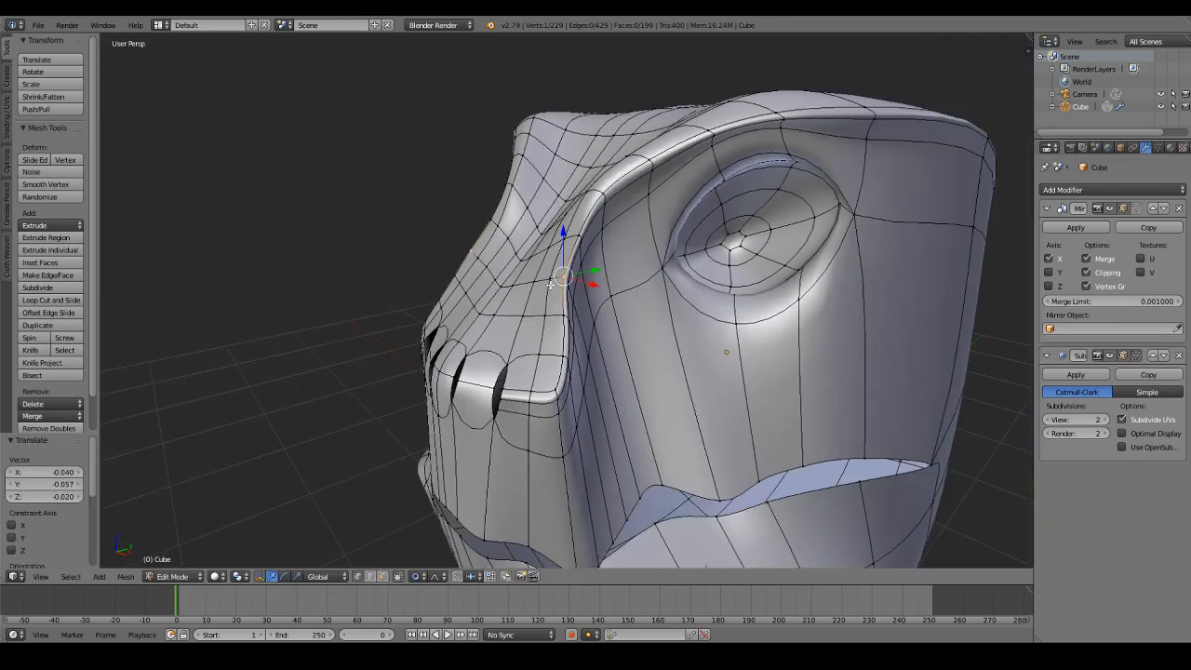
Step: Pull the inner end of the brow toward the centreline and reshape the snout's side edge with proportional editing
{"action": "scroll", "coordinate": [551, 285], "scroll_direction": "up", "scroll_amount": 2}
{"action": "key", "text": "g"}
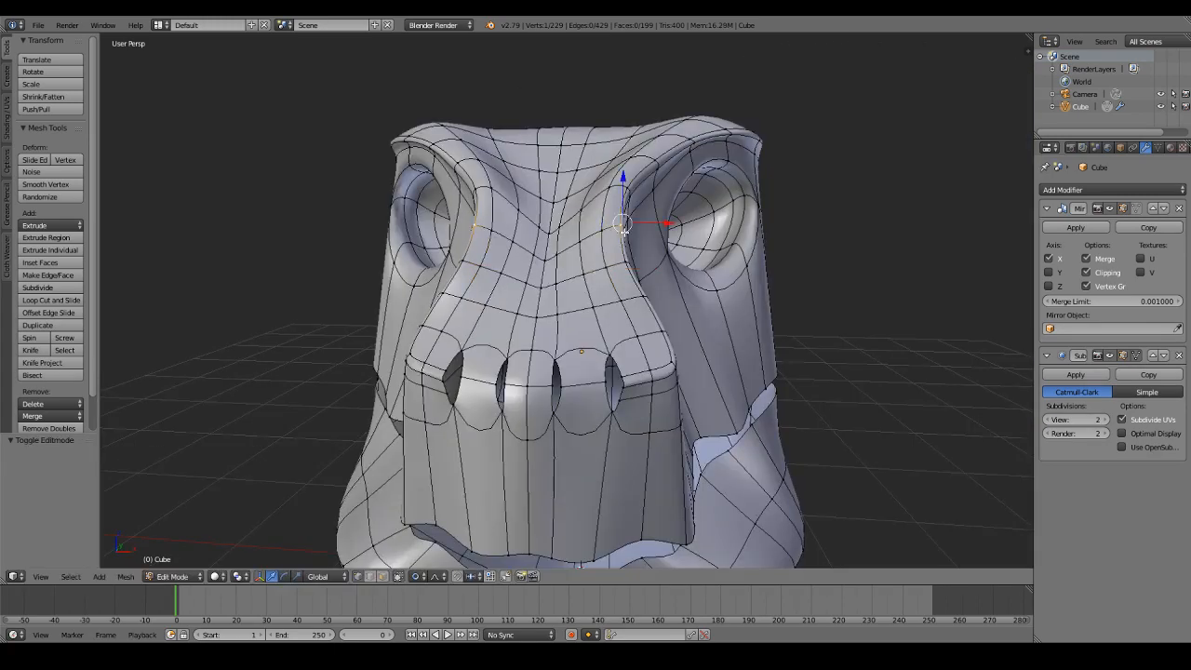
{"action": "scroll", "coordinate": [596, 234], "scroll_direction": "down", "scroll_amount": 1}
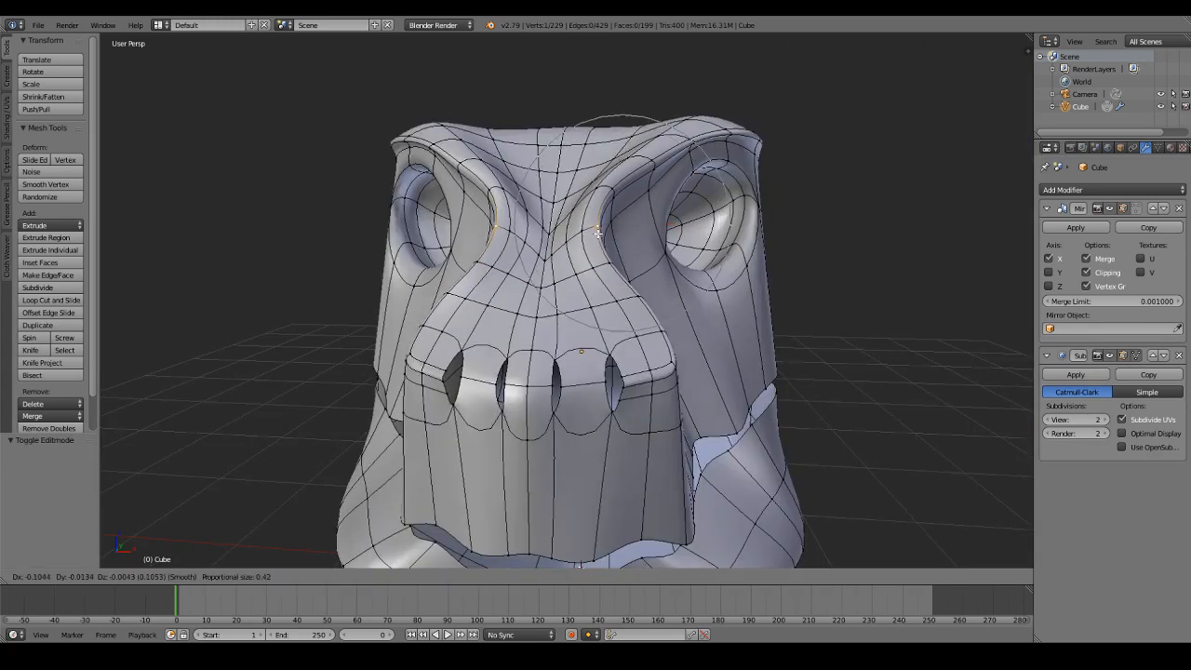
{"action": "left_click", "coordinate": [642, 256]}
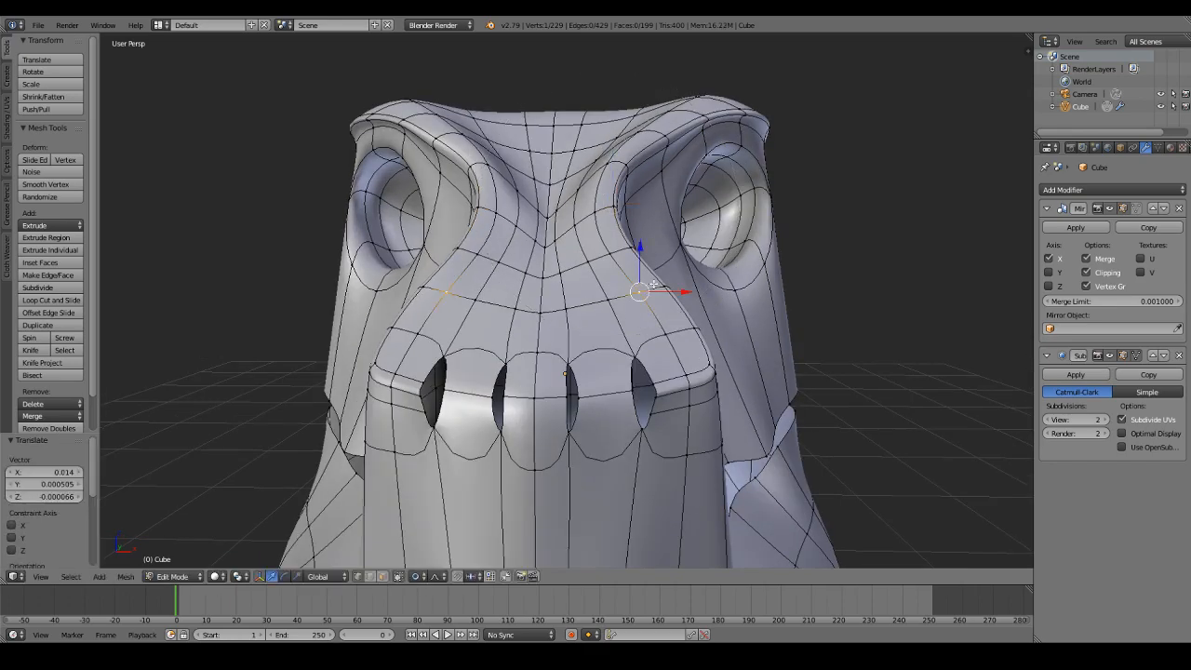
{"action": "middle_click_drag", "start_coordinate": [704, 266], "coordinate": [618, 303]}
{"action": "key", "text": "g"}
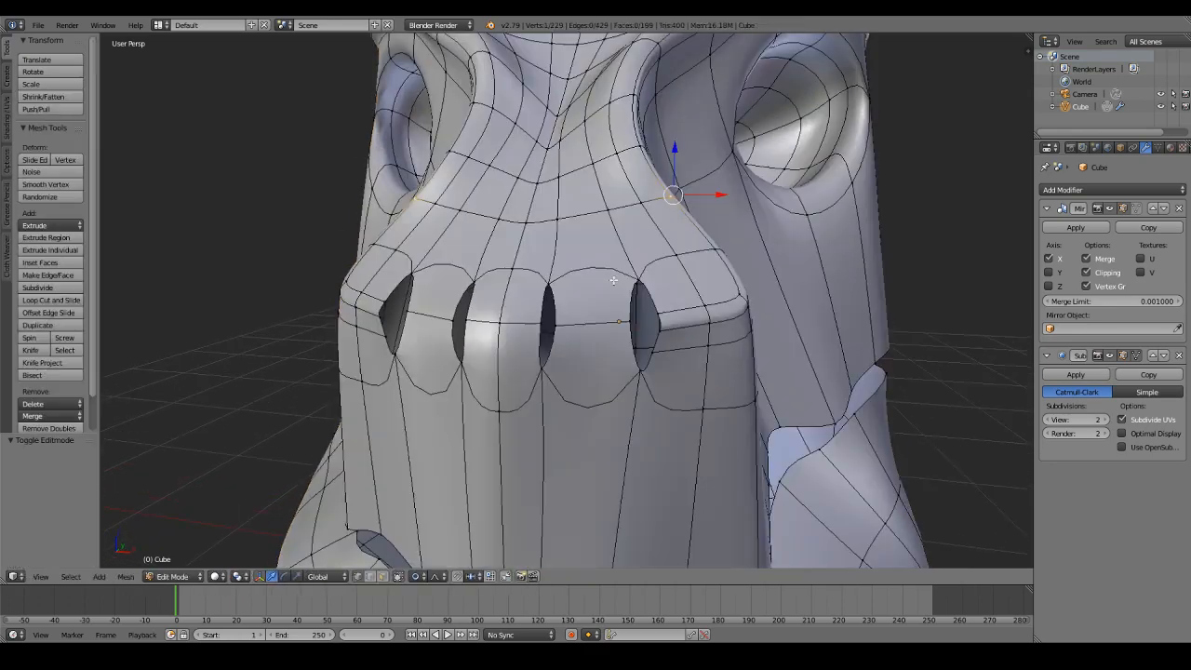
Step: Select the outer nostril's edge loop, disable proportional editing and extrude the loop into the head
{"action": "right_click", "coordinate": [648, 294], "text": "alt"}
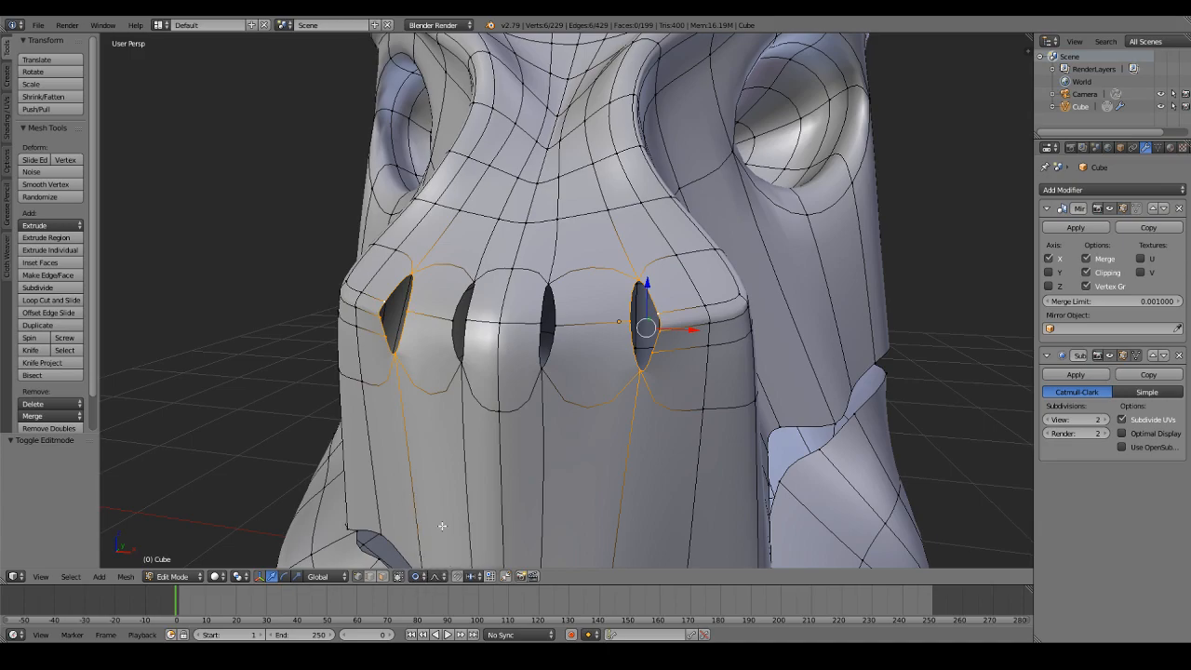
{"action": "left_click", "coordinate": [417, 576]}
{"action": "left_click", "coordinate": [437, 548]}
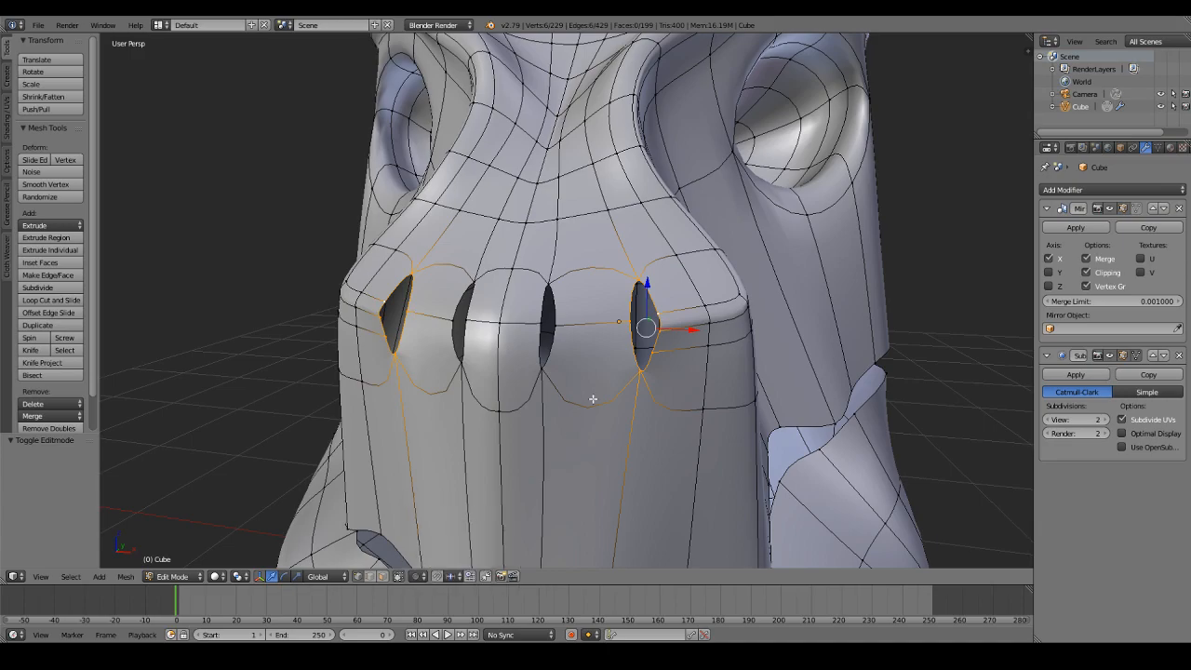
{"action": "key", "text": "KP_Decimal"}
{"action": "scroll", "coordinate": [589, 377], "scroll_direction": "down", "scroll_amount": 5}
{"action": "key", "text": "e"}
{"action": "right_click", "coordinate": [590, 356]}
{"action": "middle_click_drag", "start_coordinate": [590, 356], "coordinate": [481, 346]}
{"action": "key", "text": "g"}
{"action": "left_click", "coordinate": [534, 357]}
Step: Extrude a second ring of the outer nostril deeper inside the head and scale it
{"action": "key", "text": "e"}
{"action": "right_click", "coordinate": [567, 333]}
{"action": "middle_click_drag", "start_coordinate": [567, 333], "coordinate": [605, 298]}
{"action": "key", "text": "g"}
{"action": "left_click", "coordinate": [554, 306]}
{"action": "key", "text": "s"}
{"action": "middle_click_drag", "start_coordinate": [760, 356], "coordinate": [644, 261]}
{"action": "left_click", "coordinate": [783, 324]}
Step: Extrude two more rings of the outer nostril tube, moving each one further into the head
{"action": "key", "text": "e"}
{"action": "right_click", "coordinate": [723, 296]}
{"action": "key", "text": "g"}
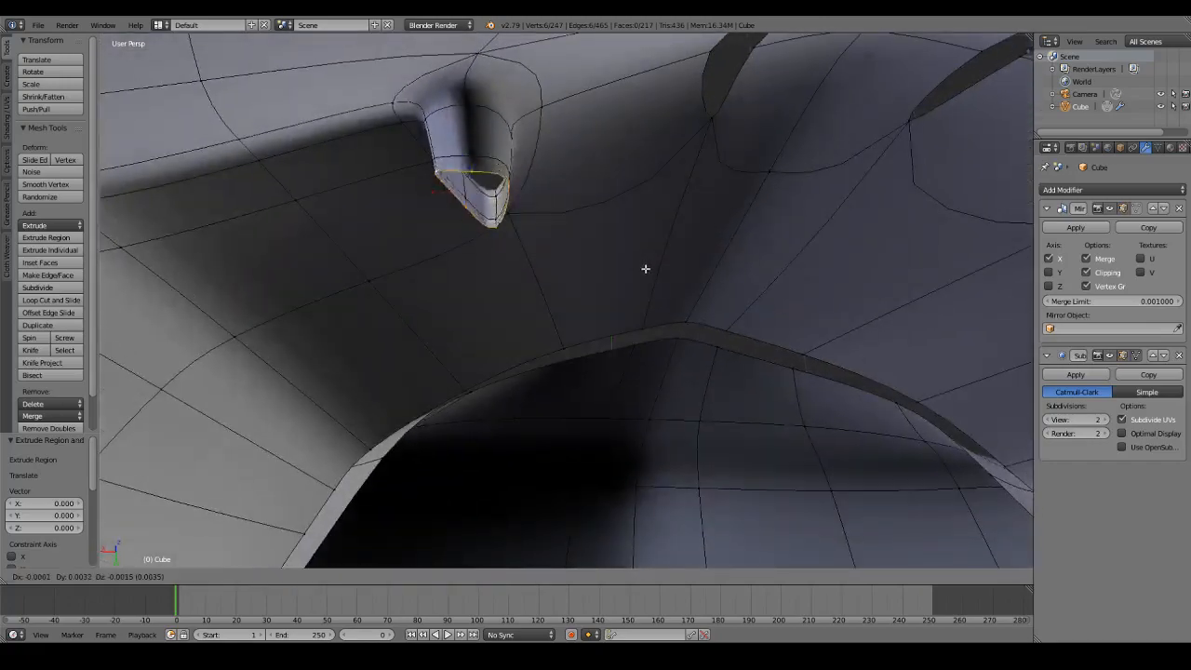
{"action": "left_click", "coordinate": [654, 298]}
{"action": "key", "text": "e"}
{"action": "right_click", "coordinate": [654, 258]}
{"action": "key", "text": "g"}
{"action": "left_click", "coordinate": [726, 299]}
Step: Extrude a further outer nostril ring, then rotate and shrink it to taper the tube
{"action": "key", "text": "e"}
{"action": "right_click", "coordinate": [688, 257]}
{"action": "key", "text": "g"}
{"action": "left_click", "coordinate": [717, 296]}
{"action": "key", "text": "r"}
{"action": "left_click", "coordinate": [737, 294]}
{"action": "key", "text": "s"}
{"action": "left_click", "coordinate": [684, 285]}
Step: Extrude the last ring of the outer nostril in place and close its end with a face
{"action": "key", "text": "e"}
{"action": "right_click", "coordinate": [684, 287]}
{"action": "middle_click_drag", "start_coordinate": [687, 299], "coordinate": [688, 329]}
{"action": "key", "text": "f"}
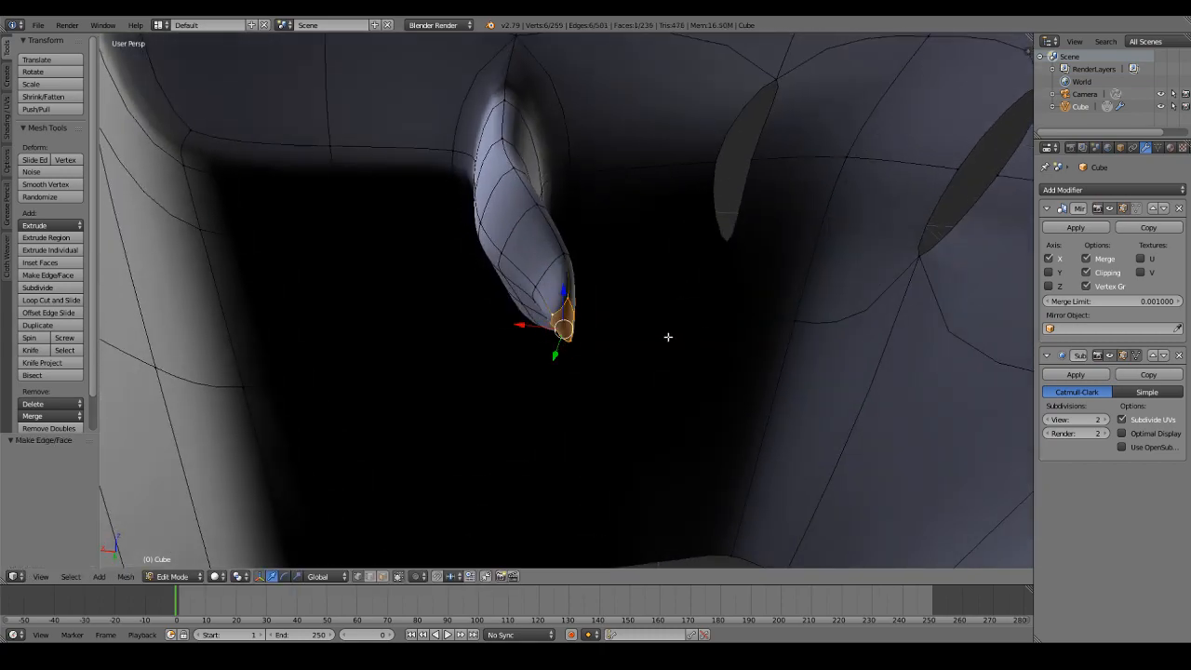
Step: Select the inner nostril's edge loop and extrude it into the head
{"action": "right_click", "coordinate": [745, 199], "text": "alt"}
{"action": "middle_click_drag", "start_coordinate": [745, 199], "coordinate": [620, 264]}
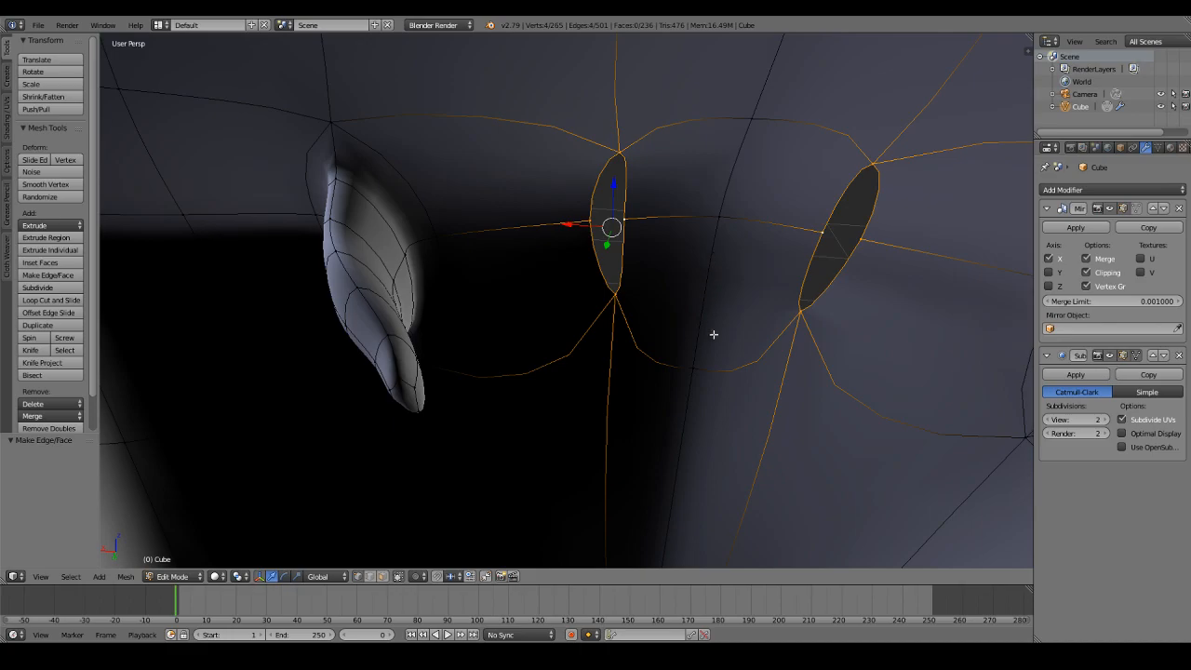
{"action": "key", "text": "e"}
{"action": "right_click", "coordinate": [683, 310]}
{"action": "key", "text": "g"}
{"action": "middle_click_drag", "start_coordinate": [683, 311], "coordinate": [608, 367]}
{"action": "left_click", "coordinate": [555, 330]}
Step: Extrude three further rings of the inner nostril, scaling each one to taper the tube
{"action": "key", "text": "e"}
{"action": "left_click", "coordinate": [586, 346]}
{"action": "key", "text": "s"}
{"action": "left_click", "coordinate": [607, 316]}
{"action": "key", "text": "e"}
{"action": "left_click", "coordinate": [671, 347]}
{"action": "key", "text": "s"}
{"action": "left_click", "coordinate": [625, 341]}
{"action": "key", "text": "e"}
{"action": "left_click", "coordinate": [685, 360]}
{"action": "key", "text": "s"}
{"action": "left_click", "coordinate": [658, 330]}
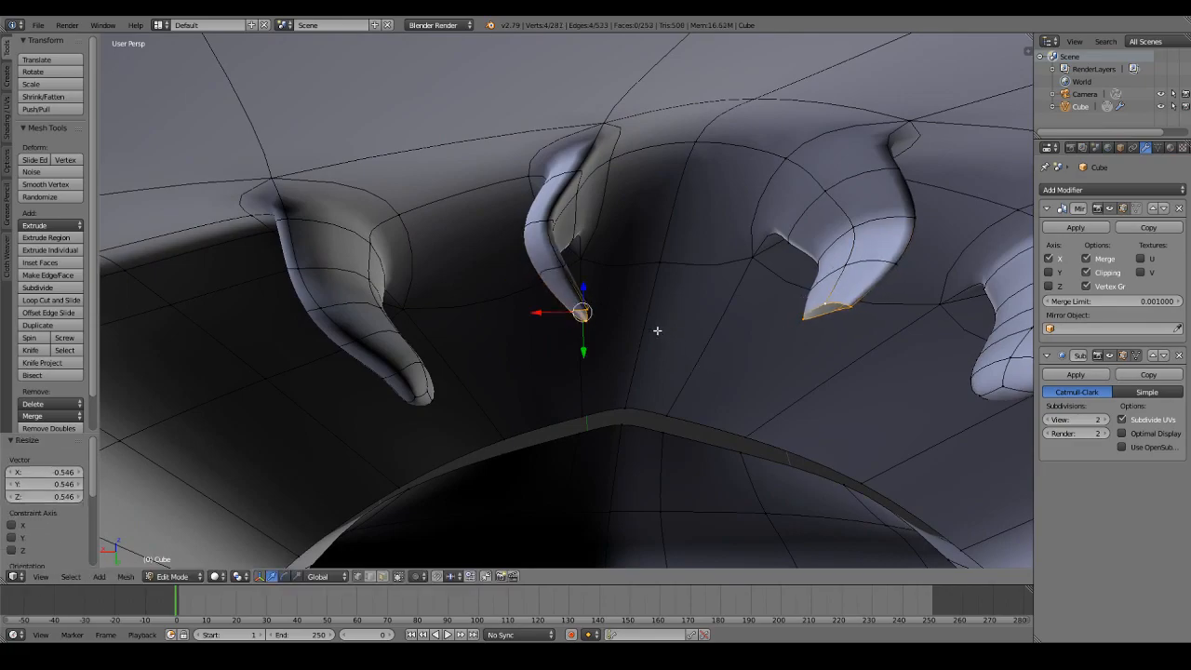
Step: Close the inner nostril's end with a face, adjust the end's position and review the head in Object Mode
{"action": "middle_click_drag", "start_coordinate": [658, 331], "coordinate": [668, 309]}
{"action": "key", "text": "g"}
{"action": "left_click", "coordinate": [675, 321]}
{"action": "key", "text": "f"}
{"action": "key", "text": "Tab"}
{"action": "key", "text": "Tab"}
{"action": "middle_click_drag", "start_coordinate": [700, 349], "coordinate": [510, 332]}
{"action": "key", "text": "g"}
{"action": "left_click", "coordinate": [659, 369]}
{"action": "key", "text": "Tab"}
{"action": "scroll", "coordinate": [521, 333], "scroll_direction": "down", "scroll_amount": 7}
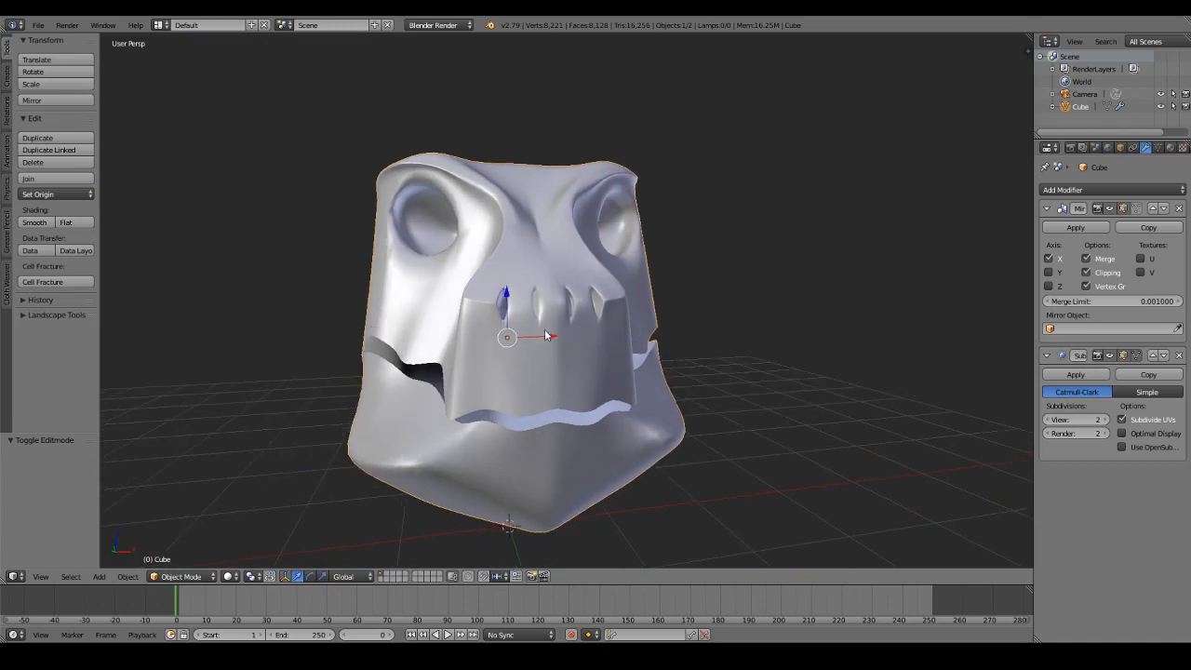
Step: Cut a horizontal edge loop across the front of the snout, midway between the nostrils and the mouth
{"action": "middle_click_drag", "start_coordinate": [642, 340], "coordinate": [593, 332]}
{"action": "scroll", "coordinate": [593, 332], "scroll_direction": "up", "scroll_amount": 2}
{"action": "key", "text": "Tab"}
{"action": "middle_click_drag", "start_coordinate": [640, 366], "coordinate": [616, 314]}
{"action": "key", "text": "a"}
{"action": "key", "text": "ctrl+r"}
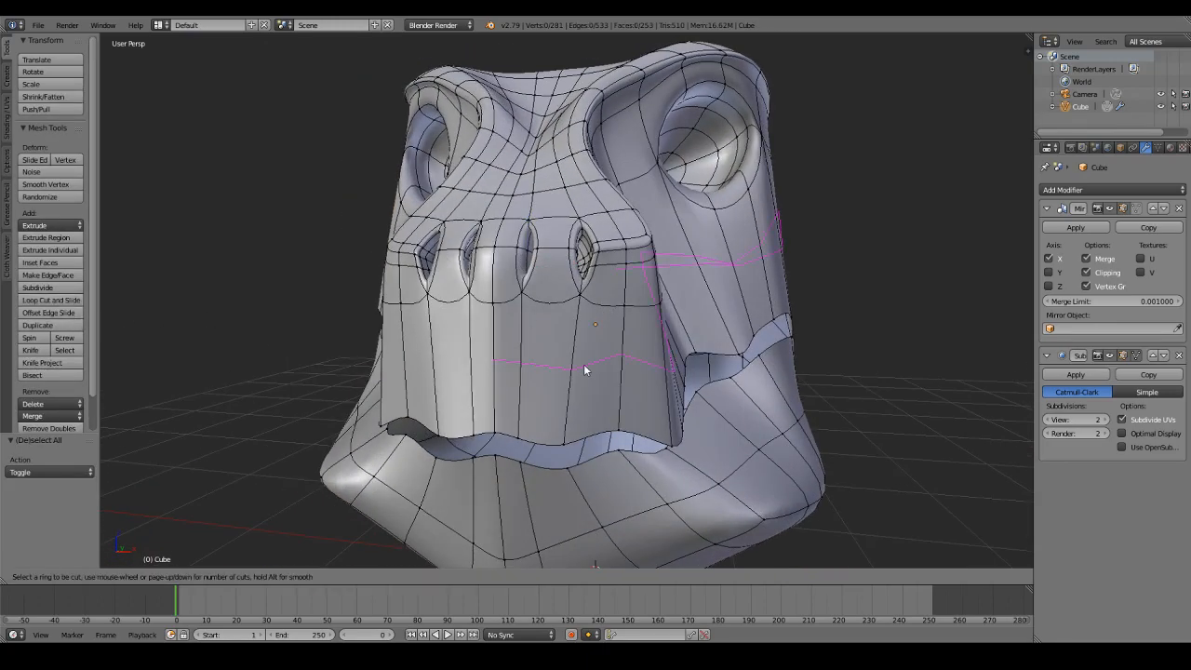
{"action": "left_click", "coordinate": [585, 369]}
{"action": "left_click", "coordinate": [587, 367]}
Step: Add another loop cut with Loop Cut and Slide near the front edge of the mouth
{"action": "key", "text": "a"}
{"action": "middle_click_drag", "start_coordinate": [506, 564], "coordinate": [508, 547]}
{"action": "left_click", "coordinate": [53, 301]}
{"action": "left_click", "coordinate": [635, 436]}
{"action": "left_click", "coordinate": [635, 435]}
Step: Pull the snout's side corner vertex inward with connected proportional editing and check the shape in Object Mode
{"action": "right_click", "coordinate": [663, 325]}
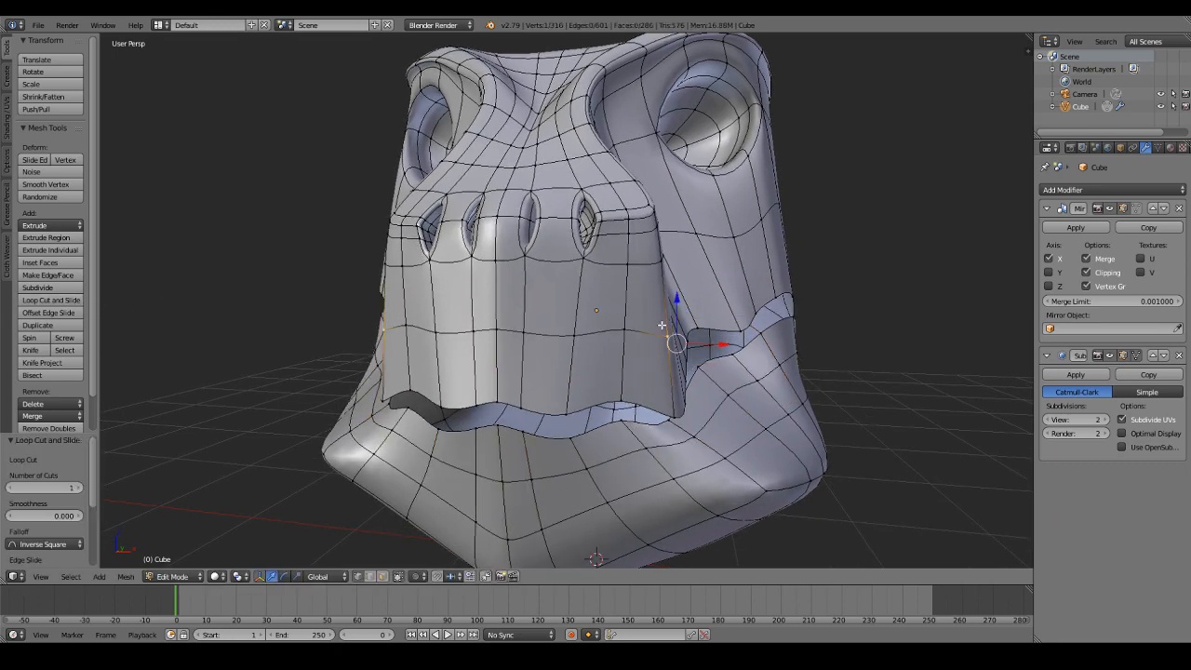
{"action": "scroll", "coordinate": [683, 362], "scroll_direction": "up", "scroll_amount": 1}
{"action": "left_click", "coordinate": [421, 575]}
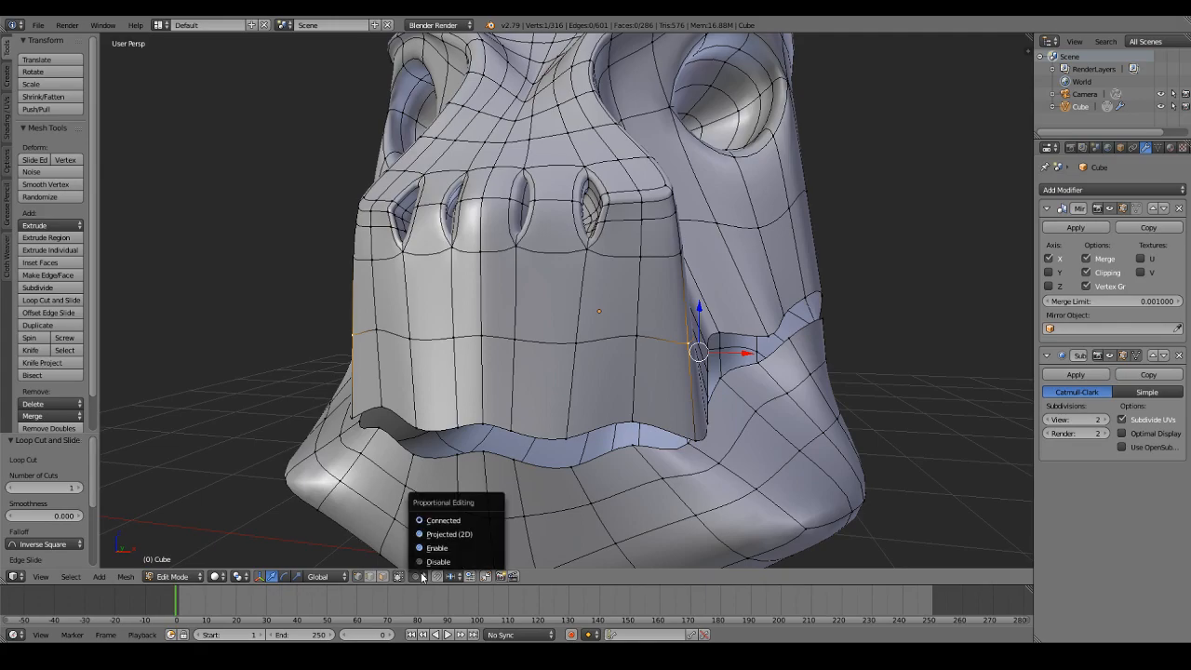
{"action": "left_click", "coordinate": [432, 522]}
{"action": "key", "text": "g"}
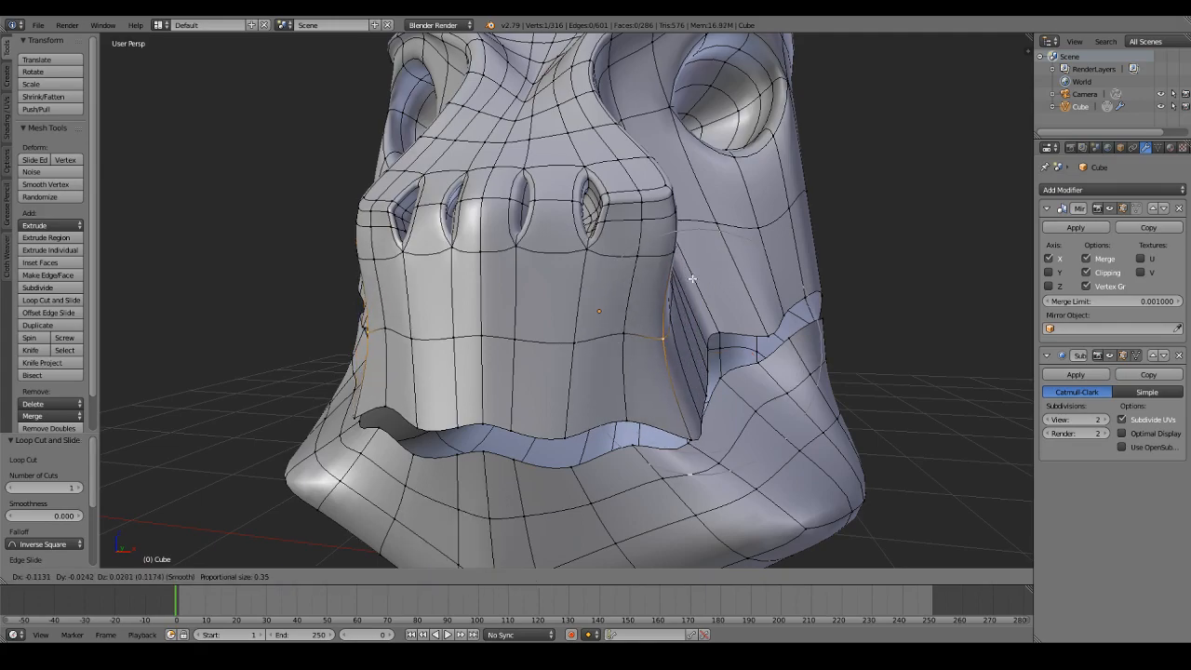
{"action": "left_click", "coordinate": [698, 278]}
{"action": "key", "text": "Tab"}
{"action": "scroll", "coordinate": [711, 293], "scroll_direction": "down", "scroll_amount": 3}
{"action": "middle_click_drag", "start_coordinate": [727, 307], "coordinate": [680, 297]}
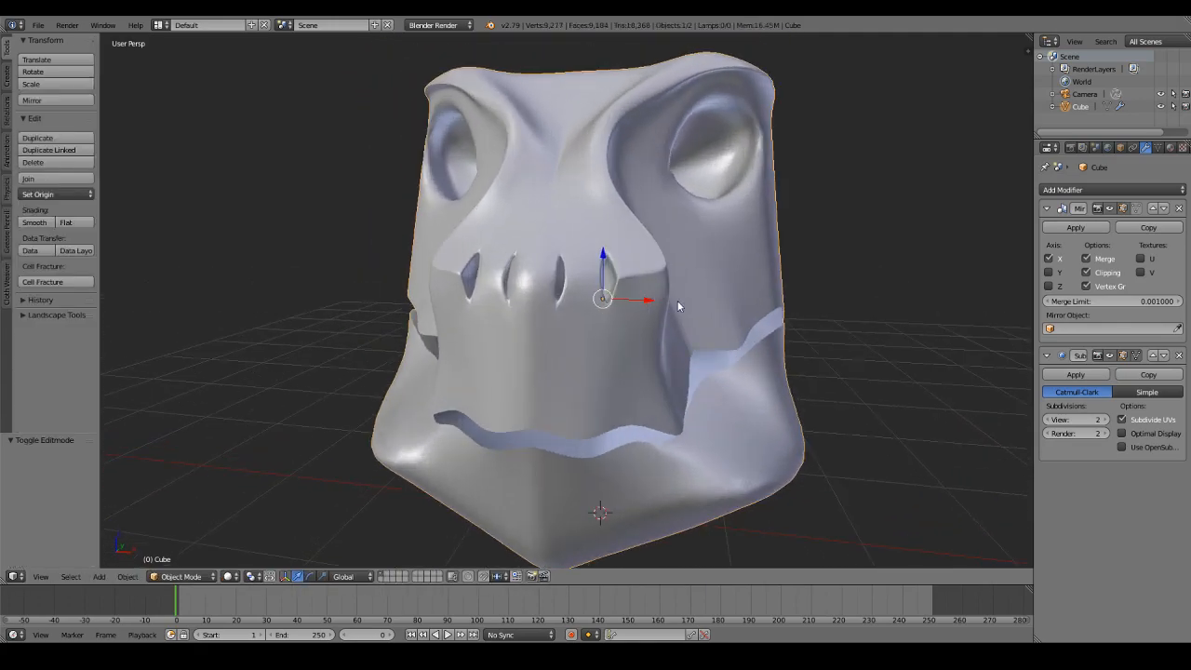
Step: Select the forehead's centreline vertices and lower them slightly along Z with proportional editing disabled
{"action": "scroll", "coordinate": [680, 298], "scroll_direction": "up", "scroll_amount": 3}
{"action": "key", "text": "Tab"}
{"action": "right_click", "coordinate": [560, 269]}
{"action": "right_click", "coordinate": [558, 281]}
{"action": "right_click", "coordinate": [563, 249], "text": "shift"}
{"action": "right_click", "coordinate": [570, 219], "text": "shift"}
{"action": "right_click", "coordinate": [578, 183], "text": "shift"}
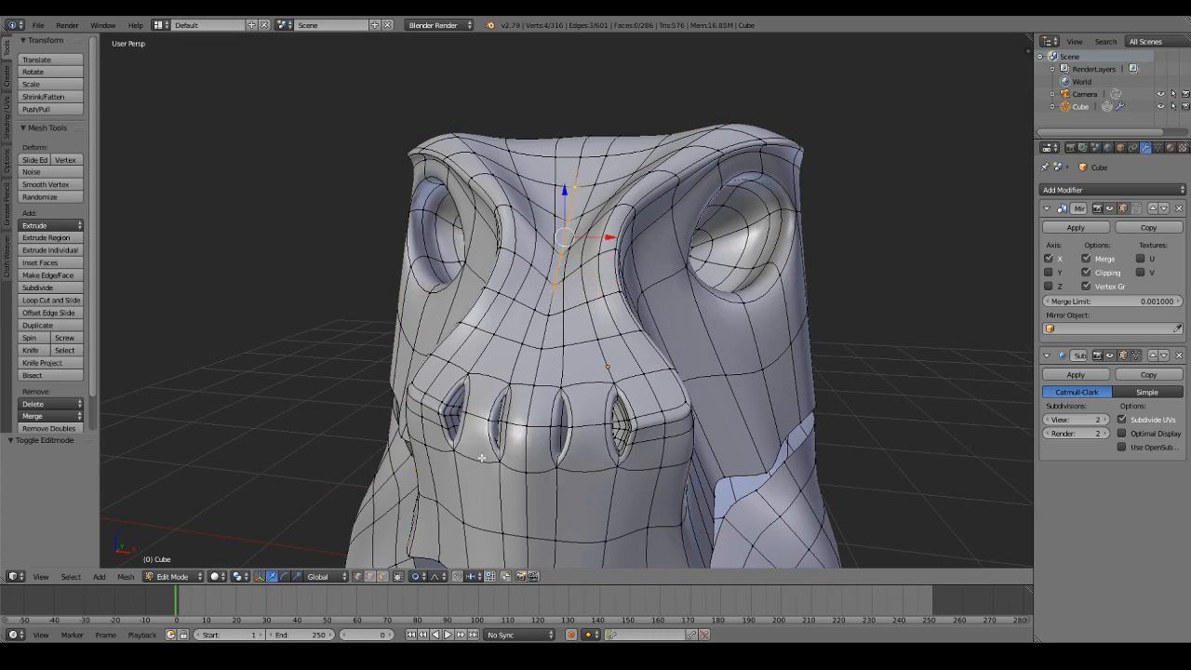
{"action": "key", "text": "o"}
{"action": "right_click", "coordinate": [582, 173], "text": "shift"}
{"action": "right_click", "coordinate": [592, 135], "text": "shift"}
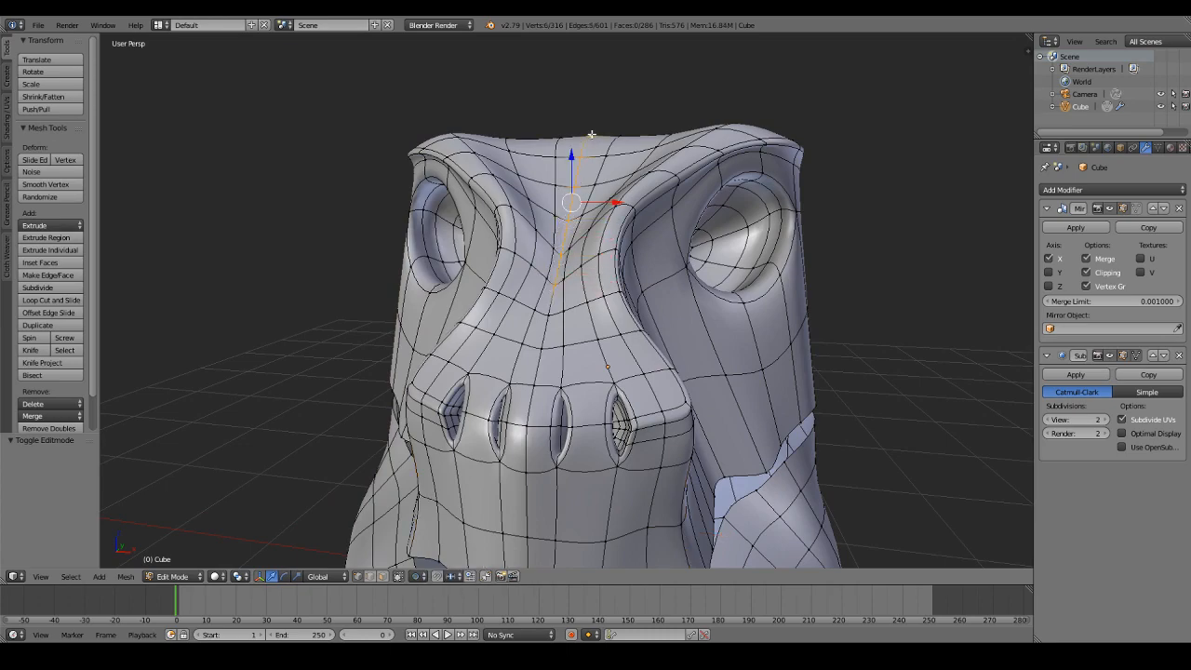
{"action": "middle_click_drag", "start_coordinate": [592, 135], "coordinate": [573, 162]}
{"action": "left_click_drag", "start_coordinate": [563, 179], "coordinate": [564, 185]}
Step: Lower the centreline vertex at the crease's front end slightly and check the result in Object Mode
{"action": "right_click", "coordinate": [550, 312]}
{"action": "left_click_drag", "start_coordinate": [547, 288], "coordinate": [548, 292]}
{"action": "left_click", "coordinate": [551, 302]}
{"action": "key", "text": "Tab"}
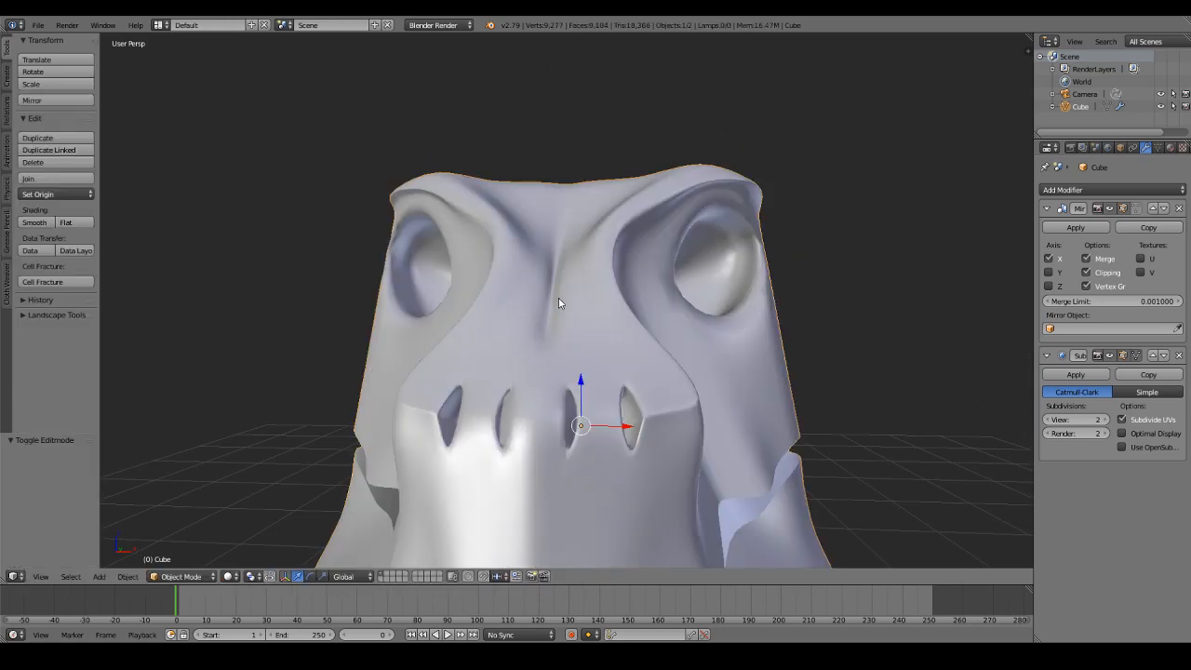
Step: In Edit Mode, raise the selected vertex at the forehead crease by about 0.011 along Z
{"action": "scroll", "coordinate": [560, 296], "scroll_direction": "up", "scroll_amount": 2}
{"action": "key", "text": "Tab"}
{"action": "key", "text": "g"}
{"action": "left_click", "coordinate": [564, 269]}
Step: Select four vertices along the inner side of the brow ridge and move them slightly down and toward the centreline
{"action": "right_click", "coordinate": [594, 303]}
{"action": "right_click", "coordinate": [584, 260], "text": "shift"}
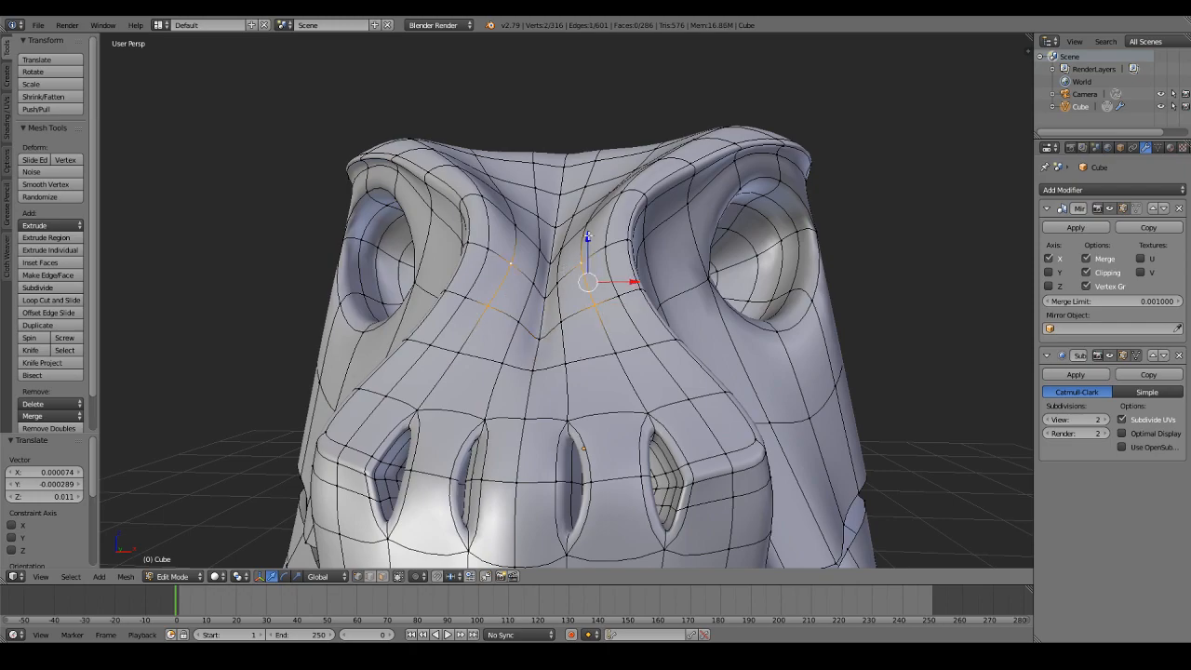
{"action": "right_click", "coordinate": [615, 299]}
{"action": "right_click", "coordinate": [607, 248], "text": "shift"}
{"action": "right_click", "coordinate": [626, 187], "text": "shift"}
{"action": "right_click", "coordinate": [670, 165], "text": "shift"}
{"action": "middle_click_drag", "start_coordinate": [670, 168], "coordinate": [665, 192]}
{"action": "key", "text": "g"}
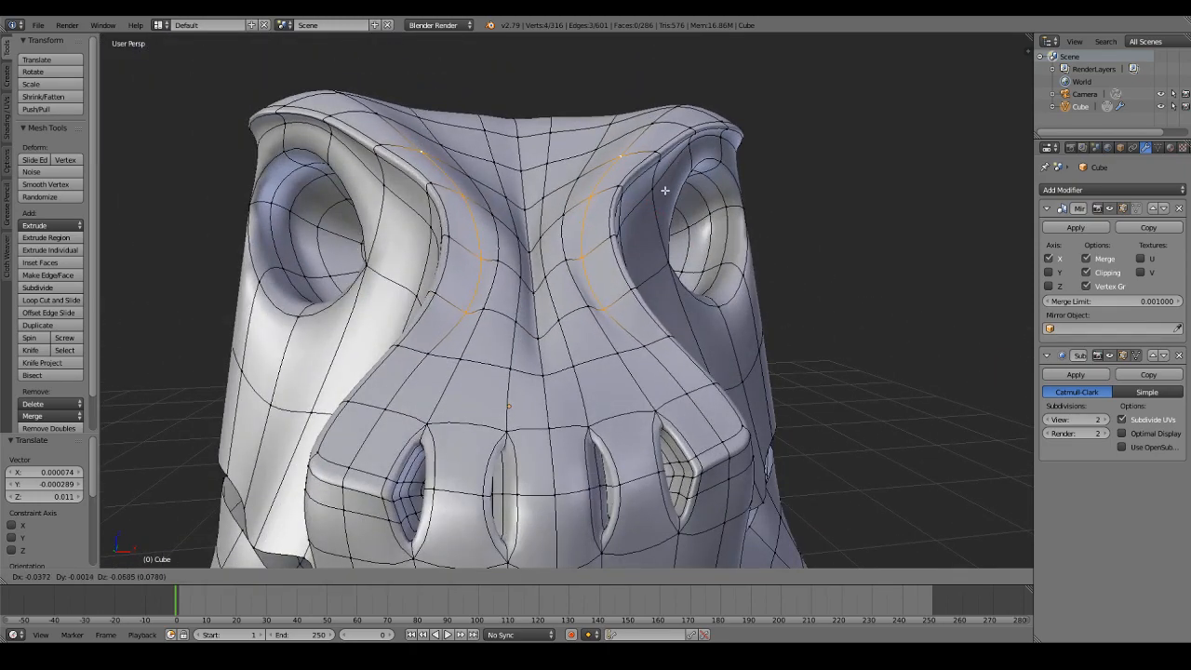
{"action": "left_click", "coordinate": [664, 192]}
Step: Reposition the forehead vertices between the central crease and the brow ridge with small moves to smooth the transition
{"action": "right_click", "coordinate": [596, 208]}
{"action": "key", "text": "g"}
{"action": "left_click", "coordinate": [583, 216]}
{"action": "right_click", "coordinate": [569, 220]}
{"action": "right_click", "coordinate": [575, 179], "text": "shift"}
{"action": "middle_click_drag", "start_coordinate": [576, 178], "coordinate": [605, 143]}
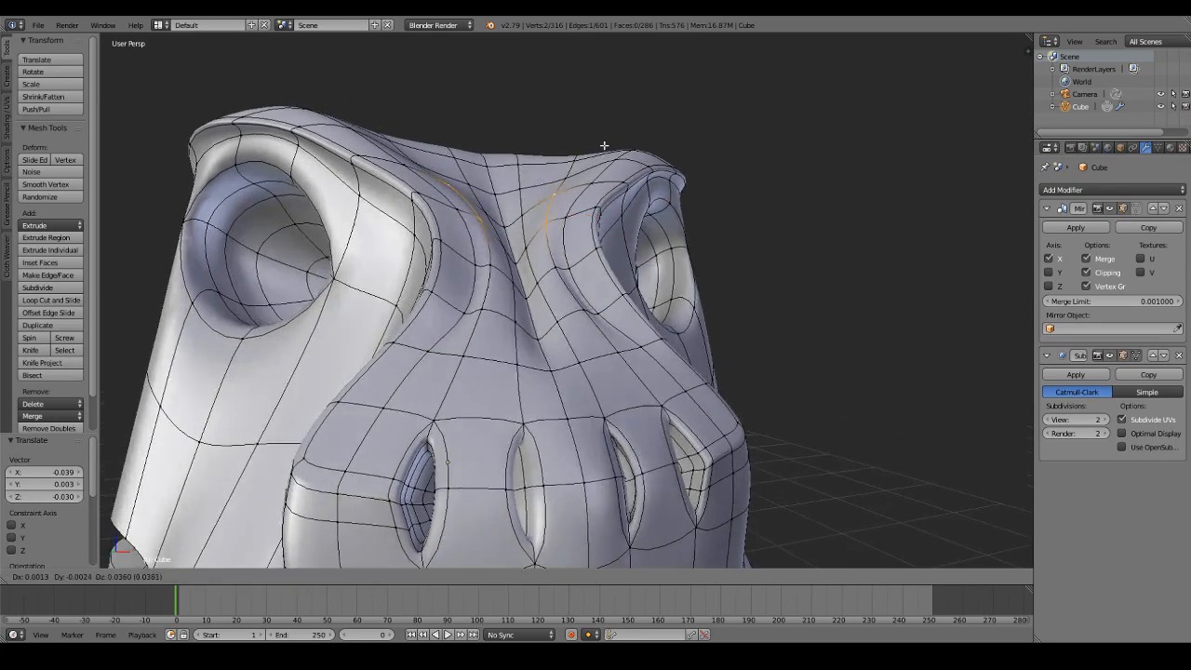
{"action": "right_click", "coordinate": [568, 175]}
{"action": "key", "text": "g"}
{"action": "left_click", "coordinate": [571, 181]}
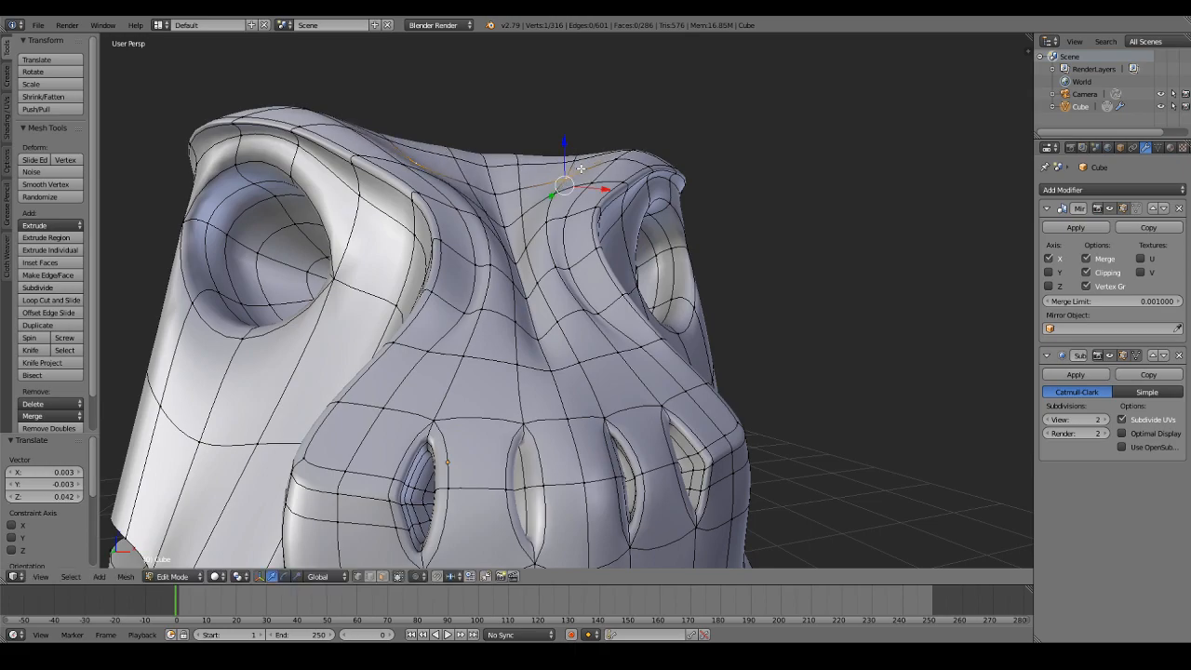
Step: Examine the smoothed head from the front and side, switching between Edit Mode and Object Mode
{"action": "scroll", "coordinate": [614, 190], "scroll_direction": "up", "scroll_amount": 3}
{"action": "middle_click_drag", "start_coordinate": [614, 191], "coordinate": [634, 291]}
{"action": "scroll", "coordinate": [633, 291], "scroll_direction": "down", "scroll_amount": 2}
{"action": "key", "text": "Tab"}
{"action": "scroll", "coordinate": [633, 286], "scroll_direction": "down", "scroll_amount": 3}
{"action": "middle_click_drag", "start_coordinate": [632, 199], "coordinate": [434, 557]}
{"action": "key", "text": "Tab"}
{"action": "scroll", "coordinate": [585, 265], "scroll_direction": "up", "scroll_amount": 3}
{"action": "scroll", "coordinate": [584, 265], "scroll_direction": "up", "scroll_amount": 2}
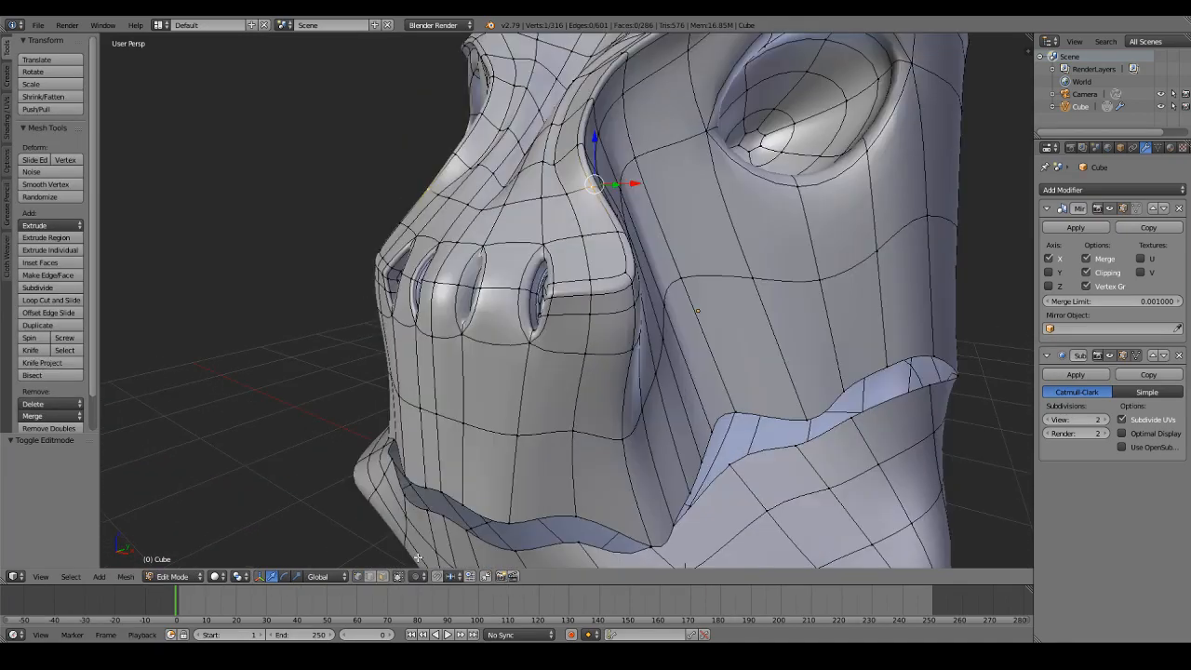
{"action": "key", "text": "Tab"}
{"action": "scroll", "coordinate": [561, 462], "scroll_direction": "down", "scroll_amount": 4}
{"action": "middle_click_drag", "start_coordinate": [561, 462], "coordinate": [483, 473]}
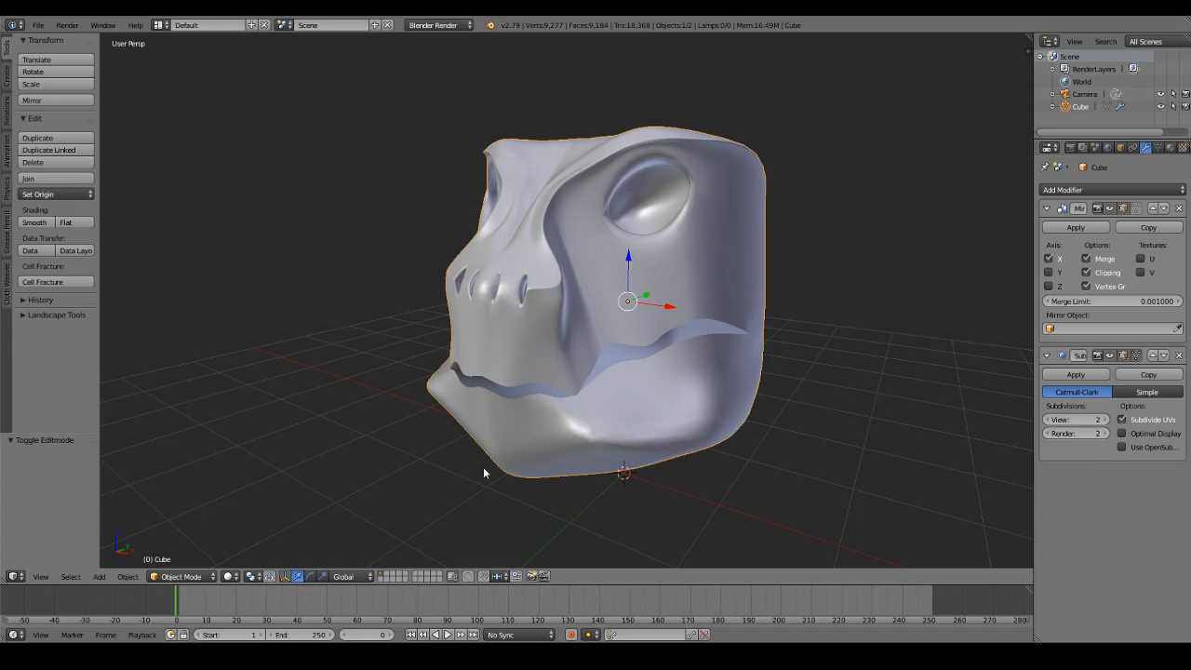
Step: Enable Connected proportional editing and pull the lower jaw's side corner vertex inward, then check the shape in Object Mode
{"action": "left_click", "coordinate": [420, 576]}
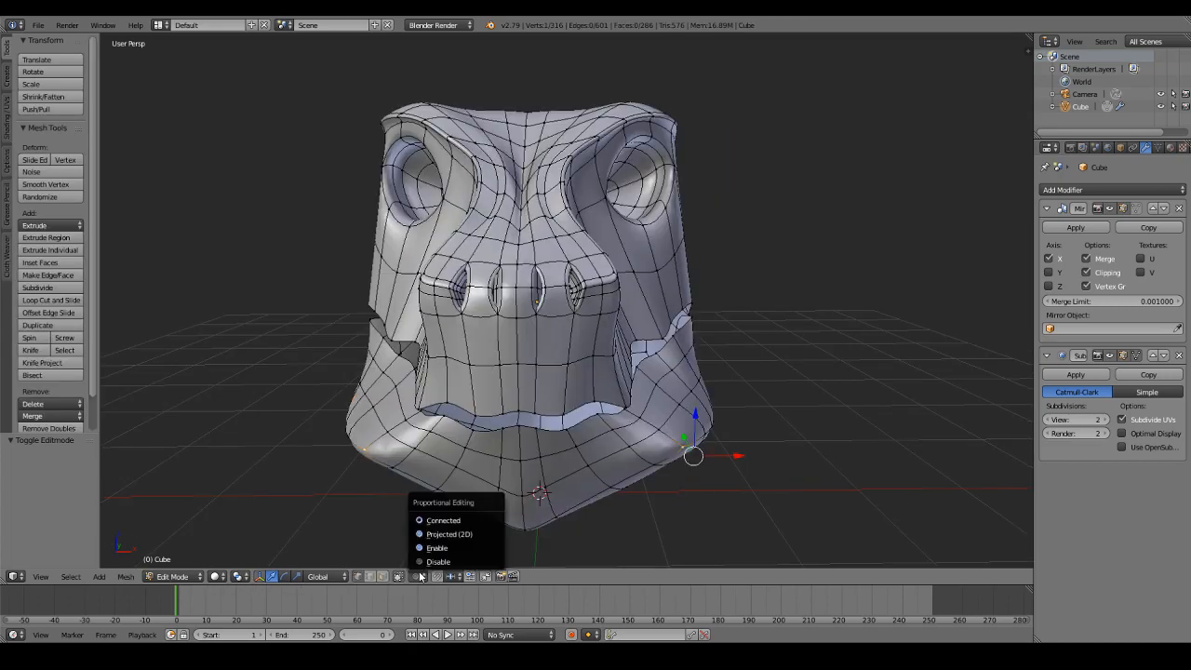
{"action": "left_click", "coordinate": [432, 519]}
{"action": "middle_click_drag", "start_coordinate": [536, 432], "coordinate": [533, 415]}
{"action": "key", "text": "g"}
{"action": "left_click", "coordinate": [738, 434]}
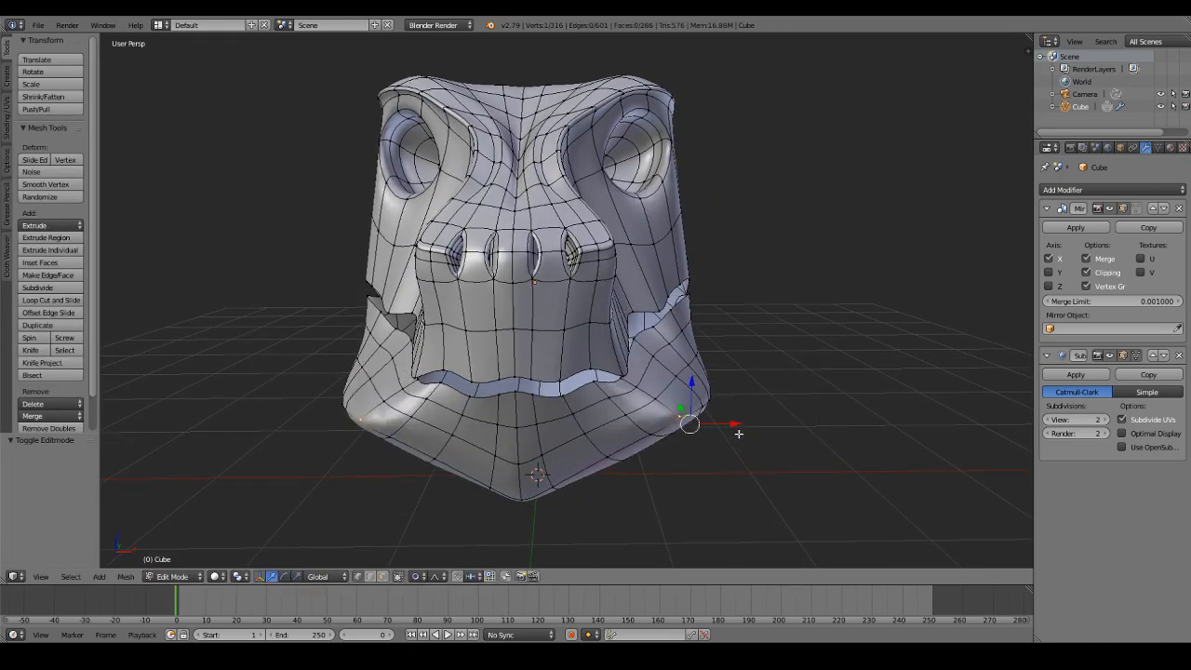
{"action": "key", "text": "g"}
{"action": "middle_click_drag", "start_coordinate": [738, 433], "coordinate": [666, 410]}
{"action": "left_click", "coordinate": [721, 414]}
{"action": "key", "text": "g"}
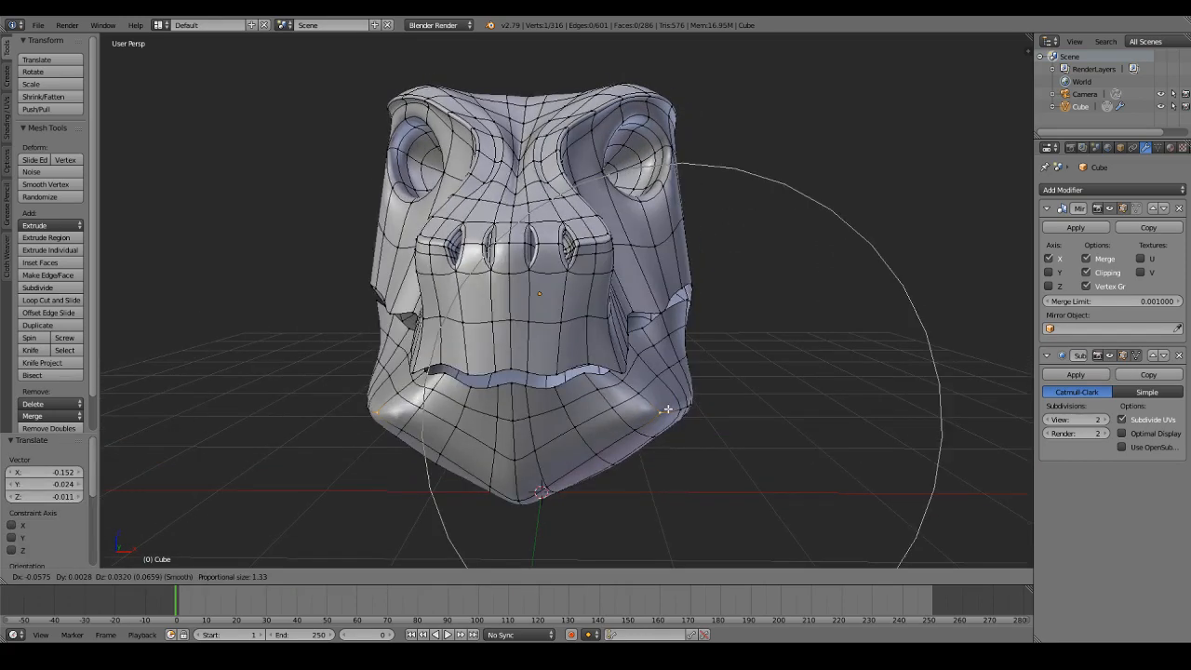
{"action": "left_click", "coordinate": [667, 408]}
{"action": "key", "text": "Tab"}
Step: Move the lower lip's side edge vertices toward the upper lip with a small proportional radius to narrow the mouth gap
{"action": "middle_click_drag", "start_coordinate": [609, 352], "coordinate": [579, 287]}
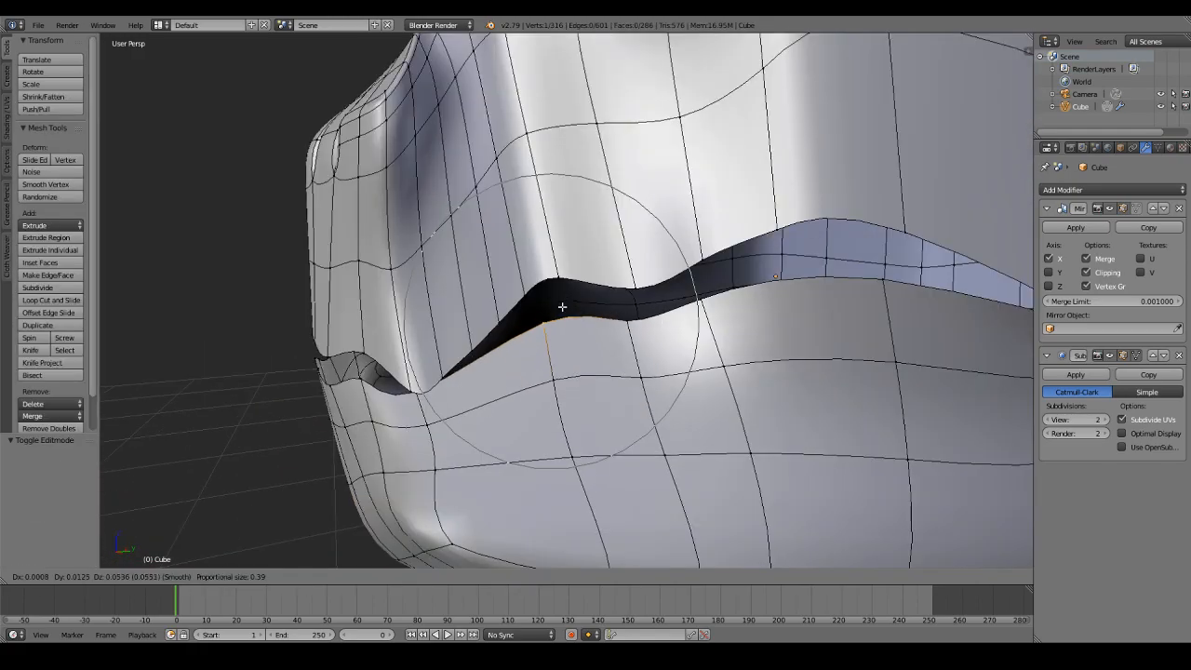
{"action": "left_click", "coordinate": [558, 305]}
{"action": "key", "text": "g"}
{"action": "left_click", "coordinate": [433, 369]}
{"action": "key", "text": "g"}
{"action": "left_click", "coordinate": [410, 359]}
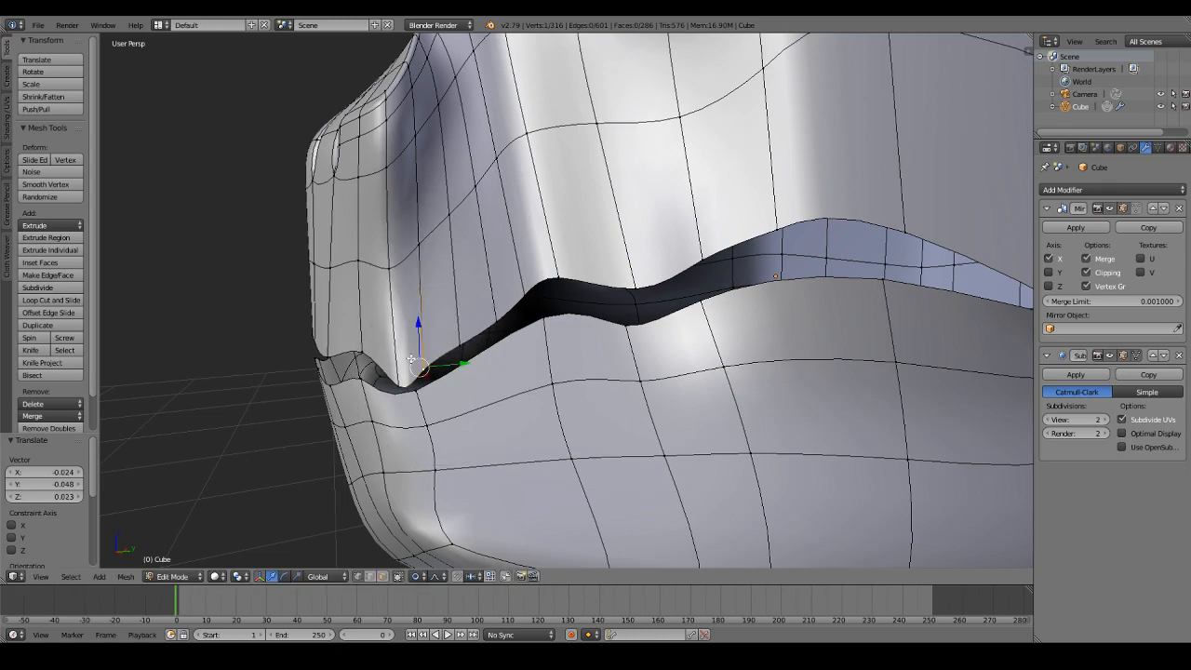
Step: Select the mouth opening's edge loop and remove the lower lip's vertices from the selection in wireframe display
{"action": "scroll", "coordinate": [486, 322], "scroll_direction": "down", "scroll_amount": 1}
{"action": "key", "text": "a"}
{"action": "right_click", "coordinate": [487, 322], "text": "alt"}
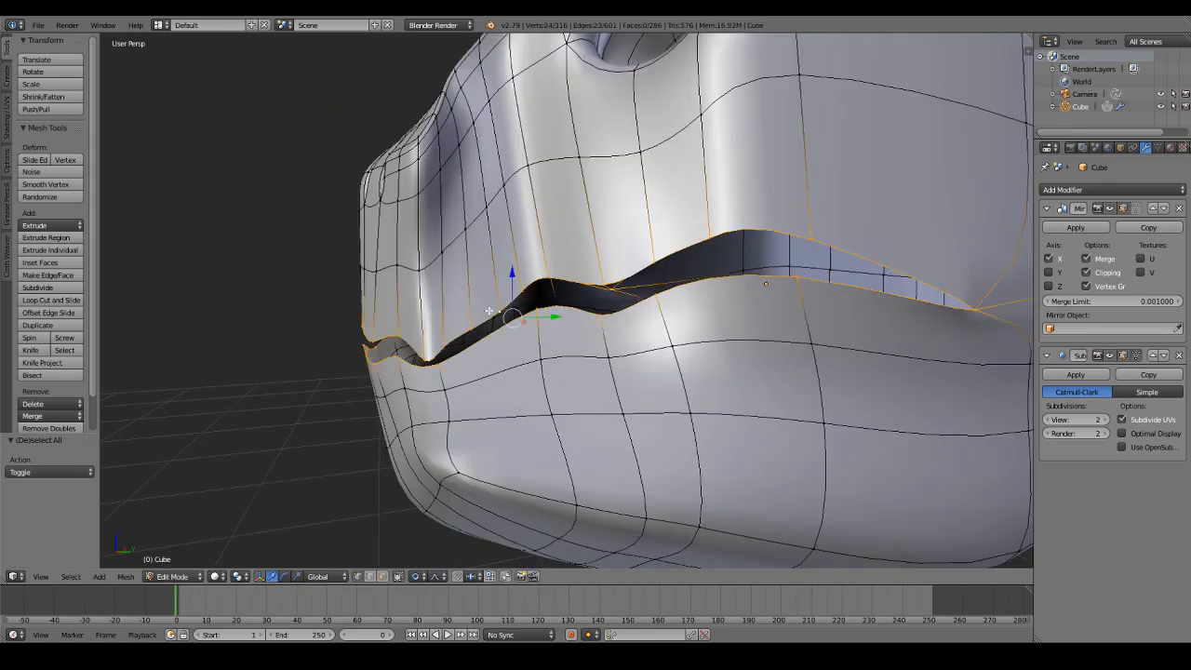
{"action": "scroll", "coordinate": [723, 305], "scroll_direction": "down", "scroll_amount": 2}
{"action": "right_click", "coordinate": [770, 304], "text": "shift"}
{"action": "scroll", "coordinate": [698, 329], "scroll_direction": "up", "scroll_amount": 1}
{"action": "key", "text": "z"}
{"action": "middle_click_drag", "start_coordinate": [698, 330], "coordinate": [751, 304]}
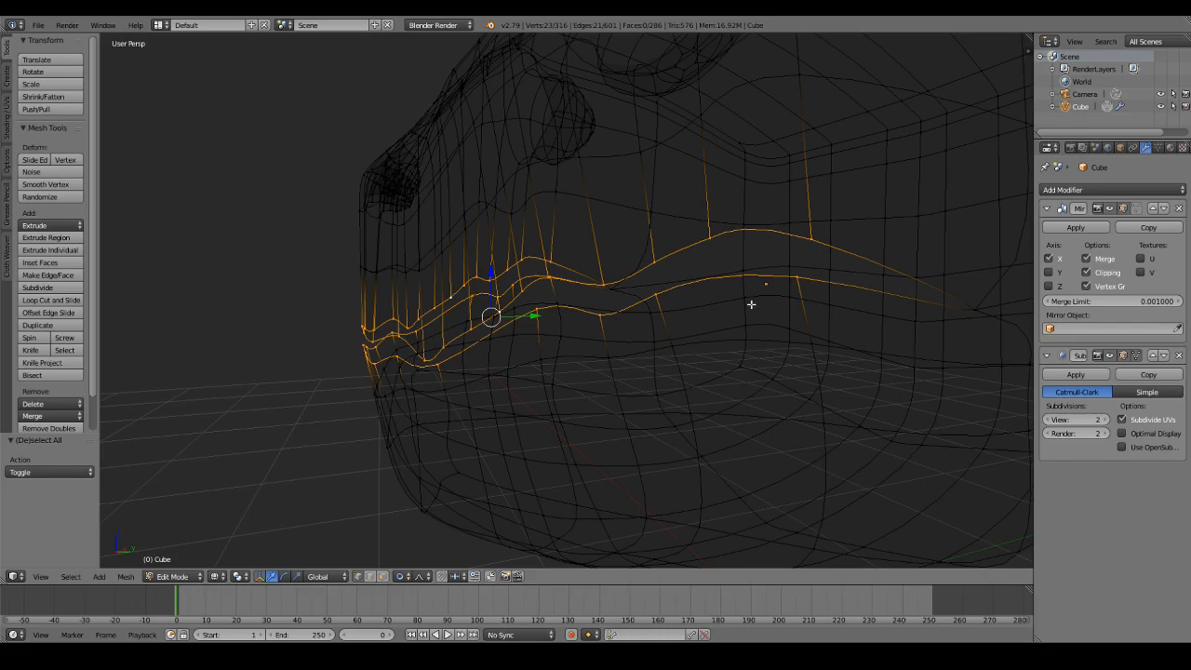
{"action": "right_click", "coordinate": [675, 291], "text": "shift"}
{"action": "right_click", "coordinate": [602, 314], "text": "shift"}
{"action": "right_click", "coordinate": [535, 321], "text": "shift"}
{"action": "middle_click_drag", "start_coordinate": [505, 322], "coordinate": [533, 368]}
{"action": "right_click", "coordinate": [547, 378], "text": "shift"}
{"action": "right_click", "coordinate": [493, 376], "text": "shift"}
{"action": "right_click", "coordinate": [452, 372], "text": "shift"}
{"action": "right_click", "coordinate": [410, 376], "text": "shift"}
{"action": "right_click", "coordinate": [371, 375], "text": "shift"}
{"action": "right_click", "coordinate": [364, 368], "text": "shift"}
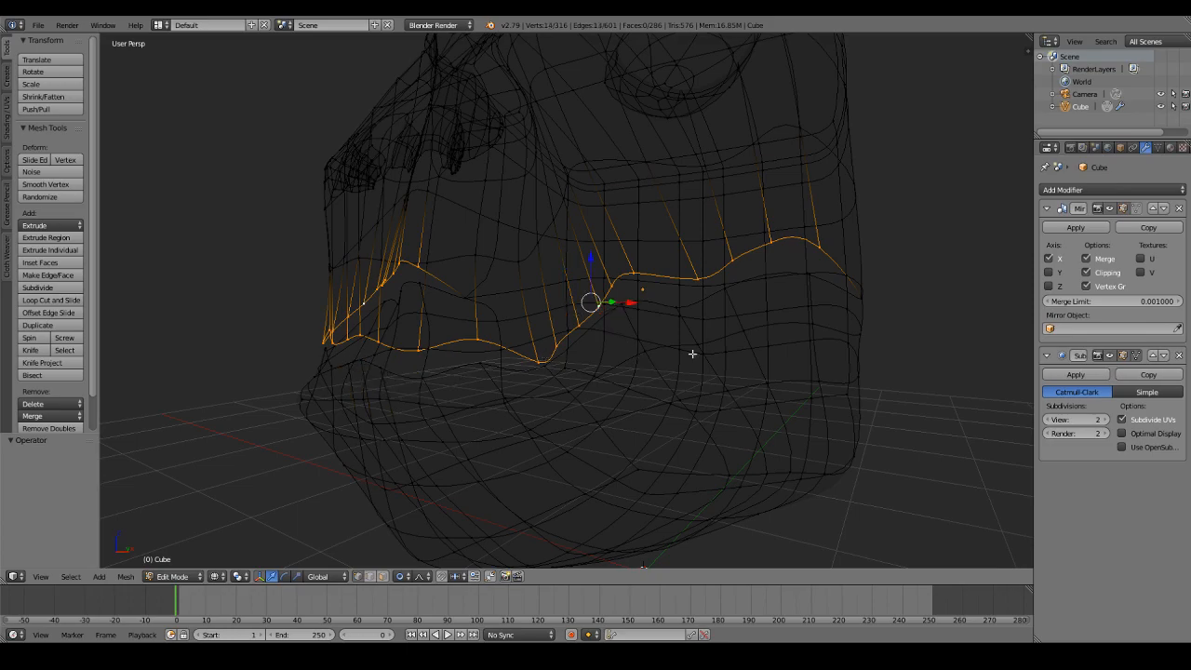
{"action": "mouse_move", "coordinate": [617, 328]}
{"action": "middle_mouse_down"}
{"action": "mouse_move", "coordinate": [832, 287]}
{"action": "mouse_move", "coordinate": [757, 326]}
{"action": "middle_mouse_up"}
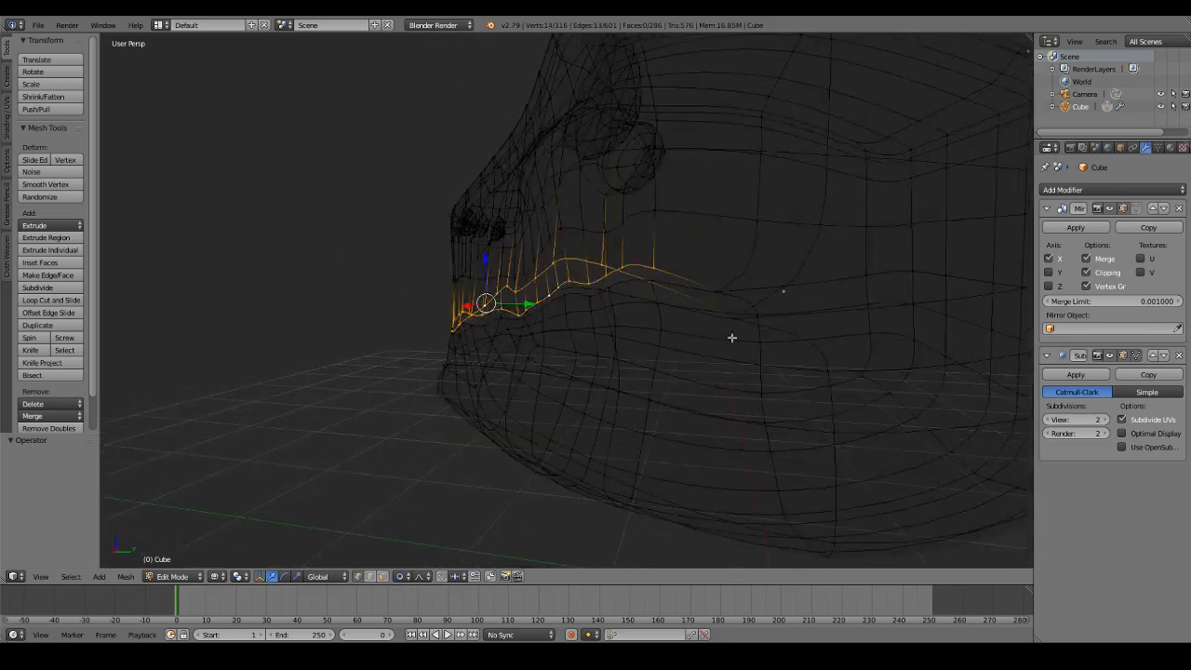
Step: Return to solid display, add the lower lip's edge loop and circle-deselect the upper lip's vertices
{"action": "key", "text": "z"}
{"action": "right_click", "coordinate": [664, 317], "text": "alt+shift"}
{"action": "scroll", "coordinate": [689, 293], "scroll_direction": "down", "scroll_amount": 4}
{"action": "key", "text": "c"}
{"action": "mouse_move", "coordinate": [742, 244]}
{"action": "middle_mouse_down"}
{"action": "mouse_move", "coordinate": [533, 274]}
{"action": "mouse_move", "coordinate": [609, 264]}
{"action": "middle_mouse_up"}
{"action": "right_click", "coordinate": [534, 275]}
{"action": "scroll", "coordinate": [595, 265], "scroll_direction": "up", "scroll_amount": 2}
{"action": "key", "text": "c"}
{"action": "middle_click_drag", "start_coordinate": [444, 279], "coordinate": [368, 299]}
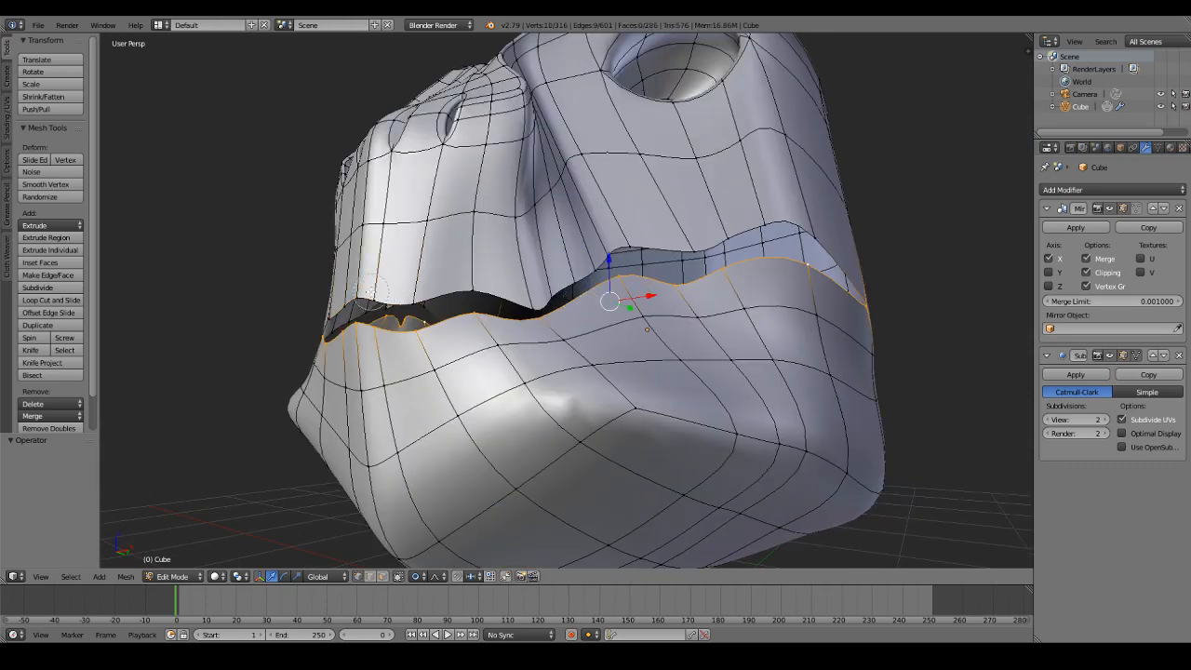
{"action": "right_click", "coordinate": [369, 299]}
{"action": "scroll", "coordinate": [484, 112], "scroll_direction": "down", "scroll_amount": 2}
{"action": "scroll", "coordinate": [657, 274], "scroll_direction": "up", "scroll_amount": 4}
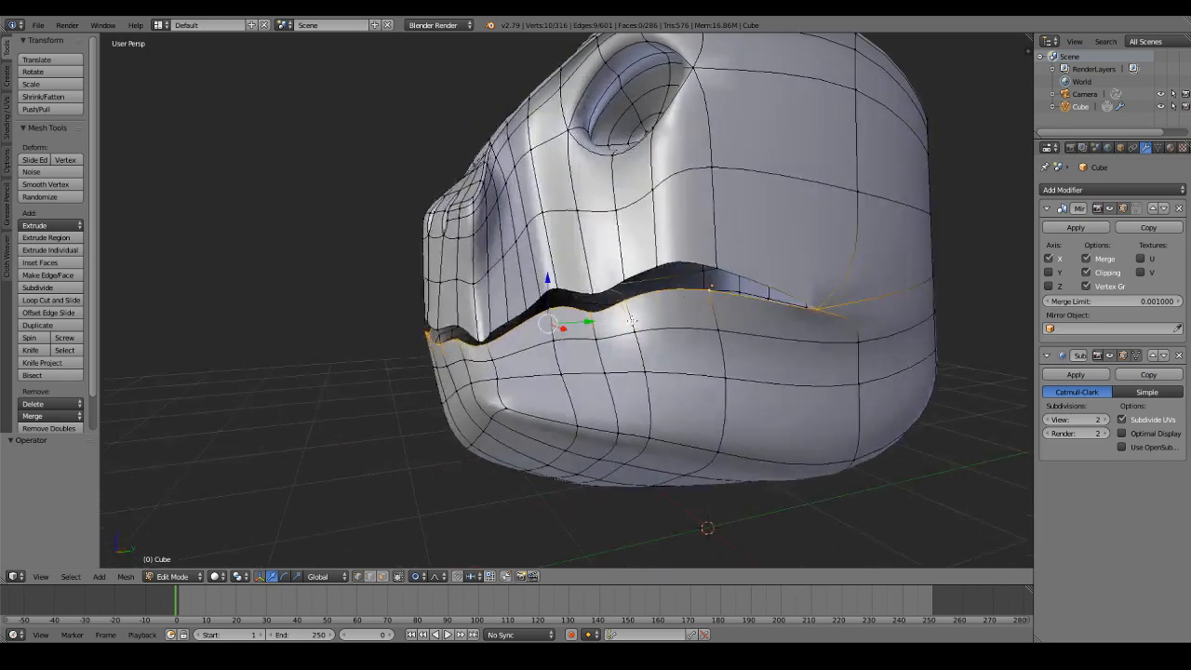
{"action": "key", "text": "a"}
{"action": "left_click", "coordinate": [27, 301]}
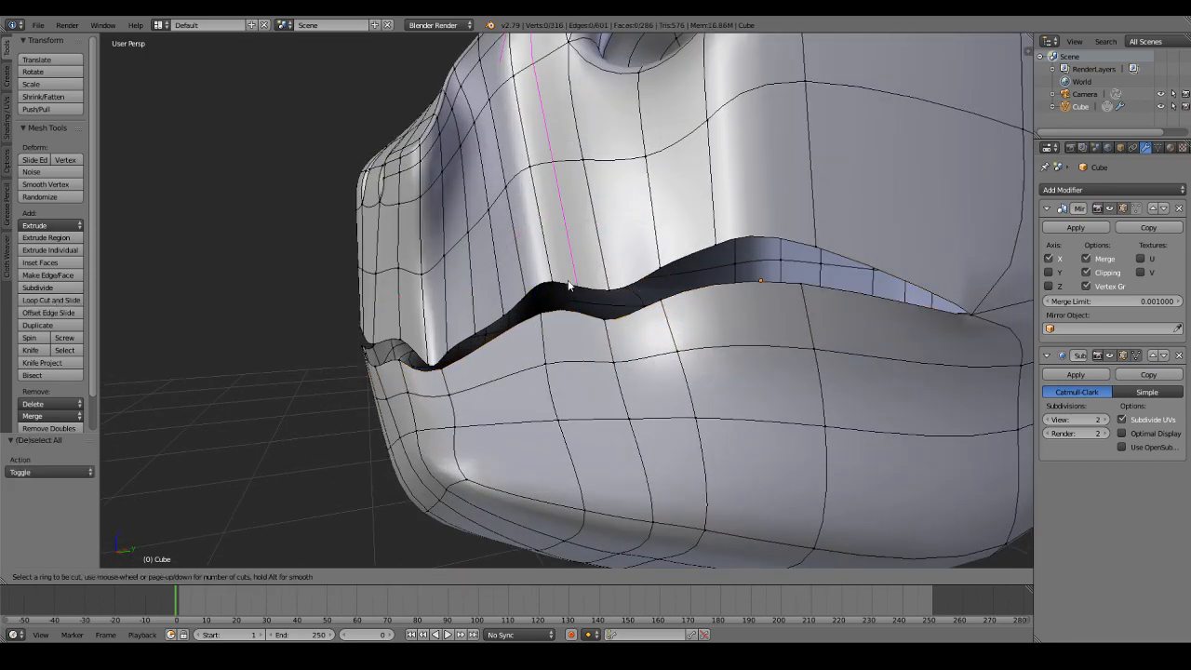
{"action": "scroll", "coordinate": [581, 284], "scroll_direction": "up", "scroll_amount": 1}
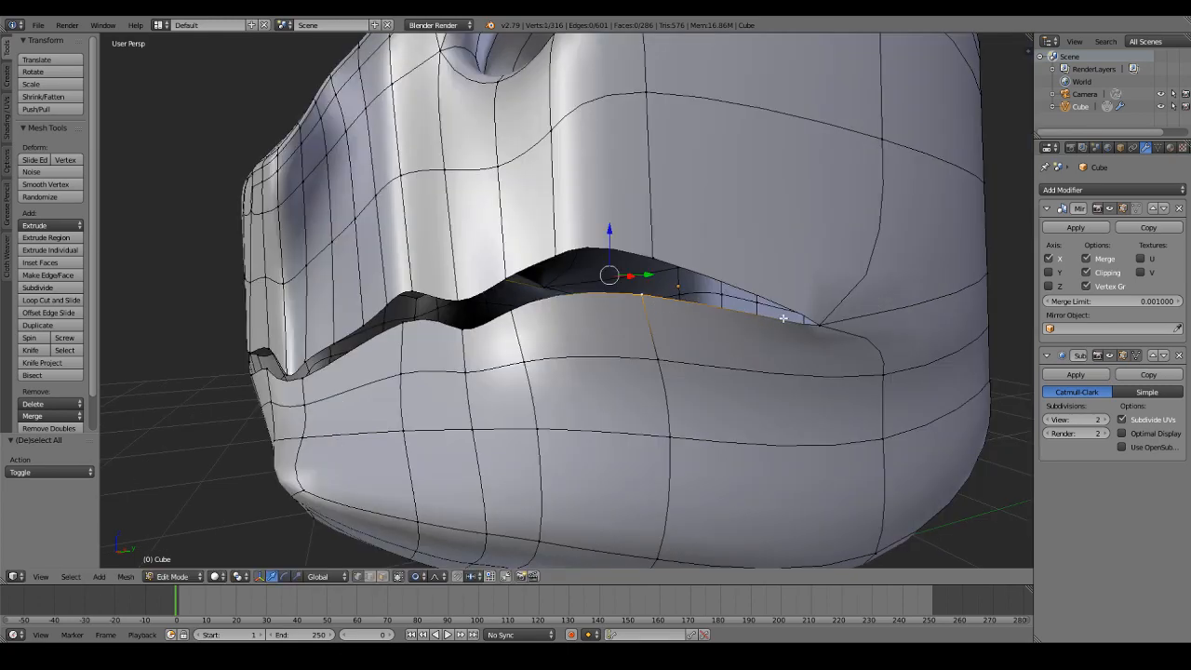
Step: Select the six vertices along the side of the lower lip's edge, from the mouth corner toward the front
{"action": "right_click", "coordinate": [809, 321], "text": "shift"}
{"action": "right_click", "coordinate": [517, 321], "text": "shift"}
{"action": "right_click", "coordinate": [452, 338], "text": "shift"}
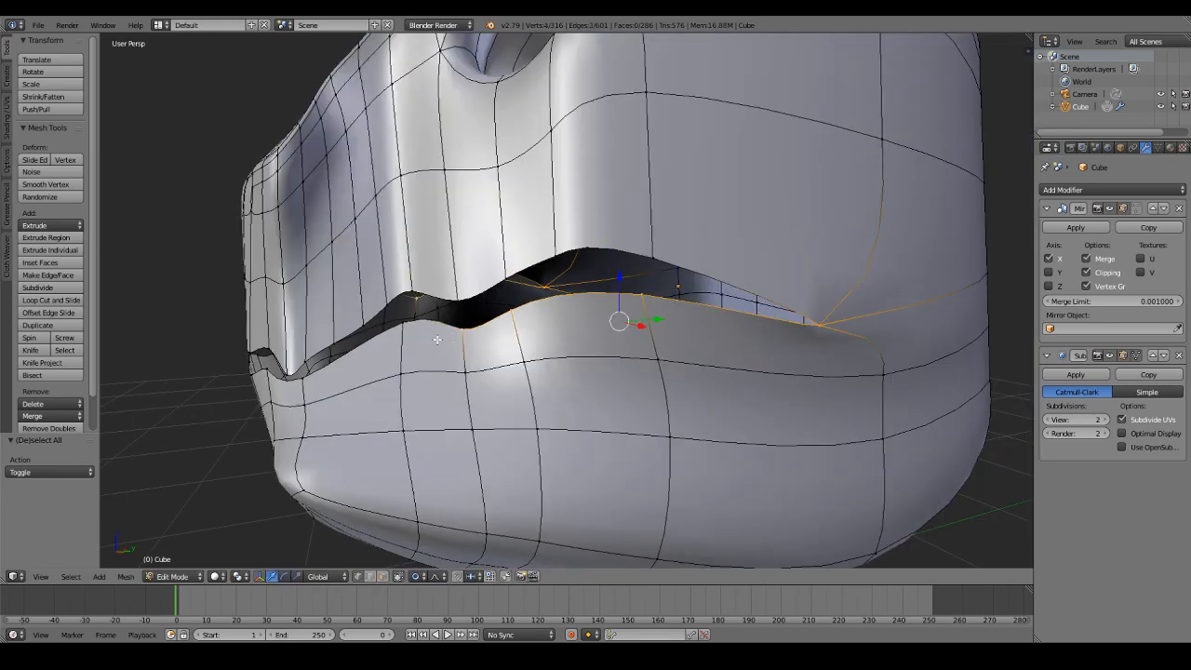
{"action": "right_click", "coordinate": [410, 328], "text": "shift"}
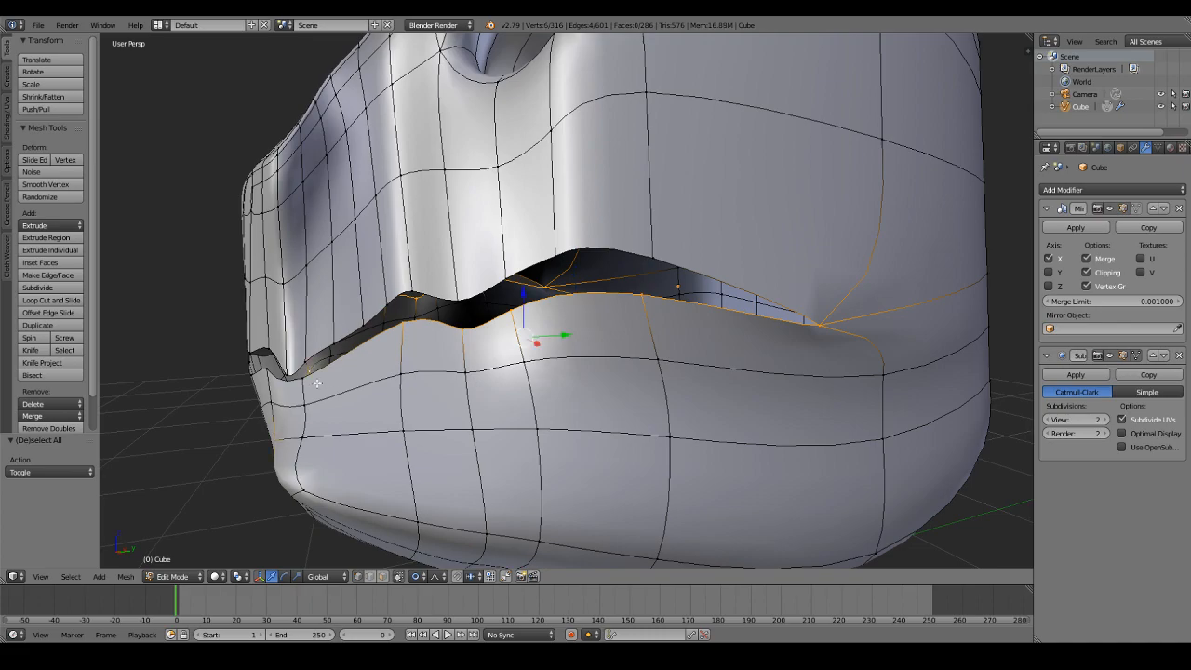
{"action": "middle_click_drag", "start_coordinate": [317, 384], "coordinate": [237, 408]}
{"action": "right_click", "coordinate": [320, 468], "text": "shift"}
{"action": "right_click", "coordinate": [355, 376], "text": "shift"}
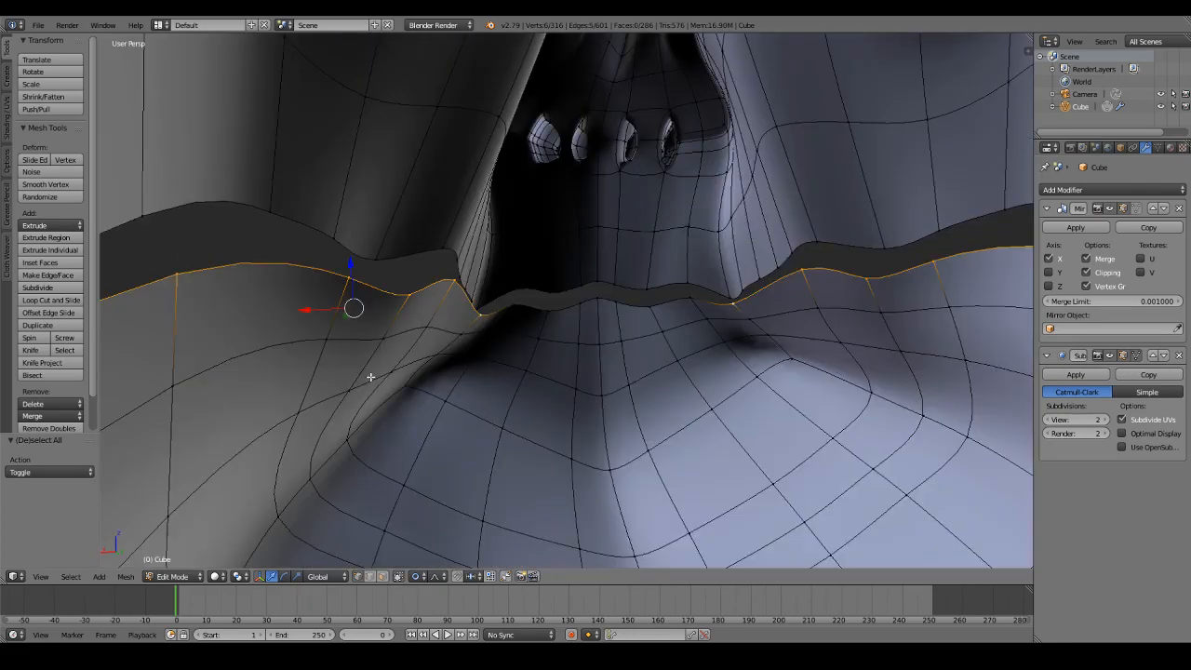
{"action": "middle_click_drag", "start_coordinate": [370, 377], "coordinate": [475, 252]}
Step: With proportional editing off, extrude the lower lip's side edge inward twice and scale the new edge to 0.359 along Z
{"action": "key", "text": "e"}
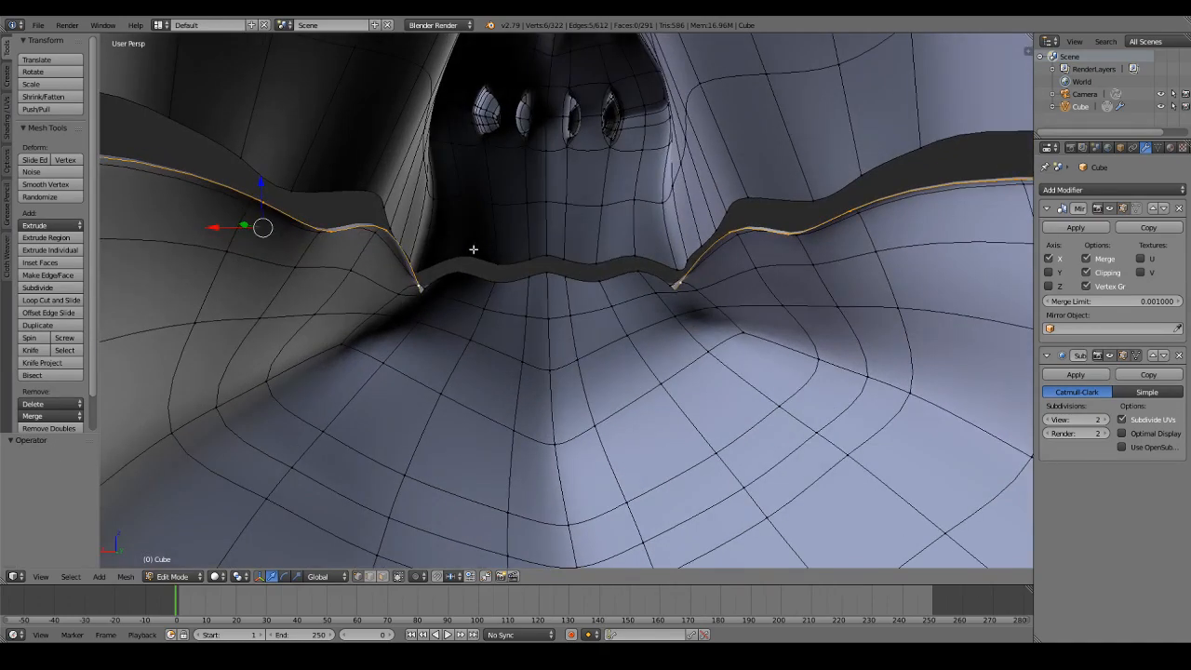
{"action": "key", "text": "g"}
{"action": "left_click", "coordinate": [490, 252]}
{"action": "key", "text": "e"}
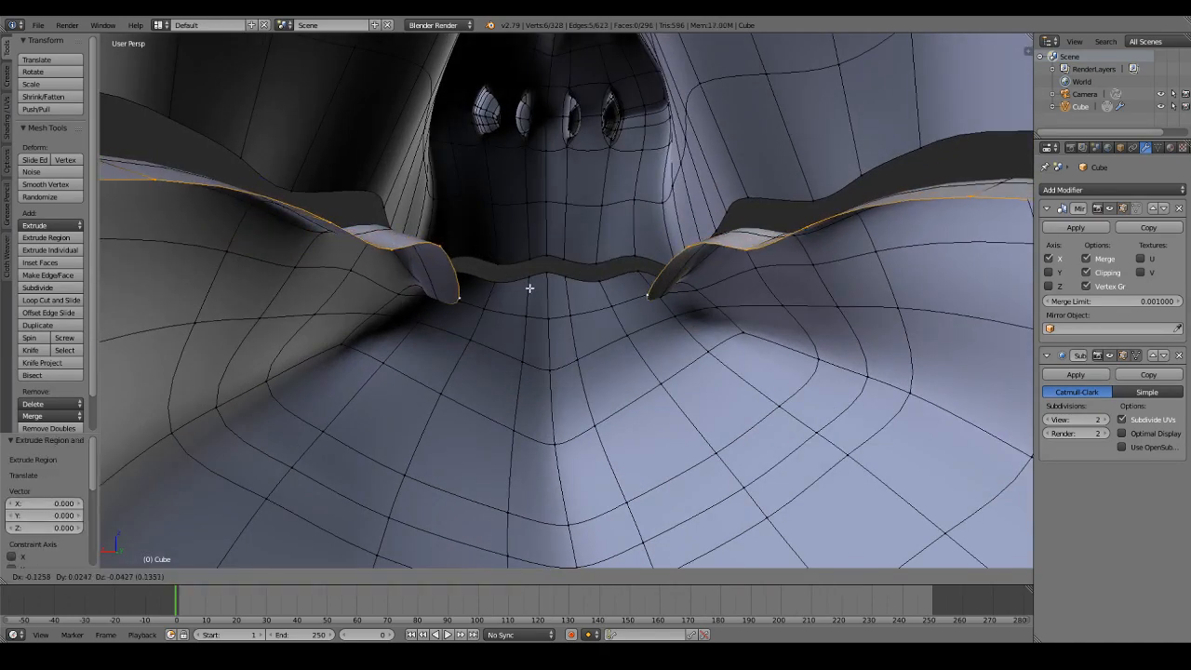
{"action": "left_click", "coordinate": [527, 285]}
{"action": "key", "text": "s"}
{"action": "key", "text": "z"}
{"action": "left_click", "coordinate": [486, 292]}
Step: Extrude the inner edge twice more and move it across the mouth floor until its front end reaches the centreline
{"action": "key", "text": "e"}
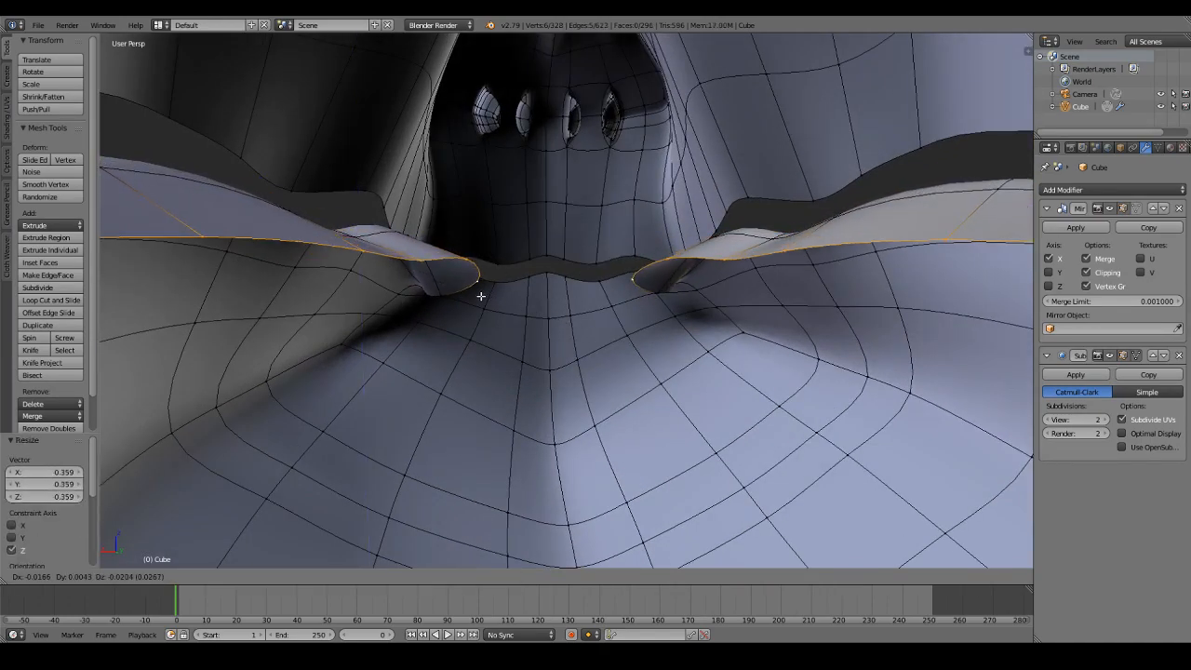
{"action": "left_click", "coordinate": [487, 306]}
{"action": "middle_click_drag", "start_coordinate": [487, 306], "coordinate": [456, 274]}
{"action": "key", "text": "g"}
{"action": "left_click", "coordinate": [505, 297]}
{"action": "key", "text": "e"}
{"action": "right_click", "coordinate": [518, 311]}
{"action": "middle_click_drag", "start_coordinate": [518, 311], "coordinate": [510, 303]}
{"action": "key", "text": "g"}
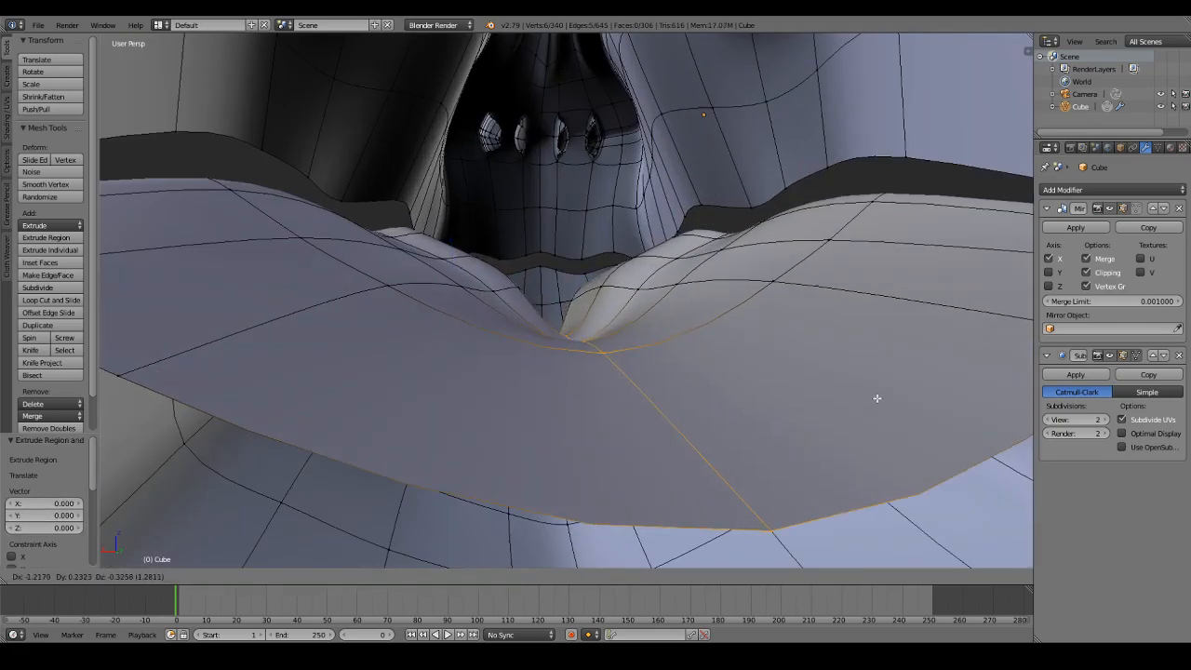
{"action": "left_click", "coordinate": [878, 399]}
Step: Shift the mouth floor's innermost edge slightly down and sideways, away from the centreline
{"action": "middle_click_drag", "start_coordinate": [705, 361], "coordinate": [688, 375]}
{"action": "key", "text": "g"}
{"action": "left_click", "coordinate": [698, 385]}
{"action": "middle_click_drag", "start_coordinate": [339, 317], "coordinate": [492, 306]}
{"action": "key", "text": "g"}
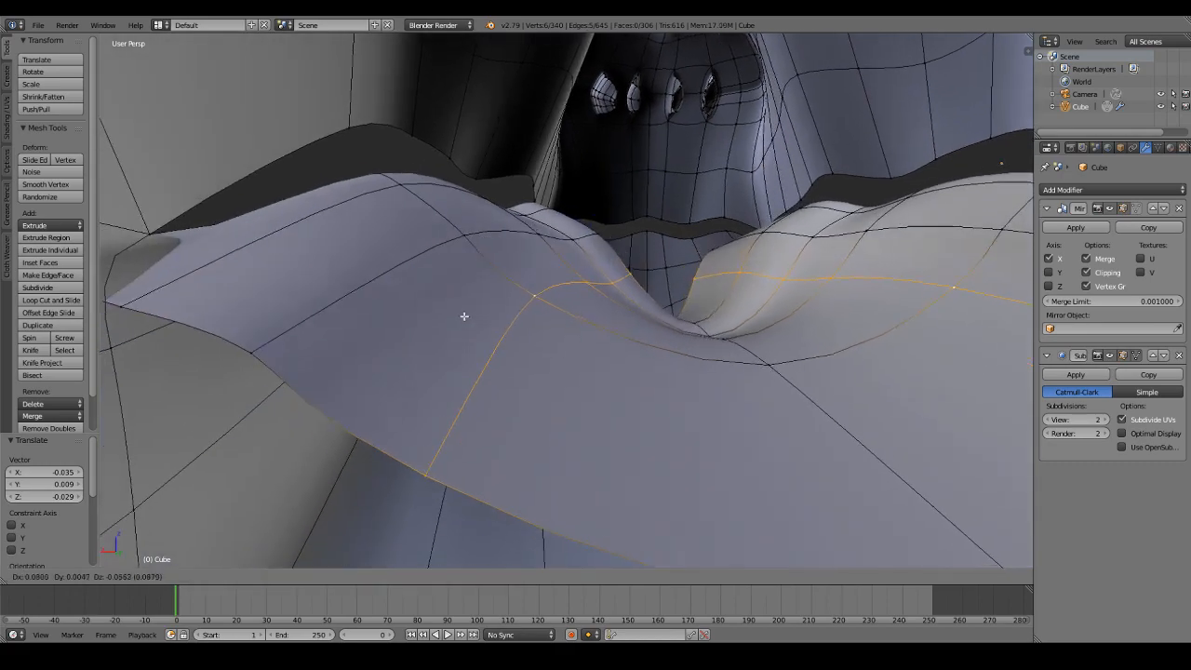
{"action": "left_click", "coordinate": [429, 324]}
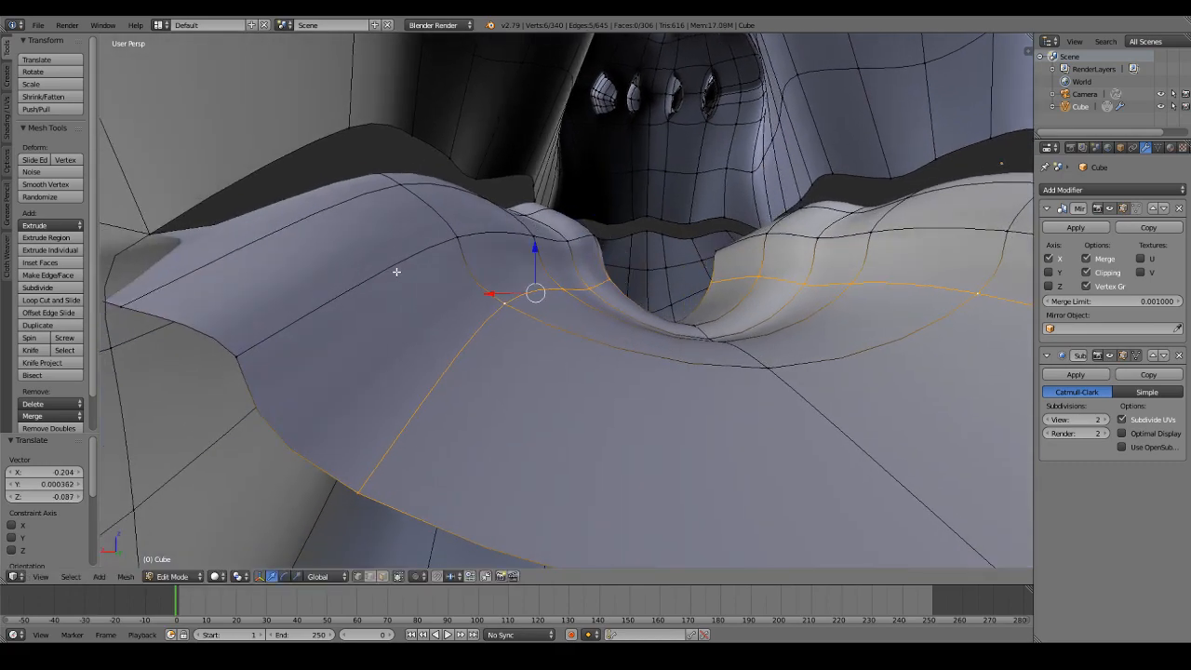
Step: Move vertices of the extruded mouth floor in small adjustments to even out its surface
{"action": "middle_click_drag", "start_coordinate": [396, 271], "coordinate": [502, 256]}
{"action": "key", "text": "g"}
{"action": "left_click", "coordinate": [507, 333]}
{"action": "key", "text": "g"}
{"action": "left_click", "coordinate": [528, 325]}
{"action": "key", "text": "g"}
{"action": "left_click", "coordinate": [549, 237]}
{"action": "key", "text": "g"}
{"action": "left_click", "coordinate": [561, 316]}
Step: Reposition two further vertices on the mouth floor, one at a time, to refine its shape
{"action": "right_click", "coordinate": [555, 372]}
{"action": "middle_click_drag", "start_coordinate": [556, 373], "coordinate": [609, 433]}
{"action": "key", "text": "g"}
{"action": "left_click", "coordinate": [537, 387]}
{"action": "right_click", "coordinate": [622, 340]}
{"action": "middle_click_drag", "start_coordinate": [621, 341], "coordinate": [605, 454]}
{"action": "key", "text": "g"}
{"action": "left_click", "coordinate": [638, 311]}
Step: Select the four front vertices of the lower lip's edge and extrude them 0.200 along Y into the mouth
{"action": "right_click", "coordinate": [596, 158]}
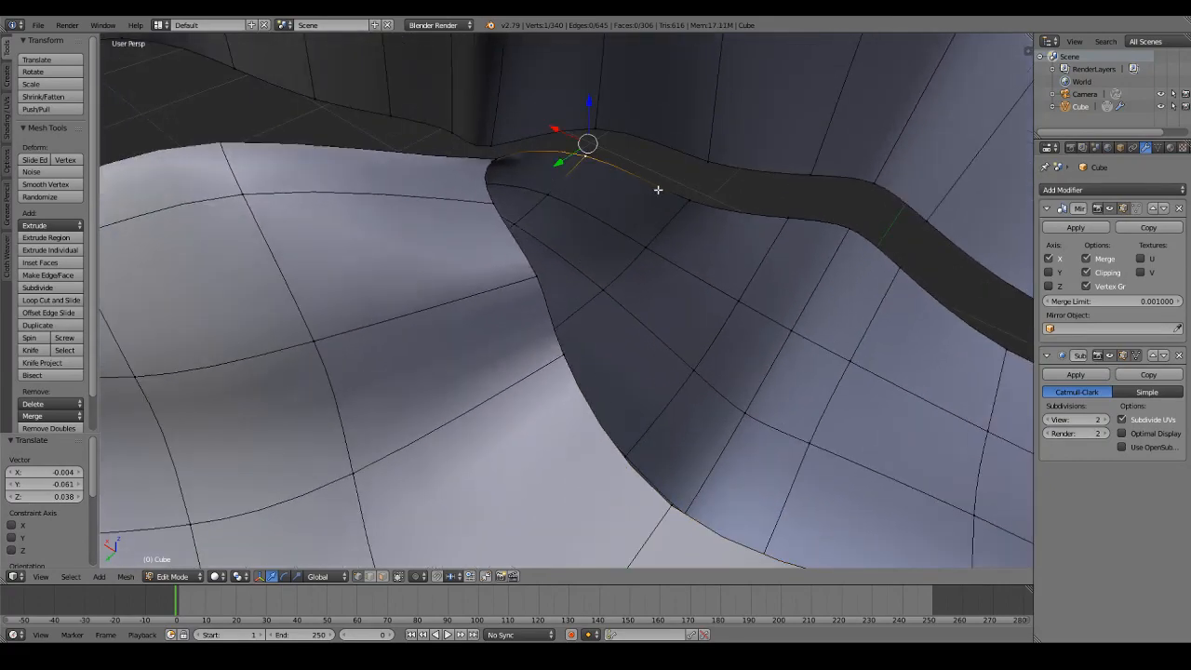
{"action": "right_click", "coordinate": [752, 214], "text": "ctrl"}
{"action": "right_click", "coordinate": [845, 232], "text": "ctrl"}
{"action": "mouse_move", "coordinate": [846, 231]}
{"action": "middle_mouse_down"}
{"action": "mouse_move", "coordinate": [792, 213]}
{"action": "mouse_move", "coordinate": [753, 224]}
{"action": "middle_mouse_up"}
{"action": "key", "text": "e"}
{"action": "right_click", "coordinate": [750, 246]}
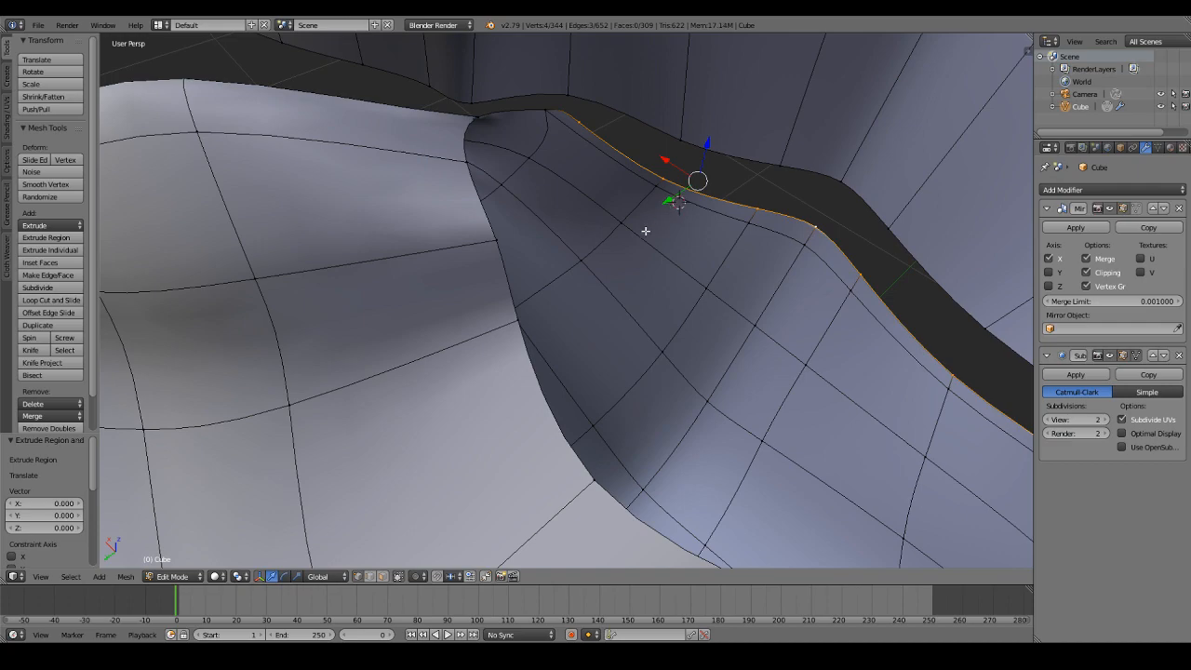
{"action": "key", "text": "e"}
{"action": "left_click", "coordinate": [581, 274]}
{"action": "scroll", "coordinate": [588, 283], "scroll_direction": "down", "scroll_amount": 1, "text": "shift"}
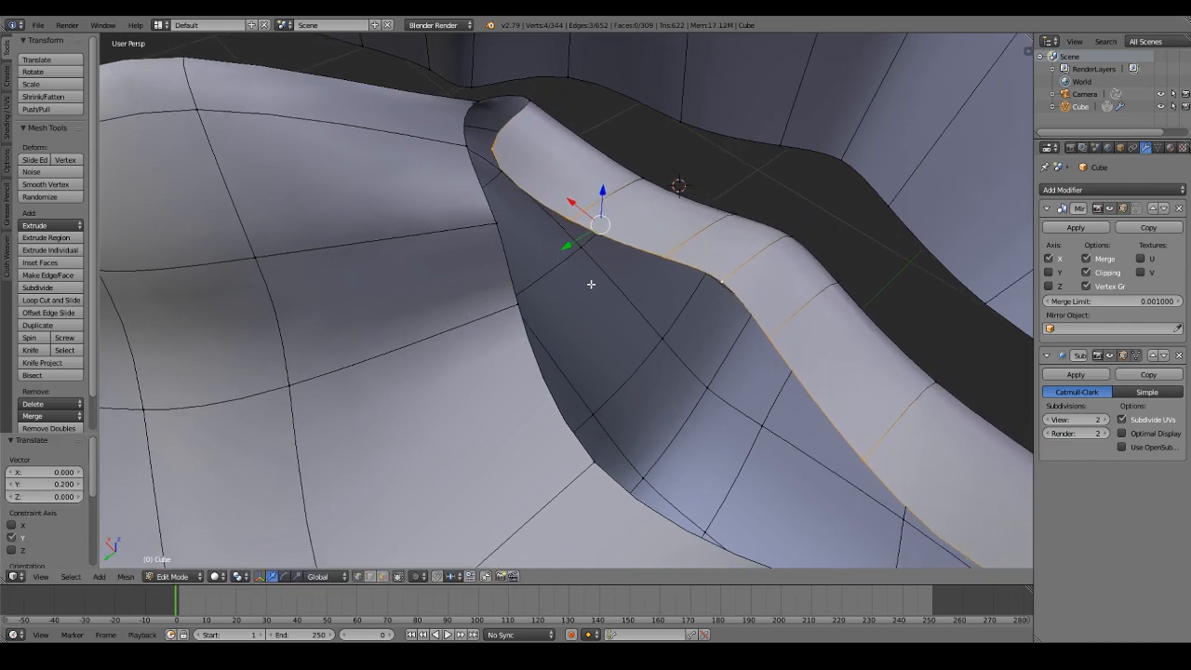
Step: Merge the first two vertex pairs between the side mouth floor and the front lip strip at their centres
{"action": "right_click", "coordinate": [491, 218]}
{"action": "right_click", "coordinate": [471, 148]}
{"action": "right_click", "coordinate": [495, 148], "text": "shift"}
{"action": "key", "text": "alt+m"}
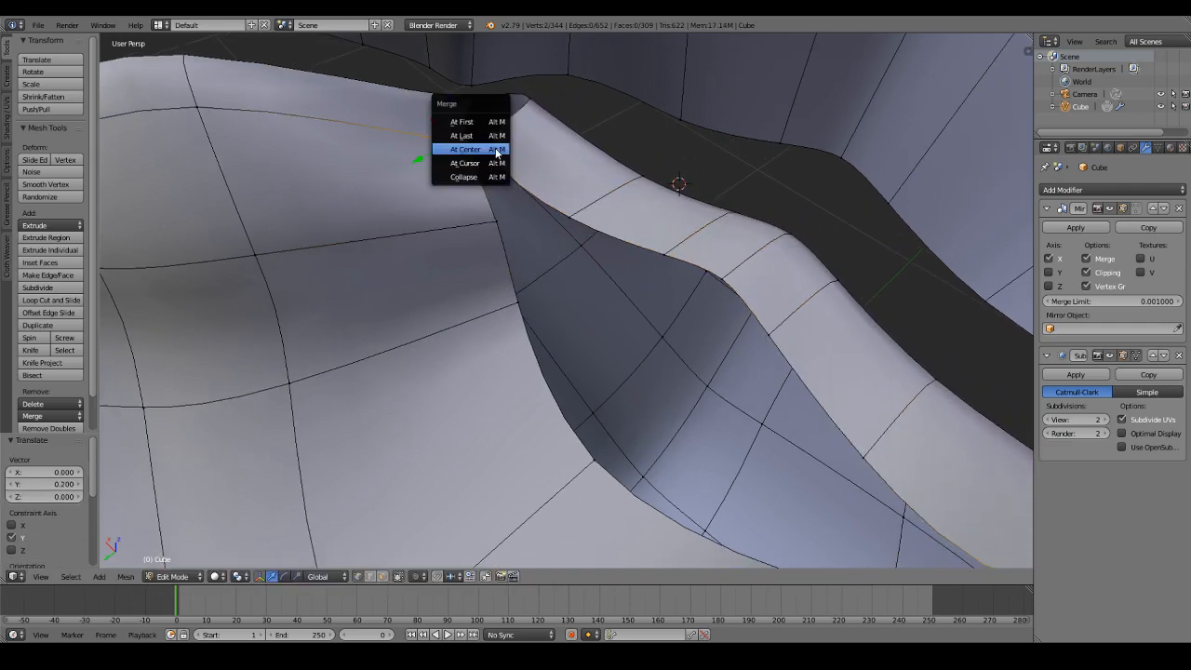
{"action": "left_click", "coordinate": [495, 149]}
{"action": "right_click", "coordinate": [568, 213], "text": "shift"}
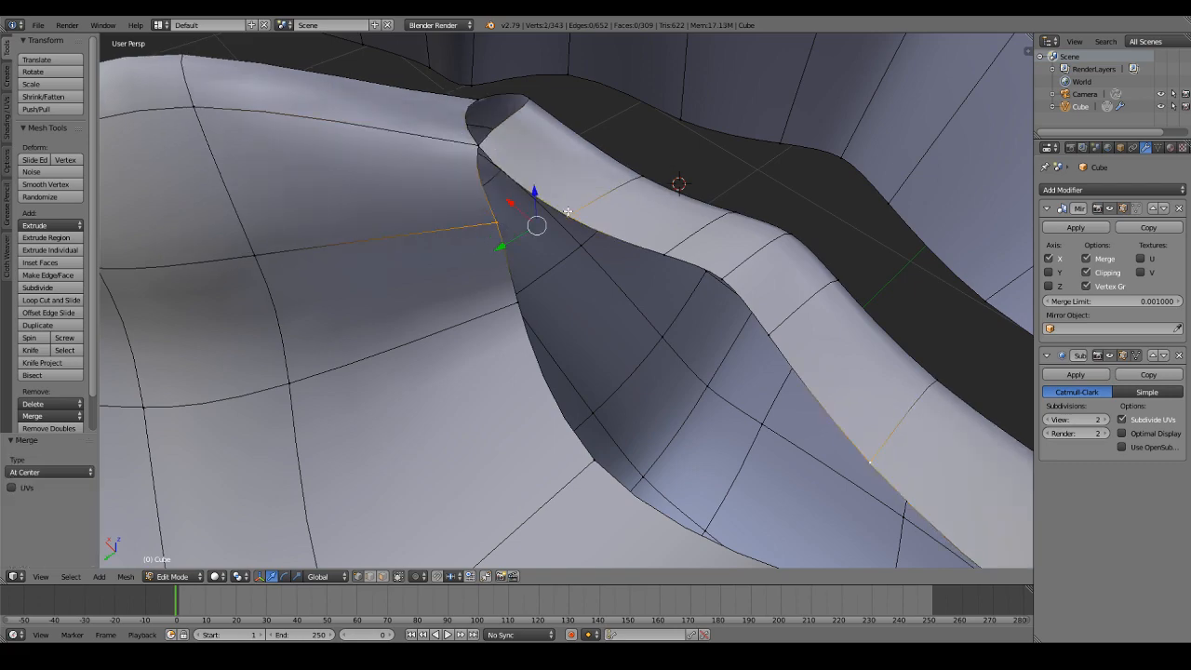
{"action": "key", "text": "alt+m"}
{"action": "left_click", "coordinate": [570, 215]}
Step: Merge the remaining two vertex pairs between the side mouth floor and the front lip strip at their centres
{"action": "right_click", "coordinate": [520, 304]}
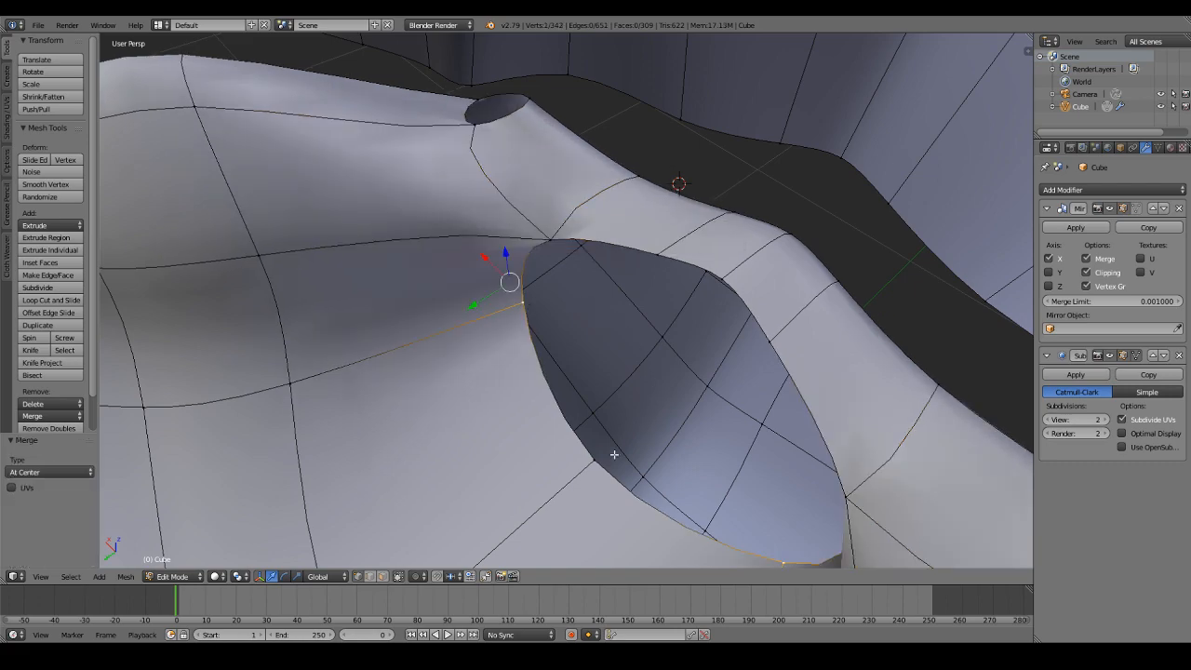
{"action": "scroll", "coordinate": [614, 456], "scroll_direction": "down", "scroll_amount": 1}
{"action": "right_click", "coordinate": [582, 438]}
{"action": "right_click", "coordinate": [681, 291], "text": "shift"}
{"action": "key", "text": "alt+m"}
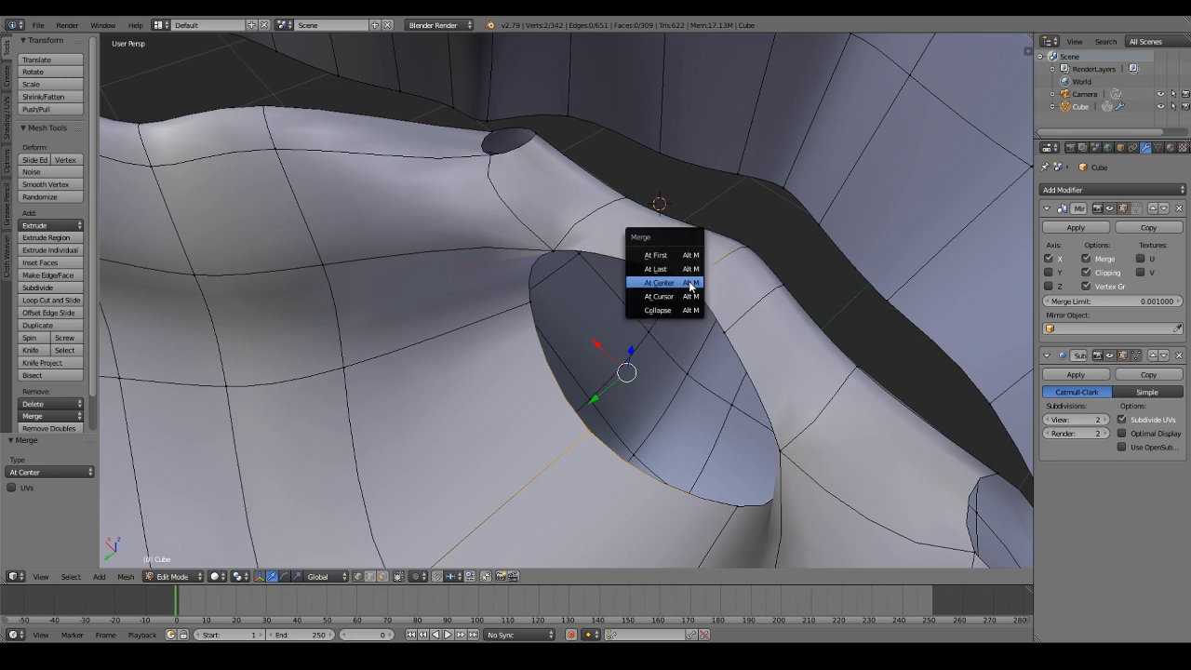
{"action": "left_click", "coordinate": [690, 283]}
{"action": "key", "text": "a"}
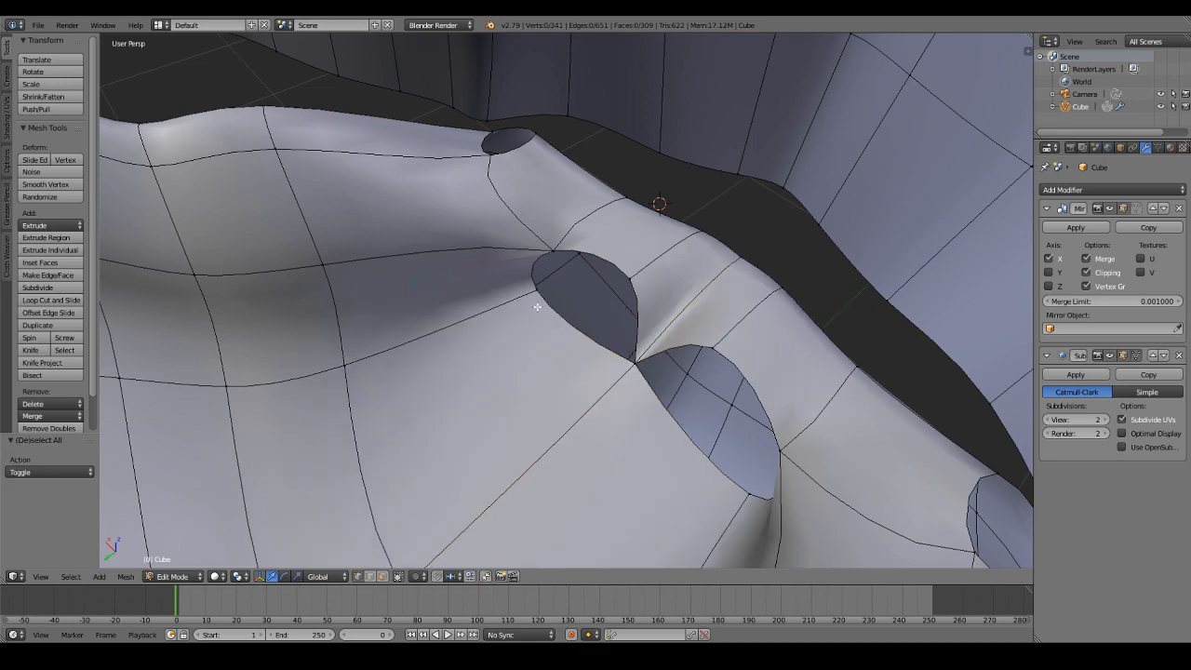
{"action": "right_click", "coordinate": [537, 306], "text": "alt"}
{"action": "key", "text": "alt+m"}
{"action": "left_click", "coordinate": [590, 270]}
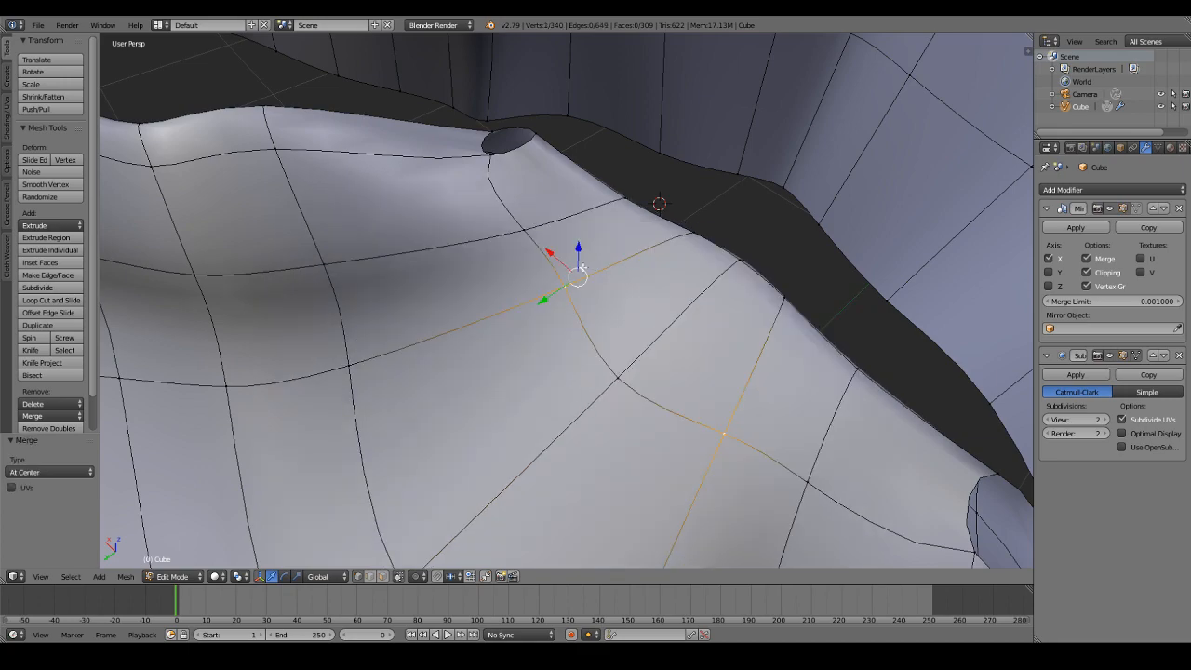
Step: Fill the small hole beside the lower lip's inner edge with a face and check the smoothed surface in Object Mode
{"action": "right_click", "coordinate": [520, 149], "text": "alt"}
{"action": "right_click", "coordinate": [512, 152], "text": "alt"}
{"action": "key", "text": "f"}
{"action": "key", "text": "Tab"}
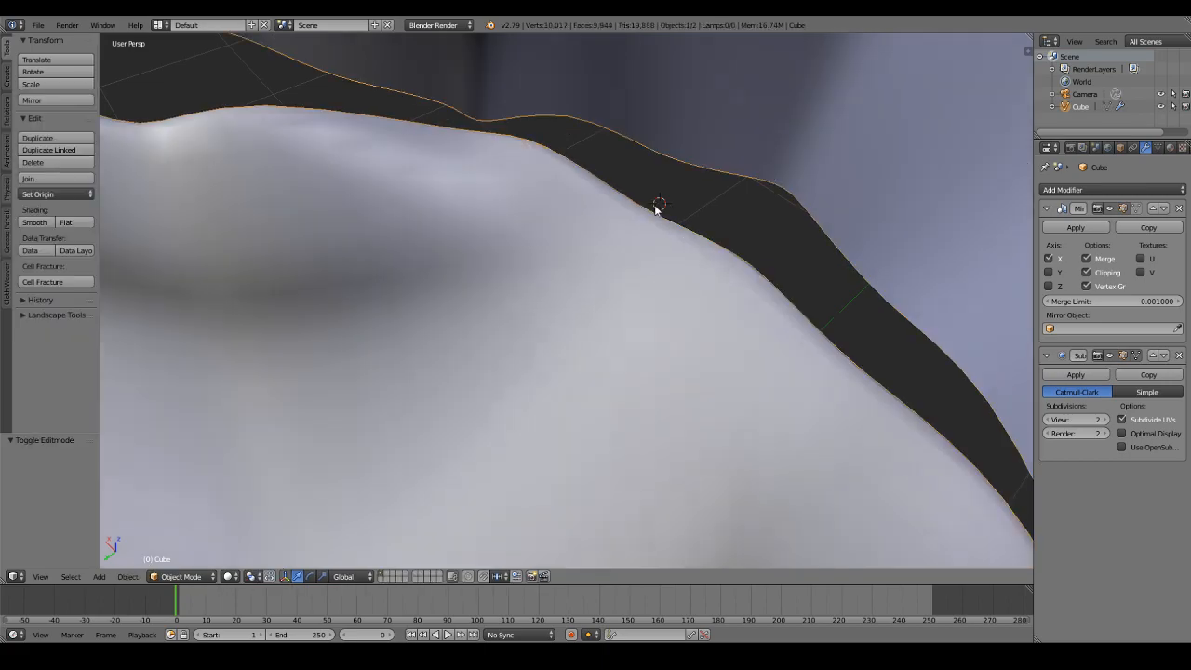
{"action": "scroll", "coordinate": [596, 205], "scroll_direction": "down", "scroll_amount": 4}
{"action": "middle_click_drag", "start_coordinate": [725, 246], "coordinate": [533, 193]}
Step: Return to Edit Mode, select four vertices in the row behind the lower lip's front edge and adjust their position twice
{"action": "key", "text": "Tab"}
{"action": "right_click", "coordinate": [558, 249]}
{"action": "middle_click_drag", "start_coordinate": [549, 274], "coordinate": [446, 300]}
{"action": "scroll", "coordinate": [575, 300], "scroll_direction": "up", "scroll_amount": 5}
{"action": "middle_click_drag", "start_coordinate": [575, 299], "coordinate": [493, 294]}
{"action": "right_click", "coordinate": [547, 249], "text": "alt"}
{"action": "scroll", "coordinate": [588, 246], "scroll_direction": "down", "scroll_amount": 3}
{"action": "right_click", "coordinate": [596, 269]}
{"action": "right_click", "coordinate": [659, 278], "text": "shift"}
{"action": "right_click", "coordinate": [757, 216], "text": "shift"}
{"action": "right_click", "coordinate": [454, 248], "text": "shift"}
{"action": "middle_click_drag", "start_coordinate": [462, 247], "coordinate": [407, 262]}
{"action": "key", "text": "g"}
{"action": "left_click", "coordinate": [565, 229]}
{"action": "key", "text": "g"}
{"action": "left_click", "coordinate": [426, 267]}
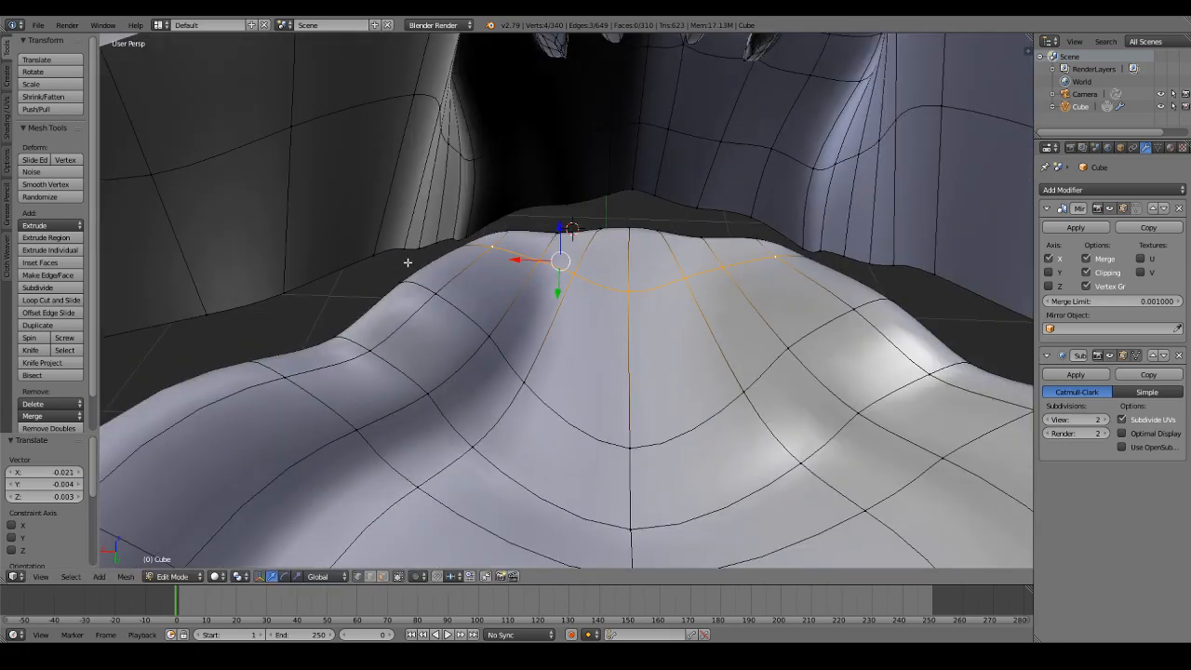
Step: Select six vertices along the groove between the lower lip and the mouth floor and move them together
{"action": "right_click", "coordinate": [536, 263], "text": "alt"}
{"action": "right_click", "coordinate": [537, 263]}
{"action": "right_click", "coordinate": [496, 341], "text": "shift"}
{"action": "right_click", "coordinate": [422, 387], "text": "shift"}
{"action": "right_click", "coordinate": [368, 428], "text": "shift"}
{"action": "scroll", "coordinate": [371, 428], "scroll_direction": "down", "scroll_amount": 2}
{"action": "middle_click_drag", "start_coordinate": [410, 356], "coordinate": [454, 377]}
{"action": "right_click", "coordinate": [457, 204], "text": "shift"}
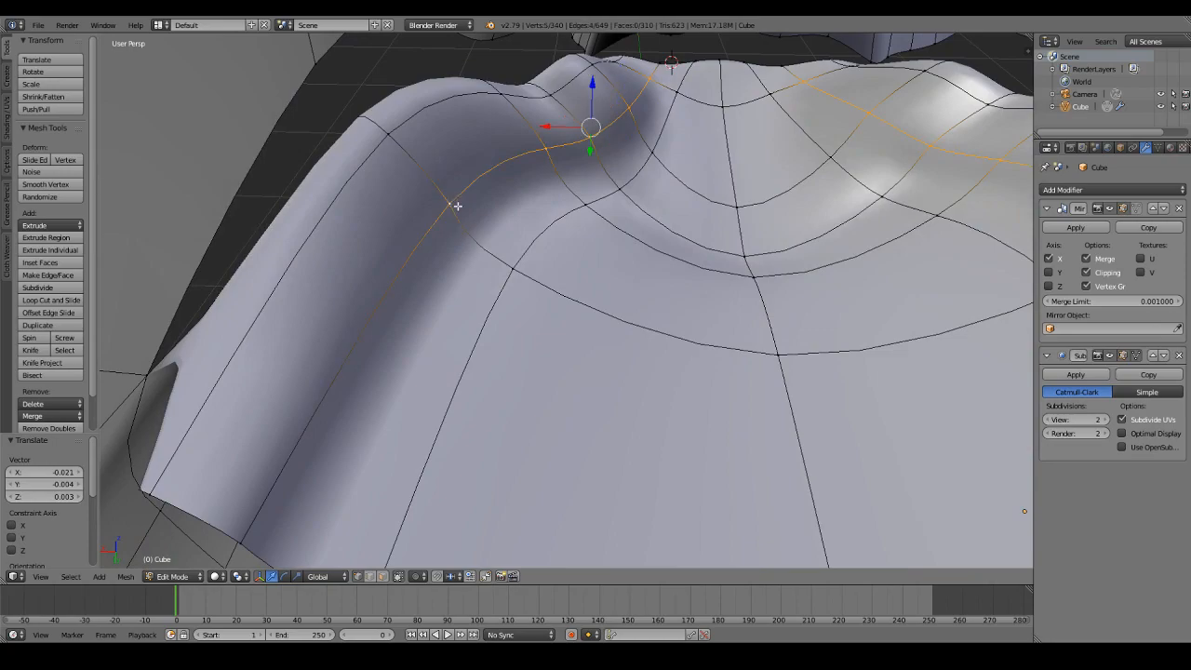
{"action": "middle_click_drag", "start_coordinate": [453, 223], "coordinate": [422, 210]}
{"action": "scroll", "coordinate": [421, 213], "scroll_direction": "down", "scroll_amount": 2}
{"action": "right_click", "coordinate": [351, 334], "text": "shift"}
{"action": "middle_click_drag", "start_coordinate": [480, 268], "coordinate": [575, 206]}
{"action": "scroll", "coordinate": [576, 205], "scroll_direction": "down", "scroll_amount": 2}
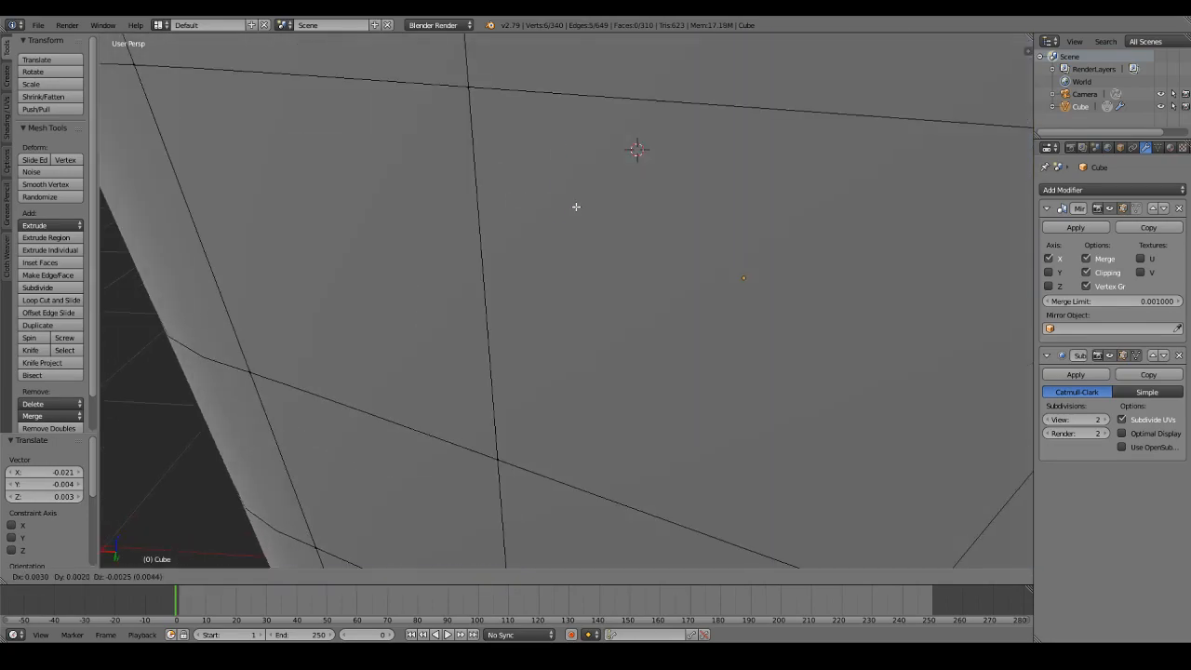
{"action": "scroll", "coordinate": [575, 209], "scroll_direction": "up", "scroll_amount": 3}
{"action": "key", "text": "g"}
{"action": "left_click", "coordinate": [307, 322]}
Step: Reposition the side of the mouth floor by about -0.125 on X, -0.058 on Y and 0.030 on Z
{"action": "key", "text": "z"}
{"action": "right_click", "coordinate": [235, 346]}
{"action": "key", "text": "z"}
{"action": "key", "text": "g"}
{"action": "left_click", "coordinate": [371, 314]}
Step: Move two neighbouring vertices on the side of the mouth floor about -0.144 along Y and -0.136 along Z
{"action": "middle_click_drag", "start_coordinate": [446, 218], "coordinate": [406, 290]}
{"action": "scroll", "coordinate": [406, 291], "scroll_direction": "down", "scroll_amount": 2}
{"action": "scroll", "coordinate": [407, 290], "scroll_direction": "up", "scroll_amount": 2}
{"action": "right_click", "coordinate": [526, 229], "text": "shift"}
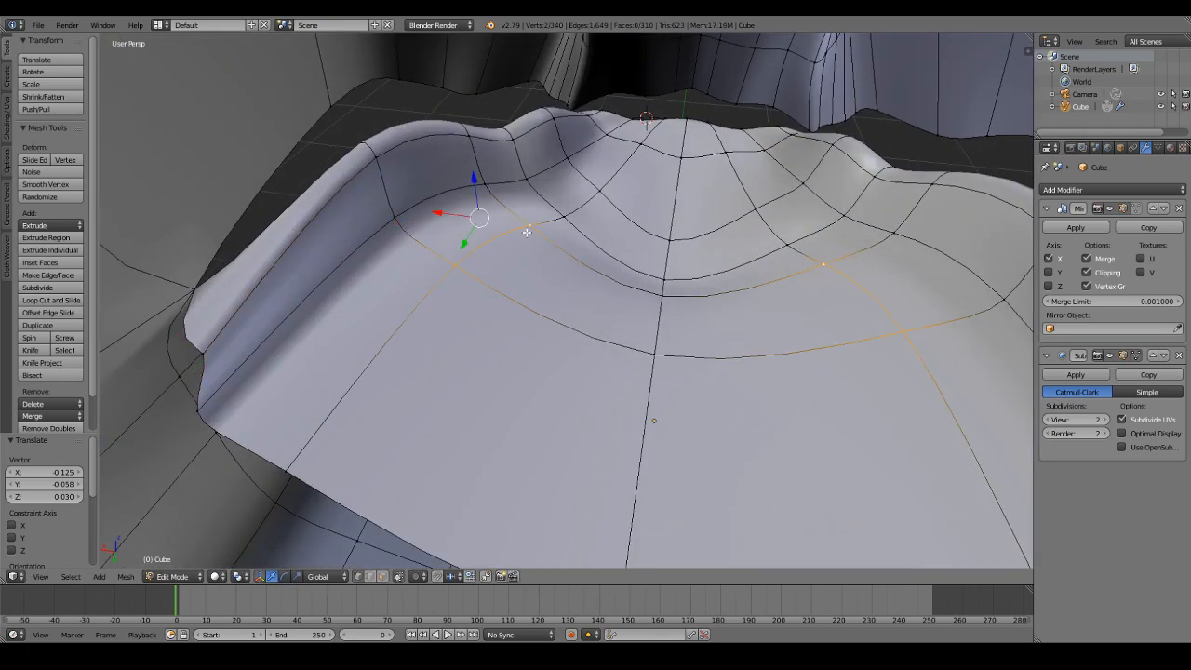
{"action": "key", "text": "g"}
{"action": "left_click", "coordinate": [559, 218]}
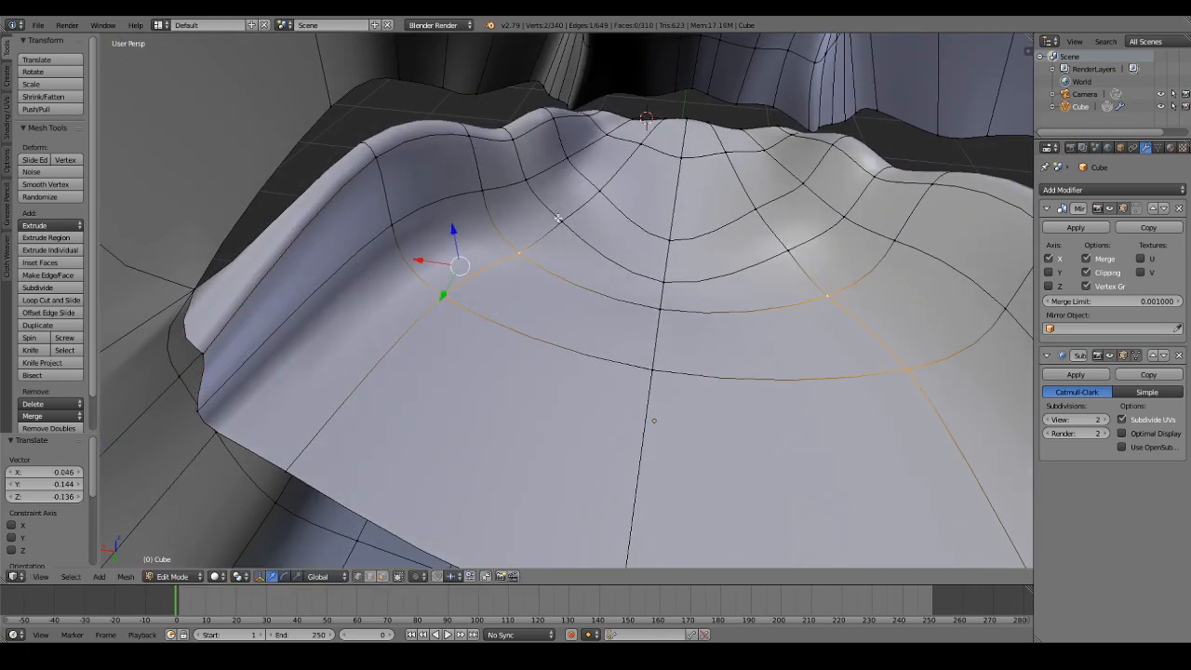
Step: Reposition one vertex near the front of the mouth floor and lower another on its side by about 0.101
{"action": "right_click", "coordinate": [642, 146]}
{"action": "key", "text": "g"}
{"action": "left_click", "coordinate": [639, 156]}
{"action": "right_click", "coordinate": [453, 315]}
{"action": "key", "text": "g"}
{"action": "left_click", "coordinate": [449, 344]}
Step: Lower two vertices along the centre line of the mouth floor, one at a time, to deepen it
{"action": "right_click", "coordinate": [632, 357]}
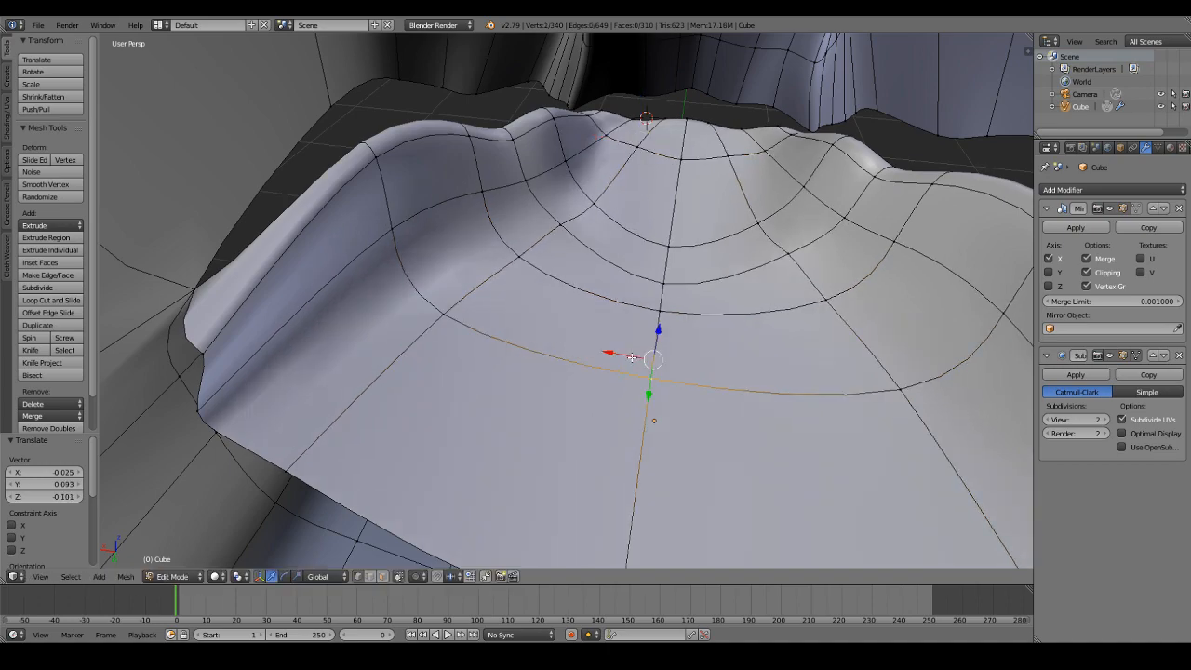
{"action": "middle_click_drag", "start_coordinate": [632, 357], "coordinate": [655, 295]}
{"action": "key", "text": "g"}
{"action": "left_click", "coordinate": [665, 321]}
{"action": "right_click", "coordinate": [663, 268]}
{"action": "key", "text": "g"}
{"action": "left_click", "coordinate": [663, 293]}
{"action": "right_click", "coordinate": [659, 240]}
{"action": "key", "text": "g"}
{"action": "right_click", "coordinate": [563, 208]}
Step: Lower three vertices beside the centre line of the mouth floor, one at a time, to continue the hollow
{"action": "right_click", "coordinate": [527, 236]}
{"action": "key", "text": "g"}
{"action": "left_click", "coordinate": [504, 261]}
{"action": "right_click", "coordinate": [561, 211]}
{"action": "key", "text": "g"}
{"action": "left_click", "coordinate": [534, 234]}
{"action": "right_click", "coordinate": [589, 201]}
{"action": "key", "text": "g"}
{"action": "left_click", "coordinate": [570, 224]}
{"action": "key", "text": "g"}
{"action": "left_click", "coordinate": [583, 219]}
Step: Lower a side vertex and a back-edge vertex of the mouth floor, and inspect the head in Object Mode
{"action": "right_click", "coordinate": [459, 278]}
{"action": "key", "text": "g"}
{"action": "left_click", "coordinate": [439, 311]}
{"action": "right_click", "coordinate": [320, 339]}
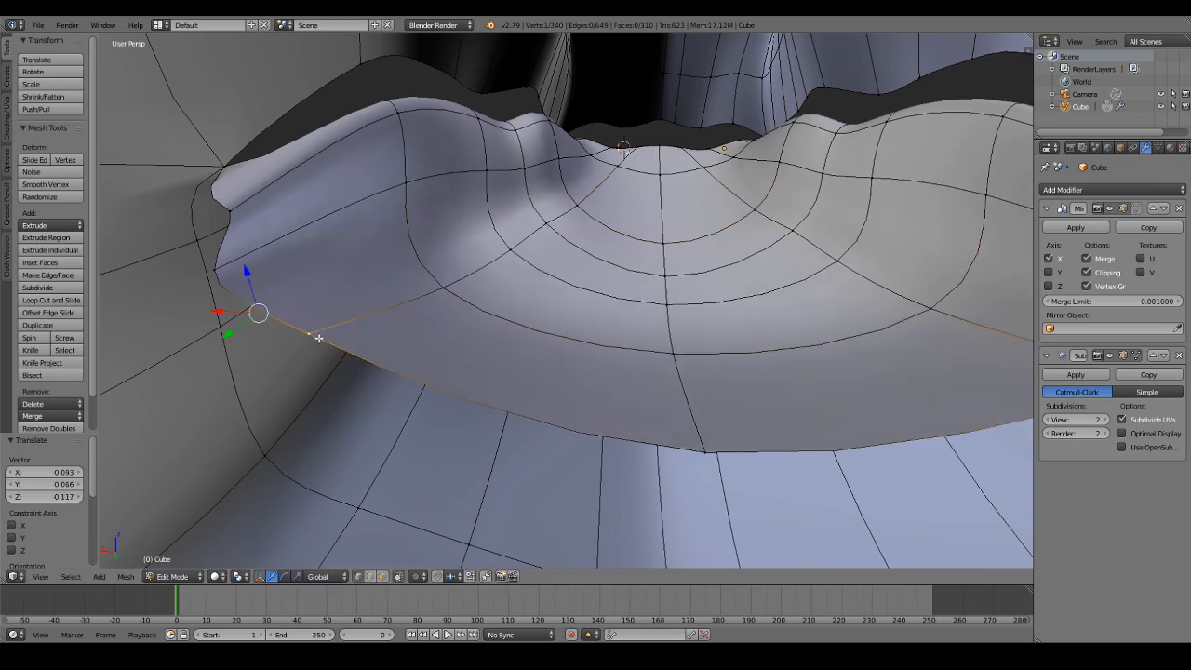
{"action": "key", "text": "g"}
{"action": "left_click", "coordinate": [281, 380]}
{"action": "middle_click_drag", "start_coordinate": [443, 326], "coordinate": [470, 319]}
{"action": "key", "text": "Tab"}
{"action": "middle_click_drag", "start_coordinate": [585, 292], "coordinate": [460, 518]}
Step: Turn on proportional editing in Edit Mode and raise the vertex on the front lip edge about 0.090 along Z
{"action": "key", "text": "Tab"}
{"action": "left_click", "coordinate": [422, 577]}
{"action": "left_click", "coordinate": [436, 548]}
{"action": "key", "text": "g"}
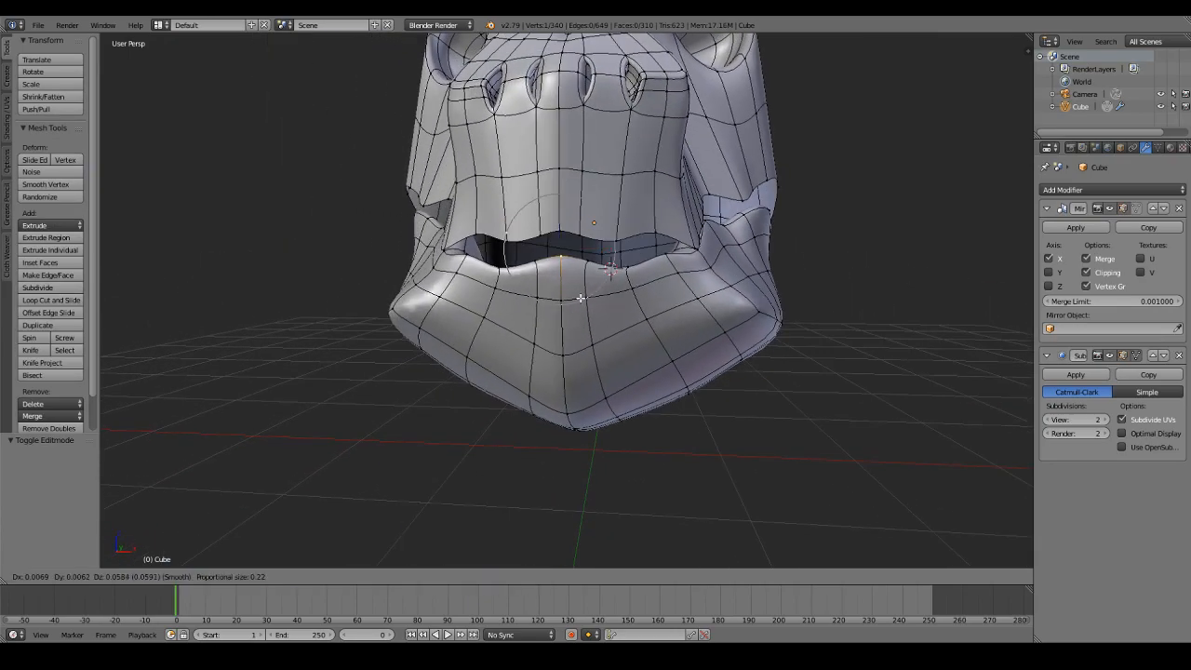
{"action": "left_click", "coordinate": [579, 290]}
Step: Move the lower corner vertex of the snout about -0.045 on X, -0.018 on Y and 0.040 on Z
{"action": "middle_click_drag", "start_coordinate": [580, 290], "coordinate": [353, 296]}
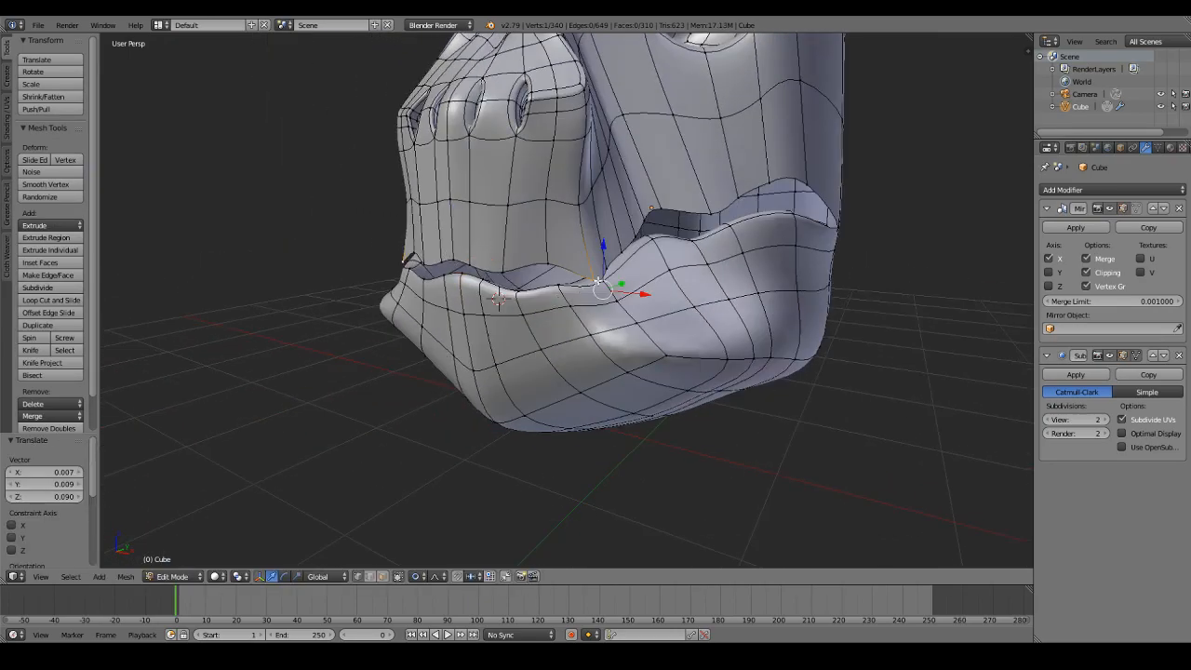
{"action": "key", "text": "g"}
{"action": "left_click", "coordinate": [584, 266]}
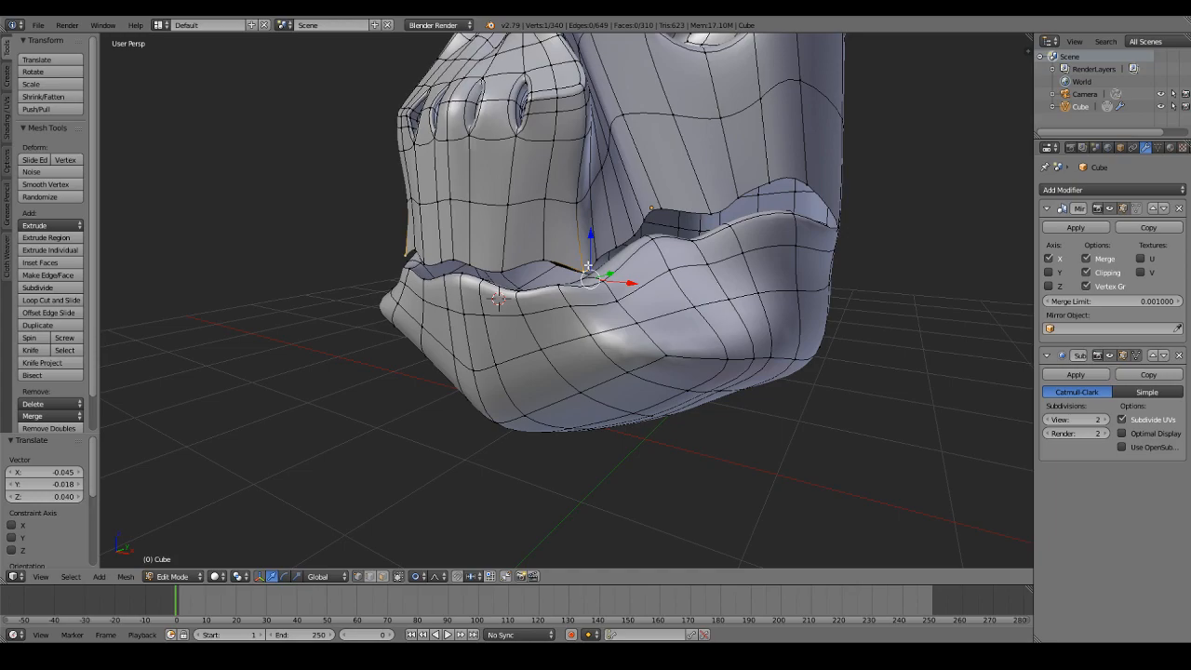
Step: Select the ten vertices along the side edge of the upper lip and turn off proportional editing
{"action": "mouse_move", "coordinate": [588, 266]}
{"action": "middle_mouse_down"}
{"action": "mouse_move", "coordinate": [419, 270]}
{"action": "mouse_move", "coordinate": [606, 276]}
{"action": "mouse_move", "coordinate": [389, 268]}
{"action": "mouse_move", "coordinate": [329, 319]}
{"action": "mouse_move", "coordinate": [468, 247]}
{"action": "middle_mouse_up"}
{"action": "scroll", "coordinate": [419, 269], "scroll_direction": "down", "scroll_amount": 4}
{"action": "right_click", "coordinate": [601, 201]}
{"action": "right_click", "coordinate": [623, 211], "text": "alt"}
{"action": "key", "text": "z"}
{"action": "key", "text": "z"}
{"action": "scroll", "coordinate": [390, 269], "scroll_direction": "up", "scroll_amount": 5}
{"action": "right_click", "coordinate": [523, 443], "text": "shift"}
{"action": "mouse_move", "coordinate": [514, 441]}
{"action": "middle_mouse_down"}
{"action": "mouse_move", "coordinate": [190, 247]}
{"action": "mouse_move", "coordinate": [182, 142]}
{"action": "middle_mouse_up"}
{"action": "right_click", "coordinate": [187, 139]}
{"action": "scroll", "coordinate": [308, 149], "scroll_direction": "up", "scroll_amount": 1}
{"action": "scroll", "coordinate": [309, 150], "scroll_direction": "down", "scroll_amount": 1}
{"action": "mouse_move", "coordinate": [389, 147]}
{"action": "middle_mouse_down", "text": "shift"}
{"action": "mouse_move", "coordinate": [384, 298]}
{"action": "mouse_move", "coordinate": [438, 316]}
{"action": "middle_mouse_up", "text": "shift"}
{"action": "scroll", "coordinate": [441, 316], "scroll_direction": "up", "scroll_amount": 1}
{"action": "key", "text": "c"}
{"action": "middle_click_drag", "start_coordinate": [620, 229], "coordinate": [562, 235]}
{"action": "right_click", "coordinate": [562, 236]}
{"action": "left_click", "coordinate": [419, 576]}
{"action": "left_click", "coordinate": [422, 562]}
Step: Extrude the selected upper lip edge inward four times to form the side of the mouth roof
{"action": "scroll", "coordinate": [511, 386], "scroll_direction": "up", "scroll_amount": 2}
{"action": "middle_click_drag", "start_coordinate": [527, 336], "coordinate": [524, 308], "text": "shift"}
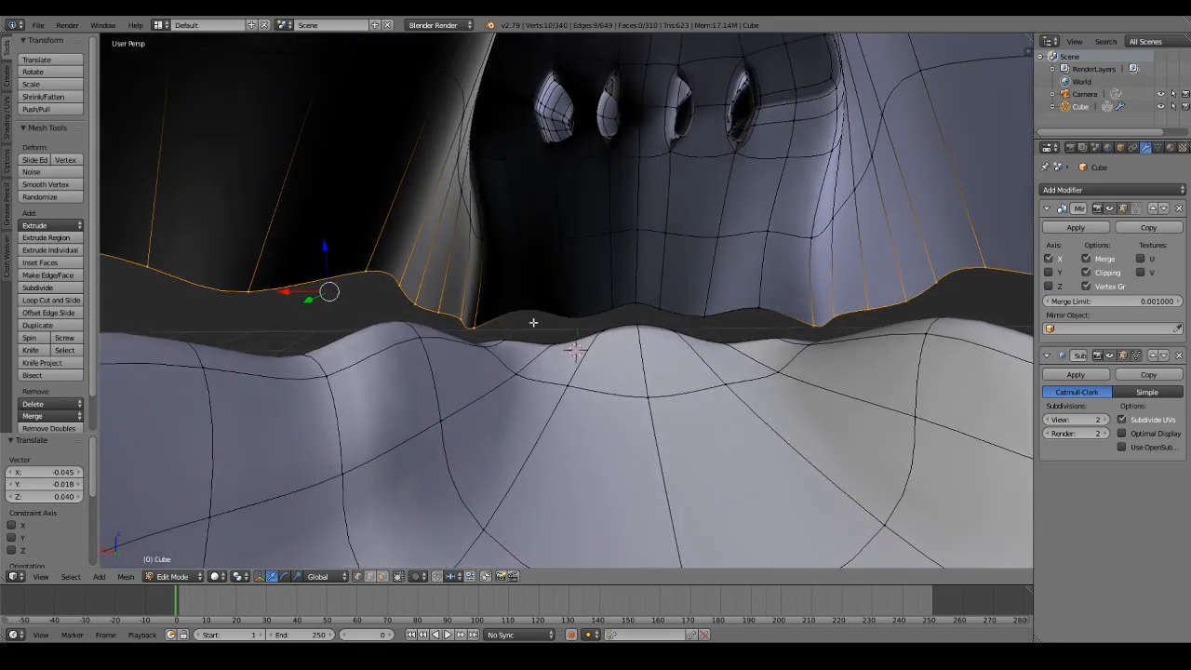
{"action": "key", "text": "e"}
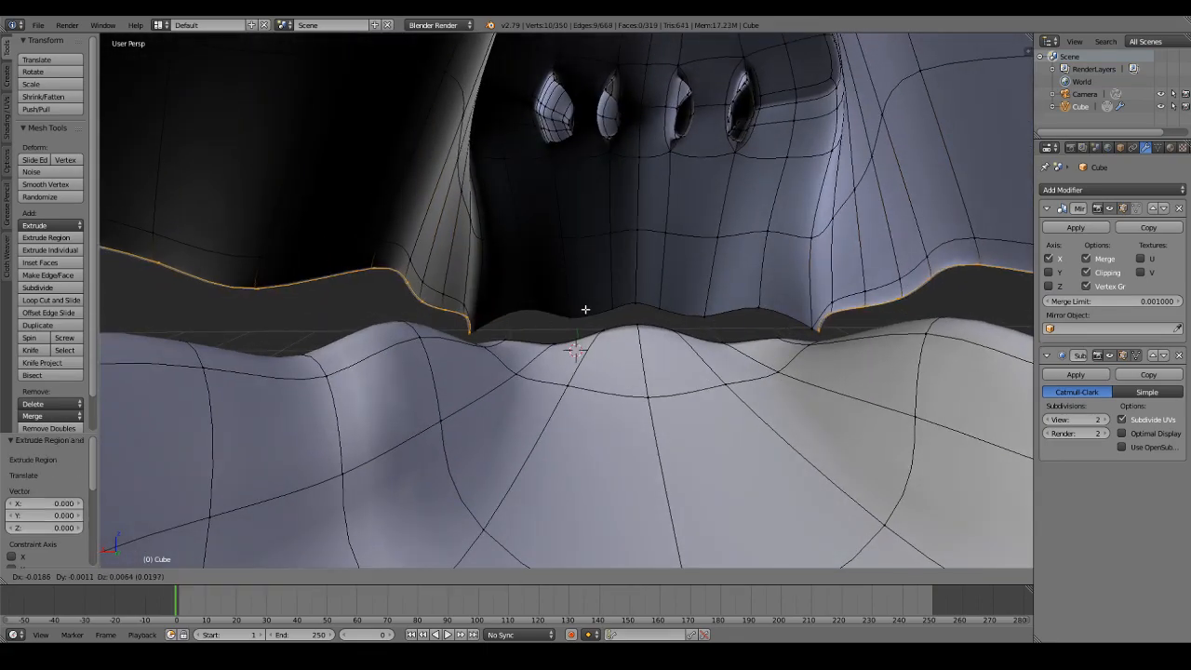
{"action": "left_click", "coordinate": [600, 306]}
{"action": "key", "text": "e"}
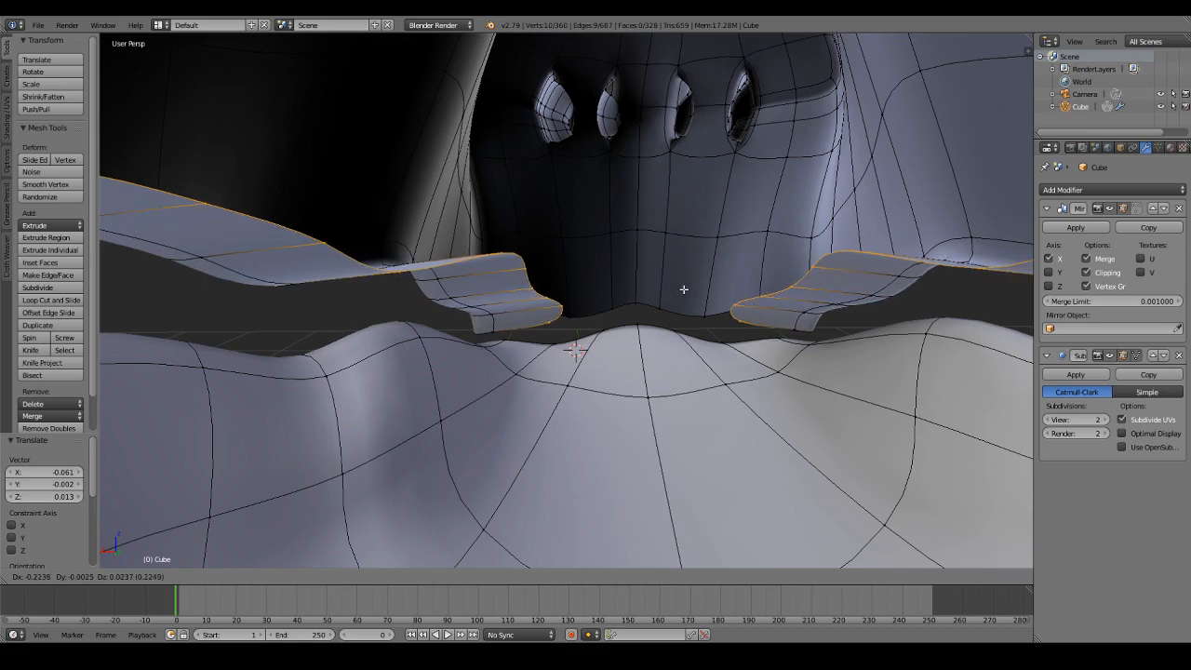
{"action": "left_click", "coordinate": [686, 288]}
{"action": "key", "text": "e"}
{"action": "left_click", "coordinate": [661, 265]}
{"action": "scroll", "coordinate": [660, 266], "scroll_direction": "down", "scroll_amount": 1}
{"action": "key", "text": "e"}
{"action": "left_click", "coordinate": [921, 212]}
{"action": "key", "text": "g"}
{"action": "left_click", "coordinate": [777, 261]}
{"action": "key", "text": "ctrl+z"}
Step: Select a lengthwise vertex loop of the extruded mouth roof, move it, smooth its vertices and adjust its position again
{"action": "middle_click_drag", "start_coordinate": [593, 235], "coordinate": [606, 186]}
{"action": "right_click", "coordinate": [458, 234], "text": "alt"}
{"action": "key", "text": "g"}
{"action": "left_click", "coordinate": [527, 200]}
{"action": "left_click", "coordinate": [52, 184]}
{"action": "key", "text": "g"}
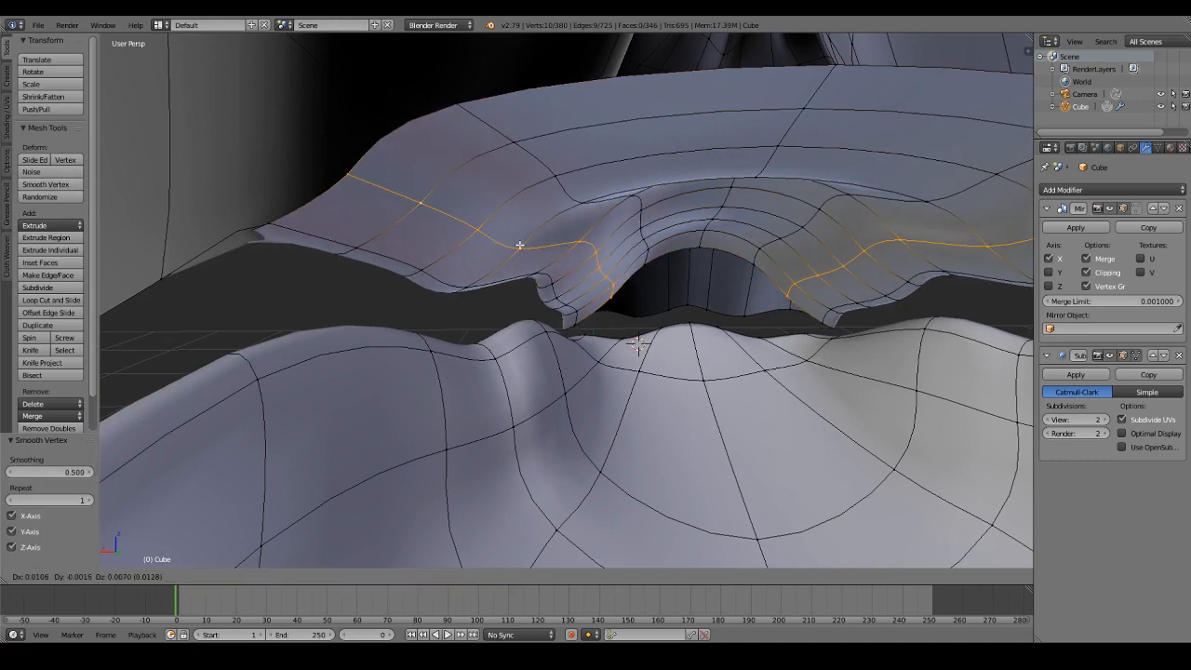
{"action": "left_click", "coordinate": [518, 246]}
Step: Move a vertex at the rear of the mouth roof about -0.033 on X, 0.011 on Y and -0.051 on Z
{"action": "right_click", "coordinate": [271, 229]}
{"action": "key", "text": "g"}
{"action": "left_click", "coordinate": [302, 261]}
Step: Turn on proportional editing again and move a vertex on the mouth roof 0.090 along Y
{"action": "middle_click_drag", "start_coordinate": [502, 270], "coordinate": [491, 236]}
{"action": "right_click", "coordinate": [547, 147]}
{"action": "middle_click_drag", "start_coordinate": [547, 147], "coordinate": [603, 322]}
{"action": "left_click", "coordinate": [421, 577]}
{"action": "left_click", "coordinate": [440, 519]}
{"action": "middle_click_drag", "start_coordinate": [456, 488], "coordinate": [592, 325]}
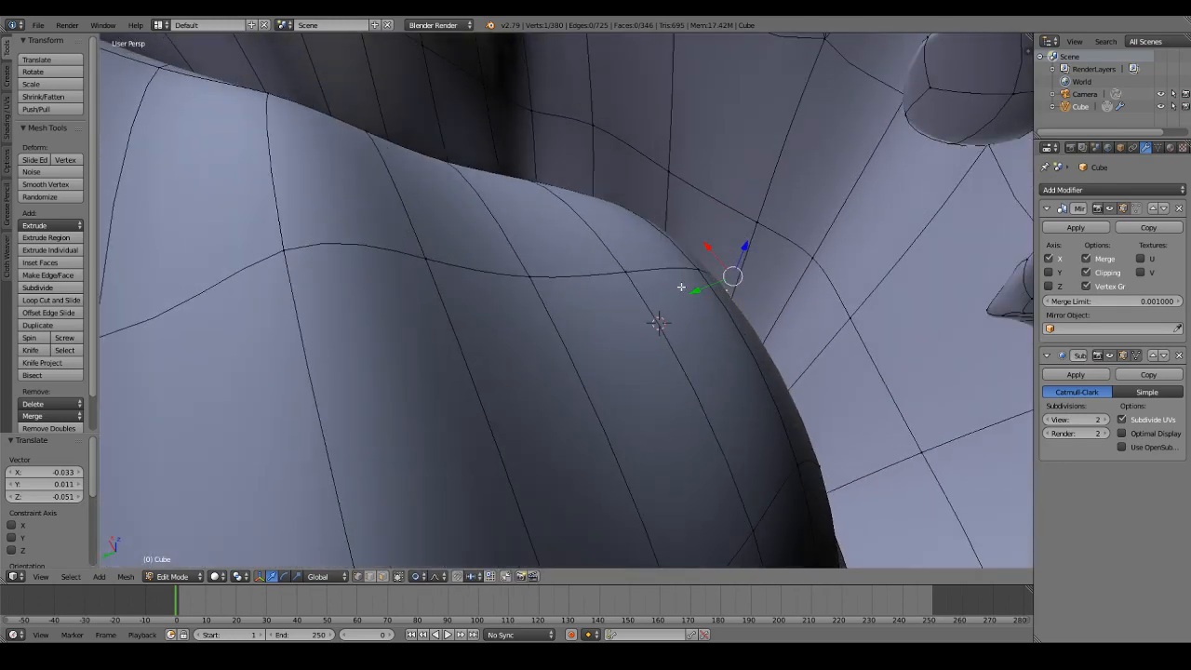
{"action": "middle_click_drag", "start_coordinate": [681, 286], "coordinate": [446, 316]}
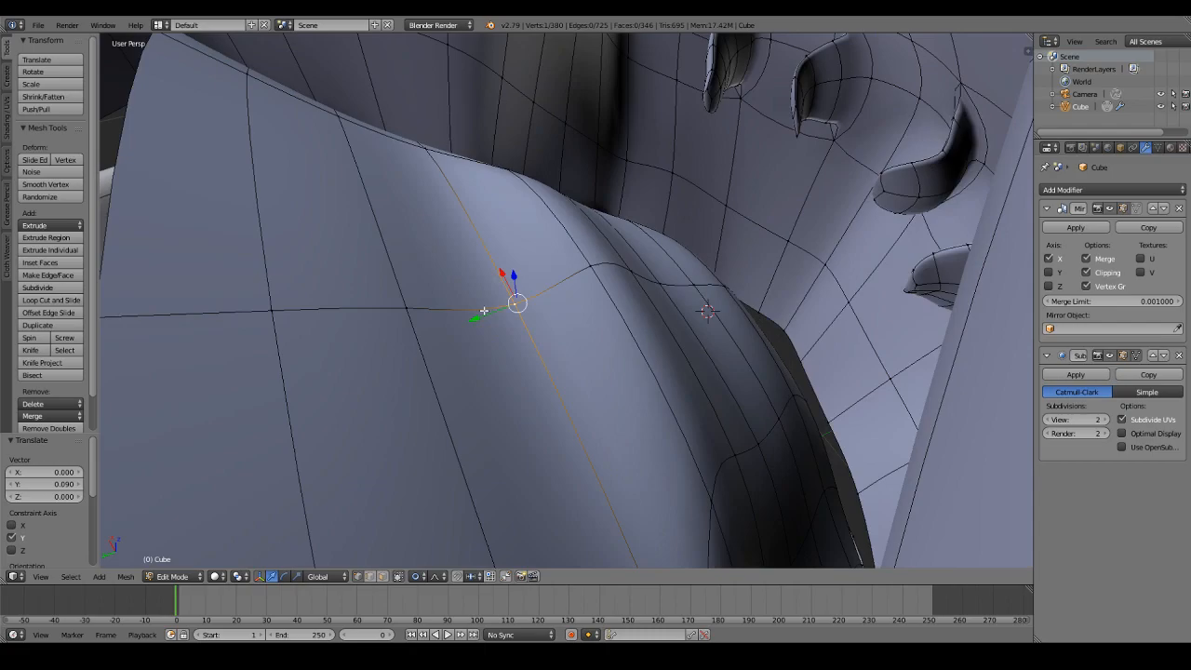
Step: Move the mouth roof vertex along Y and check the smoothed mouth opening in Object Mode
{"action": "key", "text": "g"}
{"action": "key", "text": "y"}
{"action": "left_click", "coordinate": [364, 345]}
{"action": "middle_click_drag", "start_coordinate": [661, 326], "coordinate": [655, 359]}
{"action": "scroll", "coordinate": [516, 266], "scroll_direction": "down", "scroll_amount": 6}
{"action": "key", "text": "Tab"}
{"action": "scroll", "coordinate": [755, 284], "scroll_direction": "up", "scroll_amount": 5}
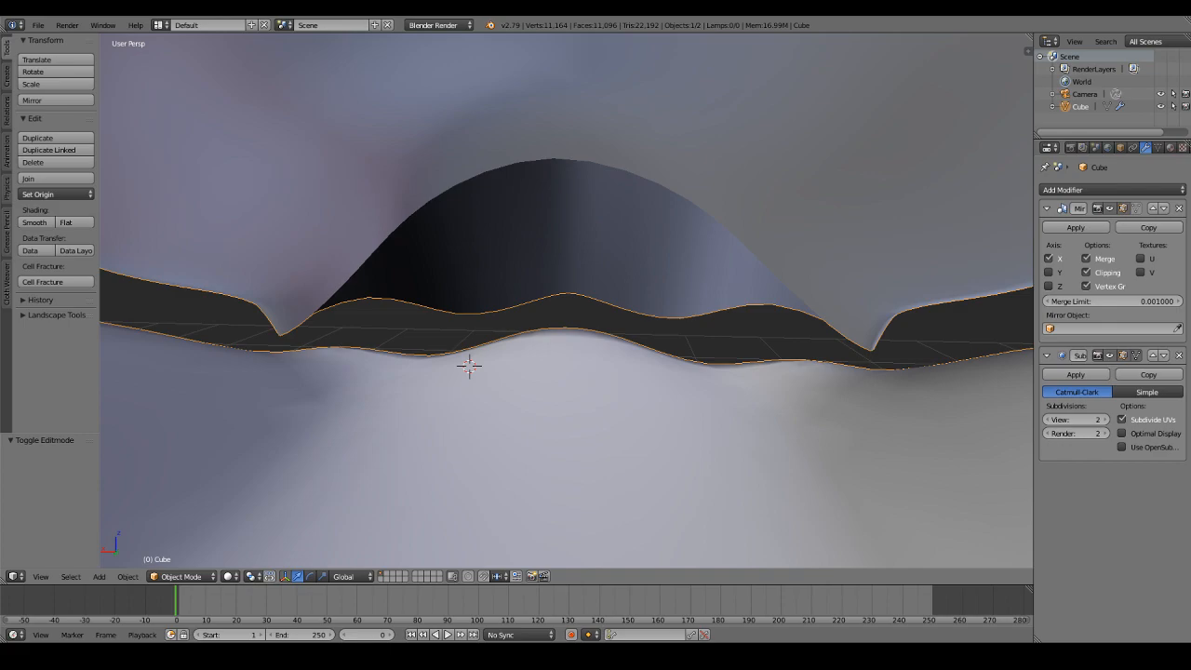
{"action": "scroll", "coordinate": [528, 350], "scroll_direction": "up", "scroll_amount": 1}
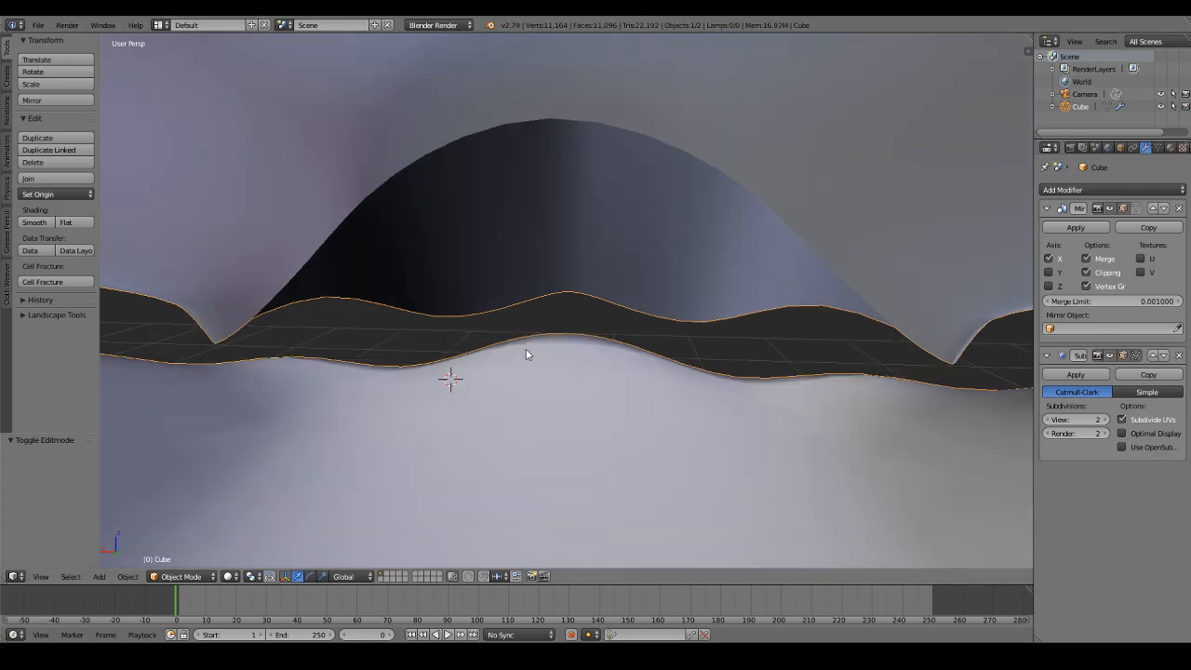
{"action": "scroll", "coordinate": [526, 350], "scroll_direction": "down", "scroll_amount": 2}
{"action": "middle_click_drag", "start_coordinate": [486, 327], "coordinate": [523, 355], "text": "shift"}
{"action": "key", "text": "Tab"}
Step: Reposition the corner vertex of the upper lip with proportional editing, finishing with 0.012 on X, 0.029 on Y and 0.001 on Z
{"action": "right_click", "coordinate": [586, 223]}
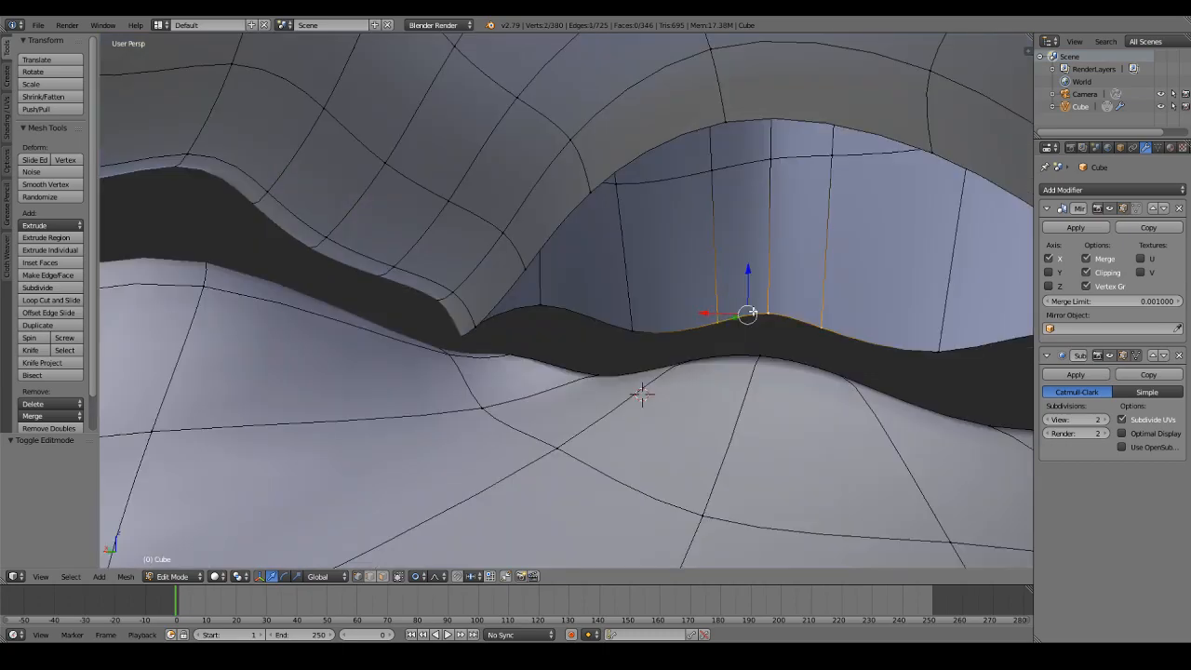
{"action": "right_click", "coordinate": [642, 316], "text": "shift"}
{"action": "right_click", "coordinate": [562, 312], "text": "shift"}
{"action": "mouse_move", "coordinate": [511, 375]}
{"action": "middle_mouse_down"}
{"action": "mouse_move", "coordinate": [472, 363]}
{"action": "mouse_move", "coordinate": [512, 363]}
{"action": "middle_mouse_up"}
{"action": "right_click", "coordinate": [568, 312]}
{"action": "key", "text": "g"}
{"action": "scroll", "coordinate": [541, 275], "scroll_direction": "up", "scroll_amount": 4}
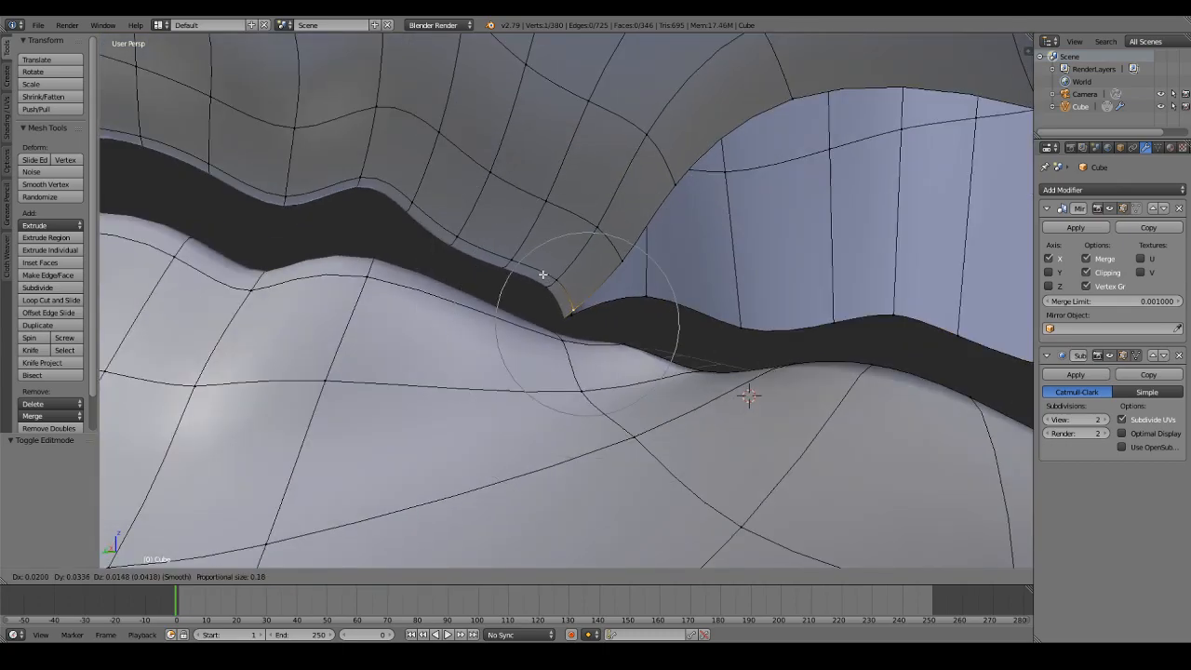
{"action": "left_click", "coordinate": [542, 276]}
{"action": "middle_click_drag", "start_coordinate": [533, 277], "coordinate": [541, 279]}
{"action": "key", "text": "g"}
{"action": "left_click", "coordinate": [521, 278]}
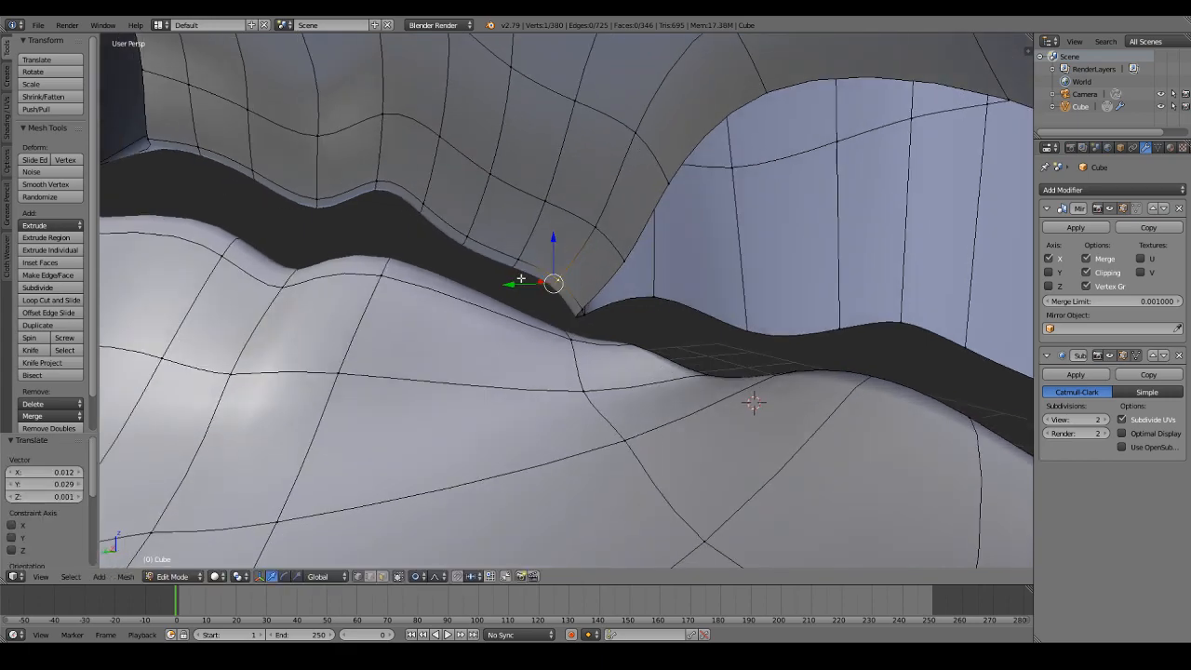
Step: Move another vertex near the upper lip about -0.011 on X, -0.014 on Y and 0.015 on Z
{"action": "scroll", "coordinate": [595, 258], "scroll_direction": "down", "scroll_amount": 3}
{"action": "right_click", "coordinate": [717, 214]}
{"action": "middle_click_drag", "start_coordinate": [717, 216], "coordinate": [659, 266]}
{"action": "key", "text": "g"}
{"action": "left_click", "coordinate": [668, 259]}
Step: Select the open lower edge of the wall behind the upper lip, turn off proportional editing, and extrude it 0.099 along Y
{"action": "right_click", "coordinate": [622, 212]}
{"action": "scroll", "coordinate": [653, 360], "scroll_direction": "up", "scroll_amount": 2}
{"action": "right_click", "coordinate": [698, 374]}
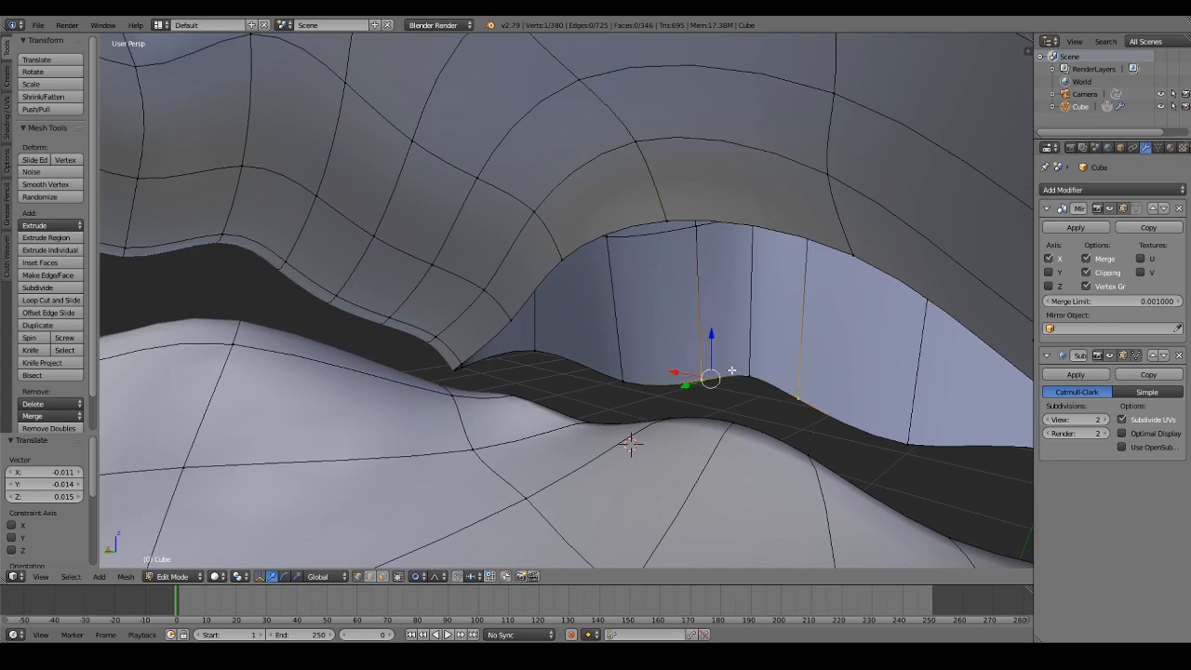
{"action": "right_click", "coordinate": [541, 364], "text": "alt"}
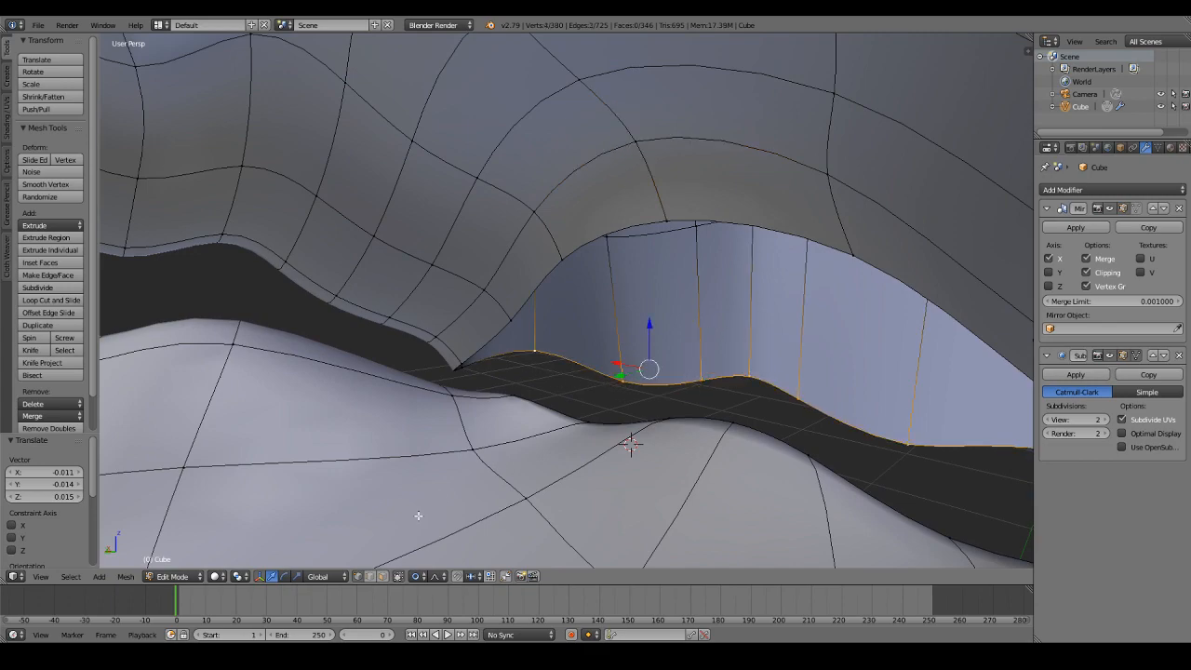
{"action": "left_click", "coordinate": [420, 576]}
{"action": "left_click", "coordinate": [430, 565]}
{"action": "middle_click_drag", "start_coordinate": [544, 414], "coordinate": [617, 356]}
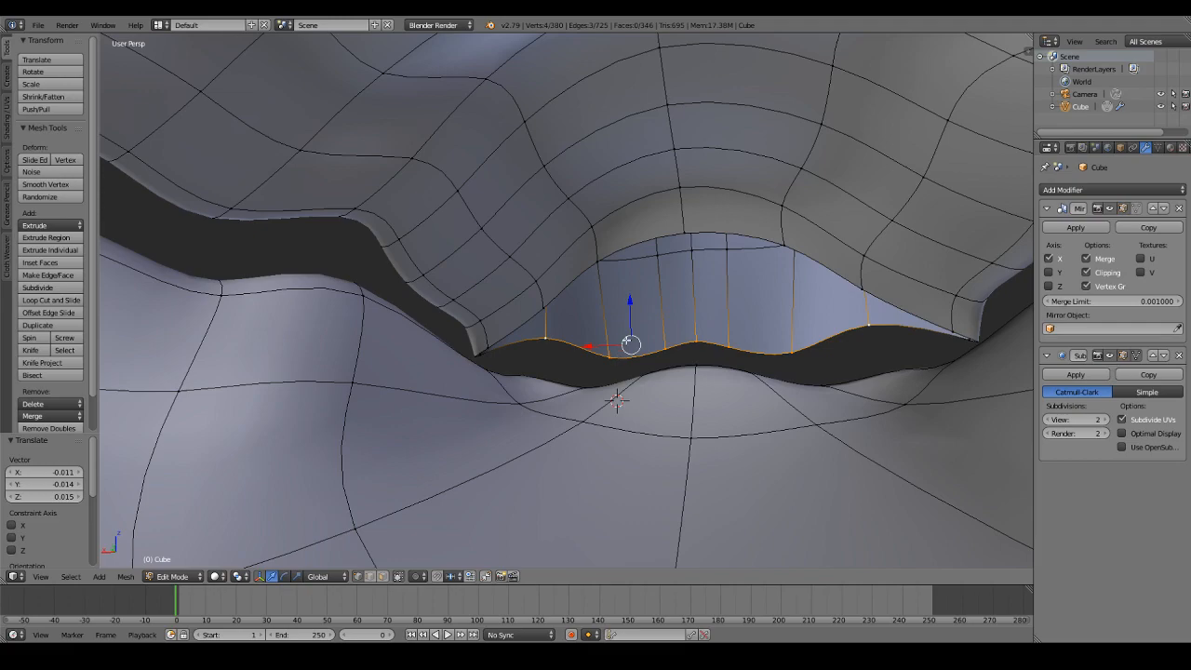
{"action": "middle_click_drag", "start_coordinate": [667, 327], "coordinate": [547, 342]}
{"action": "key", "text": "e"}
{"action": "left_click", "coordinate": [576, 354]}
{"action": "left_click_drag", "start_coordinate": [637, 366], "coordinate": [618, 375]}
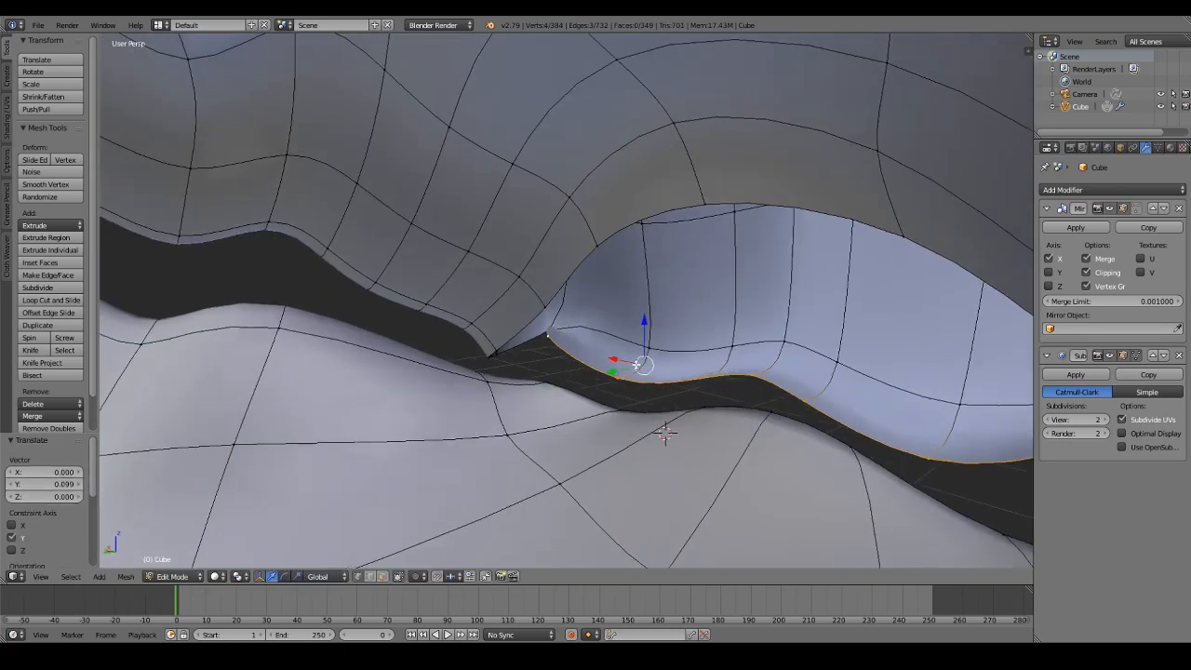
Step: Move the vertices of the newly extruded edge one by one up toward the upper lip
{"action": "middle_click_drag", "start_coordinate": [618, 372], "coordinate": [681, 345]}
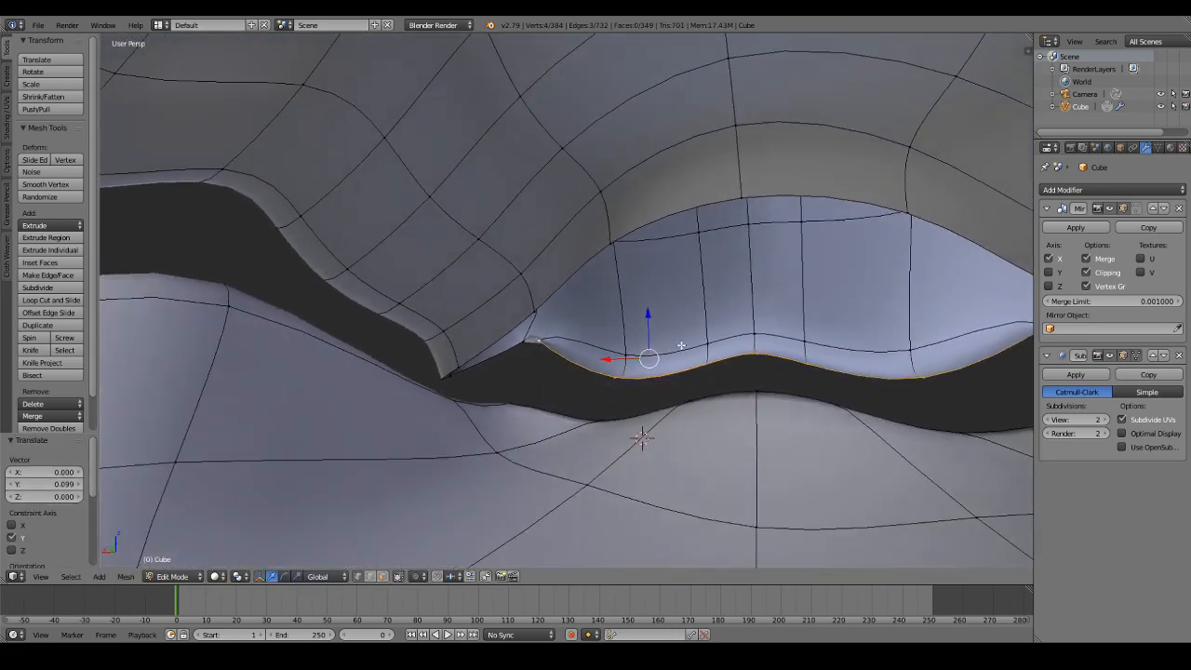
{"action": "right_click", "coordinate": [742, 353]}
{"action": "middle_click_drag", "start_coordinate": [742, 353], "coordinate": [659, 349]}
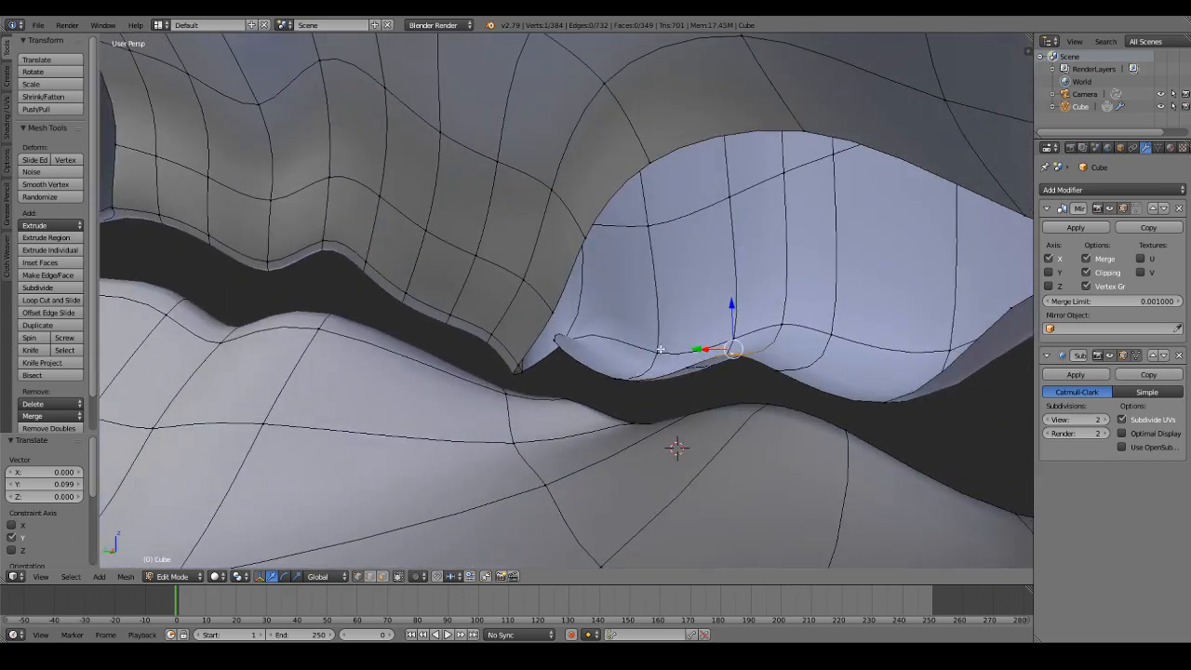
{"action": "key", "text": "g"}
{"action": "left_click", "coordinate": [633, 284]}
{"action": "right_click", "coordinate": [680, 359]}
{"action": "key", "text": "g"}
{"action": "left_click", "coordinate": [647, 287]}
{"action": "right_click", "coordinate": [613, 364]}
{"action": "key", "text": "g"}
{"action": "left_click", "coordinate": [540, 330]}
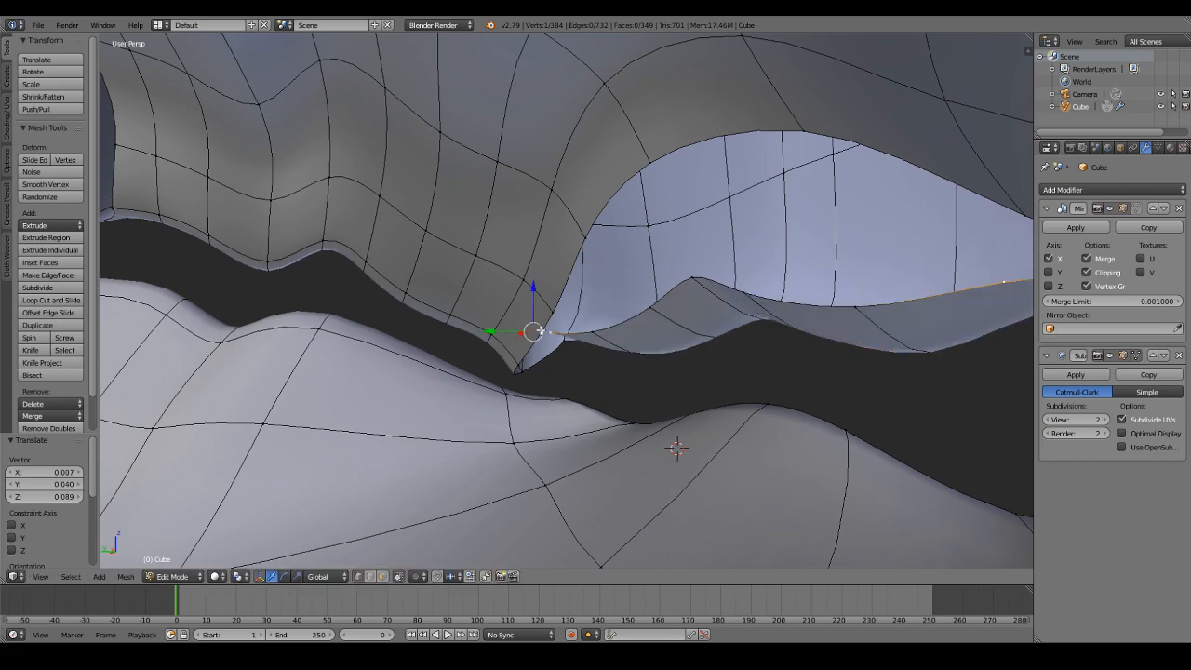
Step: Merge the extruded edge's vertices at center with the matching vertices of the upper lip edge
{"action": "middle_click_drag", "start_coordinate": [539, 330], "coordinate": [707, 242]}
{"action": "right_click", "coordinate": [731, 206], "text": "shift"}
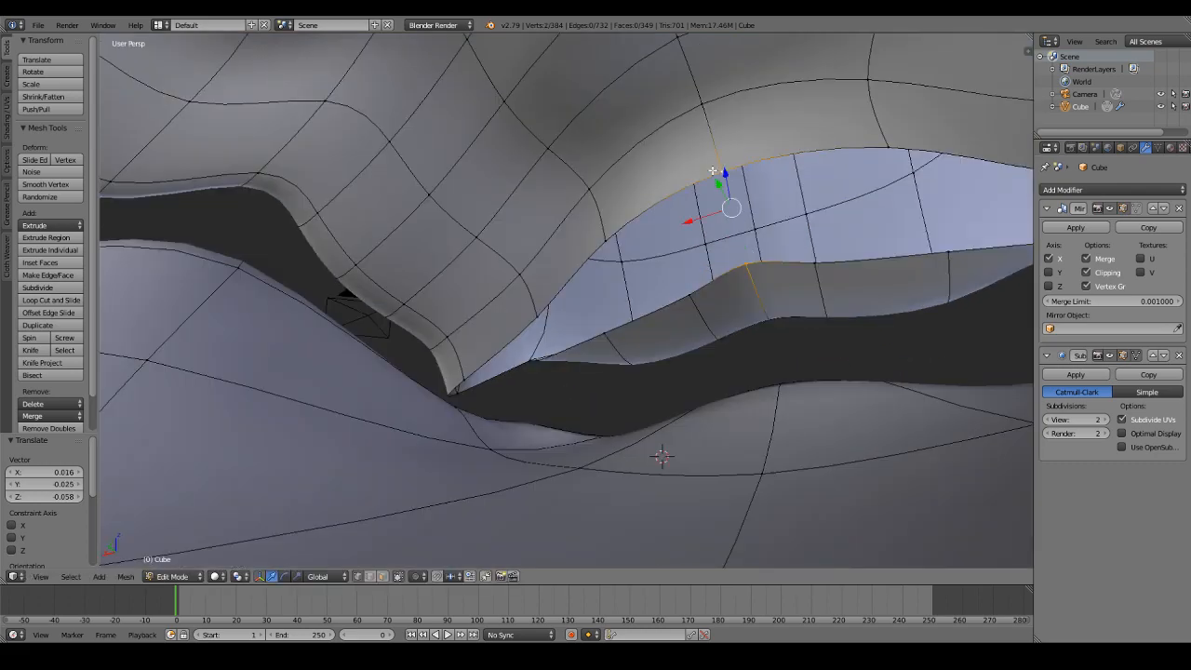
{"action": "key", "text": "alt+m"}
{"action": "left_click", "coordinate": [714, 173]}
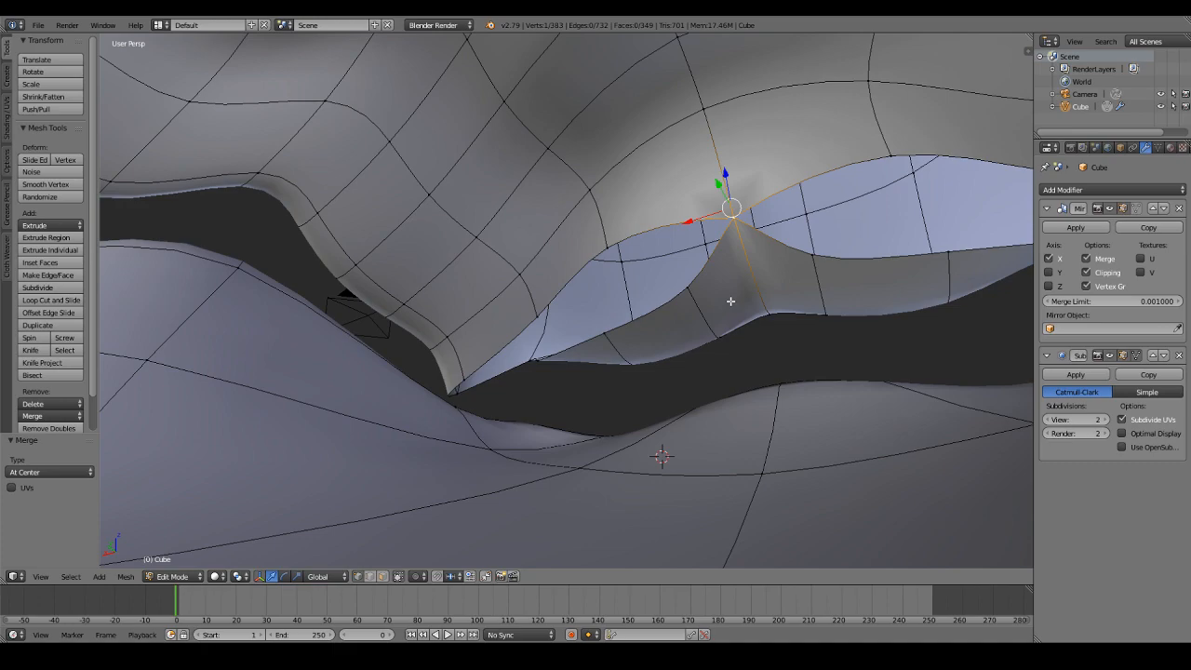
{"action": "middle_click_drag", "start_coordinate": [730, 300], "coordinate": [558, 321]}
{"action": "right_click", "coordinate": [540, 319], "text": "shift"}
{"action": "key", "text": "alt+m"}
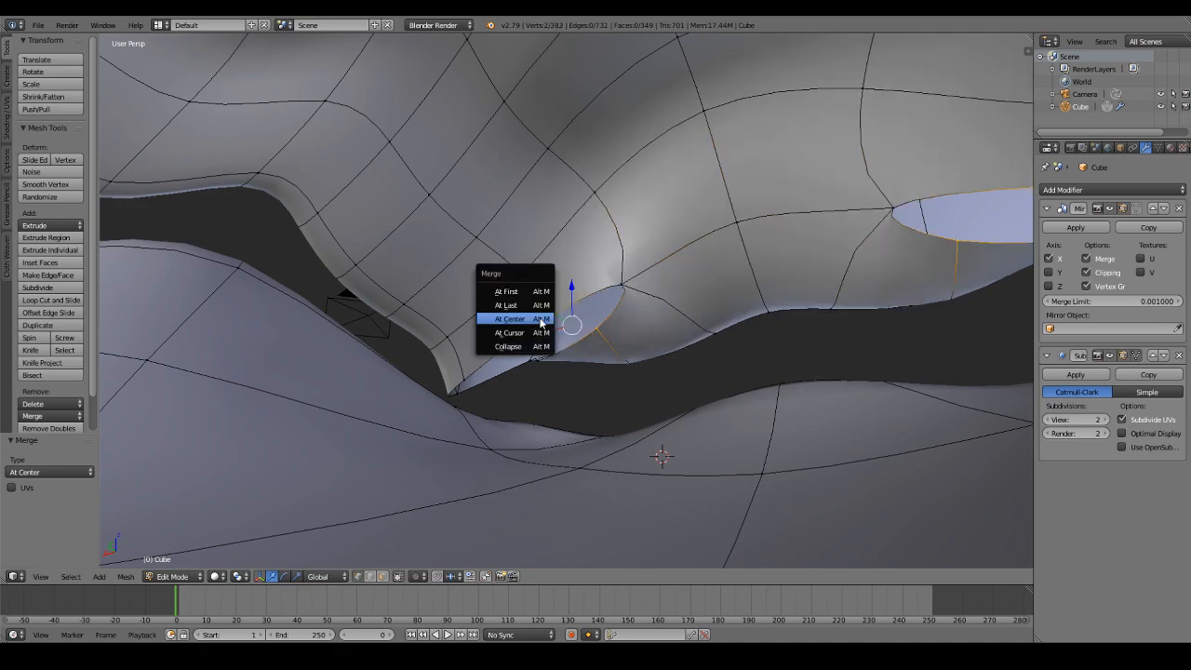
{"action": "left_click", "coordinate": [541, 321]}
Step: Reposition the merged vertex and its neighbour near the upper lip corner, and merge the remaining vertices there
{"action": "middle_click_drag", "start_coordinate": [542, 323], "coordinate": [549, 381]}
{"action": "key", "text": "g"}
{"action": "left_click", "coordinate": [571, 362]}
{"action": "right_click", "coordinate": [495, 365]}
{"action": "key", "text": "g"}
{"action": "left_click", "coordinate": [537, 324]}
{"action": "key", "text": "g"}
{"action": "left_click", "coordinate": [571, 344]}
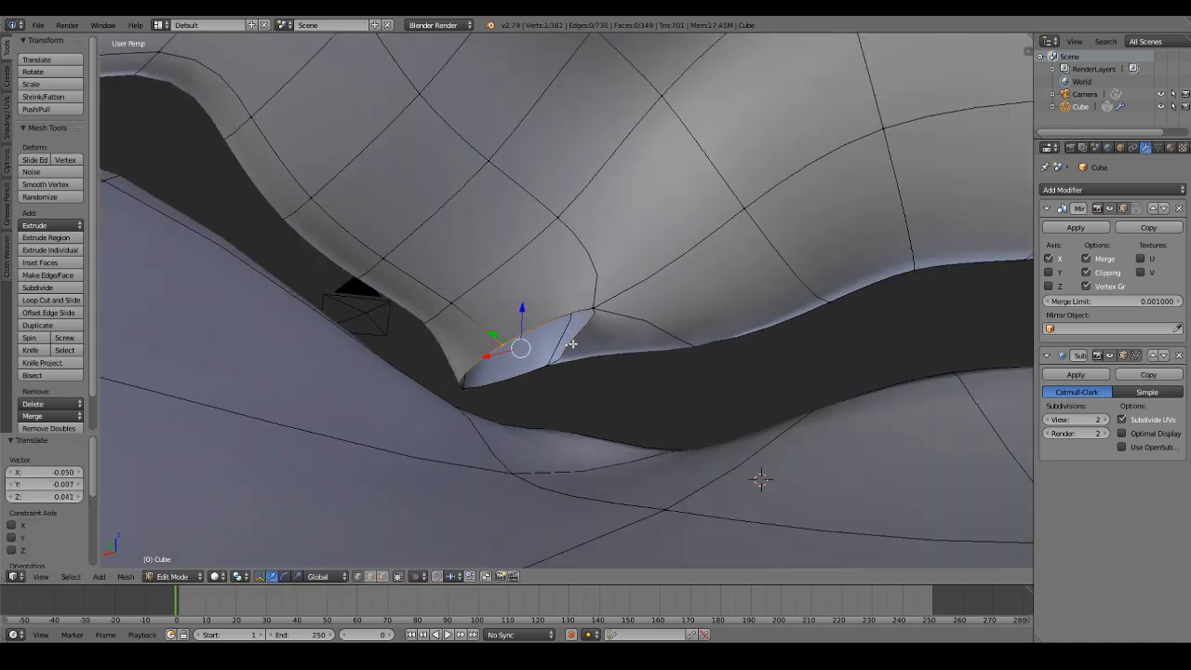
{"action": "key", "text": "alt+m"}
{"action": "left_click", "coordinate": [574, 345]}
Step: Dissolve the leftover vertex beside the lip corner, check the smoothed head in Object Mode and clear the selection
{"action": "key", "text": "x"}
{"action": "left_click", "coordinate": [565, 459]}
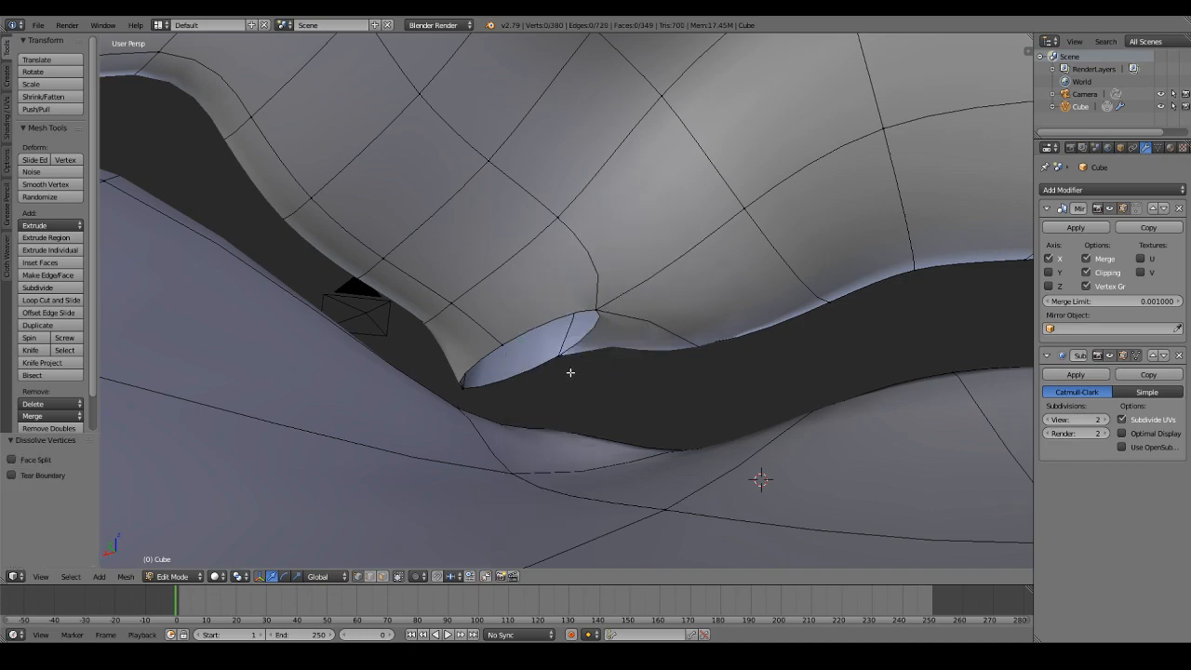
{"action": "right_click", "coordinate": [558, 358]}
{"action": "key", "text": "Tab"}
{"action": "middle_click_drag", "start_coordinate": [620, 348], "coordinate": [683, 356]}
{"action": "scroll", "coordinate": [511, 380], "scroll_direction": "down", "scroll_amount": 5}
{"action": "key", "text": "Tab"}
{"action": "key", "text": "a"}
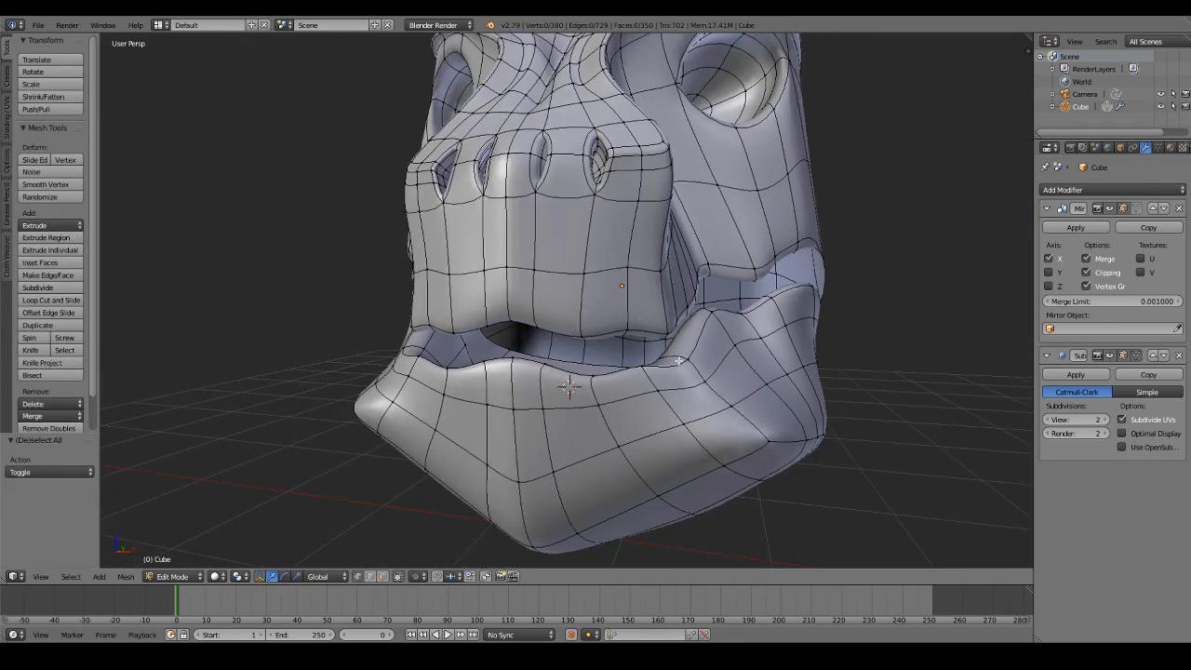
Step: Turn on smooth proportional editing and raise the middle vertex of the lower lip's upper edge
{"action": "right_click", "coordinate": [518, 368]}
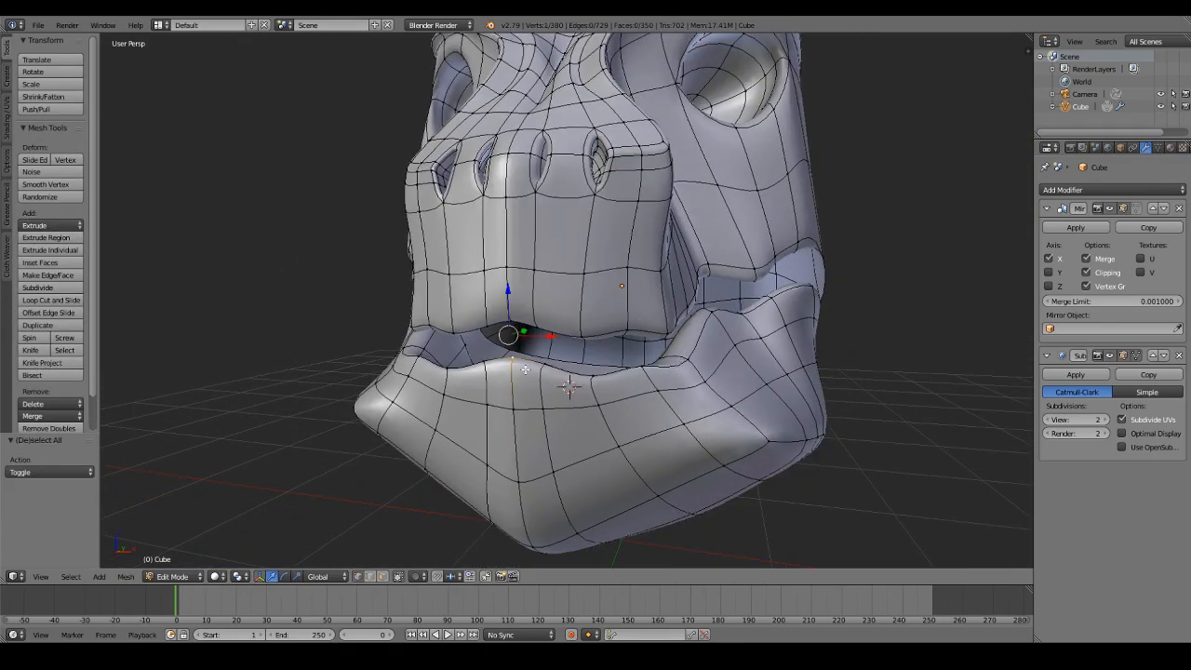
{"action": "left_click", "coordinate": [416, 576]}
{"action": "left_click", "coordinate": [428, 520]}
{"action": "key", "text": "g"}
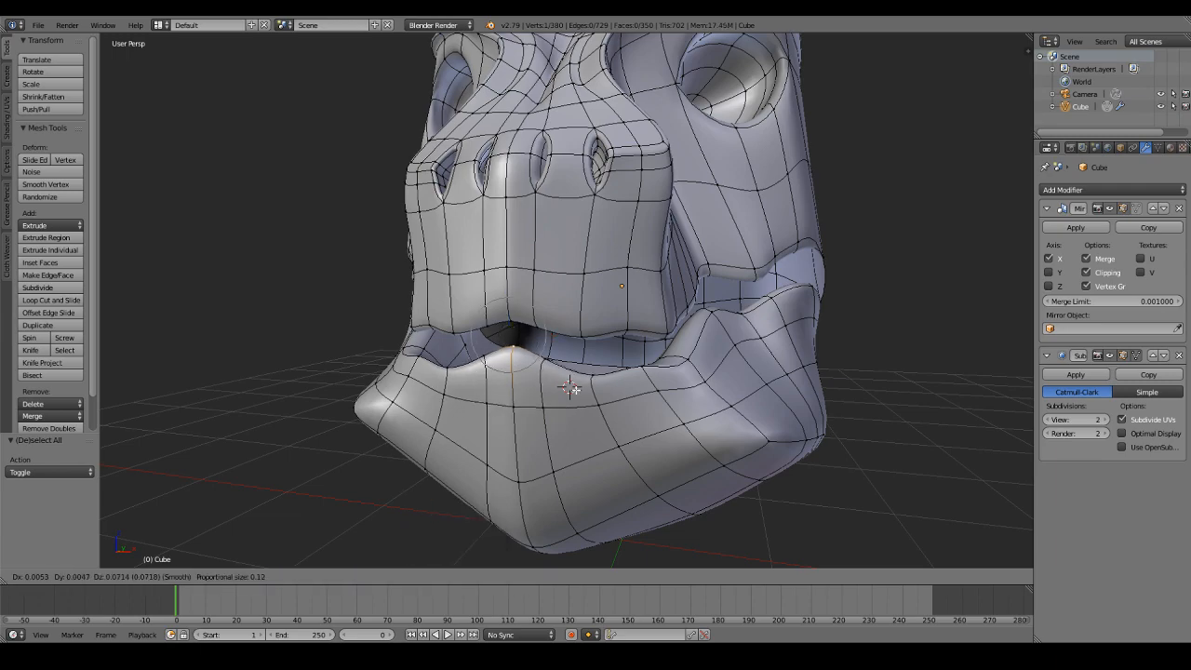
{"action": "scroll", "coordinate": [511, 335], "scroll_direction": "down", "scroll_amount": 4}
{"action": "left_click", "coordinate": [512, 335]}
Step: Adjust a vertex on the side of the lower lip edge in several moves so the lip follows the upper lip
{"action": "right_click", "coordinate": [647, 339]}
{"action": "key", "text": "g"}
{"action": "left_click", "coordinate": [677, 352]}
{"action": "key", "text": "g"}
{"action": "left_click", "coordinate": [684, 350]}
{"action": "middle_click_drag", "start_coordinate": [683, 350], "coordinate": [651, 335]}
{"action": "key", "text": "g"}
{"action": "left_click", "coordinate": [635, 324]}
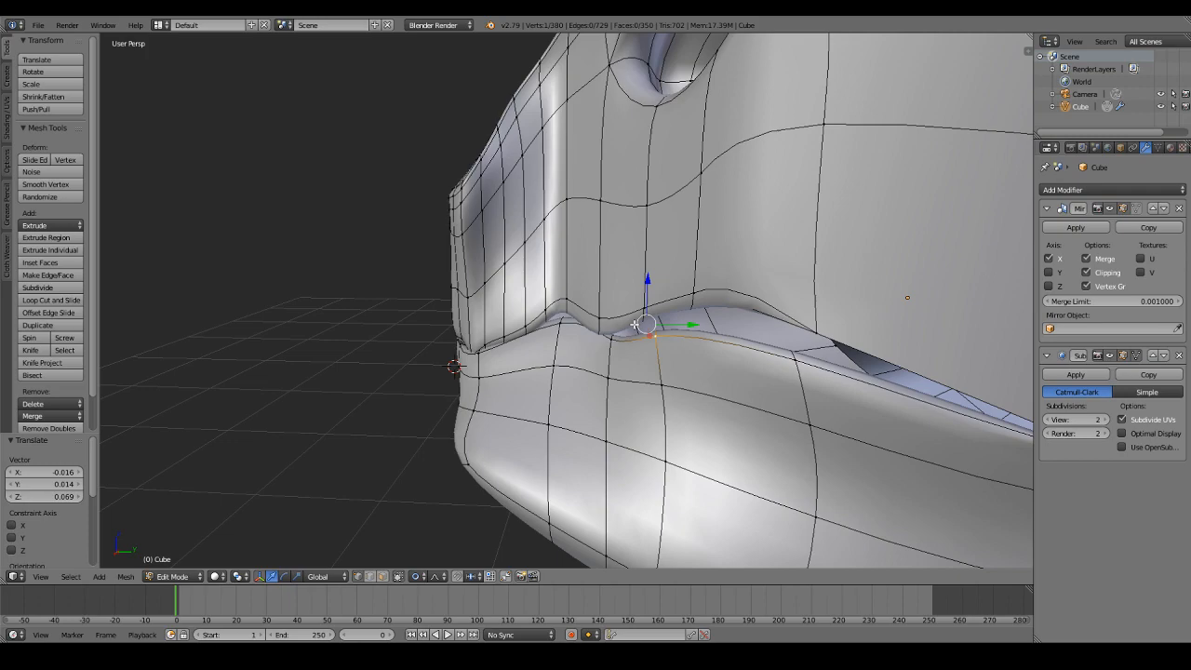
Step: Raise lower lip edge vertices farther back toward the upper lip, finishing with 0.018 on X, 0.044 on Y and 0.035 on Z
{"action": "middle_click_drag", "start_coordinate": [634, 324], "coordinate": [677, 311]}
{"action": "right_click", "coordinate": [808, 305]}
{"action": "key", "text": "g"}
{"action": "scroll", "coordinate": [809, 298], "scroll_direction": "down", "scroll_amount": 8}
{"action": "left_click", "coordinate": [811, 292]}
{"action": "key", "text": "Tab"}
{"action": "scroll", "coordinate": [731, 300], "scroll_direction": "down", "scroll_amount": 3}
{"action": "key", "text": "Tab"}
{"action": "scroll", "coordinate": [721, 296], "scroll_direction": "up", "scroll_amount": 3}
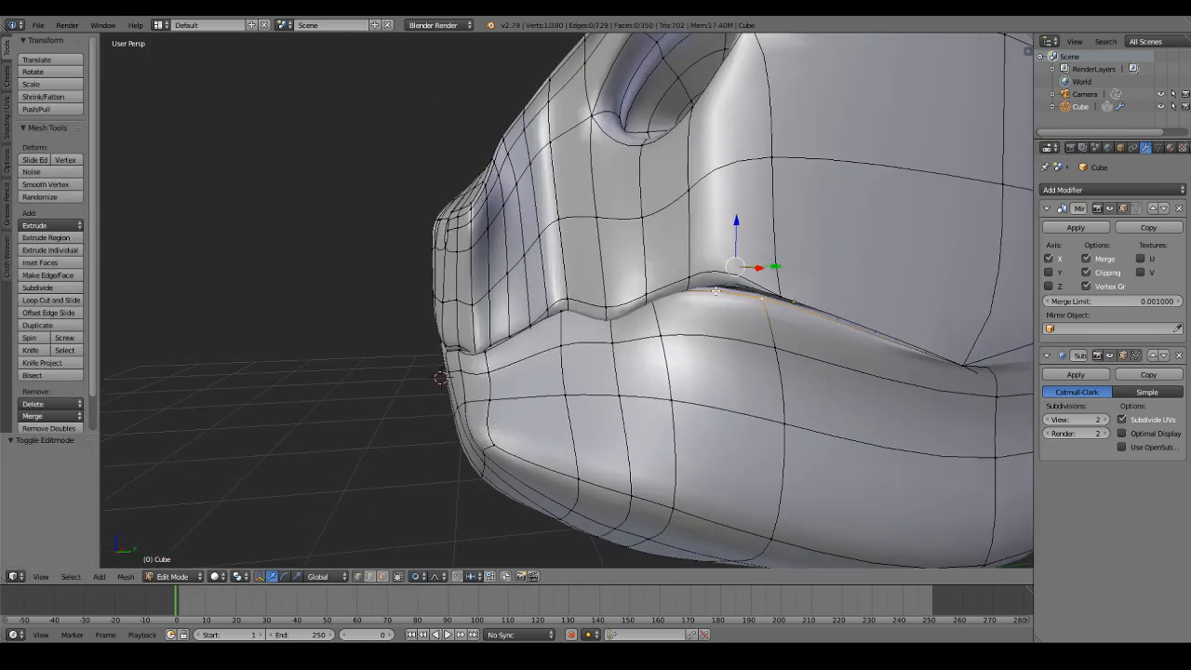
{"action": "right_click", "coordinate": [779, 295]}
{"action": "key", "text": "g"}
{"action": "left_click", "coordinate": [792, 281]}
Step: Select the open rear edge of the mouth roof, including its side vertices, and turn off proportional editing
{"action": "middle_click_drag", "start_coordinate": [792, 281], "coordinate": [475, 322]}
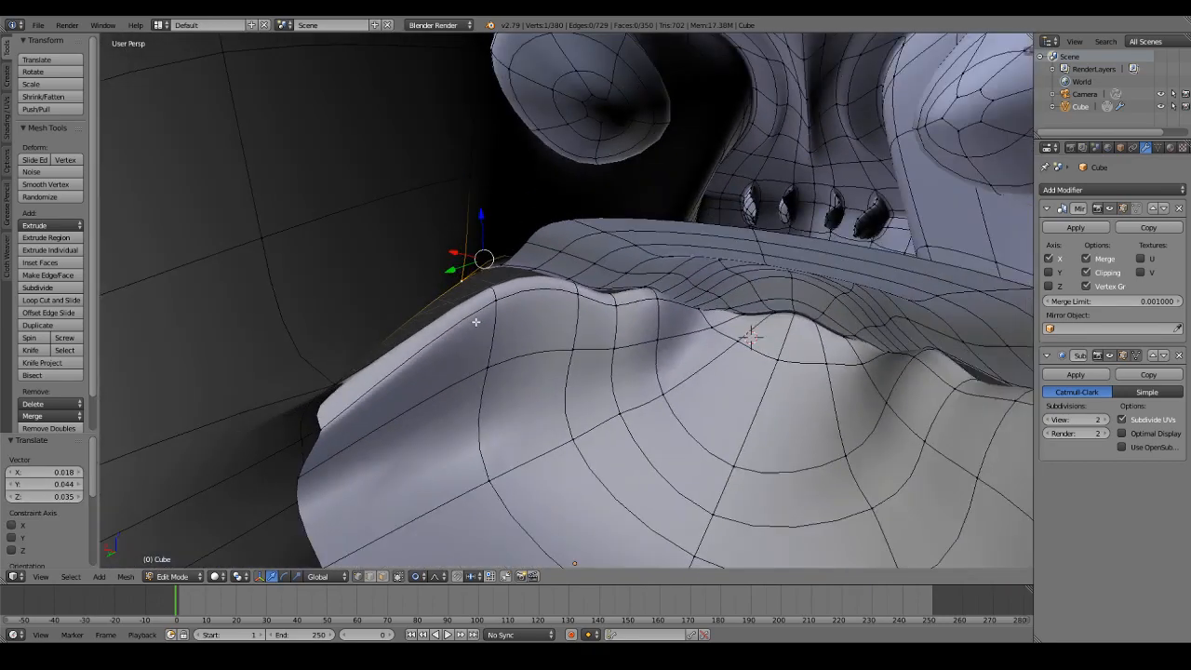
{"action": "right_click", "coordinate": [518, 253], "text": "alt"}
{"action": "key", "text": "z"}
{"action": "key", "text": "z"}
{"action": "key", "text": "z"}
{"action": "right_click", "coordinate": [458, 280], "text": "shift"}
{"action": "right_click", "coordinate": [355, 381], "text": "shift"}
{"action": "scroll", "coordinate": [301, 430], "scroll_direction": "down", "scroll_amount": 3}
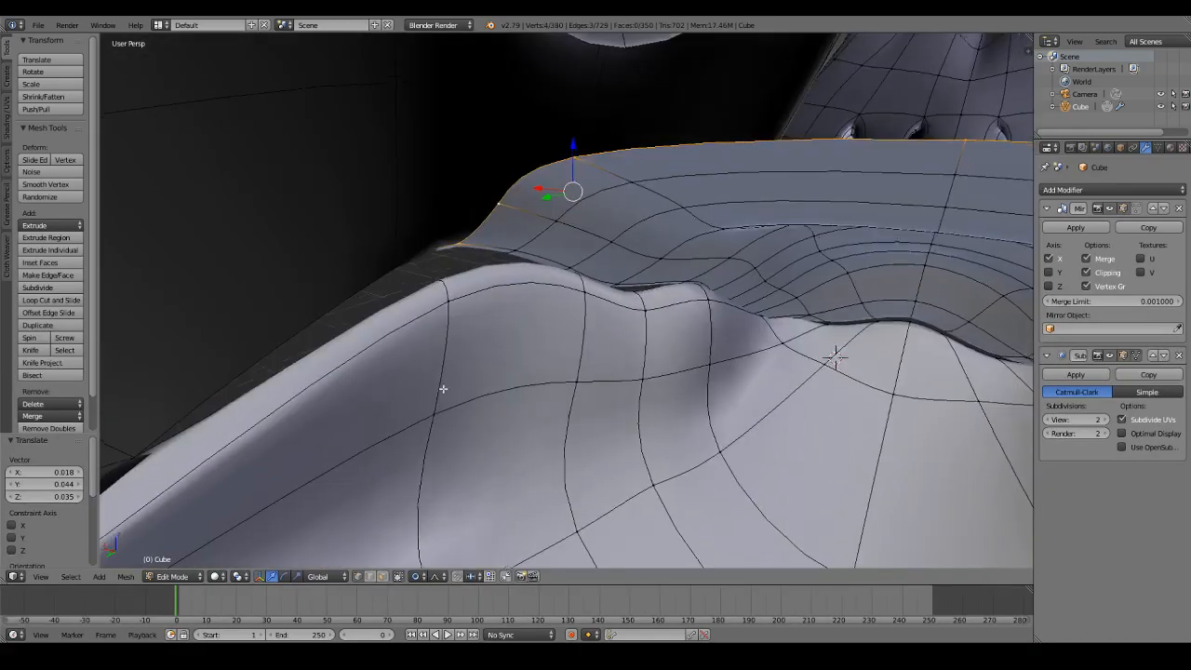
{"action": "middle_click_drag", "start_coordinate": [441, 391], "coordinate": [430, 465]}
{"action": "left_click", "coordinate": [419, 579]}
{"action": "left_click", "coordinate": [423, 562]}
Step: Extrude the selected rear edge of the mouth roof and position it downward, finishing with 0.037 on X, 0.042 on Y and -0.042 on Z
{"action": "scroll", "coordinate": [522, 352], "scroll_direction": "down", "scroll_amount": 1}
{"action": "middle_click_drag", "start_coordinate": [522, 352], "coordinate": [604, 400]}
{"action": "key", "text": "e"}
{"action": "right_click", "coordinate": [619, 295]}
{"action": "left_click_drag", "start_coordinate": [619, 295], "coordinate": [376, 395]}
{"action": "middle_click_drag", "start_coordinate": [375, 395], "coordinate": [550, 279]}
{"action": "key", "text": "g"}
{"action": "left_click", "coordinate": [550, 322]}
{"action": "middle_click_drag", "start_coordinate": [550, 322], "coordinate": [638, 334]}
{"action": "key", "text": "g"}
{"action": "left_click", "coordinate": [616, 364]}
Step: Merge the side vertices of the extruded mouth wall at center with adjacent inner cheek vertices and adjust the merged vertex
{"action": "right_click", "coordinate": [667, 198]}
{"action": "right_click", "coordinate": [633, 201]}
{"action": "key", "text": "alt+m"}
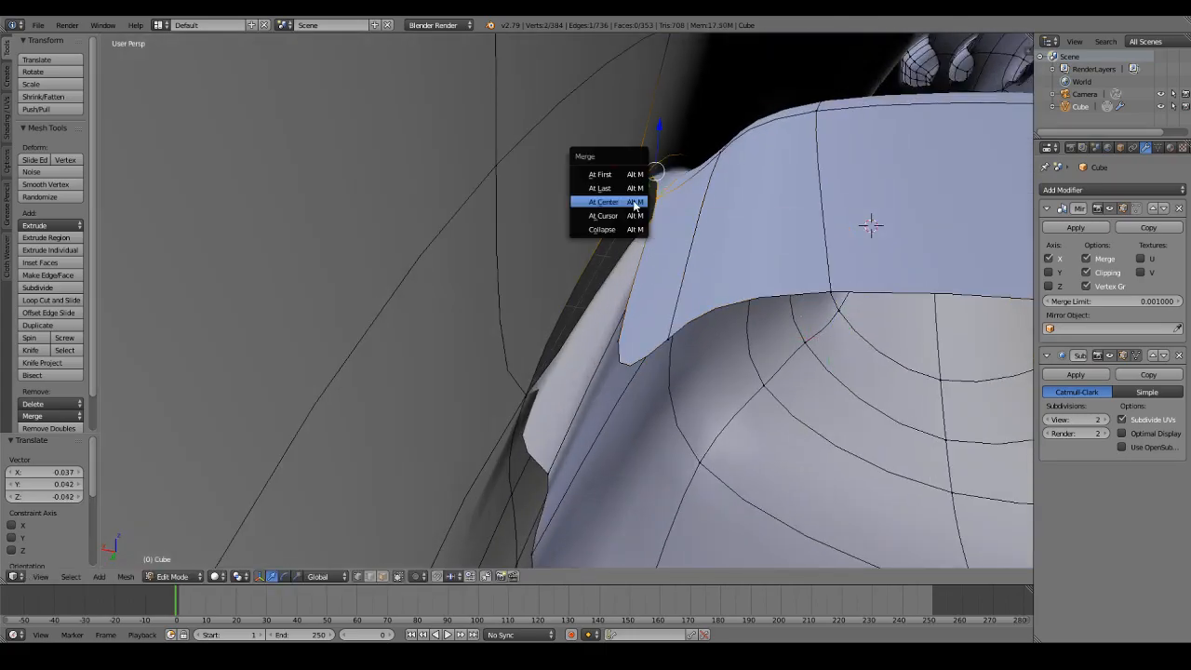
{"action": "left_click", "coordinate": [635, 205]}
{"action": "middle_click_drag", "start_coordinate": [651, 173], "coordinate": [600, 294]}
{"action": "key", "text": "alt+m"}
{"action": "left_click", "coordinate": [521, 405]}
{"action": "key", "text": "g"}
{"action": "left_click", "coordinate": [525, 337]}
Step: Add one vertical loop cut through the side of the upper snout and another through the side of the lower jaw
{"action": "key", "text": "a"}
{"action": "left_click", "coordinate": [51, 300]}
{"action": "left_click", "coordinate": [564, 245]}
{"action": "left_click", "coordinate": [564, 245]}
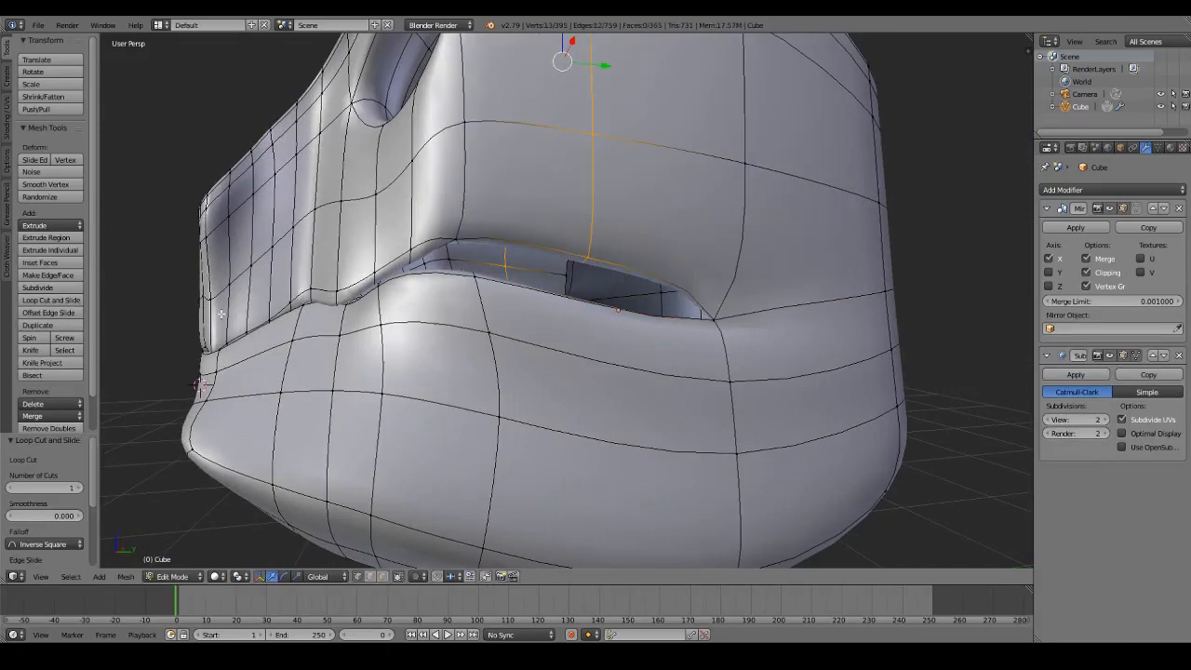
{"action": "left_click", "coordinate": [72, 300]}
{"action": "left_click", "coordinate": [520, 311]}
{"action": "left_click", "coordinate": [520, 312]}
Step: Turn on proportional editing and raise two vertices on the side of the lower lip edge to close the mouth gap
{"action": "right_click", "coordinate": [588, 302]}
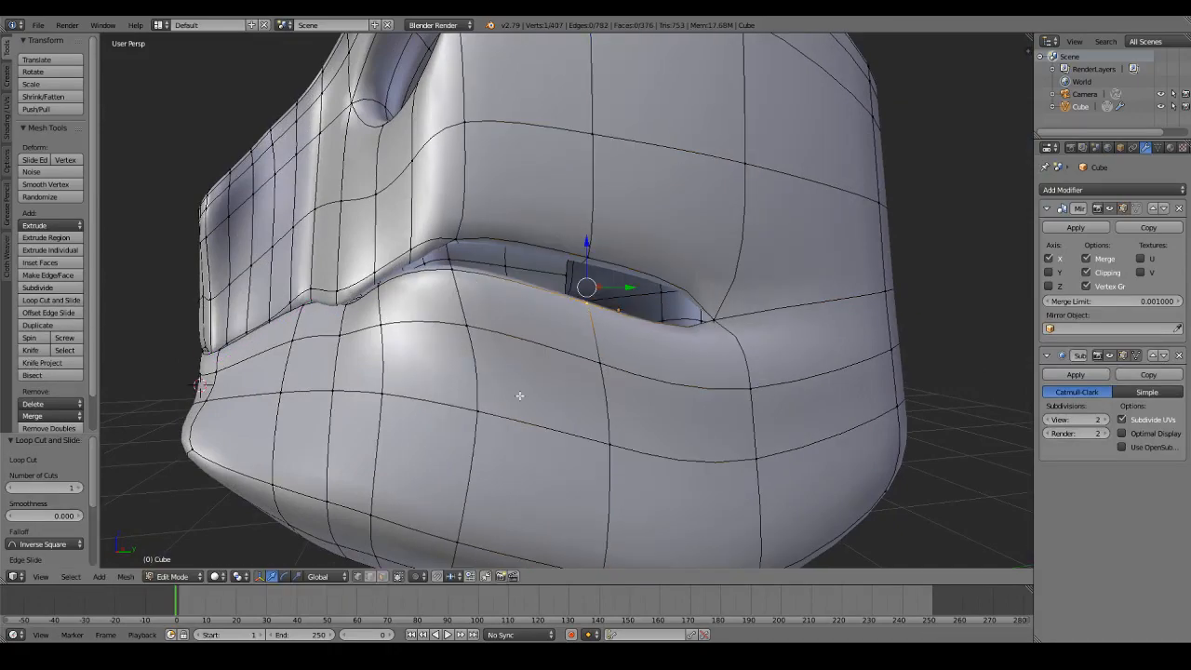
{"action": "left_click", "coordinate": [415, 576]}
{"action": "left_click", "coordinate": [438, 528]}
{"action": "key", "text": "g"}
{"action": "scroll", "coordinate": [578, 326], "scroll_direction": "up", "scroll_amount": 6}
{"action": "left_click", "coordinate": [578, 315]}
{"action": "right_click", "coordinate": [457, 259]}
{"action": "key", "text": "g"}
{"action": "left_click", "coordinate": [462, 244]}
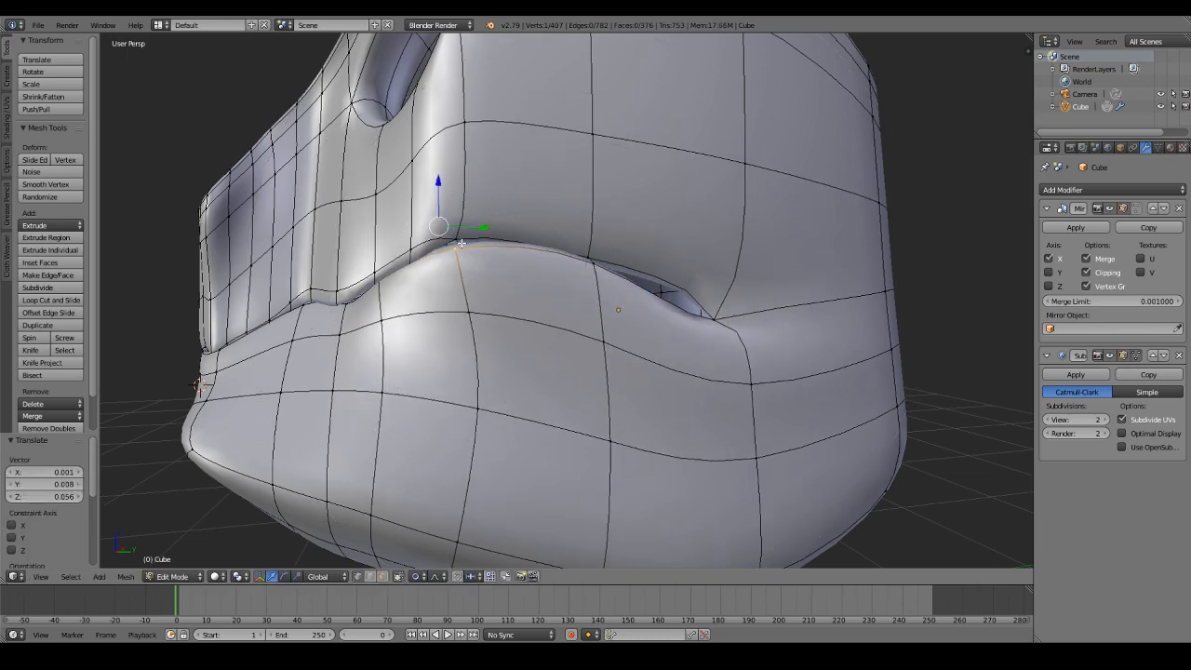
Step: Add a vertical loop cut in front of the mouth corner on the upper snout and a matching one on the lower jaw
{"action": "middle_click_drag", "start_coordinate": [462, 244], "coordinate": [680, 311]}
{"action": "key", "text": "a"}
{"action": "left_click", "coordinate": [52, 300]}
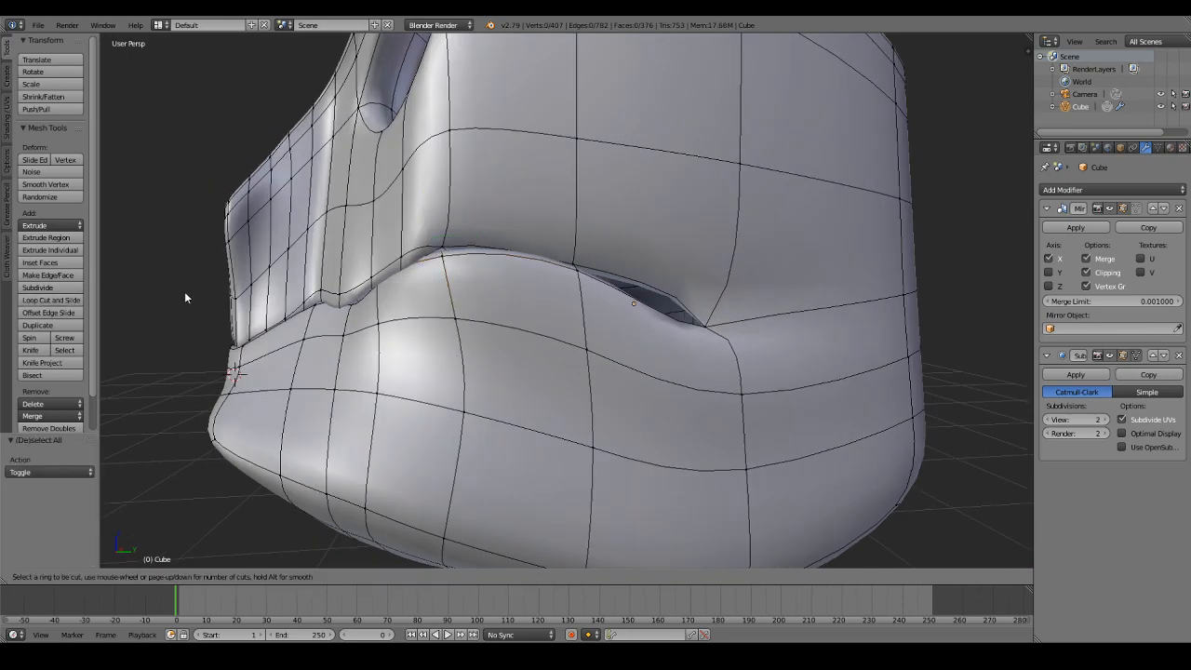
{"action": "left_click", "coordinate": [651, 267]}
{"action": "left_click", "coordinate": [664, 270]}
{"action": "left_click", "coordinate": [55, 301]}
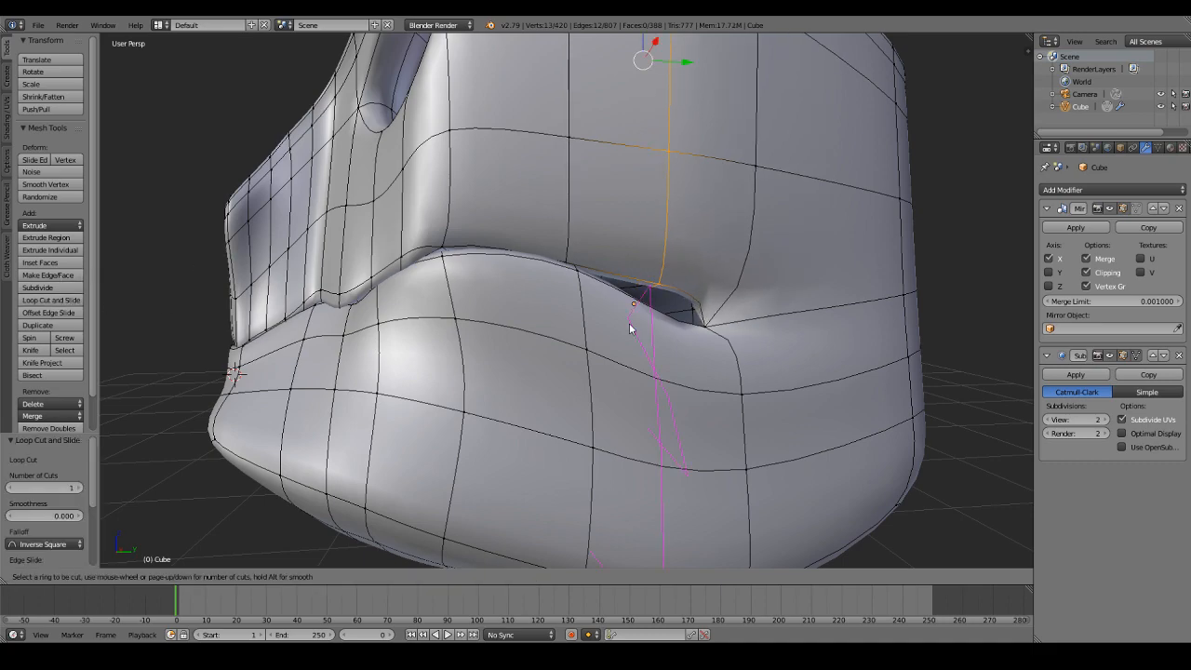
{"action": "left_click", "coordinate": [628, 328]}
{"action": "left_click", "coordinate": [632, 327]}
Step: Move the mouth corner vertex backward and slightly down with proportional editing
{"action": "right_click", "coordinate": [706, 323]}
{"action": "key", "text": "g"}
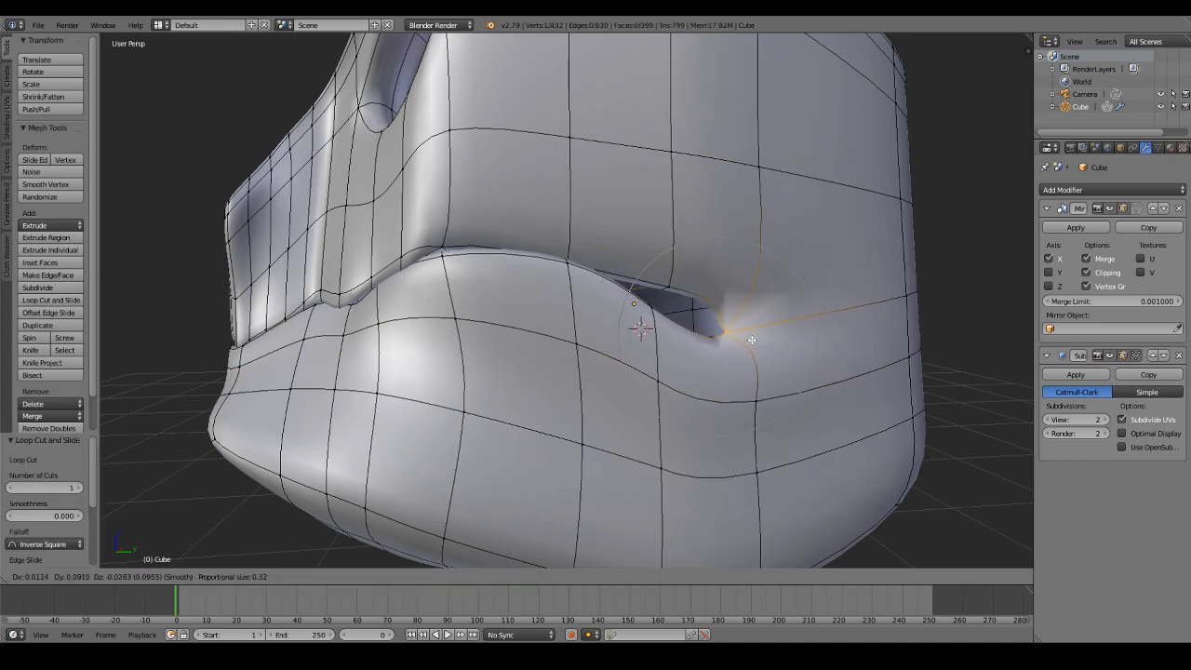
{"action": "left_click", "coordinate": [751, 337]}
Step: Lower the upper lip vertex in front of the mouth corner and nudge a lower lip edge vertex to narrow the gap
{"action": "middle_click_drag", "start_coordinate": [709, 279], "coordinate": [685, 298]}
{"action": "right_click", "coordinate": [633, 316]}
{"action": "key", "text": "g"}
{"action": "left_click", "coordinate": [620, 361]}
{"action": "right_click", "coordinate": [621, 355]}
{"action": "middle_click_drag", "start_coordinate": [622, 355], "coordinate": [595, 307]}
{"action": "right_click", "coordinate": [552, 276]}
{"action": "key", "text": "g"}
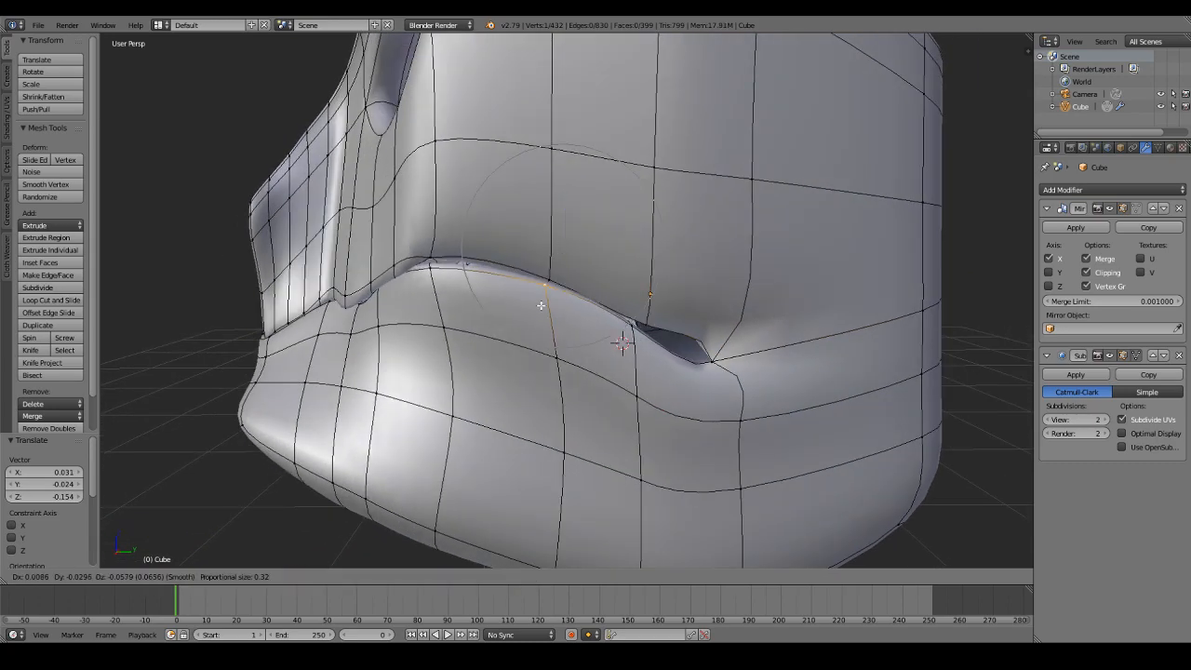
{"action": "left_click", "coordinate": [545, 299]}
Step: Add a vertical loop cut on the lower jaw just in front of the mouth corner and a matching one on the upper snout
{"action": "right_click", "coordinate": [700, 372]}
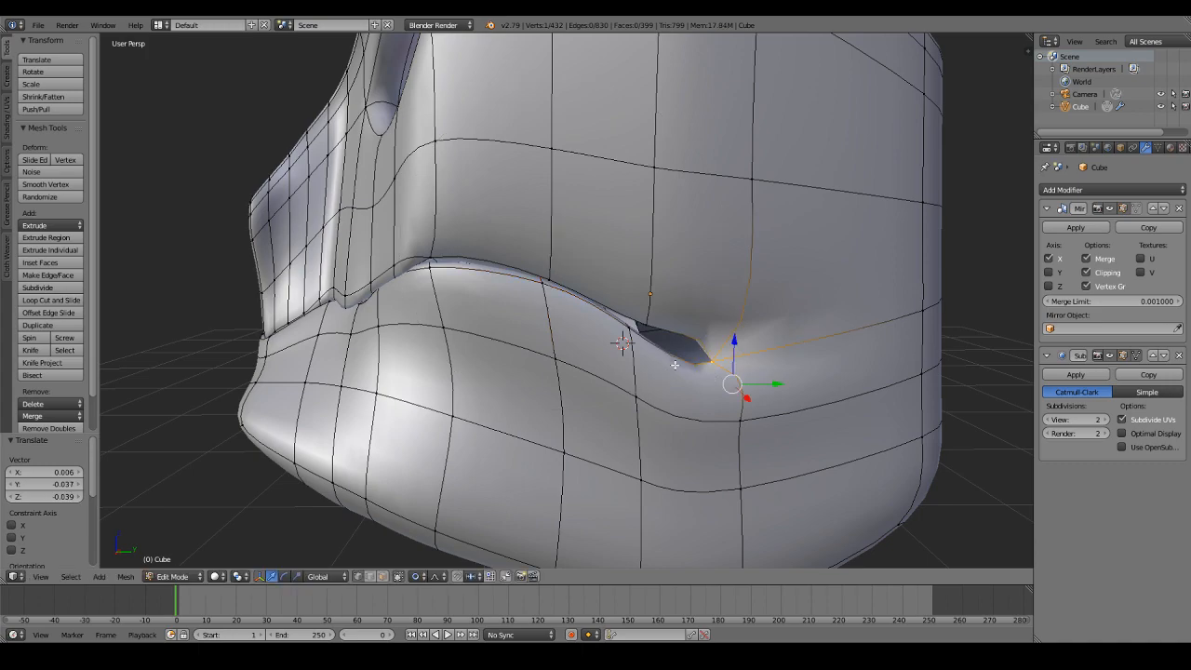
{"action": "left_click", "coordinate": [51, 300]}
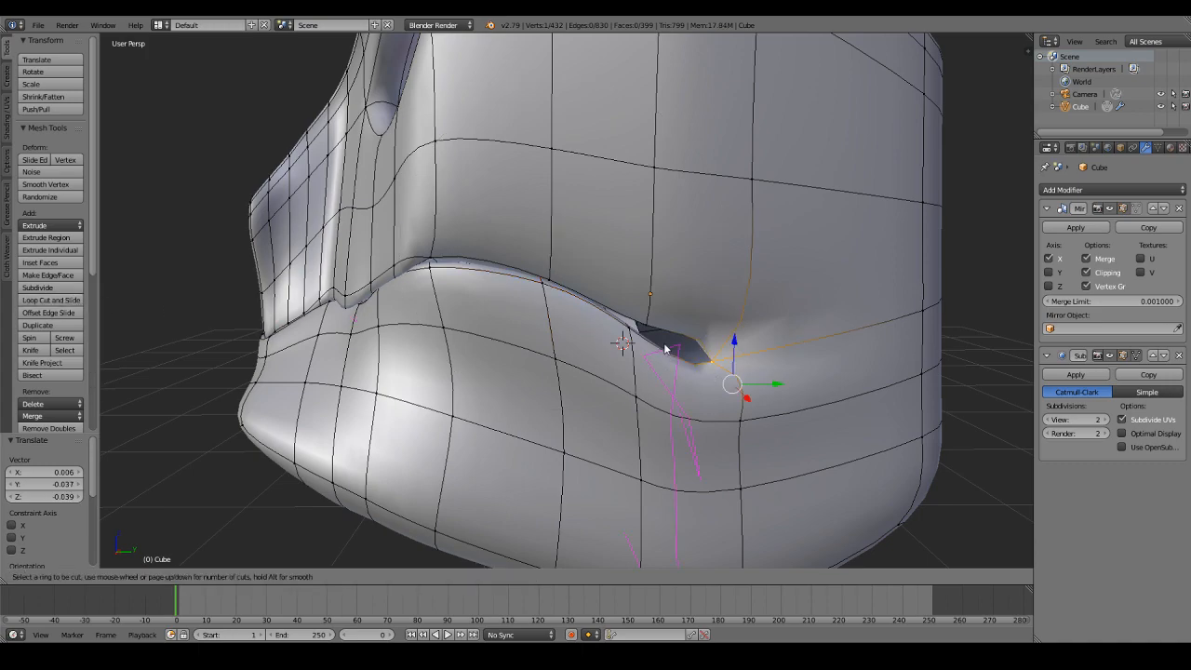
{"action": "left_click", "coordinate": [670, 361]}
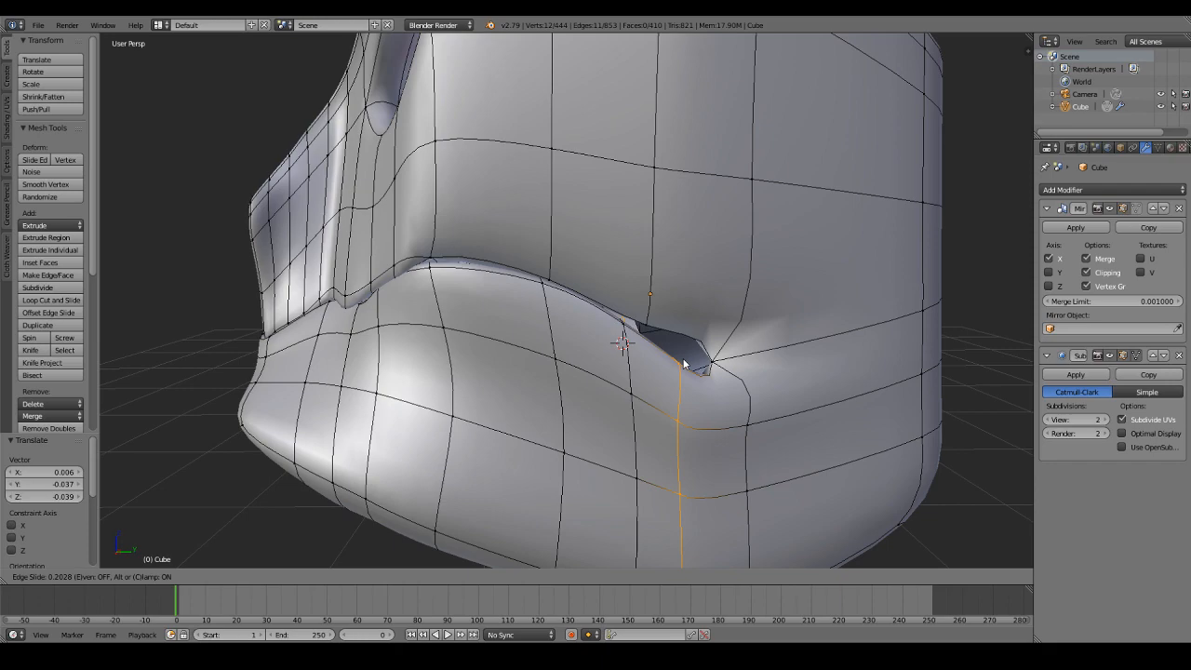
{"action": "left_click", "coordinate": [684, 364]}
{"action": "right_click", "coordinate": [710, 361]}
{"action": "key", "text": "g"}
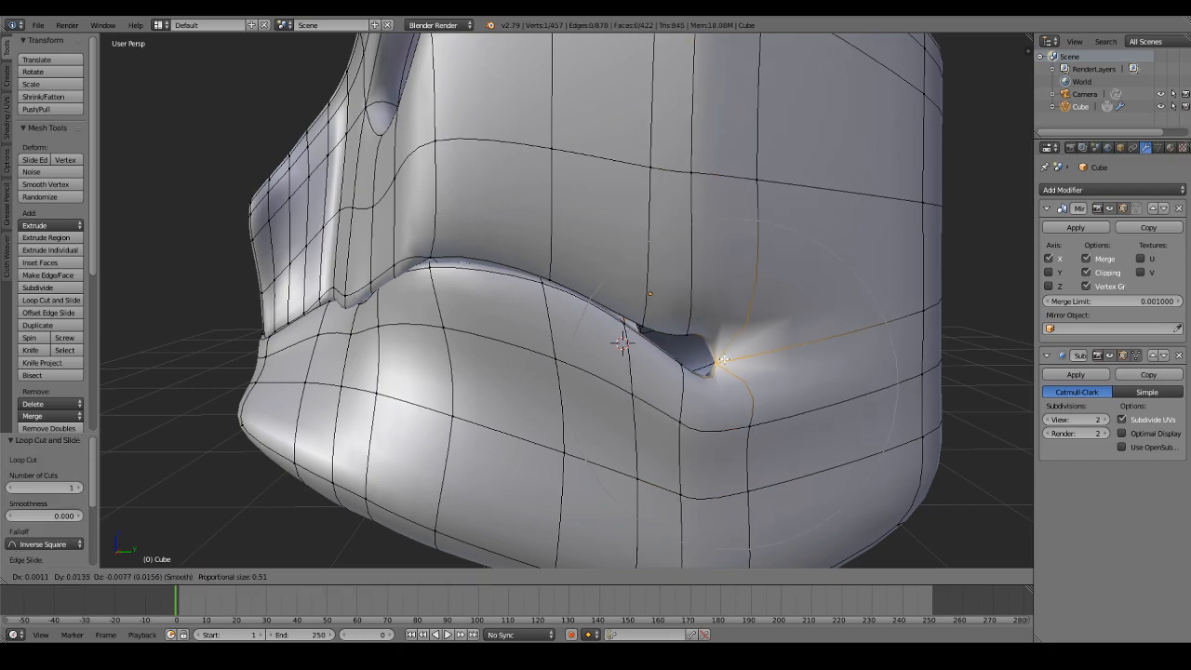
{"action": "scroll", "coordinate": [772, 370], "scroll_direction": "up", "scroll_amount": 3}
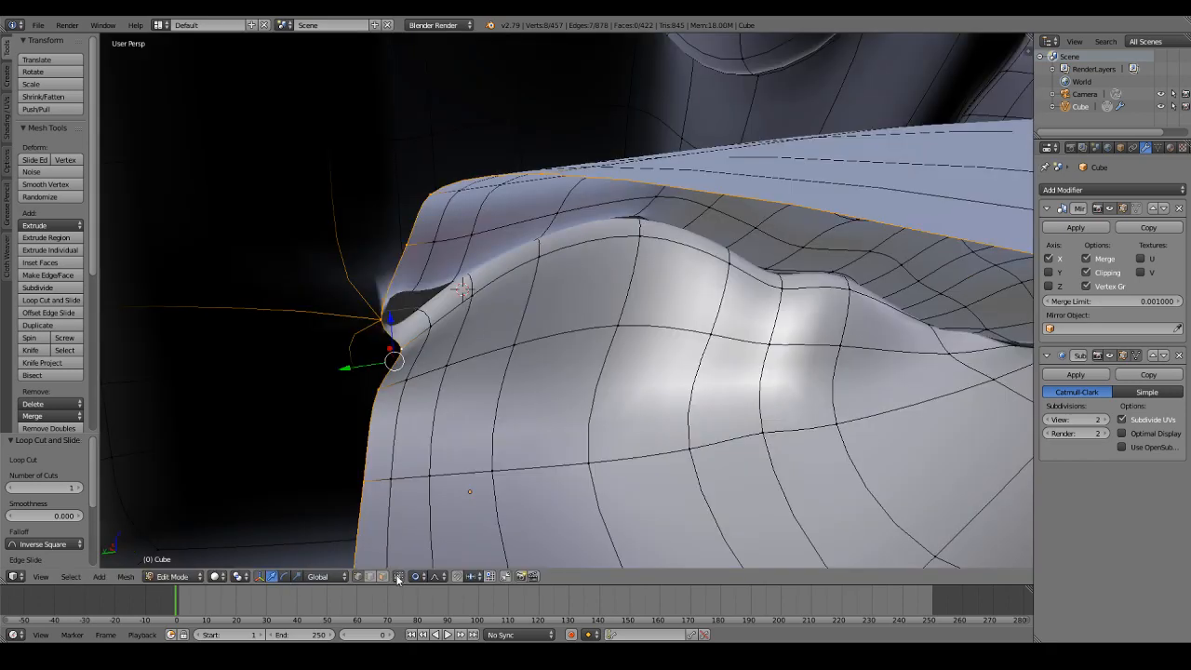
Step: Disable proportional editing, extrude the open edge loop inside the mouth, scale it to 0.616 and shift it along X
{"action": "left_click", "coordinate": [401, 576]}
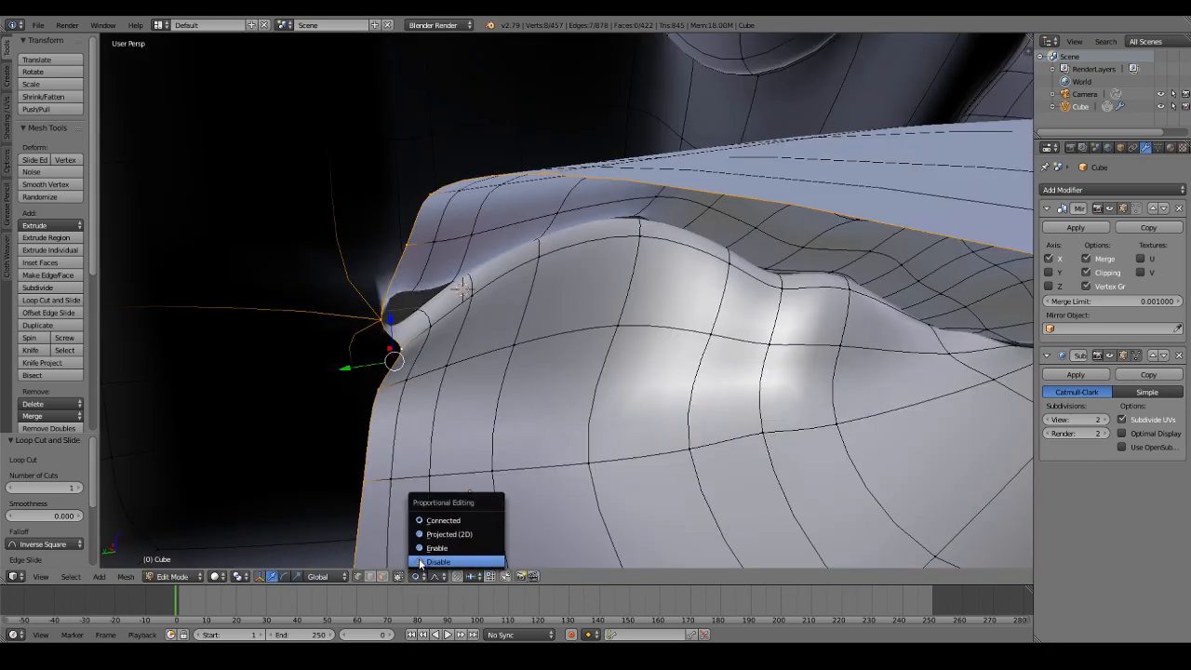
{"action": "left_click", "coordinate": [438, 555]}
{"action": "key", "text": "z"}
{"action": "mouse_move", "coordinate": [595, 279]}
{"action": "middle_mouse_down"}
{"action": "mouse_move", "coordinate": [630, 258]}
{"action": "mouse_move", "coordinate": [561, 299]}
{"action": "middle_mouse_up"}
{"action": "key", "text": "z"}
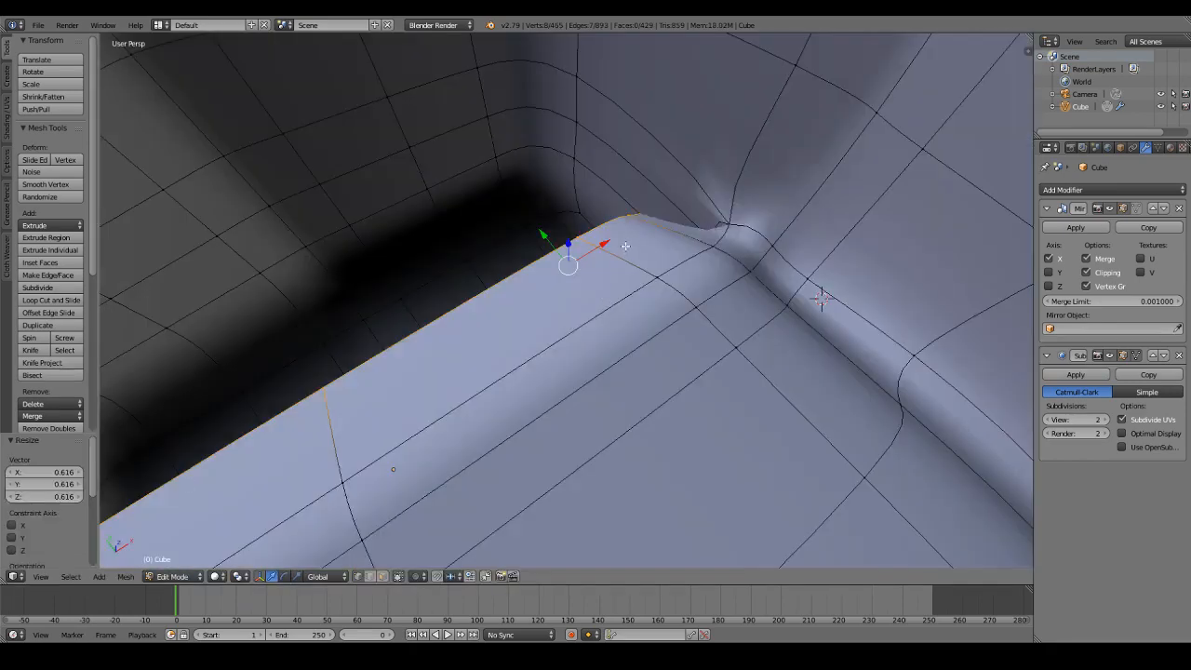
{"action": "left_click_drag", "start_coordinate": [609, 242], "coordinate": [586, 249]}
Step: Extrude the inner mouth's open edge loop a second time, scale it down and shift it inward
{"action": "middle_click_drag", "start_coordinate": [553, 312], "coordinate": [655, 288], "text": "shift"}
{"action": "key", "text": "e"}
{"action": "right_click", "coordinate": [678, 232]}
{"action": "key", "text": "s"}
{"action": "right_click", "coordinate": [704, 271]}
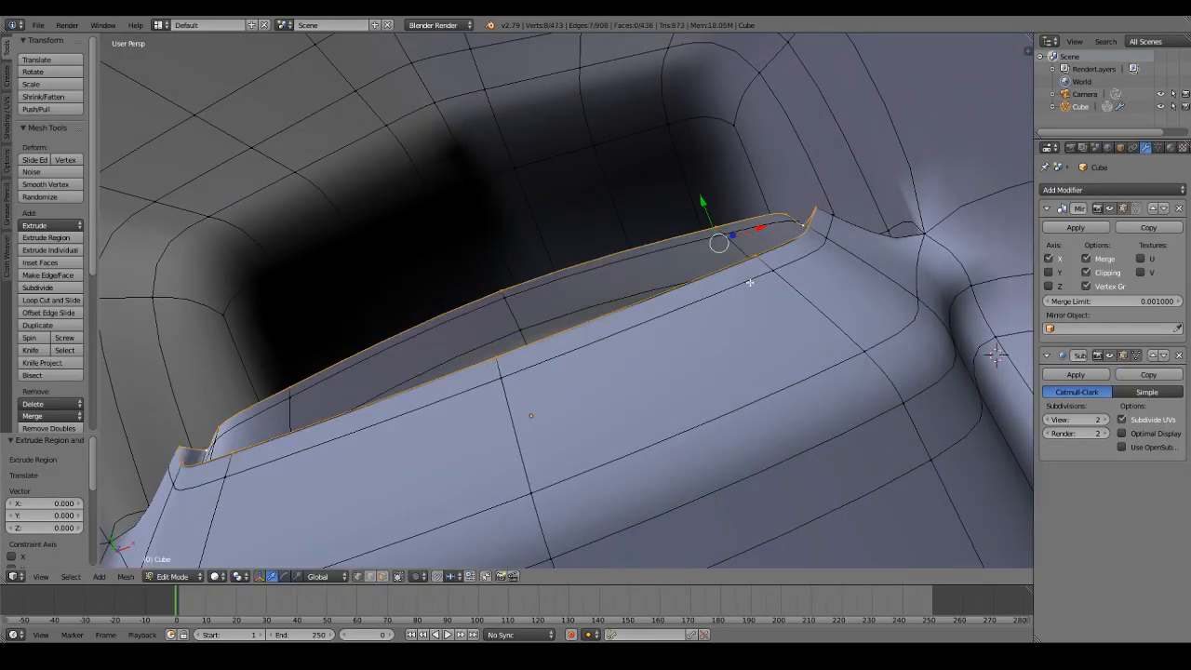
{"action": "key", "text": "s"}
{"action": "left_click", "coordinate": [769, 247]}
{"action": "left_click_drag", "start_coordinate": [735, 237], "coordinate": [626, 231]}
Step: Extrude the mouth's inner edge loop once more, scale it down and reposition it behind the mouth corner
{"action": "key", "text": "e"}
{"action": "left_click", "coordinate": [681, 215]}
{"action": "key", "text": "s"}
{"action": "left_click", "coordinate": [656, 222]}
{"action": "left_click_drag", "start_coordinate": [584, 223], "coordinate": [568, 188]}
{"action": "key", "text": "Tab"}
{"action": "middle_click_drag", "start_coordinate": [569, 188], "coordinate": [620, 220]}
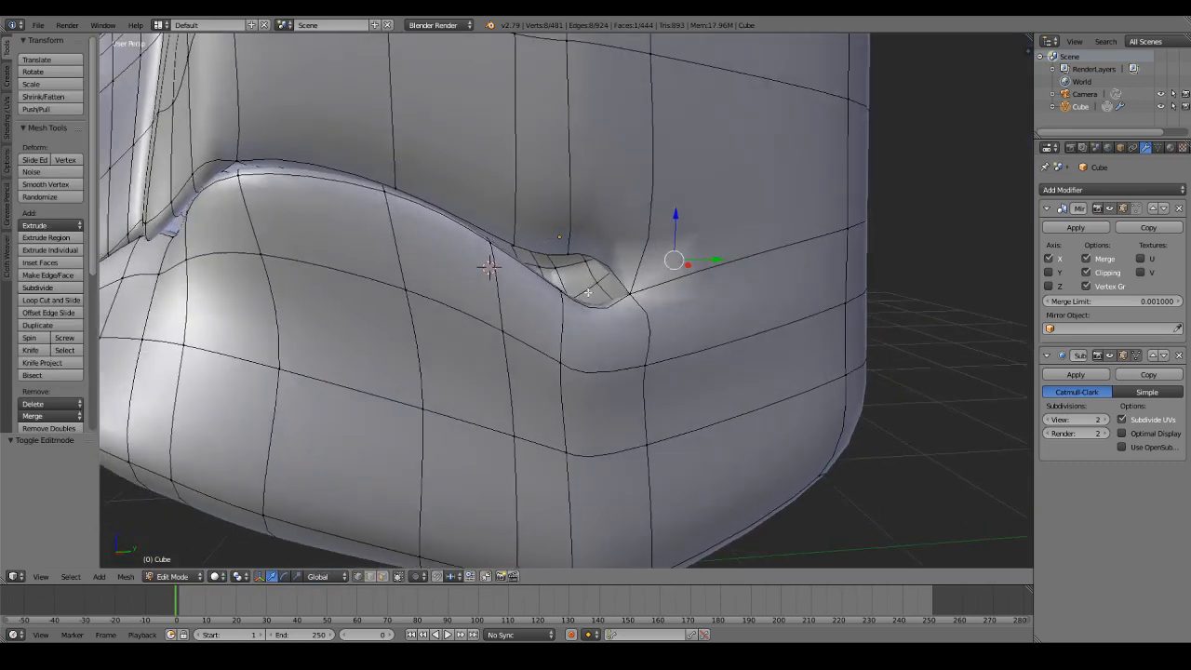
Step: Try to add a vertical loop cut through the upper snout above the mouth corner, and undo it
{"action": "scroll", "coordinate": [465, 278], "scroll_direction": "up", "scroll_amount": 1}
{"action": "key", "text": "a"}
{"action": "right_click", "coordinate": [549, 245]}
{"action": "right_click", "coordinate": [588, 246]}
{"action": "middle_click_drag", "start_coordinate": [588, 245], "coordinate": [562, 237]}
{"action": "right_click", "coordinate": [562, 236]}
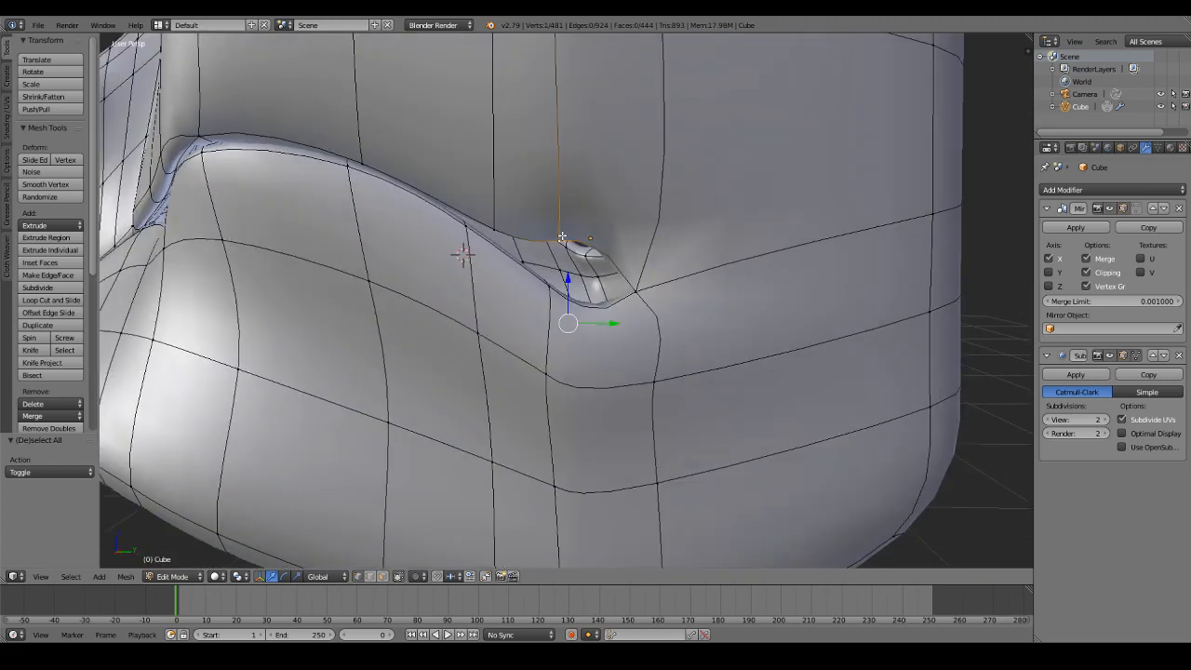
{"action": "key", "text": "ctrl+r"}
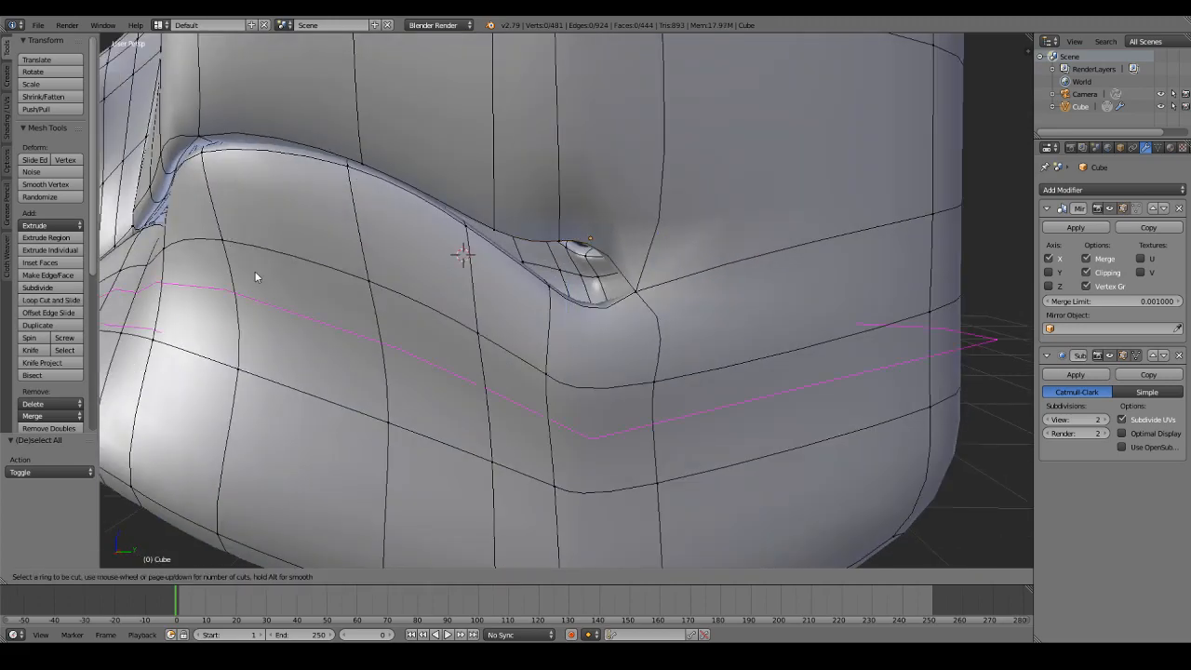
{"action": "left_click", "coordinate": [610, 248]}
{"action": "left_click", "coordinate": [641, 277]}
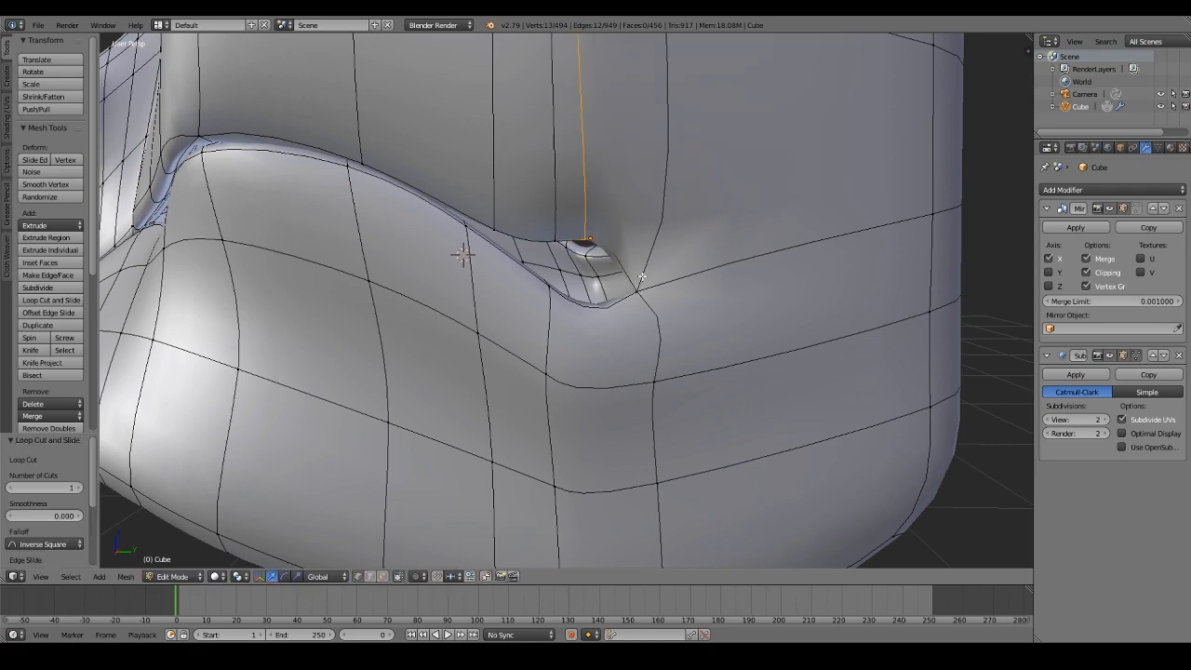
{"action": "key", "text": "ctrl+z"}
{"action": "key", "text": "ctrl+z"}
Step: Pull the mouth corner vertex back and down and lower the upper lip vertex in front of it
{"action": "right_click", "coordinate": [566, 239]}
{"action": "key", "text": "g"}
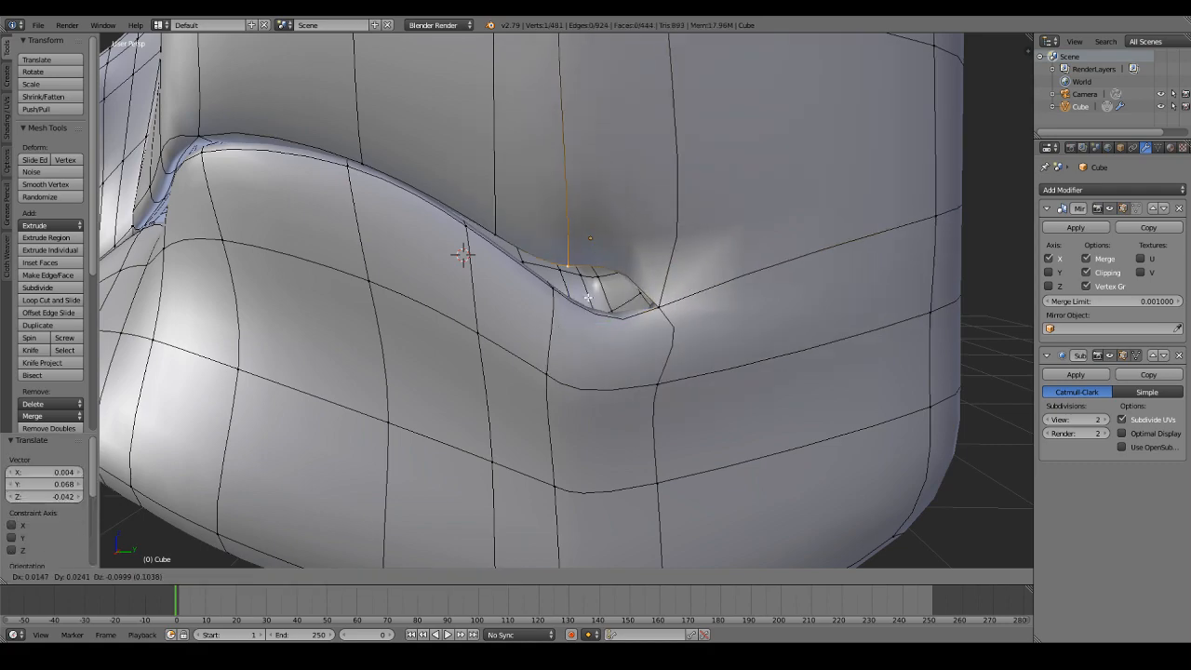
{"action": "left_click", "coordinate": [592, 326]}
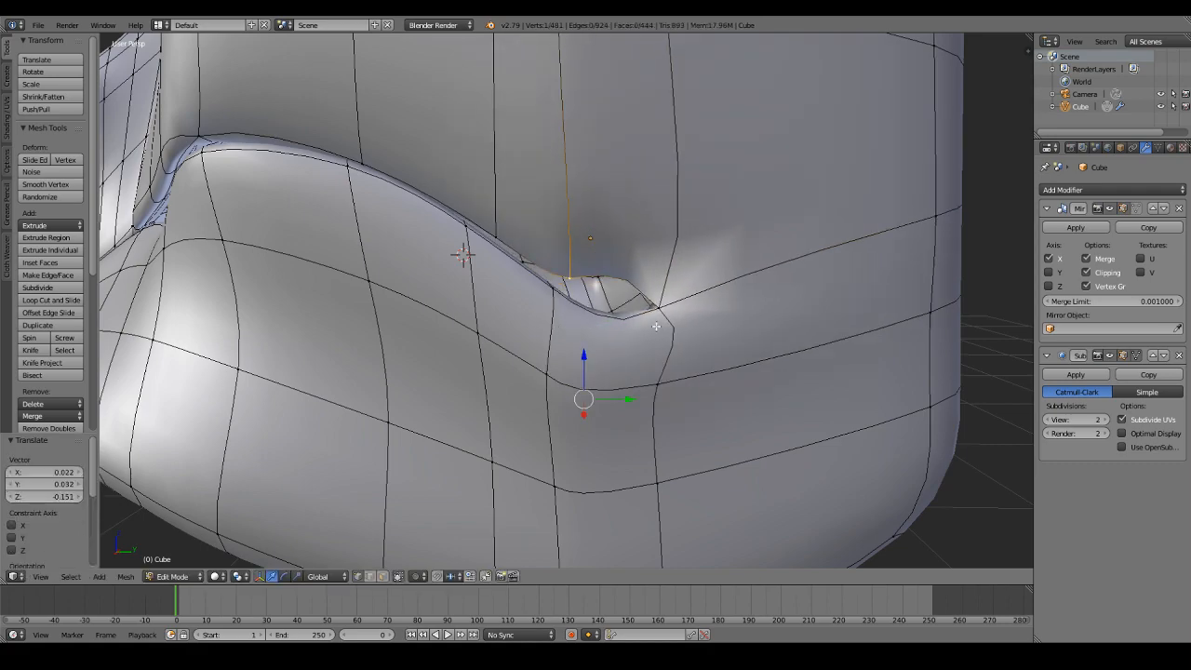
Step: Reposition two inner cheek vertices around the mouth corner to tighten the lip opening
{"action": "middle_click_drag", "start_coordinate": [656, 325], "coordinate": [527, 255]}
{"action": "right_click", "coordinate": [367, 290]}
{"action": "key", "text": "g"}
{"action": "left_click", "coordinate": [456, 273]}
{"action": "middle_click_drag", "start_coordinate": [456, 274], "coordinate": [484, 272]}
{"action": "right_click", "coordinate": [532, 299]}
{"action": "middle_click_drag", "start_coordinate": [534, 165], "coordinate": [531, 167]}
{"action": "key", "text": "g"}
{"action": "left_click", "coordinate": [515, 251]}
{"action": "middle_click_drag", "start_coordinate": [516, 252], "coordinate": [603, 162]}
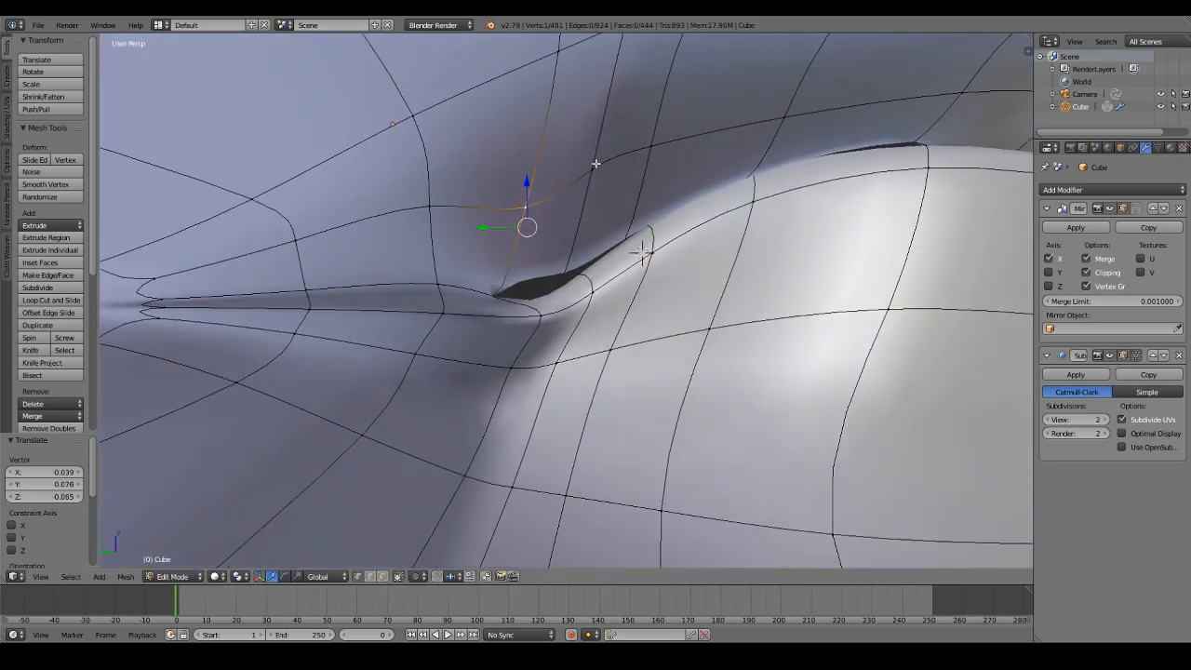
Step: Move the inner wall vertex above the remaining mouth gap down toward the lower lip
{"action": "right_click", "coordinate": [602, 162]}
{"action": "key", "text": "g"}
{"action": "right_click", "coordinate": [547, 281]}
{"action": "scroll", "coordinate": [555, 281], "scroll_direction": "up", "scroll_amount": 1}
{"action": "key", "text": "g"}
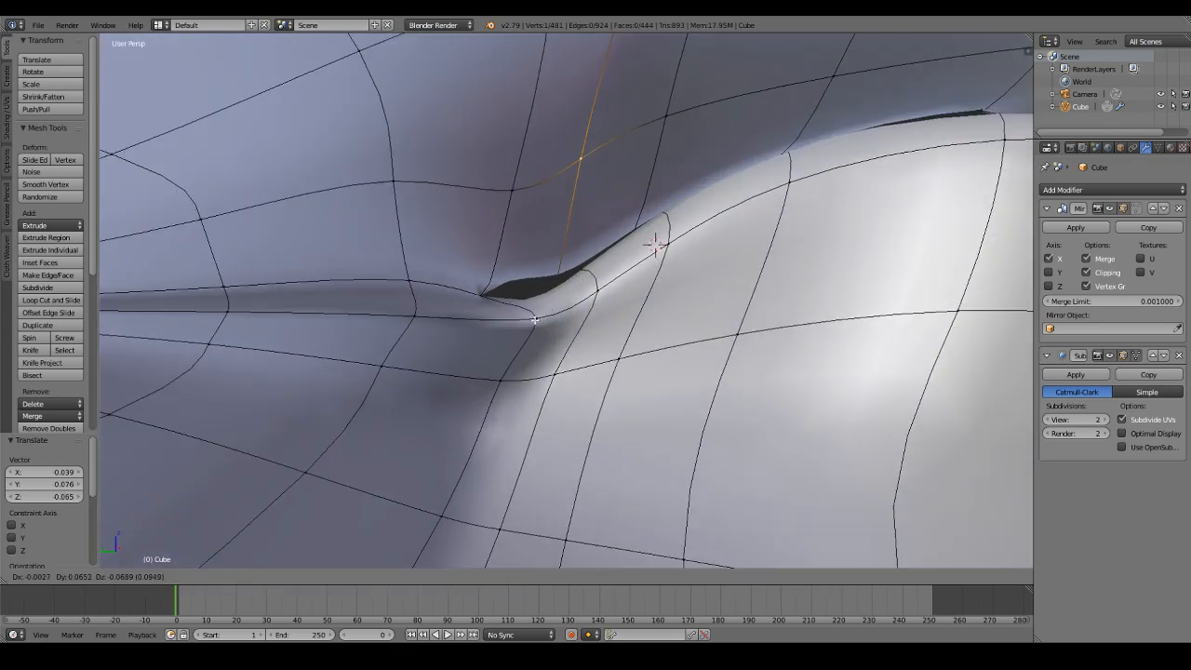
{"action": "left_click", "coordinate": [536, 317]}
{"action": "middle_click_drag", "start_coordinate": [536, 316], "coordinate": [604, 307]}
{"action": "key", "text": "a"}
{"action": "scroll", "coordinate": [558, 323], "scroll_direction": "down", "scroll_amount": 3}
{"action": "key", "text": "Tab"}
{"action": "scroll", "coordinate": [551, 322], "scroll_direction": "down", "scroll_amount": 2}
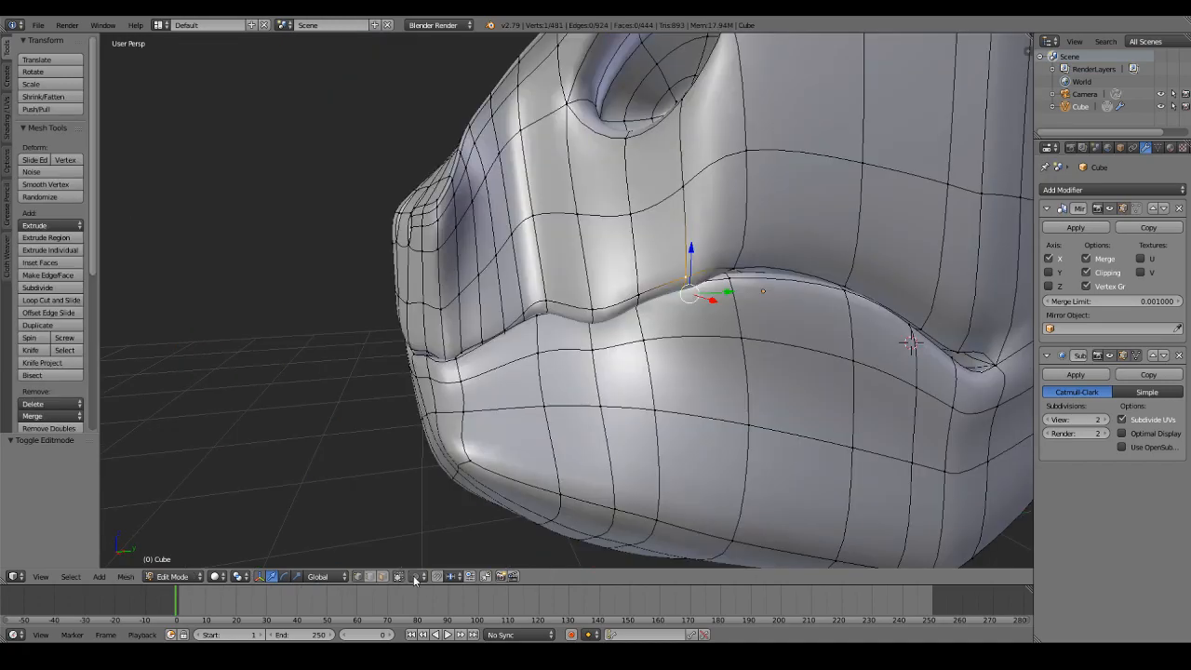
Step: Set proportional editing to Connected and raise the upper lip edge vertex on the side of the snout with a small radius
{"action": "left_click", "coordinate": [418, 577]}
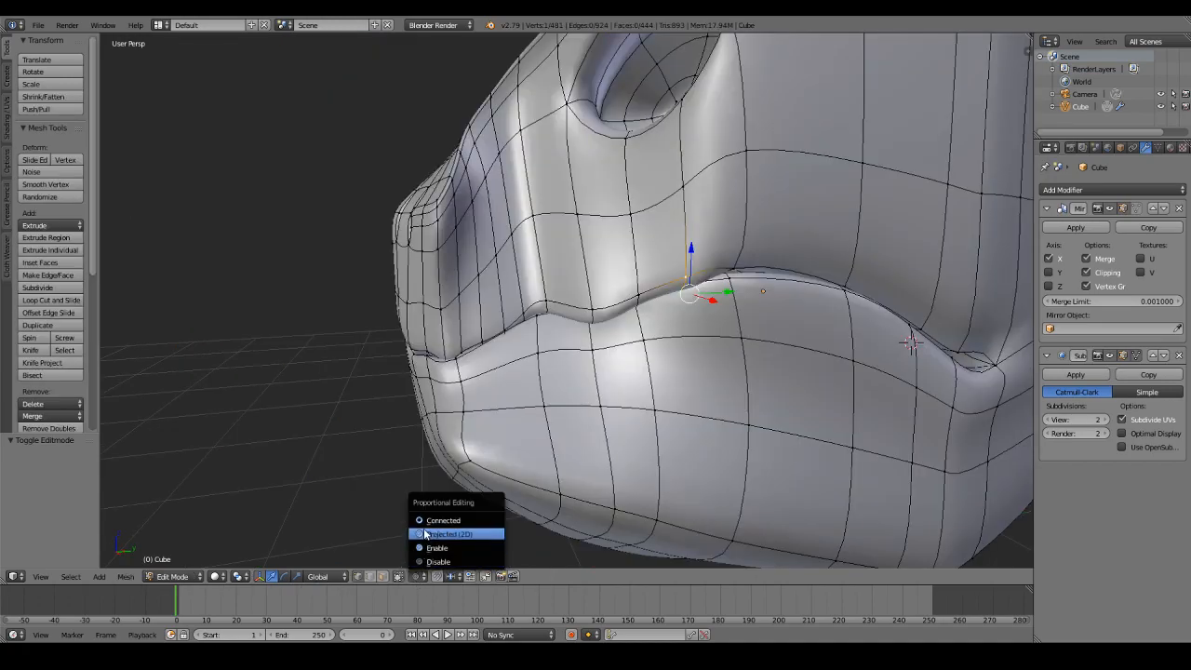
{"action": "left_click", "coordinate": [423, 522]}
{"action": "key", "text": "g"}
{"action": "scroll", "coordinate": [608, 394], "scroll_direction": "down", "scroll_amount": 5}
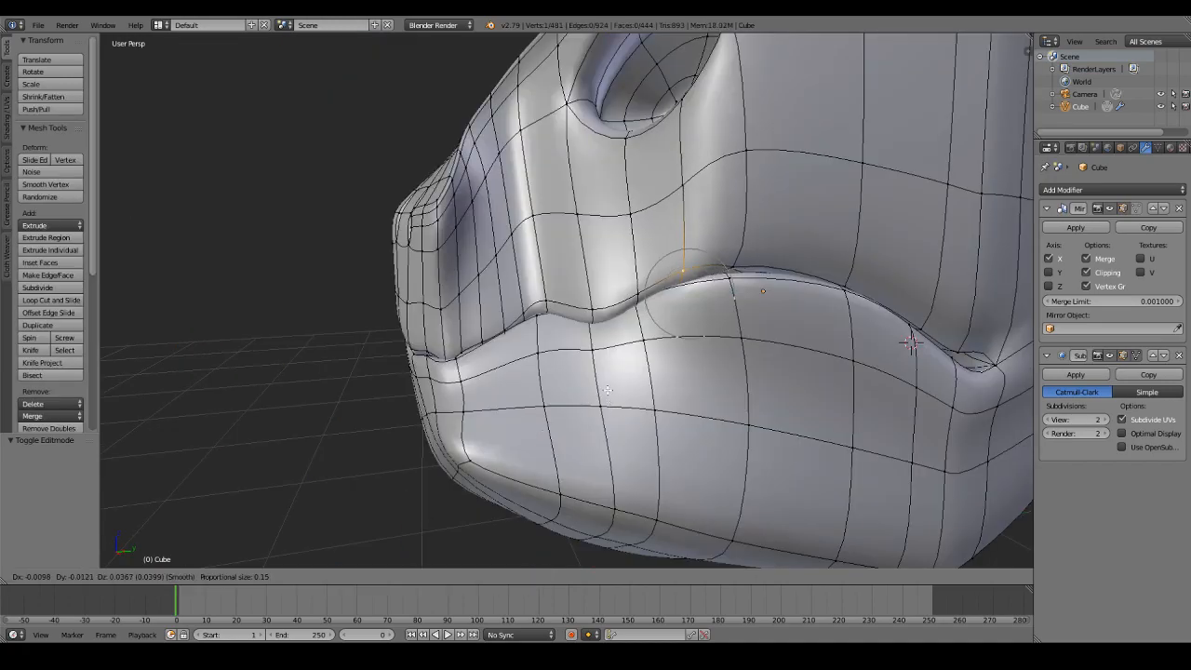
{"action": "scroll", "coordinate": [555, 385], "scroll_direction": "up", "scroll_amount": 2}
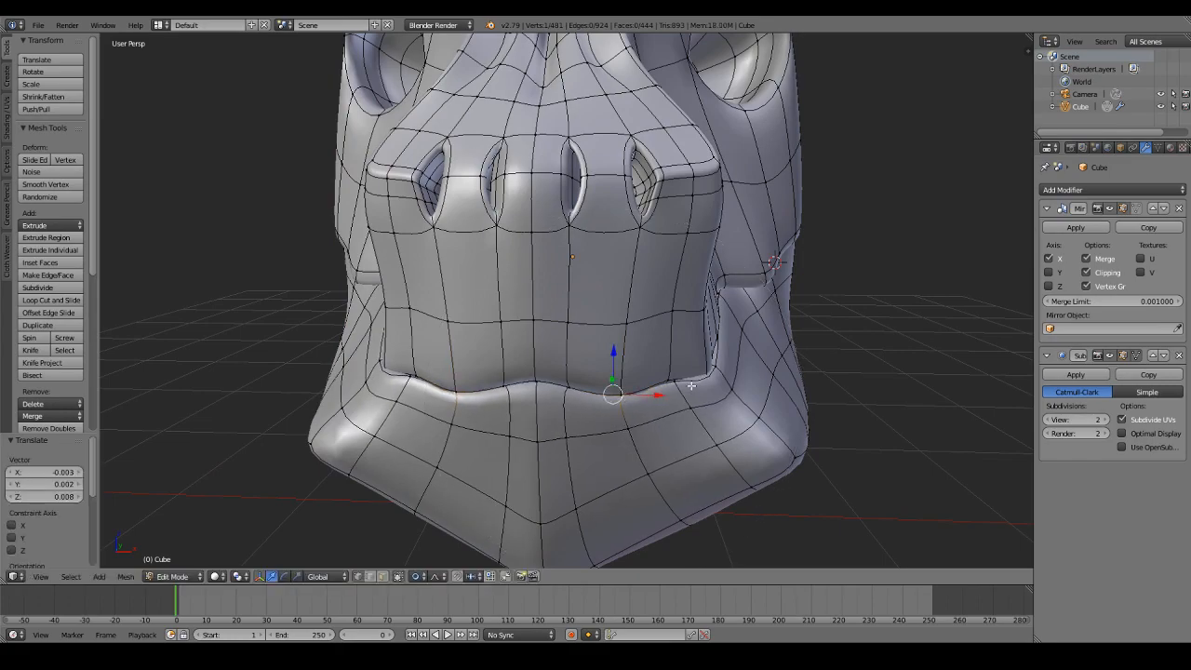
Step: Move the vertex at the front corner of the upper lip inward toward the snout's center
{"action": "right_click", "coordinate": [727, 370], "text": "alt"}
{"action": "middle_click_drag", "start_coordinate": [727, 370], "coordinate": [721, 354]}
{"action": "key", "text": "g"}
{"action": "scroll", "coordinate": [718, 352], "scroll_direction": "up", "scroll_amount": 1}
{"action": "left_click", "coordinate": [710, 352]}
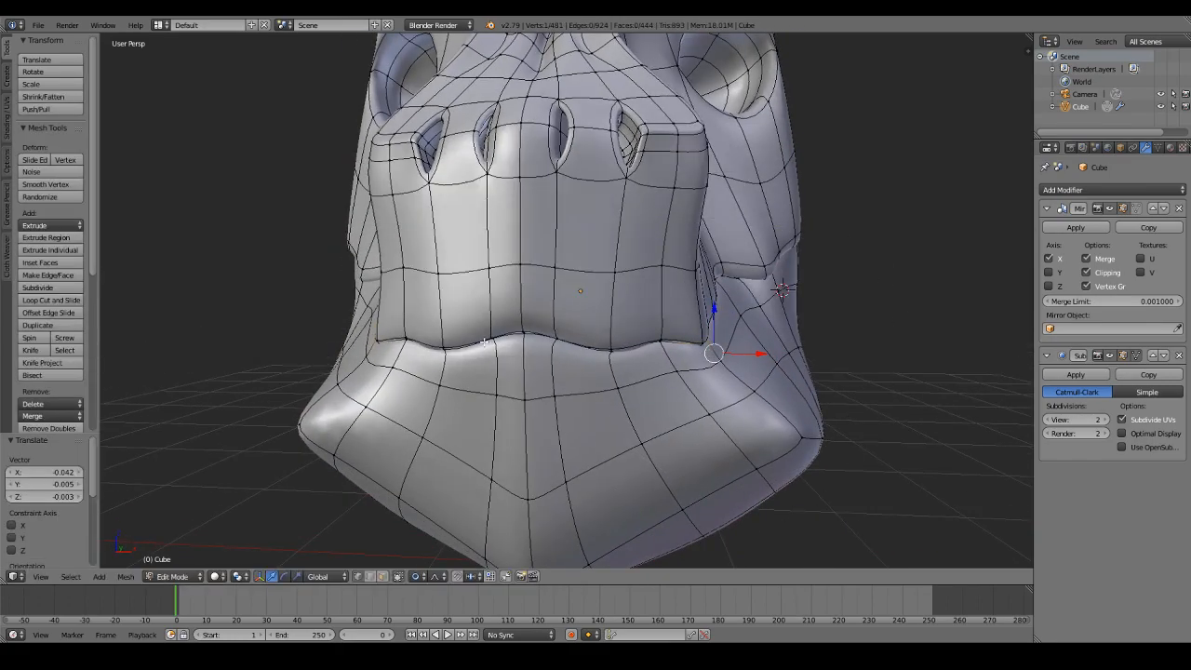
Step: Shift a front lip vertex along Y and adjust the upper lip's front corner vertex
{"action": "middle_click_drag", "start_coordinate": [532, 338], "coordinate": [488, 339]}
{"action": "key", "text": "g"}
{"action": "key", "text": "y"}
{"action": "scroll", "coordinate": [442, 316], "scroll_direction": "down", "scroll_amount": 2}
{"action": "left_click", "coordinate": [447, 313]}
{"action": "mouse_move", "coordinate": [588, 370]}
{"action": "middle_mouse_down"}
{"action": "mouse_move", "coordinate": [740, 347]}
{"action": "mouse_move", "coordinate": [594, 377]}
{"action": "middle_mouse_up"}
{"action": "key", "text": "g"}
{"action": "left_click", "coordinate": [685, 353]}
{"action": "key", "text": "Tab"}
{"action": "key", "text": "Tab"}
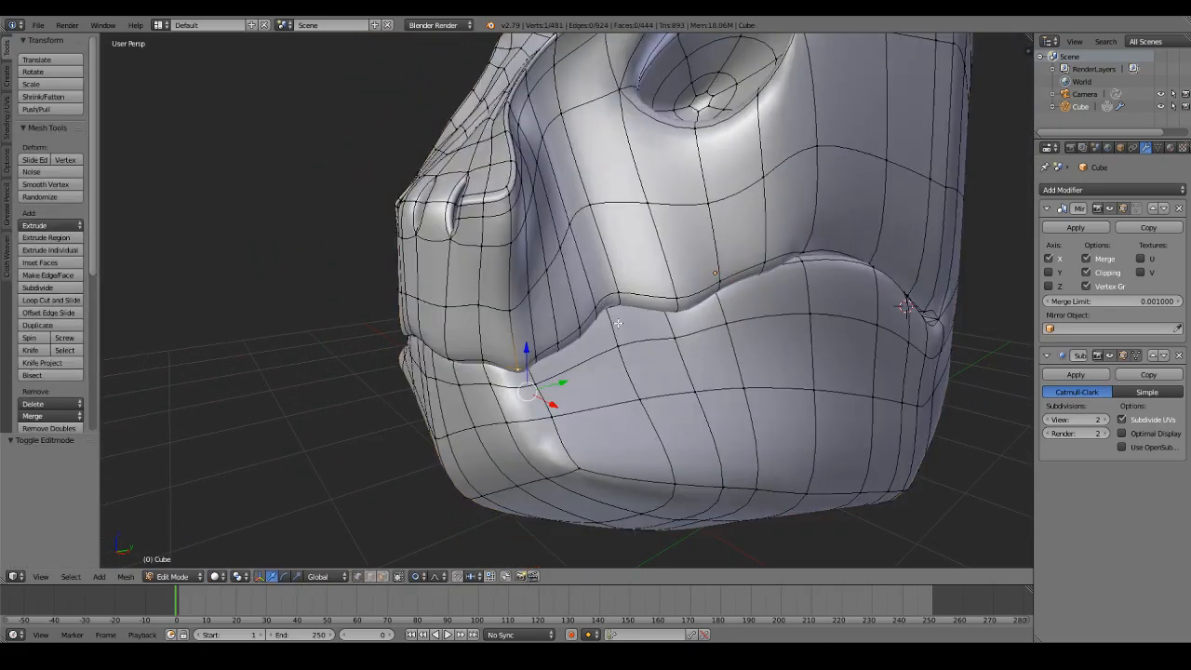
Step: Adjust the lip edge vertices along the side of the snout to follow the lower lip's curve
{"action": "key", "text": "g"}
{"action": "left_click", "coordinate": [613, 319]}
{"action": "middle_click_drag", "start_coordinate": [796, 269], "coordinate": [609, 292]}
{"action": "key", "text": "g"}
{"action": "left_click", "coordinate": [820, 267]}
Step: Fine-tune two more upper lip edge vertices around the peak of the mouth line
{"action": "right_click", "coordinate": [700, 298]}
{"action": "key", "text": "g"}
{"action": "left_click", "coordinate": [681, 291]}
{"action": "key", "text": "g"}
{"action": "left_click", "coordinate": [703, 296]}
{"action": "right_click", "coordinate": [608, 292]}
{"action": "key", "text": "g"}
{"action": "left_click", "coordinate": [627, 293]}
{"action": "key", "text": "Tab"}
{"action": "mouse_move", "coordinate": [735, 305]}
{"action": "middle_mouse_down"}
{"action": "mouse_move", "coordinate": [657, 312]}
{"action": "mouse_move", "coordinate": [744, 323]}
{"action": "middle_mouse_up"}
{"action": "scroll", "coordinate": [657, 311], "scroll_direction": "down", "scroll_amount": 2}
{"action": "scroll", "coordinate": [604, 321], "scroll_direction": "up", "scroll_amount": 2}
{"action": "key", "text": "Tab"}
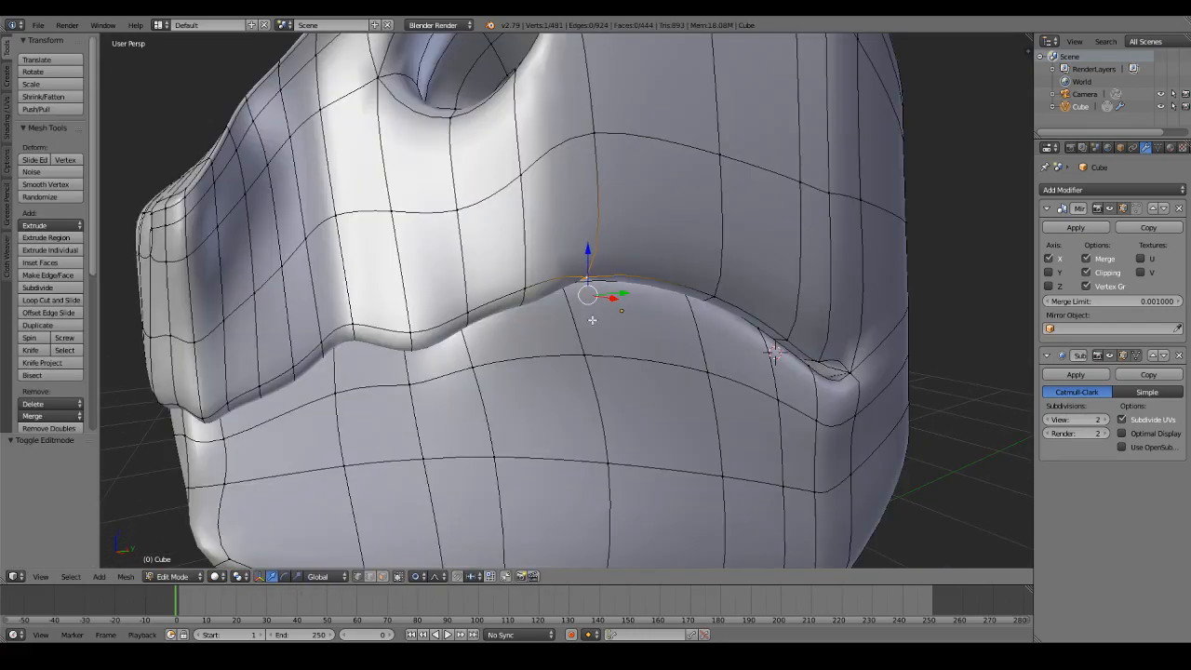
Step: Pull the vertices on the rear side of the lower jaw inward and down with proportional editing
{"action": "scroll", "coordinate": [592, 319], "scroll_direction": "down", "scroll_amount": 3}
{"action": "mouse_move", "coordinate": [659, 341]}
{"action": "middle_mouse_down"}
{"action": "mouse_move", "coordinate": [630, 425]}
{"action": "mouse_move", "coordinate": [687, 367]}
{"action": "mouse_move", "coordinate": [640, 348]}
{"action": "middle_mouse_up"}
{"action": "scroll", "coordinate": [630, 425], "scroll_direction": "up", "scroll_amount": 3}
{"action": "key", "text": "g"}
{"action": "left_click", "coordinate": [700, 356]}
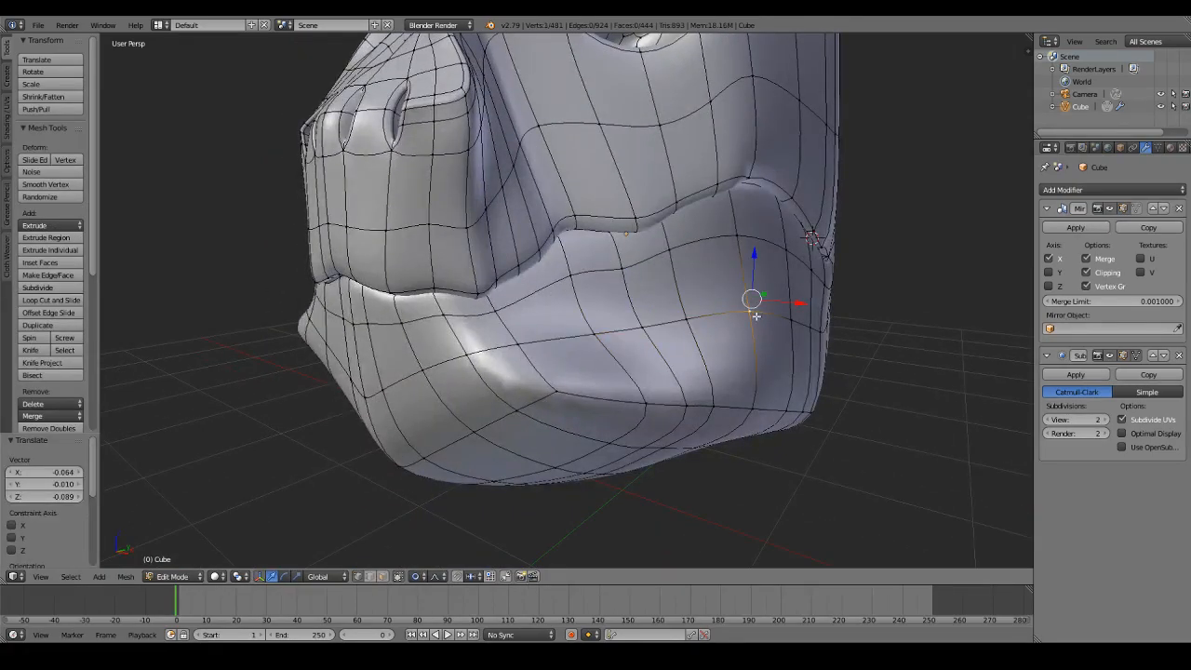
{"action": "middle_click_drag", "start_coordinate": [804, 328], "coordinate": [793, 334]}
{"action": "key", "text": "g"}
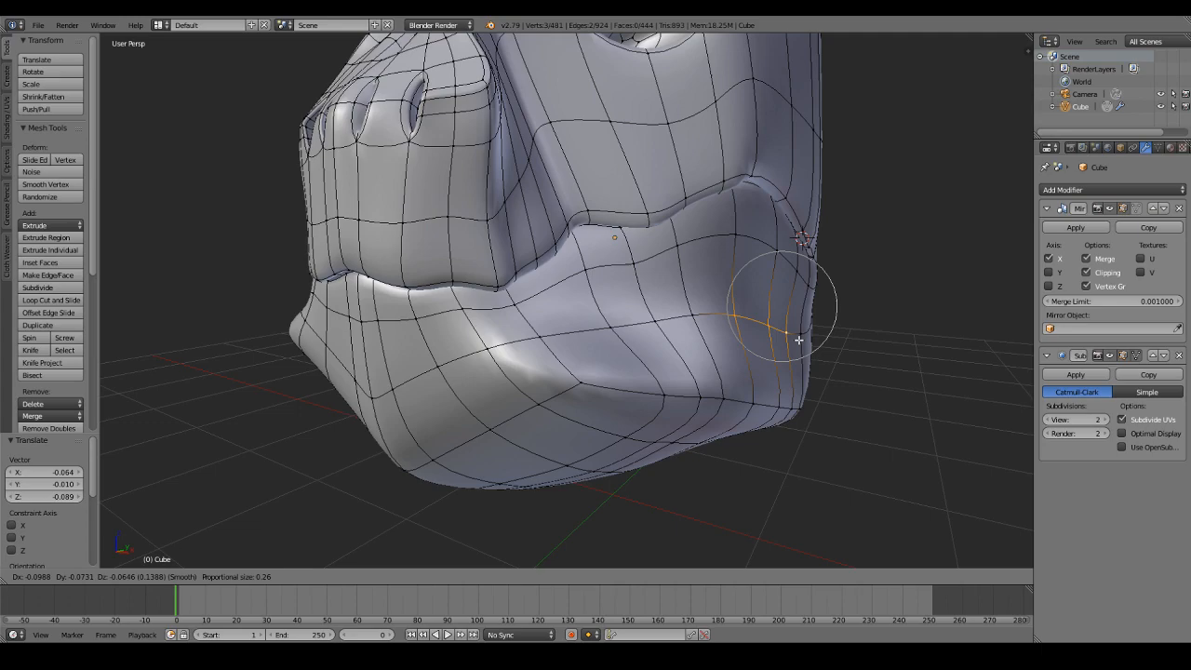
{"action": "left_click", "coordinate": [798, 339]}
Step: Select the ridge vertices at the front corner of the lower jaw and move them to soften the chin's shape
{"action": "right_click", "coordinate": [476, 357]}
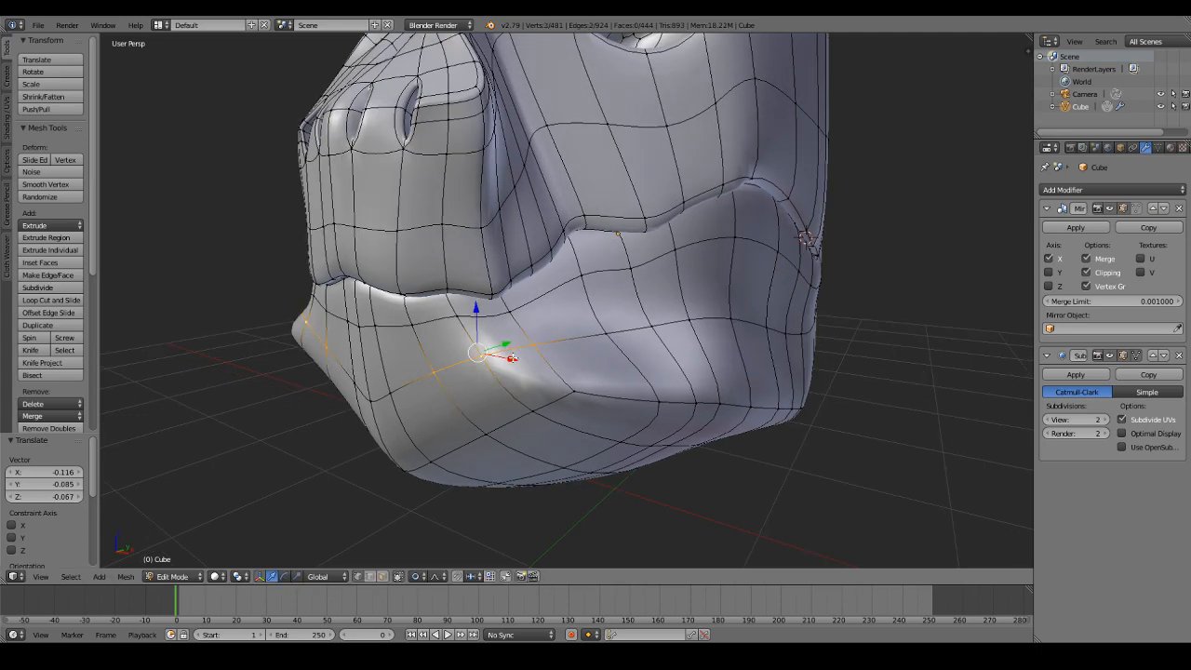
{"action": "middle_click_drag", "start_coordinate": [512, 359], "coordinate": [656, 352]}
{"action": "key", "text": "Tab"}
{"action": "key", "text": "Tab"}
{"action": "right_click", "coordinate": [662, 351]}
{"action": "key", "text": "g"}
{"action": "left_click", "coordinate": [656, 358]}
{"action": "key", "text": "Tab"}
{"action": "scroll", "coordinate": [656, 361], "scroll_direction": "down", "scroll_amount": 3}
{"action": "scroll", "coordinate": [656, 361], "scroll_direction": "up", "scroll_amount": 2}
{"action": "middle_click_drag", "start_coordinate": [588, 371], "coordinate": [619, 319]}
{"action": "scroll", "coordinate": [571, 380], "scroll_direction": "up", "scroll_amount": 3}
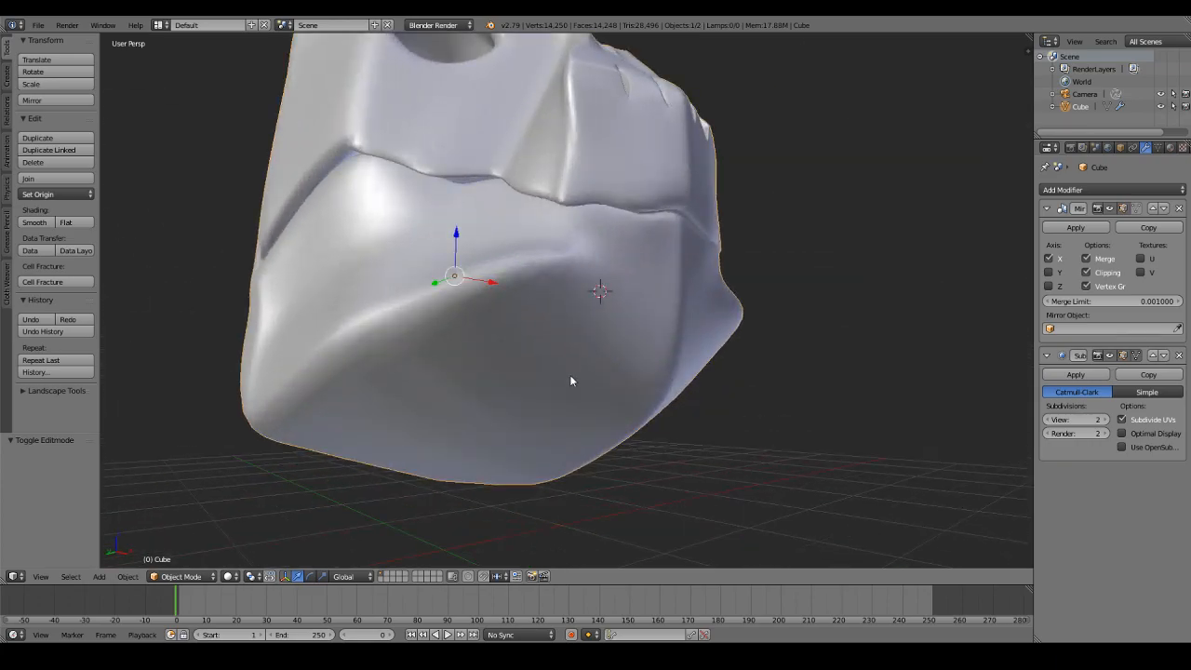
Step: Circle-select the lower jaw's underside in the wireframe right view and apply Smooth Vertex twice
{"action": "key", "text": "Tab"}
{"action": "key", "text": "a"}
{"action": "middle_click_drag", "start_coordinate": [570, 381], "coordinate": [708, 350]}
{"action": "key", "text": "z"}
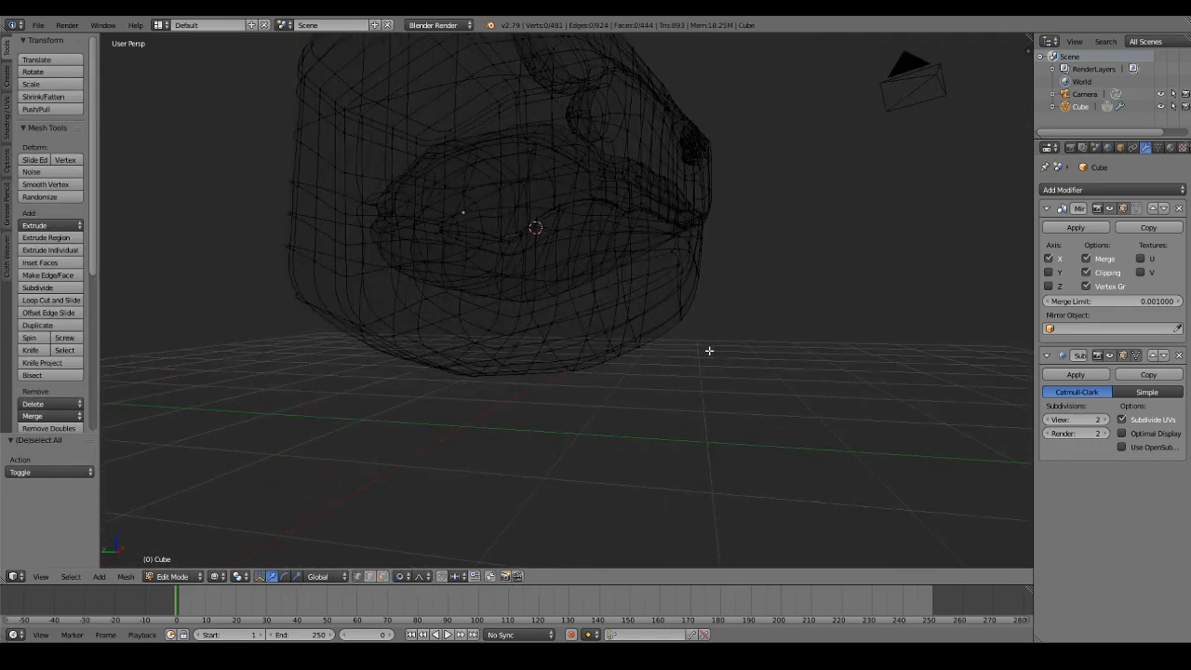
{"action": "key", "text": "KP_3"}
{"action": "scroll", "coordinate": [680, 354], "scroll_direction": "up", "scroll_amount": 3}
{"action": "key", "text": "c"}
{"action": "mouse_move", "coordinate": [381, 315]}
{"action": "left_mouse_down"}
{"action": "mouse_move", "coordinate": [672, 426]}
{"action": "mouse_move", "coordinate": [782, 418]}
{"action": "mouse_move", "coordinate": [917, 353]}
{"action": "mouse_move", "coordinate": [899, 328]}
{"action": "mouse_move", "coordinate": [637, 359]}
{"action": "mouse_move", "coordinate": [402, 276]}
{"action": "left_mouse_up"}
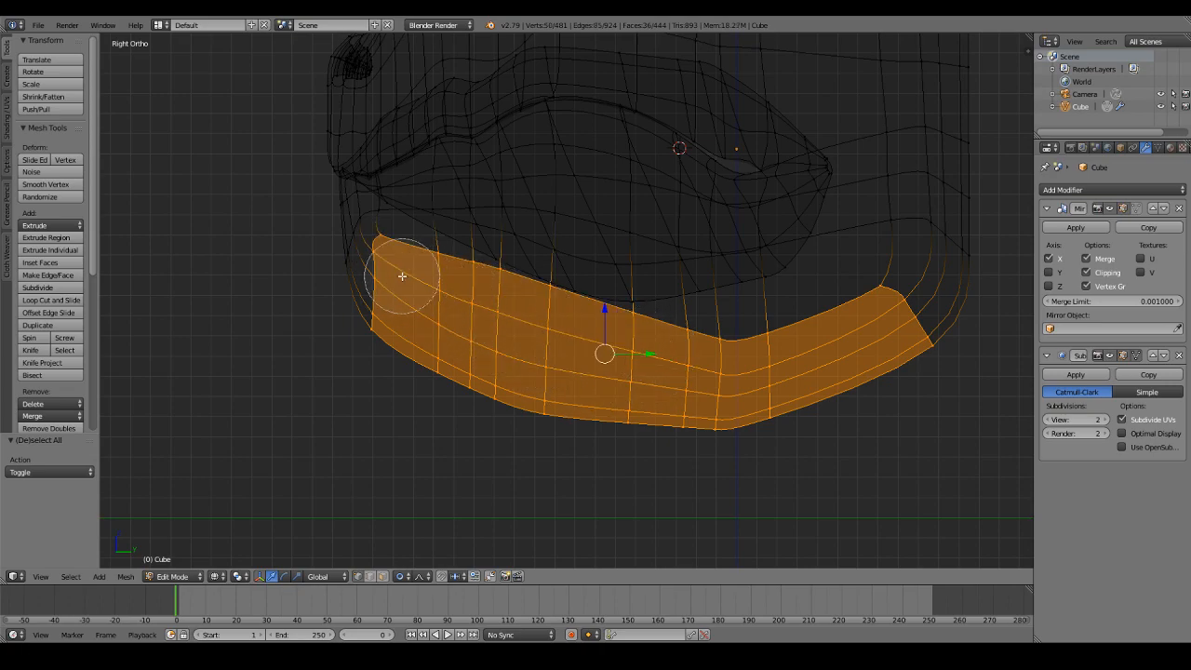
{"action": "left_click", "coordinate": [69, 185]}
{"action": "left_click", "coordinate": [69, 186]}
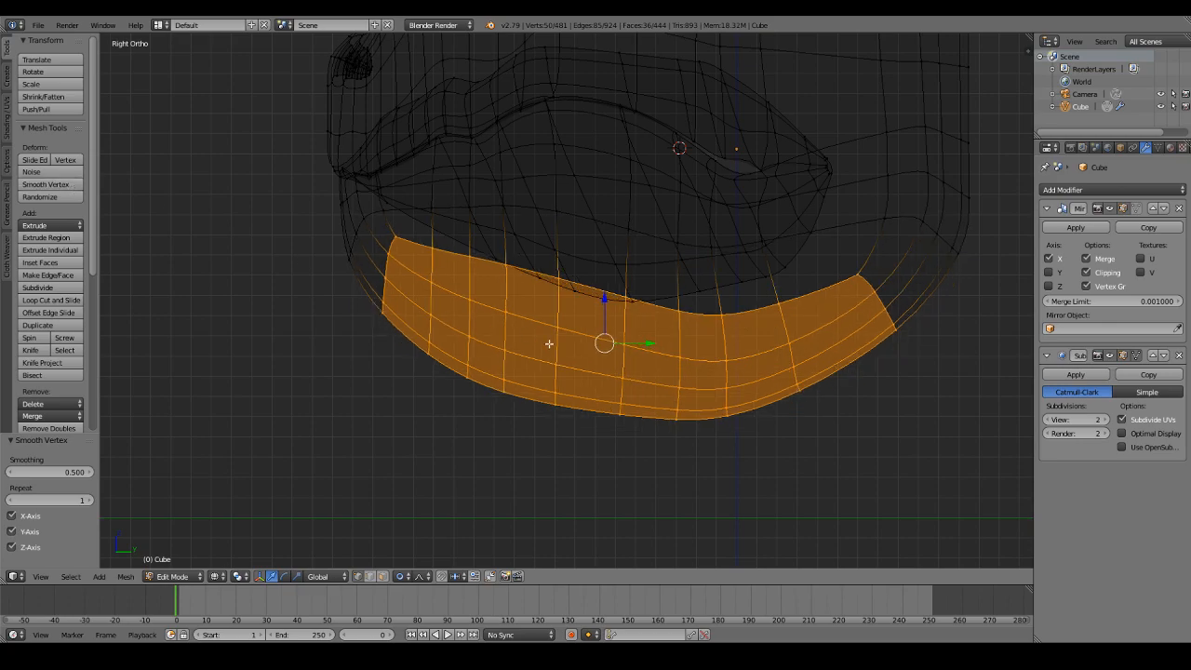
Step: Select the vertices under the front of the lower jaw and move them -0.132 along Y
{"action": "key", "text": "z"}
{"action": "middle_click_drag", "start_coordinate": [549, 343], "coordinate": [549, 343]}
{"action": "middle_click_drag", "start_coordinate": [396, 345], "coordinate": [516, 381]}
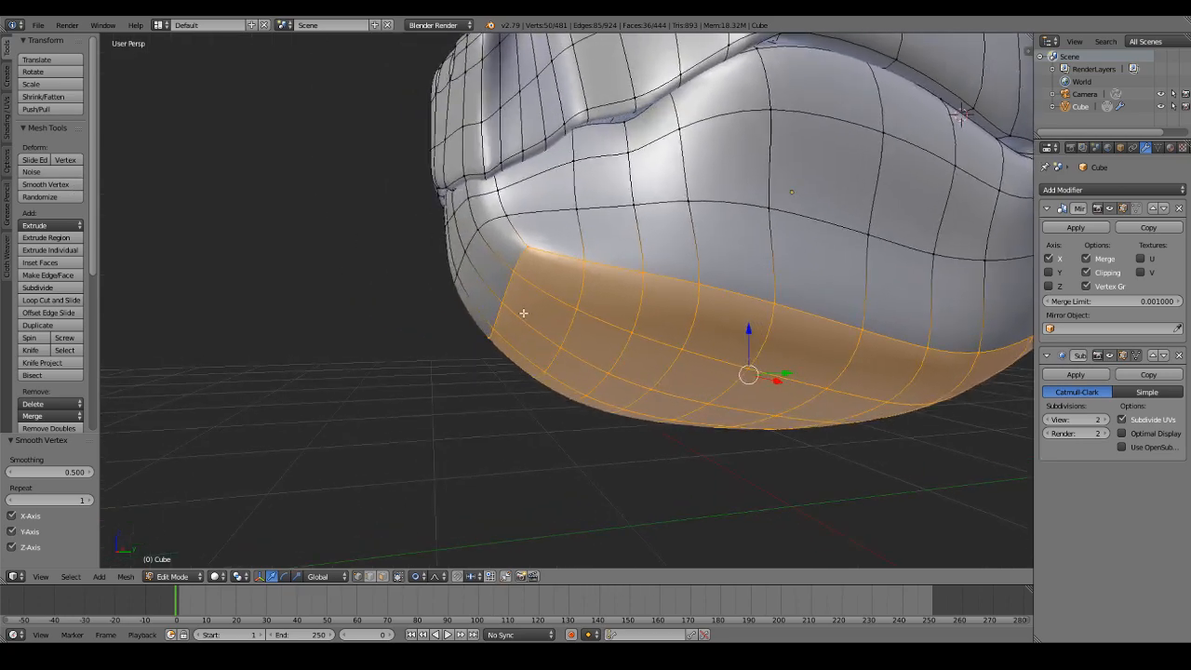
{"action": "right_click", "coordinate": [518, 288], "text": "alt"}
{"action": "left_click_drag", "start_coordinate": [539, 306], "coordinate": [515, 308]}
{"action": "scroll", "coordinate": [509, 307], "scroll_direction": "down", "scroll_amount": 3}
Step: Move the selected chin underside vertices forward and up, and select the vertical edge loop behind the chin in wireframe
{"action": "right_click", "coordinate": [573, 299], "text": "alt"}
{"action": "key", "text": "z"}
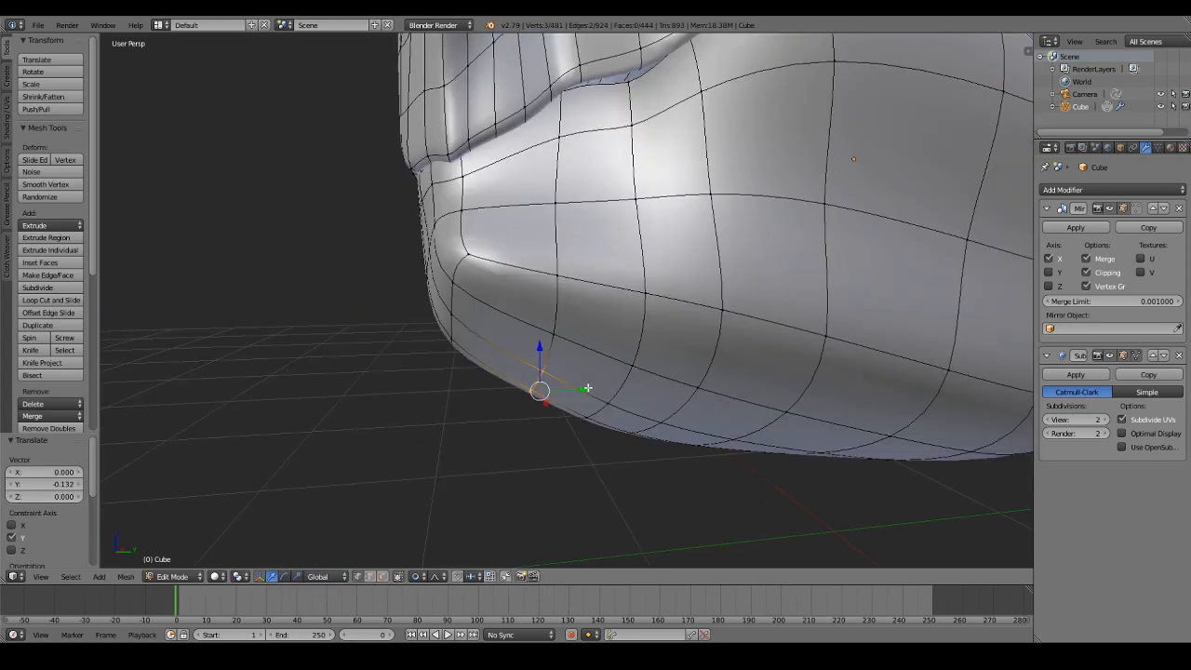
{"action": "key", "text": "g"}
{"action": "scroll", "coordinate": [571, 372], "scroll_direction": "down", "scroll_amount": 2}
{"action": "scroll", "coordinate": [558, 363], "scroll_direction": "up", "scroll_amount": 3}
{"action": "scroll", "coordinate": [544, 321], "scroll_direction": "up", "scroll_amount": 1}
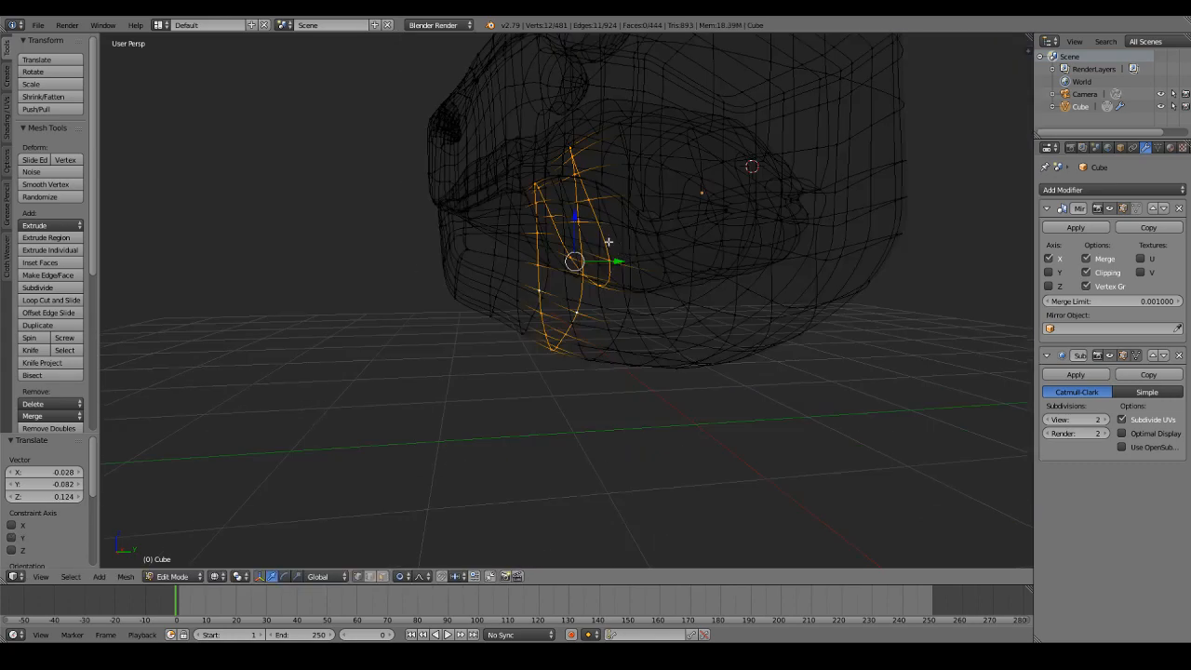
Step: Move the edge rows beneath the lower jaw upward and back with smooth proportional editing at size 0.56
{"action": "scroll", "coordinate": [585, 199], "scroll_direction": "up", "scroll_amount": 2}
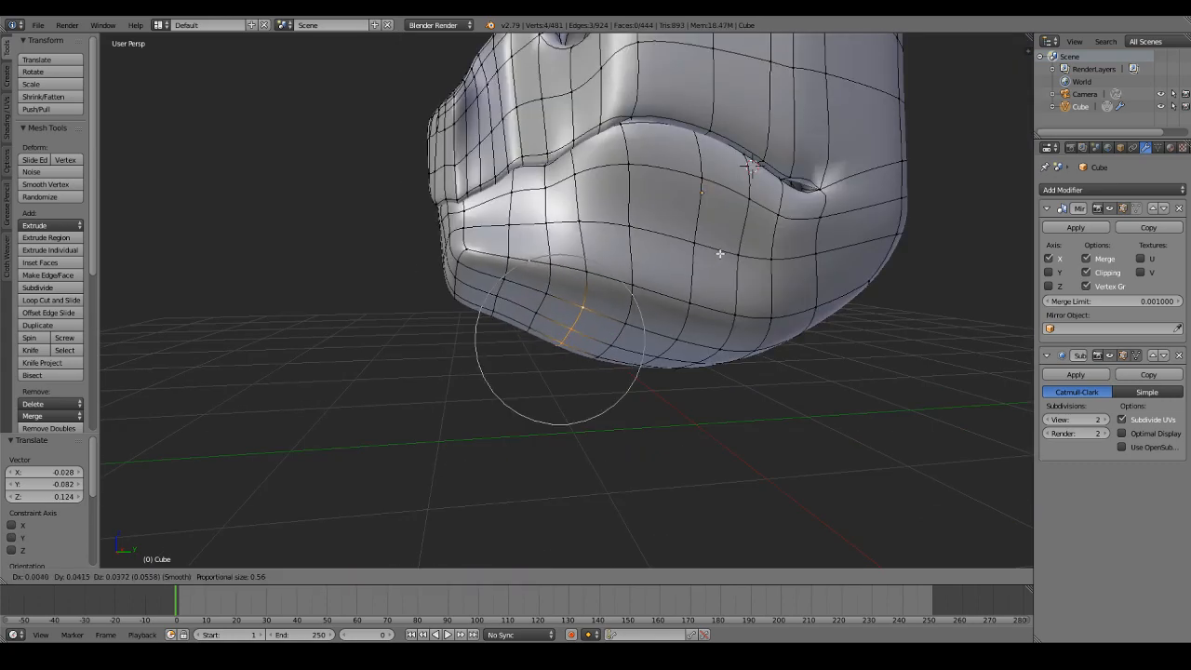
{"action": "scroll", "coordinate": [720, 242], "scroll_direction": "up", "scroll_amount": 2}
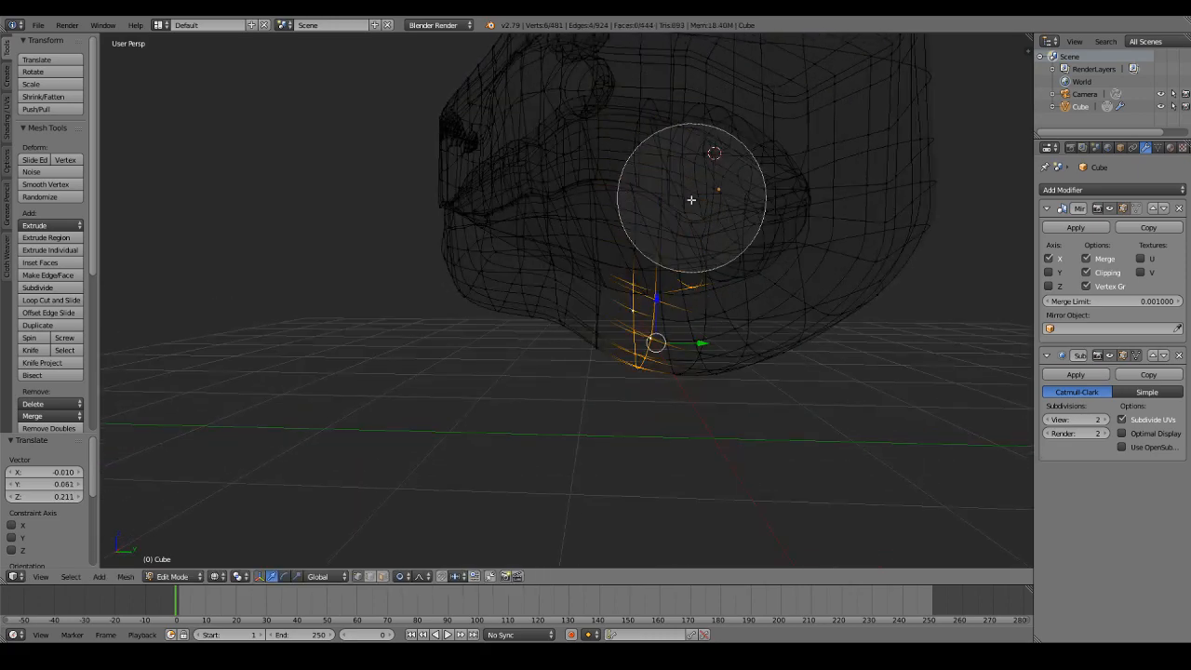
{"action": "key", "text": "z"}
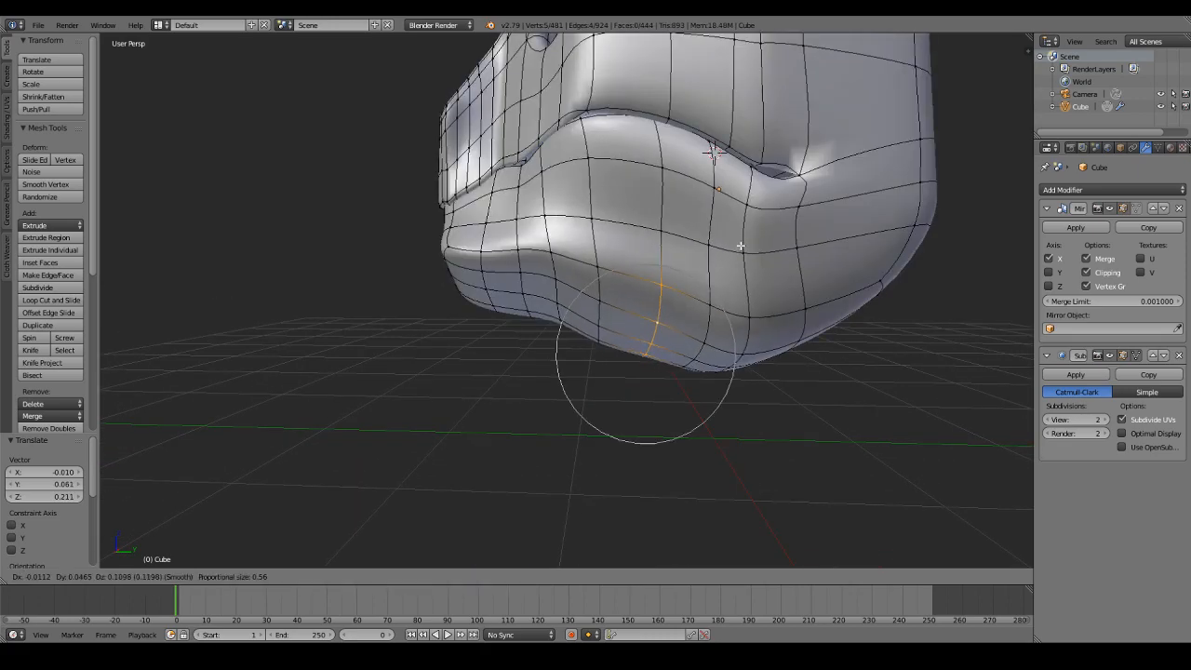
{"action": "key", "text": "Tab"}
{"action": "scroll", "coordinate": [670, 252], "scroll_direction": "down", "scroll_amount": 3}
{"action": "middle_click_drag", "start_coordinate": [670, 252], "coordinate": [646, 280]}
{"action": "key", "text": "Tab"}
{"action": "scroll", "coordinate": [647, 280], "scroll_direction": "up", "scroll_amount": 2}
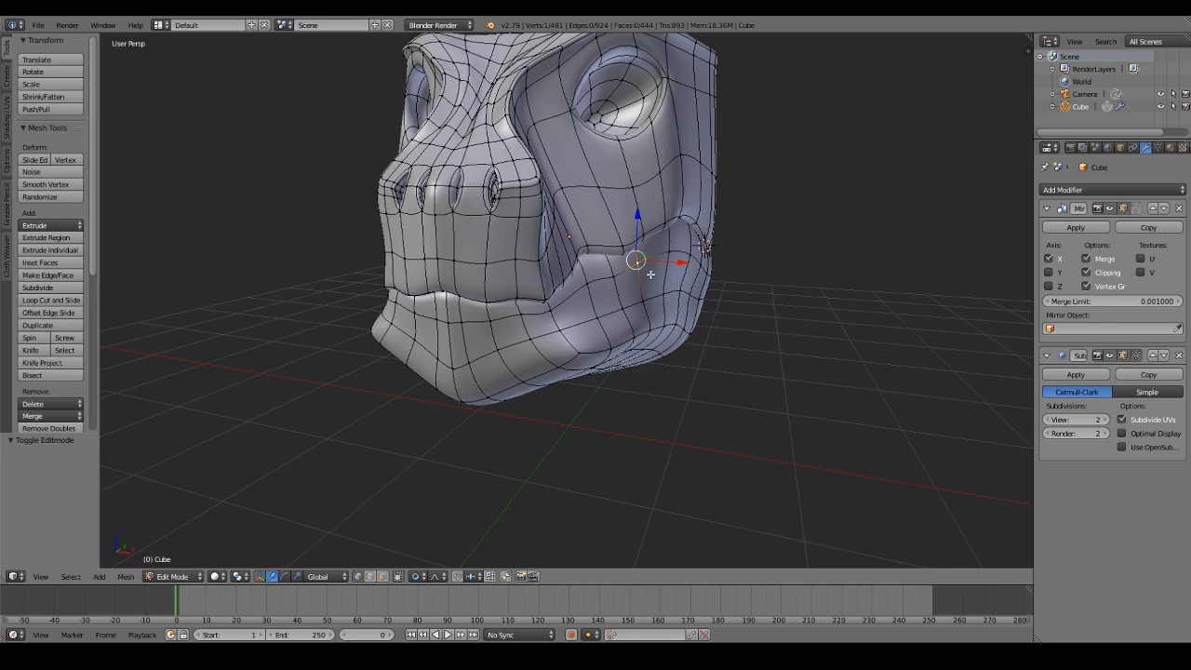
Step: Move the vertex on the mouth line near its back corner slightly outward with smooth proportional editing at size 0.75
{"action": "scroll", "coordinate": [650, 275], "scroll_direction": "up", "scroll_amount": 3}
{"action": "scroll", "coordinate": [650, 274], "scroll_direction": "down", "scroll_amount": 1}
{"action": "middle_click_drag", "start_coordinate": [650, 275], "coordinate": [697, 219]}
{"action": "scroll", "coordinate": [697, 219], "scroll_direction": "up", "scroll_amount": 1}
{"action": "key", "text": "g"}
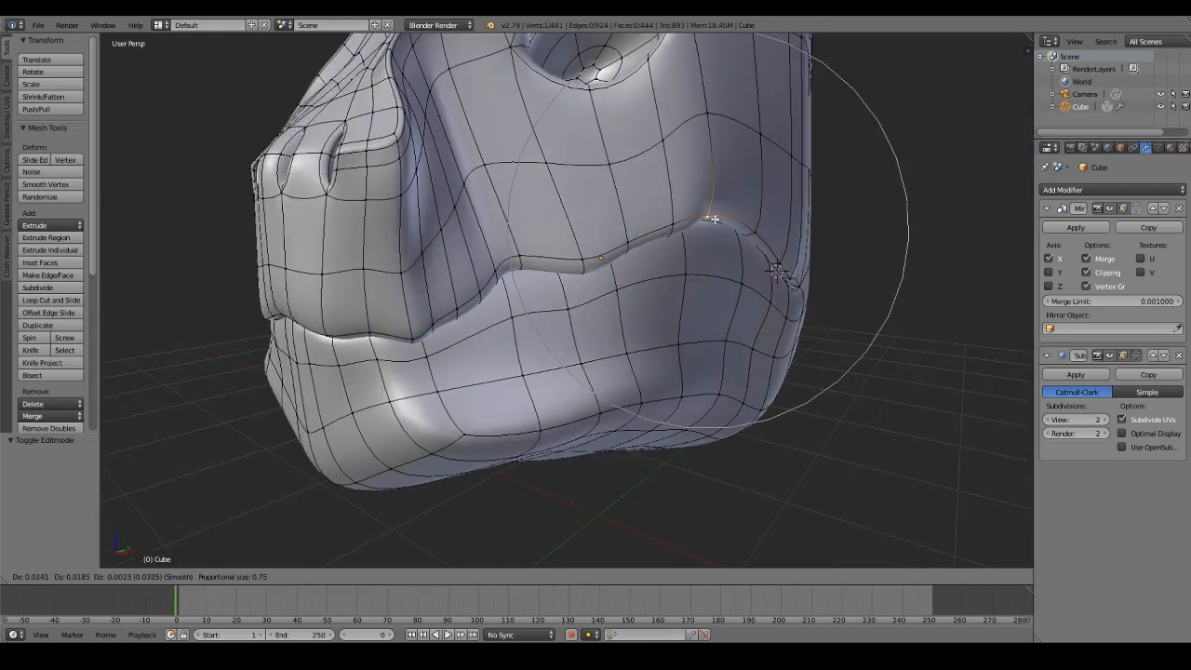
{"action": "left_click", "coordinate": [715, 219]}
{"action": "key", "text": "Tab"}
{"action": "scroll", "coordinate": [715, 220], "scroll_direction": "up", "scroll_amount": 4}
{"action": "middle_click_drag", "start_coordinate": [714, 219], "coordinate": [621, 297]}
{"action": "key", "text": "Tab"}
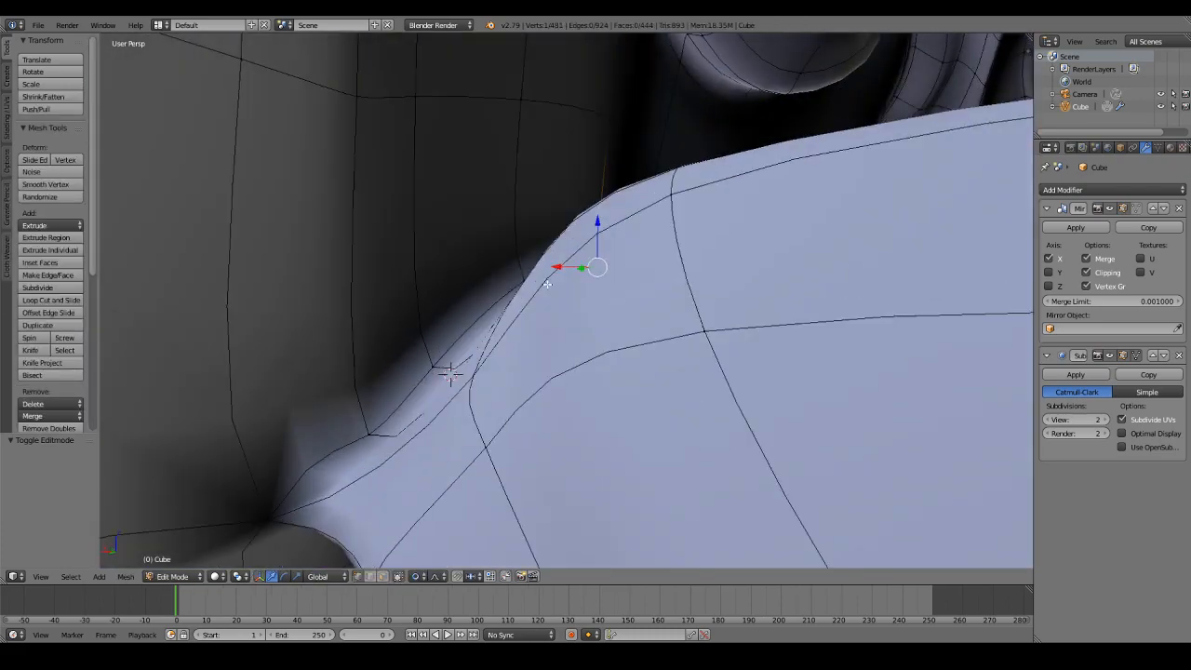
Step: Add an edge loop just beside the mouth's back corner with Loop Cut and Slide, leaving it unslid
{"action": "key", "text": "Tab"}
{"action": "middle_click_drag", "start_coordinate": [547, 284], "coordinate": [381, 342]}
{"action": "key", "text": "Tab"}
{"action": "right_click", "coordinate": [485, 345], "text": "alt"}
{"action": "key", "text": "a"}
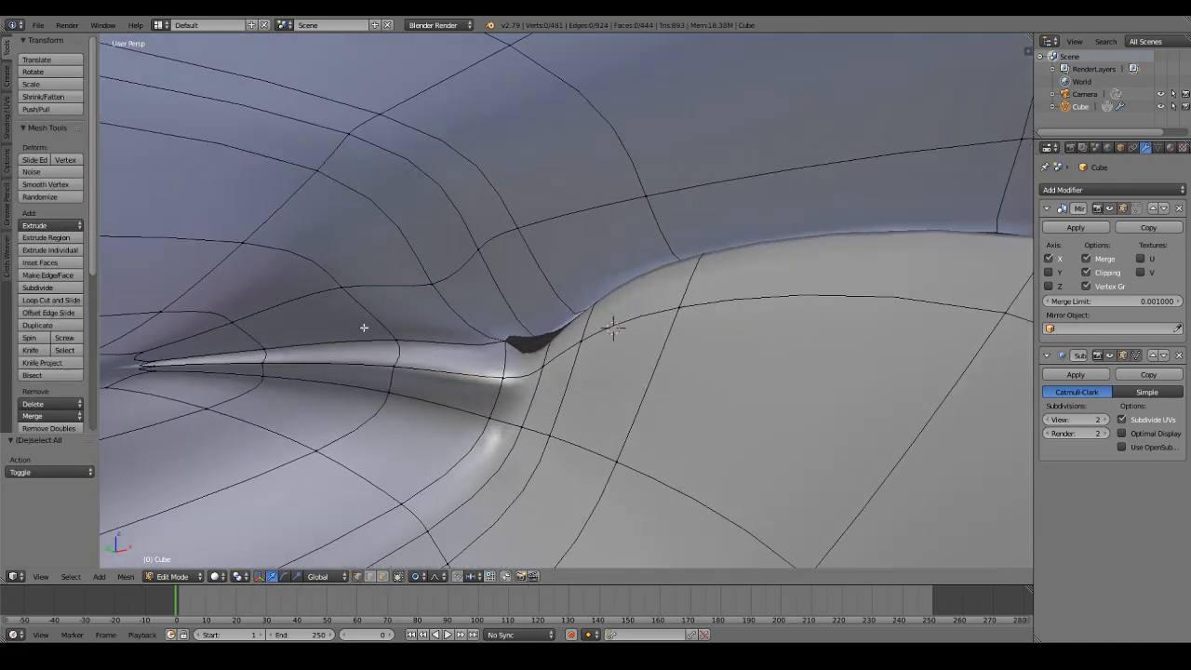
{"action": "left_click", "coordinate": [50, 299]}
{"action": "left_click", "coordinate": [426, 337]}
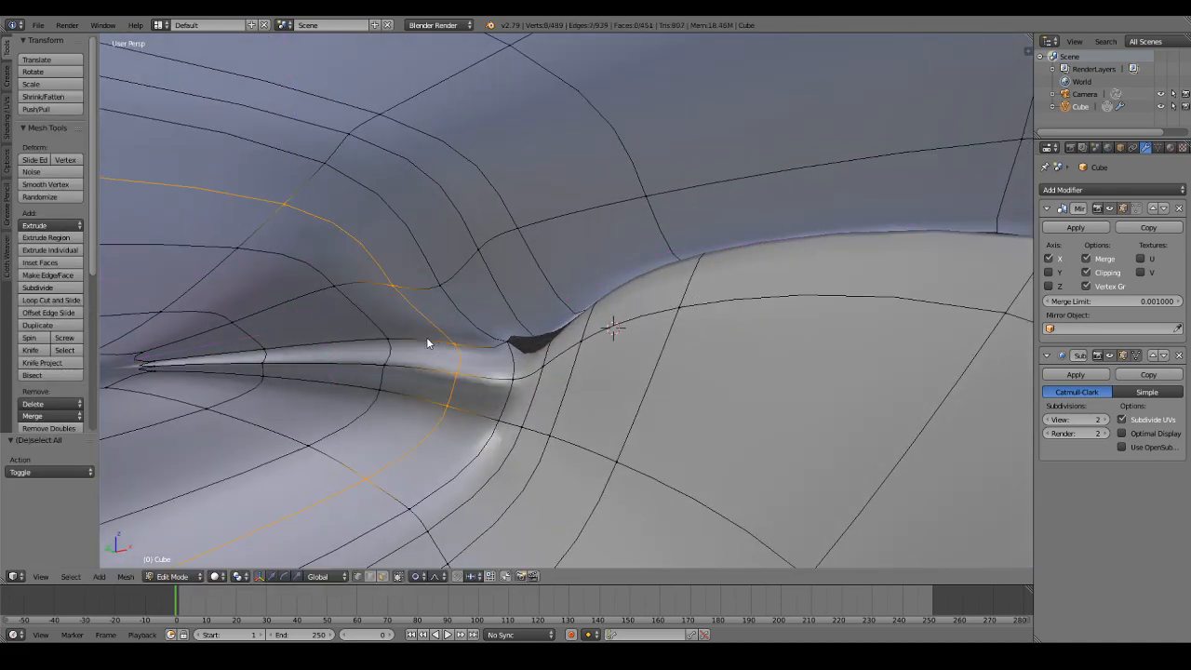
{"action": "left_click", "coordinate": [421, 337]}
Step: Deselect everything and examine the smoothed head and mouth corner from the side
{"action": "right_click", "coordinate": [465, 341]}
{"action": "middle_click_drag", "start_coordinate": [465, 342], "coordinate": [556, 331]}
{"action": "key", "text": "a"}
{"action": "scroll", "coordinate": [510, 302], "scroll_direction": "down", "scroll_amount": 3}
{"action": "key", "text": "a"}
{"action": "key", "text": "a"}
{"action": "scroll", "coordinate": [555, 330], "scroll_direction": "up", "scroll_amount": 2}
{"action": "scroll", "coordinate": [556, 330], "scroll_direction": "down", "scroll_amount": 5}
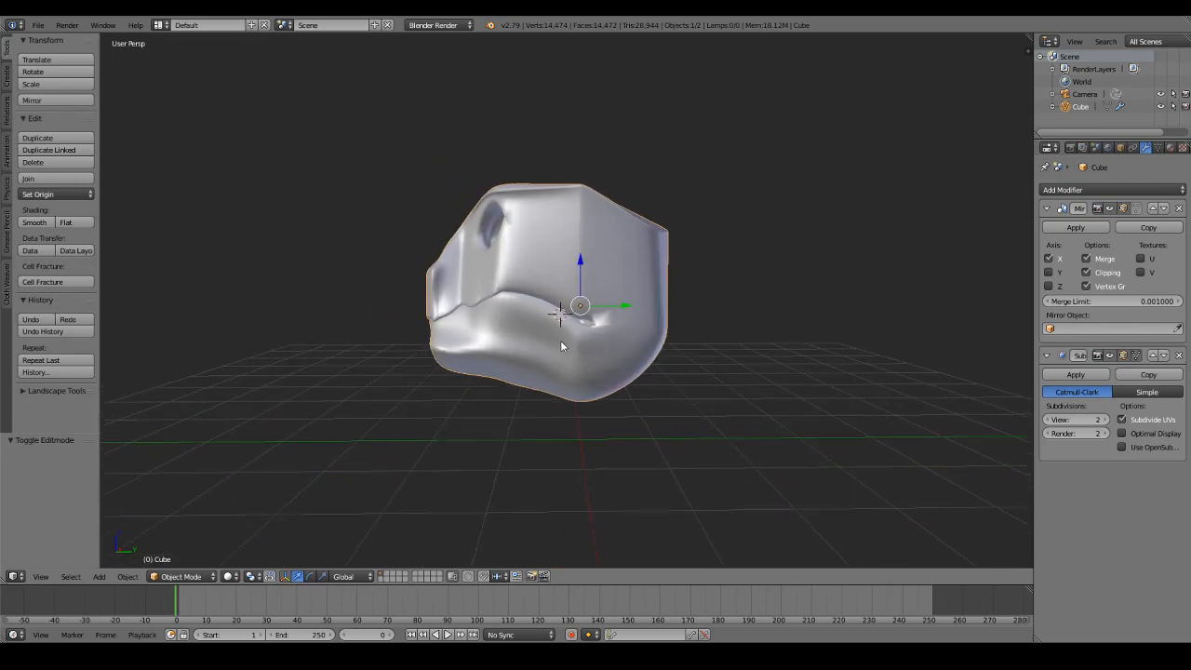
{"action": "key", "text": "a"}
{"action": "scroll", "coordinate": [555, 336], "scroll_direction": "up", "scroll_amount": 2}
{"action": "middle_click_drag", "start_coordinate": [619, 221], "coordinate": [617, 218]}
{"action": "key", "text": "a"}
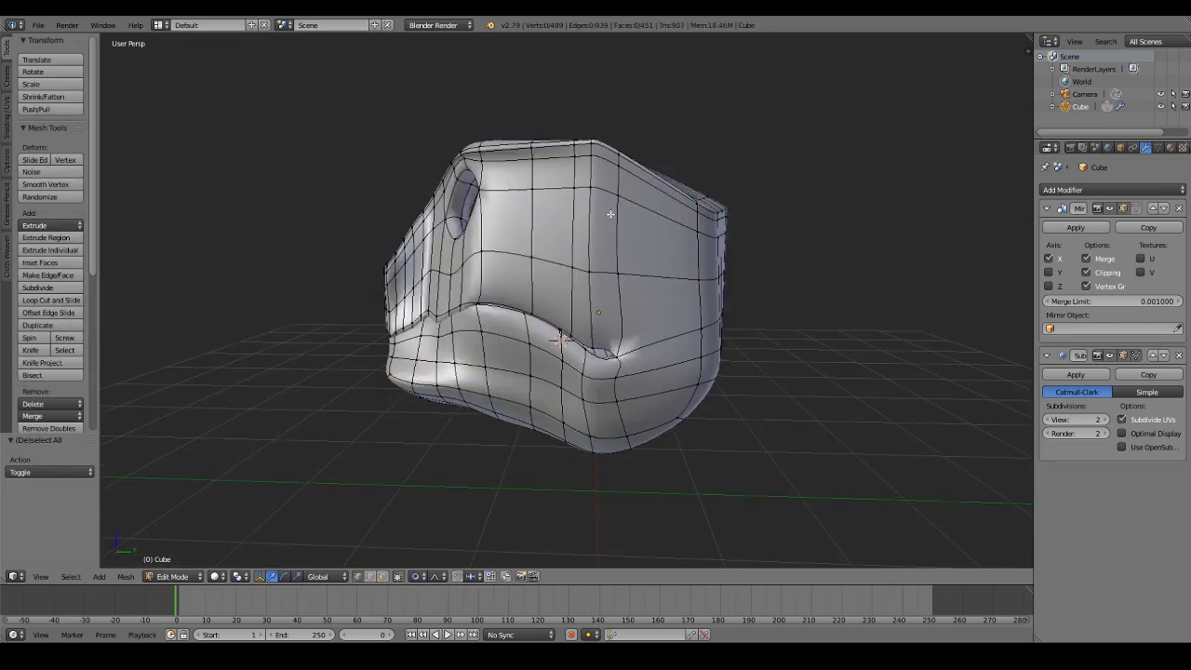
Step: Select the faces of the rear head and back of the jaw behind the mouth corner, and apply Smooth Vertex twice
{"action": "right_click", "coordinate": [590, 212], "text": "alt+shift"}
{"action": "right_click", "coordinate": [617, 221], "text": "alt+shift"}
{"action": "key", "text": "z"}
{"action": "scroll", "coordinate": [640, 344], "scroll_direction": "down", "scroll_amount": 2}
{"action": "key", "text": "c"}
{"action": "scroll", "coordinate": [657, 223], "scroll_direction": "down", "scroll_amount": 2}
{"action": "left_click_drag", "start_coordinate": [700, 211], "coordinate": [722, 372]}
{"action": "key", "text": "Escape"}
{"action": "key", "text": "z"}
{"action": "scroll", "coordinate": [683, 377], "scroll_direction": "up", "scroll_amount": 3}
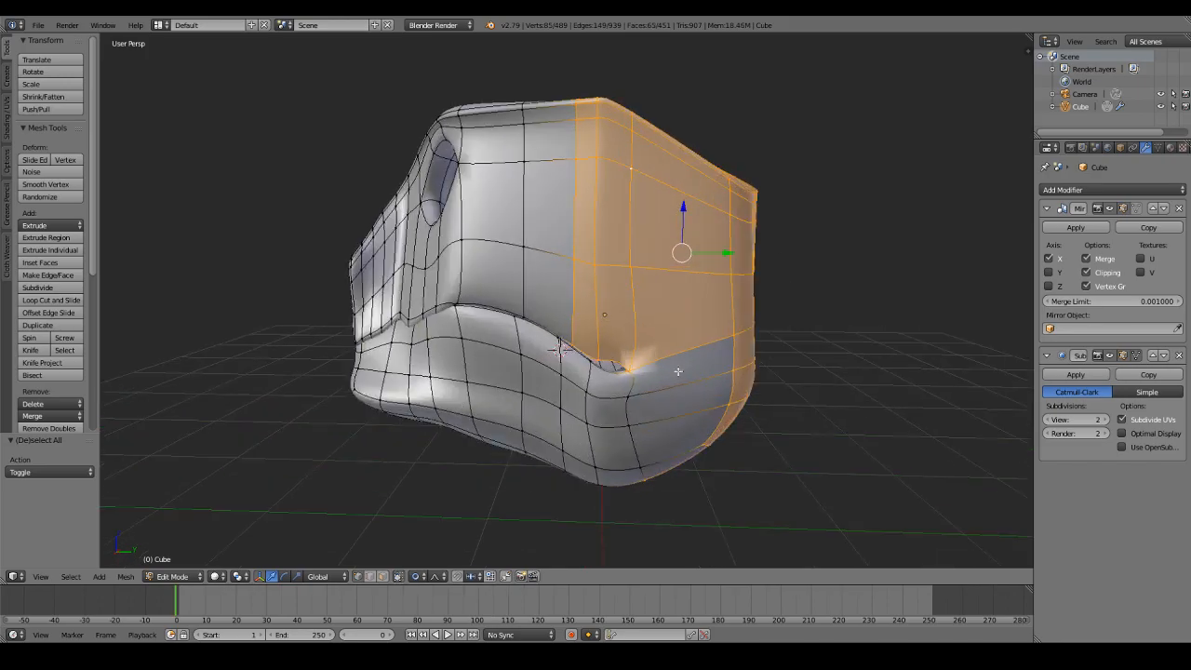
{"action": "right_click", "coordinate": [630, 412], "text": "alt+shift"}
{"action": "middle_click_drag", "start_coordinate": [631, 412], "coordinate": [613, 339]}
{"action": "scroll", "coordinate": [419, 377], "scroll_direction": "down", "scroll_amount": 4}
{"action": "scroll", "coordinate": [613, 339], "scroll_direction": "up", "scroll_amount": 5}
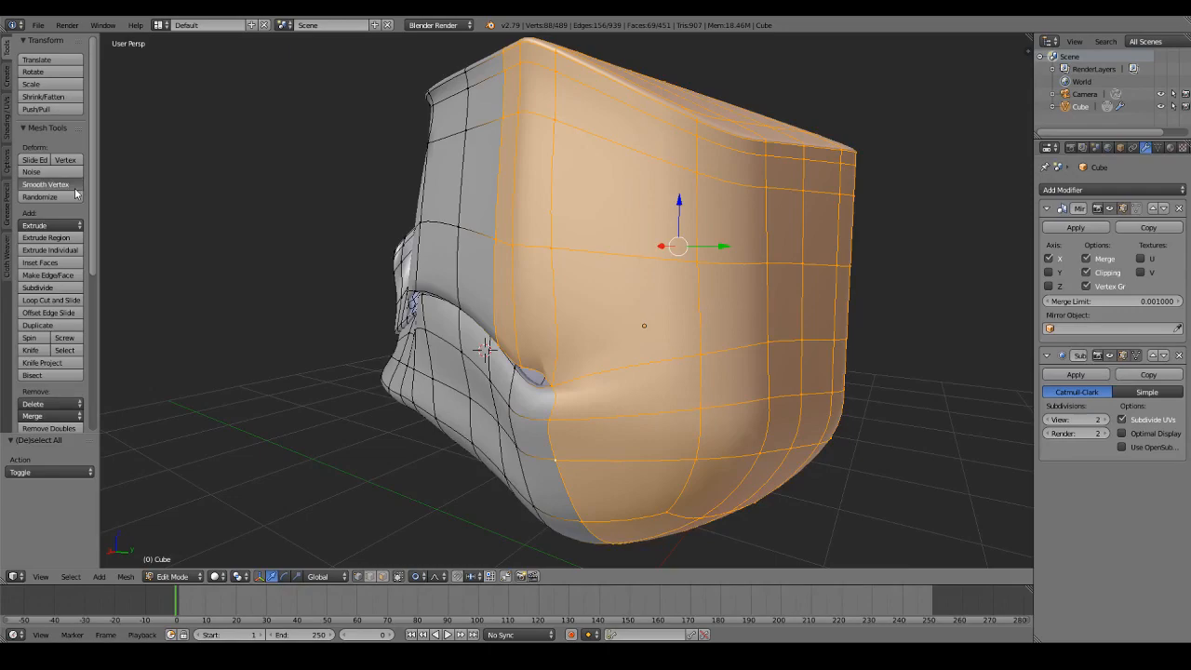
{"action": "left_click", "coordinate": [76, 189]}
{"action": "left_click", "coordinate": [76, 189]}
{"action": "key", "text": "Tab"}
{"action": "middle_click_drag", "start_coordinate": [447, 244], "coordinate": [606, 300]}
{"action": "key", "text": "Tab"}
Step: Open the back of the mouth by moving the upper lip vertex 0.174 up and the lower lip vertex 0.131 down
{"action": "right_click", "coordinate": [607, 310]}
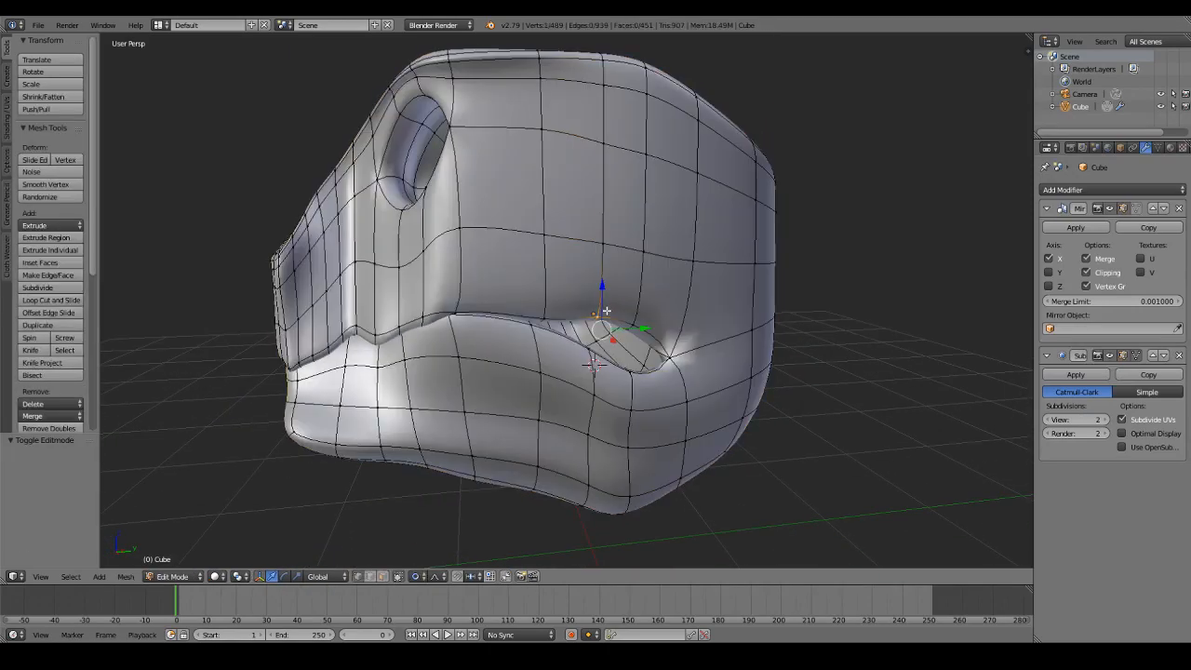
{"action": "key", "text": "g"}
{"action": "left_click", "coordinate": [601, 259]}
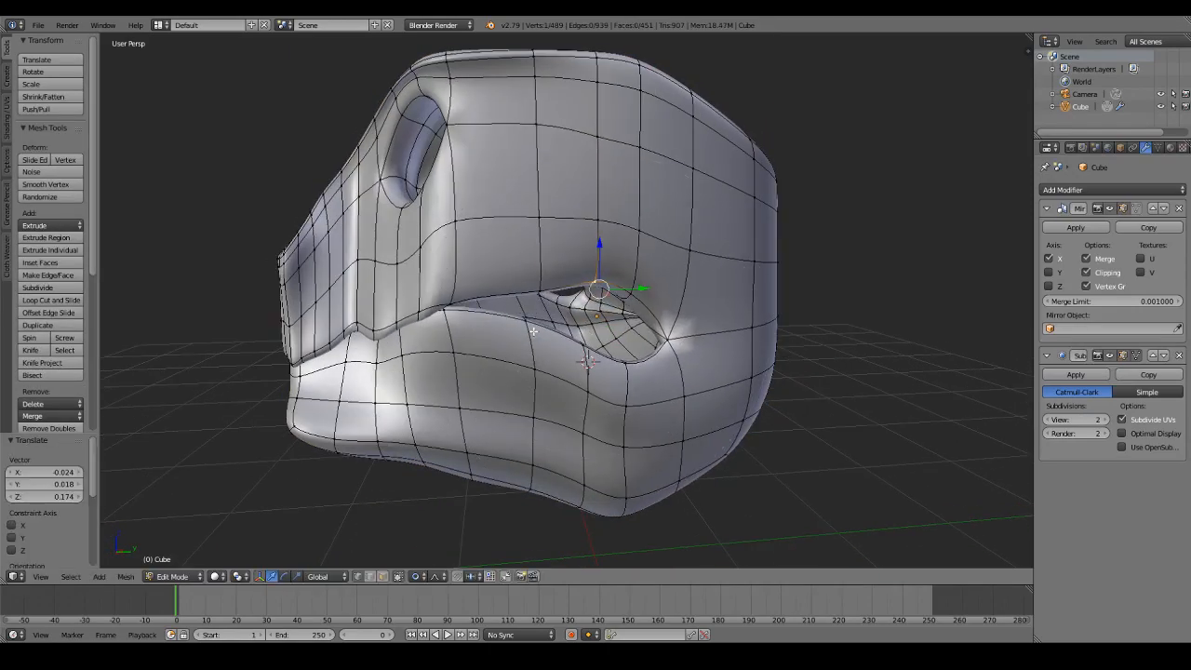
{"action": "right_click", "coordinate": [579, 348]}
{"action": "key", "text": "g"}
{"action": "left_click", "coordinate": [566, 370]}
Step: Move the mouth's back corner vertex about 0.11 rearward with smooth proportional editing at size 0.75
{"action": "right_click", "coordinate": [674, 343]}
{"action": "key", "text": "g"}
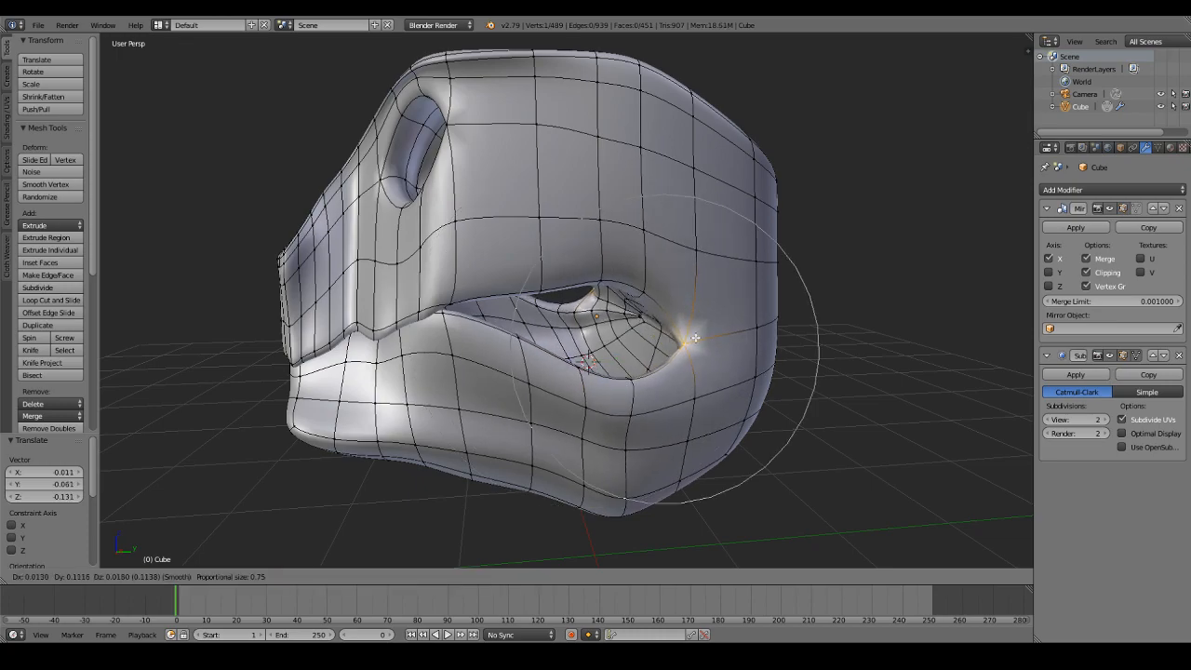
{"action": "left_click", "coordinate": [694, 342]}
{"action": "key", "text": "Tab"}
{"action": "scroll", "coordinate": [521, 332], "scroll_direction": "down", "scroll_amount": 3}
{"action": "key", "text": "Tab"}
{"action": "middle_click_drag", "start_coordinate": [521, 332], "coordinate": [584, 302]}
{"action": "scroll", "coordinate": [581, 290], "scroll_direction": "up", "scroll_amount": 3}
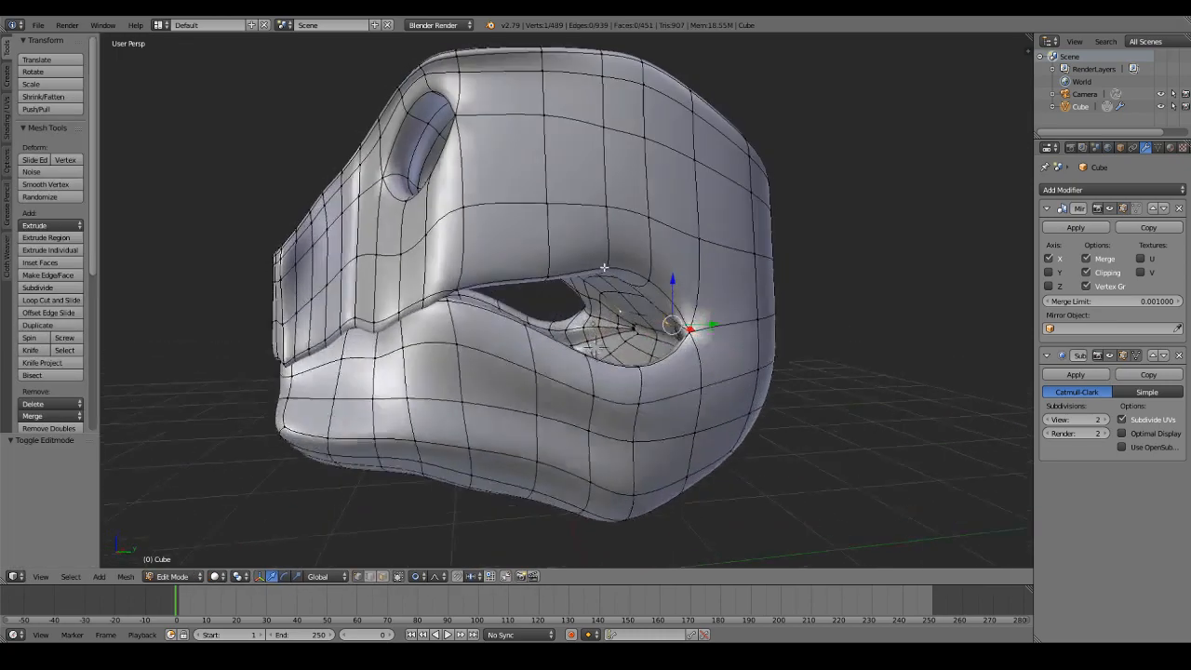
Step: Reposition the vertex at the back of the mouth with proportional editing and check the smoothed head
{"action": "middle_click_drag", "start_coordinate": [546, 237], "coordinate": [678, 298]}
{"action": "key", "text": "g"}
{"action": "left_click", "coordinate": [585, 188]}
{"action": "key", "text": "Tab"}
{"action": "scroll", "coordinate": [584, 189], "scroll_direction": "down", "scroll_amount": 2}
{"action": "key", "text": "Tab"}
Step: Select two neighbouring vertices beside the mouth opening and move them outward with proportional editing
{"action": "right_click", "coordinate": [605, 323]}
{"action": "middle_click_drag", "start_coordinate": [605, 323], "coordinate": [564, 317]}
{"action": "right_click", "coordinate": [550, 314], "text": "shift"}
{"action": "key", "text": "g"}
{"action": "scroll", "coordinate": [633, 317], "scroll_direction": "down", "scroll_amount": 4}
{"action": "left_click", "coordinate": [615, 316]}
Step: Move the vertex on the side of the head above the mouth corner outward with proportional editing
{"action": "right_click", "coordinate": [666, 298]}
{"action": "mouse_move", "coordinate": [666, 298]}
{"action": "middle_mouse_down"}
{"action": "mouse_move", "coordinate": [731, 316]}
{"action": "mouse_move", "coordinate": [676, 290]}
{"action": "middle_mouse_up"}
{"action": "key", "text": "g"}
{"action": "scroll", "coordinate": [770, 311], "scroll_direction": "down", "scroll_amount": 1}
{"action": "left_click", "coordinate": [750, 310]}
{"action": "key", "text": "Tab"}
{"action": "key", "text": "Tab"}
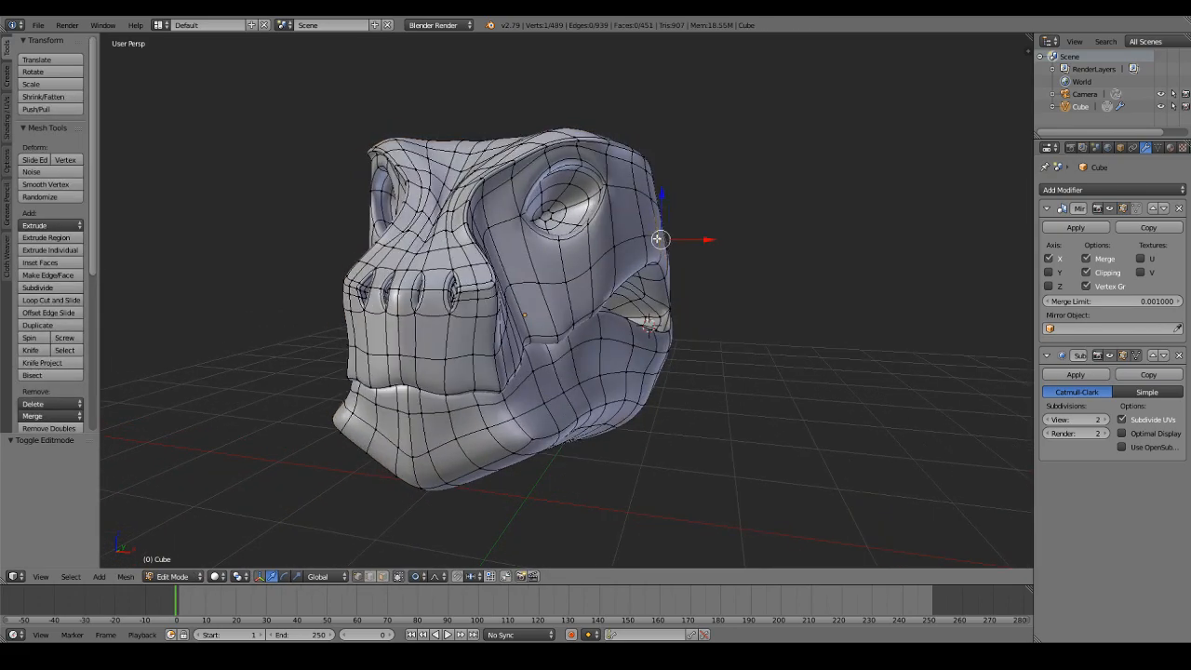
{"action": "key", "text": "Tab"}
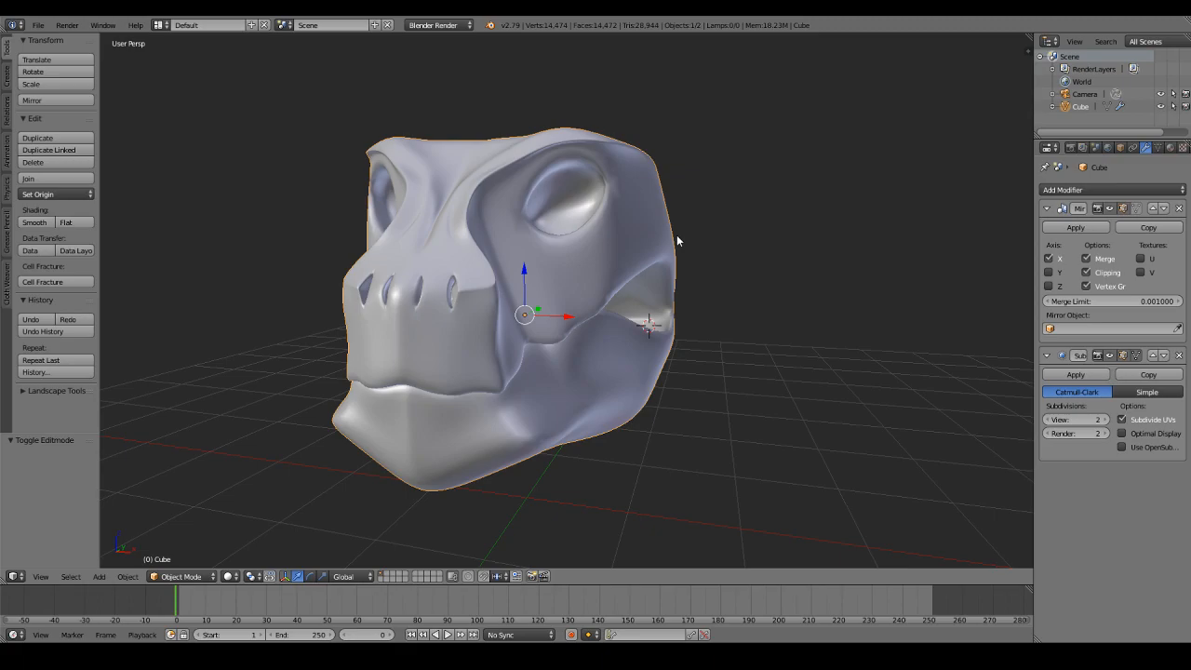
Step: Examine the opened mouth corner and the inner cheek surface up close from the side
{"action": "middle_click_drag", "start_coordinate": [678, 241], "coordinate": [579, 261]}
{"action": "scroll", "coordinate": [595, 270], "scroll_direction": "up", "scroll_amount": 1}
{"action": "key", "text": "Tab"}
{"action": "key", "text": "Tab"}
{"action": "middle_click_drag", "start_coordinate": [725, 313], "coordinate": [651, 341]}
{"action": "scroll", "coordinate": [652, 340], "scroll_direction": "up", "scroll_amount": 1}
{"action": "key", "text": "Tab"}
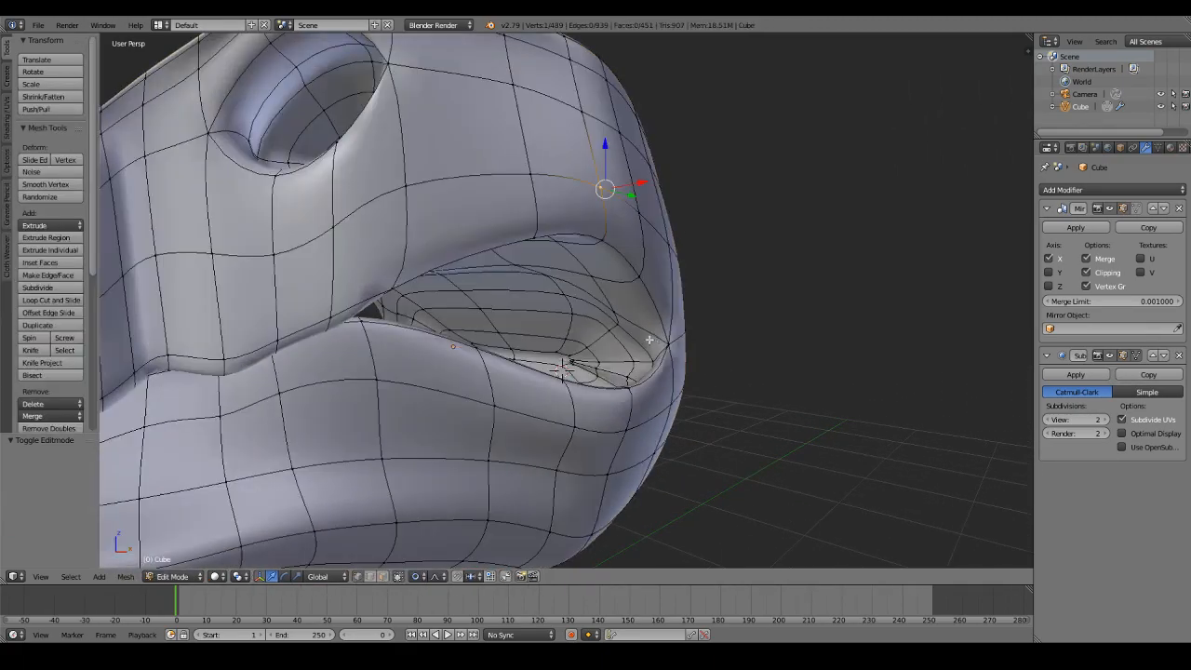
{"action": "scroll", "coordinate": [651, 341], "scroll_direction": "up", "scroll_amount": 3}
{"action": "key", "text": "Tab"}
{"action": "key", "text": "Tab"}
Step: Select the concentric edge loops of the inner cheek inside the mouth corner and smooth their vertices
{"action": "key", "text": "a"}
{"action": "key", "text": "z"}
{"action": "key", "text": "z"}
{"action": "right_click", "coordinate": [577, 365], "text": "alt"}
{"action": "right_click", "coordinate": [548, 372], "text": "alt+shift"}
{"action": "right_click", "coordinate": [619, 347], "text": "alt+shift"}
{"action": "right_click", "coordinate": [613, 332], "text": "alt+shift"}
{"action": "key", "text": "ctrl+z"}
{"action": "right_click", "coordinate": [610, 326], "text": "alt+shift"}
{"action": "key", "text": "ctrl+z"}
{"action": "key", "text": "ctrl+z"}
{"action": "right_click", "coordinate": [605, 324], "text": "alt+shift"}
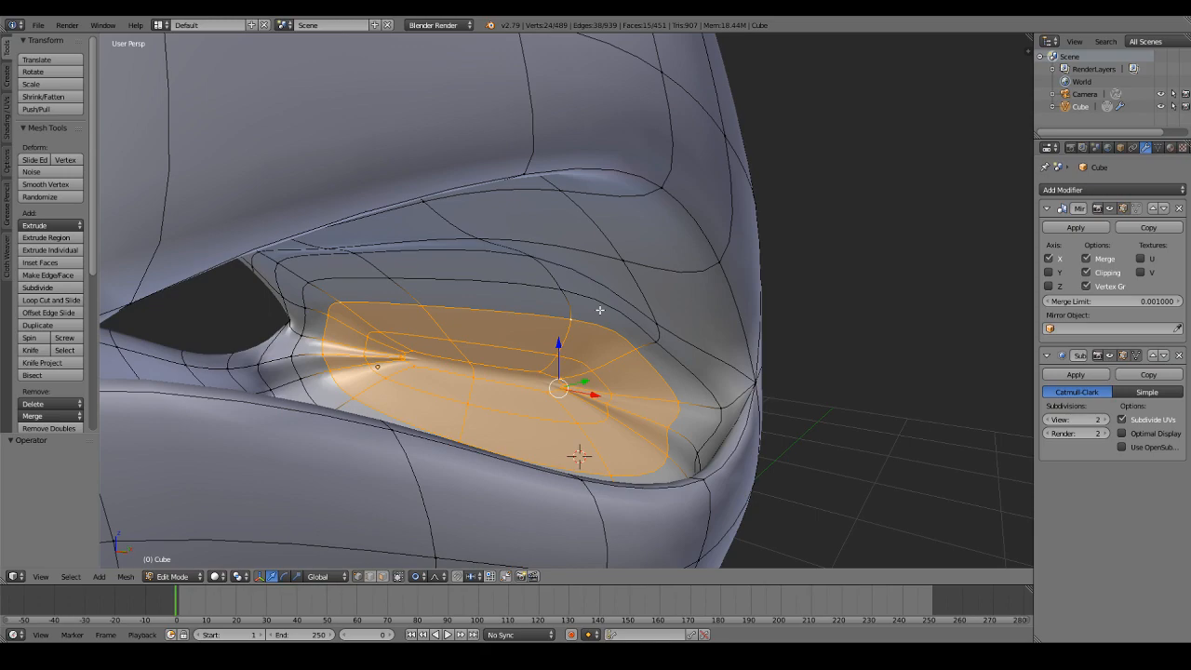
{"action": "right_click", "coordinate": [600, 305], "text": "alt+shift"}
{"action": "key", "text": "w"}
{"action": "left_click", "coordinate": [605, 312]}
{"action": "key", "text": "Tab"}
{"action": "middle_click_drag", "start_coordinate": [651, 357], "coordinate": [603, 355]}
{"action": "key", "text": "Tab"}
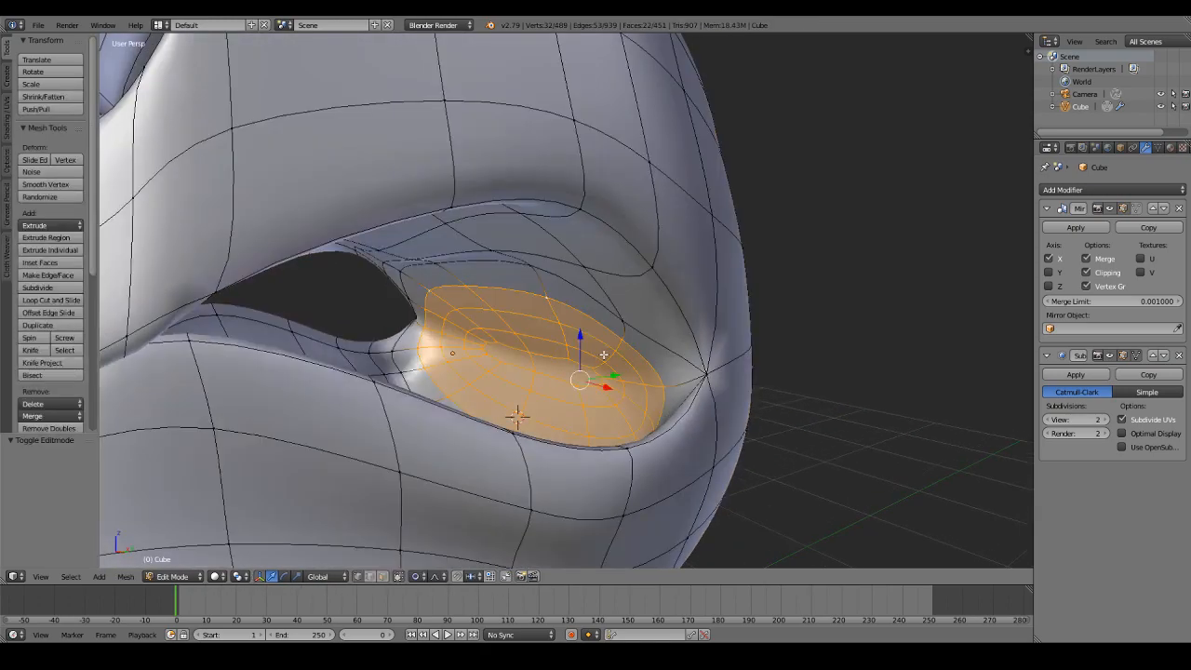
Step: Move the selected inner cheek faces about 0.036 along Y with smooth proportional editing at size 0.83
{"action": "key", "text": "g"}
{"action": "scroll", "coordinate": [627, 371], "scroll_direction": "up", "scroll_amount": 8}
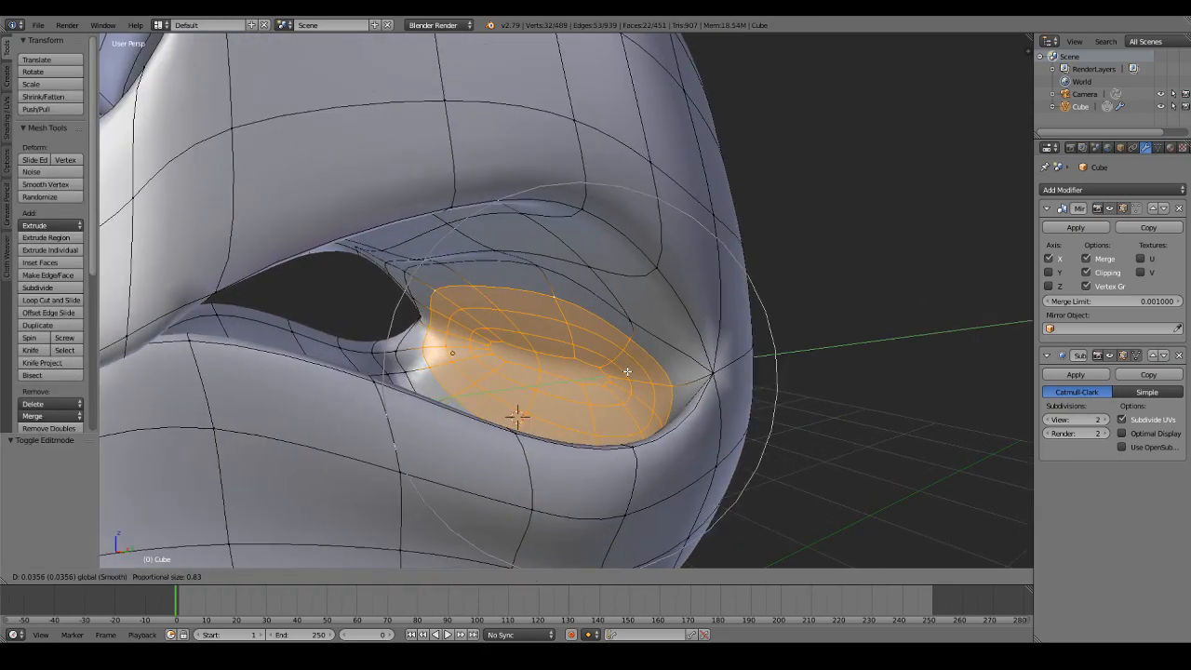
{"action": "left_click", "coordinate": [627, 371]}
{"action": "key", "text": "Tab"}
{"action": "scroll", "coordinate": [599, 364], "scroll_direction": "down", "scroll_amount": 5}
{"action": "middle_click_drag", "start_coordinate": [598, 364], "coordinate": [536, 381]}
{"action": "key", "text": "Tab"}
Step: Turn off proportional editing and bring the front corner of the lower jaw into close view
{"action": "left_click", "coordinate": [415, 577]}
{"action": "left_click", "coordinate": [433, 549]}
{"action": "key", "text": "Tab"}
{"action": "key", "text": "Tab"}
{"action": "scroll", "coordinate": [536, 382], "scroll_direction": "up", "scroll_amount": 3}
{"action": "left_click", "coordinate": [418, 577]}
{"action": "key", "text": "KP_Decimal"}
{"action": "scroll", "coordinate": [679, 277], "scroll_direction": "down", "scroll_amount": 8}
{"action": "scroll", "coordinate": [678, 276], "scroll_direction": "down", "scroll_amount": 1}
{"action": "scroll", "coordinate": [593, 303], "scroll_direction": "up", "scroll_amount": 2}
Step: Move two ridge vertices at the lower jaw's front corner to shape a regular base quad
{"action": "right_click", "coordinate": [599, 300]}
{"action": "key", "text": "g"}
{"action": "left_click", "coordinate": [626, 298]}
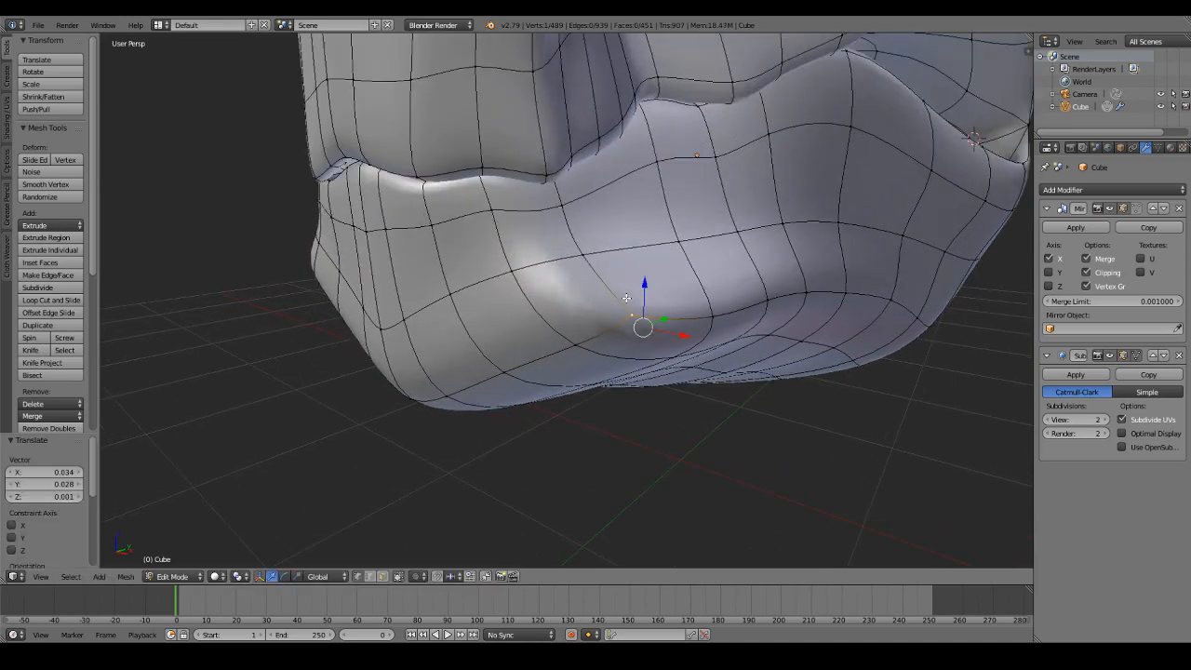
{"action": "right_click", "coordinate": [511, 272]}
{"action": "key", "text": "g"}
{"action": "left_click", "coordinate": [544, 248]}
Step: Select the four vertices of the quad at the jaw's front corner and rotate the face freely
{"action": "right_click", "coordinate": [632, 315], "text": "shift"}
{"action": "right_click", "coordinate": [576, 346], "text": "shift"}
{"action": "right_click", "coordinate": [595, 249], "text": "shift"}
{"action": "middle_click_drag", "start_coordinate": [744, 279], "coordinate": [703, 277]}
{"action": "key", "text": "r"}
{"action": "key", "text": "r"}
{"action": "left_click", "coordinate": [649, 289]}
Step: Extrude the jaw corner face and scale it inward, then extrude it slightly once more and scale the new face
{"action": "key", "text": "e"}
{"action": "key", "text": "s"}
{"action": "left_click", "coordinate": [689, 284]}
{"action": "key", "text": "e"}
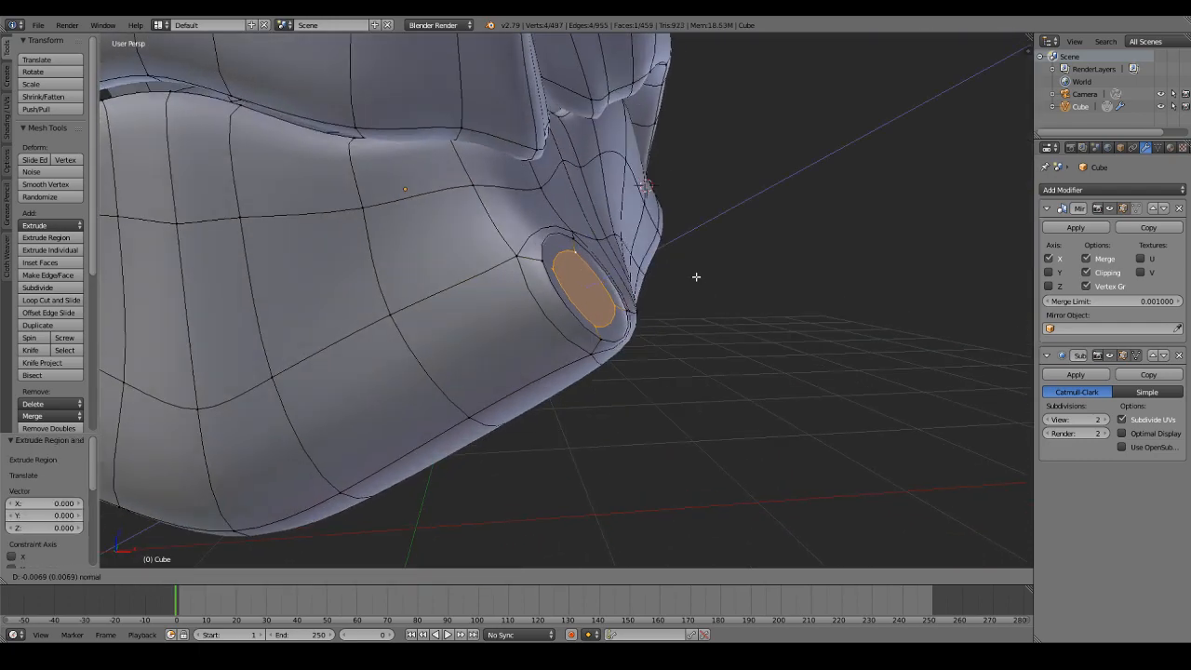
{"action": "left_click", "coordinate": [697, 274]}
{"action": "key", "text": "s"}
{"action": "left_click", "coordinate": [690, 278]}
Step: Extrude the inner face outward and upward from the jaw corner to form a spike
{"action": "key", "text": "s"}
{"action": "right_click", "coordinate": [735, 262]}
{"action": "key", "text": "e"}
{"action": "left_click", "coordinate": [835, 223]}
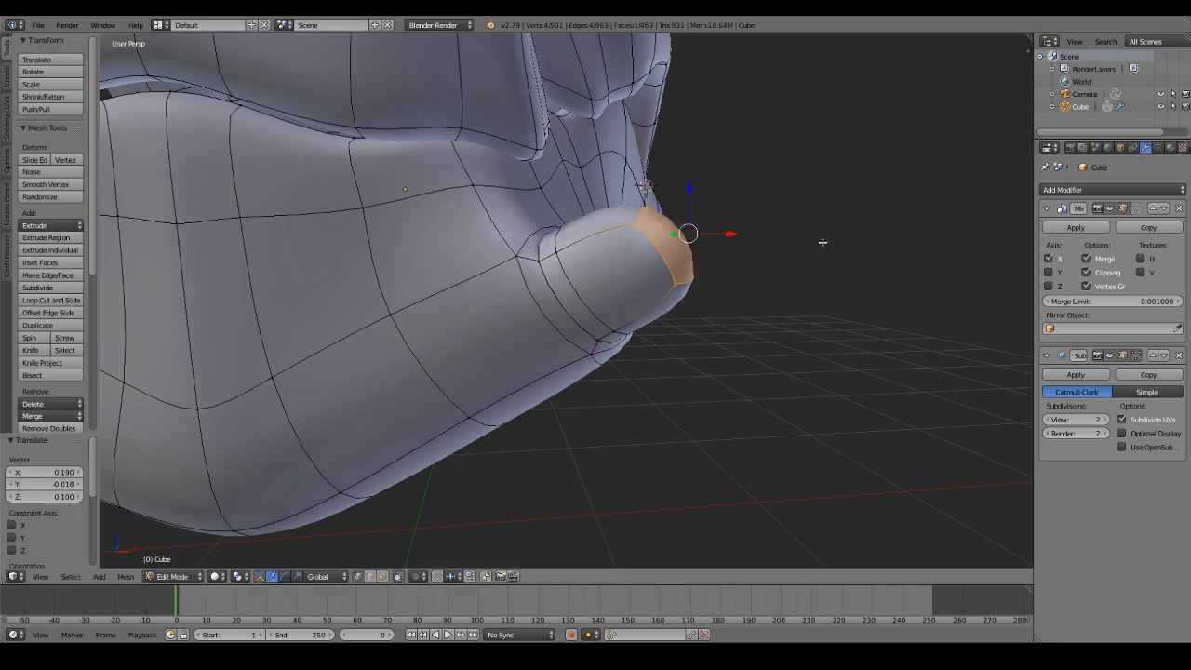
Step: Rotate the end face of the jaw spike and reposition it to curve the spike upward
{"action": "key", "text": "r"}
{"action": "left_click", "coordinate": [814, 264]}
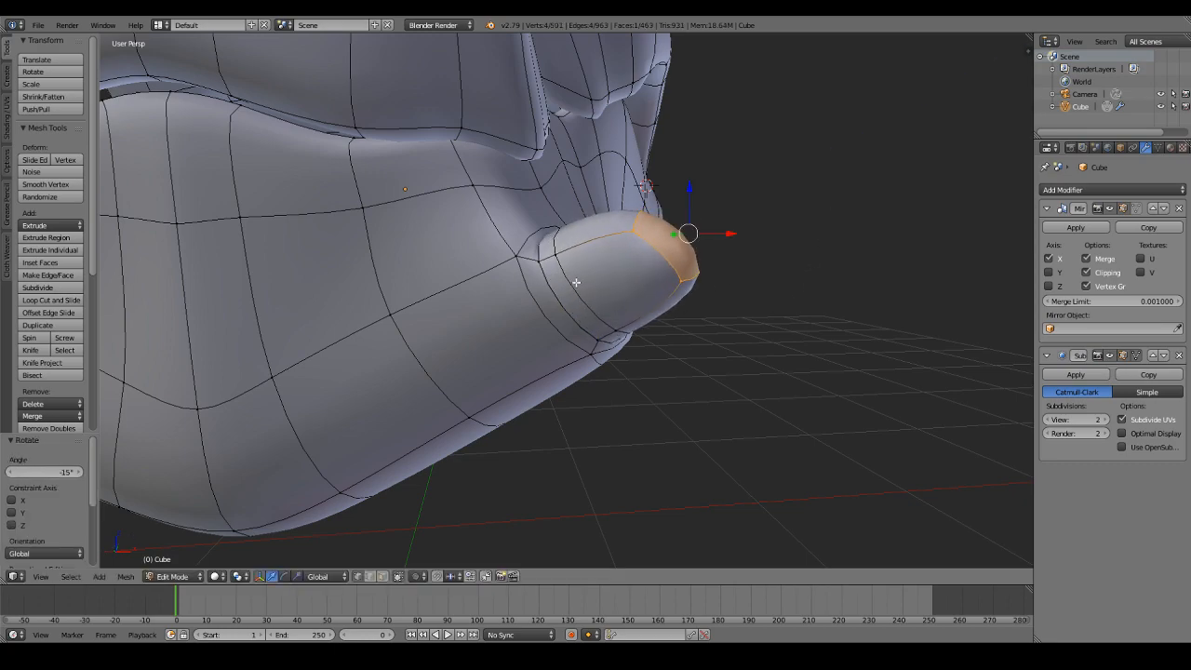
{"action": "key", "text": "g"}
{"action": "left_click", "coordinate": [581, 279]}
{"action": "middle_click_drag", "start_coordinate": [582, 279], "coordinate": [682, 279]}
{"action": "key", "text": "g"}
{"action": "left_click", "coordinate": [535, 244]}
Step: Scale down the spike's end face, extrude it further outward, and shrink the new face into a pointed tip
{"action": "key", "text": "e"}
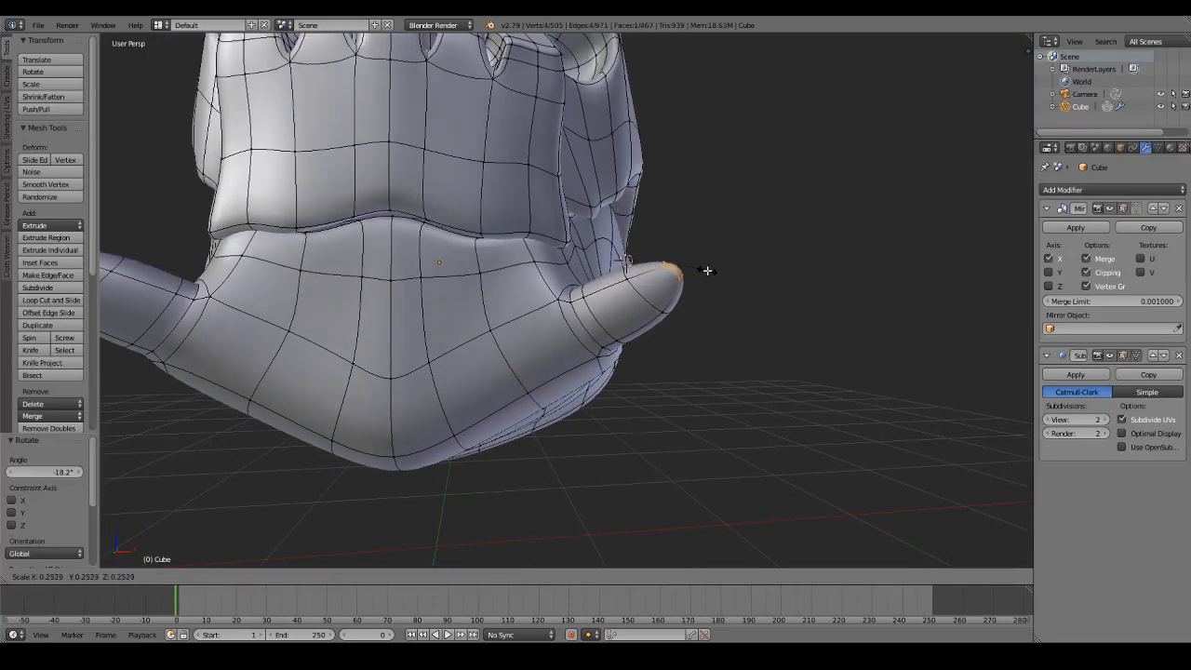
{"action": "left_click", "coordinate": [707, 265]}
{"action": "key", "text": "e"}
{"action": "left_click", "coordinate": [739, 256]}
{"action": "key", "text": "s"}
{"action": "left_click", "coordinate": [710, 237]}
{"action": "key", "text": "Tab"}
{"action": "scroll", "coordinate": [689, 265], "scroll_direction": "down", "scroll_amount": 4}
{"action": "middle_click_drag", "start_coordinate": [673, 283], "coordinate": [630, 320]}
{"action": "scroll", "coordinate": [630, 320], "scroll_direction": "up", "scroll_amount": 6}
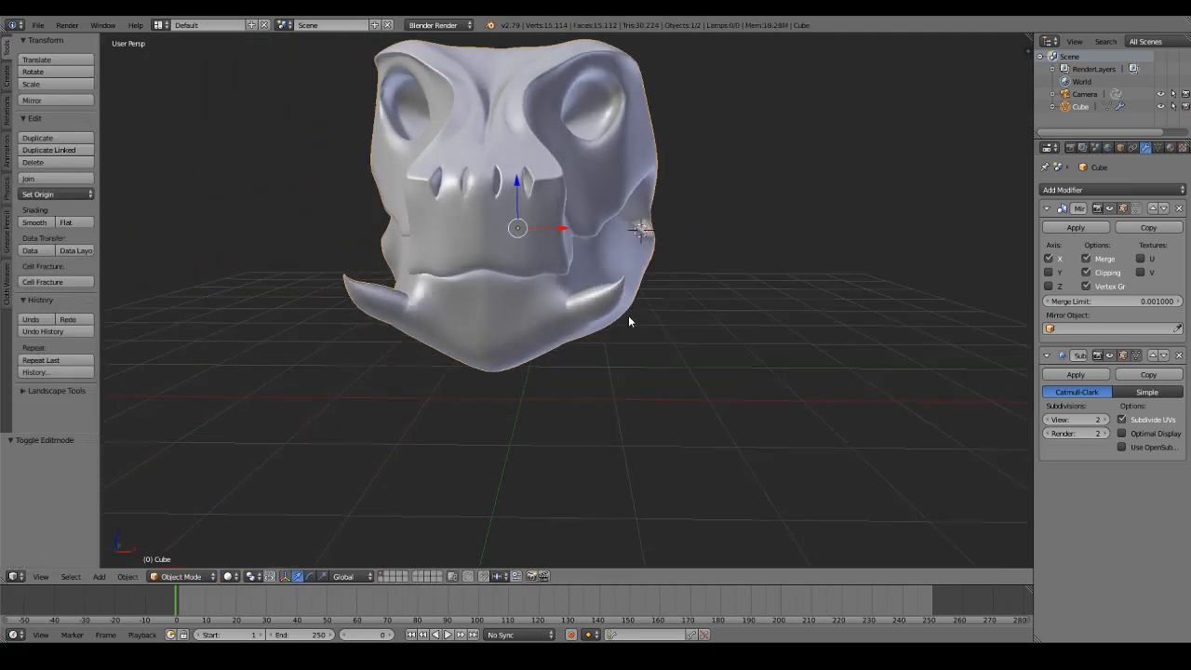
Step: Select the edge loop around the middle of the jaw spike and scale it to adjust the thickness
{"action": "key", "text": "Tab"}
{"action": "right_click", "coordinate": [646, 305], "text": "alt"}
{"action": "key", "text": "s"}
{"action": "left_click", "coordinate": [713, 309]}
{"action": "key", "text": "Tab"}
{"action": "scroll", "coordinate": [614, 329], "scroll_direction": "up", "scroll_amount": 2}
Step: Select the jaw edge in front of the spike's base and scale it up by about 1.16
{"action": "key", "text": "Tab"}
{"action": "right_click", "coordinate": [564, 331]}
{"action": "middle_click_drag", "start_coordinate": [634, 346], "coordinate": [604, 347]}
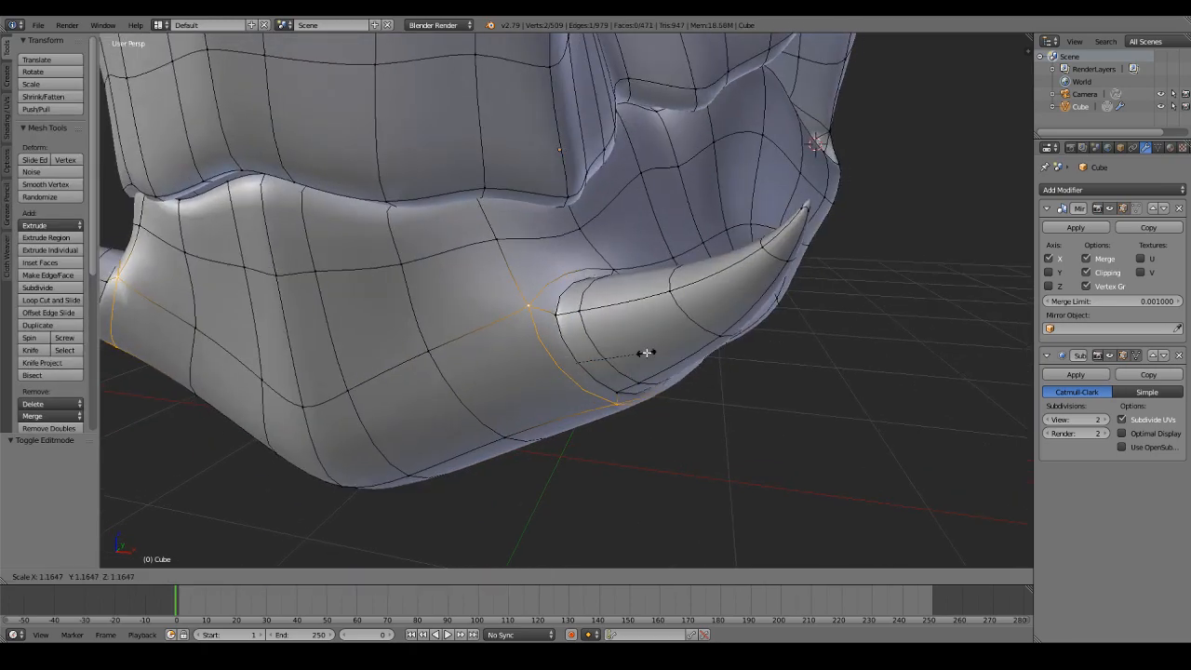
{"action": "left_click", "coordinate": [647, 353]}
Step: Select the edge loop at the spike's base and move it to refine how the spike meets the jaw
{"action": "right_click", "coordinate": [575, 359], "text": "alt"}
{"action": "key", "text": "g"}
{"action": "left_click", "coordinate": [681, 351]}
{"action": "middle_click_drag", "start_coordinate": [683, 351], "coordinate": [662, 337]}
{"action": "key", "text": "g"}
{"action": "left_click", "coordinate": [722, 340]}
{"action": "key", "text": "g"}
{"action": "left_click", "coordinate": [626, 336]}
{"action": "scroll", "coordinate": [705, 327], "scroll_direction": "down", "scroll_amount": 3}
{"action": "key", "text": "Tab"}
{"action": "scroll", "coordinate": [661, 338], "scroll_direction": "up", "scroll_amount": 5}
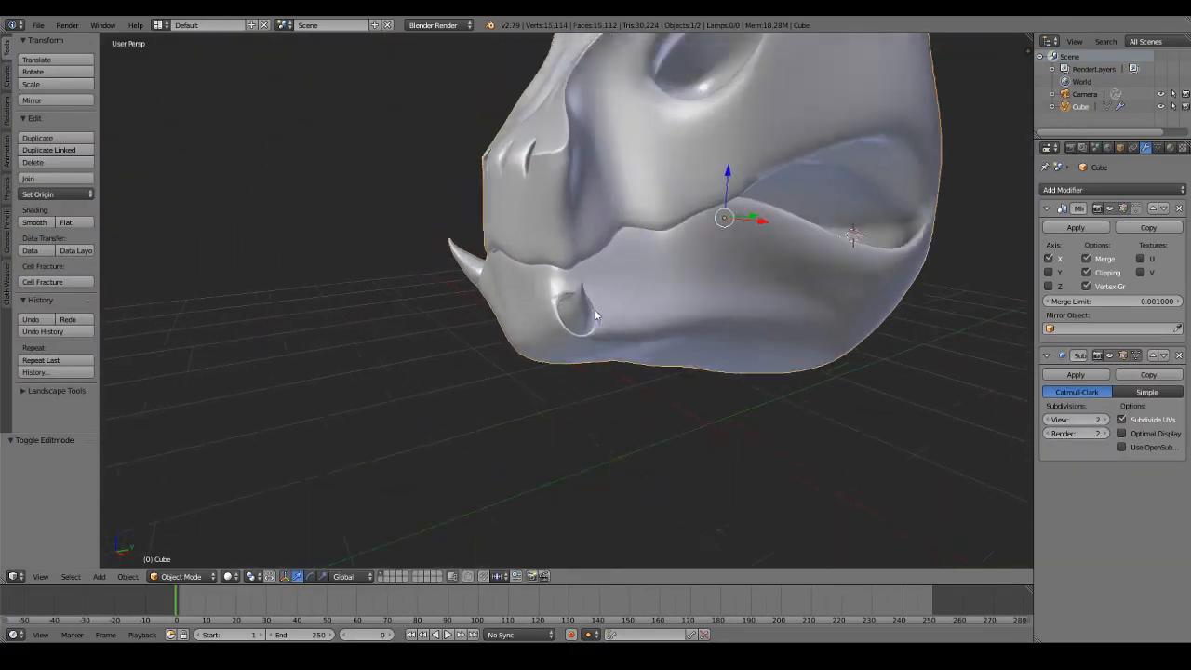
Step: Select the vertices of the spike's tip in wireframe display, return to solid display, and enable proportional editing
{"action": "key", "text": "Tab"}
{"action": "scroll", "coordinate": [481, 286], "scroll_direction": "up", "scroll_amount": 2}
{"action": "key", "text": "z"}
{"action": "key", "text": "c"}
{"action": "left_click", "coordinate": [446, 213]}
{"action": "key", "text": "Escape"}
{"action": "key", "text": "z"}
{"action": "left_click", "coordinate": [416, 576]}
{"action": "left_click", "coordinate": [438, 529]}
Step: Move and rotate the spike's tip with proportional editing to bend the whole spike smoothly
{"action": "middle_click_drag", "start_coordinate": [438, 530], "coordinate": [713, 313]}
{"action": "key", "text": "g"}
{"action": "left_click", "coordinate": [678, 163]}
{"action": "key", "text": "r"}
{"action": "left_click", "coordinate": [716, 199]}
{"action": "key", "text": "Tab"}
{"action": "scroll", "coordinate": [704, 296], "scroll_direction": "down", "scroll_amount": 4}
{"action": "scroll", "coordinate": [711, 322], "scroll_direction": "up", "scroll_amount": 2}
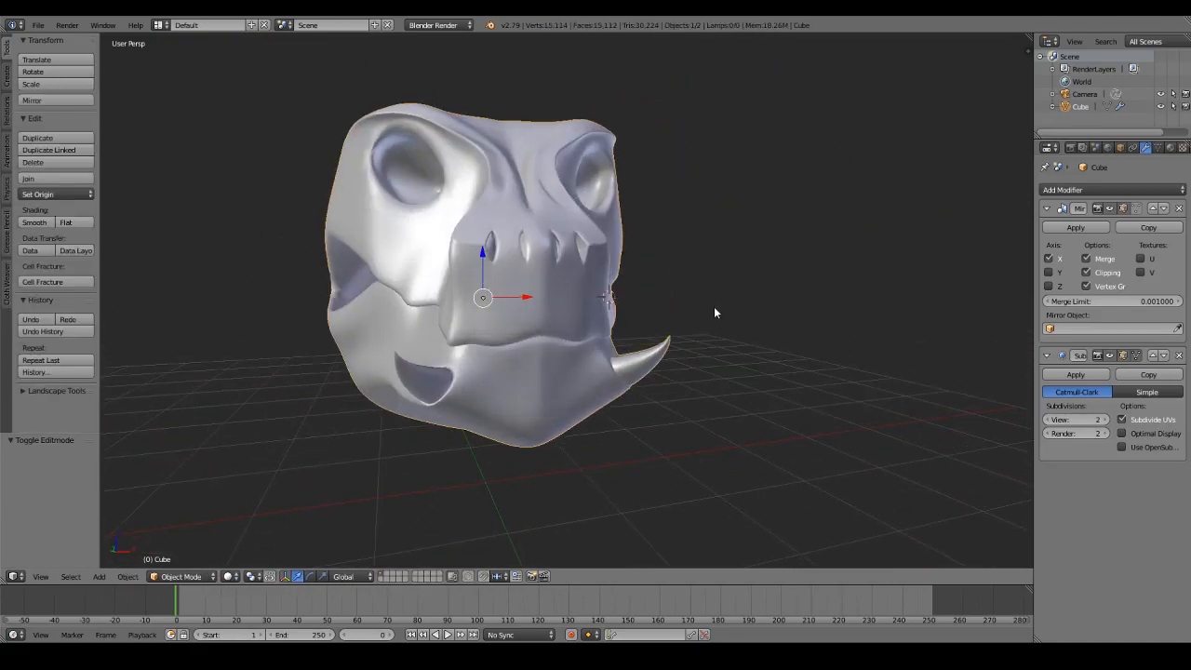
{"action": "scroll", "coordinate": [713, 308], "scroll_direction": "up", "scroll_amount": 1}
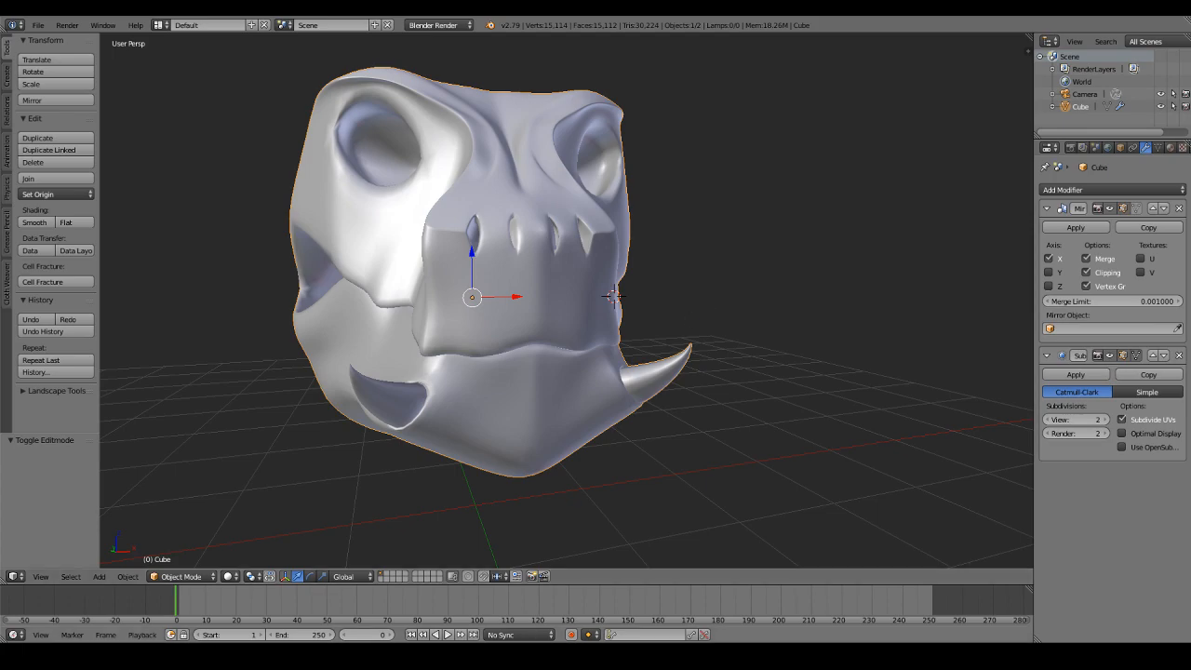
Step: Move the spike's tip again with proportional editing, viewed from the front, to fine-tune its curve
{"action": "middle_click_drag", "start_coordinate": [650, 298], "coordinate": [592, 333]}
{"action": "scroll", "coordinate": [600, 316], "scroll_direction": "up", "scroll_amount": 2}
{"action": "scroll", "coordinate": [603, 296], "scroll_direction": "up", "scroll_amount": 2}
{"action": "key", "text": "Tab"}
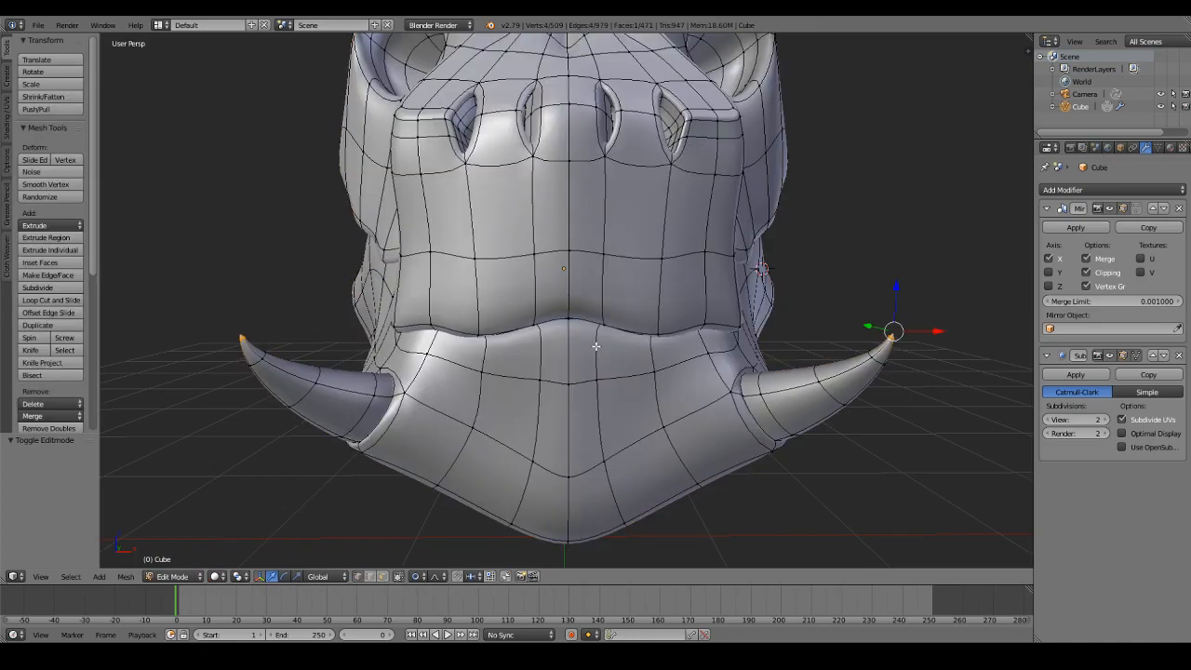
{"action": "key", "text": "g"}
{"action": "left_click", "coordinate": [629, 343]}
{"action": "key", "text": "Tab"}
{"action": "scroll", "coordinate": [629, 342], "scroll_direction": "down", "scroll_amount": 3}
{"action": "middle_click_drag", "start_coordinate": [651, 335], "coordinate": [636, 316]}
{"action": "scroll", "coordinate": [669, 340], "scroll_direction": "up", "scroll_amount": 2}
{"action": "scroll", "coordinate": [636, 317], "scroll_direction": "down", "scroll_amount": 3}
{"action": "scroll", "coordinate": [642, 314], "scroll_direction": "up", "scroll_amount": 3}
Step: Add a single loop cut through the upper part of the outer nostril and adjust its position
{"action": "key", "text": "Tab"}
{"action": "key", "text": "a"}
{"action": "key", "text": "a"}
{"action": "key", "text": "Tab"}
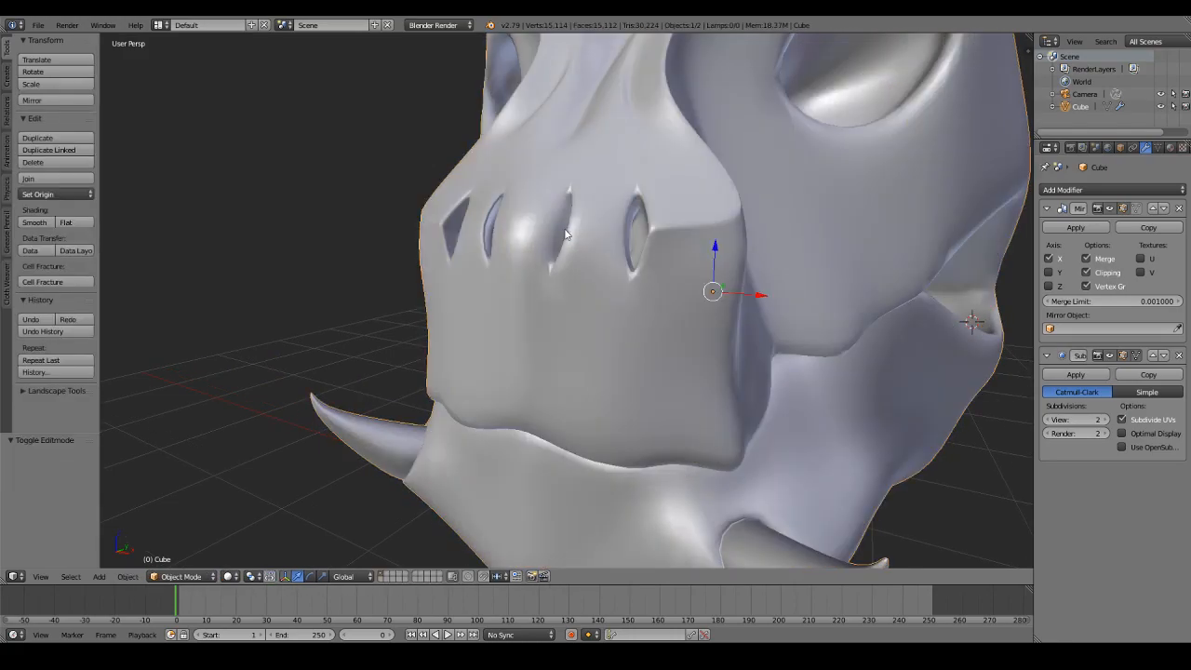
{"action": "middle_click_drag", "start_coordinate": [562, 229], "coordinate": [630, 244]}
{"action": "scroll", "coordinate": [631, 244], "scroll_direction": "up", "scroll_amount": 2}
{"action": "key", "text": "Tab"}
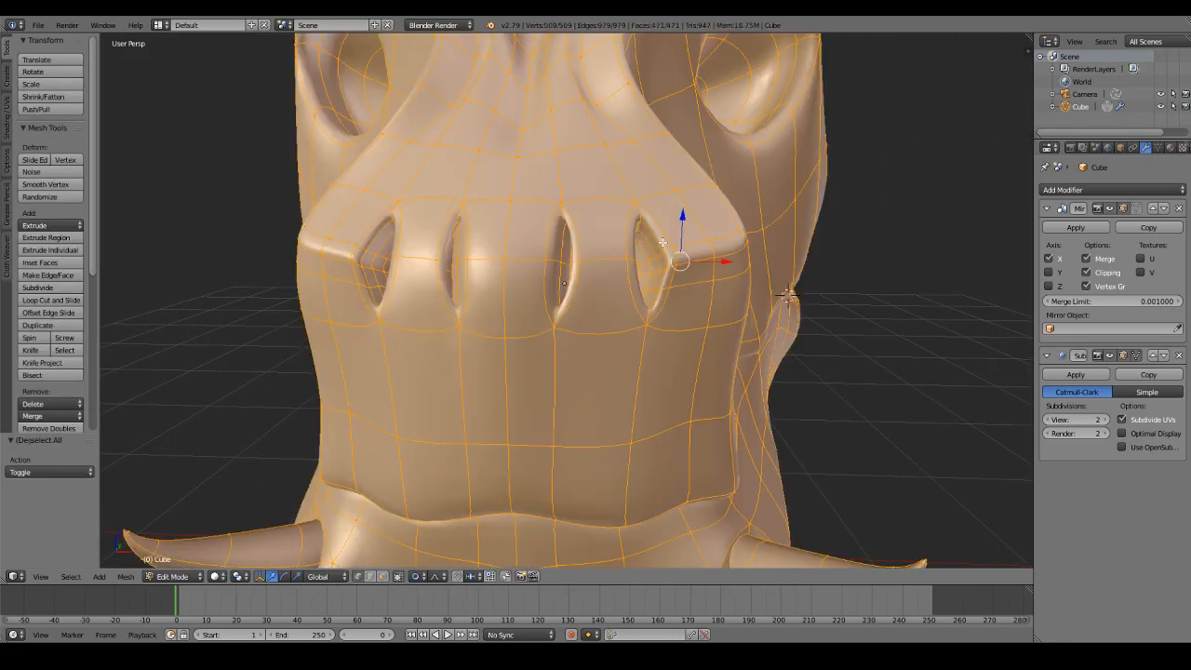
{"action": "left_click", "coordinate": [48, 300]}
{"action": "left_click", "coordinate": [646, 231]}
{"action": "left_click", "coordinate": [648, 230]}
{"action": "right_click", "coordinate": [658, 228]}
{"action": "key", "text": "g"}
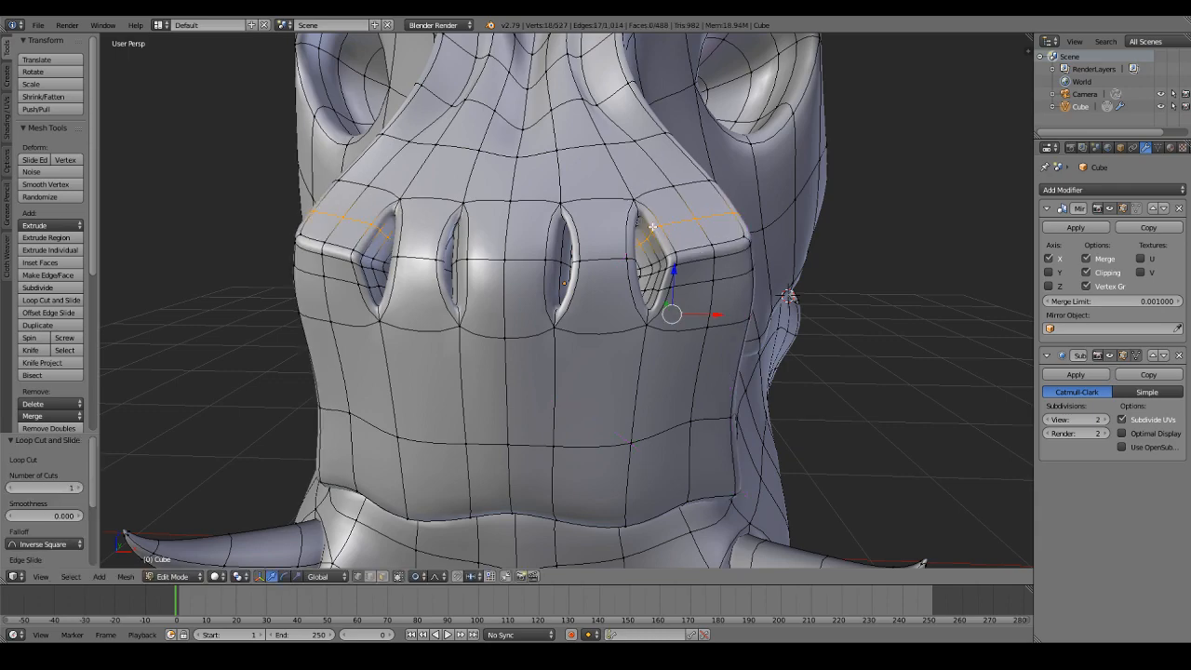
{"action": "left_click", "coordinate": [664, 228]}
{"action": "key", "text": "Tab"}
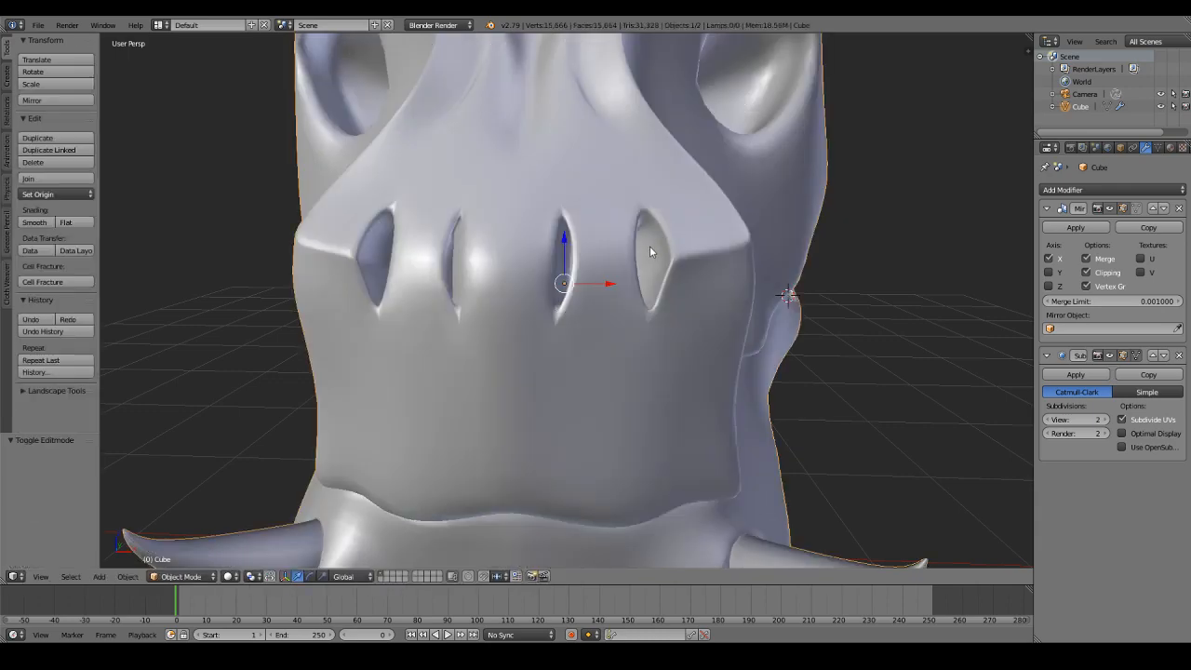
Step: Add a loop cut through the inner nostril and across the front of the snout
{"action": "key", "text": "Tab"}
{"action": "left_click", "coordinate": [66, 298]}
{"action": "key", "text": "Escape"}
{"action": "right_click", "coordinate": [577, 261]}
{"action": "scroll", "coordinate": [578, 261], "scroll_direction": "down", "scroll_amount": 1}
{"action": "scroll", "coordinate": [578, 260], "scroll_direction": "up", "scroll_amount": 1}
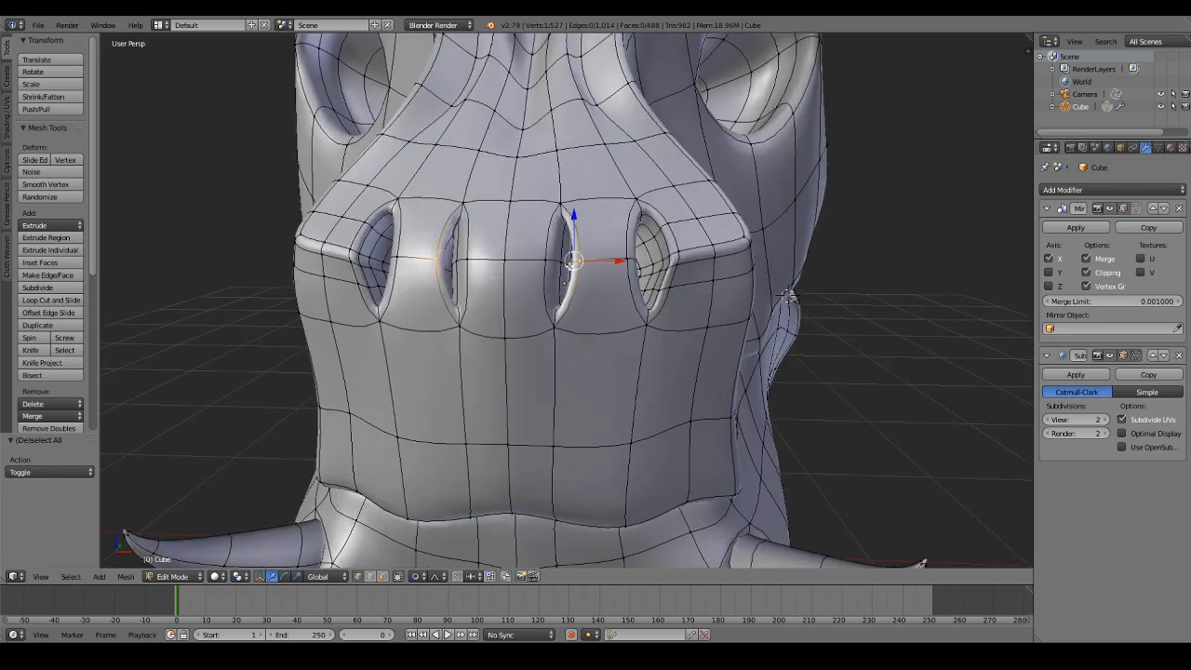
{"action": "left_click", "coordinate": [54, 299]}
{"action": "left_click", "coordinate": [569, 244]}
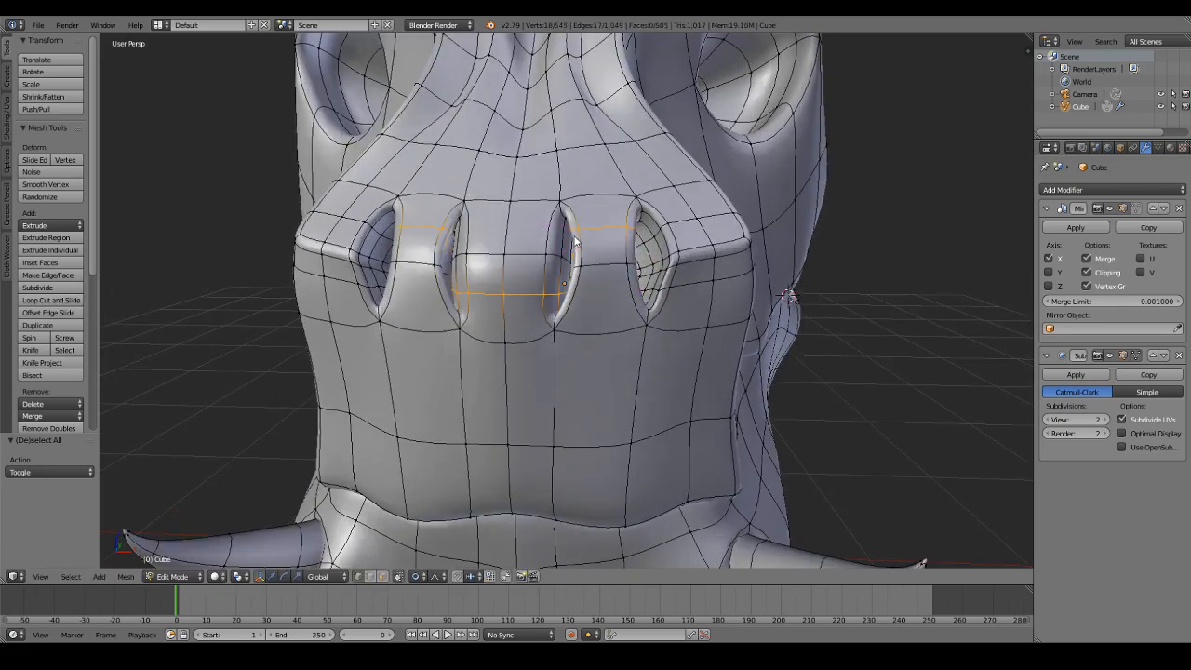
{"action": "left_click", "coordinate": [577, 240]}
{"action": "key", "text": "Tab"}
{"action": "scroll", "coordinate": [592, 232], "scroll_direction": "down", "scroll_amount": 5}
Step: Move the vertex at the snout's lower front corner with proportional editing, and turn proportional editing off
{"action": "key", "text": "Tab"}
{"action": "mouse_move", "coordinate": [592, 232]}
{"action": "middle_mouse_down"}
{"action": "mouse_move", "coordinate": [685, 348]}
{"action": "mouse_move", "coordinate": [679, 311]}
{"action": "mouse_move", "coordinate": [714, 337]}
{"action": "mouse_move", "coordinate": [635, 355]}
{"action": "mouse_move", "coordinate": [691, 354]}
{"action": "mouse_move", "coordinate": [484, 494]}
{"action": "middle_mouse_up"}
{"action": "key", "text": "g"}
{"action": "left_click", "coordinate": [667, 345]}
{"action": "key", "text": "Tab"}
{"action": "key", "text": "Tab"}
{"action": "left_click", "coordinate": [415, 576]}
{"action": "left_click", "coordinate": [433, 561]}
{"action": "scroll", "coordinate": [439, 503], "scroll_direction": "down", "scroll_amount": 3}
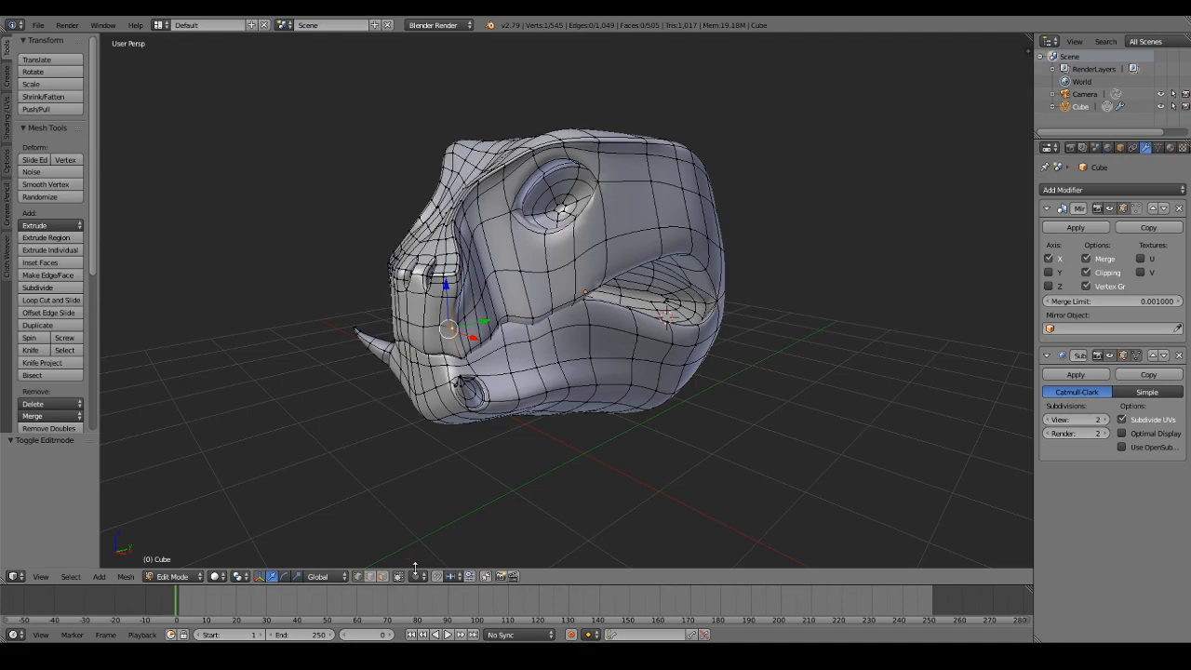
Step: Switch to face selection and select a face on the side of the lower jaw behind the spike
{"action": "scroll", "coordinate": [412, 540], "scroll_direction": "up", "scroll_amount": 3}
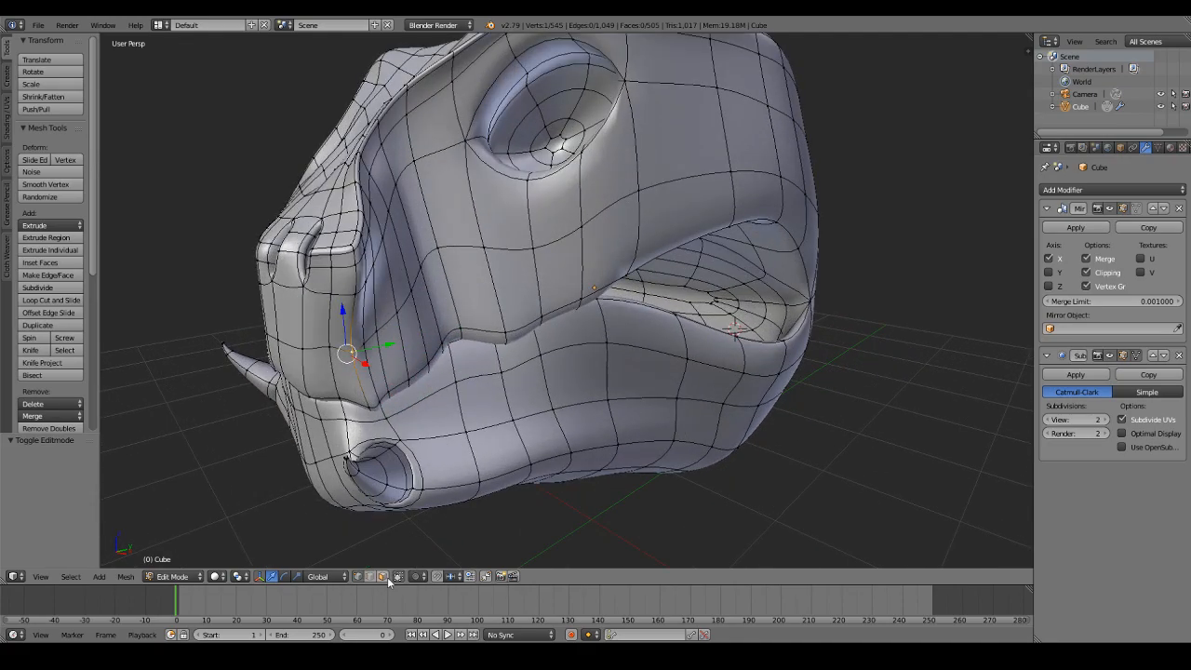
{"action": "left_click", "coordinate": [383, 576]}
{"action": "middle_click_drag", "start_coordinate": [419, 483], "coordinate": [651, 242]}
{"action": "right_click", "coordinate": [705, 177]}
{"action": "middle_click_drag", "start_coordinate": [519, 351], "coordinate": [582, 332]}
{"action": "right_click", "coordinate": [555, 358]}
{"action": "middle_click_drag", "start_coordinate": [656, 349], "coordinate": [612, 375]}
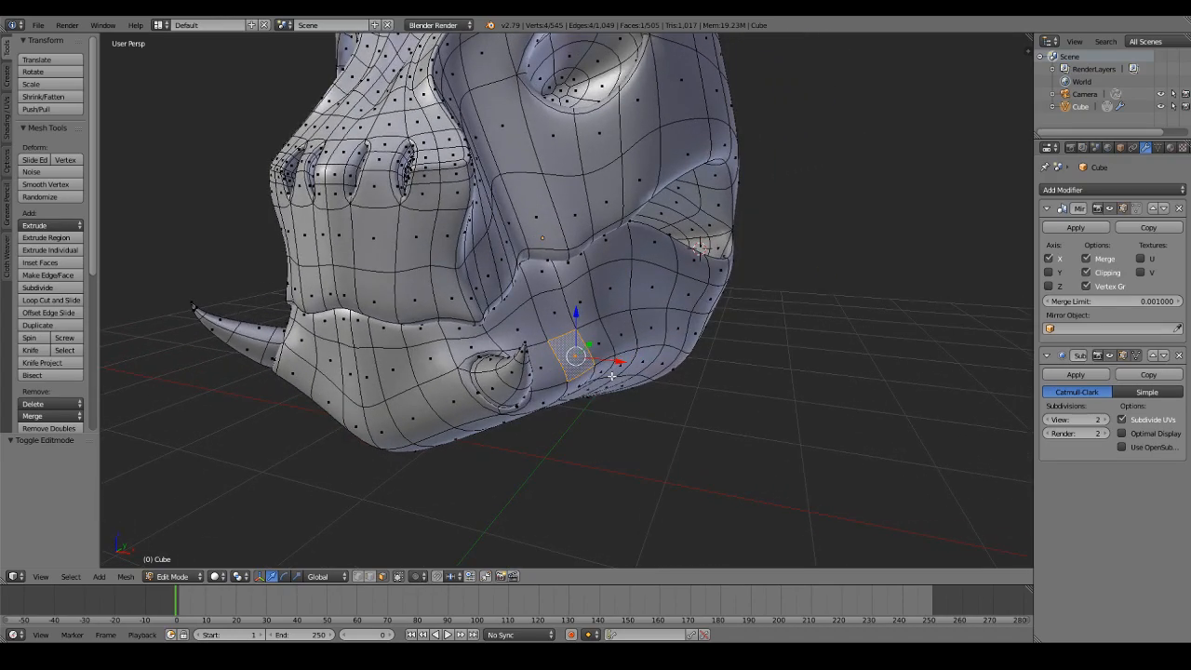
Step: Create an inner face from the selected jaw face, scale it by about 1.22, and shift it slightly forward
{"action": "scroll", "coordinate": [612, 375], "scroll_direction": "up", "scroll_amount": 5}
{"action": "key", "text": "s"}
{"action": "left_click", "coordinate": [716, 369]}
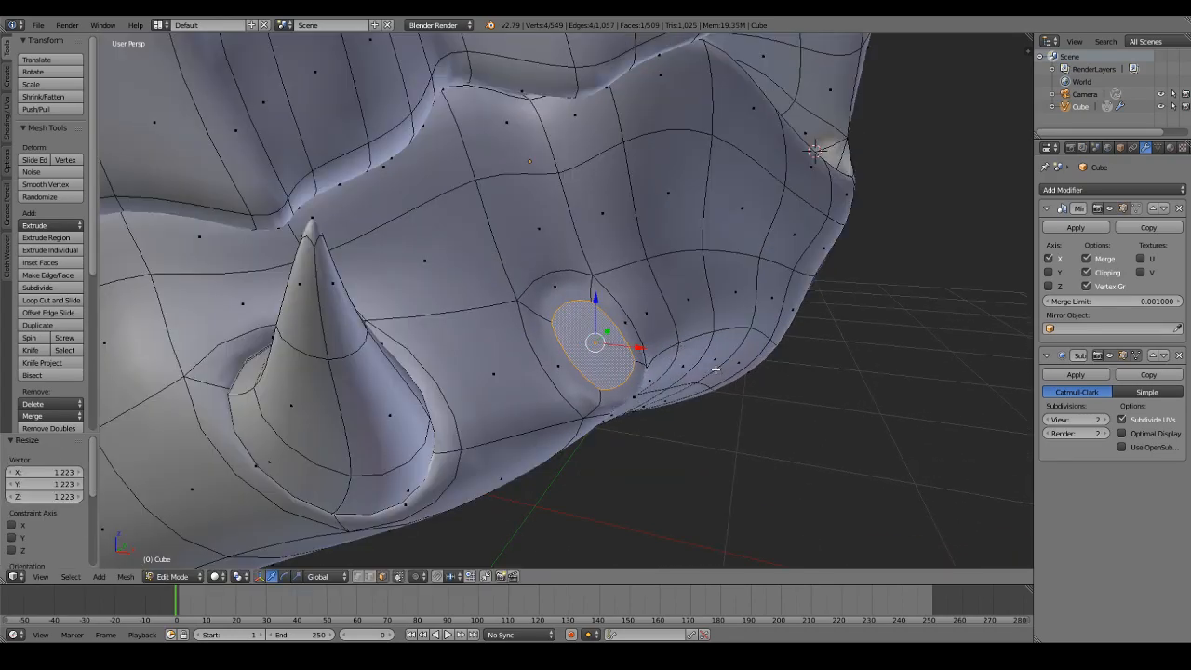
{"action": "key", "text": "g"}
{"action": "left_click", "coordinate": [705, 370]}
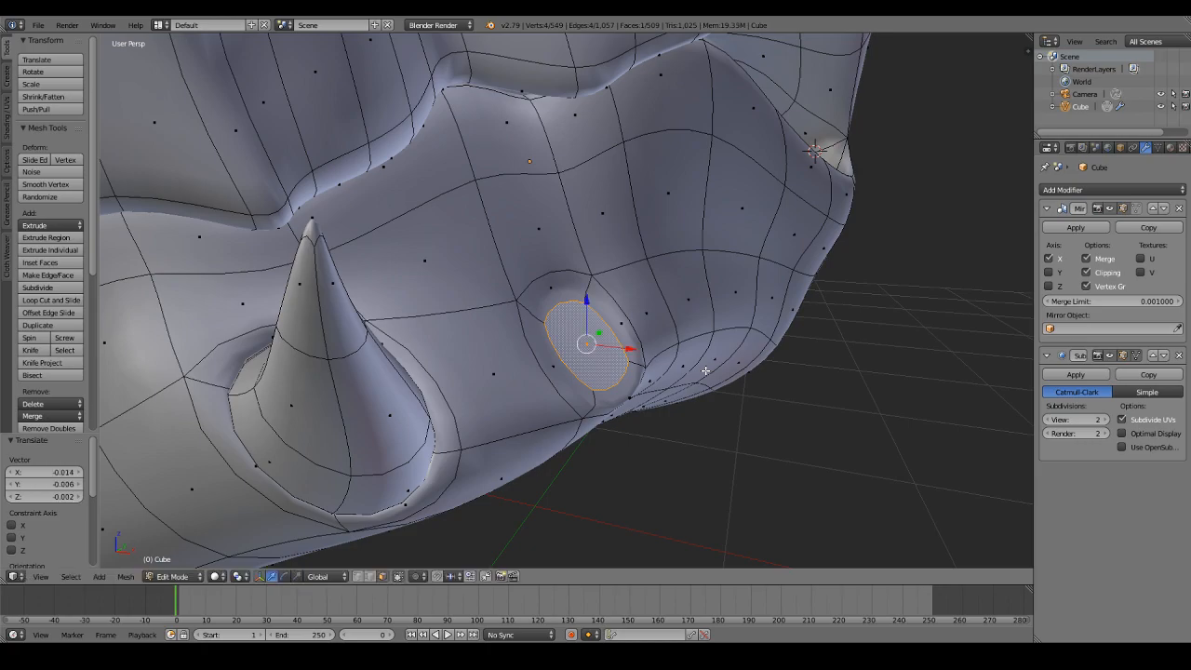
Step: Extrude the inner jaw face outward and upward into a second spike, moving and scaling down its end face
{"action": "key", "text": "e"}
{"action": "left_click", "coordinate": [740, 354]}
{"action": "key", "text": "g"}
{"action": "middle_click_drag", "start_coordinate": [740, 353], "coordinate": [779, 326]}
{"action": "left_click", "coordinate": [854, 305]}
{"action": "key", "text": "s"}
{"action": "left_click", "coordinate": [709, 309]}
{"action": "middle_click_drag", "start_coordinate": [709, 309], "coordinate": [721, 331]}
{"action": "key", "text": "g"}
{"action": "left_click", "coordinate": [589, 312]}
{"action": "key", "text": "s"}
{"action": "left_click", "coordinate": [771, 344]}
Step: Rotate the second spike's end face, extend it upward, and scale it into a pointed tip
{"action": "key", "text": "r"}
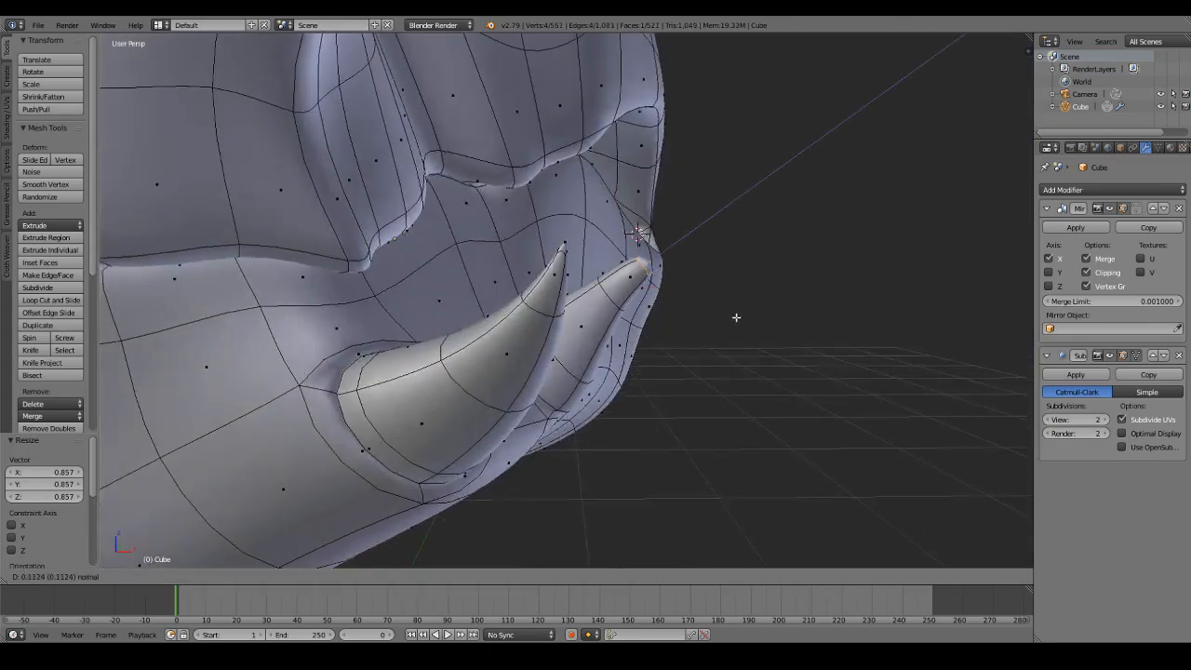
{"action": "left_click", "coordinate": [734, 322]}
{"action": "key", "text": "s"}
{"action": "left_click", "coordinate": [700, 276]}
{"action": "key", "text": "g"}
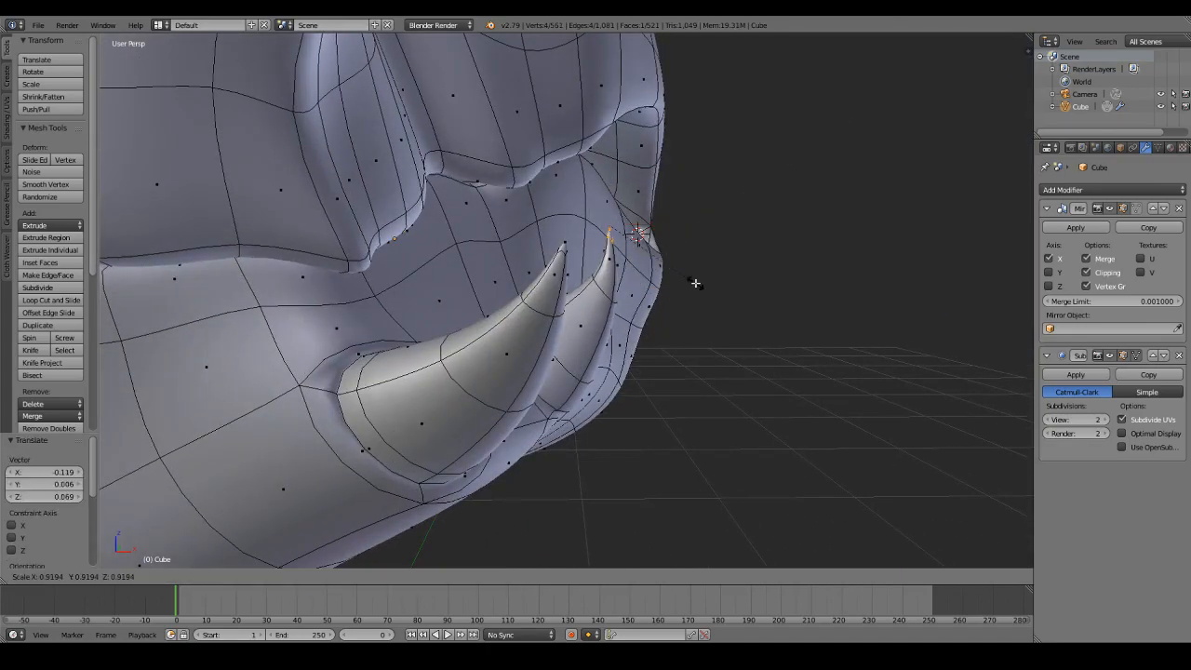
Step: Shrink the tip face of the rear lower-jaw tusk and move it outward to lengthen the tusk
{"action": "left_click", "coordinate": [707, 220]}
{"action": "middle_click_drag", "start_coordinate": [707, 220], "coordinate": [521, 309]}
{"action": "key", "text": "Tab"}
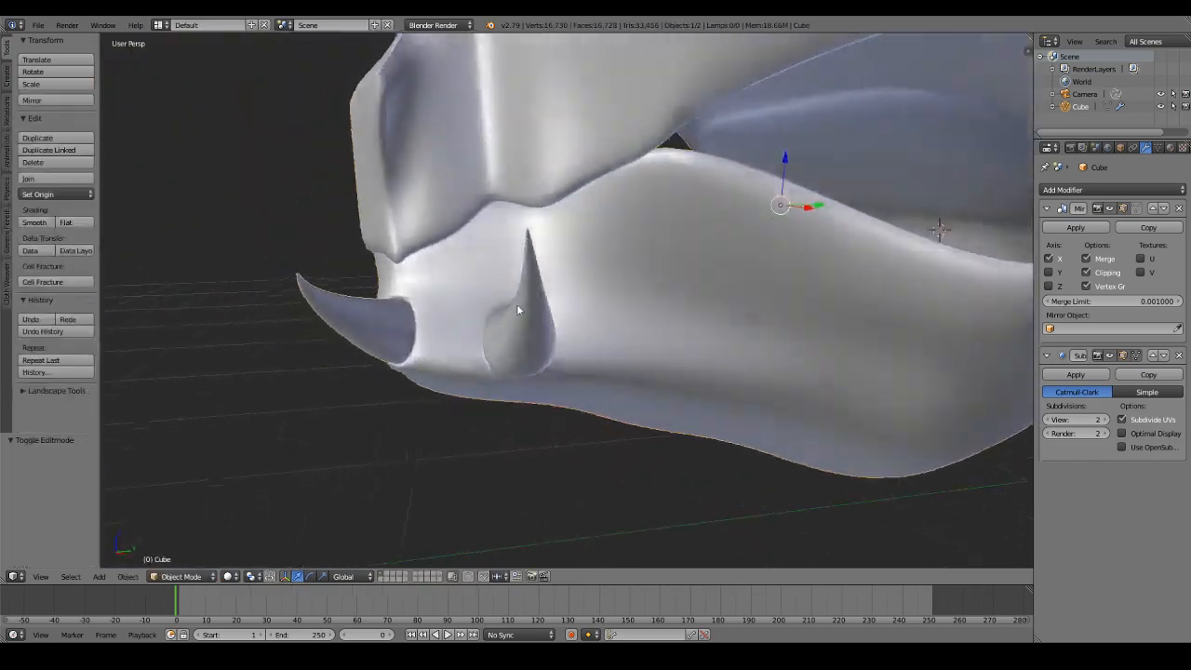
{"action": "scroll", "coordinate": [521, 307], "scroll_direction": "down", "scroll_amount": 3}
{"action": "key", "text": "Tab"}
{"action": "key", "text": "g"}
{"action": "middle_click_drag", "start_coordinate": [487, 261], "coordinate": [512, 390]}
{"action": "left_click", "coordinate": [700, 288]}
{"action": "key", "text": "Tab"}
{"action": "scroll", "coordinate": [651, 309], "scroll_direction": "down", "scroll_amount": 3}
{"action": "scroll", "coordinate": [653, 312], "scroll_direction": "up", "scroll_amount": 2}
Step: Clear the selection and add a single edge loop across the upper part of the rear lower-jaw tusk
{"action": "key", "text": "Tab"}
{"action": "scroll", "coordinate": [627, 328], "scroll_direction": "up", "scroll_amount": 2}
{"action": "key", "text": "a"}
{"action": "scroll", "coordinate": [623, 330], "scroll_direction": "up", "scroll_amount": 1}
{"action": "scroll", "coordinate": [512, 390], "scroll_direction": "up", "scroll_amount": 2}
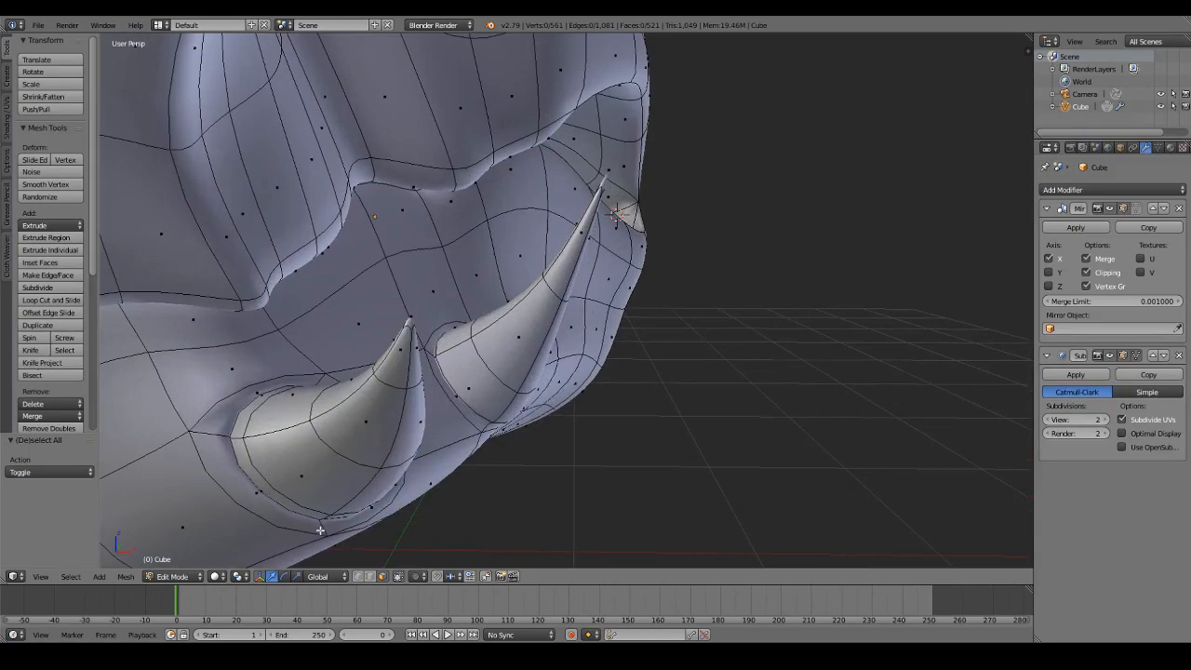
{"action": "left_click", "coordinate": [74, 301]}
{"action": "left_click", "coordinate": [569, 251]}
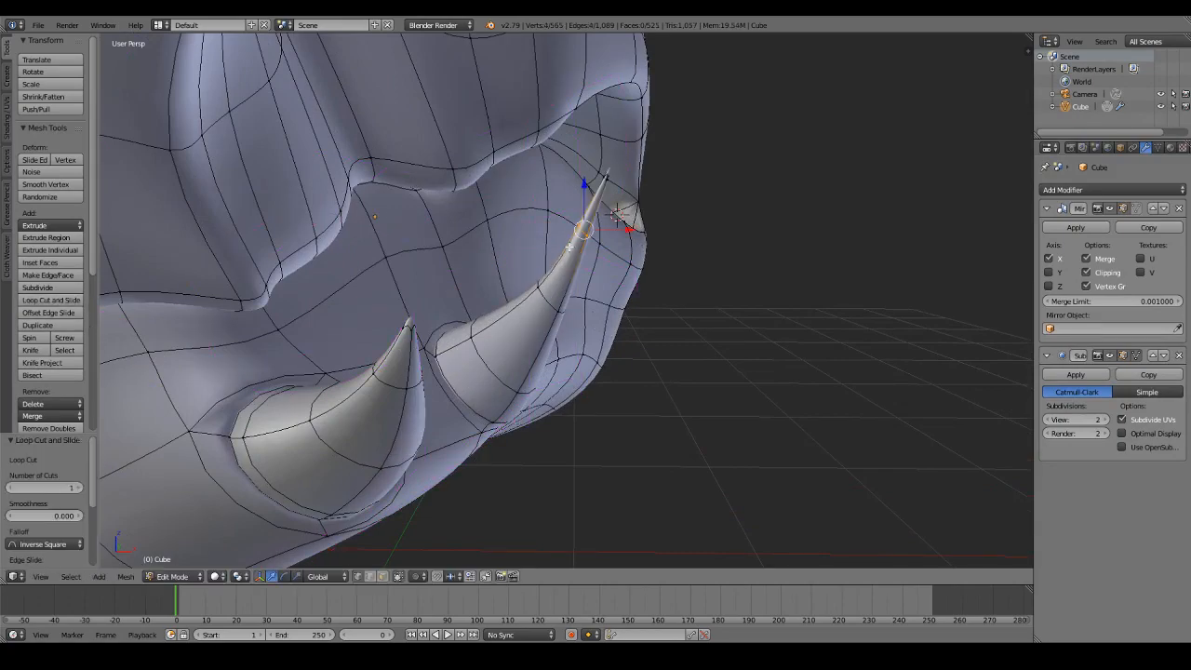
{"action": "left_click", "coordinate": [625, 279]}
Step: Add another single edge loop just below the tip of the rear lower-jaw tusk
{"action": "key", "text": "Tab"}
{"action": "middle_click_drag", "start_coordinate": [628, 244], "coordinate": [621, 209]}
{"action": "key", "text": "Tab"}
{"action": "key", "text": "z"}
{"action": "key", "text": "a"}
{"action": "key", "text": "c"}
{"action": "left_click_drag", "start_coordinate": [601, 170], "coordinate": [610, 162]}
{"action": "right_click", "coordinate": [609, 162]}
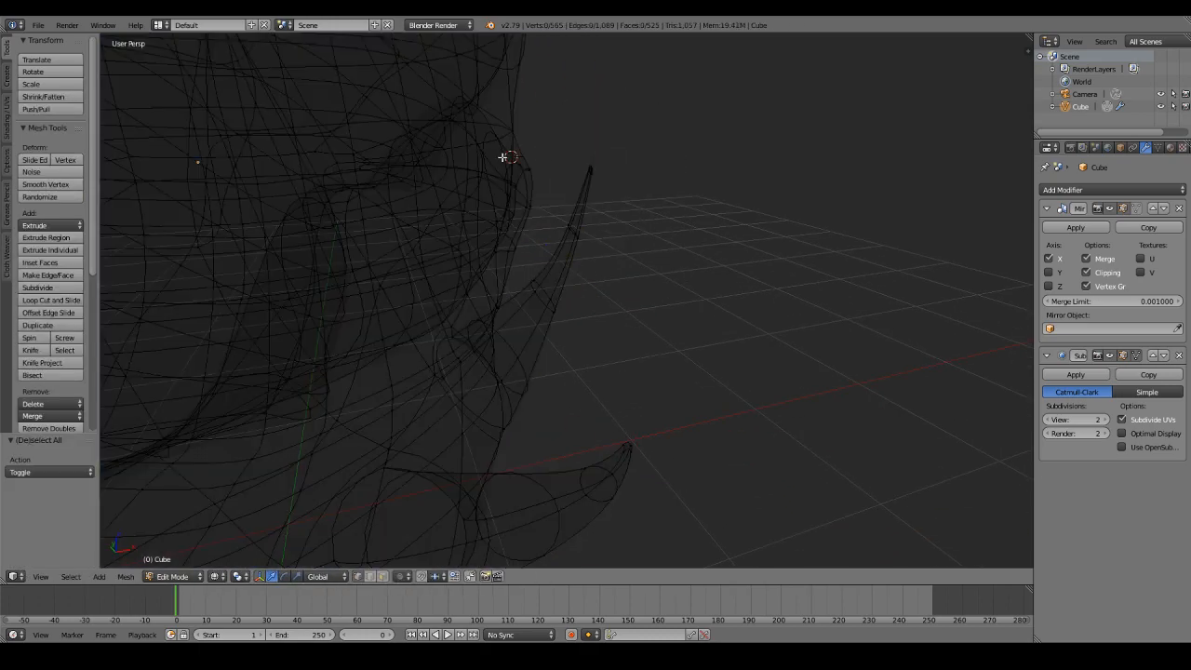
{"action": "key", "text": "z"}
{"action": "left_click", "coordinate": [584, 203]}
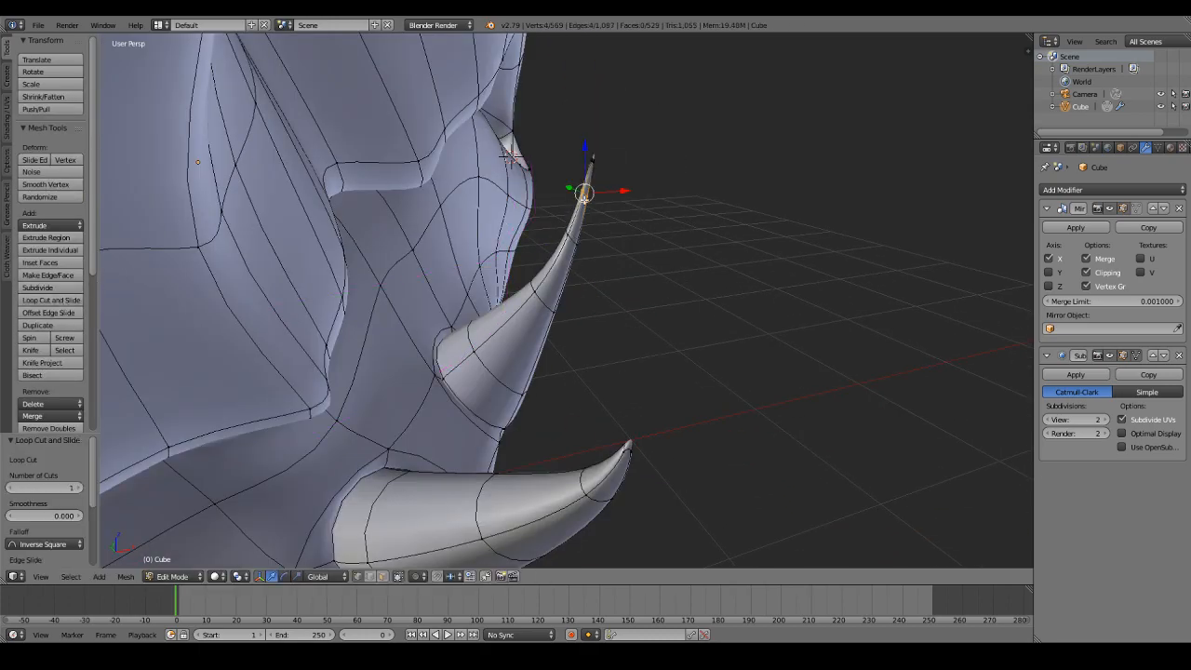
{"action": "left_click", "coordinate": [595, 174]}
Step: Select the tip of the rear lower-jaw tusk through the wireframe and enable proportional editing
{"action": "key", "text": "a"}
{"action": "key", "text": "z"}
{"action": "key", "text": "c"}
{"action": "left_click", "coordinate": [638, 130]}
{"action": "right_click", "coordinate": [638, 130]}
{"action": "key", "text": "z"}
{"action": "left_click", "coordinate": [424, 580]}
{"action": "left_click", "coordinate": [447, 521]}
Step: Rotate and move the selected tusk tip with proportional falloff to bend the rear tusk
{"action": "key", "text": "r"}
{"action": "middle_click_drag", "start_coordinate": [773, 333], "coordinate": [771, 359]}
{"action": "left_click", "coordinate": [752, 274]}
{"action": "key", "text": "g"}
{"action": "left_click", "coordinate": [737, 277]}
{"action": "key", "text": "Tab"}
{"action": "scroll", "coordinate": [684, 285], "scroll_direction": "down", "scroll_amount": 2}
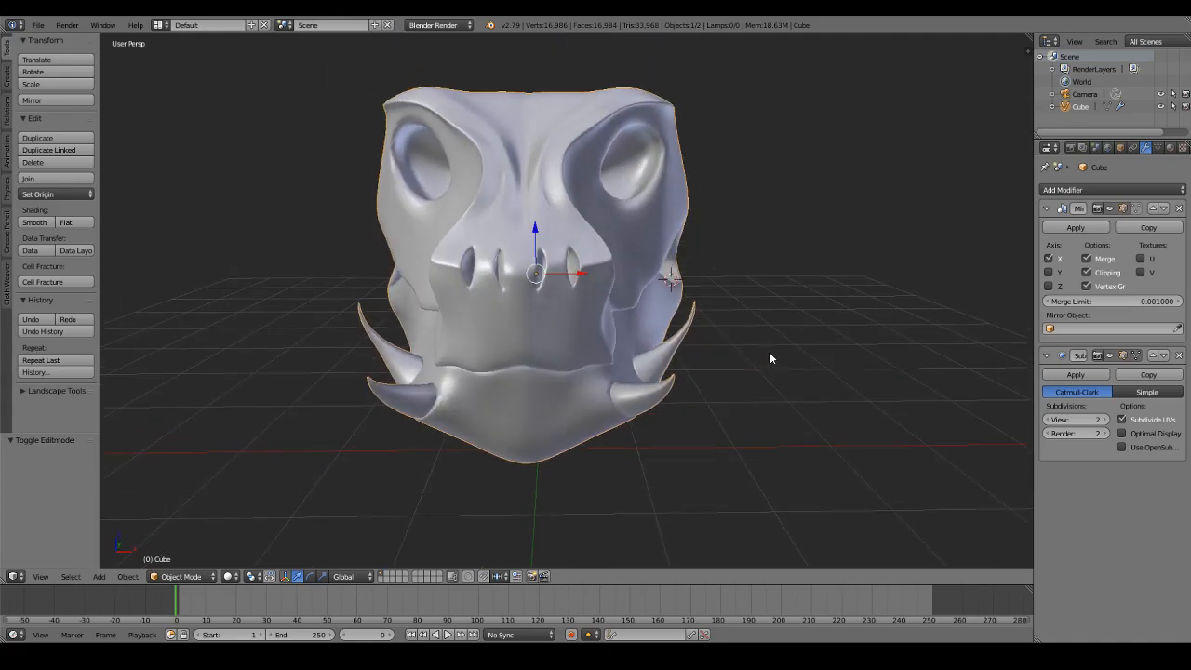
Step: Move the rear tusk's tip further outward, adjusting the radius of the proportional falloff
{"action": "middle_click_drag", "start_coordinate": [770, 357], "coordinate": [730, 309]}
{"action": "key", "text": "Tab"}
{"action": "key", "text": "g"}
{"action": "scroll", "coordinate": [733, 316], "scroll_direction": "down", "scroll_amount": 4}
{"action": "left_click", "coordinate": [737, 315]}
{"action": "key", "text": "Tab"}
Step: Turn off proportional editing and deselect the tusk tip
{"action": "scroll", "coordinate": [729, 309], "scroll_direction": "down", "scroll_amount": 1}
{"action": "key", "text": "Tab"}
{"action": "scroll", "coordinate": [556, 425], "scroll_direction": "up", "scroll_amount": 2}
{"action": "left_click", "coordinate": [416, 576]}
{"action": "left_click", "coordinate": [433, 562]}
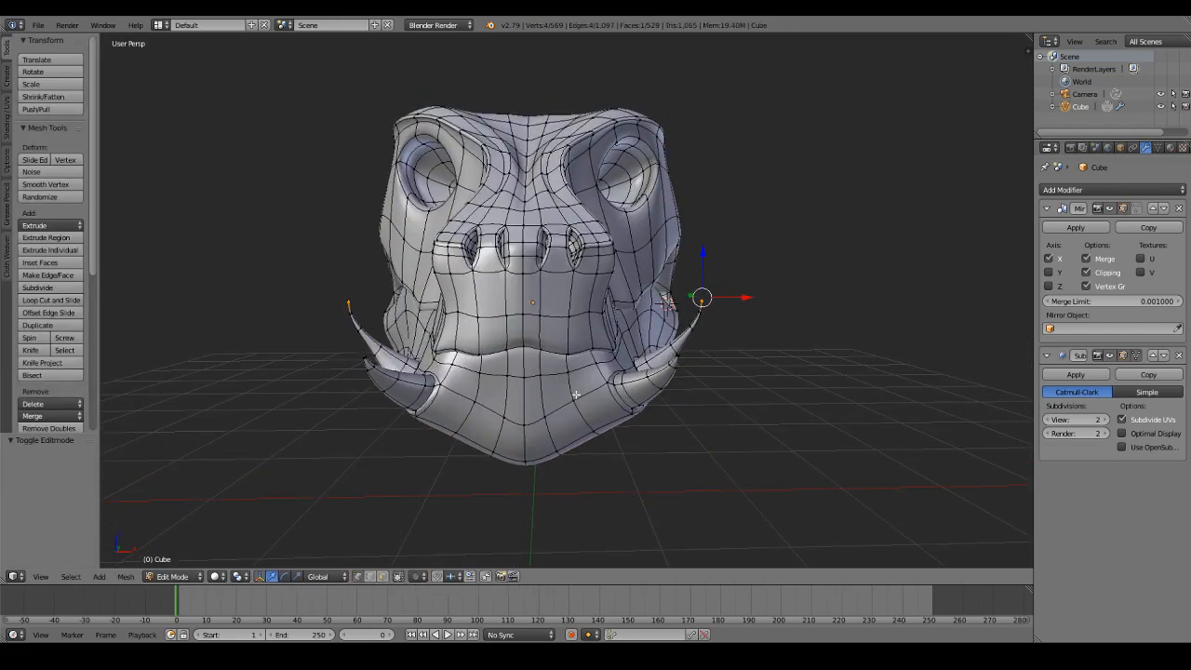
{"action": "middle_click_drag", "start_coordinate": [616, 363], "coordinate": [614, 372]}
{"action": "scroll", "coordinate": [640, 297], "scroll_direction": "up", "scroll_amount": 2}
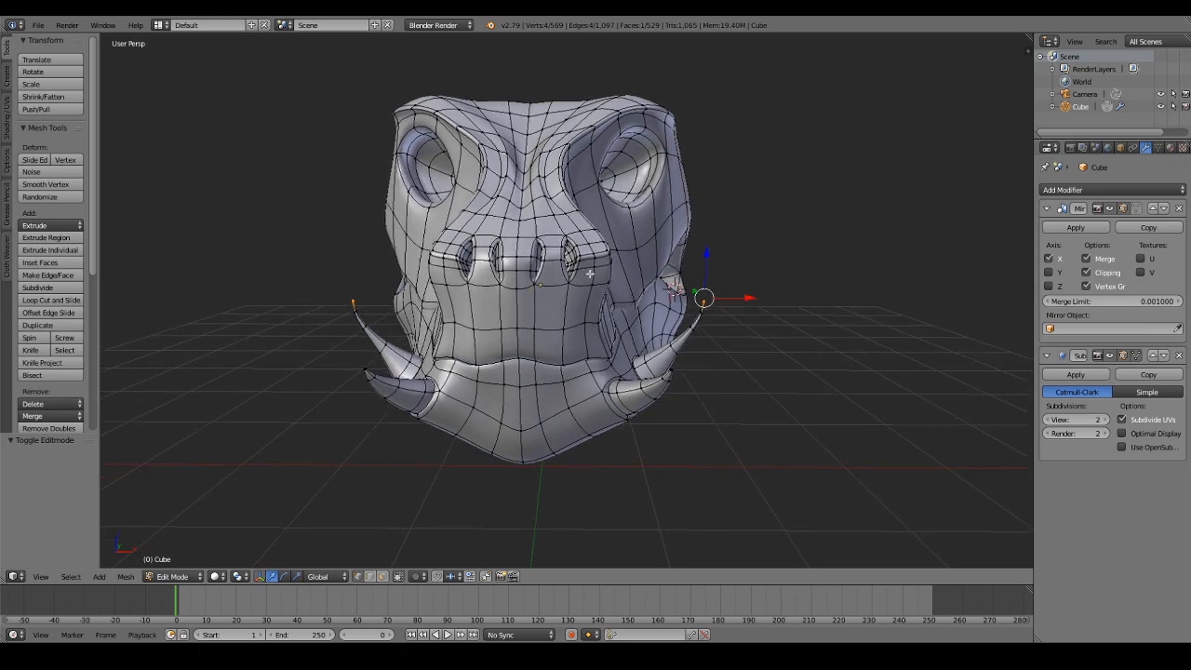
{"action": "left_click", "coordinate": [416, 577]}
{"action": "left_click", "coordinate": [430, 562]}
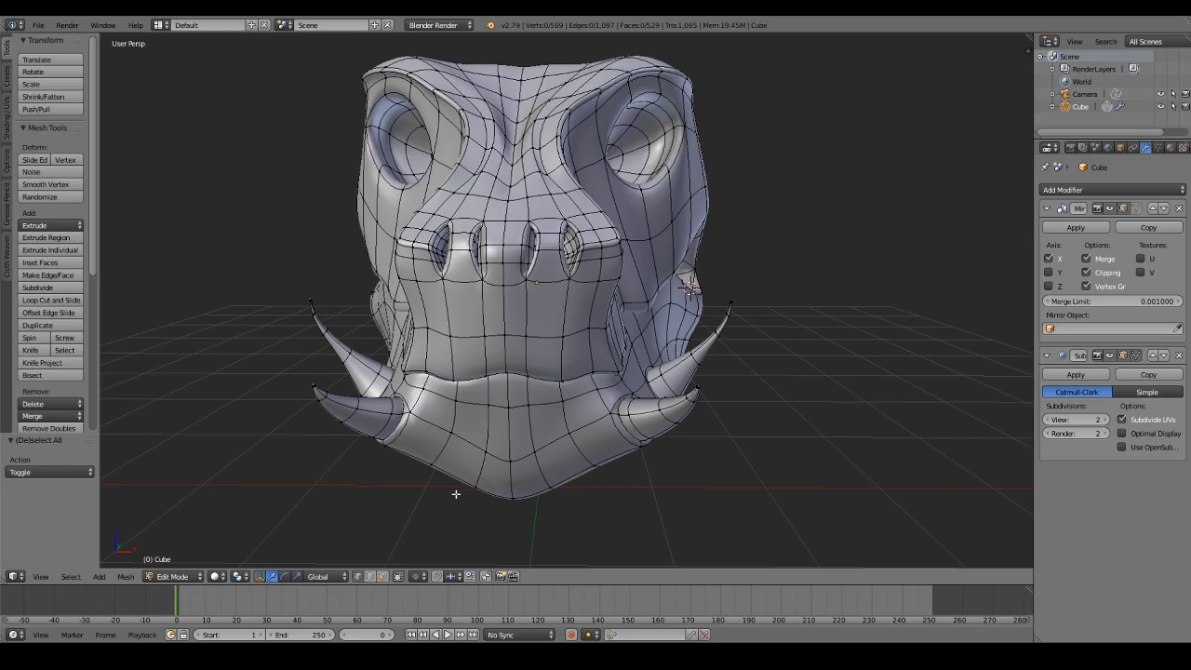
{"action": "scroll", "coordinate": [437, 512], "scroll_direction": "down", "scroll_amount": 4}
{"action": "scroll", "coordinate": [425, 526], "scroll_direction": "up", "scroll_amount": 4}
{"action": "middle_click_drag", "start_coordinate": [564, 303], "coordinate": [619, 293]}
{"action": "scroll", "coordinate": [503, 307], "scroll_direction": "up", "scroll_amount": 5}
{"action": "scroll", "coordinate": [494, 308], "scroll_direction": "down", "scroll_amount": 4}
{"action": "scroll", "coordinate": [494, 308], "scroll_direction": "up", "scroll_amount": 3}
{"action": "right_click", "coordinate": [595, 309], "text": "shift"}
{"action": "scroll", "coordinate": [629, 296], "scroll_direction": "down", "scroll_amount": 3}
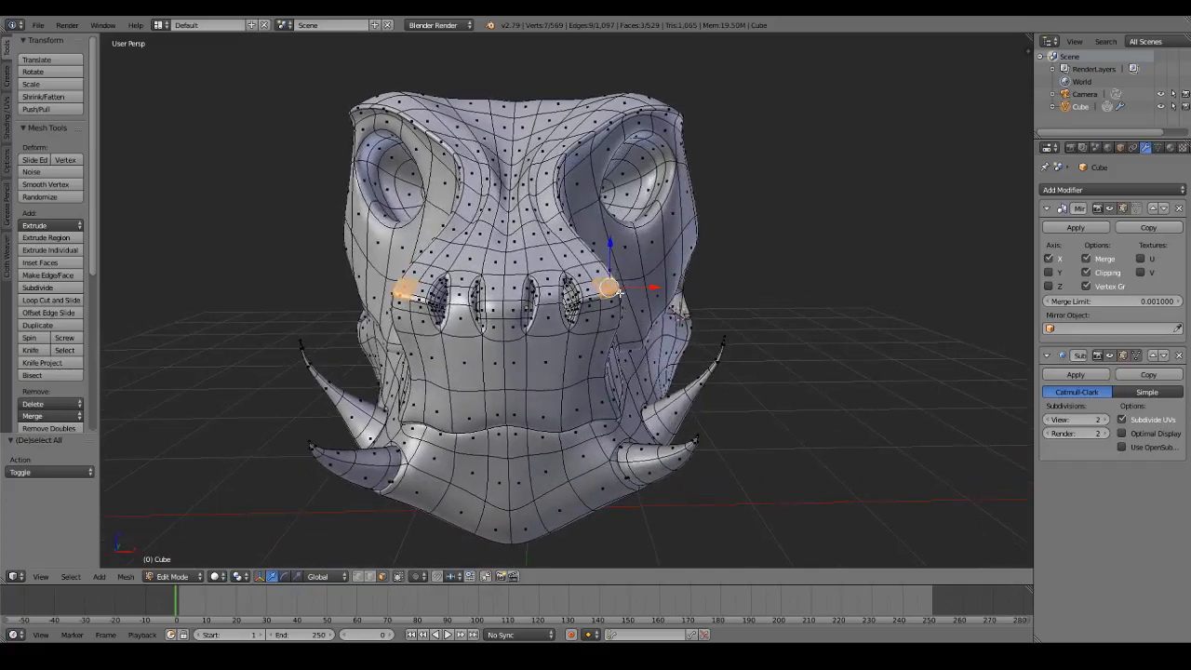
{"action": "scroll", "coordinate": [618, 292], "scroll_direction": "up", "scroll_amount": 2}
{"action": "scroll", "coordinate": [614, 294], "scroll_direction": "down", "scroll_amount": 4}
{"action": "key", "text": "a"}
{"action": "key", "text": "a"}
{"action": "key", "text": "a"}
{"action": "key", "text": "Tab"}
{"action": "key", "text": "Tab"}
Step: Extrude the face behind the eye socket in place and scale it down to form the horn's base outline
{"action": "middle_click_drag", "start_coordinate": [605, 299], "coordinate": [601, 359]}
{"action": "scroll", "coordinate": [601, 359], "scroll_direction": "up", "scroll_amount": 5}
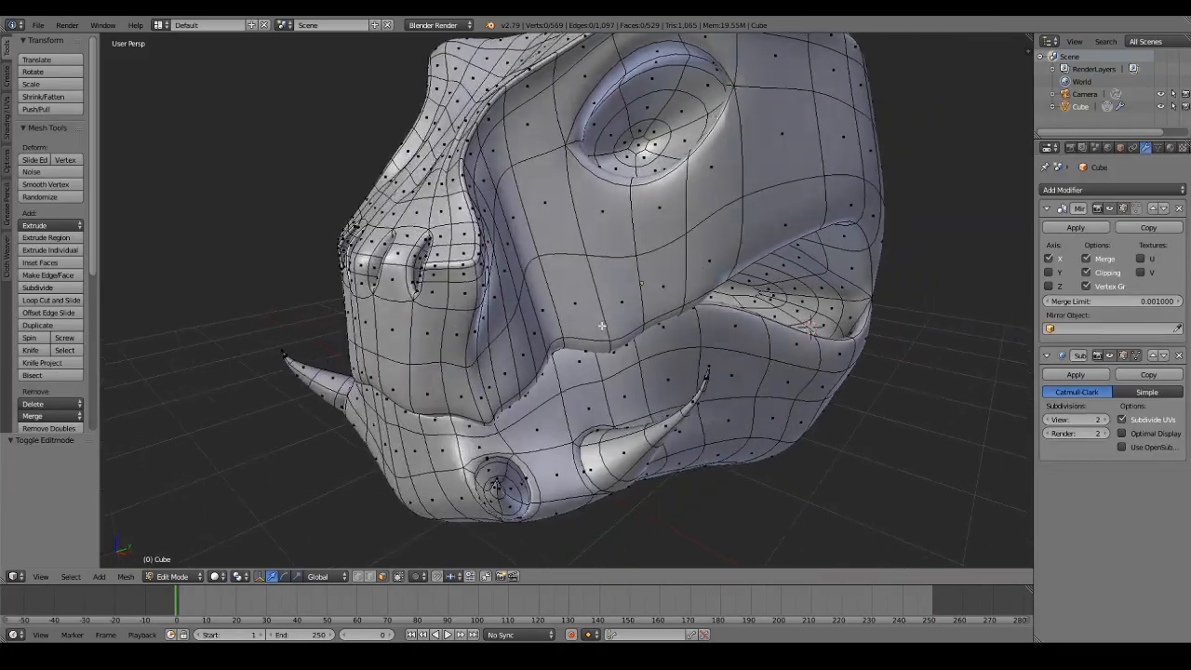
{"action": "middle_click_drag", "start_coordinate": [743, 214], "coordinate": [807, 221]}
{"action": "scroll", "coordinate": [752, 249], "scroll_direction": "down", "scroll_amount": 4}
{"action": "middle_click_drag", "start_coordinate": [518, 450], "coordinate": [445, 445]}
{"action": "key", "text": "e"}
{"action": "right_click", "coordinate": [642, 288]}
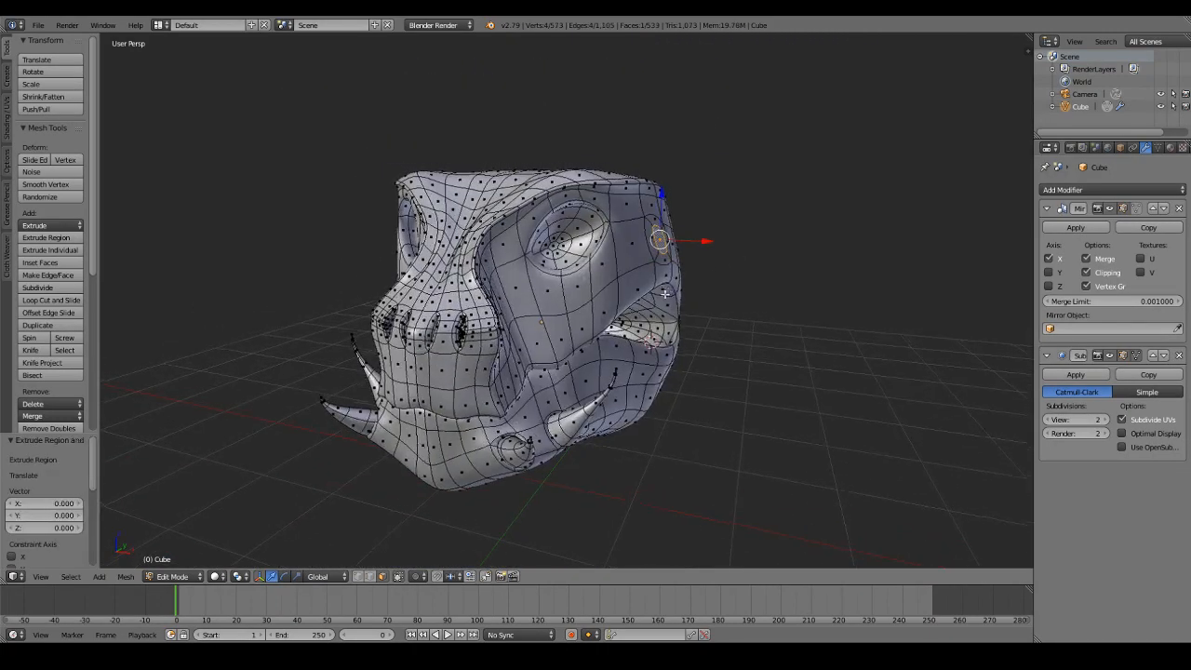
{"action": "scroll", "coordinate": [683, 242], "scroll_direction": "up", "scroll_amount": 5}
{"action": "left_click", "coordinate": [637, 313]}
{"action": "key", "text": "s"}
{"action": "left_click", "coordinate": [660, 325]}
Step: Extrude the horn's base face again, move it slightly outward and scale it down
{"action": "key", "text": "e"}
{"action": "right_click", "coordinate": [660, 325]}
{"action": "middle_click_drag", "start_coordinate": [659, 324], "coordinate": [692, 312]}
{"action": "key", "text": "g"}
{"action": "left_click", "coordinate": [707, 297]}
{"action": "key", "text": "s"}
{"action": "left_click", "coordinate": [707, 295]}
Step: Extrude the horn's next segment, pull it outward, rotate it and scale its end face by about 0.194
{"action": "key", "text": "e"}
{"action": "right_click", "coordinate": [708, 294]}
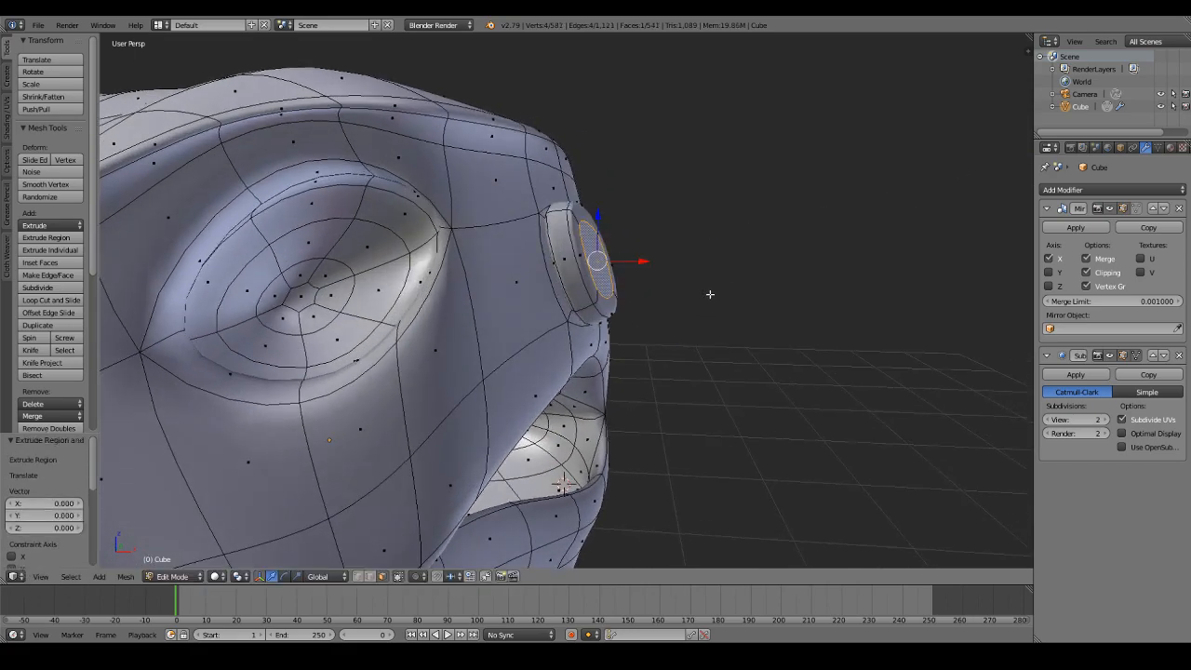
{"action": "key", "text": "g"}
{"action": "left_click", "coordinate": [794, 258]}
{"action": "key", "text": "r"}
{"action": "key", "text": "s"}
{"action": "left_click", "coordinate": [697, 234]}
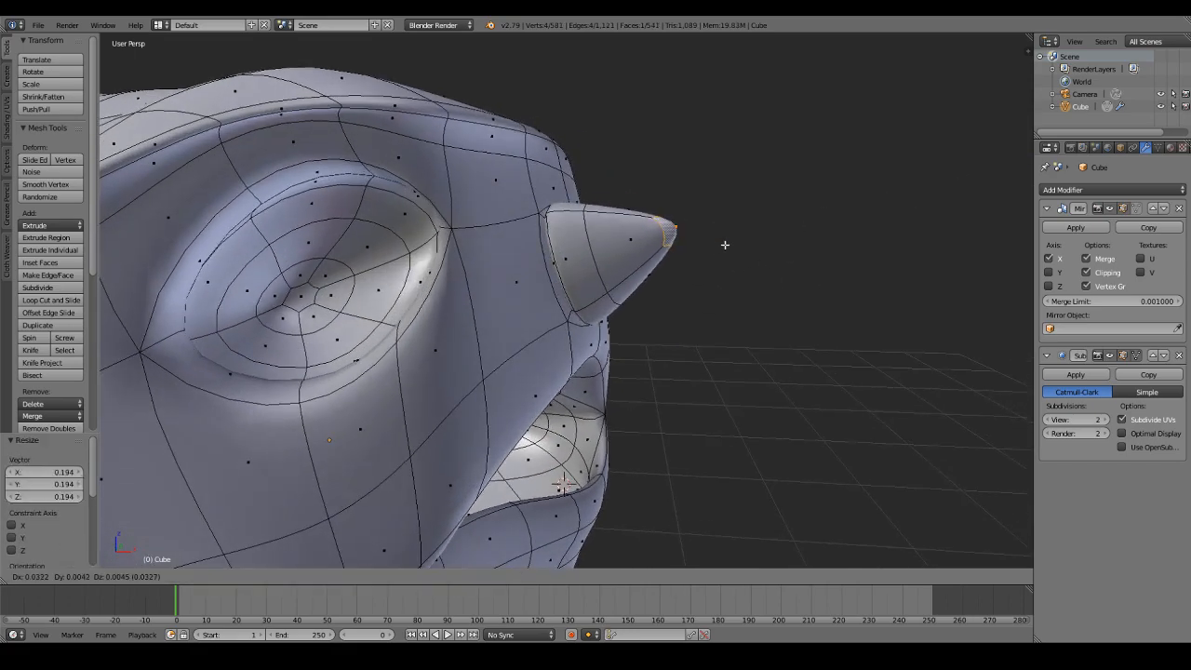
Step: Extrude a further horn segment, move it outward and up, and scale its end by about 0.32
{"action": "key", "text": "e"}
{"action": "right_click", "coordinate": [788, 269]}
{"action": "key", "text": "g"}
{"action": "left_click", "coordinate": [816, 231]}
{"action": "key", "text": "s"}
{"action": "left_click", "coordinate": [767, 178]}
{"action": "scroll", "coordinate": [770, 195], "scroll_direction": "down", "scroll_amount": 3}
Step: Extrude the horn's tip upward, rotate and move it to continue the curve, and taper it to a thin point
{"action": "key", "text": "e"}
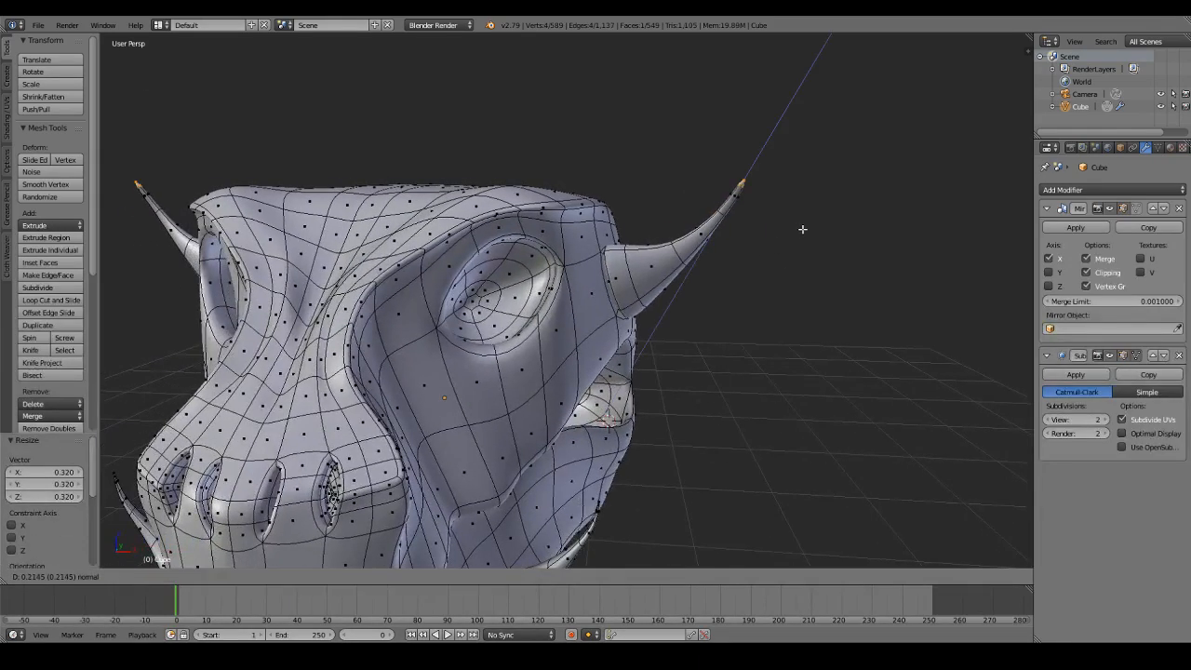
{"action": "left_click", "coordinate": [803, 228]}
{"action": "key", "text": "r"}
{"action": "left_click", "coordinate": [821, 212]}
{"action": "left_click", "coordinate": [756, 185]}
{"action": "key", "text": "g"}
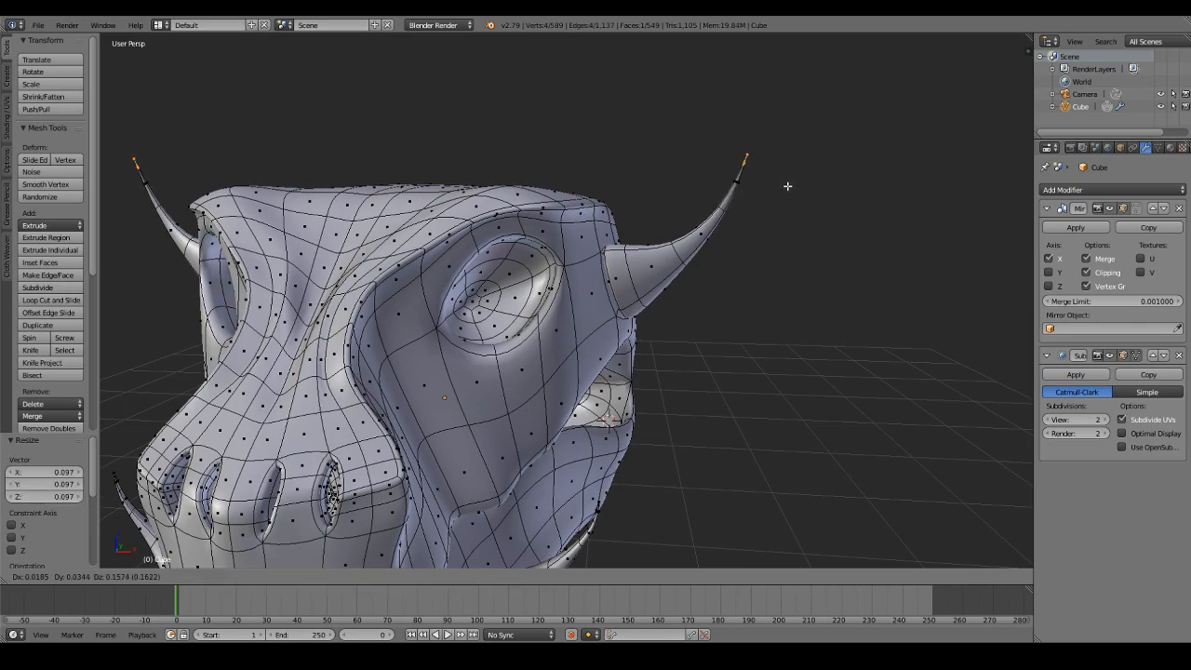
{"action": "left_click", "coordinate": [790, 163]}
{"action": "key", "text": "s"}
{"action": "left_click", "coordinate": [768, 176]}
{"action": "key", "text": "Tab"}
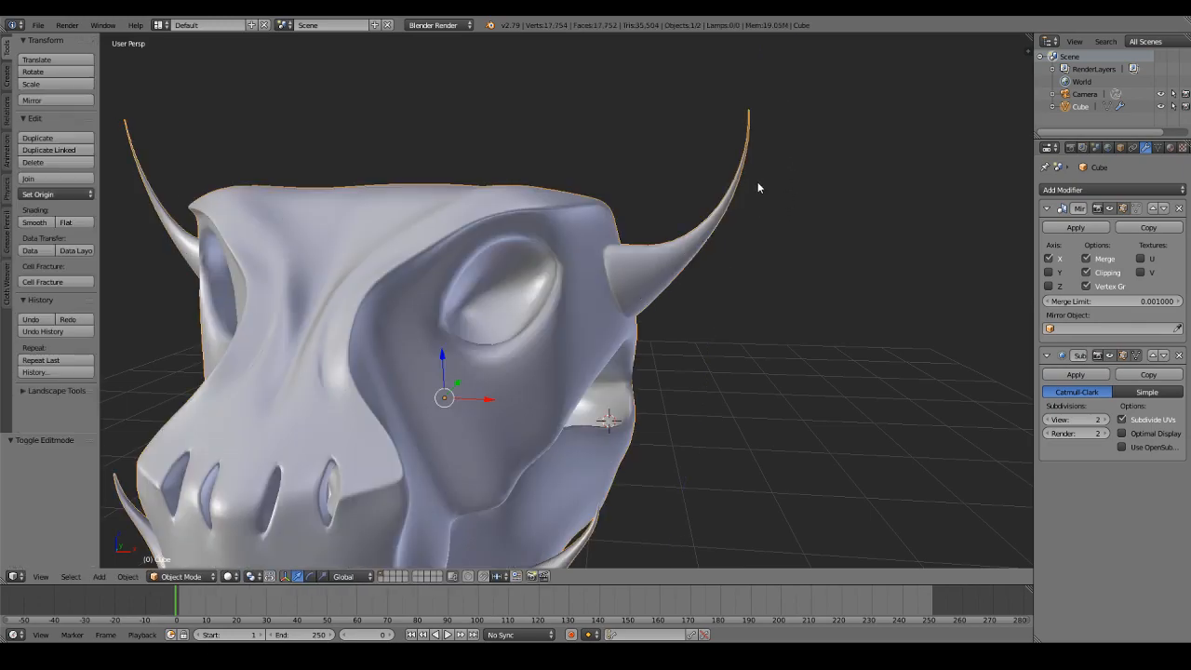
Step: Try to scale down the edge loop near the horn's base
{"action": "scroll", "coordinate": [766, 177], "scroll_direction": "down", "scroll_amount": 4}
{"action": "middle_click_drag", "start_coordinate": [736, 226], "coordinate": [768, 226]}
{"action": "scroll", "coordinate": [769, 226], "scroll_direction": "up", "scroll_amount": 3}
{"action": "key", "text": "Tab"}
{"action": "key", "text": "a"}
{"action": "scroll", "coordinate": [768, 226], "scroll_direction": "up", "scroll_amount": 3}
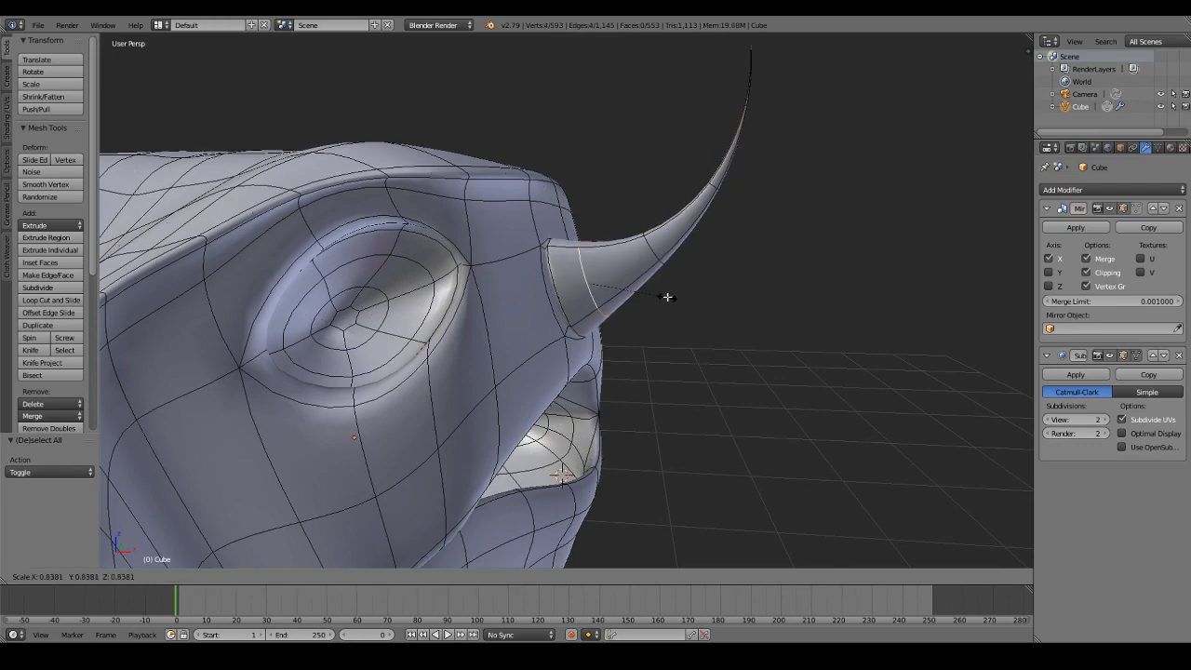
{"action": "left_click", "coordinate": [415, 577]}
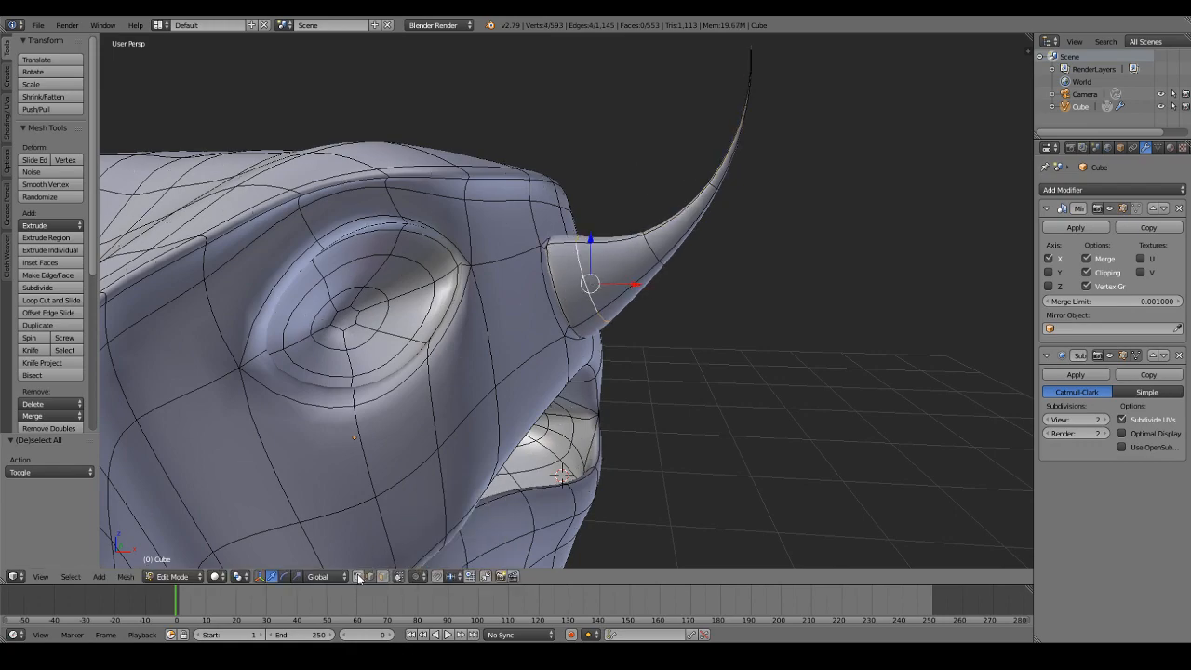
Step: Switch to vertex selection and reposition individual vertices around the underside of the horn's base
{"action": "left_click", "coordinate": [611, 372]}
{"action": "middle_click_drag", "start_coordinate": [612, 372], "coordinate": [779, 268]}
{"action": "right_click", "coordinate": [679, 285]}
{"action": "key", "text": "g"}
{"action": "left_click", "coordinate": [798, 249]}
{"action": "key", "text": "g"}
{"action": "left_click", "coordinate": [688, 402]}
{"action": "key", "text": "g"}
{"action": "left_click", "coordinate": [597, 382]}
{"action": "middle_click_drag", "start_coordinate": [596, 382], "coordinate": [735, 321]}
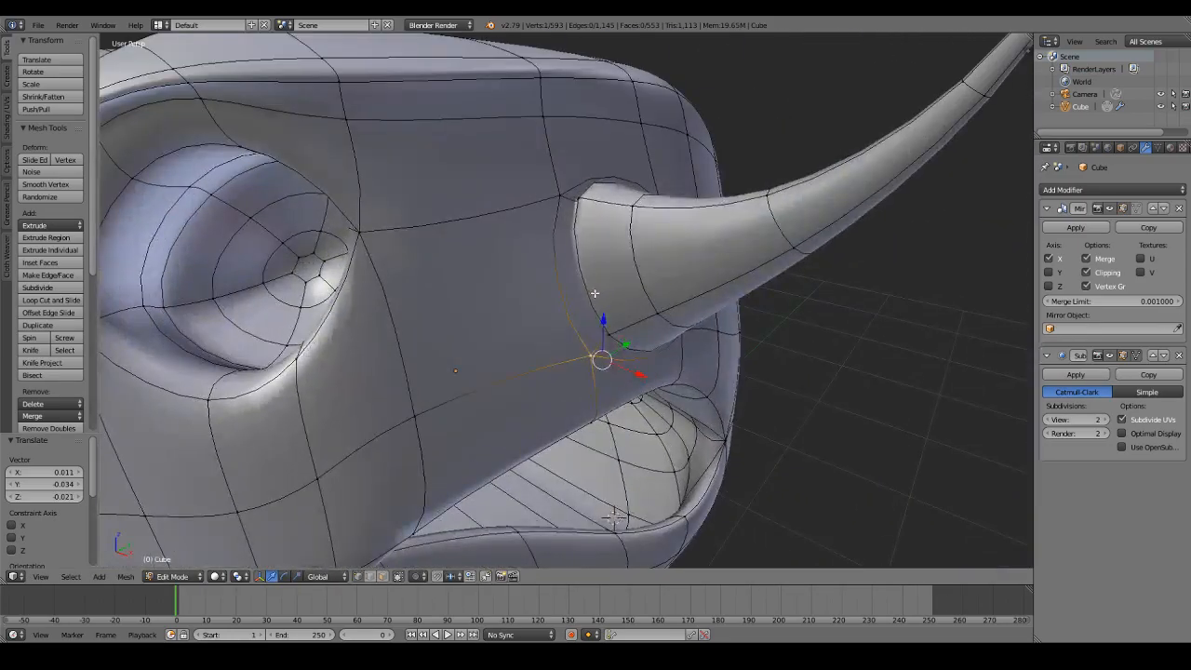
{"action": "right_click", "coordinate": [598, 294], "text": "alt"}
{"action": "middle_click_drag", "start_coordinate": [597, 294], "coordinate": [638, 285]}
{"action": "key", "text": "s"}
{"action": "right_click", "coordinate": [651, 286]}
Step: Move the head vertex at the upper front of the horn's base upward to refine the surrounding surface
{"action": "right_click", "coordinate": [532, 211]}
{"action": "key", "text": "g"}
{"action": "left_click", "coordinate": [538, 177]}
{"action": "middle_click_drag", "start_coordinate": [538, 182], "coordinate": [588, 253]}
{"action": "scroll", "coordinate": [595, 260], "scroll_direction": "down", "scroll_amount": 5}
{"action": "middle_click_drag", "start_coordinate": [581, 298], "coordinate": [724, 254]}
{"action": "key", "text": "Tab"}
{"action": "scroll", "coordinate": [723, 253], "scroll_direction": "down", "scroll_amount": 1}
{"action": "mouse_move", "coordinate": [668, 302]}
{"action": "middle_mouse_down"}
{"action": "mouse_move", "coordinate": [729, 285]}
{"action": "mouse_move", "coordinate": [710, 274]}
{"action": "mouse_move", "coordinate": [717, 266]}
{"action": "middle_mouse_up"}
Step: Select the edge loop partway along the horn and rescale it to refine the horn's taper
{"action": "key", "text": "Tab"}
{"action": "scroll", "coordinate": [718, 266], "scroll_direction": "up", "scroll_amount": 3}
{"action": "key", "text": "a"}
{"action": "key", "text": "z"}
{"action": "key", "text": "c"}
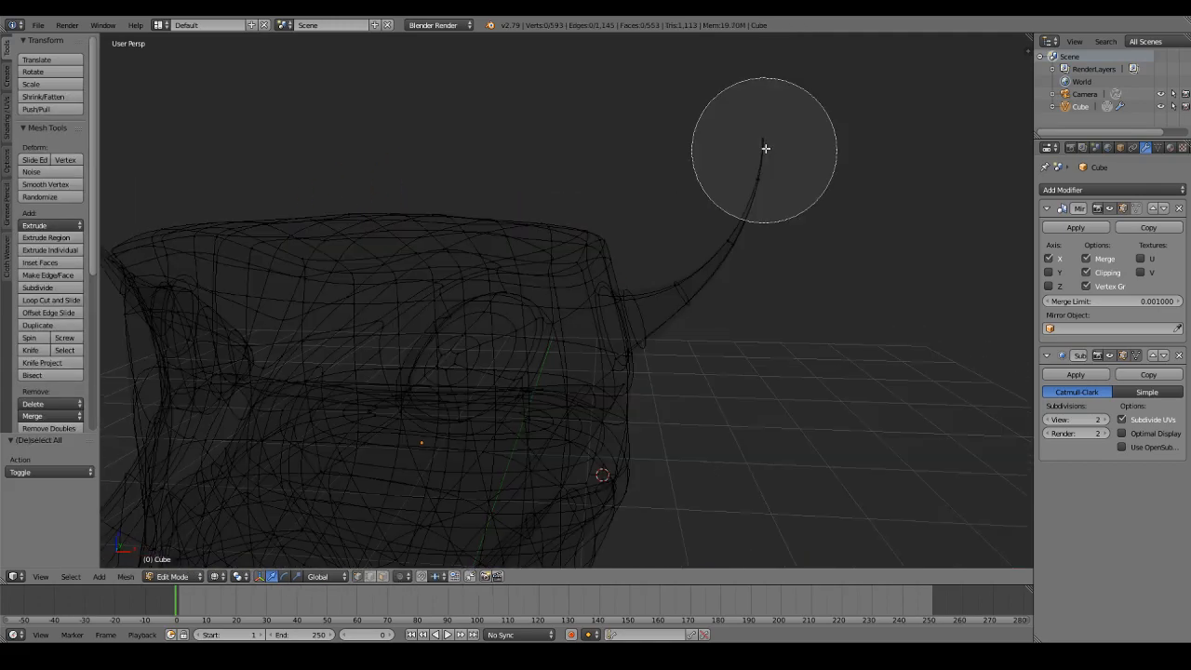
{"action": "right_click", "coordinate": [764, 149]}
{"action": "key", "text": "z"}
{"action": "right_click", "coordinate": [729, 246], "text": "alt"}
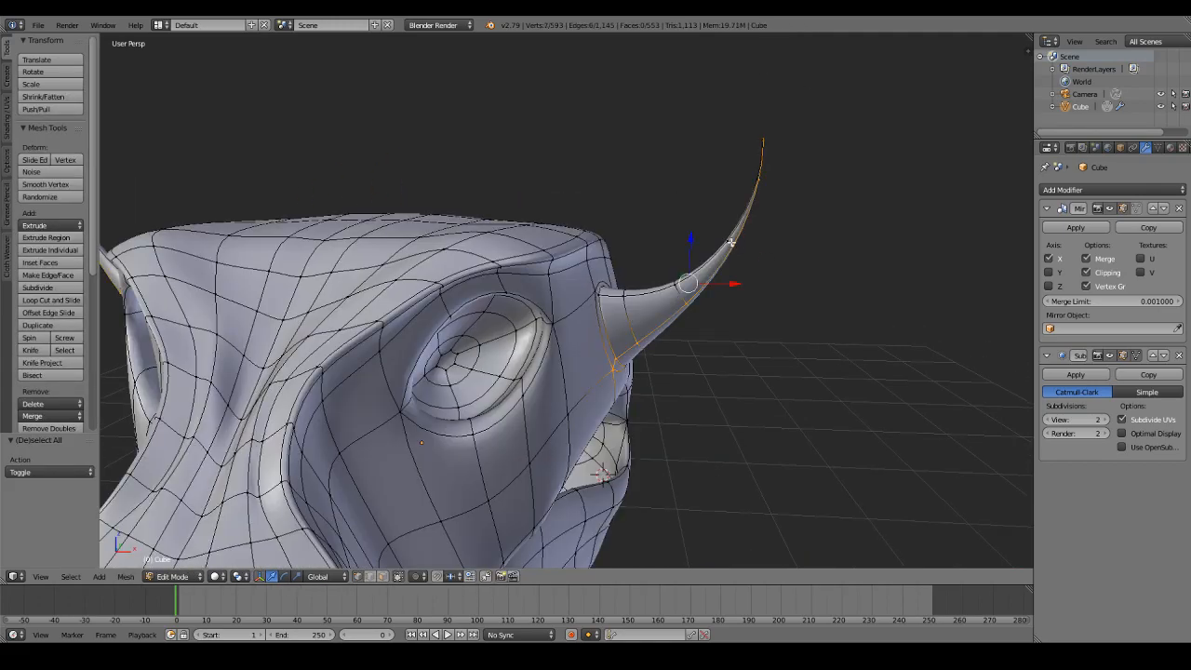
{"action": "key", "text": "s"}
{"action": "left_click", "coordinate": [757, 266]}
{"action": "key", "text": "Tab"}
Step: Circle-select the vertices at the horn's tip in wireframe display and rescale them
{"action": "middle_click_drag", "start_coordinate": [756, 266], "coordinate": [649, 262]}
{"action": "key", "text": "a"}
{"action": "key", "text": "z"}
{"action": "key", "text": "Tab"}
{"action": "key", "text": "z"}
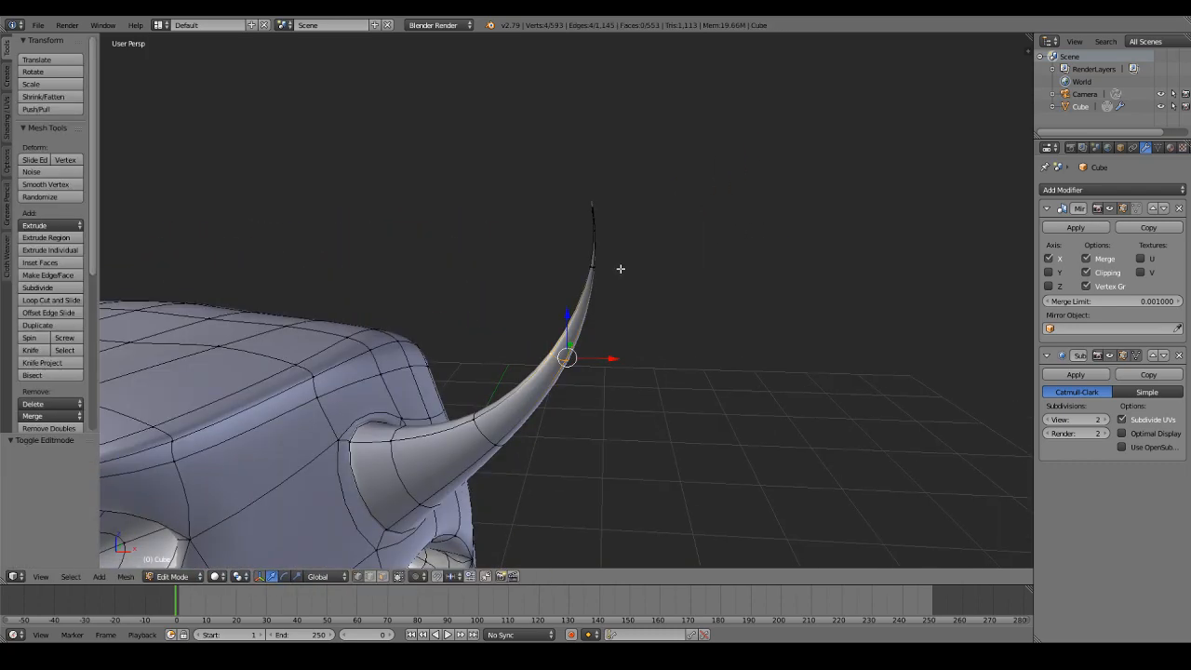
{"action": "key", "text": "z"}
{"action": "key", "text": "c"}
{"action": "left_click", "coordinate": [620, 272]}
{"action": "right_click", "coordinate": [630, 277]}
{"action": "key", "text": "z"}
{"action": "key", "text": "s"}
{"action": "left_click", "coordinate": [705, 316]}
{"action": "key", "text": "Tab"}
{"action": "middle_click_drag", "start_coordinate": [712, 348], "coordinate": [728, 295]}
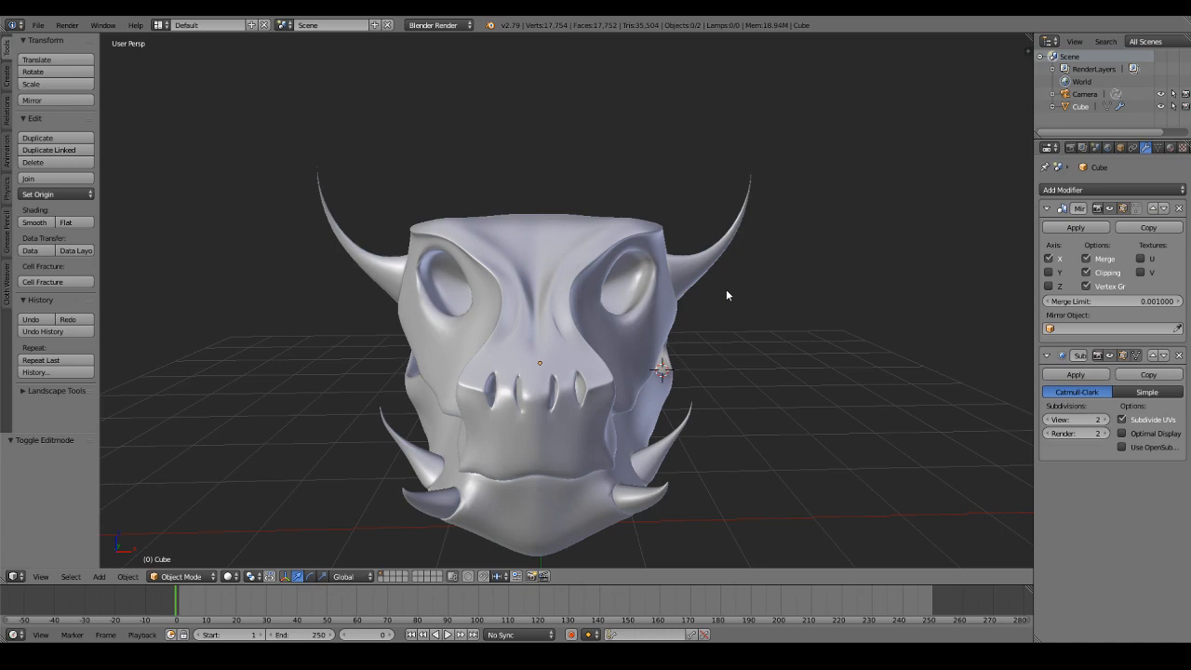
Step: Enable proportional editing with smooth falloff and rotate the horn tip to adjust its upward curve
{"action": "key", "text": "Tab"}
{"action": "scroll", "coordinate": [727, 295], "scroll_direction": "up", "scroll_amount": 3}
{"action": "left_click", "coordinate": [416, 575]}
{"action": "left_click", "coordinate": [437, 547]}
{"action": "key", "text": "r"}
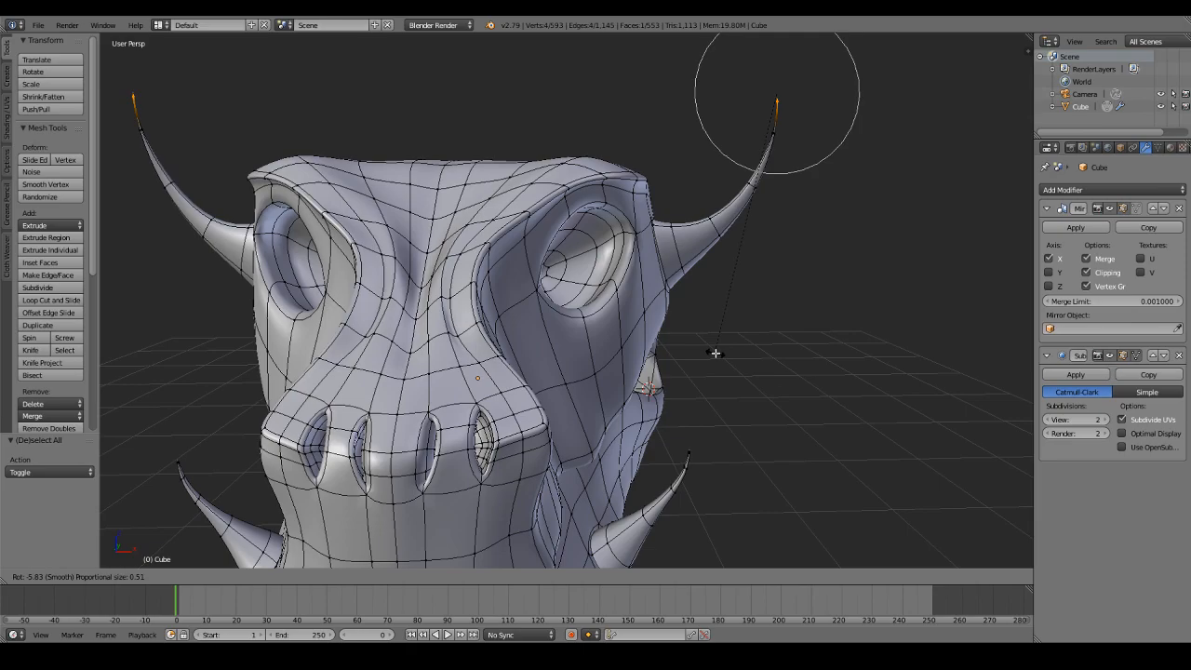
{"action": "left_click", "coordinate": [715, 354]}
Step: Move the horn tip with proportional editing to refine the curve of the mirrored horns
{"action": "key", "text": "Tab"}
{"action": "scroll", "coordinate": [686, 334], "scroll_direction": "down", "scroll_amount": 3}
{"action": "key", "text": "Tab"}
{"action": "key", "text": "g"}
{"action": "scroll", "coordinate": [710, 300], "scroll_direction": "down", "scroll_amount": 14}
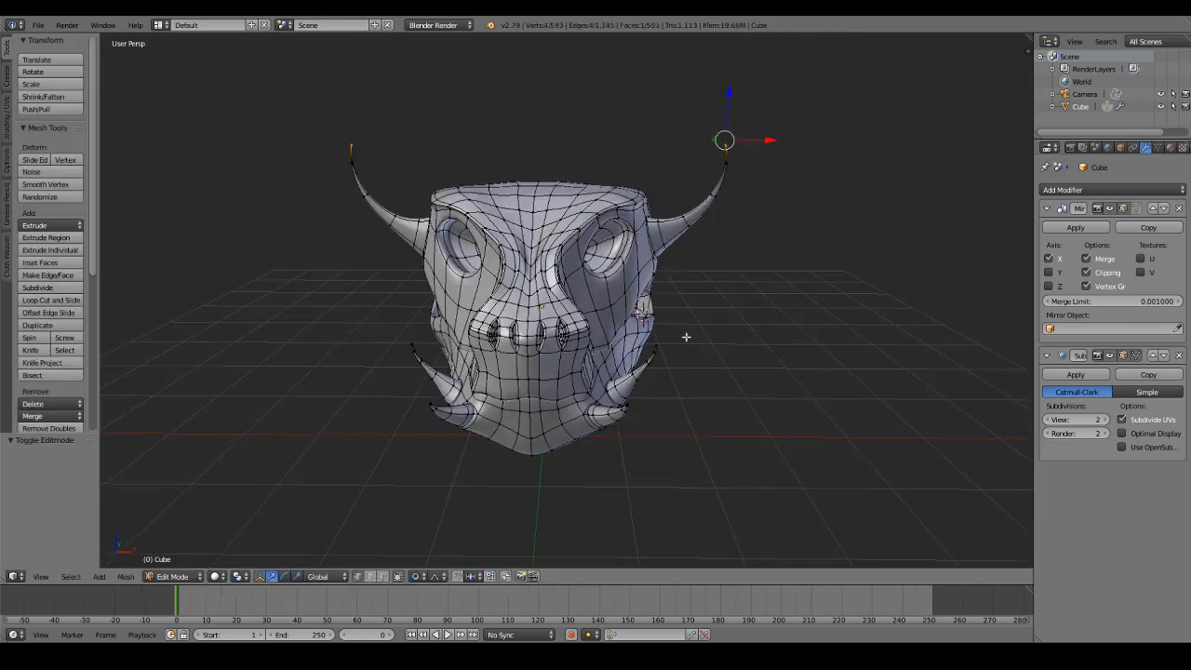
{"action": "left_click", "coordinate": [710, 290]}
{"action": "key", "text": "Tab"}
{"action": "mouse_move", "coordinate": [710, 288]}
{"action": "middle_mouse_down"}
{"action": "mouse_move", "coordinate": [739, 251]}
{"action": "mouse_move", "coordinate": [694, 294]}
{"action": "mouse_move", "coordinate": [544, 294]}
{"action": "mouse_move", "coordinate": [729, 268]}
{"action": "mouse_move", "coordinate": [708, 276]}
{"action": "middle_mouse_up"}
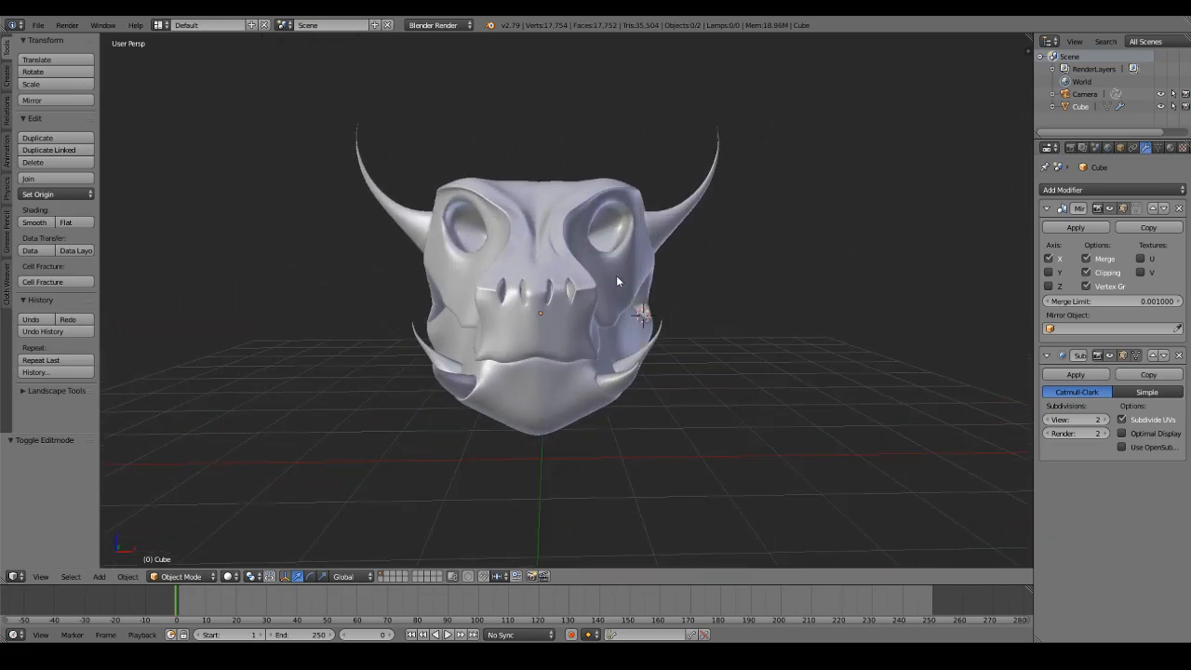
Step: Examine the horns and head from the front and side, with and without the mesh edges
{"action": "scroll", "coordinate": [615, 275], "scroll_direction": "up", "scroll_amount": 3}
{"action": "mouse_move", "coordinate": [616, 279]}
{"action": "middle_mouse_down"}
{"action": "mouse_move", "coordinate": [606, 285]}
{"action": "mouse_move", "coordinate": [624, 301]}
{"action": "mouse_move", "coordinate": [611, 286]}
{"action": "mouse_move", "coordinate": [579, 332]}
{"action": "mouse_move", "coordinate": [518, 304]}
{"action": "mouse_move", "coordinate": [702, 271]}
{"action": "mouse_move", "coordinate": [599, 293]}
{"action": "middle_mouse_up"}
{"action": "scroll", "coordinate": [605, 316], "scroll_direction": "up", "scroll_amount": 3}
{"action": "key", "text": "Tab"}
{"action": "middle_click_drag", "start_coordinate": [614, 352], "coordinate": [530, 367]}
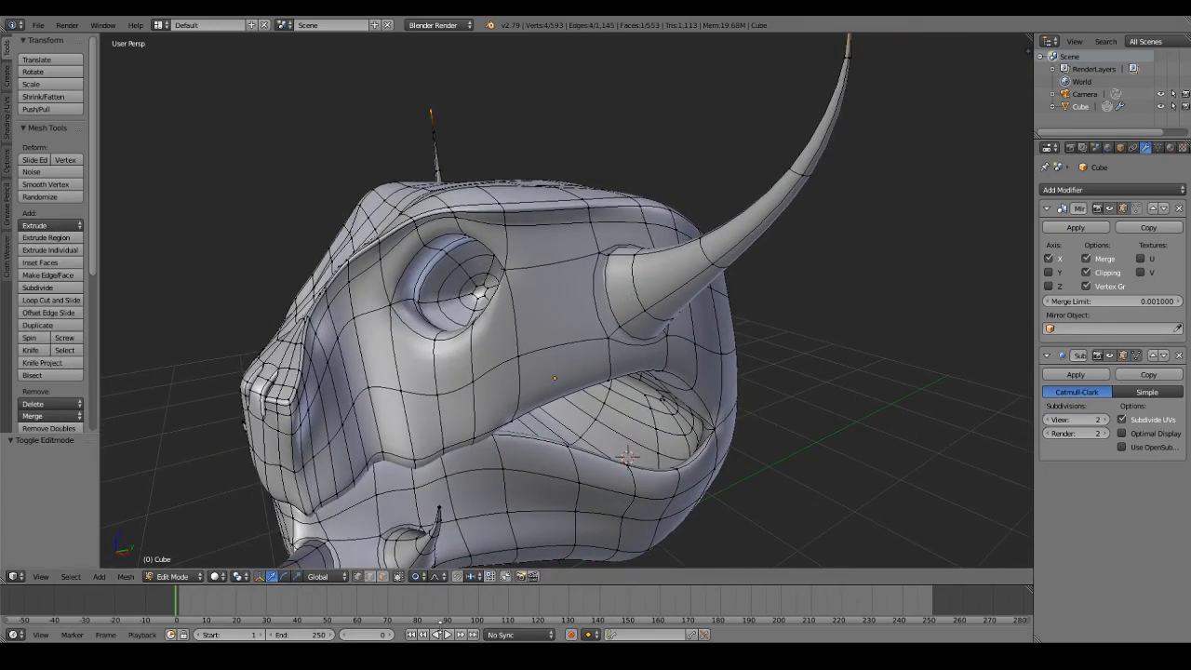
{"action": "key", "text": "Tab"}
{"action": "scroll", "coordinate": [614, 340], "scroll_direction": "down", "scroll_amount": 5}
{"action": "middle_click_drag", "start_coordinate": [605, 335], "coordinate": [614, 339]}
{"action": "scroll", "coordinate": [614, 339], "scroll_direction": "up", "scroll_amount": 3}
{"action": "scroll", "coordinate": [614, 367], "scroll_direction": "down", "scroll_amount": 3}
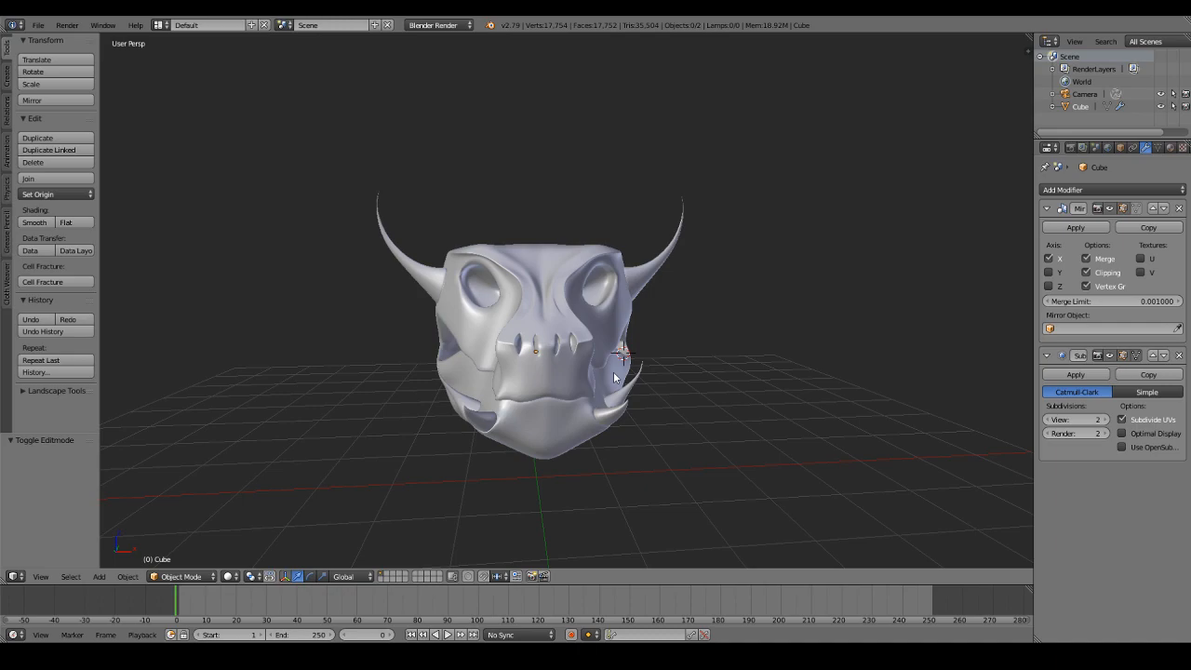
Step: Select the whole eye socket from its rim inward, scale it to 0.833, and shift it slightly upward
{"action": "scroll", "coordinate": [614, 372], "scroll_direction": "up", "scroll_amount": 3}
{"action": "key", "text": "Tab"}
{"action": "right_click", "coordinate": [627, 296], "text": "alt"}
{"action": "middle_click_drag", "start_coordinate": [627, 295], "coordinate": [547, 270]}
{"action": "scroll", "coordinate": [545, 266], "scroll_direction": "up", "scroll_amount": 2}
{"action": "right_click", "coordinate": [514, 263], "text": "alt+shift"}
{"action": "key", "text": "ctrl+z"}
{"action": "right_click", "coordinate": [509, 257], "text": "alt"}
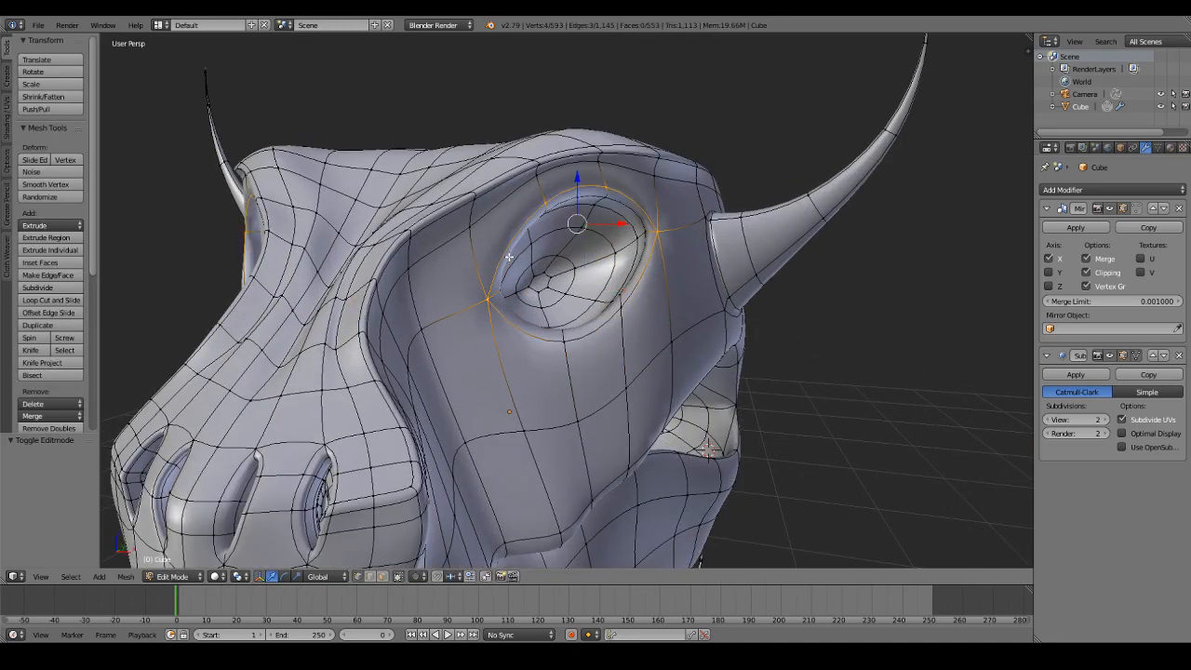
{"action": "key", "text": "KP_1"}
{"action": "key", "text": "ctrl+KP_Add"}
{"action": "key", "text": "ctrl+KP_Add"}
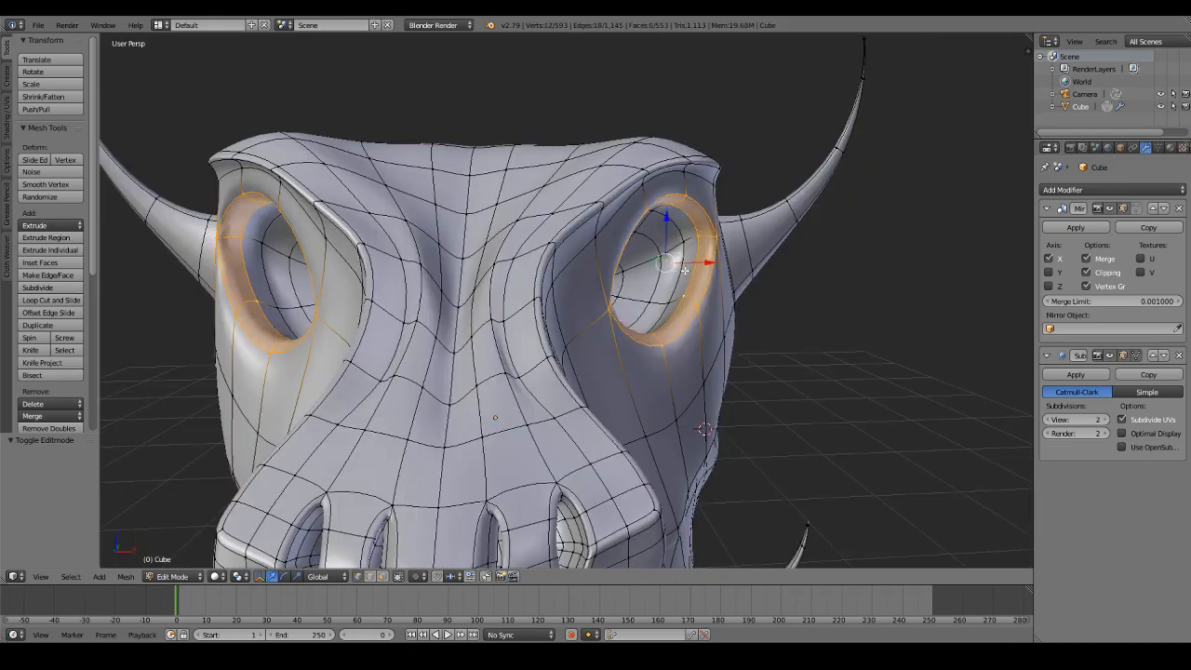
{"action": "middle_click_drag", "start_coordinate": [558, 274], "coordinate": [642, 265]}
{"action": "right_click", "coordinate": [558, 290], "text": "alt+shift"}
{"action": "right_click", "coordinate": [549, 274], "text": "alt+shift"}
{"action": "key", "text": "KP_1"}
{"action": "scroll", "coordinate": [444, 548], "scroll_direction": "down", "scroll_amount": 3}
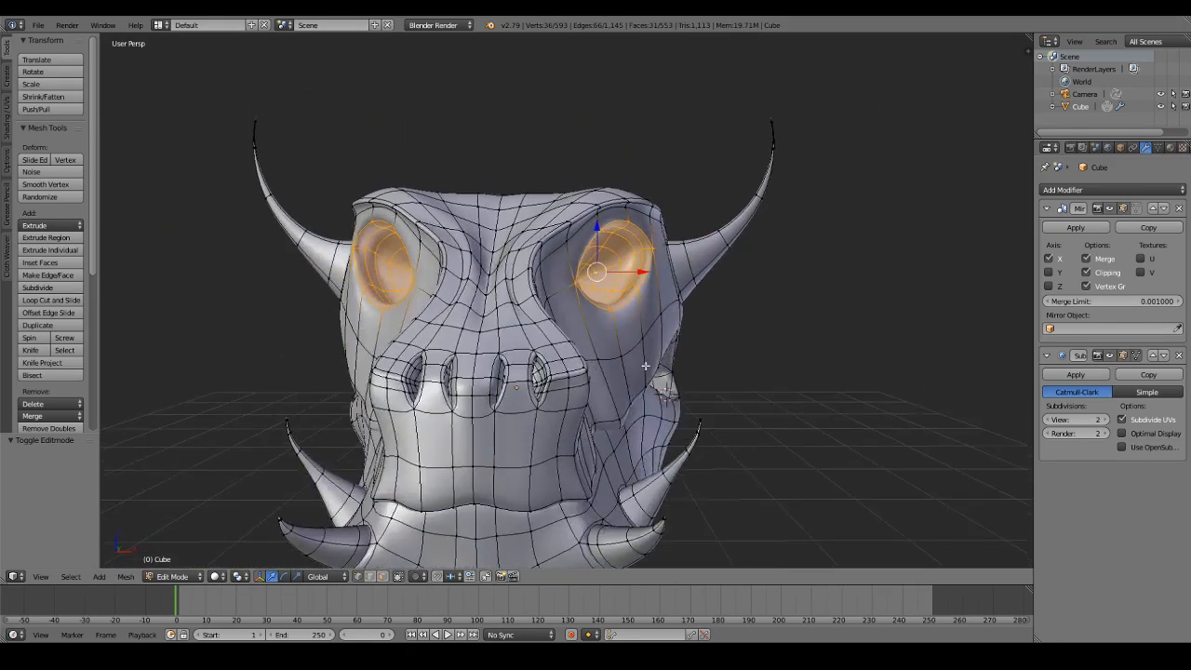
{"action": "key", "text": "s"}
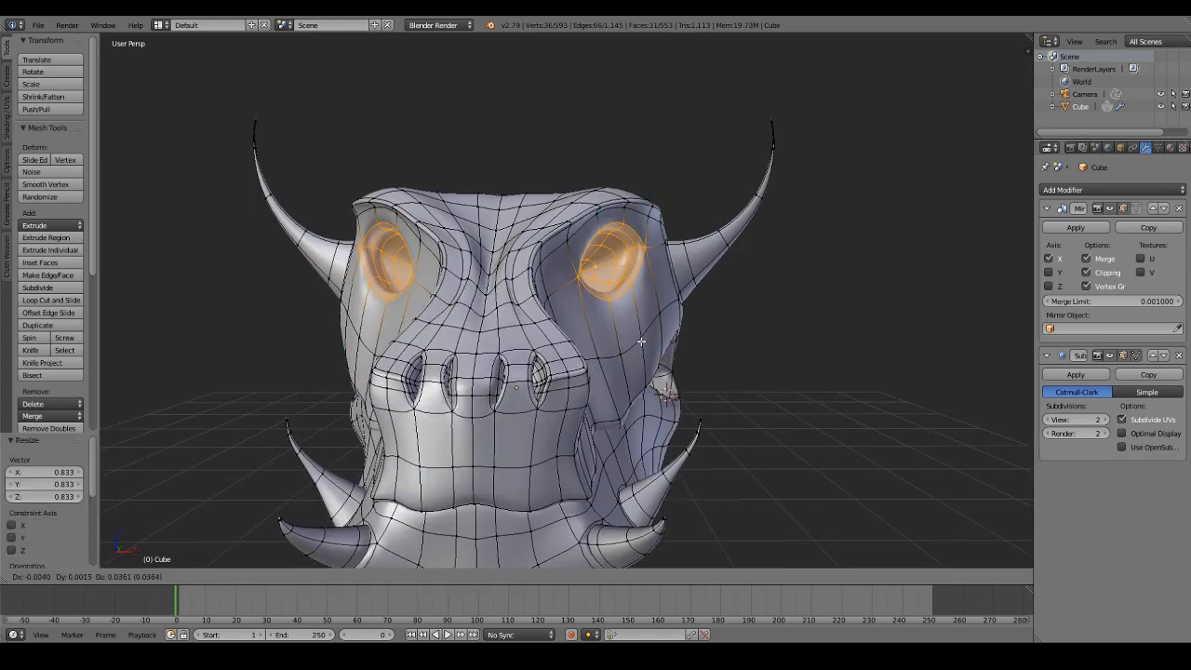
{"action": "left_click", "coordinate": [647, 358]}
{"action": "key", "text": "Tab"}
{"action": "scroll", "coordinate": [648, 362], "scroll_direction": "up", "scroll_amount": 3}
{"action": "scroll", "coordinate": [647, 355], "scroll_direction": "up", "scroll_amount": 1}
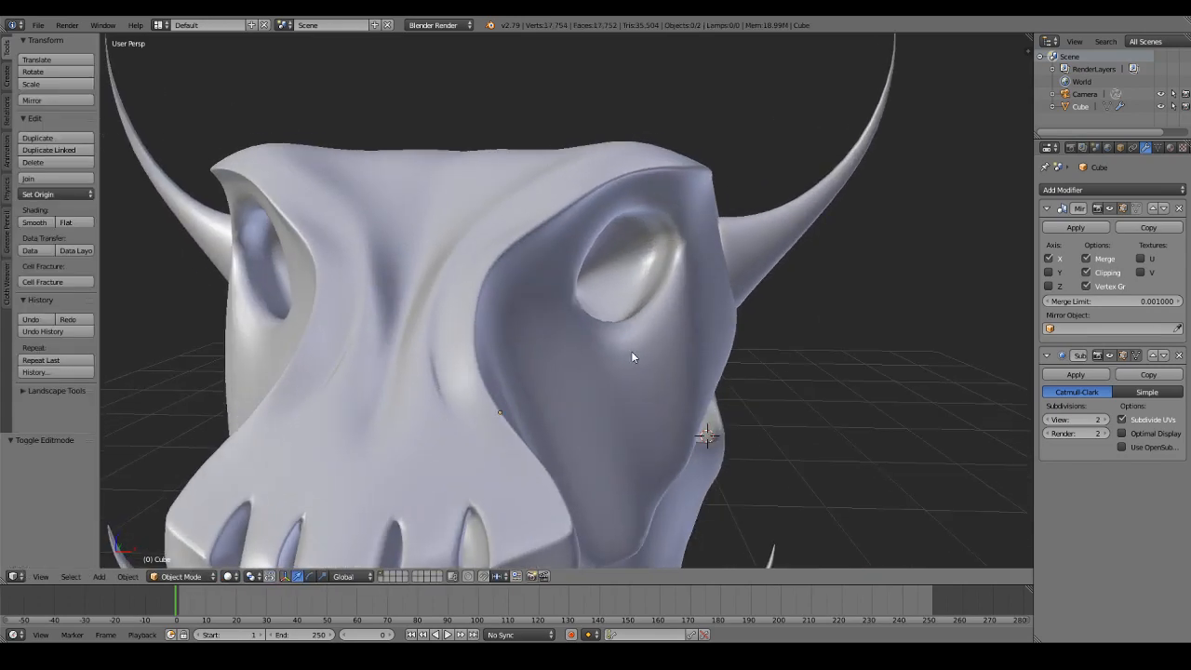
Step: Add an edge loop across the brow area just above the eye socket
{"action": "key", "text": "Tab"}
{"action": "key", "text": "a"}
{"action": "left_click", "coordinate": [595, 219], "text": "alt"}
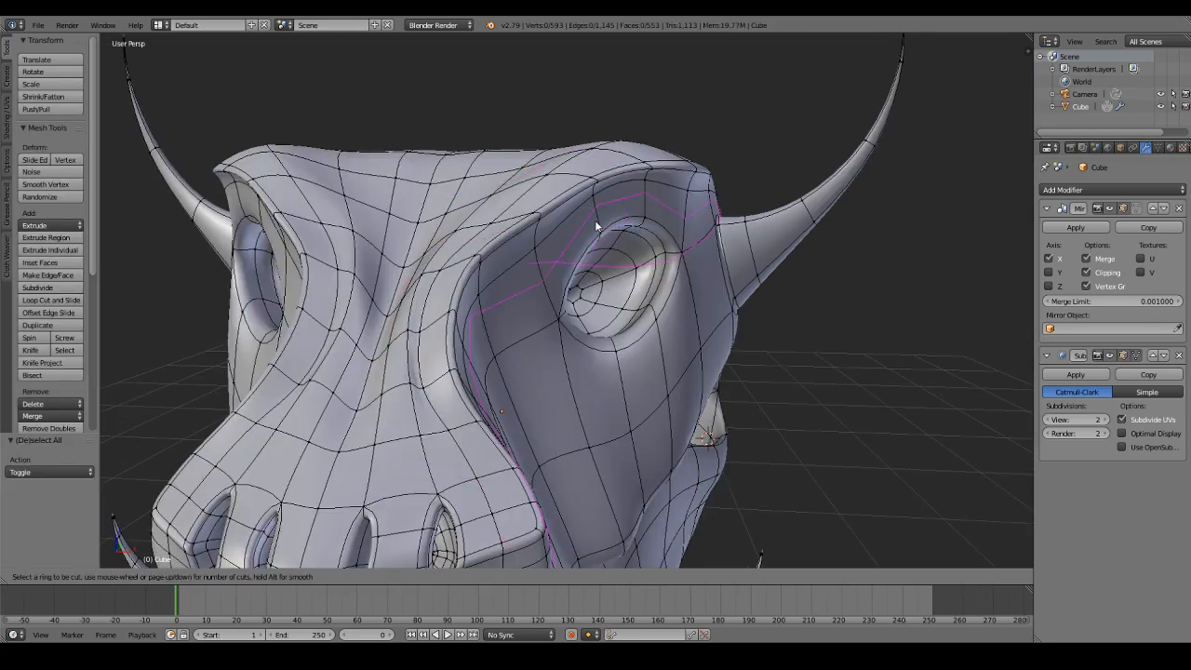
{"action": "key", "text": "g"}
{"action": "key", "text": "g"}
{"action": "left_click", "coordinate": [603, 232]}
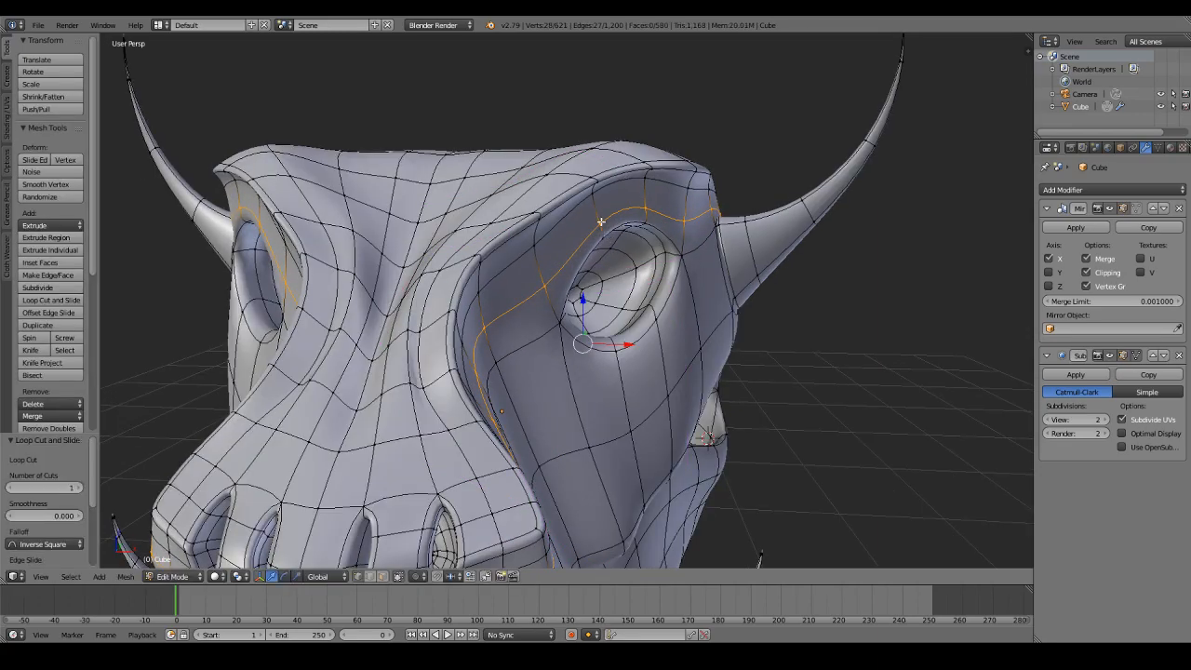
Step: Add a second edge loop higher up, between the first brow loop and the head's outer ridge
{"action": "key", "text": "a"}
{"action": "middle_click_drag", "start_coordinate": [601, 221], "coordinate": [556, 194]}
{"action": "scroll", "coordinate": [556, 194], "scroll_direction": "up", "scroll_amount": 2}
{"action": "key", "text": "ctrl+r"}
{"action": "left_click", "coordinate": [555, 194]}
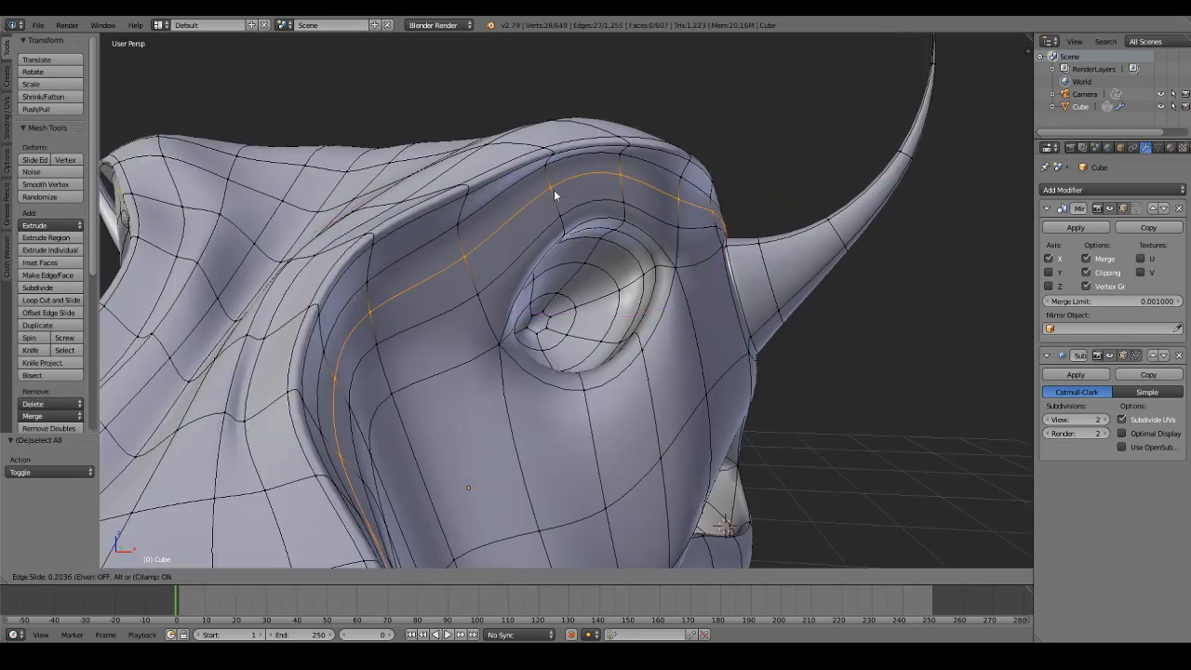
{"action": "left_click", "coordinate": [553, 189]}
Step: Move a group of neighbouring brow-loop vertices above the inner part of the eye to form a raised fold
{"action": "right_click", "coordinate": [551, 187]}
{"action": "right_click", "coordinate": [464, 253], "text": "shift"}
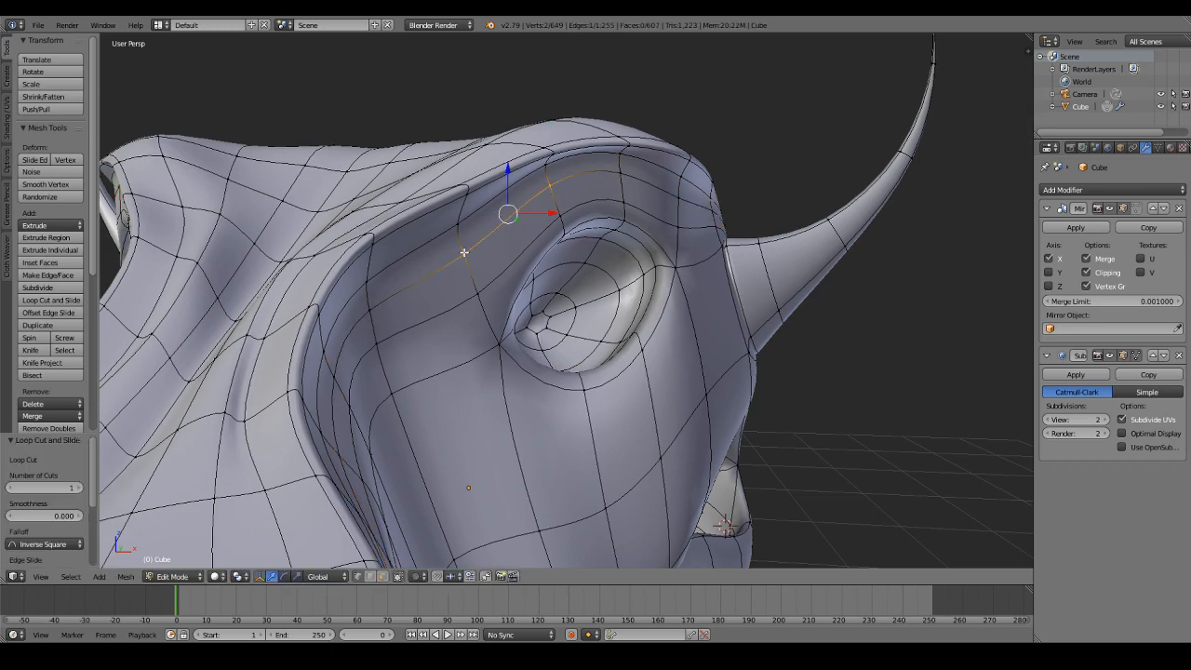
{"action": "middle_click_drag", "start_coordinate": [463, 253], "coordinate": [683, 199]}
{"action": "key", "text": "g"}
{"action": "left_click", "coordinate": [683, 199]}
{"action": "key", "text": "g"}
{"action": "left_click", "coordinate": [680, 198]}
{"action": "right_click", "coordinate": [686, 197], "text": "shift"}
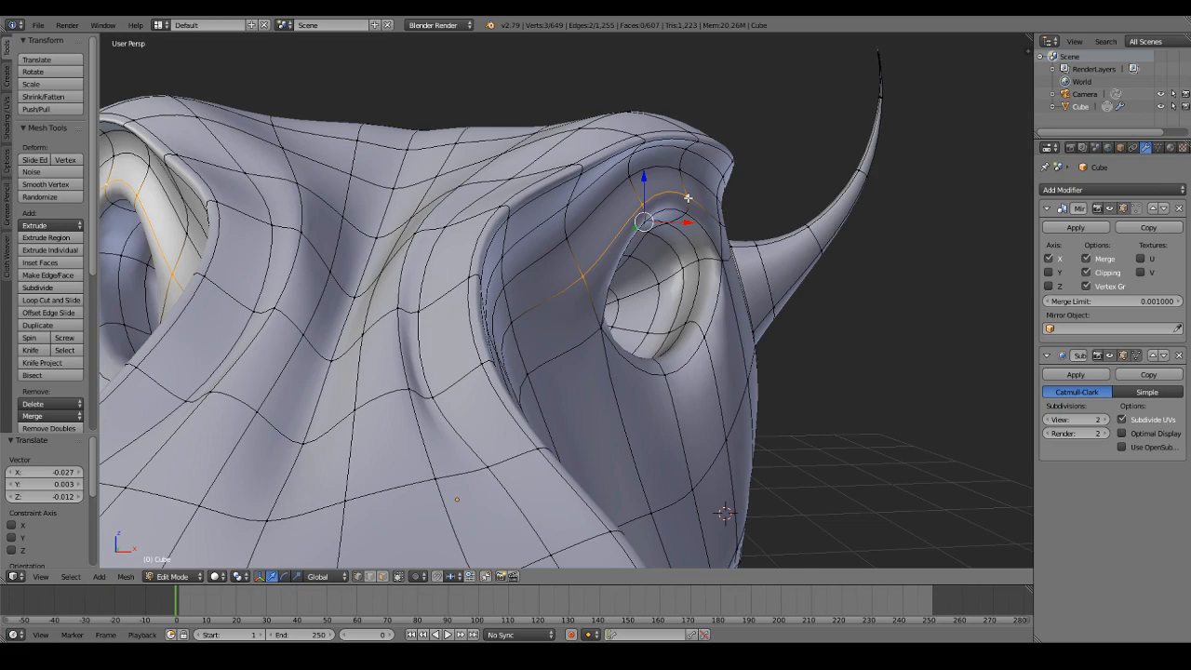
{"action": "key", "text": "g"}
{"action": "left_click", "coordinate": [545, 272]}
Step: Reposition individual brow vertices behind and above the eye socket to shape the fold
{"action": "middle_click_drag", "start_coordinate": [689, 198], "coordinate": [712, 276]}
{"action": "right_click", "coordinate": [818, 268]}
{"action": "key", "text": "g"}
{"action": "left_click", "coordinate": [817, 275]}
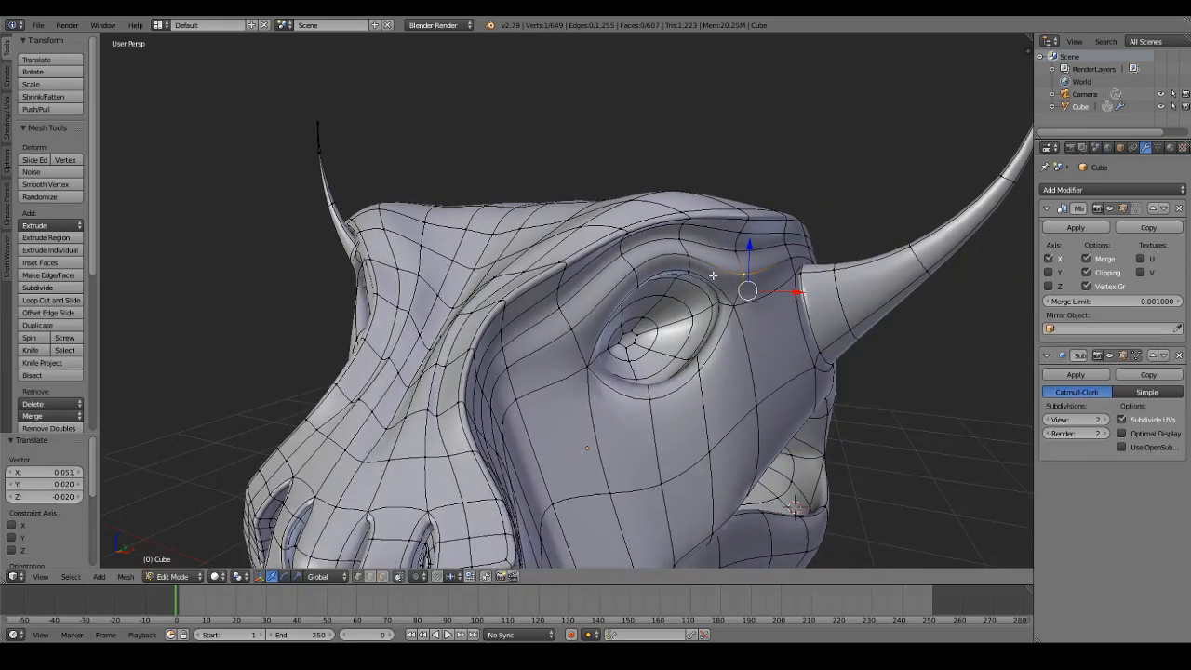
{"action": "right_click", "coordinate": [642, 271]}
{"action": "key", "text": "g"}
{"action": "left_click", "coordinate": [628, 278]}
{"action": "right_click", "coordinate": [621, 253]}
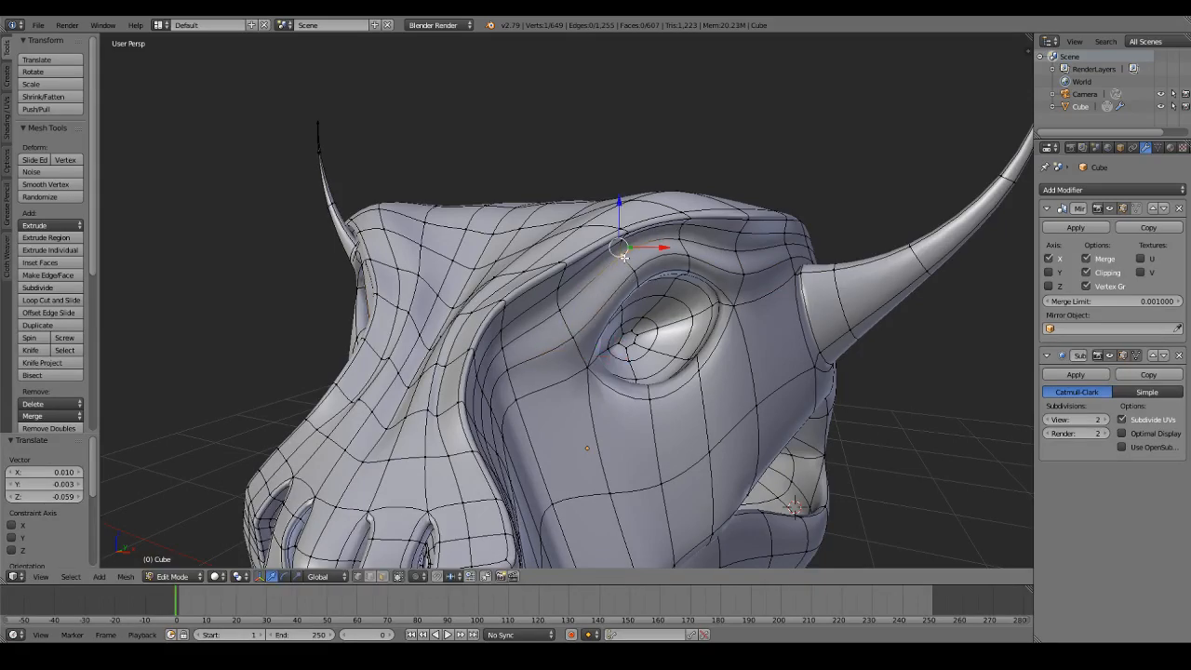
Step: Add an edge loop along the lower side of the brow fold, close to the eye rim
{"action": "key", "text": "Tab"}
{"action": "scroll", "coordinate": [624, 258], "scroll_direction": "down", "scroll_amount": 3}
{"action": "middle_click_drag", "start_coordinate": [624, 258], "coordinate": [711, 279]}
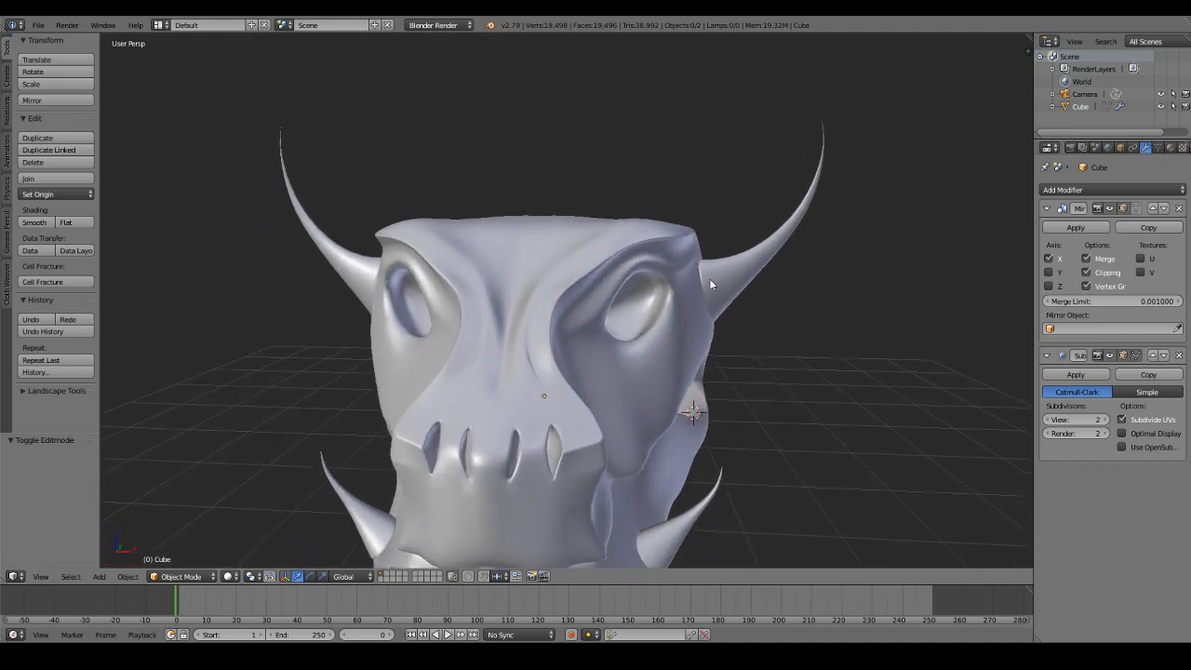
{"action": "scroll", "coordinate": [711, 279], "scroll_direction": "up", "scroll_amount": 3}
{"action": "key", "text": "Tab"}
{"action": "right_click", "coordinate": [610, 302]}
{"action": "key", "text": "a"}
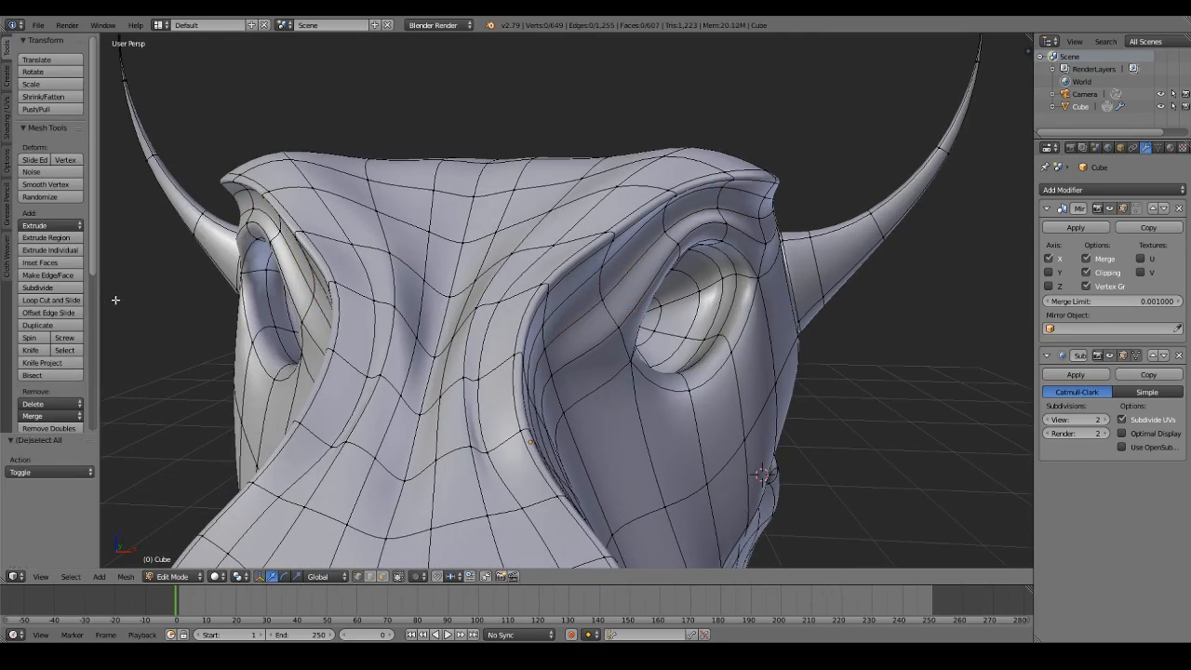
{"action": "key", "text": "ctrl+r"}
{"action": "left_click", "coordinate": [722, 235]}
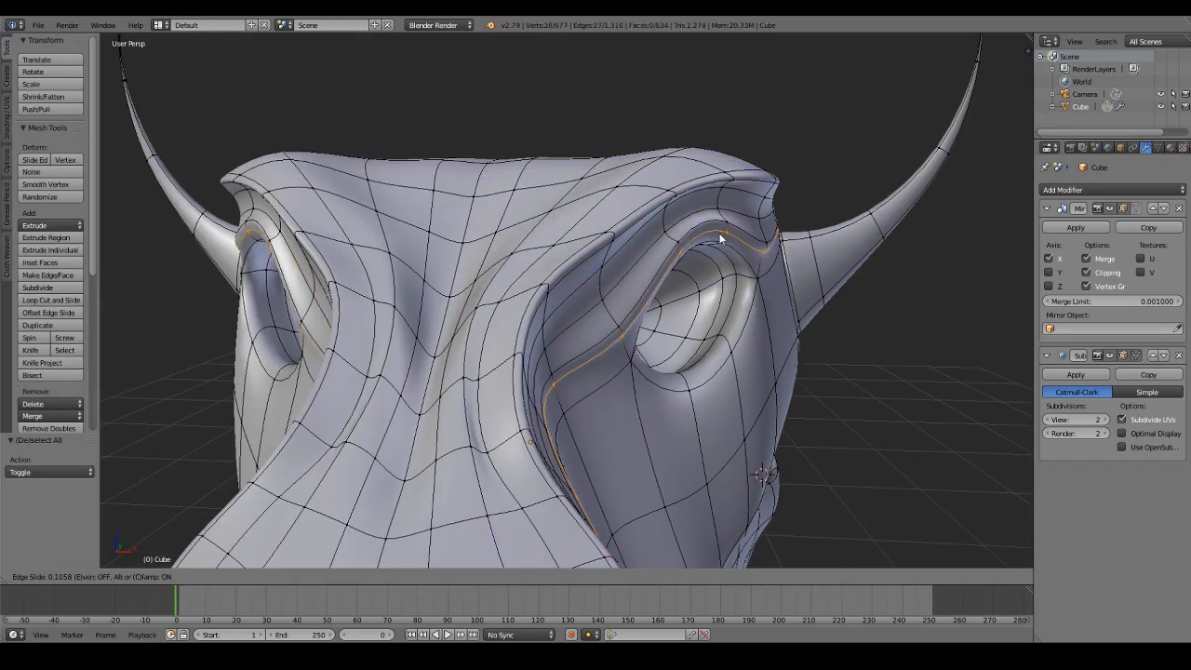
{"action": "left_click", "coordinate": [712, 226]}
Step: Select two neighbouring vertices of the brow fold above the eye and reposition them
{"action": "key", "text": "Tab"}
{"action": "middle_click_drag", "start_coordinate": [712, 225], "coordinate": [684, 256]}
{"action": "scroll", "coordinate": [647, 225], "scroll_direction": "up", "scroll_amount": 1}
{"action": "key", "text": "Tab"}
{"action": "right_click", "coordinate": [551, 270]}
{"action": "right_click", "coordinate": [623, 258], "text": "shift"}
{"action": "middle_click_drag", "start_coordinate": [684, 256], "coordinate": [456, 281], "text": "shift"}
{"action": "key", "text": "g"}
{"action": "left_click", "coordinate": [549, 249]}
{"action": "key", "text": "Tab"}
Step: Raise the brow-fold vertex behind the eye and the one in front of the horn's base
{"action": "key", "text": "Tab"}
{"action": "right_click", "coordinate": [599, 217]}
{"action": "key", "text": "g"}
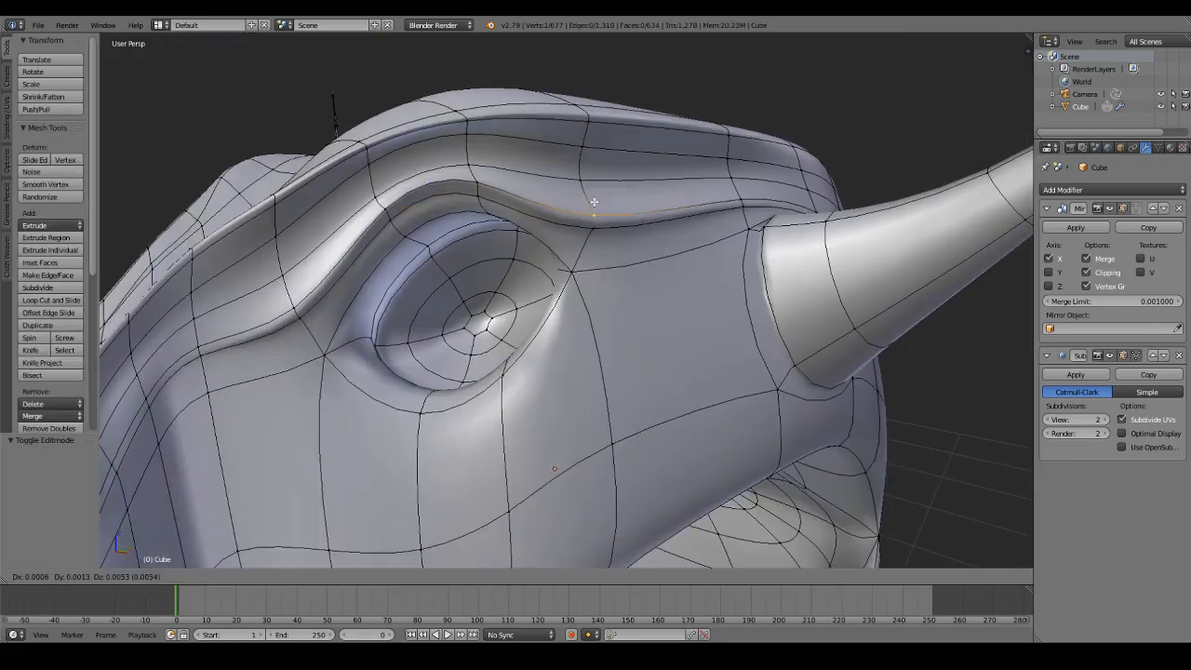
{"action": "left_click", "coordinate": [594, 202]}
{"action": "right_click", "coordinate": [743, 199]}
{"action": "middle_click_drag", "start_coordinate": [740, 198], "coordinate": [653, 289]}
{"action": "key", "text": "g"}
{"action": "left_click", "coordinate": [739, 187]}
Step: Reposition two more vertices near the horn end of the brow fold and check the smoothed shape
{"action": "right_click", "coordinate": [424, 434]}
{"action": "right_click", "coordinate": [419, 344], "text": "shift"}
{"action": "key", "text": "g"}
{"action": "left_click", "coordinate": [434, 400]}
{"action": "right_click", "coordinate": [377, 389]}
{"action": "middle_click_drag", "start_coordinate": [379, 392], "coordinate": [503, 323]}
{"action": "key", "text": "Tab"}
{"action": "scroll", "coordinate": [618, 307], "scroll_direction": "down", "scroll_amount": 4}
{"action": "scroll", "coordinate": [617, 309], "scroll_direction": "up", "scroll_amount": 2}
{"action": "key", "text": "Tab"}
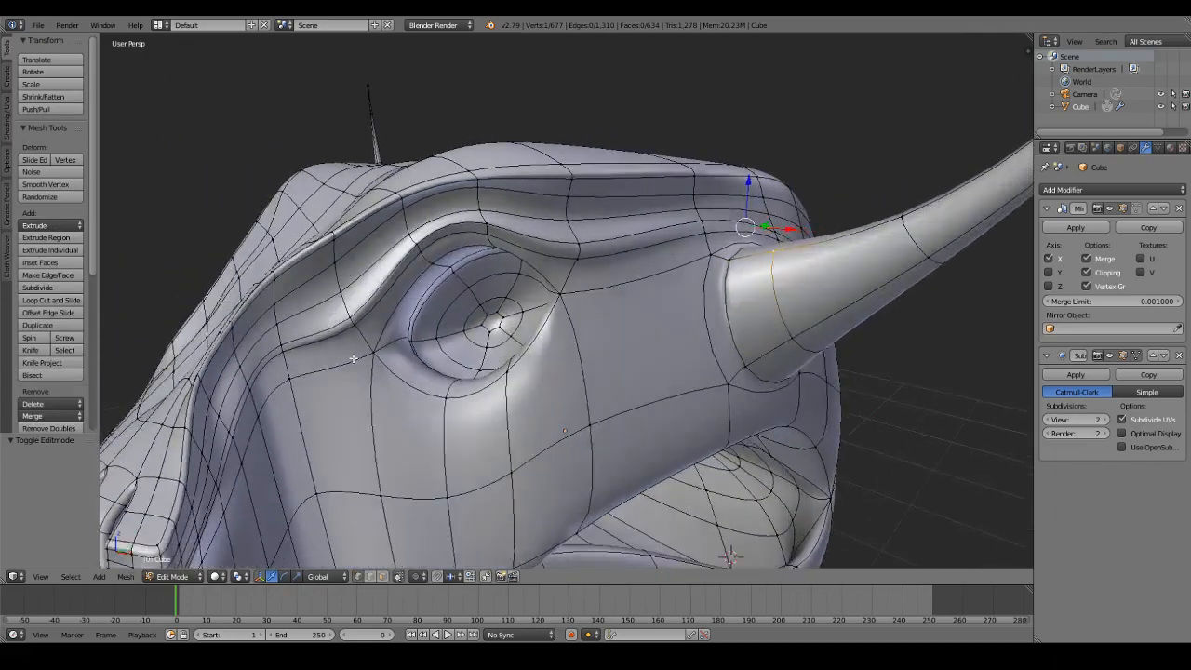
Step: Select the two neighbouring vertices at the brow fold's front corner beside the snout and check the smoothed shape
{"action": "middle_click_drag", "start_coordinate": [307, 365], "coordinate": [422, 333], "text": "shift"}
{"action": "scroll", "coordinate": [422, 333], "scroll_direction": "up", "scroll_amount": 2}
{"action": "key", "text": "a"}
{"action": "key", "text": "c"}
{"action": "left_click", "coordinate": [397, 329]}
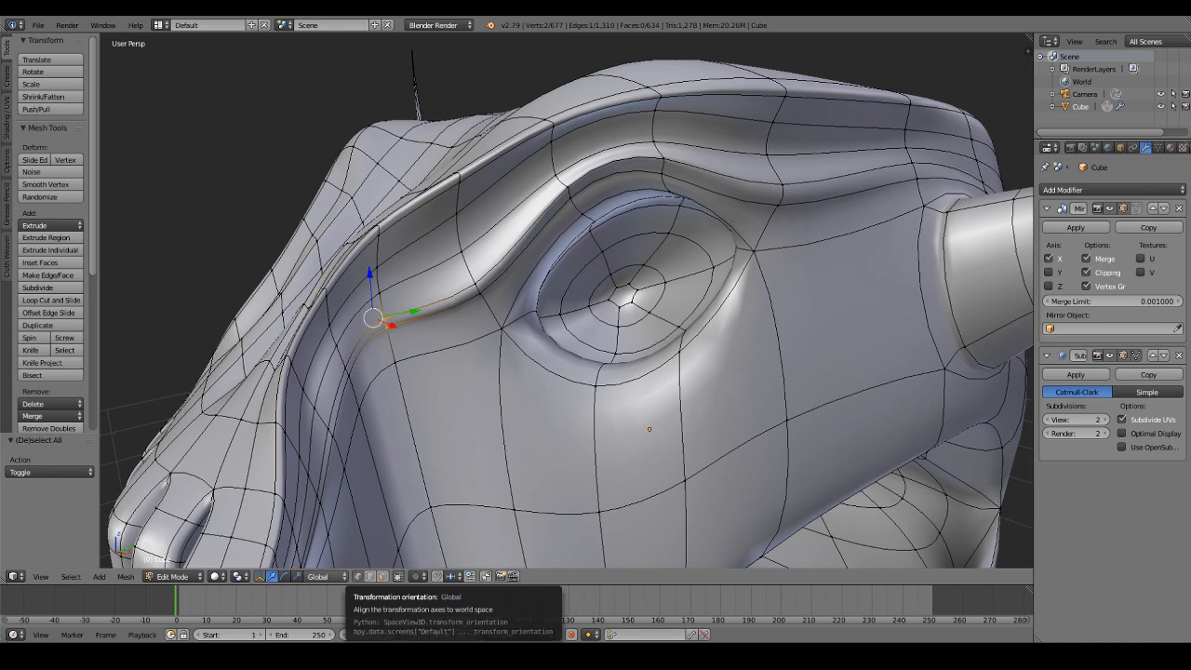
{"action": "scroll", "coordinate": [465, 307], "scroll_direction": "down", "scroll_amount": 5}
{"action": "scroll", "coordinate": [576, 279], "scroll_direction": "up", "scroll_amount": 4}
{"action": "key", "text": "Tab"}
{"action": "middle_click_drag", "start_coordinate": [465, 298], "coordinate": [507, 284]}
Step: Reposition the single vertex at the brow fold's front corner, where it bends down along the snout
{"action": "key", "text": "Tab"}
{"action": "scroll", "coordinate": [512, 281], "scroll_direction": "up", "scroll_amount": 2}
{"action": "right_click", "coordinate": [517, 277]}
{"action": "scroll", "coordinate": [518, 278], "scroll_direction": "up", "scroll_amount": 4}
{"action": "scroll", "coordinate": [540, 289], "scroll_direction": "down", "scroll_amount": 4}
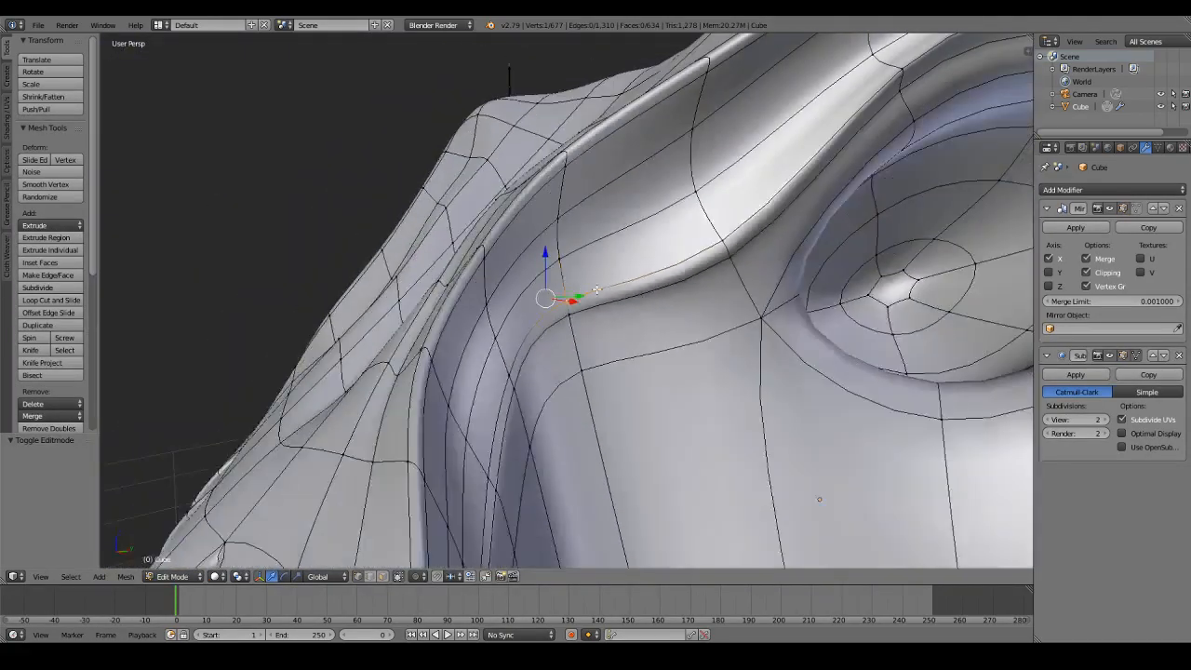
{"action": "scroll", "coordinate": [558, 293], "scroll_direction": "up", "scroll_amount": 1}
{"action": "key", "text": "g"}
{"action": "left_click", "coordinate": [661, 292]}
{"action": "middle_click_drag", "start_coordinate": [661, 292], "coordinate": [761, 228]}
Step: Reposition two vertices along the brow fold's lower edge between its front corner and the eye, and check the smoothed head
{"action": "key", "text": "Tab"}
{"action": "scroll", "coordinate": [563, 297], "scroll_direction": "up", "scroll_amount": 2}
{"action": "scroll", "coordinate": [563, 298], "scroll_direction": "down", "scroll_amount": 3}
{"action": "key", "text": "Tab"}
{"action": "key", "text": "g"}
{"action": "left_click", "coordinate": [571, 312]}
{"action": "right_click", "coordinate": [722, 243]}
{"action": "key", "text": "g"}
{"action": "left_click", "coordinate": [770, 225]}
{"action": "key", "text": "Tab"}
{"action": "scroll", "coordinate": [769, 237], "scroll_direction": "down", "scroll_amount": 5}
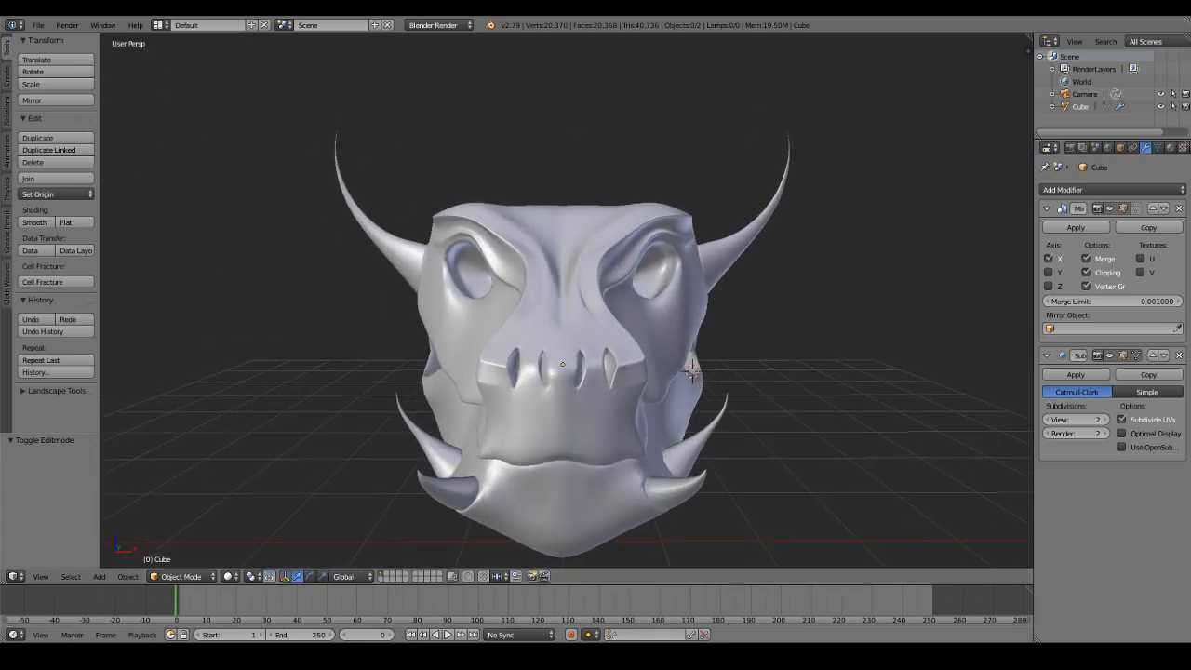
Step: Reposition the brow fold's lower vertices above the inner part of the eye, check the smoothed shape and clear the selection
{"action": "scroll", "coordinate": [729, 278], "scroll_direction": "up", "scroll_amount": 5}
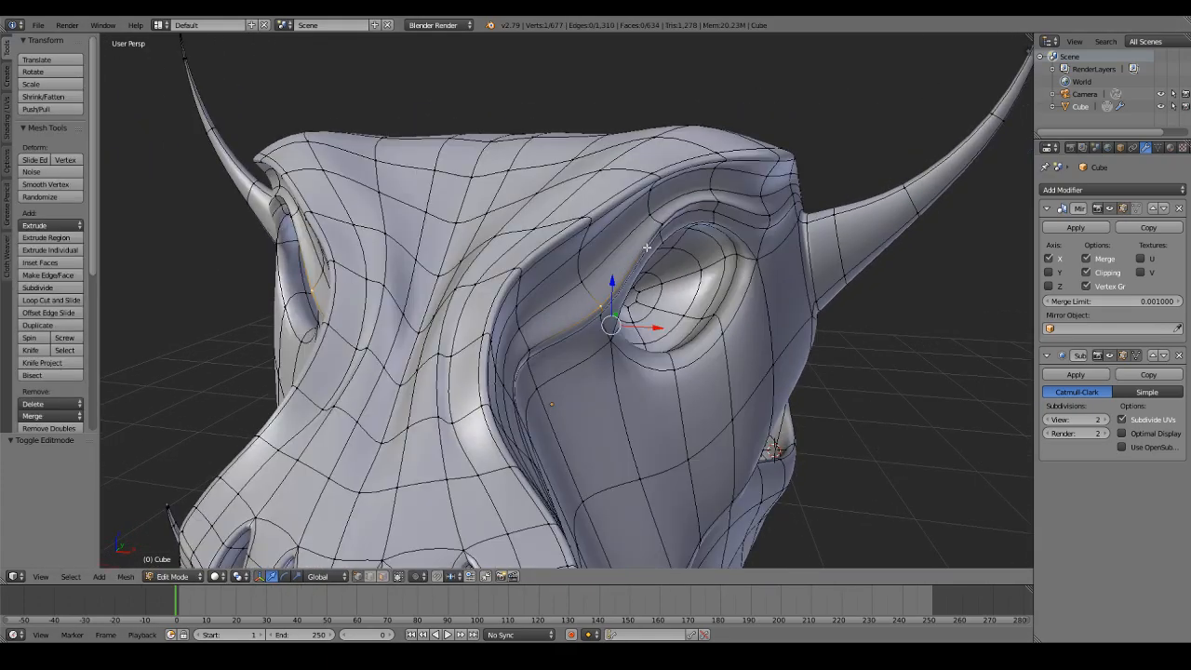
{"action": "key", "text": "g"}
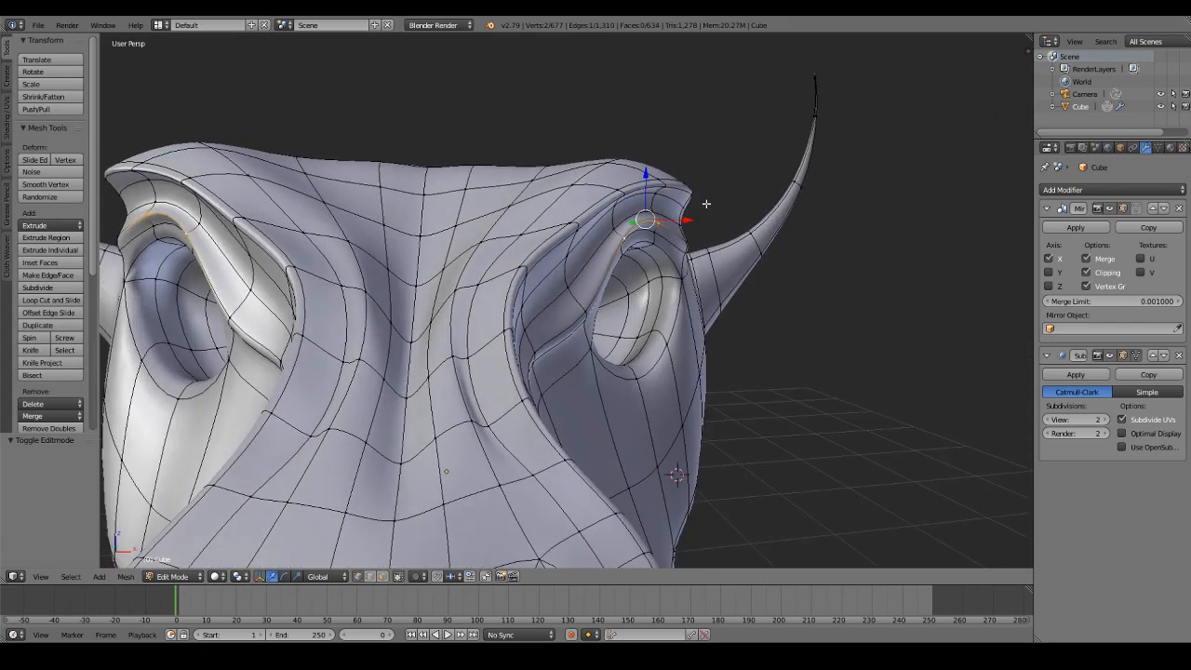
{"action": "left_click", "coordinate": [709, 199]}
{"action": "key", "text": "Tab"}
{"action": "middle_click_drag", "start_coordinate": [712, 199], "coordinate": [618, 256]}
{"action": "key", "text": "Tab"}
{"action": "key", "text": "a"}
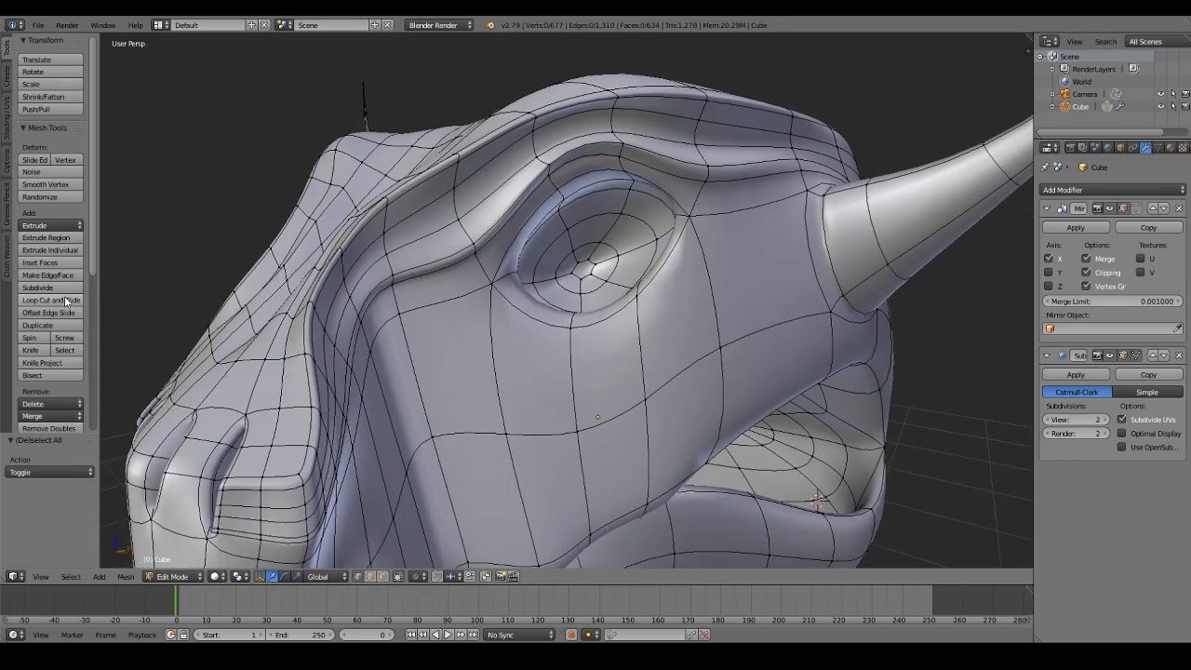
Step: Reposition two vertices in the crease between snout and cheek, just below the brow fold's front corner
{"action": "key", "text": "Tab"}
{"action": "middle_click_drag", "start_coordinate": [538, 323], "coordinate": [564, 267]}
{"action": "key", "text": "Tab"}
{"action": "right_click", "coordinate": [481, 309]}
{"action": "key", "text": "g"}
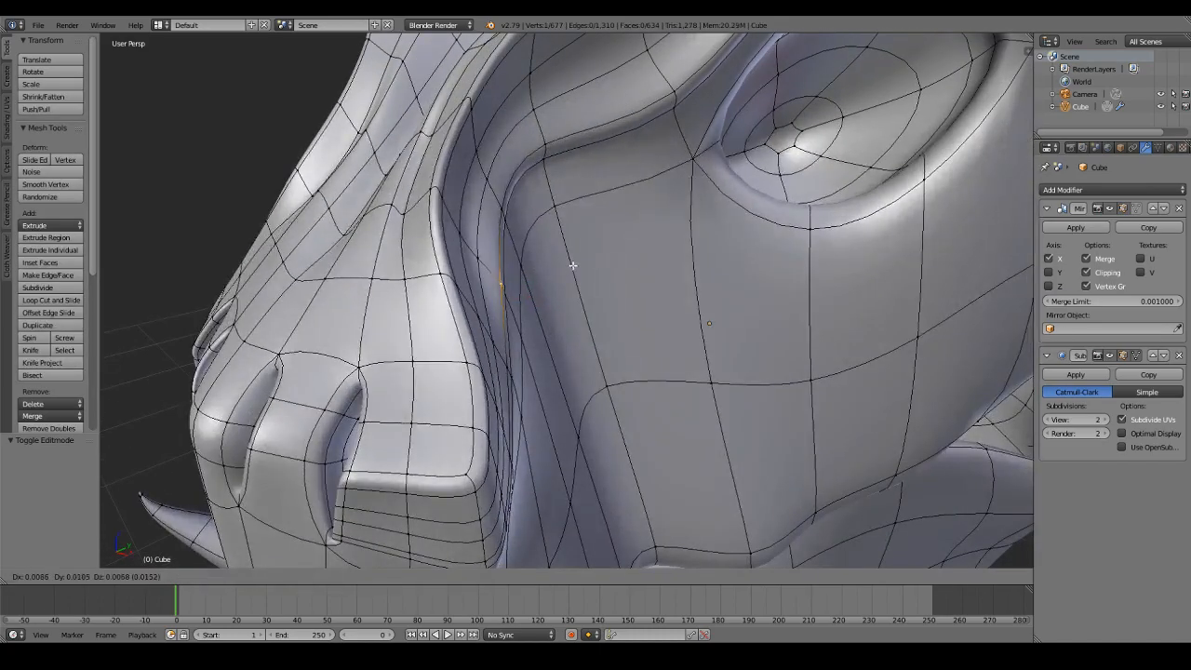
{"action": "left_click", "coordinate": [571, 263]}
{"action": "key", "text": "g"}
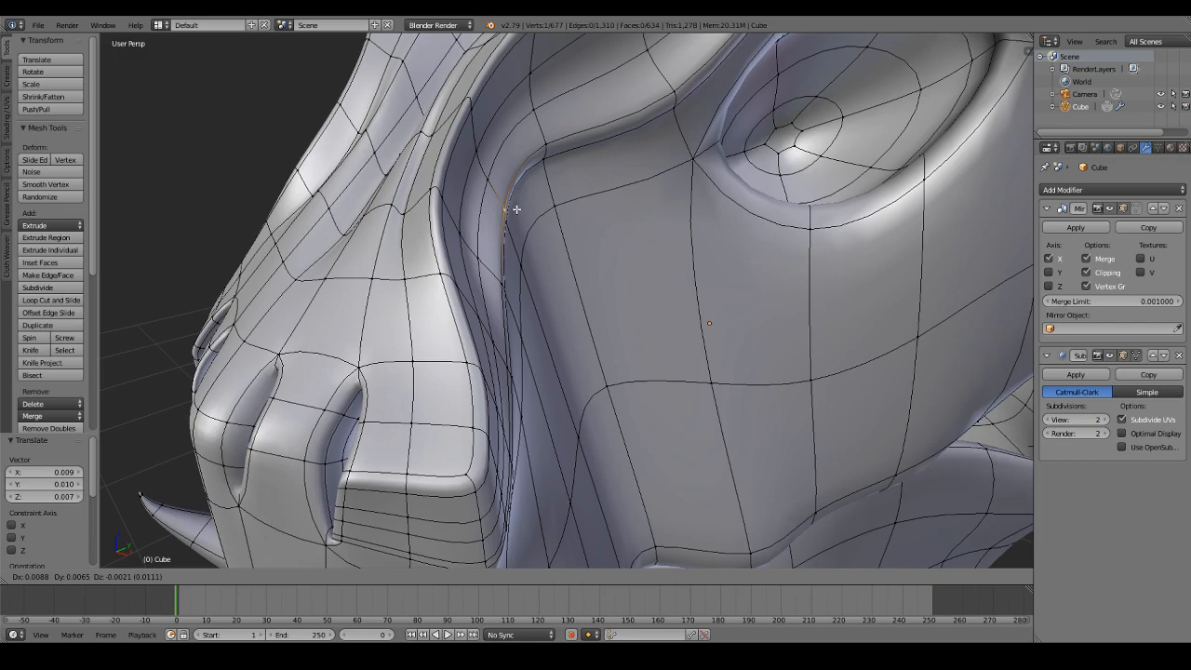
{"action": "left_click", "coordinate": [517, 209]}
Step: Check the smoothed head, reposition another vertex in the crease beside the snout and clear the selection
{"action": "key", "text": "Tab"}
{"action": "scroll", "coordinate": [616, 283], "scroll_direction": "down", "scroll_amount": 6}
{"action": "middle_click_drag", "start_coordinate": [617, 283], "coordinate": [595, 321]}
{"action": "scroll", "coordinate": [558, 324], "scroll_direction": "up", "scroll_amount": 3}
{"action": "key", "text": "Tab"}
{"action": "right_click", "coordinate": [471, 321]}
{"action": "key", "text": "g"}
{"action": "left_click", "coordinate": [543, 298]}
{"action": "right_click", "coordinate": [619, 262]}
{"action": "key", "text": "a"}
{"action": "scroll", "coordinate": [606, 290], "scroll_direction": "down", "scroll_amount": 3}
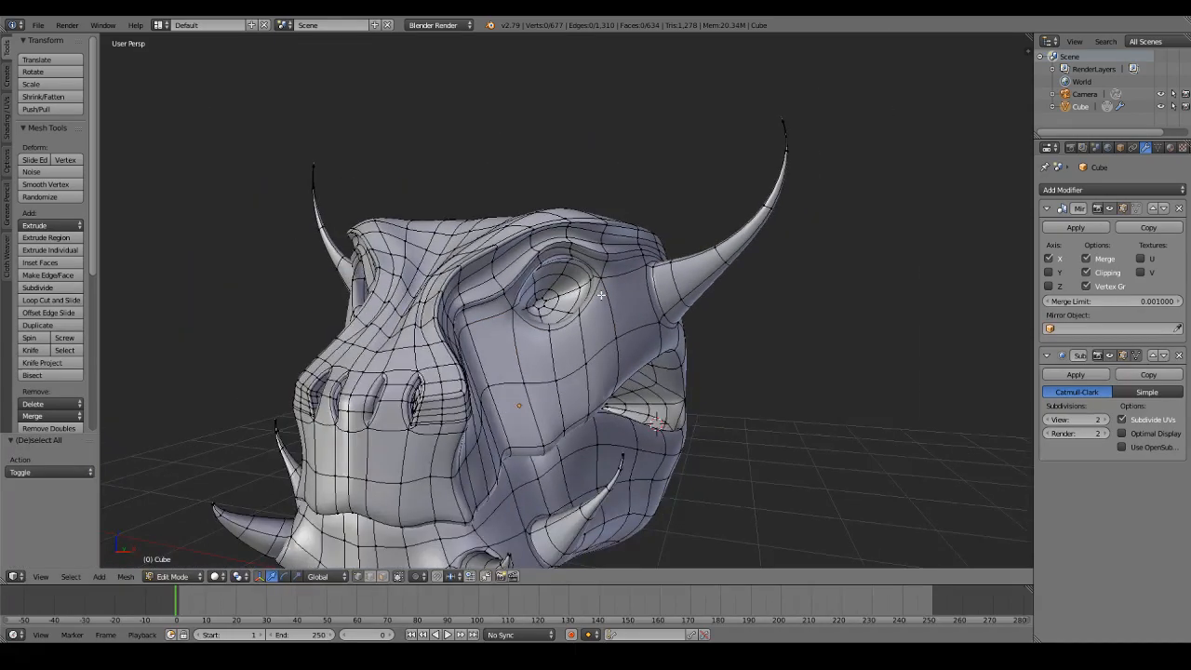
Step: Select the edge loop under the nostrils without its cheek part and lower it about 0.07 along global Z
{"action": "scroll", "coordinate": [601, 295], "scroll_direction": "up", "scroll_amount": 4}
{"action": "right_click", "coordinate": [547, 315], "text": "alt"}
{"action": "middle_click_drag", "start_coordinate": [547, 315], "coordinate": [525, 300]}
{"action": "scroll", "coordinate": [526, 299], "scroll_direction": "up", "scroll_amount": 1}
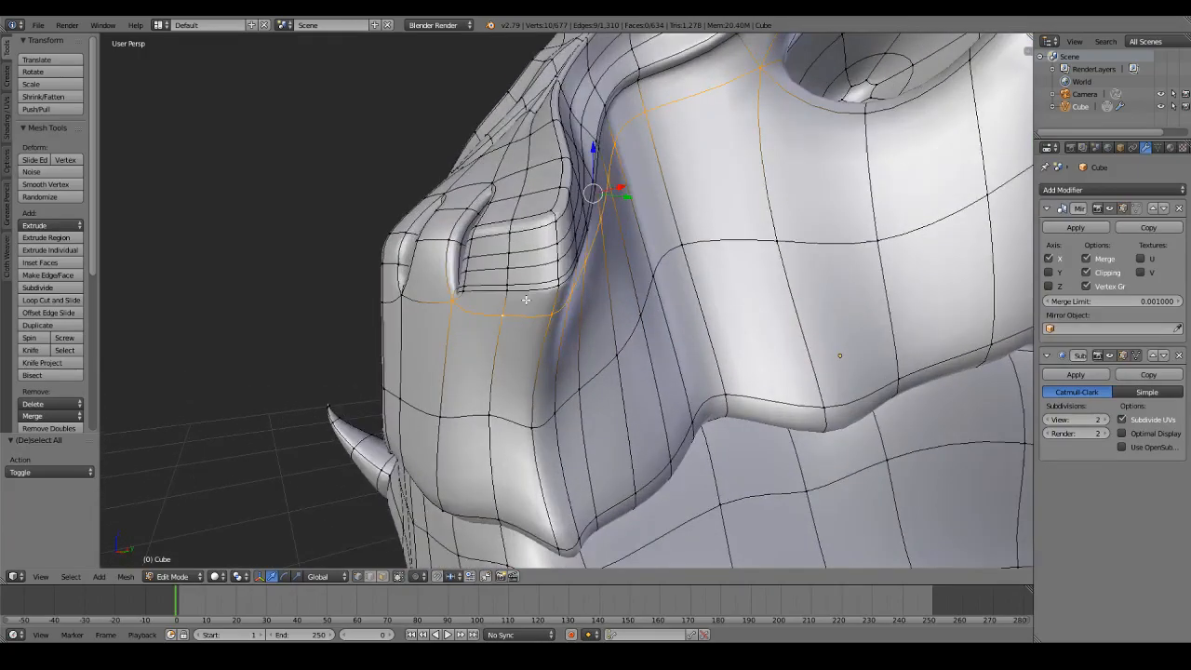
{"action": "key", "text": "z"}
{"action": "key", "text": "c"}
{"action": "middle_click_drag", "start_coordinate": [761, 67], "coordinate": [595, 208]}
{"action": "right_click", "coordinate": [591, 229]}
{"action": "key", "text": "z"}
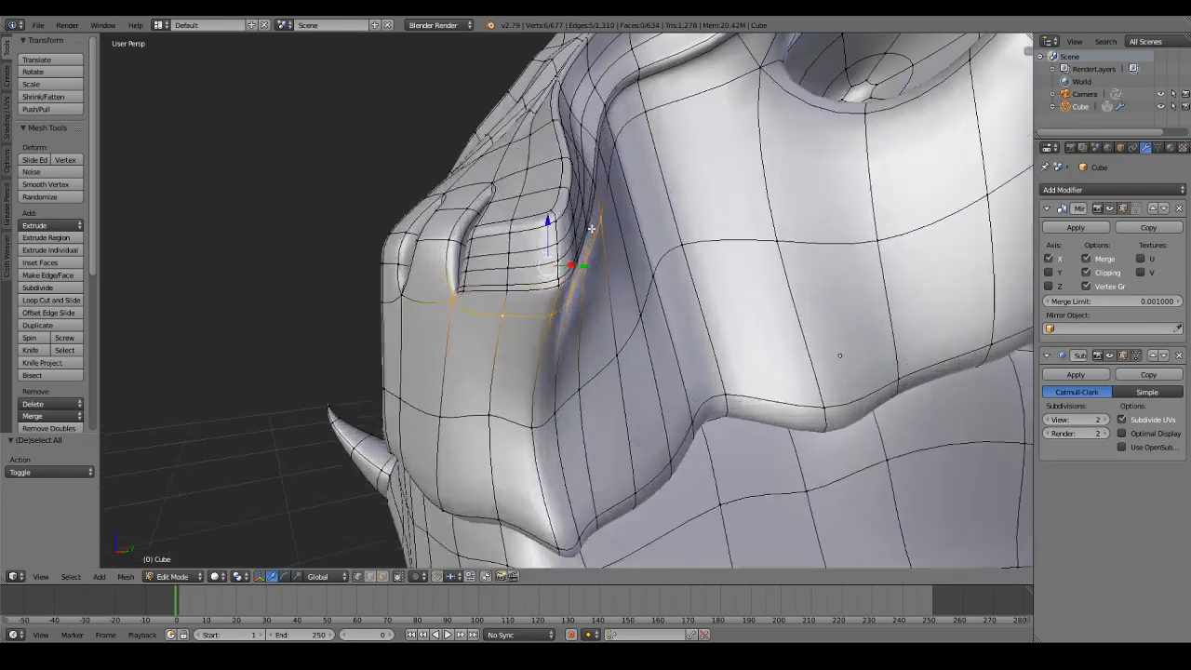
{"action": "left_click_drag", "start_coordinate": [554, 237], "coordinate": [560, 264]}
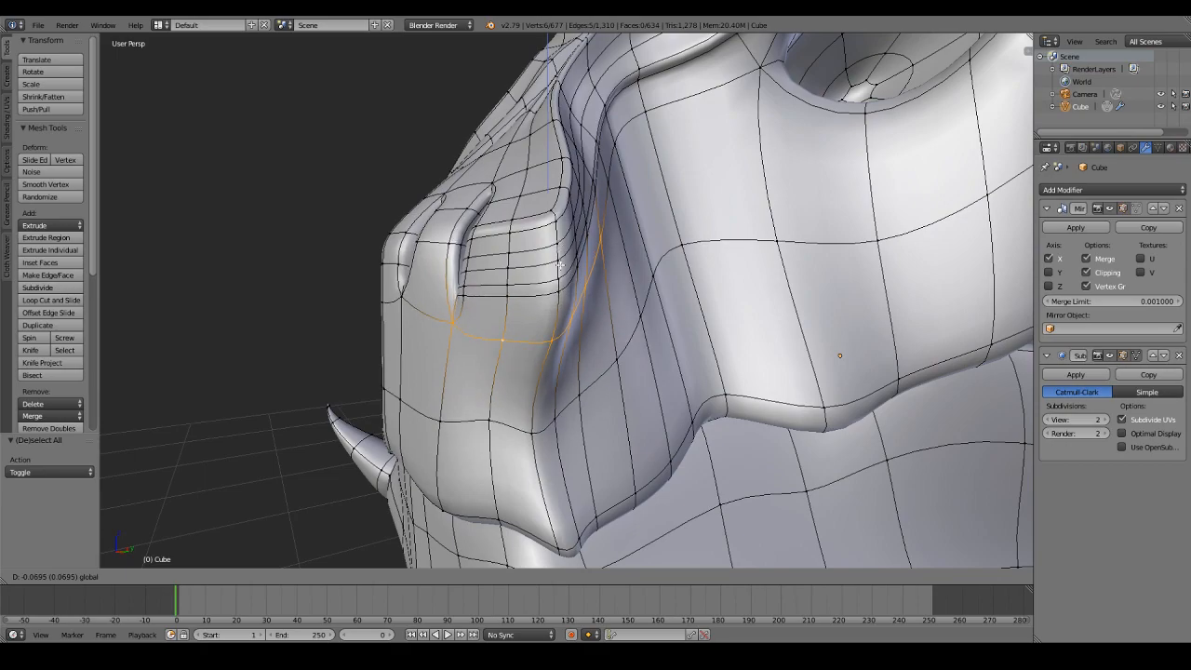
{"action": "left_click", "coordinate": [560, 264]}
Step: Select the nose region around the nostrils and smooth its vertices
{"action": "middle_click_drag", "start_coordinate": [560, 264], "coordinate": [608, 322]}
{"action": "scroll", "coordinate": [609, 321], "scroll_direction": "up", "scroll_amount": 4}
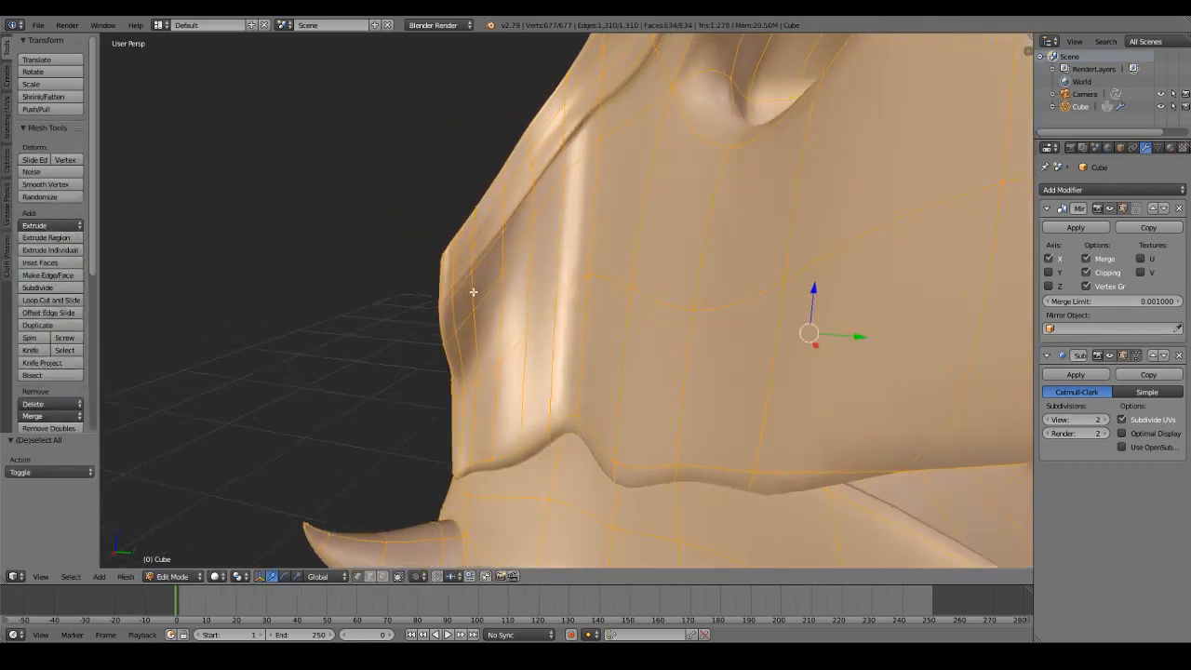
{"action": "key", "text": "z"}
{"action": "key", "text": "c"}
{"action": "left_click_drag", "start_coordinate": [500, 205], "coordinate": [491, 199]}
{"action": "right_click", "coordinate": [486, 205]}
{"action": "key", "text": "z"}
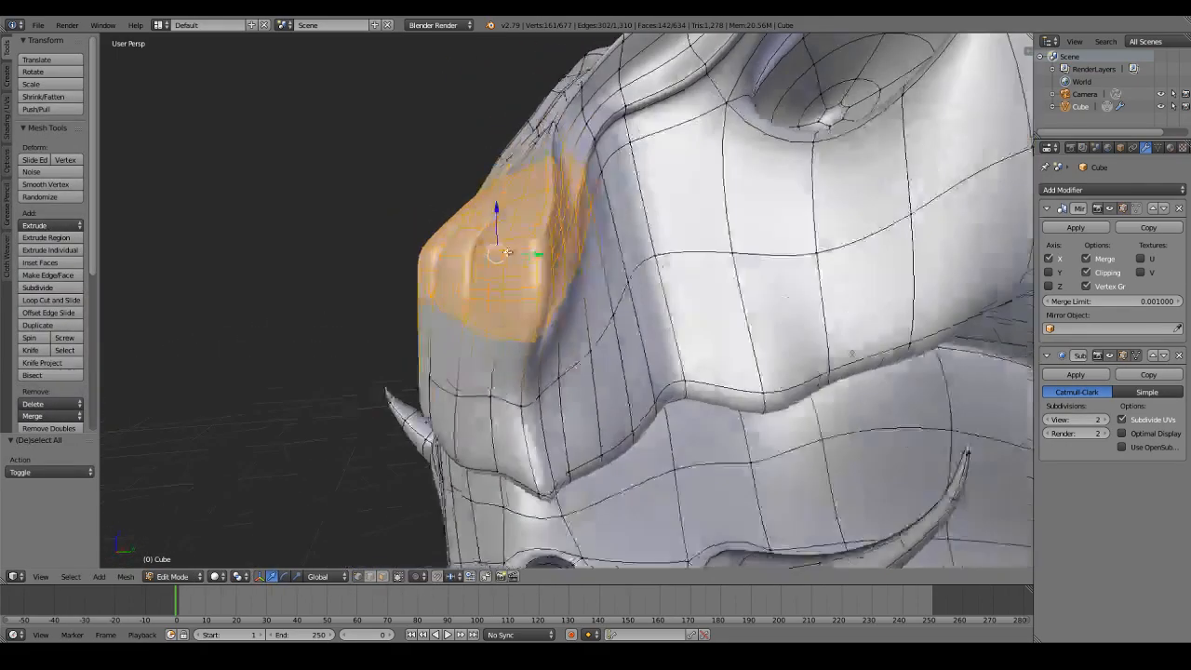
{"action": "left_click", "coordinate": [45, 184]}
Step: Select the band of faces across the snout's bridge and down its sides, excluding the nostrils, and smooth its vertices twice
{"action": "key", "text": "Tab"}
{"action": "mouse_move", "coordinate": [559, 261]}
{"action": "middle_mouse_down"}
{"action": "mouse_move", "coordinate": [423, 249]}
{"action": "mouse_move", "coordinate": [527, 269]}
{"action": "middle_mouse_up"}
{"action": "key", "text": "Tab"}
{"action": "key", "text": "z"}
{"action": "key", "text": "a"}
{"action": "key", "text": "c"}
{"action": "mouse_move", "coordinate": [580, 252]}
{"action": "left_mouse_down"}
{"action": "mouse_move", "coordinate": [563, 234]}
{"action": "mouse_move", "coordinate": [568, 353]}
{"action": "left_mouse_up"}
{"action": "right_click", "coordinate": [630, 290]}
{"action": "key", "text": "z"}
{"action": "scroll", "coordinate": [632, 286], "scroll_direction": "up", "scroll_amount": 3}
{"action": "mouse_move", "coordinate": [592, 266]}
{"action": "middle_mouse_down"}
{"action": "mouse_move", "coordinate": [656, 267]}
{"action": "mouse_move", "coordinate": [427, 248]}
{"action": "mouse_move", "coordinate": [500, 229]}
{"action": "mouse_move", "coordinate": [527, 300]}
{"action": "mouse_move", "coordinate": [523, 181]}
{"action": "mouse_move", "coordinate": [651, 233]}
{"action": "mouse_move", "coordinate": [658, 282]}
{"action": "mouse_move", "coordinate": [555, 316]}
{"action": "mouse_move", "coordinate": [535, 304]}
{"action": "middle_mouse_up"}
{"action": "key", "text": "z"}
{"action": "key", "text": "c"}
{"action": "right_click", "coordinate": [550, 312]}
{"action": "key", "text": "z"}
{"action": "mouse_move", "coordinate": [612, 335]}
{"action": "middle_mouse_down"}
{"action": "mouse_move", "coordinate": [606, 372]}
{"action": "mouse_move", "coordinate": [488, 312]}
{"action": "mouse_move", "coordinate": [488, 280]}
{"action": "middle_mouse_up"}
{"action": "key", "text": "c"}
{"action": "right_click", "coordinate": [489, 280]}
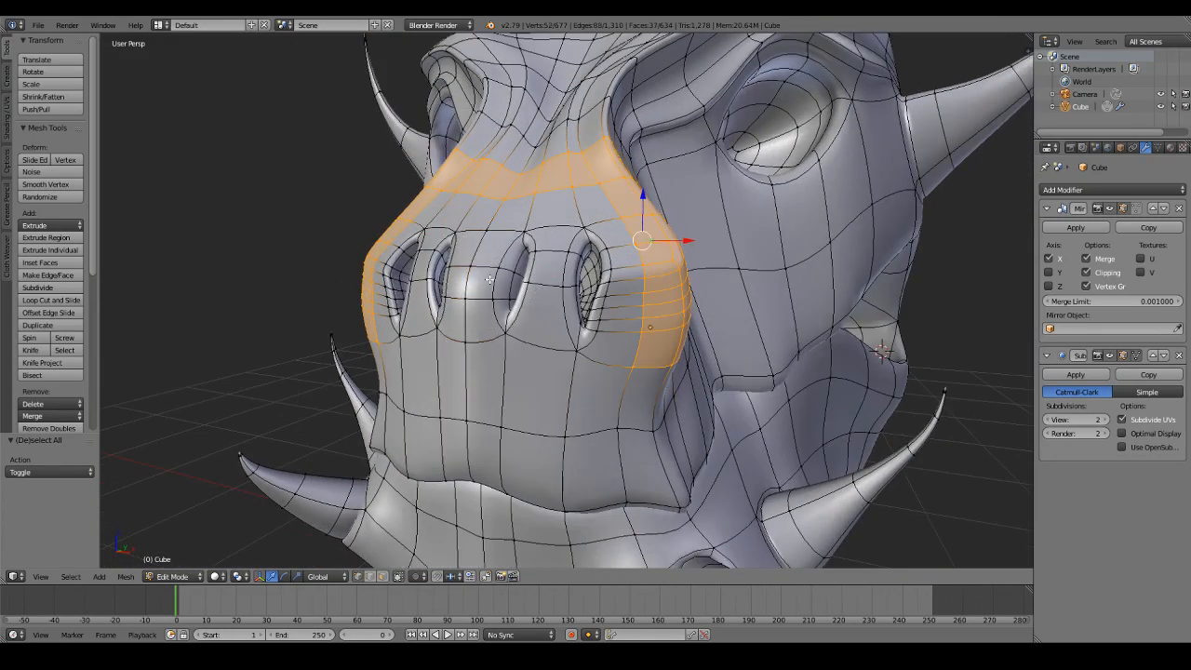
{"action": "left_click", "coordinate": [54, 184]}
{"action": "left_click", "coordinate": [54, 184]}
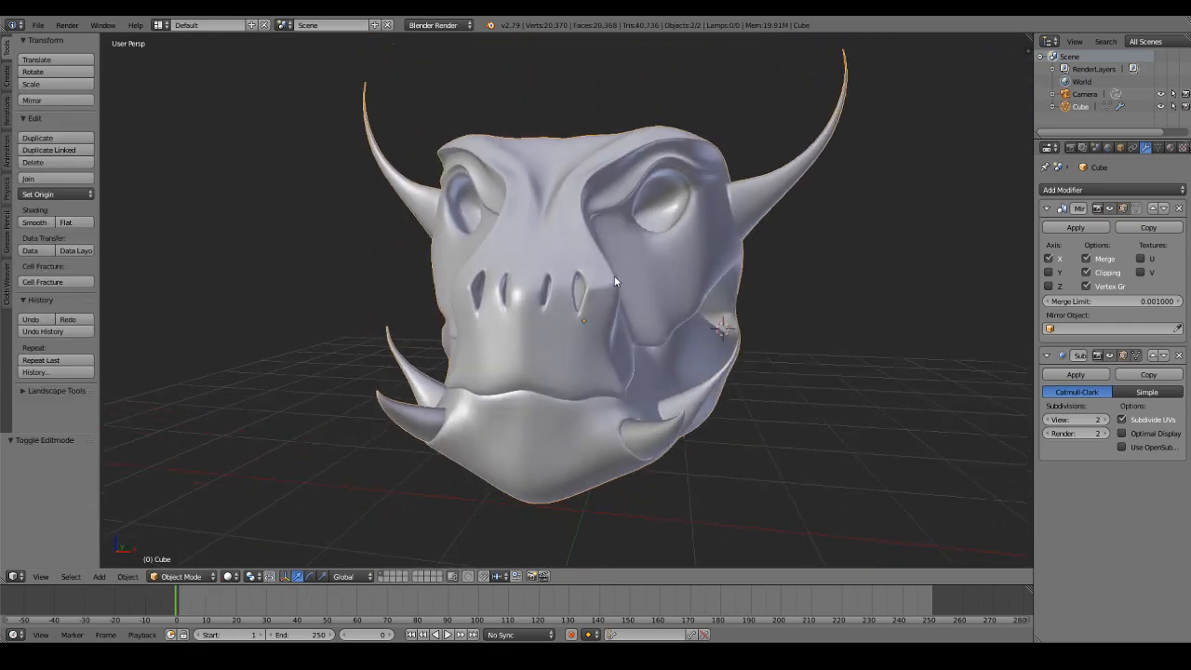
{"action": "mouse_move", "coordinate": [638, 288]}
{"action": "middle_mouse_down"}
{"action": "mouse_move", "coordinate": [624, 283]}
{"action": "mouse_move", "coordinate": [633, 305]}
{"action": "mouse_move", "coordinate": [642, 296]}
{"action": "middle_mouse_up"}
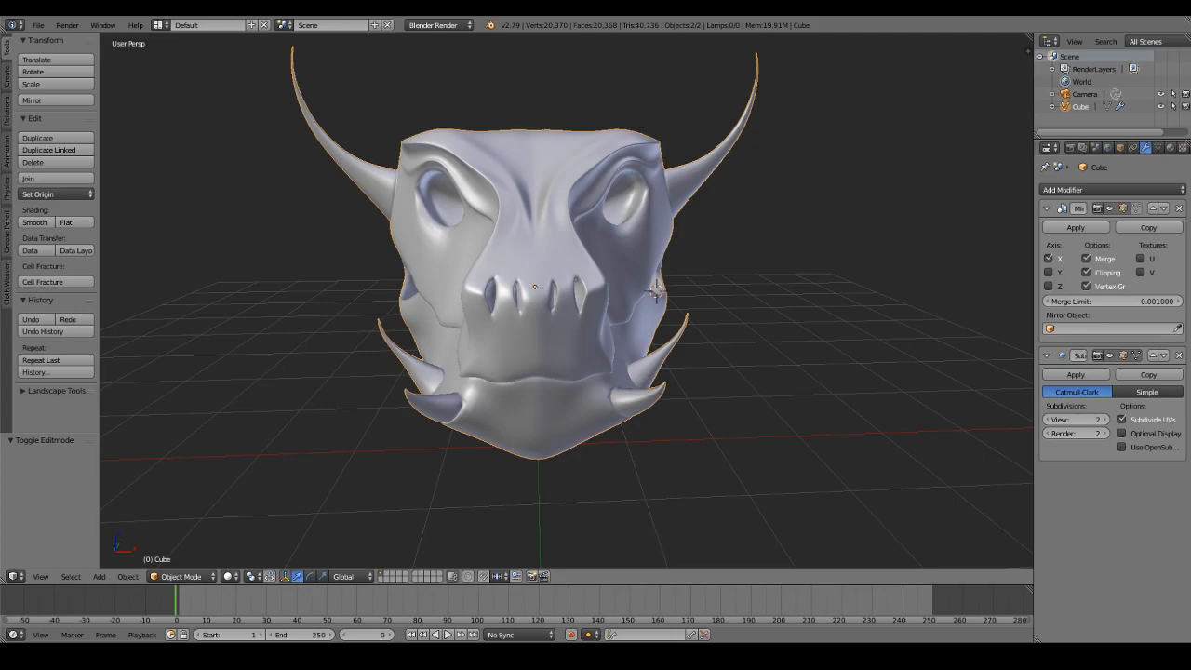
{"action": "middle_click_drag", "start_coordinate": [542, 288], "coordinate": [622, 288]}
{"action": "key", "text": "Tab"}
{"action": "key", "text": "a"}
{"action": "key", "text": "a"}
{"action": "key", "text": "Tab"}
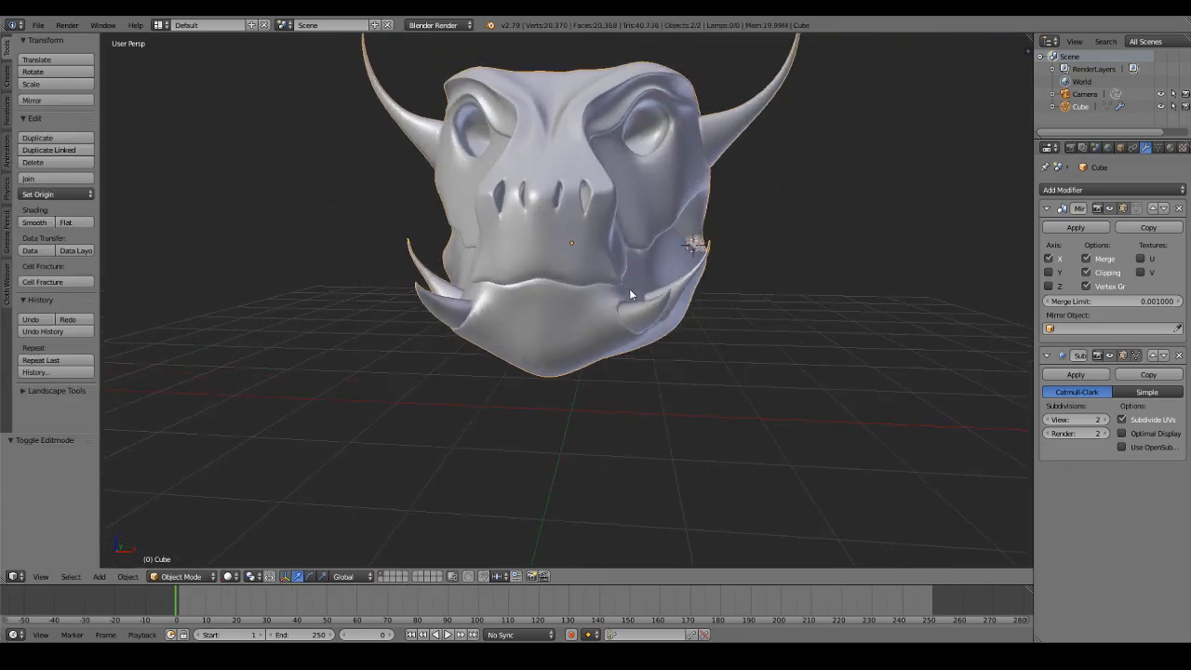
Step: Select the vertical edge loop beside the lower jaw's centre line and remove its unwanted upper part from the selection
{"action": "key", "text": "Tab"}
{"action": "scroll", "coordinate": [622, 287], "scroll_direction": "up", "scroll_amount": 4}
{"action": "right_click", "coordinate": [566, 382], "text": "alt"}
{"action": "key", "text": "z"}
{"action": "scroll", "coordinate": [560, 288], "scroll_direction": "down", "scroll_amount": 3}
{"action": "key", "text": "c"}
{"action": "scroll", "coordinate": [537, 223], "scroll_direction": "down", "scroll_amount": 4}
{"action": "mouse_move", "coordinate": [537, 224]}
{"action": "middle_mouse_down"}
{"action": "mouse_move", "coordinate": [551, 148]}
{"action": "mouse_move", "coordinate": [672, 222]}
{"action": "mouse_move", "coordinate": [724, 223]}
{"action": "middle_mouse_up"}
{"action": "key", "text": "Escape"}
{"action": "key", "text": "c"}
{"action": "mouse_move", "coordinate": [669, 269]}
{"action": "middle_mouse_down"}
{"action": "mouse_move", "coordinate": [884, 261]}
{"action": "mouse_move", "coordinate": [861, 305]}
{"action": "middle_mouse_up"}
{"action": "mouse_move", "coordinate": [654, 248]}
{"action": "middle_mouse_down"}
{"action": "mouse_move", "coordinate": [605, 239]}
{"action": "mouse_move", "coordinate": [735, 256]}
{"action": "middle_mouse_up"}
{"action": "key", "text": "Escape"}
{"action": "key", "text": "z"}
{"action": "key", "text": "z"}
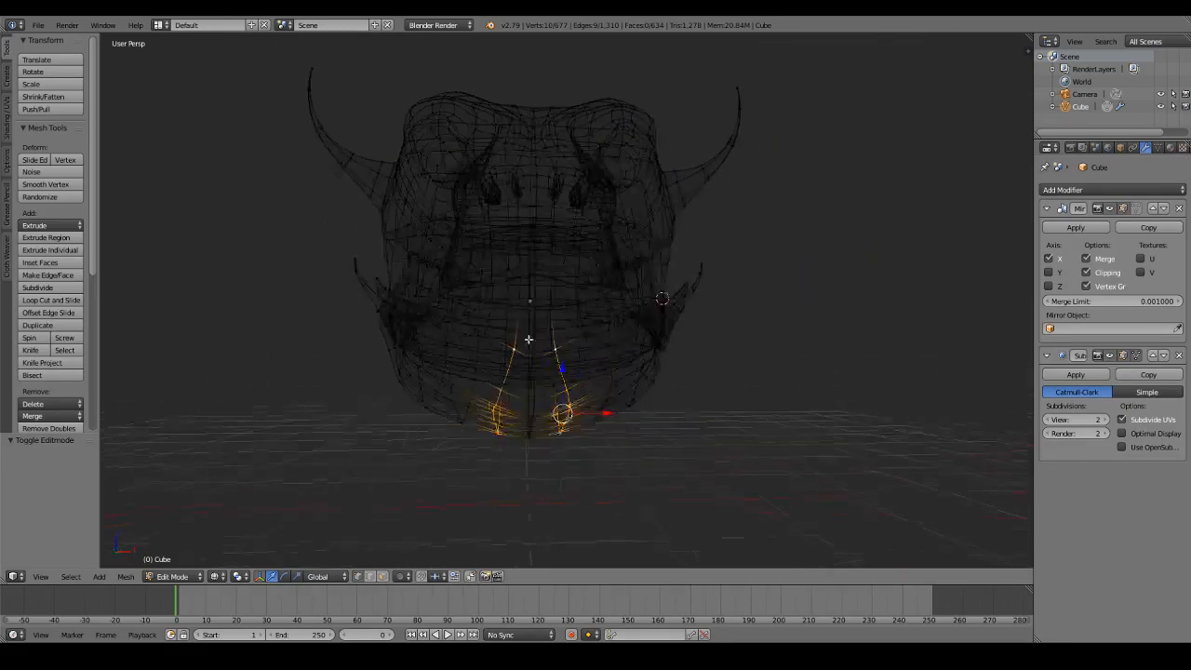
Step: Trim the selection to the loop's chin section, raise it about 0.1 with a slight outward shift, and clear the selection
{"action": "middle_click_drag", "start_coordinate": [643, 292], "coordinate": [521, 298]}
{"action": "key", "text": "c"}
{"action": "middle_click_drag", "start_coordinate": [766, 388], "coordinate": [798, 383]}
{"action": "key", "text": "Escape"}
{"action": "key", "text": "z"}
{"action": "scroll", "coordinate": [726, 377], "scroll_direction": "up", "scroll_amount": 2}
{"action": "middle_click_drag", "start_coordinate": [558, 364], "coordinate": [726, 382]}
{"action": "scroll", "coordinate": [669, 409], "scroll_direction": "up", "scroll_amount": 2}
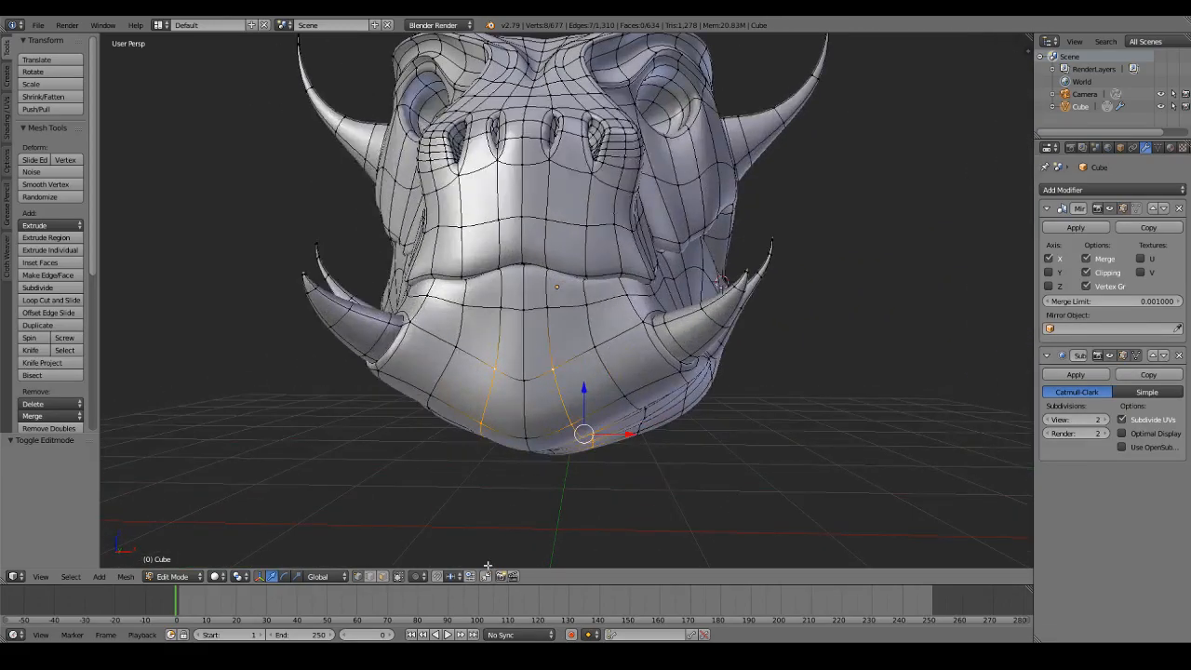
{"action": "key", "text": "g"}
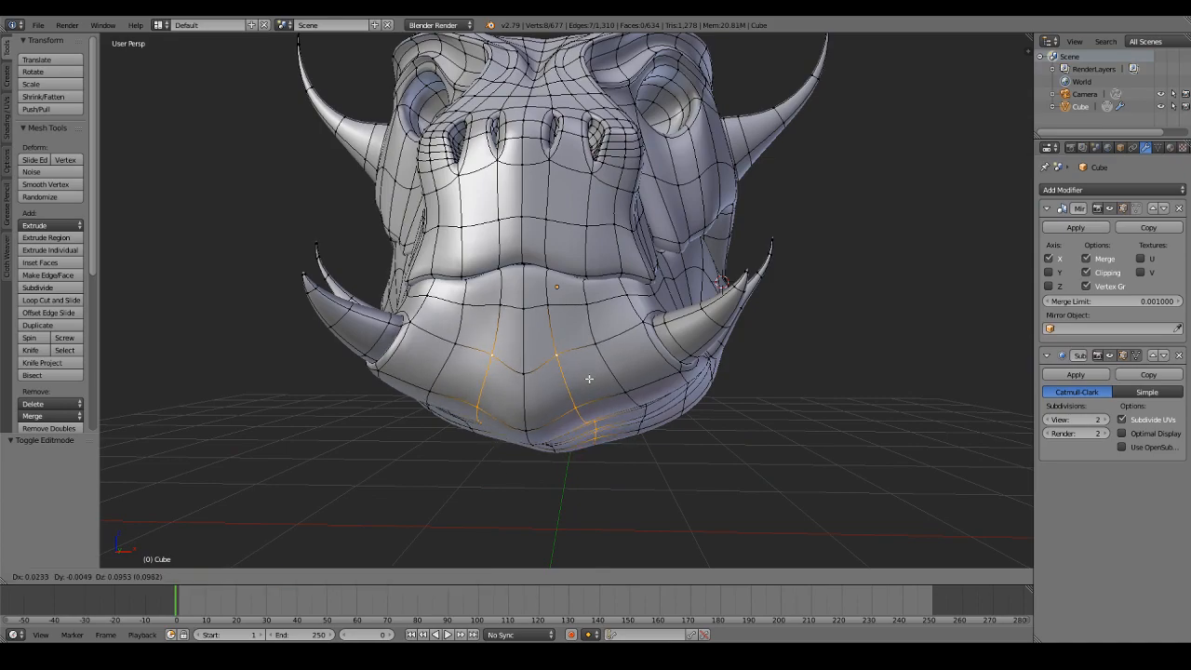
{"action": "left_click", "coordinate": [598, 375]}
{"action": "middle_click_drag", "start_coordinate": [598, 354], "coordinate": [608, 361]}
{"action": "key", "text": "a"}
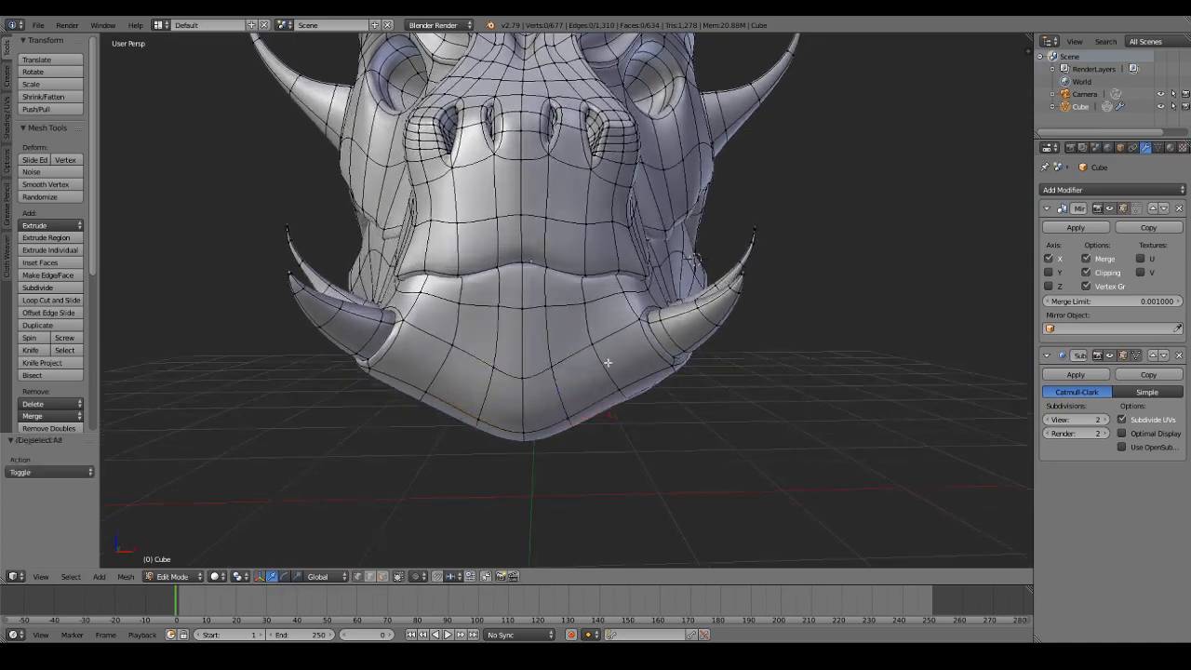
Step: Set proportional editing to Connected and try to move the vertex at the chin's tip with an enlarged influence radius
{"action": "scroll", "coordinate": [603, 355], "scroll_direction": "down", "scroll_amount": 1}
{"action": "key", "text": "a"}
{"action": "key", "text": "a"}
{"action": "key", "text": "Tab"}
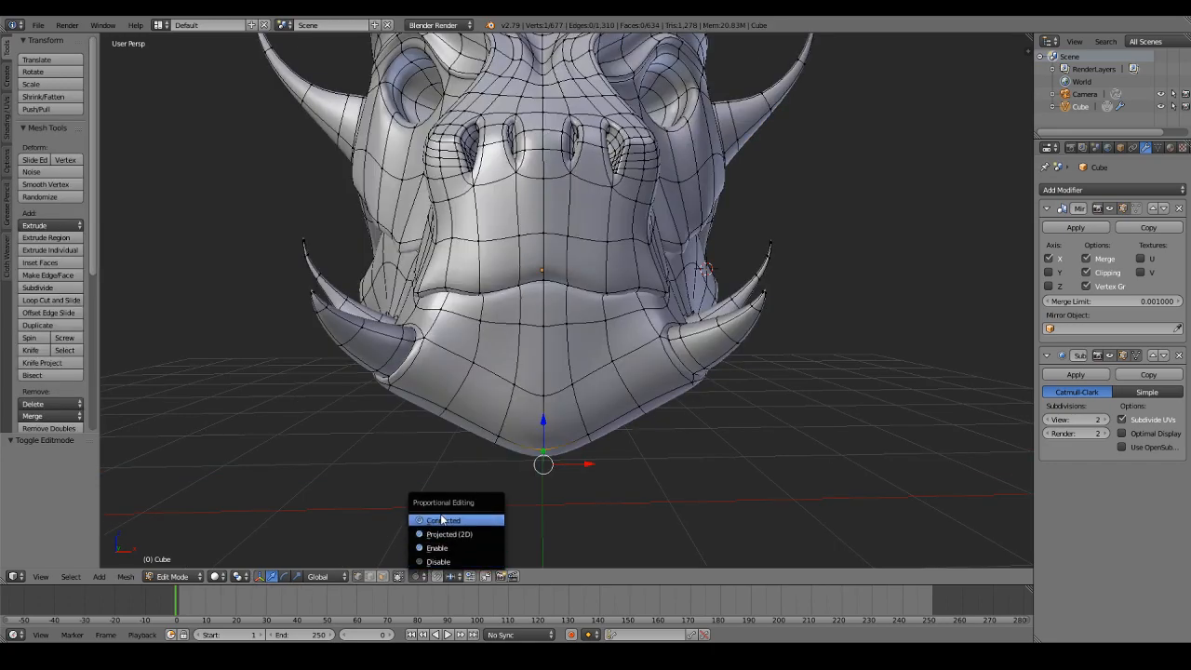
{"action": "left_click", "coordinate": [441, 520]}
{"action": "key", "text": "g"}
{"action": "scroll", "coordinate": [646, 369], "scroll_direction": "up", "scroll_amount": 8}
{"action": "scroll", "coordinate": [648, 362], "scroll_direction": "up", "scroll_amount": 8}
{"action": "left_click", "coordinate": [648, 371]}
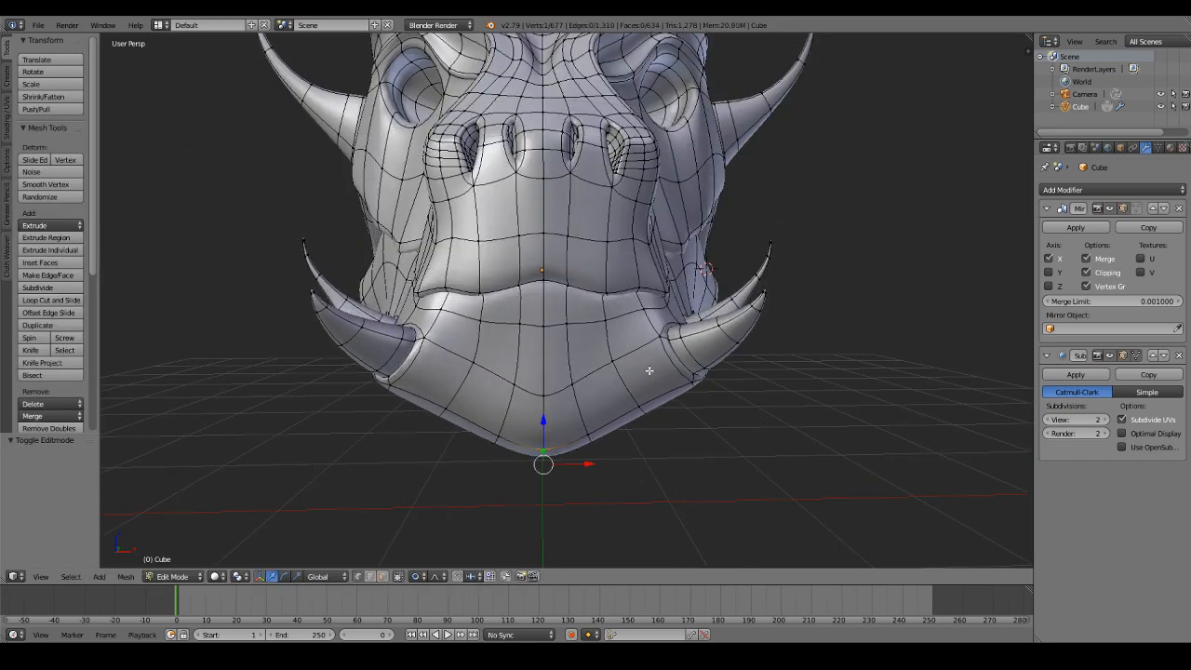
{"action": "scroll", "coordinate": [647, 367], "scroll_direction": "down", "scroll_amount": 4}
Step: Select an edge loop on the lower jaw, deselect its unwanted part and check the smoothed head
{"action": "middle_click_drag", "start_coordinate": [646, 366], "coordinate": [591, 319]}
{"action": "right_click", "coordinate": [591, 314], "text": "alt"}
{"action": "key", "text": "z"}
{"action": "middle_click_drag", "start_coordinate": [627, 214], "coordinate": [553, 206]}
{"action": "key", "text": "c"}
{"action": "mouse_move", "coordinate": [575, 191]}
{"action": "middle_mouse_down"}
{"action": "mouse_move", "coordinate": [704, 195]}
{"action": "mouse_move", "coordinate": [572, 335]}
{"action": "middle_mouse_up"}
{"action": "right_click", "coordinate": [645, 213]}
{"action": "key", "text": "z"}
{"action": "key", "text": "c"}
{"action": "scroll", "coordinate": [558, 363], "scroll_direction": "down", "scroll_amount": 2}
{"action": "key", "text": "Escape"}
{"action": "key", "text": "Tab"}
{"action": "middle_click_drag", "start_coordinate": [536, 287], "coordinate": [611, 359]}
{"action": "scroll", "coordinate": [611, 359], "scroll_direction": "down", "scroll_amount": 3}
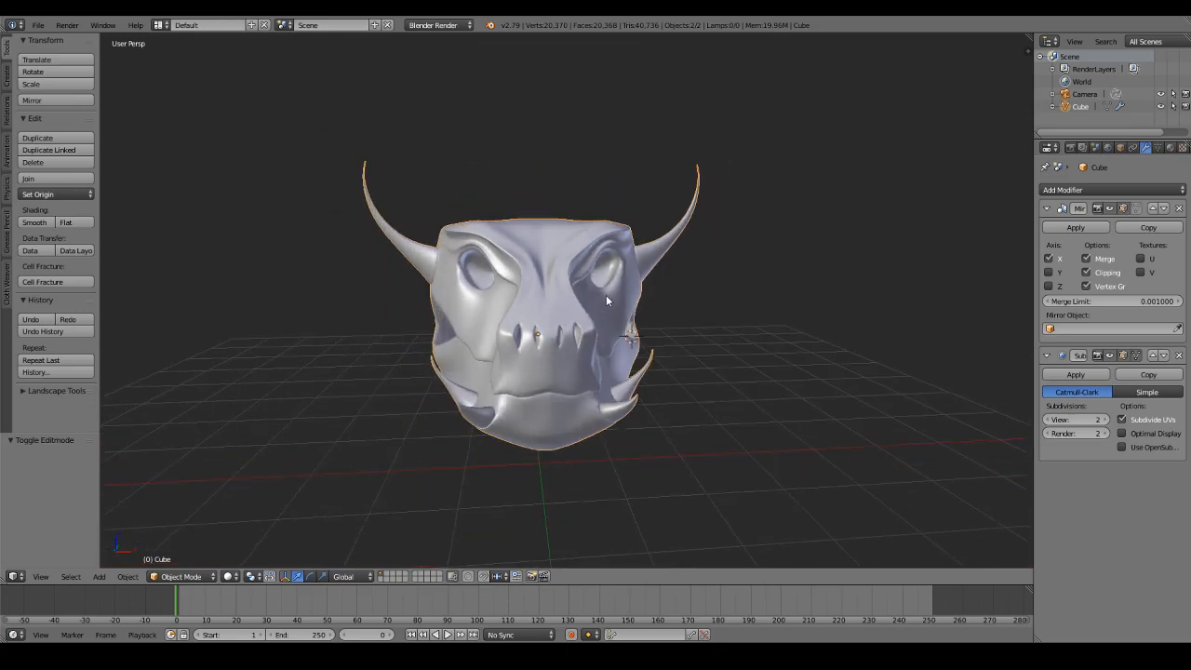
Step: Switch mesh selection to faces and disable proportional editing
{"action": "key", "text": "Tab"}
{"action": "scroll", "coordinate": [606, 295], "scroll_direction": "up", "scroll_amount": 4}
{"action": "middle_click_drag", "start_coordinate": [605, 295], "coordinate": [547, 428]}
{"action": "key", "text": "a"}
{"action": "key", "text": "a"}
{"action": "key", "text": "a"}
{"action": "left_click", "coordinate": [383, 576]}
{"action": "left_click", "coordinate": [416, 577]}
{"action": "left_click", "coordinate": [421, 562]}
Step: Select a single face on the side of the lower jaw and compare the smoothed head with the mesh
{"action": "middle_click_drag", "start_coordinate": [714, 412], "coordinate": [631, 328], "text": "shift"}
{"action": "middle_click_drag", "start_coordinate": [640, 374], "coordinate": [623, 261], "text": "shift"}
{"action": "right_click", "coordinate": [627, 322]}
{"action": "scroll", "coordinate": [724, 344], "scroll_direction": "down", "scroll_amount": 2}
{"action": "key", "text": "Tab"}
{"action": "scroll", "coordinate": [656, 298], "scroll_direction": "up", "scroll_amount": 2}
{"action": "middle_click_drag", "start_coordinate": [623, 260], "coordinate": [628, 290], "text": "shift"}
{"action": "key", "text": "Tab"}
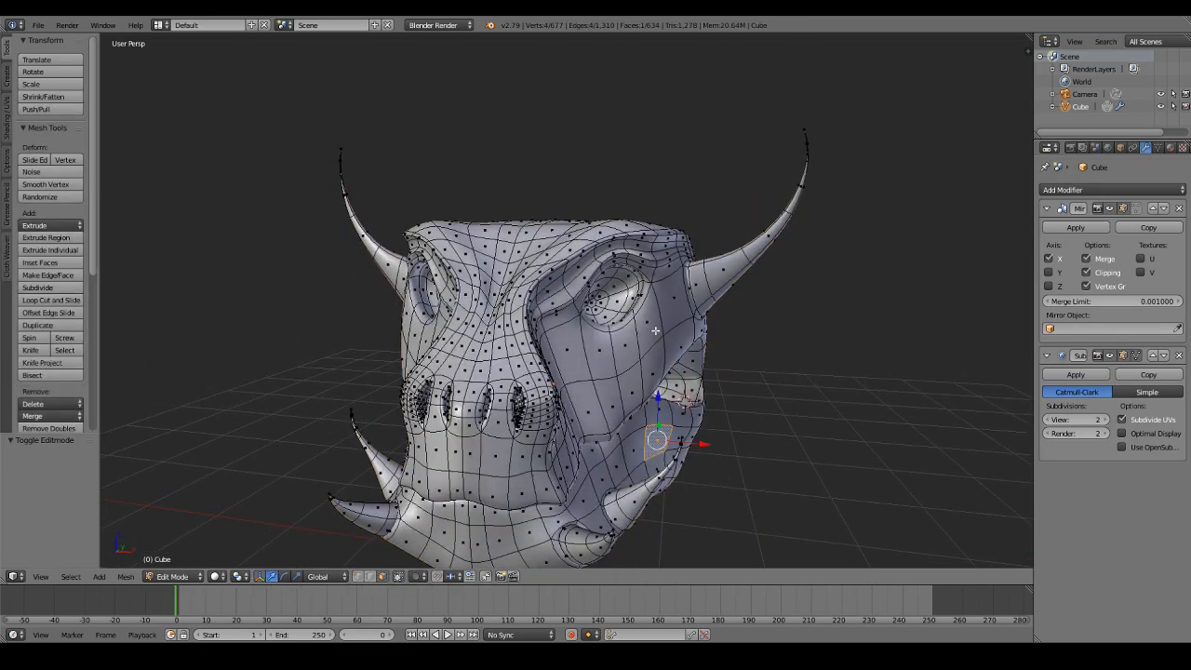
Step: Smooth the vertices of the faces around the head's upper back corner with a factor of 0.5 and clear the selection
{"action": "key", "text": "a"}
{"action": "right_click", "coordinate": [670, 319]}
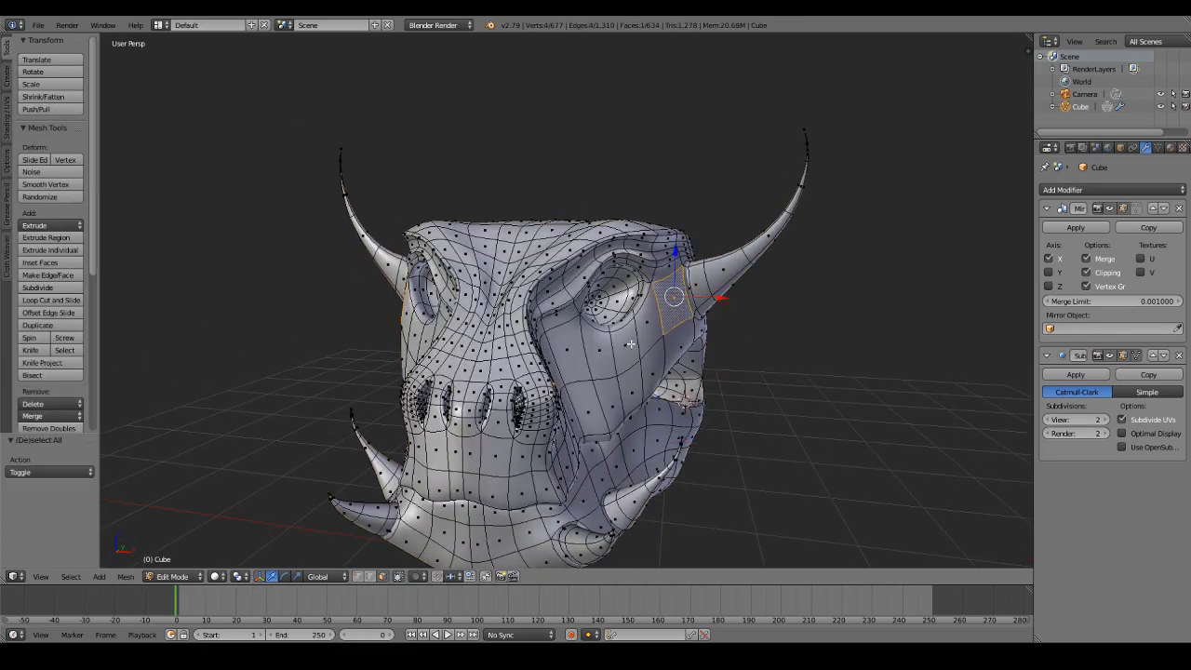
{"action": "key", "text": "Tab"}
{"action": "mouse_move", "coordinate": [631, 344]}
{"action": "middle_mouse_down"}
{"action": "mouse_move", "coordinate": [574, 340]}
{"action": "mouse_move", "coordinate": [740, 332]}
{"action": "mouse_move", "coordinate": [724, 338]}
{"action": "middle_mouse_up"}
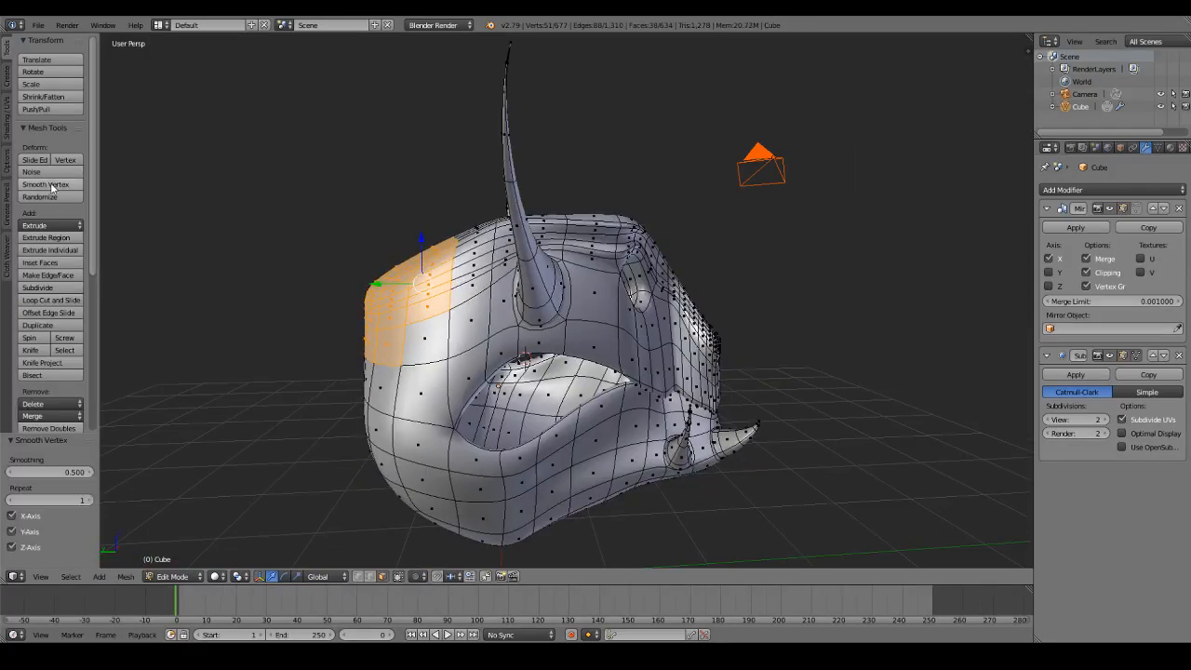
{"action": "key", "text": "Tab"}
{"action": "mouse_move", "coordinate": [595, 284]}
{"action": "middle_mouse_down"}
{"action": "mouse_move", "coordinate": [509, 283]}
{"action": "mouse_move", "coordinate": [580, 282]}
{"action": "middle_mouse_up"}
{"action": "key", "text": "Tab"}
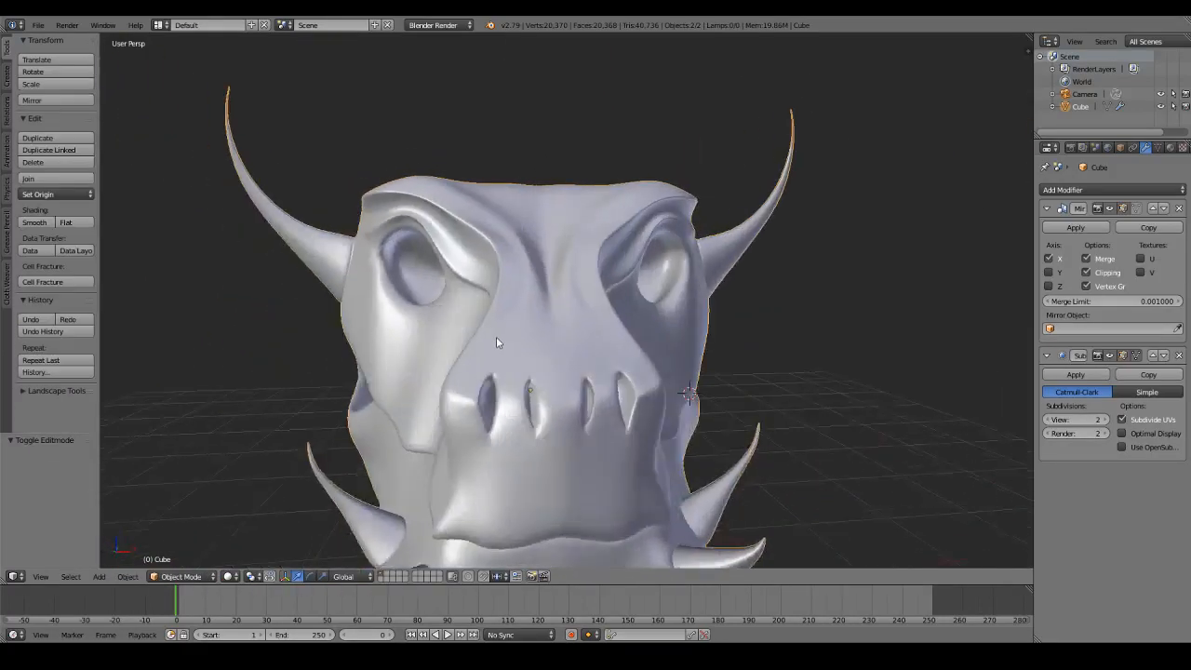
{"action": "scroll", "coordinate": [496, 336], "scroll_direction": "down", "scroll_amount": 3}
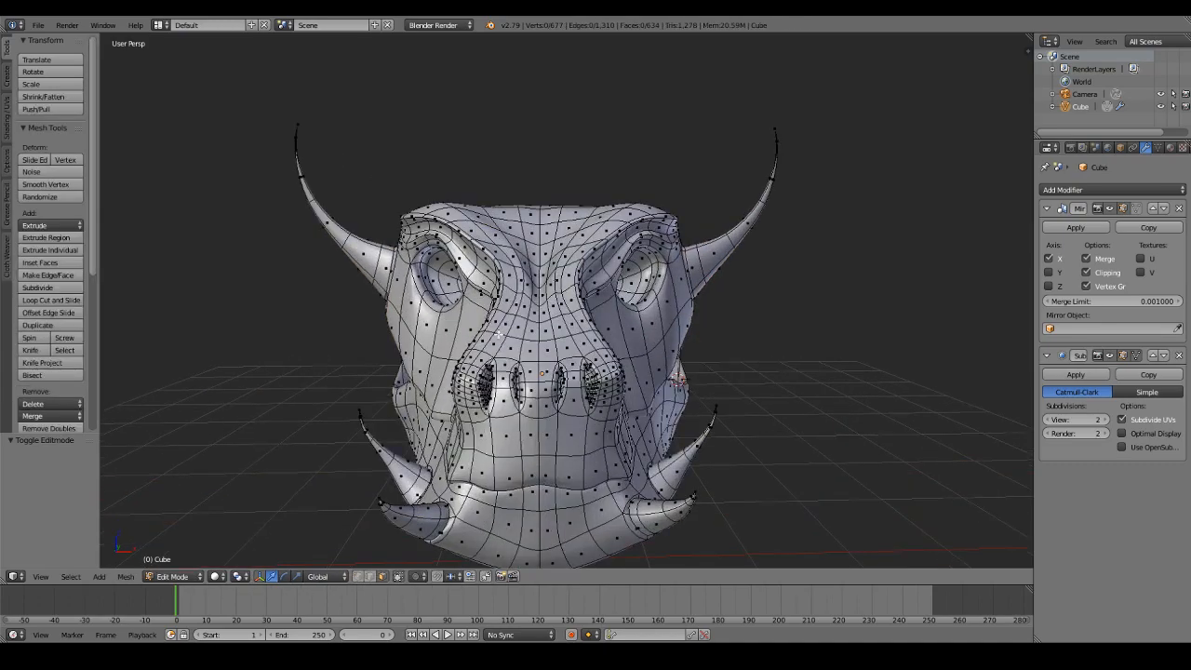
{"action": "key", "text": "a"}
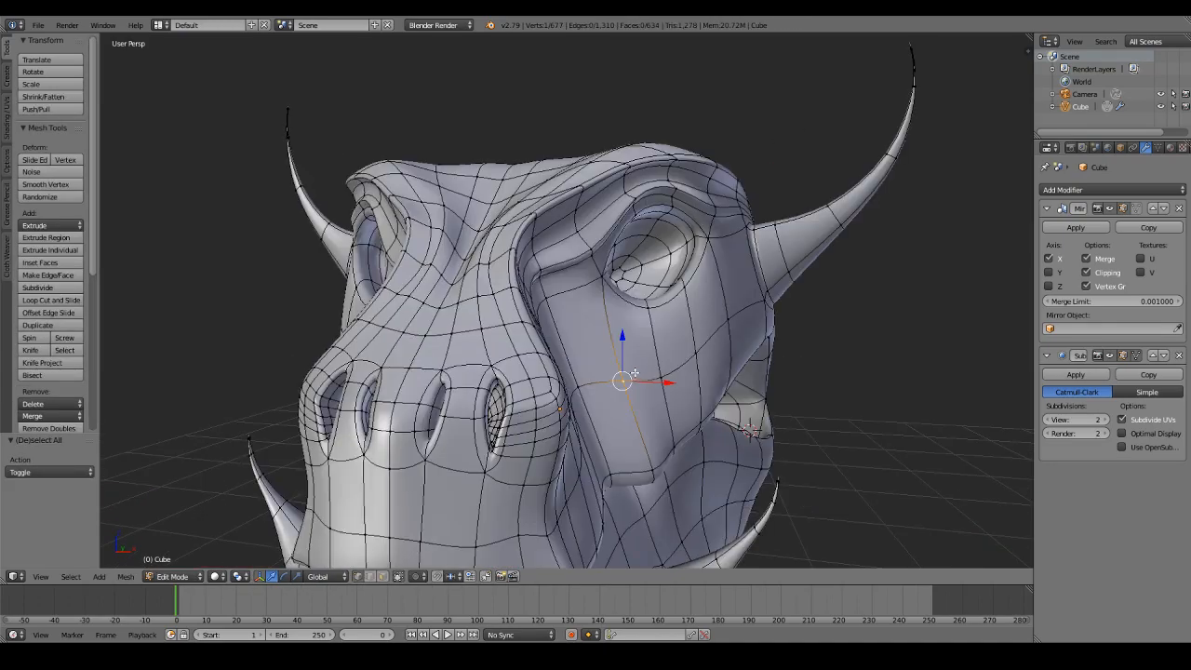
Step: Reposition the cheek vertex below the eye and check the smoothed head
{"action": "right_click", "coordinate": [636, 374]}
{"action": "key", "text": "v"}
{"action": "left_click", "coordinate": [623, 305]}
{"action": "key", "text": "Tab"}
{"action": "scroll", "coordinate": [635, 298], "scroll_direction": "down", "scroll_amount": 3}
{"action": "mouse_move", "coordinate": [635, 298]}
{"action": "middle_mouse_down"}
{"action": "mouse_move", "coordinate": [582, 298]}
{"action": "mouse_move", "coordinate": [620, 281]}
{"action": "mouse_move", "coordinate": [628, 292]}
{"action": "middle_mouse_up"}
{"action": "scroll", "coordinate": [628, 294], "scroll_direction": "up", "scroll_amount": 2}
{"action": "scroll", "coordinate": [628, 294], "scroll_direction": "down", "scroll_amount": 4}
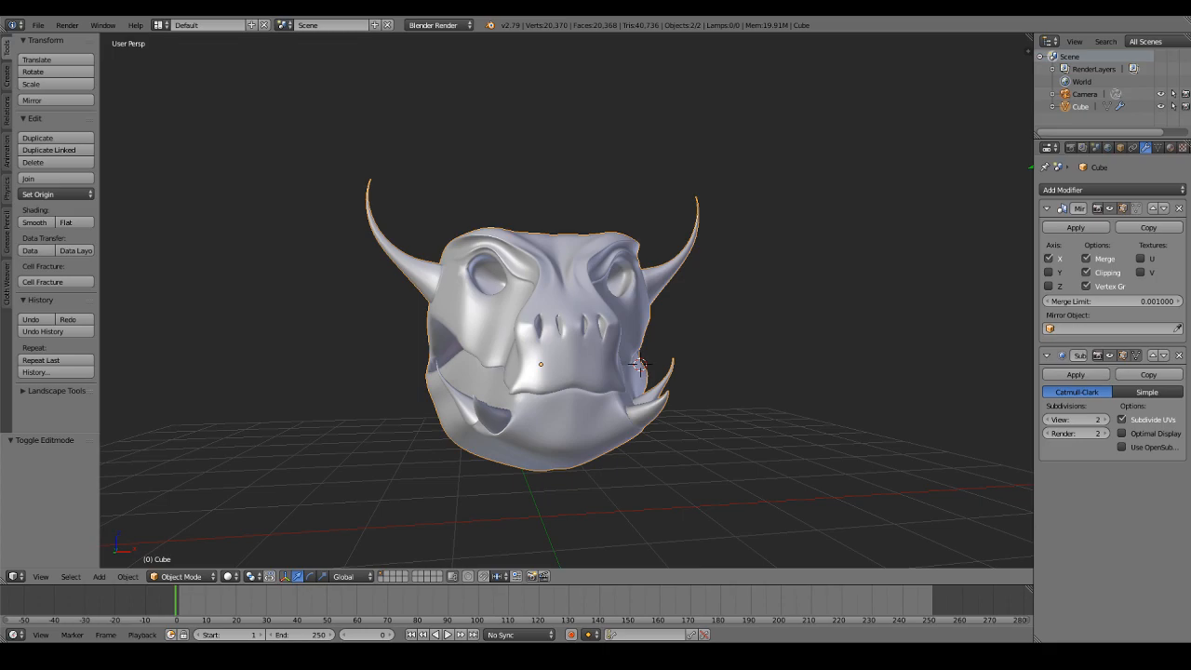
Step: Select the ring of mesh around the lower and front part of the side horn's base
{"action": "middle_click_drag", "start_coordinate": [651, 321], "coordinate": [653, 359]}
{"action": "key", "text": "Tab"}
{"action": "right_click", "coordinate": [659, 352], "text": "shift"}
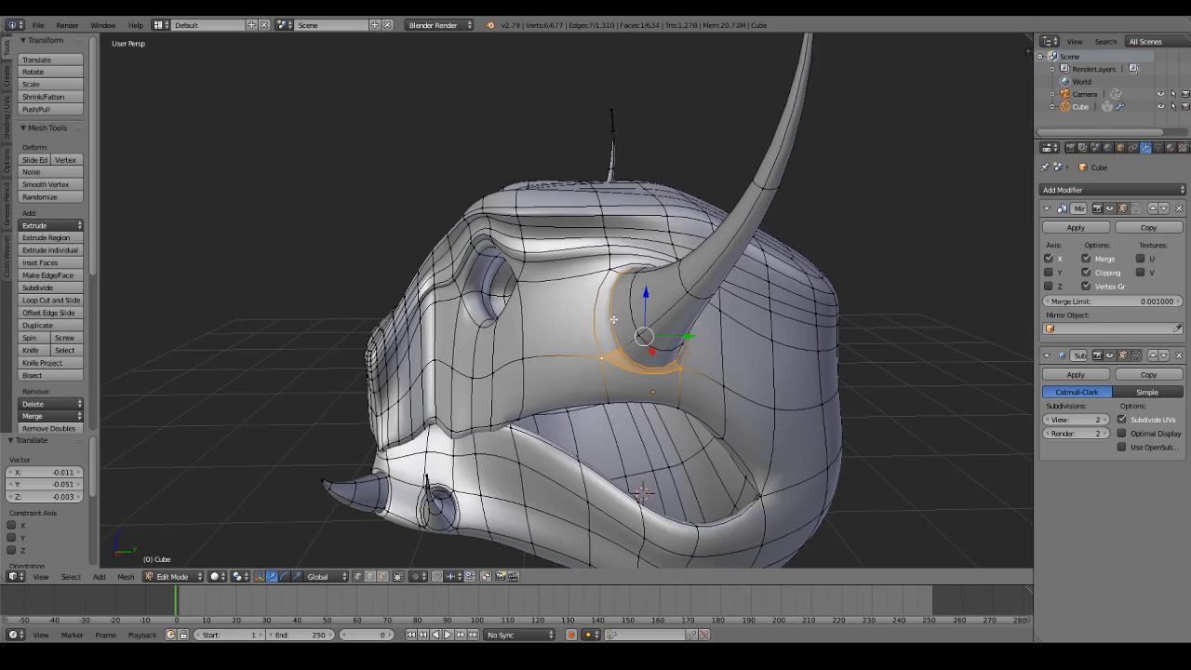
{"action": "right_click", "coordinate": [610, 271], "text": "shift"}
{"action": "middle_click_drag", "start_coordinate": [613, 307], "coordinate": [648, 270]}
Step: Turn on proportional editing and scale the ring around the horn's base up to about 1.02
{"action": "key", "text": "s"}
{"action": "right_click", "coordinate": [736, 326]}
{"action": "key", "text": "s"}
{"action": "right_click", "coordinate": [736, 329]}
{"action": "left_click", "coordinate": [424, 576]}
{"action": "left_click", "coordinate": [447, 521]}
{"action": "key", "text": "s"}
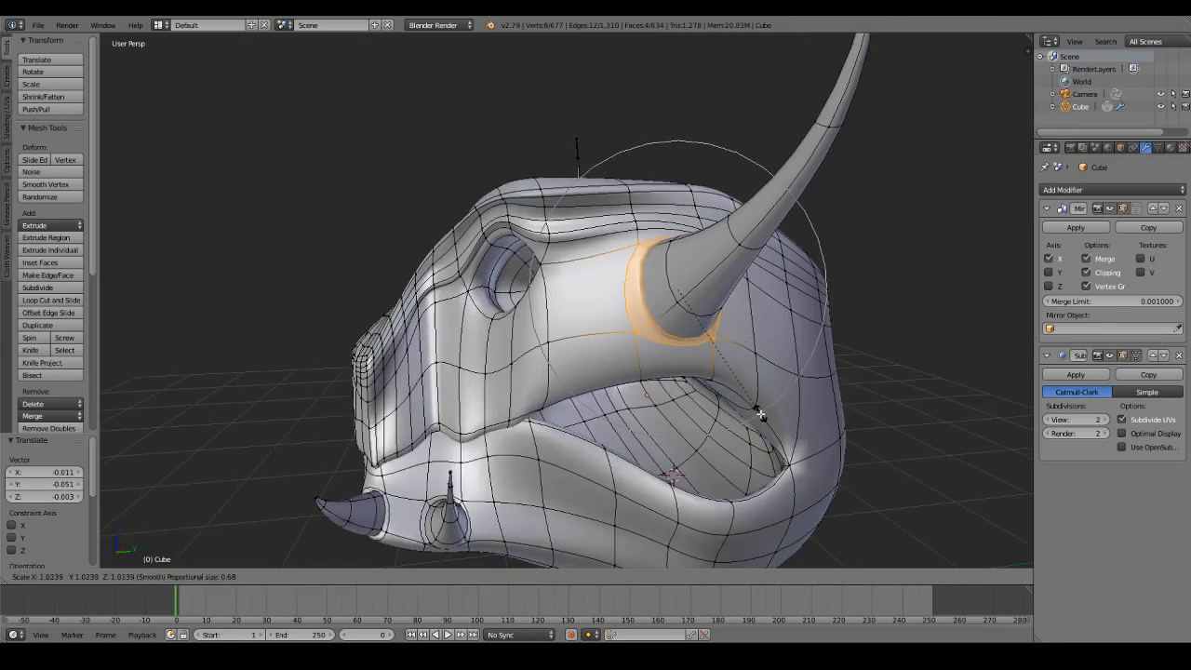
{"action": "left_click", "coordinate": [763, 419]}
{"action": "key", "text": "Tab"}
{"action": "middle_click_drag", "start_coordinate": [640, 374], "coordinate": [749, 392]}
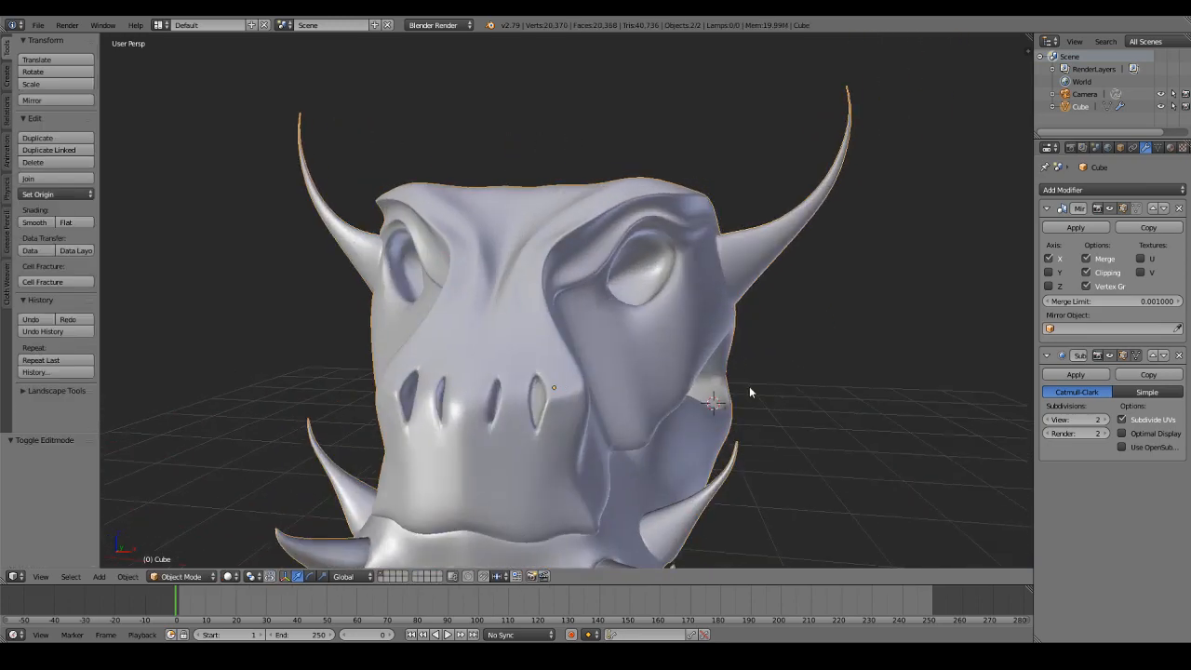
Step: Examine the smoothed head from the front and reselect it as the active object
{"action": "middle_click_drag", "start_coordinate": [531, 368], "coordinate": [615, 362]}
{"action": "scroll", "coordinate": [615, 359], "scroll_direction": "down", "scroll_amount": 2}
{"action": "key", "text": "a"}
{"action": "key", "text": "a"}
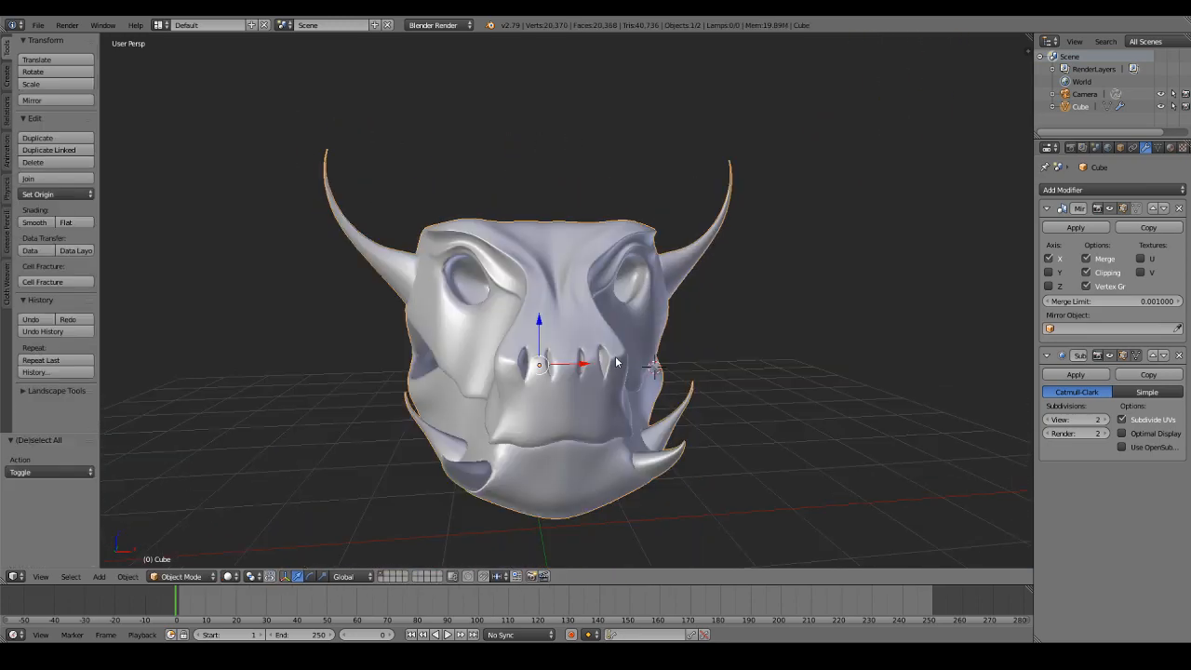
{"action": "scroll", "coordinate": [615, 358], "scroll_direction": "up", "scroll_amount": 2}
{"action": "scroll", "coordinate": [615, 358], "scroll_direction": "down", "scroll_amount": 1}
{"action": "scroll", "coordinate": [615, 357], "scroll_direction": "down", "scroll_amount": 2}
{"action": "right_click", "coordinate": [602, 338]}
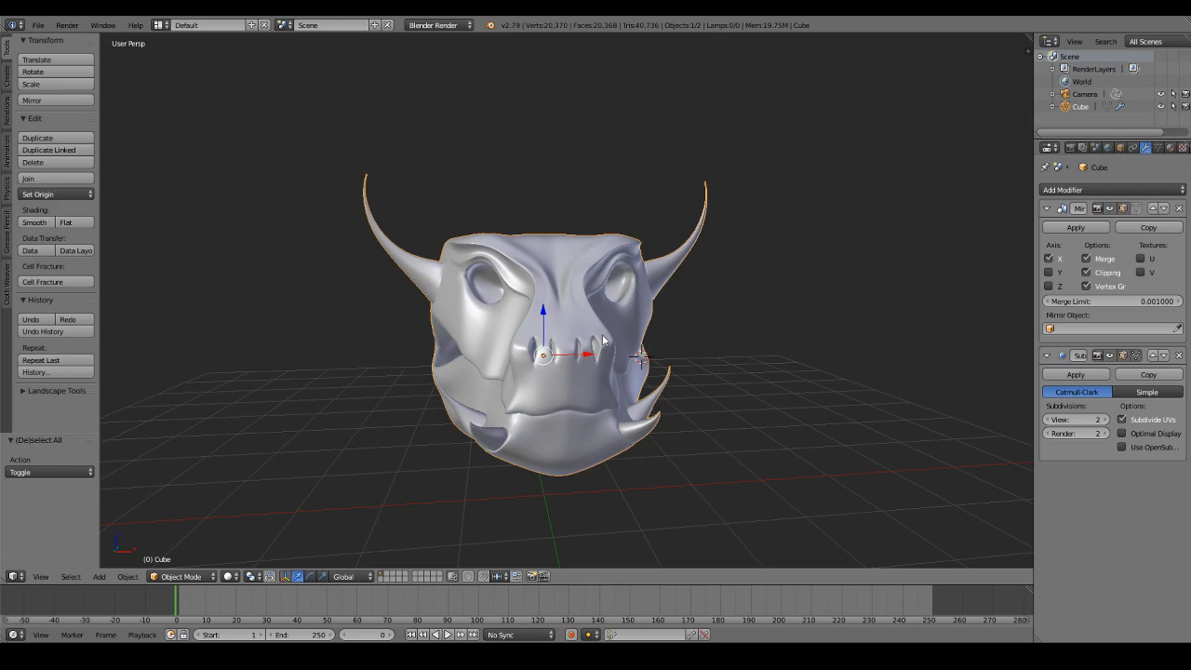
Step: Switch to face selection with proportional editing off and try selecting side faces near the horn, then clear them
{"action": "key", "text": "Tab"}
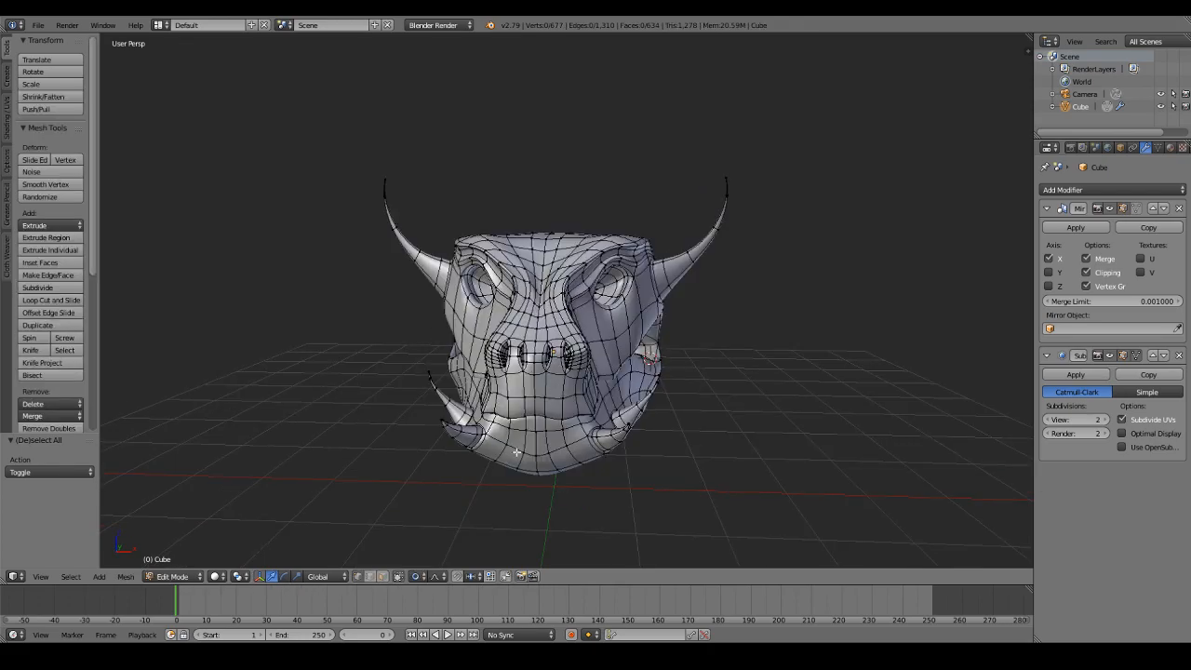
{"action": "left_click", "coordinate": [399, 576]}
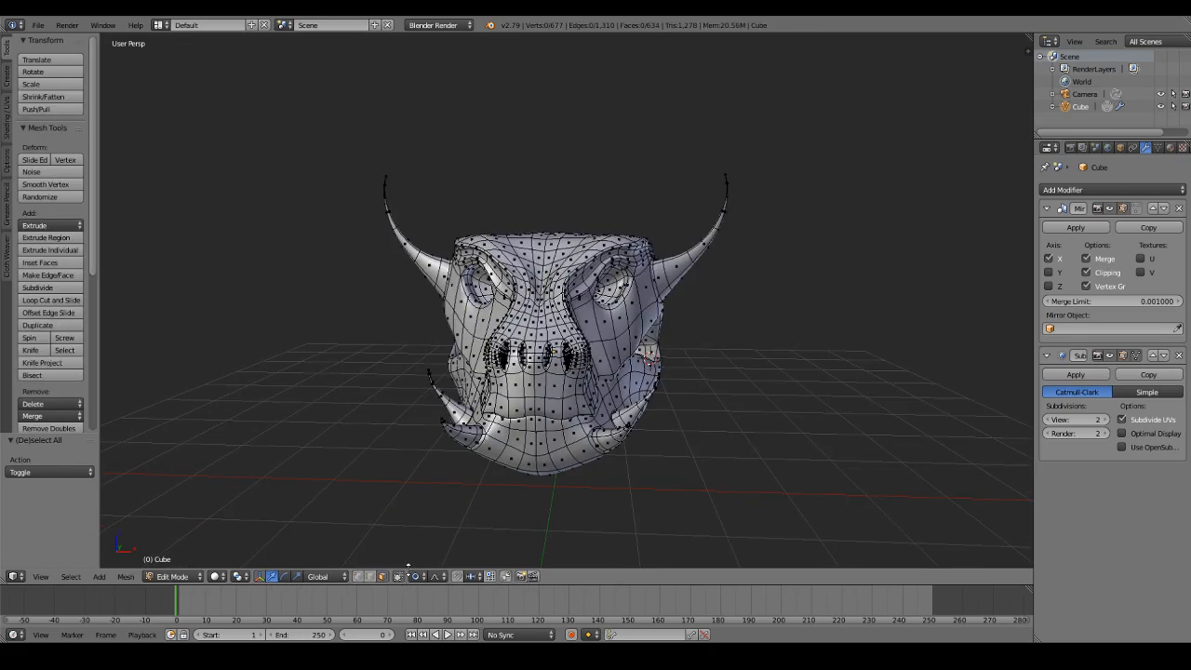
{"action": "middle_click_drag", "start_coordinate": [589, 344], "coordinate": [456, 347]}
{"action": "scroll", "coordinate": [592, 345], "scroll_direction": "up", "scroll_amount": 2}
{"action": "right_click", "coordinate": [589, 346]}
{"action": "right_click", "coordinate": [650, 331]}
{"action": "middle_click_drag", "start_coordinate": [649, 331], "coordinate": [615, 336]}
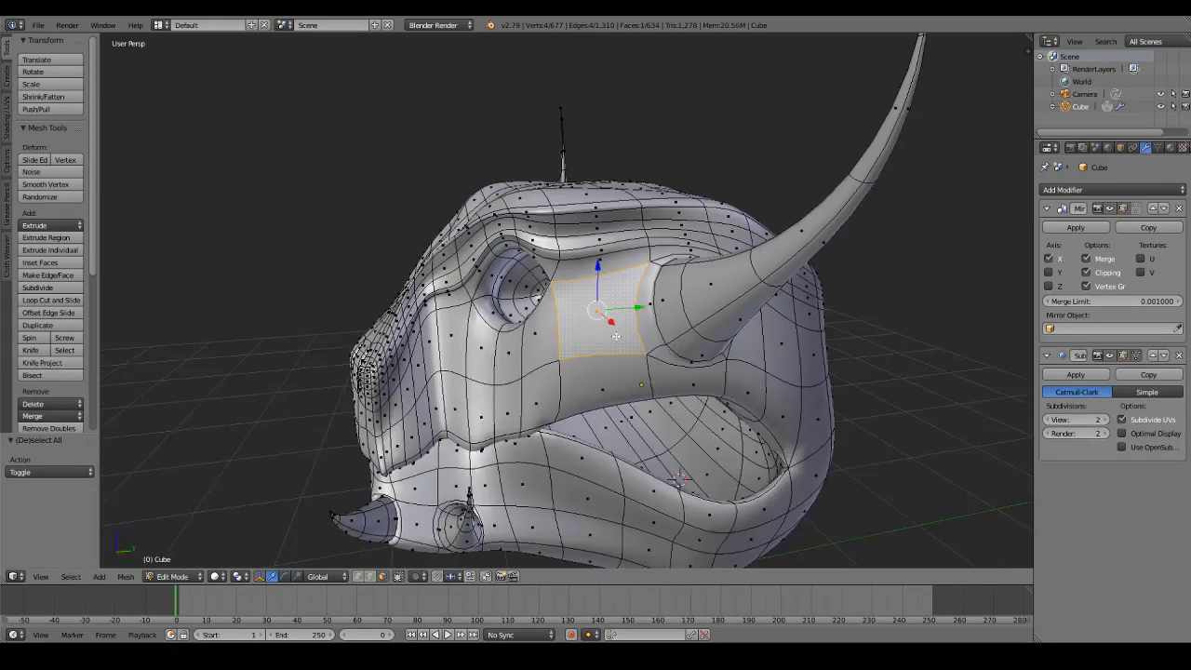
{"action": "mouse_move", "coordinate": [707, 363]}
{"action": "middle_mouse_down"}
{"action": "mouse_move", "coordinate": [826, 372]}
{"action": "mouse_move", "coordinate": [623, 365]}
{"action": "mouse_move", "coordinate": [630, 343]}
{"action": "middle_mouse_up"}
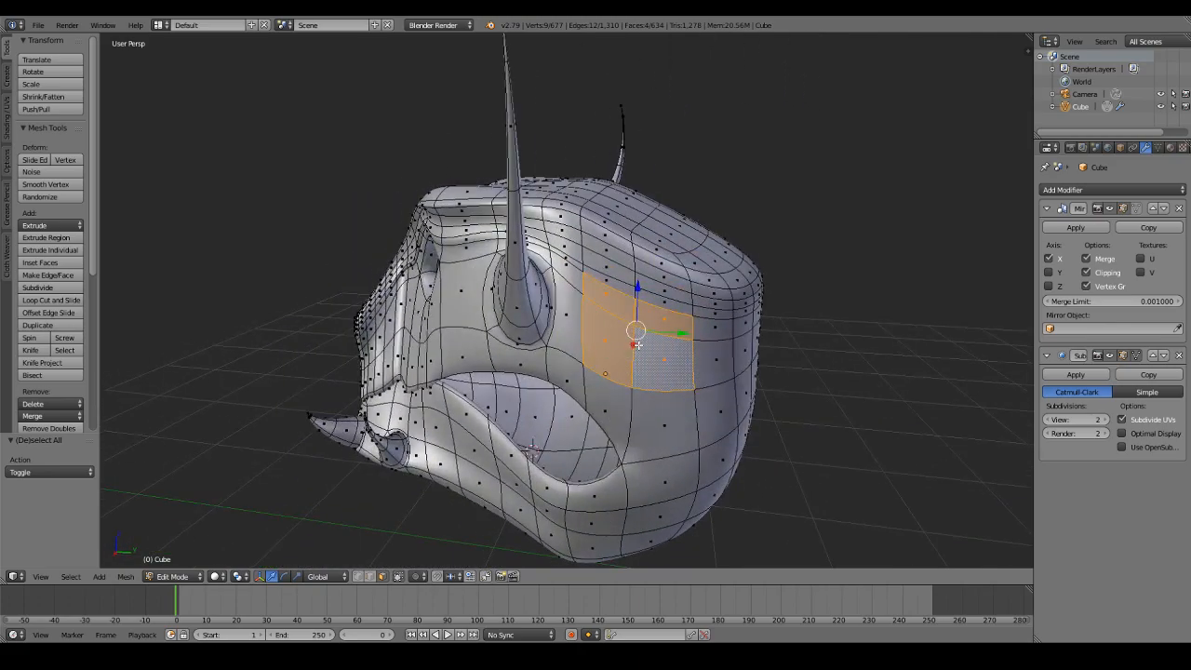
{"action": "key", "text": "a"}
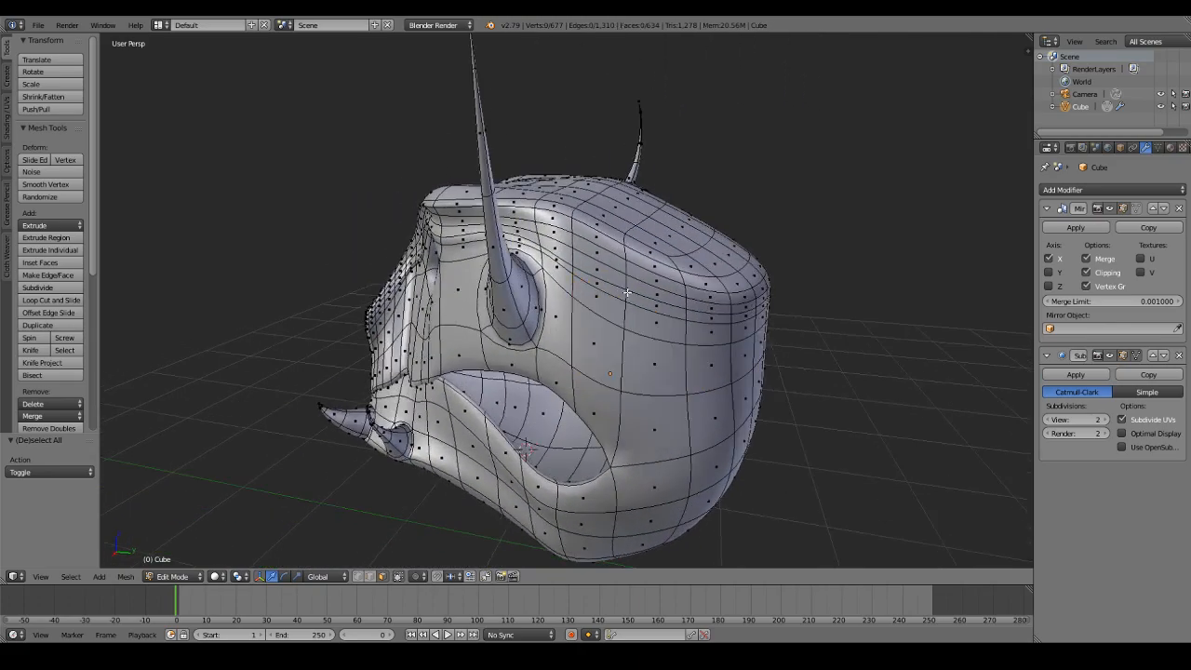
Step: Circle-select the block of faces on the head's upper side behind the horn, extrude it and undo the last operation
{"action": "middle_click_drag", "start_coordinate": [629, 279], "coordinate": [617, 294]}
{"action": "key", "text": "c"}
{"action": "left_click_drag", "start_coordinate": [617, 287], "coordinate": [615, 268]}
{"action": "right_click", "coordinate": [615, 268]}
{"action": "mouse_move", "coordinate": [539, 367]}
{"action": "middle_mouse_down"}
{"action": "mouse_move", "coordinate": [564, 376]}
{"action": "mouse_move", "coordinate": [631, 352]}
{"action": "mouse_move", "coordinate": [679, 385]}
{"action": "middle_mouse_up"}
{"action": "key", "text": "e"}
{"action": "left_click", "coordinate": [724, 349]}
{"action": "key", "text": "ctrl+z"}
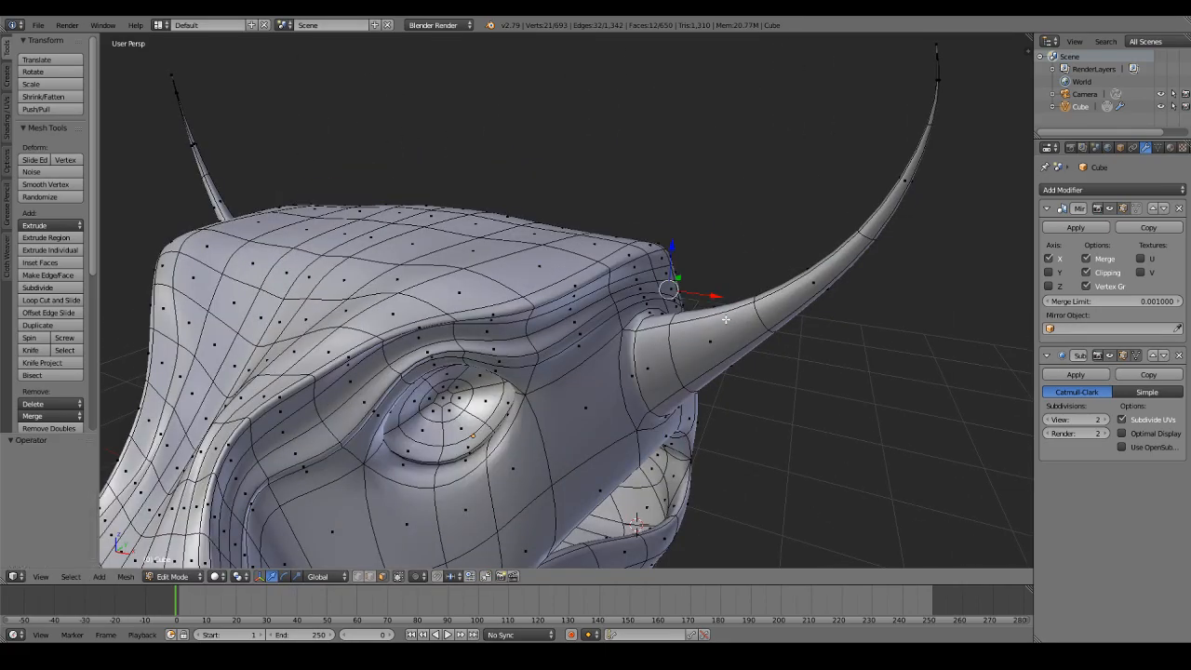
Step: Shift the patch behind the horn by 0.003, -0.011 and -0.005 and scale it down
{"action": "middle_click_drag", "start_coordinate": [724, 347], "coordinate": [604, 320]}
{"action": "key", "text": "g"}
{"action": "left_click", "coordinate": [669, 333]}
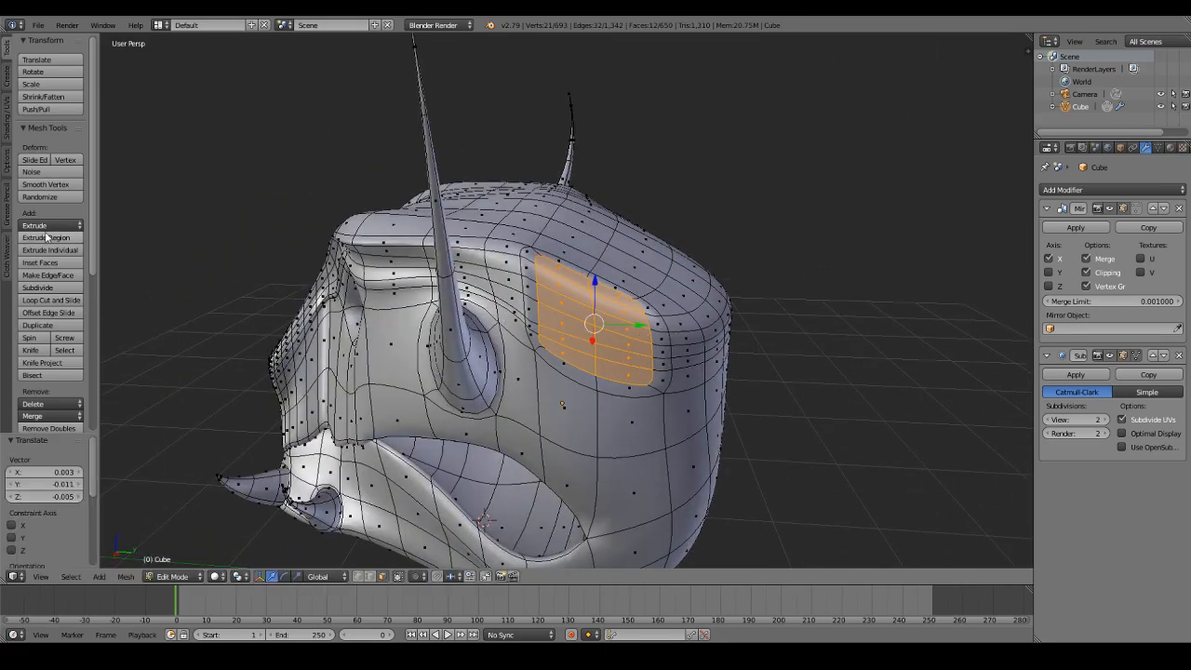
{"action": "key", "text": "s"}
{"action": "left_click", "coordinate": [607, 316]}
Step: Extrude the patch outward from the head as the base of a second horn and tilt it by -4.88°
{"action": "middle_click_drag", "start_coordinate": [606, 316], "coordinate": [678, 345]}
{"action": "key", "text": "e"}
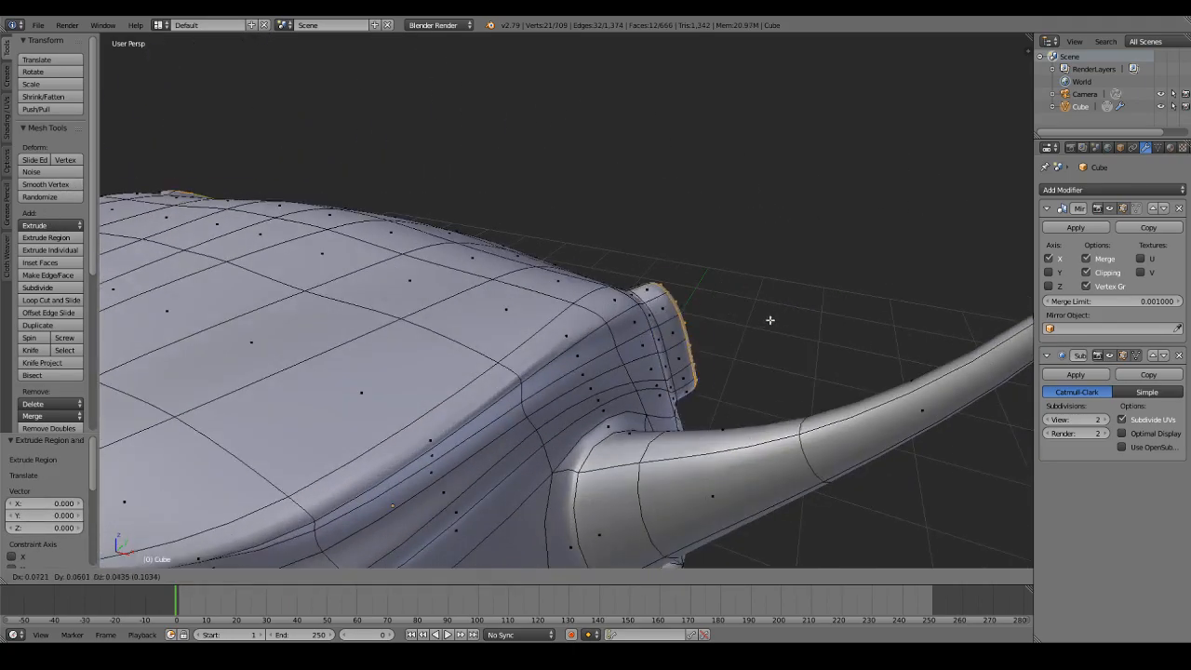
{"action": "left_click", "coordinate": [809, 340]}
{"action": "key", "text": "r"}
{"action": "left_click", "coordinate": [810, 337]}
{"action": "middle_click_drag", "start_coordinate": [809, 337], "coordinate": [677, 312]}
{"action": "key", "text": "r"}
{"action": "left_click", "coordinate": [755, 313]}
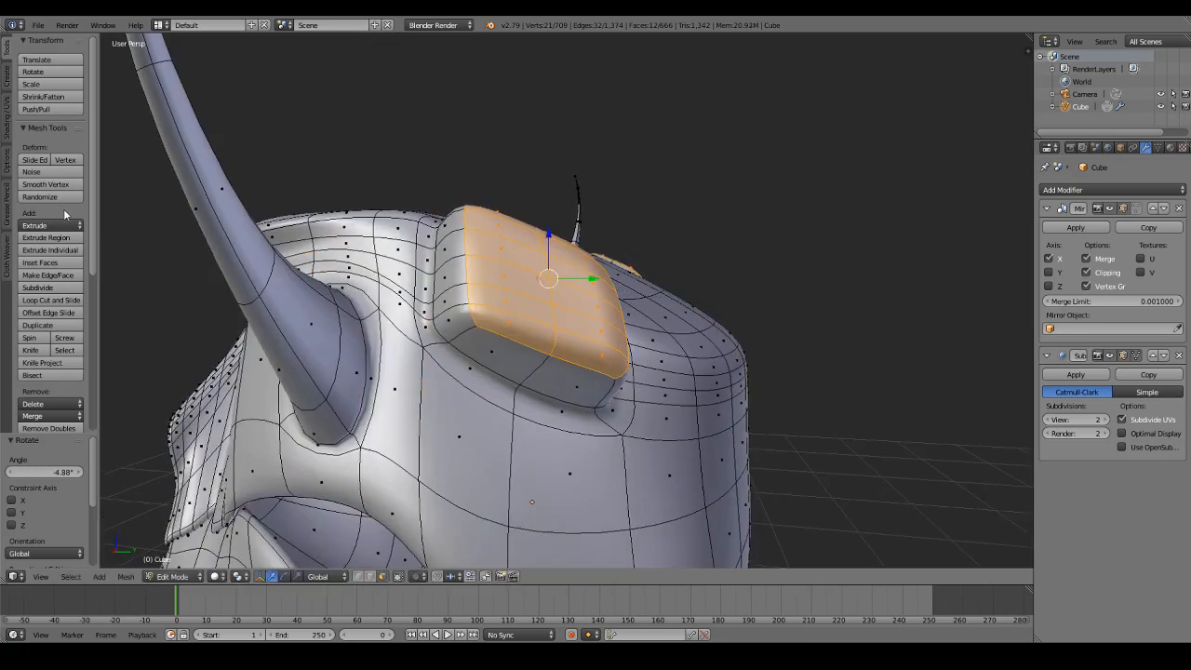
Step: Smooth the vertices of the extruded horn base twice and reposition it
{"action": "left_click", "coordinate": [67, 185]}
{"action": "left_click", "coordinate": [67, 185]}
{"action": "middle_click_drag", "start_coordinate": [521, 283], "coordinate": [703, 353]}
{"action": "key", "text": "g"}
{"action": "left_click", "coordinate": [402, 299]}
Step: Extrude the second horn's next section outward, then rotate, shrink and reposition its end
{"action": "key", "text": "e"}
{"action": "left_click", "coordinate": [730, 307]}
{"action": "middle_click_drag", "start_coordinate": [730, 307], "coordinate": [759, 321]}
{"action": "key", "text": "r"}
{"action": "left_click", "coordinate": [729, 295]}
{"action": "key", "text": "g"}
{"action": "left_click", "coordinate": [729, 277]}
{"action": "key", "text": "s"}
{"action": "left_click", "coordinate": [698, 268]}
{"action": "mouse_move", "coordinate": [698, 268]}
{"action": "middle_mouse_down"}
{"action": "mouse_move", "coordinate": [558, 262]}
{"action": "mouse_move", "coordinate": [694, 247]}
{"action": "middle_mouse_up"}
{"action": "key", "text": "g"}
{"action": "left_click", "coordinate": [540, 242]}
Step: Extrude two more horn sections upward, the last by about 0.17, then rotate the end -19.2° and scale it to about 0.27
{"action": "key", "text": "e"}
{"action": "left_click", "coordinate": [670, 229]}
{"action": "key", "text": "e"}
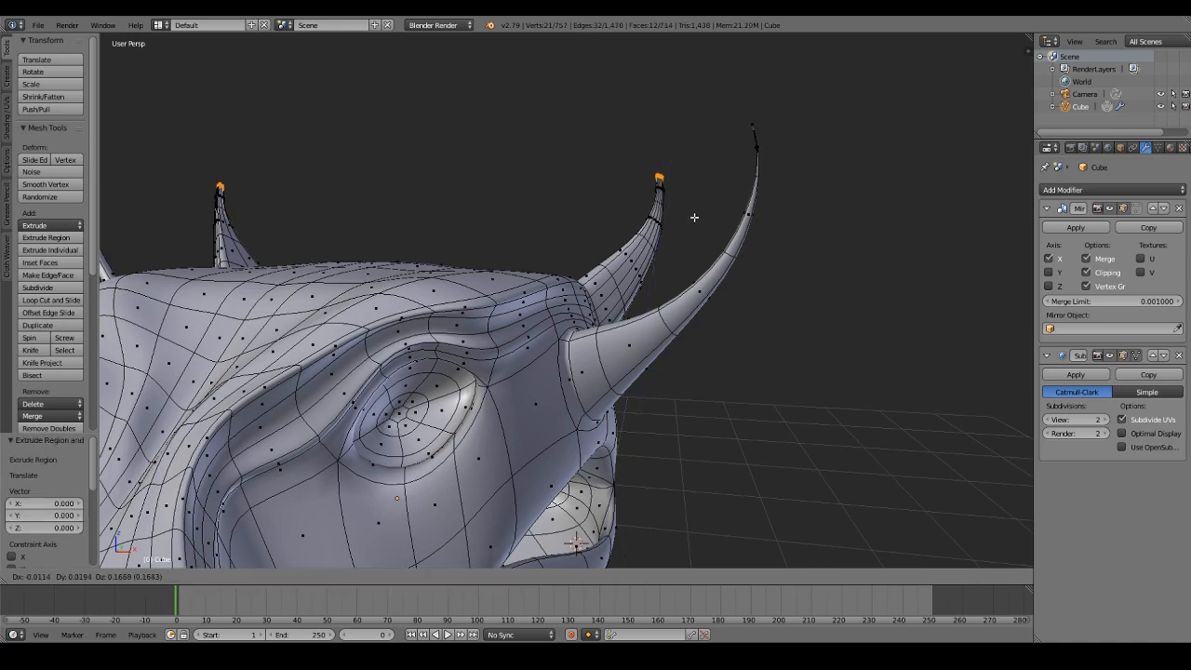
{"action": "left_click", "coordinate": [694, 218]}
{"action": "key", "text": "r"}
{"action": "left_click", "coordinate": [696, 210]}
{"action": "key", "text": "s"}
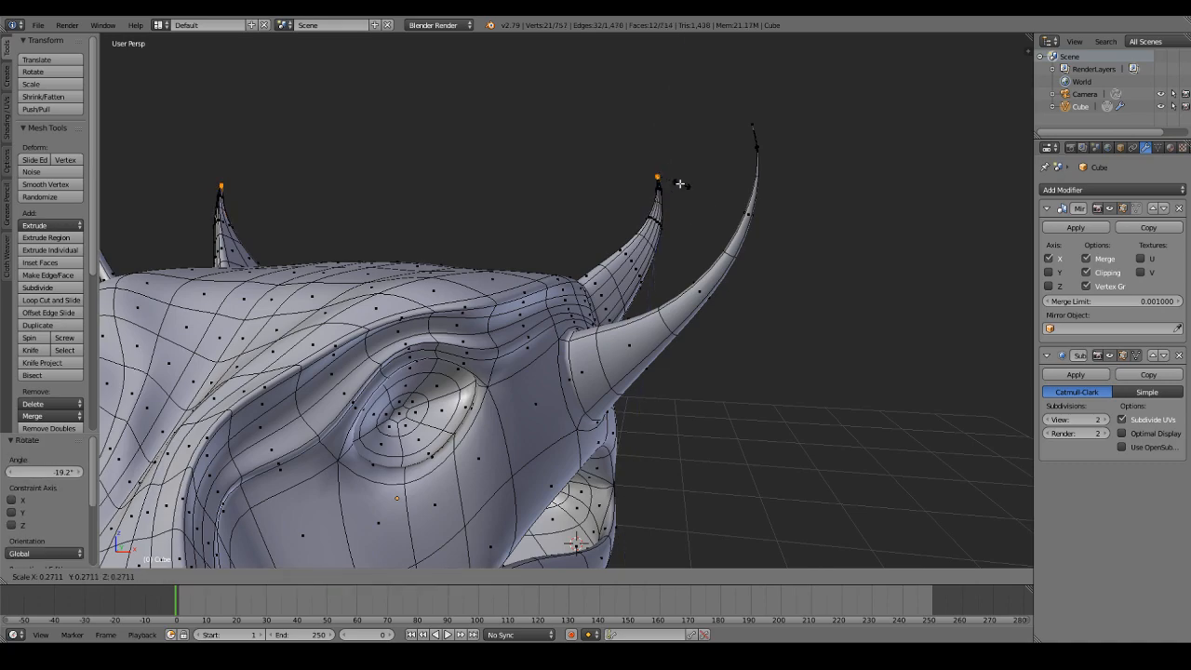
{"action": "left_click", "coordinate": [679, 184]}
Step: Extrude the final tip of the second horn, scale it to 0.173 and shift it by -0.019, -0.007 and 0.009
{"action": "key", "text": "e"}
{"action": "left_click", "coordinate": [679, 158]}
{"action": "middle_click_drag", "start_coordinate": [679, 158], "coordinate": [601, 348], "text": "shift"}
{"action": "scroll", "coordinate": [590, 348], "scroll_direction": "up", "scroll_amount": 4}
{"action": "scroll", "coordinate": [601, 348], "scroll_direction": "down", "scroll_amount": 4}
{"action": "key", "text": "s"}
{"action": "left_click", "coordinate": [601, 332]}
{"action": "key", "text": "g"}
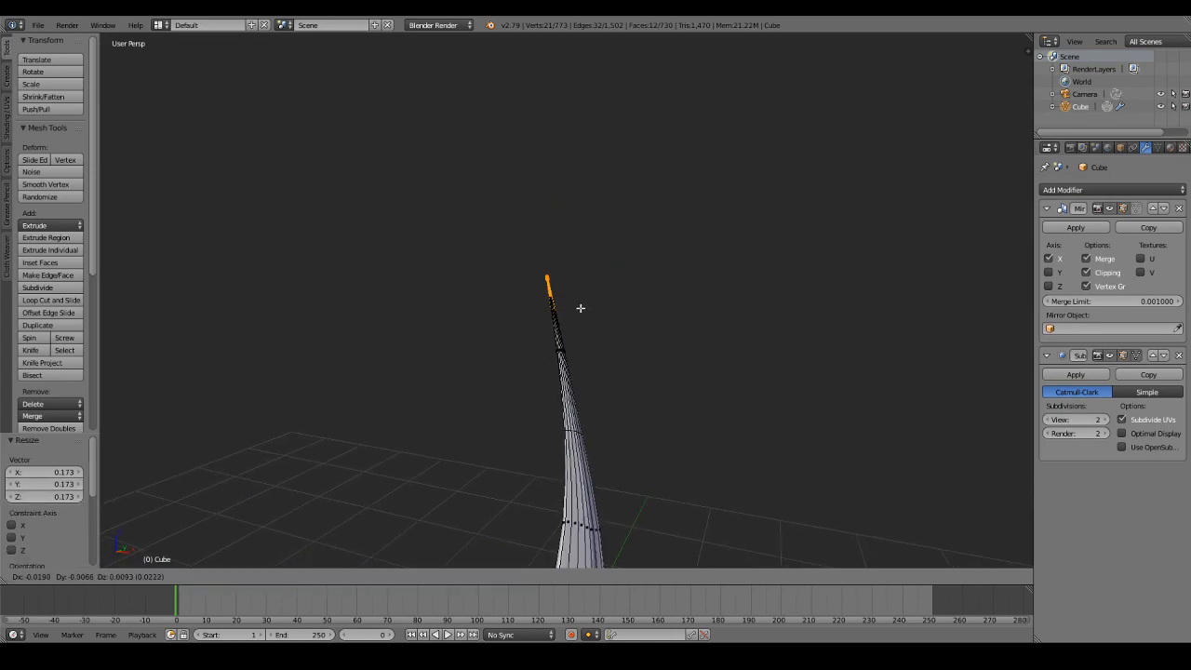
{"action": "left_click", "coordinate": [564, 335]}
{"action": "scroll", "coordinate": [565, 371], "scroll_direction": "down", "scroll_amount": 4}
{"action": "middle_click_drag", "start_coordinate": [565, 372], "coordinate": [667, 324]}
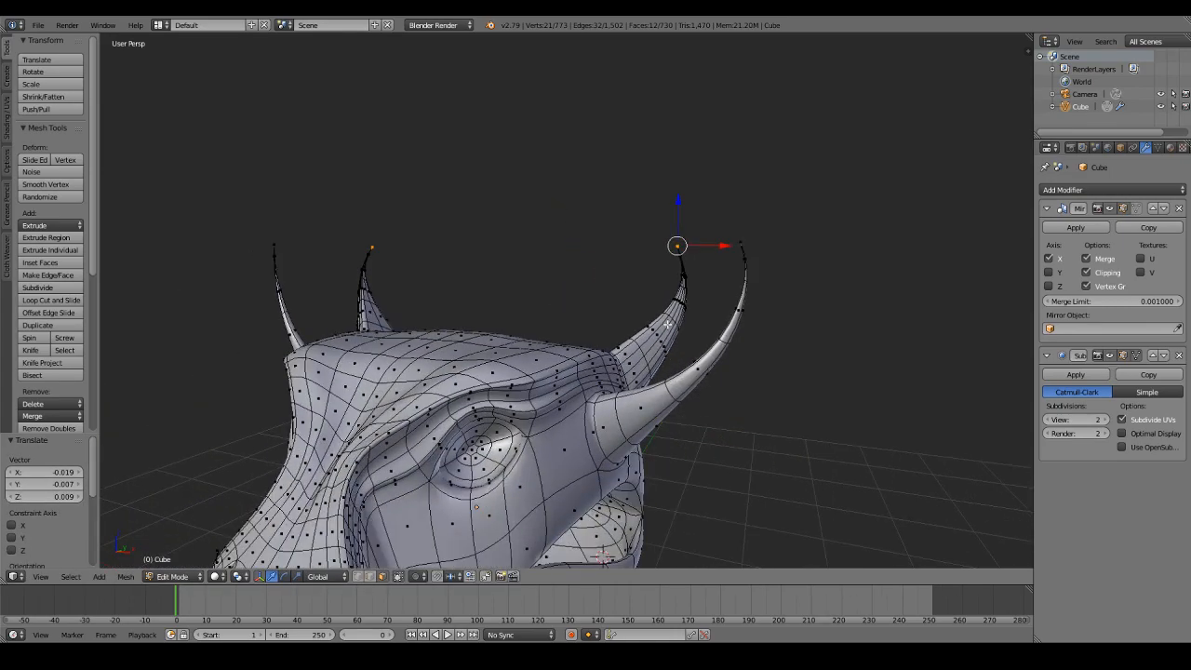
Step: Raise the second horn's tip by about 0.15 using smooth proportional editing with a size of 0.68
{"action": "scroll", "coordinate": [668, 325], "scroll_direction": "down", "scroll_amount": 5}
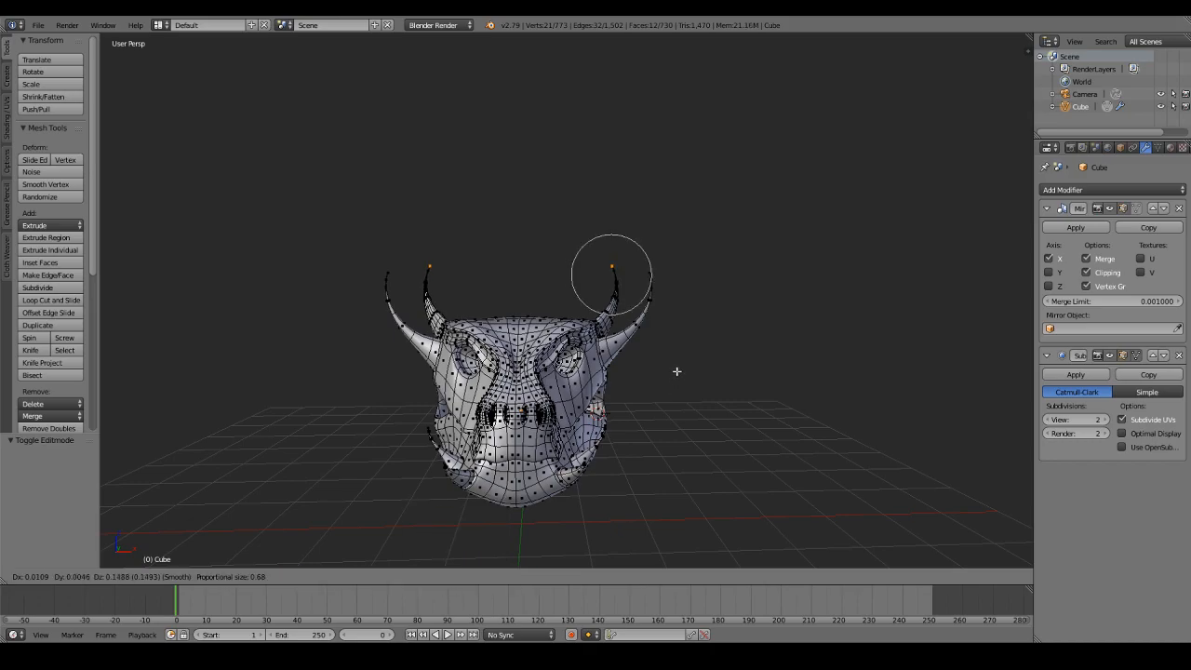
{"action": "key", "text": "Tab"}
{"action": "scroll", "coordinate": [675, 366], "scroll_direction": "down", "scroll_amount": 1}
{"action": "middle_click_drag", "start_coordinate": [675, 367], "coordinate": [649, 353], "text": "shift"}
{"action": "scroll", "coordinate": [696, 292], "scroll_direction": "up", "scroll_amount": 4}
{"action": "middle_click_drag", "start_coordinate": [680, 312], "coordinate": [626, 335]}
{"action": "key", "text": "Tab"}
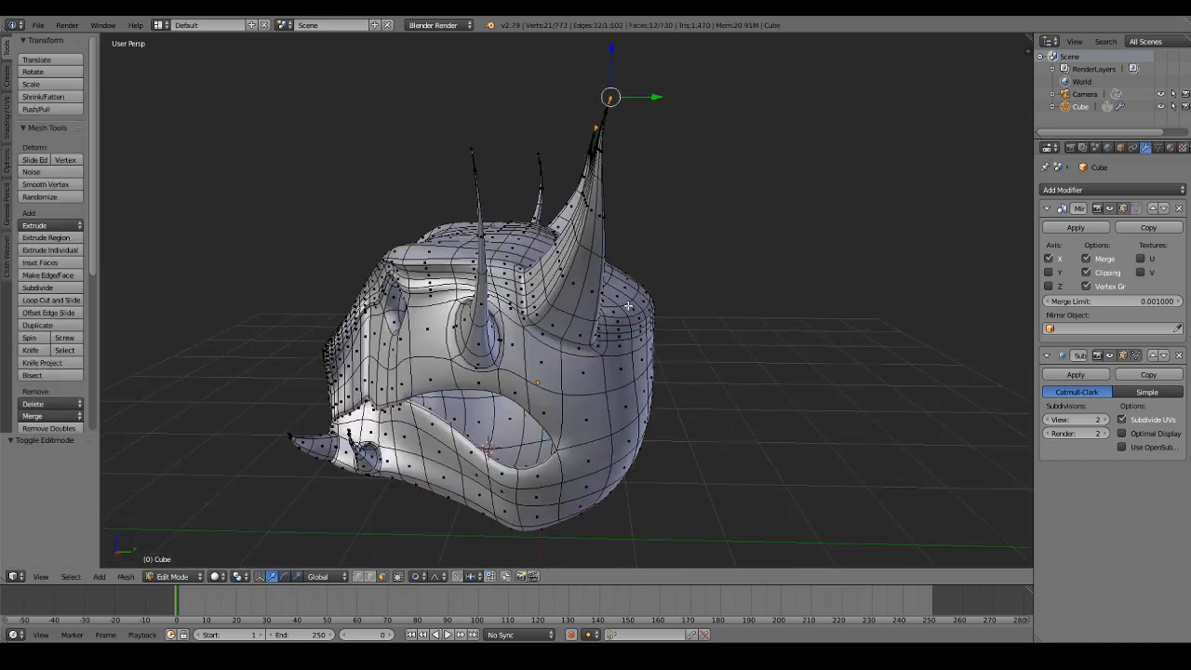
Step: Rotate the second horn's tip by about 15° with an enlarged proportional radius and check the smoothed shape
{"action": "key", "text": "r"}
{"action": "scroll", "coordinate": [724, 354], "scroll_direction": "down", "scroll_amount": 4}
{"action": "scroll", "coordinate": [712, 371], "scroll_direction": "up", "scroll_amount": 2}
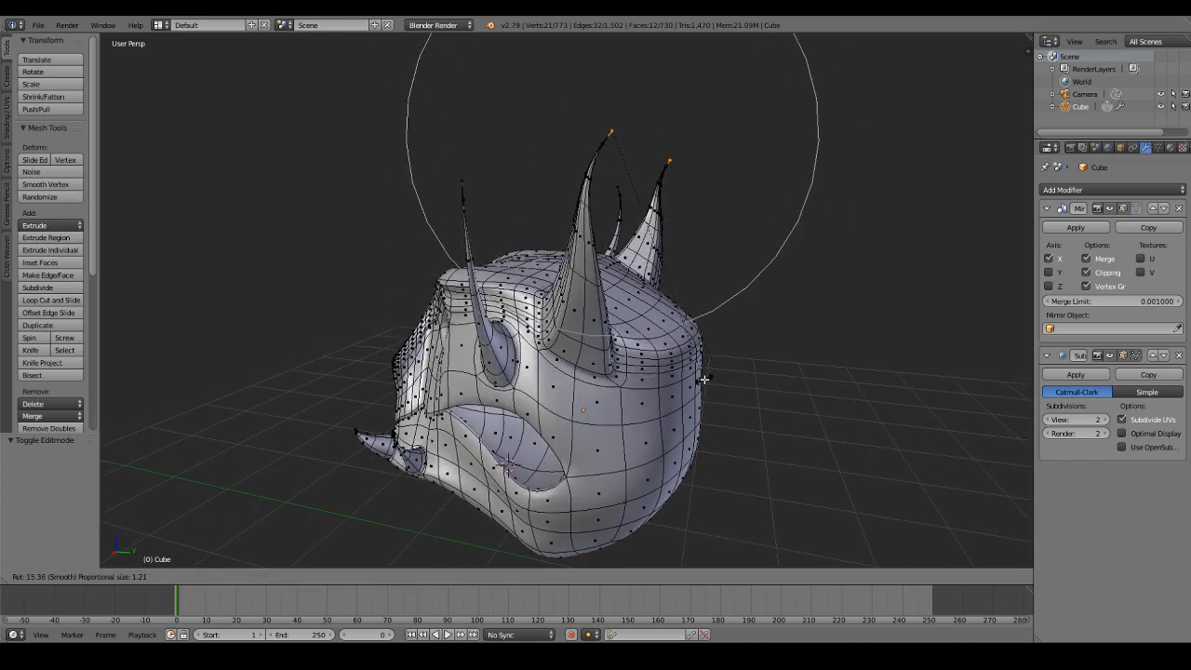
{"action": "scroll", "coordinate": [699, 388], "scroll_direction": "up", "scroll_amount": 1}
{"action": "left_click", "coordinate": [721, 378]}
{"action": "key", "text": "Tab"}
{"action": "mouse_move", "coordinate": [721, 378]}
{"action": "middle_mouse_down"}
{"action": "mouse_move", "coordinate": [696, 345]}
{"action": "mouse_move", "coordinate": [777, 328]}
{"action": "middle_mouse_up"}
Step: Compare the mesh and the smoothed four-horned head from the front and clear the selection
{"action": "key", "text": "Tab"}
{"action": "scroll", "coordinate": [775, 327], "scroll_direction": "down", "scroll_amount": 2}
{"action": "key", "text": "Tab"}
{"action": "mouse_move", "coordinate": [658, 337]}
{"action": "middle_mouse_down"}
{"action": "mouse_move", "coordinate": [696, 339]}
{"action": "mouse_move", "coordinate": [665, 314]}
{"action": "middle_mouse_up"}
{"action": "key", "text": "Tab"}
{"action": "key", "text": "Tab"}
{"action": "key", "text": "Tab"}
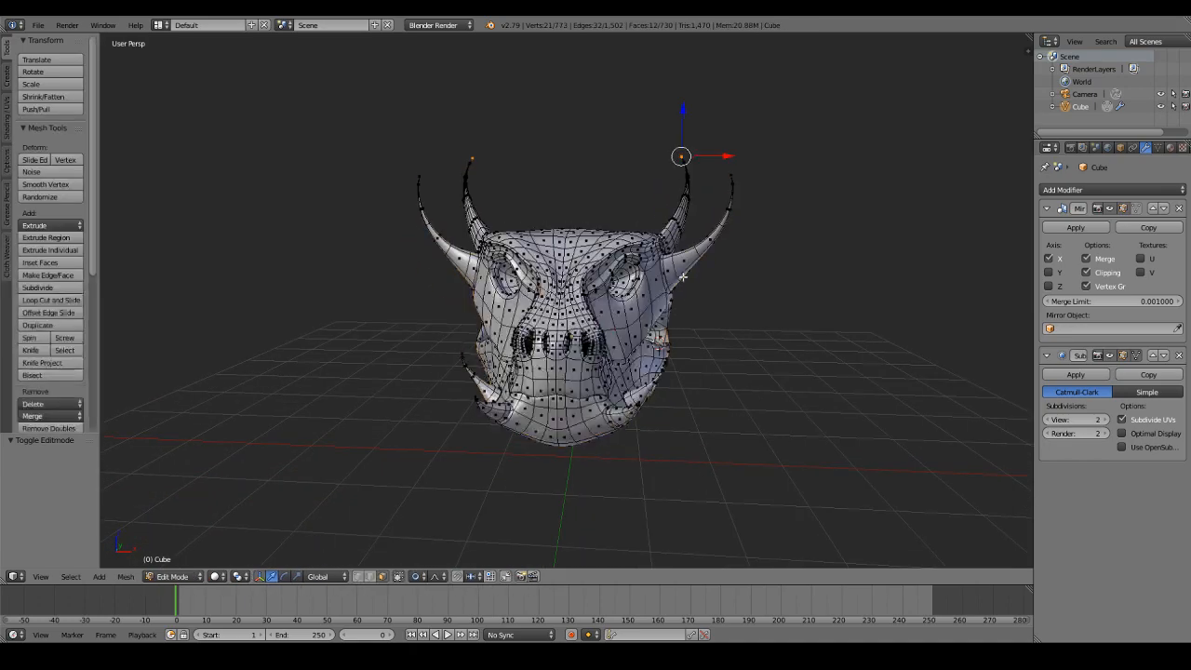
{"action": "key", "text": "Tab"}
{"action": "scroll", "coordinate": [651, 286], "scroll_direction": "up", "scroll_amount": 2}
{"action": "key", "text": "a"}
{"action": "scroll", "coordinate": [651, 285], "scroll_direction": "down", "scroll_amount": 1}
{"action": "scroll", "coordinate": [663, 298], "scroll_direction": "down", "scroll_amount": 1}
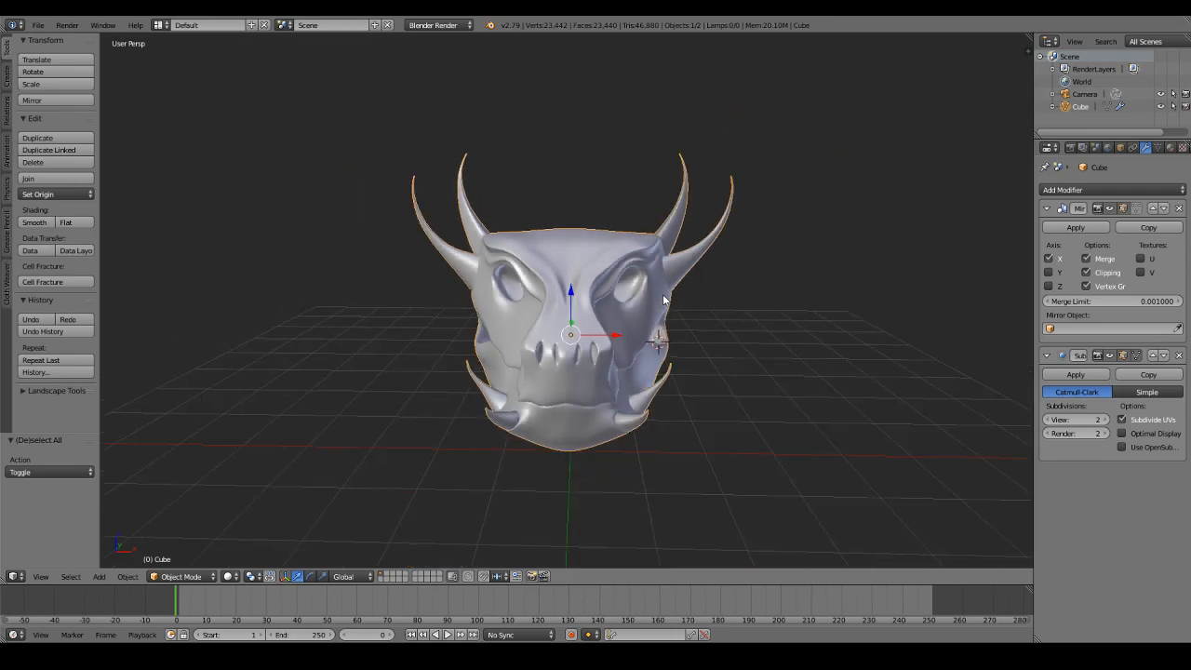
Step: Examine the second horn up close, in both the smoothed view and the editable mesh
{"action": "middle_click_drag", "start_coordinate": [663, 294], "coordinate": [732, 336]}
{"action": "key", "text": "Tab"}
{"action": "key", "text": "Tab"}
{"action": "scroll", "coordinate": [633, 396], "scroll_direction": "up", "scroll_amount": 3}
{"action": "middle_click_drag", "start_coordinate": [633, 396], "coordinate": [621, 367]}
{"action": "scroll", "coordinate": [621, 363], "scroll_direction": "up", "scroll_amount": 2}
{"action": "key", "text": "Tab"}
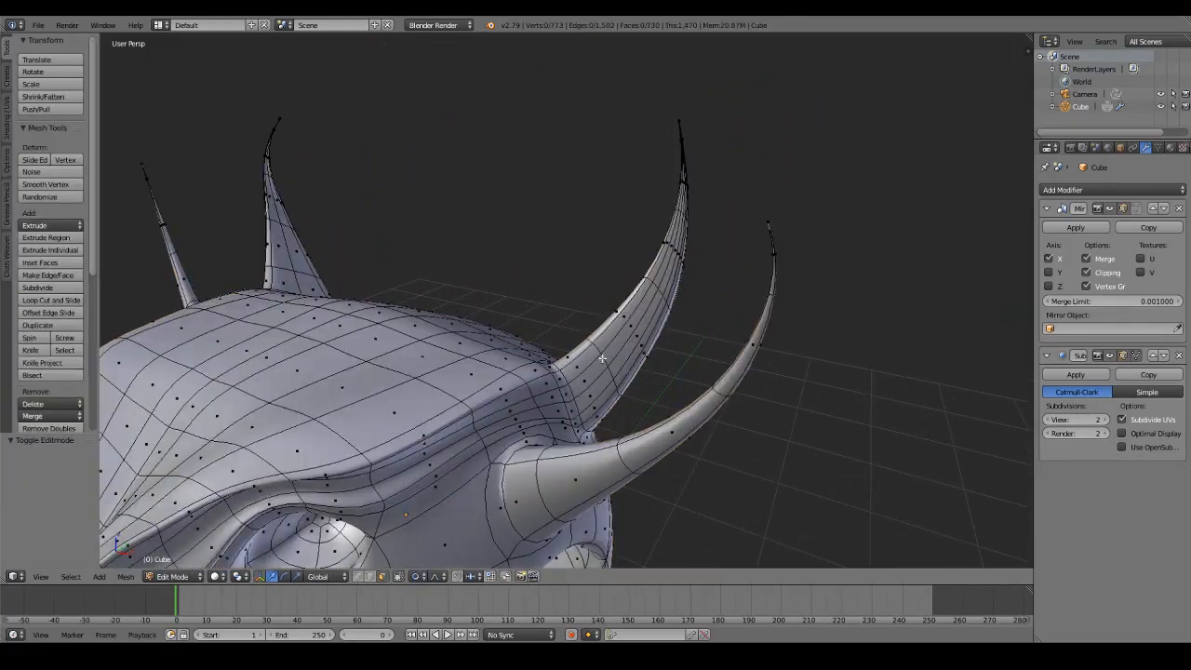
Step: Turn off proportional editing and select a lengthwise edge loop on the second horn, excluding unwanted vertices
{"action": "key", "text": "a"}
{"action": "key", "text": "a"}
{"action": "left_click", "coordinate": [412, 576]}
{"action": "left_click", "coordinate": [428, 561]}
{"action": "right_click", "coordinate": [605, 365], "text": "alt"}
{"action": "key", "text": "z"}
{"action": "scroll", "coordinate": [612, 340], "scroll_direction": "down", "scroll_amount": 5}
{"action": "mouse_move", "coordinate": [613, 340]}
{"action": "middle_mouse_down"}
{"action": "mouse_move", "coordinate": [327, 373]}
{"action": "mouse_move", "coordinate": [461, 326]}
{"action": "mouse_move", "coordinate": [498, 332]}
{"action": "middle_mouse_up"}
{"action": "key", "text": "c"}
{"action": "right_click", "coordinate": [497, 332]}
{"action": "mouse_move", "coordinate": [577, 353]}
{"action": "middle_mouse_down"}
{"action": "mouse_move", "coordinate": [565, 350]}
{"action": "mouse_move", "coordinate": [648, 340]}
{"action": "middle_mouse_up"}
{"action": "key", "text": "c"}
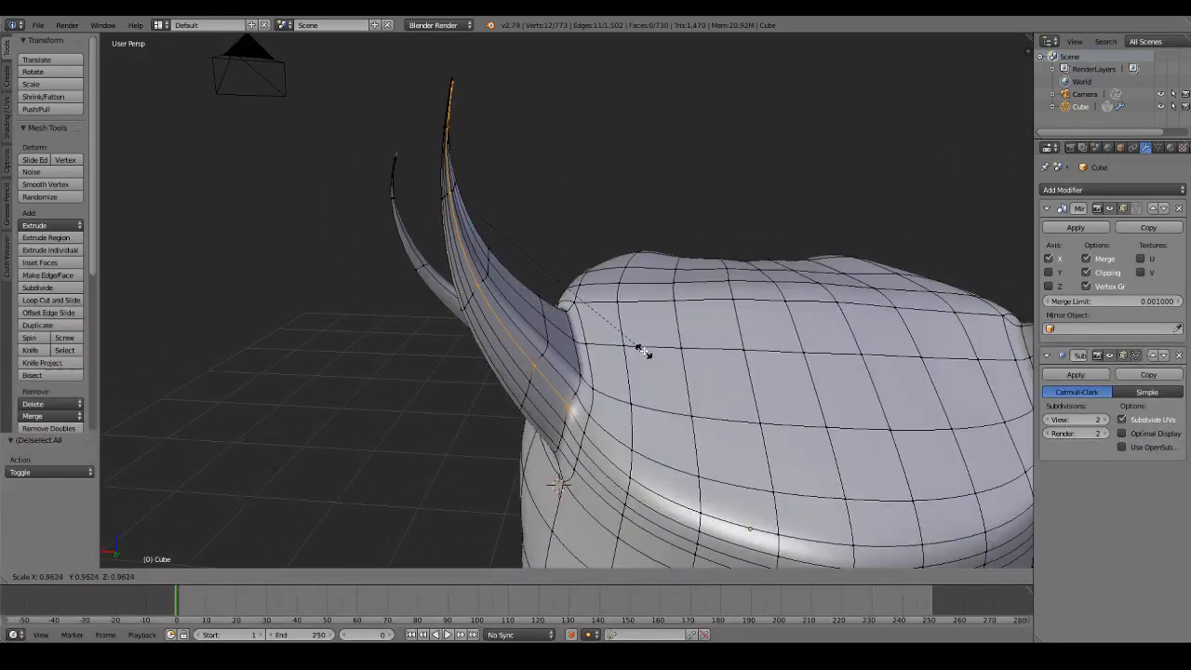
Step: Narrow the selection to the edges along one side of the second horn and move them to refine its curvature
{"action": "key", "text": "z"}
{"action": "key", "text": "c"}
{"action": "mouse_move", "coordinate": [447, 133]}
{"action": "middle_mouse_down"}
{"action": "mouse_move", "coordinate": [449, 87]}
{"action": "mouse_move", "coordinate": [430, 220]}
{"action": "middle_mouse_up"}
{"action": "key", "text": "Escape"}
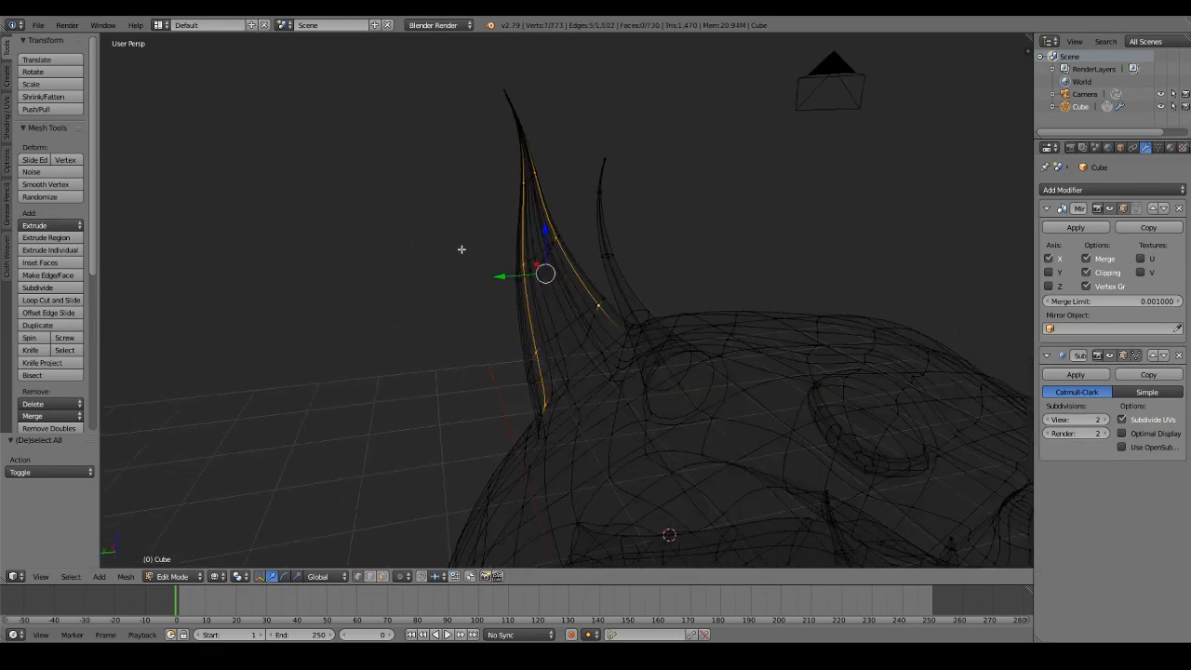
{"action": "middle_click_drag", "start_coordinate": [532, 393], "coordinate": [500, 192]}
{"action": "key", "text": "Escape"}
{"action": "key", "text": "z"}
{"action": "mouse_move", "coordinate": [508, 314]}
{"action": "middle_mouse_down"}
{"action": "mouse_move", "coordinate": [478, 329]}
{"action": "mouse_move", "coordinate": [532, 277]}
{"action": "mouse_move", "coordinate": [750, 297]}
{"action": "mouse_move", "coordinate": [779, 289]}
{"action": "mouse_move", "coordinate": [729, 286]}
{"action": "mouse_move", "coordinate": [724, 308]}
{"action": "middle_mouse_up"}
{"action": "key", "text": "g"}
{"action": "left_click", "coordinate": [730, 286]}
{"action": "key", "text": "g"}
{"action": "left_click", "coordinate": [730, 286]}
{"action": "key", "text": "Tab"}
{"action": "key", "text": "Tab"}
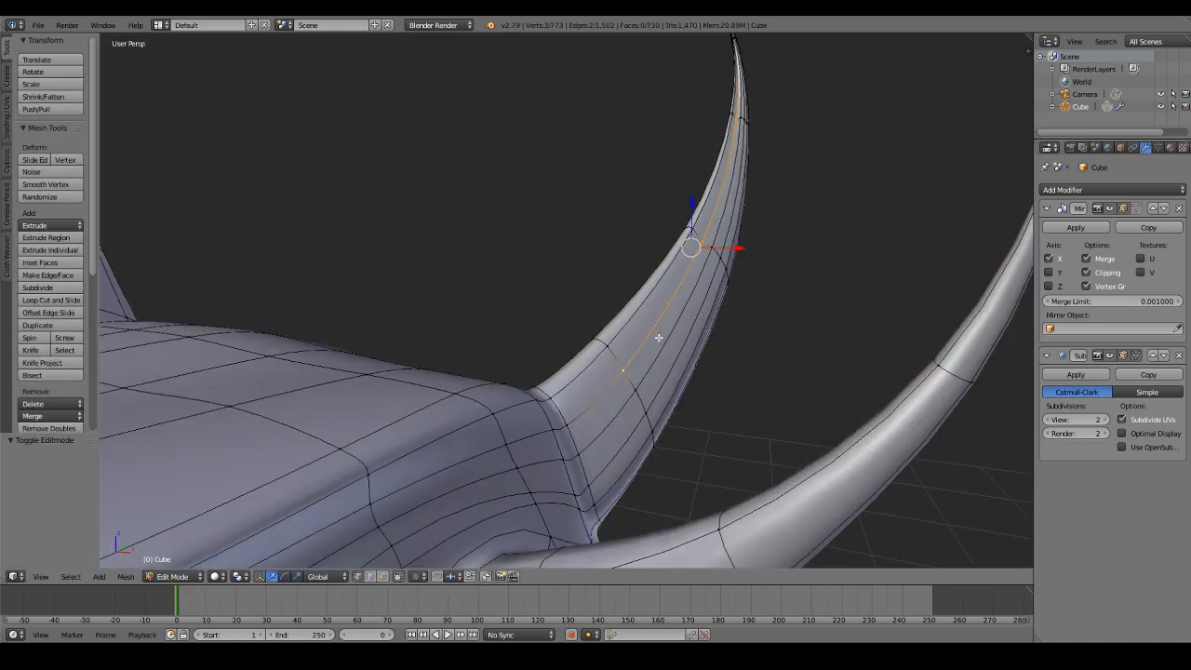
Step: Select another lengthwise edge loop on the second horn and deselect the parts near its tip and far side
{"action": "left_click", "coordinate": [667, 363], "text": "alt"}
{"action": "key", "text": "z"}
{"action": "scroll", "coordinate": [658, 367], "scroll_direction": "down", "scroll_amount": 4}
{"action": "mouse_move", "coordinate": [546, 400]}
{"action": "middle_mouse_down"}
{"action": "mouse_move", "coordinate": [496, 344]}
{"action": "mouse_move", "coordinate": [377, 412]}
{"action": "mouse_move", "coordinate": [406, 465]}
{"action": "middle_mouse_up"}
{"action": "scroll", "coordinate": [496, 344], "scroll_direction": "down", "scroll_amount": 2}
{"action": "key", "text": "c"}
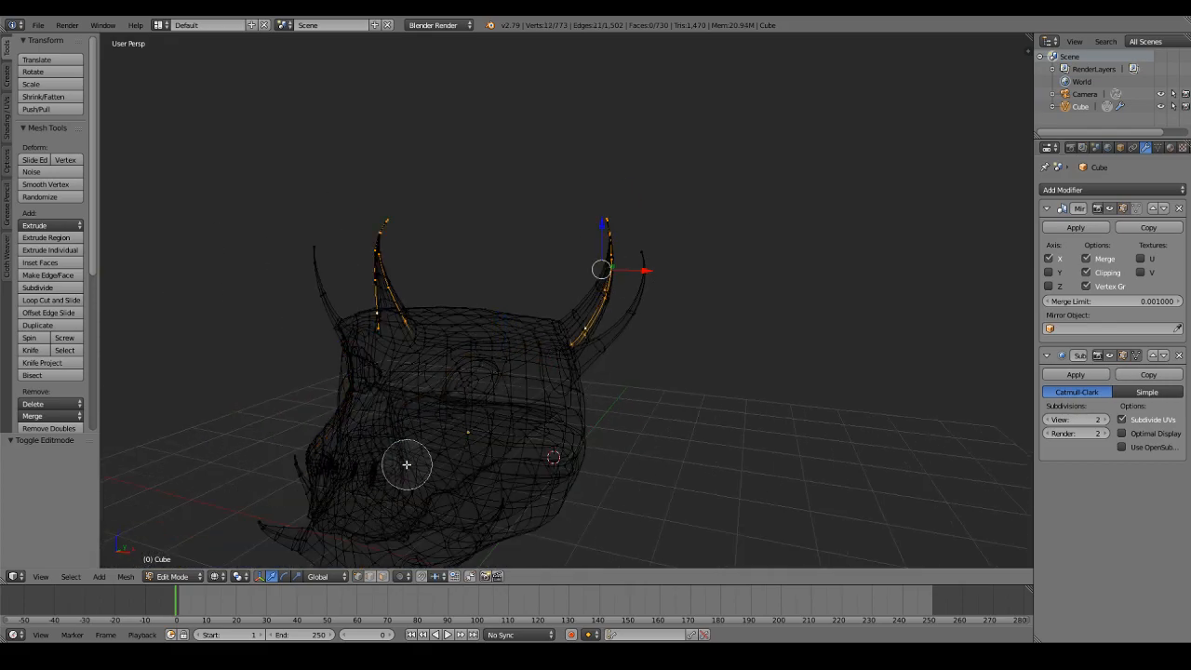
{"action": "right_click", "coordinate": [407, 465]}
{"action": "scroll", "coordinate": [642, 316], "scroll_direction": "up", "scroll_amount": 4}
{"action": "key", "text": "z"}
{"action": "key", "text": "z"}
{"action": "mouse_move", "coordinate": [657, 313]}
{"action": "middle_mouse_down"}
{"action": "mouse_move", "coordinate": [621, 287]}
{"action": "mouse_move", "coordinate": [521, 287]}
{"action": "mouse_move", "coordinate": [515, 325]}
{"action": "middle_mouse_up"}
{"action": "key", "text": "c"}
{"action": "right_click", "coordinate": [521, 257]}
{"action": "key", "text": "c"}
{"action": "mouse_move", "coordinate": [526, 234]}
{"action": "middle_mouse_down"}
{"action": "mouse_move", "coordinate": [561, 140]}
{"action": "mouse_move", "coordinate": [546, 164]}
{"action": "middle_mouse_up"}
{"action": "right_click", "coordinate": [546, 164]}
{"action": "key", "text": "z"}
Step: Shift the selected edges to even out the second horn's surface and check the smoothed shape
{"action": "scroll", "coordinate": [717, 258], "scroll_direction": "up", "scroll_amount": 5}
{"action": "key", "text": "g"}
{"action": "left_click", "coordinate": [652, 245]}
{"action": "key", "text": "g"}
{"action": "middle_click_drag", "start_coordinate": [653, 245], "coordinate": [610, 261]}
{"action": "left_click", "coordinate": [593, 247]}
{"action": "key", "text": "Tab"}
Step: Select the second horn's tip and rotate it by 18.4° with smooth proportional editing
{"action": "scroll", "coordinate": [601, 249], "scroll_direction": "down", "scroll_amount": 4}
{"action": "scroll", "coordinate": [577, 245], "scroll_direction": "down", "scroll_amount": 4}
{"action": "scroll", "coordinate": [806, 314], "scroll_direction": "down", "scroll_amount": 2}
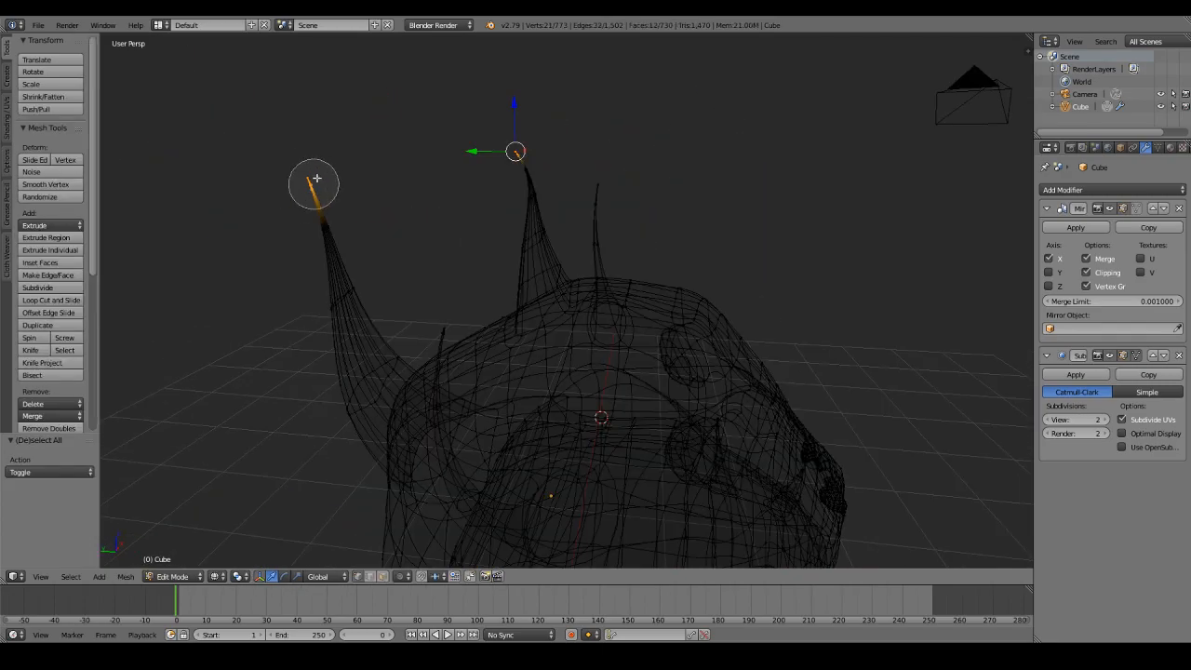
{"action": "key", "text": "z"}
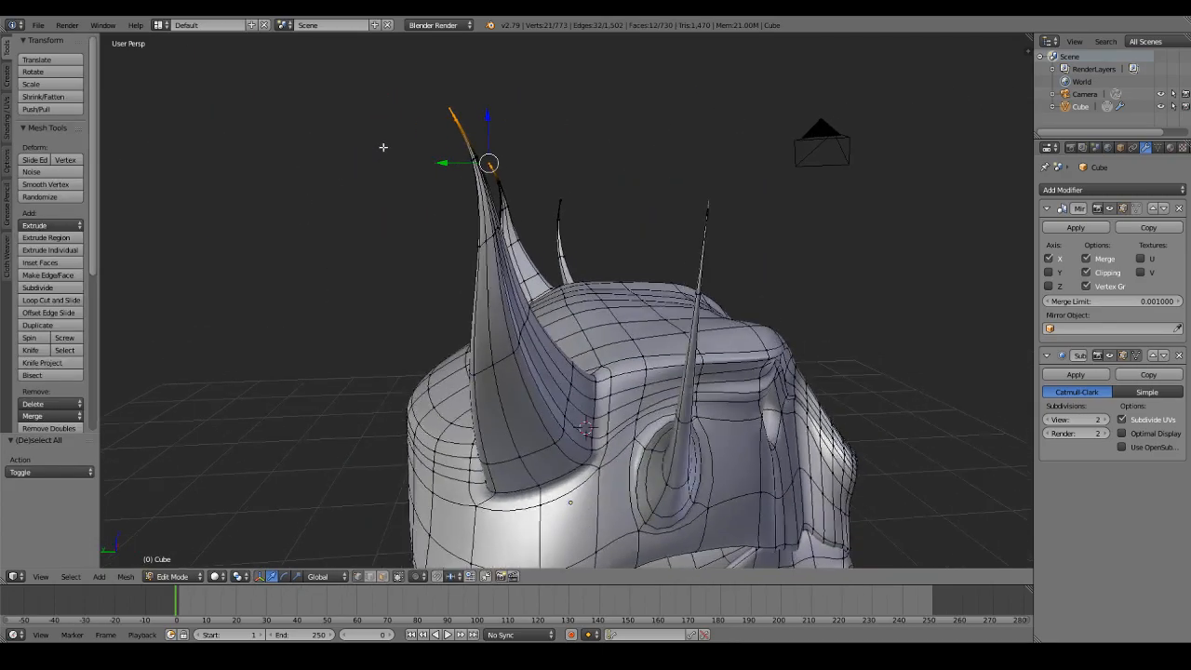
{"action": "key", "text": "r"}
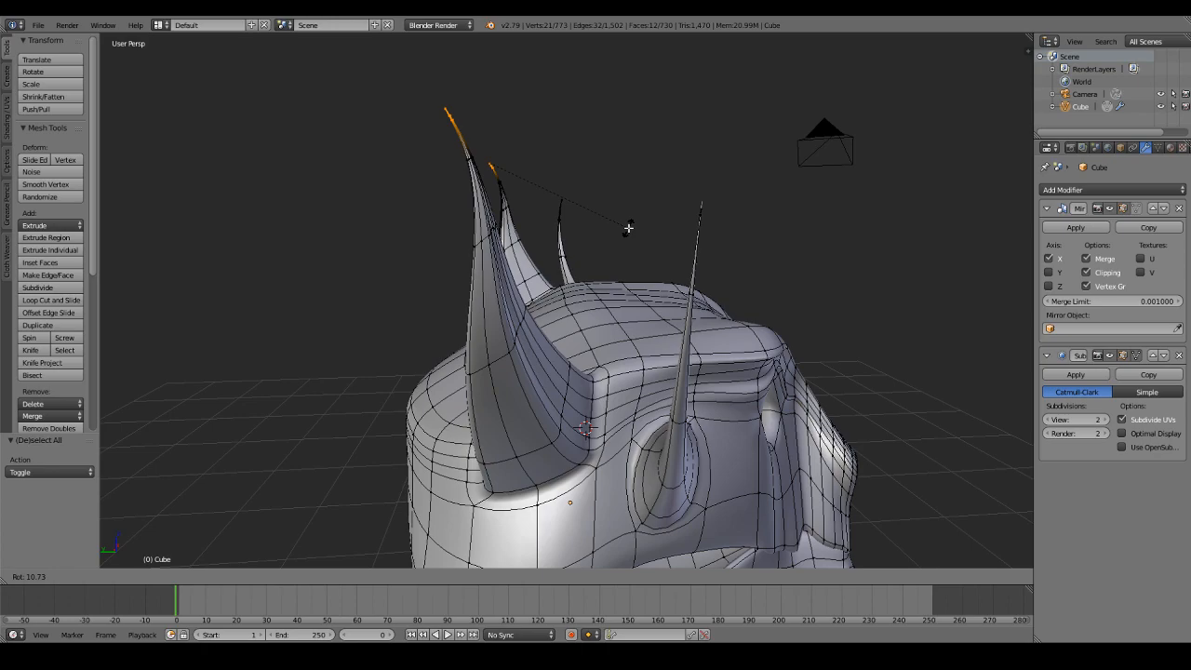
{"action": "key", "text": "Return"}
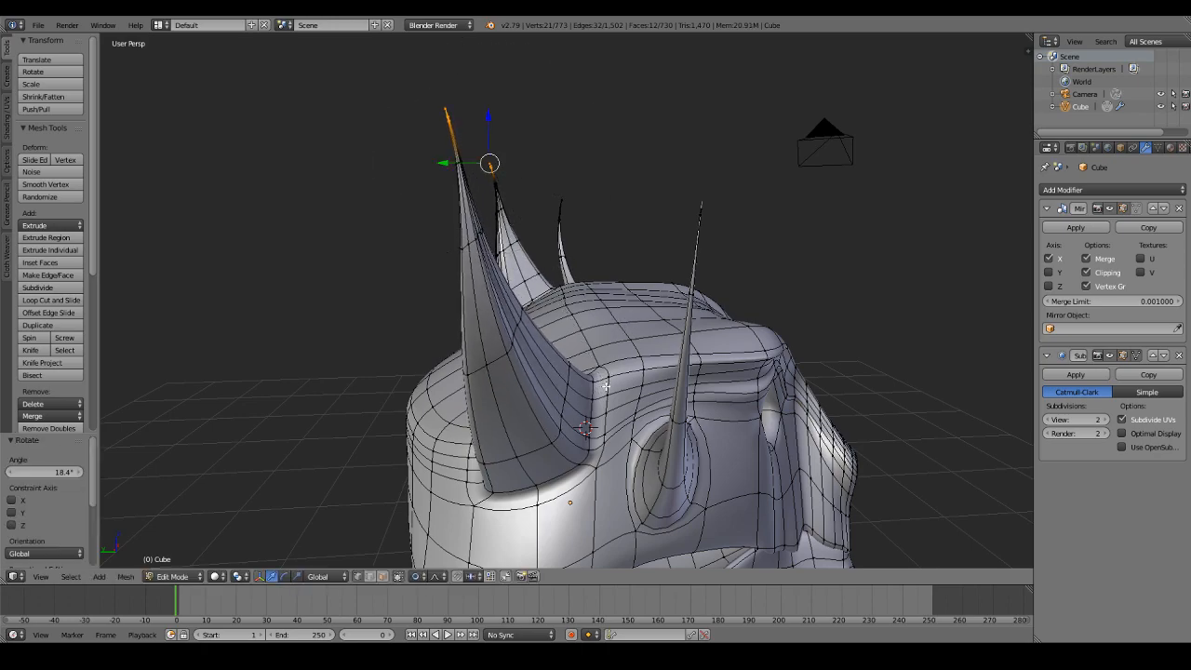
{"action": "middle_click_drag", "start_coordinate": [490, 163], "coordinate": [538, 378]}
{"action": "key", "text": "Tab"}
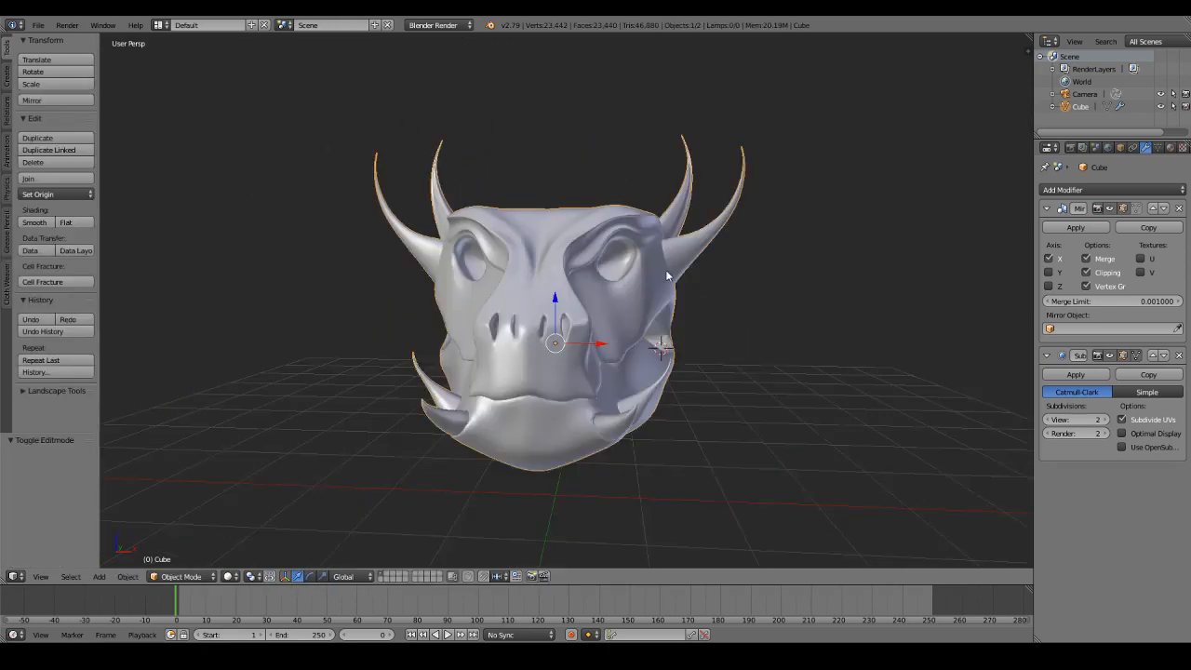
Step: Add two unslid loop cuts around the inner wall of the eye socket
{"action": "scroll", "coordinate": [664, 291], "scroll_direction": "down", "scroll_amount": 1}
{"action": "middle_click_drag", "start_coordinate": [666, 276], "coordinate": [540, 301]}
{"action": "scroll", "coordinate": [661, 291], "scroll_direction": "up", "scroll_amount": 2}
{"action": "middle_click_drag", "start_coordinate": [465, 293], "coordinate": [539, 312], "text": "shift"}
{"action": "scroll", "coordinate": [538, 312], "scroll_direction": "up", "scroll_amount": 2}
{"action": "key", "text": "Tab"}
{"action": "scroll", "coordinate": [539, 311], "scroll_direction": "up", "scroll_amount": 1}
{"action": "key", "text": "a"}
{"action": "key", "text": "a"}
{"action": "key", "text": "a"}
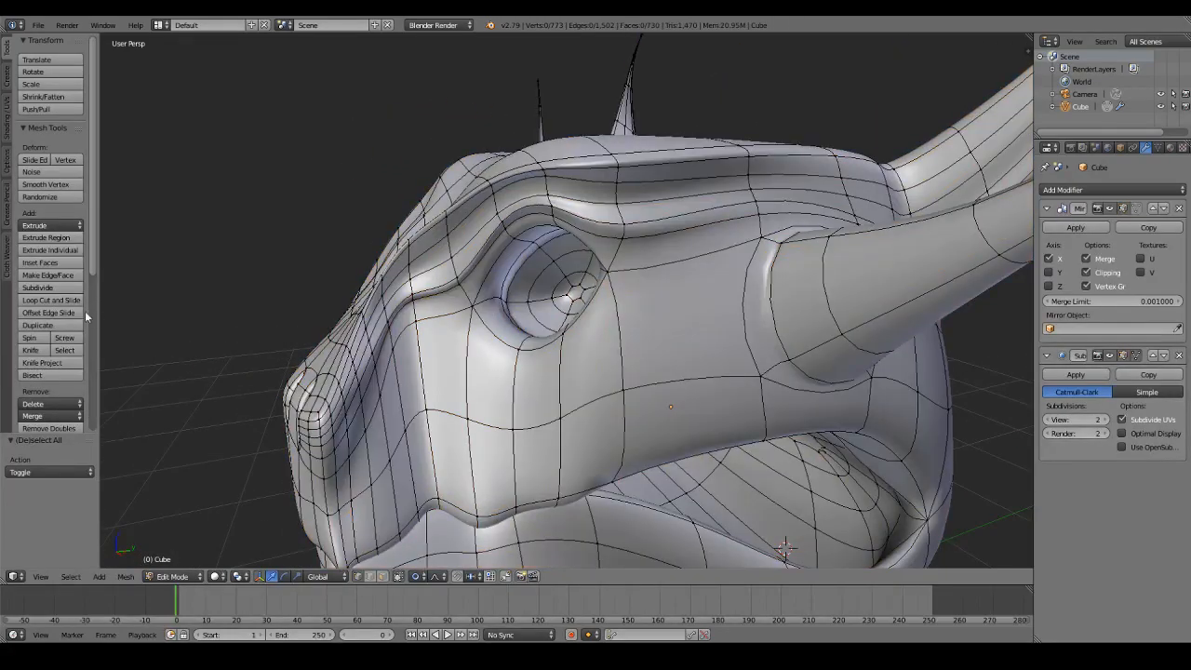
{"action": "left_click", "coordinate": [61, 300]}
{"action": "scroll", "coordinate": [492, 296], "scroll_direction": "up", "scroll_amount": 1}
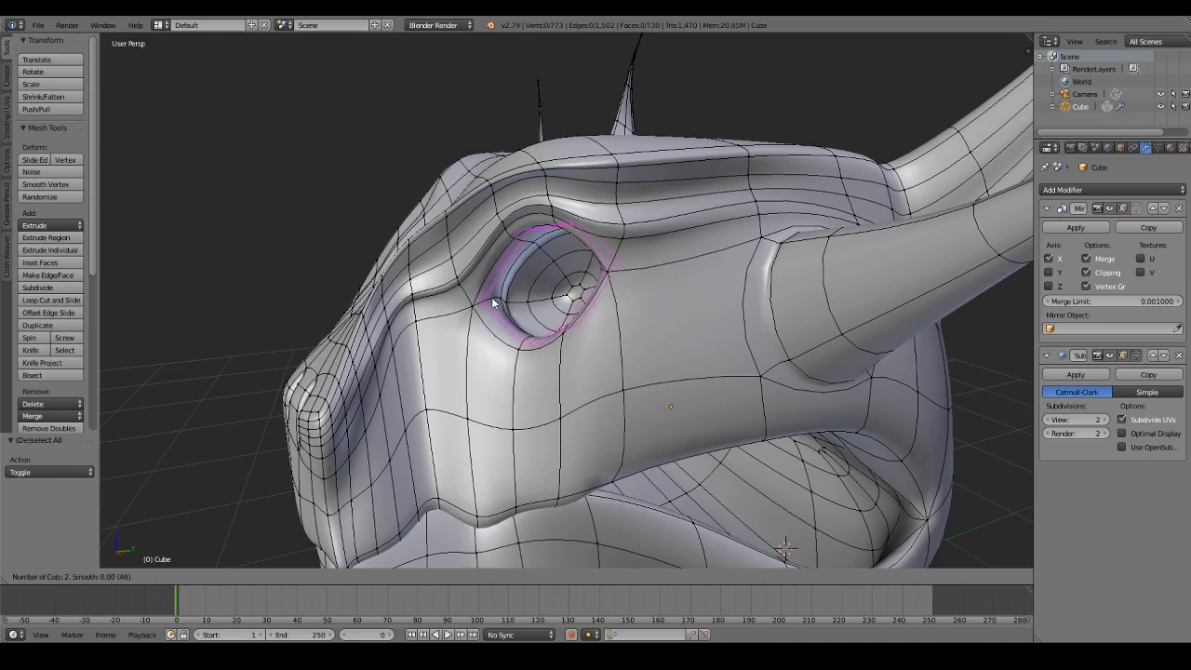
{"action": "left_click", "coordinate": [491, 296]}
{"action": "right_click", "coordinate": [495, 285]}
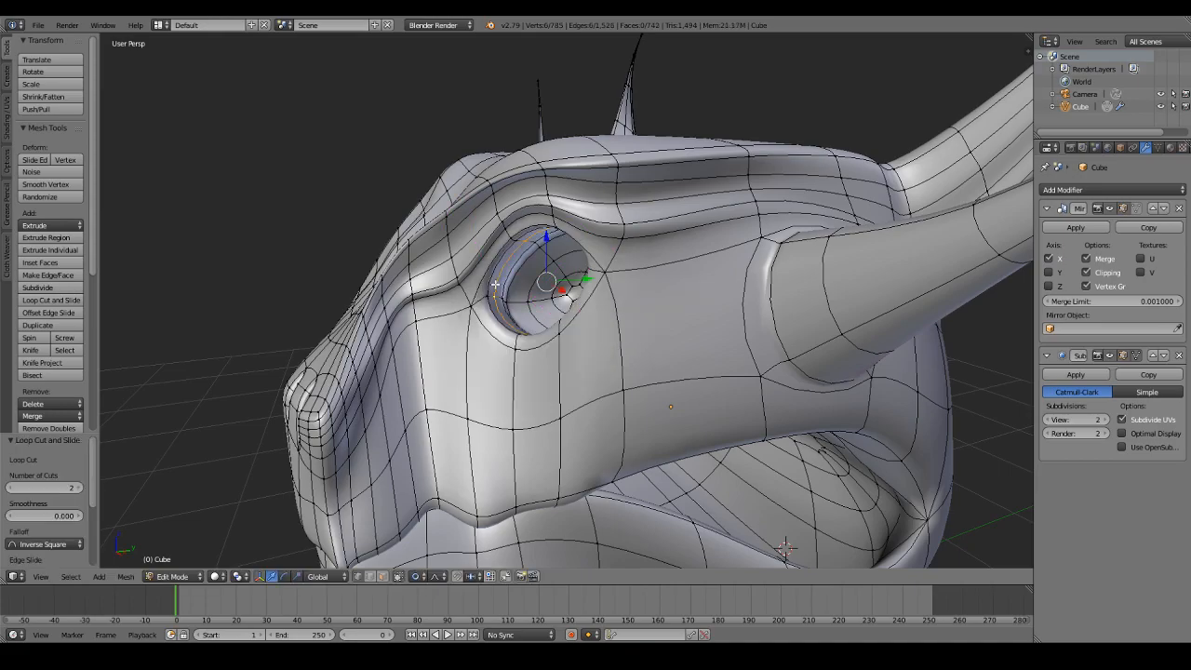
Step: Scale a loop inside the eye socket rim using smooth proportional editing with a size of 0.29
{"action": "scroll", "coordinate": [495, 286], "scroll_direction": "up", "scroll_amount": 7}
{"action": "scroll", "coordinate": [558, 353], "scroll_direction": "down", "scroll_amount": 2}
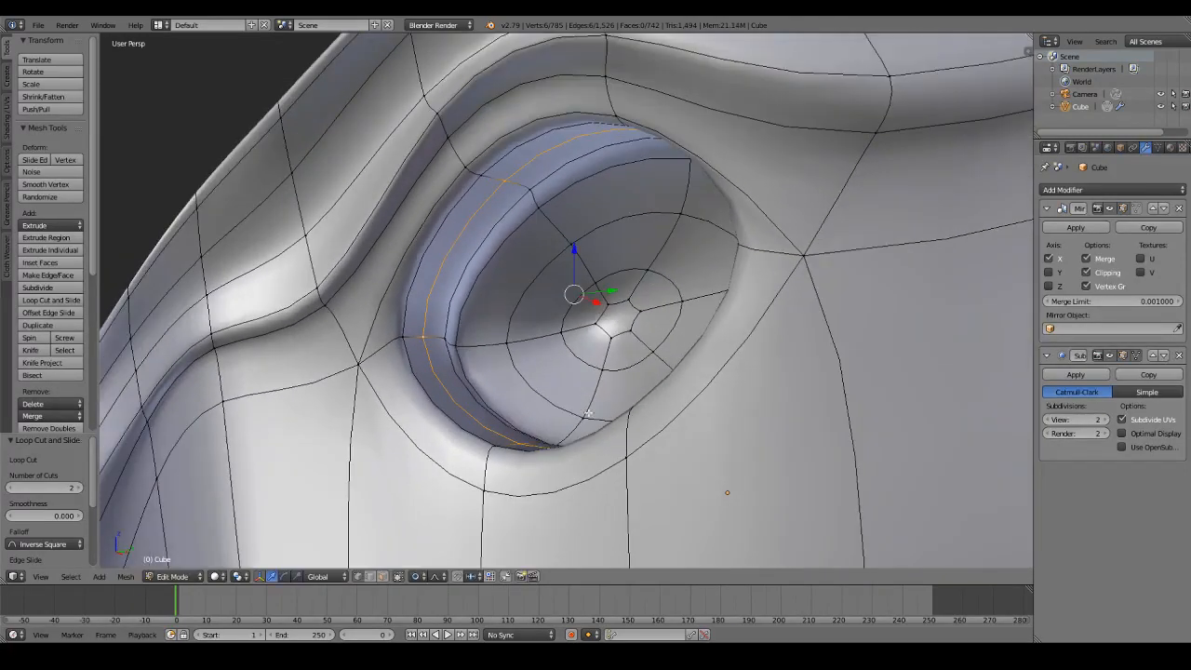
{"action": "scroll", "coordinate": [643, 411], "scroll_direction": "down", "scroll_amount": 4}
{"action": "key", "text": "s"}
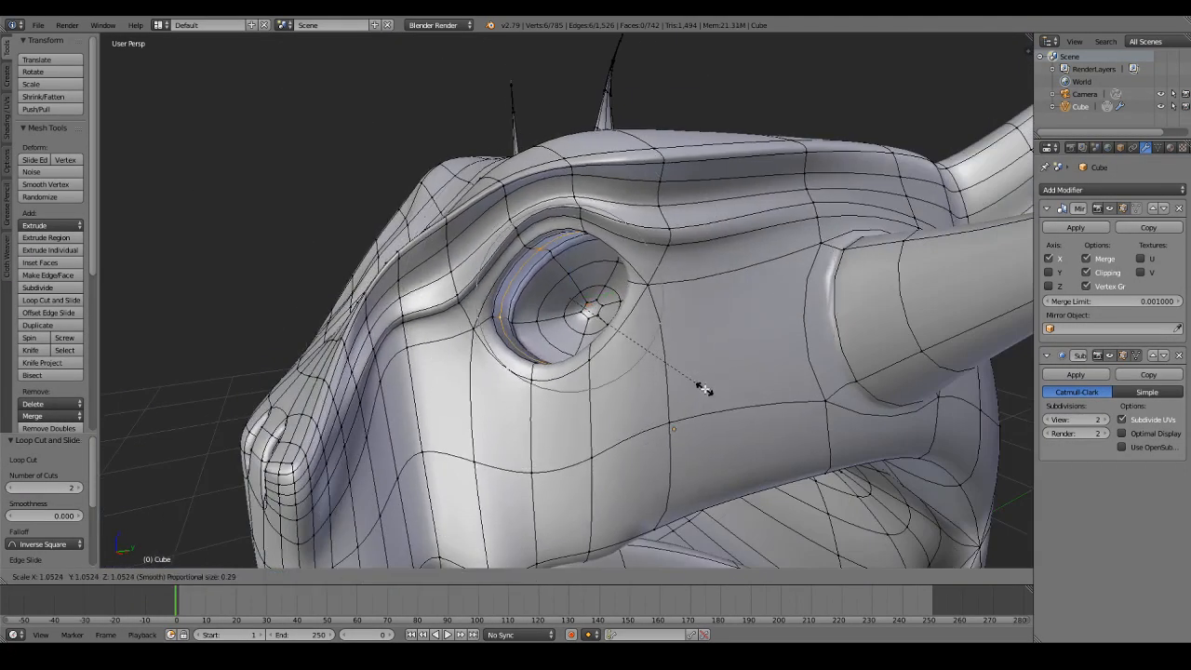
{"action": "left_click", "coordinate": [664, 378]}
{"action": "mouse_move", "coordinate": [664, 378]}
{"action": "middle_mouse_down"}
{"action": "mouse_move", "coordinate": [739, 369]}
{"action": "mouse_move", "coordinate": [563, 395]}
{"action": "mouse_move", "coordinate": [558, 409]}
{"action": "mouse_move", "coordinate": [620, 421]}
{"action": "mouse_move", "coordinate": [641, 400]}
{"action": "mouse_move", "coordinate": [684, 391]}
{"action": "middle_mouse_up"}
Step: Move the vertex below the eye socket, ending with an offset of X 0.053, Y 0.012, Z -0.030, and check the smoothed result
{"action": "right_click", "coordinate": [509, 404]}
{"action": "key", "text": "g"}
{"action": "left_click", "coordinate": [596, 419]}
{"action": "key", "text": "g"}
{"action": "left_click", "coordinate": [702, 399]}
{"action": "scroll", "coordinate": [597, 417], "scroll_direction": "down", "scroll_amount": 5}
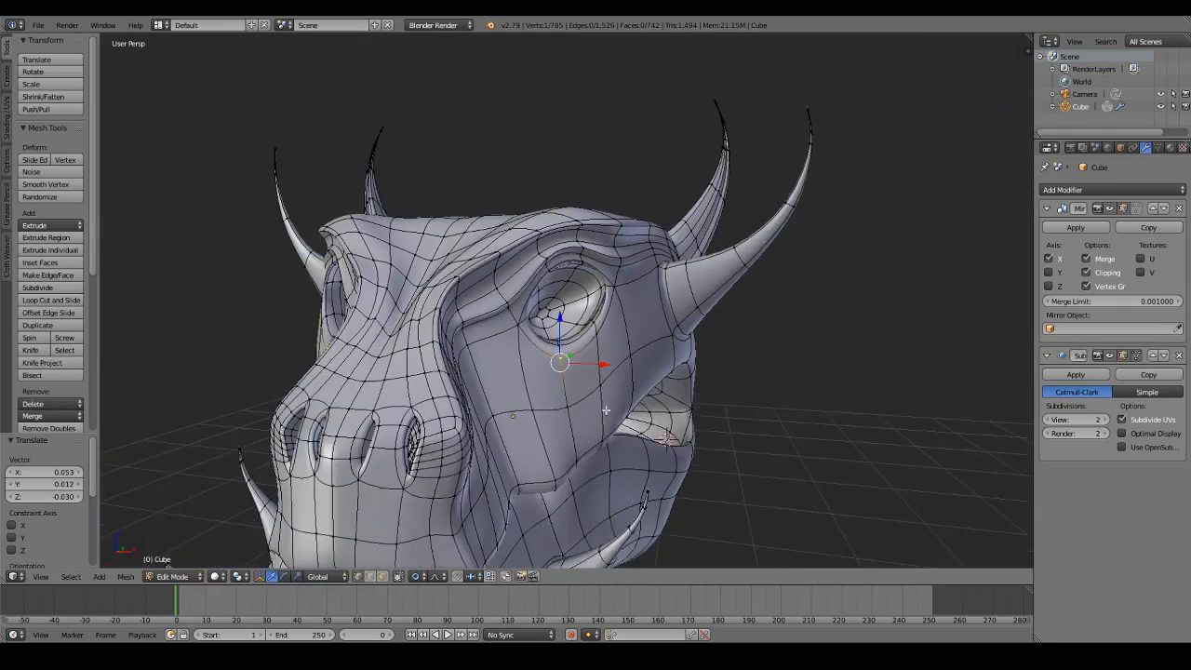
{"action": "key", "text": "Tab"}
{"action": "scroll", "coordinate": [597, 390], "scroll_direction": "up", "scroll_amount": 3}
{"action": "key", "text": "Tab"}
{"action": "middle_click_drag", "start_coordinate": [580, 369], "coordinate": [562, 335]}
{"action": "scroll", "coordinate": [556, 323], "scroll_direction": "up", "scroll_amount": 3}
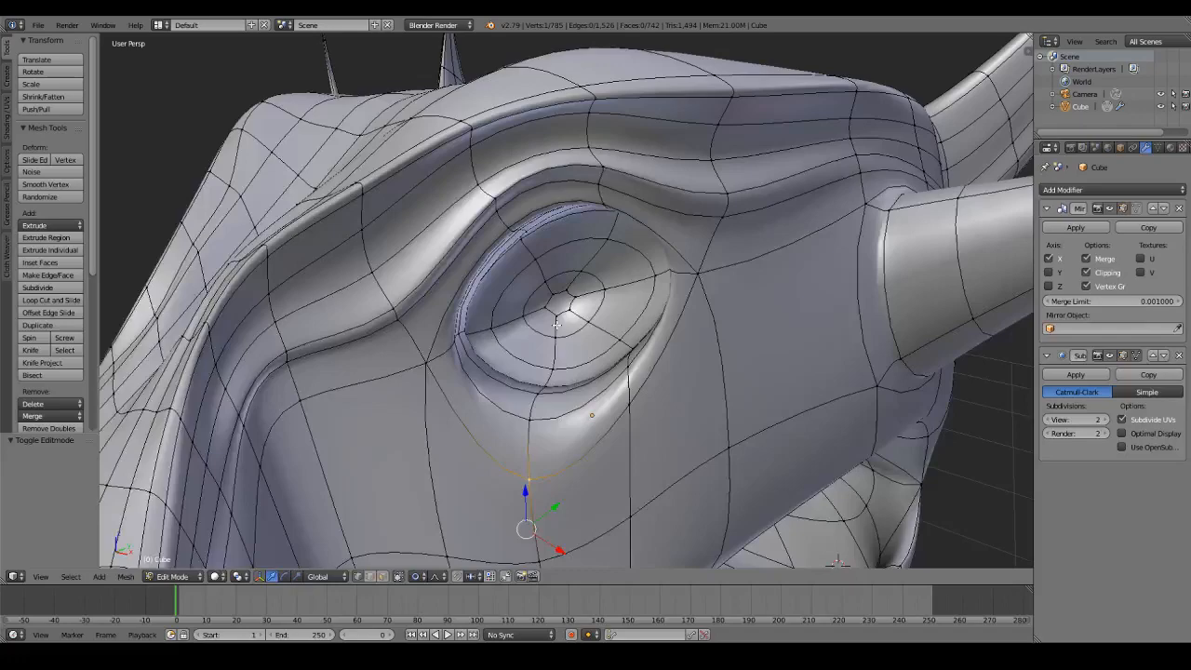
{"action": "key", "text": "z"}
{"action": "key", "text": "l"}
{"action": "middle_click_drag", "start_coordinate": [556, 324], "coordinate": [609, 328]}
{"action": "scroll", "coordinate": [609, 328], "scroll_direction": "down", "scroll_amount": 4}
{"action": "key", "text": "c"}
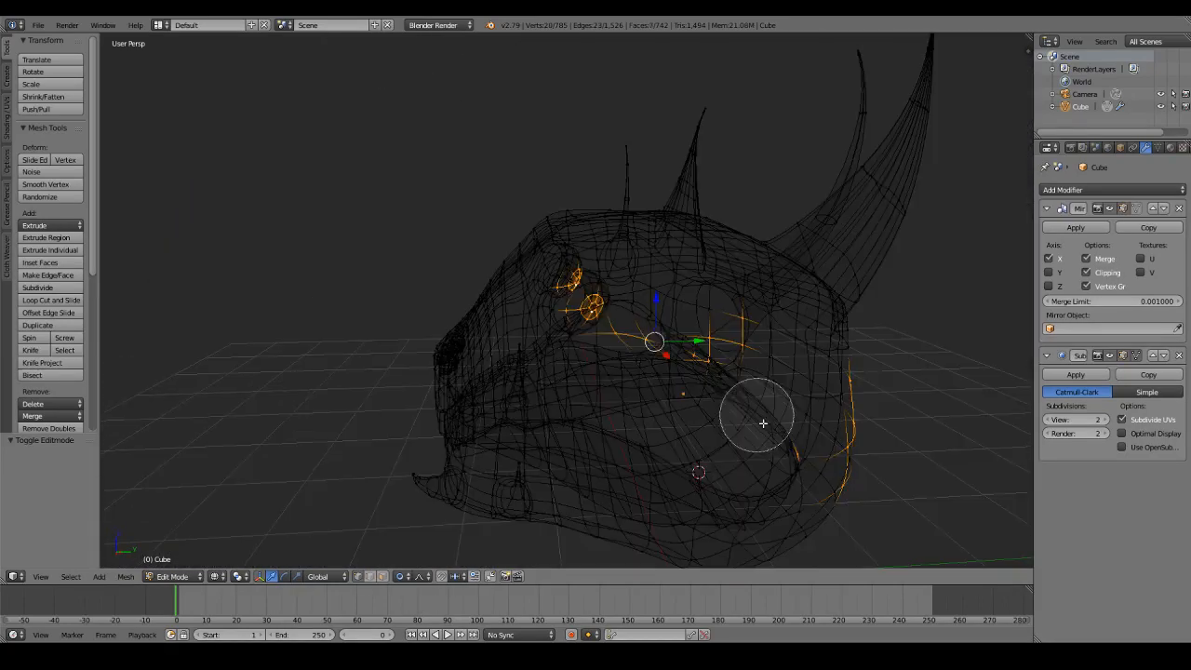
{"action": "key", "text": "z"}
{"action": "key", "text": "KP_Decimal"}
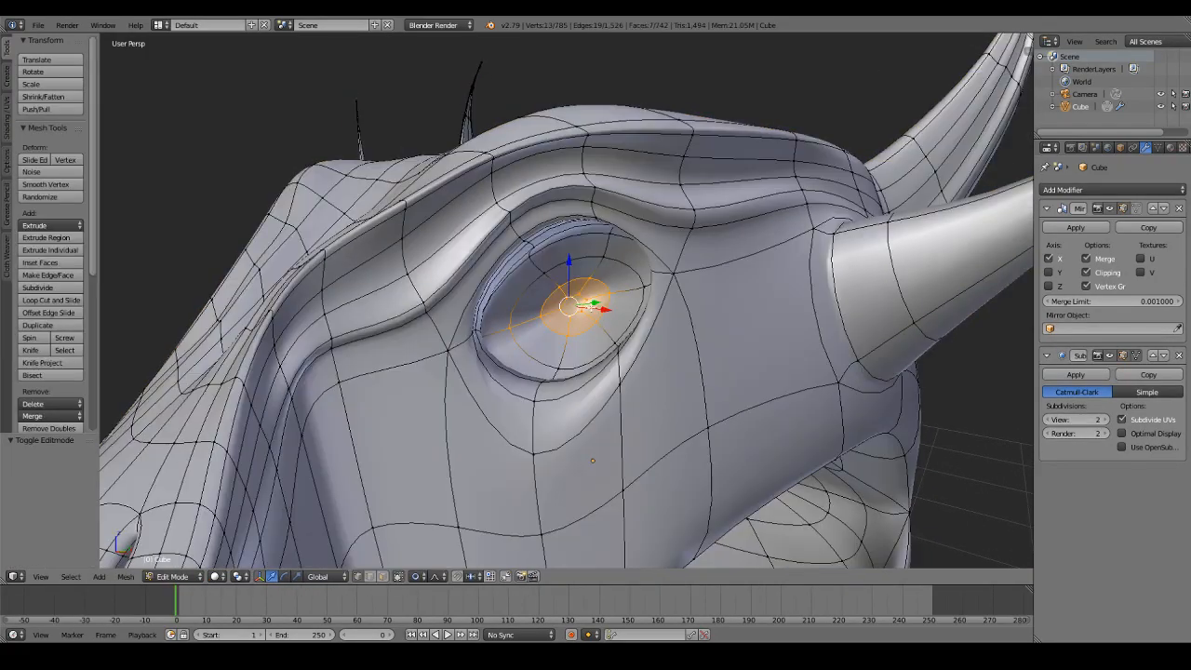
{"action": "key", "text": "a"}
Step: Select the inner part of the eye socket, grow the selection and scale it, checking the smoothed head
{"action": "right_click", "coordinate": [577, 265]}
{"action": "key", "text": "ctrl+KP_Add"}
{"action": "middle_click_drag", "start_coordinate": [577, 258], "coordinate": [647, 312]}
{"action": "key", "text": "s"}
{"action": "left_click", "coordinate": [682, 321]}
{"action": "key", "text": "Tab"}
{"action": "scroll", "coordinate": [658, 325], "scroll_direction": "down", "scroll_amount": 4}
{"action": "scroll", "coordinate": [647, 312], "scroll_direction": "up", "scroll_amount": 2}
Step: Lower the vertex at the eye's outer corner using smooth proportional editing with a size of 0.32
{"action": "key", "text": "Tab"}
{"action": "right_click", "coordinate": [679, 269]}
{"action": "key", "text": "g"}
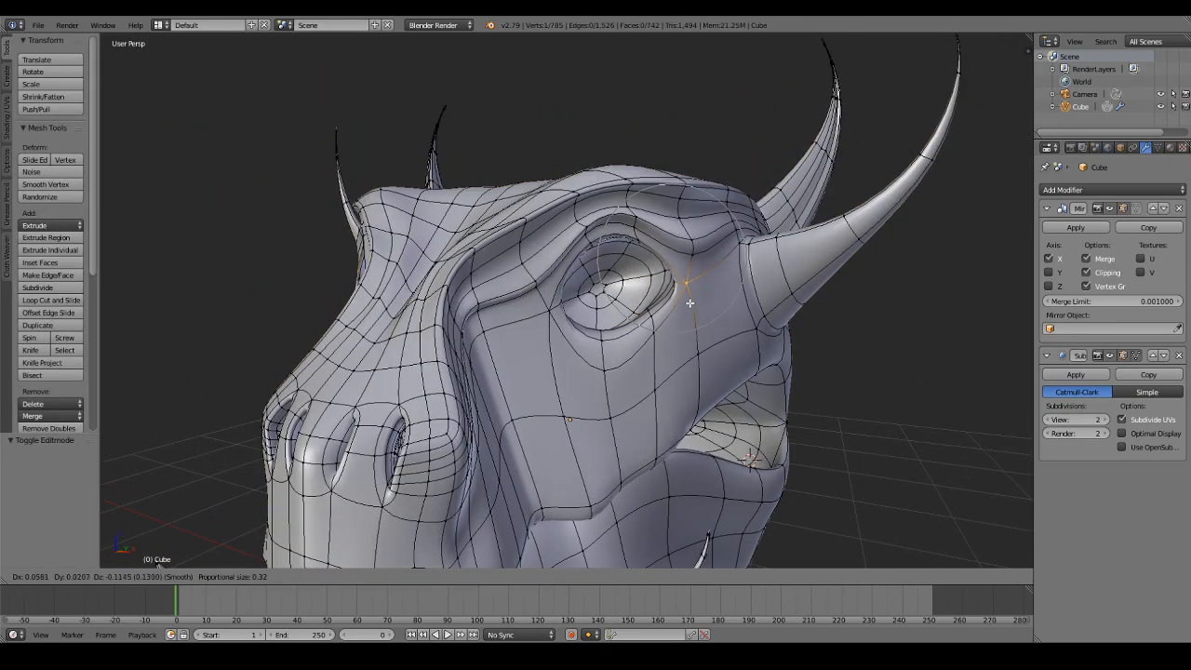
{"action": "left_click", "coordinate": [676, 286]}
Step: Lower the vertex above the eye slightly using smooth proportional editing with a size of 0.51 and check the head
{"action": "right_click", "coordinate": [642, 235]}
{"action": "key", "text": "g"}
{"action": "scroll", "coordinate": [643, 233], "scroll_direction": "down", "scroll_amount": 3}
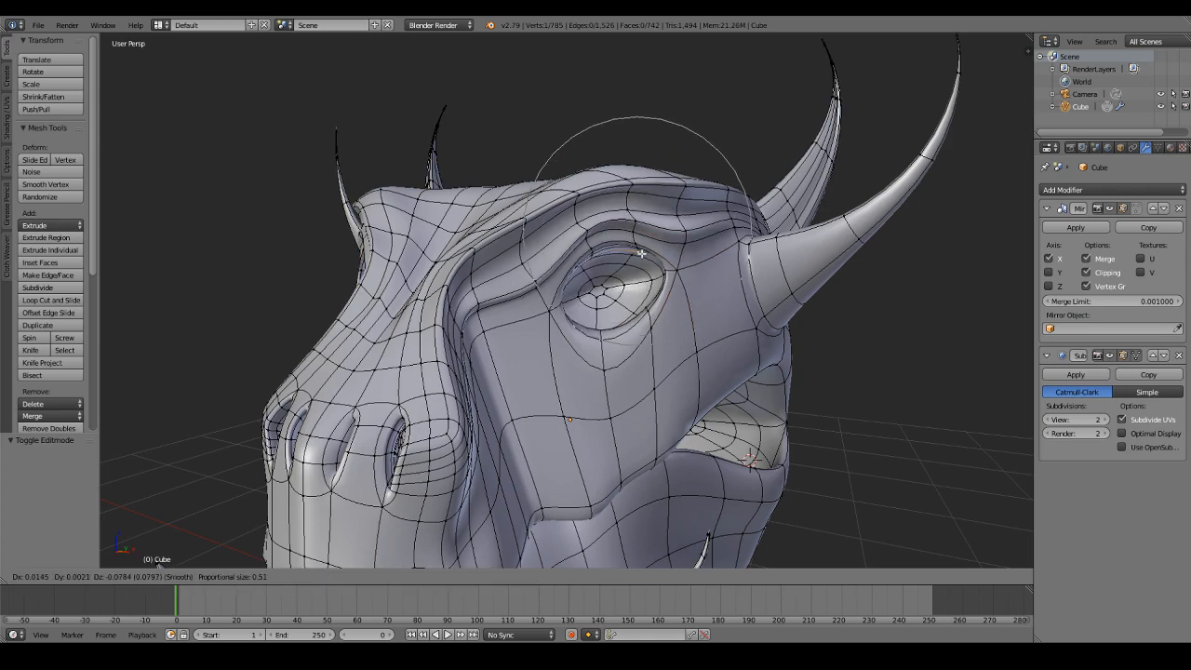
{"action": "left_click", "coordinate": [642, 244]}
{"action": "key", "text": "Tab"}
{"action": "scroll", "coordinate": [633, 275], "scroll_direction": "down", "scroll_amount": 3}
{"action": "middle_click_drag", "start_coordinate": [625, 281], "coordinate": [641, 293]}
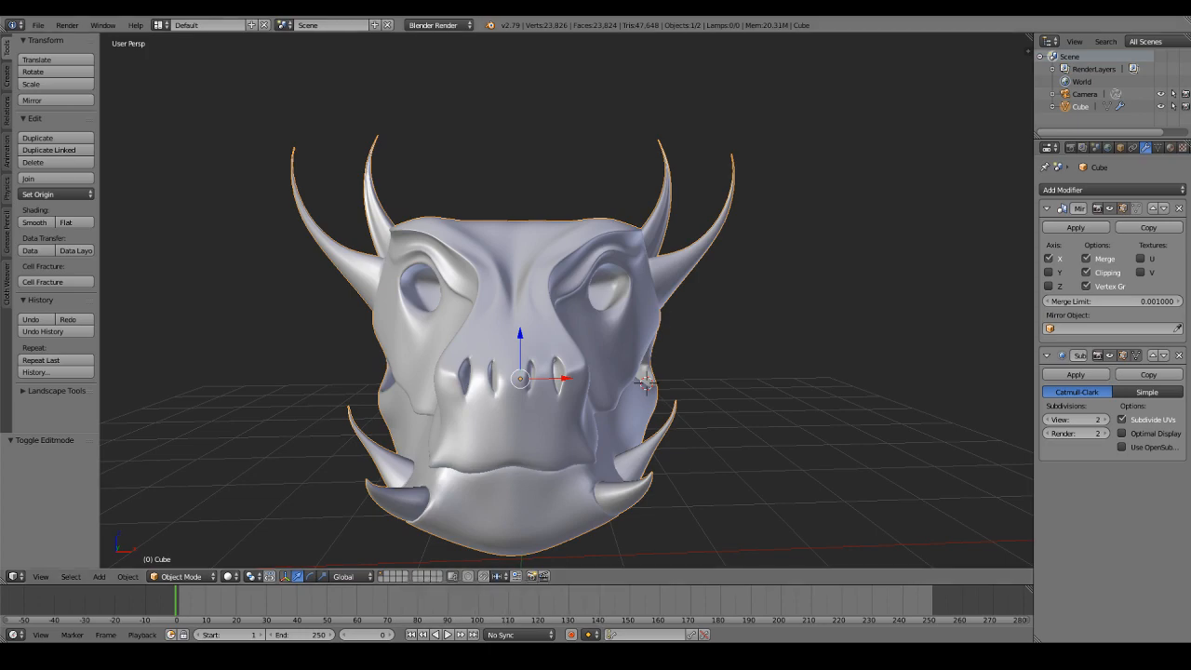
Step: Select the edge loop running over the brow and snout, keeping only its section on the forehead
{"action": "key", "text": "Tab"}
{"action": "scroll", "coordinate": [576, 232], "scroll_direction": "up", "scroll_amount": 2}
{"action": "middle_click_drag", "start_coordinate": [593, 178], "coordinate": [599, 202]}
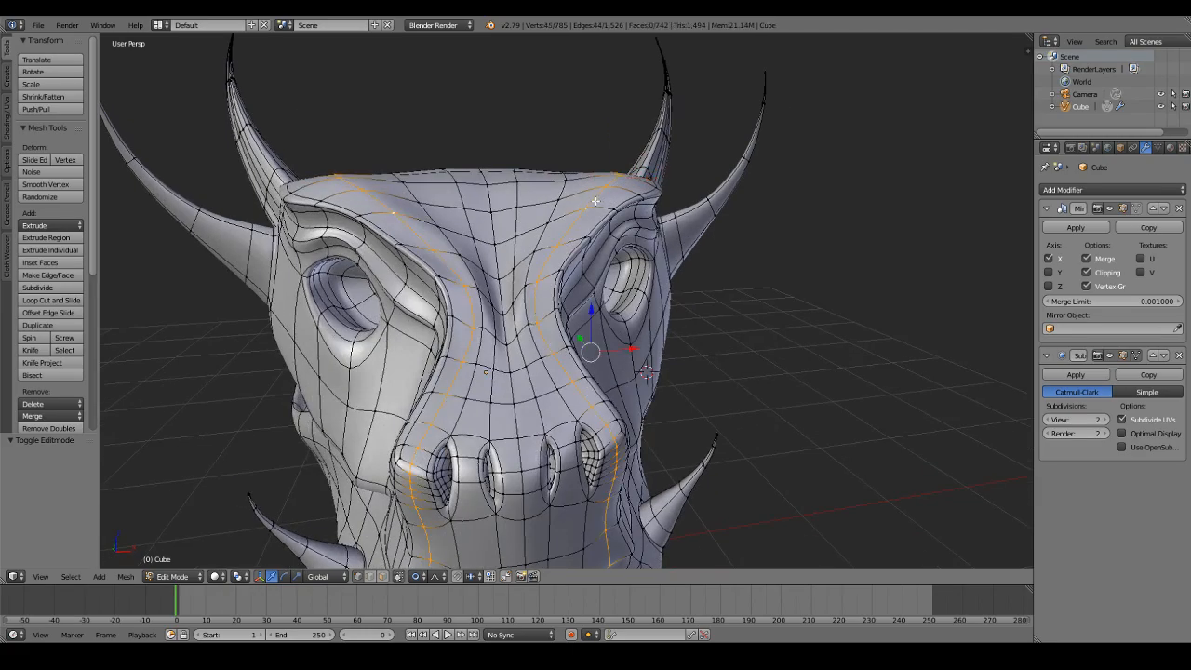
{"action": "key", "text": "z"}
{"action": "right_click", "coordinate": [505, 191], "text": "alt"}
{"action": "mouse_move", "coordinate": [505, 192]}
{"action": "middle_mouse_down"}
{"action": "mouse_move", "coordinate": [459, 261]}
{"action": "mouse_move", "coordinate": [406, 265]}
{"action": "middle_mouse_up"}
{"action": "key", "text": "c"}
{"action": "middle_click_drag", "start_coordinate": [484, 372], "coordinate": [623, 423]}
{"action": "right_click", "coordinate": [622, 422]}
{"action": "key", "text": "z"}
{"action": "scroll", "coordinate": [632, 344], "scroll_direction": "up", "scroll_amount": 3}
Step: Turn off proportional editing and shift the selected forehead edges to reshape the brow ridge
{"action": "mouse_move", "coordinate": [521, 363]}
{"action": "middle_mouse_down"}
{"action": "mouse_move", "coordinate": [658, 338]}
{"action": "mouse_move", "coordinate": [508, 468]}
{"action": "mouse_move", "coordinate": [491, 458]}
{"action": "middle_mouse_up"}
{"action": "scroll", "coordinate": [491, 458], "scroll_direction": "down", "scroll_amount": 3}
{"action": "key", "text": "o"}
{"action": "key", "text": "g"}
{"action": "left_click", "coordinate": [658, 284]}
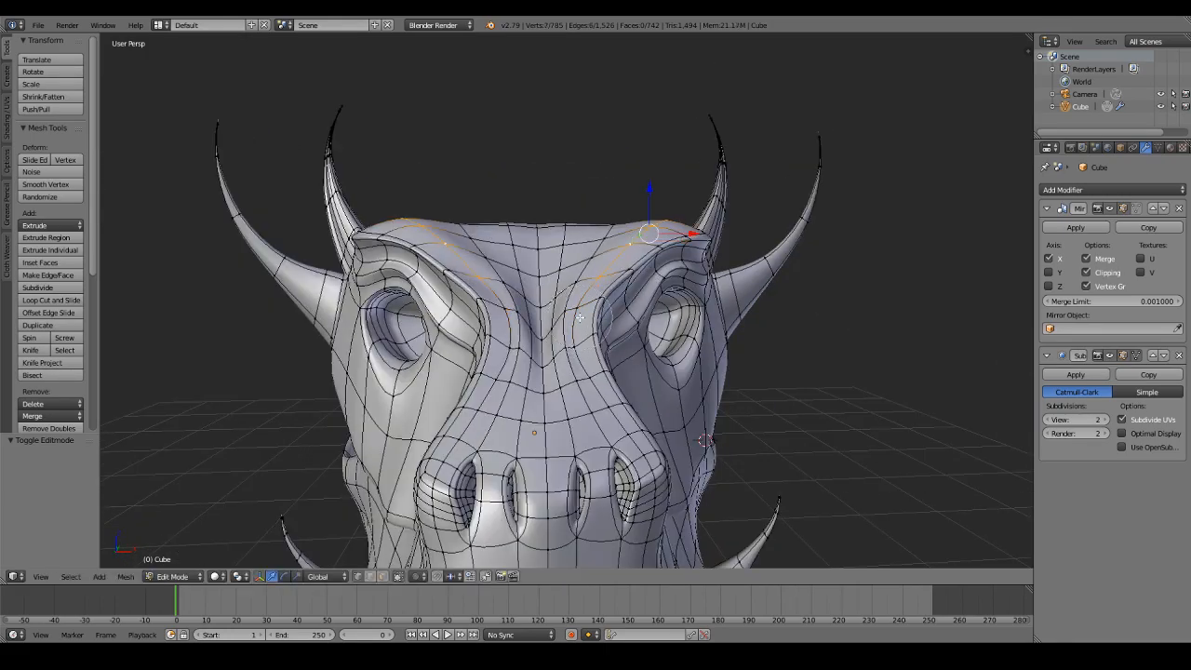
{"action": "scroll", "coordinate": [613, 290], "scroll_direction": "up", "scroll_amount": 2}
{"action": "key", "text": "g"}
{"action": "left_click", "coordinate": [647, 276]}
{"action": "middle_click_drag", "start_coordinate": [648, 277], "coordinate": [540, 305]}
Step: Deselect the rear vertices of the brow ridge and try to lower the remaining ones slightly
{"action": "scroll", "coordinate": [540, 305], "scroll_direction": "down", "scroll_amount": 5}
{"action": "key", "text": "z"}
{"action": "key", "text": "c"}
{"action": "middle_click_drag", "start_coordinate": [748, 282], "coordinate": [732, 259]}
{"action": "right_click", "coordinate": [732, 259]}
{"action": "key", "text": "z"}
{"action": "middle_click_drag", "start_coordinate": [633, 265], "coordinate": [742, 252]}
{"action": "scroll", "coordinate": [742, 253], "scroll_direction": "up", "scroll_amount": 3}
{"action": "key", "text": "g"}
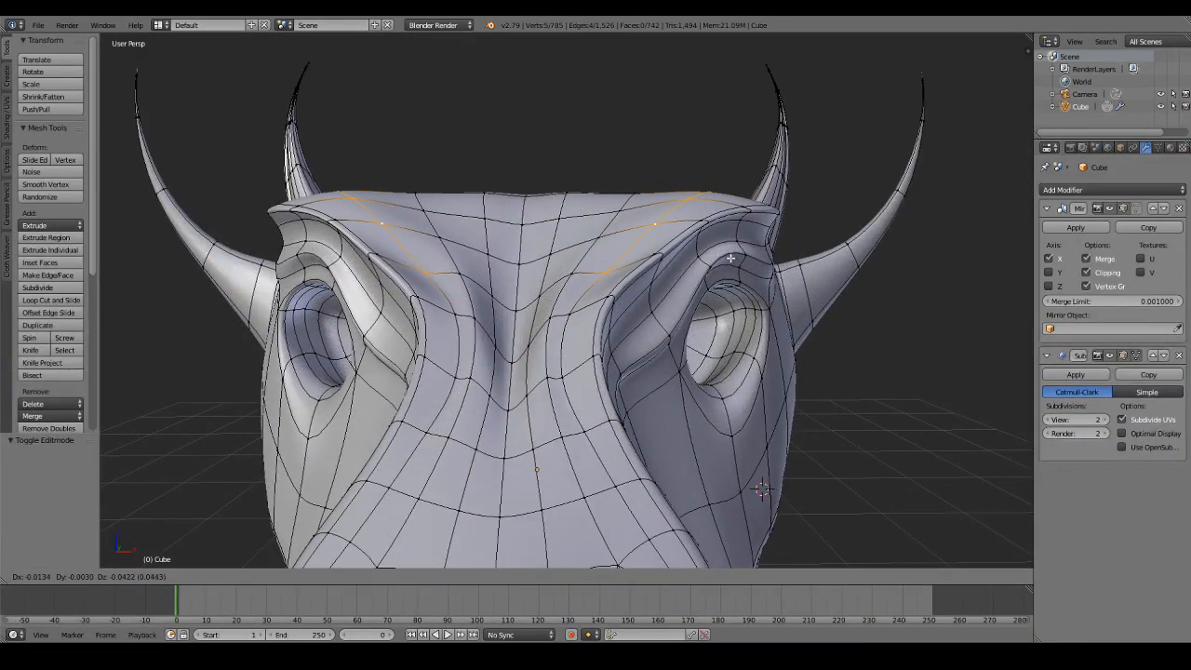
{"action": "right_click", "coordinate": [549, 269]}
Step: Select only the vertex at the forehead's upper corner, move it with proportional editing and check the smoothed head
{"action": "key", "text": "a"}
{"action": "right_click", "coordinate": [344, 182]}
{"action": "middle_click_drag", "start_coordinate": [542, 257], "coordinate": [548, 287]}
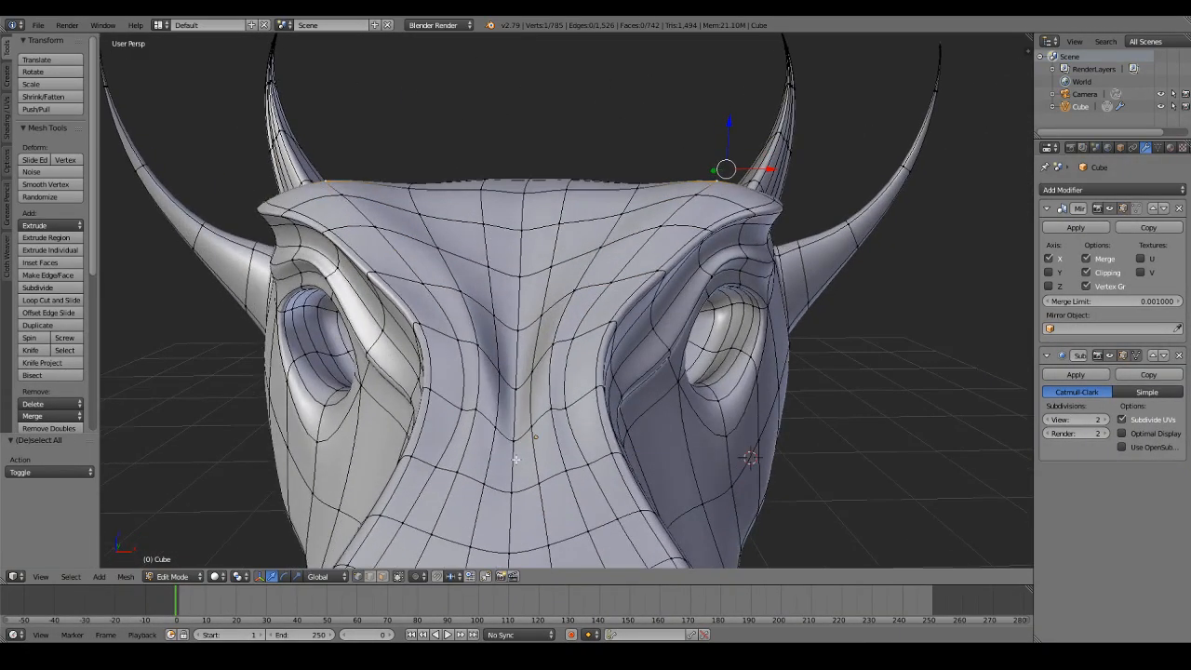
{"action": "left_click", "coordinate": [416, 575]}
{"action": "left_click", "coordinate": [438, 532]}
{"action": "key", "text": "g"}
{"action": "left_click", "coordinate": [706, 212]}
{"action": "key", "text": "Tab"}
{"action": "scroll", "coordinate": [646, 213], "scroll_direction": "down", "scroll_amount": 3}
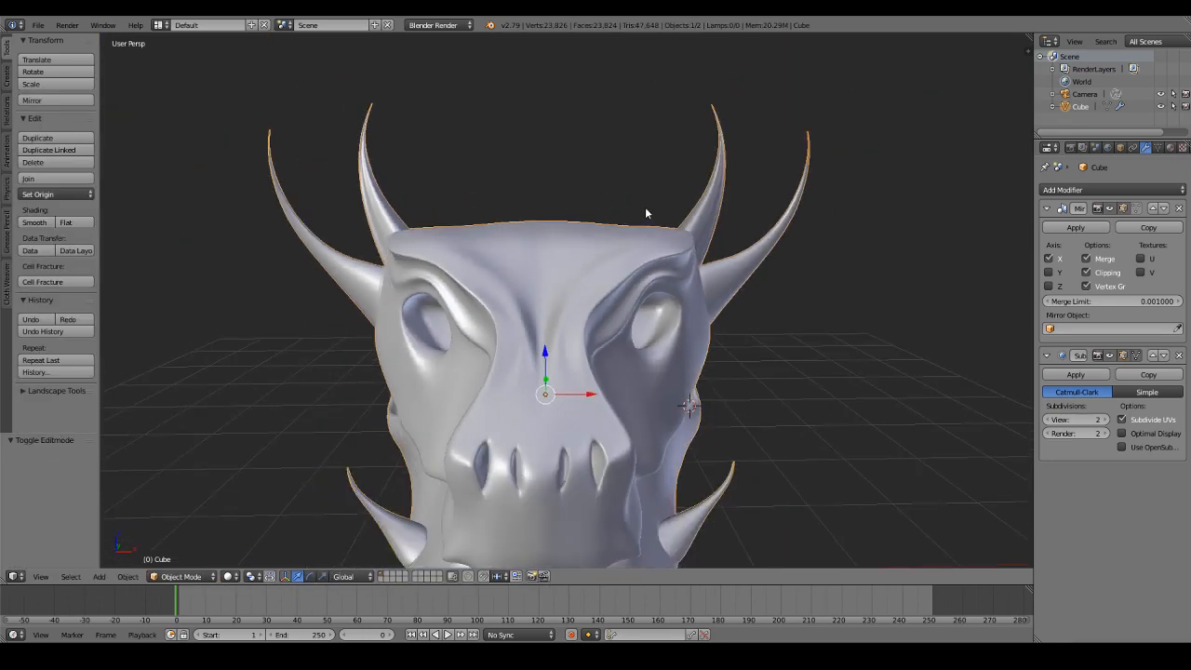
Step: Turn off proportional editing and lower the selected edges along the forehead's centre line slightly
{"action": "key", "text": "Tab"}
{"action": "scroll", "coordinate": [646, 213], "scroll_direction": "up", "scroll_amount": 3}
{"action": "left_click", "coordinate": [418, 575]}
{"action": "left_click", "coordinate": [437, 515]}
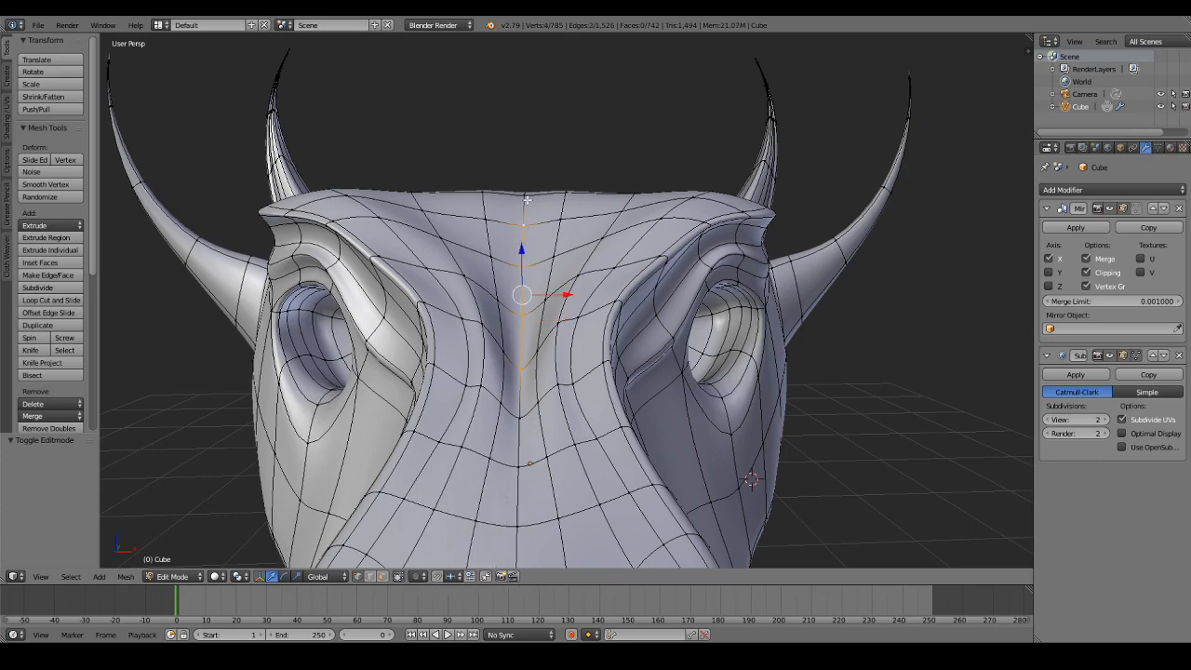
{"action": "key", "text": "g"}
{"action": "left_click", "coordinate": [559, 139]}
Step: Move the top forehead vertex beside the centre line with proportional editing and check the smoothed head
{"action": "right_click", "coordinate": [559, 191]}
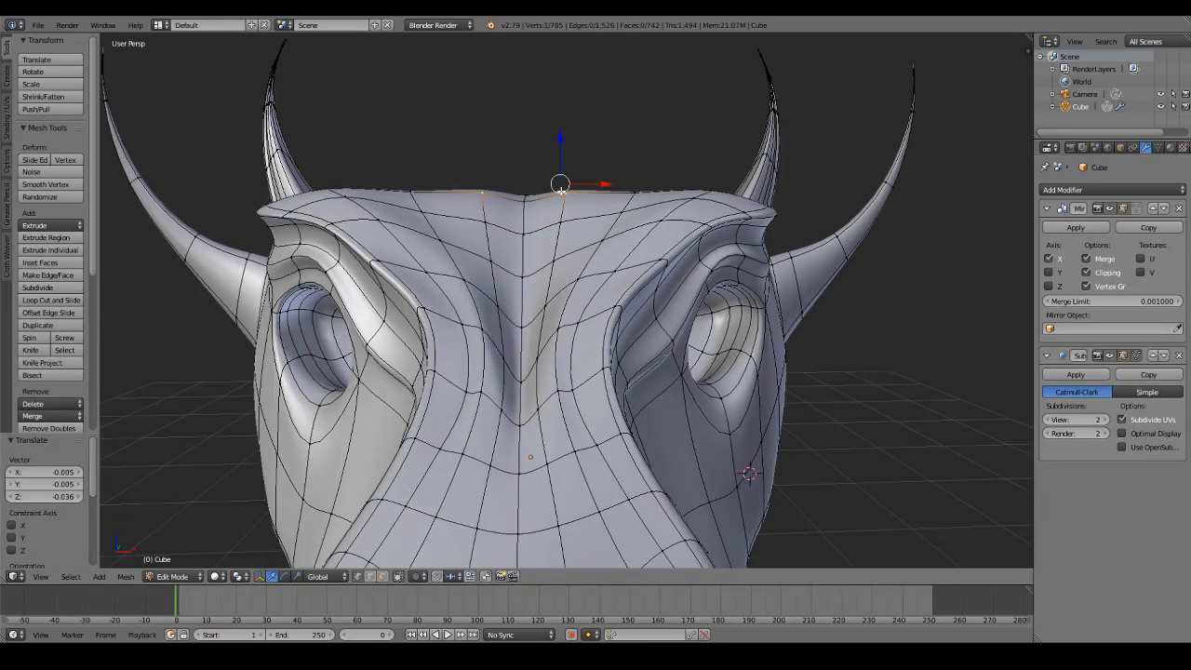
{"action": "left_click", "coordinate": [417, 575]}
{"action": "left_click", "coordinate": [437, 530]}
{"action": "key", "text": "g"}
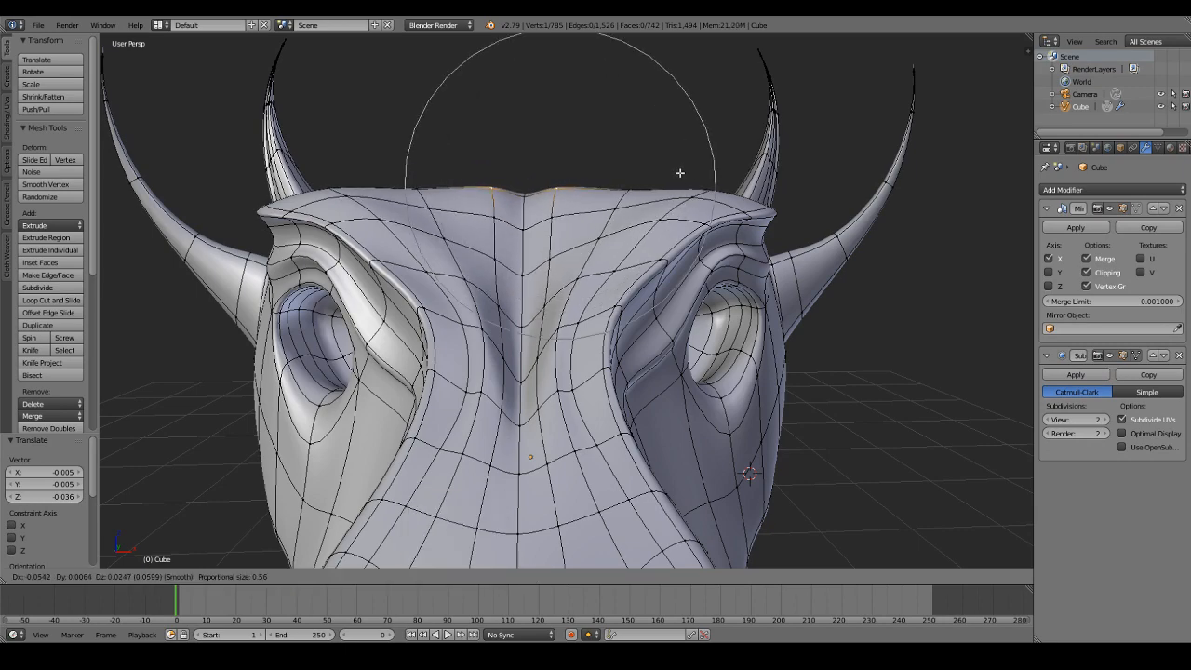
{"action": "left_click", "coordinate": [678, 175]}
{"action": "key", "text": "Tab"}
{"action": "scroll", "coordinate": [614, 228], "scroll_direction": "down", "scroll_amount": 1}
Step: Clear the vertex selection and examine the whole smoothed head in Object Mode
{"action": "key", "text": "Tab"}
{"action": "right_click", "coordinate": [602, 228]}
{"action": "key", "text": "a"}
{"action": "scroll", "coordinate": [602, 256], "scroll_direction": "up", "scroll_amount": 1}
{"action": "middle_click_drag", "start_coordinate": [564, 230], "coordinate": [553, 515]}
{"action": "scroll", "coordinate": [536, 263], "scroll_direction": "down", "scroll_amount": 3}
{"action": "key", "text": "Tab"}
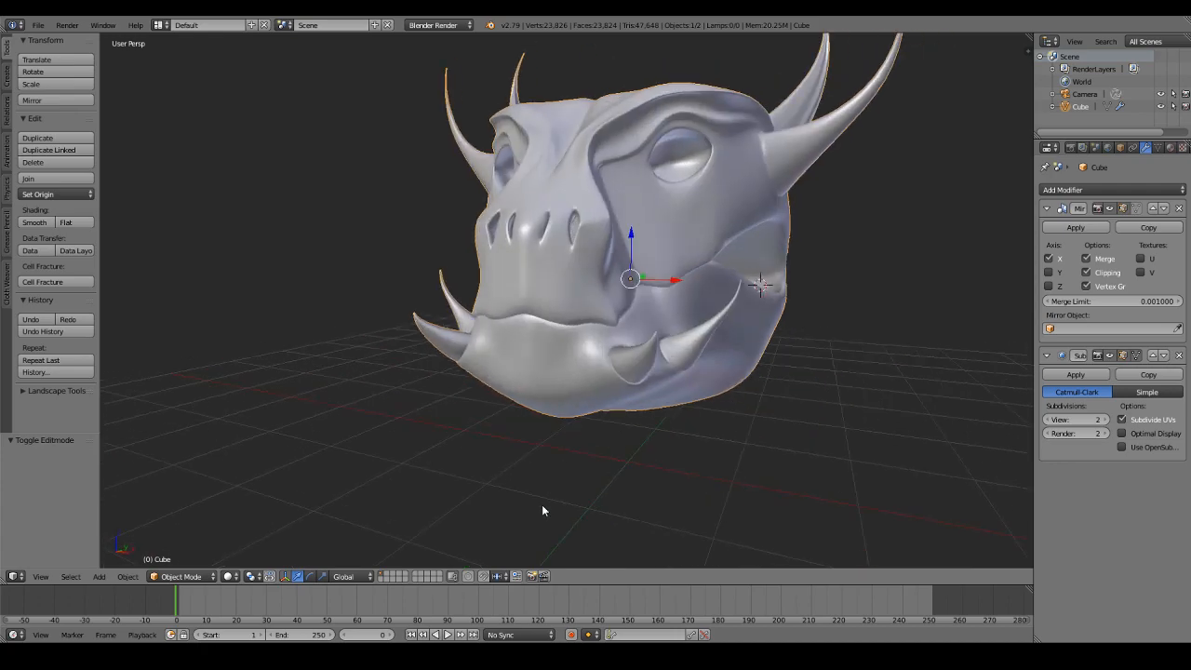
Step: Turn off proportional editing and select one face on the front of the chin beside the centre line
{"action": "key", "text": "Tab"}
{"action": "left_click", "coordinate": [426, 577]}
{"action": "left_click", "coordinate": [432, 564]}
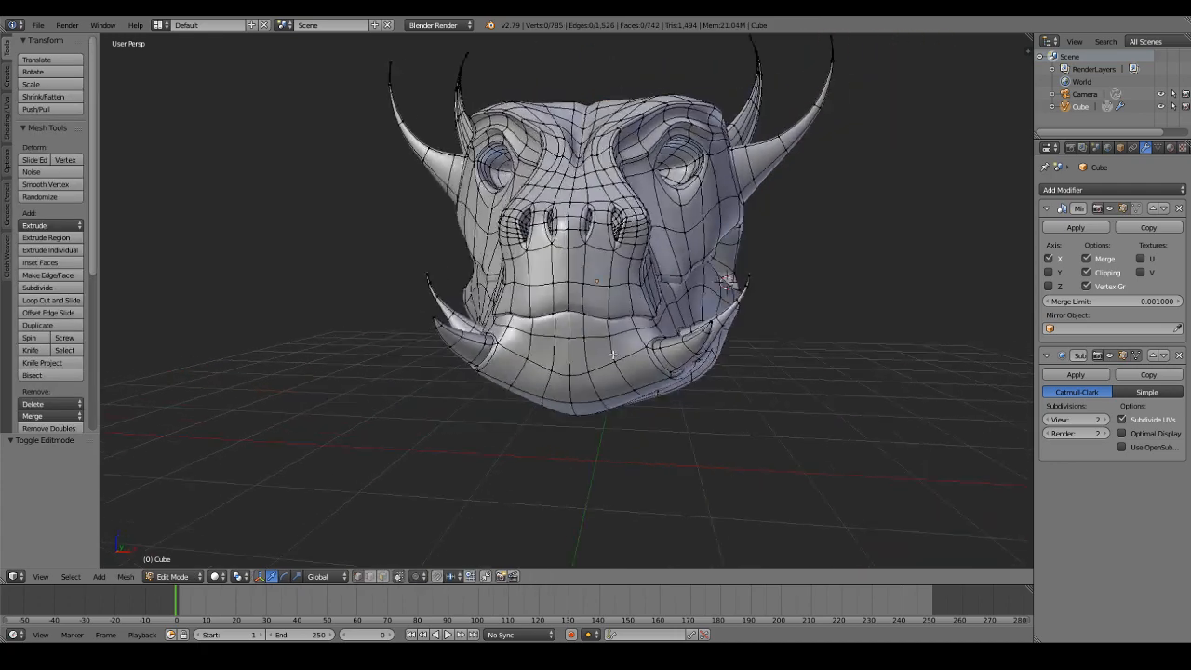
{"action": "right_click", "coordinate": [634, 370]}
{"action": "right_click", "coordinate": [611, 380], "text": "shift"}
{"action": "right_click", "coordinate": [611, 380]}
{"action": "middle_click_drag", "start_coordinate": [614, 379], "coordinate": [658, 282]}
Step: Extrude the chin face in place twice, tilting it with a trackball rotation, to form the base of a tusk
{"action": "key", "text": "e"}
{"action": "right_click", "coordinate": [649, 285]}
{"action": "key", "text": "r"}
{"action": "key", "text": "r"}
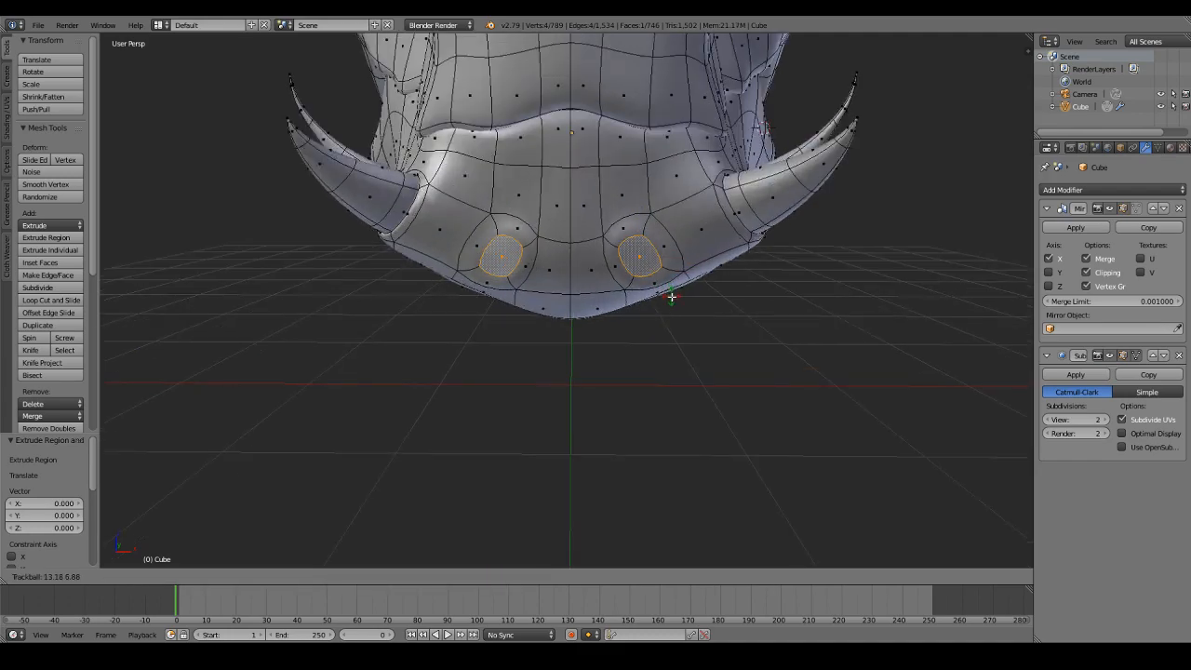
{"action": "left_click", "coordinate": [675, 301]}
{"action": "scroll", "coordinate": [675, 301], "scroll_direction": "up", "scroll_amount": 2}
{"action": "key", "text": "e"}
{"action": "right_click", "coordinate": [689, 303]}
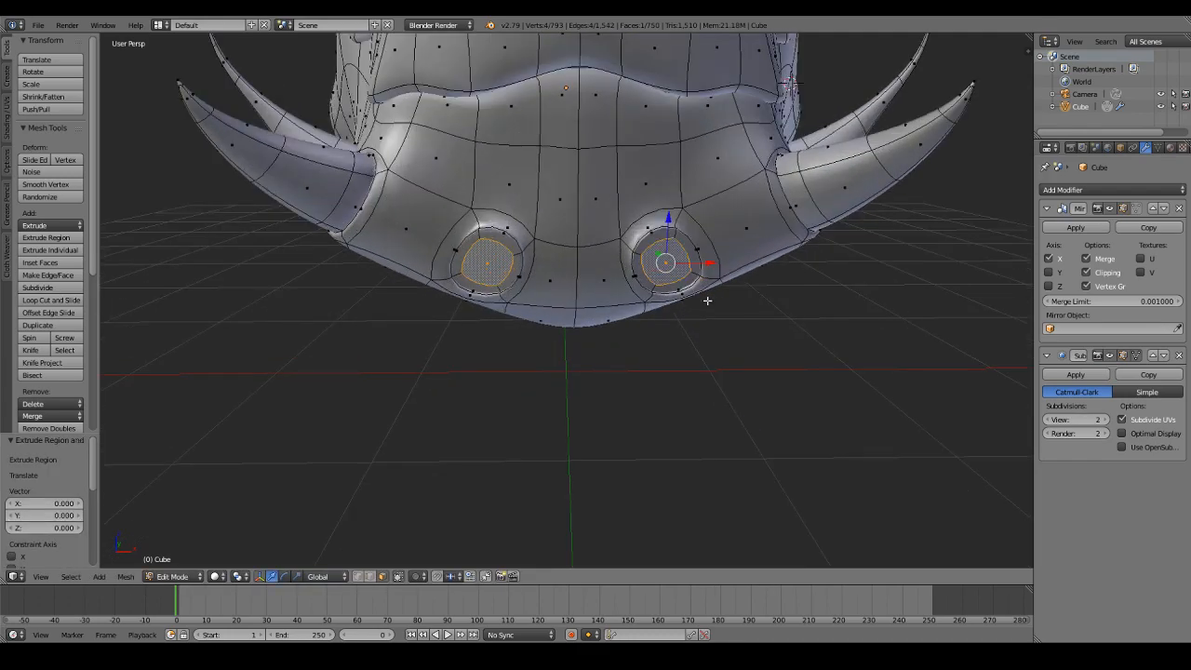
Step: Extrude the chin tusk downward from its base, scaling down and rotating its end face to taper it
{"action": "key", "text": "e"}
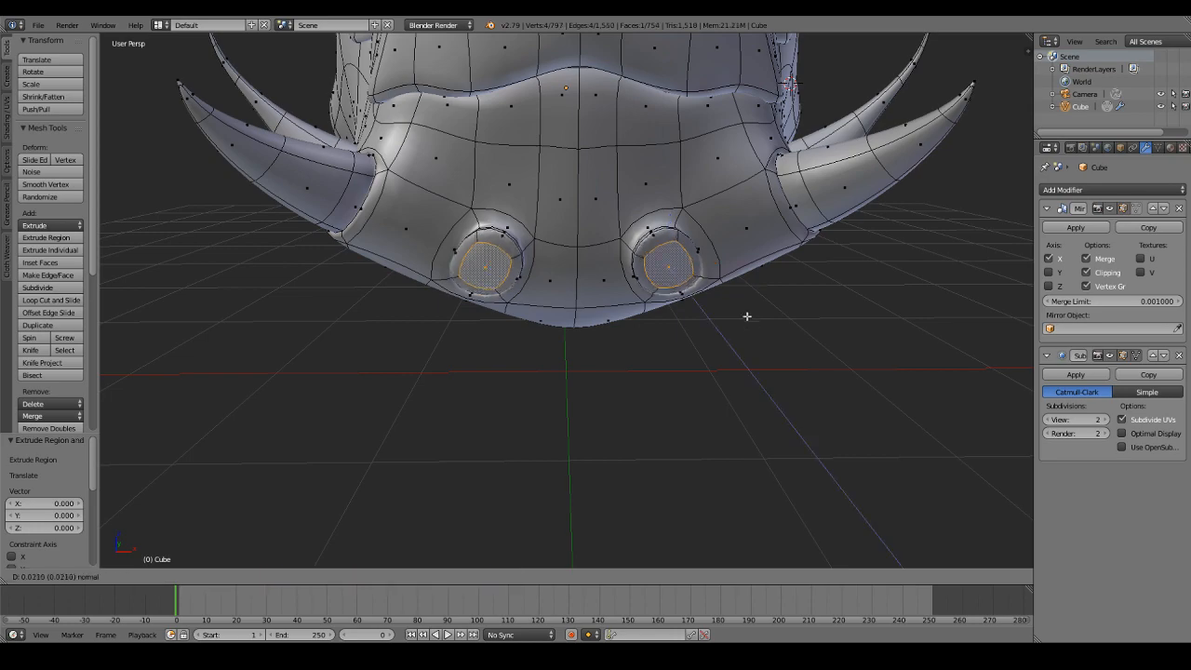
{"action": "left_click", "coordinate": [752, 347]}
{"action": "key", "text": "s"}
{"action": "left_click", "coordinate": [751, 344]}
{"action": "key", "text": "r"}
{"action": "left_click", "coordinate": [741, 351]}
{"action": "key", "text": "r"}
{"action": "left_click", "coordinate": [739, 351]}
{"action": "middle_click_drag", "start_coordinate": [739, 351], "coordinate": [732, 367]}
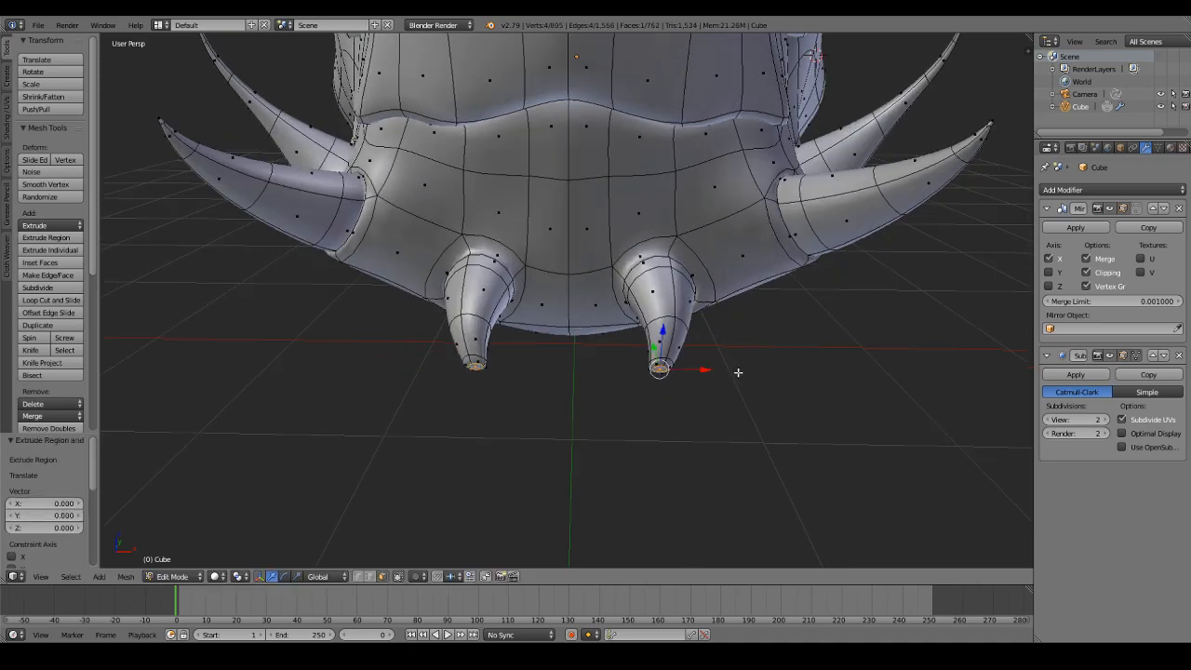
Step: Extend the chin tusk's end inward, rotate it and scale the tip to about 0.357 to make a curved point
{"action": "key", "text": "g"}
{"action": "left_click", "coordinate": [723, 404]}
{"action": "key", "text": "r"}
{"action": "left_click", "coordinate": [725, 455]}
{"action": "key", "text": "s"}
{"action": "left_click", "coordinate": [649, 411]}
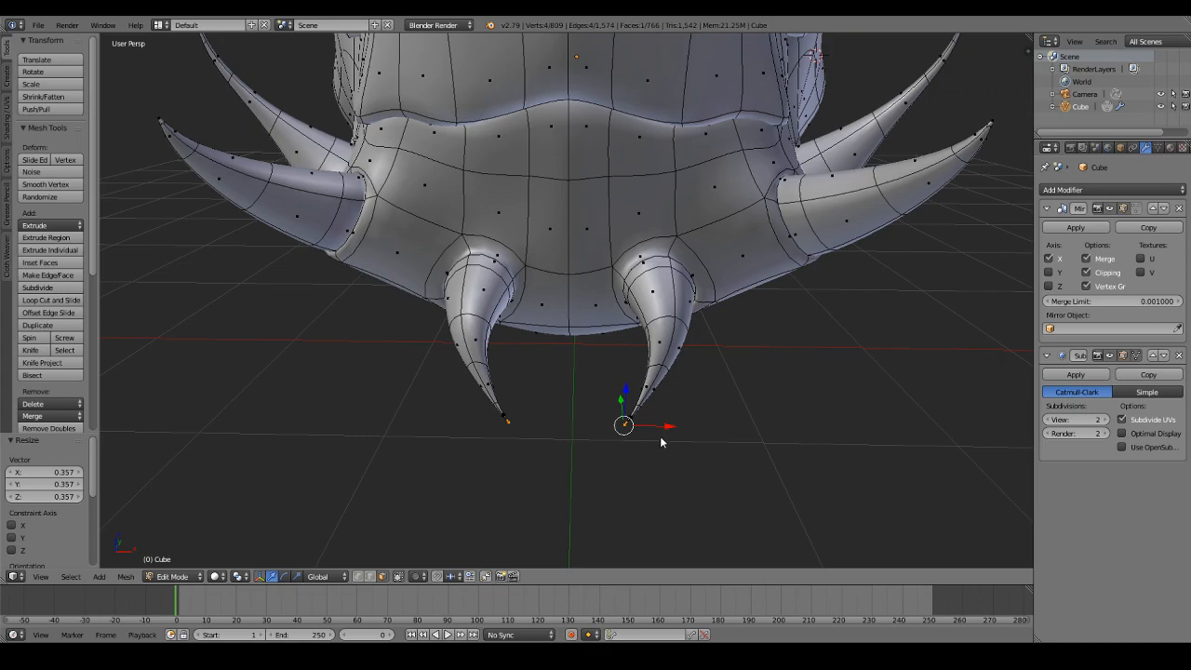
Step: Examine the new chin tusks and the overall shape of the smoothed head from the front and both sides
{"action": "key", "text": "Tab"}
{"action": "scroll", "coordinate": [648, 398], "scroll_direction": "down", "scroll_amount": 5}
{"action": "middle_click_drag", "start_coordinate": [650, 398], "coordinate": [654, 422]}
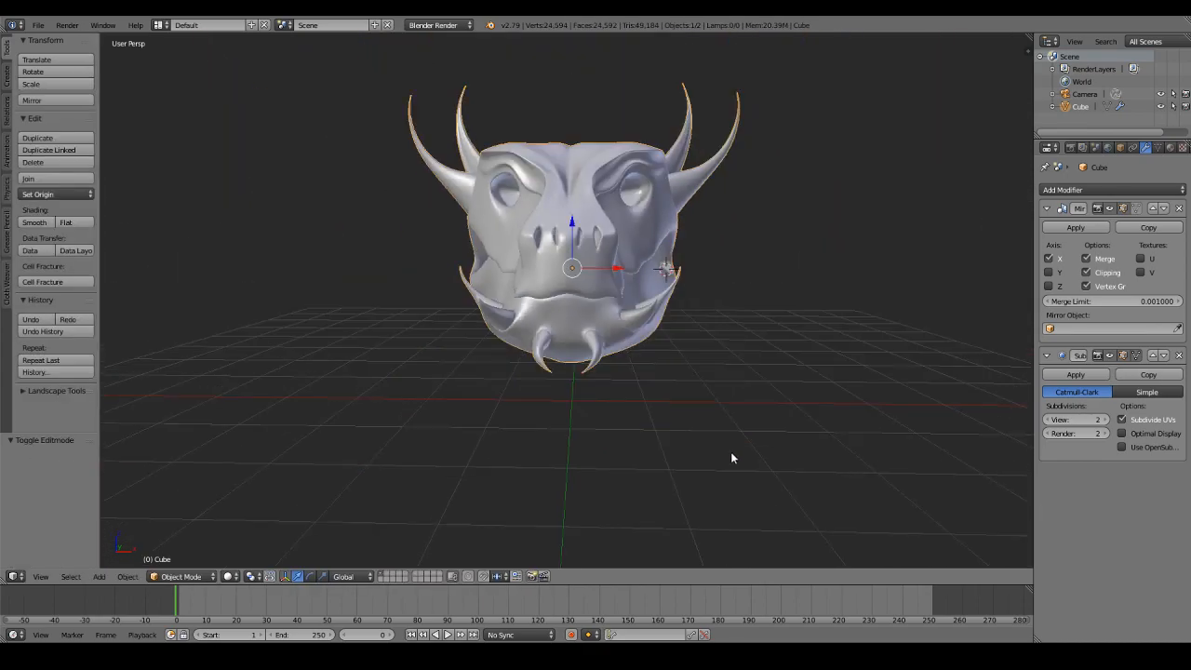
{"action": "middle_click_drag", "start_coordinate": [731, 453], "coordinate": [655, 400]}
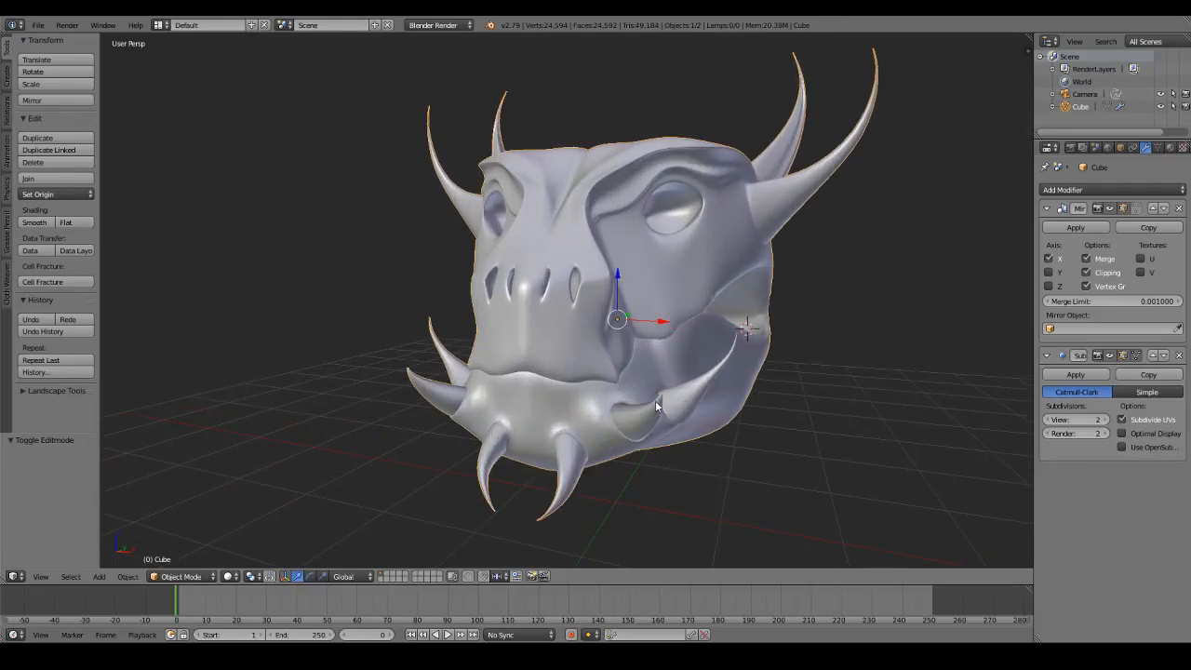
{"action": "scroll", "coordinate": [558, 409], "scroll_direction": "up", "scroll_amount": 5}
{"action": "scroll", "coordinate": [531, 415], "scroll_direction": "down", "scroll_amount": 6}
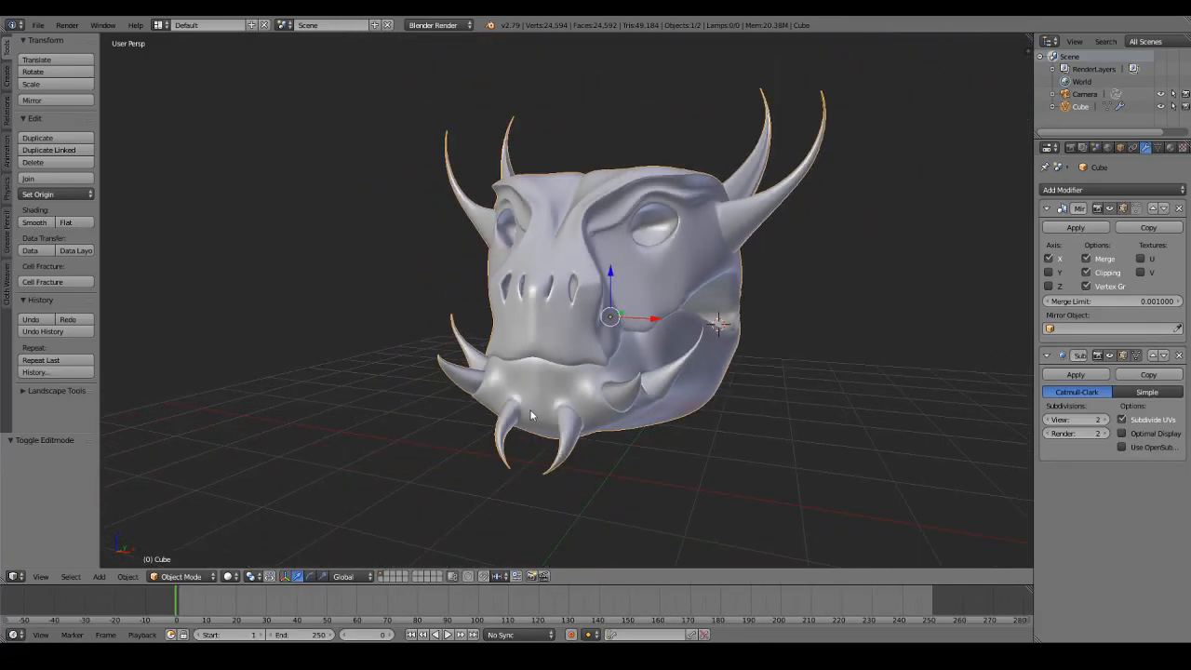
{"action": "middle_click_drag", "start_coordinate": [531, 415], "coordinate": [557, 409]}
{"action": "scroll", "coordinate": [557, 409], "scroll_direction": "up", "scroll_amount": 4}
{"action": "scroll", "coordinate": [557, 409], "scroll_direction": "up", "scroll_amount": 2}
{"action": "scroll", "coordinate": [558, 410], "scroll_direction": "down", "scroll_amount": 4}
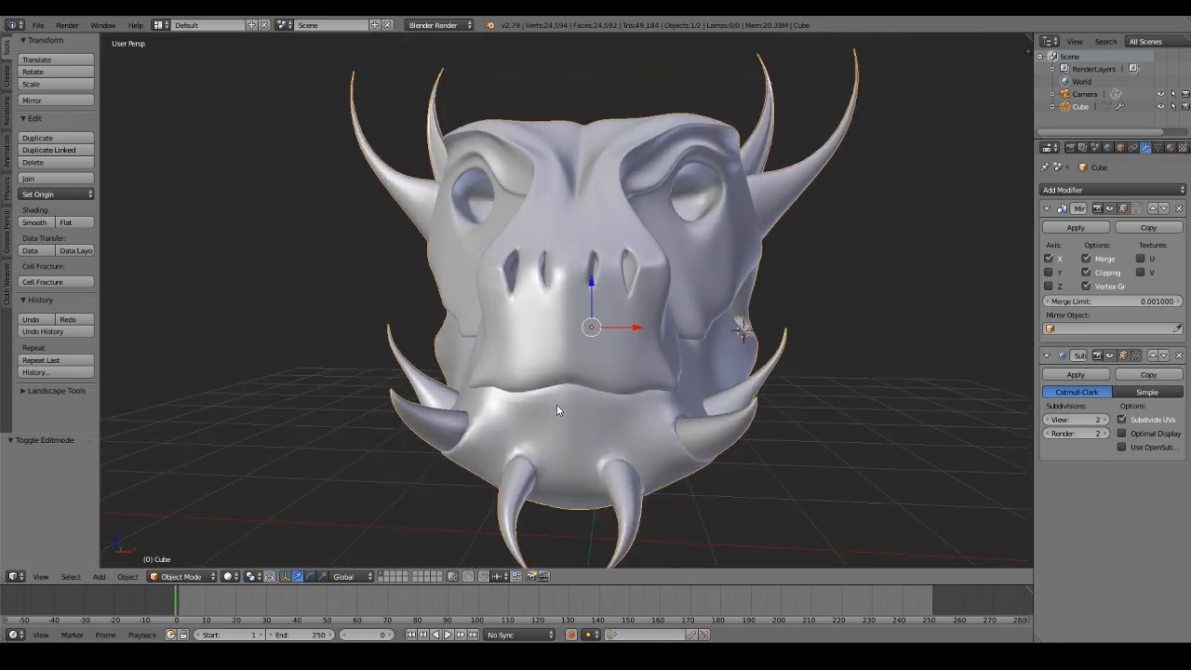
{"action": "scroll", "coordinate": [557, 405], "scroll_direction": "down", "scroll_amount": 2}
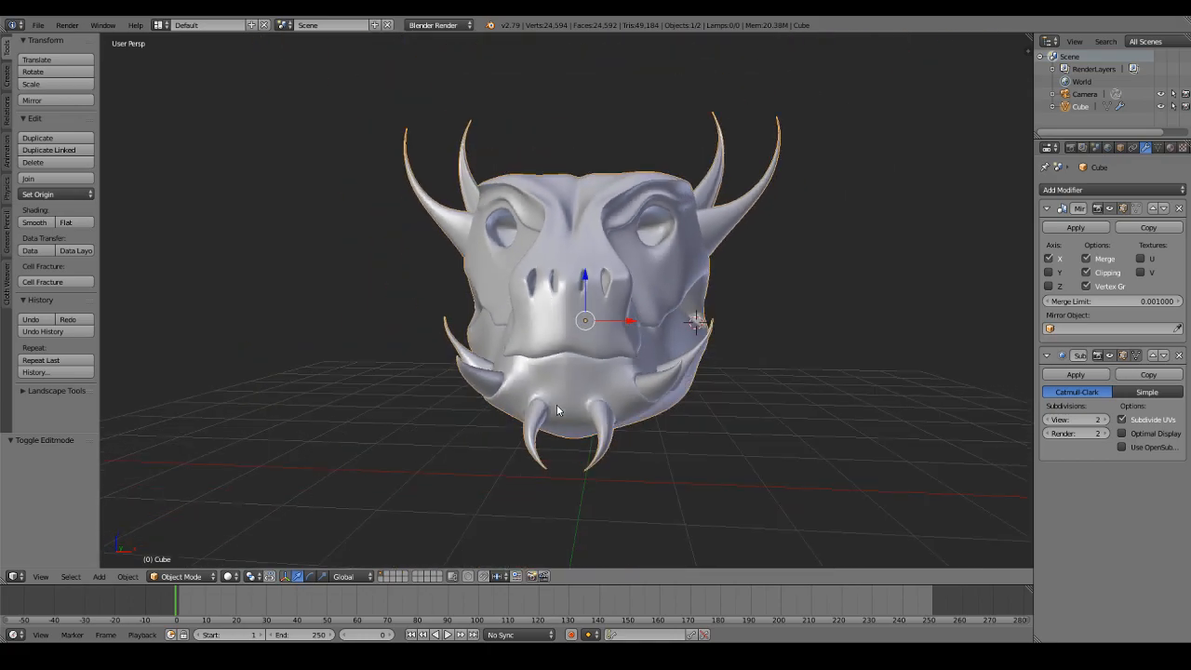
{"action": "scroll", "coordinate": [556, 407], "scroll_direction": "up", "scroll_amount": 3}
{"action": "scroll", "coordinate": [556, 407], "scroll_direction": "down", "scroll_amount": 3}
{"action": "middle_click_drag", "start_coordinate": [557, 408], "coordinate": [560, 375]}
{"action": "scroll", "coordinate": [607, 372], "scroll_direction": "up", "scroll_amount": 4}
{"action": "scroll", "coordinate": [600, 391], "scroll_direction": "down", "scroll_amount": 3}
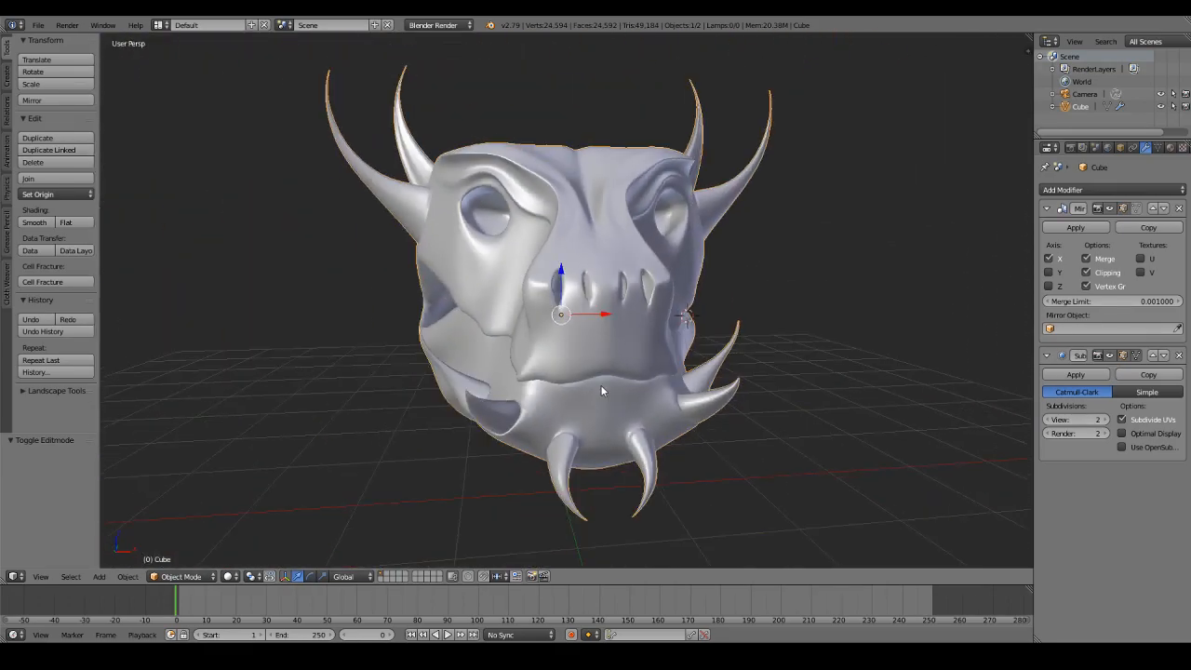
{"action": "scroll", "coordinate": [596, 400], "scroll_direction": "up", "scroll_amount": 4}
{"action": "scroll", "coordinate": [555, 428], "scroll_direction": "down", "scroll_amount": 5}
{"action": "middle_click_drag", "start_coordinate": [555, 428], "coordinate": [542, 431]}
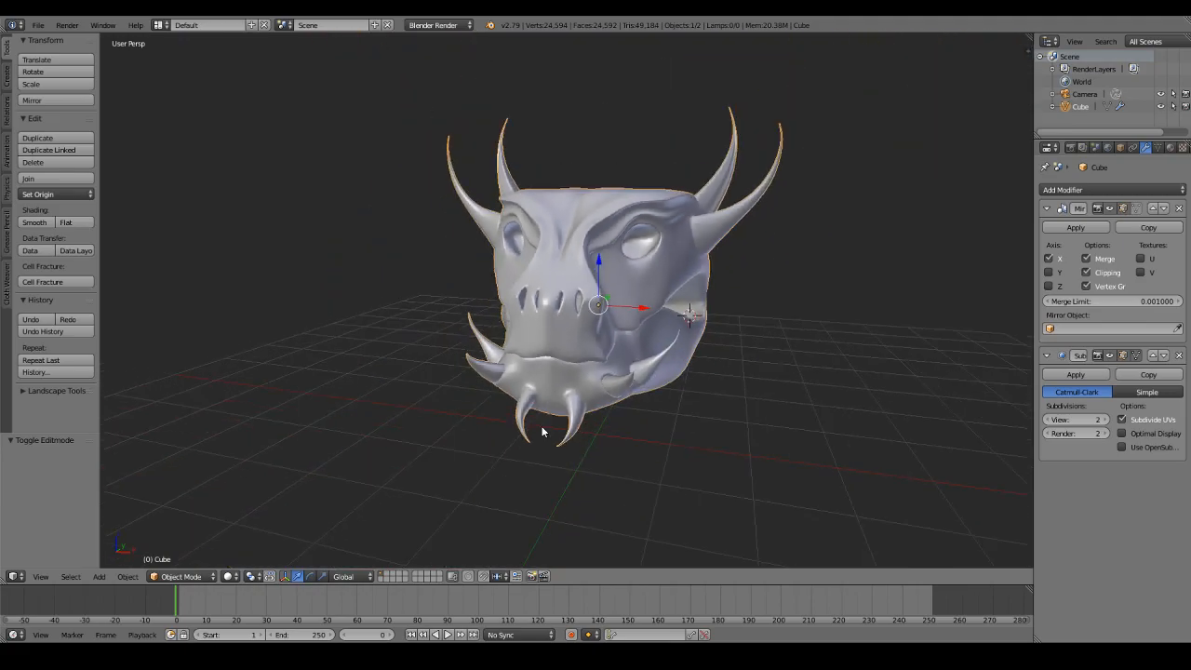
{"action": "scroll", "coordinate": [543, 430], "scroll_direction": "down", "scroll_amount": 4}
{"action": "scroll", "coordinate": [540, 423], "scroll_direction": "up", "scroll_amount": 7}
{"action": "key", "text": "a"}
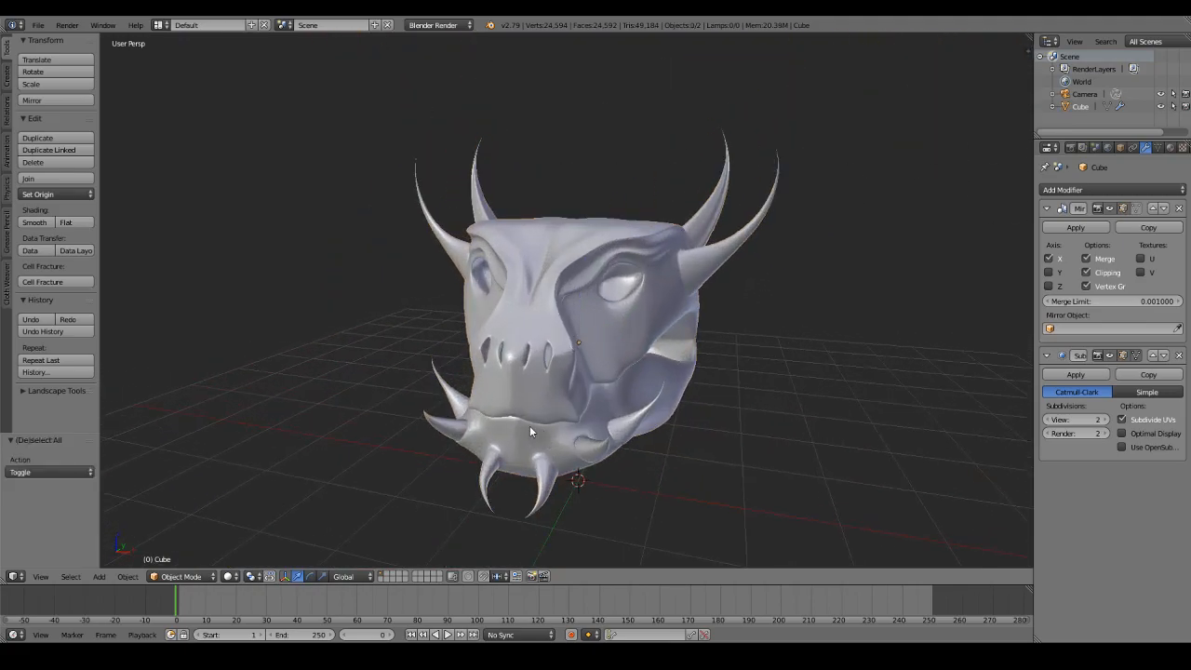
{"action": "middle_click_drag", "start_coordinate": [535, 408], "coordinate": [625, 281]}
{"action": "scroll", "coordinate": [540, 400], "scroll_direction": "down", "scroll_amount": 3}
{"action": "right_click", "coordinate": [543, 388]}
{"action": "scroll", "coordinate": [543, 388], "scroll_direction": "up", "scroll_amount": 6}
Step: Select the faces inside the eye socket, shift them slightly with proportional editing and check the smoothed head
{"action": "key", "text": "Tab"}
{"action": "key", "text": "Tab"}
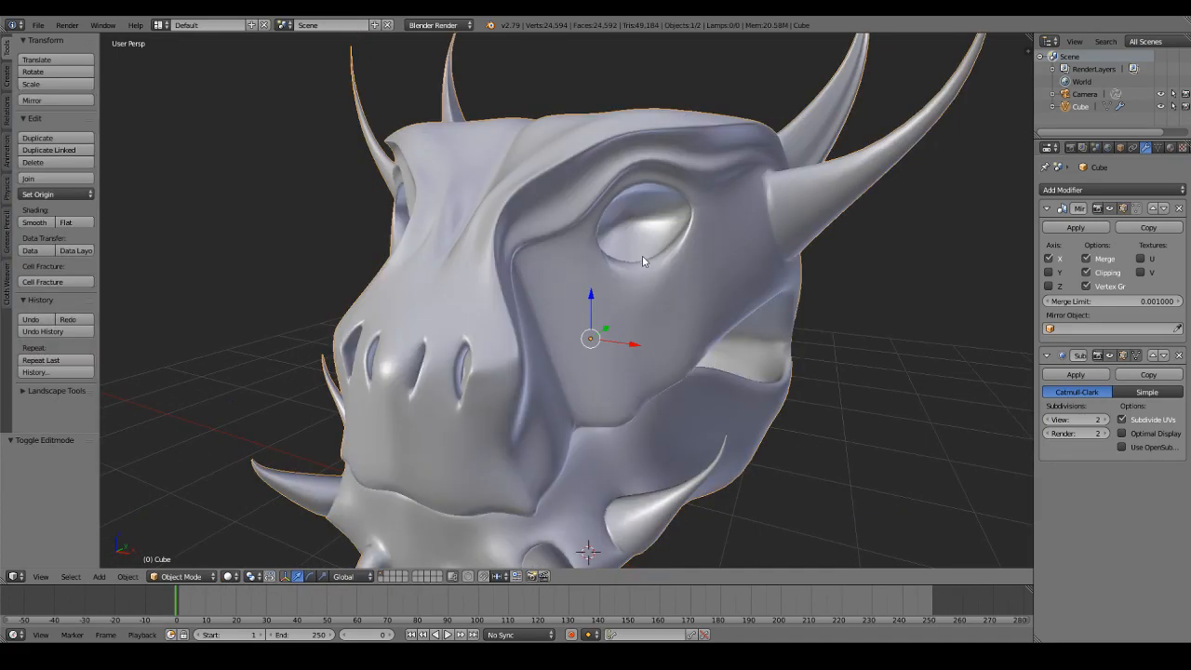
{"action": "scroll", "coordinate": [637, 251], "scroll_direction": "up", "scroll_amount": 2}
{"action": "key", "text": "Tab"}
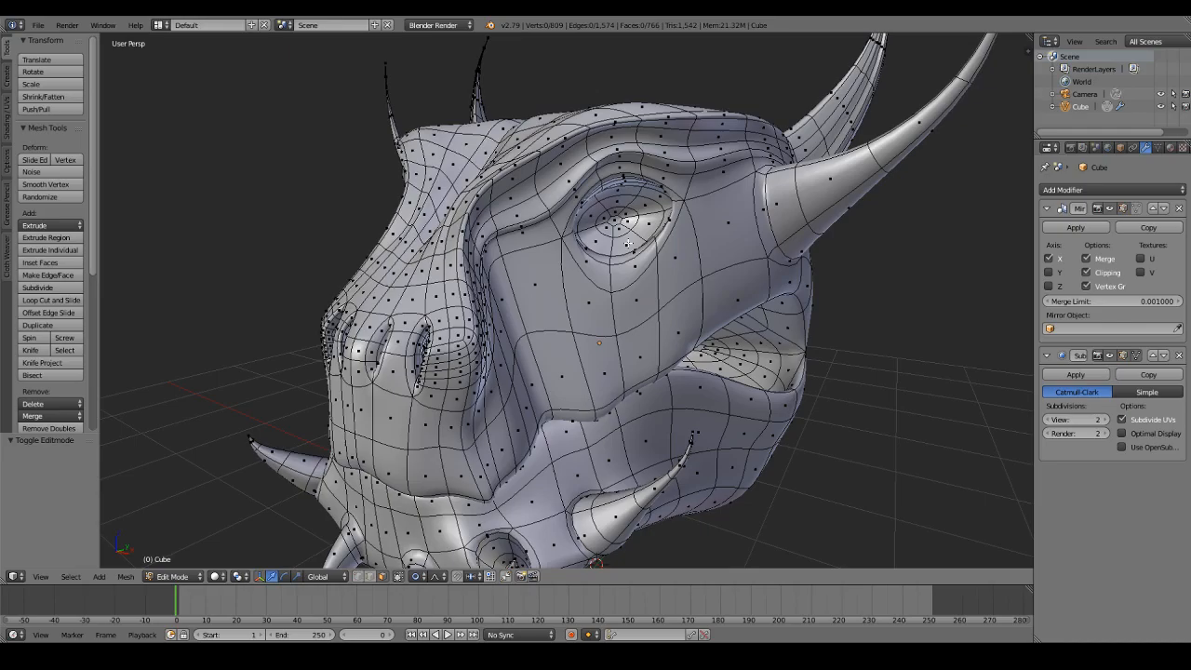
{"action": "key", "text": "l"}
{"action": "scroll", "coordinate": [628, 244], "scroll_direction": "up", "scroll_amount": 1}
{"action": "middle_click_drag", "start_coordinate": [628, 243], "coordinate": [465, 467]}
{"action": "left_click", "coordinate": [419, 577]}
{"action": "middle_click_drag", "start_coordinate": [418, 577], "coordinate": [691, 282]}
{"action": "scroll", "coordinate": [692, 283], "scroll_direction": "down", "scroll_amount": 3}
{"action": "key", "text": "g"}
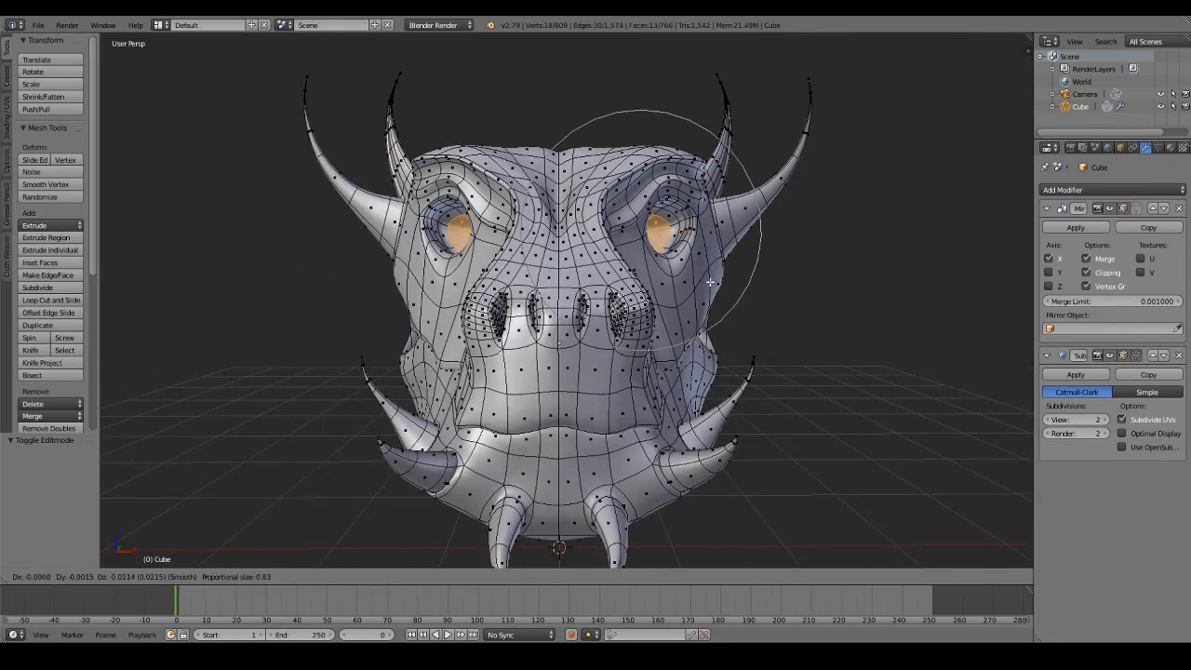
{"action": "key", "text": "Tab"}
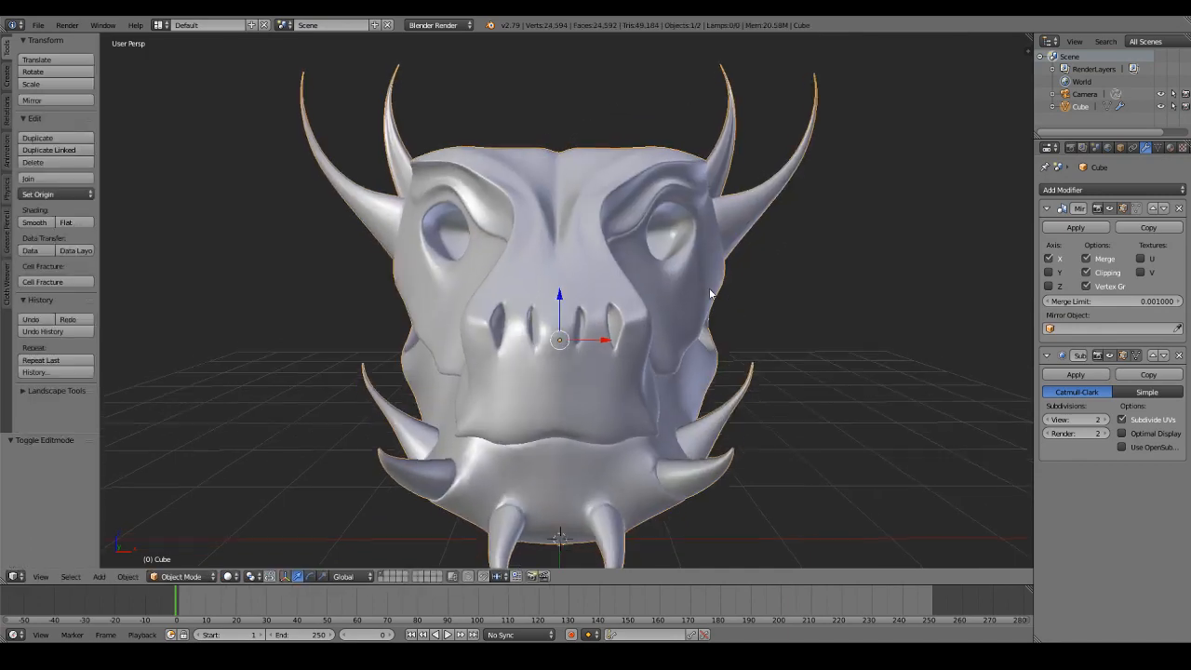
{"action": "scroll", "coordinate": [704, 321], "scroll_direction": "down", "scroll_amount": 3}
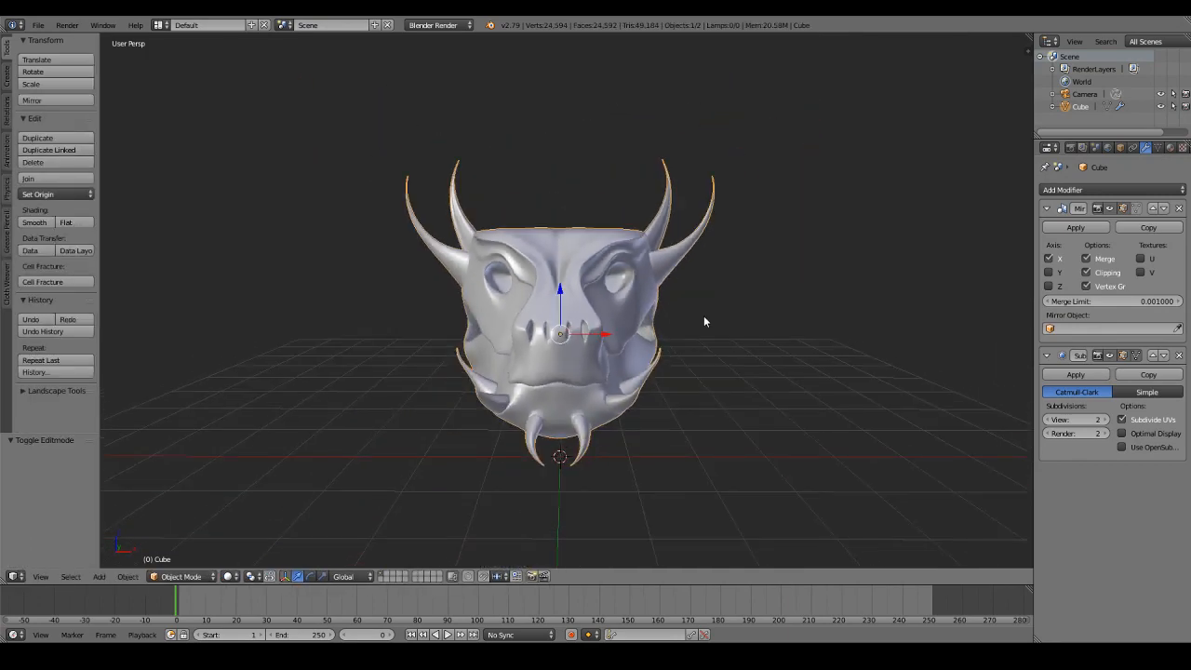
Step: Raise the vertex at the rear corner of the jaw opening and pull it forward with proportional editing
{"action": "middle_click_drag", "start_coordinate": [698, 322], "coordinate": [653, 343]}
{"action": "key", "text": "Tab"}
{"action": "right_click", "coordinate": [653, 343]}
{"action": "left_click", "coordinate": [381, 576]}
{"action": "scroll", "coordinate": [670, 349], "scroll_direction": "up", "scroll_amount": 2}
{"action": "right_click", "coordinate": [698, 374]}
{"action": "middle_click_drag", "start_coordinate": [702, 375], "coordinate": [686, 369]}
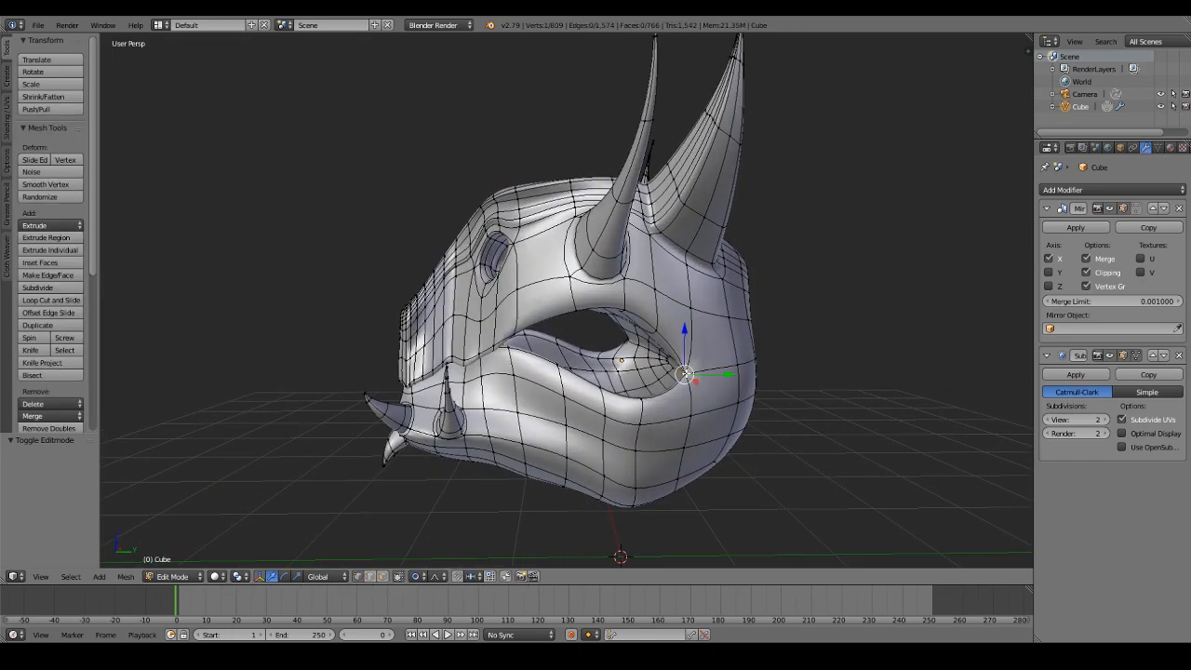
{"action": "key", "text": "g"}
{"action": "scroll", "coordinate": [707, 328], "scroll_direction": "up", "scroll_amount": 5}
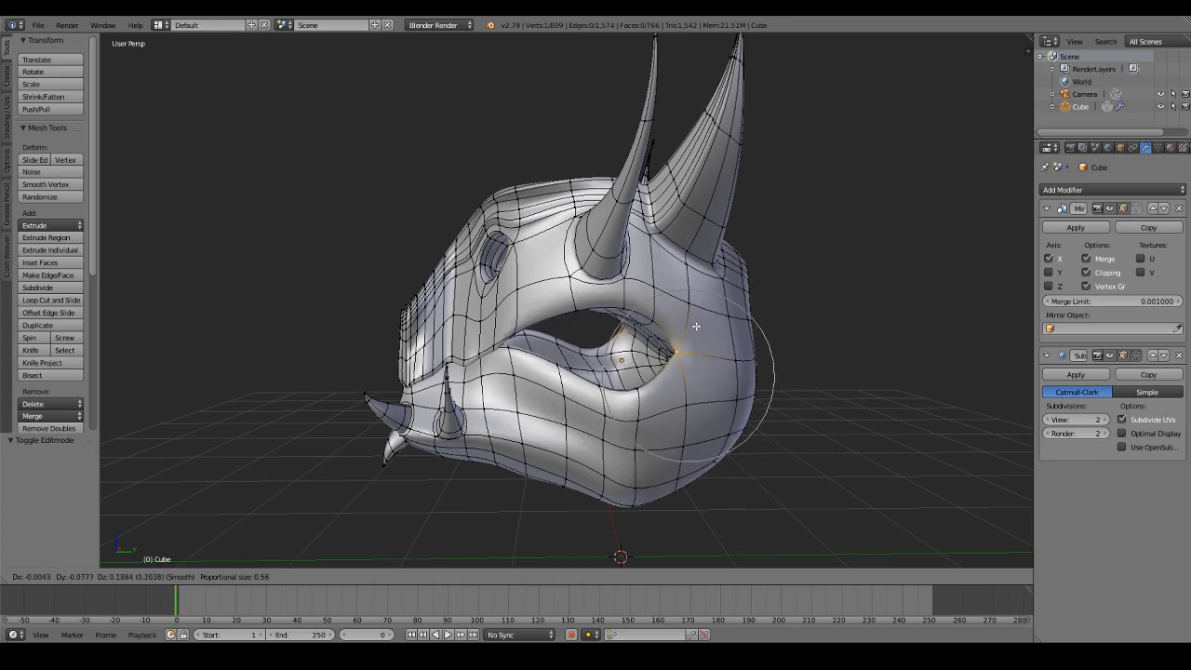
{"action": "left_click", "coordinate": [633, 307]}
Step: Move one vertex above the jaw opening and one on its lower edge with proportional editing
{"action": "right_click", "coordinate": [623, 296]}
{"action": "key", "text": "g"}
{"action": "left_click", "coordinate": [622, 291]}
{"action": "right_click", "coordinate": [626, 398]}
{"action": "key", "text": "g"}
{"action": "left_click", "coordinate": [614, 427]}
Step: Select four vertices along the side of the lower jaw, shift them without proportional editing and check the smoothed head
{"action": "right_click", "coordinate": [604, 438]}
{"action": "right_click", "coordinate": [635, 451], "text": "shift"}
{"action": "right_click", "coordinate": [566, 426], "text": "shift"}
{"action": "right_click", "coordinate": [683, 447], "text": "shift"}
{"action": "left_click", "coordinate": [431, 579]}
{"action": "left_click", "coordinate": [431, 563]}
{"action": "middle_click_drag", "start_coordinate": [558, 419], "coordinate": [651, 372]}
{"action": "key", "text": "g"}
{"action": "left_click", "coordinate": [660, 365]}
{"action": "right_click", "coordinate": [661, 365]}
{"action": "key", "text": "Tab"}
{"action": "scroll", "coordinate": [672, 361], "scroll_direction": "down", "scroll_amount": 2}
{"action": "left_click_drag", "start_coordinate": [671, 361], "coordinate": [645, 378], "text": "alt"}
Step: Lower two separate vertices on the side of the jaw slightly
{"action": "middle_click_drag", "start_coordinate": [644, 378], "coordinate": [581, 374]}
{"action": "scroll", "coordinate": [587, 359], "scroll_direction": "up", "scroll_amount": 2}
{"action": "key", "text": "Tab"}
{"action": "right_click", "coordinate": [568, 344]}
{"action": "key", "text": "g"}
{"action": "left_click", "coordinate": [568, 351]}
{"action": "right_click", "coordinate": [635, 338]}
{"action": "key", "text": "g"}
{"action": "left_click", "coordinate": [643, 354]}
Step: Pull one further vertex on the side of the jaw forward and check the smoothed head from the front
{"action": "right_click", "coordinate": [704, 325]}
{"action": "right_click", "coordinate": [539, 312]}
{"action": "key", "text": "g"}
{"action": "left_click", "coordinate": [496, 321]}
{"action": "scroll", "coordinate": [577, 366], "scroll_direction": "down", "scroll_amount": 2}
{"action": "key", "text": "Tab"}
{"action": "scroll", "coordinate": [569, 387], "scroll_direction": "up", "scroll_amount": 3}
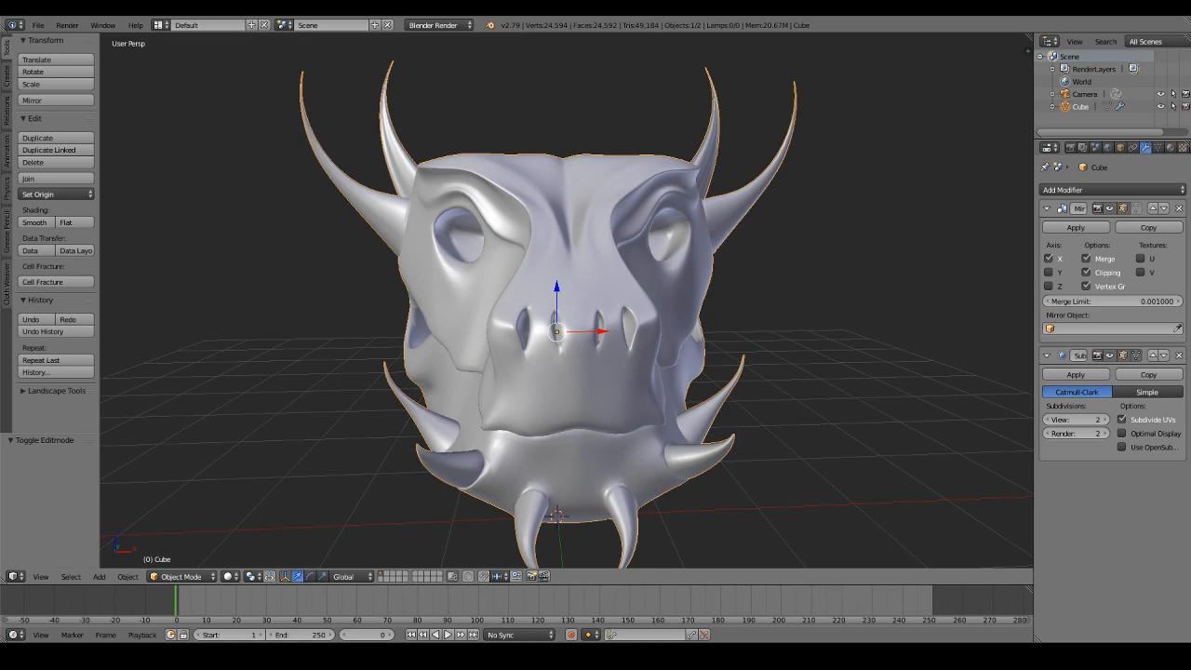
{"action": "scroll", "coordinate": [623, 317], "scroll_direction": "down", "scroll_amount": 2}
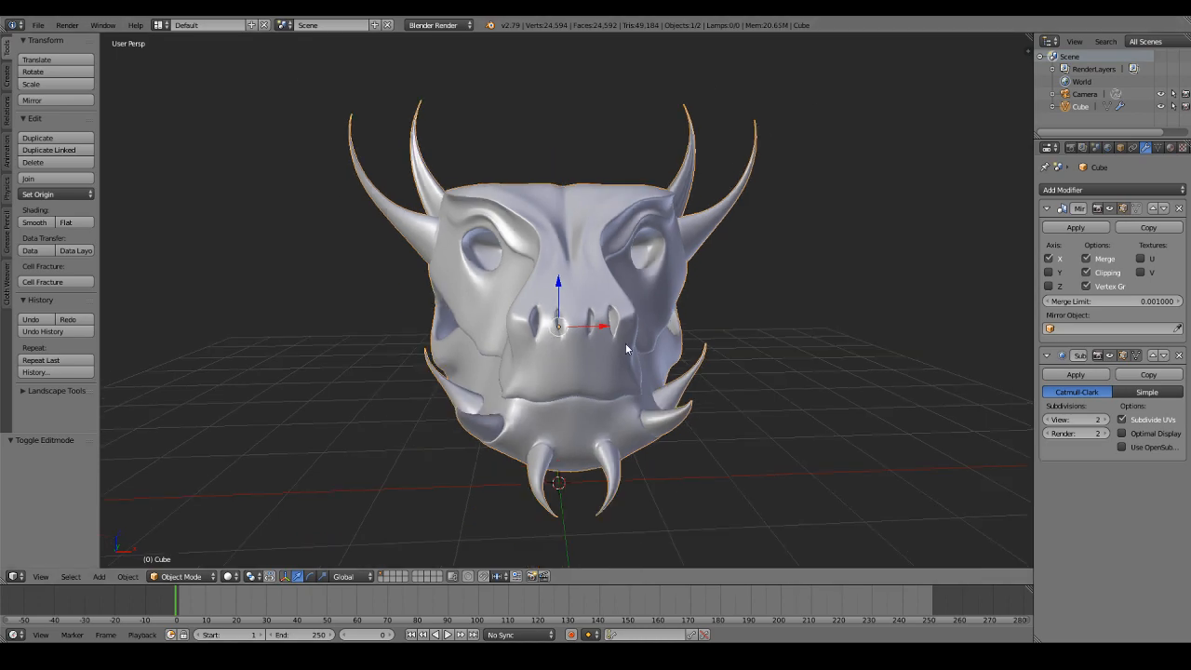
{"action": "scroll", "coordinate": [642, 363], "scroll_direction": "down", "scroll_amount": 2}
Step: Add an edge loop around the upper jaw, just above the upper lip's lower edge
{"action": "key", "text": "Tab"}
{"action": "scroll", "coordinate": [638, 353], "scroll_direction": "up", "scroll_amount": 3}
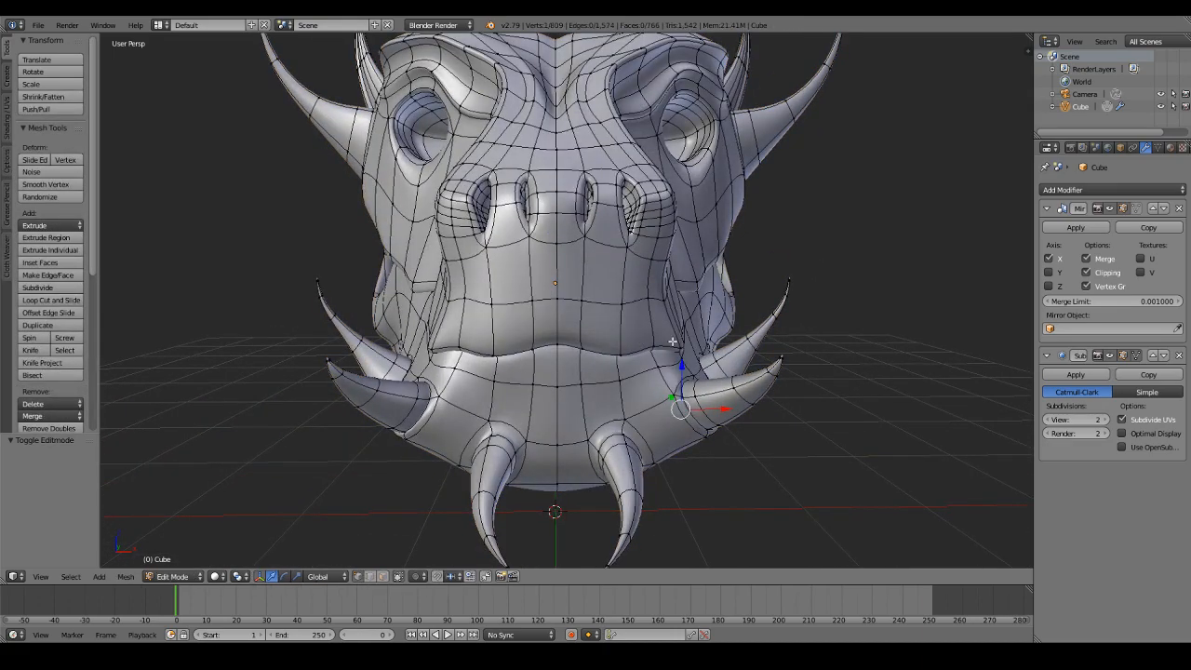
{"action": "key", "text": "a"}
{"action": "key", "text": "ctrl+r"}
{"action": "left_click", "coordinate": [678, 337]}
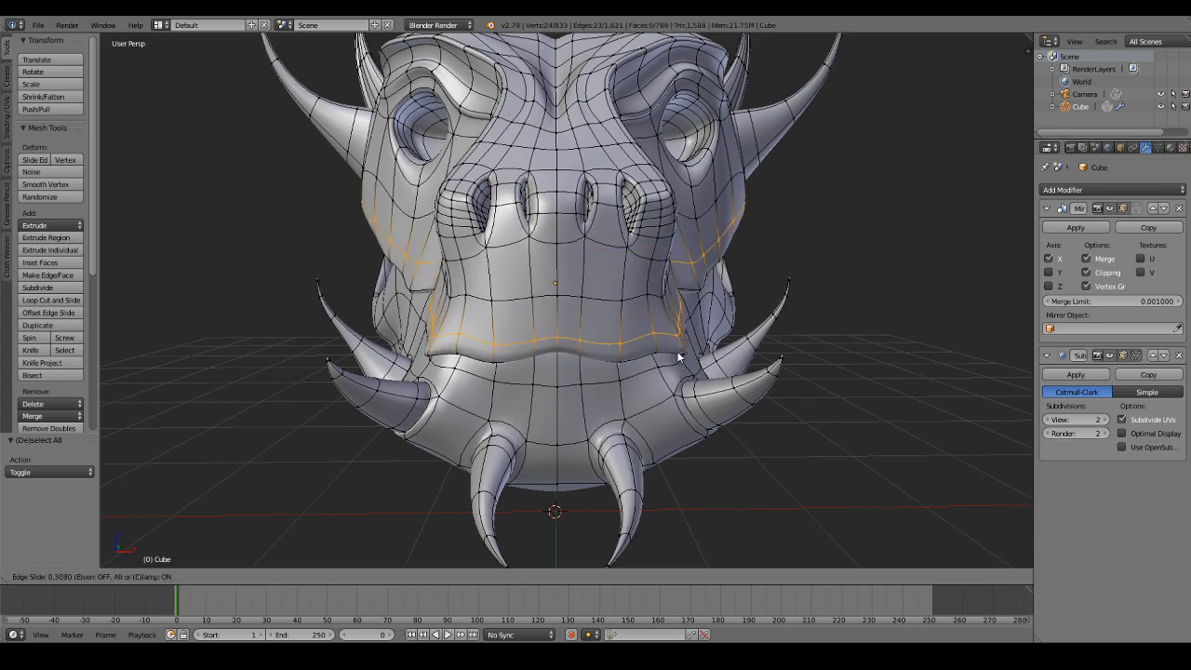
{"action": "left_click", "coordinate": [646, 325]}
{"action": "middle_click_drag", "start_coordinate": [646, 325], "coordinate": [536, 341]}
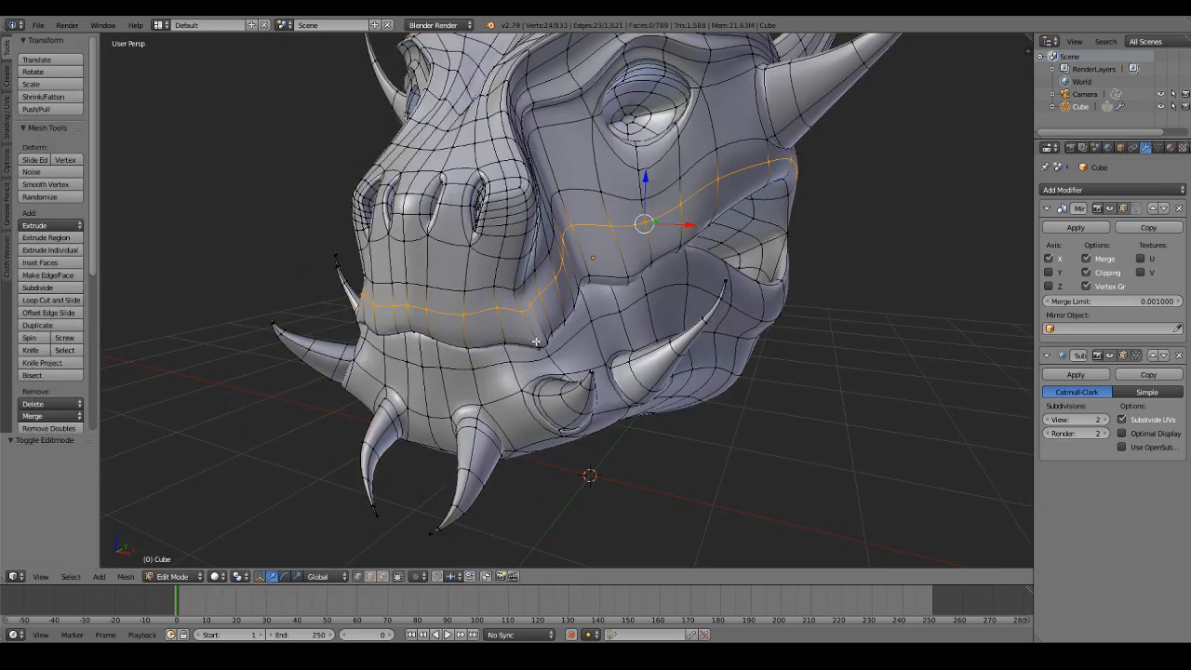
Step: Turn on proportional editing, rotate the two vertices at the upper lip's front corner by about 16 degrees and check the smoothed head
{"action": "right_click", "coordinate": [535, 342]}
{"action": "left_click", "coordinate": [416, 576]}
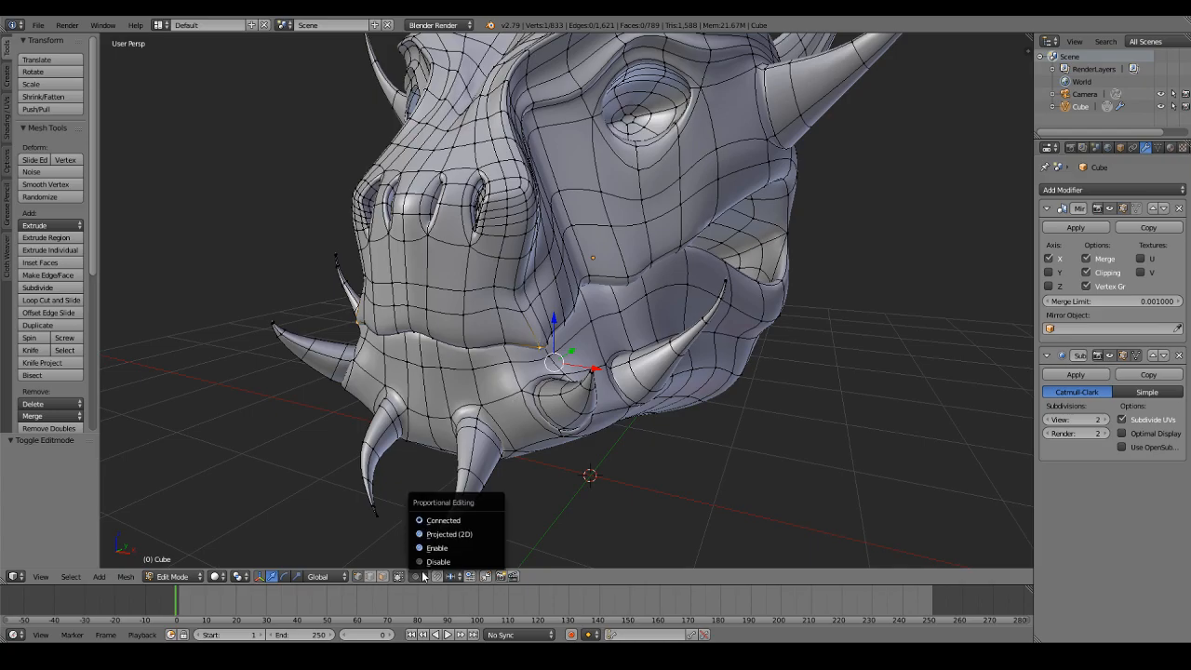
{"action": "left_click", "coordinate": [438, 534]}
{"action": "scroll", "coordinate": [530, 352], "scroll_direction": "up", "scroll_amount": 1}
{"action": "scroll", "coordinate": [531, 352], "scroll_direction": "up", "scroll_amount": 8}
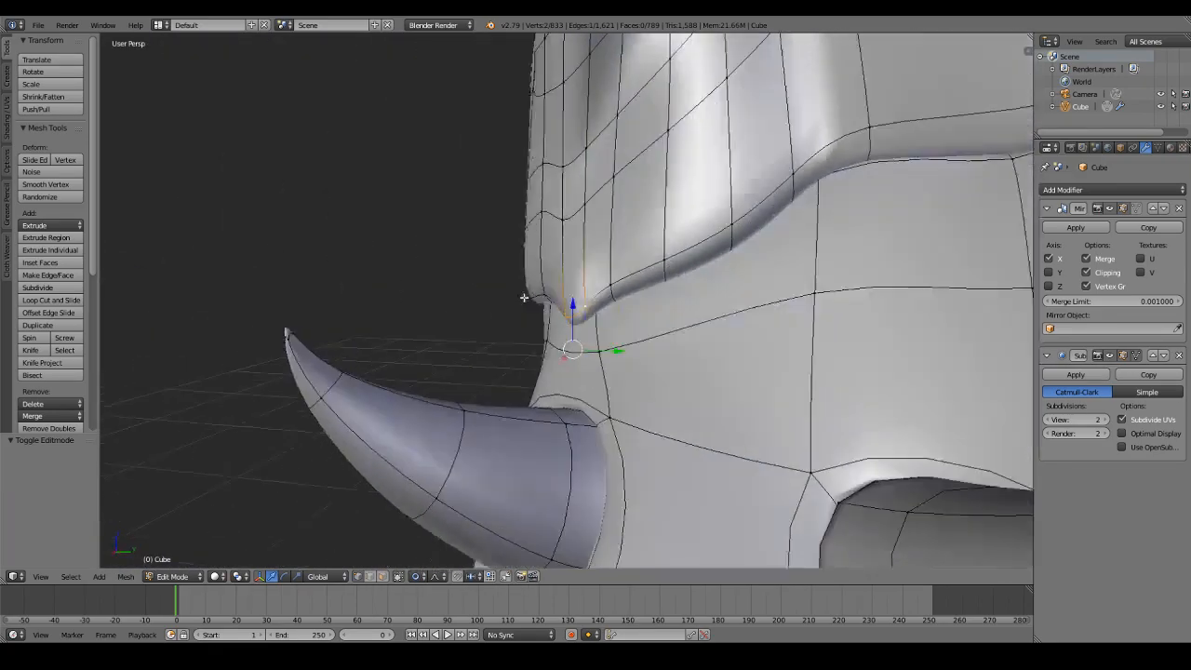
{"action": "right_click", "coordinate": [543, 330], "text": "shift"}
{"action": "scroll", "coordinate": [543, 329], "scroll_direction": "down", "scroll_amount": 8}
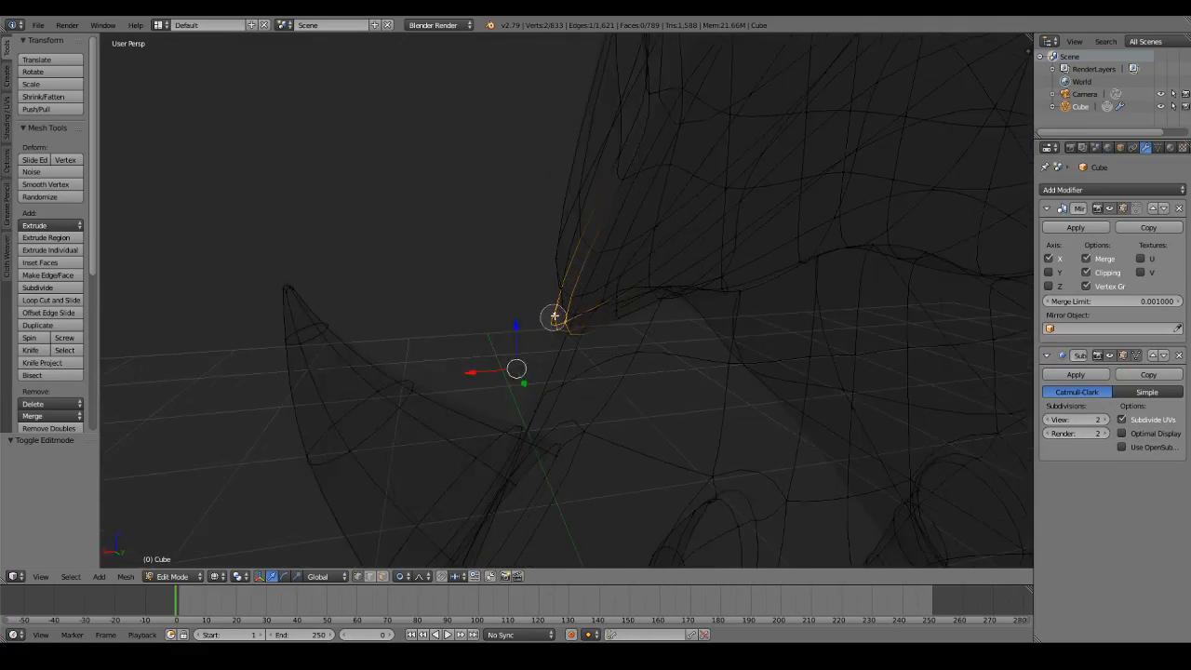
{"action": "key", "text": "r"}
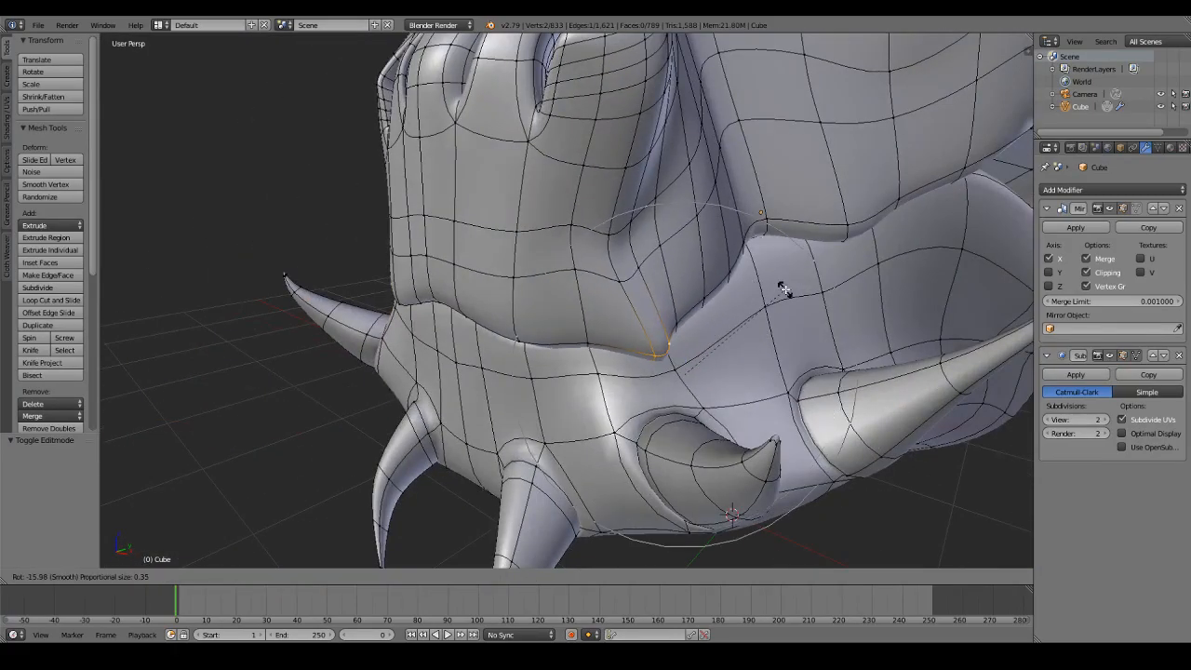
{"action": "left_click", "coordinate": [782, 287]}
{"action": "key", "text": "Tab"}
{"action": "scroll", "coordinate": [750, 284], "scroll_direction": "down", "scroll_amount": 2}
{"action": "mouse_move", "coordinate": [749, 285]}
{"action": "middle_mouse_down"}
{"action": "mouse_move", "coordinate": [657, 319]}
{"action": "mouse_move", "coordinate": [597, 290]}
{"action": "mouse_move", "coordinate": [606, 324]}
{"action": "middle_mouse_up"}
{"action": "key", "text": "Tab"}
Step: Raise the upper-lip edge vertex in the notch behind the front corner by about 0.05 with proportional editing
{"action": "right_click", "coordinate": [644, 309]}
{"action": "scroll", "coordinate": [644, 309], "scroll_direction": "up", "scroll_amount": 3}
{"action": "key", "text": "z"}
{"action": "right_click", "coordinate": [590, 316]}
{"action": "key", "text": "z"}
{"action": "key", "text": "z"}
{"action": "key", "text": "z"}
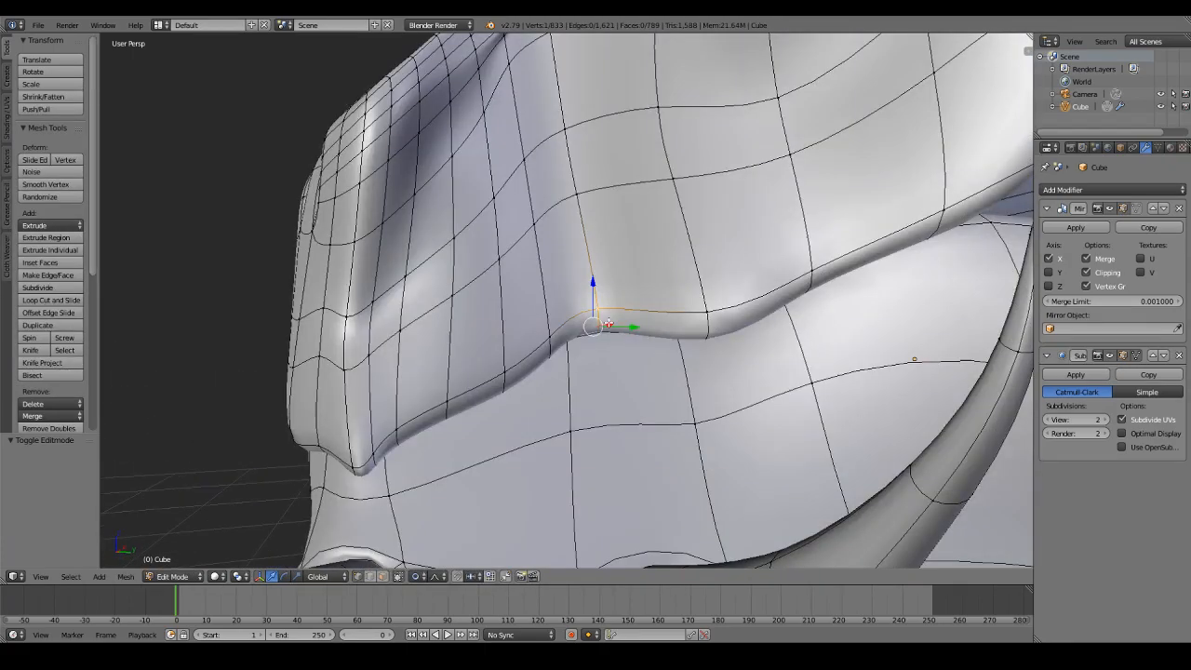
{"action": "key", "text": "g"}
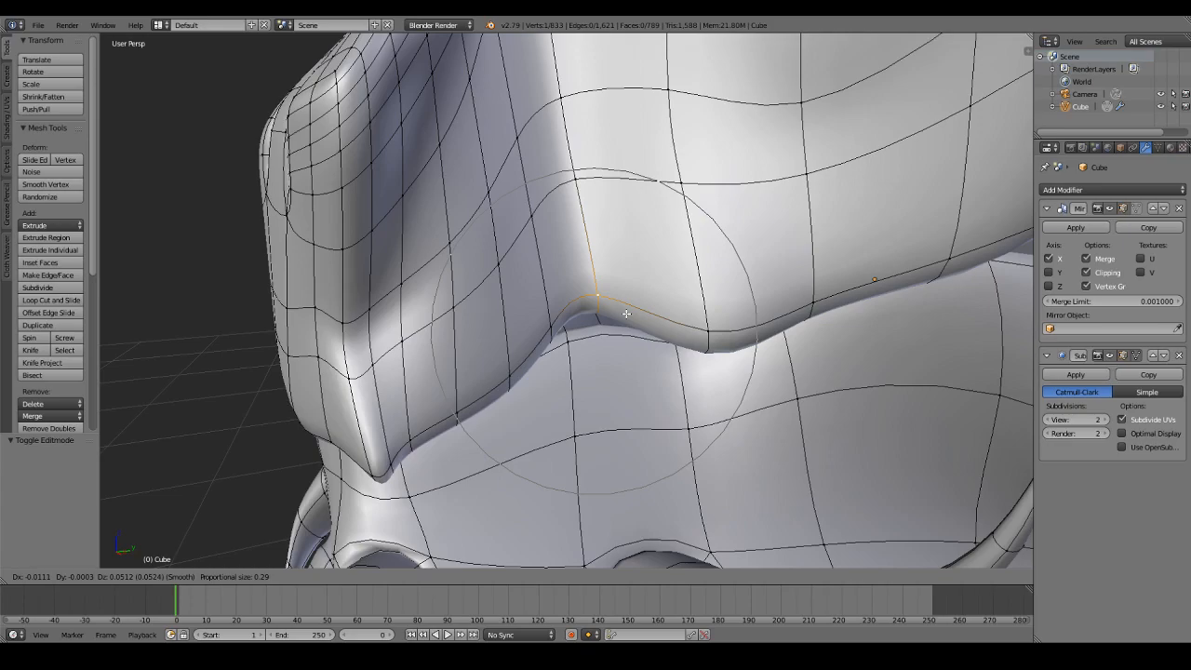
{"action": "left_click", "coordinate": [626, 313]}
Step: Select two neighbouring vertices on the upper lip's edge and shift them together with proportional editing
{"action": "scroll", "coordinate": [627, 314], "scroll_direction": "down", "scroll_amount": 3}
{"action": "scroll", "coordinate": [652, 316], "scroll_direction": "up", "scroll_amount": 4}
{"action": "middle_click_drag", "start_coordinate": [730, 295], "coordinate": [372, 343]}
{"action": "key", "text": "z"}
{"action": "scroll", "coordinate": [373, 343], "scroll_direction": "up", "scroll_amount": 1}
{"action": "right_click", "coordinate": [443, 302]}
{"action": "right_click", "coordinate": [427, 281], "text": "shift"}
{"action": "key", "text": "z"}
{"action": "mouse_move", "coordinate": [426, 280]}
{"action": "middle_mouse_down"}
{"action": "mouse_move", "coordinate": [636, 265]}
{"action": "mouse_move", "coordinate": [649, 275]}
{"action": "mouse_move", "coordinate": [666, 270]}
{"action": "mouse_move", "coordinate": [586, 270]}
{"action": "mouse_move", "coordinate": [663, 263]}
{"action": "mouse_move", "coordinate": [553, 291]}
{"action": "mouse_move", "coordinate": [584, 331]}
{"action": "middle_mouse_up"}
{"action": "key", "text": "g"}
{"action": "left_click", "coordinate": [621, 270]}
Step: Examine the reshaped upper lip and mouth line on the smoothed head from different distances and angles
{"action": "scroll", "coordinate": [622, 271], "scroll_direction": "down", "scroll_amount": 3}
{"action": "scroll", "coordinate": [648, 275], "scroll_direction": "down", "scroll_amount": 2}
{"action": "scroll", "coordinate": [656, 276], "scroll_direction": "up", "scroll_amount": 1}
{"action": "scroll", "coordinate": [690, 268], "scroll_direction": "down", "scroll_amount": 4}
{"action": "right_click", "coordinate": [665, 271]}
{"action": "scroll", "coordinate": [665, 271], "scroll_direction": "up", "scroll_amount": 4}
{"action": "scroll", "coordinate": [586, 269], "scroll_direction": "down", "scroll_amount": 3}
{"action": "scroll", "coordinate": [623, 282], "scroll_direction": "down", "scroll_amount": 4}
{"action": "key", "text": "Tab"}
{"action": "middle_click_drag", "start_coordinate": [597, 391], "coordinate": [475, 311]}
{"action": "scroll", "coordinate": [543, 311], "scroll_direction": "up", "scroll_amount": 3}
Step: Select another pair of vertices along the upper lip's edge and move them to even out the mouth line
{"action": "key", "text": "Tab"}
{"action": "right_click", "coordinate": [631, 307]}
{"action": "key", "text": "z"}
{"action": "right_click", "coordinate": [627, 311], "text": "shift"}
{"action": "mouse_move", "coordinate": [628, 311]}
{"action": "middle_mouse_down"}
{"action": "mouse_move", "coordinate": [549, 305]}
{"action": "mouse_move", "coordinate": [687, 330]}
{"action": "mouse_move", "coordinate": [578, 302]}
{"action": "middle_mouse_up"}
{"action": "key", "text": "z"}
{"action": "key", "text": "g"}
{"action": "left_click", "coordinate": [671, 301]}
Step: Adjust one more vertex near the upper lip's edge, clear the selection and check the smoothed head from the front
{"action": "right_click", "coordinate": [578, 285]}
{"action": "scroll", "coordinate": [582, 303], "scroll_direction": "down", "scroll_amount": 6}
{"action": "key", "text": "Tab"}
{"action": "key", "text": "Tab"}
{"action": "key", "text": "g"}
{"action": "left_click", "coordinate": [565, 300]}
{"action": "key", "text": "a"}
{"action": "key", "text": "Tab"}
{"action": "scroll", "coordinate": [614, 298], "scroll_direction": "down", "scroll_amount": 2}
{"action": "middle_click_drag", "start_coordinate": [627, 299], "coordinate": [653, 335]}
{"action": "key", "text": "Tab"}
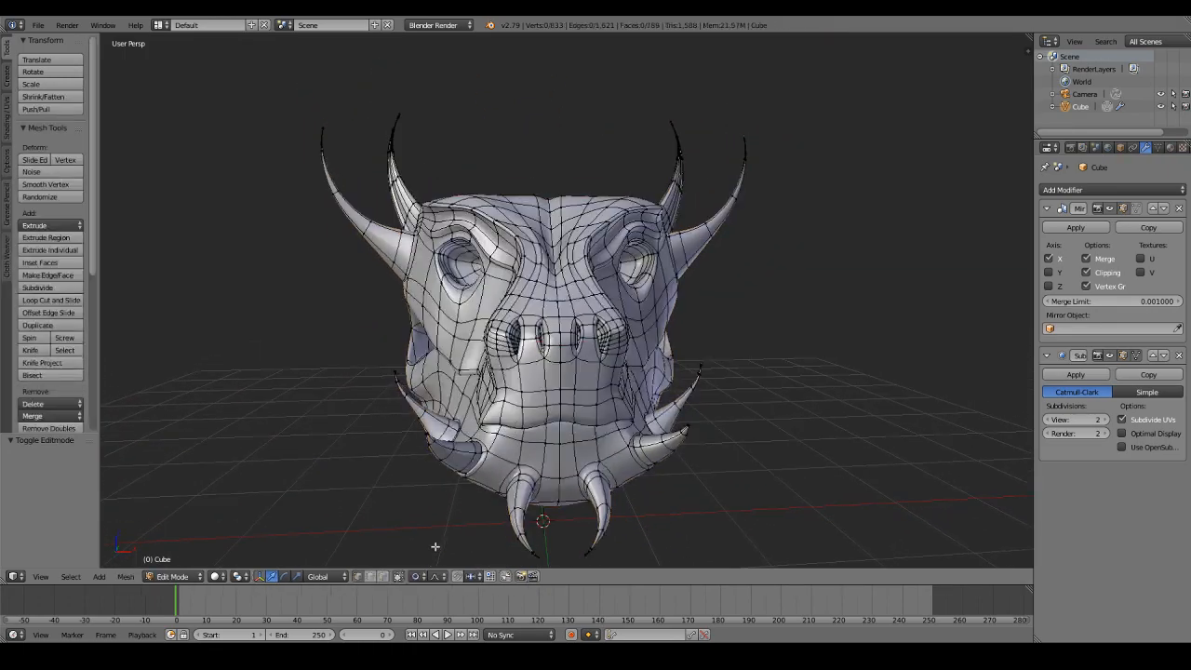
Step: Select the patch of faces on the head's underside in face selection mode, with proportional editing disabled
{"action": "left_click", "coordinate": [381, 575]}
{"action": "left_click", "coordinate": [418, 576]}
{"action": "left_click", "coordinate": [421, 562]}
{"action": "key", "text": "Tab"}
{"action": "scroll", "coordinate": [602, 382], "scroll_direction": "up", "scroll_amount": 3}
{"action": "key", "text": "Tab"}
{"action": "key", "text": "Tab"}
{"action": "scroll", "coordinate": [610, 327], "scroll_direction": "down", "scroll_amount": 2}
{"action": "middle_click_drag", "start_coordinate": [611, 326], "coordinate": [640, 308]}
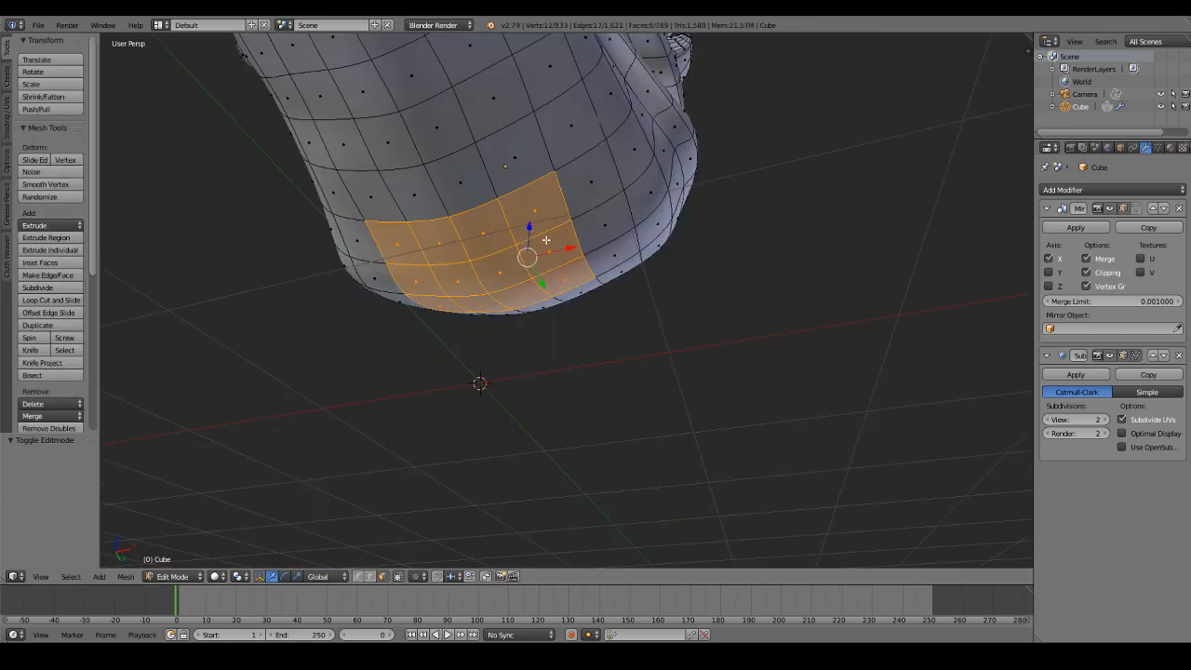
{"action": "middle_click_drag", "start_coordinate": [530, 279], "coordinate": [553, 292]}
{"action": "key", "text": "c"}
{"action": "left_click_drag", "start_coordinate": [558, 253], "coordinate": [575, 237]}
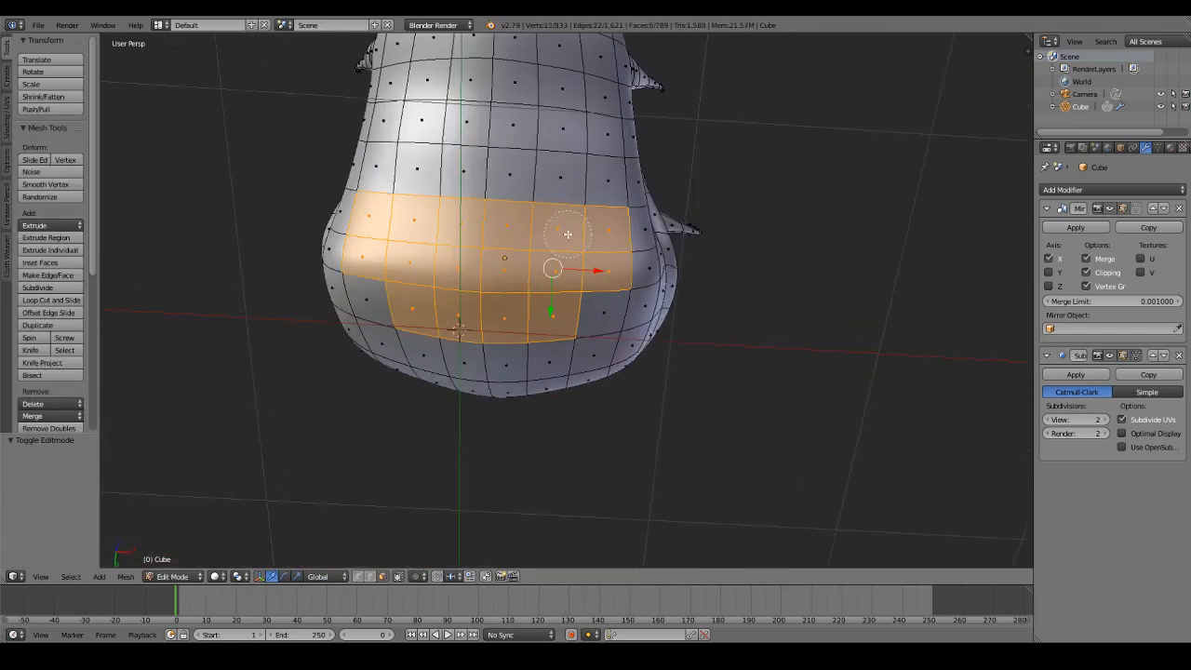
{"action": "middle_click_drag", "start_coordinate": [570, 232], "coordinate": [454, 504]}
{"action": "left_click", "coordinate": [418, 575]}
{"action": "left_click", "coordinate": [430, 562]}
Step: Extrude the selected underside faces downward to start the neck, smoothing and scaling the new end
{"action": "middle_click_drag", "start_coordinate": [549, 379], "coordinate": [624, 303]}
{"action": "scroll", "coordinate": [624, 303], "scroll_direction": "up", "scroll_amount": 1}
{"action": "key", "text": "e"}
{"action": "right_click", "coordinate": [622, 301]}
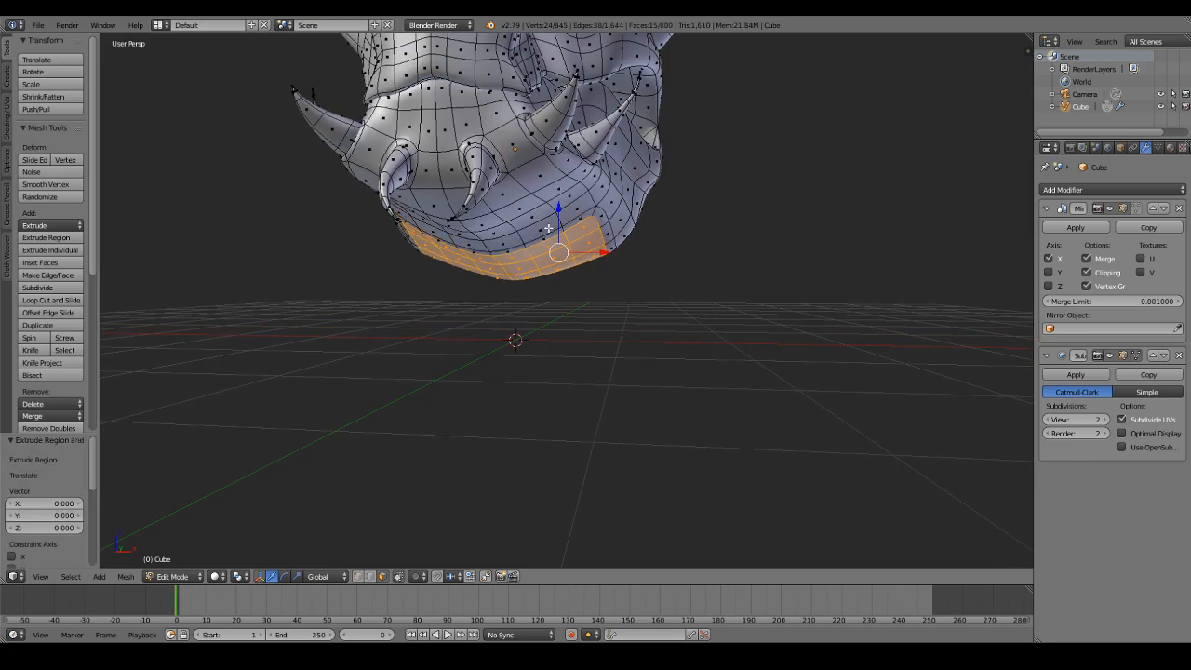
{"action": "left_click_drag", "start_coordinate": [558, 212], "coordinate": [558, 245]}
{"action": "left_click", "coordinate": [46, 184]}
{"action": "key", "text": "s"}
{"action": "left_click", "coordinate": [627, 285]}
Step: Extrude the neck's end faces further down in additional sections and scale them to shape the neck
{"action": "key", "text": "e"}
{"action": "right_click", "coordinate": [606, 278]}
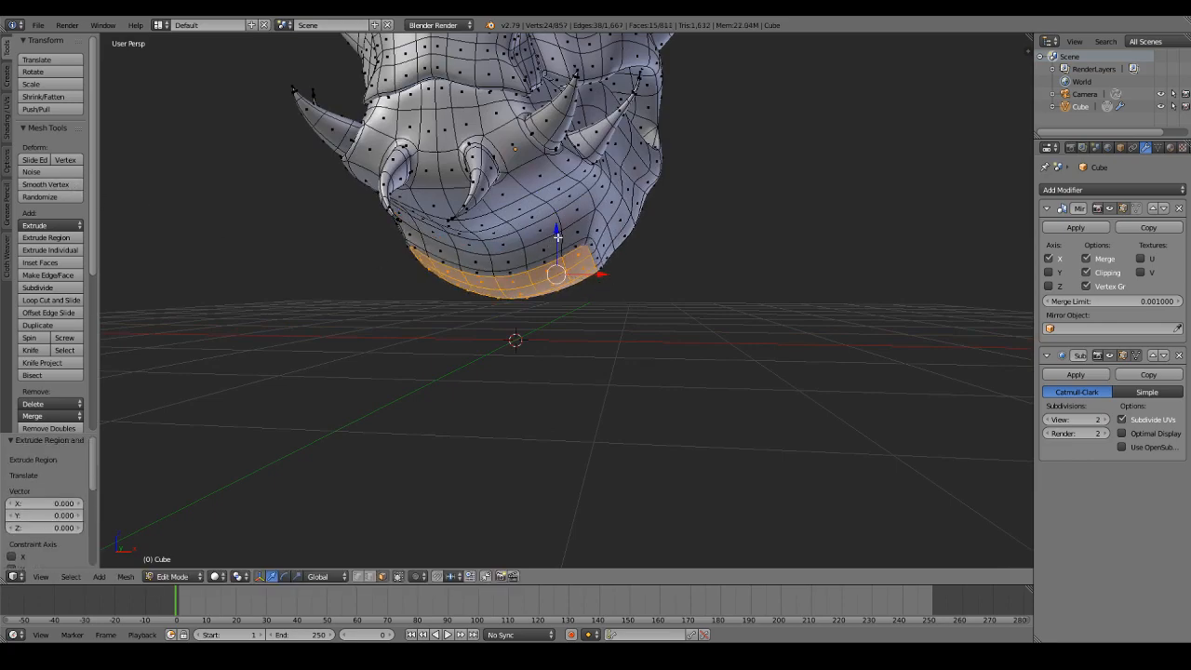
{"action": "key", "text": "s"}
{"action": "left_click", "coordinate": [605, 321]}
{"action": "left_click_drag", "start_coordinate": [559, 237], "coordinate": [570, 304]}
{"action": "middle_click_drag", "start_coordinate": [614, 302], "coordinate": [521, 321]}
{"action": "key", "text": "s"}
{"action": "left_click", "coordinate": [656, 331]}
{"action": "key", "text": "Tab"}
{"action": "middle_click_drag", "start_coordinate": [620, 324], "coordinate": [658, 305]}
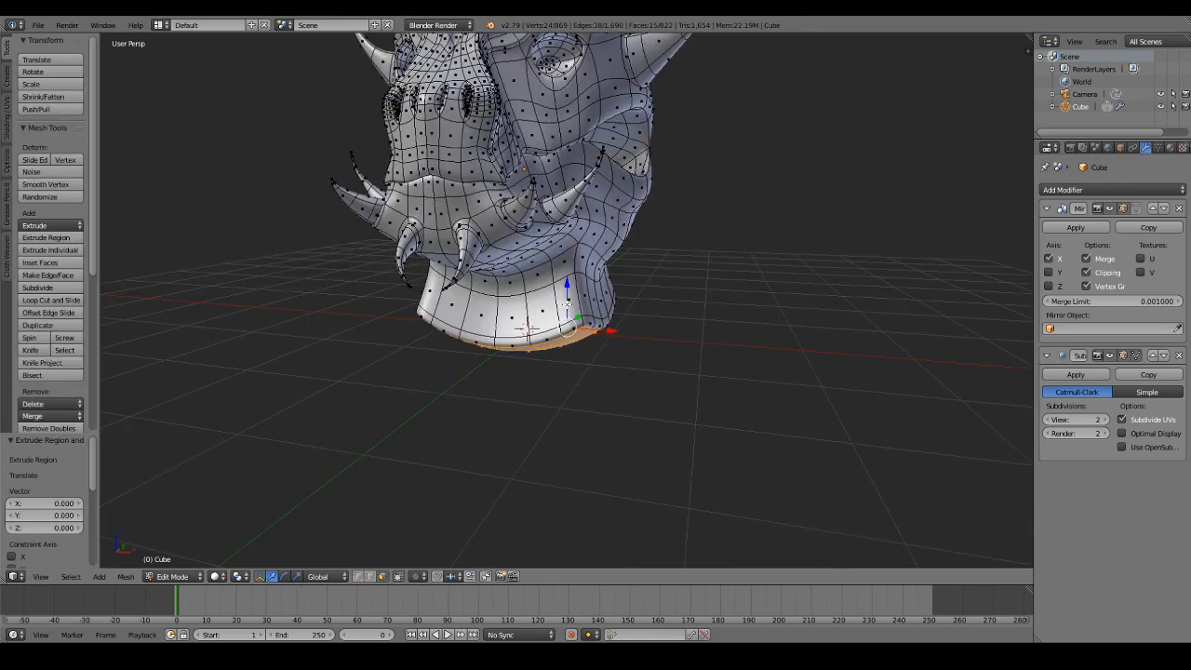
Step: Lower the neck's bottom faces by about 0.39 and shift them about 0.19 along X to widen the base
{"action": "key", "text": "s"}
{"action": "left_click_drag", "start_coordinate": [567, 304], "coordinate": [625, 368]}
{"action": "left_click", "coordinate": [630, 387]}
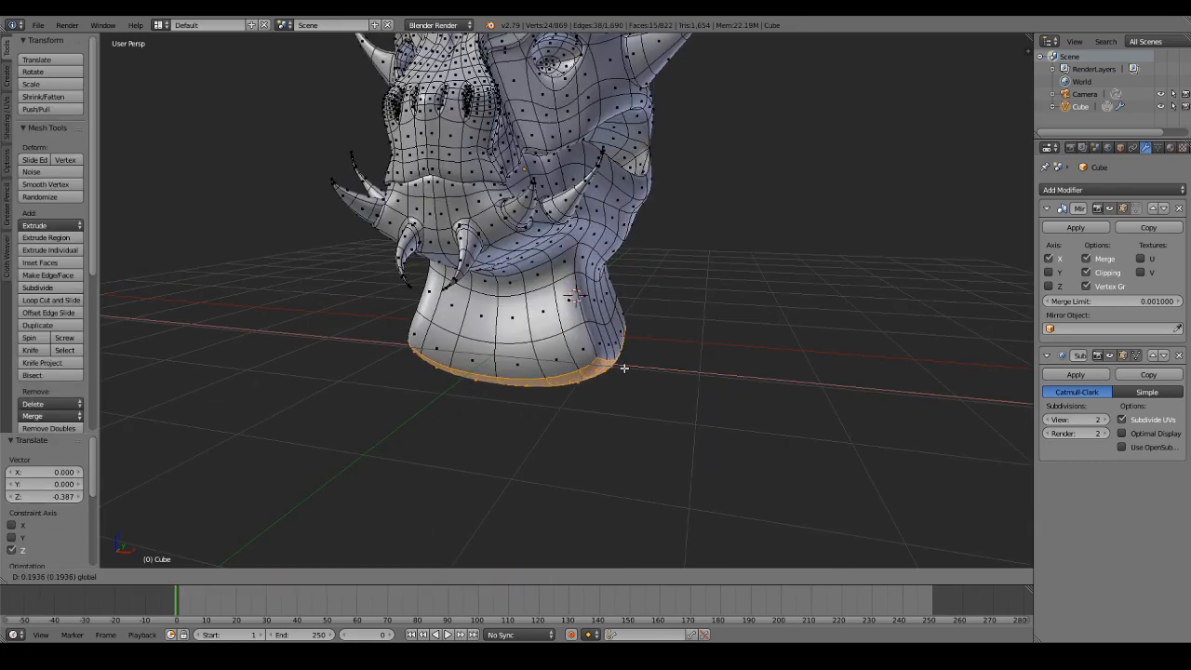
{"action": "left_click", "coordinate": [624, 369]}
{"action": "middle_click_drag", "start_coordinate": [623, 369], "coordinate": [524, 373]}
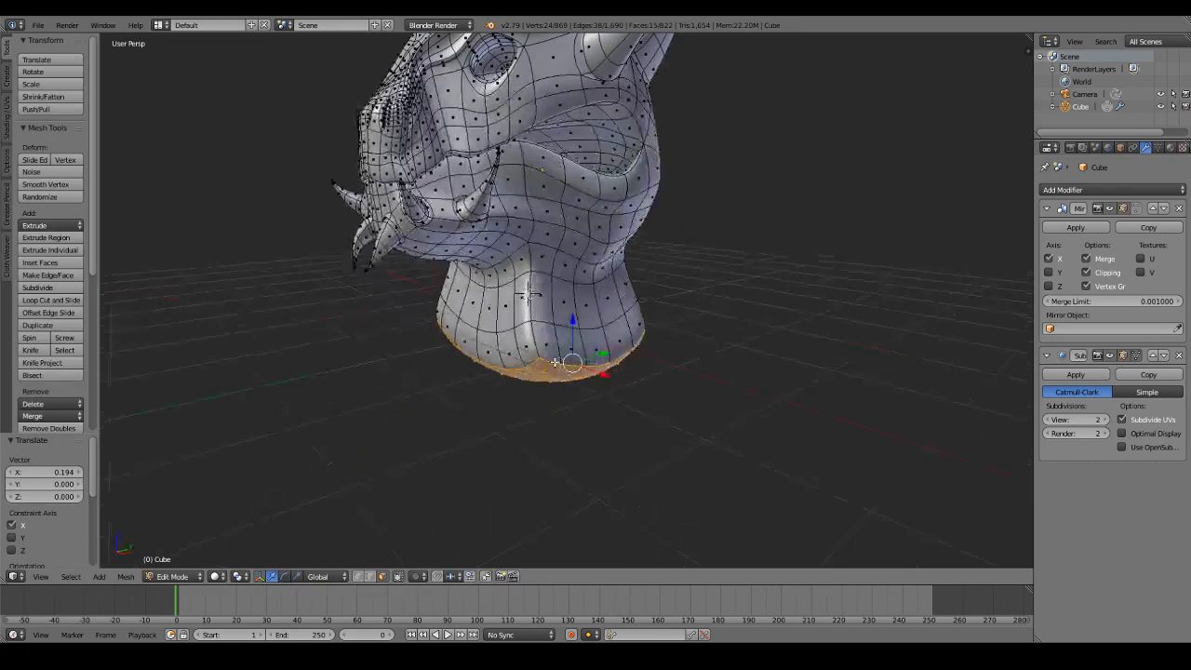
Step: Select the ring of faces around the middle of the neck and smooth its vertices
{"action": "right_click", "coordinate": [530, 307], "text": "alt"}
{"action": "left_click", "coordinate": [47, 185]}
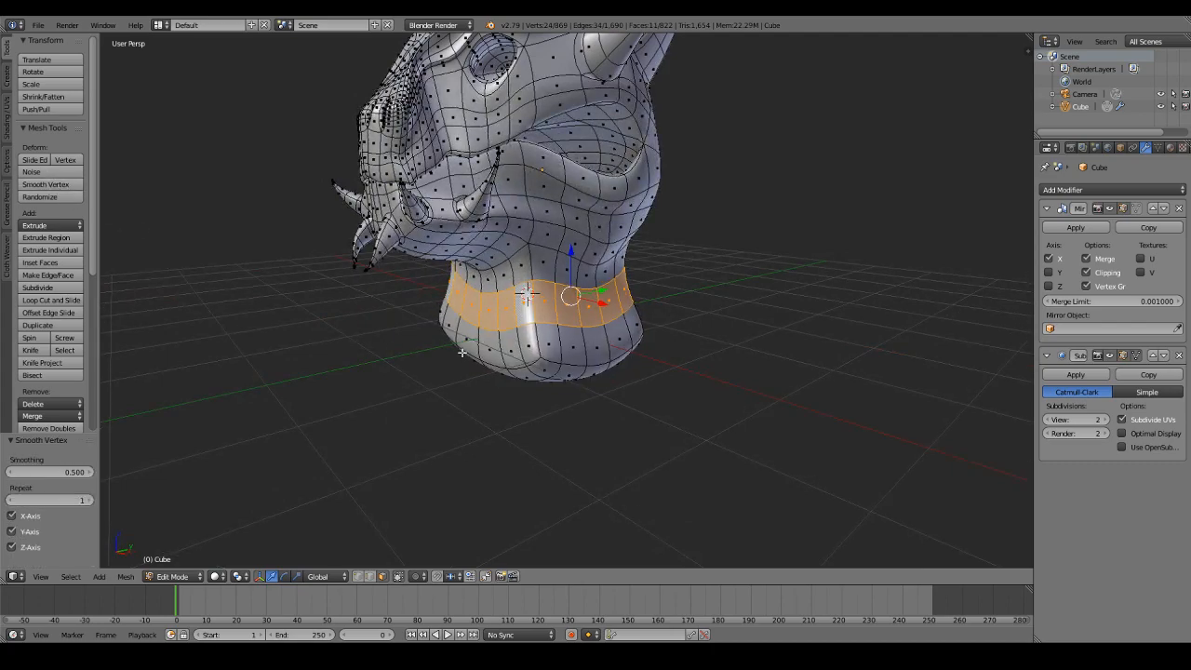
{"action": "left_click", "coordinate": [360, 576]}
{"action": "middle_click_drag", "start_coordinate": [617, 317], "coordinate": [650, 303]}
{"action": "scroll", "coordinate": [651, 303], "scroll_direction": "up", "scroll_amount": 2}
{"action": "left_click_drag", "start_coordinate": [628, 294], "coordinate": [603, 294]}
{"action": "middle_click_drag", "start_coordinate": [603, 294], "coordinate": [532, 317]}
{"action": "left_click", "coordinate": [81, 185]}
Step: Select two vertices at the front of the neck and push them slightly backward with proportional editing enabled
{"action": "middle_click_drag", "start_coordinate": [475, 279], "coordinate": [460, 277]}
{"action": "right_click", "coordinate": [457, 275]}
{"action": "right_click", "coordinate": [468, 268]}
{"action": "right_click", "coordinate": [464, 314], "text": "shift"}
{"action": "right_click", "coordinate": [473, 268], "text": "shift"}
{"action": "left_click", "coordinate": [416, 576]}
{"action": "left_click", "coordinate": [437, 526]}
{"action": "middle_click_drag", "start_coordinate": [438, 526], "coordinate": [502, 362]}
{"action": "key", "text": "g"}
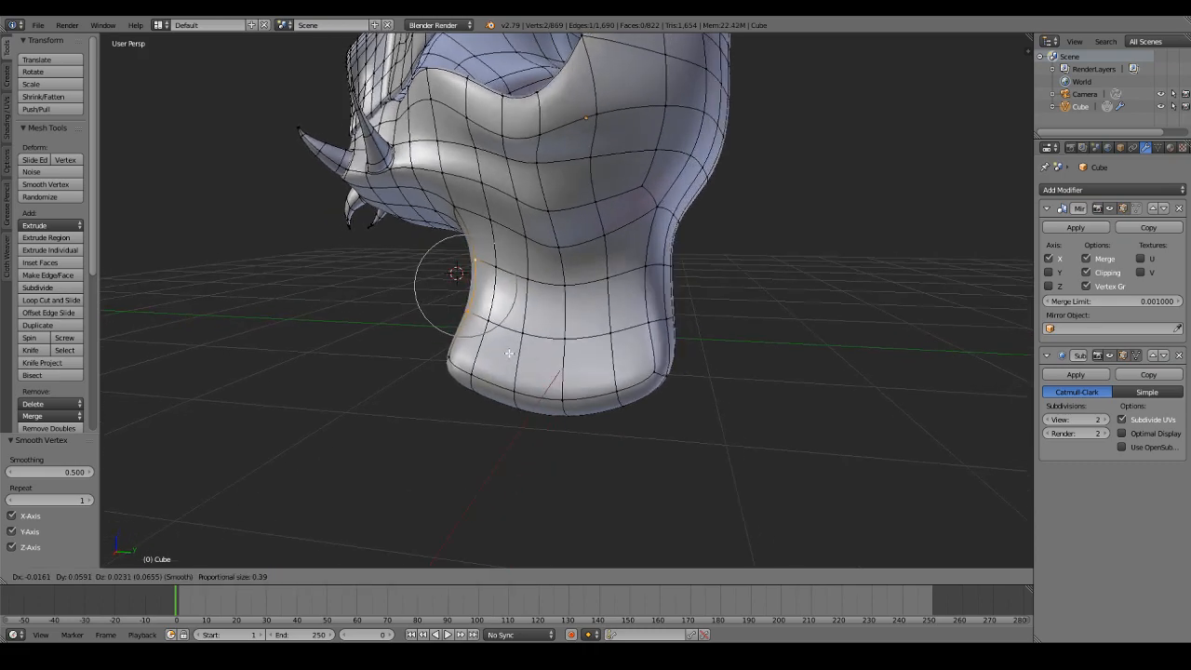
{"action": "left_click", "coordinate": [503, 321]}
Step: Pull the vertex at the rear corner of the neck's base down and backward with a larger proportional falloff
{"action": "right_click", "coordinate": [660, 391]}
{"action": "key", "text": "g"}
{"action": "scroll", "coordinate": [670, 400], "scroll_direction": "down", "scroll_amount": 14}
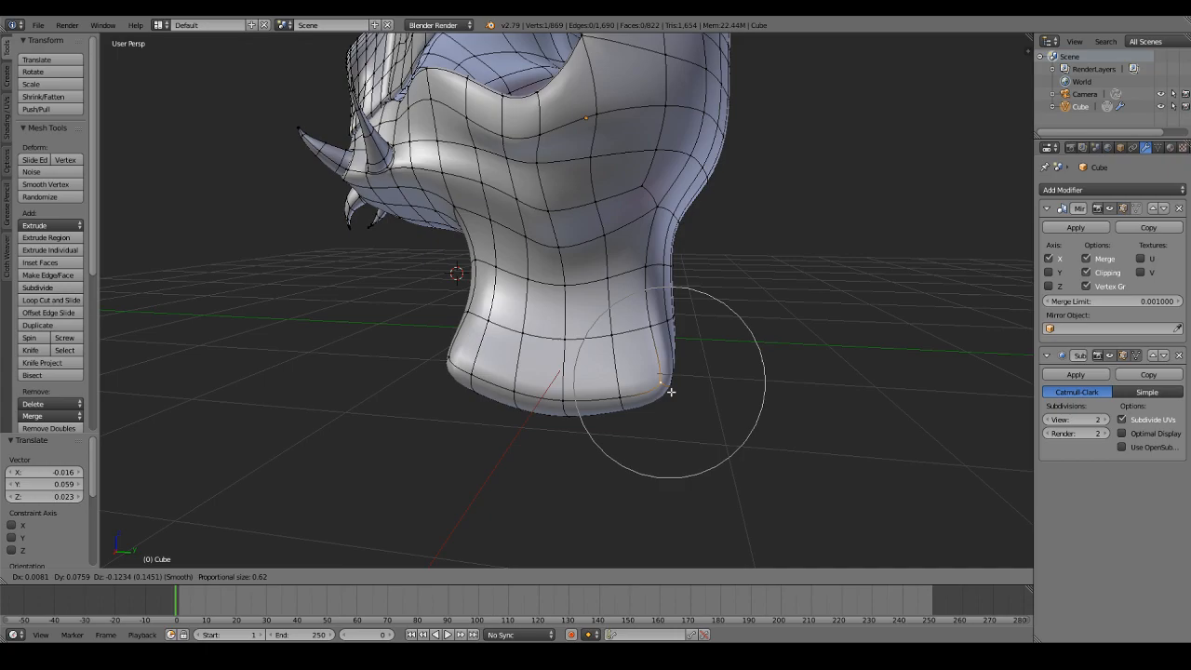
{"action": "left_click", "coordinate": [670, 395]}
{"action": "middle_click_drag", "start_coordinate": [670, 395], "coordinate": [720, 385]}
{"action": "middle_click_drag", "start_coordinate": [596, 406], "coordinate": [554, 392]}
{"action": "key", "text": "a"}
Step: Reposition two separate vertices along the neck's bottom edge with proportional editing
{"action": "right_click", "coordinate": [489, 413]}
{"action": "middle_click_drag", "start_coordinate": [489, 412], "coordinate": [534, 411]}
{"action": "key", "text": "g"}
{"action": "scroll", "coordinate": [534, 365], "scroll_direction": "down", "scroll_amount": 6}
{"action": "left_click", "coordinate": [548, 358]}
{"action": "middle_click_drag", "start_coordinate": [681, 320], "coordinate": [672, 353]}
{"action": "right_click", "coordinate": [672, 354]}
{"action": "key", "text": "g"}
{"action": "left_click", "coordinate": [689, 383]}
Step: Shift a vertex on the upper part of the neck and check the smoothed head
{"action": "right_click", "coordinate": [610, 259]}
{"action": "middle_click_drag", "start_coordinate": [610, 260], "coordinate": [582, 318]}
{"action": "key", "text": "g"}
{"action": "left_click", "coordinate": [586, 277]}
{"action": "key", "text": "Tab"}
{"action": "scroll", "coordinate": [585, 279], "scroll_direction": "down", "scroll_amount": 3}
{"action": "key", "text": "Tab"}
Step: Pull the centre vertex at the back of the neck's base outward along Y with a wide proportional falloff
{"action": "right_click", "coordinate": [521, 366]}
{"action": "middle_click_drag", "start_coordinate": [521, 367], "coordinate": [670, 372]}
{"action": "key", "text": "g"}
{"action": "left_click", "coordinate": [497, 370]}
{"action": "scroll", "coordinate": [559, 349], "scroll_direction": "up", "scroll_amount": 2}
{"action": "key", "text": "g"}
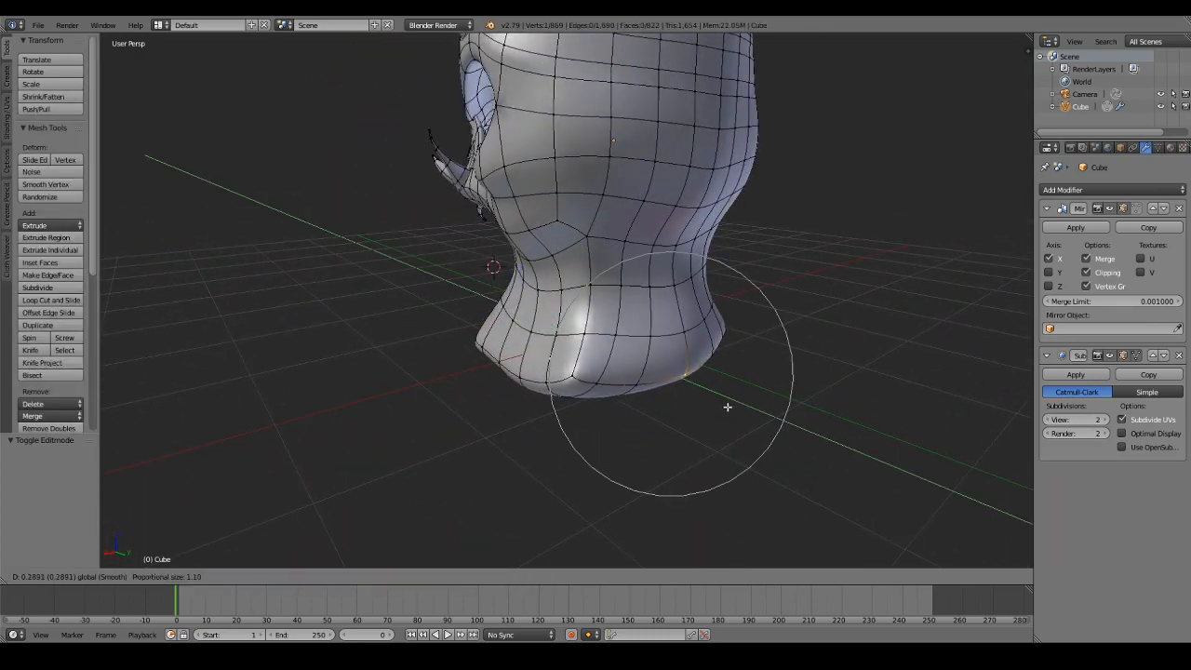
{"action": "left_click", "coordinate": [744, 417]}
Step: Check the smoothed neck and readjust the position of the vertex at the back of its base
{"action": "key", "text": "Tab"}
{"action": "middle_click_drag", "start_coordinate": [745, 418], "coordinate": [800, 346]}
{"action": "key", "text": "Tab"}
{"action": "key", "text": "g"}
{"action": "left_click", "coordinate": [709, 371]}
Step: Select the whole bottom ring of the neck through the mesh and flatten it along Z with a scale of 0.195
{"action": "key", "text": "z"}
{"action": "key", "text": "a"}
{"action": "middle_click_drag", "start_coordinate": [476, 344], "coordinate": [482, 371]}
{"action": "key", "text": "c"}
{"action": "left_click_drag", "start_coordinate": [671, 369], "coordinate": [399, 388]}
{"action": "right_click", "coordinate": [526, 377]}
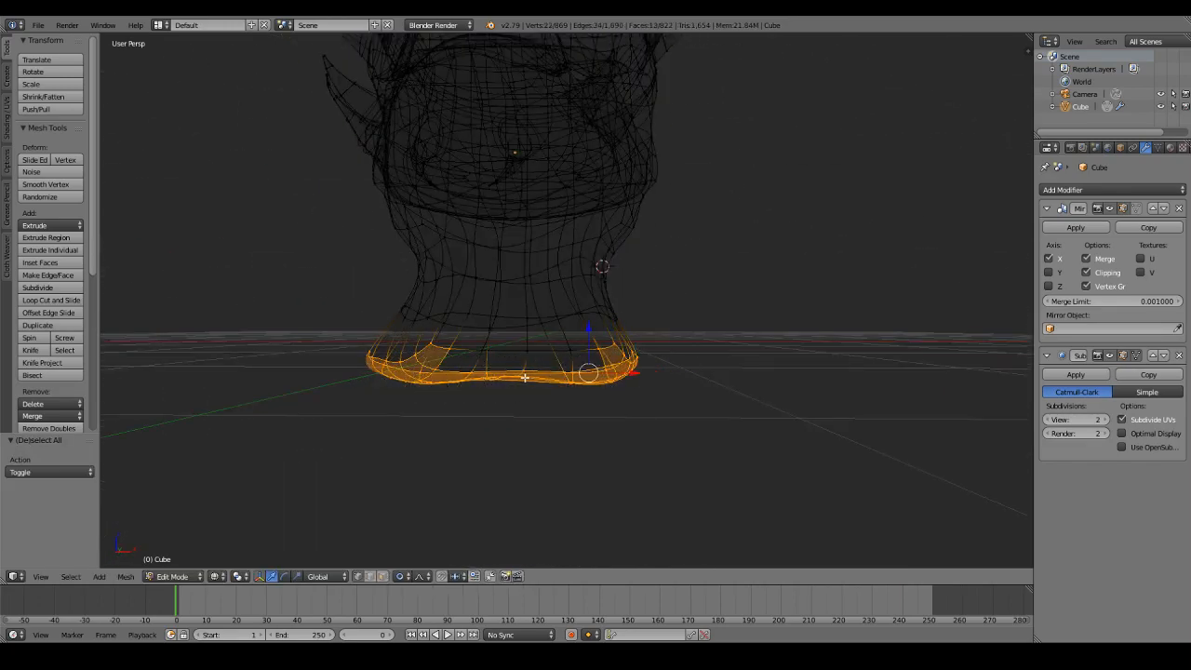
{"action": "key", "text": "z"}
{"action": "middle_click_drag", "start_coordinate": [525, 378], "coordinate": [558, 412]}
{"action": "key", "text": "s"}
{"action": "left_click", "coordinate": [566, 400]}
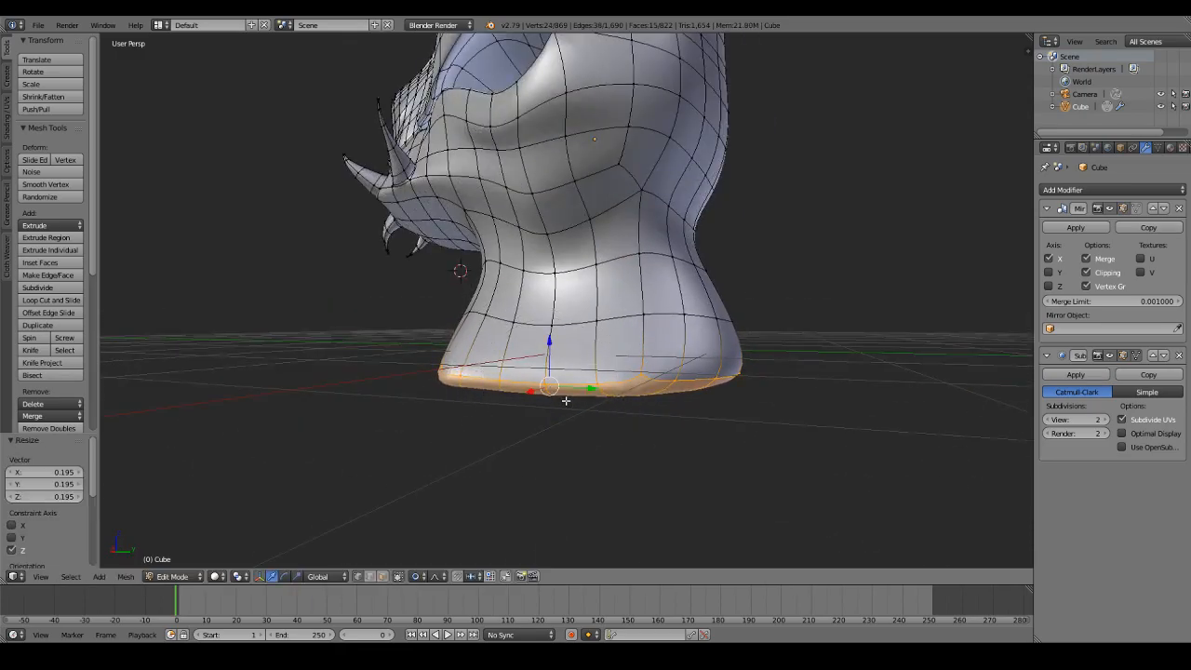
Step: Move a vertex on the neck's bottom edge by -0.16 along Y with proportional editing
{"action": "right_click", "coordinate": [664, 397]}
{"action": "key", "text": "g"}
{"action": "key", "text": "y"}
{"action": "middle_click_drag", "start_coordinate": [560, 401], "coordinate": [605, 400]}
{"action": "left_click", "coordinate": [668, 404]}
Step: Pull the vertex at the side of the upper neck inward and readjust its depth along Y
{"action": "right_click", "coordinate": [601, 275]}
{"action": "key", "text": "g"}
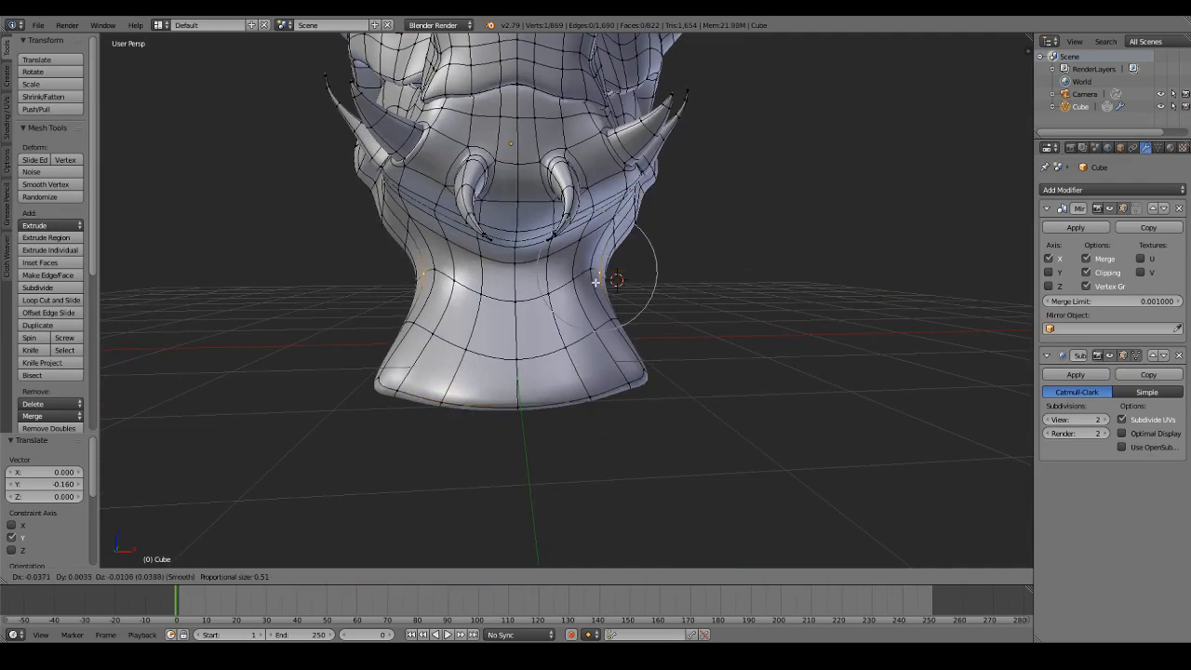
{"action": "left_click", "coordinate": [586, 270]}
{"action": "middle_click_drag", "start_coordinate": [580, 266], "coordinate": [507, 279]}
{"action": "key", "text": "g"}
{"action": "key", "text": "y"}
{"action": "left_click", "coordinate": [512, 256]}
{"action": "key", "text": "g"}
{"action": "left_click", "coordinate": [503, 289]}
Step: Check the smoothed neck and reposition the vertex at the front of its lower flare
{"action": "right_click", "coordinate": [414, 349]}
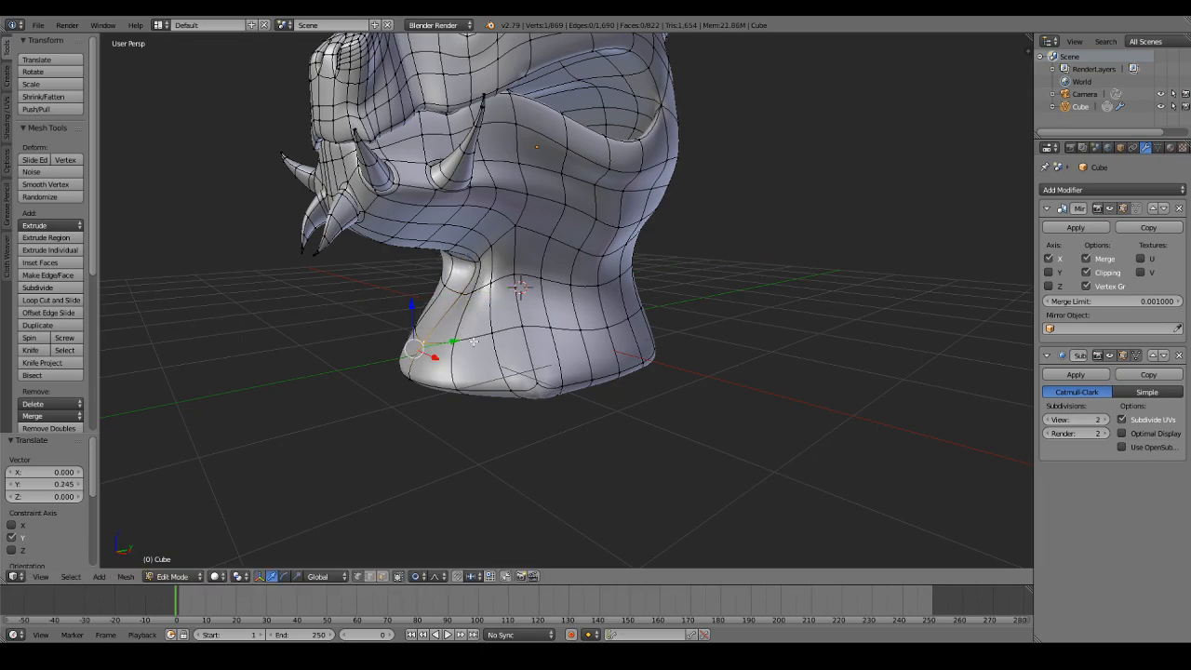
{"action": "key", "text": "Tab"}
{"action": "mouse_move", "coordinate": [475, 342]}
{"action": "middle_mouse_down"}
{"action": "mouse_move", "coordinate": [684, 394]}
{"action": "mouse_move", "coordinate": [713, 459]}
{"action": "middle_mouse_up"}
{"action": "key", "text": "Tab"}
{"action": "key", "text": "g"}
{"action": "left_click", "coordinate": [683, 393]}
Step: Select the neck's bottom ring and raise it 0.16 along Z
{"action": "key", "text": "Tab"}
{"action": "key", "text": "Tab"}
{"action": "key", "text": "c"}
{"action": "mouse_move", "coordinate": [713, 459]}
{"action": "left_mouse_down"}
{"action": "mouse_move", "coordinate": [385, 455]}
{"action": "mouse_move", "coordinate": [406, 433]}
{"action": "left_mouse_up"}
{"action": "right_click", "coordinate": [406, 432]}
{"action": "key", "text": "z"}
{"action": "key", "text": "g"}
{"action": "key", "text": "z"}
{"action": "left_click", "coordinate": [616, 400]}
Step: Disable proportional editing, scale the neck's bottom ring by -0.356 along Z, and check the smoothed head
{"action": "scroll", "coordinate": [521, 465], "scroll_direction": "up", "scroll_amount": 3}
{"action": "left_click", "coordinate": [415, 575]}
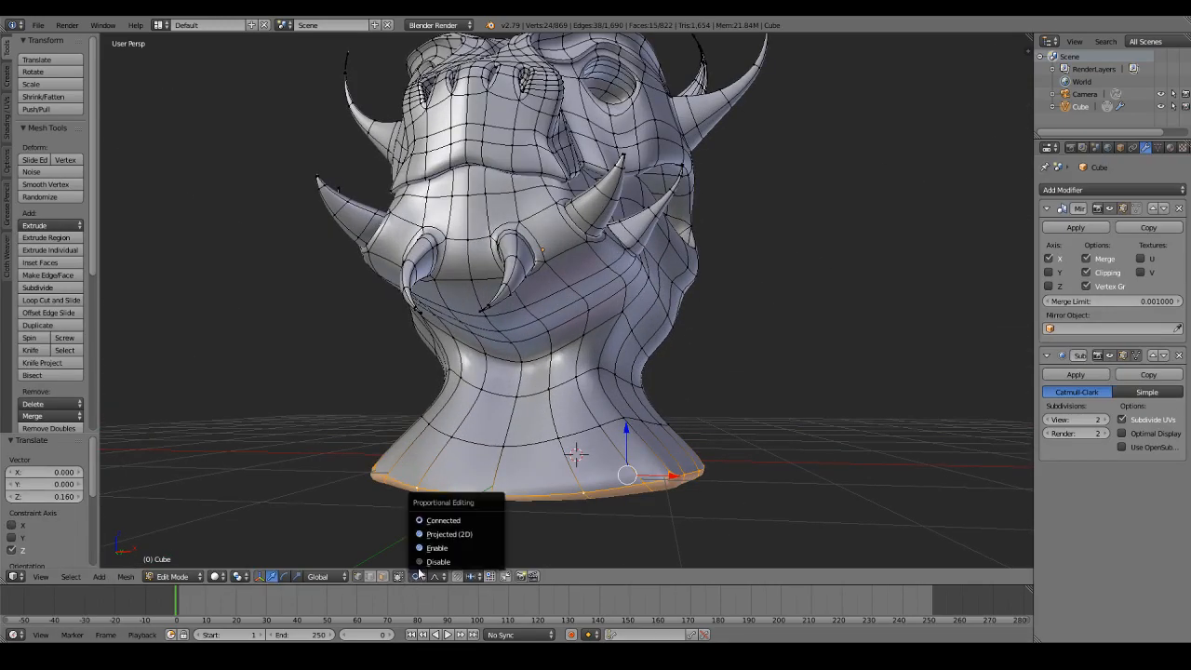
{"action": "left_click", "coordinate": [446, 518]}
{"action": "key", "text": "s"}
{"action": "left_click", "coordinate": [607, 482]}
{"action": "scroll", "coordinate": [617, 468], "scroll_direction": "down", "scroll_amount": 2}
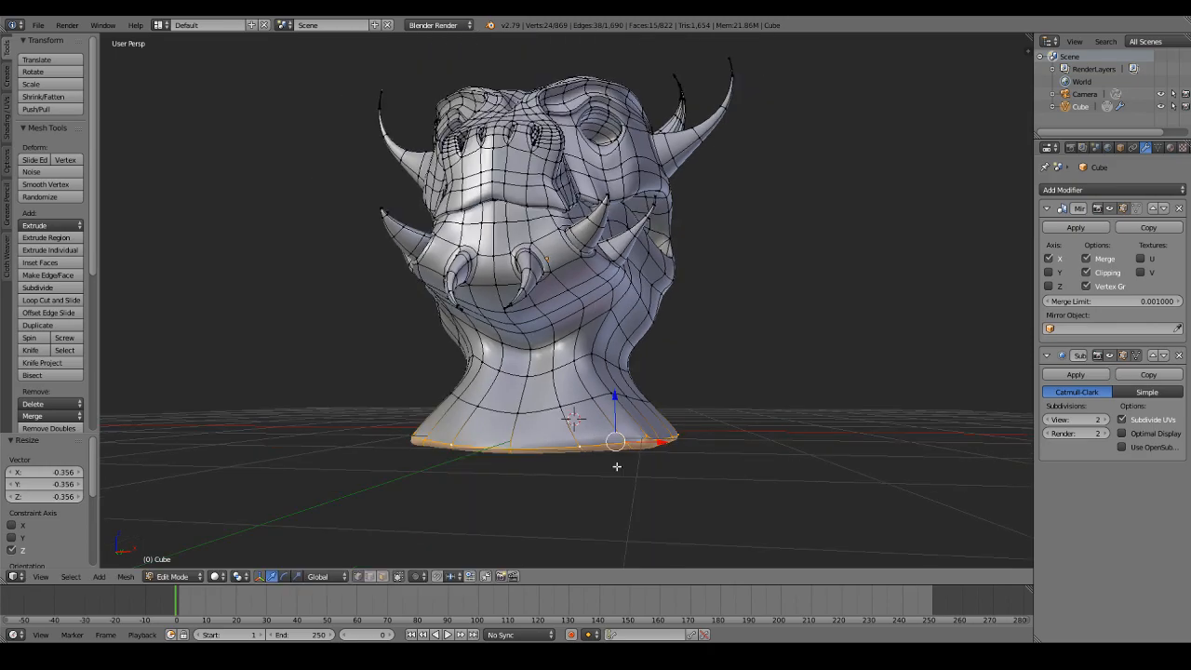
{"action": "key", "text": "Tab"}
{"action": "middle_click_drag", "start_coordinate": [561, 447], "coordinate": [585, 420]}
{"action": "scroll", "coordinate": [589, 369], "scroll_direction": "up", "scroll_amount": 3}
{"action": "middle_click_drag", "start_coordinate": [612, 352], "coordinate": [433, 394]}
{"action": "key", "text": "Tab"}
Step: Select a rectangular patch of faces on the upper back of the head behind the upper horn
{"action": "left_click", "coordinate": [380, 575]}
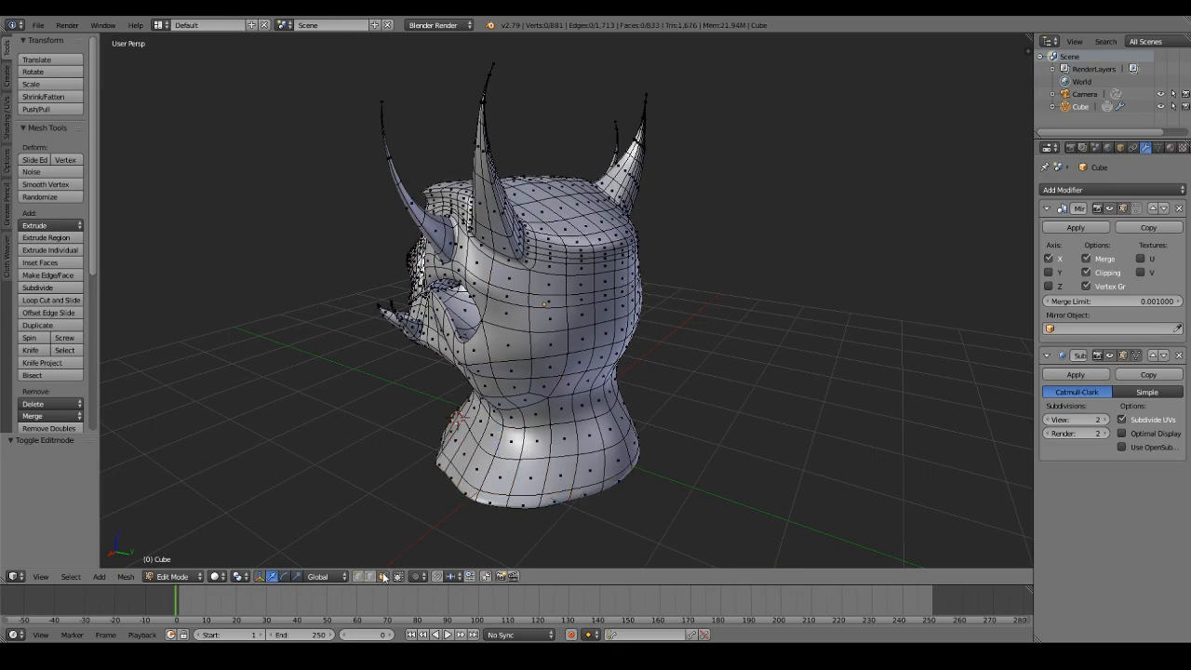
{"action": "scroll", "coordinate": [540, 310], "scroll_direction": "up", "scroll_amount": 6}
{"action": "right_click", "coordinate": [585, 330]}
{"action": "key", "text": "c"}
{"action": "mouse_move", "coordinate": [581, 336]}
{"action": "left_mouse_down"}
{"action": "mouse_move", "coordinate": [518, 316]}
{"action": "mouse_move", "coordinate": [588, 352]}
{"action": "left_mouse_up"}
{"action": "right_click", "coordinate": [591, 349]}
{"action": "middle_click_drag", "start_coordinate": [592, 350], "coordinate": [533, 316]}
{"action": "key", "text": "c"}
{"action": "mouse_move", "coordinate": [563, 286]}
{"action": "left_mouse_down"}
{"action": "mouse_move", "coordinate": [559, 336]}
{"action": "mouse_move", "coordinate": [542, 359]}
{"action": "left_mouse_up"}
{"action": "right_click", "coordinate": [543, 358]}
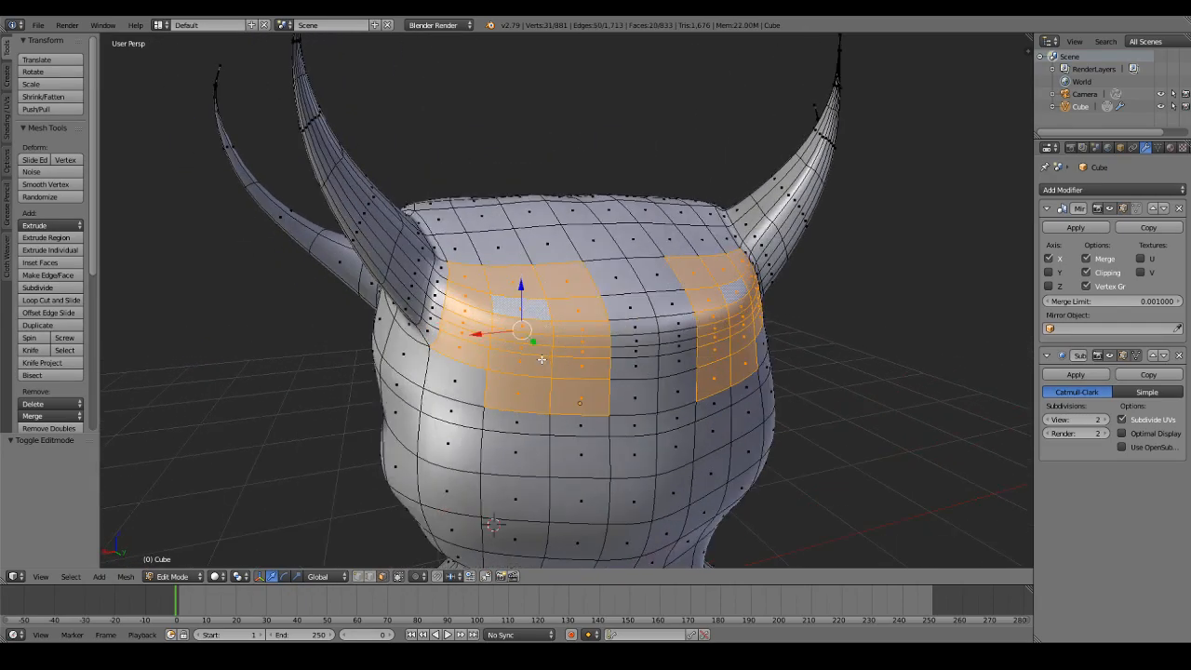
Step: Extrude the selected patch in place with proportional editing off and smooth its vertices by 0.5
{"action": "scroll", "coordinate": [494, 365], "scroll_direction": "down", "scroll_amount": 5}
{"action": "middle_click_drag", "start_coordinate": [494, 365], "coordinate": [747, 324]}
{"action": "scroll", "coordinate": [747, 323], "scroll_direction": "up", "scroll_amount": 2}
{"action": "left_click", "coordinate": [415, 577]}
{"action": "left_click", "coordinate": [439, 562]}
{"action": "middle_click_drag", "start_coordinate": [632, 326], "coordinate": [309, 367]}
{"action": "key", "text": "e"}
{"action": "right_click", "coordinate": [513, 351]}
{"action": "scroll", "coordinate": [514, 351], "scroll_direction": "up", "scroll_amount": 2}
{"action": "left_click", "coordinate": [48, 184]}
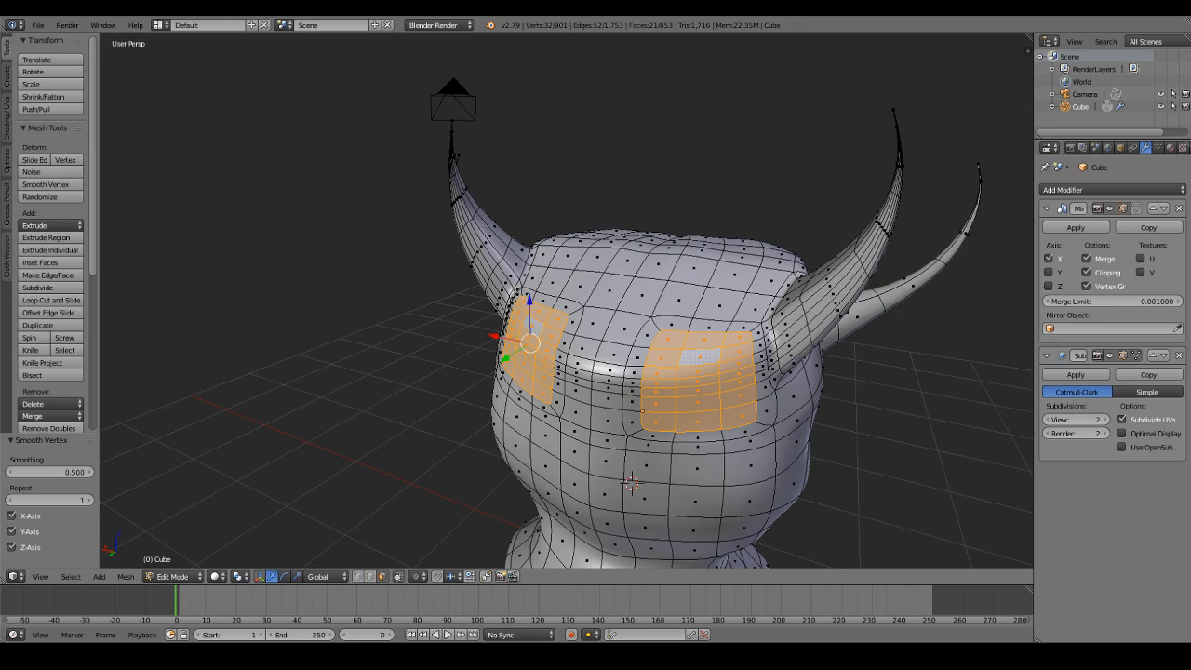
Step: Extrude the patch slightly outward from the back of the head and smooth its vertices twice
{"action": "middle_click_drag", "start_coordinate": [628, 266], "coordinate": [625, 334]}
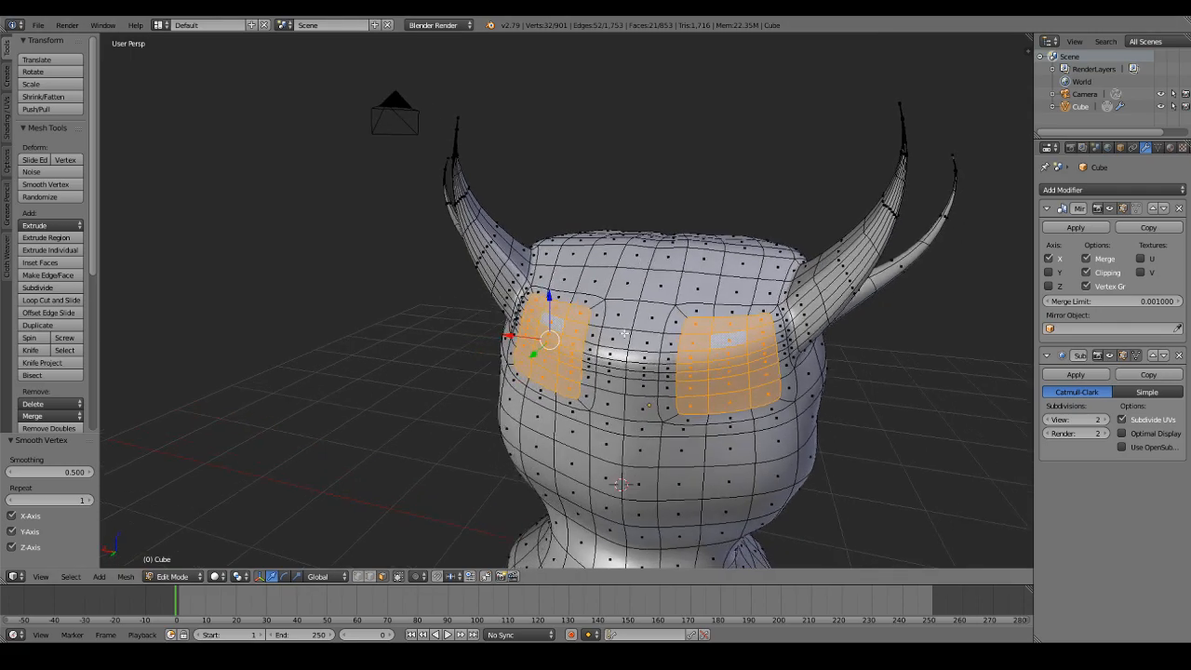
{"action": "key", "text": "e"}
{"action": "left_click", "coordinate": [556, 390]}
{"action": "middle_click_drag", "start_coordinate": [556, 389], "coordinate": [552, 343]}
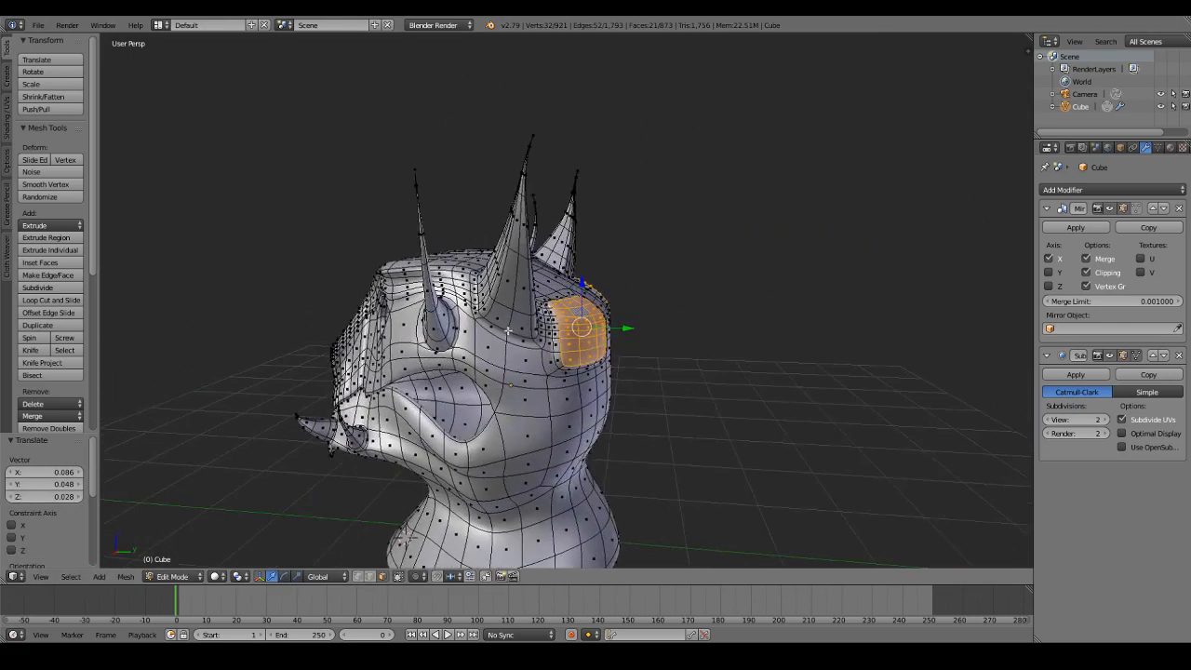
{"action": "left_click", "coordinate": [75, 184]}
{"action": "left_click", "coordinate": [75, 183]}
Step: Extrude the patch further outward as the base of a back horn and reposition its end faces
{"action": "middle_click_drag", "start_coordinate": [734, 298], "coordinate": [607, 352]}
{"action": "key", "text": "e"}
{"action": "left_click", "coordinate": [603, 315]}
{"action": "key", "text": "g"}
{"action": "left_click", "coordinate": [537, 318]}
{"action": "middle_click_drag", "start_coordinate": [537, 319], "coordinate": [772, 255]}
{"action": "key", "text": "g"}
{"action": "left_click", "coordinate": [672, 251]}
Step: Smooth the end of the back horn stub twice and tilt it with a trackball rotation
{"action": "left_click", "coordinate": [45, 185]}
{"action": "left_click", "coordinate": [45, 184]}
{"action": "middle_click_drag", "start_coordinate": [559, 279], "coordinate": [531, 304]}
{"action": "key", "text": "r"}
{"action": "key", "text": "r"}
{"action": "left_click", "coordinate": [656, 283]}
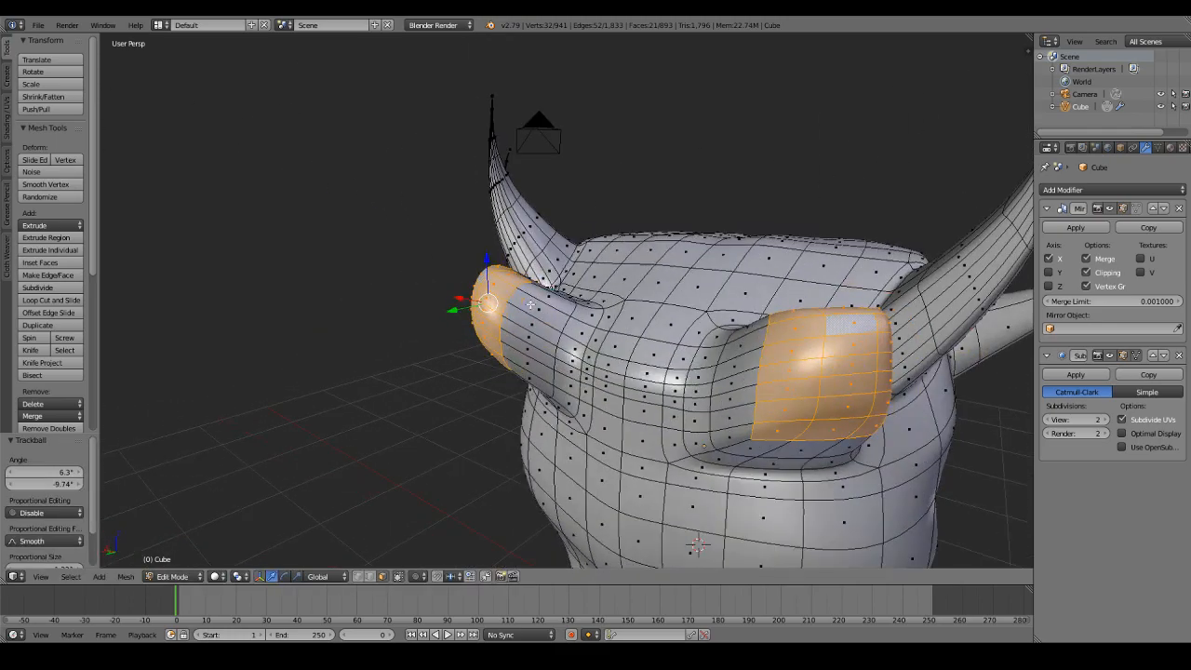
Step: Shift the stub's end faces and extrude the next segment of the back horn
{"action": "key", "text": "g"}
{"action": "left_click", "coordinate": [559, 308]}
{"action": "key", "text": "e"}
{"action": "left_click", "coordinate": [540, 304]}
Step: Scale the new horn segment's end and tilt it with trackball rotations, the last at 6.3° and -12.6°
{"action": "middle_click_drag", "start_coordinate": [539, 304], "coordinate": [713, 314]}
{"action": "key", "text": "r"}
{"action": "key", "text": "r"}
{"action": "left_click", "coordinate": [591, 293]}
{"action": "key", "text": "s"}
{"action": "left_click", "coordinate": [601, 300]}
{"action": "key", "text": "r"}
{"action": "key", "text": "r"}
{"action": "left_click", "coordinate": [826, 296]}
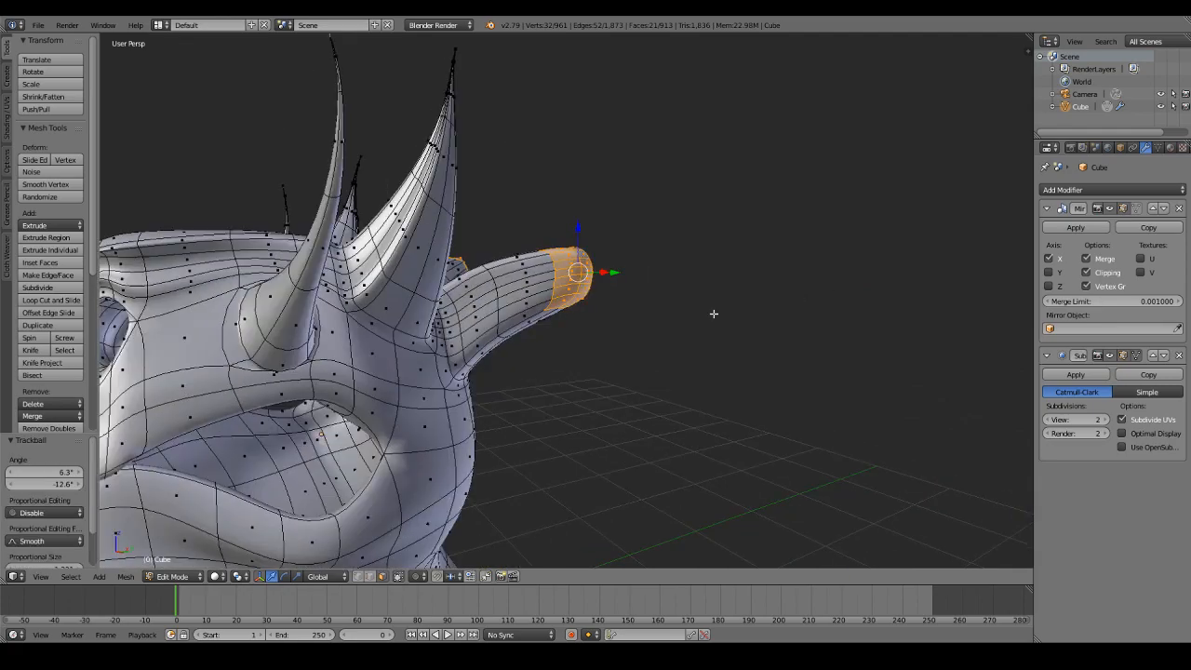
Step: Extrude another segment from the back horn's end and rotate it to curve the horn downward
{"action": "key", "text": "e"}
{"action": "left_click", "coordinate": [720, 292]}
{"action": "key", "text": "r"}
{"action": "key", "text": "r"}
{"action": "left_click", "coordinate": [695, 316]}
Step: Reposition the curved segment's end faces and scale them down to taper the back horn
{"action": "key", "text": "g"}
{"action": "middle_click_drag", "start_coordinate": [695, 316], "coordinate": [741, 335]}
{"action": "left_click", "coordinate": [706, 305]}
{"action": "key", "text": "s"}
{"action": "left_click", "coordinate": [728, 305]}
{"action": "scroll", "coordinate": [665, 287], "scroll_direction": "down", "scroll_amount": 4}
{"action": "middle_click_drag", "start_coordinate": [664, 287], "coordinate": [752, 287]}
{"action": "scroll", "coordinate": [752, 288], "scroll_direction": "up", "scroll_amount": 3}
Step: Extrude the back horn downward by another segment and scale its end to 0.602
{"action": "key", "text": "e"}
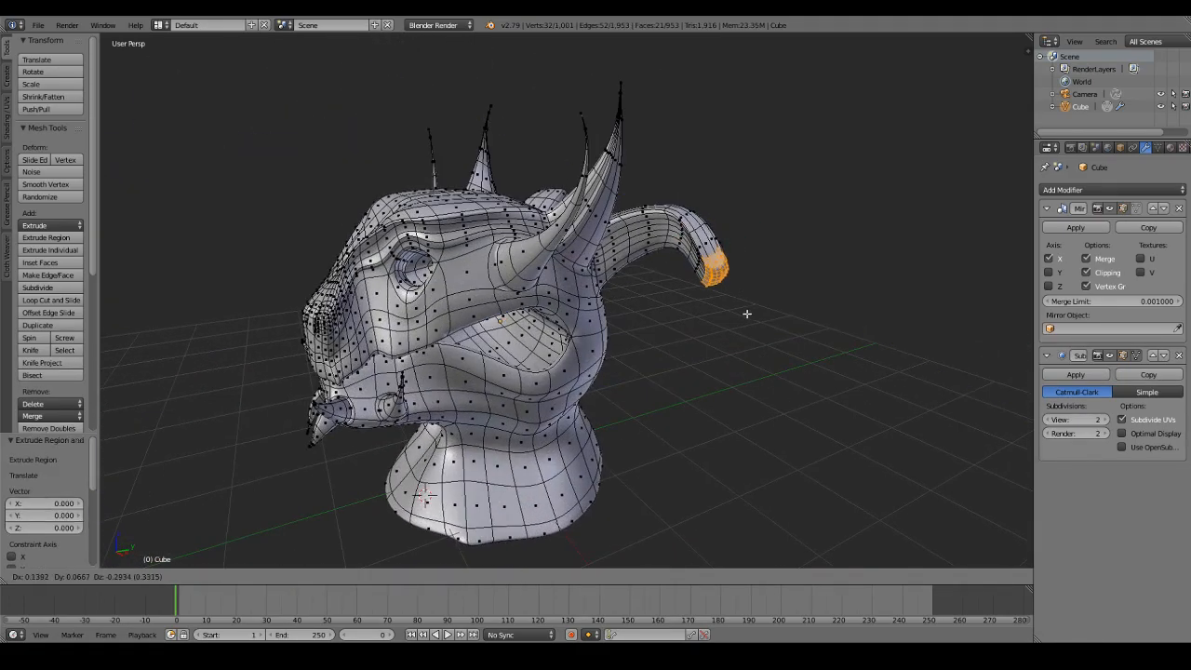
{"action": "left_click", "coordinate": [747, 313]}
{"action": "key", "text": "s"}
{"action": "left_click", "coordinate": [753, 332]}
Step: Bring the back horn's end faces further down and scale them smaller
{"action": "middle_click_drag", "start_coordinate": [753, 333], "coordinate": [716, 325]}
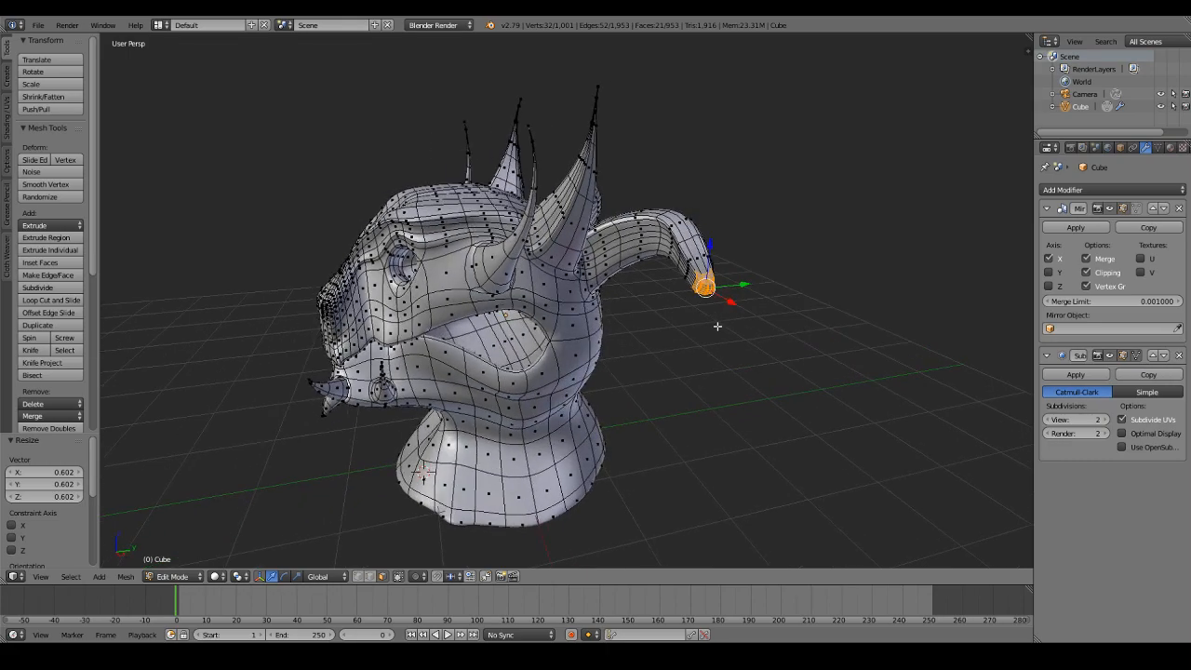
{"action": "key", "text": "g"}
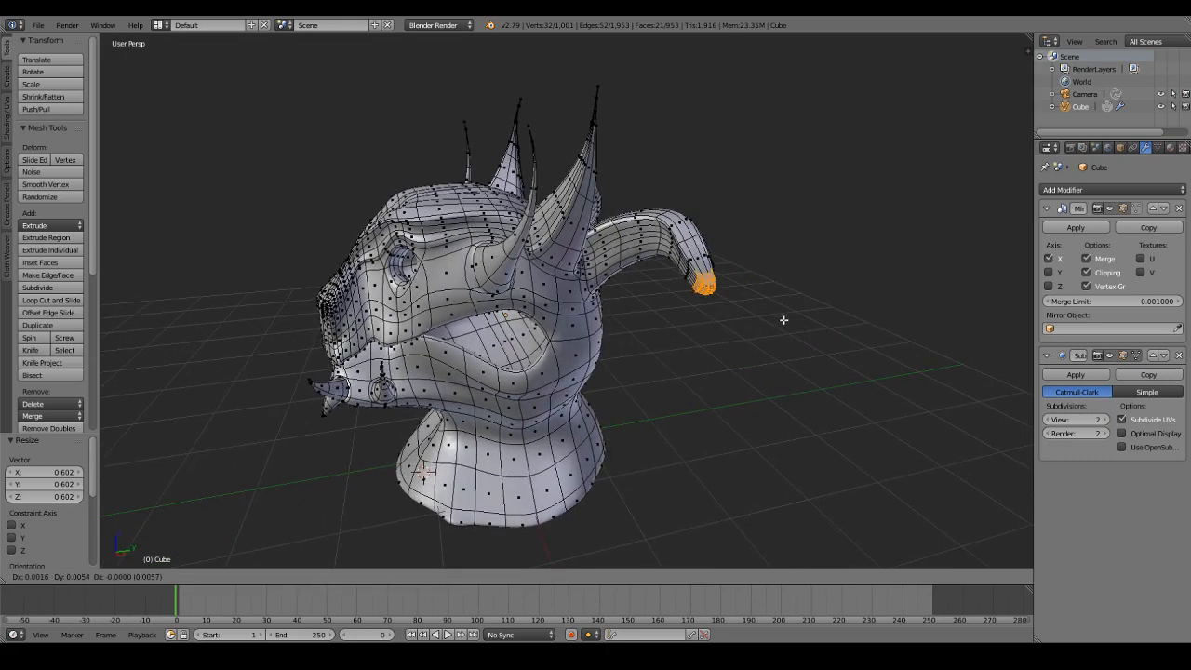
{"action": "left_click", "coordinate": [766, 393]}
{"action": "key", "text": "s"}
{"action": "left_click", "coordinate": [723, 364]}
{"action": "middle_click_drag", "start_coordinate": [722, 364], "coordinate": [670, 339]}
{"action": "scroll", "coordinate": [799, 337], "scroll_direction": "up", "scroll_amount": 3}
{"action": "scroll", "coordinate": [799, 337], "scroll_direction": "down", "scroll_amount": 5}
Step: Extrude the back horn's tip inward toward the neck, rotate it, and scale its end to 0.528
{"action": "key", "text": "e"}
{"action": "left_click", "coordinate": [741, 332]}
{"action": "key", "text": "r"}
{"action": "left_click", "coordinate": [740, 346]}
{"action": "key", "text": "s"}
{"action": "left_click", "coordinate": [705, 350]}
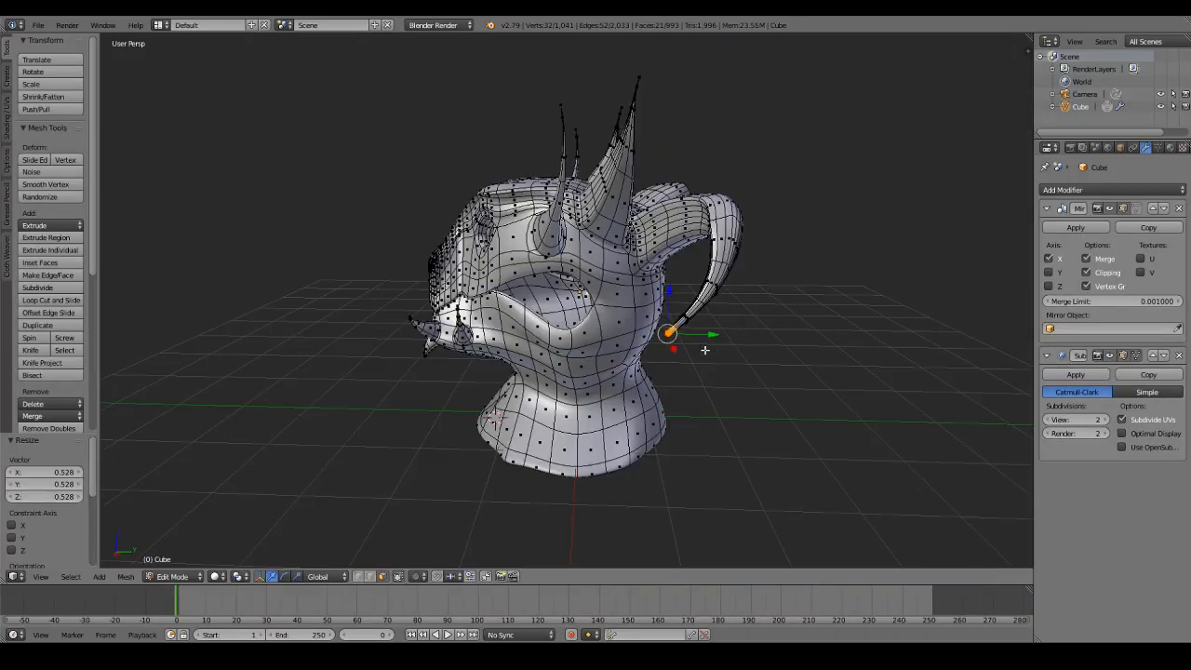
Step: Enable connected proportional editing, pull the back horn's tip down with a wide falloff, and rotate it 13°
{"action": "left_click", "coordinate": [415, 576]}
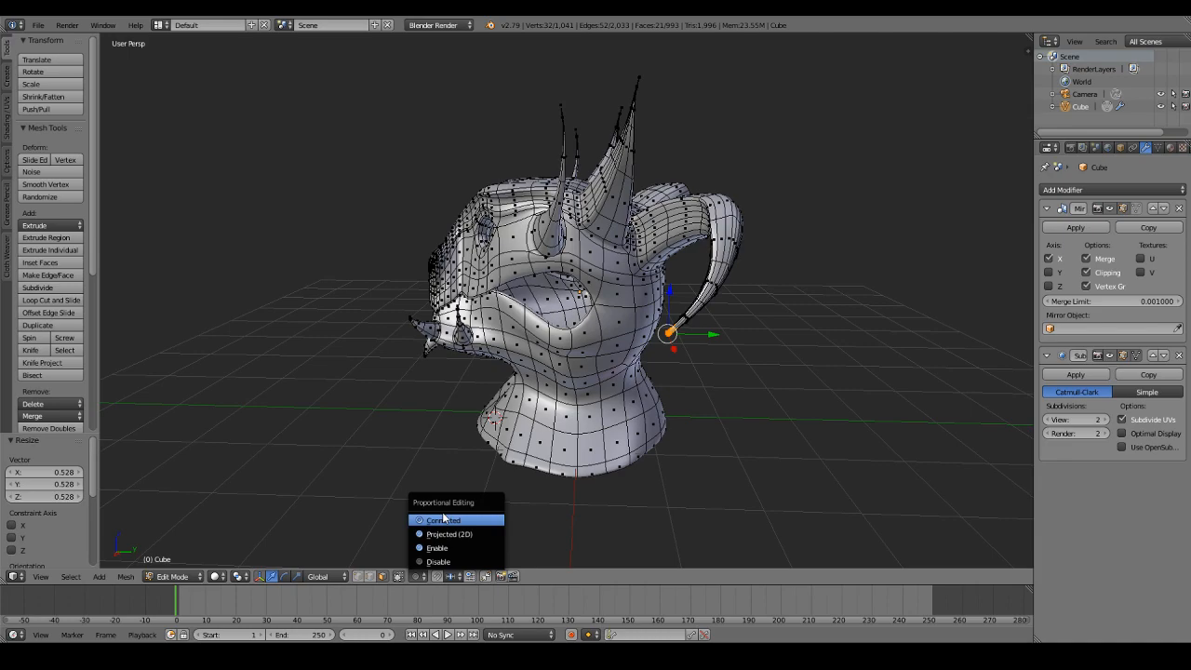
{"action": "left_click", "coordinate": [443, 518]}
{"action": "key", "text": "g"}
{"action": "scroll", "coordinate": [709, 490], "scroll_direction": "down", "scroll_amount": 10}
{"action": "left_click", "coordinate": [699, 484]}
{"action": "key", "text": "r"}
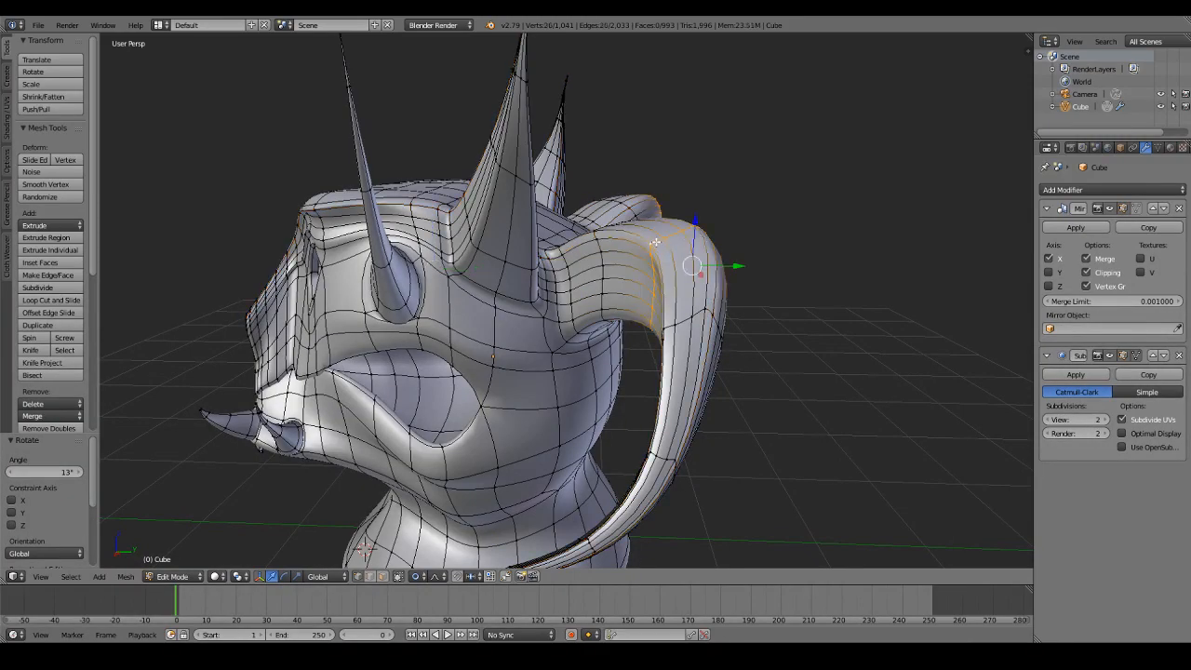
Step: Reposition the edge loop at the back horn's bend and a point on its lower section with proportional editing
{"action": "middle_click_drag", "start_coordinate": [655, 242], "coordinate": [583, 273]}
{"action": "key", "text": "g"}
{"action": "scroll", "coordinate": [667, 237], "scroll_direction": "up", "scroll_amount": 7}
{"action": "left_click", "coordinate": [669, 236]}
{"action": "right_click", "coordinate": [747, 418]}
{"action": "middle_click_drag", "start_coordinate": [747, 419], "coordinate": [710, 198]}
{"action": "key", "text": "g"}
{"action": "left_click", "coordinate": [720, 172]}
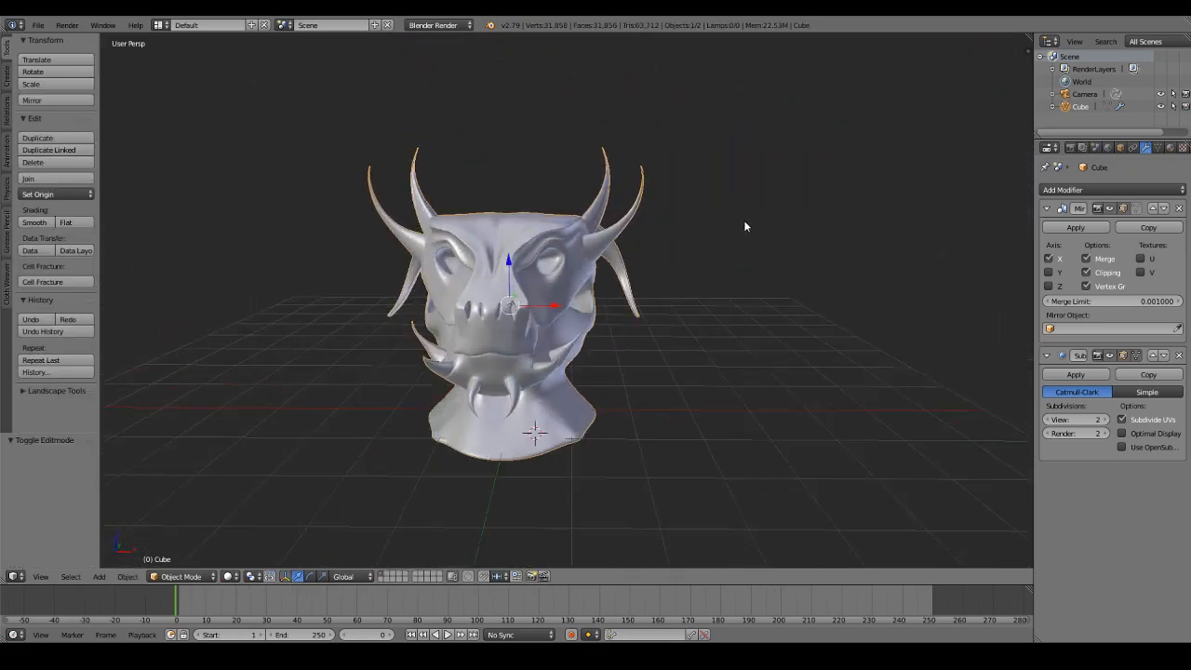
Step: Rotate the back horn's tip, move it about 0.35 forward along the neck, and rotate it about 15° with proportional editing
{"action": "key", "text": "Tab"}
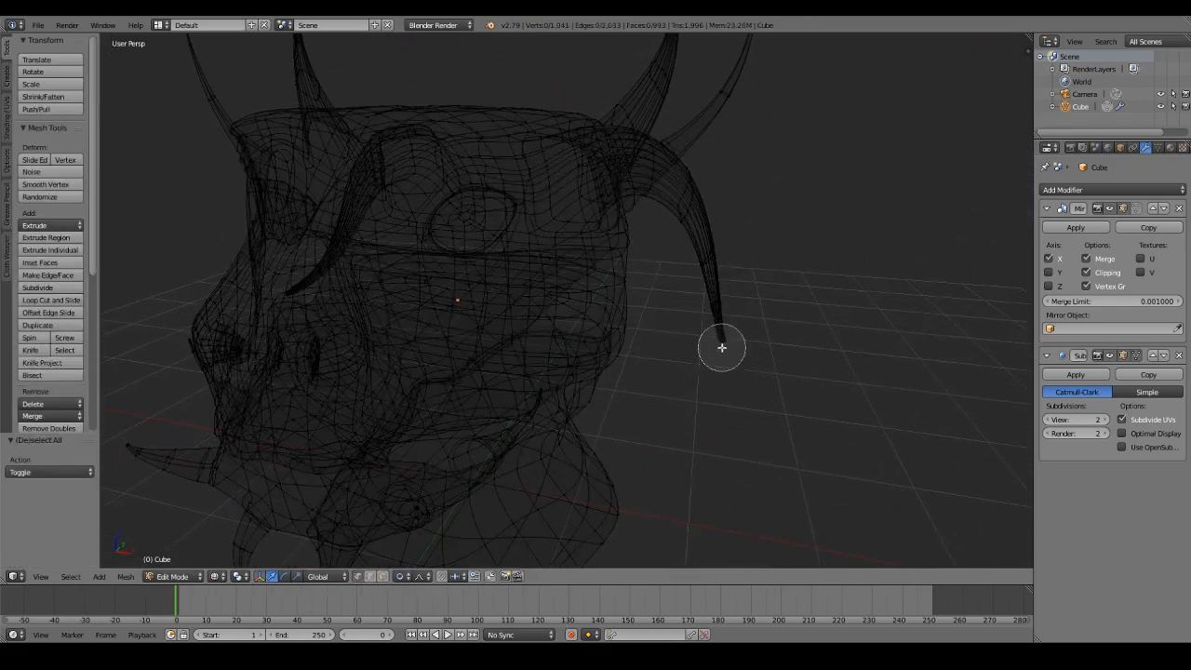
{"action": "key", "text": "z"}
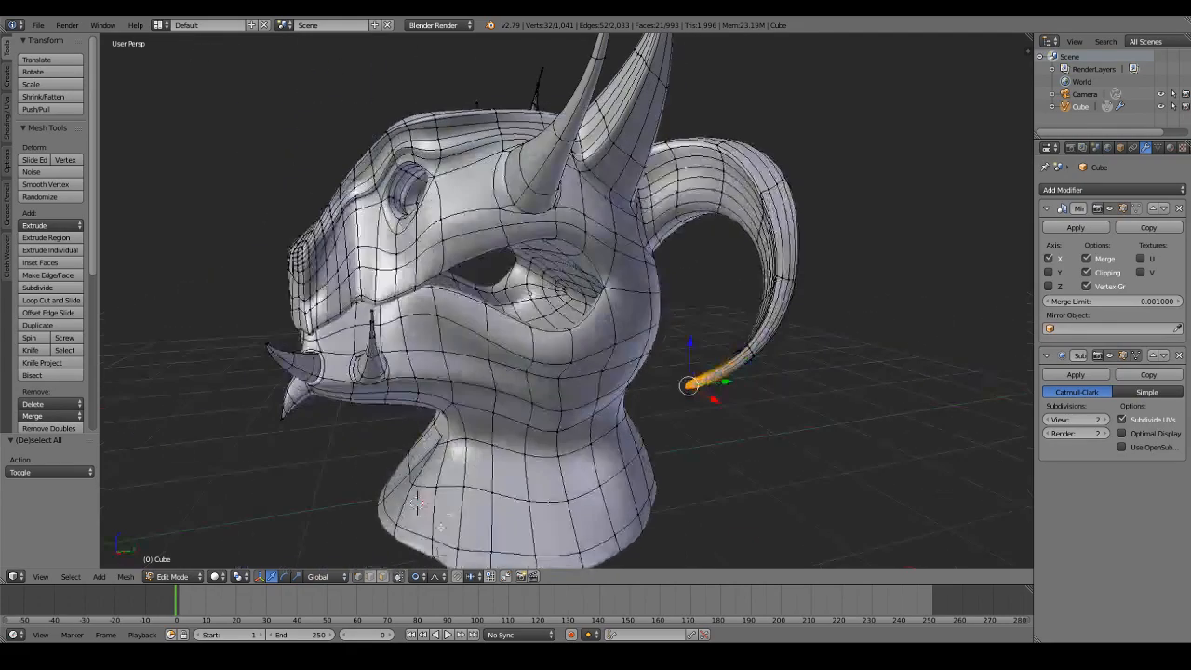
{"action": "left_click", "coordinate": [423, 576]}
{"action": "left_click", "coordinate": [447, 524]}
{"action": "middle_click_drag", "start_coordinate": [614, 354], "coordinate": [670, 356]}
{"action": "key", "text": "r"}
{"action": "left_click", "coordinate": [686, 366]}
{"action": "key", "text": "g"}
{"action": "scroll", "coordinate": [642, 373], "scroll_direction": "up", "scroll_amount": 4}
{"action": "left_click", "coordinate": [667, 366]}
{"action": "key", "text": "r"}
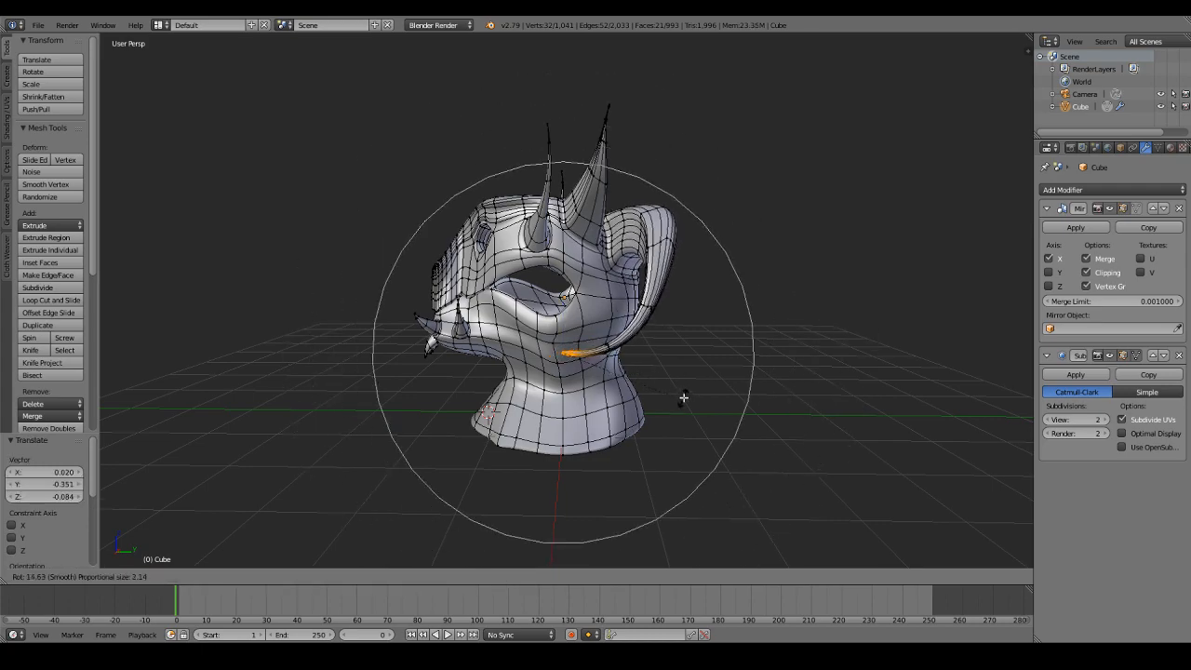
{"action": "left_click", "coordinate": [691, 399]}
Step: Insert two edge loops around the back horn, one on its lower curve and one on its outer bend
{"action": "key", "text": "a"}
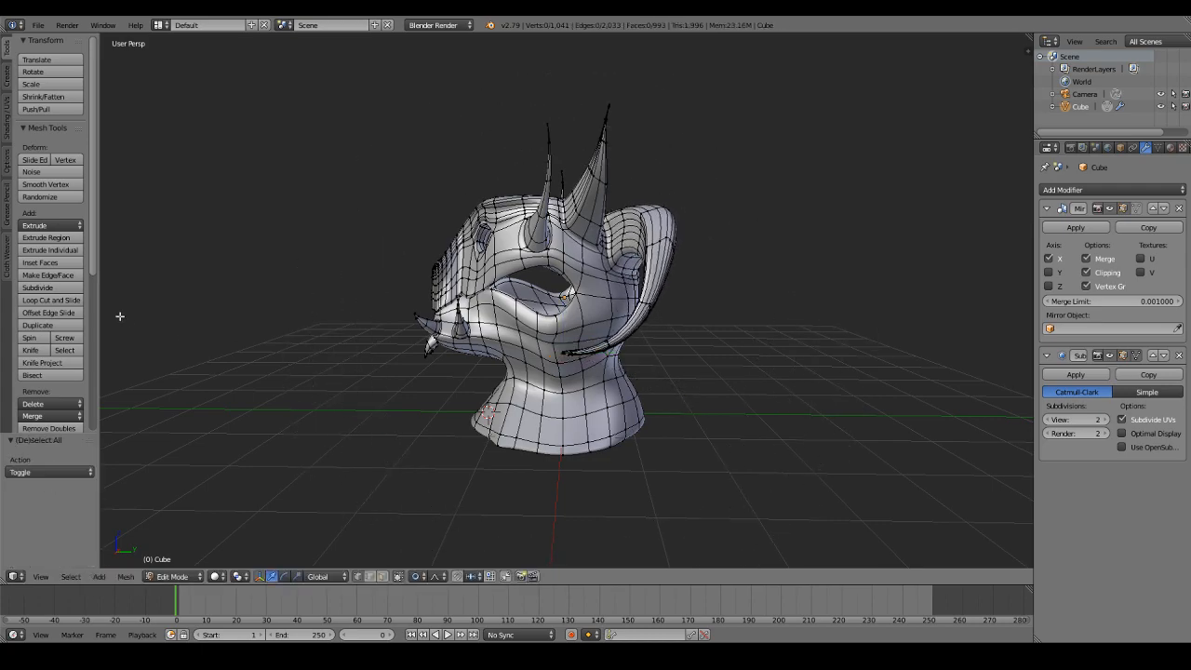
{"action": "left_click", "coordinate": [646, 340]}
{"action": "left_click", "coordinate": [647, 341]}
{"action": "key", "text": "a"}
{"action": "left_click", "coordinate": [71, 301]}
{"action": "left_click", "coordinate": [653, 279]}
{"action": "left_click", "coordinate": [653, 279]}
{"action": "key", "text": "a"}
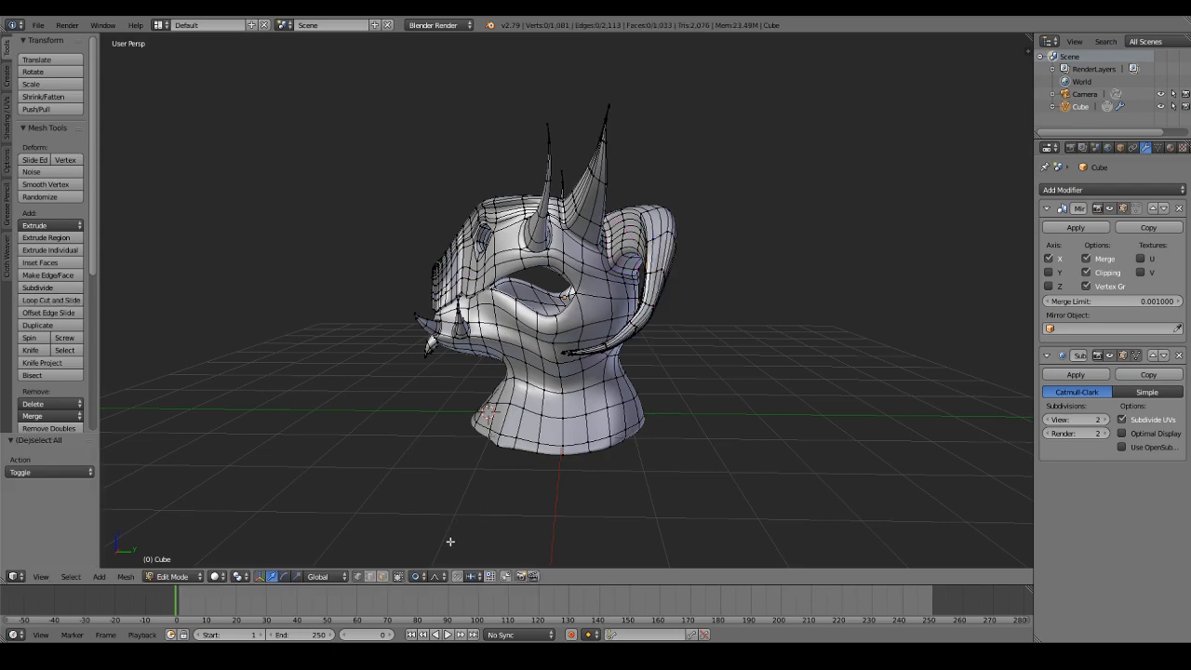
Step: Move the edge loop on the back horn's outer bend backward and down with a narrow proportional falloff
{"action": "scroll", "coordinate": [614, 377], "scroll_direction": "up", "scroll_amount": 3}
{"action": "right_click", "coordinate": [754, 240], "text": "alt"}
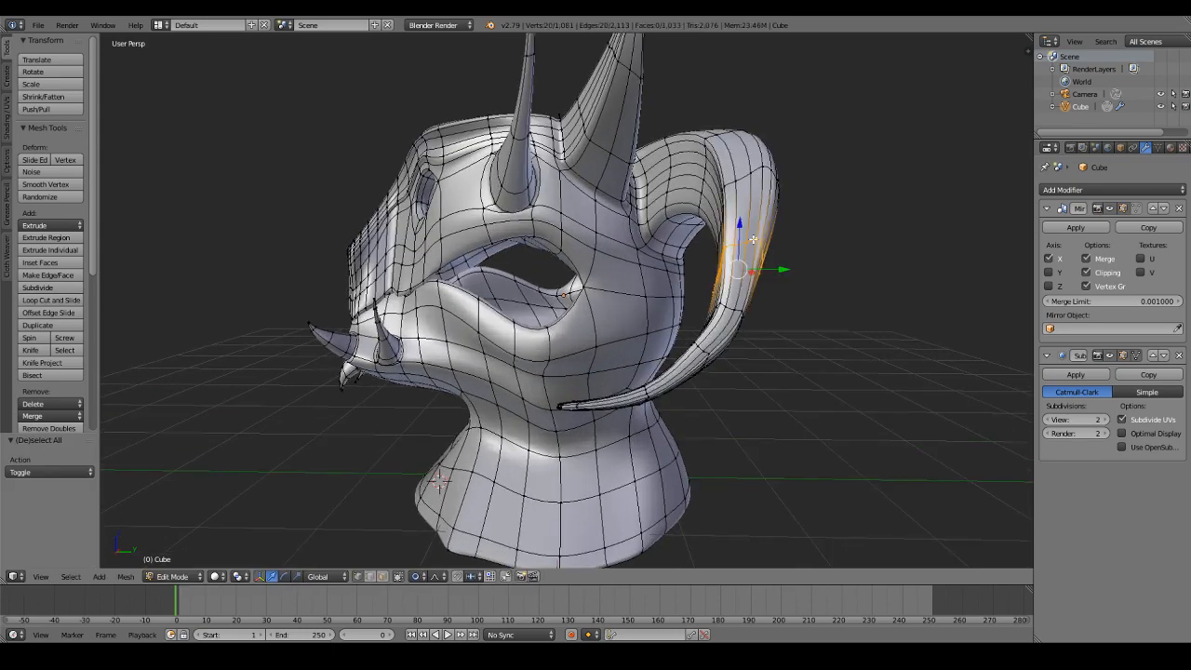
{"action": "key", "text": "g"}
{"action": "scroll", "coordinate": [797, 311], "scroll_direction": "up", "scroll_amount": 12}
{"action": "left_click", "coordinate": [794, 311]}
{"action": "key", "text": "a"}
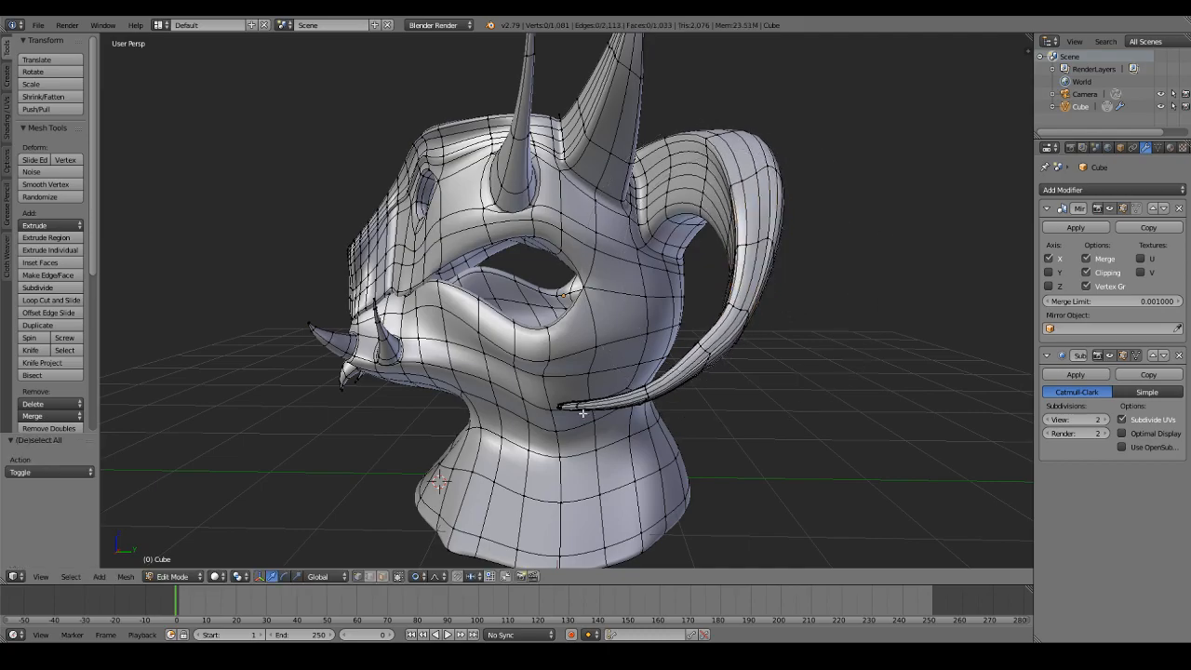
Step: Select the back horn's tip faces in wireframe, turn off proportional editing, and rotate them
{"action": "middle_click_drag", "start_coordinate": [584, 413], "coordinate": [689, 439]}
{"action": "key", "text": "z"}
{"action": "key", "text": "c"}
{"action": "left_click", "coordinate": [713, 398]}
{"action": "right_click", "coordinate": [713, 399]}
{"action": "key", "text": "z"}
{"action": "left_click", "coordinate": [415, 577]}
{"action": "left_click", "coordinate": [435, 549]}
{"action": "middle_click_drag", "start_coordinate": [614, 450], "coordinate": [542, 430]}
{"action": "key", "text": "r"}
{"action": "left_click", "coordinate": [660, 430]}
Step: Extrude the back horn's tip, rotate and scale its end, and move it outward to continue the curl
{"action": "middle_click_drag", "start_coordinate": [685, 429], "coordinate": [754, 388]}
{"action": "key", "text": "e"}
{"action": "left_click", "coordinate": [673, 415]}
{"action": "key", "text": "g"}
{"action": "left_click", "coordinate": [680, 406]}
{"action": "key", "text": "r"}
{"action": "left_click", "coordinate": [696, 451]}
{"action": "key", "text": "s"}
{"action": "left_click", "coordinate": [672, 435]}
{"action": "key", "text": "g"}
{"action": "left_click", "coordinate": [679, 405]}
{"action": "key", "text": "g"}
{"action": "left_click", "coordinate": [725, 345]}
{"action": "key", "text": "Tab"}
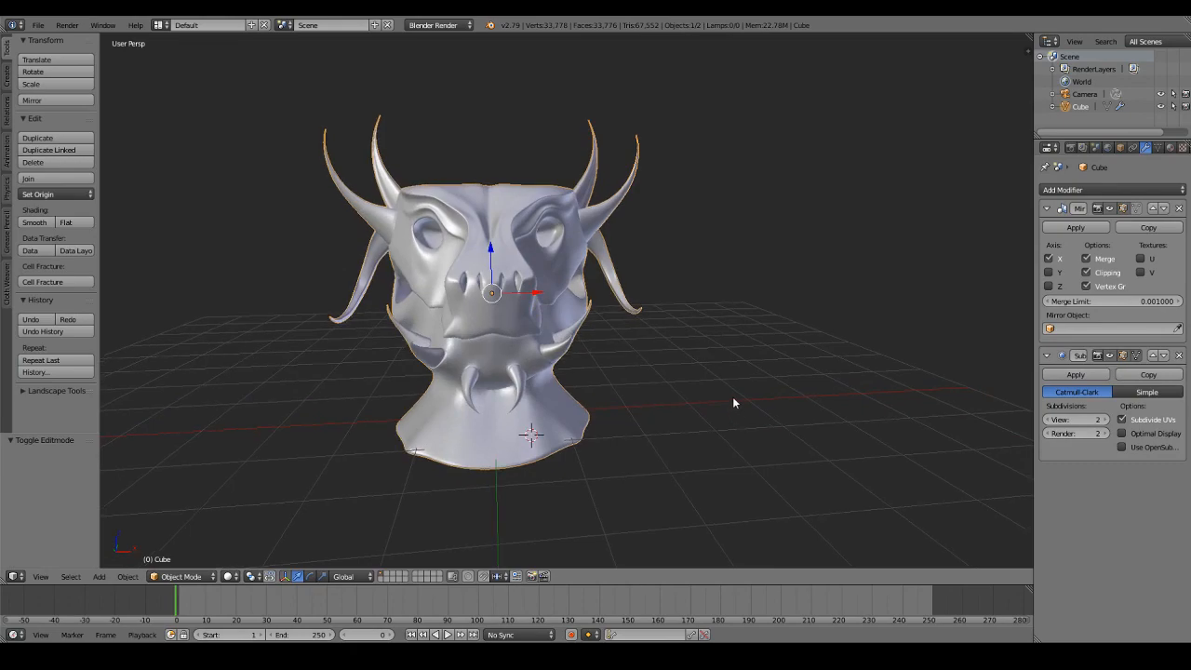
Step: Turn proportional editing back on for the back horn's tip
{"action": "key", "text": "Tab"}
{"action": "left_click", "coordinate": [415, 576]}
{"action": "left_click", "coordinate": [442, 561]}
{"action": "key", "text": "g"}
{"action": "scroll", "coordinate": [705, 357], "scroll_direction": "down", "scroll_amount": 6}
{"action": "right_click", "coordinate": [704, 357]}
{"action": "key", "text": "r"}
{"action": "key", "text": "r"}
{"action": "scroll", "coordinate": [710, 330], "scroll_direction": "down", "scroll_amount": 5}
{"action": "scroll", "coordinate": [709, 337], "scroll_direction": "down", "scroll_amount": 3}
{"action": "right_click", "coordinate": [711, 339]}
Step: Trackball-rotate the back horn's tip with proportional editing and check it in object mode
{"action": "key", "text": "Tab"}
{"action": "key", "text": "Tab"}
{"action": "key", "text": "r"}
{"action": "key", "text": "r"}
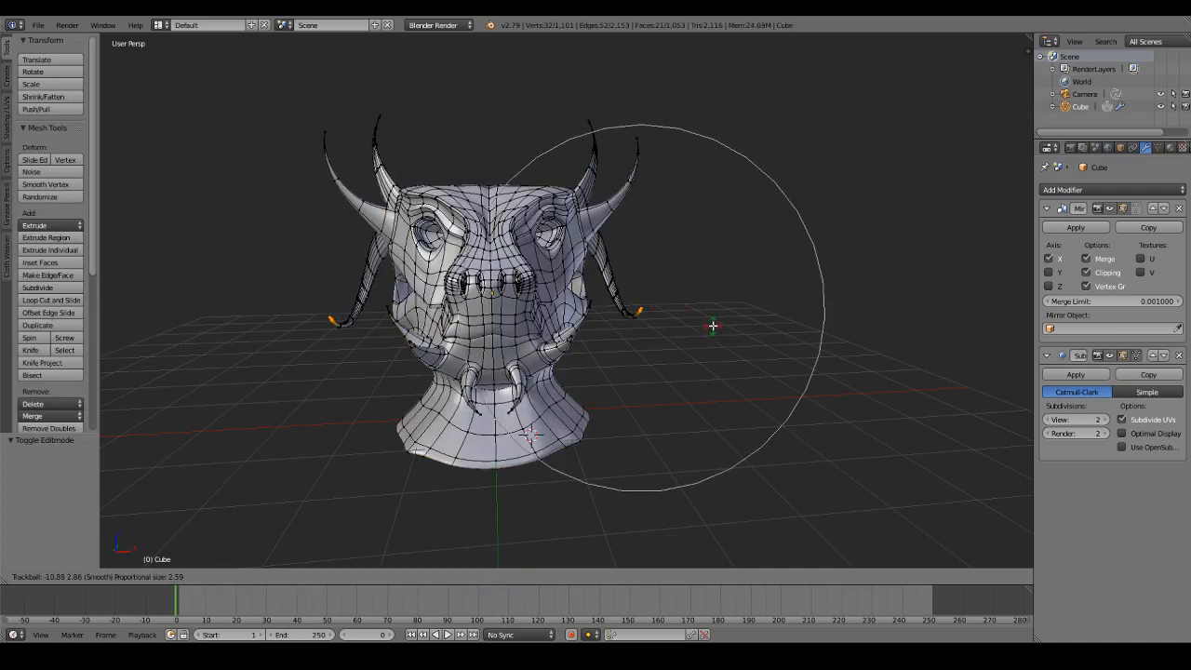
{"action": "left_click", "coordinate": [712, 326]}
{"action": "key", "text": "Tab"}
Step: Move the back horn's tip forward past the neck with proportional editing to lengthen the lower curve
{"action": "middle_click_drag", "start_coordinate": [711, 319], "coordinate": [733, 361]}
{"action": "scroll", "coordinate": [755, 361], "scroll_direction": "up", "scroll_amount": 4}
{"action": "scroll", "coordinate": [507, 395], "scroll_direction": "down", "scroll_amount": 6}
{"action": "key", "text": "Tab"}
{"action": "key", "text": "g"}
{"action": "scroll", "coordinate": [614, 364], "scroll_direction": "down", "scroll_amount": 1}
{"action": "scroll", "coordinate": [604, 365], "scroll_direction": "up", "scroll_amount": 5}
{"action": "left_click", "coordinate": [589, 366]}
{"action": "key", "text": "Tab"}
{"action": "scroll", "coordinate": [733, 361], "scroll_direction": "up", "scroll_amount": 4}
{"action": "middle_click_drag", "start_coordinate": [598, 367], "coordinate": [633, 355]}
Step: Select all of the back horn's geometry in wireframe and change the proportional editing mode
{"action": "key", "text": "Tab"}
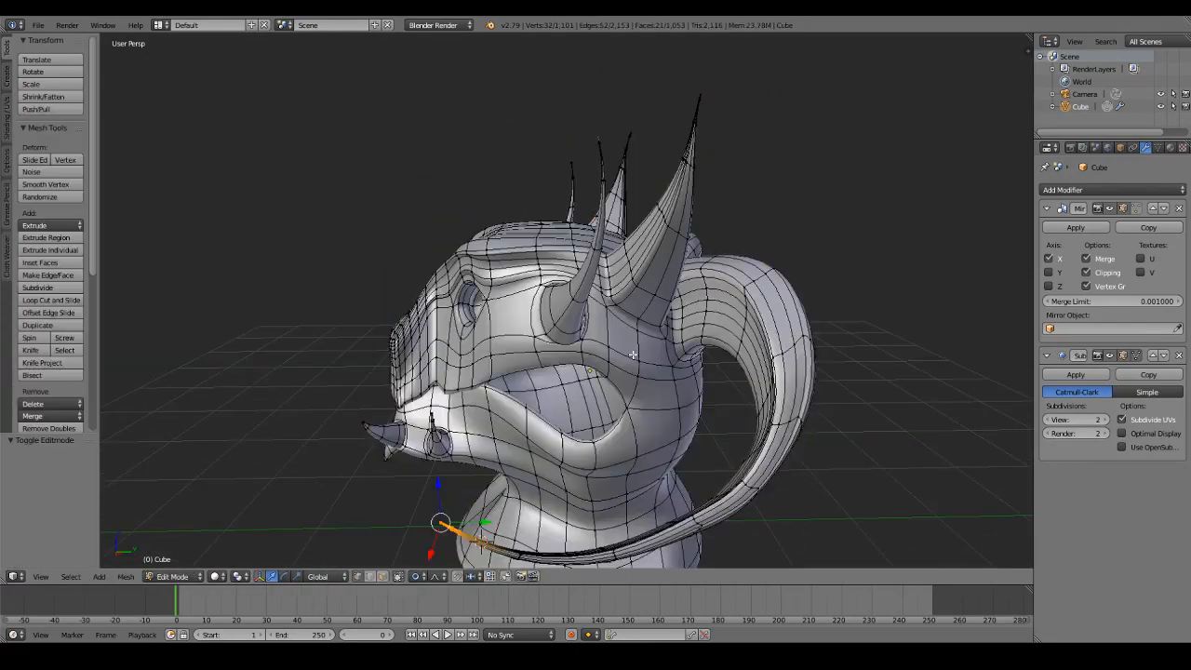
{"action": "key", "text": "a"}
{"action": "key", "text": "z"}
{"action": "key", "text": "c"}
{"action": "left_click_drag", "start_coordinate": [767, 270], "coordinate": [763, 313]}
{"action": "mouse_move", "coordinate": [752, 353]}
{"action": "middle_mouse_down"}
{"action": "mouse_move", "coordinate": [805, 353]}
{"action": "mouse_move", "coordinate": [823, 339]}
{"action": "middle_mouse_up"}
{"action": "mouse_move", "coordinate": [765, 307]}
{"action": "left_mouse_down"}
{"action": "mouse_move", "coordinate": [755, 418]}
{"action": "mouse_move", "coordinate": [705, 473]}
{"action": "mouse_move", "coordinate": [783, 381]}
{"action": "mouse_move", "coordinate": [787, 344]}
{"action": "left_mouse_up"}
{"action": "key", "text": "Escape"}
{"action": "key", "text": "z"}
{"action": "mouse_move", "coordinate": [787, 345]}
{"action": "middle_mouse_down"}
{"action": "mouse_move", "coordinate": [721, 293]}
{"action": "mouse_move", "coordinate": [680, 305]}
{"action": "mouse_move", "coordinate": [456, 548]}
{"action": "middle_mouse_up"}
{"action": "left_click", "coordinate": [424, 577]}
{"action": "left_click", "coordinate": [437, 548]}
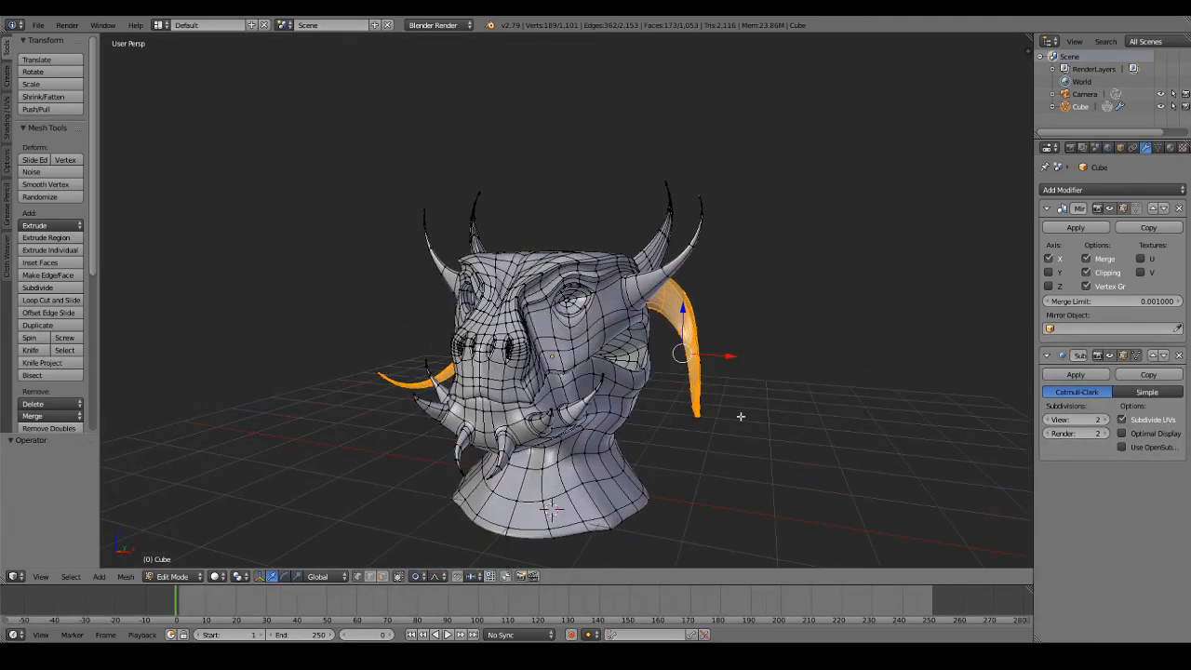
{"action": "key", "text": "g"}
{"action": "scroll", "coordinate": [747, 428], "scroll_direction": "up", "scroll_amount": 3}
{"action": "right_click", "coordinate": [737, 431]}
{"action": "key", "text": "g"}
{"action": "right_click", "coordinate": [768, 445]}
{"action": "middle_click_drag", "start_coordinate": [768, 450], "coordinate": [479, 441]}
{"action": "key", "text": "g"}
{"action": "right_click", "coordinate": [666, 372]}
Step: Shift the mirrored back horns by 0.120 along X and scale them slightly larger with proportional editing
{"action": "middle_click_drag", "start_coordinate": [666, 372], "coordinate": [645, 358]}
{"action": "key", "text": "g"}
{"action": "scroll", "coordinate": [640, 358], "scroll_direction": "up", "scroll_amount": 2}
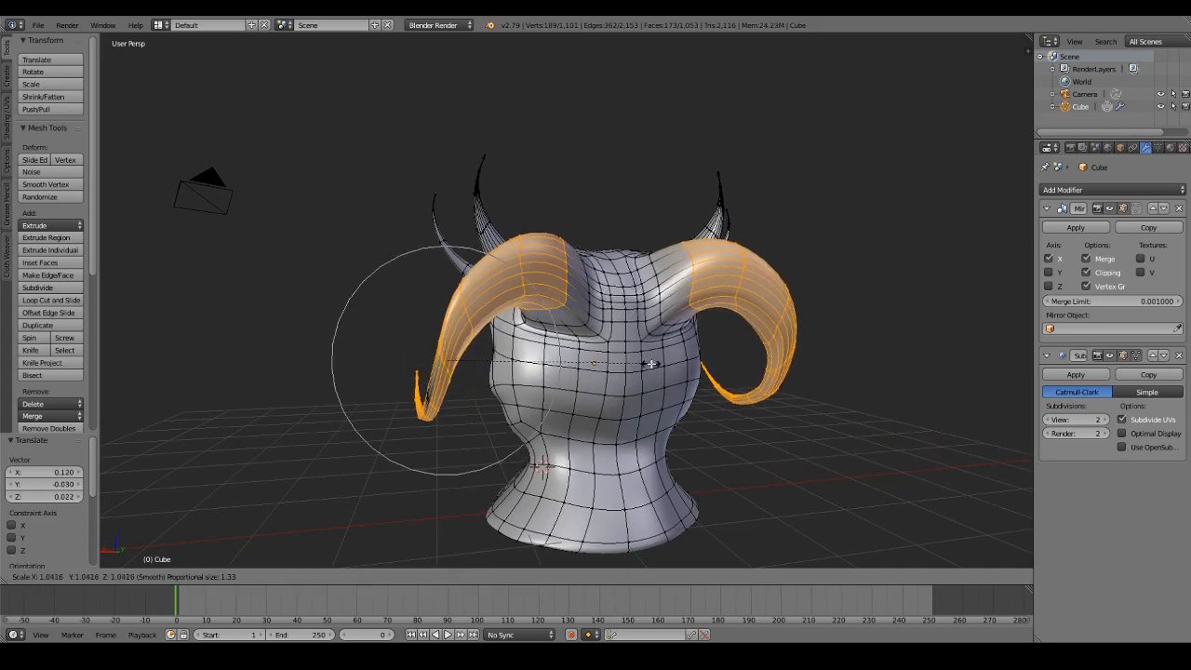
{"action": "left_click", "coordinate": [663, 381]}
{"action": "key", "text": "Tab"}
{"action": "middle_click_drag", "start_coordinate": [585, 390], "coordinate": [840, 389]}
Step: Pull the back horn's end vertex inward and down toward the neck with a wide proportional falloff
{"action": "key", "text": "Tab"}
{"action": "right_click", "coordinate": [785, 398]}
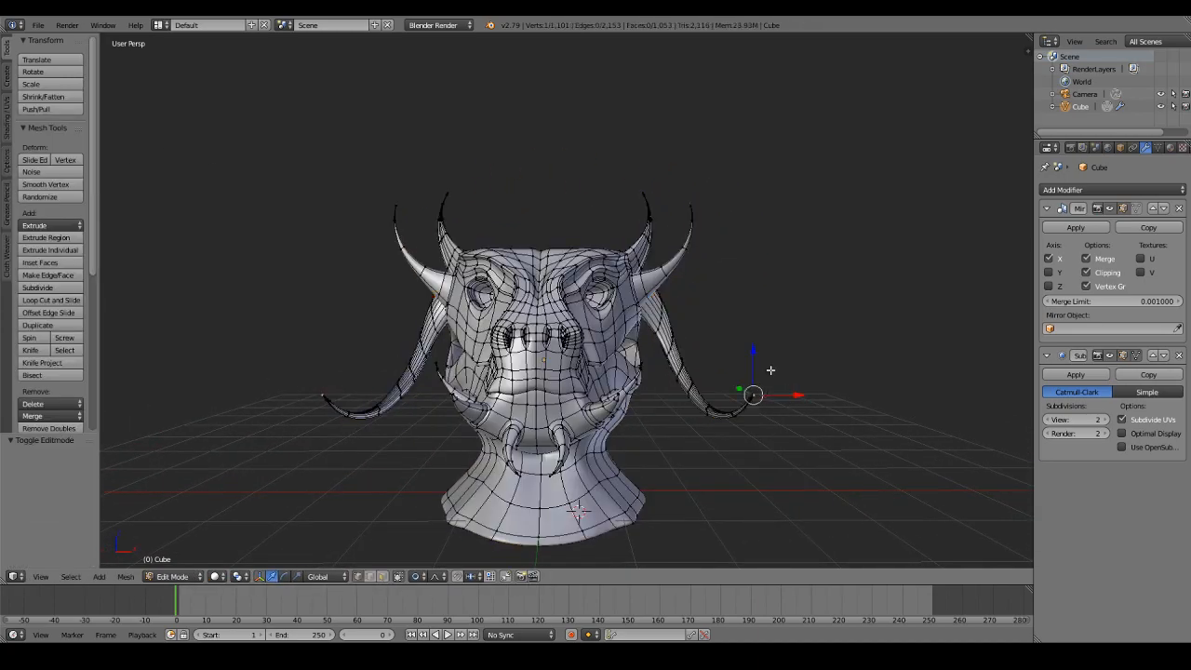
{"action": "key", "text": "g"}
{"action": "scroll", "coordinate": [726, 377], "scroll_direction": "down", "scroll_amount": 5}
{"action": "scroll", "coordinate": [712, 382], "scroll_direction": "down", "scroll_amount": 4}
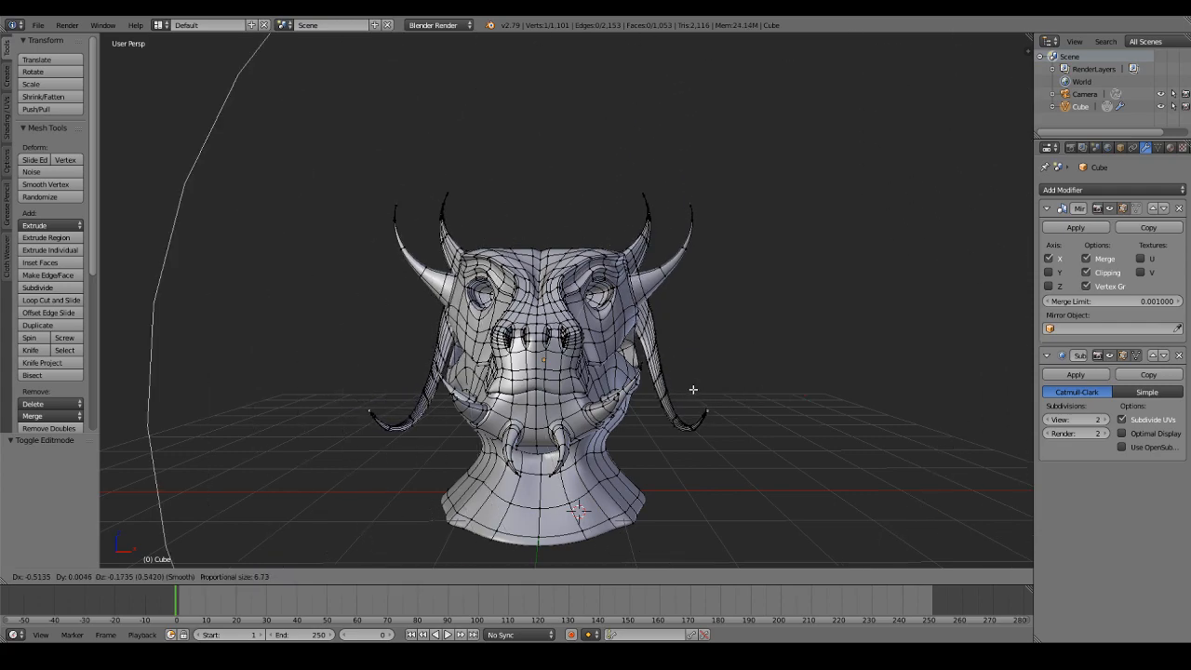
{"action": "left_click", "coordinate": [657, 402]}
{"action": "key", "text": "Tab"}
Step: Reposition the back horn's tip from a side angle with a smaller proportional falloff
{"action": "key", "text": "Tab"}
{"action": "middle_click_drag", "start_coordinate": [657, 402], "coordinate": [510, 409]}
{"action": "key", "text": "g"}
{"action": "scroll", "coordinate": [526, 377], "scroll_direction": "up", "scroll_amount": 4}
{"action": "left_click", "coordinate": [536, 358]}
{"action": "middle_click_drag", "start_coordinate": [536, 358], "coordinate": [642, 362]}
Step: Examine the horned head's overall shape from the front in object mode
{"action": "key", "text": "Tab"}
{"action": "middle_click_drag", "start_coordinate": [637, 394], "coordinate": [687, 374], "text": "shift"}
{"action": "middle_click_drag", "start_coordinate": [686, 374], "coordinate": [680, 337]}
{"action": "scroll", "coordinate": [680, 336], "scroll_direction": "up", "scroll_amount": 3}
{"action": "scroll", "coordinate": [680, 339], "scroll_direction": "down", "scroll_amount": 3}
{"action": "scroll", "coordinate": [680, 340], "scroll_direction": "down", "scroll_amount": 1}
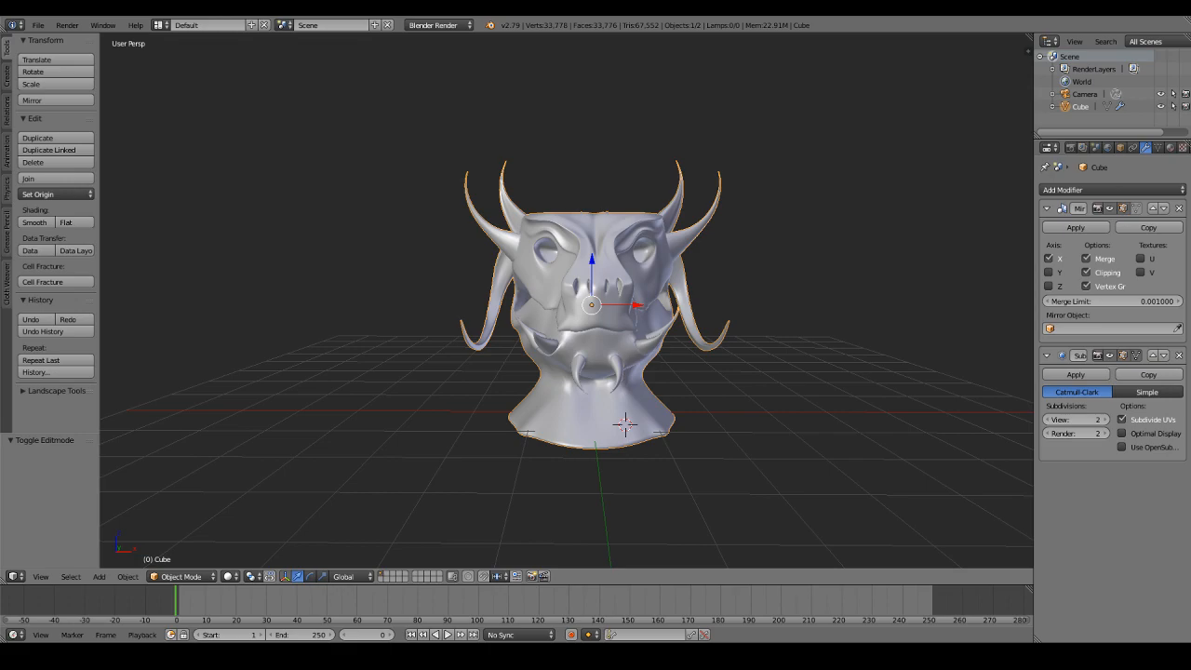
{"action": "scroll", "coordinate": [641, 250], "scroll_direction": "up", "scroll_amount": 4}
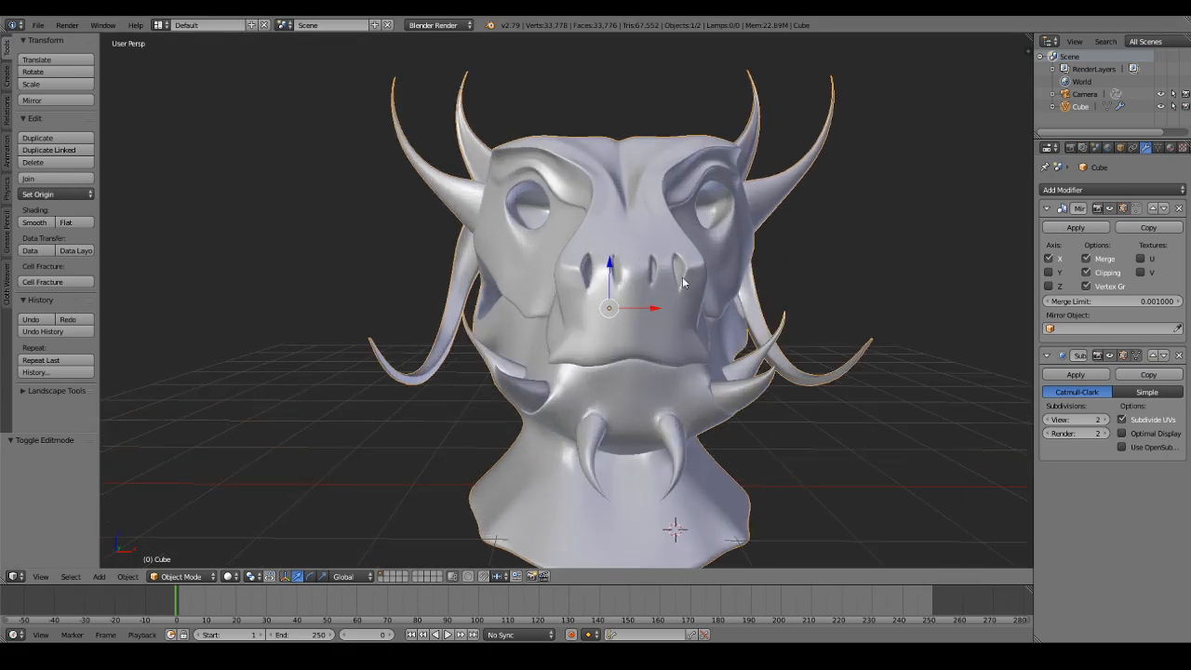
{"action": "scroll", "coordinate": [684, 288], "scroll_direction": "down", "scroll_amount": 3}
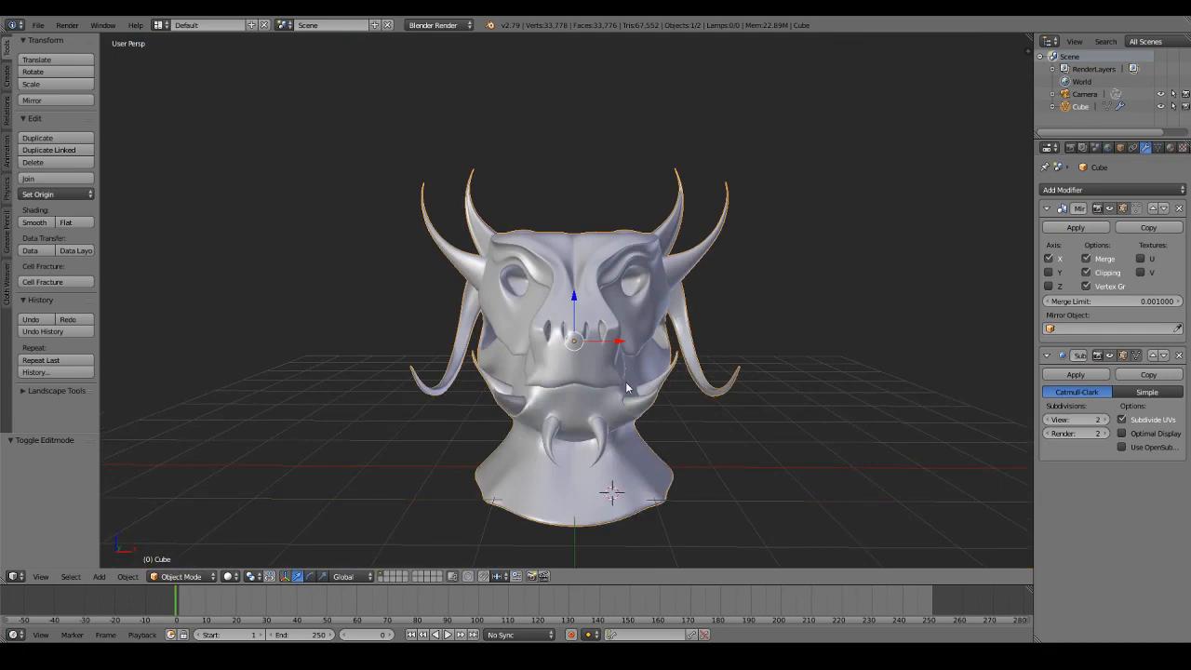
Step: Add a text object to the scene and move it beside the neck
{"action": "key", "text": "shift+a"}
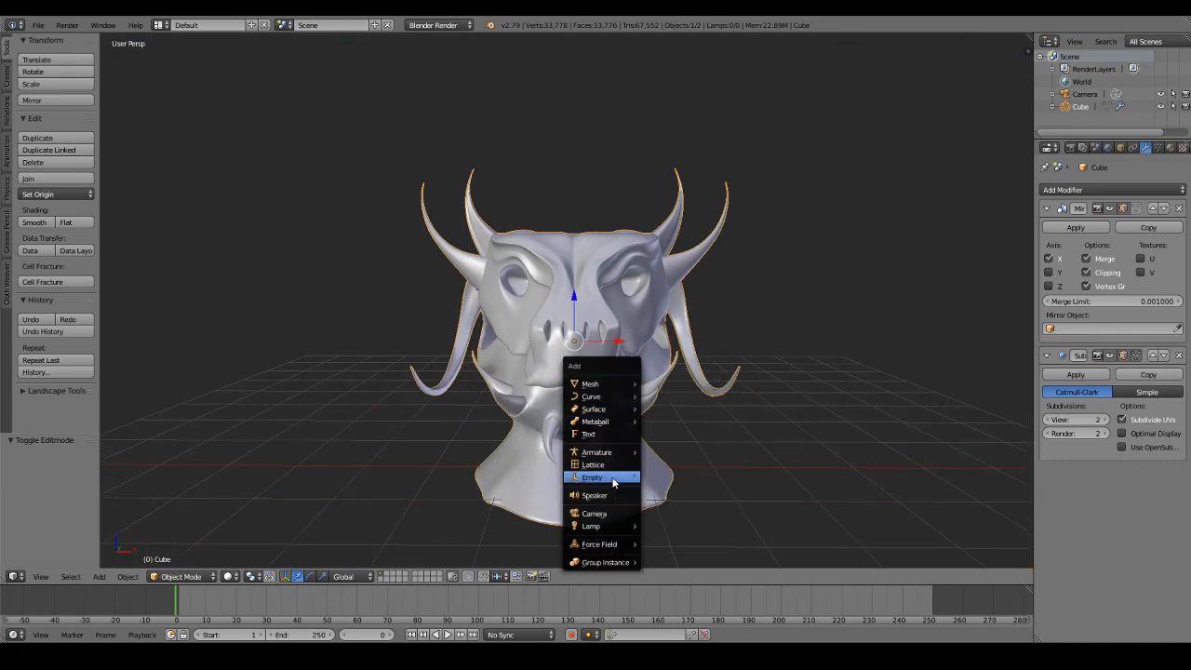
{"action": "left_click", "coordinate": [606, 440]}
{"action": "key", "text": "g"}
{"action": "left_click", "coordinate": [759, 397]}
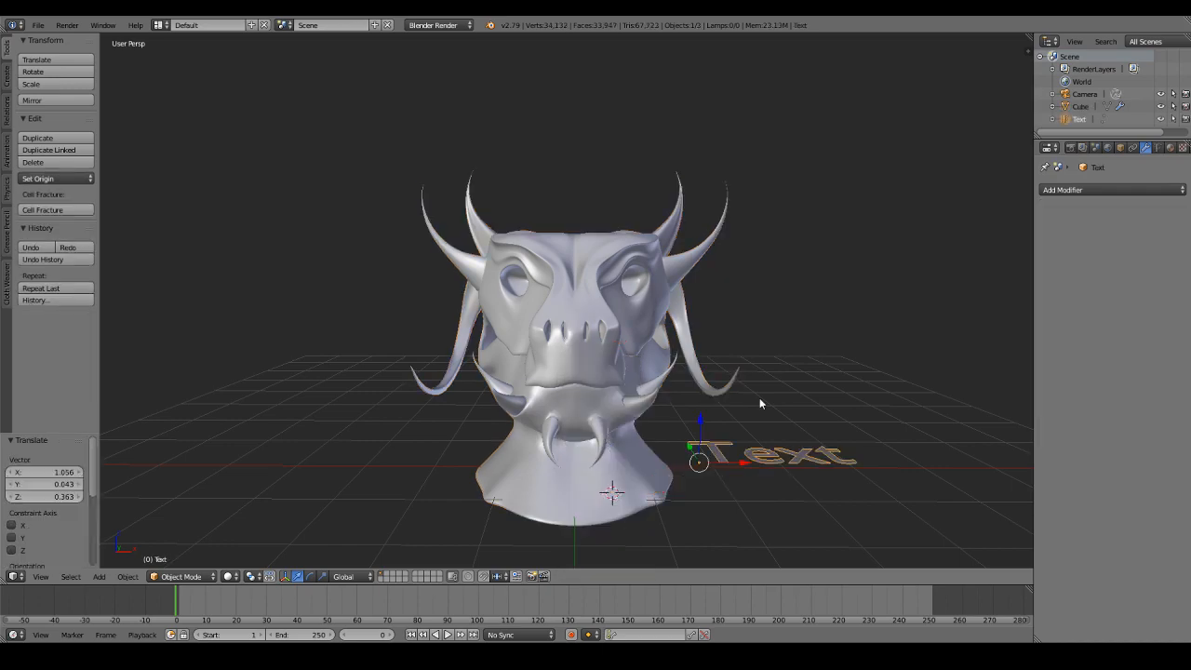
Step: Replace the default text with the person's first name in capitals
{"action": "key", "text": "Tab"}
{"action": "key", "text": "BackSpace"}
{"action": "key", "text": "BackSpace"}
{"action": "key", "text": "BackSpace"}
{"action": "key", "text": "BackSpace"}
{"action": "type", "text": "ETHAN"}
{"action": "key", "text": "Tab"}
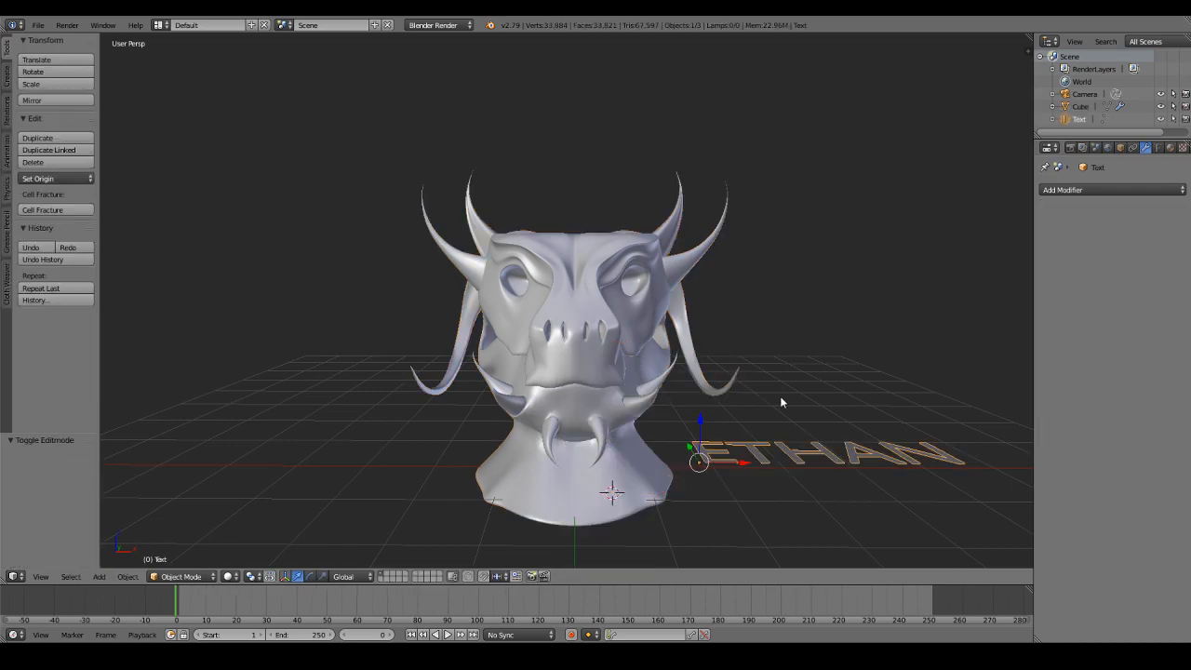
Step: Rotate the name text 90° about the X axis and raise it above the head
{"action": "key", "text": "KP_3"}
{"action": "key", "text": "r"}
{"action": "key", "text": "x"}
{"action": "key", "text": "9"}
{"action": "key", "text": "0"}
{"action": "key", "text": "Return"}
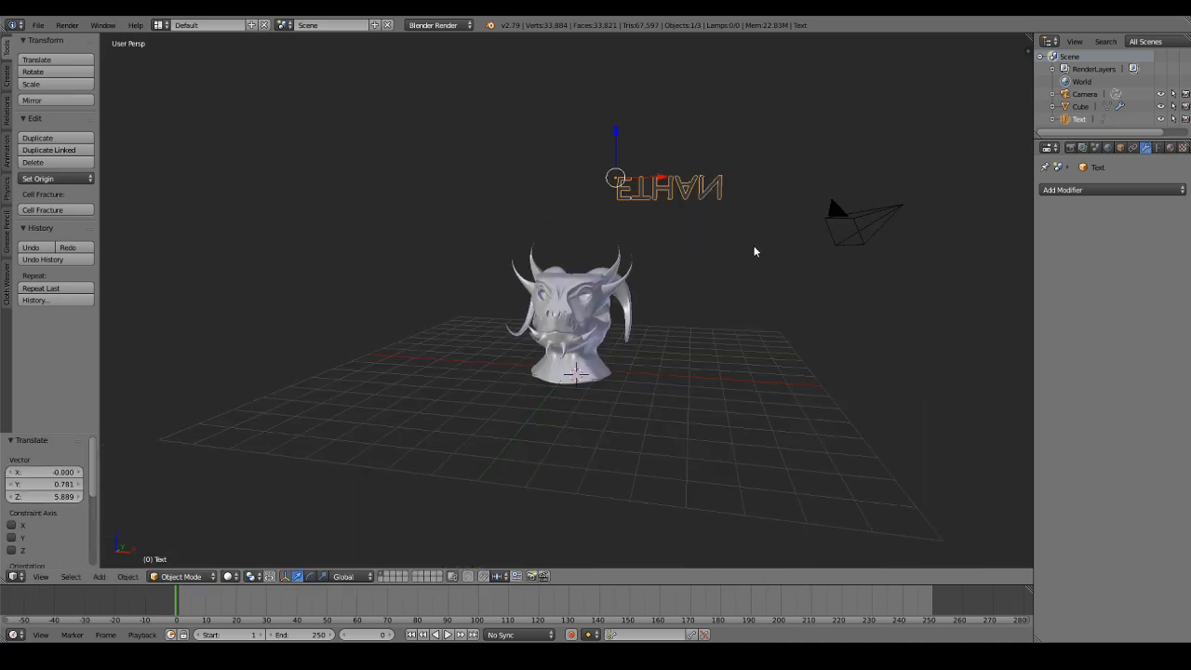
Step: Rotate the name text 180° in the side view so it reads upright from the front
{"action": "key", "text": "KP_3"}
{"action": "type", "text": "r180"}
{"action": "key", "text": "Return"}
{"action": "middle_click_drag", "start_coordinate": [517, 298], "coordinate": [690, 326]}
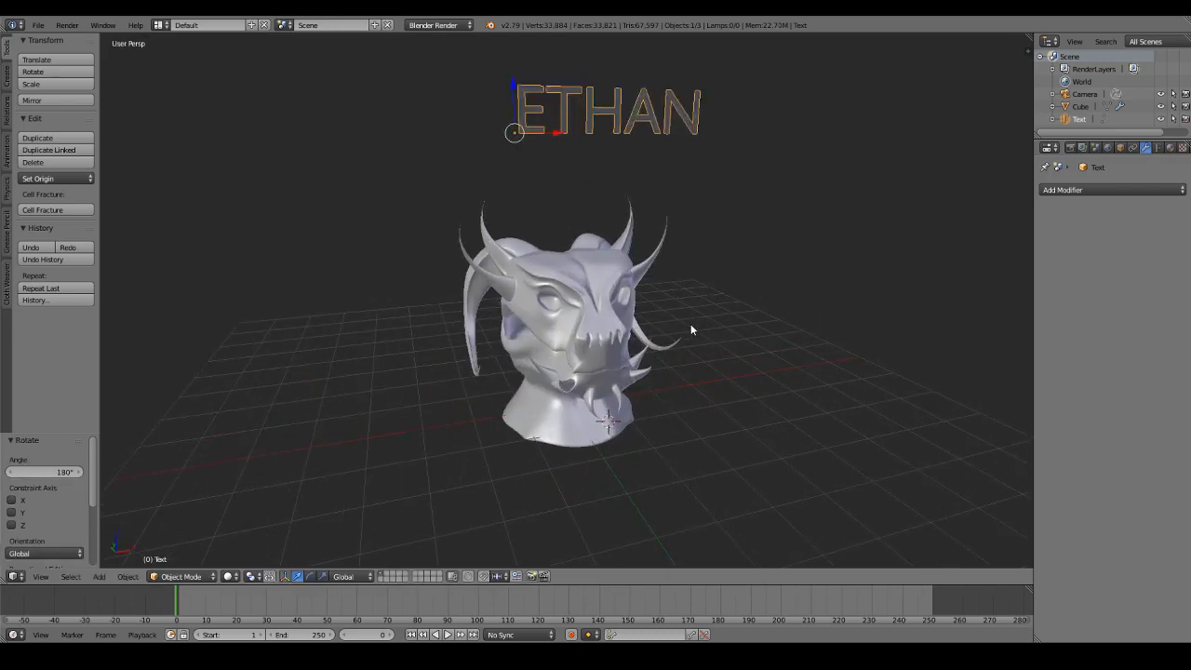
Step: Scale the name text to 0.647 and move it -3.069 along X, up beside the head
{"action": "key", "text": "s"}
{"action": "left_click", "coordinate": [628, 253]}
{"action": "middle_click_drag", "start_coordinate": [628, 253], "coordinate": [574, 212]}
{"action": "key", "text": "g"}
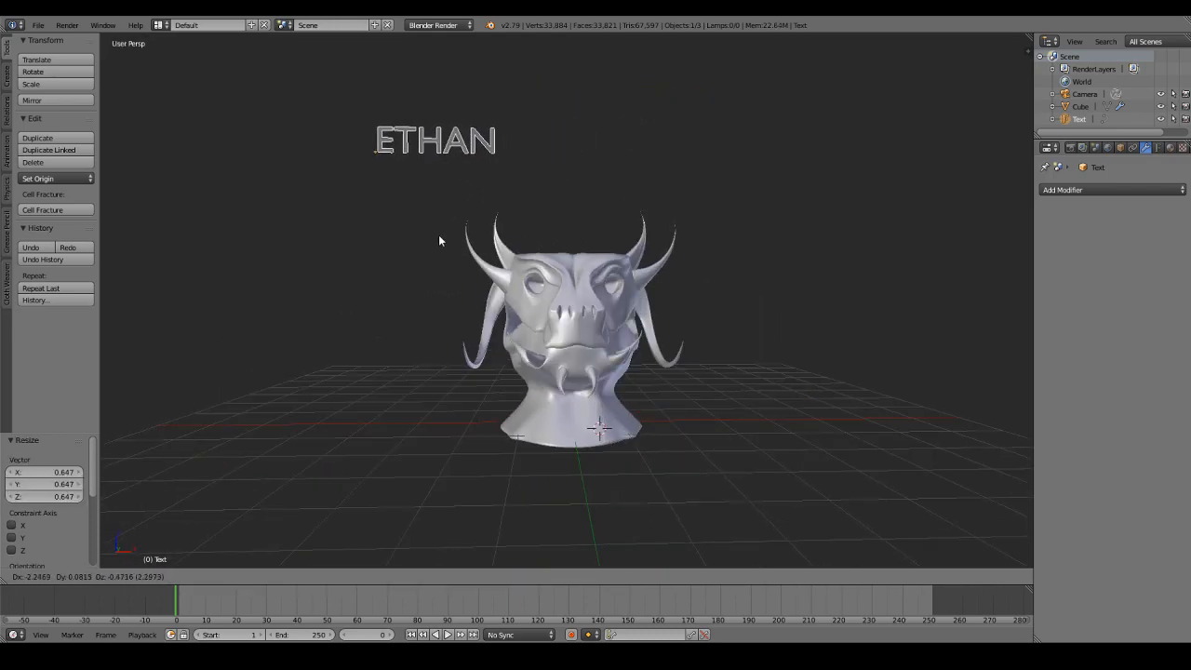
{"action": "left_click", "coordinate": [393, 199]}
Step: Move the name text 1.468 along X and -0.932 along Z, and frame the head in the view
{"action": "key", "text": "shift+a"}
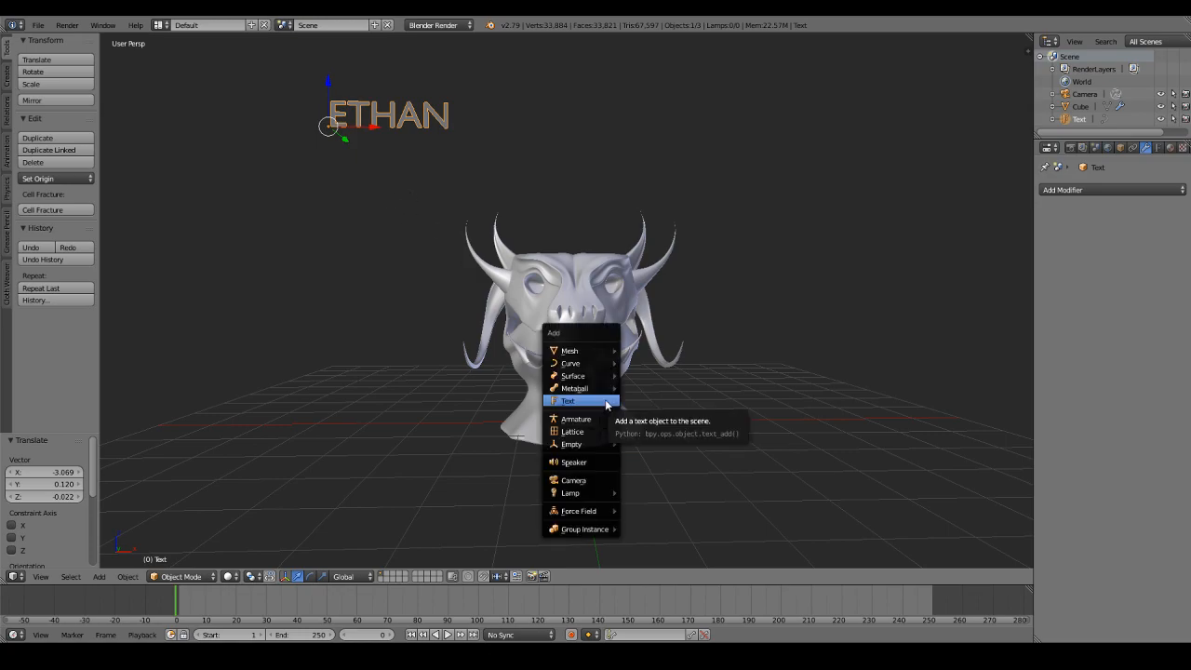
{"action": "key", "text": "g"}
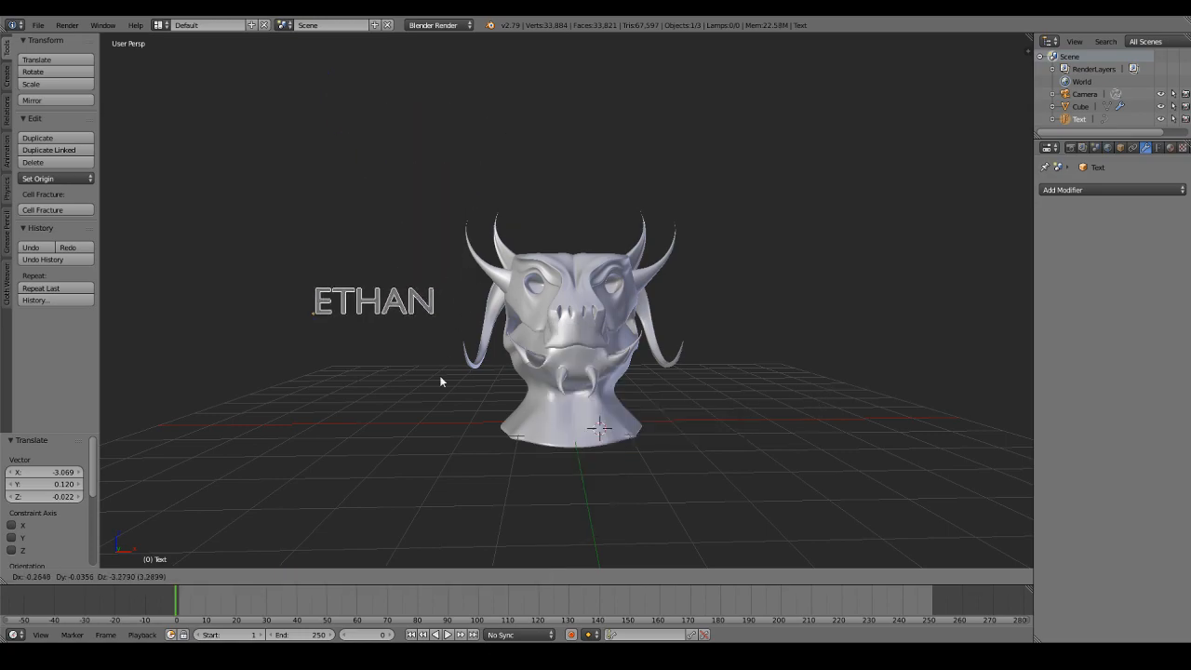
{"action": "left_click", "coordinate": [520, 262]}
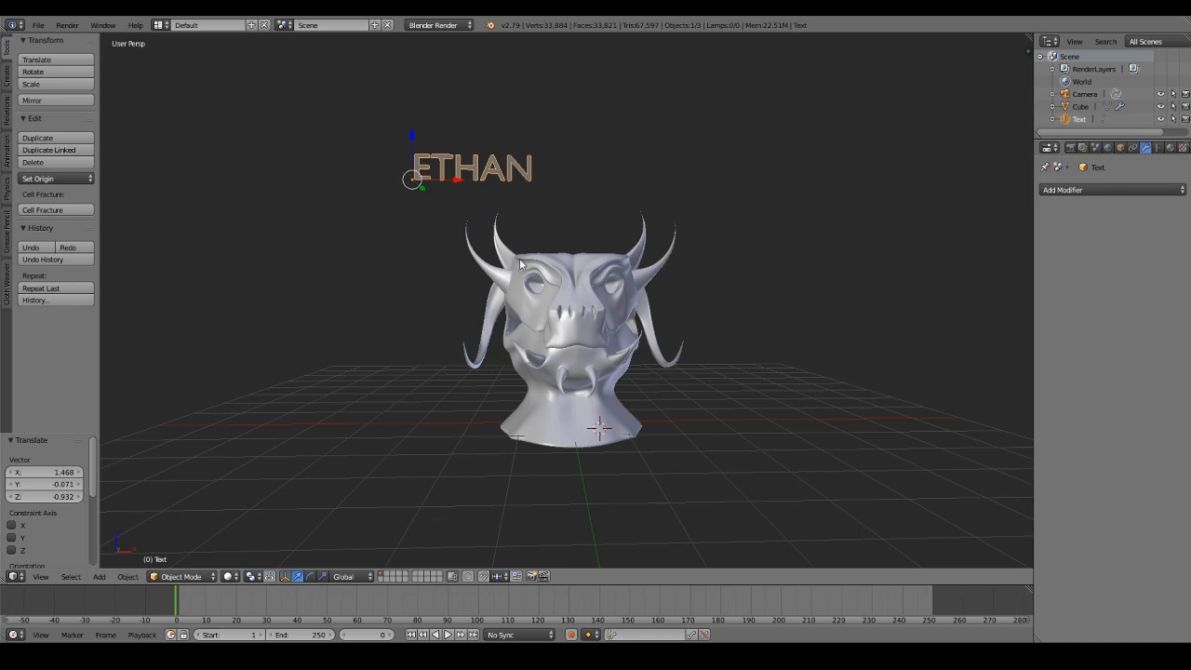
{"action": "left_click", "coordinate": [520, 263]}
{"action": "key", "text": "KP_Decimal"}
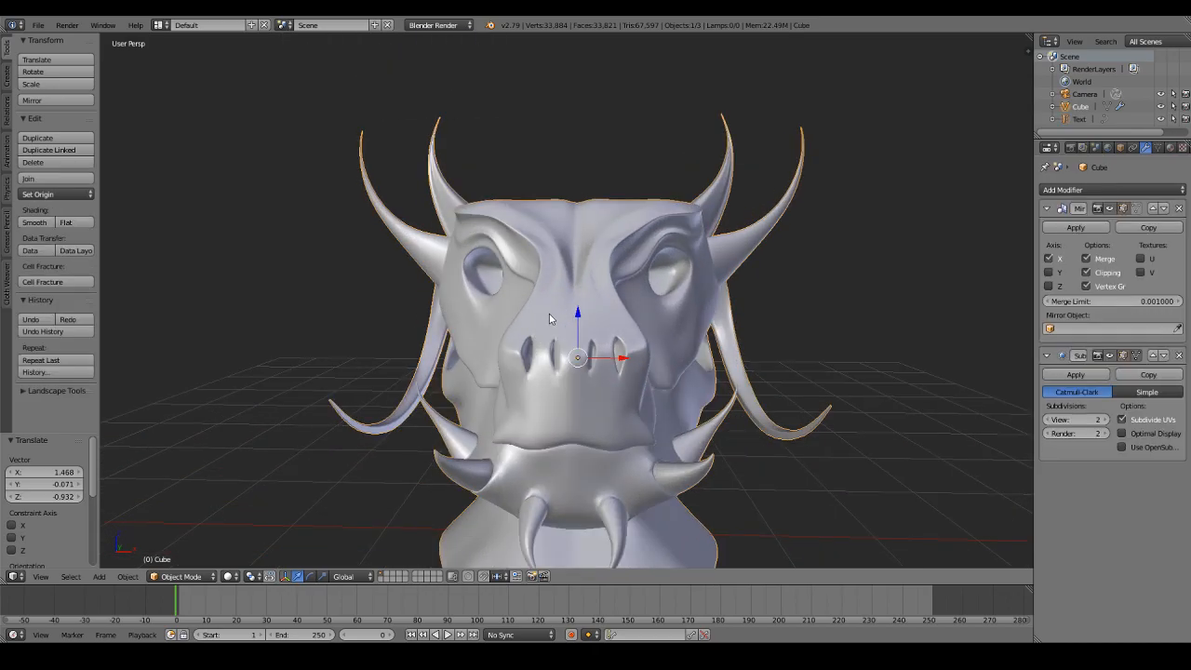
Step: Open the head mesh for editing, clear the selection and disable proportional editing
{"action": "middle_click_drag", "start_coordinate": [549, 313], "coordinate": [619, 531]}
{"action": "scroll", "coordinate": [620, 531], "scroll_direction": "down", "scroll_amount": 3}
{"action": "scroll", "coordinate": [606, 492], "scroll_direction": "up", "scroll_amount": 5}
{"action": "key", "text": "Tab"}
{"action": "key", "text": "a"}
{"action": "left_click", "coordinate": [416, 575]}
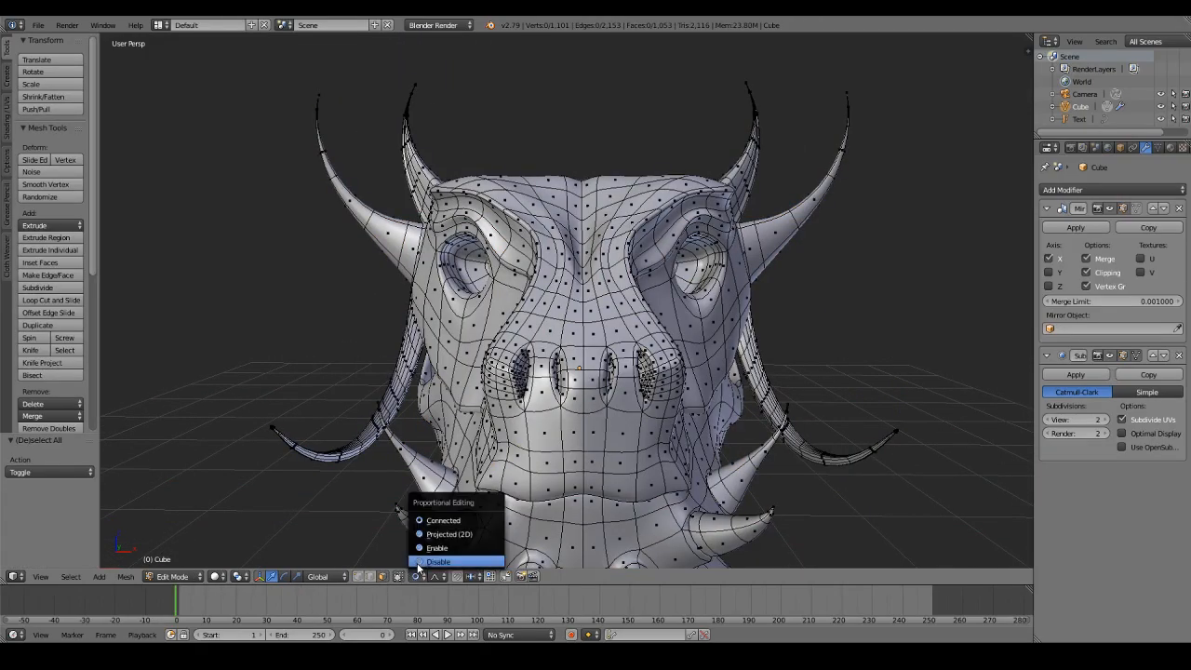
{"action": "left_click", "coordinate": [418, 565]}
Step: Extrude a single face on top of the head above the brow without offset, as the base of a front horn
{"action": "scroll", "coordinate": [644, 293], "scroll_direction": "down", "scroll_amount": 3}
{"action": "scroll", "coordinate": [659, 217], "scroll_direction": "up", "scroll_amount": 3}
{"action": "right_click", "coordinate": [594, 256]}
{"action": "right_click", "coordinate": [593, 276], "text": "shift"}
{"action": "right_click", "coordinate": [618, 268], "text": "shift"}
{"action": "right_click", "coordinate": [617, 260], "text": "shift"}
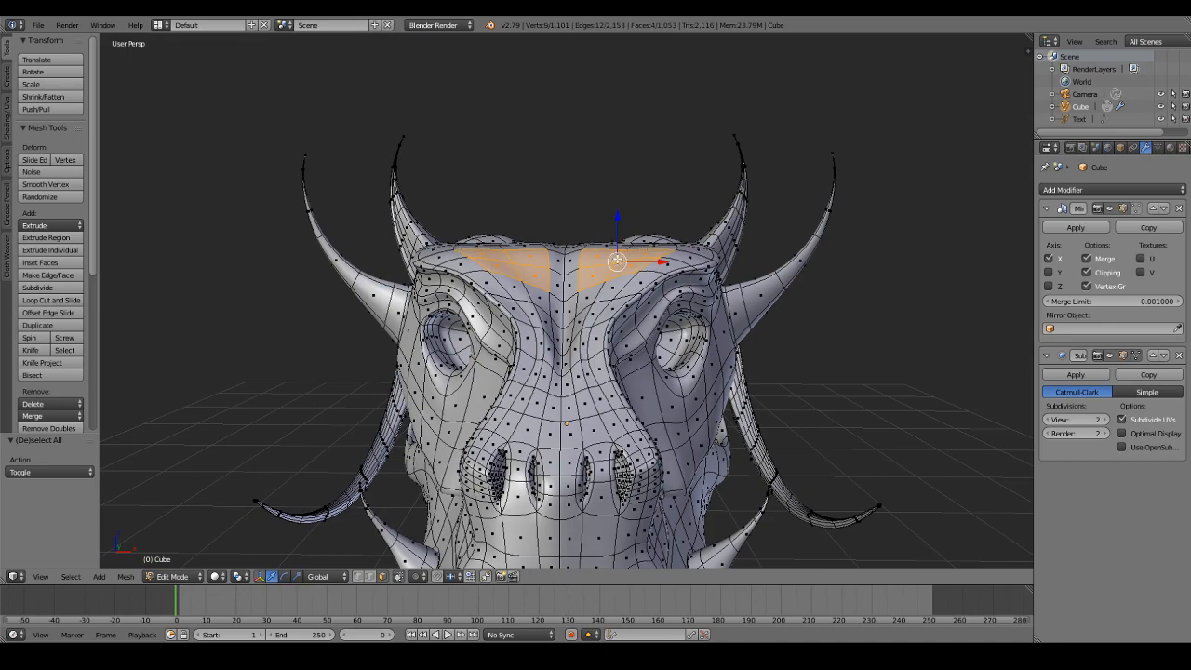
{"action": "scroll", "coordinate": [617, 260], "scroll_direction": "down", "scroll_amount": 1}
{"action": "middle_click_drag", "start_coordinate": [617, 260], "coordinate": [674, 259]}
{"action": "right_click", "coordinate": [631, 300]}
{"action": "key", "text": "e"}
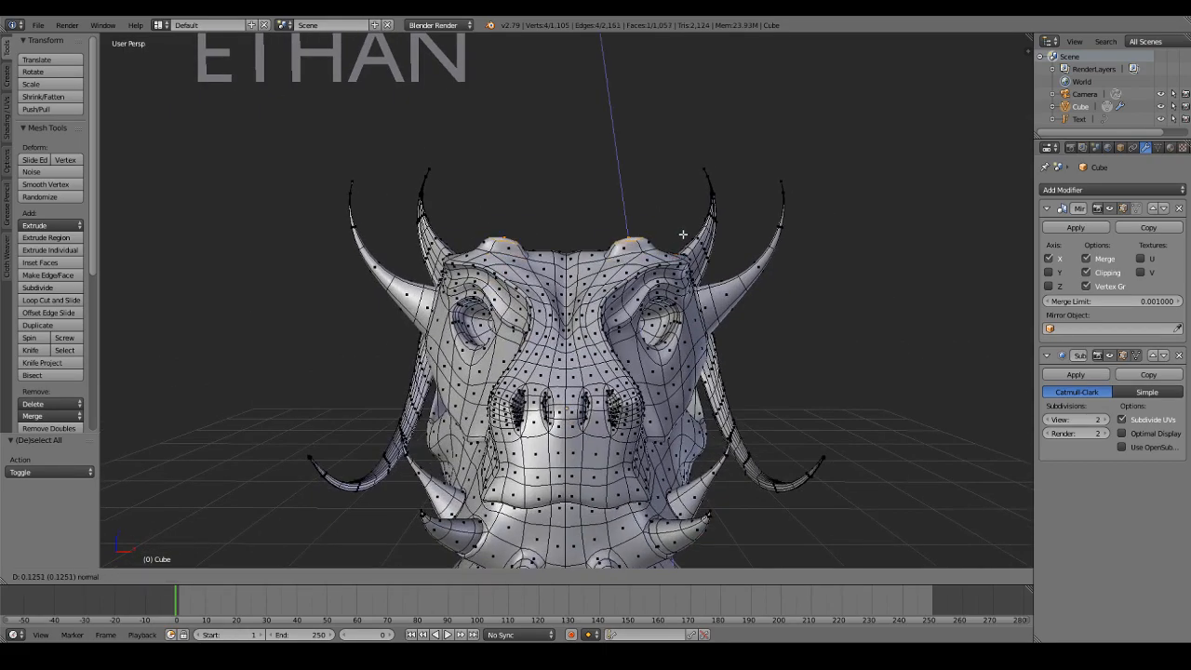
{"action": "right_click", "coordinate": [683, 234]}
Step: Reposition individual vertices around the extruded face on top of the head to round the front horn's base
{"action": "middle_click_drag", "start_coordinate": [683, 234], "coordinate": [582, 325]}
{"action": "scroll", "coordinate": [633, 372], "scroll_direction": "up", "scroll_amount": 4}
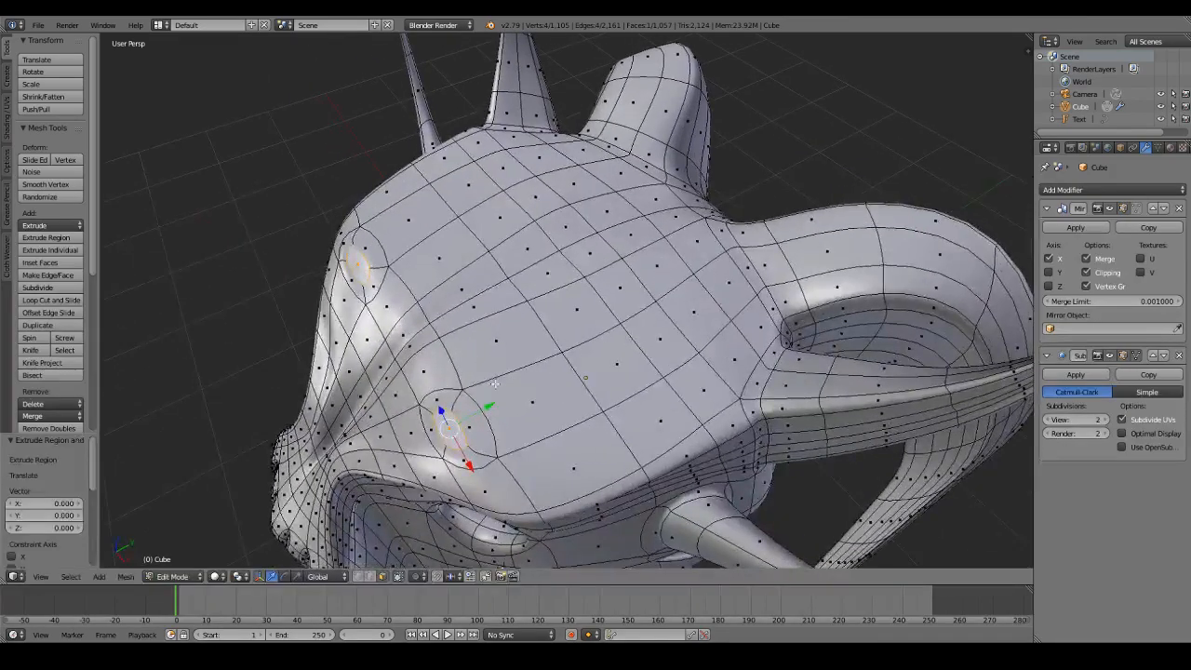
{"action": "middle_click_drag", "start_coordinate": [510, 395], "coordinate": [552, 352]}
{"action": "left_click", "coordinate": [359, 576]}
{"action": "right_click", "coordinate": [577, 355]}
{"action": "right_click", "coordinate": [566, 294], "text": "shift"}
{"action": "key", "text": "g"}
{"action": "left_click", "coordinate": [605, 269]}
{"action": "right_click", "coordinate": [536, 362]}
{"action": "key", "text": "g"}
{"action": "left_click", "coordinate": [534, 379]}
{"action": "right_click", "coordinate": [500, 316]}
{"action": "key", "text": "g"}
{"action": "left_click", "coordinate": [495, 324]}
Step: Select the edge loops around the front horn's base and move them together to even out the outline
{"action": "right_click", "coordinate": [527, 333], "text": "alt"}
{"action": "right_click", "coordinate": [556, 325], "text": "alt"}
{"action": "key", "text": "a"}
{"action": "right_click", "coordinate": [526, 335], "text": "alt"}
{"action": "right_click", "coordinate": [550, 323], "text": "alt+shift"}
{"action": "key", "text": "g"}
{"action": "left_click", "coordinate": [568, 309]}
{"action": "middle_click_drag", "start_coordinate": [567, 309], "coordinate": [690, 245]}
{"action": "key", "text": "e"}
{"action": "left_click", "coordinate": [709, 389]}
{"action": "key", "text": "ctrl+z"}
Step: Scale and rotate the front horn's base face, then extrude the first segment upward and taper its end
{"action": "key", "text": "s"}
{"action": "left_click", "coordinate": [781, 402]}
{"action": "key", "text": "e"}
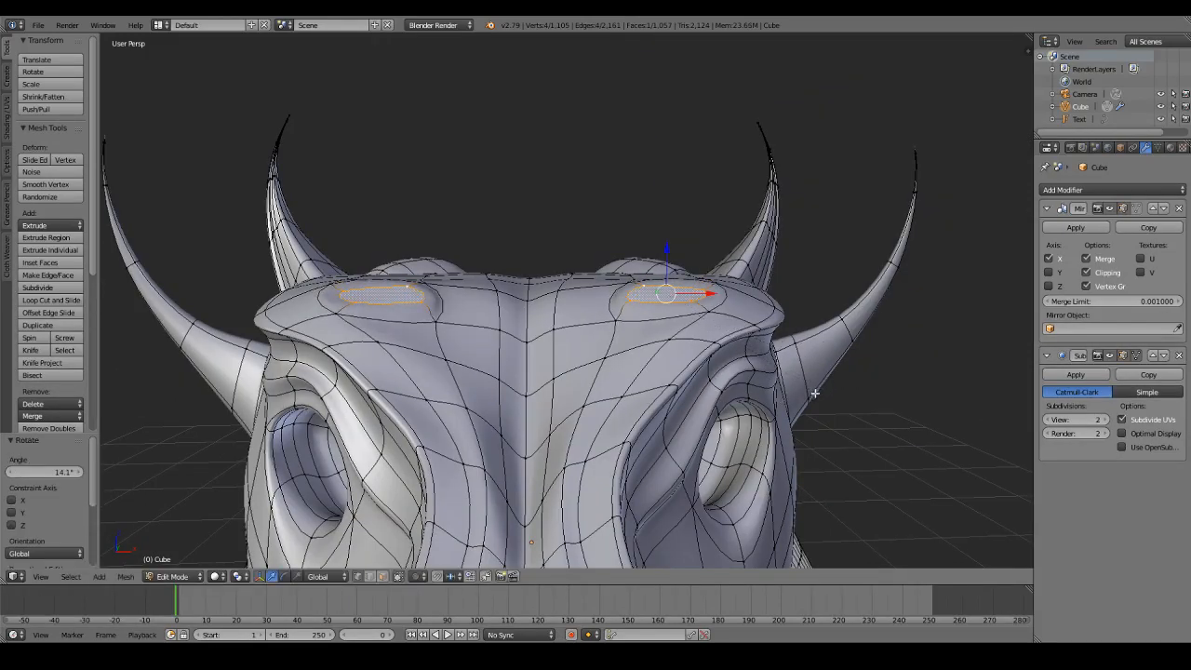
{"action": "left_click", "coordinate": [853, 333]}
{"action": "key", "text": "s"}
{"action": "left_click", "coordinate": [810, 303]}
Step: Extrude the front horn's second segment upward, rotate its end face and scale it to 0.329
{"action": "key", "text": "e"}
{"action": "left_click", "coordinate": [811, 257]}
{"action": "key", "text": "r"}
{"action": "left_click", "coordinate": [846, 265]}
{"action": "key", "text": "s"}
{"action": "left_click", "coordinate": [778, 256]}
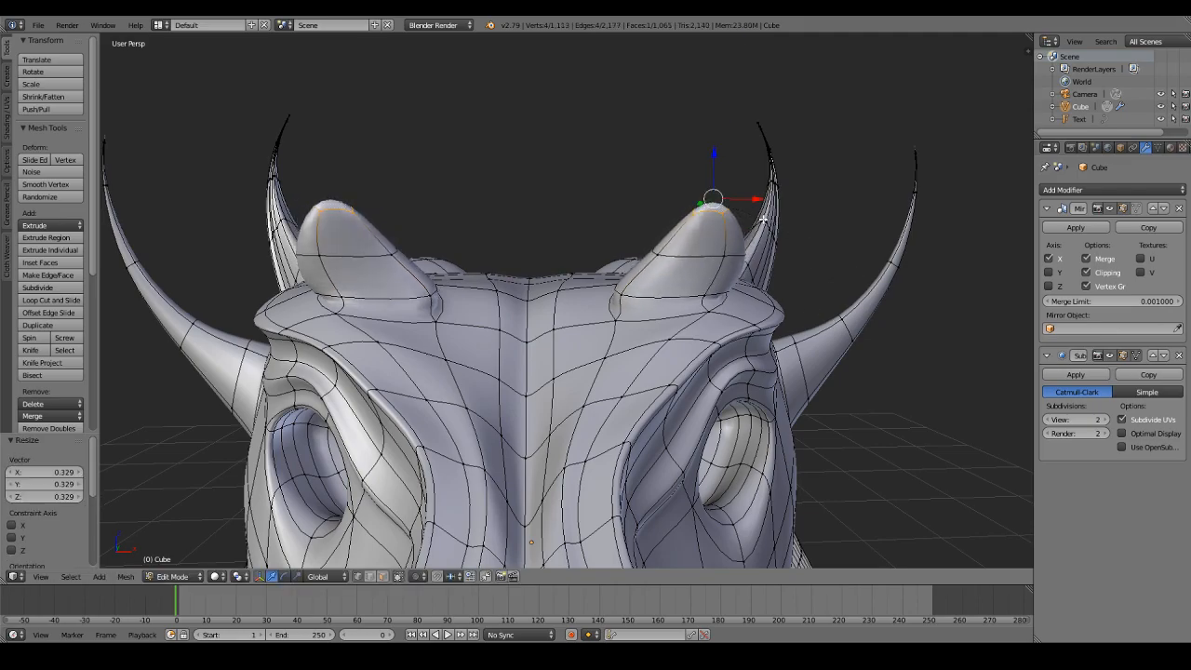
Step: Reposition the horn's end face, extrude a third segment curving inward and scale its end to 0.376
{"action": "middle_click_drag", "start_coordinate": [777, 256], "coordinate": [763, 245]}
{"action": "scroll", "coordinate": [764, 245], "scroll_direction": "down", "scroll_amount": 3}
{"action": "key", "text": "g"}
{"action": "left_click", "coordinate": [763, 246]}
{"action": "key", "text": "e"}
{"action": "middle_click", "coordinate": [780, 253]}
{"action": "left_click", "coordinate": [780, 251]}
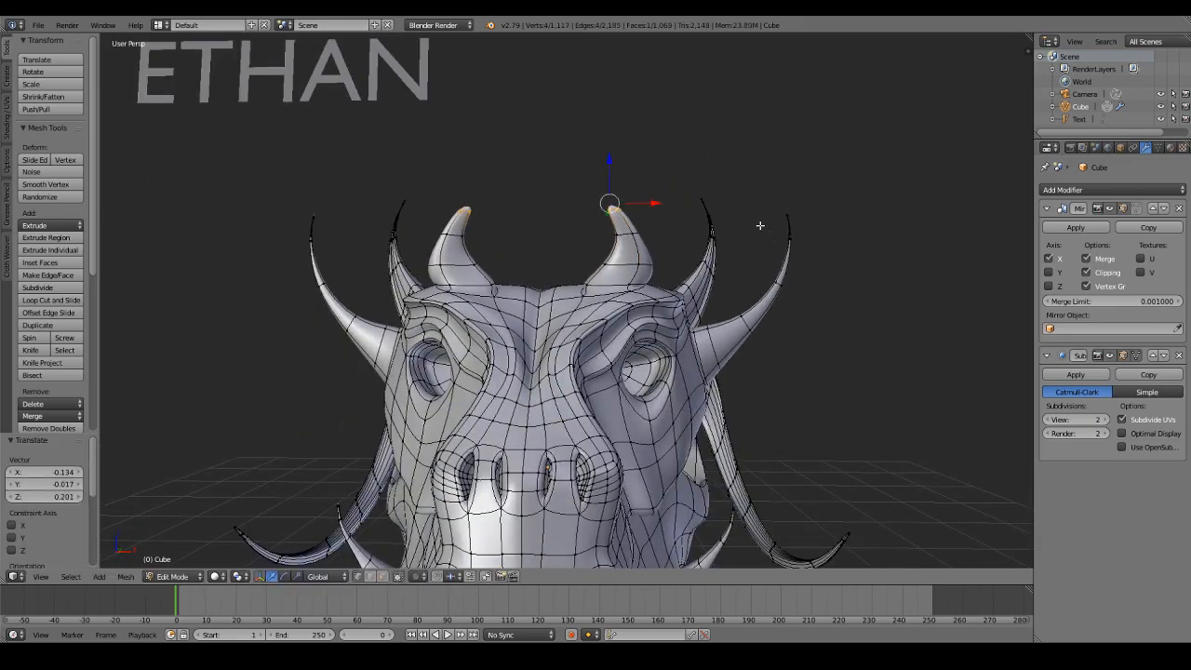
{"action": "key", "text": "s"}
{"action": "left_click", "coordinate": [685, 208]}
Step: Select the edge loop around the front horn's lower middle and scale it to refine the horn's thickness
{"action": "scroll", "coordinate": [684, 210], "scroll_direction": "up", "scroll_amount": 2}
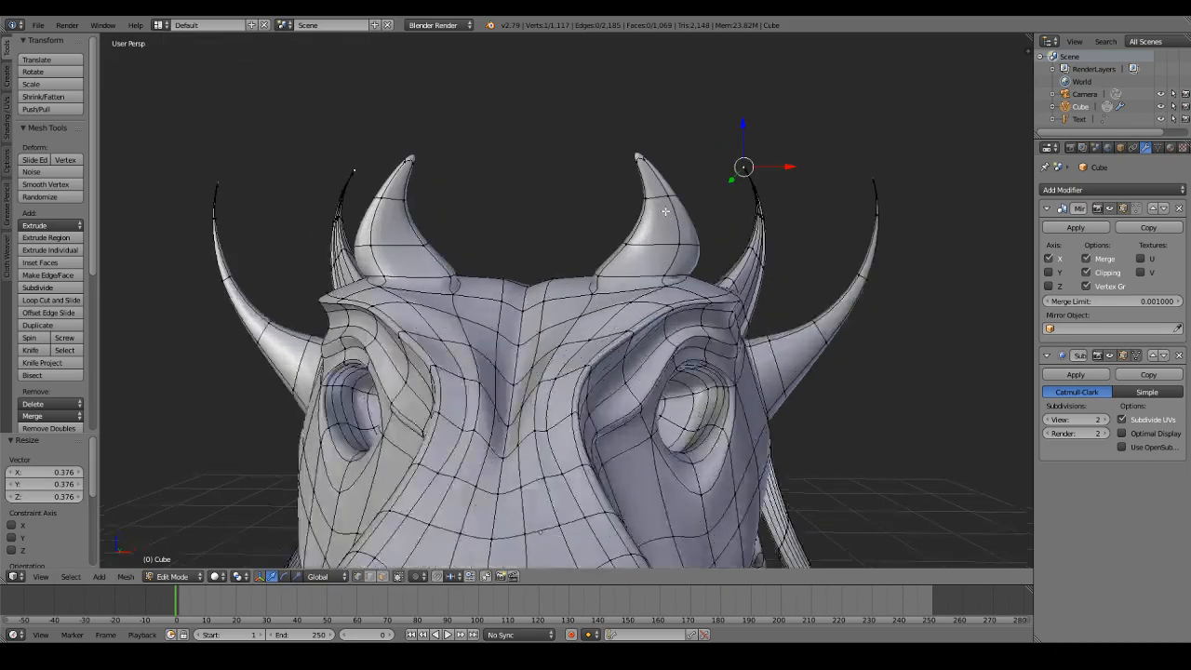
{"action": "right_click", "coordinate": [640, 159], "text": "alt"}
{"action": "right_click", "coordinate": [688, 247], "text": "alt"}
{"action": "mouse_move", "coordinate": [688, 248]}
{"action": "middle_mouse_down"}
{"action": "mouse_move", "coordinate": [623, 271]}
{"action": "mouse_move", "coordinate": [707, 258]}
{"action": "mouse_move", "coordinate": [696, 234]}
{"action": "middle_mouse_up"}
{"action": "key", "text": "s"}
{"action": "left_click", "coordinate": [704, 249]}
{"action": "key", "text": "a"}
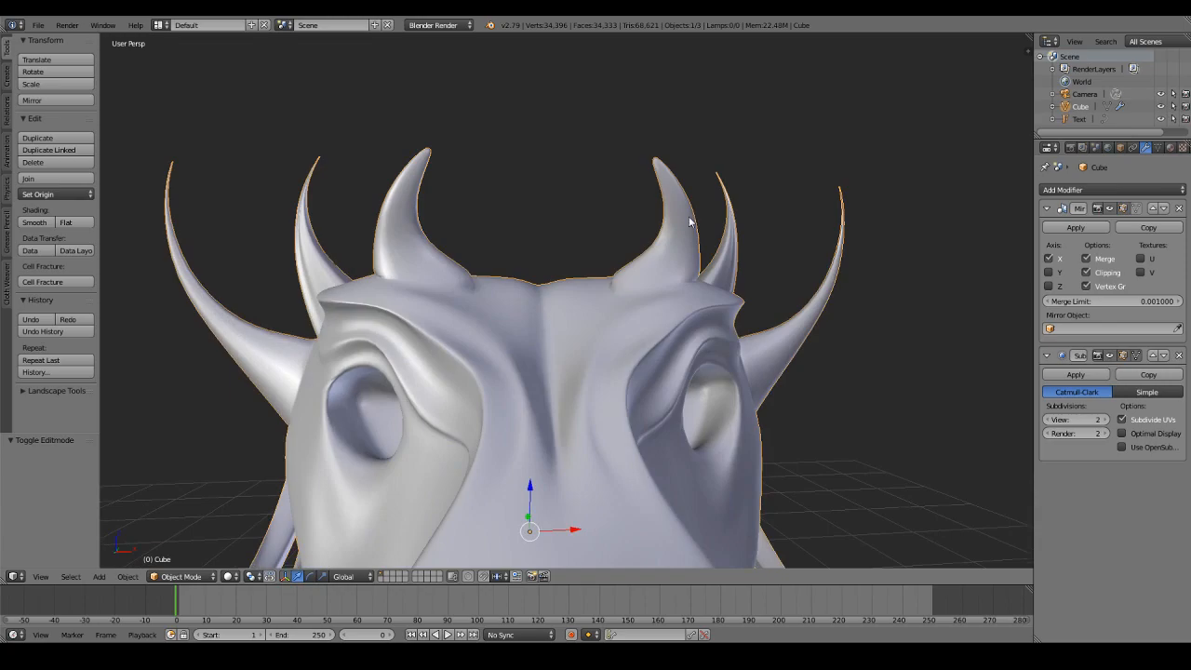
Step: Extrude the front horn's end face once more, bend it inward and shrink it to a sharp point
{"action": "key", "text": "z"}
{"action": "right_click", "coordinate": [657, 167]}
{"action": "right_click", "coordinate": [644, 178], "text": "shift"}
{"action": "key", "text": "z"}
{"action": "scroll", "coordinate": [542, 458], "scroll_direction": "up", "scroll_amount": 3}
{"action": "scroll", "coordinate": [543, 457], "scroll_direction": "down", "scroll_amount": 3}
{"action": "key", "text": "e"}
{"action": "left_click", "coordinate": [714, 283]}
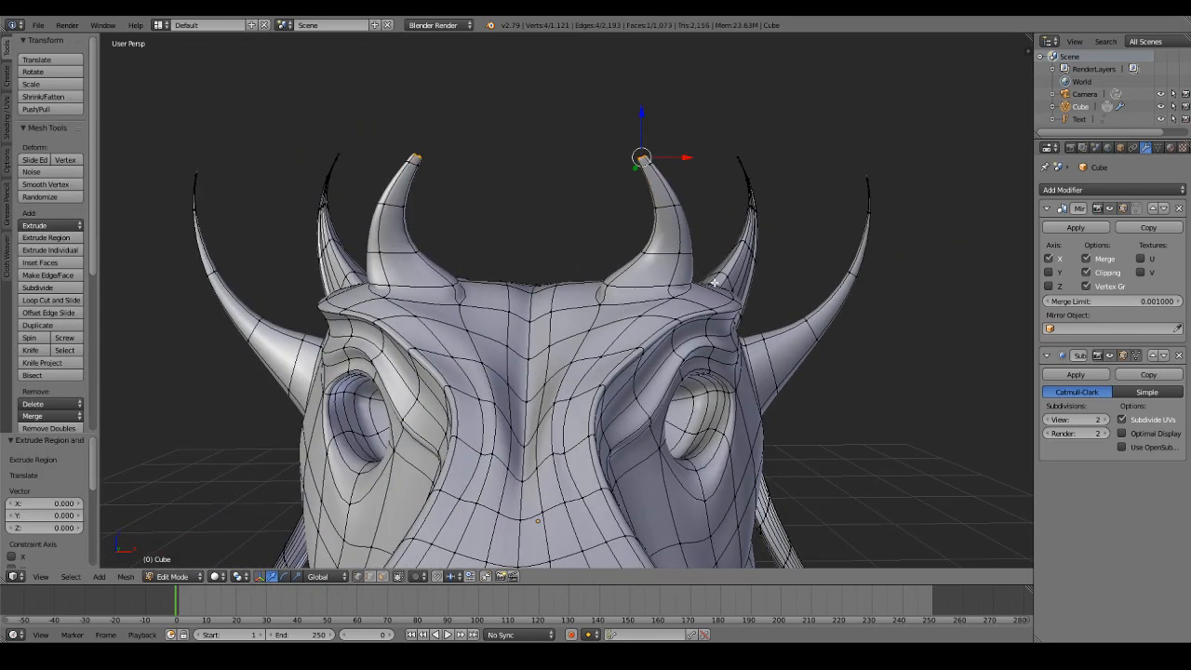
{"action": "key", "text": "t"}
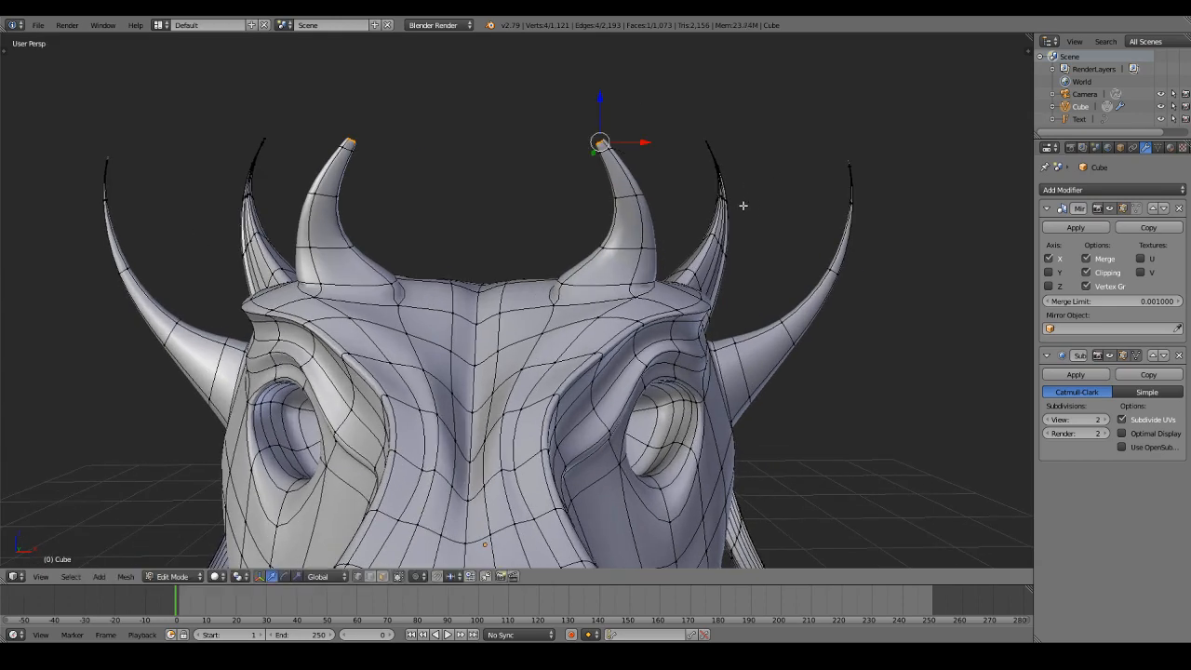
{"action": "key", "text": "s"}
{"action": "left_click", "coordinate": [639, 177]}
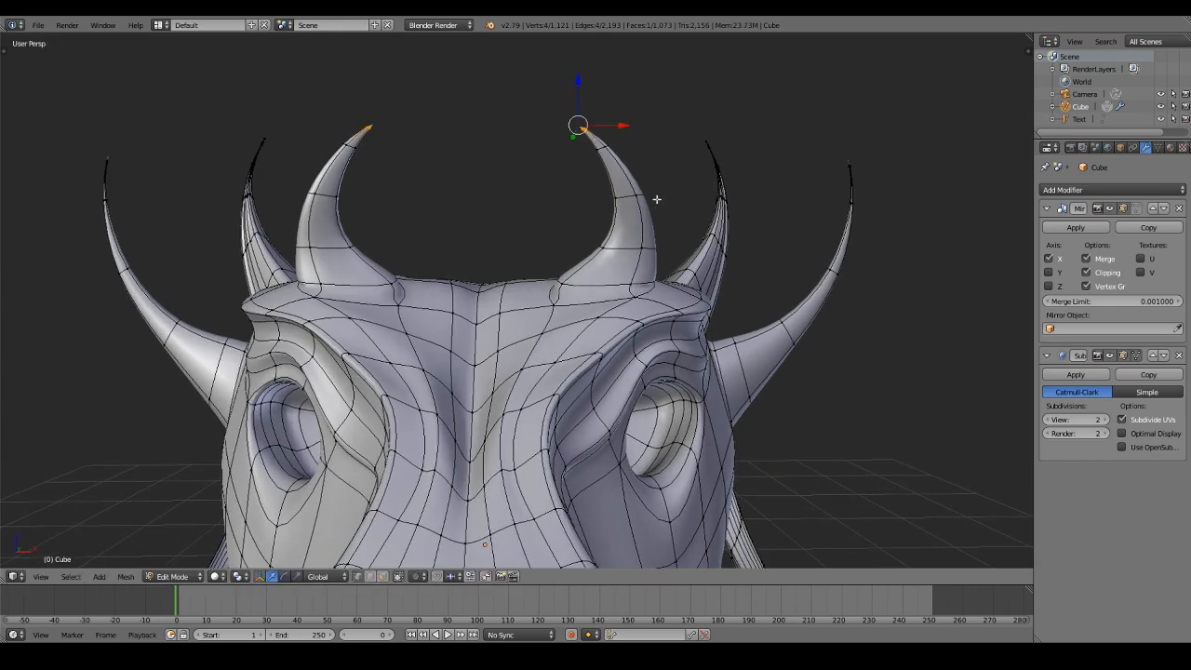
{"action": "key", "text": "Tab"}
{"action": "scroll", "coordinate": [629, 197], "scroll_direction": "down", "scroll_amount": 6}
{"action": "scroll", "coordinate": [633, 191], "scroll_direction": "up", "scroll_amount": 2}
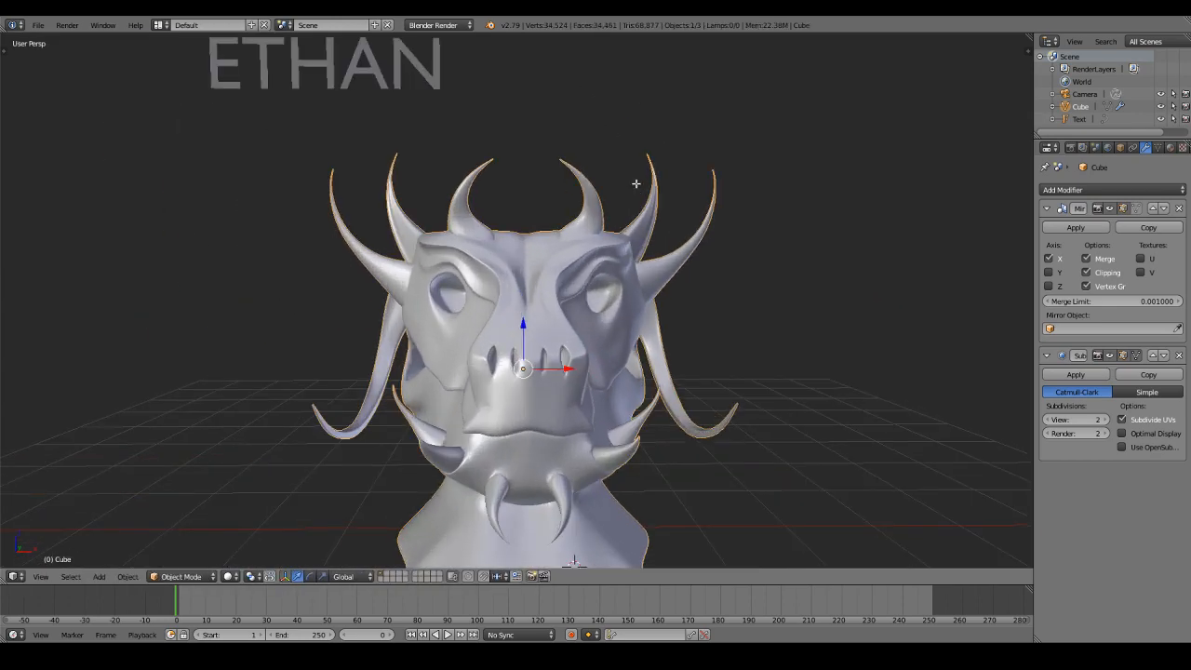
Step: Reopen the head mesh for editing and set proportional editing to Connected
{"action": "key", "text": "Tab"}
{"action": "left_click", "coordinate": [418, 576]}
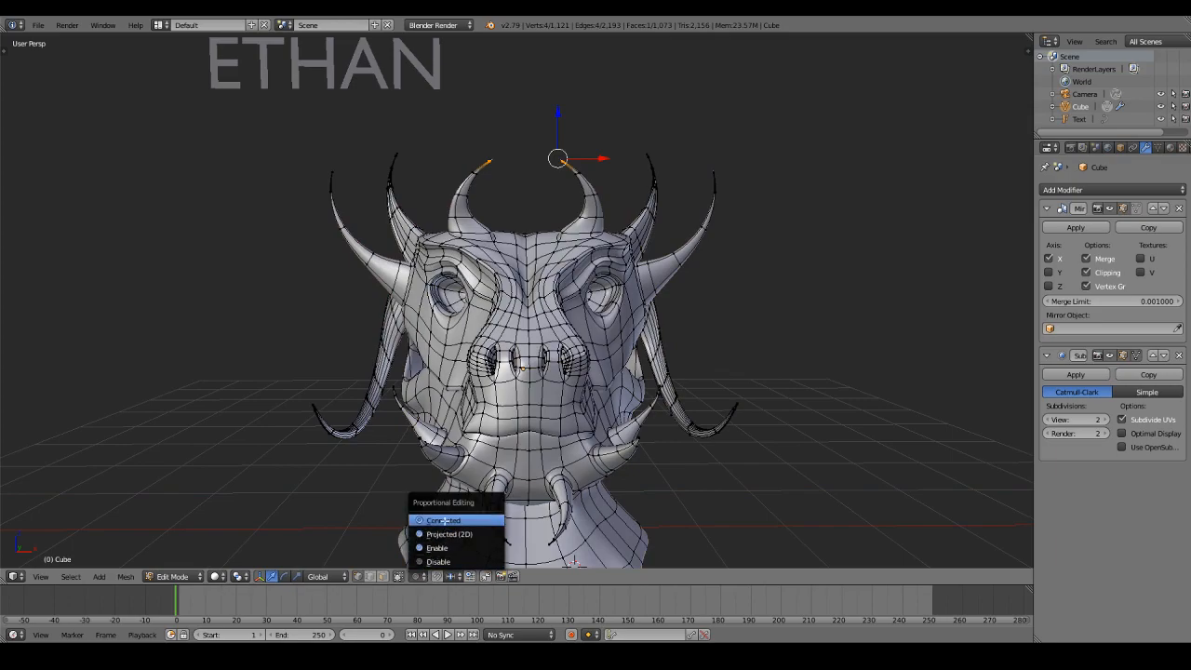
{"action": "left_click", "coordinate": [443, 523]}
Step: Try moving the front horn tips up and down with different proportional editing radii
{"action": "key", "text": "g"}
{"action": "scroll", "coordinate": [627, 259], "scroll_direction": "up", "scroll_amount": 5}
{"action": "scroll", "coordinate": [629, 259], "scroll_direction": "down", "scroll_amount": 4}
{"action": "scroll", "coordinate": [629, 259], "scroll_direction": "down", "scroll_amount": 3}
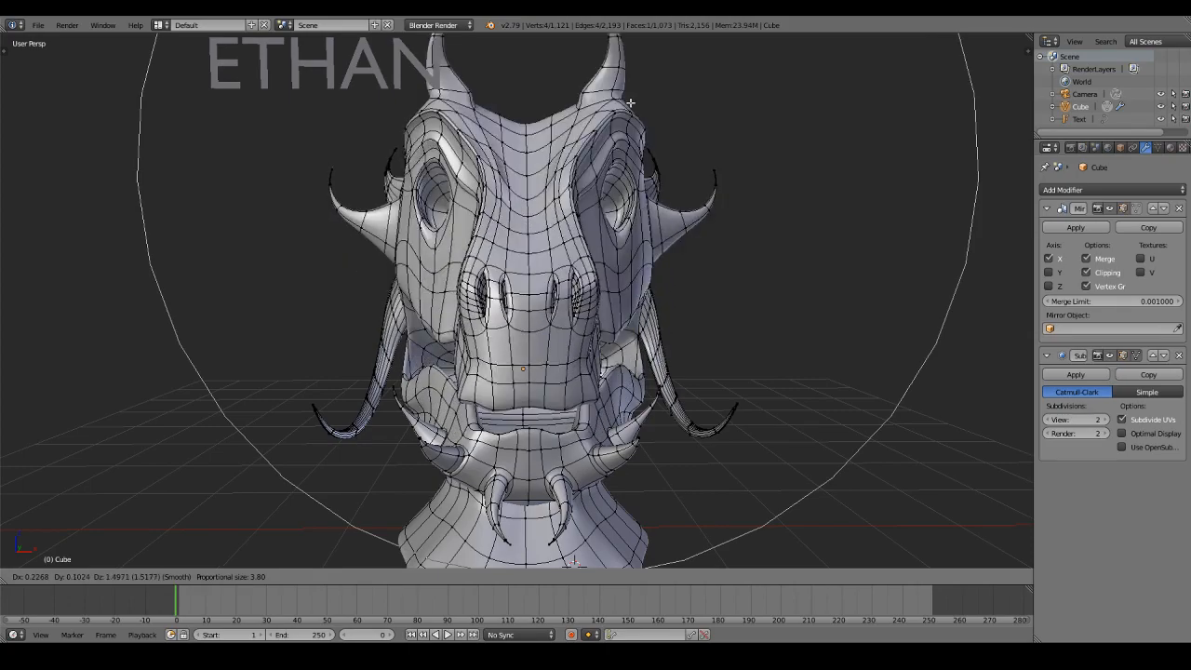
{"action": "scroll", "coordinate": [633, 113], "scroll_direction": "down", "scroll_amount": 3}
{"action": "scroll", "coordinate": [642, 228], "scroll_direction": "up", "scroll_amount": 4}
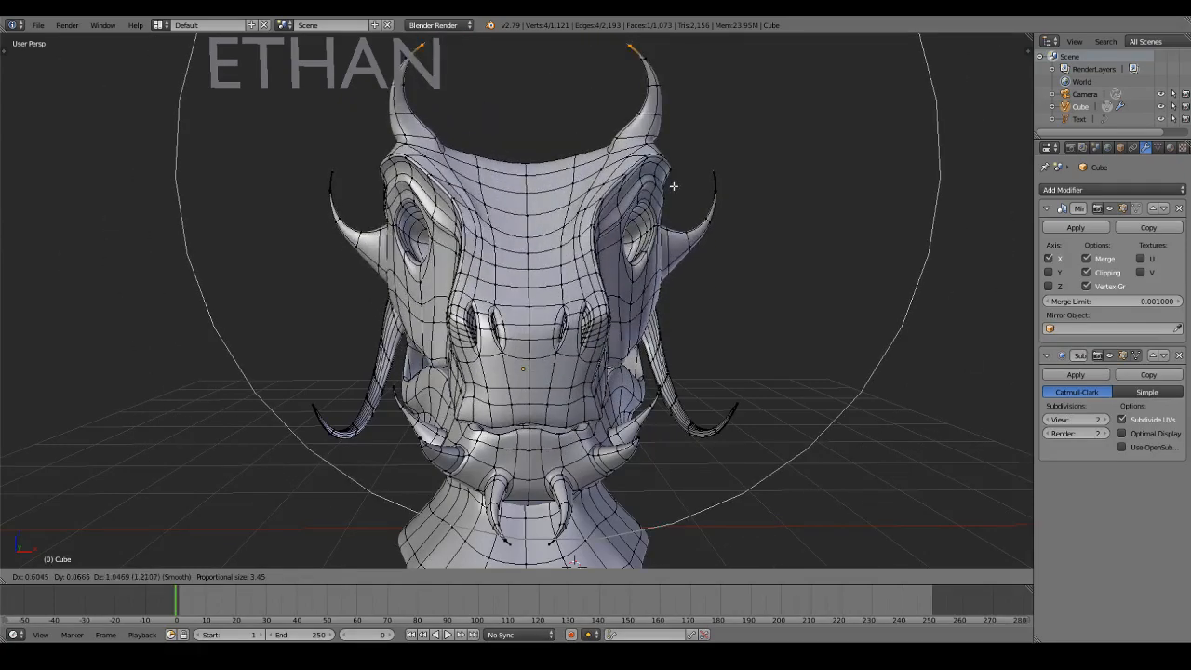
{"action": "scroll", "coordinate": [656, 247], "scroll_direction": "down", "scroll_amount": 7}
{"action": "scroll", "coordinate": [638, 270], "scroll_direction": "up", "scroll_amount": 4}
{"action": "scroll", "coordinate": [649, 289], "scroll_direction": "up", "scroll_amount": 5}
{"action": "scroll", "coordinate": [619, 358], "scroll_direction": "down", "scroll_amount": 1}
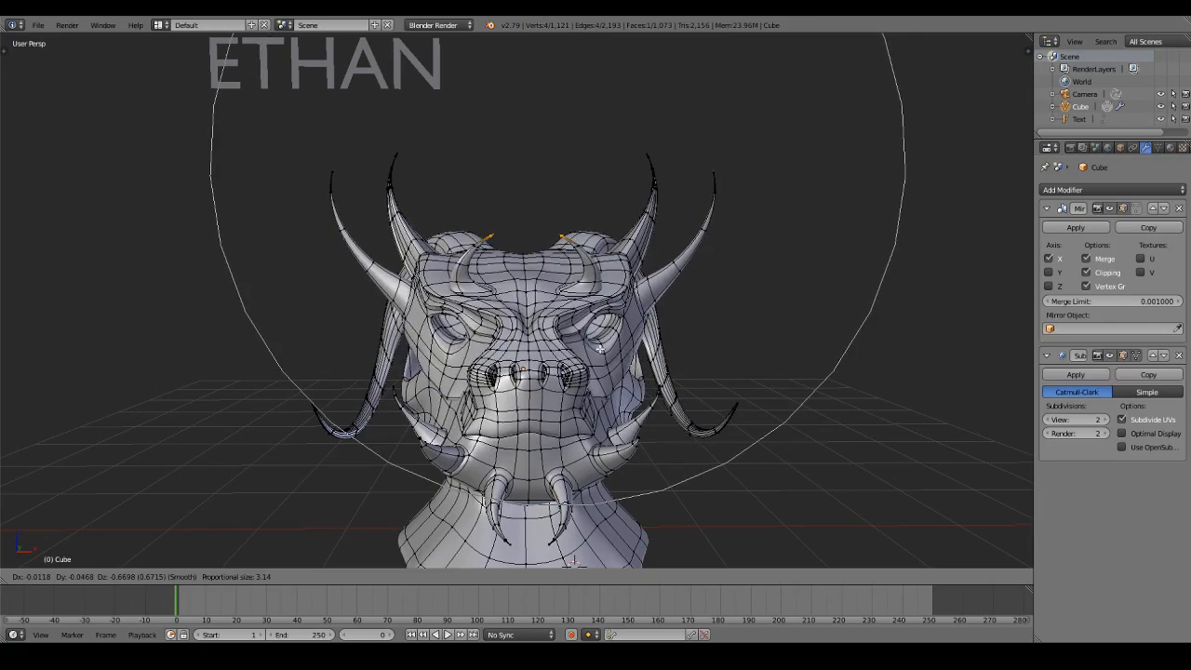
{"action": "scroll", "coordinate": [632, 232], "scroll_direction": "down", "scroll_amount": 9}
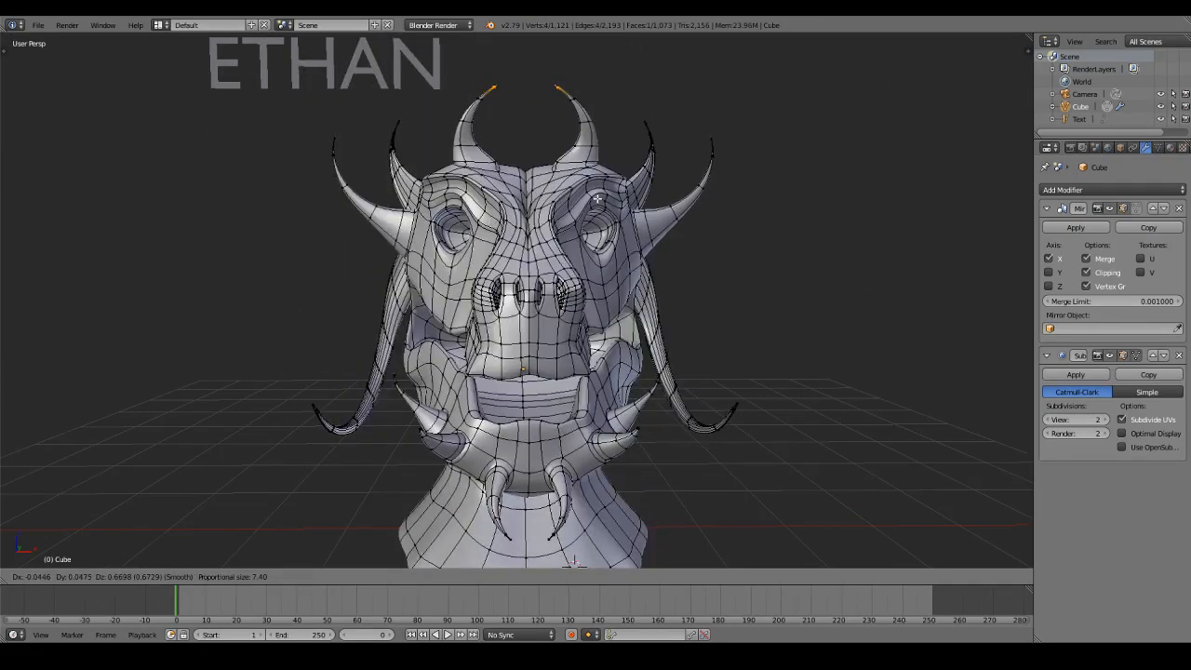
{"action": "scroll", "coordinate": [609, 409], "scroll_direction": "up", "scroll_amount": 6}
{"action": "scroll", "coordinate": [607, 316], "scroll_direction": "down", "scroll_amount": 1}
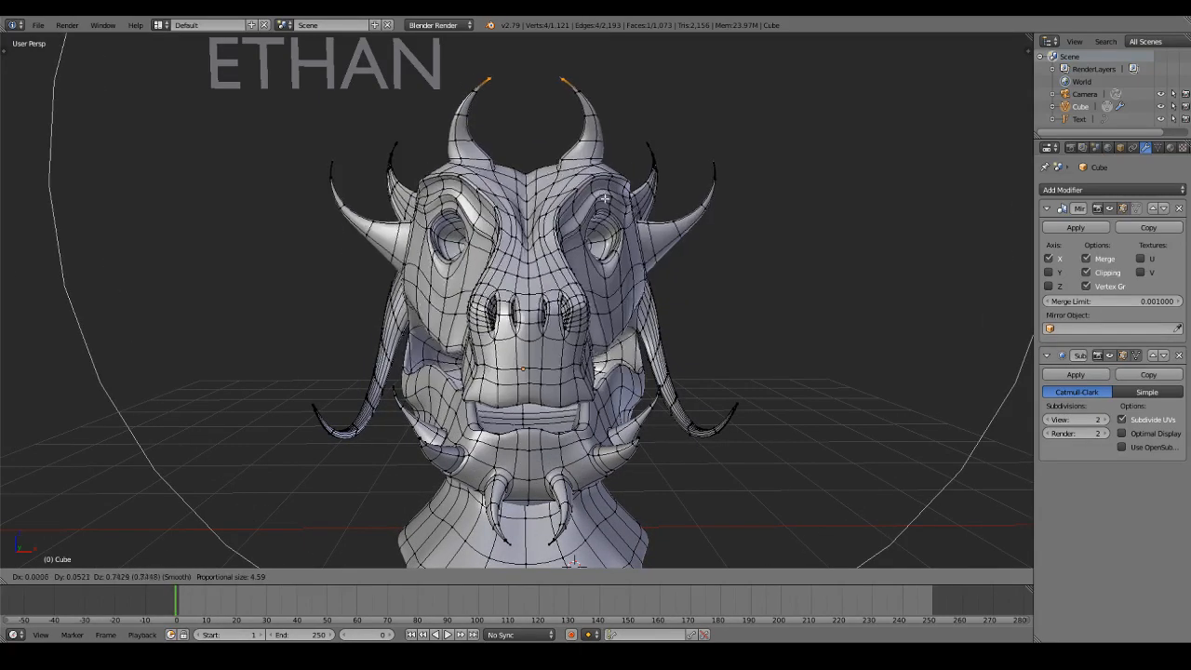
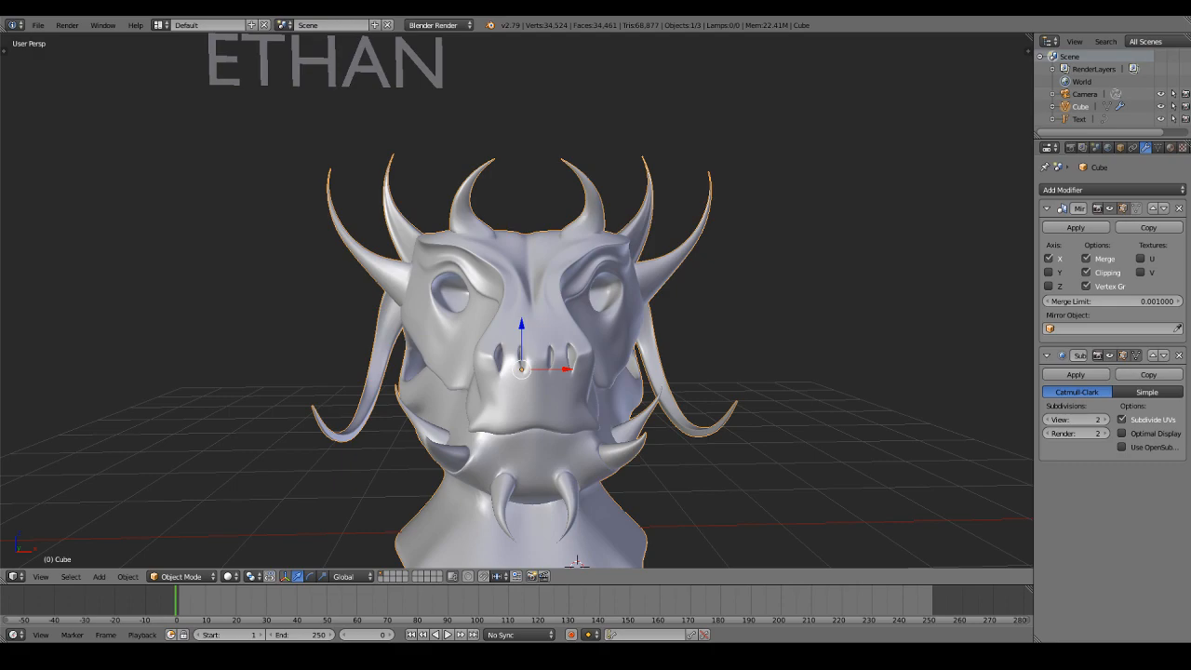
Step: Pull a vertex on the side of the neck inward with a reduced proportional radius to reshape the neck
{"action": "scroll", "coordinate": [574, 337], "scroll_direction": "down", "scroll_amount": 1}
{"action": "middle_click_drag", "start_coordinate": [574, 337], "coordinate": [603, 252], "text": "shift"}
{"action": "key", "text": "Tab"}
{"action": "scroll", "coordinate": [597, 400], "scroll_direction": "up", "scroll_amount": 1}
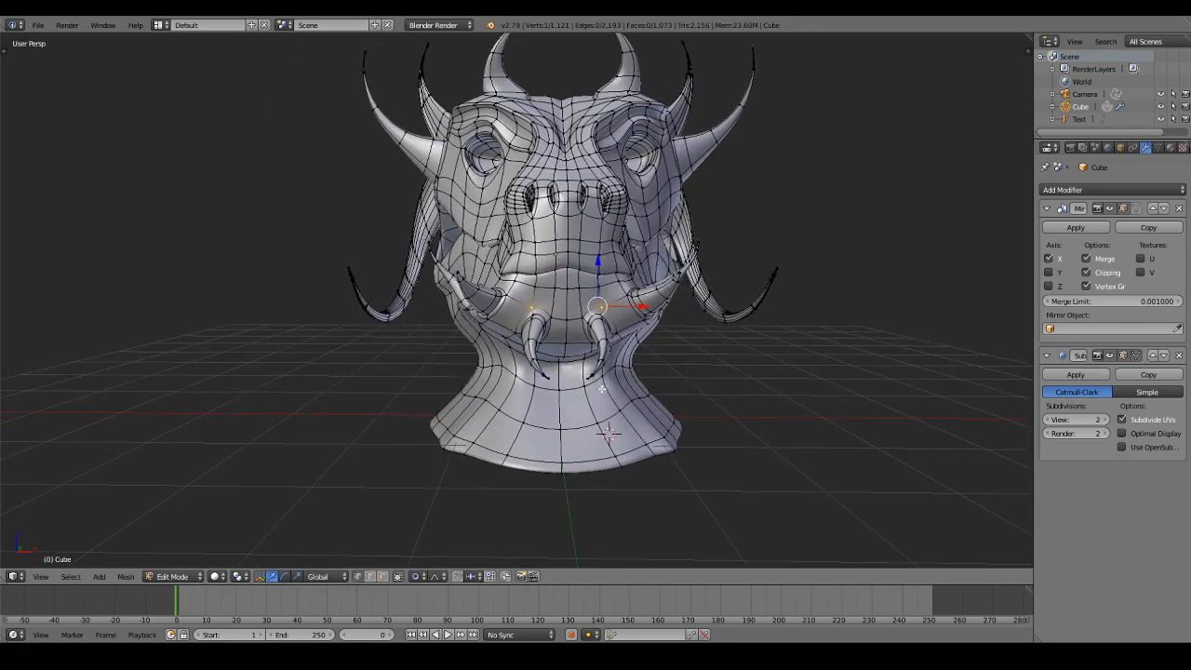
{"action": "middle_click_drag", "start_coordinate": [594, 427], "coordinate": [588, 375], "text": "shift"}
{"action": "scroll", "coordinate": [588, 375], "scroll_direction": "up", "scroll_amount": 1}
{"action": "right_click", "coordinate": [626, 321]}
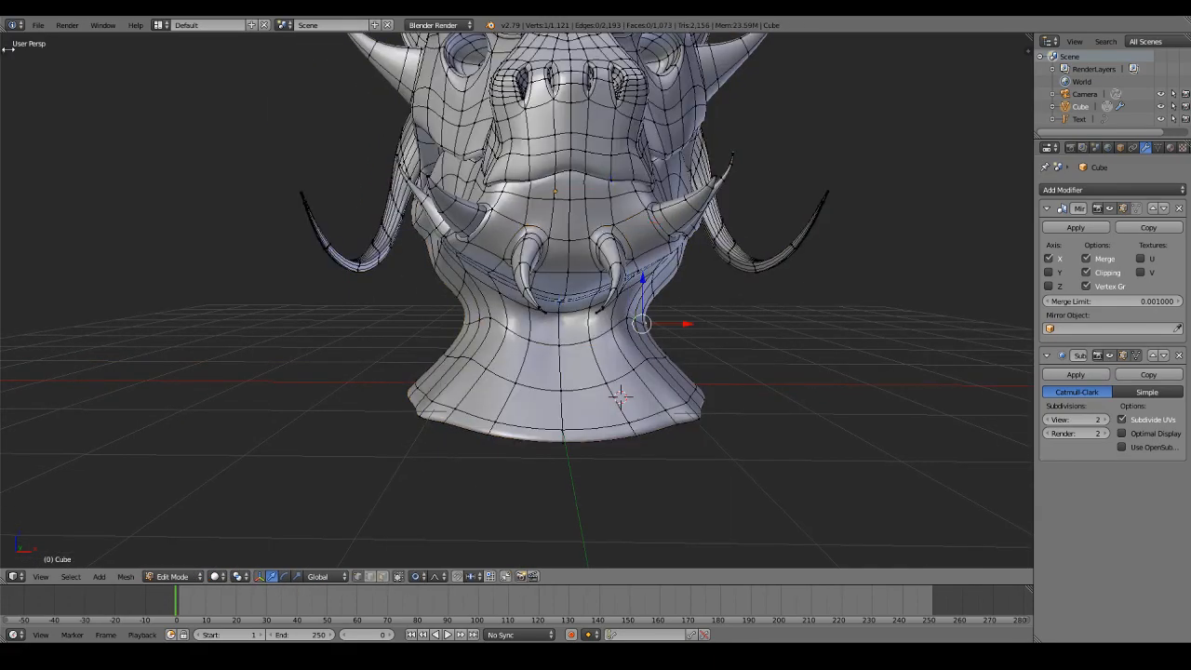
{"action": "key", "text": "t"}
{"action": "key", "text": "g"}
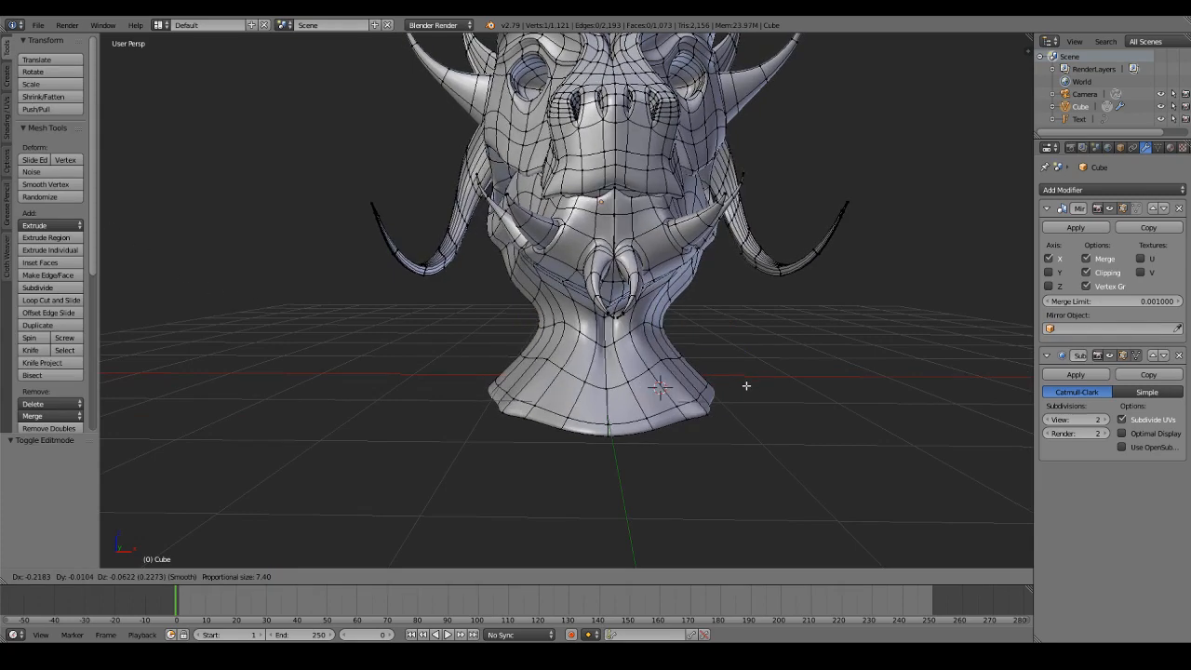
{"action": "scroll", "coordinate": [779, 391], "scroll_direction": "up", "scroll_amount": 10}
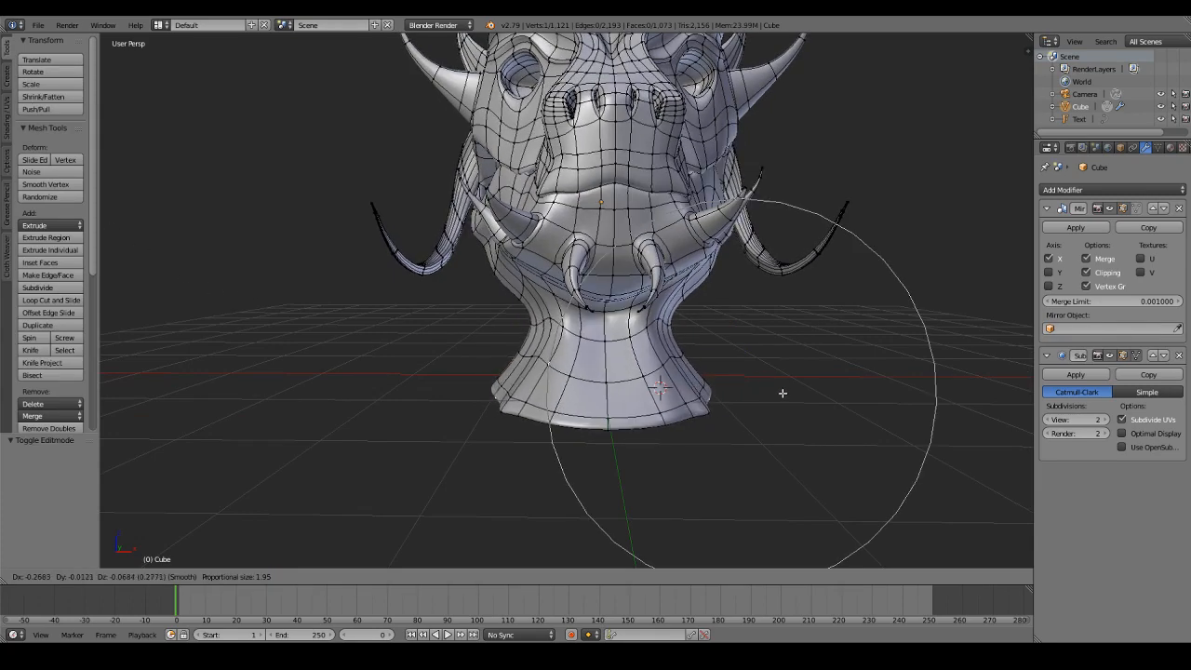
{"action": "left_click", "coordinate": [786, 388]}
Step: Scale and move the edge loop around the lower neck with a smaller proportional radius
{"action": "left_click", "coordinate": [606, 382], "text": "alt"}
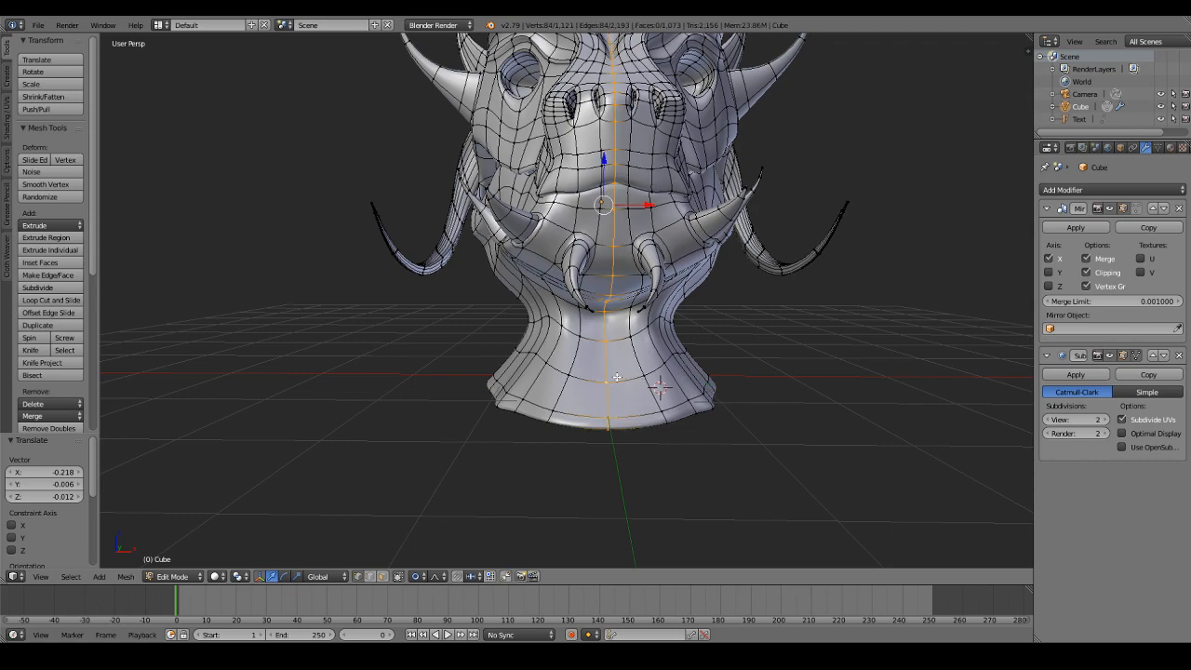
{"action": "left_click", "coordinate": [651, 370], "text": "alt"}
{"action": "key", "text": "s"}
{"action": "scroll", "coordinate": [740, 394], "scroll_direction": "up", "scroll_amount": 5}
{"action": "key", "text": "g"}
{"action": "scroll", "coordinate": [709, 407], "scroll_direction": "up", "scroll_amount": 10}
{"action": "left_click", "coordinate": [710, 407]}
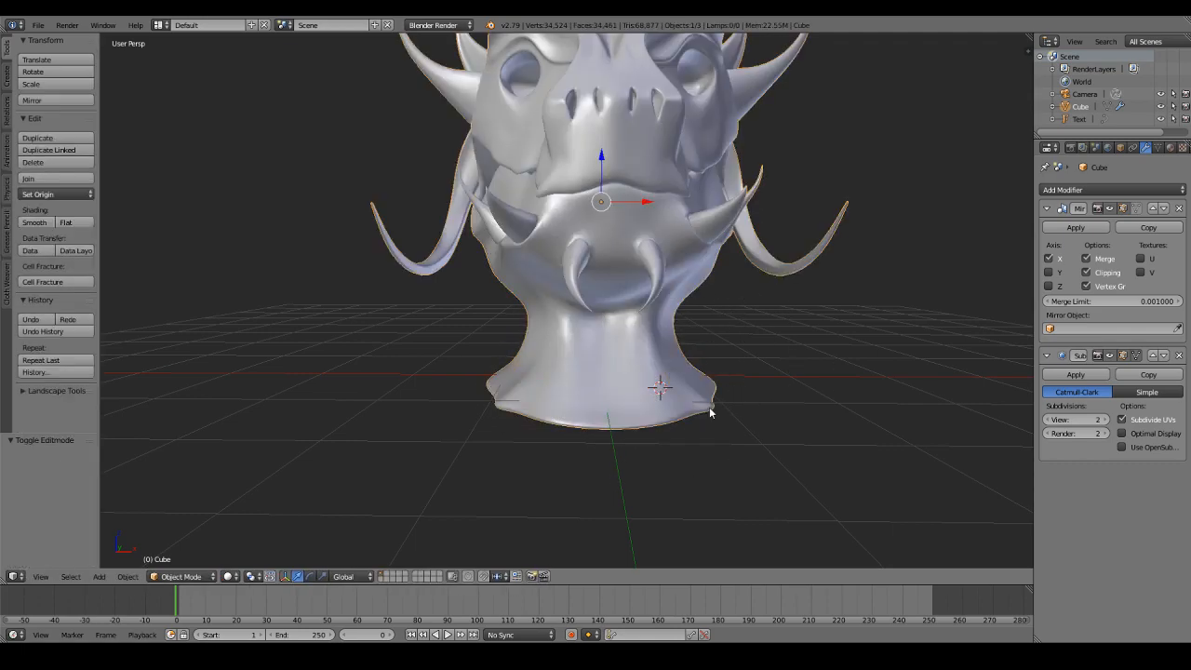
Step: Add a single loop cut around the upper part of the neck
{"action": "key", "text": "a"}
{"action": "middle_click_drag", "start_coordinate": [651, 401], "coordinate": [577, 400]}
{"action": "left_click", "coordinate": [65, 301]}
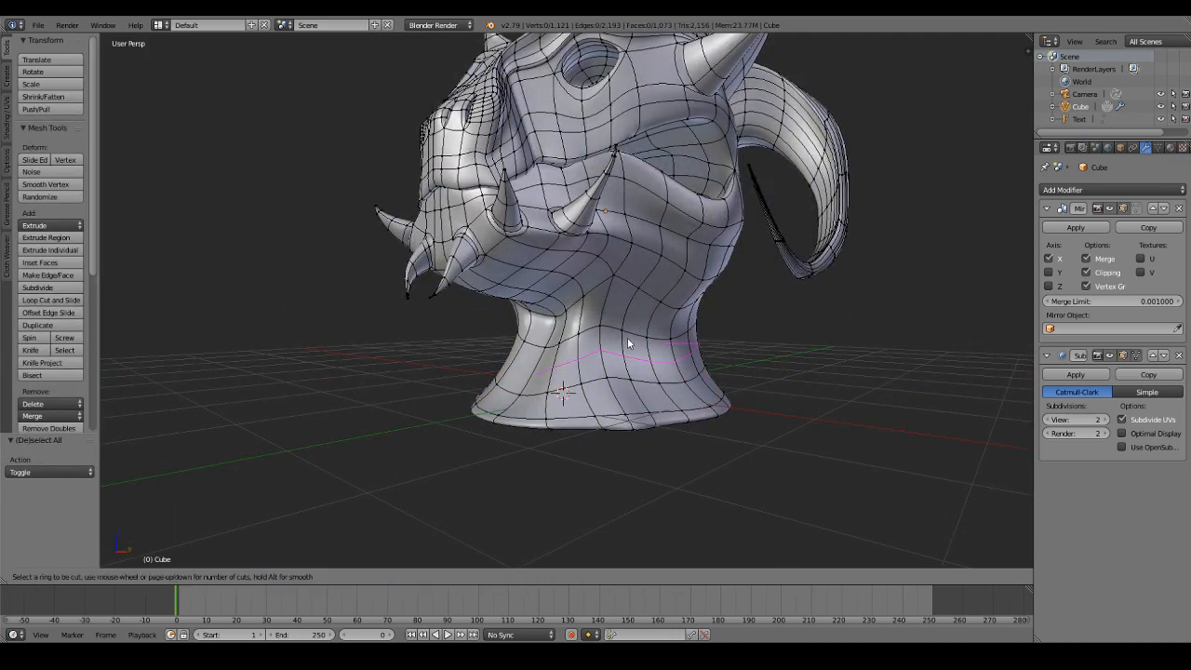
{"action": "left_click", "coordinate": [654, 322]}
Step: Raise the vertices on the side of the neck beneath the cheek using a wider proportional radius
{"action": "scroll", "coordinate": [672, 308], "scroll_direction": "up", "scroll_amount": 2}
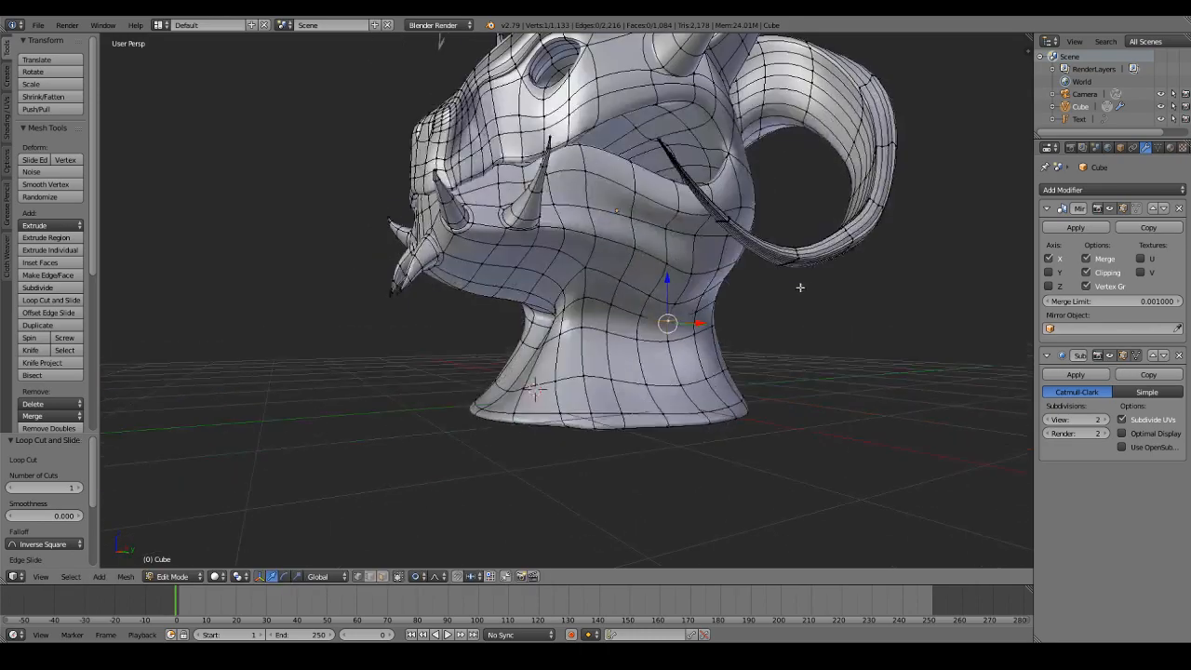
{"action": "scroll", "coordinate": [809, 265], "scroll_direction": "down", "scroll_amount": 10}
{"action": "scroll", "coordinate": [806, 270], "scroll_direction": "down", "scroll_amount": 3}
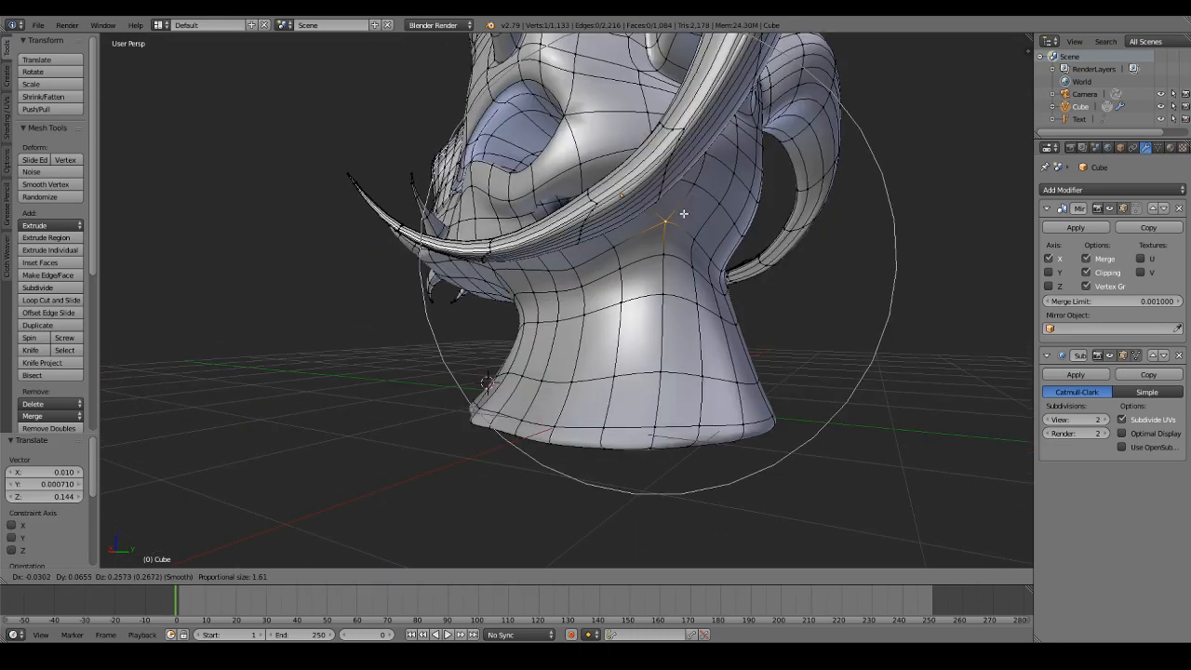
{"action": "right_click", "coordinate": [604, 245]}
{"action": "key", "text": "g"}
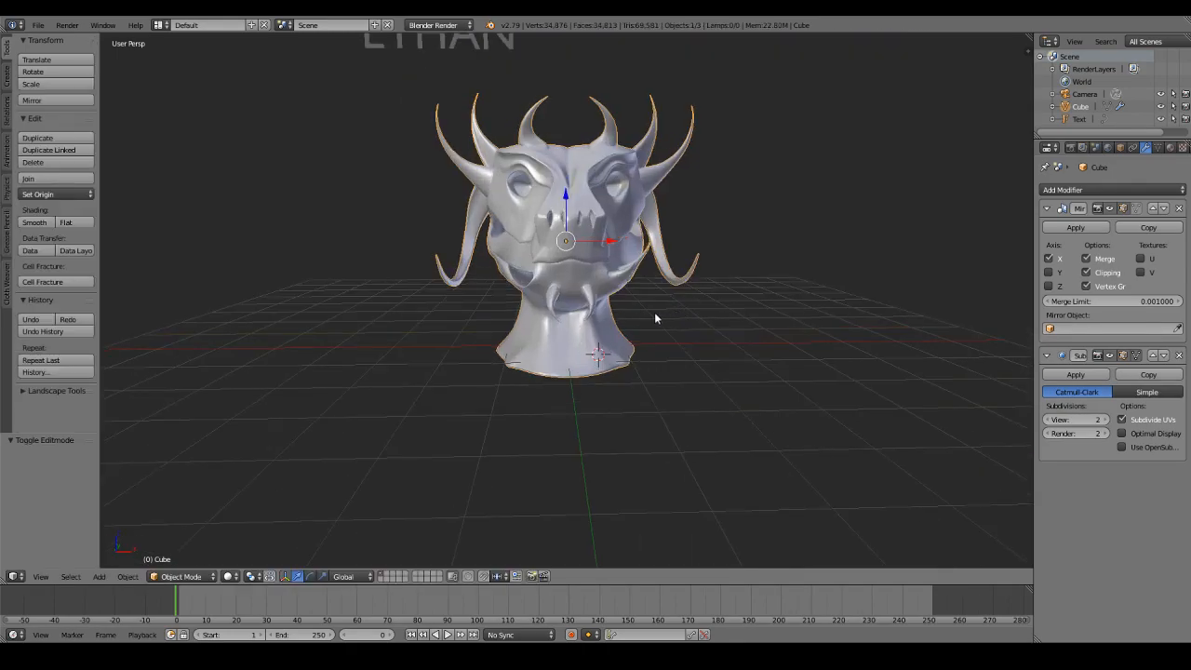
Step: Move the rear center vertex of the neck base along the Y axis
{"action": "key", "text": "Tab"}
{"action": "key", "text": "Tab"}
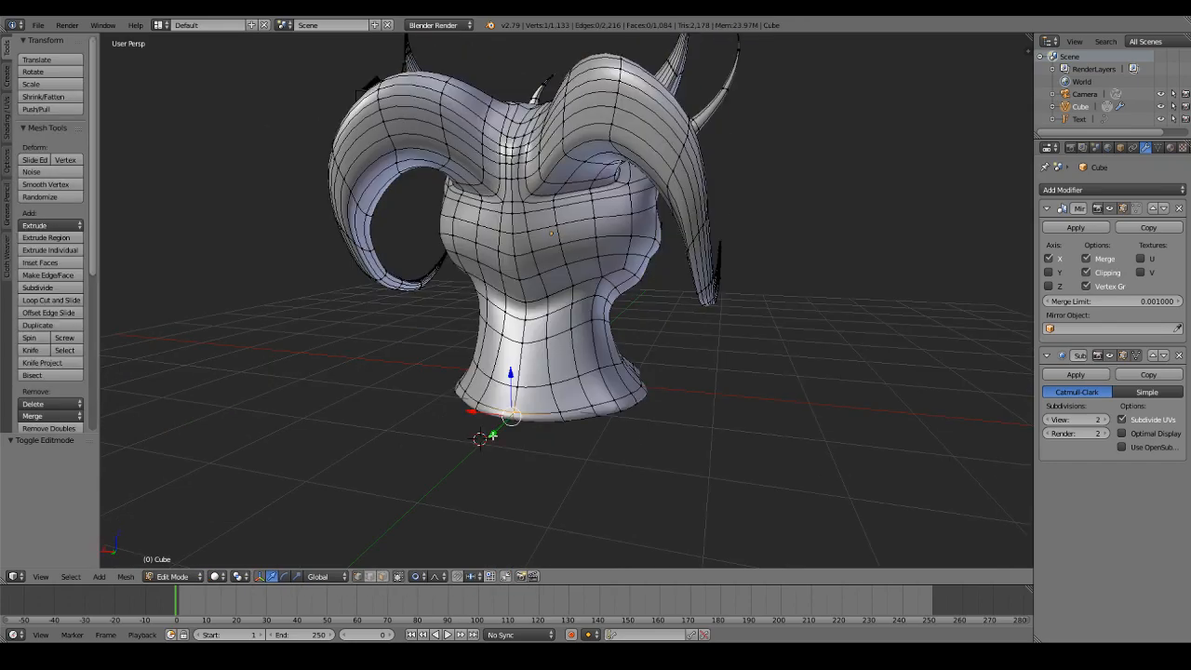
{"action": "key", "text": "g"}
{"action": "key", "text": "y"}
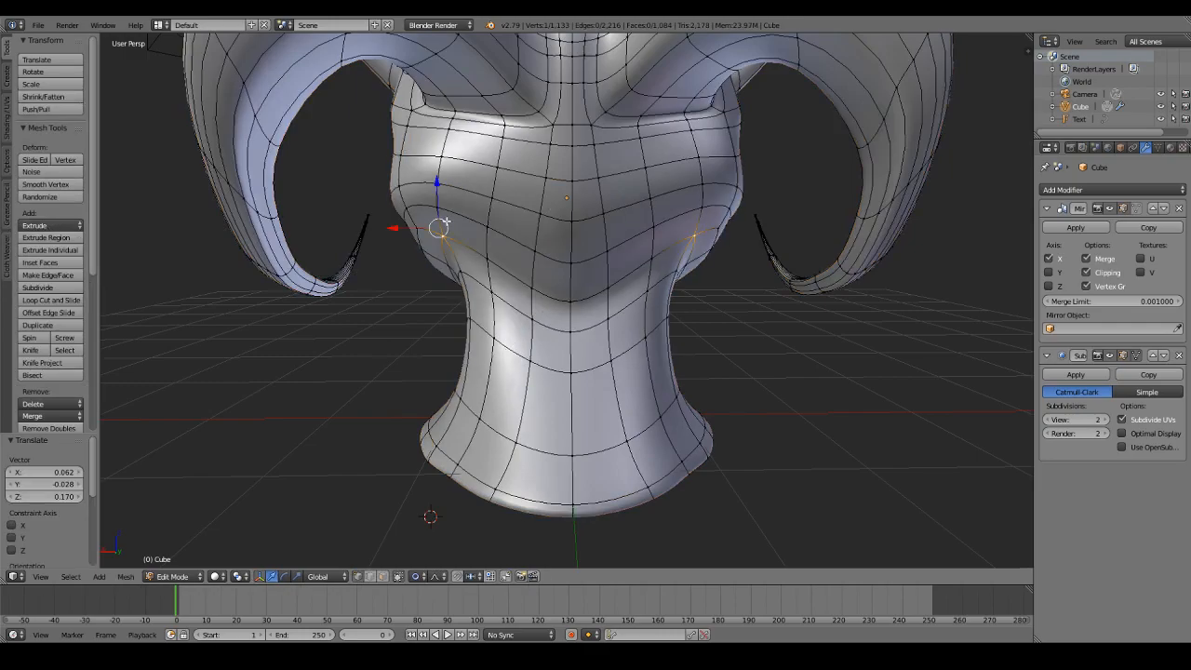
Step: Adjust the vertices where the back of the skull meets the neck with a small proportional radius
{"action": "right_click", "coordinate": [434, 213]}
{"action": "key", "text": "g"}
{"action": "left_click", "coordinate": [437, 229]}
{"action": "right_click", "coordinate": [521, 240]}
{"action": "key", "text": "g"}
{"action": "left_click", "coordinate": [498, 232]}
{"action": "right_click", "coordinate": [485, 229]}
{"action": "key", "text": "g"}
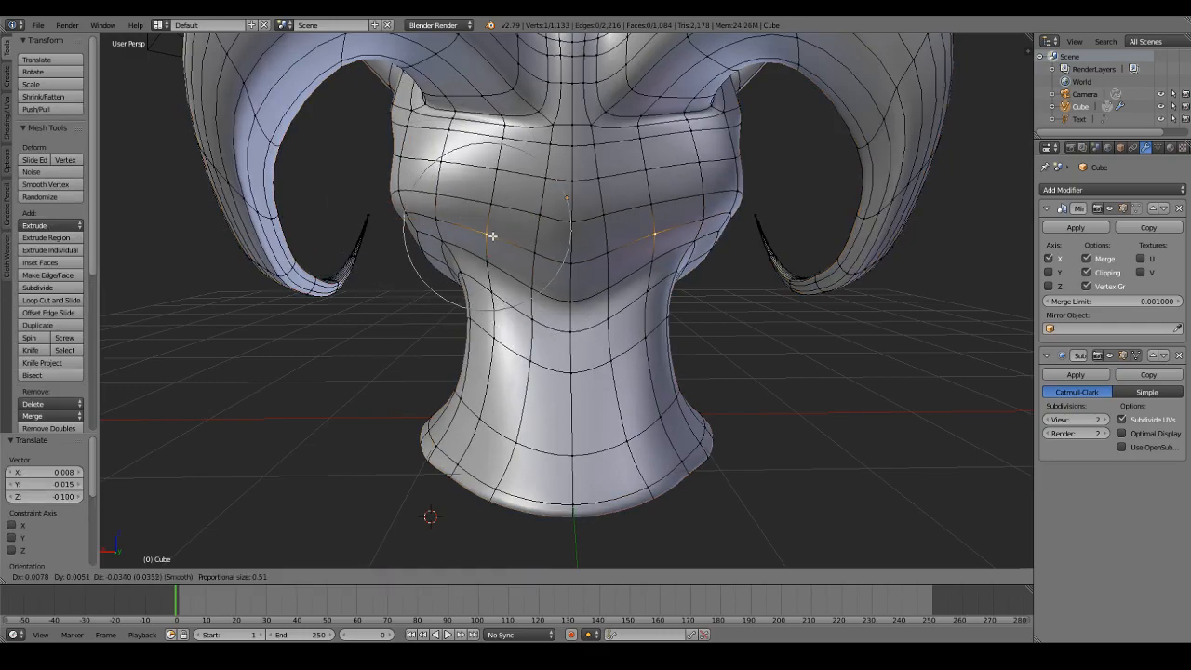
{"action": "left_click", "coordinate": [487, 242]}
{"action": "key", "text": "Tab"}
{"action": "middle_click_drag", "start_coordinate": [487, 243], "coordinate": [640, 246]}
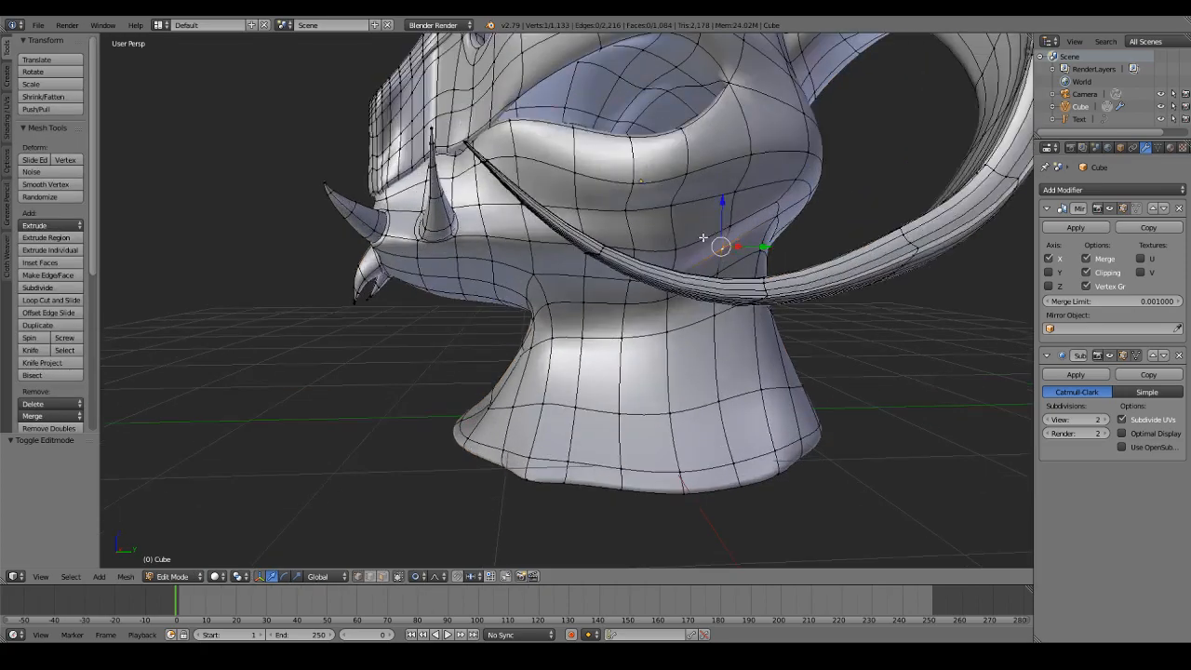
{"action": "right_click", "coordinate": [735, 233]}
{"action": "right_click", "coordinate": [761, 210], "text": "shift"}
{"action": "middle_click_drag", "start_coordinate": [777, 200], "coordinate": [662, 227]}
{"action": "right_click", "coordinate": [669, 264]}
{"action": "right_click", "coordinate": [697, 245]}
{"action": "right_click", "coordinate": [719, 241]}
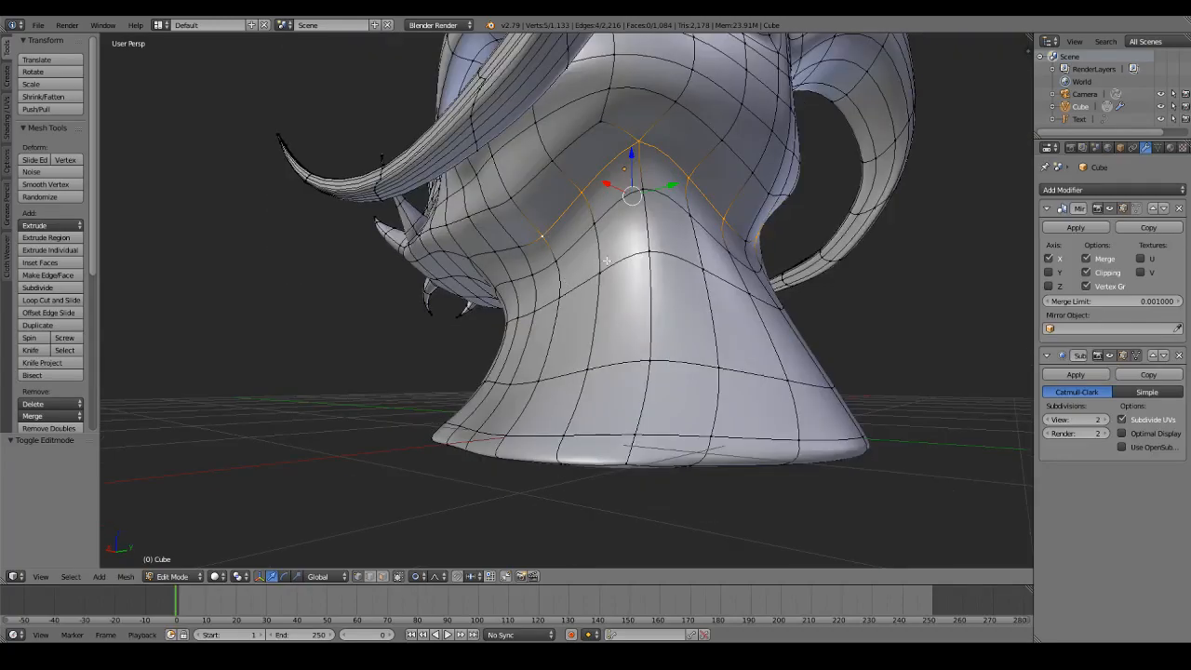
{"action": "middle_click_drag", "start_coordinate": [619, 207], "coordinate": [637, 216]}
{"action": "right_click", "coordinate": [625, 261]}
{"action": "key", "text": "a"}
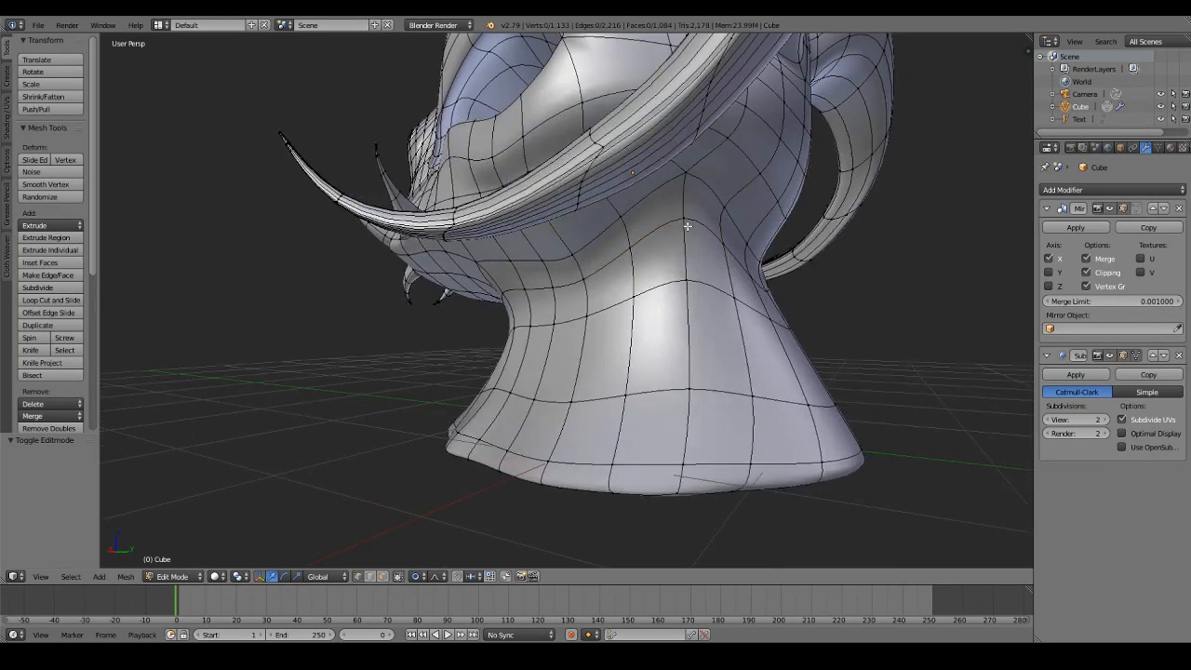
Step: Reposition two vertices on the upper neck just below the skull with proportional editing
{"action": "mouse_move", "coordinate": [686, 226]}
{"action": "middle_mouse_down"}
{"action": "mouse_move", "coordinate": [643, 263]}
{"action": "mouse_move", "coordinate": [735, 262]}
{"action": "mouse_move", "coordinate": [562, 279]}
{"action": "middle_mouse_up"}
{"action": "right_click", "coordinate": [643, 258]}
{"action": "key", "text": "g"}
{"action": "left_click", "coordinate": [743, 276]}
{"action": "key", "text": "Tab"}
{"action": "key", "text": "Tab"}
{"action": "scroll", "coordinate": [562, 285], "scroll_direction": "up", "scroll_amount": 3}
{"action": "right_click", "coordinate": [560, 298]}
{"action": "key", "text": "g"}
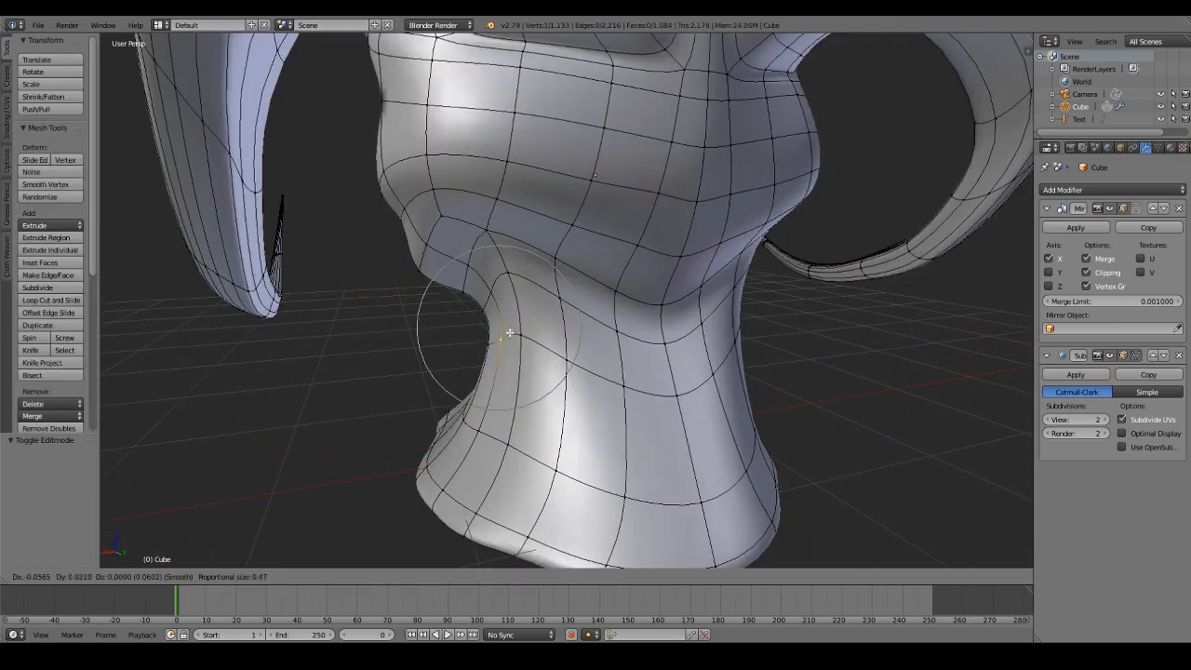
{"action": "left_click", "coordinate": [509, 332]}
Step: Adjust the vertices along the front and side of the neck's bottom edge to even out its outline
{"action": "scroll", "coordinate": [638, 399], "scroll_direction": "down", "scroll_amount": 5}
{"action": "right_click", "coordinate": [625, 398]}
{"action": "right_click", "coordinate": [601, 393]}
{"action": "scroll", "coordinate": [615, 408], "scroll_direction": "up", "scroll_amount": 1}
{"action": "middle_click_drag", "start_coordinate": [615, 408], "coordinate": [574, 425]}
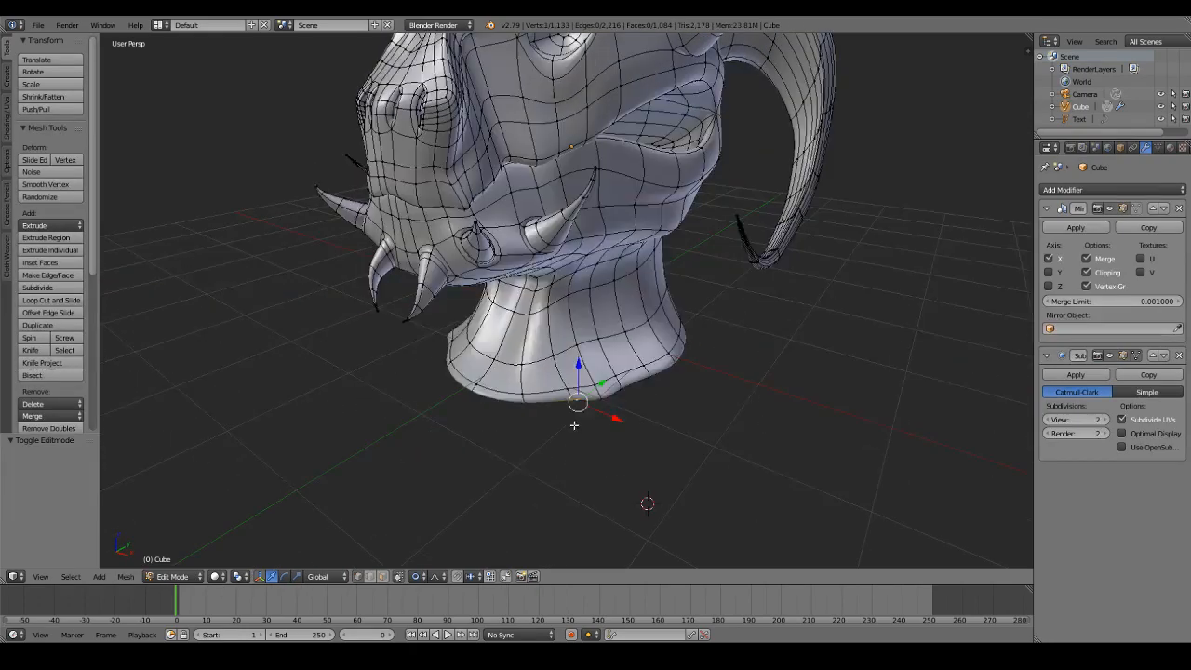
{"action": "right_click", "coordinate": [622, 414]}
{"action": "right_click", "coordinate": [671, 396]}
{"action": "key", "text": "Tab"}
{"action": "key", "text": "Tab"}
{"action": "left_click", "coordinate": [678, 398]}
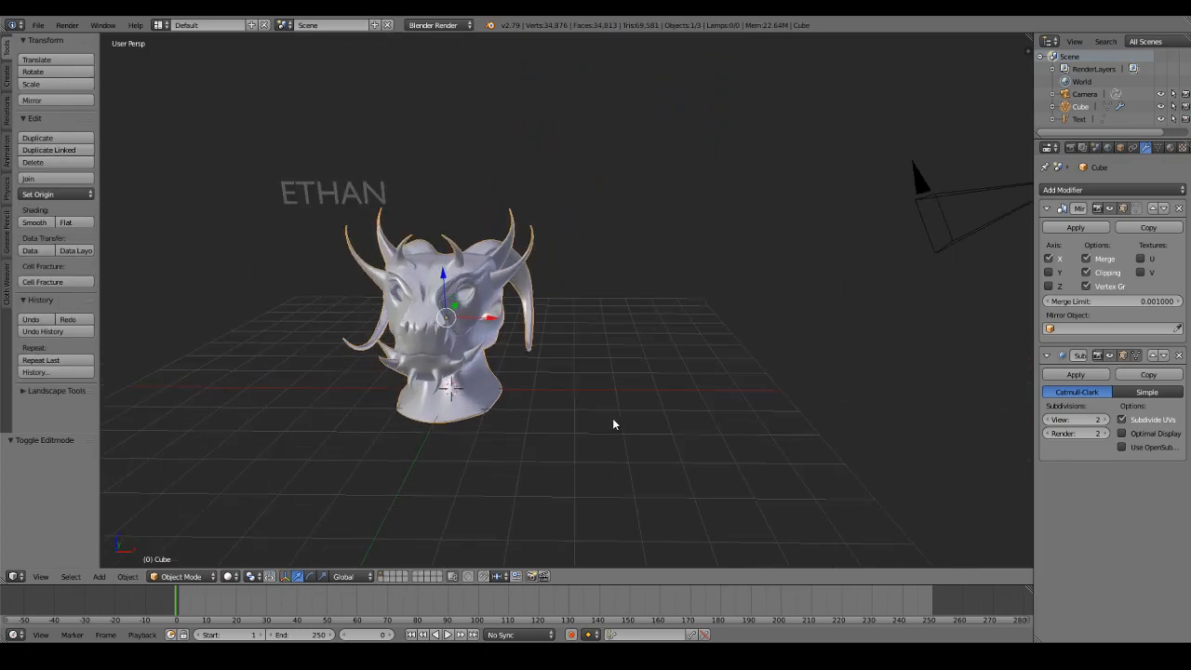
Step: Examine the whole smoothed head and neck from the front in Object Mode
{"action": "middle_click_drag", "start_coordinate": [613, 421], "coordinate": [559, 302]}
{"action": "scroll", "coordinate": [443, 294], "scroll_direction": "up", "scroll_amount": 4}
{"action": "scroll", "coordinate": [538, 332], "scroll_direction": "up", "scroll_amount": 3}
{"action": "scroll", "coordinate": [536, 344], "scroll_direction": "up", "scroll_amount": 2}
{"action": "scroll", "coordinate": [572, 350], "scroll_direction": "down", "scroll_amount": 2}
{"action": "scroll", "coordinate": [573, 352], "scroll_direction": "up", "scroll_amount": 1}
{"action": "scroll", "coordinate": [575, 351], "scroll_direction": "down", "scroll_amount": 3}
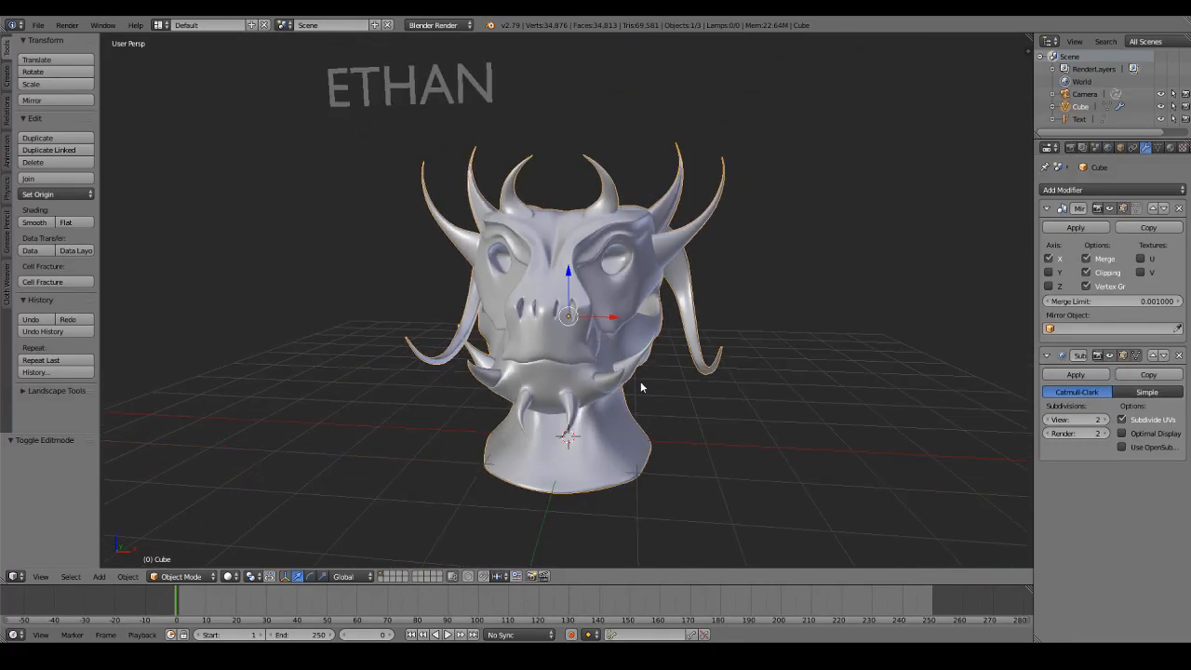
{"action": "key", "text": "Tab"}
{"action": "scroll", "coordinate": [639, 392], "scroll_direction": "up", "scroll_amount": 3}
{"action": "scroll", "coordinate": [652, 409], "scroll_direction": "up", "scroll_amount": 1}
{"action": "key", "text": "g"}
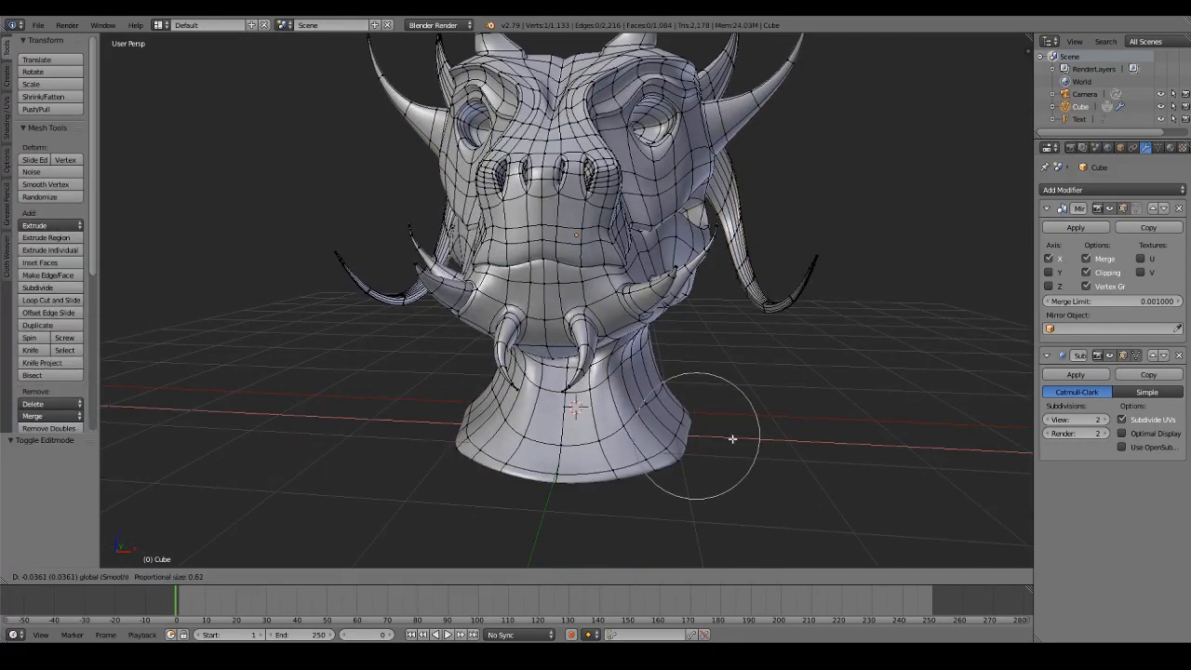
{"action": "right_click", "coordinate": [717, 438]}
{"action": "key", "text": "Tab"}
{"action": "scroll", "coordinate": [722, 436], "scroll_direction": "down", "scroll_amount": 1}
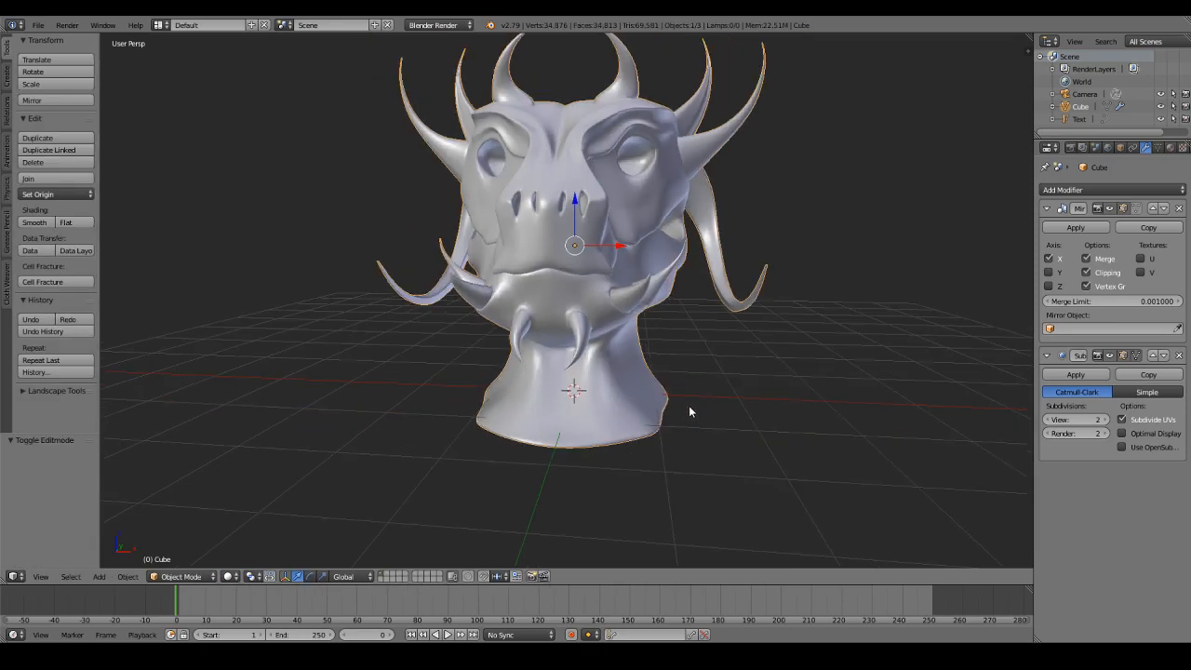
Step: Disable proportional editing and scale down the edge loop at the base of the front horns
{"action": "key", "text": "Tab"}
{"action": "scroll", "coordinate": [689, 412], "scroll_direction": "up", "scroll_amount": 4}
{"action": "right_click", "coordinate": [622, 281], "text": "alt"}
{"action": "left_click", "coordinate": [415, 576]}
{"action": "left_click", "coordinate": [425, 552]}
{"action": "key", "text": "s"}
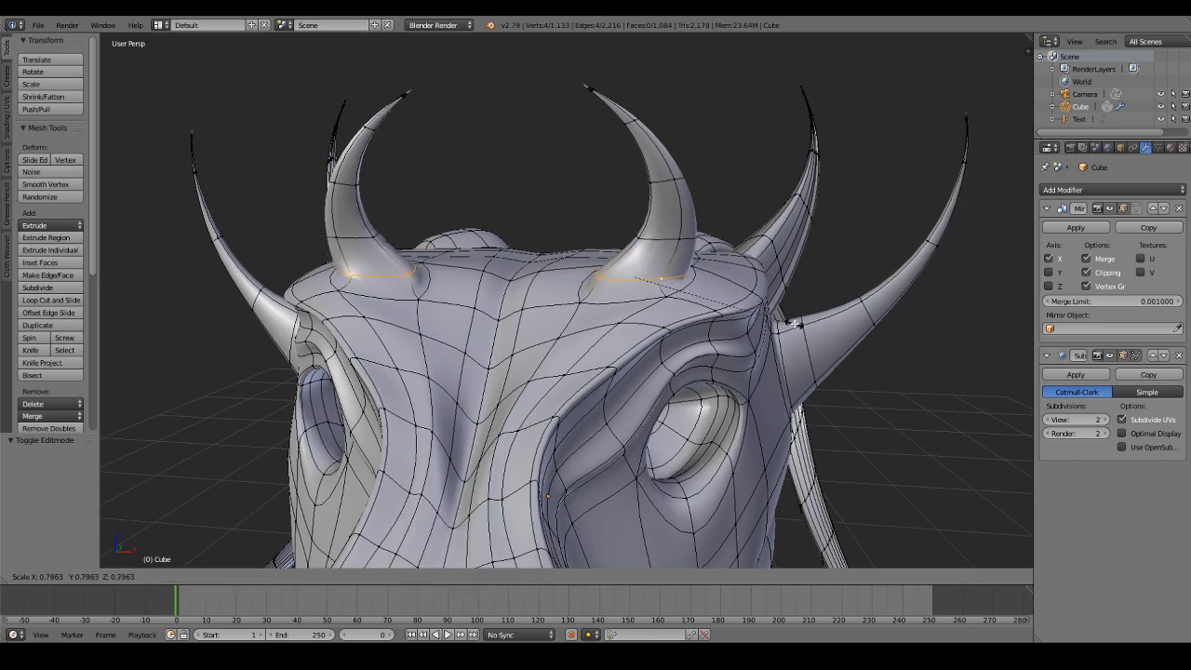
{"action": "left_click", "coordinate": [730, 306]}
Step: Move the edge loops at the base of the front horns, lowering the horn loop toward the forehead
{"action": "right_click", "coordinate": [584, 284], "text": "alt"}
{"action": "key", "text": "g"}
{"action": "left_click", "coordinate": [592, 281]}
{"action": "right_click", "coordinate": [629, 279], "text": "alt"}
{"action": "key", "text": "g"}
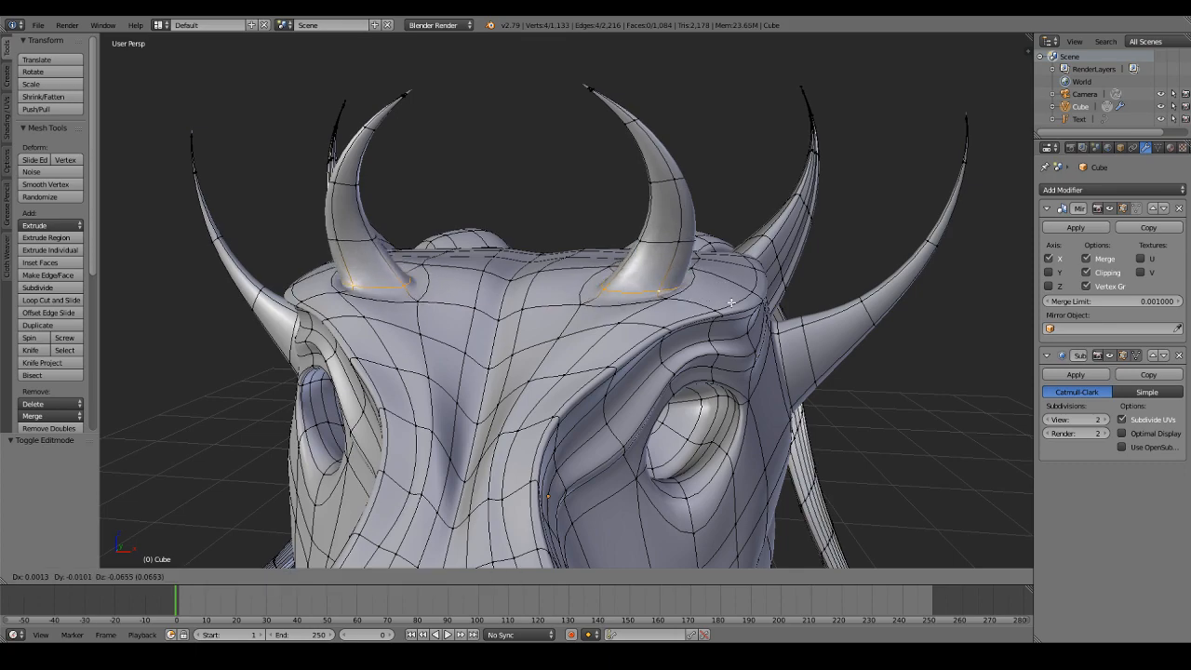
{"action": "left_click", "coordinate": [731, 303]}
{"action": "scroll", "coordinate": [731, 303], "scroll_direction": "down", "scroll_amount": 1}
Step: Add a loop cut around the base of the front horns
{"action": "key", "text": "a"}
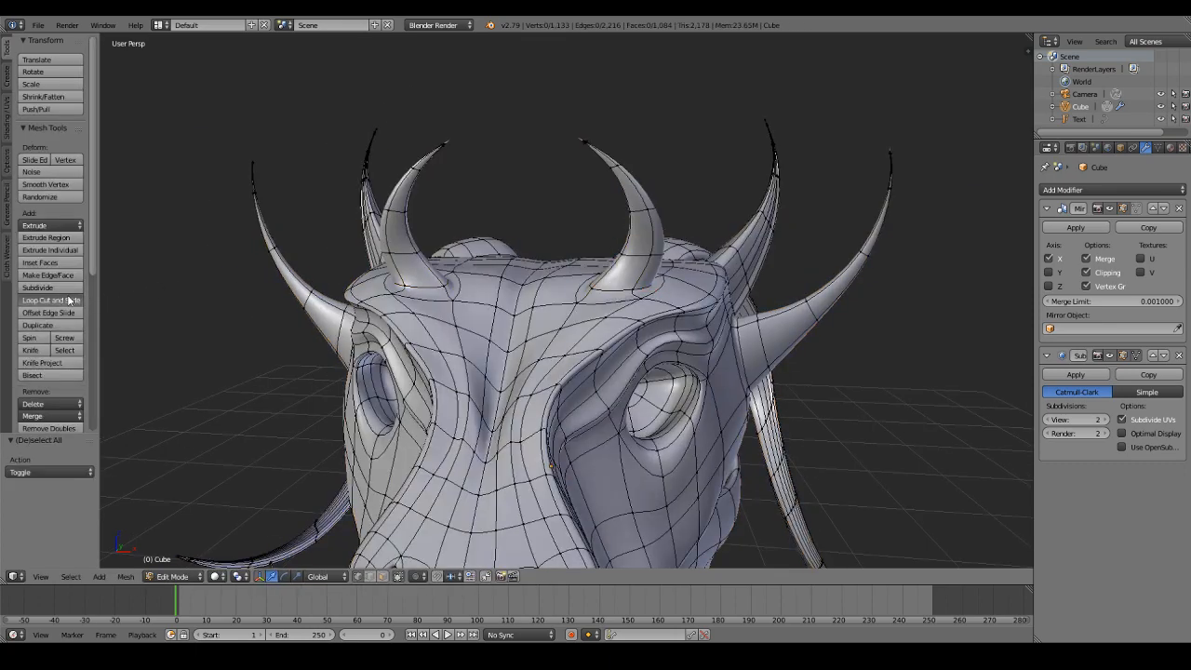
{"action": "left_click", "coordinate": [74, 301]}
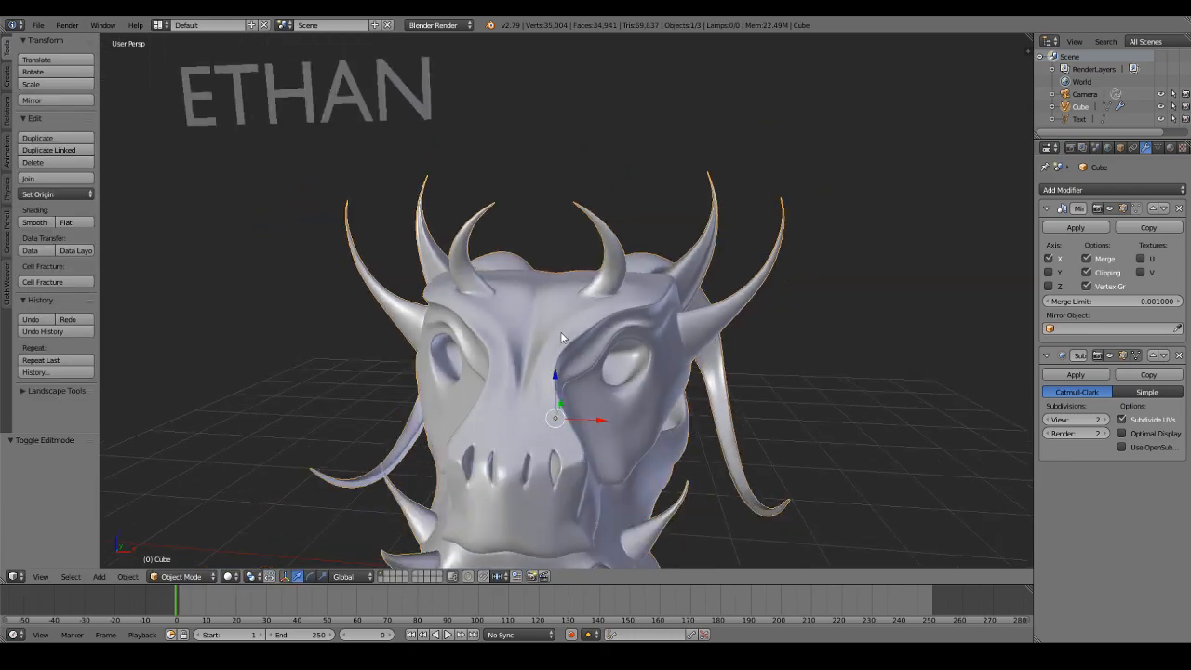
{"action": "key", "text": "Tab"}
{"action": "scroll", "coordinate": [585, 311], "scroll_direction": "up", "scroll_amount": 1}
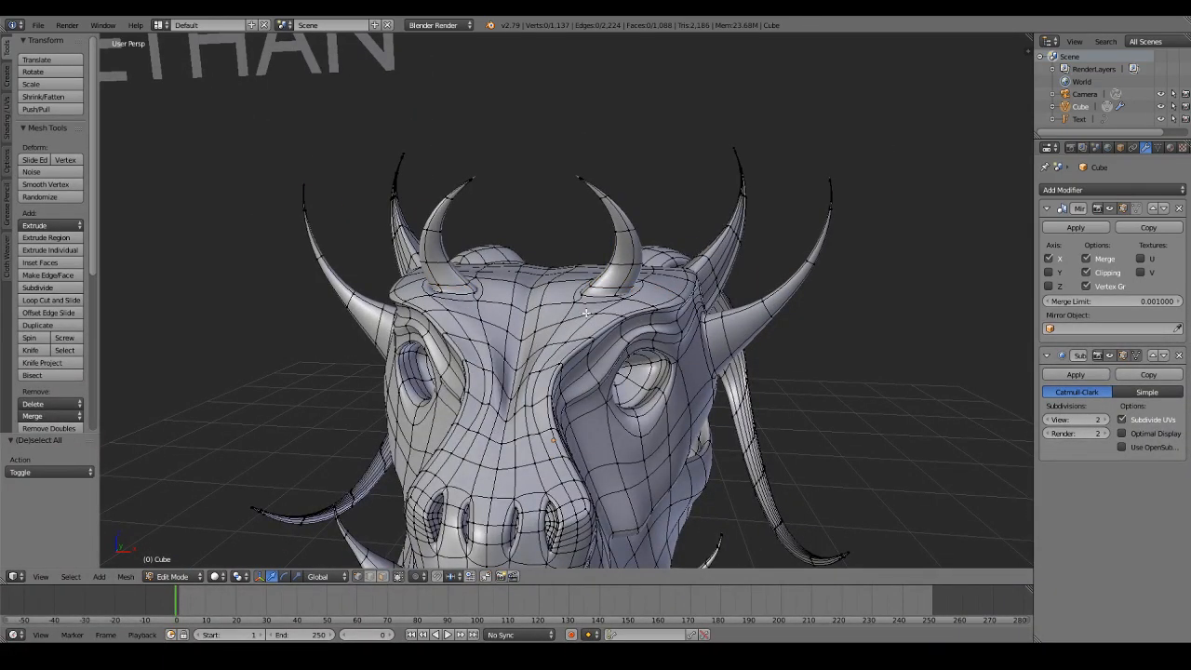
Step: Move the geometry behind the front horn's base backward along the Y axis and adjust the vertices up the horn's shaft
{"action": "middle_click_drag", "start_coordinate": [585, 312], "coordinate": [513, 349]}
{"action": "scroll", "coordinate": [513, 349], "scroll_direction": "up", "scroll_amount": 2}
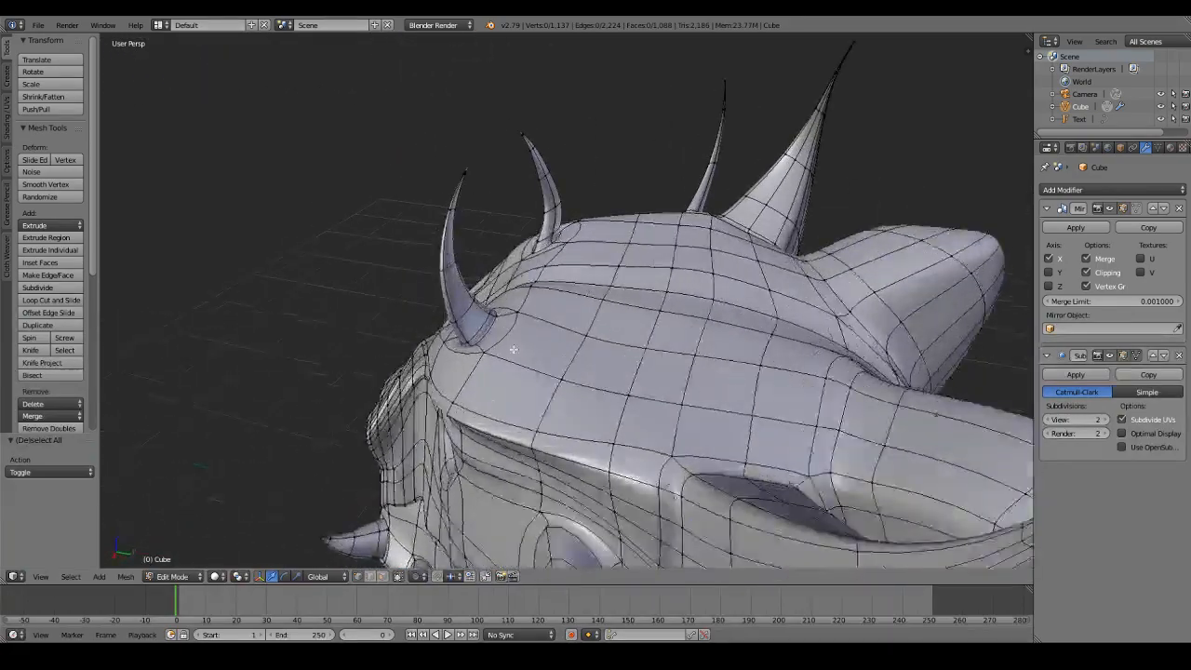
{"action": "scroll", "coordinate": [512, 349], "scroll_direction": "up", "scroll_amount": 1}
{"action": "right_click", "coordinate": [445, 351]}
{"action": "right_click", "coordinate": [472, 318], "text": "shift"}
{"action": "right_click", "coordinate": [481, 320], "text": "shift"}
{"action": "right_click", "coordinate": [447, 360], "text": "shift"}
{"action": "right_click", "coordinate": [461, 369], "text": "shift"}
{"action": "right_click", "coordinate": [502, 328], "text": "shift"}
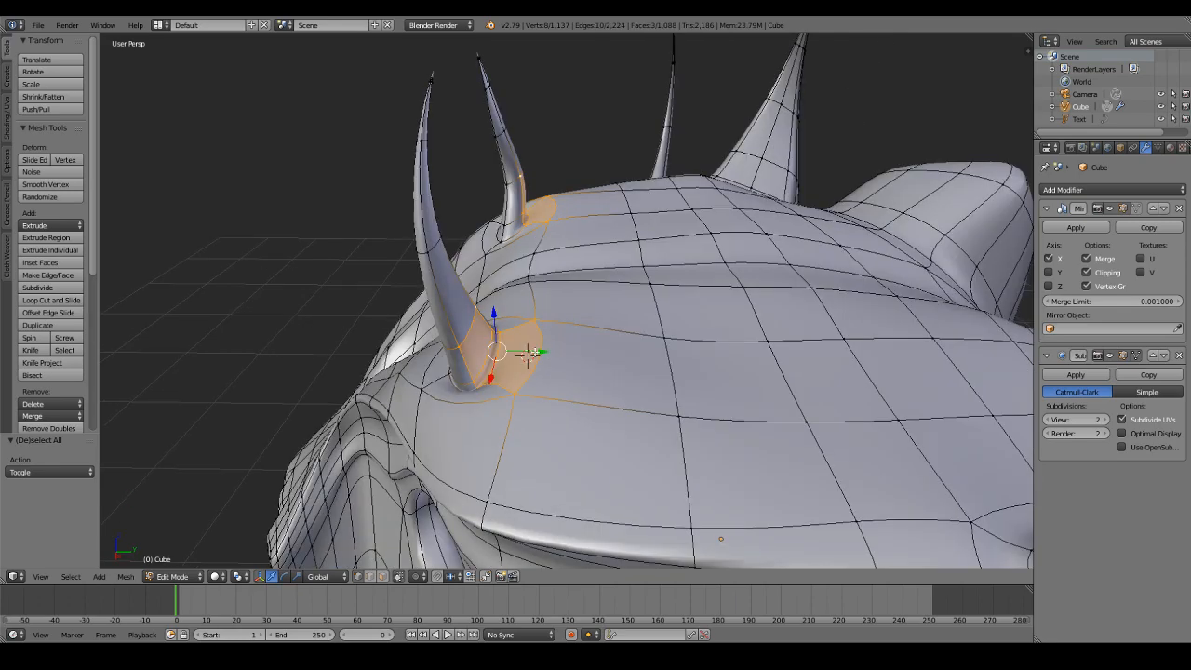
{"action": "left_click_drag", "start_coordinate": [534, 353], "coordinate": [566, 353]}
{"action": "right_click", "coordinate": [436, 256]}
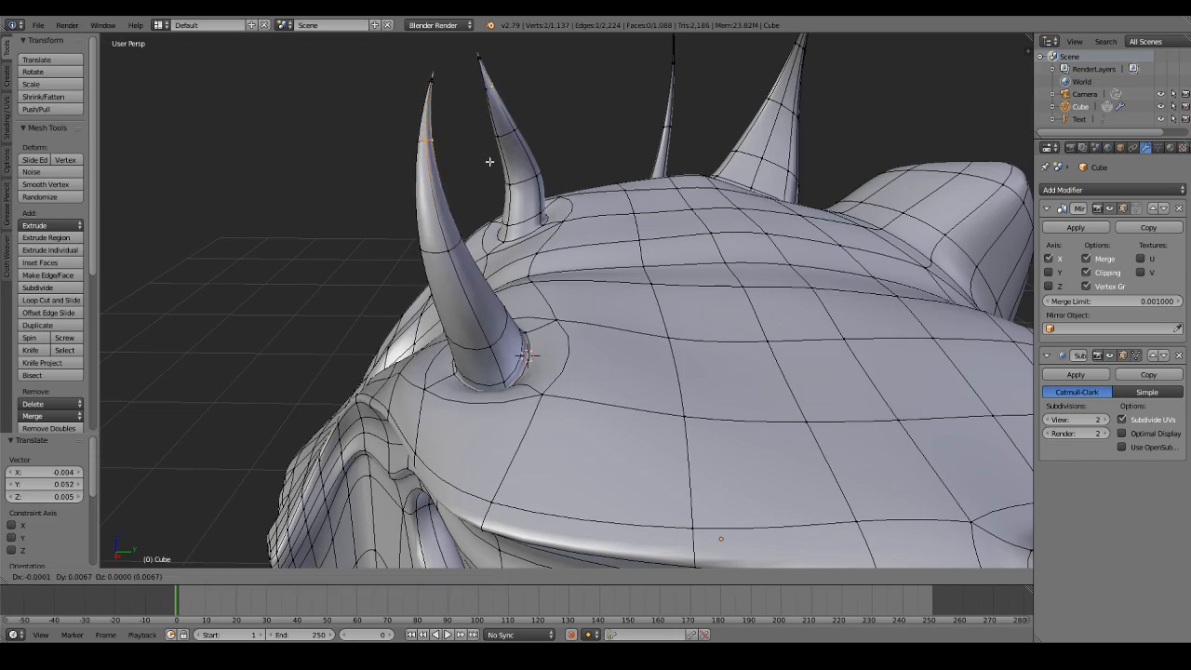
{"action": "key", "text": "Tab"}
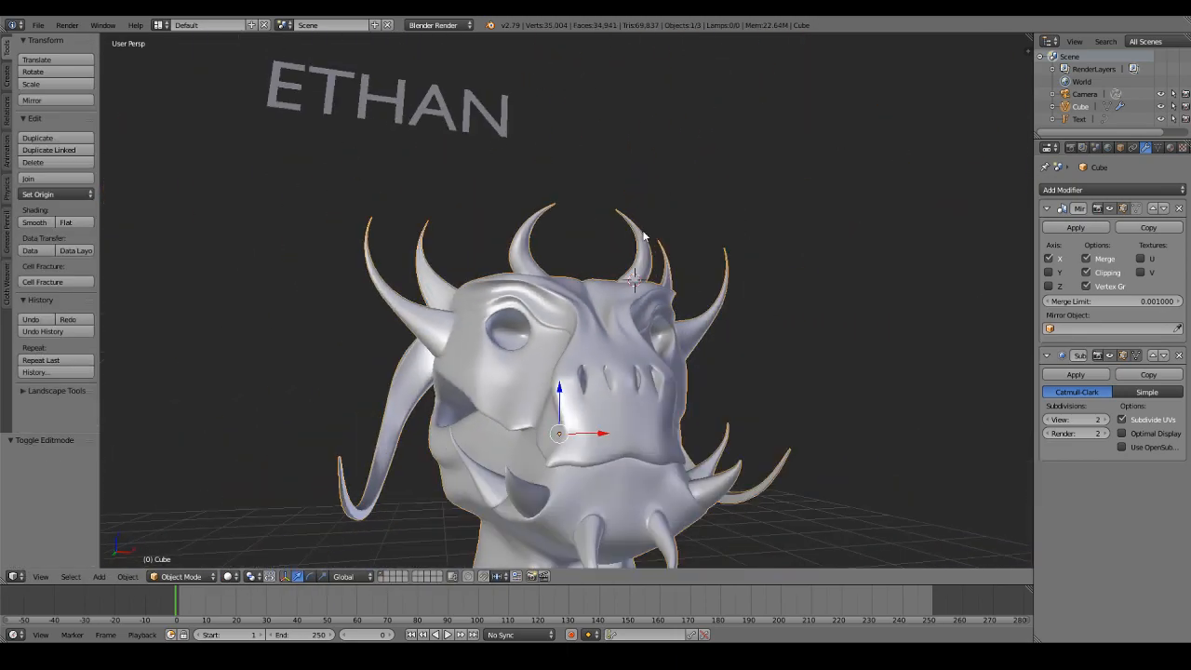
Step: Turn on proportional editing and rotate the front horns' tip vertices from the front with a proportional size of about 0.83
{"action": "key", "text": "KP_1"}
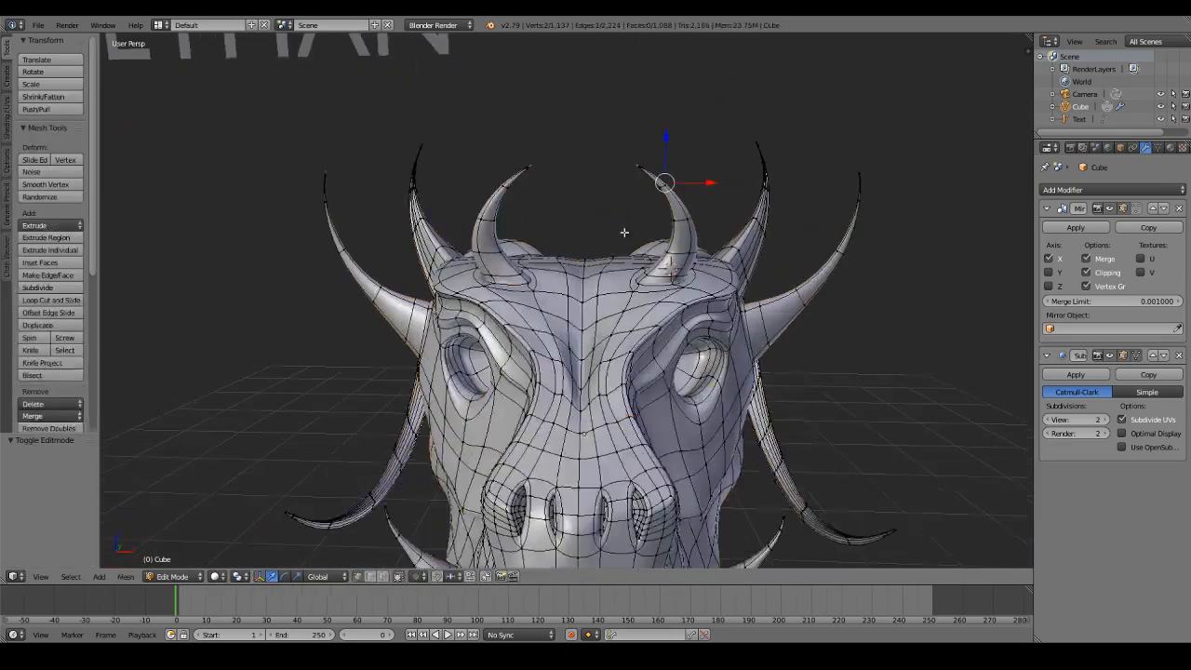
{"action": "right_click", "coordinate": [632, 162]}
{"action": "key", "text": "z"}
{"action": "left_click_drag", "start_coordinate": [632, 163], "coordinate": [640, 164]}
{"action": "right_click", "coordinate": [641, 165]}
{"action": "key", "text": "z"}
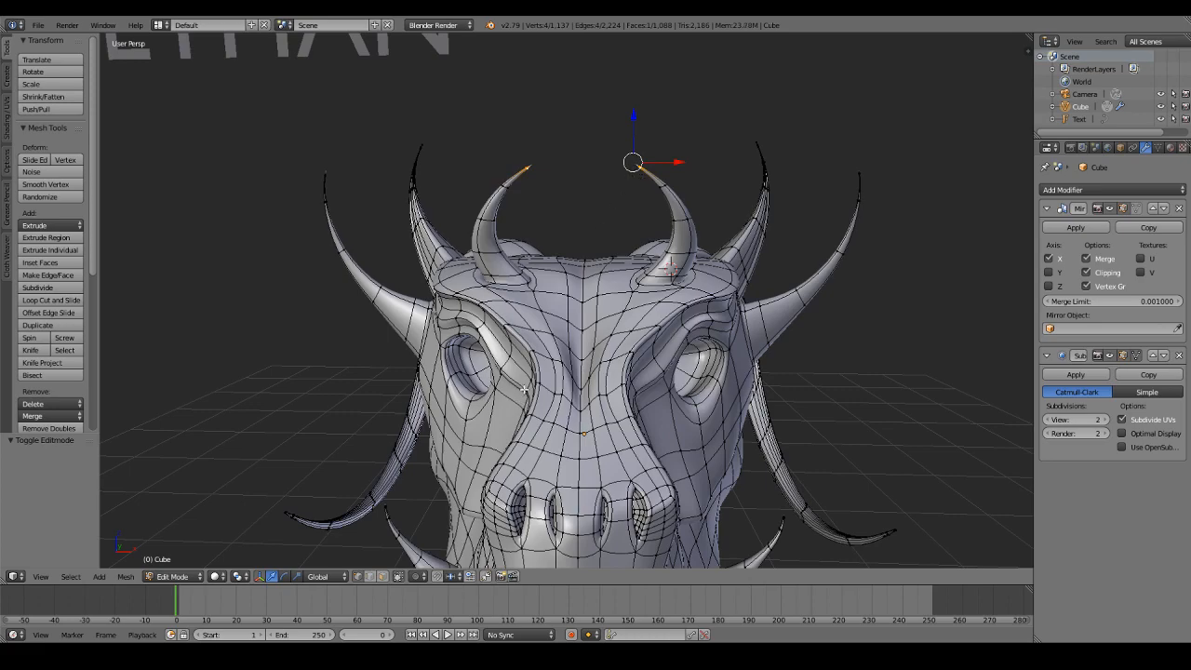
{"action": "left_click", "coordinate": [418, 577]}
{"action": "left_click", "coordinate": [439, 533]}
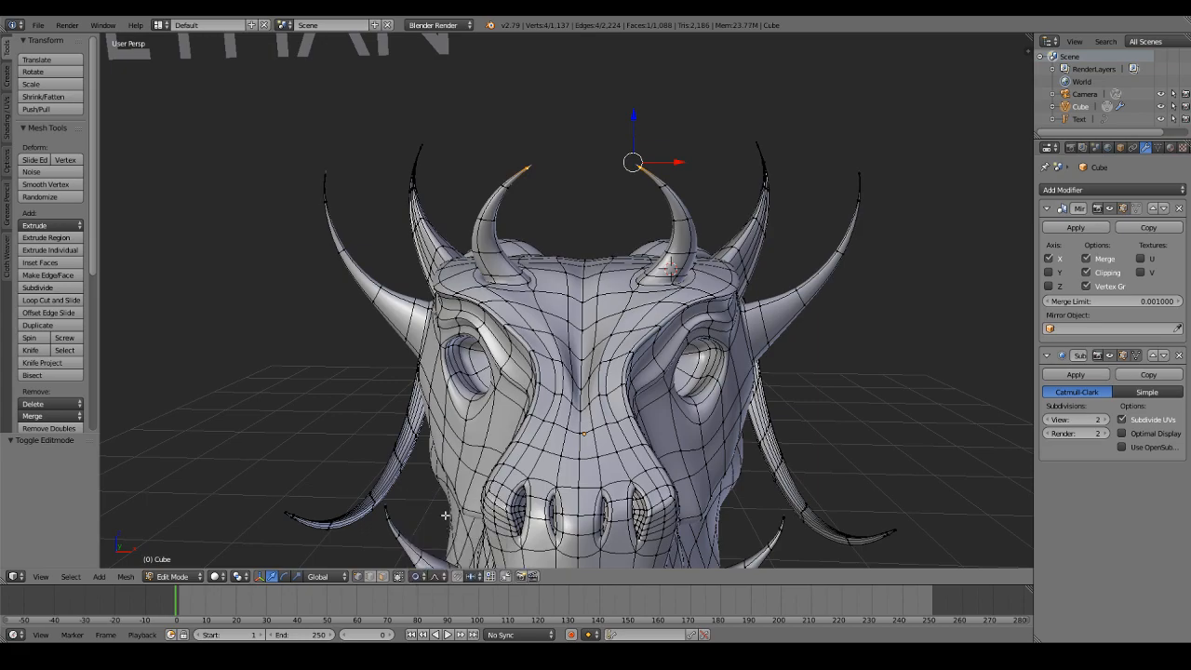
{"action": "middle_click_drag", "start_coordinate": [521, 447], "coordinate": [558, 409]}
{"action": "key", "text": "r"}
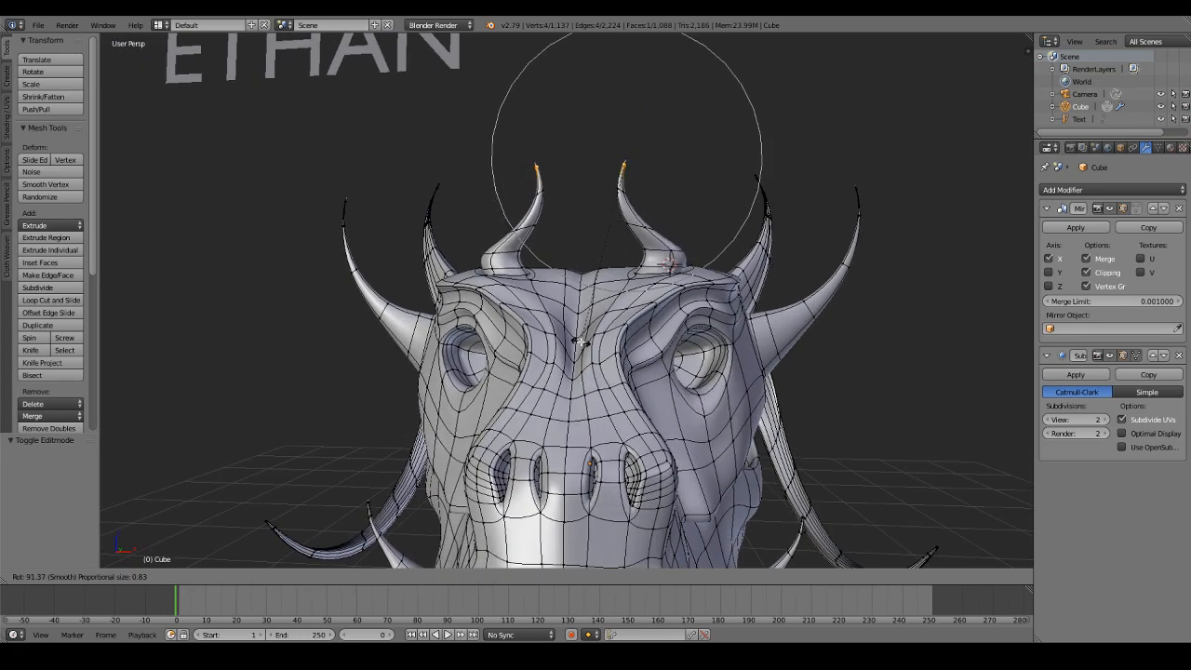
{"action": "left_click", "coordinate": [537, 398]}
Step: Rotate the front horns' tips a second time from the front to change their curl
{"action": "scroll", "coordinate": [689, 264], "scroll_direction": "down", "scroll_amount": 3}
{"action": "key", "text": "r"}
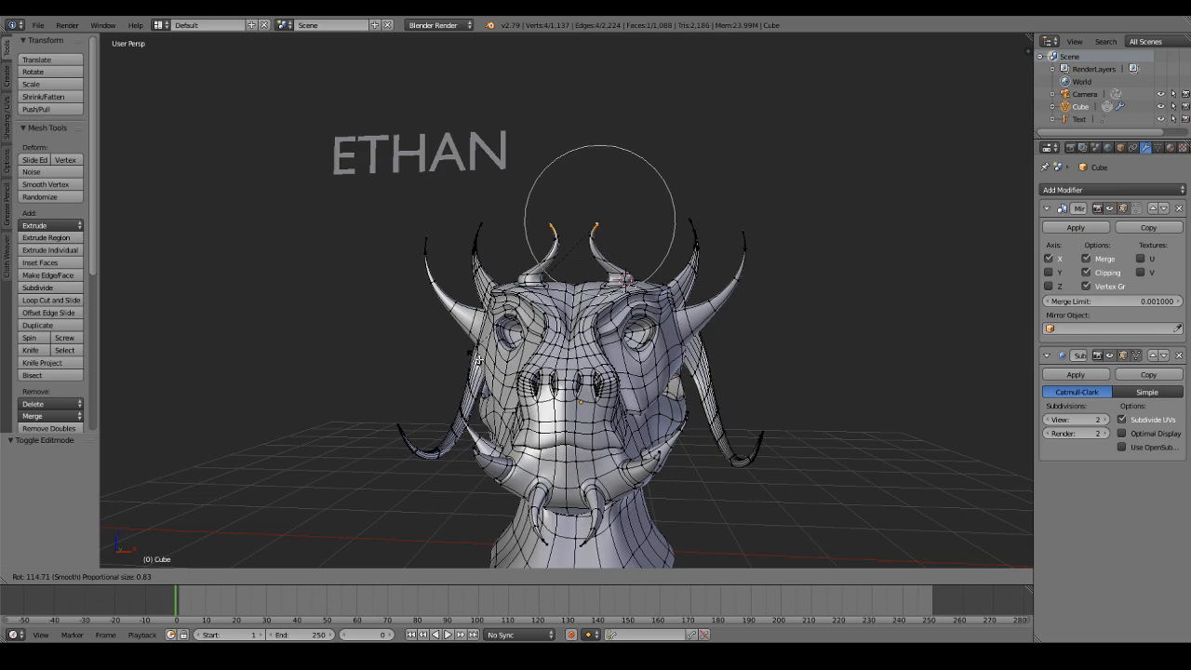
{"action": "left_click", "coordinate": [572, 269]}
{"action": "key", "text": "Tab"}
{"action": "scroll", "coordinate": [680, 252], "scroll_direction": "down", "scroll_amount": 2}
Step: Rotate the front horns' tips from above with a proportional size of about 1.21 and inspect their curl
{"action": "middle_click_drag", "start_coordinate": [680, 252], "coordinate": [829, 261]}
{"action": "scroll", "coordinate": [672, 252], "scroll_direction": "up", "scroll_amount": 3}
{"action": "key", "text": "Tab"}
{"action": "key", "text": "r"}
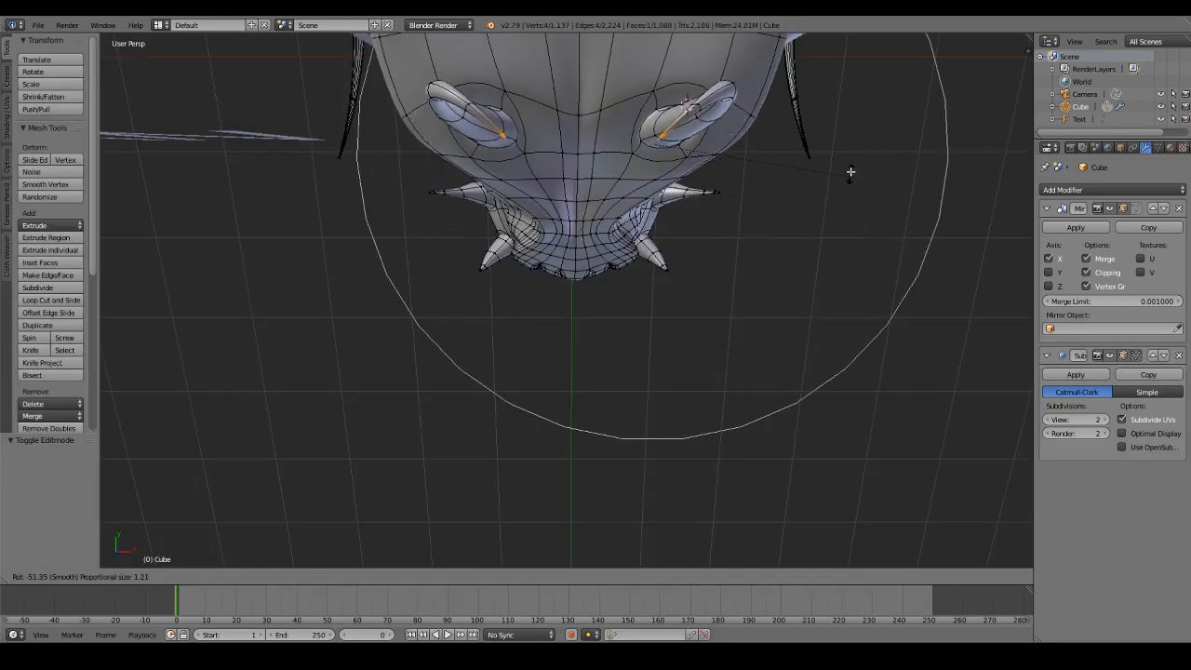
{"action": "left_click", "coordinate": [798, 76]}
{"action": "key", "text": "Tab"}
{"action": "middle_click_drag", "start_coordinate": [798, 76], "coordinate": [641, 449]}
{"action": "scroll", "coordinate": [708, 428], "scroll_direction": "down", "scroll_amount": 5}
{"action": "key", "text": "Tab"}
{"action": "scroll", "coordinate": [641, 453], "scroll_direction": "up", "scroll_amount": 4}
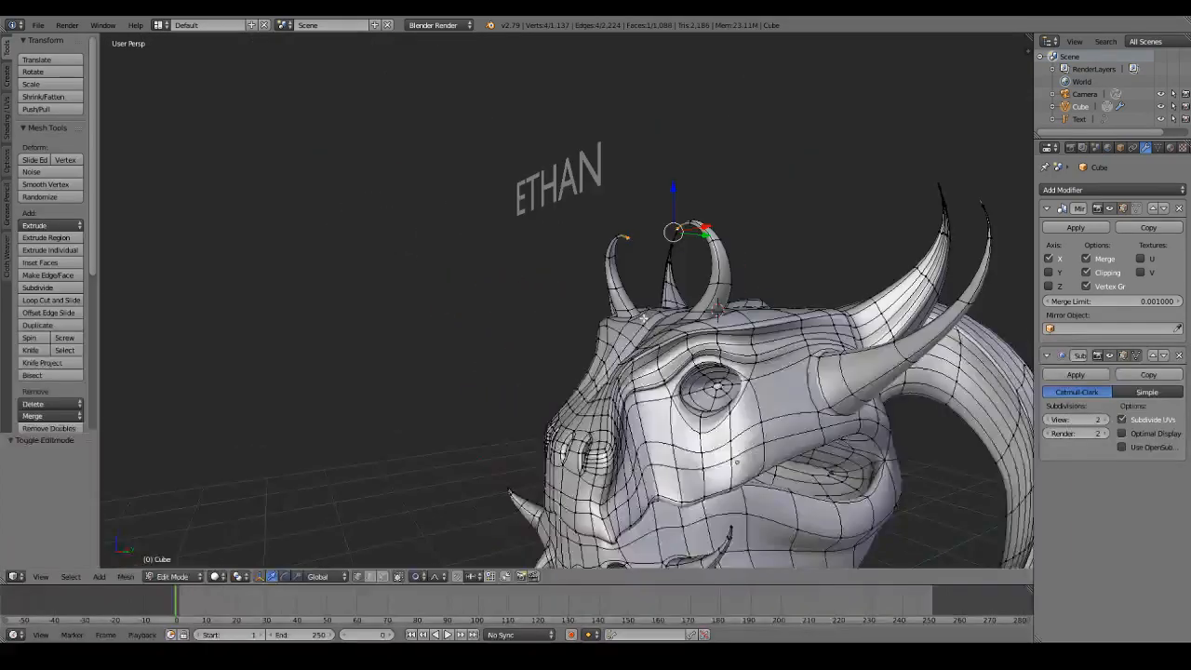
Step: Rotate and reposition the tips of the front crown horns to refine their curl
{"action": "middle_click_drag", "start_coordinate": [644, 319], "coordinate": [777, 380]}
{"action": "key", "text": "r"}
{"action": "left_click", "coordinate": [774, 374]}
{"action": "key", "text": "g"}
{"action": "left_click", "coordinate": [768, 369]}
Step: Reshape the middle of the lower lip by moving its centre vertex with proportional editing
{"action": "middle_click_drag", "start_coordinate": [693, 438], "coordinate": [674, 128]}
{"action": "right_click", "coordinate": [569, 384]}
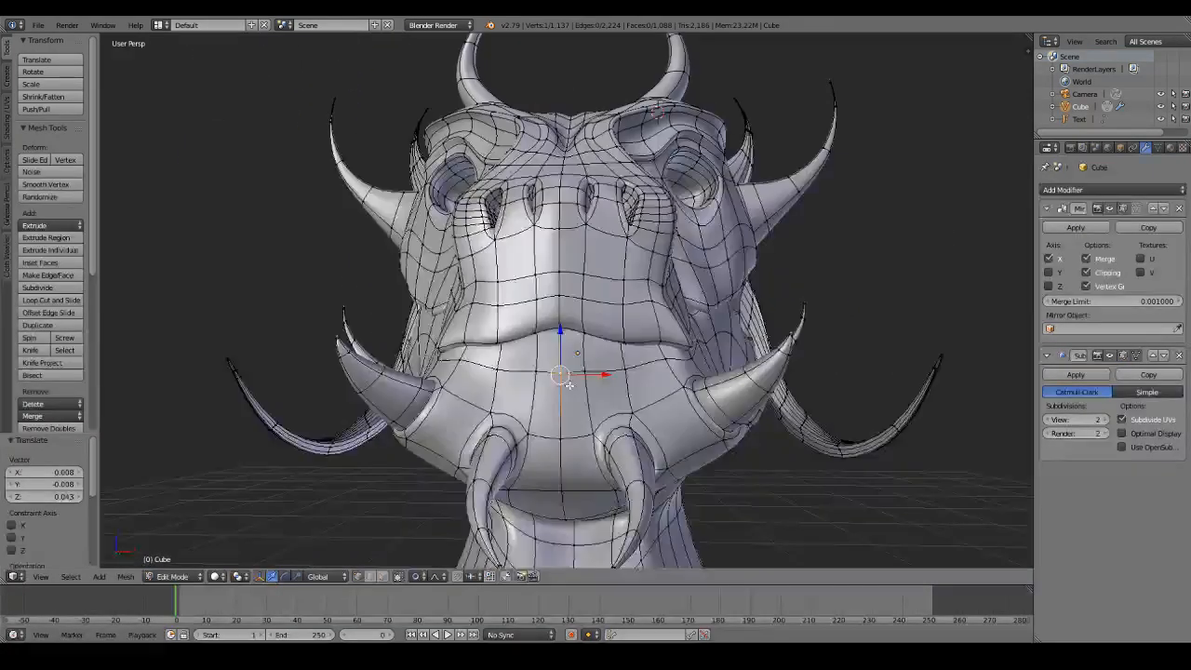
{"action": "scroll", "coordinate": [568, 384], "scroll_direction": "up", "scroll_amount": 3}
{"action": "key", "text": "g"}
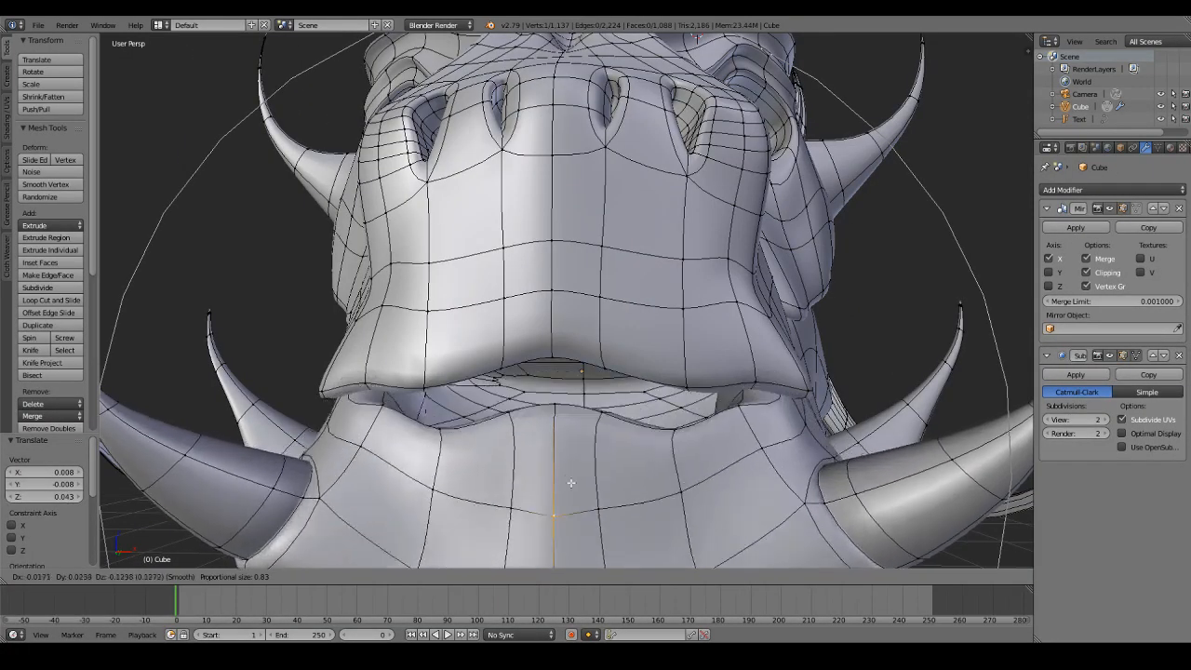
{"action": "left_click", "coordinate": [609, 434]}
{"action": "scroll", "coordinate": [611, 383], "scroll_direction": "down", "scroll_amount": 5}
{"action": "key", "text": "Tab"}
Step: Disable proportional editing and select four vertices on the crown just behind the front horns
{"action": "middle_click_drag", "start_coordinate": [604, 332], "coordinate": [563, 302]}
{"action": "middle_click_drag", "start_coordinate": [562, 303], "coordinate": [566, 382], "text": "shift"}
{"action": "key", "text": "Tab"}
{"action": "key", "text": "a"}
{"action": "key", "text": "a"}
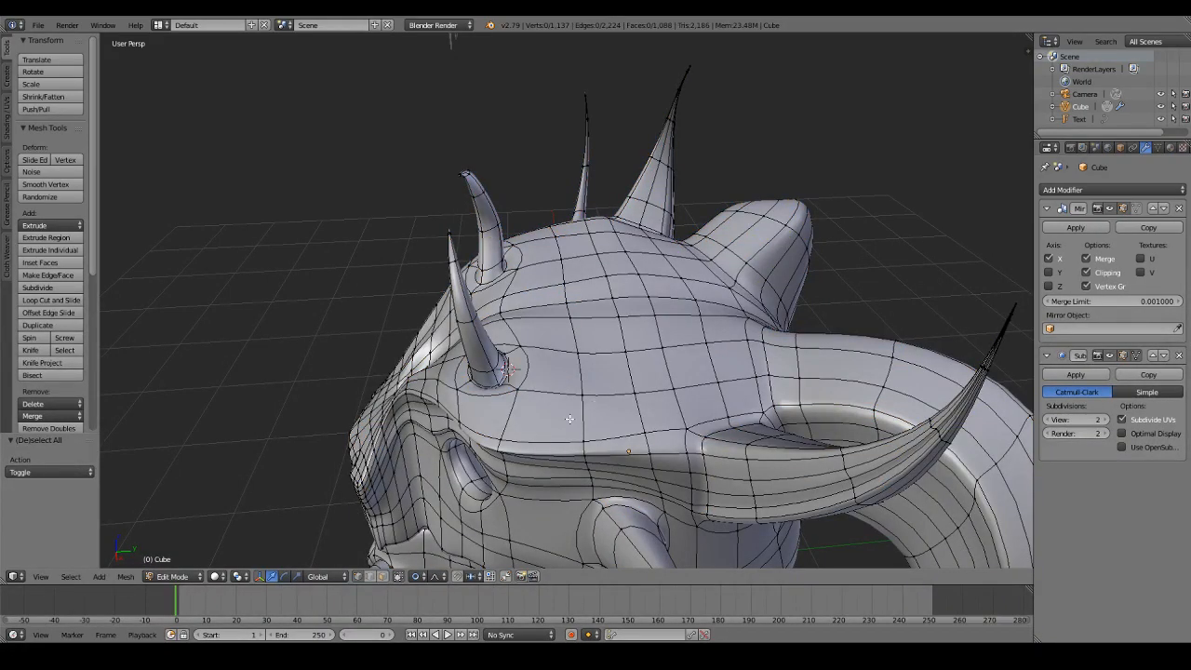
{"action": "left_click", "coordinate": [421, 576]}
{"action": "left_click", "coordinate": [434, 564]}
{"action": "right_click", "coordinate": [586, 353]}
{"action": "right_click", "coordinate": [615, 318], "text": "shift"}
{"action": "right_click", "coordinate": [570, 320], "text": "shift"}
{"action": "right_click", "coordinate": [627, 352], "text": "shift"}
{"action": "middle_click_drag", "start_coordinate": [630, 350], "coordinate": [700, 303]}
{"action": "scroll", "coordinate": [700, 303], "scroll_direction": "down", "scroll_amount": 2}
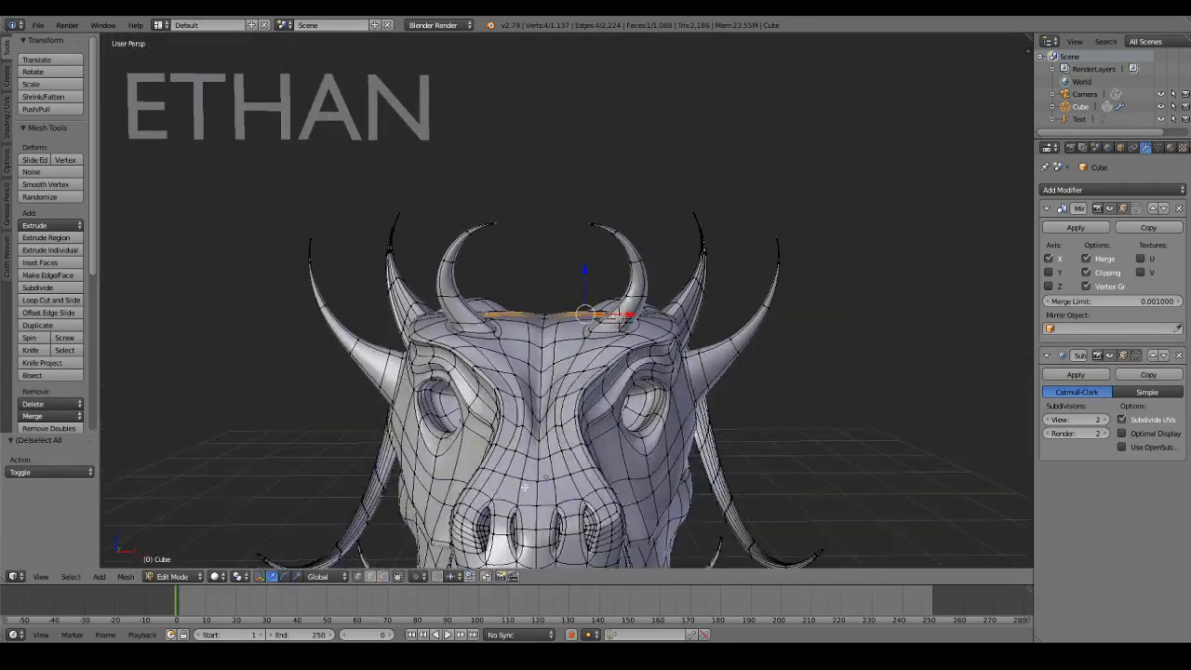
{"action": "scroll", "coordinate": [634, 391], "scroll_direction": "up", "scroll_amount": 3}
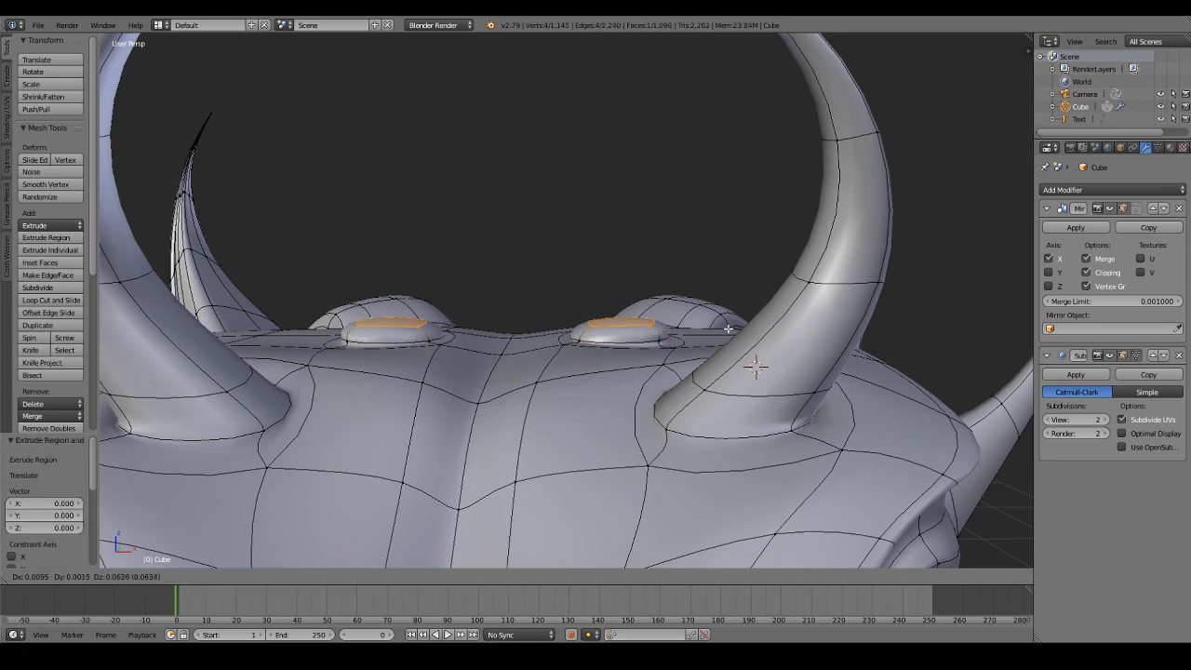
Step: Extrude the selected crown face and move, rotate and scale it to form the lower section of a small horn
{"action": "key", "text": "e"}
{"action": "key", "text": "Escape"}
{"action": "key", "text": "ctrl+z"}
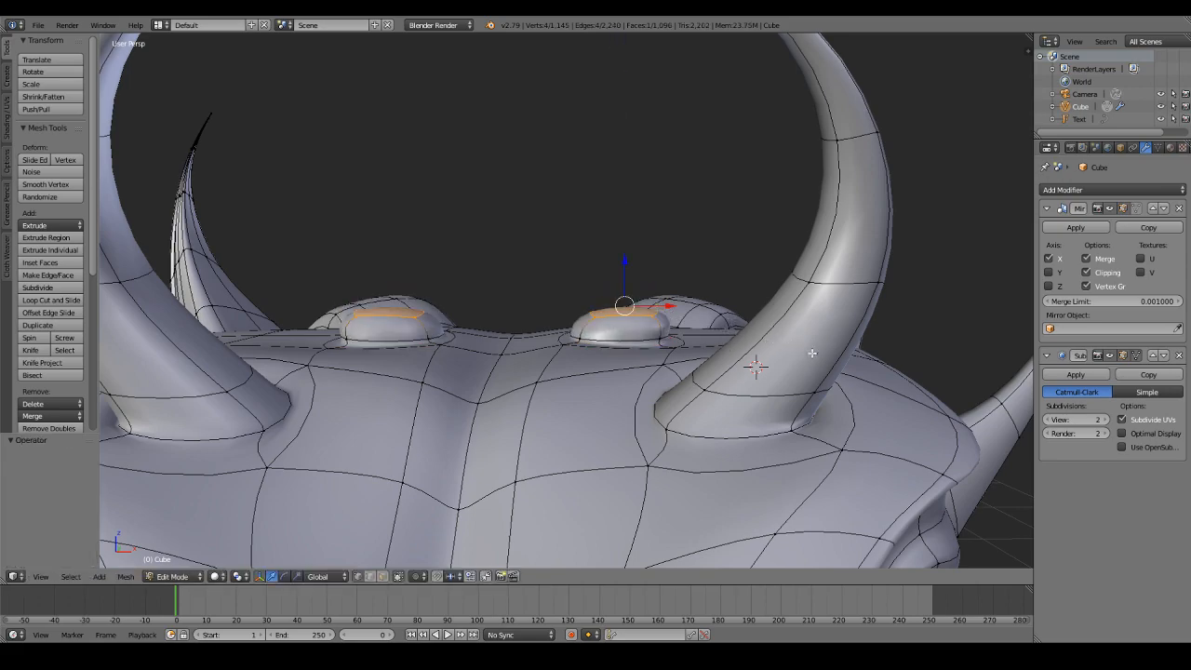
{"action": "key", "text": "s"}
{"action": "left_click", "coordinate": [807, 330]}
{"action": "key", "text": "e"}
{"action": "key", "text": "g"}
{"action": "left_click", "coordinate": [844, 306]}
{"action": "key", "text": "r"}
{"action": "left_click", "coordinate": [798, 295]}
{"action": "key", "text": "s"}
{"action": "left_click", "coordinate": [721, 289]}
Step: Extrude the small horn's next segment, tilting it inward and narrowing it
{"action": "key", "text": "e"}
{"action": "left_click", "coordinate": [720, 285]}
{"action": "key", "text": "g"}
{"action": "left_click", "coordinate": [707, 242]}
{"action": "key", "text": "r"}
{"action": "left_click", "coordinate": [726, 275]}
{"action": "key", "text": "s"}
{"action": "left_click", "coordinate": [616, 201]}
Step: Extrude the small horn's final segment and scale its end down to a point
{"action": "key", "text": "e"}
{"action": "left_click", "coordinate": [682, 220]}
{"action": "key", "text": "g"}
{"action": "left_click", "coordinate": [655, 197]}
{"action": "key", "text": "r"}
{"action": "right_click", "coordinate": [707, 216]}
{"action": "key", "text": "s"}
{"action": "left_click", "coordinate": [638, 222]}
Step: Scale the small horn's middle and base edge loops to slim its profile
{"action": "right_click", "coordinate": [649, 305], "text": "alt"}
{"action": "key", "text": "s"}
{"action": "left_click", "coordinate": [640, 300]}
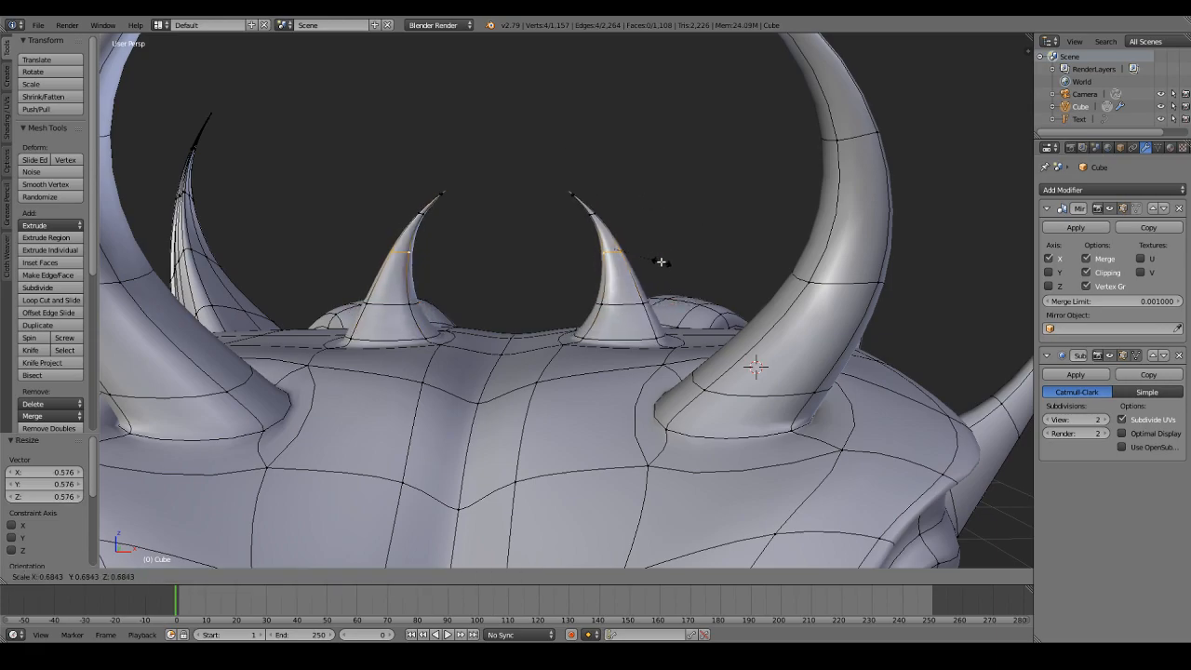
{"action": "key", "text": "Tab"}
{"action": "scroll", "coordinate": [629, 313], "scroll_direction": "down", "scroll_amount": 6}
{"action": "scroll", "coordinate": [645, 293], "scroll_direction": "up", "scroll_amount": 2}
{"action": "key", "text": "Tab"}
{"action": "scroll", "coordinate": [645, 293], "scroll_direction": "up", "scroll_amount": 6}
{"action": "key", "text": "s"}
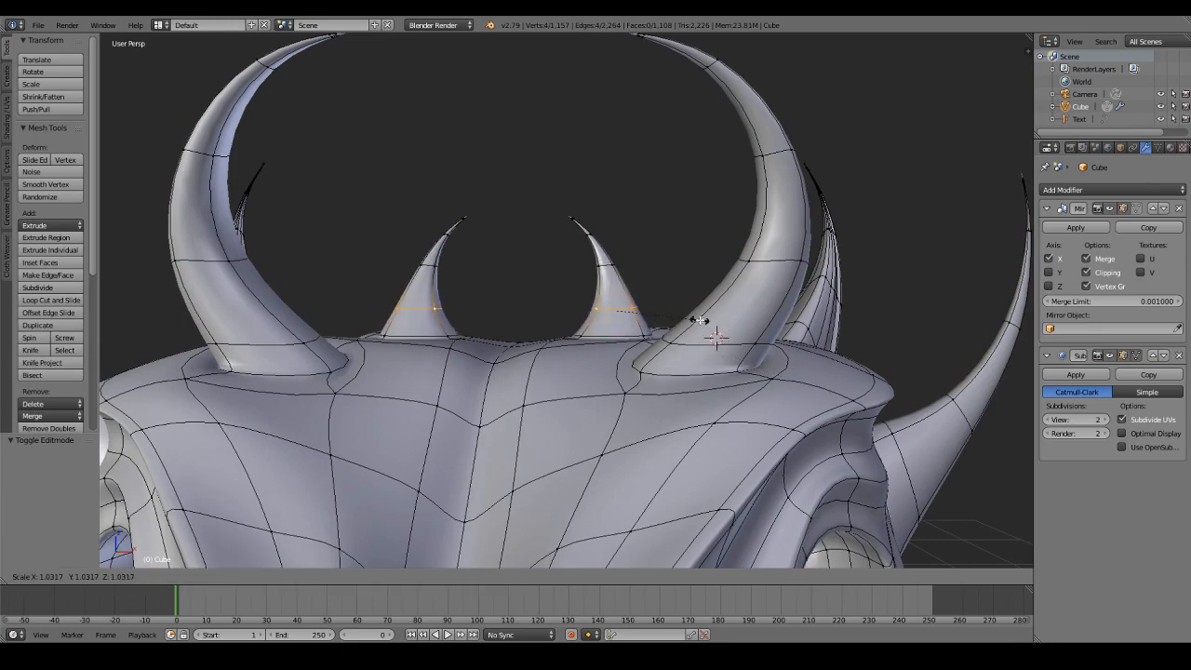
{"action": "left_click", "coordinate": [686, 331]}
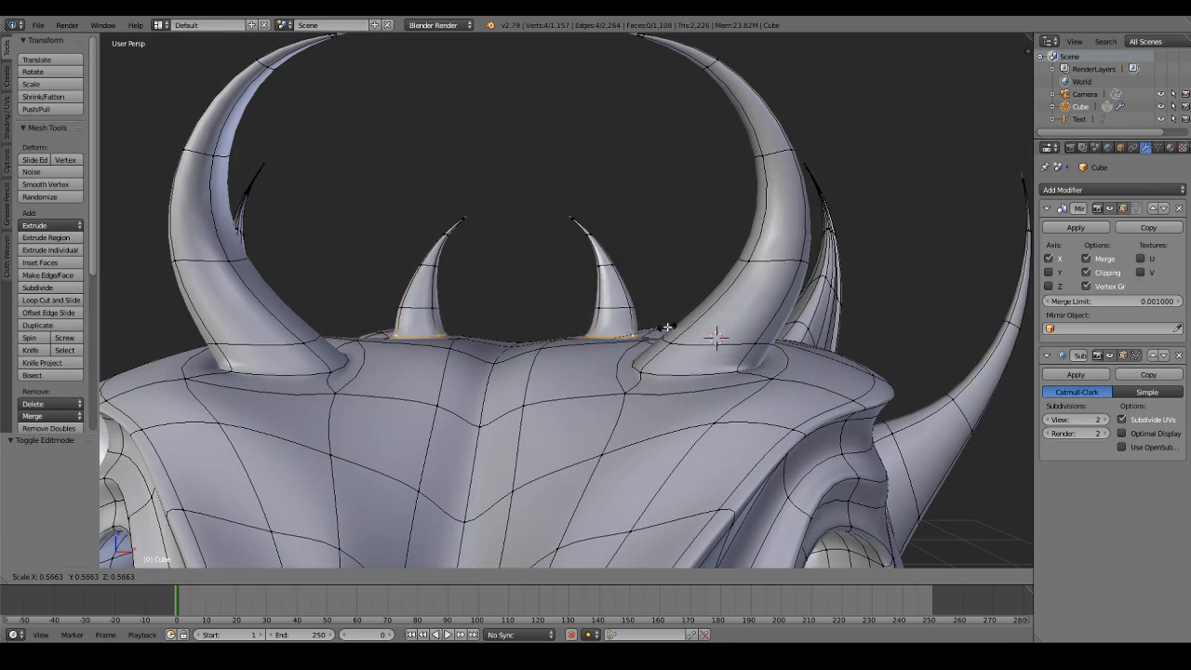
{"action": "key", "text": "Tab"}
{"action": "scroll", "coordinate": [677, 326], "scroll_direction": "down", "scroll_amount": 7}
{"action": "scroll", "coordinate": [677, 325], "scroll_direction": "up", "scroll_amount": 3}
Step: Enable proportional editing and reposition the tips of the small crown horns
{"action": "key", "text": "Tab"}
{"action": "scroll", "coordinate": [666, 343], "scroll_direction": "up", "scroll_amount": 5}
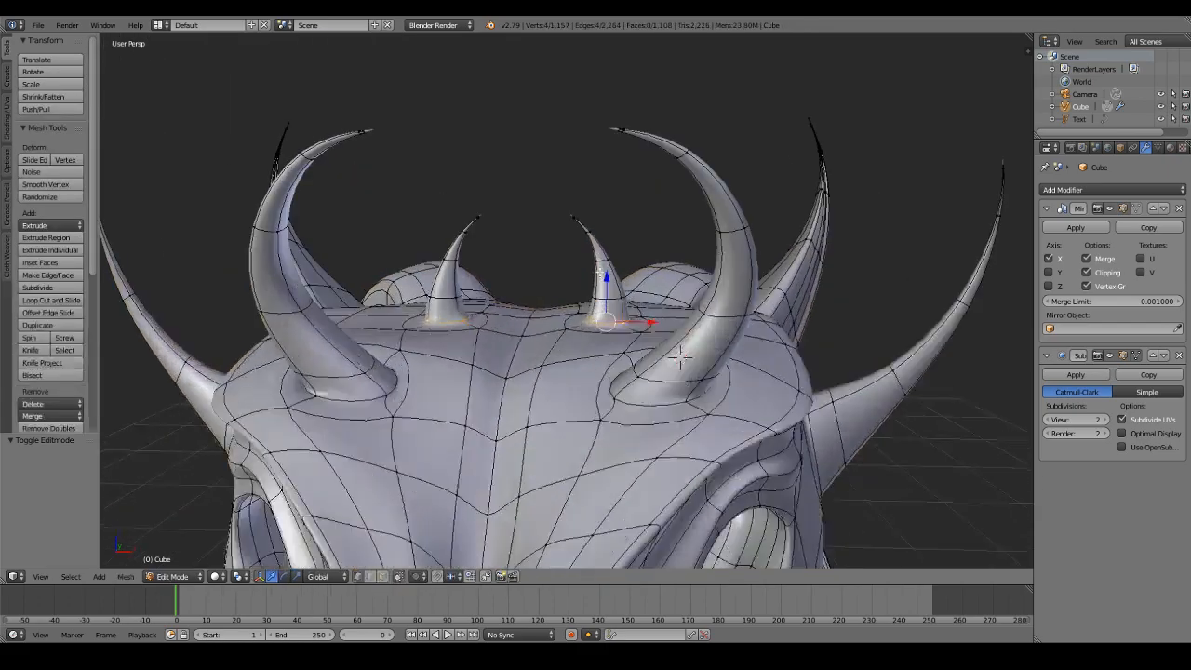
{"action": "key", "text": "z"}
{"action": "key", "text": "z"}
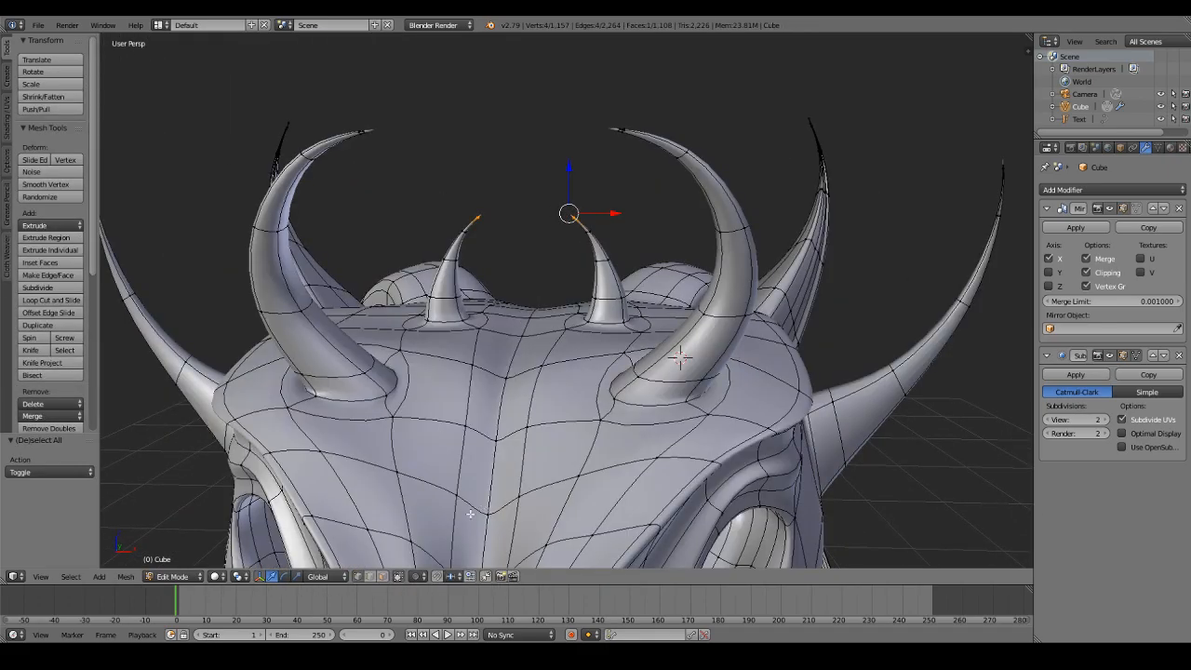
{"action": "left_click", "coordinate": [420, 576]}
{"action": "left_click", "coordinate": [435, 527]}
{"action": "key", "text": "g"}
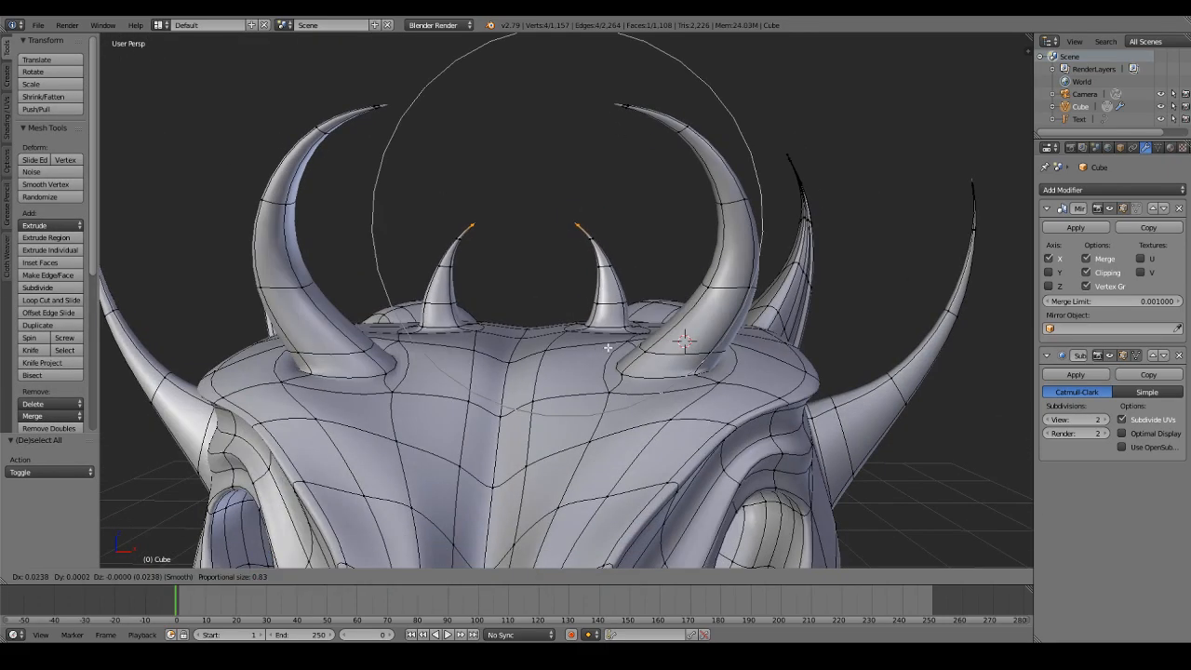
{"action": "left_click", "coordinate": [606, 347]}
{"action": "key", "text": "Tab"}
{"action": "scroll", "coordinate": [622, 353], "scroll_direction": "down", "scroll_amount": 5}
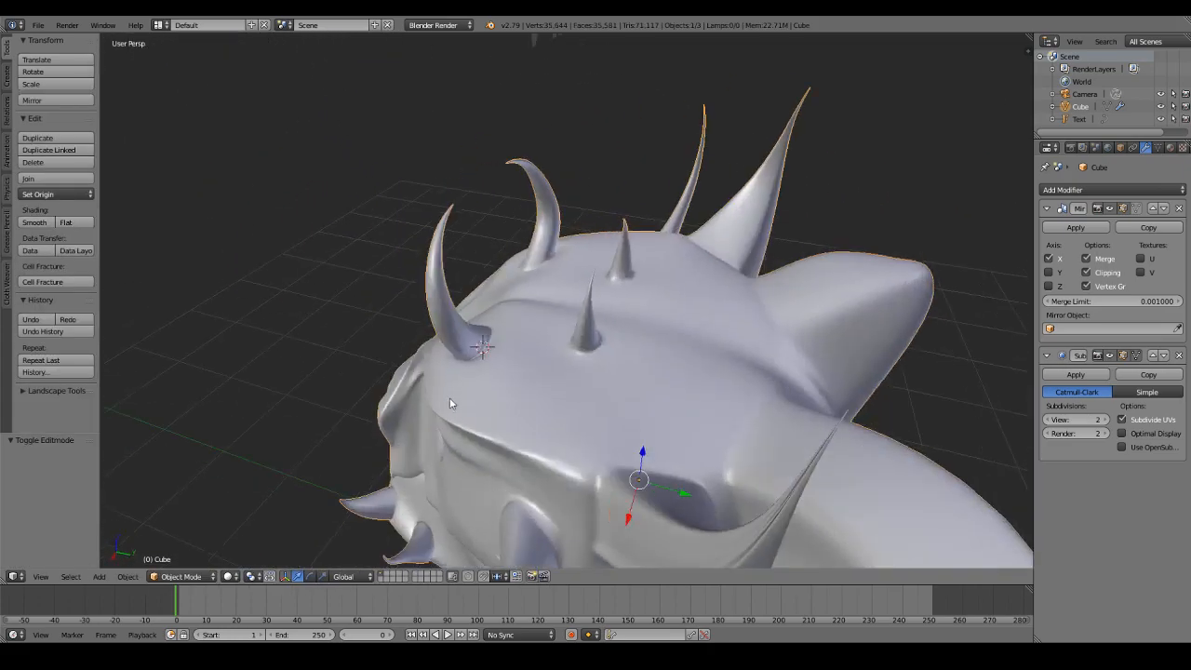
Step: Disable proportional editing, then extrude and raise the crown face just behind the small horns
{"action": "key", "text": "Tab"}
{"action": "left_click", "coordinate": [421, 576]}
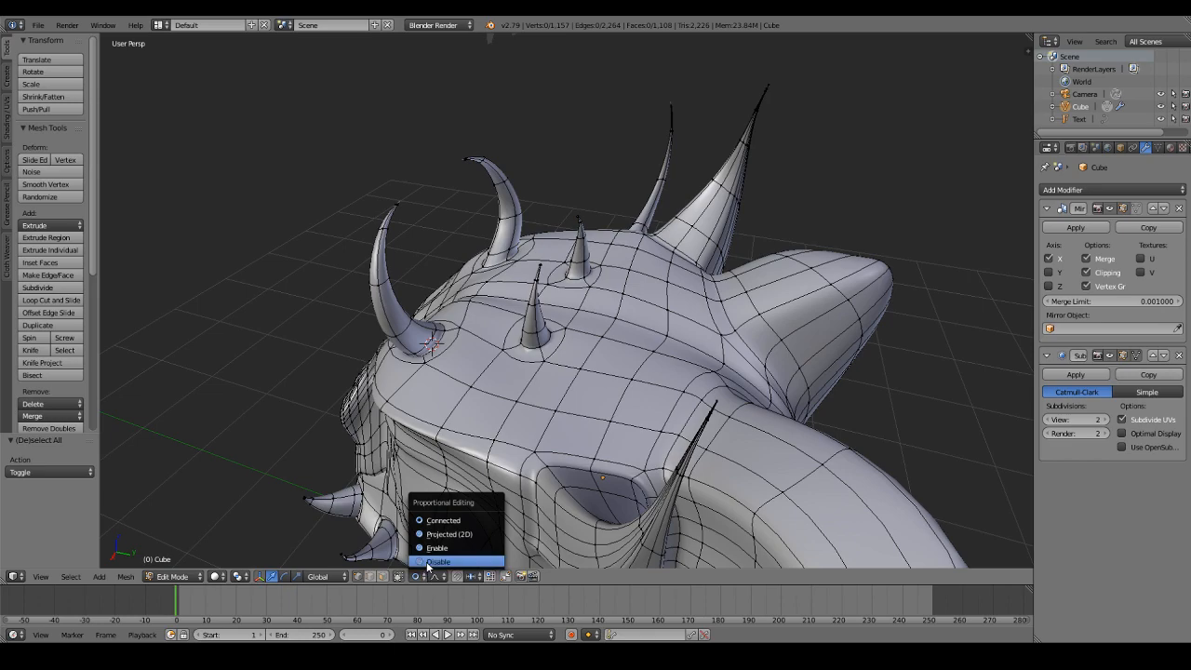
{"action": "left_click", "coordinate": [437, 562]}
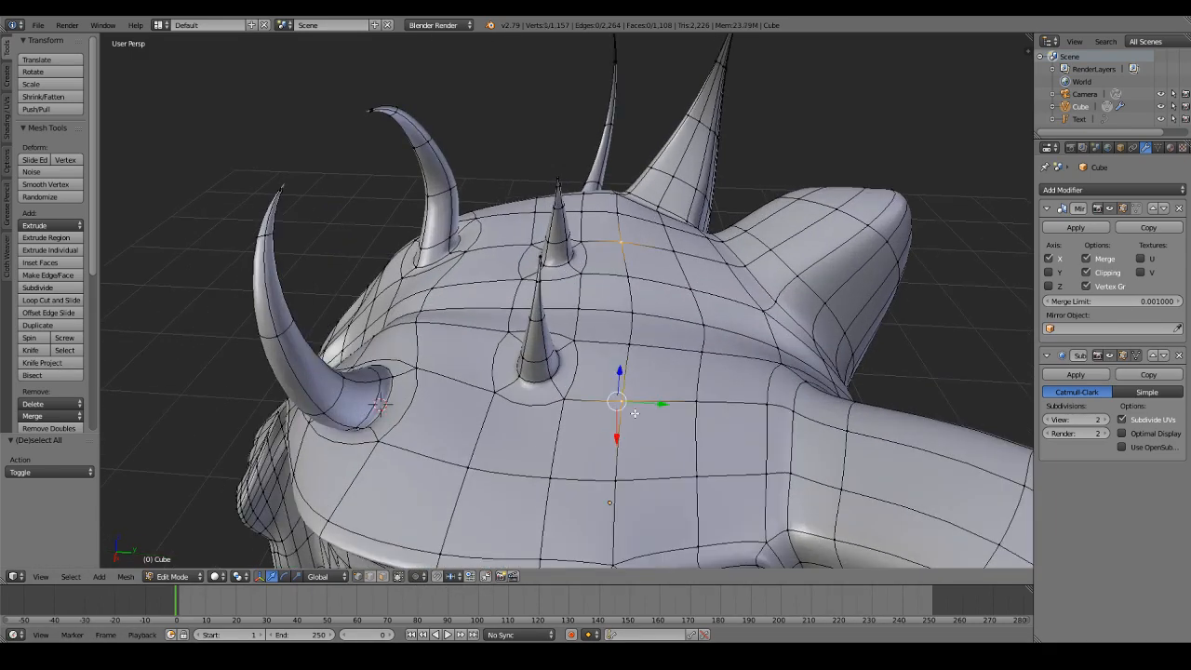
{"action": "right_click", "coordinate": [710, 363]}
{"action": "right_click", "coordinate": [664, 362], "text": "shift"}
{"action": "middle_click_drag", "start_coordinate": [664, 362], "coordinate": [604, 407]}
{"action": "key", "text": "e"}
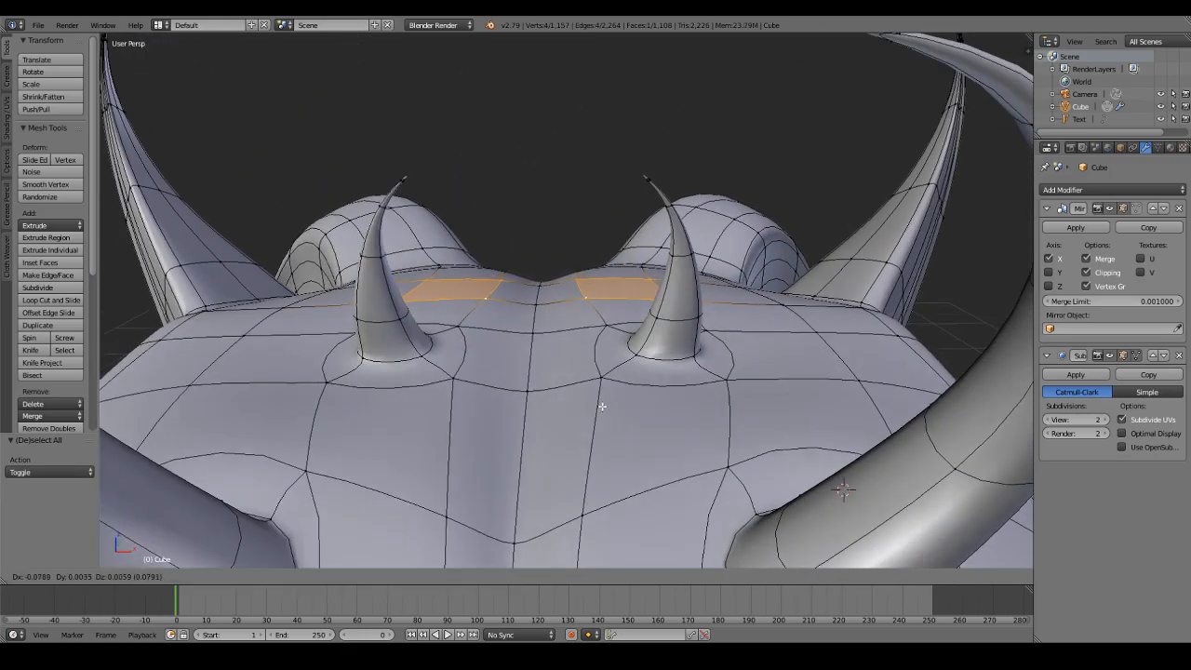
{"action": "right_click", "coordinate": [605, 405]}
{"action": "scroll", "coordinate": [614, 398], "scroll_direction": "up", "scroll_amount": 3}
{"action": "key", "text": "g"}
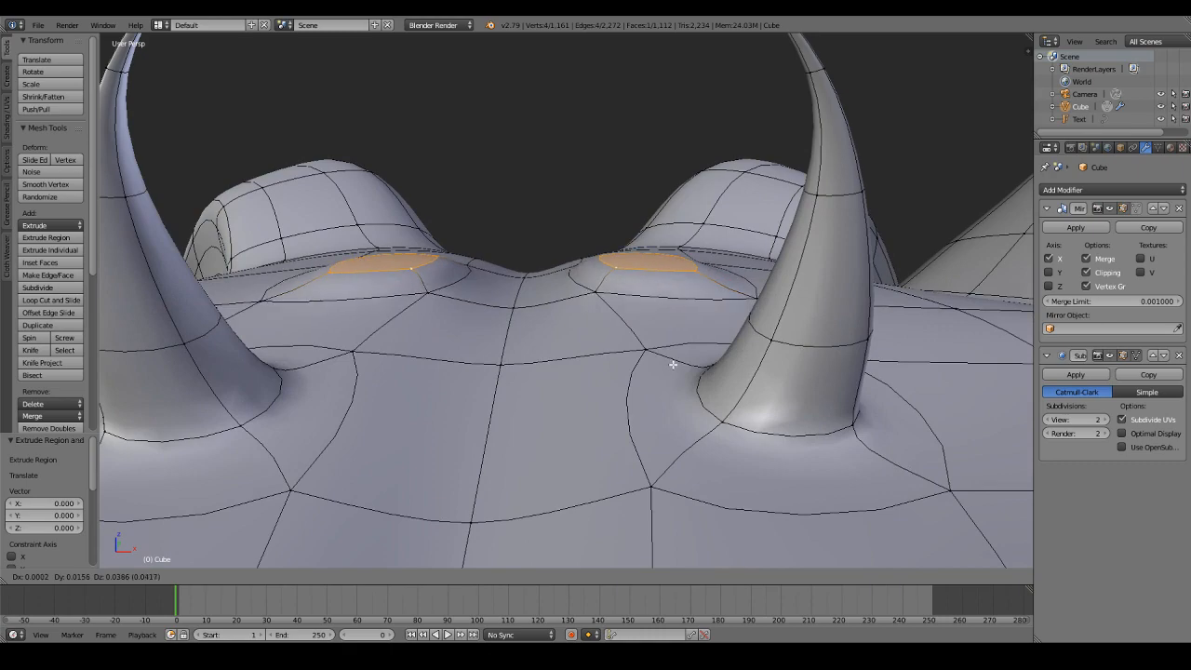
{"action": "left_click", "coordinate": [674, 361]}
Step: Rotate and narrow the raised face, and extrude it upward into the body of the rear small horn
{"action": "key", "text": "r"}
{"action": "left_click", "coordinate": [785, 272]}
{"action": "key", "text": "s"}
{"action": "left_click", "coordinate": [772, 298]}
{"action": "key", "text": "e"}
{"action": "left_click", "coordinate": [756, 233]}
{"action": "key", "text": "s"}
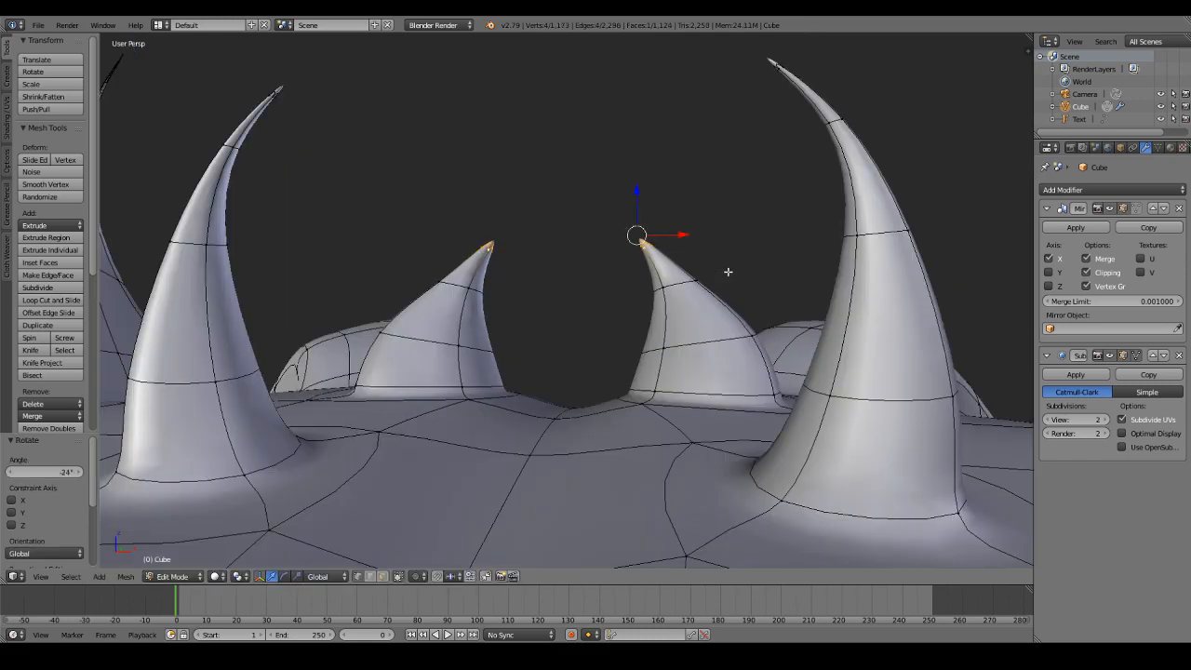
Step: Extrude the rear small horn's tip and scale it down to a fine point
{"action": "key", "text": "e"}
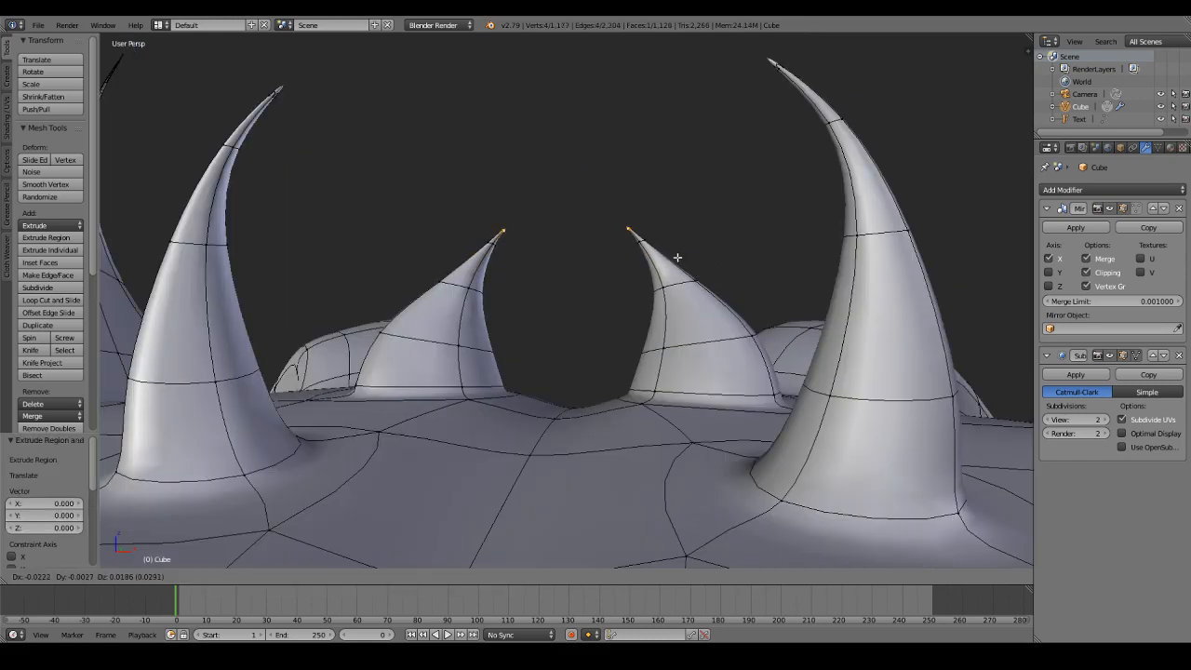
{"action": "left_click", "coordinate": [677, 258]}
{"action": "key", "text": "s"}
{"action": "left_click", "coordinate": [676, 286]}
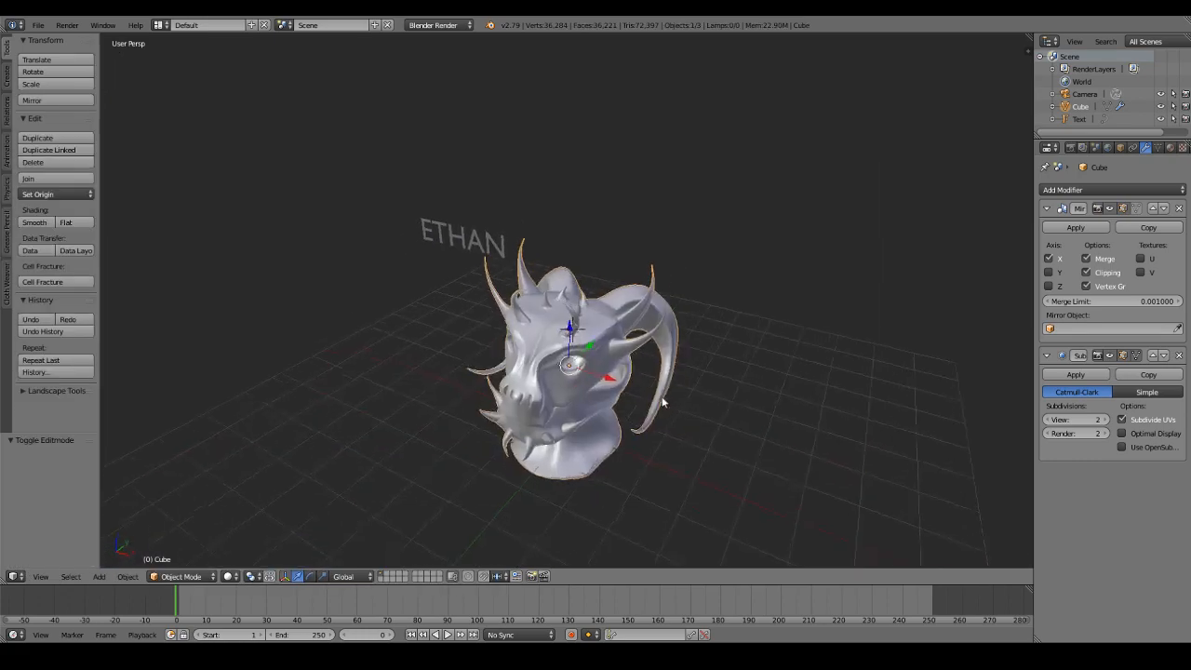
Step: Move the tips of the long curved side horns outward using Connected proportional editing
{"action": "middle_click_drag", "start_coordinate": [707, 365], "coordinate": [564, 358]}
{"action": "key", "text": "Tab"}
{"action": "key", "text": "a"}
{"action": "right_click", "coordinate": [654, 381]}
{"action": "key", "text": "z"}
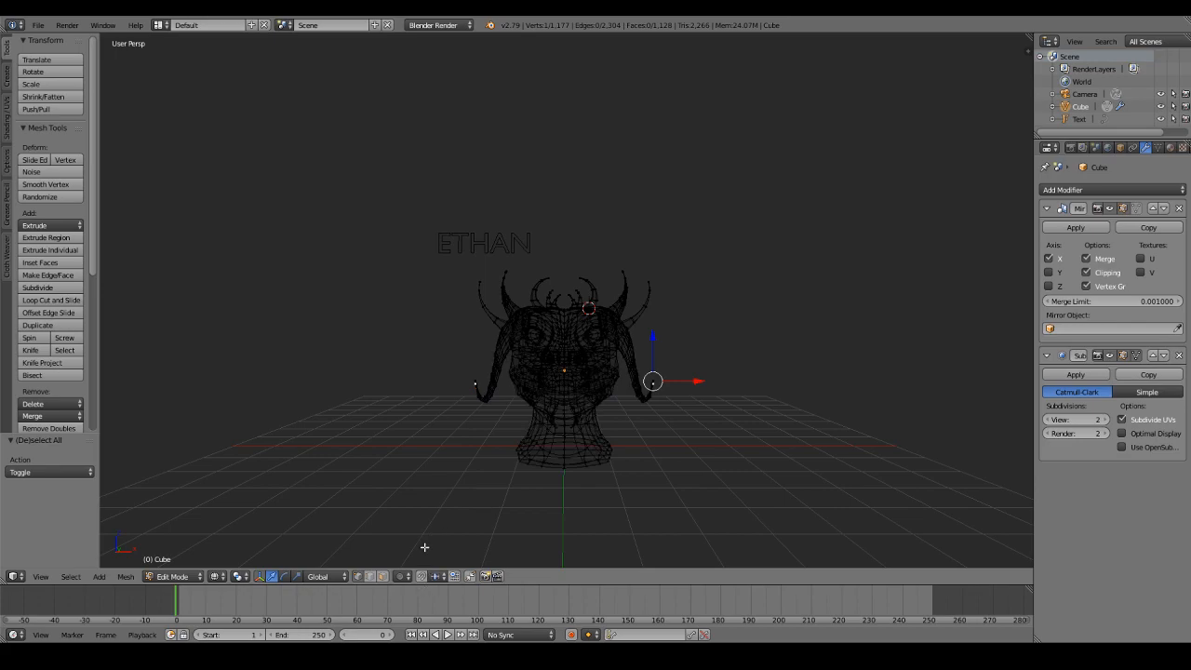
{"action": "key", "text": "z"}
{"action": "left_click", "coordinate": [415, 576]}
{"action": "left_click", "coordinate": [433, 520]}
{"action": "scroll", "coordinate": [652, 381], "scroll_direction": "up", "scroll_amount": 2}
{"action": "key", "text": "z"}
{"action": "key", "text": "z"}
{"action": "scroll", "coordinate": [679, 335], "scroll_direction": "up", "scroll_amount": 4}
{"action": "key", "text": "g"}
{"action": "key", "text": "z"}
{"action": "left_click", "coordinate": [745, 333]}
Step: Select the end section of the long curved side horn and scale it
{"action": "key", "text": "z"}
{"action": "key", "text": "l"}
{"action": "scroll", "coordinate": [731, 339], "scroll_direction": "down", "scroll_amount": 4}
{"action": "left_click", "coordinate": [730, 340]}
{"action": "right_click", "coordinate": [739, 318]}
{"action": "key", "text": "z"}
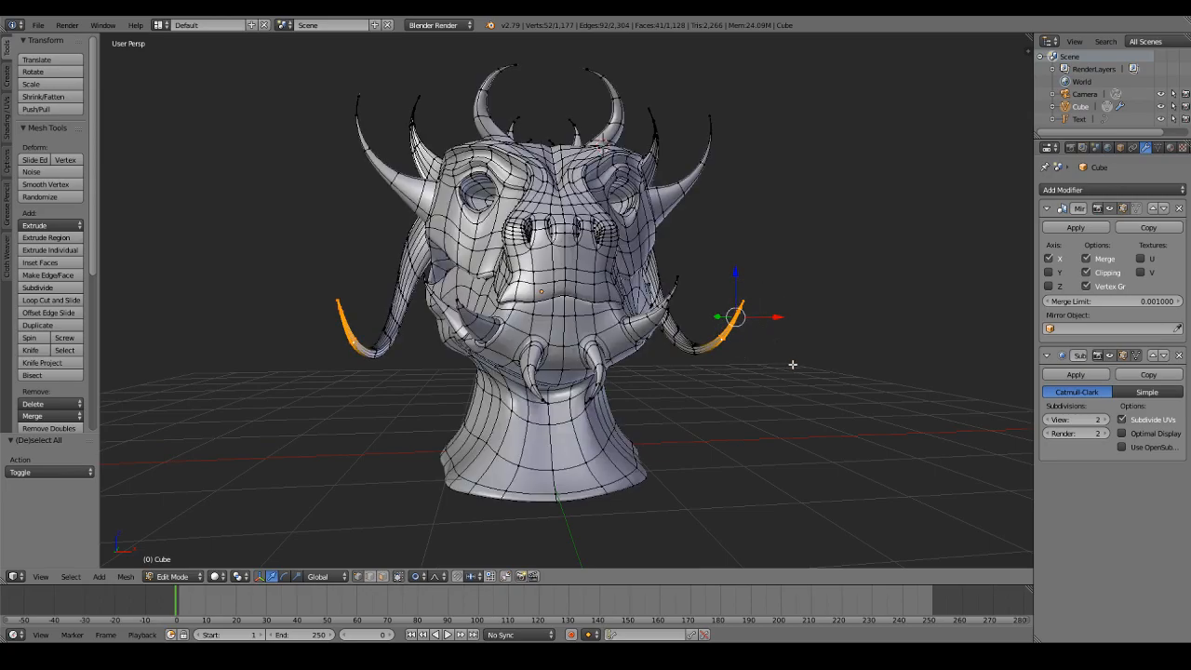
{"action": "middle_click_drag", "start_coordinate": [793, 365], "coordinate": [776, 385]}
{"action": "key", "text": "s"}
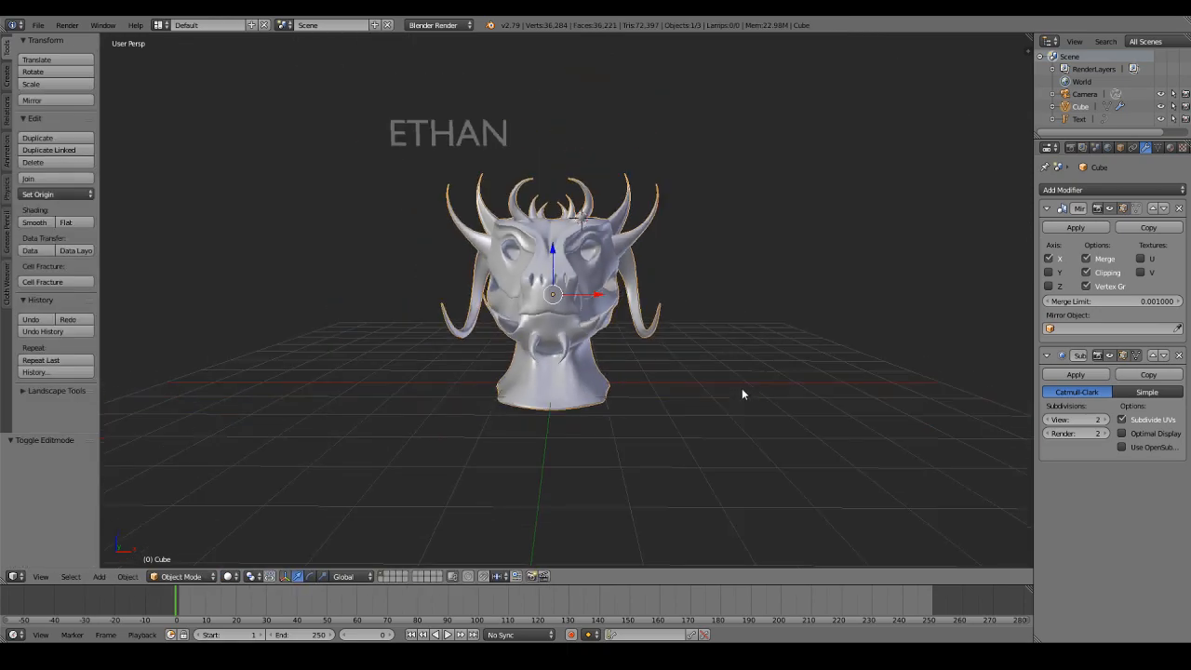
Step: Select the long side horn from its upper bend to its tip and smooth its vertices
{"action": "middle_click_drag", "start_coordinate": [758, 413], "coordinate": [891, 401]}
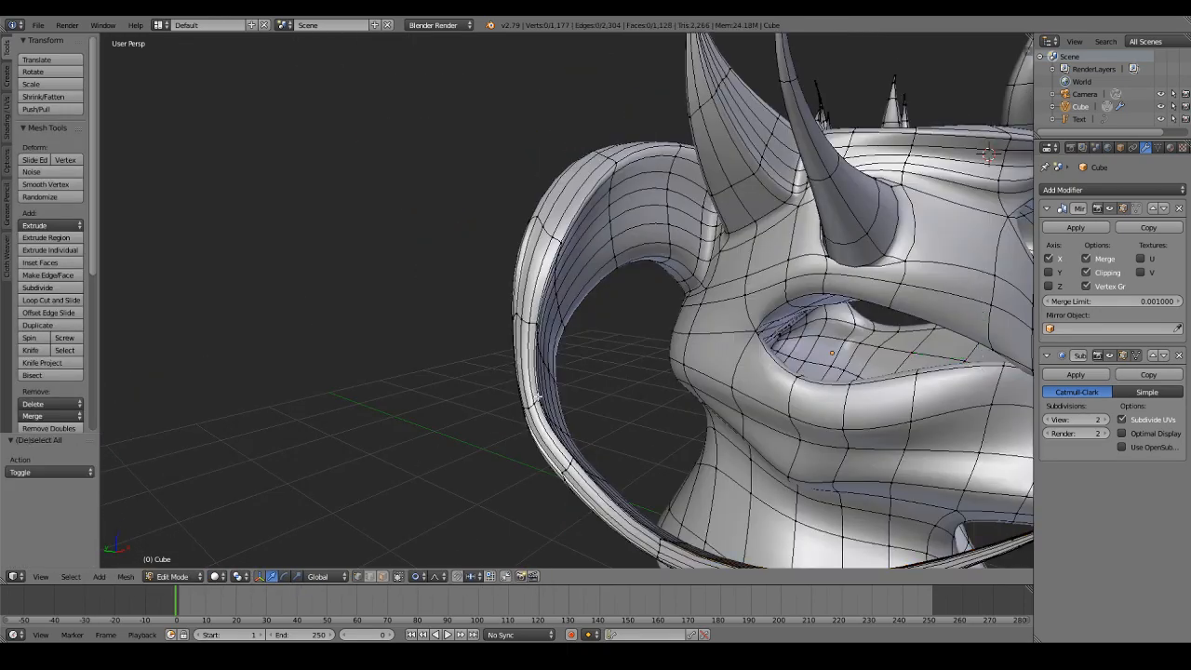
{"action": "key", "text": "z"}
{"action": "key", "text": "c"}
{"action": "left_click_drag", "start_coordinate": [555, 452], "coordinate": [530, 291]}
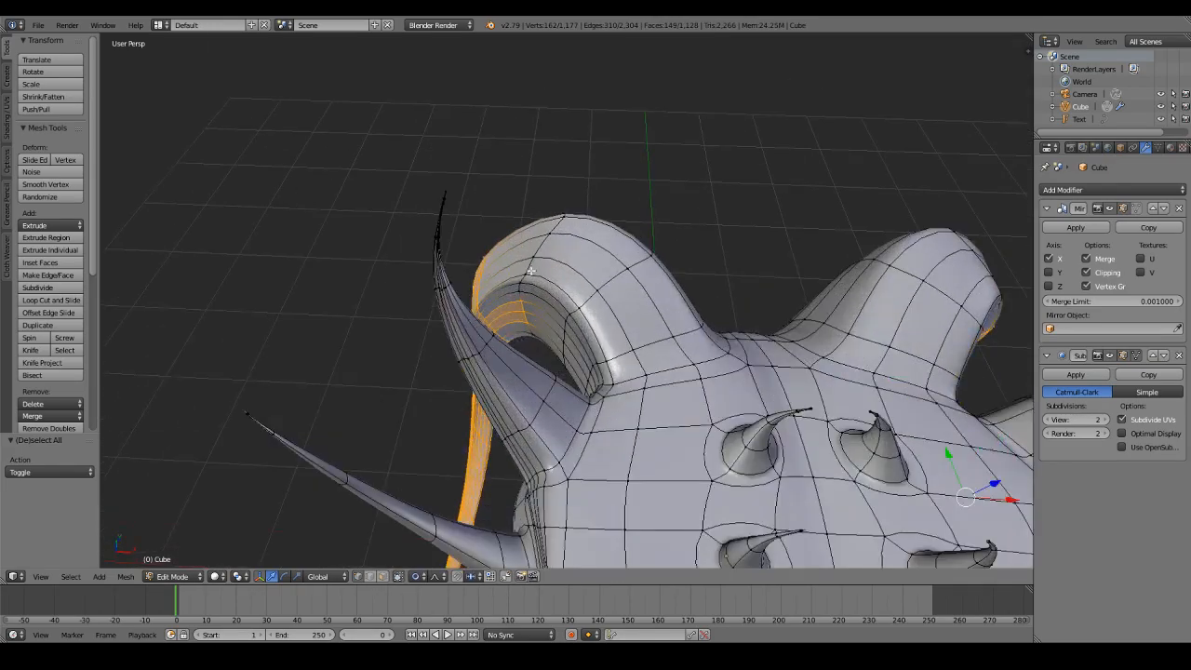
{"action": "left_click", "coordinate": [531, 268], "text": "alt+shift"}
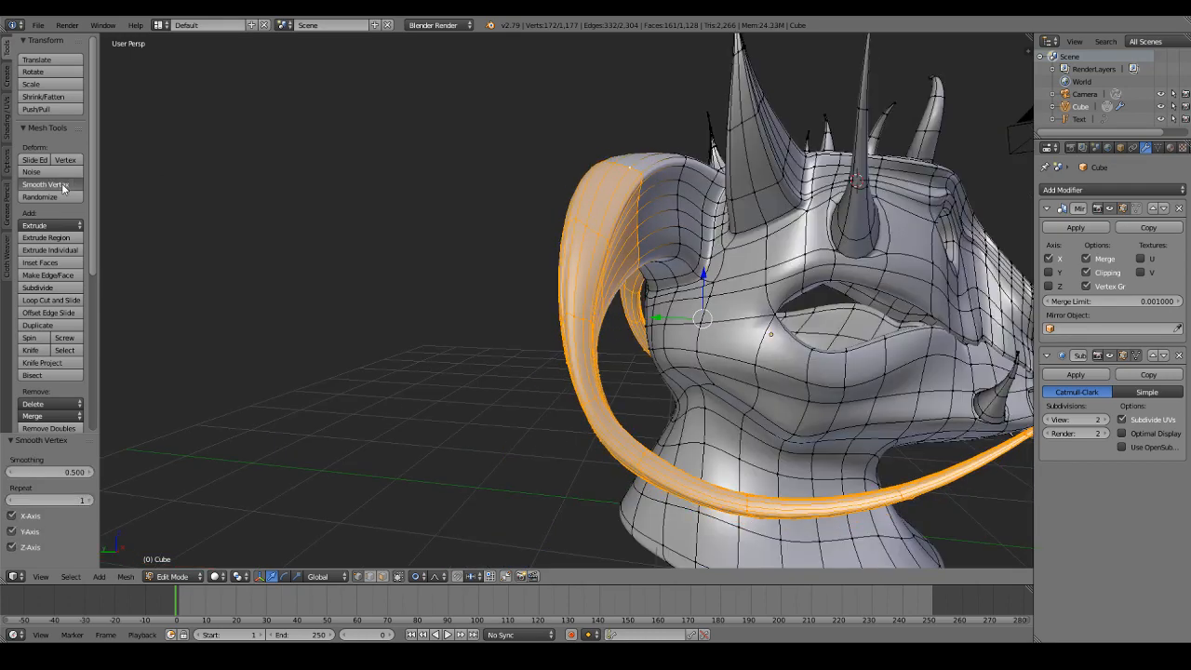
{"action": "key", "text": "Tab"}
{"action": "middle_click_drag", "start_coordinate": [500, 354], "coordinate": [479, 349]}
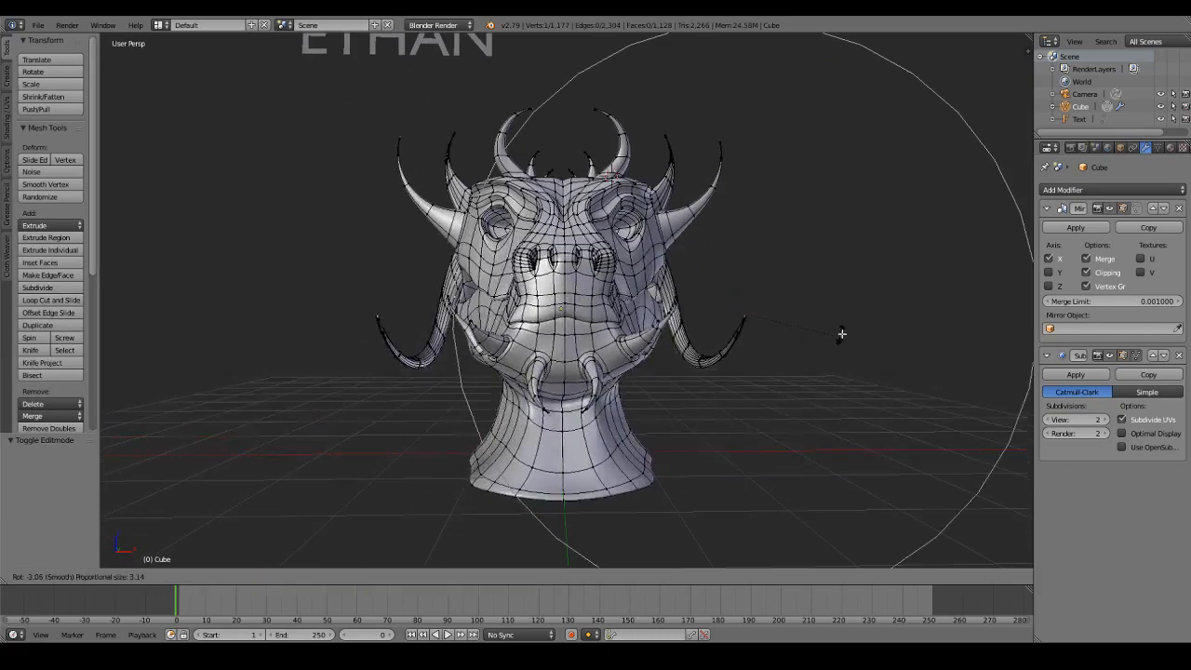
Step: Rotate the long side horn's tip with proportional editing, adjusting the influence radius to curl the end
{"action": "scroll", "coordinate": [839, 329], "scroll_direction": "up", "scroll_amount": 2}
{"action": "scroll", "coordinate": [839, 328], "scroll_direction": "up", "scroll_amount": 3}
{"action": "left_click", "coordinate": [853, 308]}
{"action": "key", "text": "r"}
{"action": "scroll", "coordinate": [855, 308], "scroll_direction": "up", "scroll_amount": 1}
{"action": "left_click", "coordinate": [857, 307]}
{"action": "key", "text": "r"}
{"action": "scroll", "coordinate": [874, 275], "scroll_direction": "up", "scroll_amount": 3}
{"action": "scroll", "coordinate": [884, 252], "scroll_direction": "down", "scroll_amount": 4}
{"action": "scroll", "coordinate": [886, 245], "scroll_direction": "up", "scroll_amount": 2}
{"action": "left_click", "coordinate": [890, 235]}
Step: Move and rotate the long side horn's tip with a smaller proportional influence to refine its curve
{"action": "key", "text": "g"}
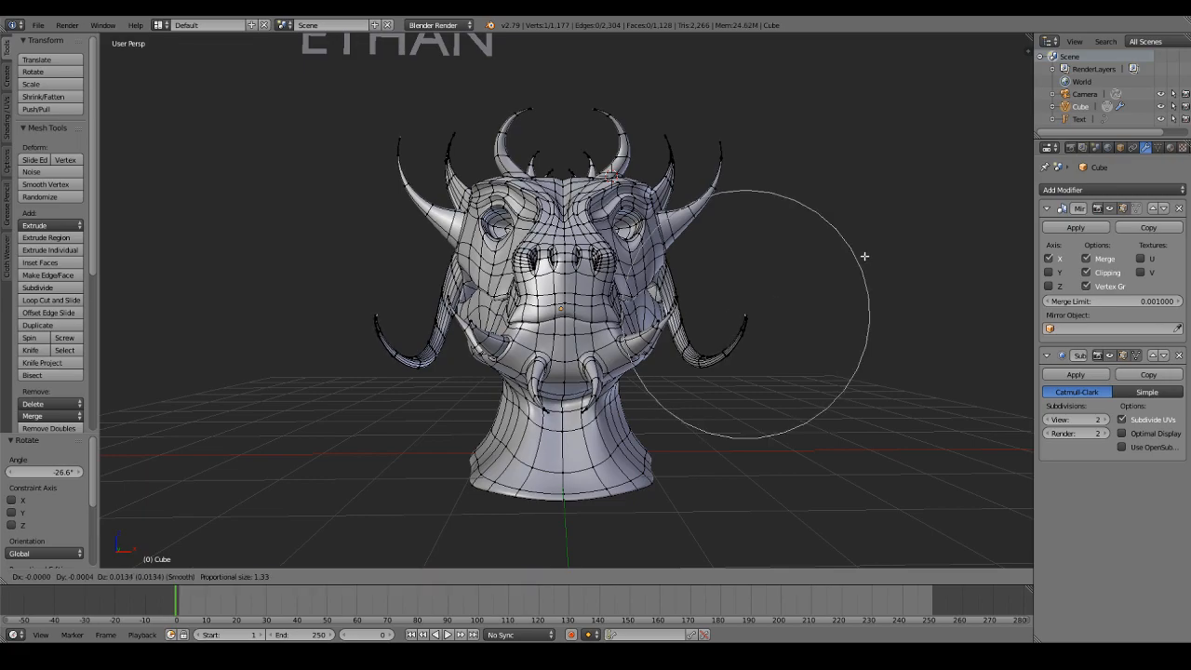
{"action": "left_click", "coordinate": [865, 253]}
{"action": "key", "text": "r"}
{"action": "key", "text": "r"}
{"action": "left_click", "coordinate": [791, 313]}
{"action": "key", "text": "Tab"}
Step: Rotate the long side horn's tip again with proportional editing and check its shape from close up
{"action": "middle_click_drag", "start_coordinate": [792, 312], "coordinate": [706, 324]}
{"action": "scroll", "coordinate": [686, 285], "scroll_direction": "up", "scroll_amount": 2}
{"action": "key", "text": "Tab"}
{"action": "scroll", "coordinate": [685, 286], "scroll_direction": "up", "scroll_amount": 5}
{"action": "key", "text": "Tab"}
{"action": "scroll", "coordinate": [660, 348], "scroll_direction": "down", "scroll_amount": 4}
{"action": "scroll", "coordinate": [657, 351], "scroll_direction": "up", "scroll_amount": 4}
{"action": "key", "text": "Tab"}
{"action": "mouse_move", "coordinate": [621, 375]}
{"action": "middle_mouse_down"}
{"action": "mouse_move", "coordinate": [560, 357]}
{"action": "mouse_move", "coordinate": [501, 386]}
{"action": "mouse_move", "coordinate": [734, 348]}
{"action": "middle_mouse_up"}
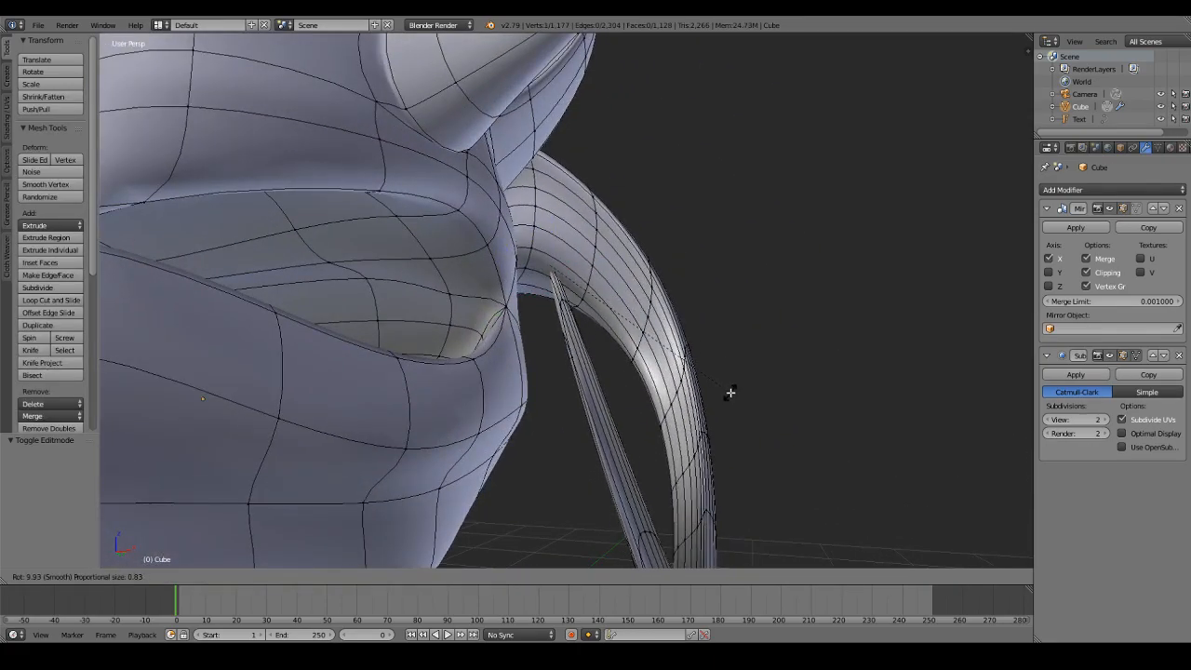
{"action": "key", "text": "Tab"}
{"action": "middle_click_drag", "start_coordinate": [665, 430], "coordinate": [670, 281]}
{"action": "key", "text": "Tab"}
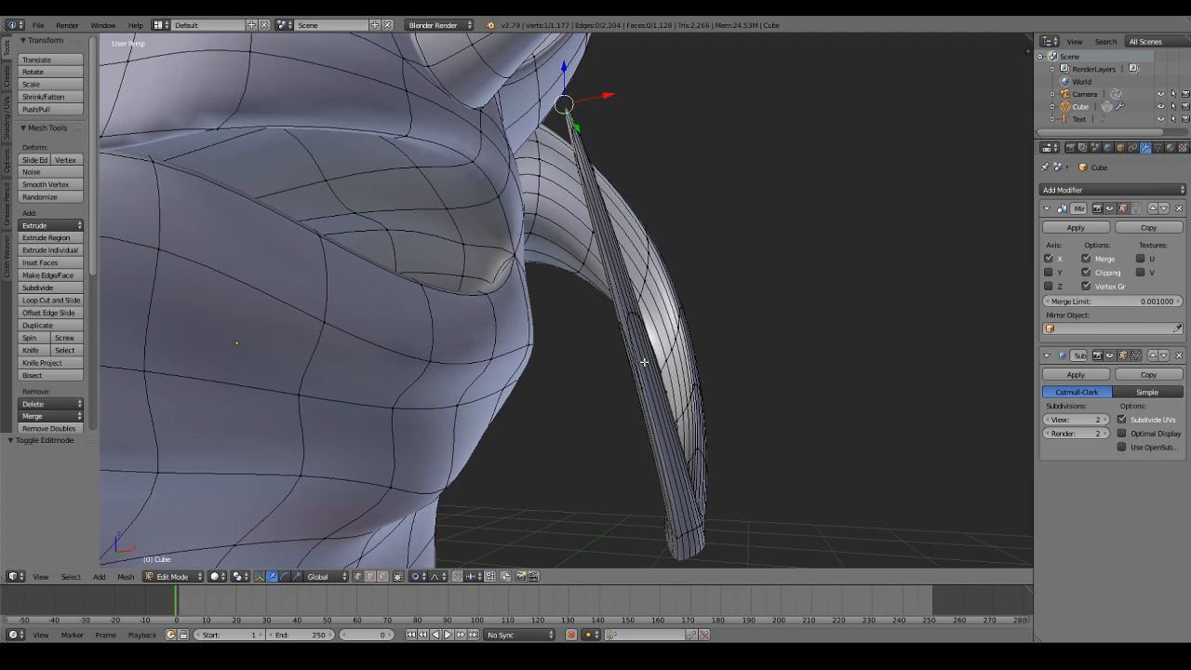
Step: Move the long side horn's tip with proportional editing, leave Edit Mode and check the horn from the side and front
{"action": "key", "text": "g"}
{"action": "mouse_move", "coordinate": [644, 361]}
{"action": "middle_mouse_down"}
{"action": "mouse_move", "coordinate": [676, 393]}
{"action": "mouse_move", "coordinate": [510, 386]}
{"action": "middle_mouse_up"}
{"action": "scroll", "coordinate": [677, 400], "scroll_direction": "down", "scroll_amount": 1}
{"action": "scroll", "coordinate": [681, 412], "scroll_direction": "up", "scroll_amount": 2}
{"action": "left_click", "coordinate": [682, 413]}
{"action": "key", "text": "Tab"}
{"action": "scroll", "coordinate": [521, 377], "scroll_direction": "down", "scroll_amount": 6}
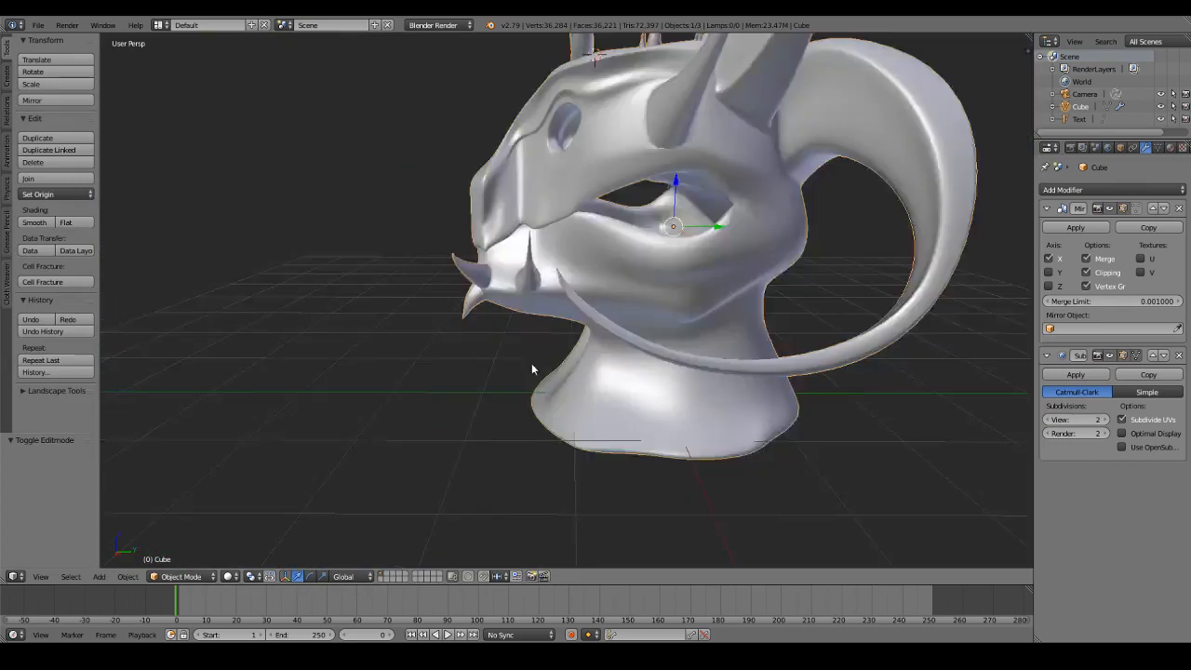
{"action": "middle_click_drag", "start_coordinate": [531, 370], "coordinate": [637, 430]}
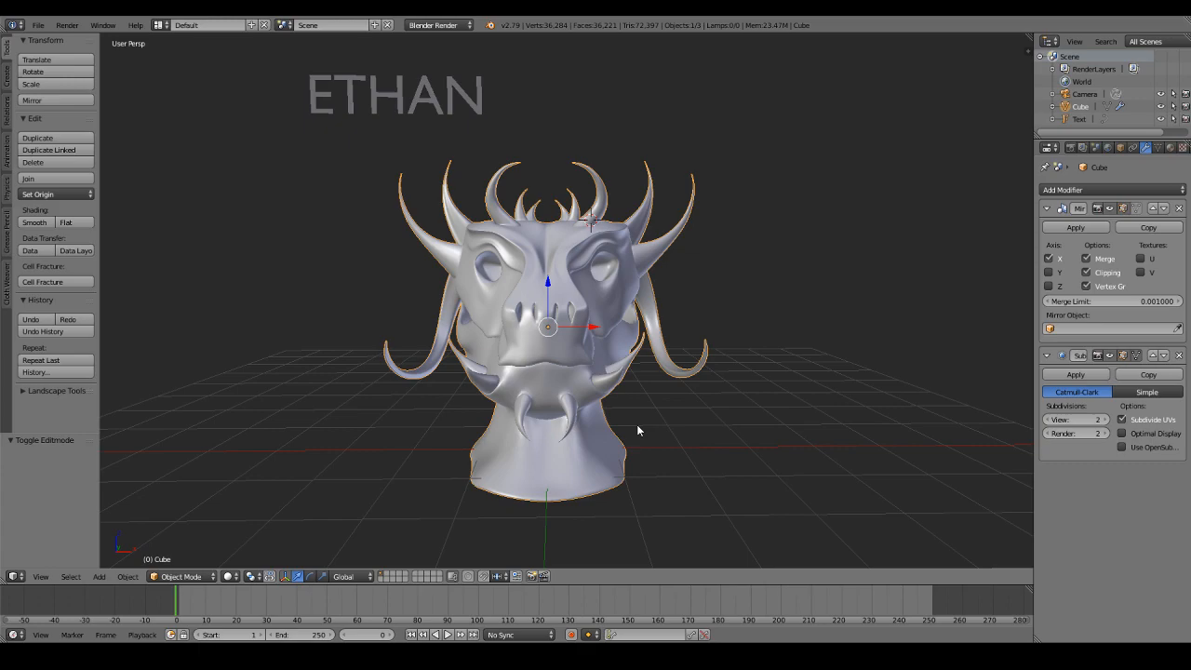
Step: Apply the Mirror modifier and replace Subdivision Surface with a Multiresolution modifier subdivided to level 5
{"action": "left_click", "coordinate": [1075, 227]}
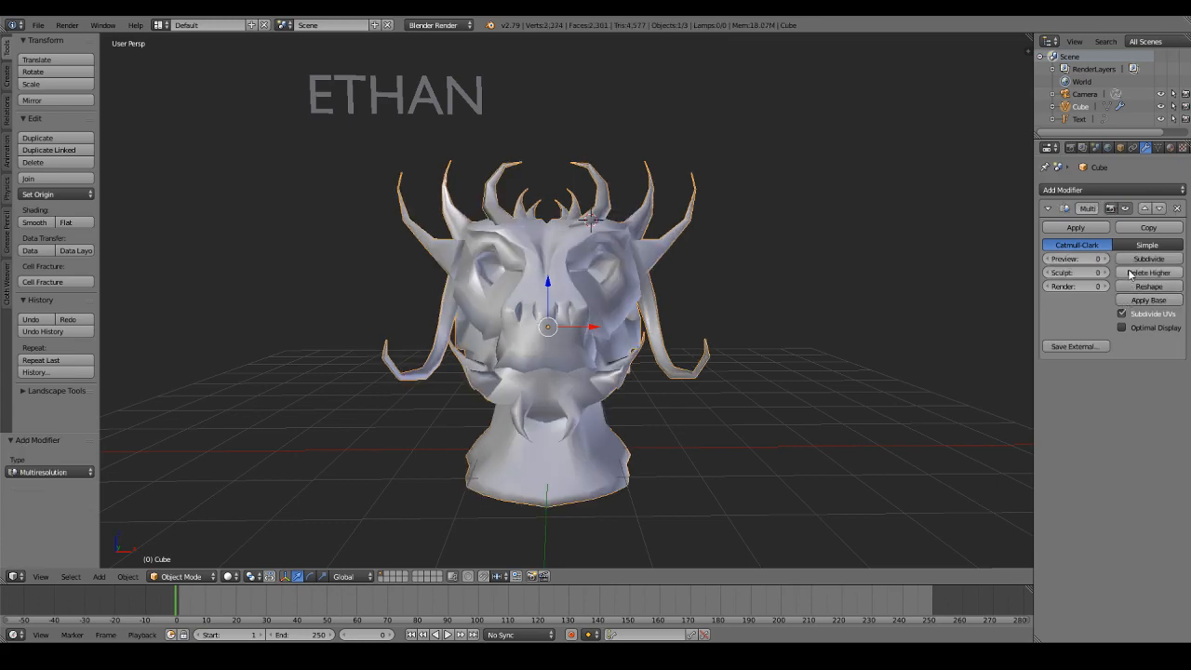
{"action": "left_click", "coordinate": [1142, 258]}
{"action": "left_click", "coordinate": [1140, 260]}
{"action": "left_click", "coordinate": [1136, 260]}
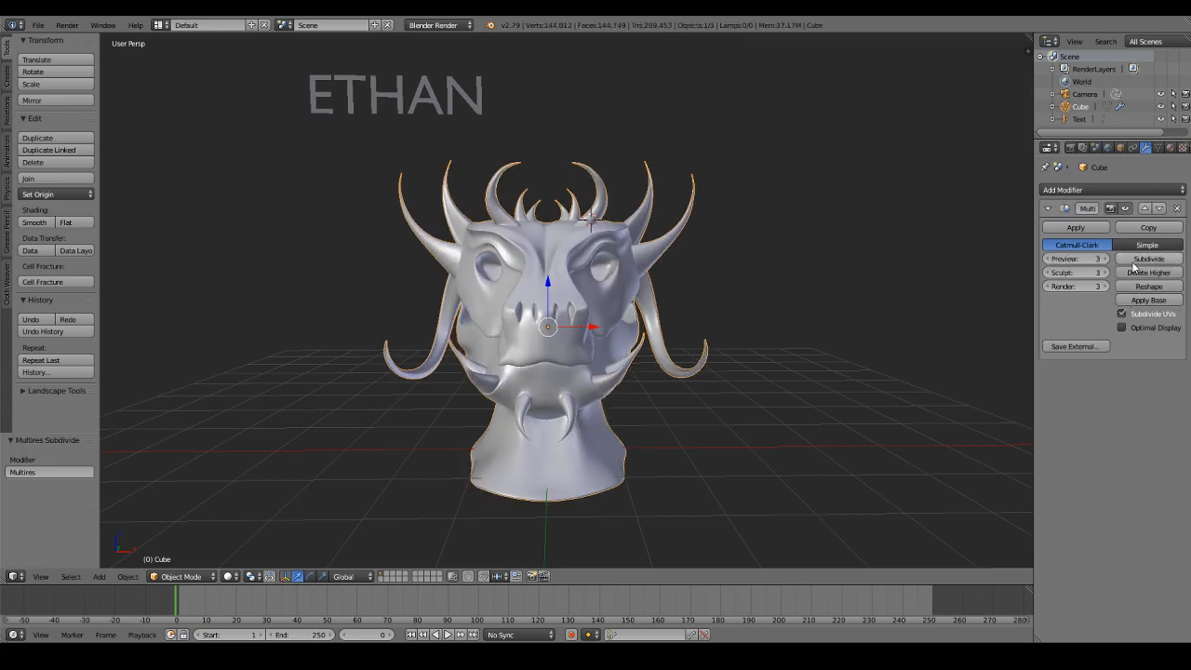
{"action": "left_click", "coordinate": [1134, 263]}
{"action": "left_click", "coordinate": [1133, 263]}
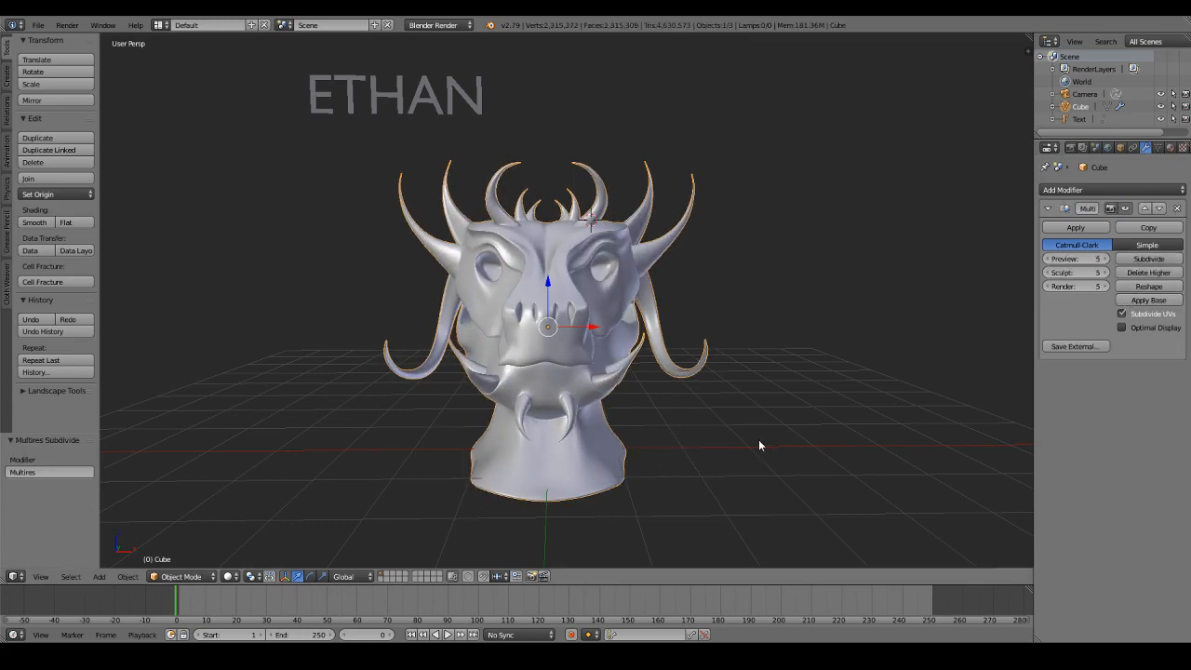
{"action": "scroll", "coordinate": [718, 454], "scroll_direction": "down", "scroll_amount": 4}
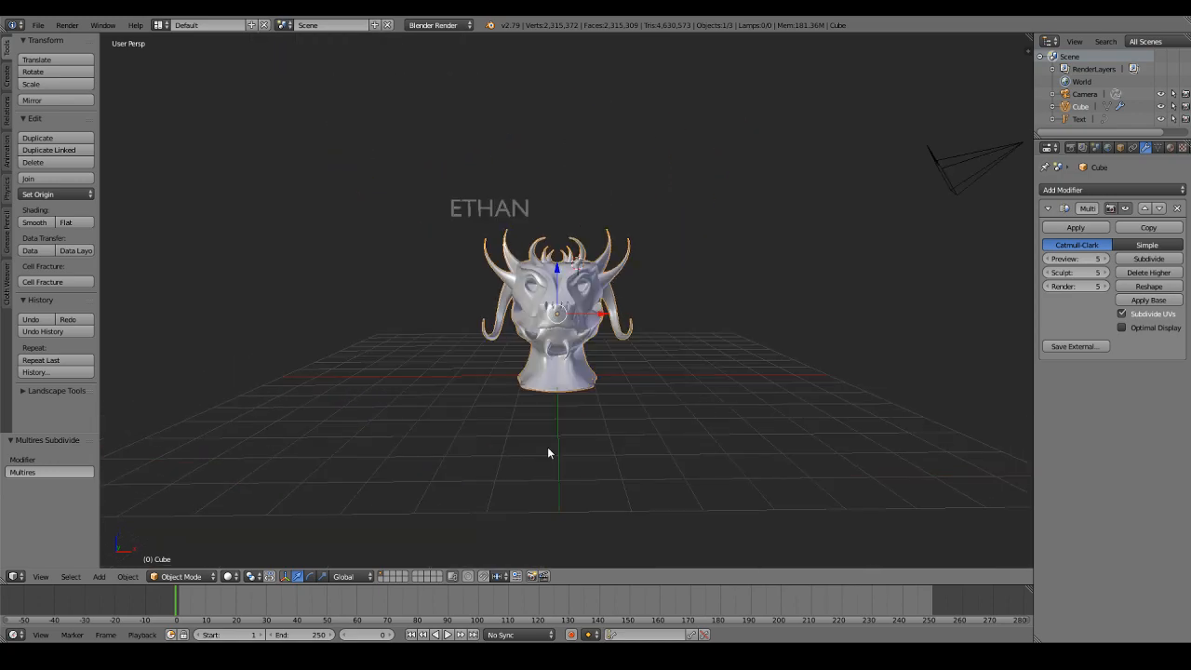
Step: Switch to Sculpt Mode and stroke the outer nostril's edge with the 35 px Crease brush set to Subtract
{"action": "key", "text": "Tab"}
{"action": "scroll", "coordinate": [559, 364], "scroll_direction": "up", "scroll_amount": 2}
{"action": "left_click", "coordinate": [78, 112]}
{"action": "left_click", "coordinate": [210, 160]}
{"action": "scroll", "coordinate": [555, 275], "scroll_direction": "up", "scroll_amount": 5}
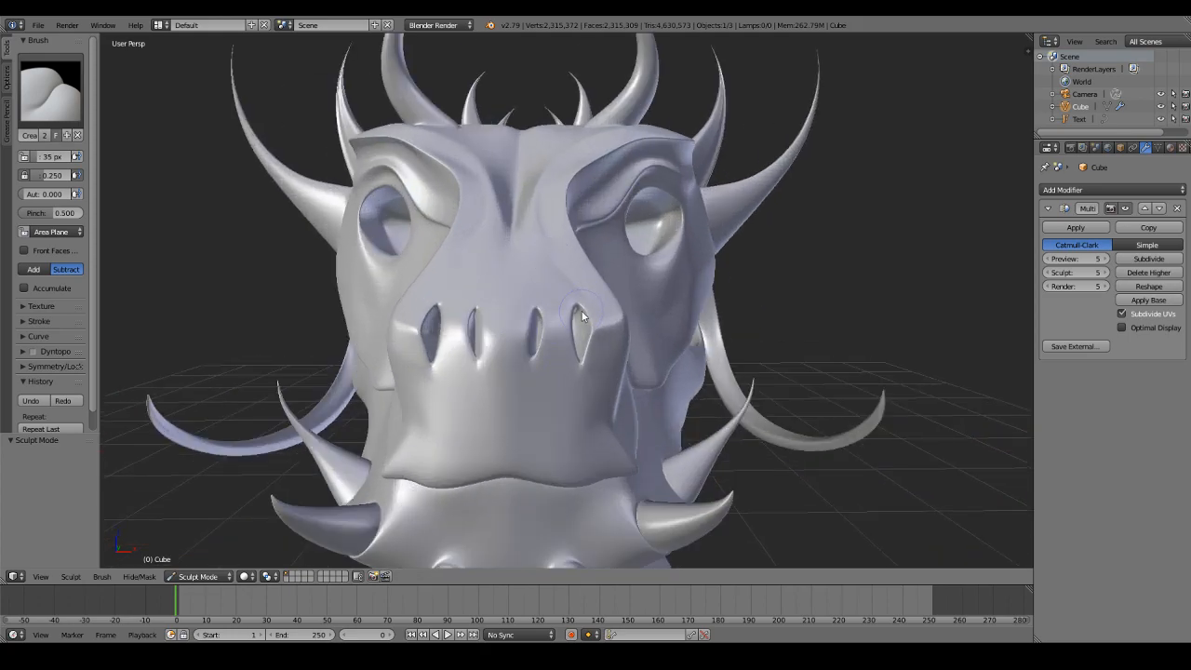
{"action": "left_click_drag", "start_coordinate": [580, 303], "coordinate": [575, 309]}
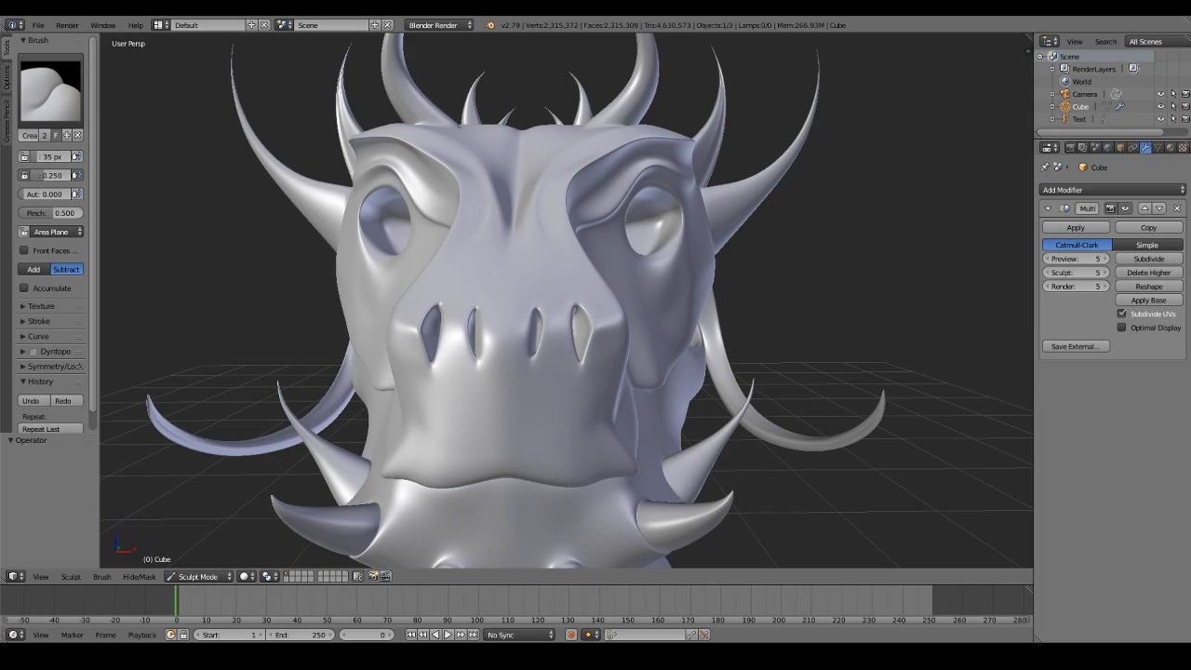
Step: Enlarge the Crease brush radius to 65 px and carve a vertical fold down the side of the neck
{"action": "middle_click_drag", "start_coordinate": [591, 314], "coordinate": [629, 279]}
{"action": "scroll", "coordinate": [625, 289], "scroll_direction": "up", "scroll_amount": 3}
{"action": "key", "text": "f"}
{"action": "left_click", "coordinate": [673, 274]}
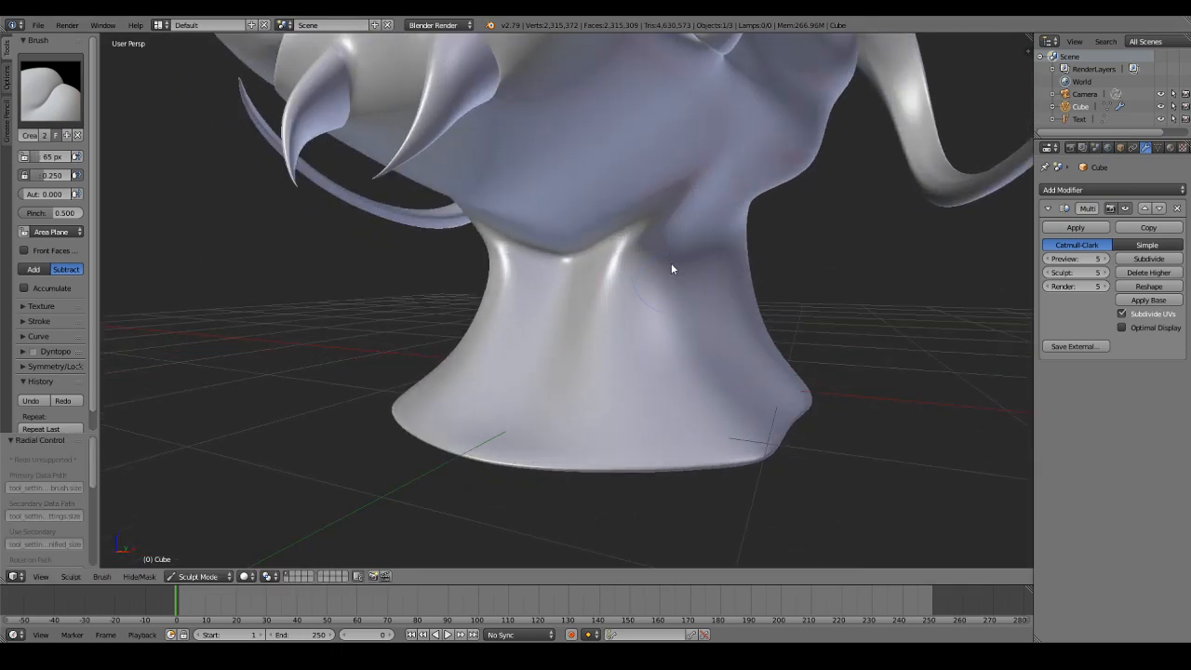
{"action": "left_click_drag", "start_coordinate": [686, 390], "coordinate": [680, 213]}
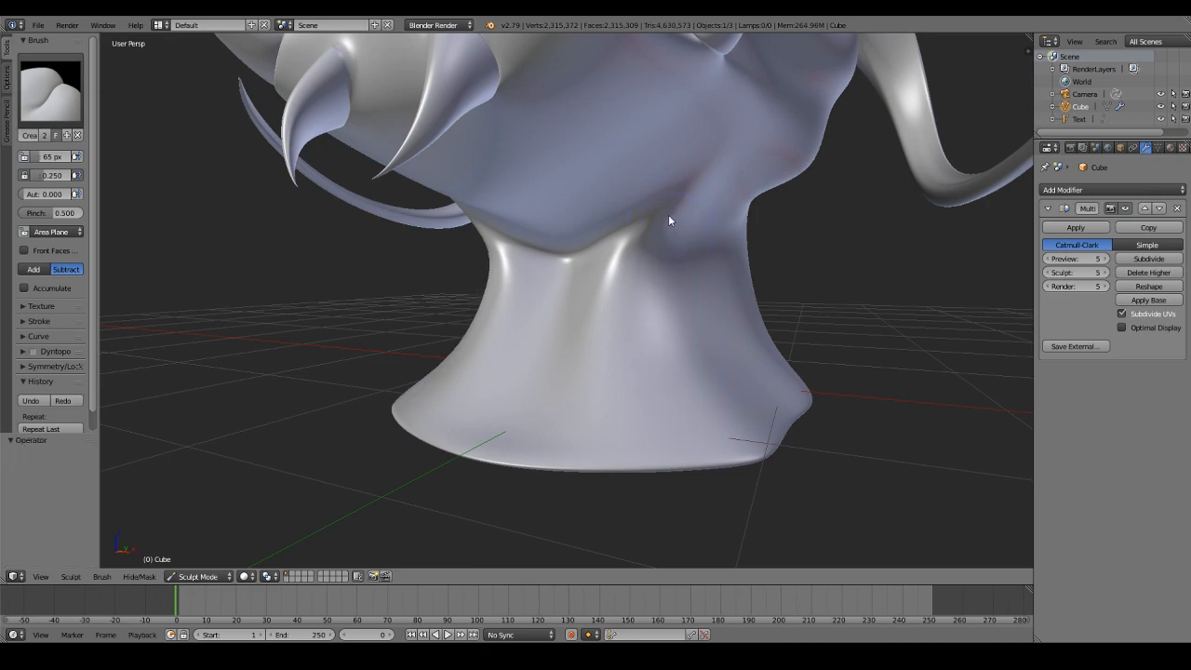
{"action": "mouse_move", "coordinate": [665, 327]}
{"action": "left_mouse_down"}
{"action": "mouse_move", "coordinate": [674, 203]}
{"action": "mouse_move", "coordinate": [650, 353]}
{"action": "mouse_move", "coordinate": [692, 468]}
{"action": "mouse_move", "coordinate": [661, 306]}
{"action": "left_mouse_up"}
{"action": "mouse_move", "coordinate": [685, 168]}
{"action": "left_mouse_down"}
{"action": "mouse_move", "coordinate": [670, 366]}
{"action": "mouse_move", "coordinate": [688, 446]}
{"action": "mouse_move", "coordinate": [670, 236]}
{"action": "left_mouse_up"}
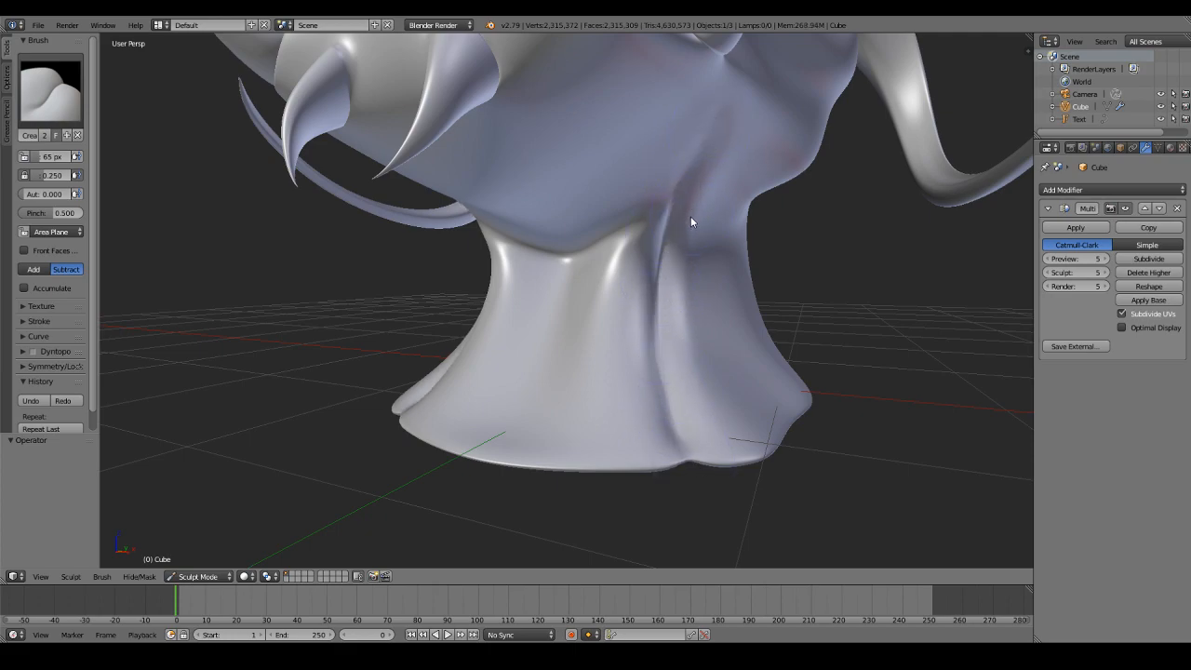
Step: Carve mirrored vertical creases down the front of the neck beside its centreline
{"action": "mouse_move", "coordinate": [670, 231]}
{"action": "middle_mouse_down"}
{"action": "mouse_move", "coordinate": [563, 367]}
{"action": "mouse_move", "coordinate": [579, 300]}
{"action": "middle_mouse_up"}
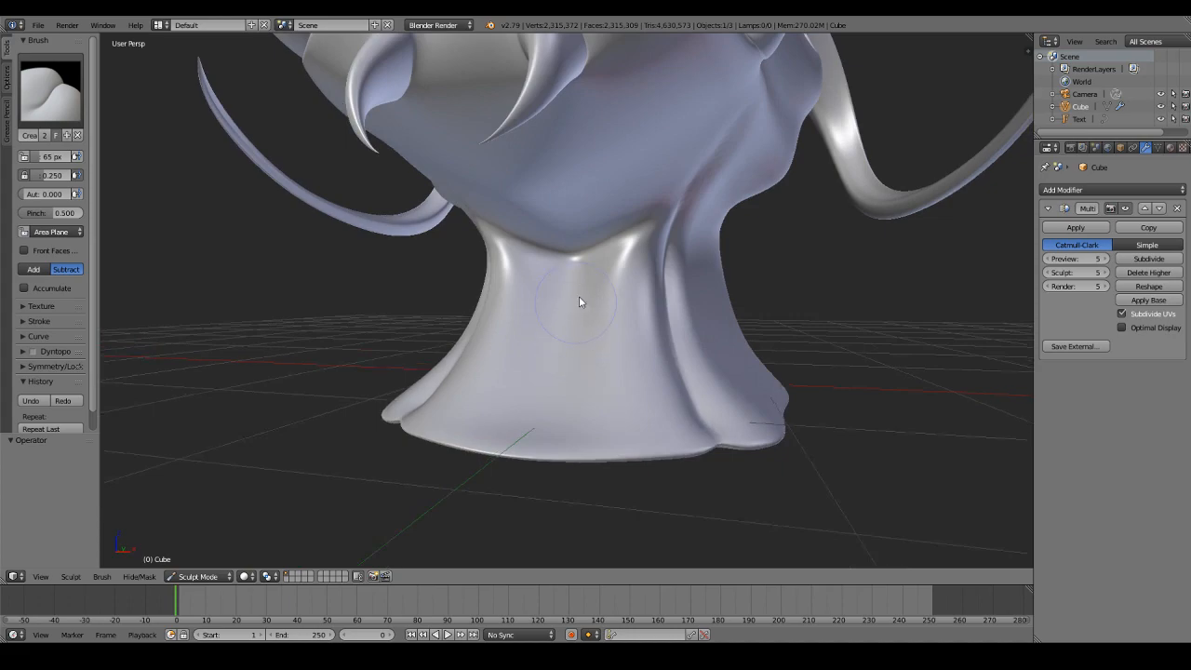
{"action": "mouse_move", "coordinate": [579, 298]}
{"action": "left_mouse_down"}
{"action": "mouse_move", "coordinate": [600, 246]}
{"action": "mouse_move", "coordinate": [596, 432]}
{"action": "mouse_move", "coordinate": [592, 264]}
{"action": "left_mouse_up"}
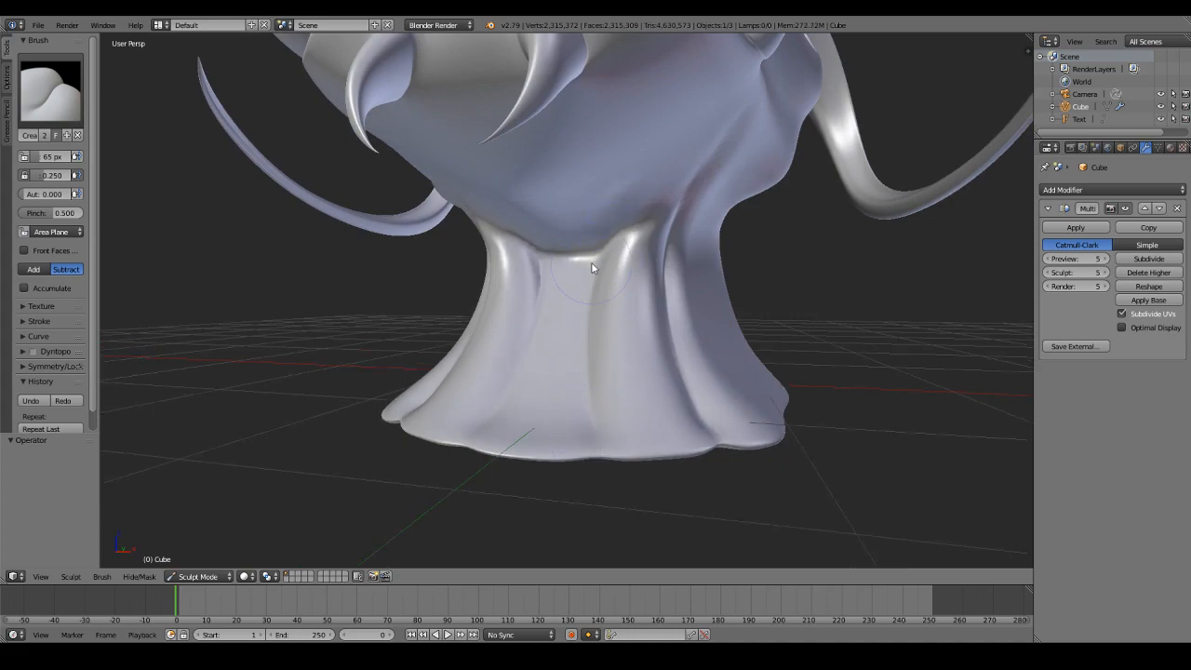
{"action": "middle_click_drag", "start_coordinate": [591, 268], "coordinate": [555, 317]}
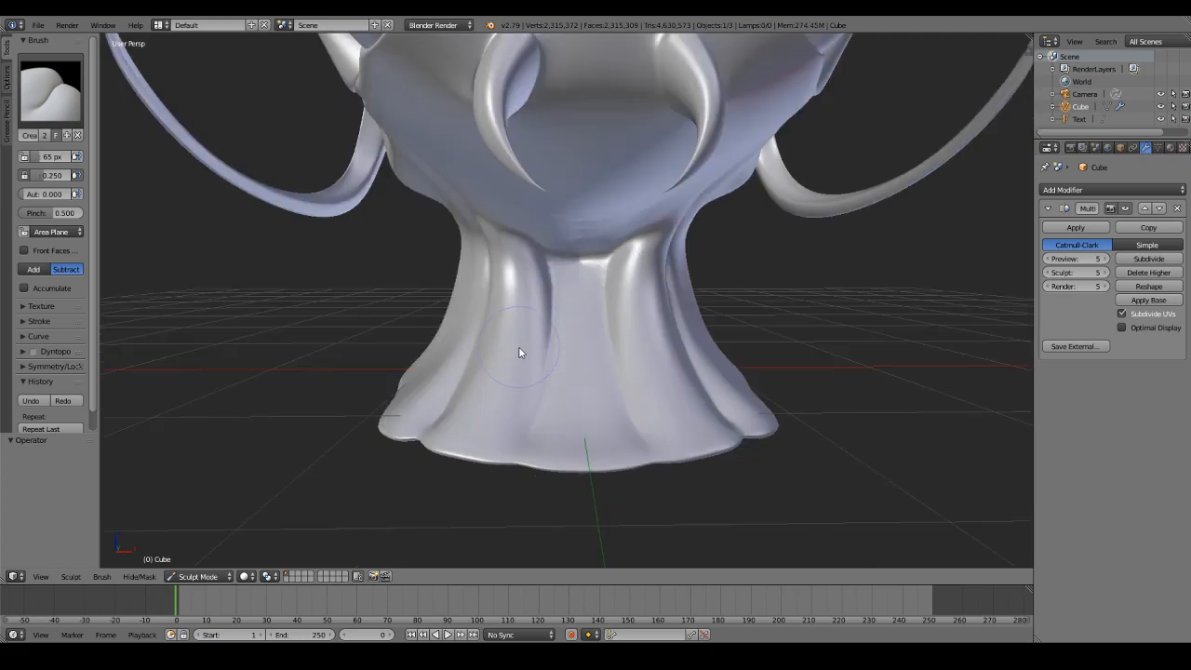
Step: In Edit Mode, add two lengthwise edge loops on each side of the head and neck's centreline
{"action": "key", "text": "Tab"}
{"action": "key", "text": "a"}
{"action": "key", "text": "a"}
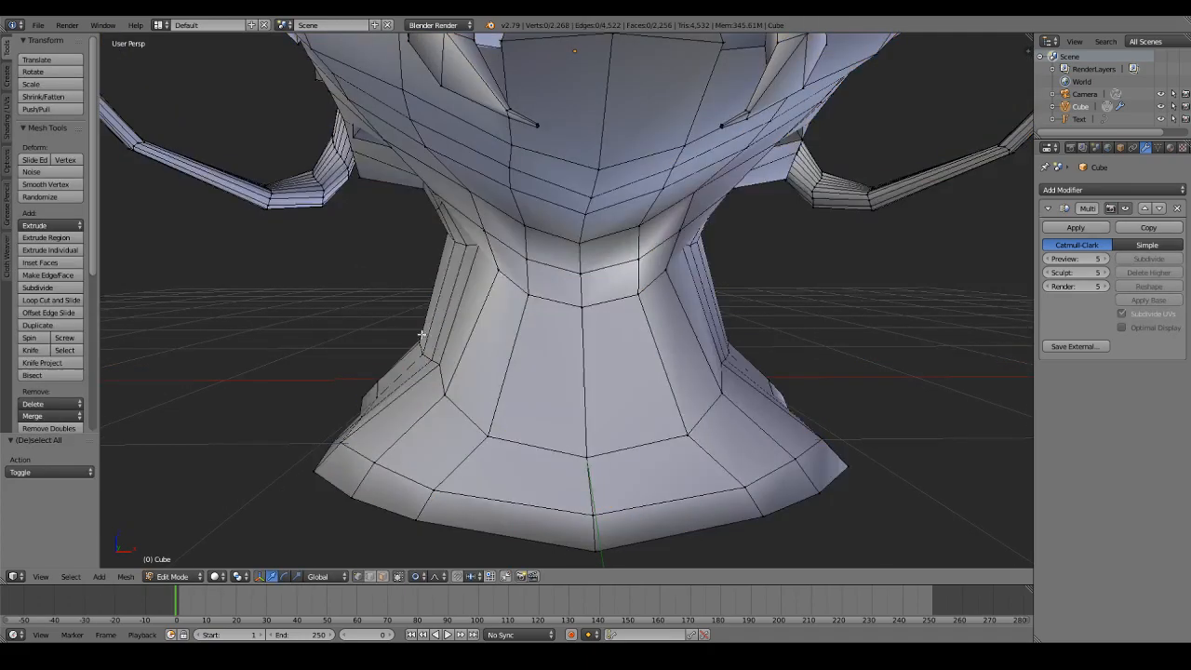
{"action": "scroll", "coordinate": [421, 335], "scroll_direction": "down", "scroll_amount": 2}
{"action": "key", "text": "ctrl+r"}
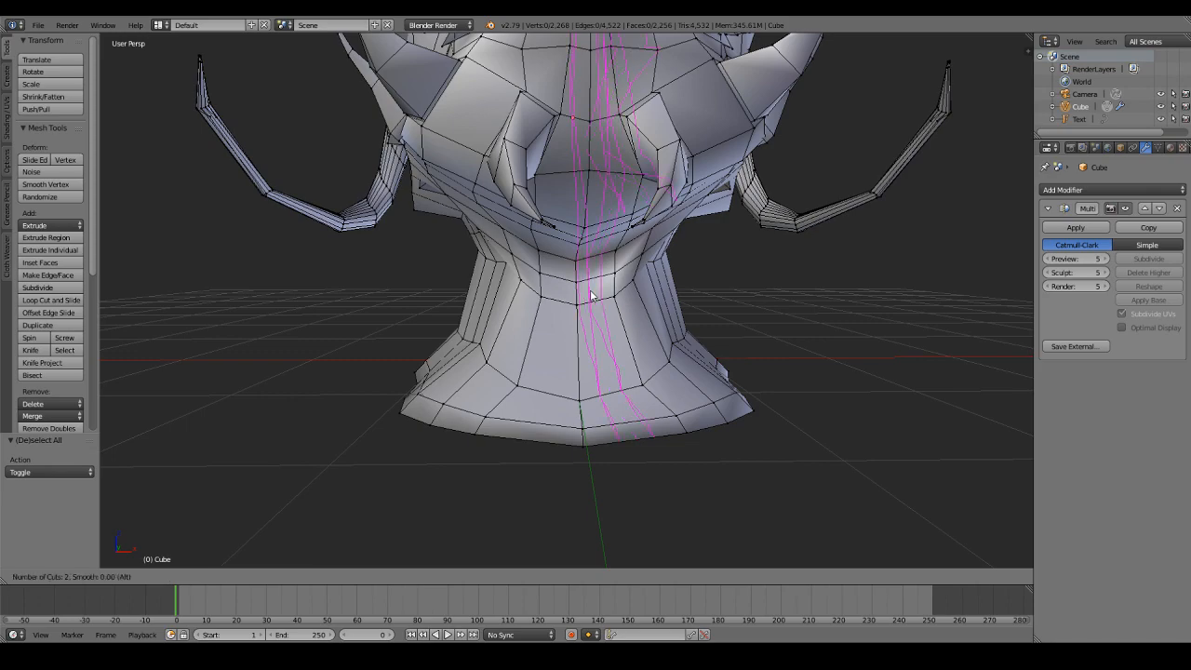
{"action": "left_click", "coordinate": [590, 291]}
{"action": "left_click", "coordinate": [39, 300]}
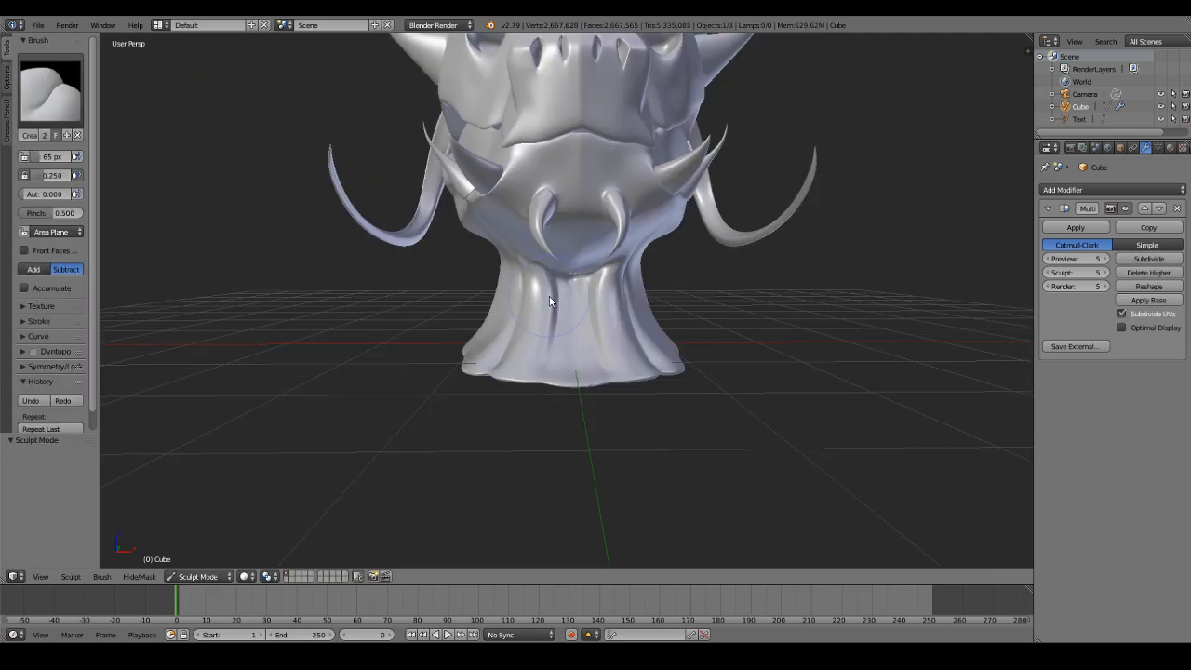
Step: Return to Sculpt Mode, adjust the Smooth brush's strength and rework the creases on the front of the neck
{"action": "scroll", "coordinate": [549, 296], "scroll_direction": "down", "scroll_amount": 3}
{"action": "middle_click_drag", "start_coordinate": [549, 296], "coordinate": [541, 347]}
{"action": "scroll", "coordinate": [540, 347], "scroll_direction": "up", "scroll_amount": 1}
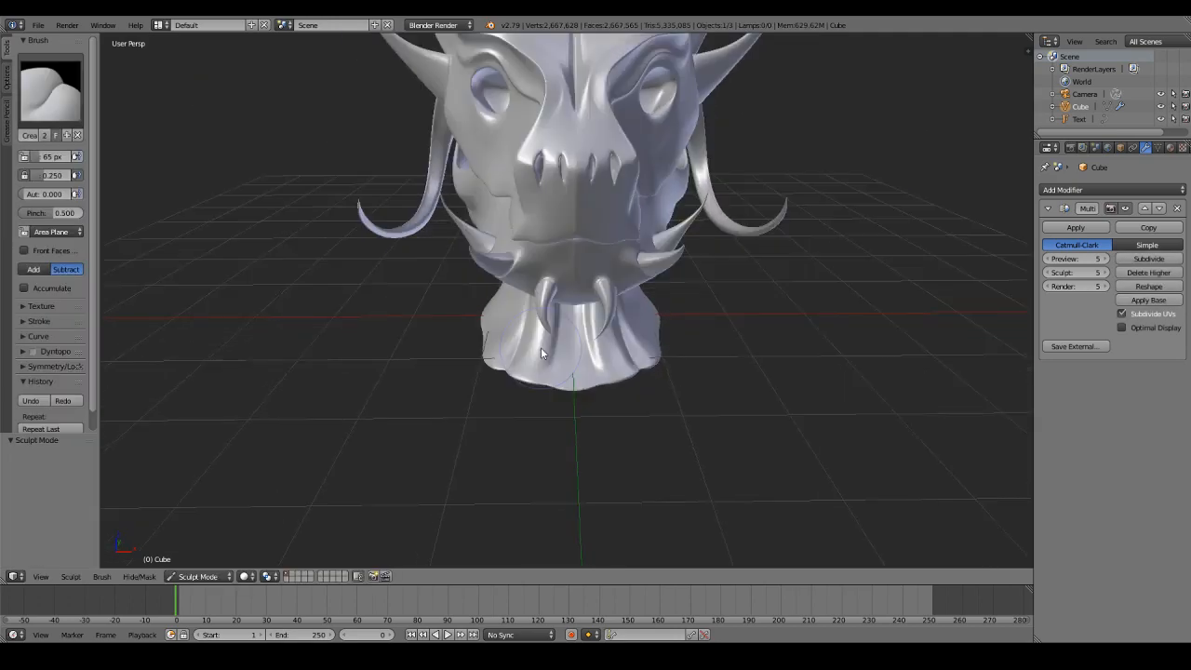
{"action": "key", "text": "shift+s"}
{"action": "scroll", "coordinate": [590, 189], "scroll_direction": "up", "scroll_amount": 3}
{"action": "scroll", "coordinate": [563, 185], "scroll_direction": "up", "scroll_amount": 2}
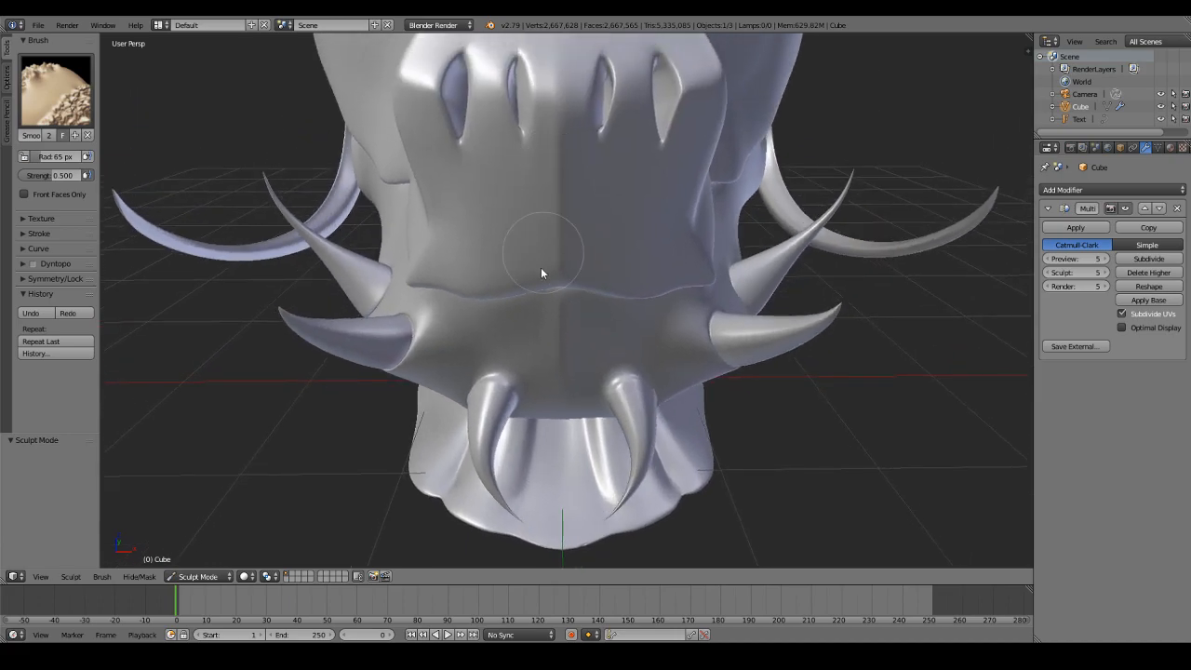
{"action": "key", "text": "shift+f"}
{"action": "left_click", "coordinate": [555, 186]}
{"action": "scroll", "coordinate": [555, 186], "scroll_direction": "down", "scroll_amount": 5}
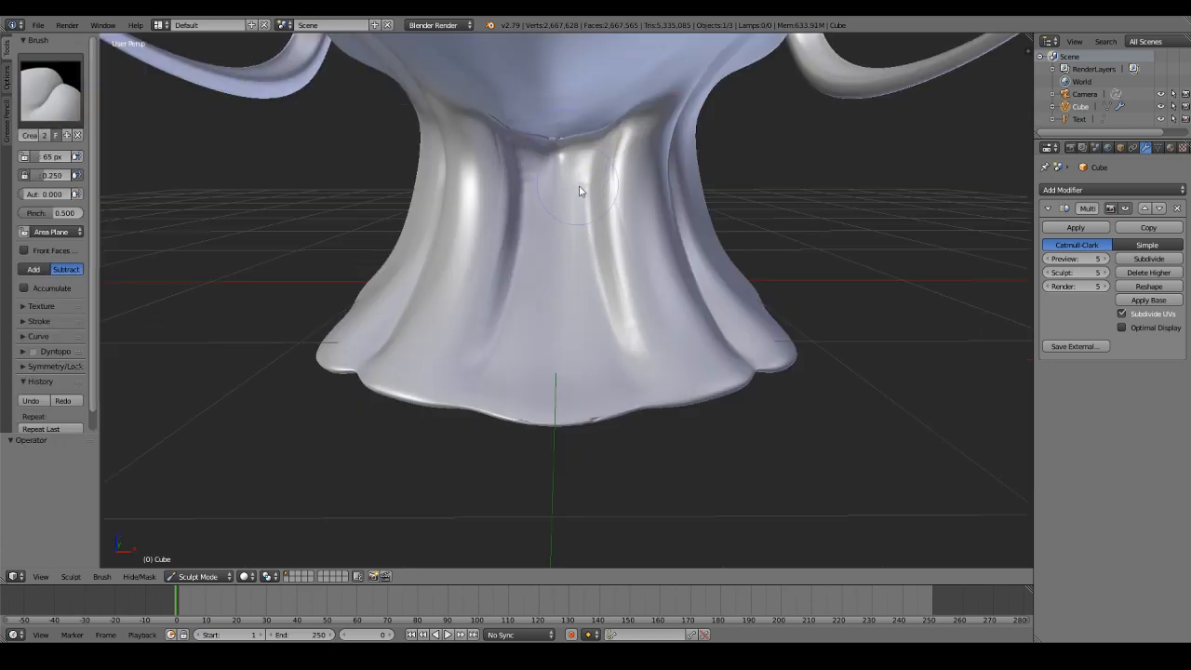
Step: Return to Object Mode and replace the Multiresolution modifier with a Subdivision Surface modifier at view level 3
{"action": "left_click", "coordinate": [192, 577]}
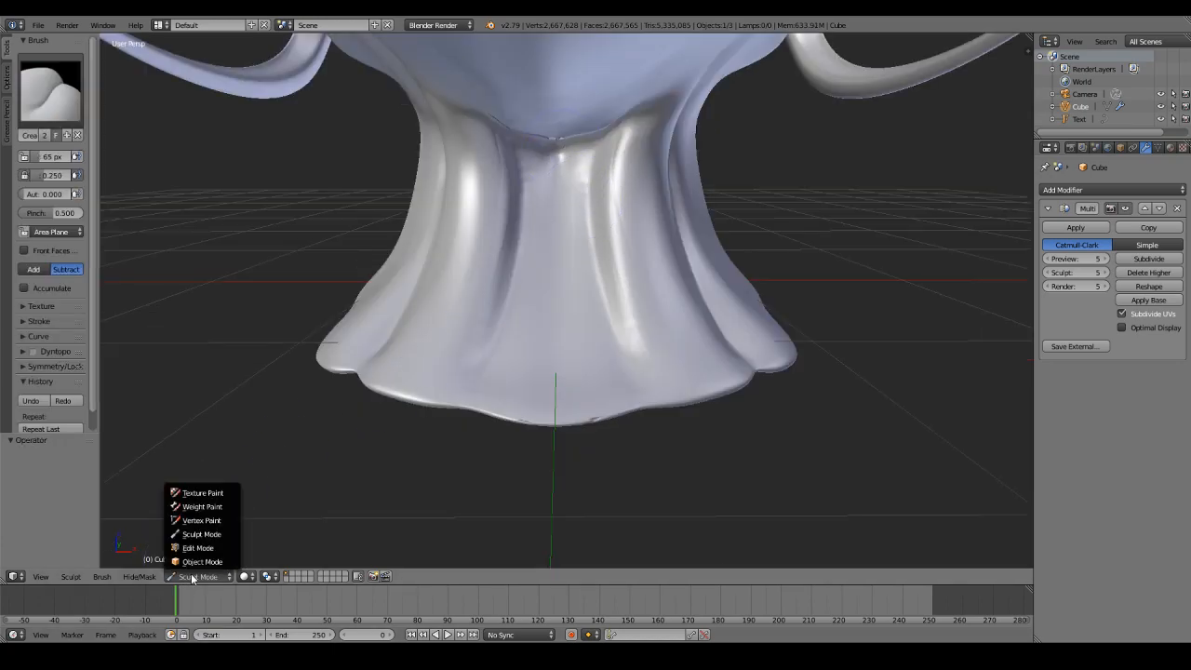
{"action": "left_click", "coordinate": [202, 562]}
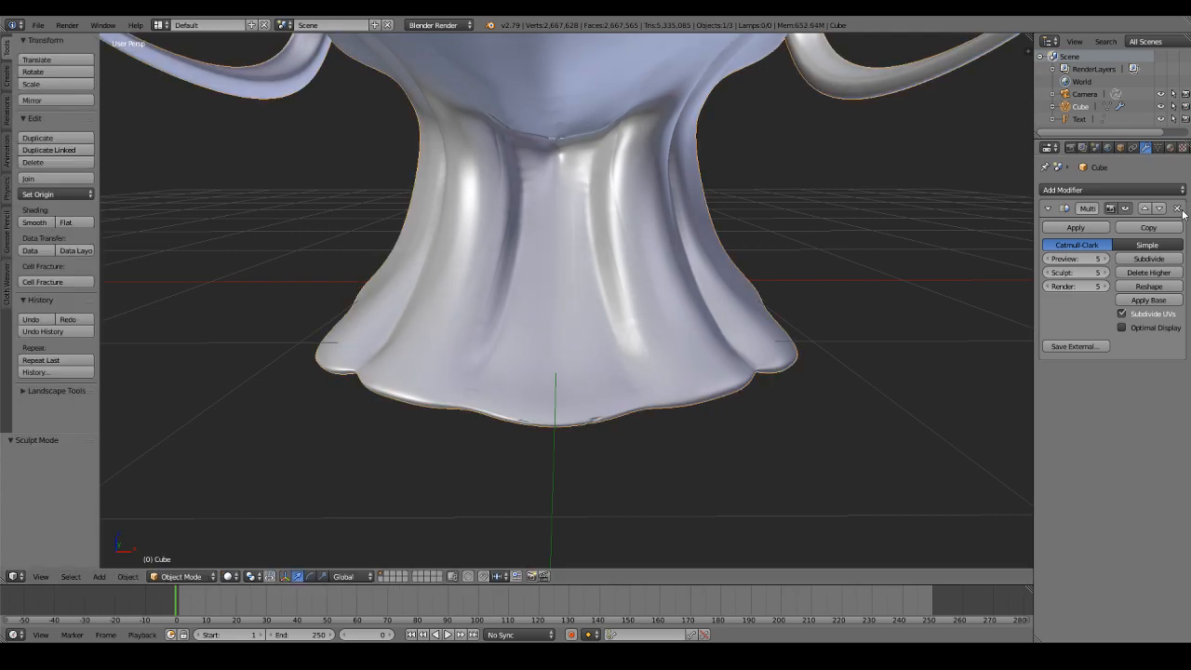
{"action": "left_click", "coordinate": [1177, 207]}
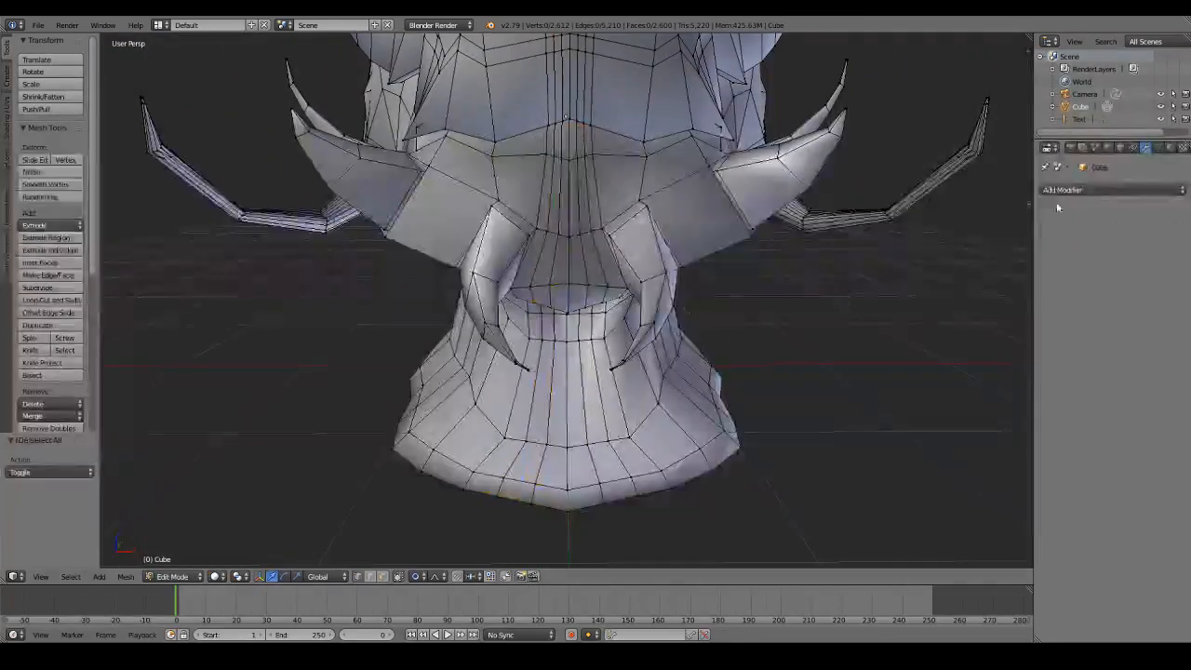
{"action": "key", "text": "Tab"}
{"action": "left_click", "coordinate": [1060, 190]}
{"action": "left_click", "coordinate": [931, 382]}
{"action": "left_click", "coordinate": [1104, 272]}
{"action": "left_click", "coordinate": [1104, 272]}
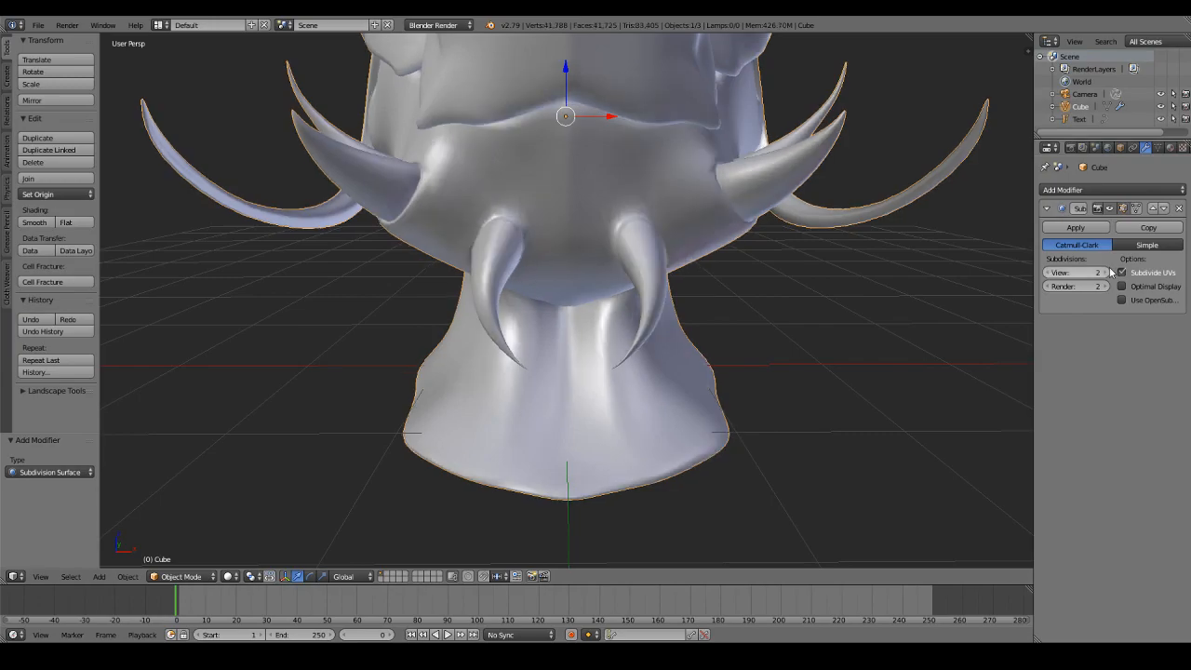
Step: Enter Edit Mode with nothing selected and display the Subdivision Surface result on the edit cage
{"action": "scroll", "coordinate": [713, 340], "scroll_direction": "up", "scroll_amount": 3}
{"action": "key", "text": "Tab"}
{"action": "key", "text": "a"}
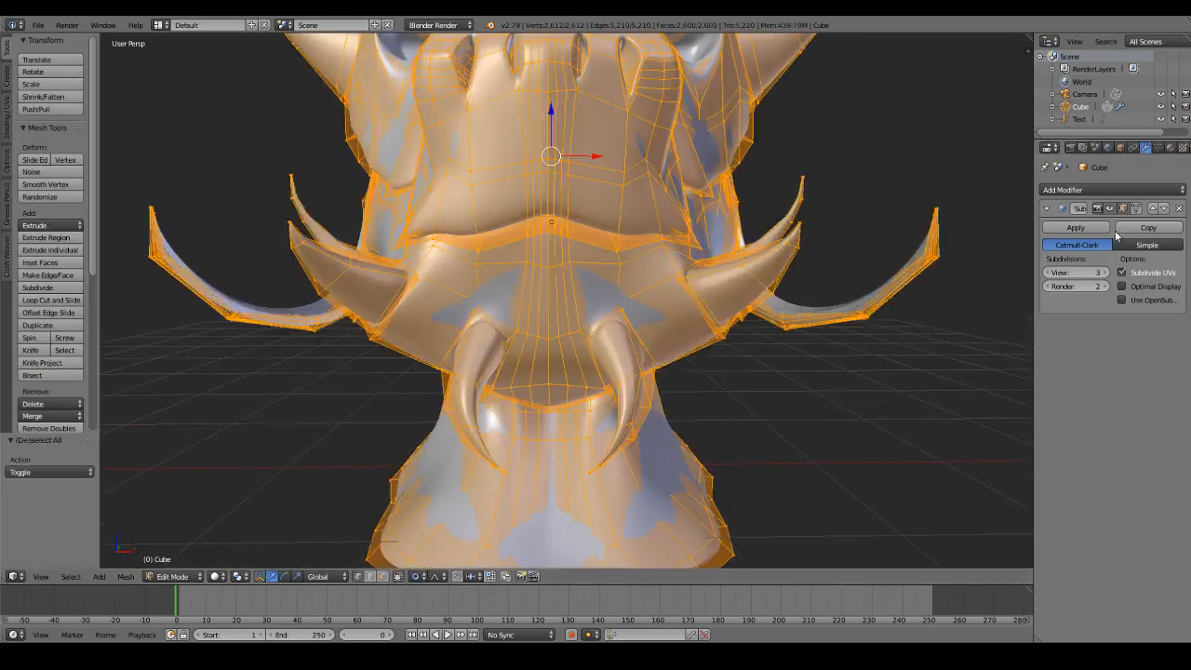
{"action": "key", "text": "a"}
{"action": "left_click", "coordinate": [1135, 208]}
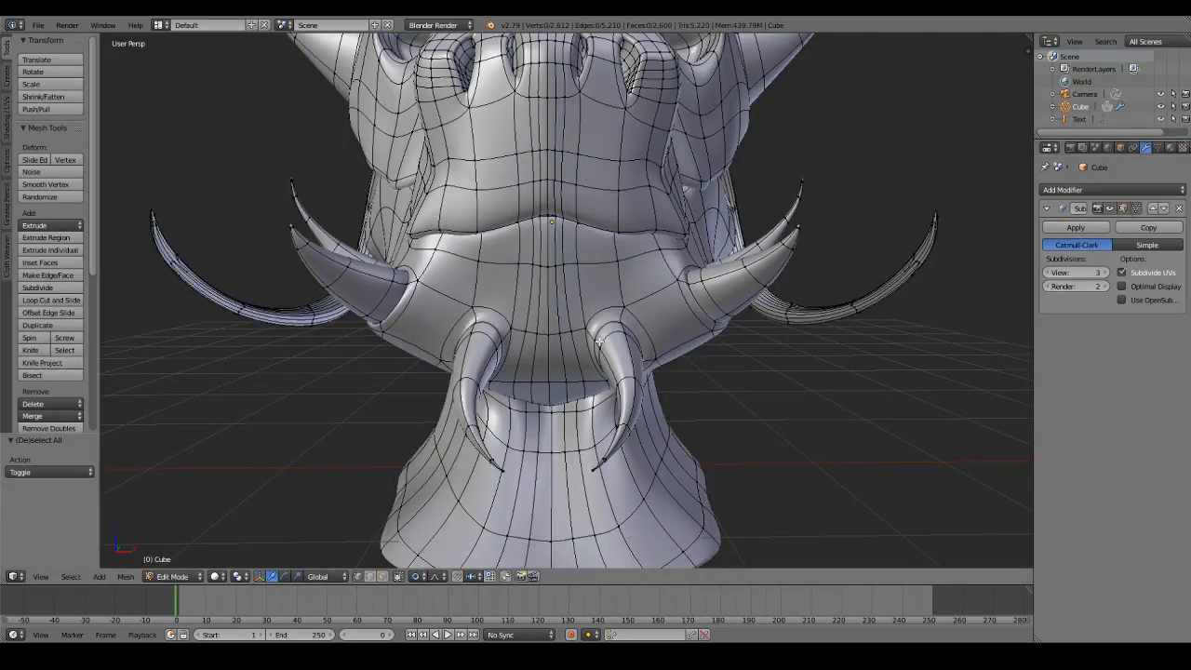
Step: Select the edge loops on both sides of the centreline and scale them apart along X with proportional editing
{"action": "right_click", "coordinate": [549, 331]}
{"action": "right_click", "coordinate": [557, 344], "text": "alt"}
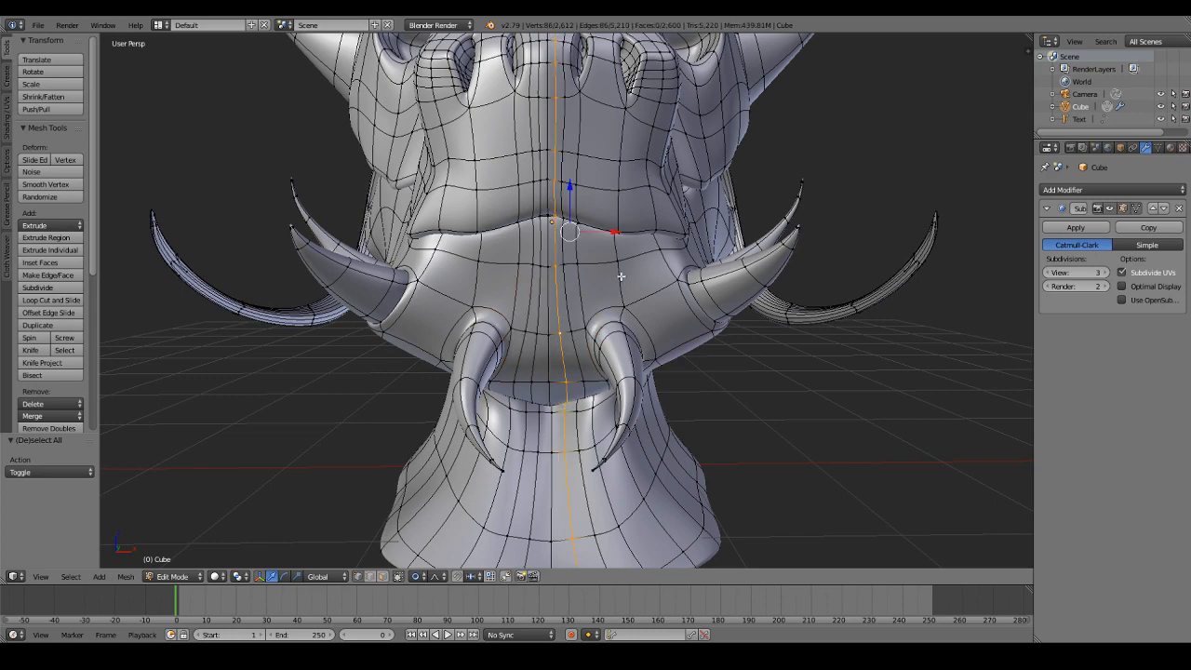
{"action": "right_click", "coordinate": [539, 282], "text": "alt+shift"}
{"action": "scroll", "coordinate": [601, 272], "scroll_direction": "down", "scroll_amount": 3}
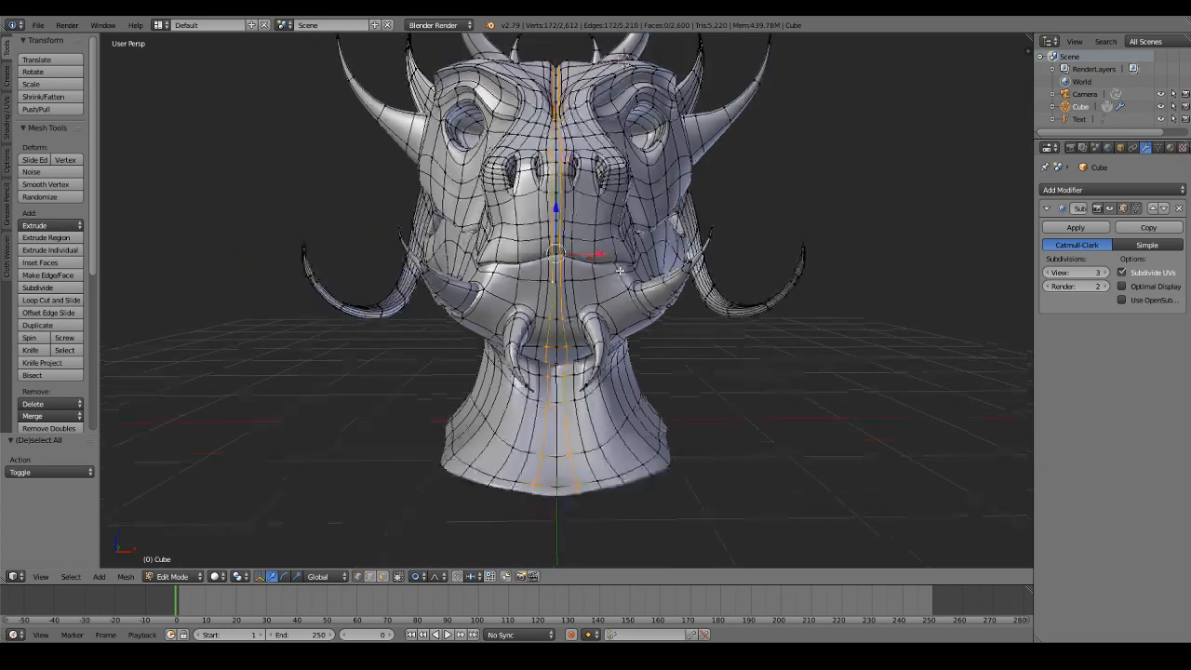
{"action": "key", "text": "s"}
{"action": "key", "text": "x"}
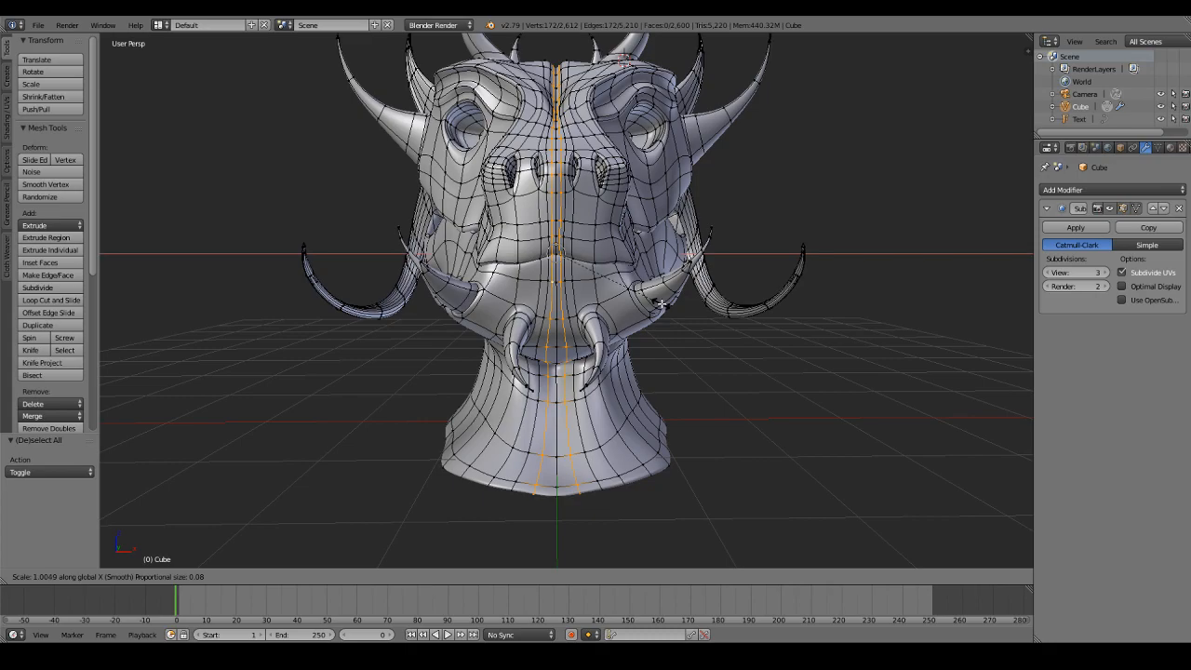
{"action": "left_click", "coordinate": [683, 320]}
Step: Check the head in Object Mode, then scale the same two centre loops again along X with proportional editing
{"action": "key", "text": "Tab"}
{"action": "scroll", "coordinate": [682, 320], "scroll_direction": "down", "scroll_amount": 2}
{"action": "middle_click_drag", "start_coordinate": [682, 320], "coordinate": [681, 340]}
{"action": "scroll", "coordinate": [681, 341], "scroll_direction": "up", "scroll_amount": 2}
{"action": "key", "text": "Tab"}
{"action": "key", "text": "s"}
{"action": "key", "text": "x"}
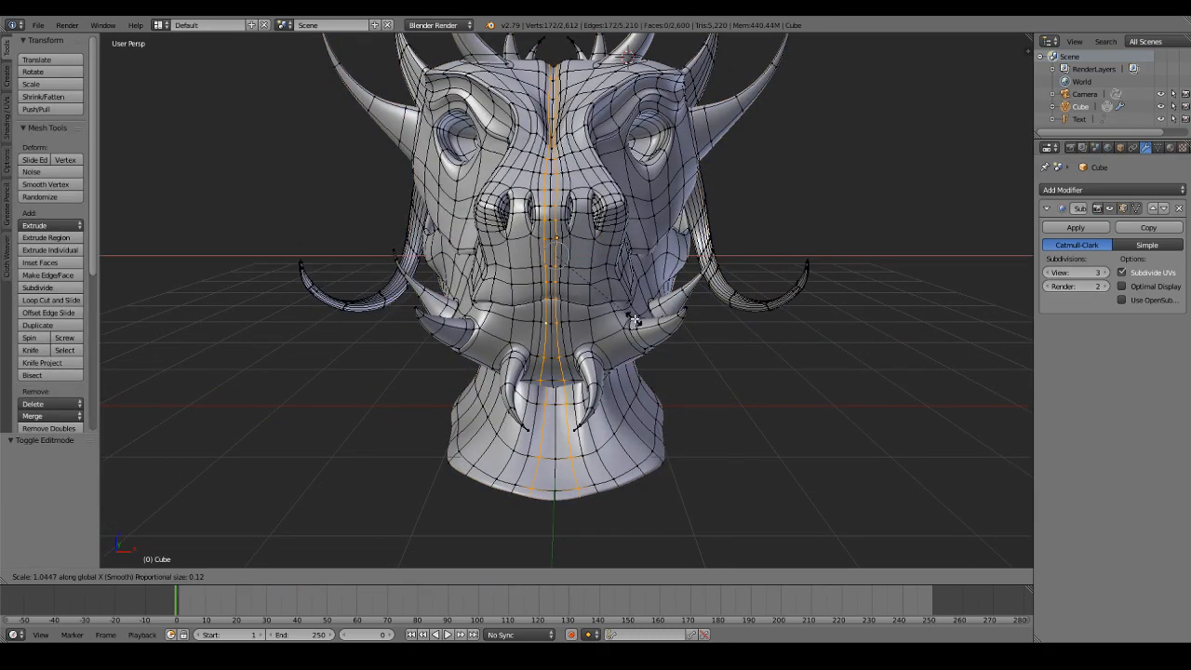
{"action": "left_click", "coordinate": [644, 323]}
{"action": "key", "text": "Tab"}
{"action": "scroll", "coordinate": [652, 310], "scroll_direction": "down", "scroll_amount": 1}
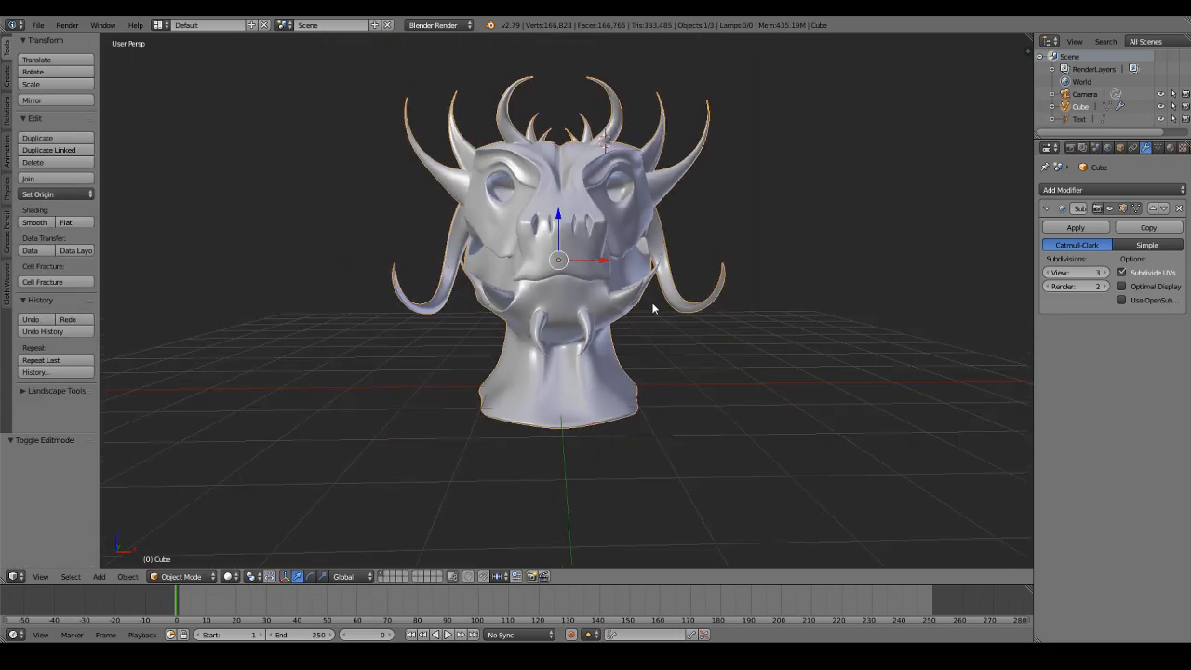
Step: Replace the Subdivision Surface modifier with a Multiresolution modifier and subdivide it to level 5
{"action": "middle_click_drag", "start_coordinate": [1026, 194], "coordinate": [952, 252]}
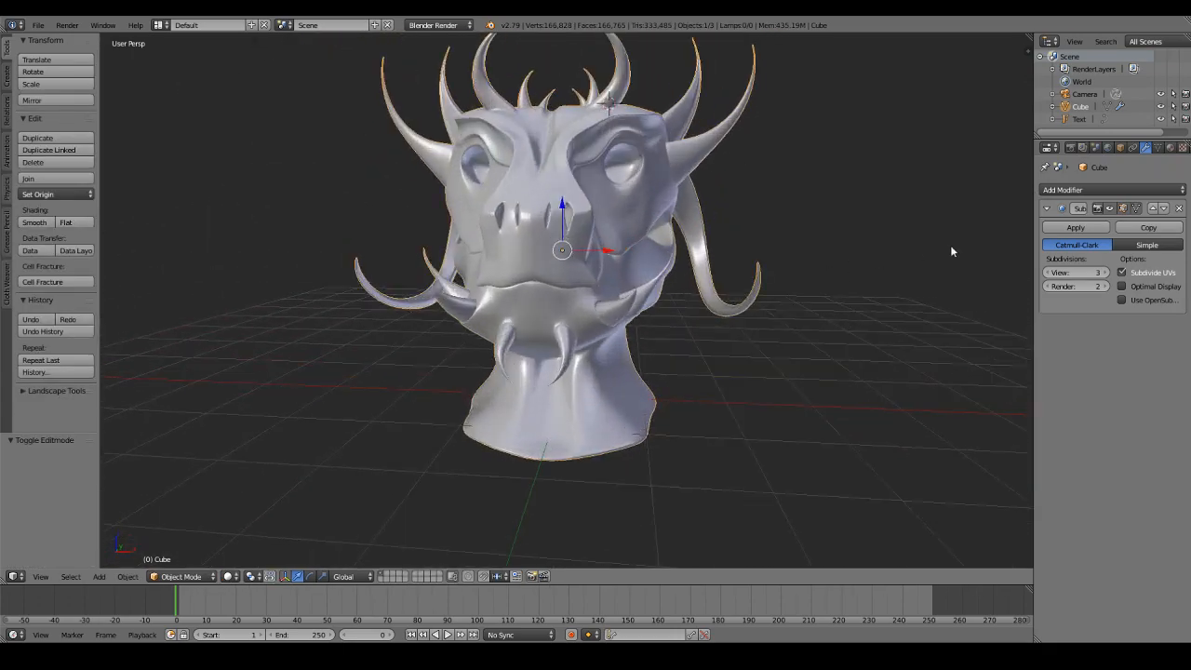
{"action": "left_click", "coordinate": [1179, 209]}
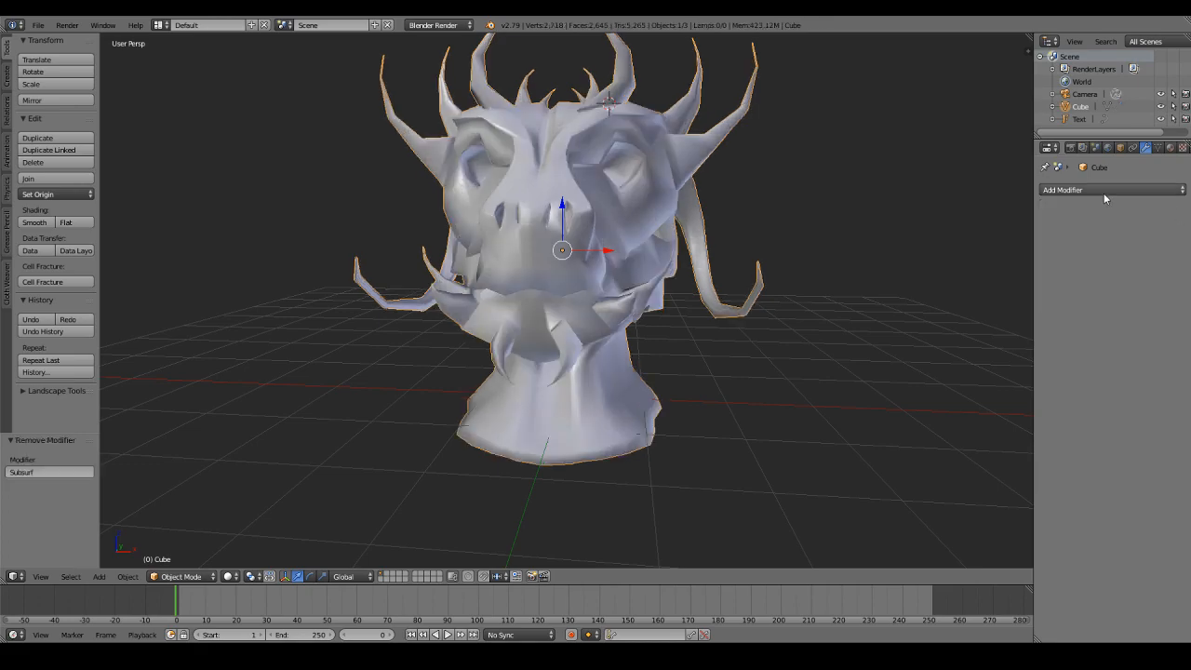
{"action": "left_click", "coordinate": [1107, 192]}
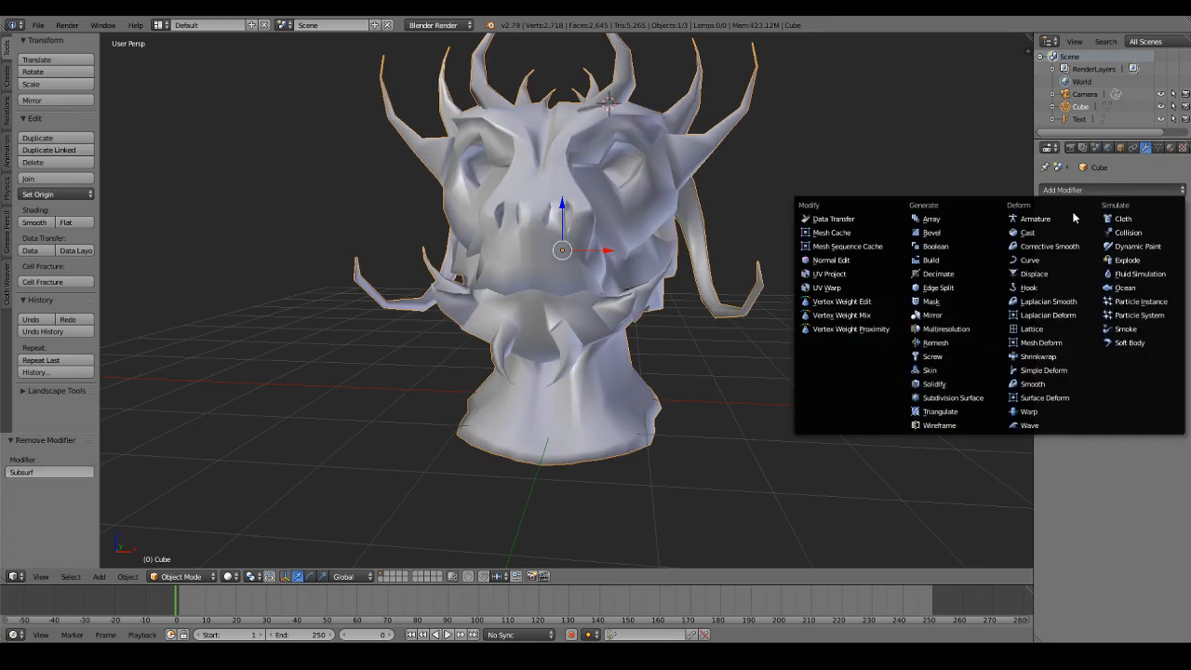
{"action": "left_click", "coordinate": [963, 330]}
{"action": "left_click", "coordinate": [1154, 260]}
{"action": "left_click", "coordinate": [1153, 260]}
{"action": "left_click", "coordinate": [1153, 260]}
{"action": "left_click", "coordinate": [1153, 261]}
{"action": "left_click", "coordinate": [1154, 259]}
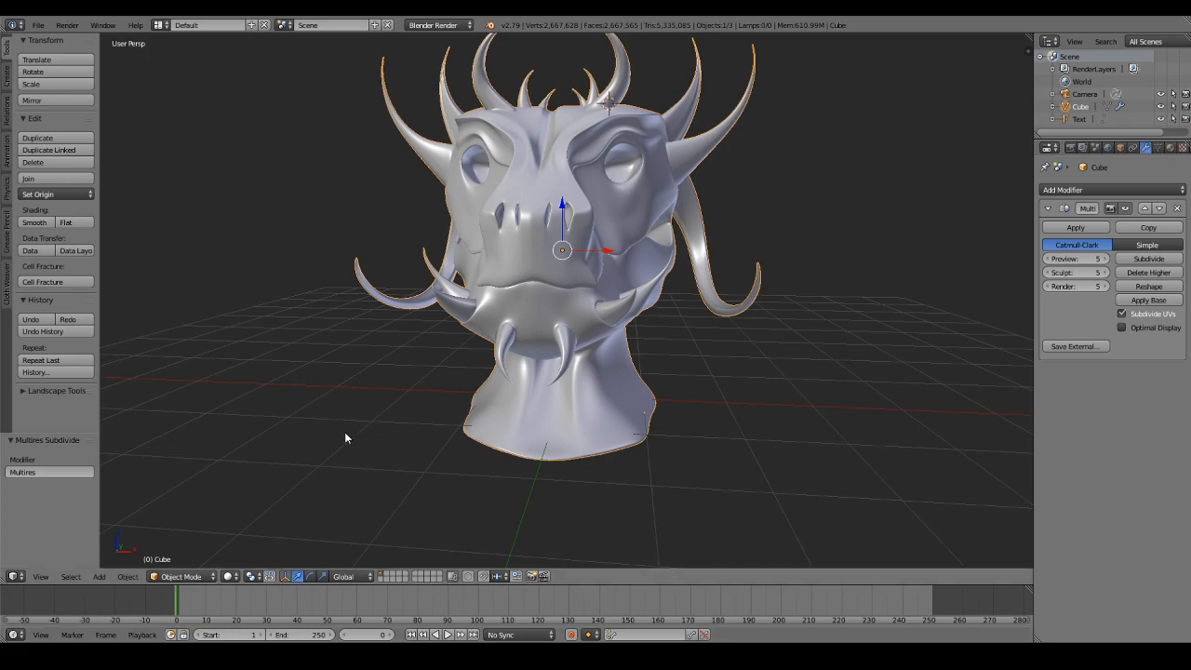
Step: Switch to Sculpt Mode and carve vertical grooves down the front of the neck with the Crease brush
{"action": "scroll", "coordinate": [280, 496], "scroll_direction": "up", "scroll_amount": 3}
{"action": "left_click", "coordinate": [181, 576]}
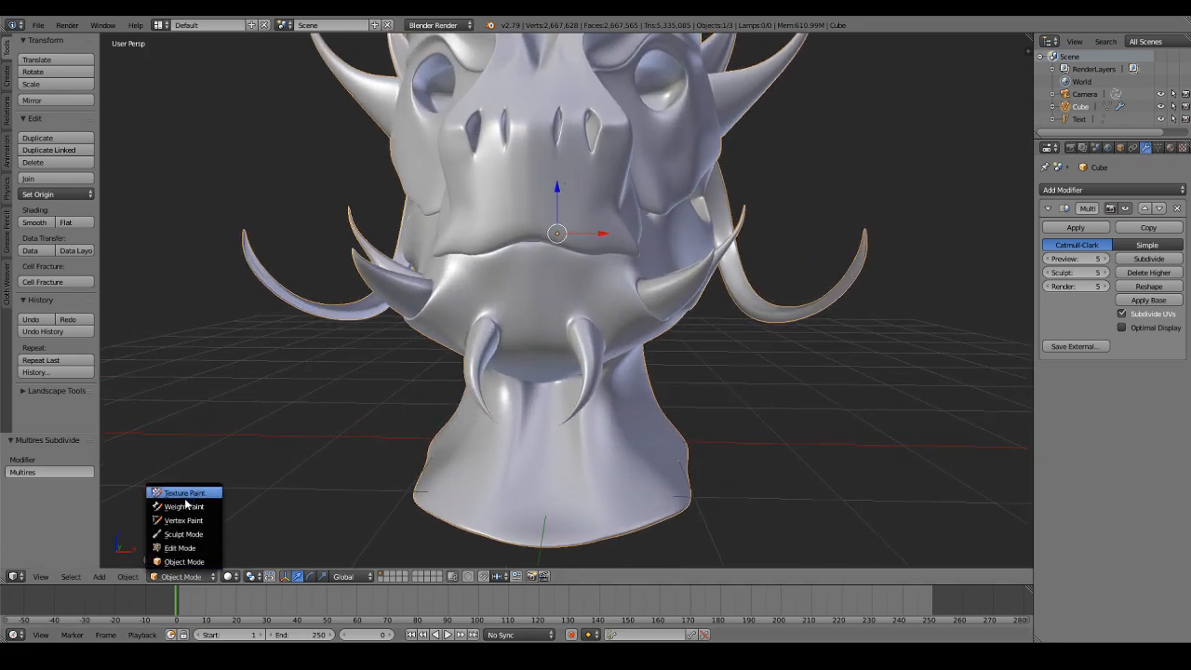
{"action": "left_click", "coordinate": [183, 534]}
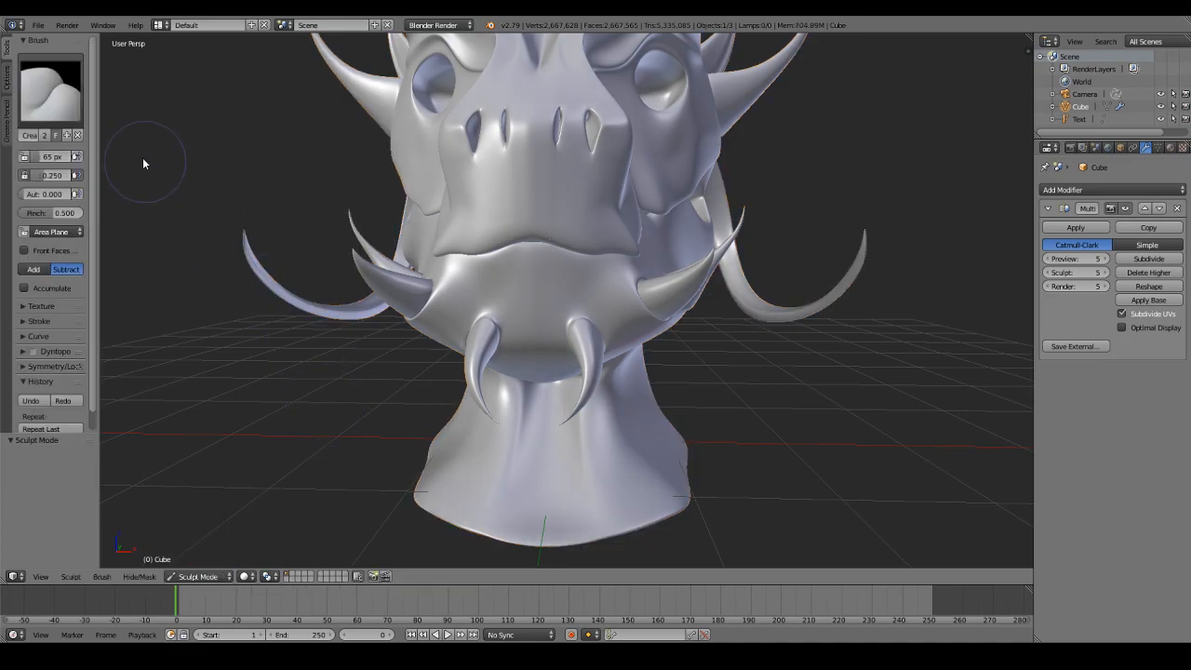
{"action": "left_click", "coordinate": [74, 110]}
{"action": "mouse_move", "coordinate": [773, 394]}
{"action": "middle_mouse_down"}
{"action": "mouse_move", "coordinate": [611, 406]}
{"action": "mouse_move", "coordinate": [713, 352]}
{"action": "mouse_move", "coordinate": [579, 285]}
{"action": "mouse_move", "coordinate": [594, 255]}
{"action": "middle_mouse_up"}
{"action": "mouse_move", "coordinate": [595, 383]}
{"action": "left_mouse_down"}
{"action": "mouse_move", "coordinate": [615, 235]}
{"action": "mouse_move", "coordinate": [595, 345]}
{"action": "mouse_move", "coordinate": [626, 443]}
{"action": "mouse_move", "coordinate": [601, 274]}
{"action": "left_mouse_up"}
{"action": "mouse_move", "coordinate": [665, 158]}
{"action": "left_mouse_down"}
{"action": "mouse_move", "coordinate": [588, 308]}
{"action": "mouse_move", "coordinate": [616, 433]}
{"action": "left_mouse_up"}
{"action": "scroll", "coordinate": [605, 409], "scroll_direction": "down", "scroll_amount": 2}
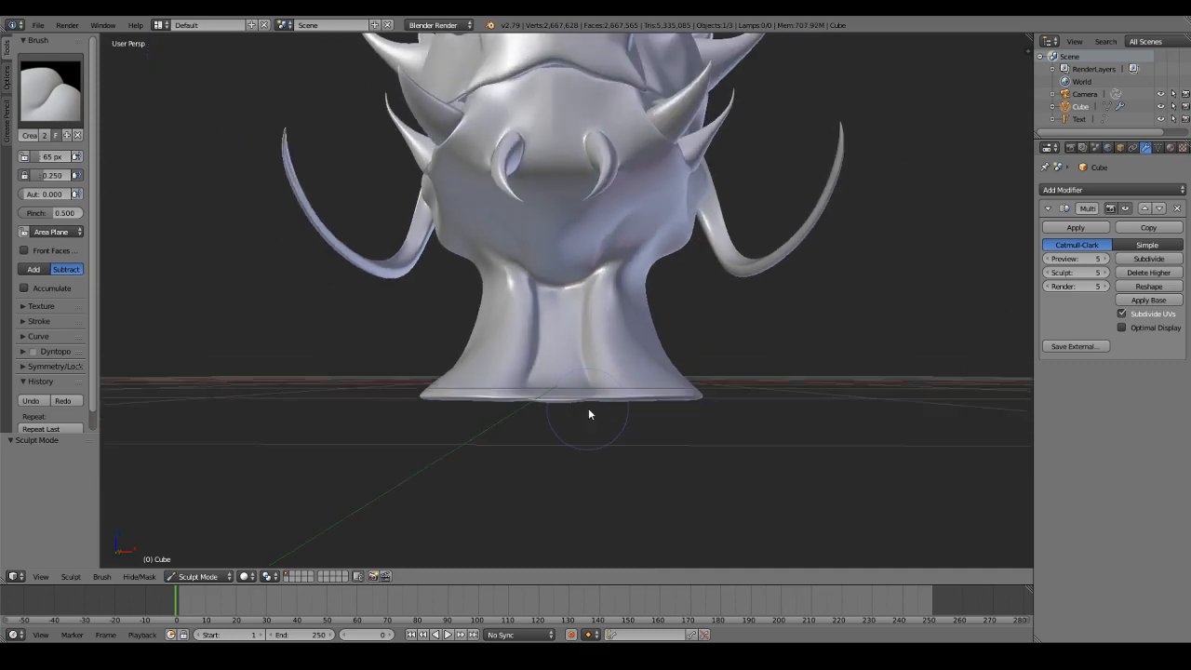
Step: Crease additional vertical folds along the side of the neck, from under the jaw to the base
{"action": "middle_click_drag", "start_coordinate": [586, 416], "coordinate": [638, 406]}
{"action": "left_click_drag", "start_coordinate": [671, 427], "coordinate": [649, 229]}
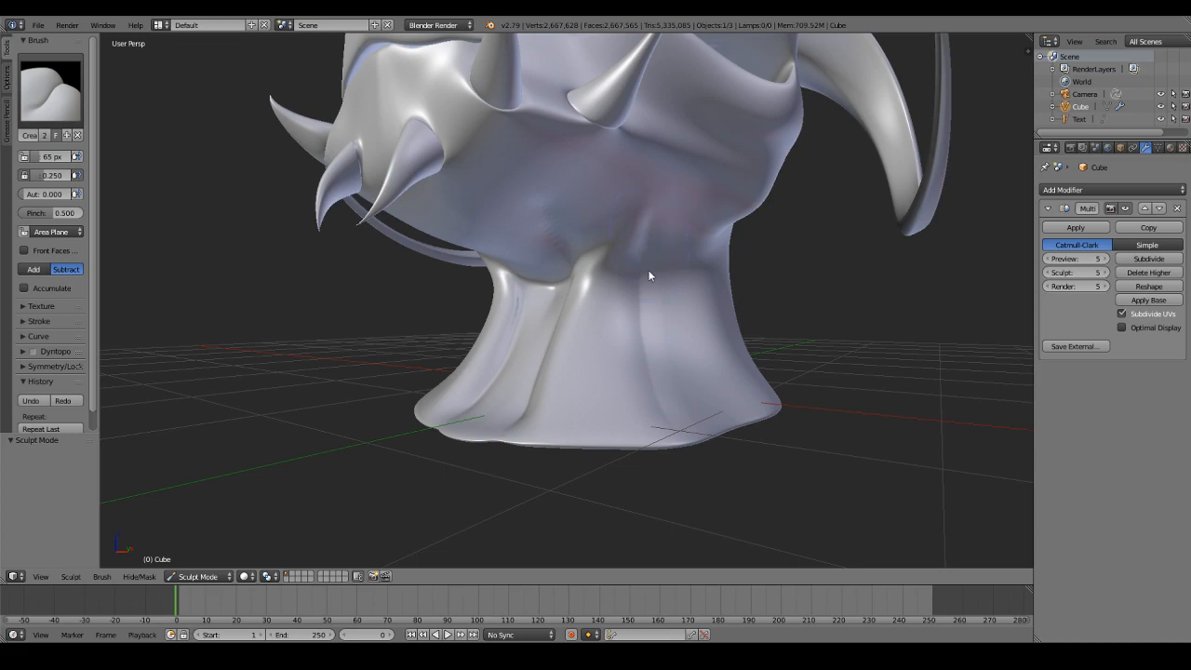
{"action": "middle_click_drag", "start_coordinate": [627, 406], "coordinate": [677, 415]}
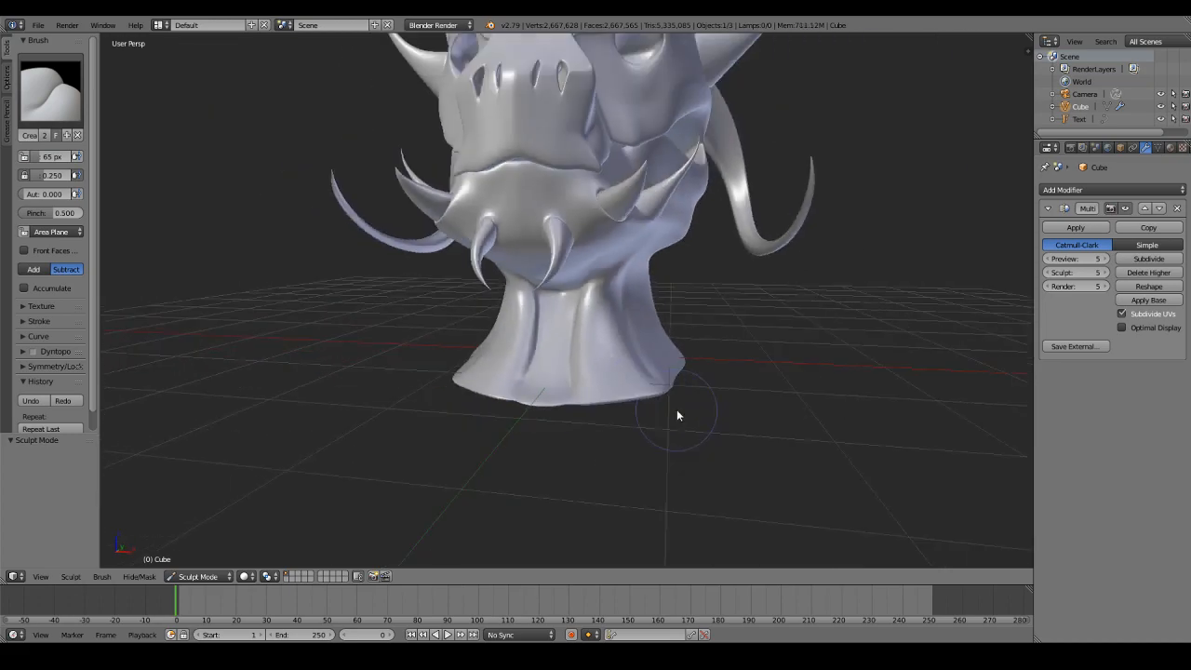
{"action": "scroll", "coordinate": [642, 414], "scroll_direction": "up", "scroll_amount": 2}
{"action": "left_click_drag", "start_coordinate": [625, 400], "coordinate": [640, 257]}
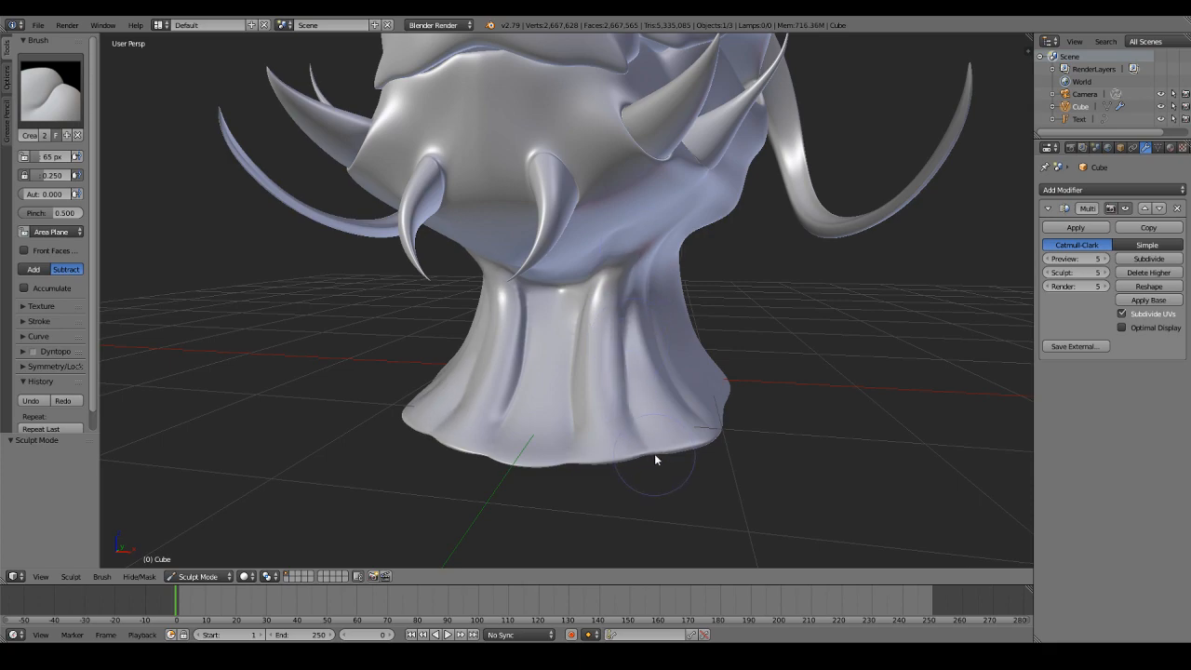
{"action": "scroll", "coordinate": [660, 384], "scroll_direction": "down", "scroll_amount": 2}
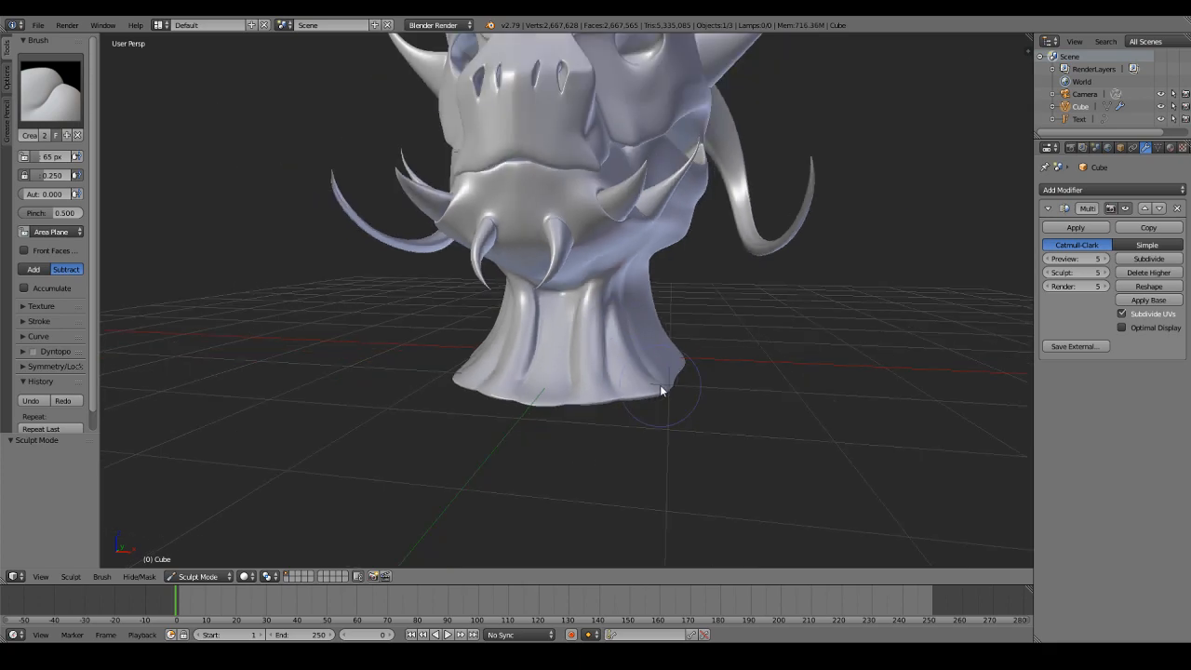
Step: Crease a groove down the centre of the throat from the underside of the jaw to the neck's base
{"action": "scroll", "coordinate": [637, 375], "scroll_direction": "up", "scroll_amount": 3}
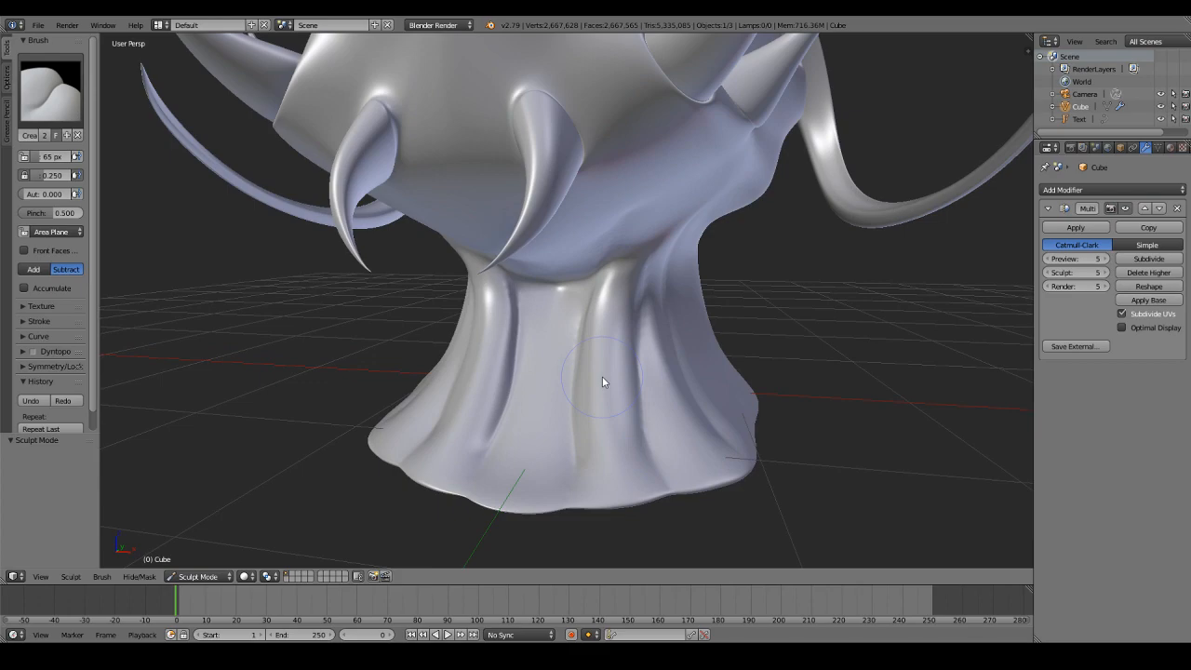
{"action": "middle_click_drag", "start_coordinate": [602, 376], "coordinate": [590, 344]}
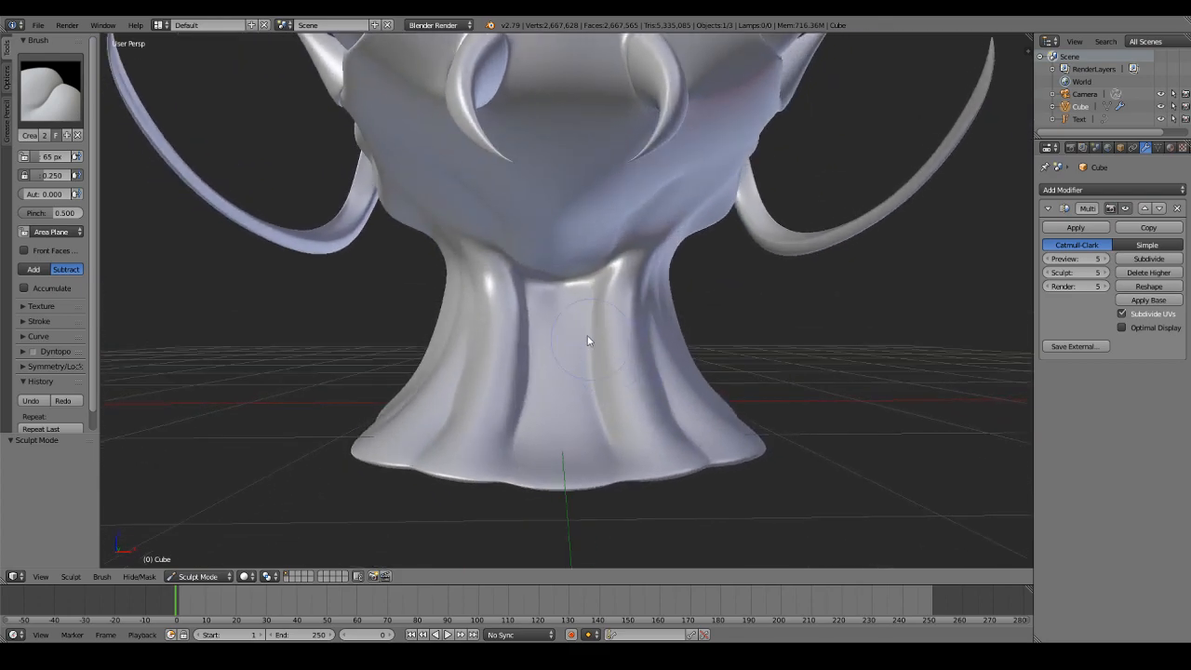
{"action": "left_click_drag", "start_coordinate": [564, 275], "coordinate": [574, 483]}
{"action": "left_click_drag", "start_coordinate": [562, 281], "coordinate": [568, 480]}
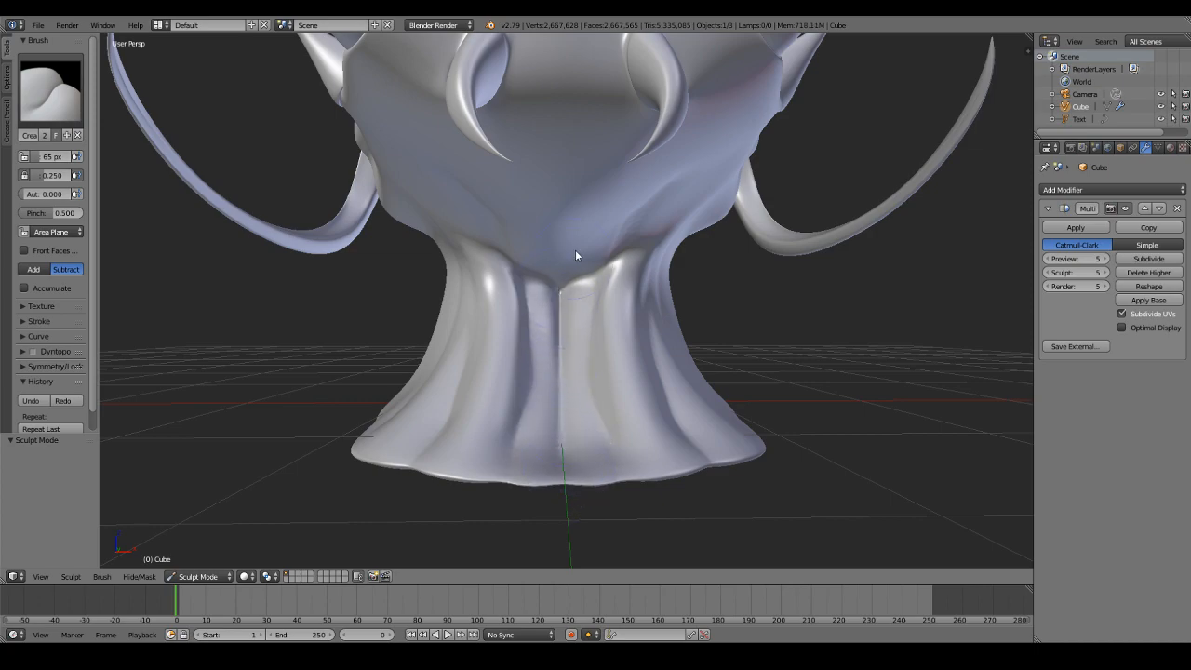
{"action": "scroll", "coordinate": [573, 242], "scroll_direction": "down", "scroll_amount": 2}
{"action": "scroll", "coordinate": [572, 283], "scroll_direction": "up", "scroll_amount": 1}
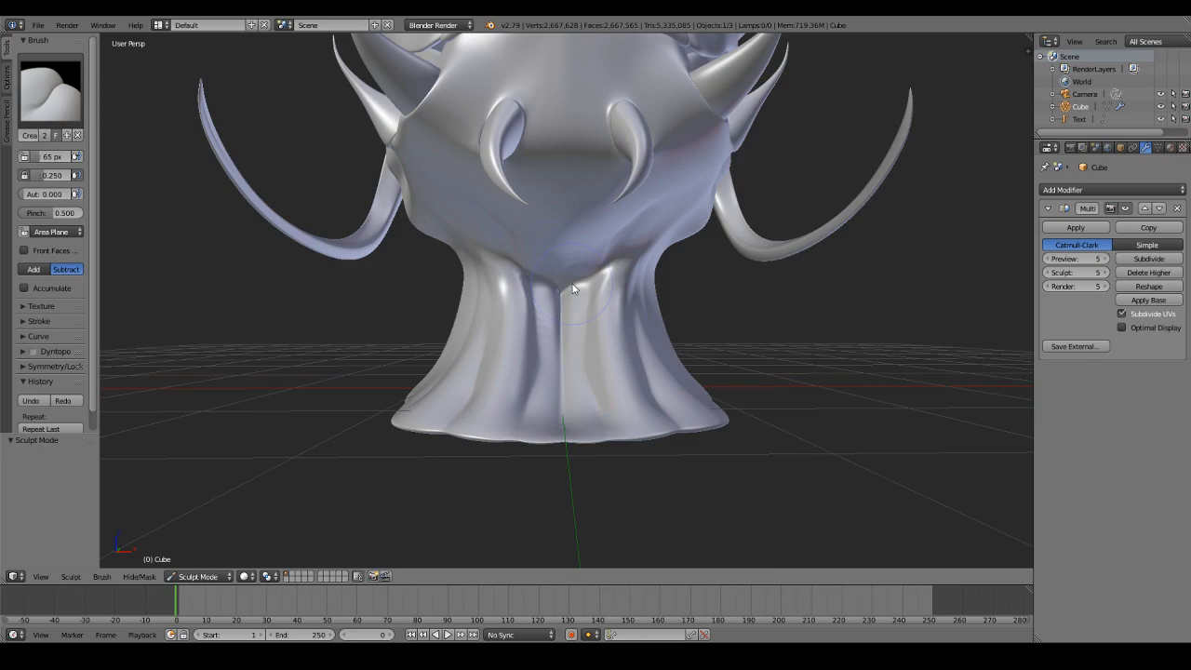
{"action": "scroll", "coordinate": [573, 288], "scroll_direction": "up", "scroll_amount": 2}
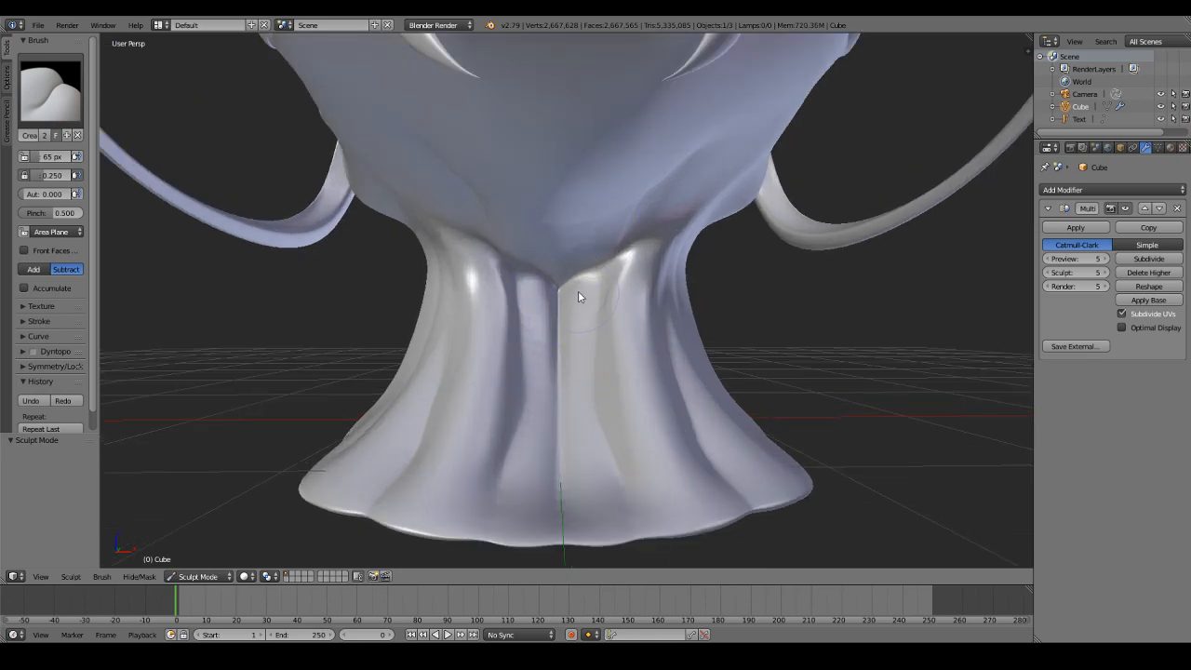
Step: Sculpt horizontal wrinkles across the underside of the jaw with the Crease brush
{"action": "scroll", "coordinate": [577, 289], "scroll_direction": "down", "scroll_amount": 3}
{"action": "scroll", "coordinate": [565, 331], "scroll_direction": "up", "scroll_amount": 3}
{"action": "mouse_move", "coordinate": [596, 293]}
{"action": "left_mouse_down"}
{"action": "mouse_move", "coordinate": [531, 295]}
{"action": "mouse_move", "coordinate": [508, 248]}
{"action": "left_mouse_up"}
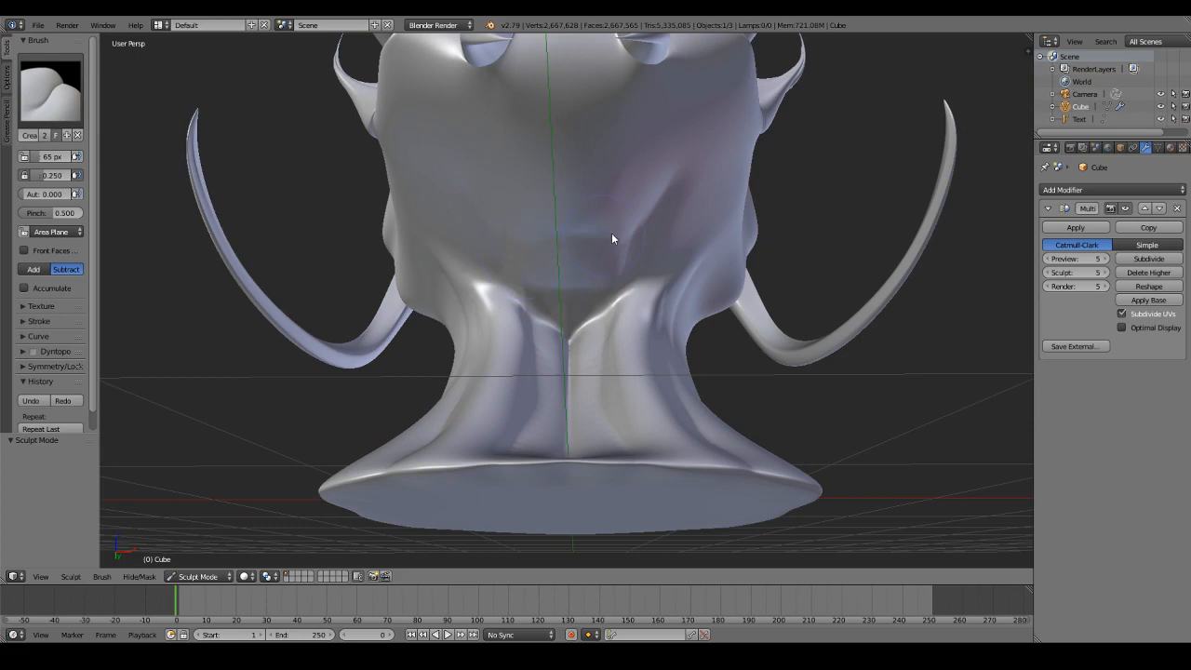
{"action": "middle_click_drag", "start_coordinate": [612, 239], "coordinate": [481, 159]}
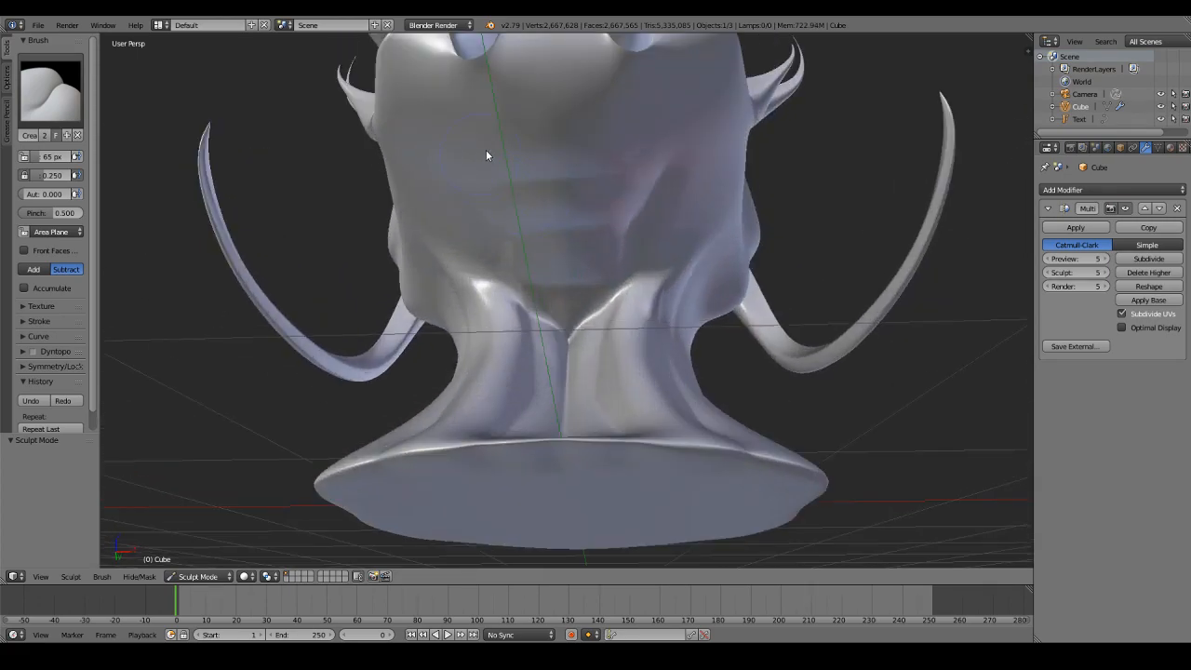
Step: Enlarge the Crease brush to 110 px and carve a broad fold on the rear side of the neck
{"action": "middle_click_drag", "start_coordinate": [601, 140], "coordinate": [658, 494]}
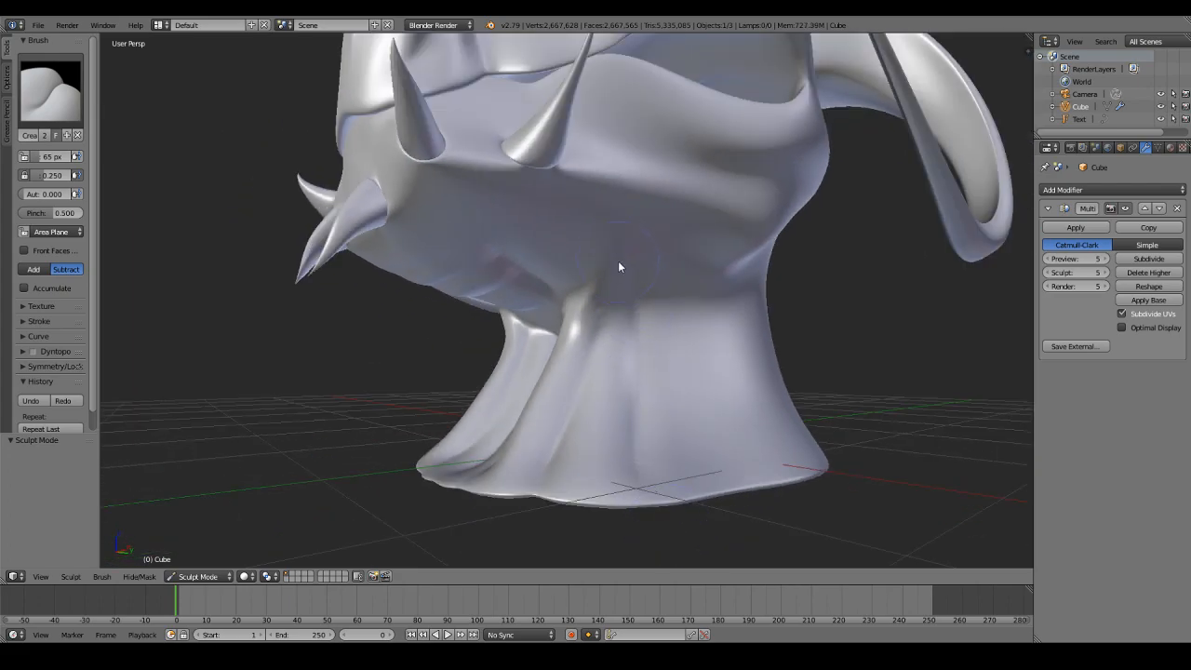
{"action": "middle_click_drag", "start_coordinate": [720, 446], "coordinate": [704, 449]}
{"action": "key", "text": "f"}
{"action": "left_click", "coordinate": [730, 452]}
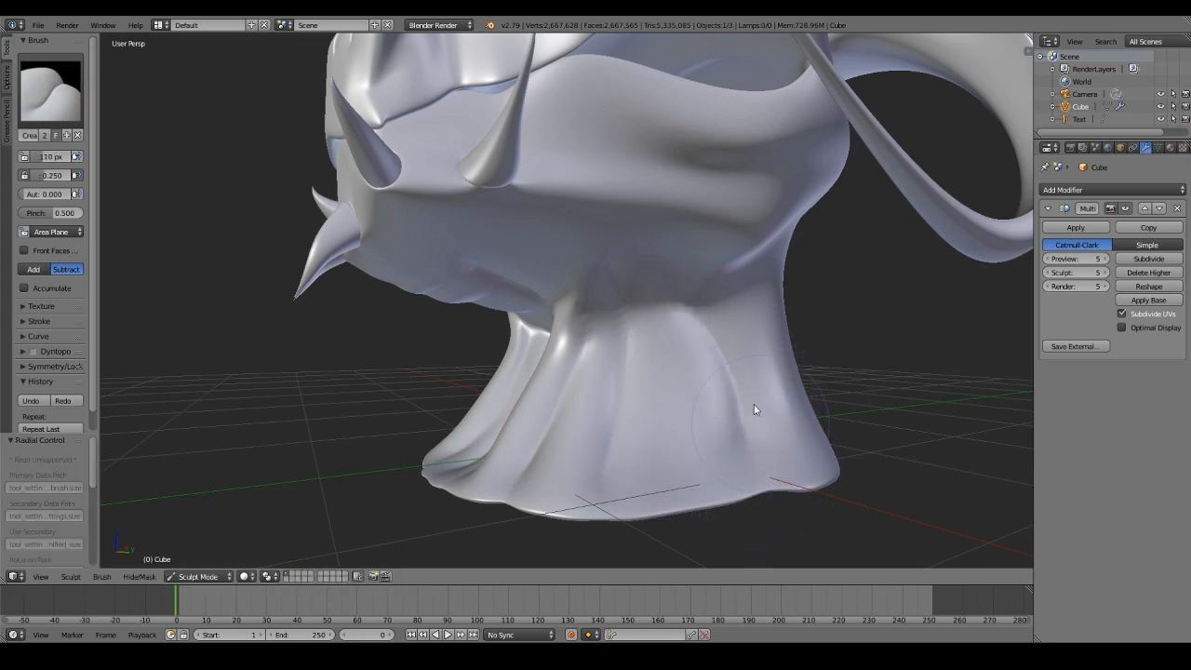
Step: Reduce the Crease brush to 68 px and crease folds where the side of the neck meets the jaw
{"action": "key", "text": "f"}
{"action": "left_click", "coordinate": [634, 256]}
{"action": "key", "text": "f"}
{"action": "left_click", "coordinate": [657, 258]}
{"action": "mouse_move", "coordinate": [575, 216]}
{"action": "middle_mouse_down"}
{"action": "mouse_move", "coordinate": [654, 223]}
{"action": "mouse_move", "coordinate": [692, 355]}
{"action": "middle_mouse_up"}
{"action": "scroll", "coordinate": [626, 357], "scroll_direction": "up", "scroll_amount": 2}
{"action": "mouse_move", "coordinate": [655, 398]}
{"action": "middle_mouse_down"}
{"action": "mouse_move", "coordinate": [595, 337]}
{"action": "mouse_move", "coordinate": [616, 355]}
{"action": "middle_mouse_up"}
Step: Set the Crease brush to 60 px and sculpt a centre groove and folds on the chin around the small front horns
{"action": "key", "text": "f"}
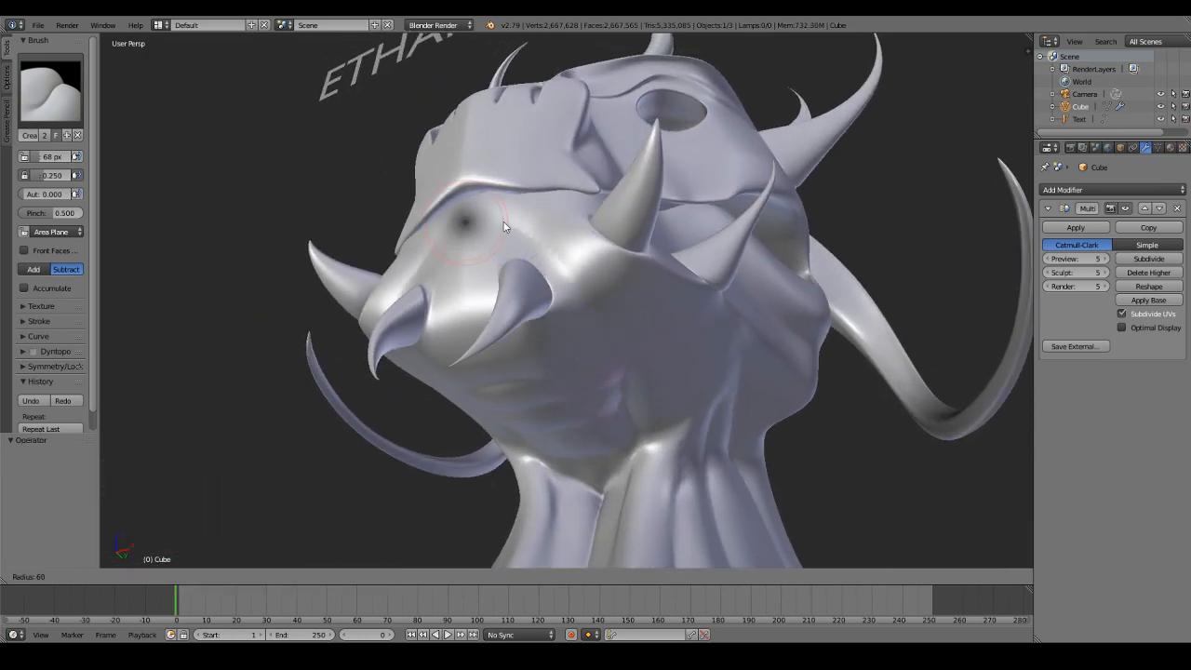
{"action": "left_click", "coordinate": [503, 226]}
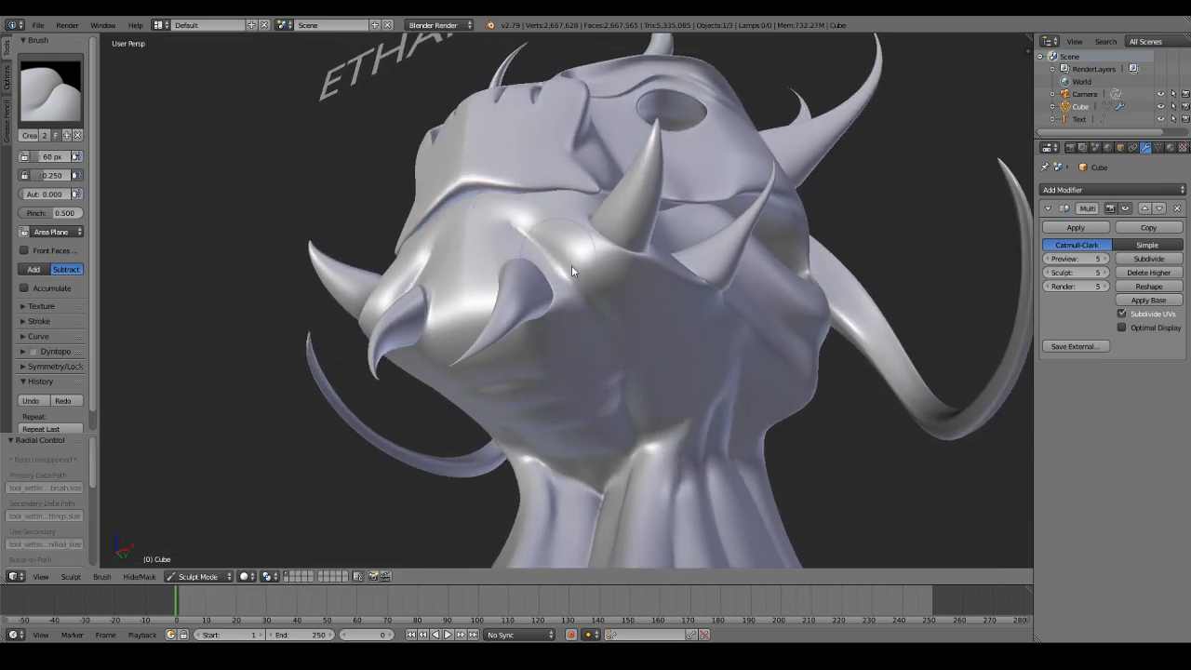
{"action": "middle_click_drag", "start_coordinate": [586, 341], "coordinate": [581, 307]}
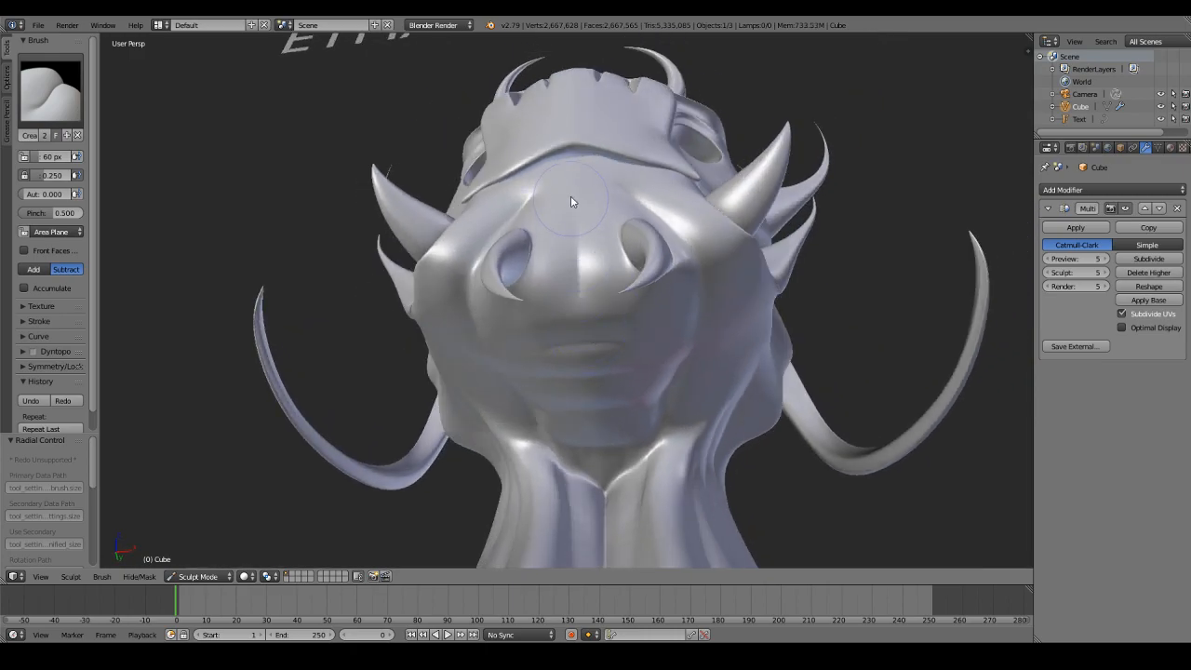
{"action": "middle_click_drag", "start_coordinate": [571, 198], "coordinate": [574, 330]}
{"action": "scroll", "coordinate": [585, 258], "scroll_direction": "down", "scroll_amount": 4}
{"action": "middle_click_drag", "start_coordinate": [585, 258], "coordinate": [582, 326]}
{"action": "scroll", "coordinate": [591, 328], "scroll_direction": "up", "scroll_amount": 1}
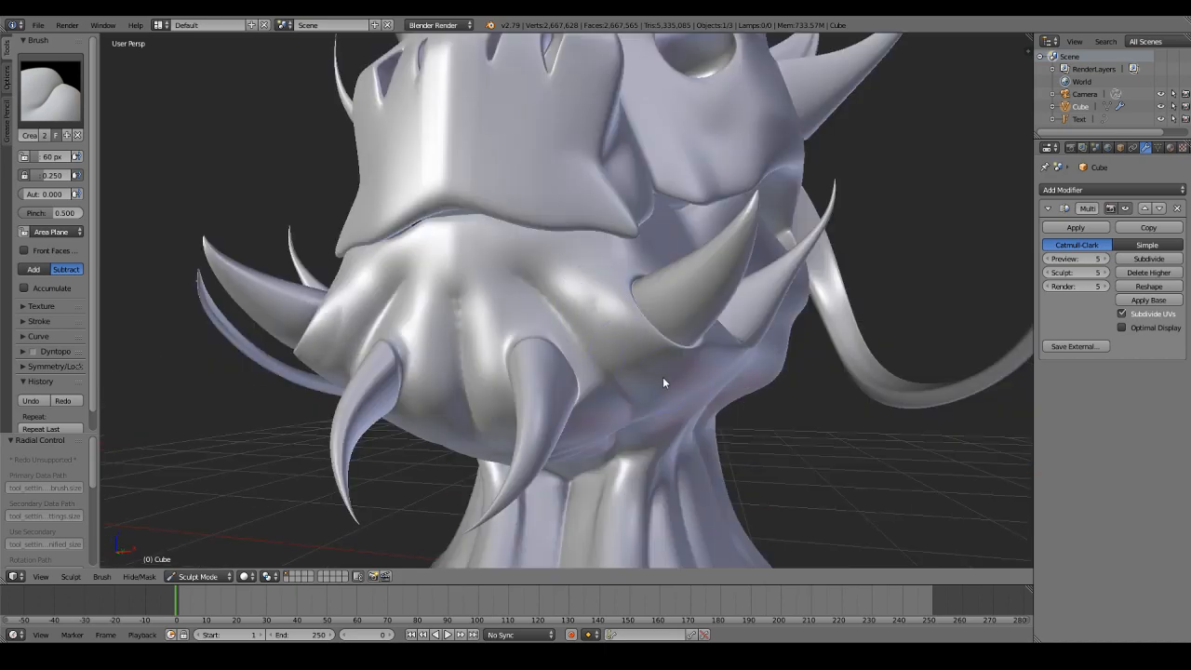
Step: Undo the last stroke, reduce the Crease brush to 40 px and crease wrinkles around the base of the front jaw horn
{"action": "left_click_drag", "start_coordinate": [616, 316], "coordinate": [605, 303]}
{"action": "key", "text": "ctrl+z"}
{"action": "middle_click_drag", "start_coordinate": [604, 296], "coordinate": [544, 266]}
{"action": "key", "text": "f"}
{"action": "left_click", "coordinate": [489, 253]}
{"action": "key", "text": "f"}
{"action": "left_click", "coordinate": [501, 257]}
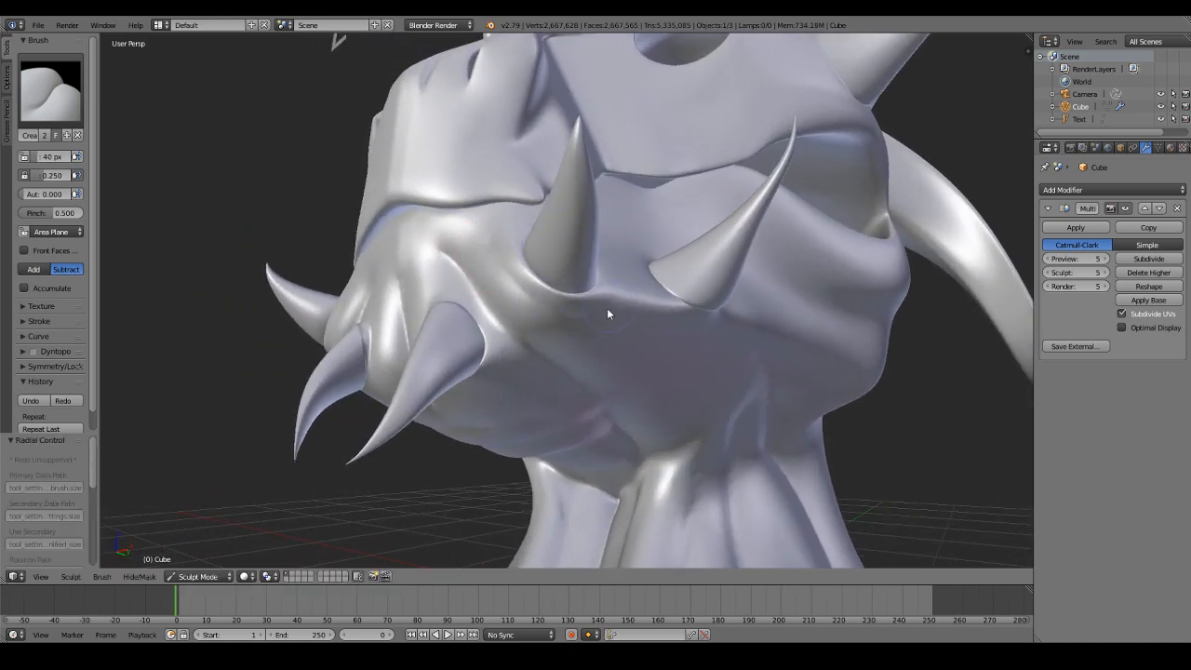
{"action": "mouse_move", "coordinate": [591, 315]}
{"action": "left_mouse_down"}
{"action": "mouse_move", "coordinate": [505, 266]}
{"action": "mouse_move", "coordinate": [587, 311]}
{"action": "left_mouse_up"}
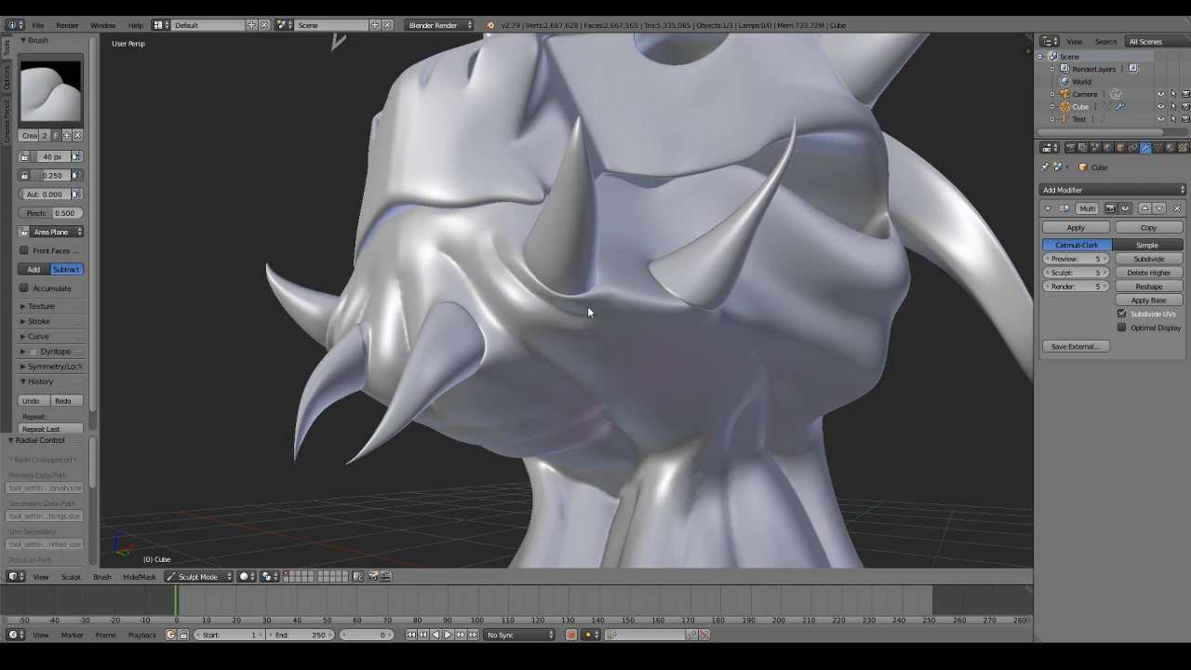
{"action": "middle_click_drag", "start_coordinate": [587, 305], "coordinate": [644, 330]}
{"action": "left_click_drag", "start_coordinate": [542, 293], "coordinate": [600, 367]}
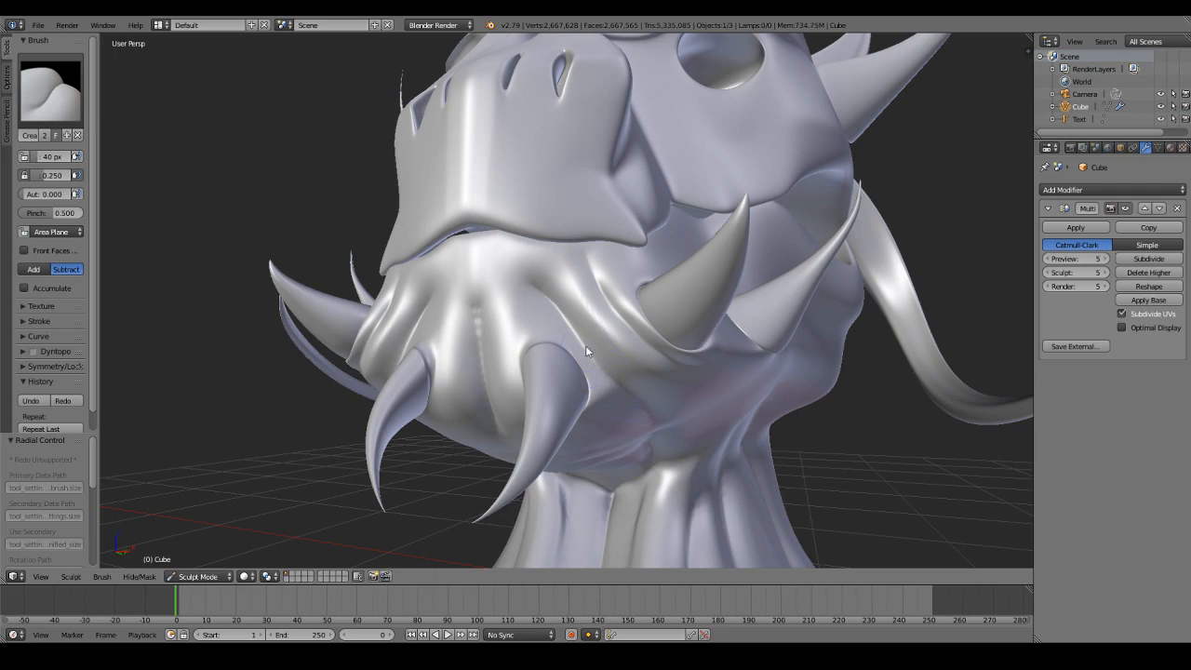
Step: Crease skin folds between the two side jaw horns and around the base of the rear one
{"action": "middle_click_drag", "start_coordinate": [586, 345], "coordinate": [513, 310]}
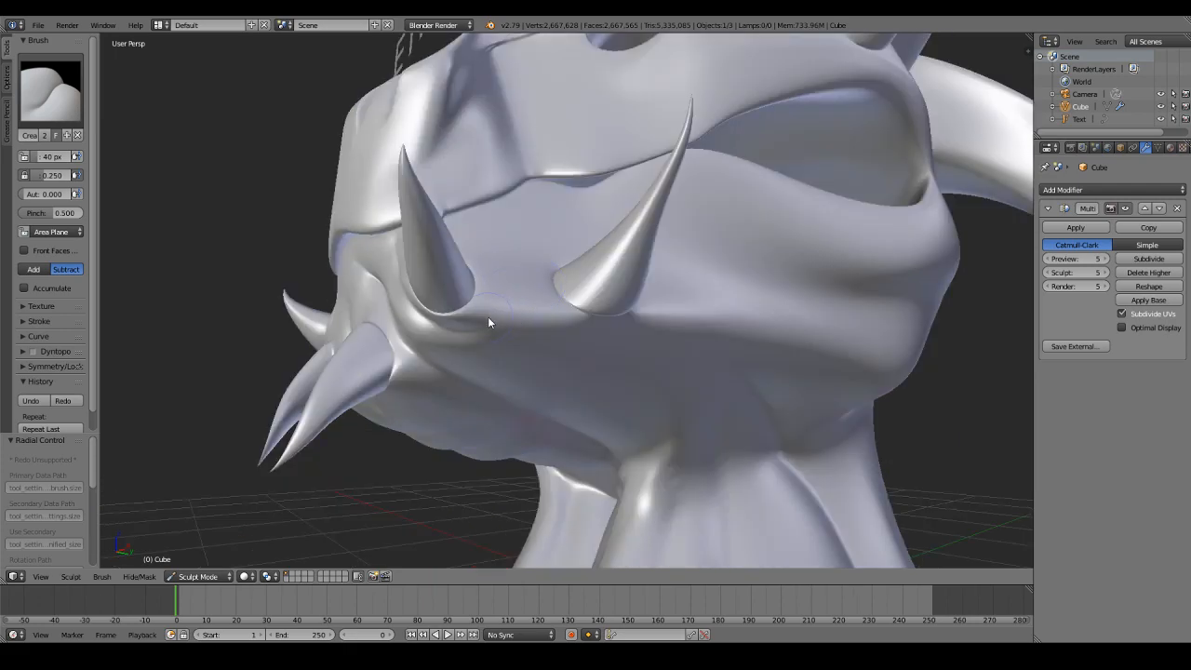
{"action": "mouse_move", "coordinate": [494, 321]}
{"action": "left_mouse_down"}
{"action": "mouse_move", "coordinate": [512, 311]}
{"action": "mouse_move", "coordinate": [490, 321]}
{"action": "left_mouse_up"}
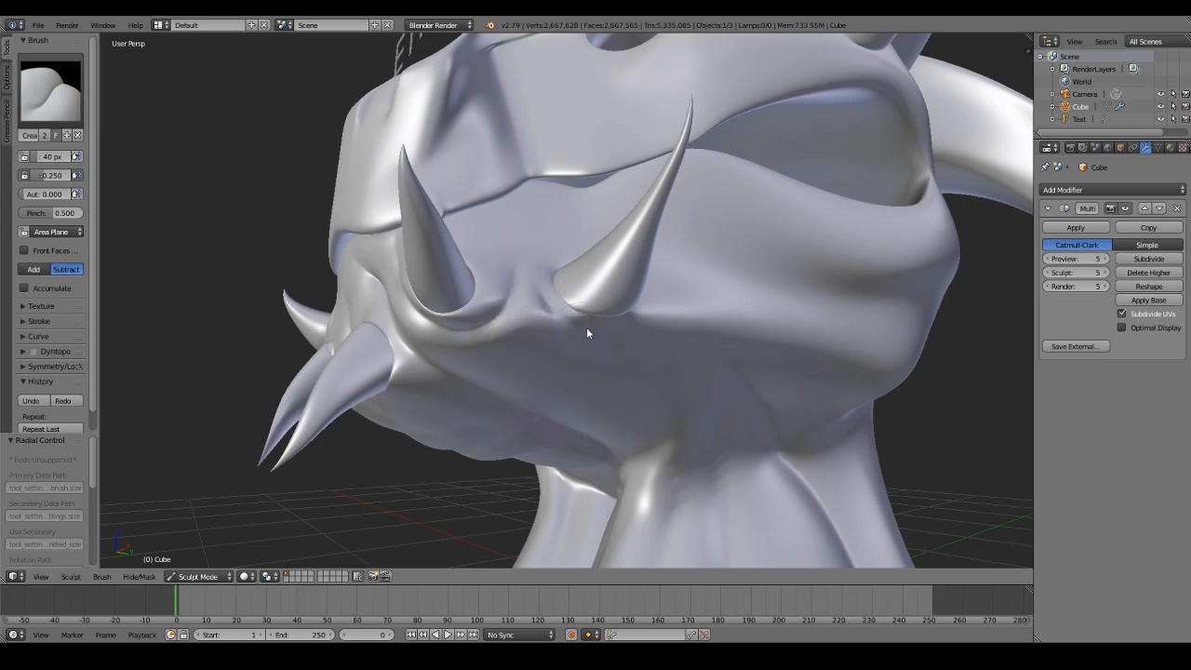
{"action": "middle_click_drag", "start_coordinate": [580, 325], "coordinate": [572, 293]}
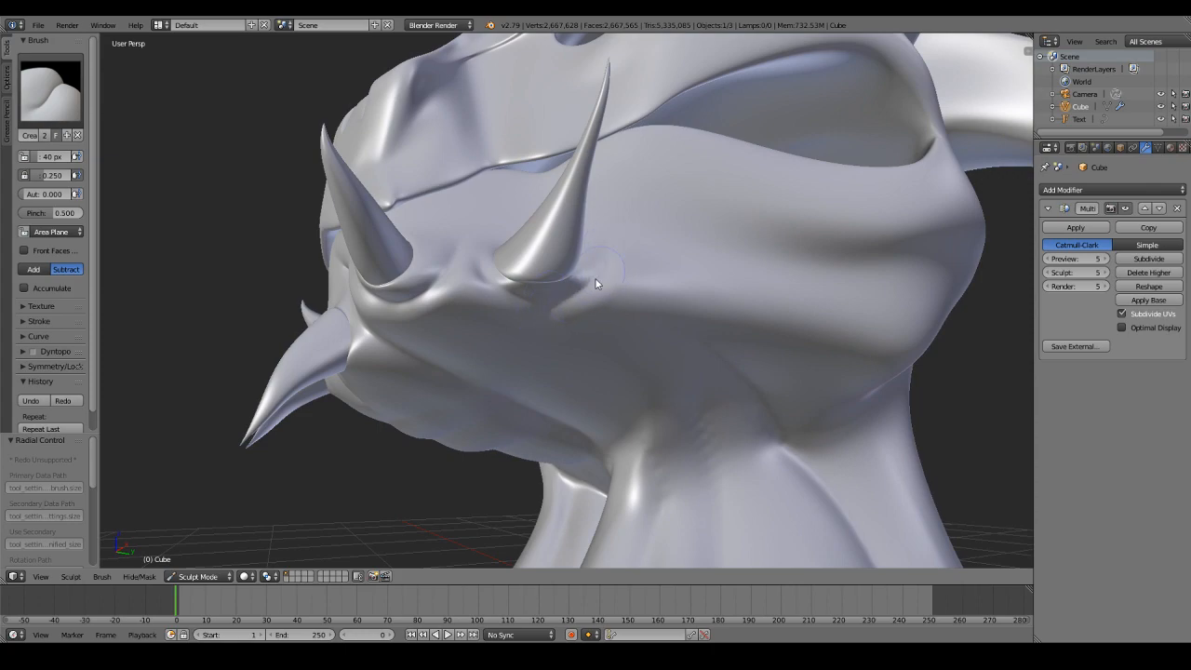
Step: Sculpt fine wrinkles on the chin below the upper lip, between the small front horns and the side jaw horns
{"action": "scroll", "coordinate": [594, 277], "scroll_direction": "down", "scroll_amount": 6}
{"action": "middle_click_drag", "start_coordinate": [521, 282], "coordinate": [579, 291]}
{"action": "scroll", "coordinate": [600, 292], "scroll_direction": "up", "scroll_amount": 1}
{"action": "scroll", "coordinate": [593, 302], "scroll_direction": "up", "scroll_amount": 3}
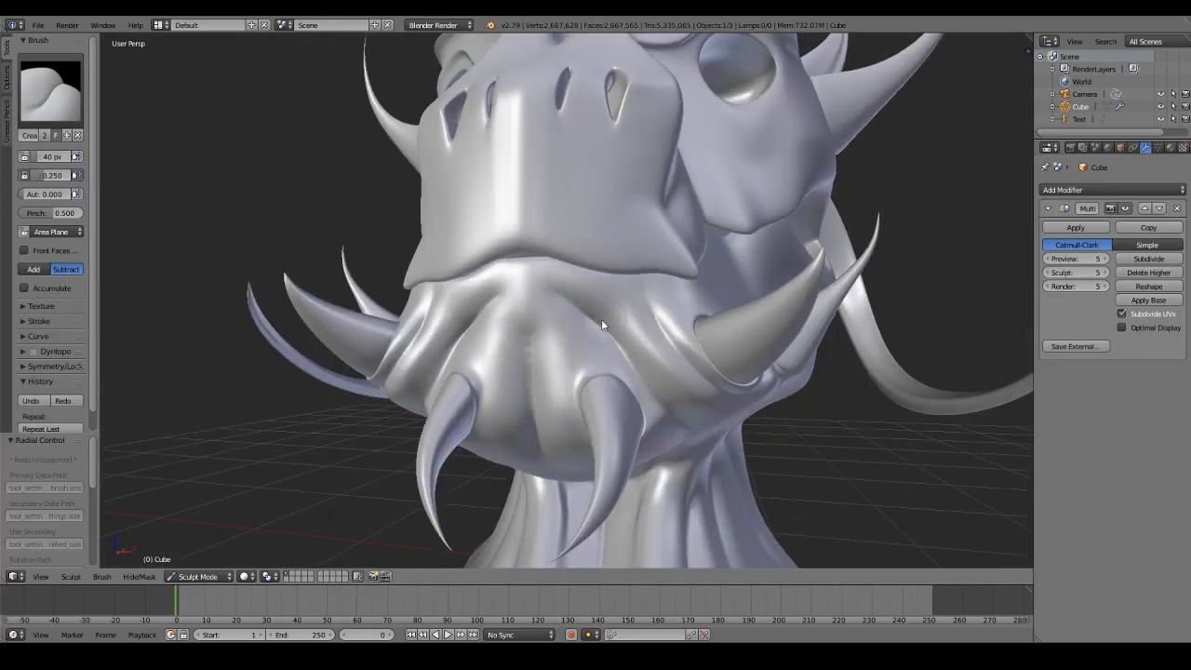
{"action": "mouse_move", "coordinate": [646, 345]}
{"action": "left_mouse_down"}
{"action": "mouse_move", "coordinate": [596, 285]}
{"action": "mouse_move", "coordinate": [659, 369]}
{"action": "mouse_move", "coordinate": [625, 309]}
{"action": "mouse_move", "coordinate": [579, 278]}
{"action": "left_mouse_up"}
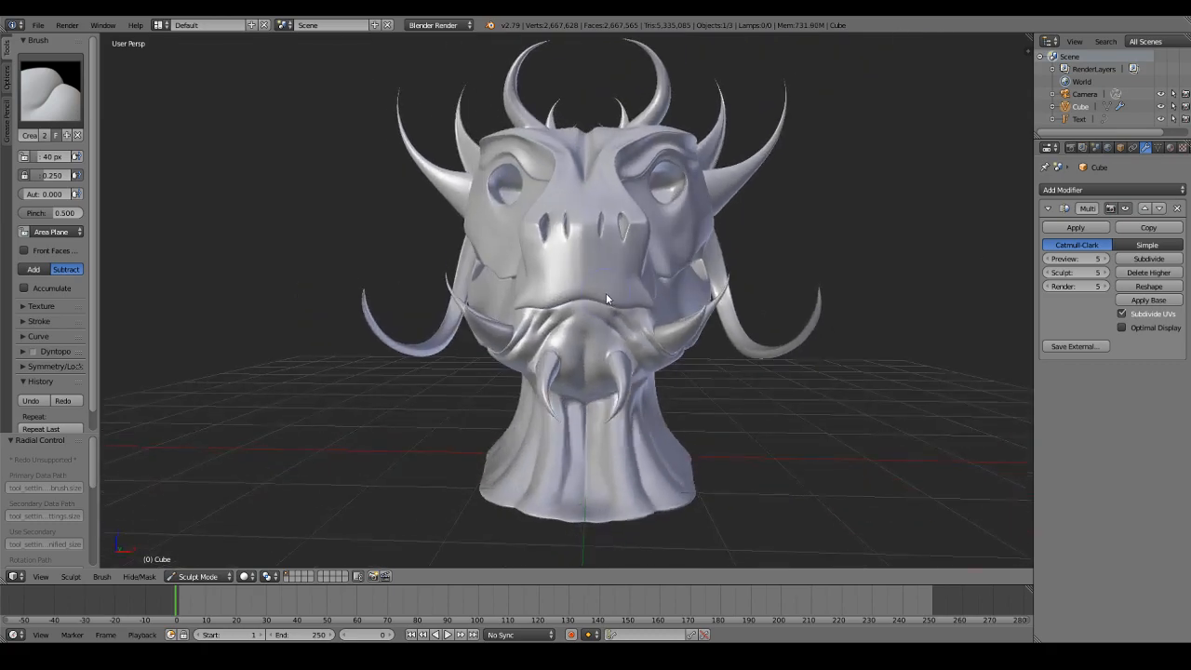
{"action": "scroll", "coordinate": [606, 293], "scroll_direction": "up", "scroll_amount": 4}
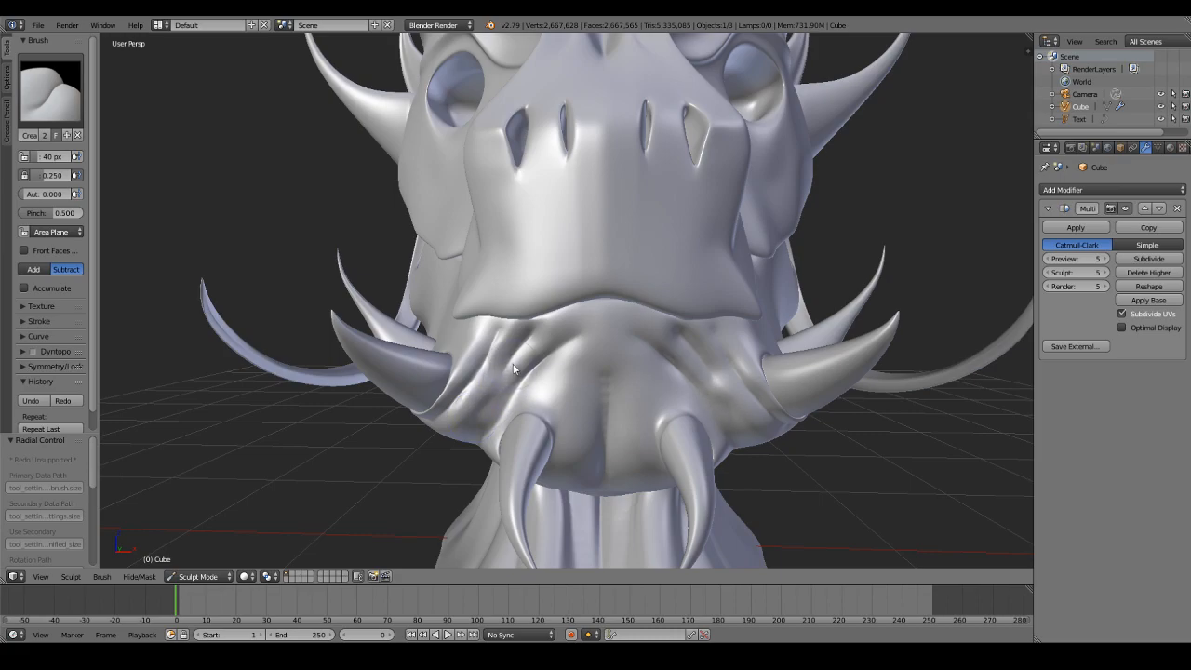
{"action": "scroll", "coordinate": [558, 386], "scroll_direction": "down", "scroll_amount": 4}
{"action": "scroll", "coordinate": [623, 366], "scroll_direction": "up", "scroll_amount": 4}
Step: Crease narrow vertical lines down the side of the neck between the existing folds with the 40 px brush
{"action": "middle_click_drag", "start_coordinate": [624, 336], "coordinate": [623, 293]}
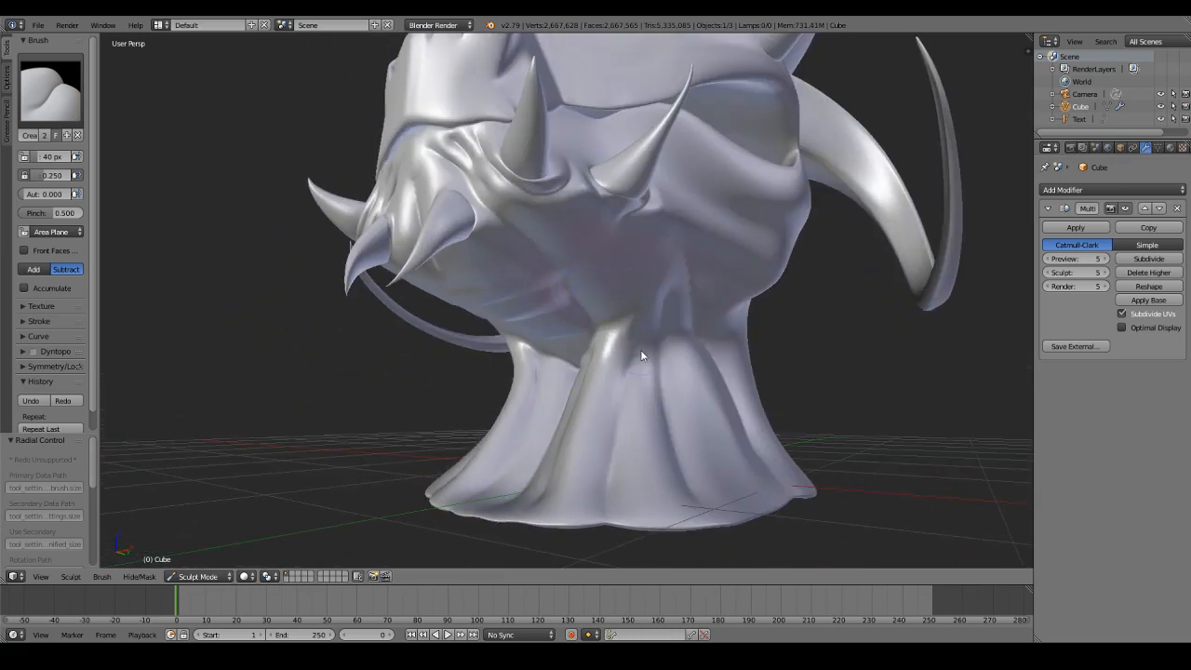
{"action": "left_click_drag", "start_coordinate": [625, 327], "coordinate": [627, 365]}
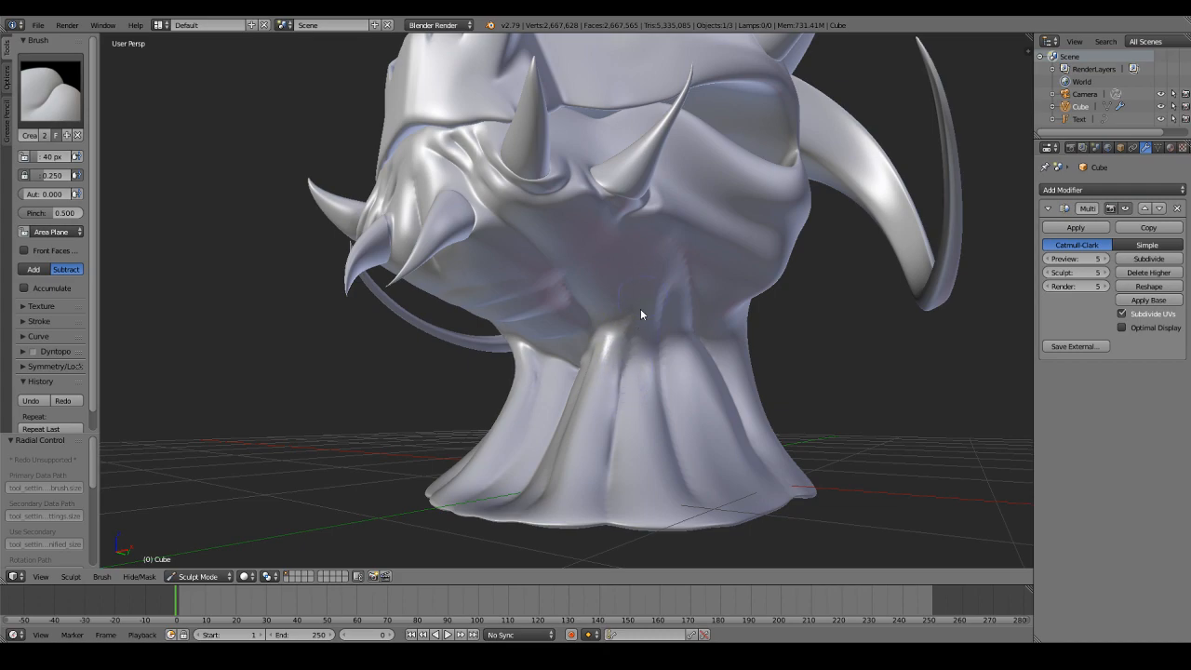
{"action": "middle_click_drag", "start_coordinate": [655, 340], "coordinate": [613, 341]}
{"action": "left_click_drag", "start_coordinate": [657, 341], "coordinate": [666, 524]}
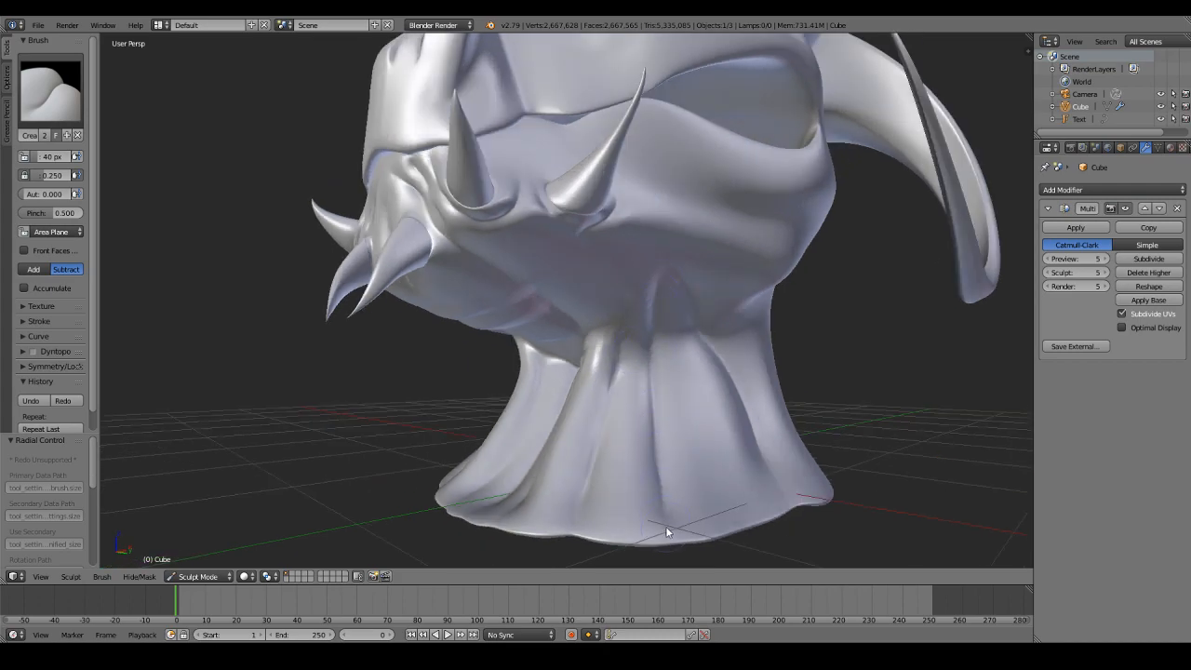
Step: Enlarge the Crease brush to 95 px and carve broad grooves down the rear side of the neck
{"action": "middle_click_drag", "start_coordinate": [705, 484], "coordinate": [662, 476]}
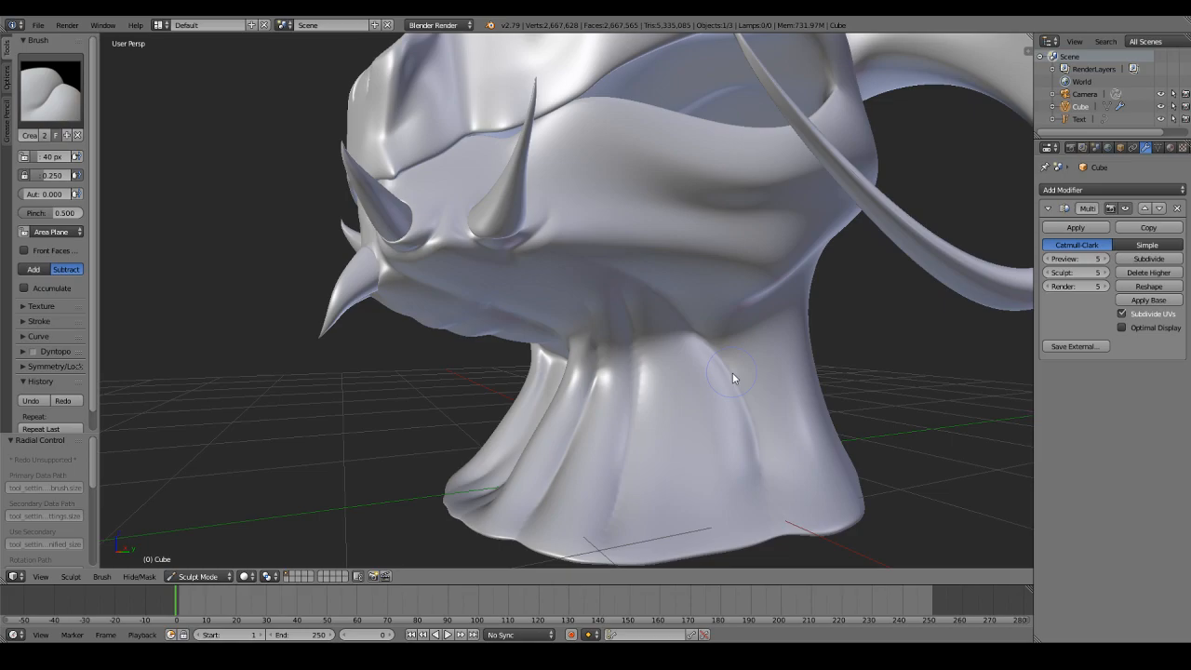
{"action": "mouse_move", "coordinate": [732, 372]}
{"action": "middle_mouse_down"}
{"action": "mouse_move", "coordinate": [620, 311]}
{"action": "mouse_move", "coordinate": [640, 322]}
{"action": "mouse_move", "coordinate": [616, 325]}
{"action": "middle_mouse_up"}
{"action": "key", "text": "f"}
{"action": "left_click", "coordinate": [660, 448]}
{"action": "left_click_drag", "start_coordinate": [660, 448], "coordinate": [639, 394]}
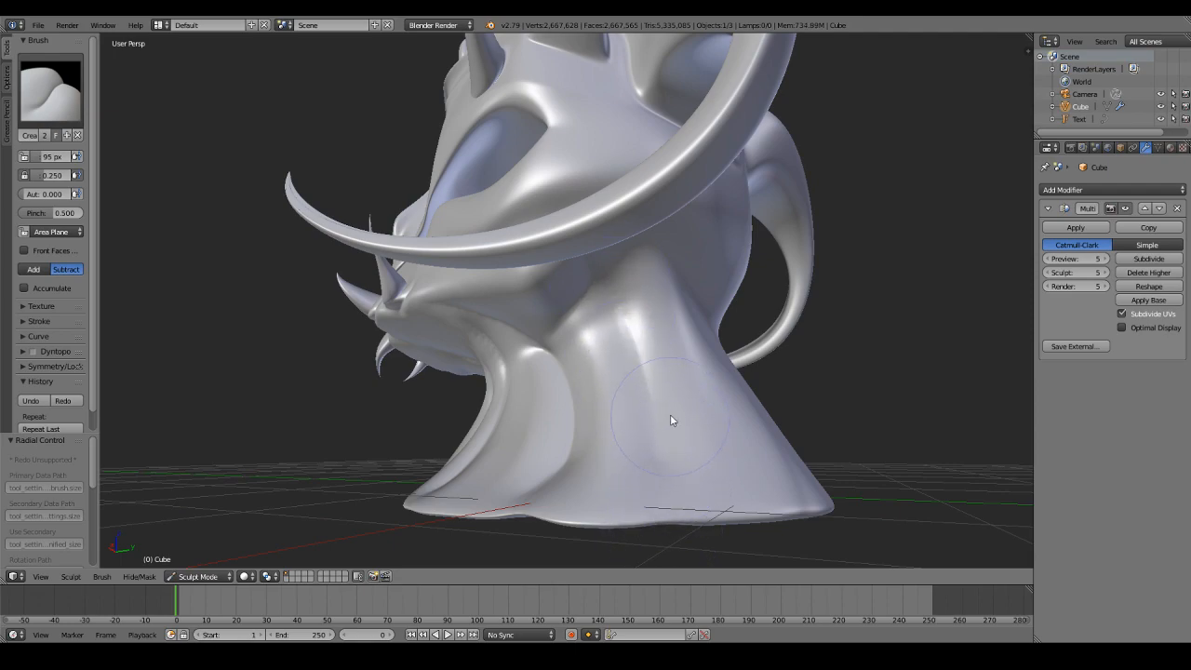
{"action": "middle_click_drag", "start_coordinate": [630, 265], "coordinate": [605, 287]}
{"action": "left_click_drag", "start_coordinate": [587, 258], "coordinate": [642, 470]}
Step: Reduce the Crease brush size and carve a vertical groove down the middle of the chin between the small front horns
{"action": "mouse_move", "coordinate": [642, 471]}
{"action": "middle_mouse_down"}
{"action": "mouse_move", "coordinate": [613, 415]}
{"action": "mouse_move", "coordinate": [725, 433]}
{"action": "mouse_move", "coordinate": [818, 424]}
{"action": "middle_mouse_up"}
{"action": "scroll", "coordinate": [818, 424], "scroll_direction": "up", "scroll_amount": 4}
{"action": "key", "text": "f"}
{"action": "left_click", "coordinate": [528, 279]}
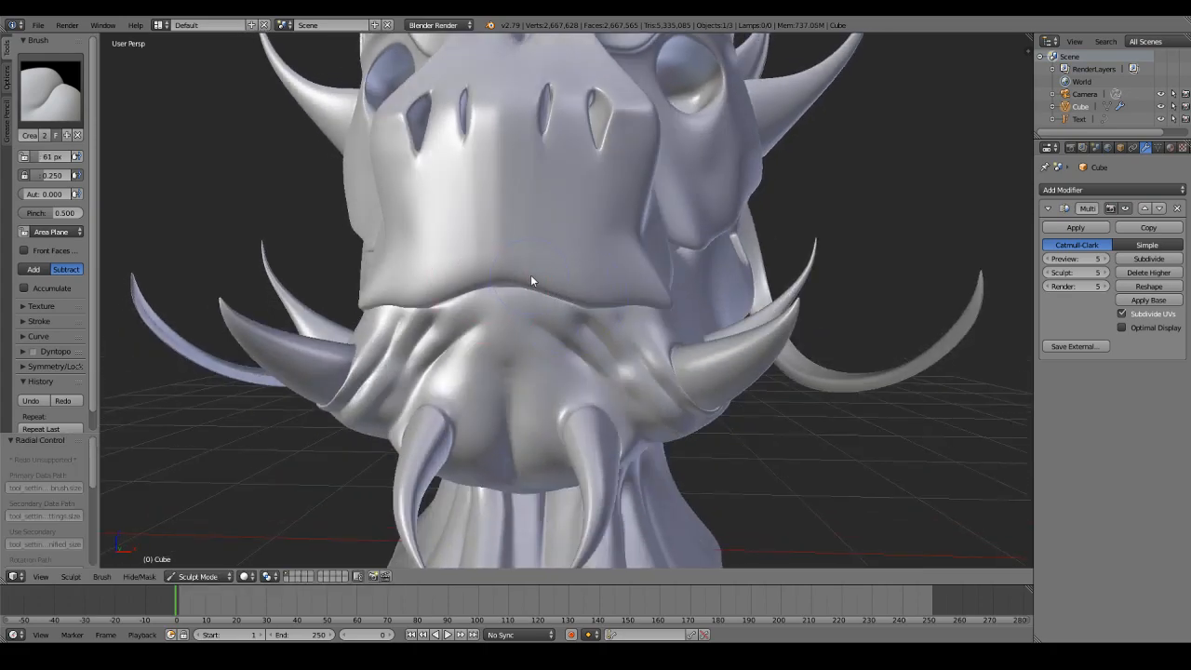
{"action": "left_click_drag", "start_coordinate": [496, 382], "coordinate": [500, 465]}
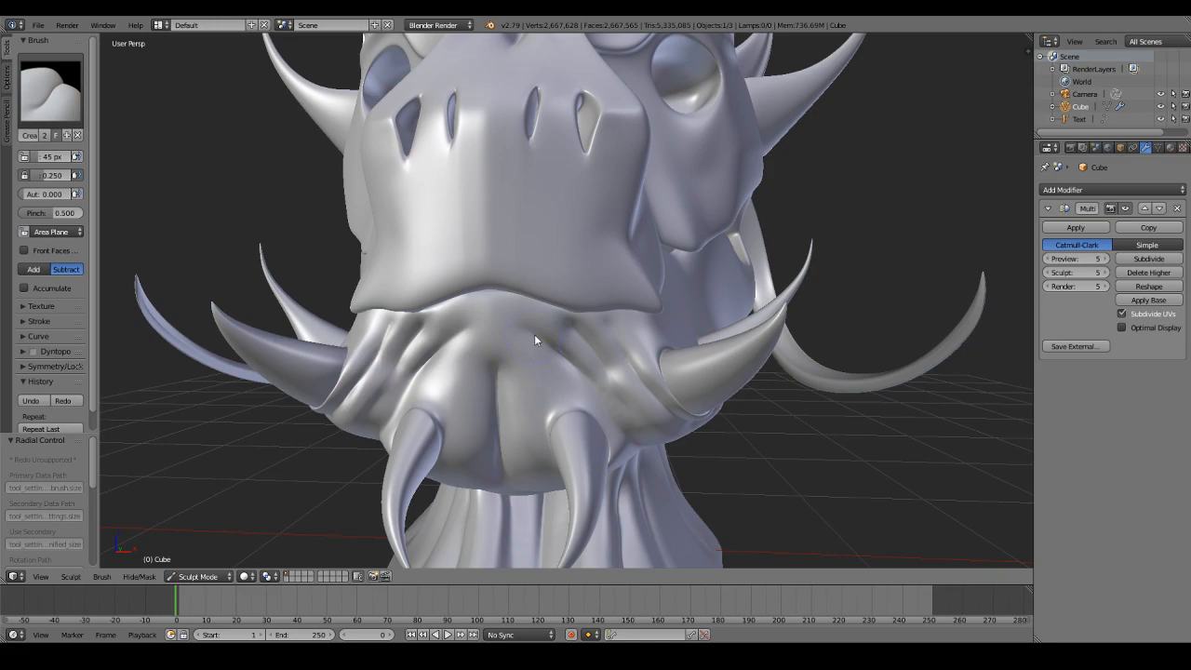
Step: Deepen the creases along the side edge of the muzzle and the rear edge of the hollow beside it with the 45 px brush
{"action": "middle_click_drag", "start_coordinate": [534, 334], "coordinate": [543, 193]}
{"action": "left_click_drag", "start_coordinate": [489, 370], "coordinate": [458, 407]}
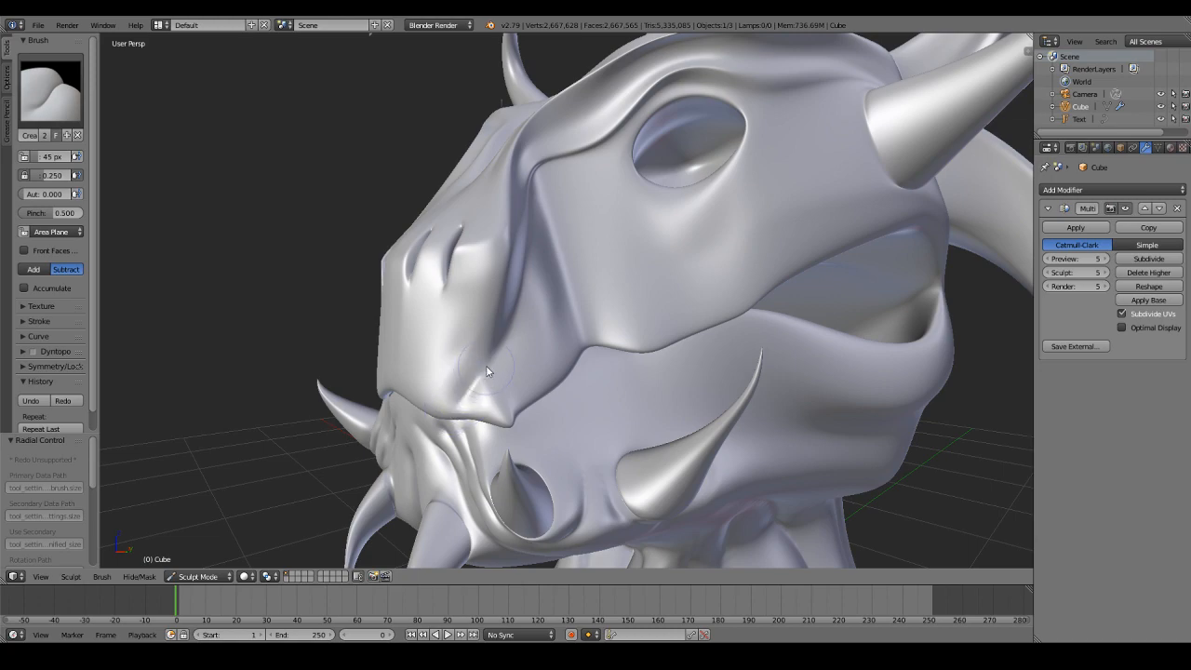
{"action": "left_click_drag", "start_coordinate": [533, 182], "coordinate": [461, 404]}
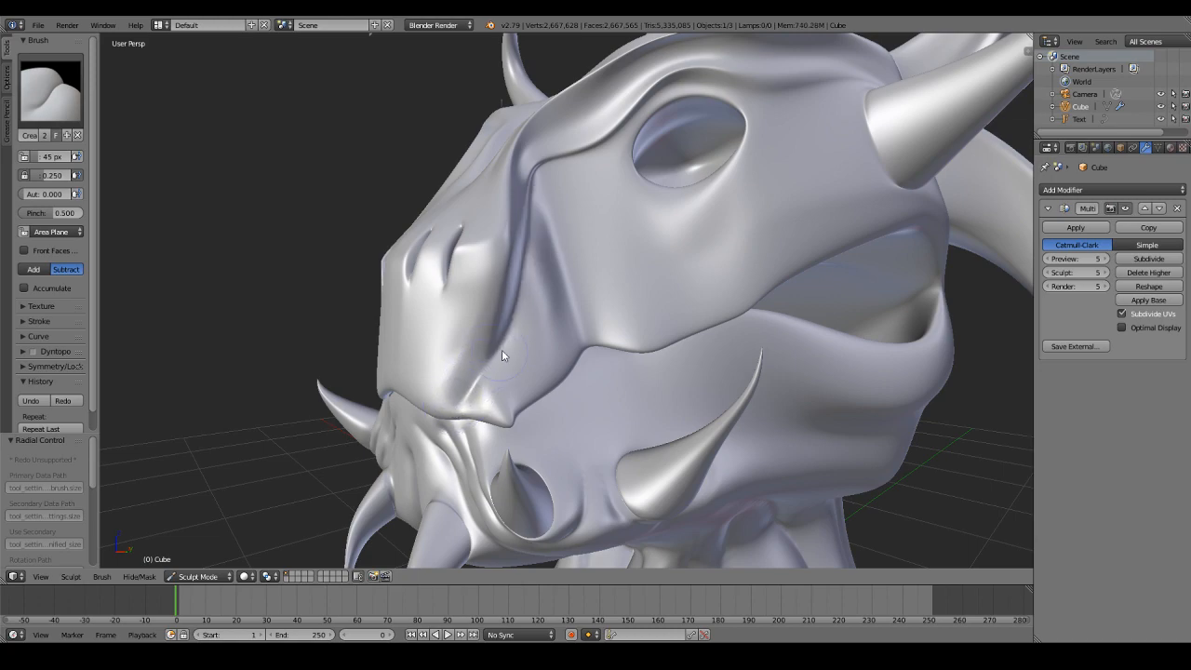
{"action": "left_click_drag", "start_coordinate": [579, 329], "coordinate": [555, 244]}
{"action": "left_click_drag", "start_coordinate": [531, 207], "coordinate": [533, 210]}
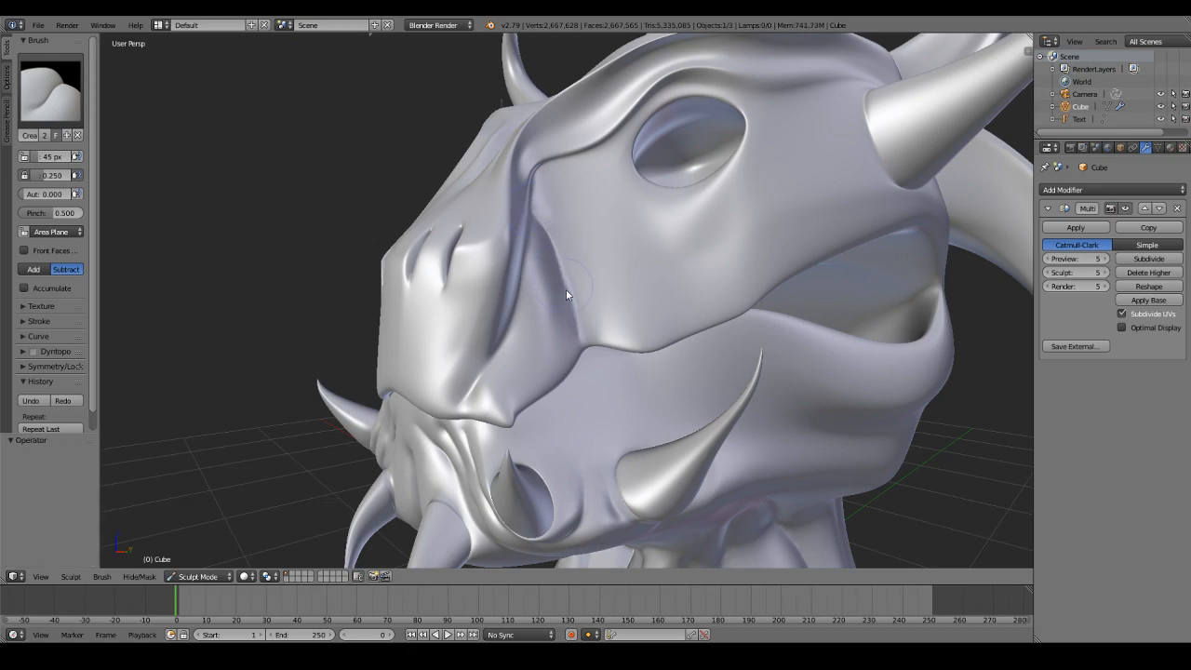
Step: Shrink the Crease brush to 33 px and carve long vertical folds inside the hollow beside the muzzle
{"action": "key", "text": "f"}
{"action": "left_click", "coordinate": [531, 284]}
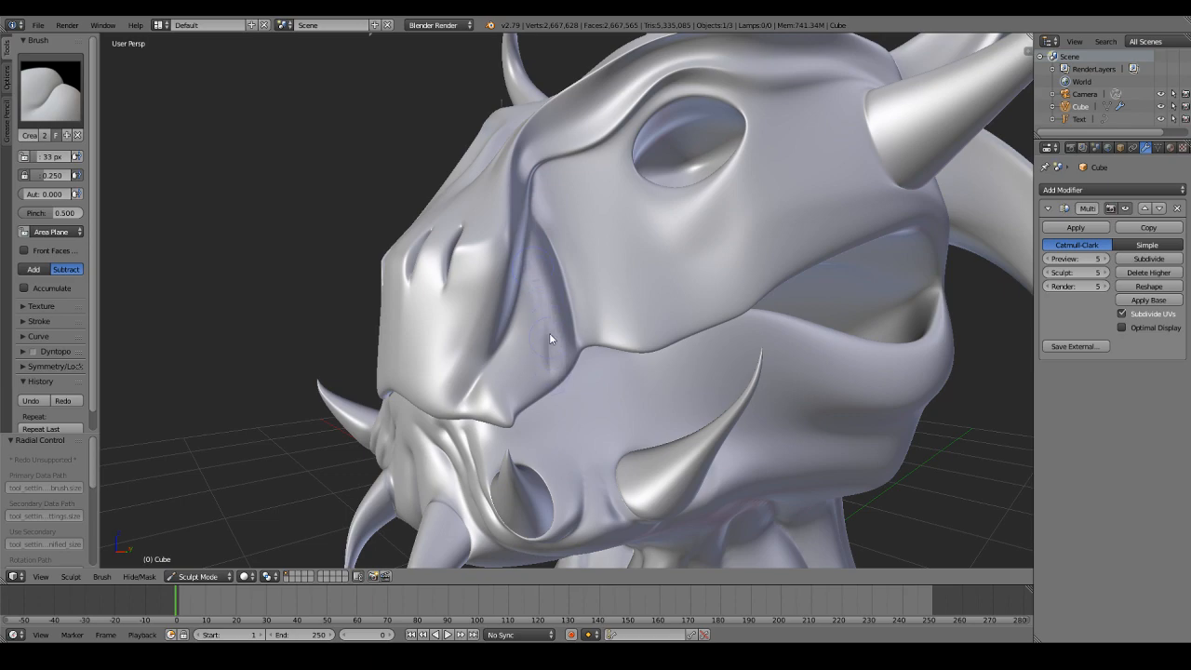
{"action": "mouse_move", "coordinate": [549, 334]}
{"action": "left_mouse_down"}
{"action": "mouse_move", "coordinate": [531, 259]}
{"action": "mouse_move", "coordinate": [510, 342]}
{"action": "mouse_move", "coordinate": [517, 366]}
{"action": "left_mouse_up"}
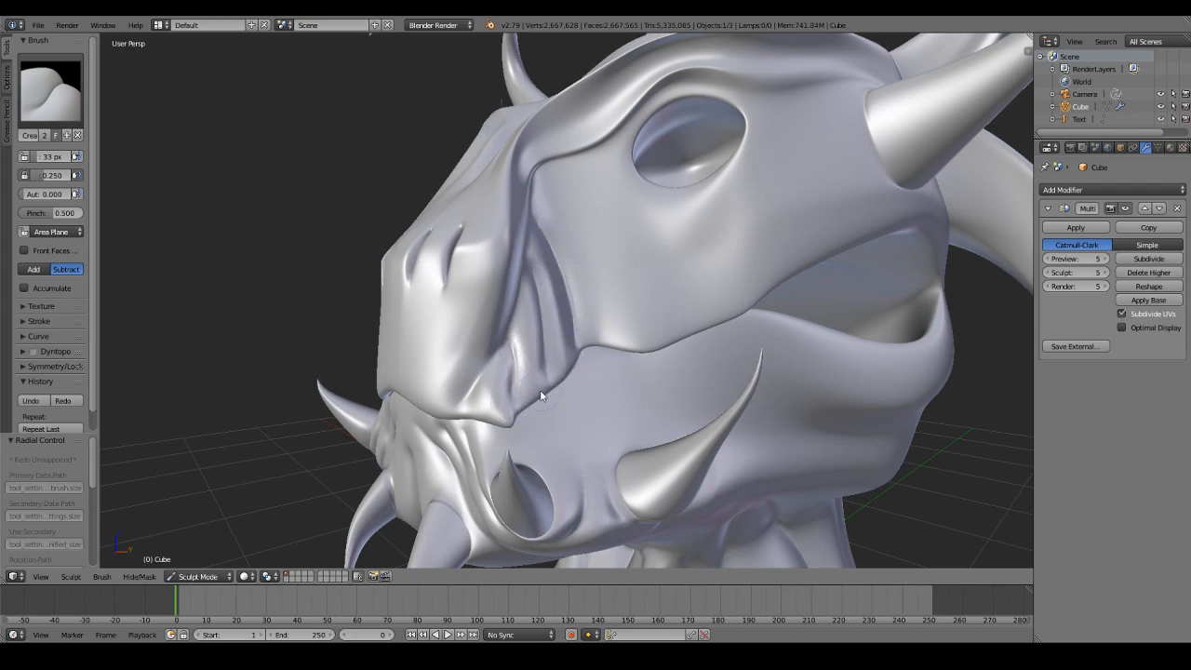
Step: Reduce the Crease brush to 17 px and sculpt fine wrinkles on the pointed corner of the upper lip
{"action": "scroll", "coordinate": [512, 386], "scroll_direction": "up", "scroll_amount": 3}
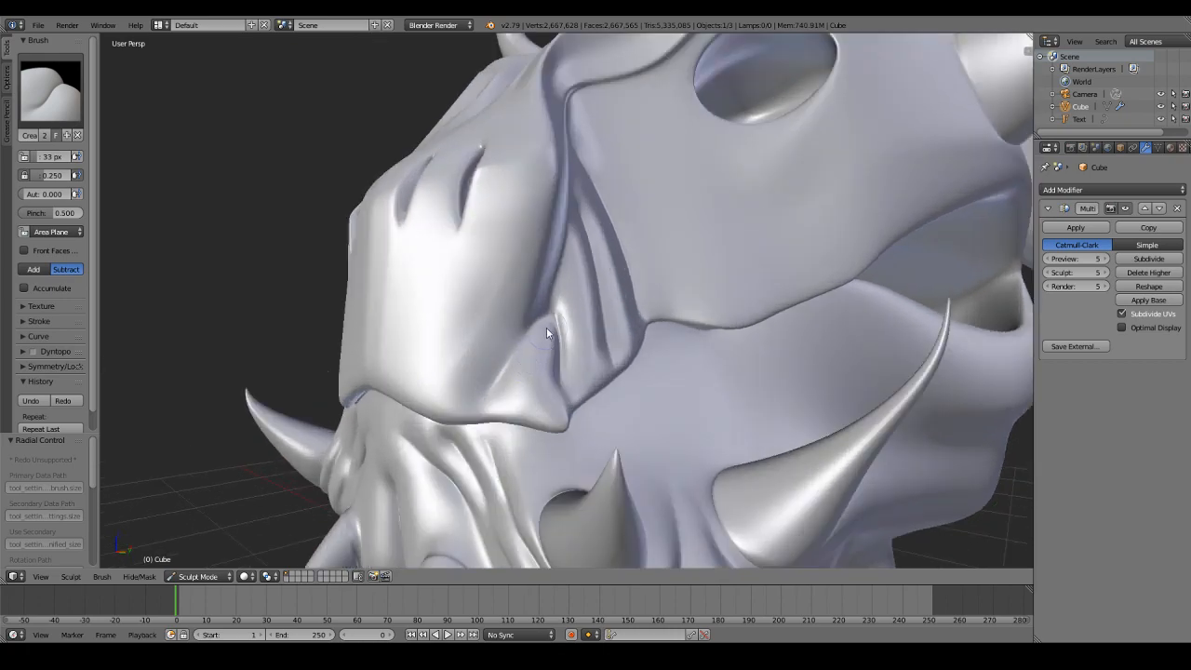
{"action": "key", "text": "f"}
{"action": "left_click", "coordinate": [512, 369]}
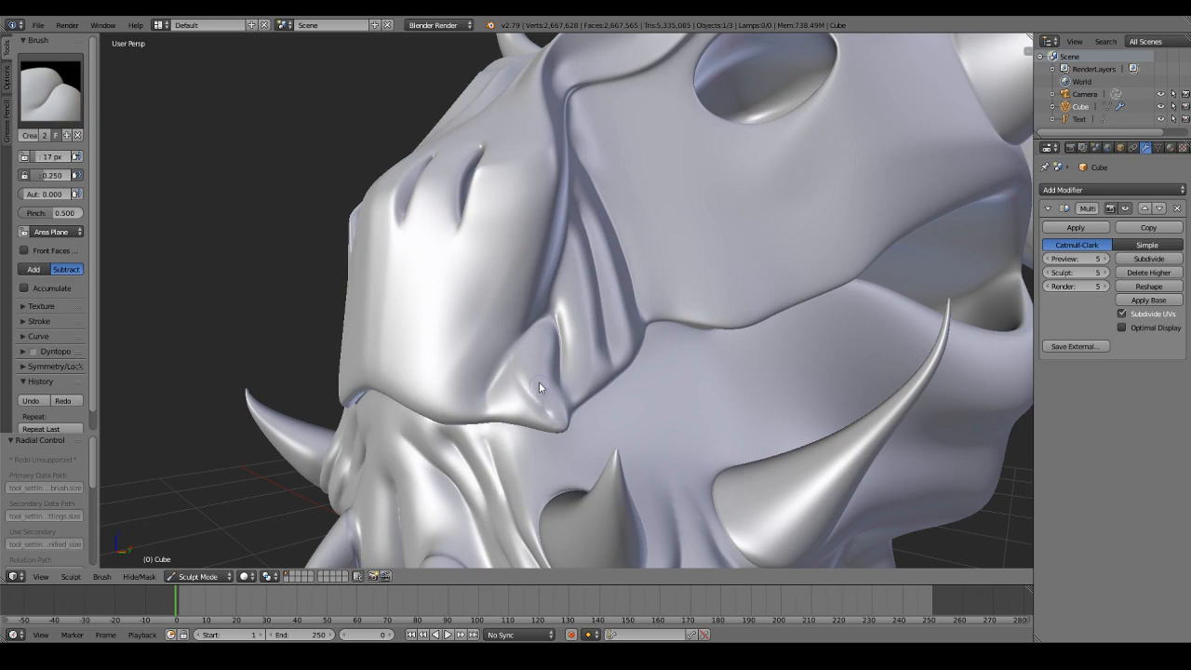
{"action": "mouse_move", "coordinate": [561, 427]}
{"action": "left_mouse_down"}
{"action": "mouse_move", "coordinate": [513, 404]}
{"action": "mouse_move", "coordinate": [498, 375]}
{"action": "mouse_move", "coordinate": [510, 400]}
{"action": "mouse_move", "coordinate": [478, 402]}
{"action": "left_mouse_up"}
{"action": "left_click_drag", "start_coordinate": [542, 398], "coordinate": [504, 364]}
Step: Set the Crease brush to 35 px and carve vertical wrinkles on the chin between the two small front horns
{"action": "scroll", "coordinate": [552, 402], "scroll_direction": "down", "scroll_amount": 6}
{"action": "mouse_move", "coordinate": [564, 378]}
{"action": "middle_mouse_down"}
{"action": "mouse_move", "coordinate": [630, 407]}
{"action": "mouse_move", "coordinate": [569, 418]}
{"action": "mouse_move", "coordinate": [571, 316]}
{"action": "middle_mouse_up"}
{"action": "scroll", "coordinate": [572, 293], "scroll_direction": "up", "scroll_amount": 5}
{"action": "middle_click_drag", "start_coordinate": [592, 411], "coordinate": [588, 375]}
{"action": "key", "text": "f"}
{"action": "left_click", "coordinate": [609, 388]}
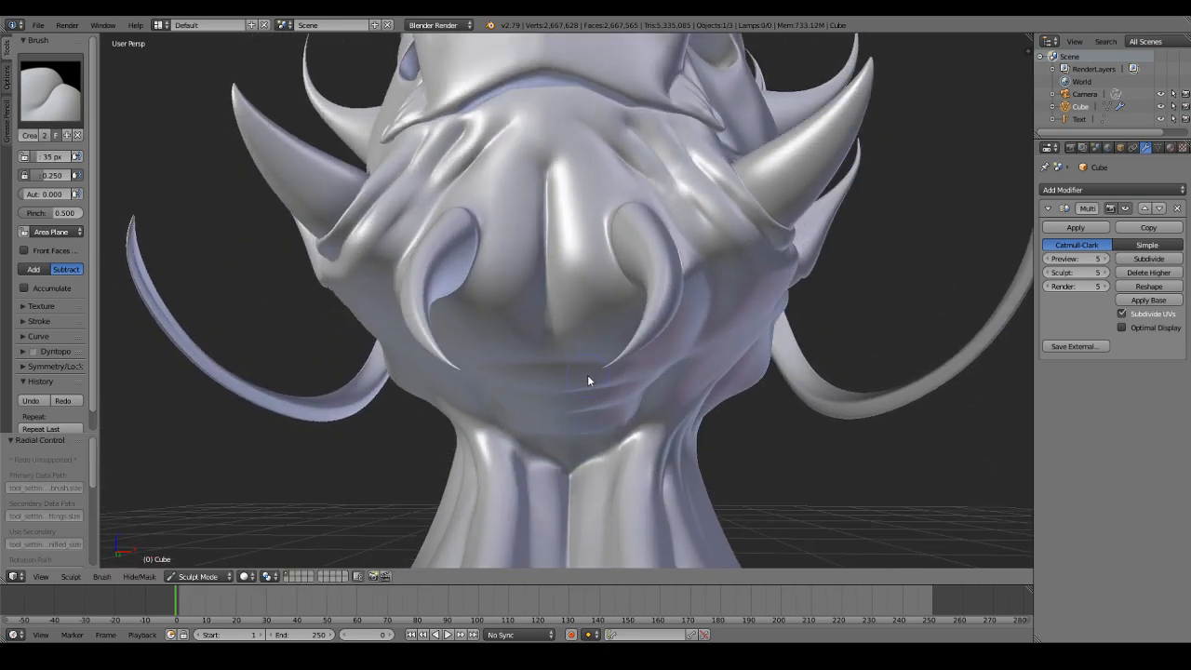
{"action": "left_click_drag", "start_coordinate": [563, 270], "coordinate": [579, 248]}
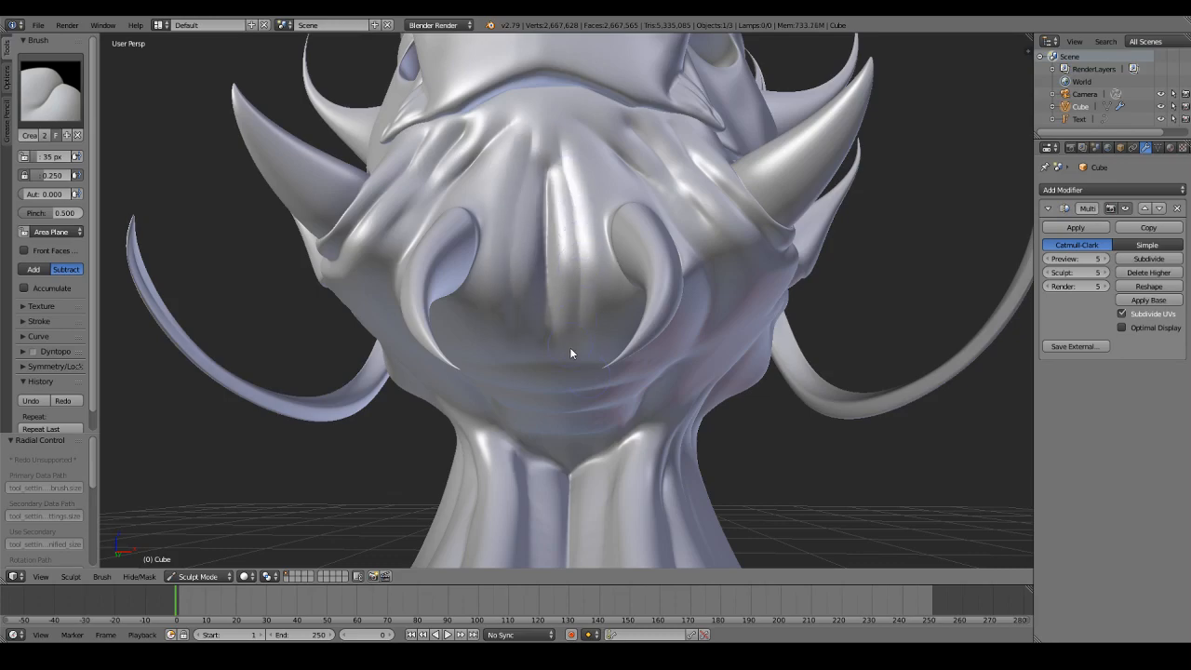
{"action": "mouse_move", "coordinate": [572, 288]}
{"action": "left_mouse_down"}
{"action": "mouse_move", "coordinate": [557, 122]}
{"action": "mouse_move", "coordinate": [571, 260]}
{"action": "left_mouse_up"}
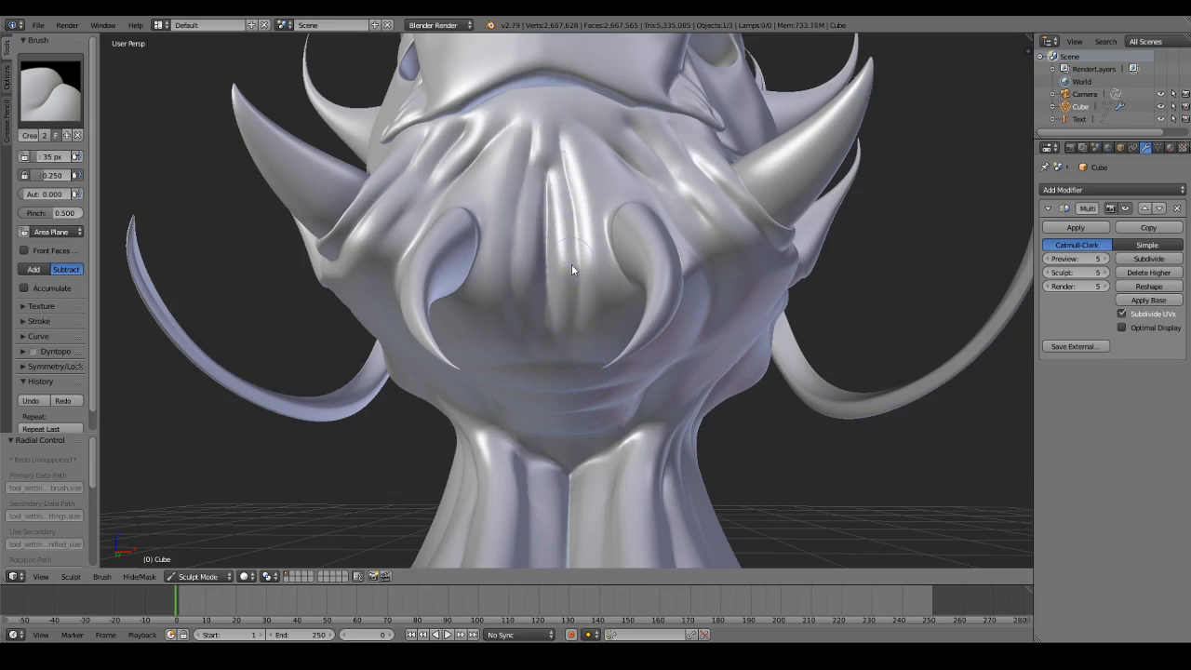
Step: Crease a curved fold beneath and behind the eye socket with a 40 px brush
{"action": "scroll", "coordinate": [560, 377], "scroll_direction": "down", "scroll_amount": 4}
{"action": "middle_click_drag", "start_coordinate": [566, 328], "coordinate": [635, 194]}
{"action": "scroll", "coordinate": [596, 369], "scroll_direction": "up", "scroll_amount": 4}
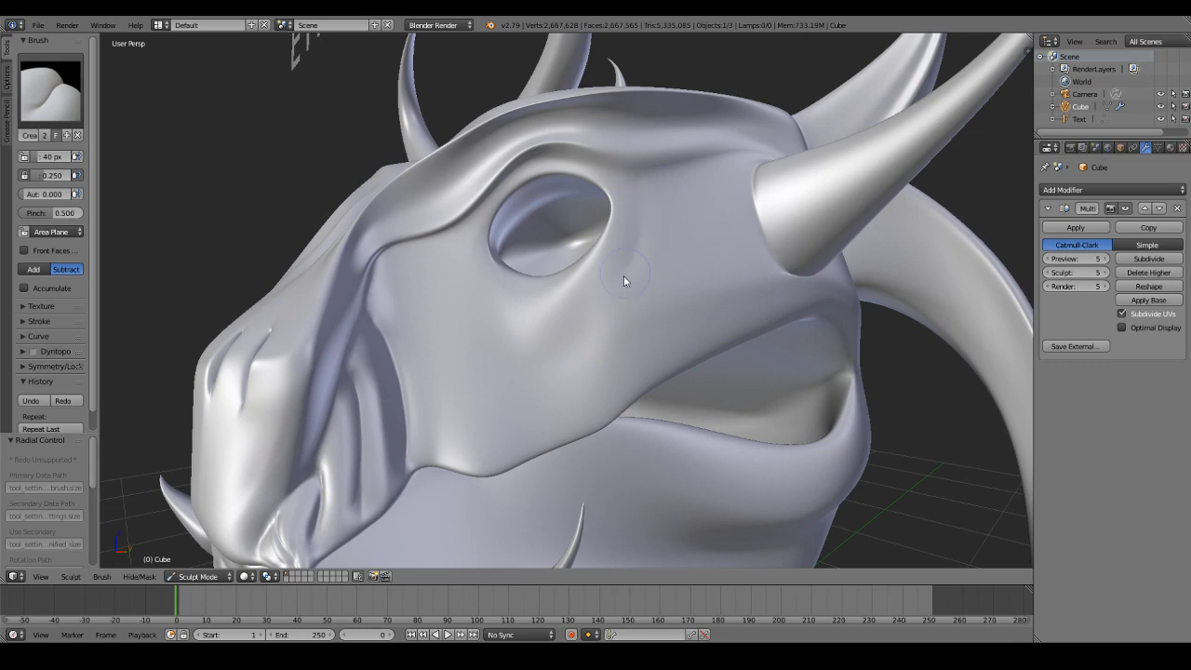
{"action": "left_click_drag", "start_coordinate": [623, 276], "coordinate": [507, 315]}
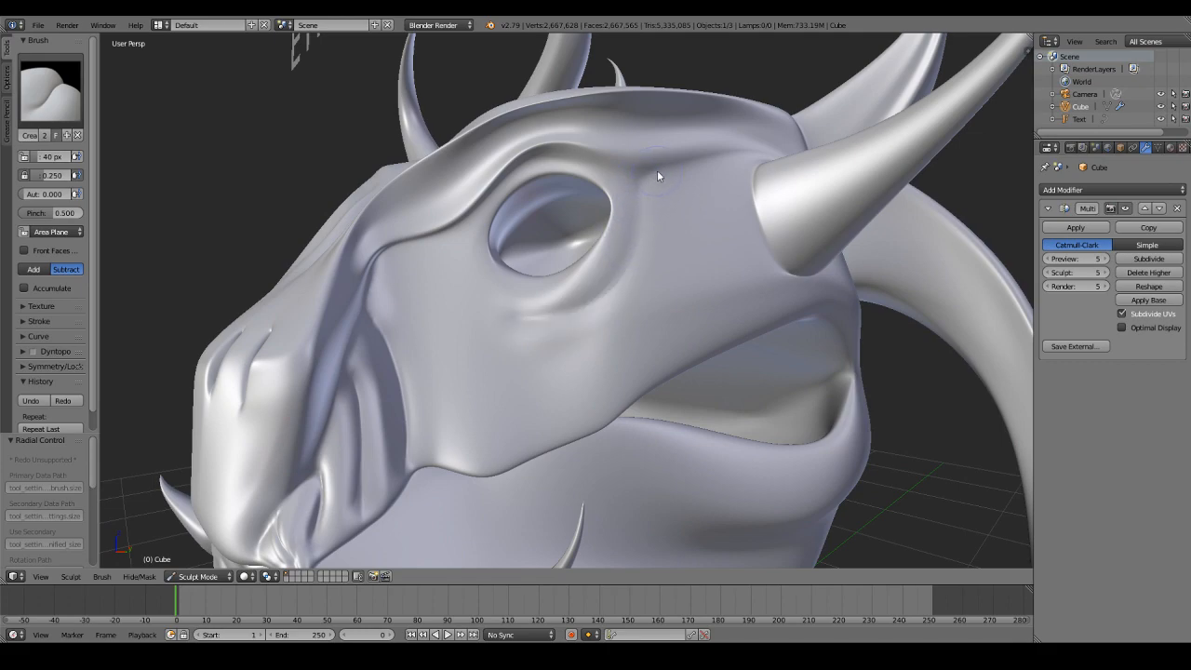
{"action": "mouse_move", "coordinate": [617, 277]}
{"action": "left_mouse_down"}
{"action": "mouse_move", "coordinate": [566, 303]}
{"action": "mouse_move", "coordinate": [637, 224]}
{"action": "left_mouse_up"}
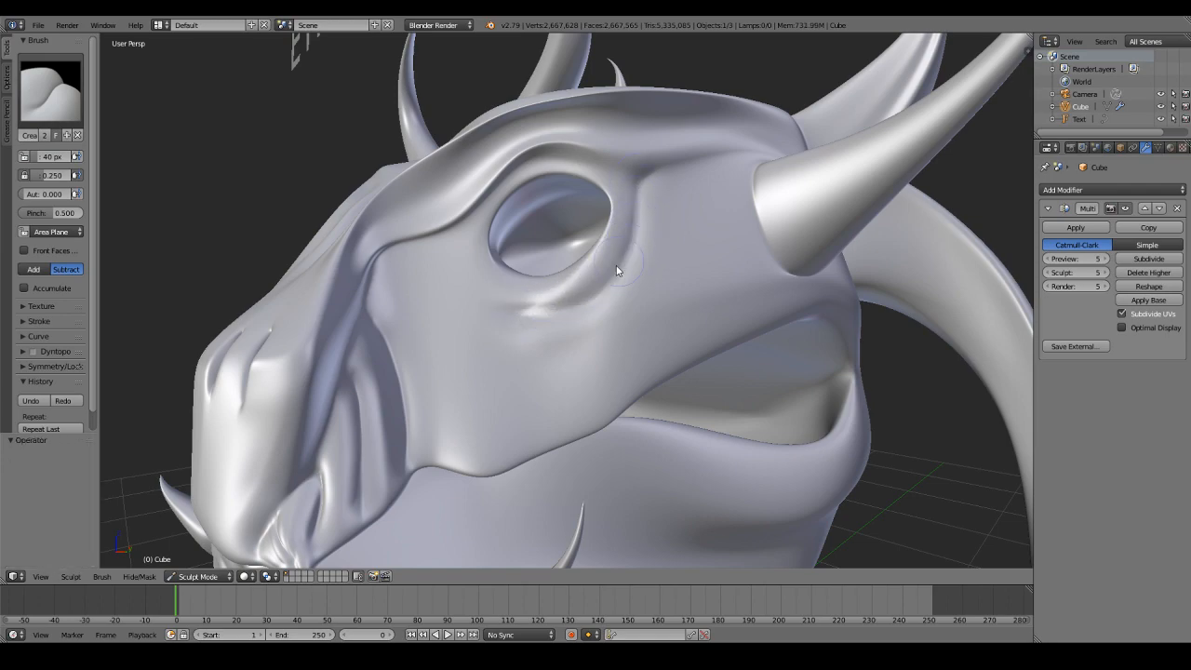
Step: Enlarge the Crease brush to 73 px and carve a broad outer fold sweeping from the cheek up behind the eye
{"action": "key", "text": "f"}
{"action": "left_click", "coordinate": [690, 178]}
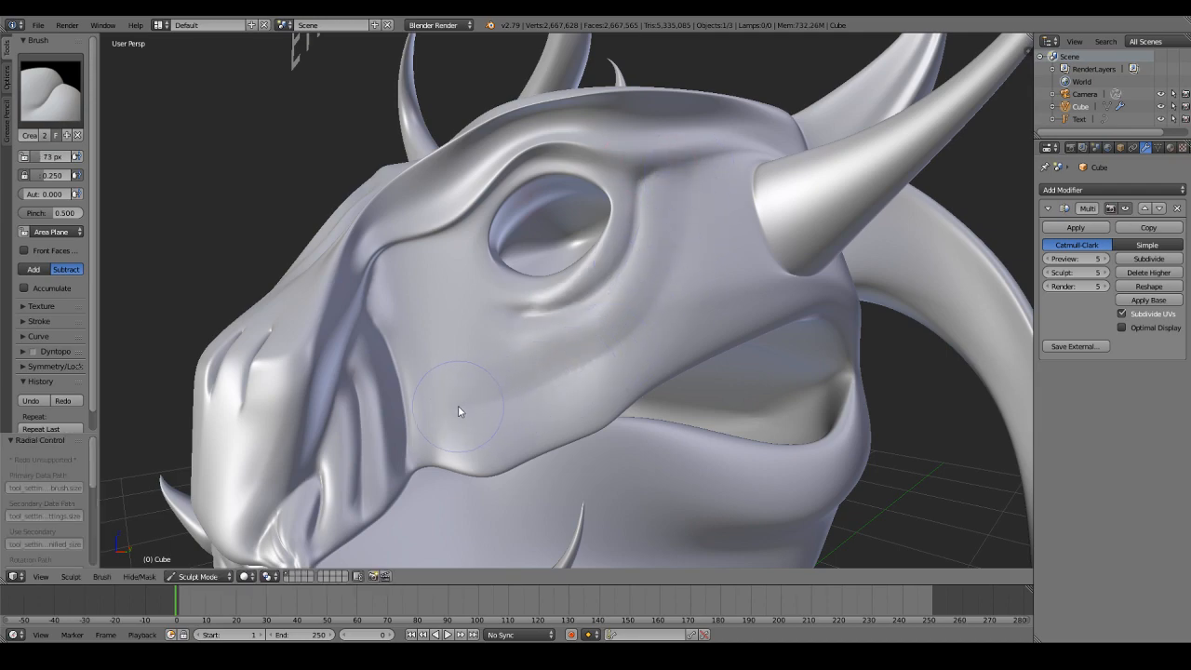
{"action": "left_click_drag", "start_coordinate": [503, 386], "coordinate": [619, 316]}
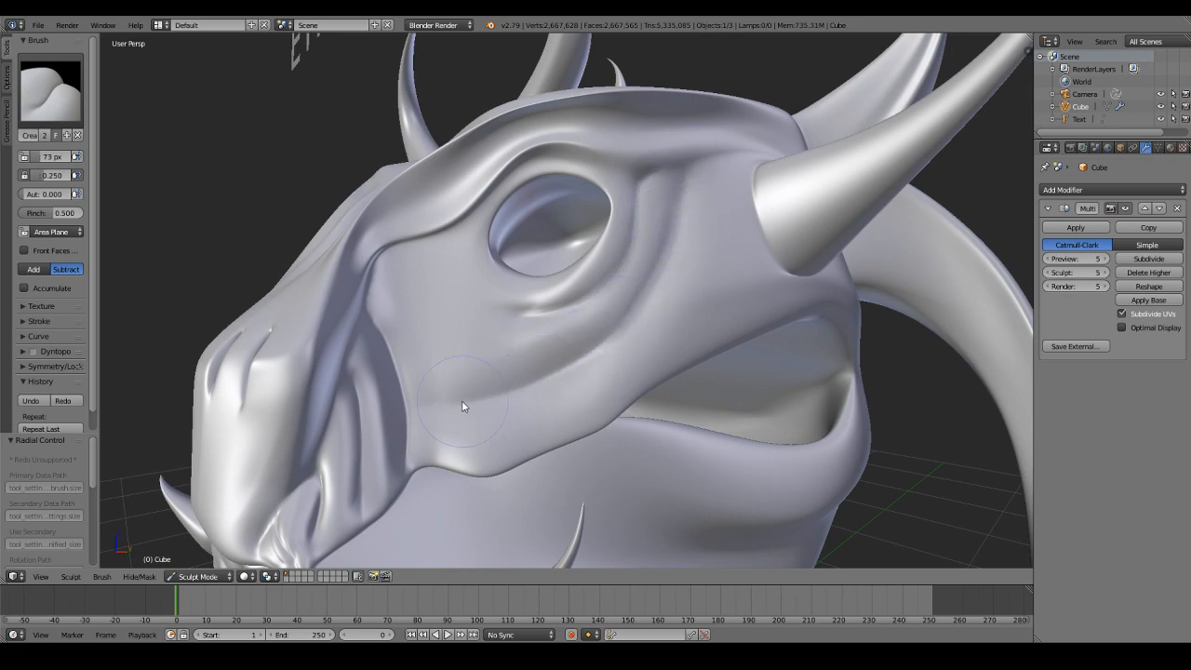
{"action": "left_click_drag", "start_coordinate": [461, 400], "coordinate": [673, 231]}
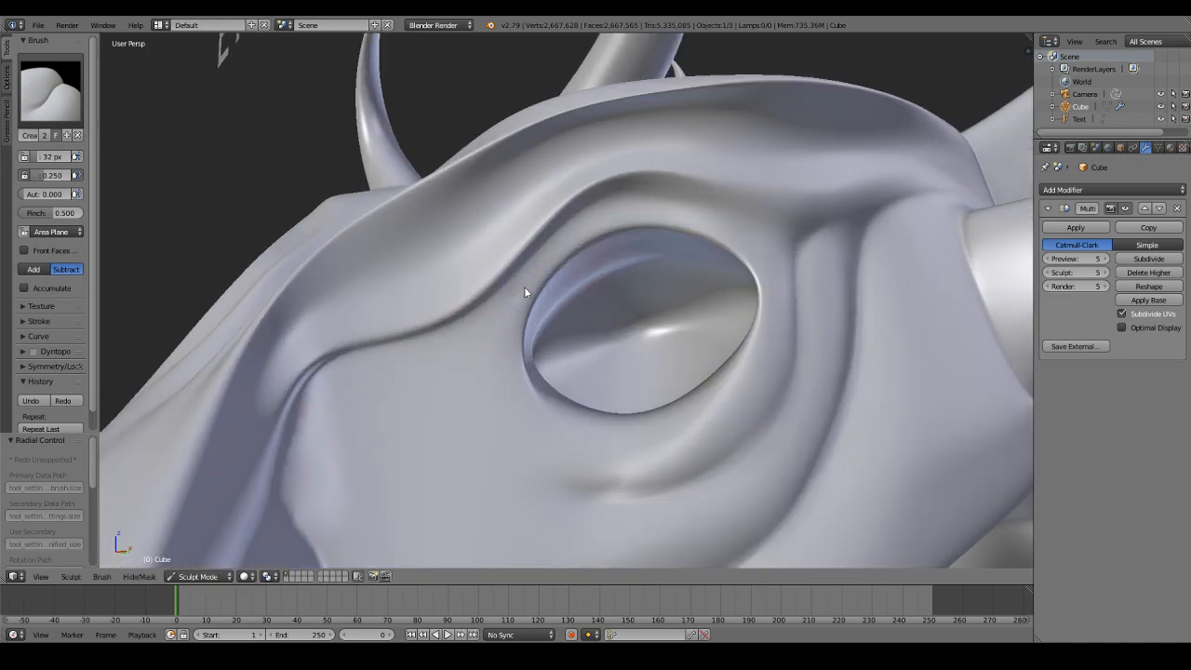
Step: Crease upper eyelid folds between the eye socket and the brow ridge, extending in front of the eye, with a 32 px brush
{"action": "left_click_drag", "start_coordinate": [524, 292], "coordinate": [699, 219]}
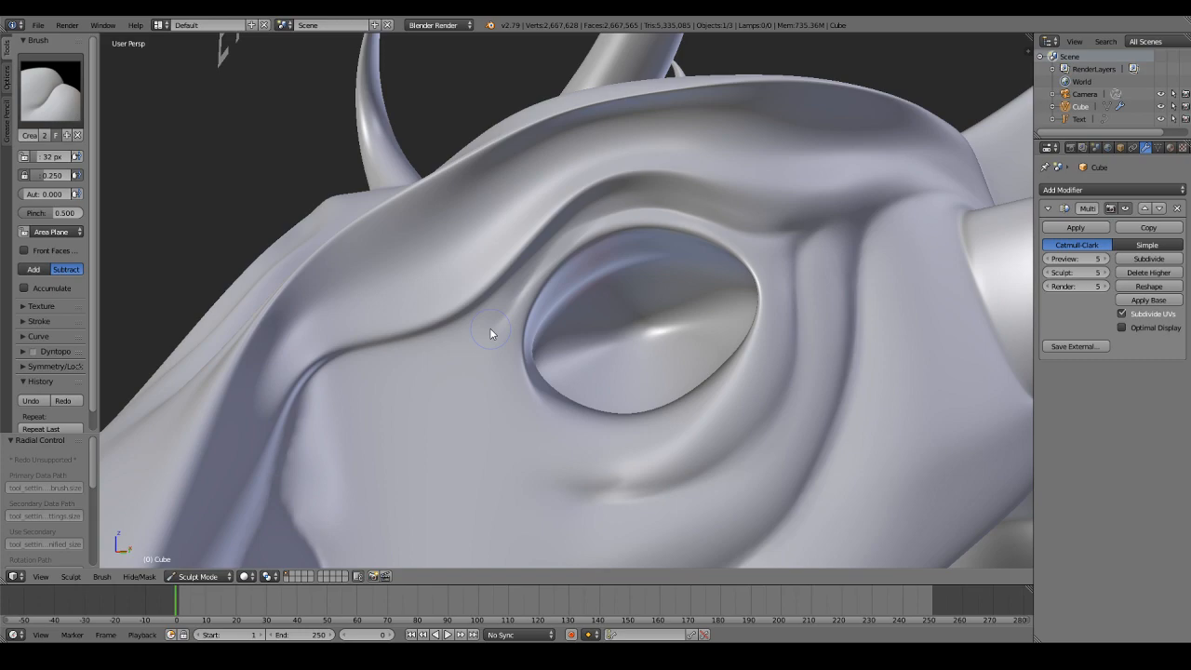
{"action": "left_click_drag", "start_coordinate": [517, 290], "coordinate": [721, 188]}
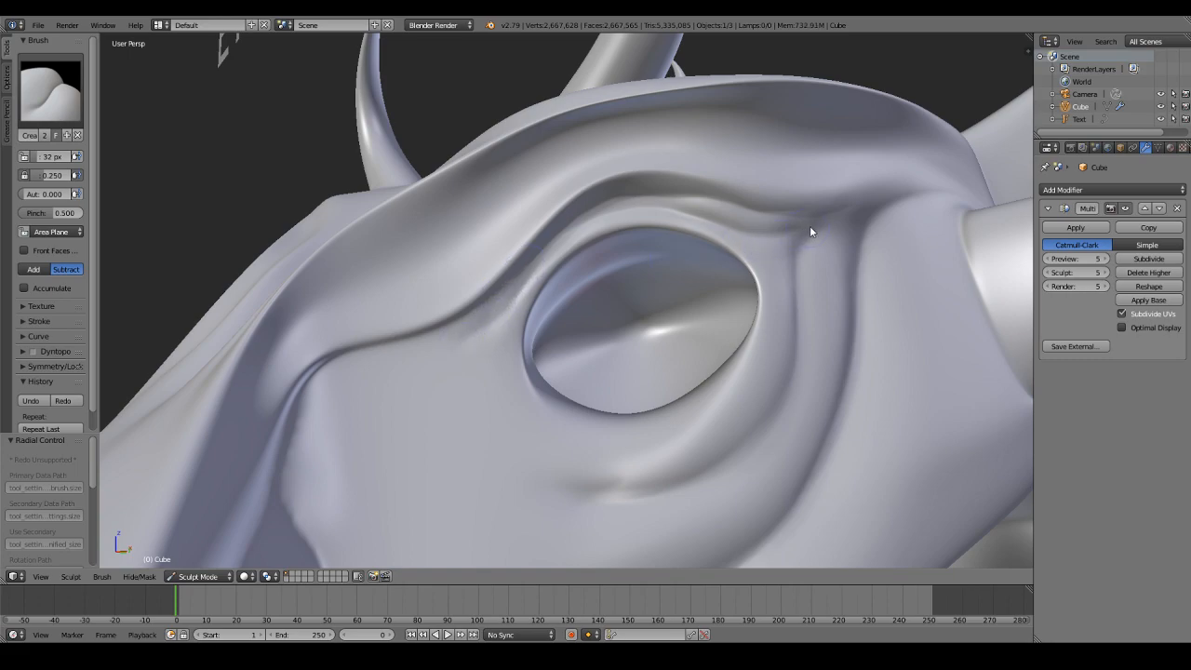
{"action": "mouse_move", "coordinate": [746, 234]}
{"action": "left_mouse_down"}
{"action": "mouse_move", "coordinate": [680, 212]}
{"action": "mouse_move", "coordinate": [605, 218]}
{"action": "left_mouse_up"}
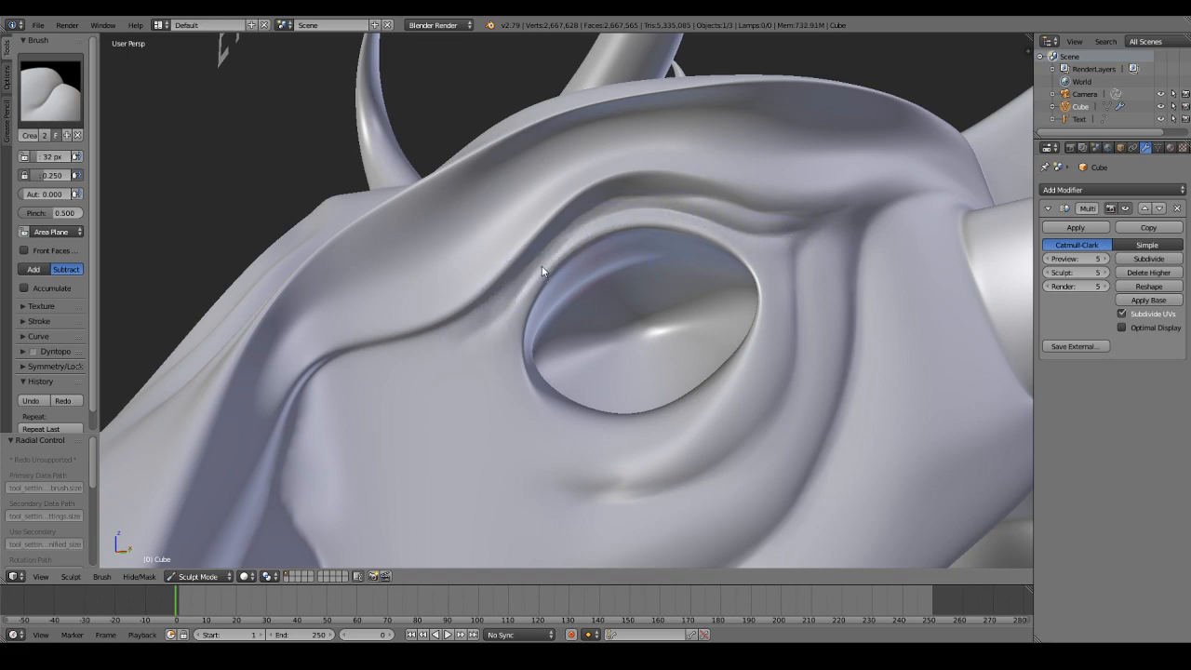
{"action": "left_click_drag", "start_coordinate": [443, 348], "coordinate": [367, 370]}
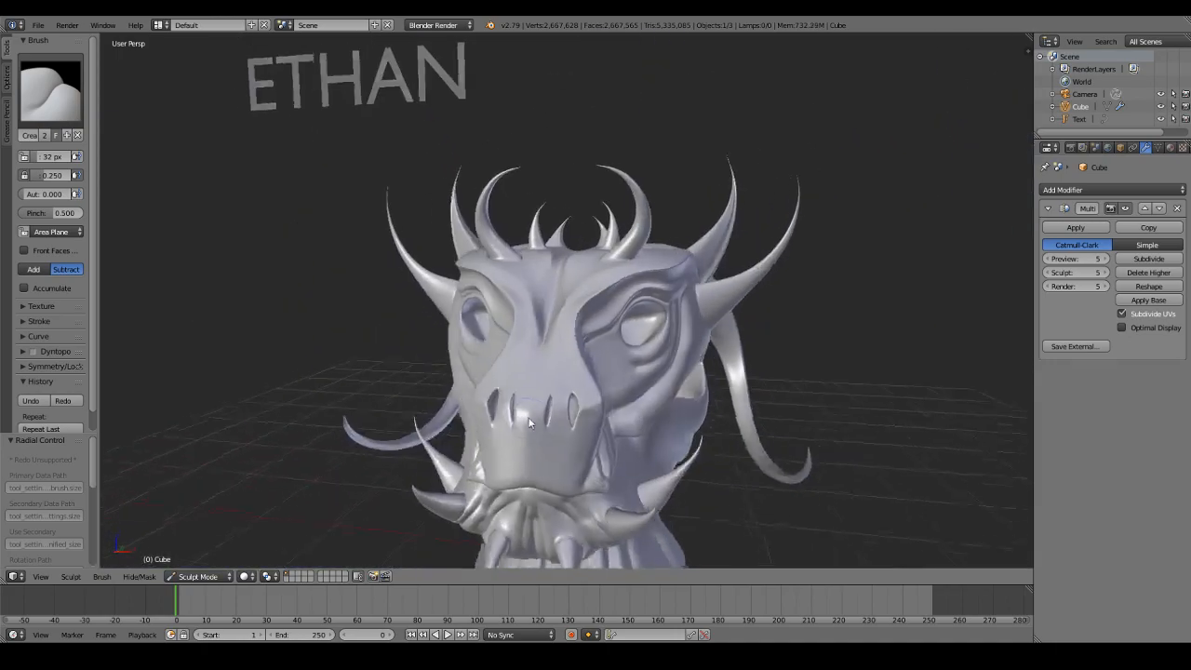
Step: Set the Crease brush to 34 px and sculpt wrinkles below the eye socket and from its front corner toward the muzzle
{"action": "middle_click_drag", "start_coordinate": [605, 381], "coordinate": [552, 385]}
{"action": "scroll", "coordinate": [587, 360], "scroll_direction": "up", "scroll_amount": 6}
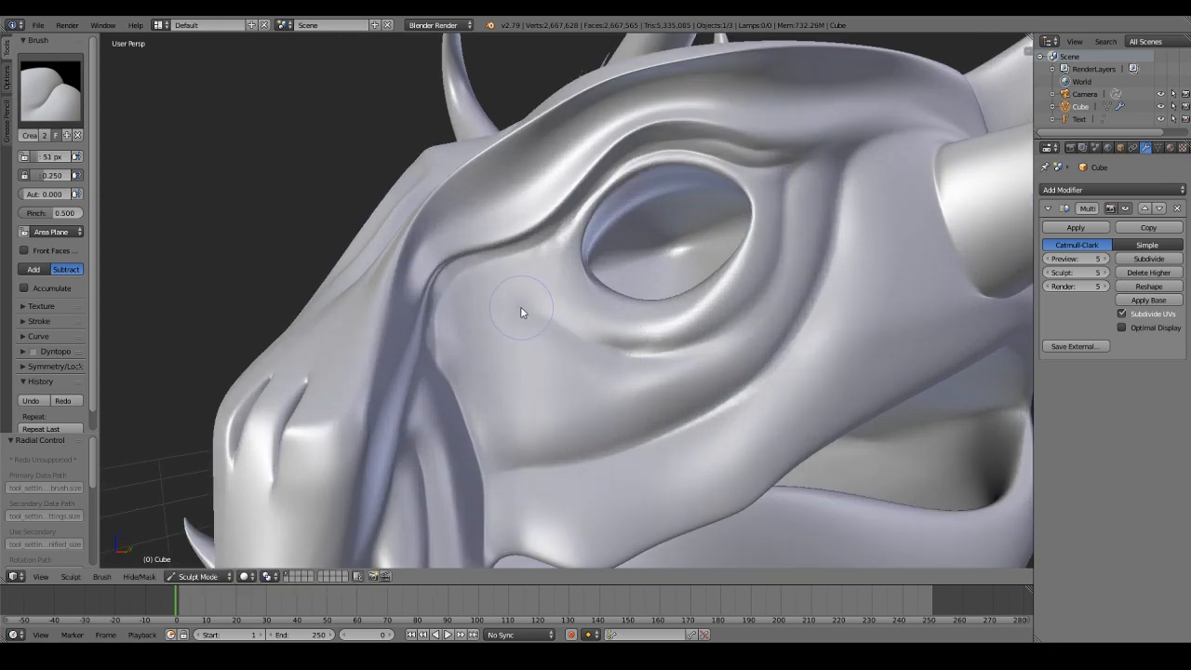
{"action": "key", "text": "f"}
{"action": "left_click", "coordinate": [487, 292]}
{"action": "left_click_drag", "start_coordinate": [527, 301], "coordinate": [661, 328]}
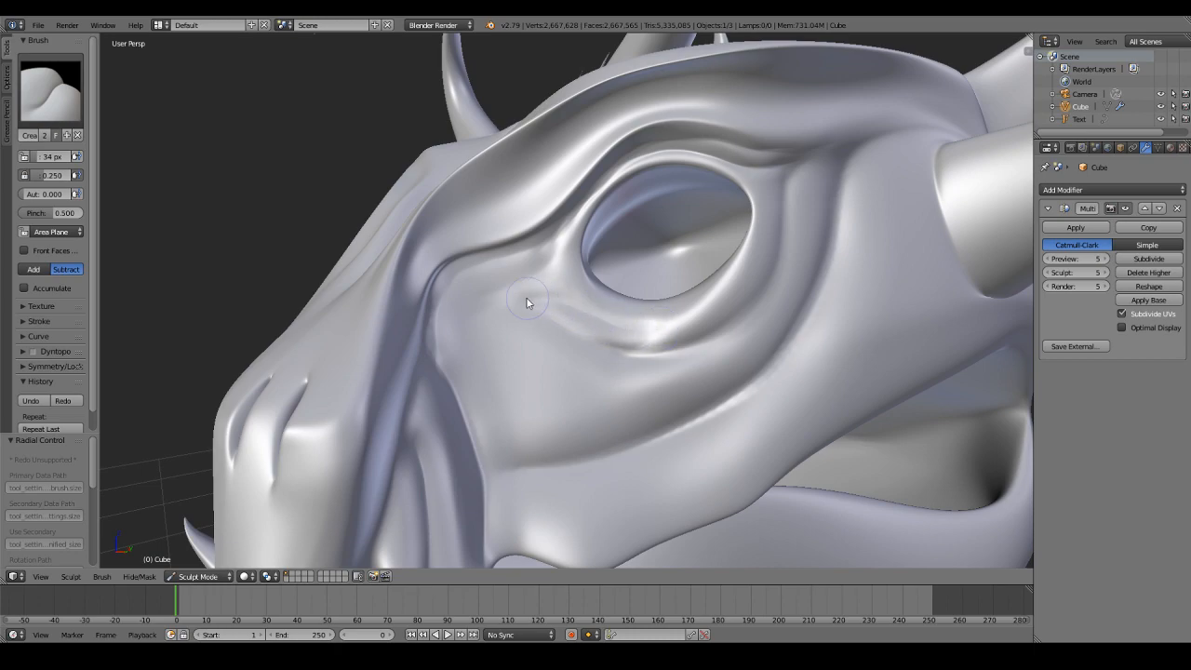
{"action": "mouse_move", "coordinate": [481, 307]}
{"action": "left_mouse_down"}
{"action": "mouse_move", "coordinate": [628, 330]}
{"action": "mouse_move", "coordinate": [758, 221]}
{"action": "left_mouse_up"}
{"action": "mouse_move", "coordinate": [730, 285]}
{"action": "left_mouse_down"}
{"action": "mouse_move", "coordinate": [686, 325]}
{"action": "mouse_move", "coordinate": [633, 333]}
{"action": "mouse_move", "coordinate": [665, 351]}
{"action": "mouse_move", "coordinate": [747, 317]}
{"action": "left_mouse_up"}
{"action": "left_click_drag", "start_coordinate": [779, 238], "coordinate": [806, 166]}
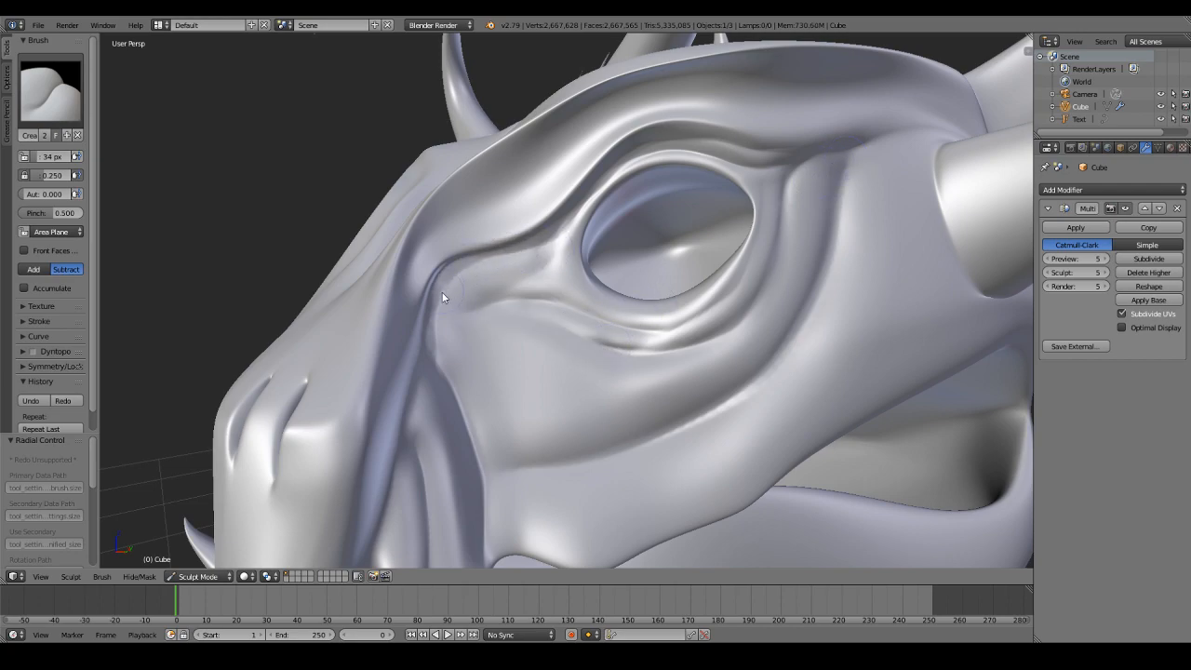
{"action": "left_click_drag", "start_coordinate": [493, 267], "coordinate": [553, 246]}
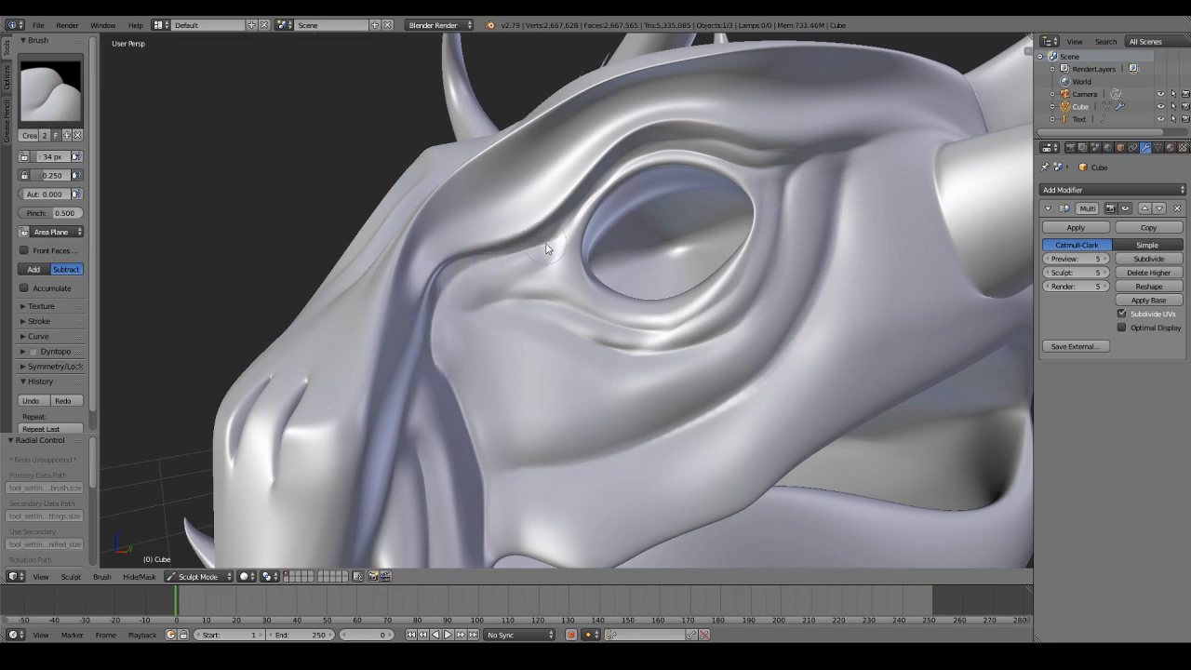
{"action": "left_click_drag", "start_coordinate": [505, 292], "coordinate": [477, 314]}
Step: Carve short vertical creases along the upper jaw band, from behind the muzzle back toward the side horn, with the 34 px brush
{"action": "scroll", "coordinate": [563, 301], "scroll_direction": "down", "scroll_amount": 5}
{"action": "middle_click_drag", "start_coordinate": [563, 301], "coordinate": [660, 307]}
{"action": "scroll", "coordinate": [669, 321], "scroll_direction": "up", "scroll_amount": 5}
{"action": "middle_click_drag", "start_coordinate": [686, 345], "coordinate": [555, 338]}
{"action": "scroll", "coordinate": [698, 324], "scroll_direction": "up", "scroll_amount": 2}
{"action": "scroll", "coordinate": [595, 350], "scroll_direction": "down", "scroll_amount": 3}
{"action": "scroll", "coordinate": [555, 338], "scroll_direction": "up", "scroll_amount": 4}
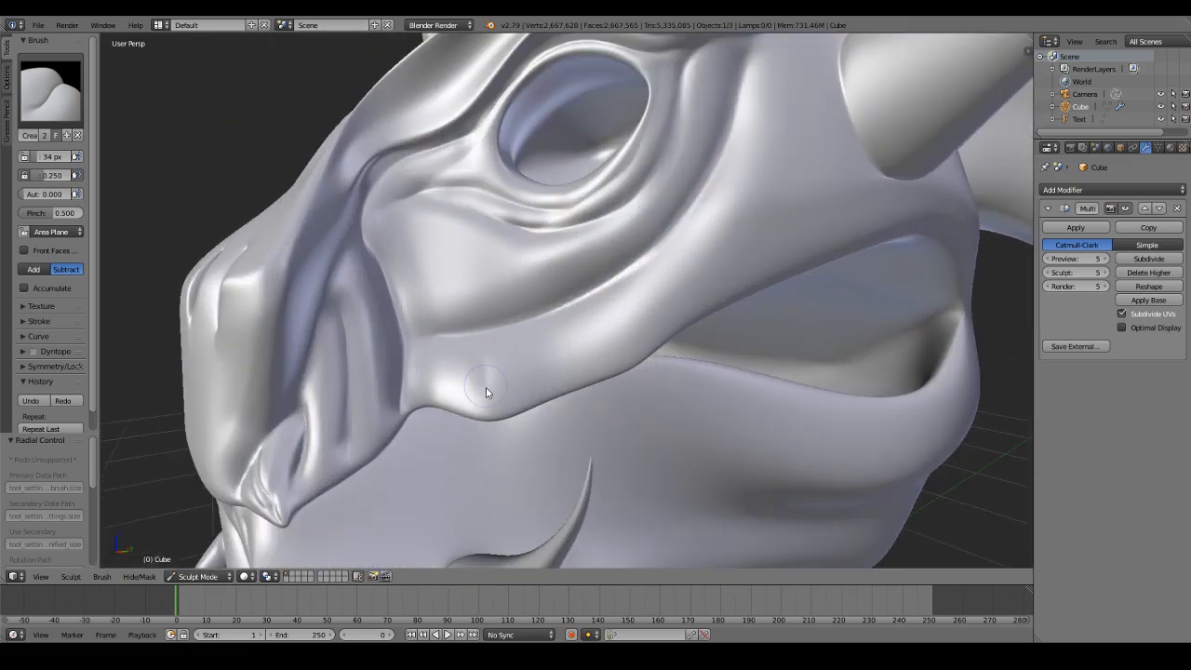
{"action": "left_click_drag", "start_coordinate": [487, 365], "coordinate": [490, 396]}
{"action": "left_click_drag", "start_coordinate": [544, 331], "coordinate": [550, 380]}
{"action": "left_click_drag", "start_coordinate": [600, 314], "coordinate": [606, 364]}
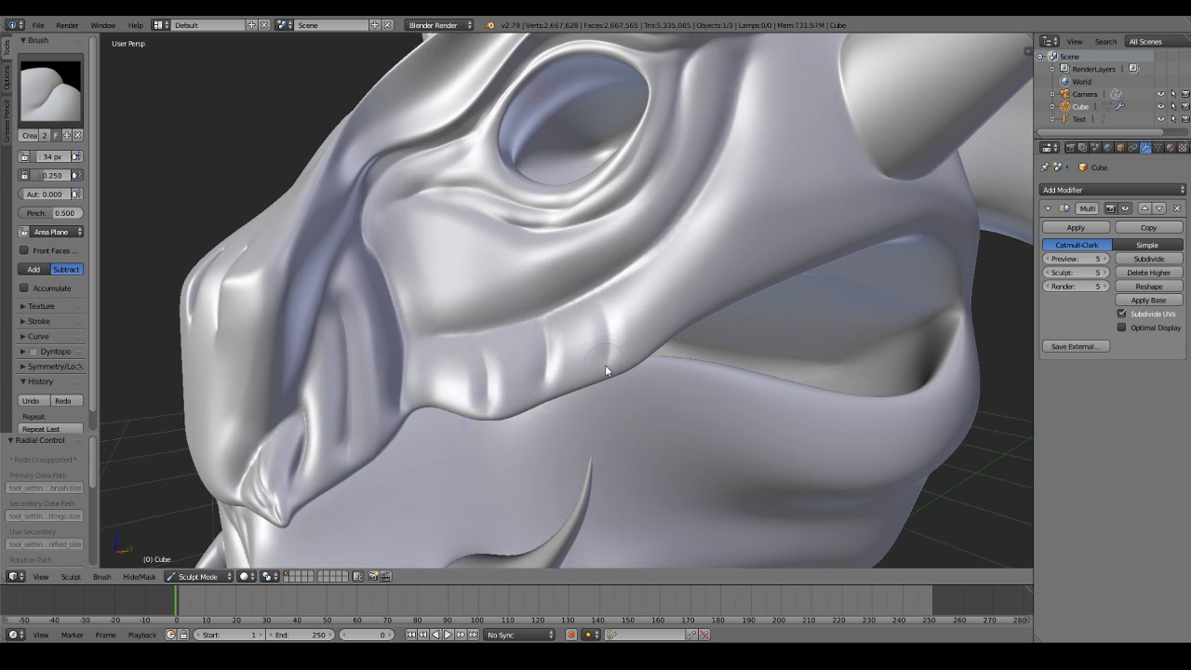
{"action": "left_click_drag", "start_coordinate": [682, 253], "coordinate": [680, 317]}
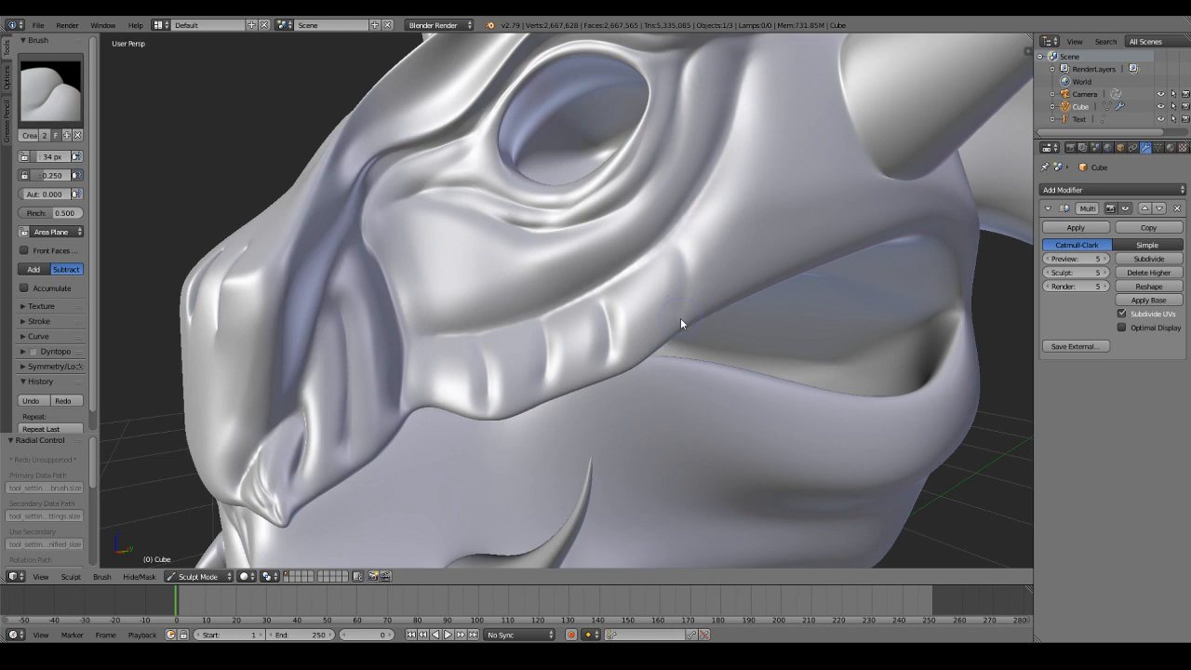
{"action": "middle_click_drag", "start_coordinate": [706, 283], "coordinate": [617, 266]}
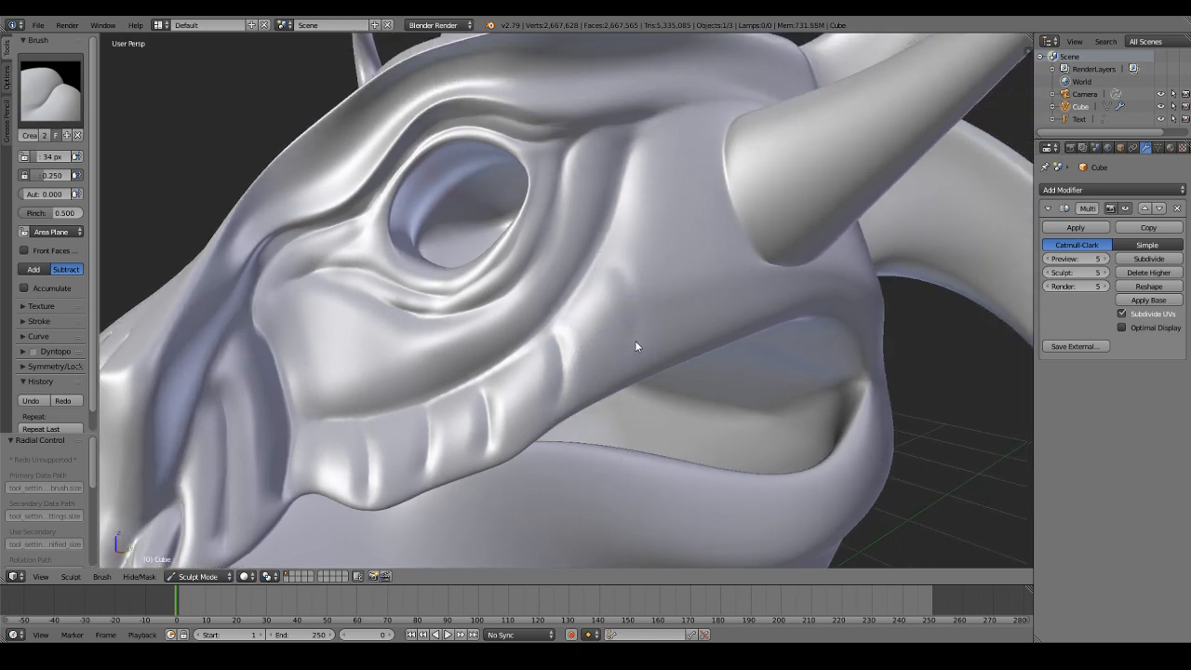
{"action": "left_click_drag", "start_coordinate": [631, 329], "coordinate": [623, 281]}
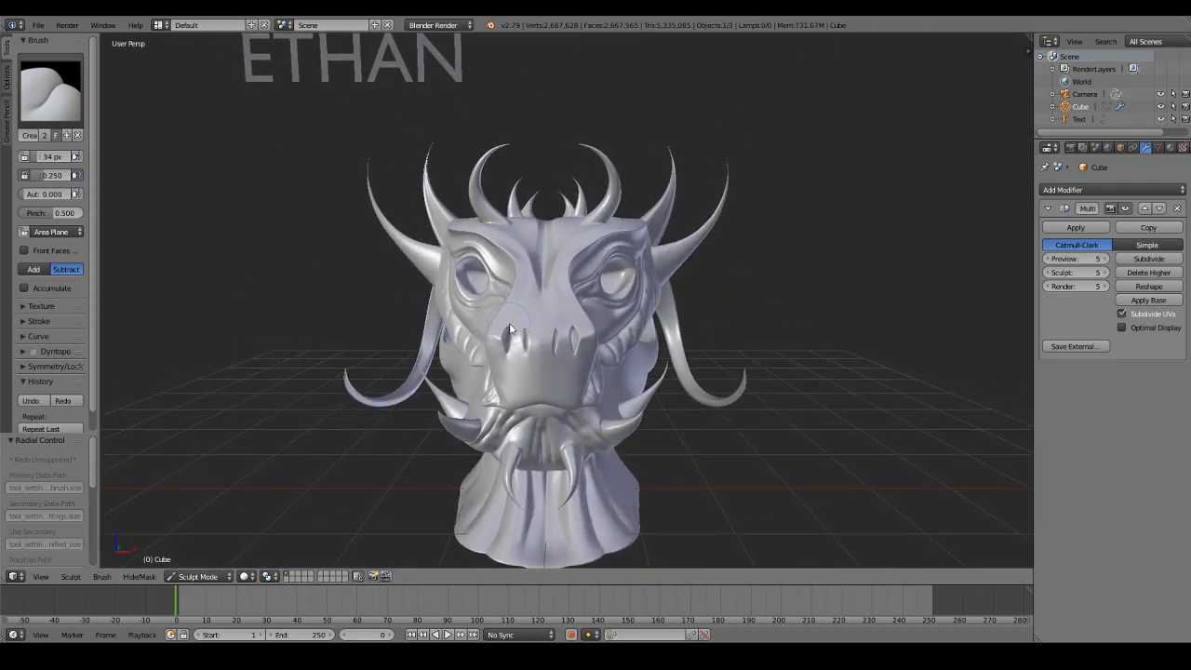
Step: Add more short creases in the gaps between the existing wrinkles on the upper jaw band below the eye
{"action": "middle_click_drag", "start_coordinate": [509, 329], "coordinate": [409, 346]}
{"action": "scroll", "coordinate": [561, 401], "scroll_direction": "up", "scroll_amount": 6}
{"action": "scroll", "coordinate": [561, 401], "scroll_direction": "up", "scroll_amount": 3}
{"action": "middle_click_drag", "start_coordinate": [561, 401], "coordinate": [526, 311], "text": "shift"}
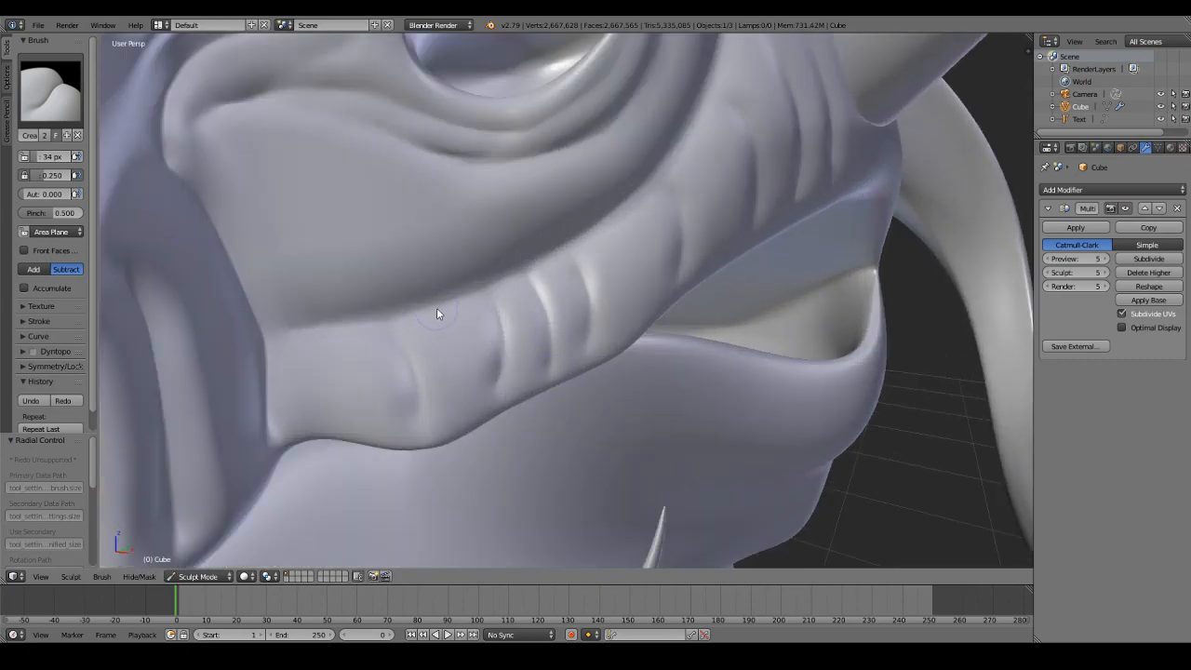
{"action": "left_click_drag", "start_coordinate": [458, 407], "coordinate": [452, 376]}
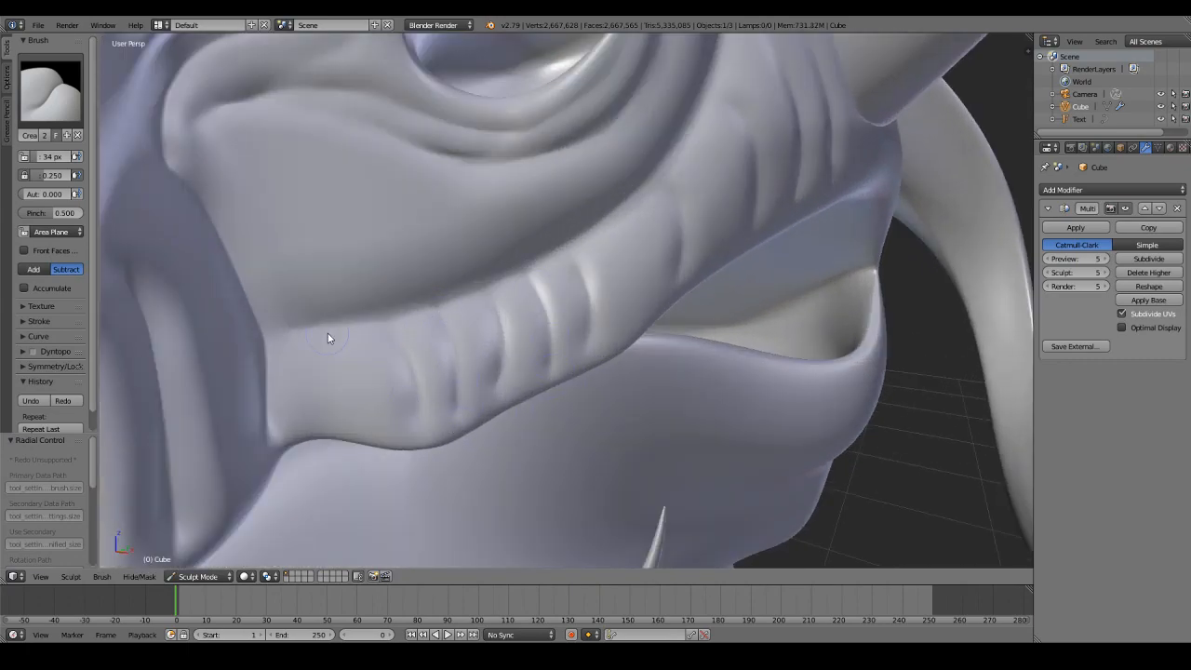
{"action": "left_click_drag", "start_coordinate": [333, 432], "coordinate": [338, 355]}
{"action": "middle_click_drag", "start_coordinate": [339, 354], "coordinate": [564, 306]}
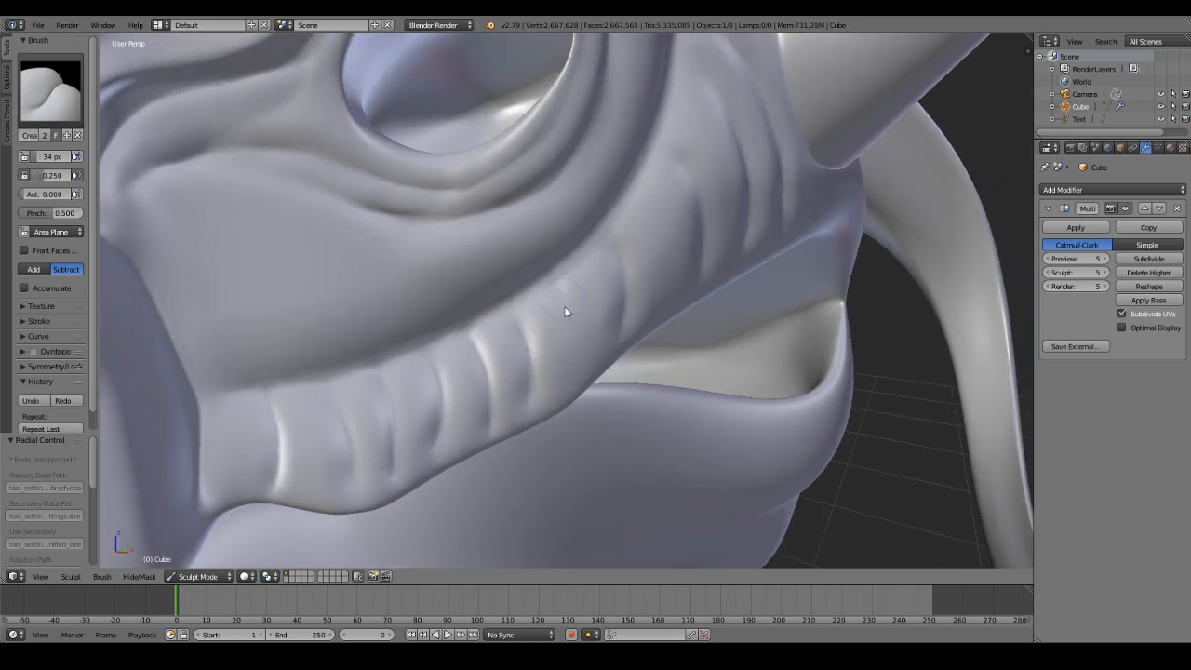
{"action": "left_click_drag", "start_coordinate": [565, 346], "coordinate": [564, 272]}
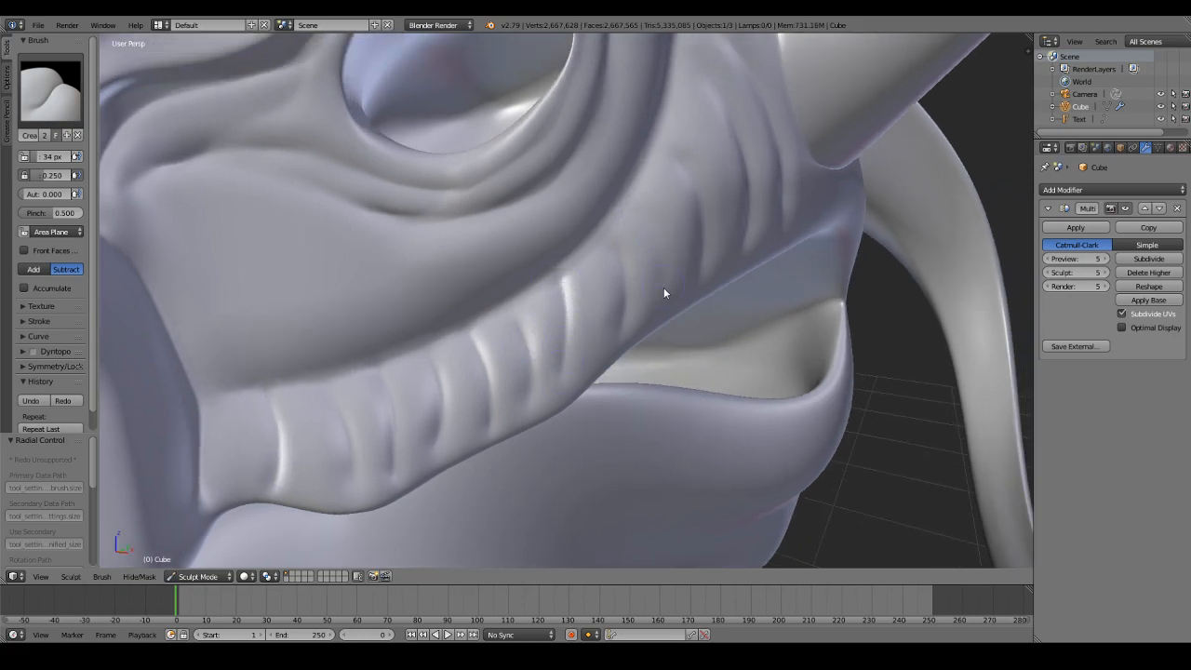
Step: Crease the front end of the upper jaw band where it meets the skin folds behind the muzzle
{"action": "mouse_move", "coordinate": [638, 212]}
{"action": "middle_mouse_down"}
{"action": "mouse_move", "coordinate": [598, 283]}
{"action": "mouse_move", "coordinate": [629, 376]}
{"action": "middle_mouse_up"}
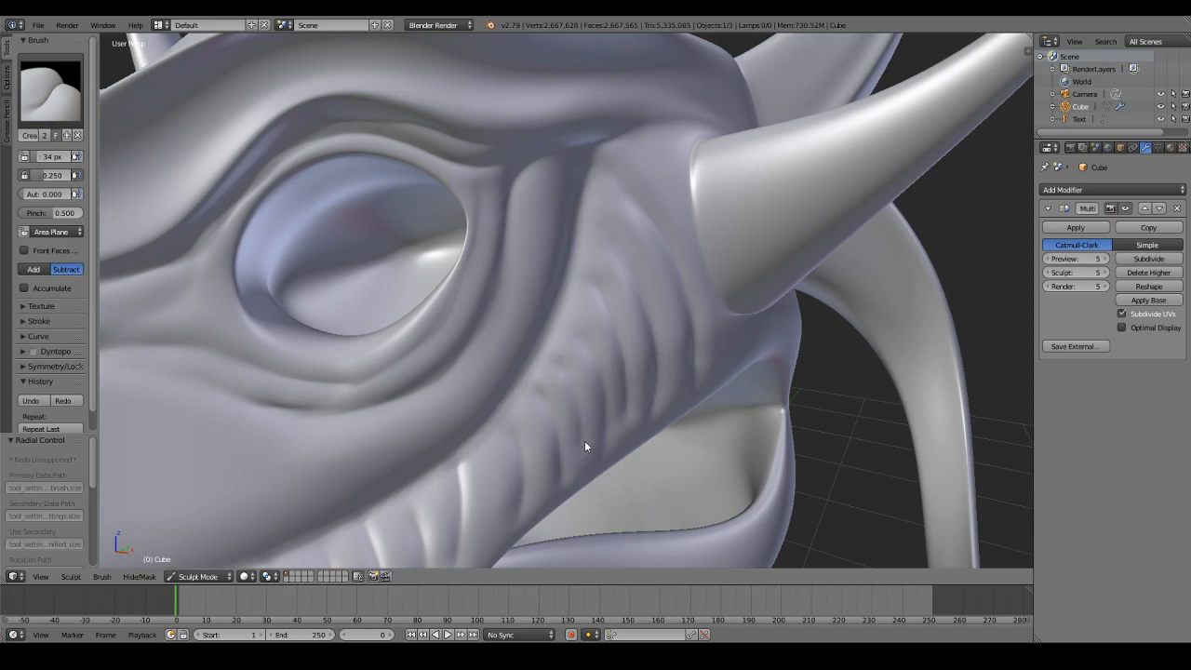
{"action": "scroll", "coordinate": [655, 308], "scroll_direction": "down", "scroll_amount": 8}
{"action": "mouse_move", "coordinate": [656, 308]}
{"action": "middle_mouse_down"}
{"action": "mouse_move", "coordinate": [700, 287]}
{"action": "mouse_move", "coordinate": [707, 258]}
{"action": "mouse_move", "coordinate": [473, 533]}
{"action": "middle_mouse_up"}
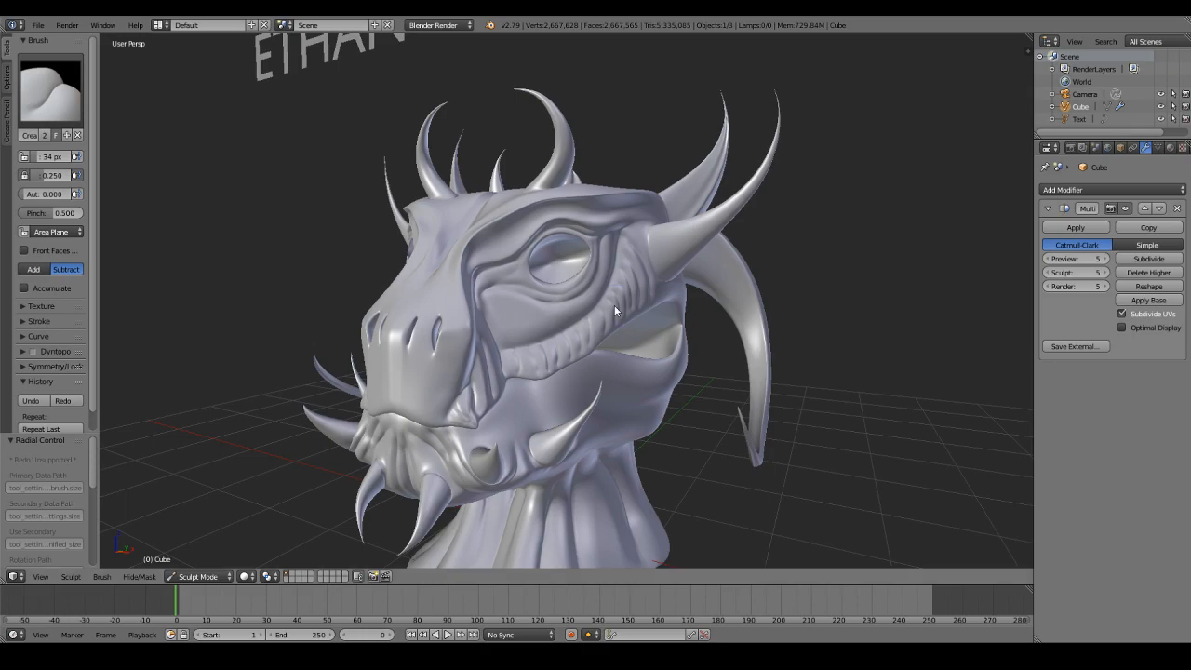
{"action": "scroll", "coordinate": [614, 305], "scroll_direction": "down", "scroll_amount": 3}
{"action": "scroll", "coordinate": [568, 311], "scroll_direction": "up", "scroll_amount": 5}
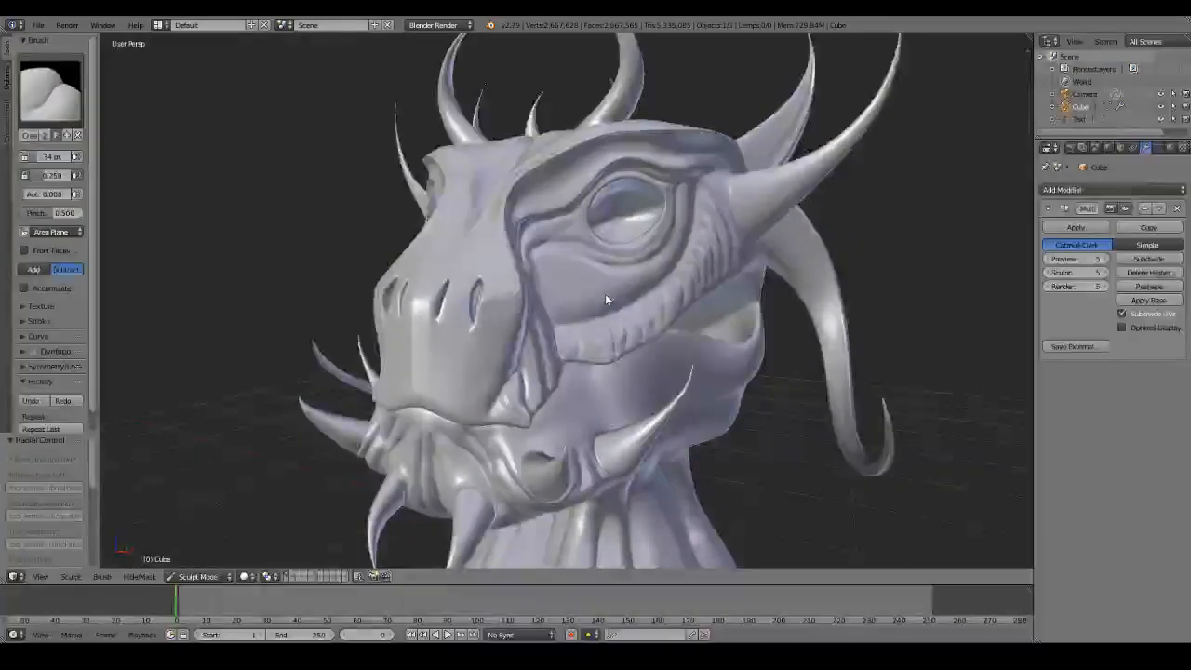
{"action": "scroll", "coordinate": [605, 300], "scroll_direction": "up", "scroll_amount": 6}
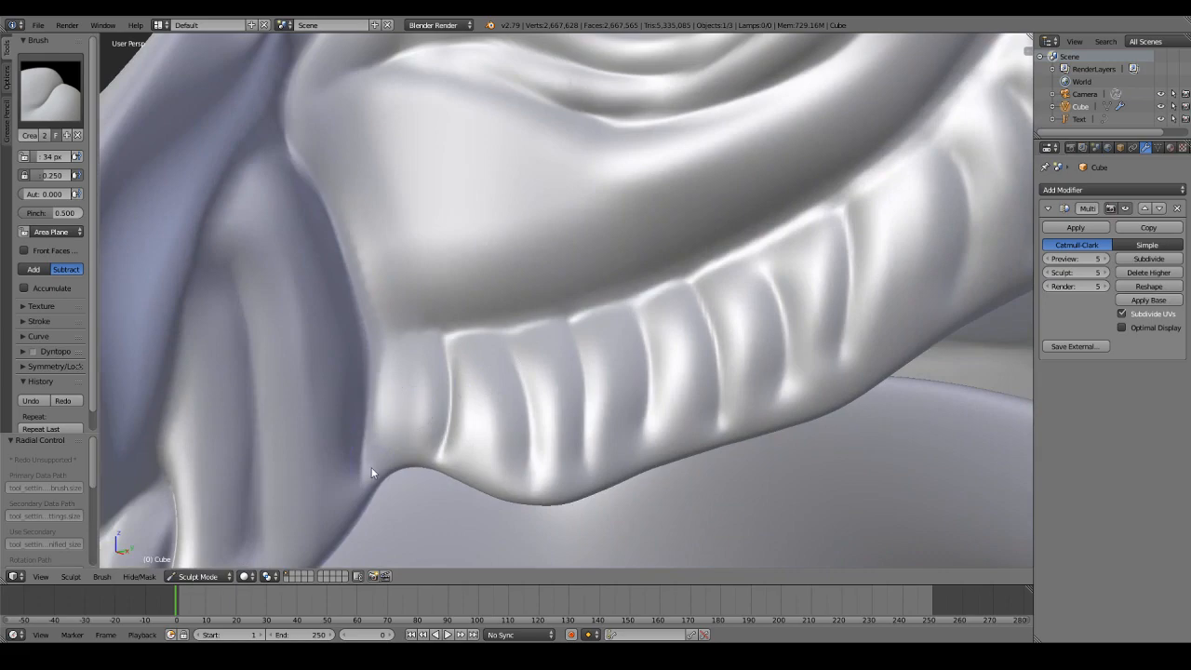
{"action": "left_click_drag", "start_coordinate": [384, 347], "coordinate": [370, 445]}
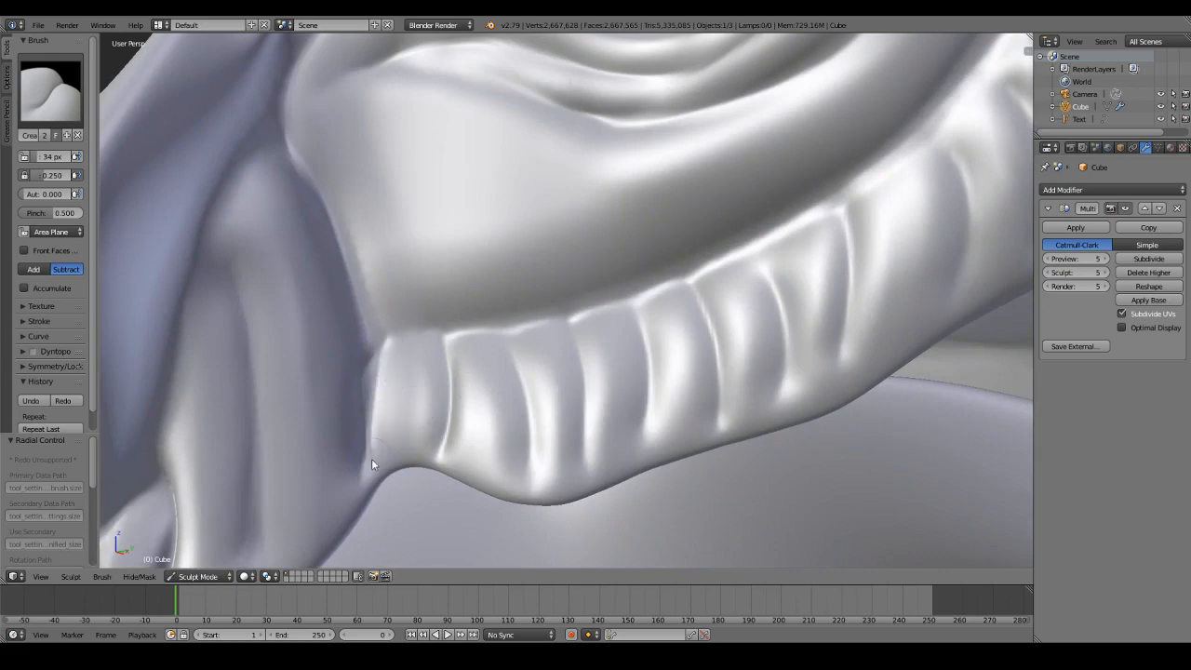
Step: Carve long curved creases across the cheek below the eye socket, from the muzzle fold back and up behind the eye
{"action": "scroll", "coordinate": [641, 291], "scroll_direction": "down", "scroll_amount": 5}
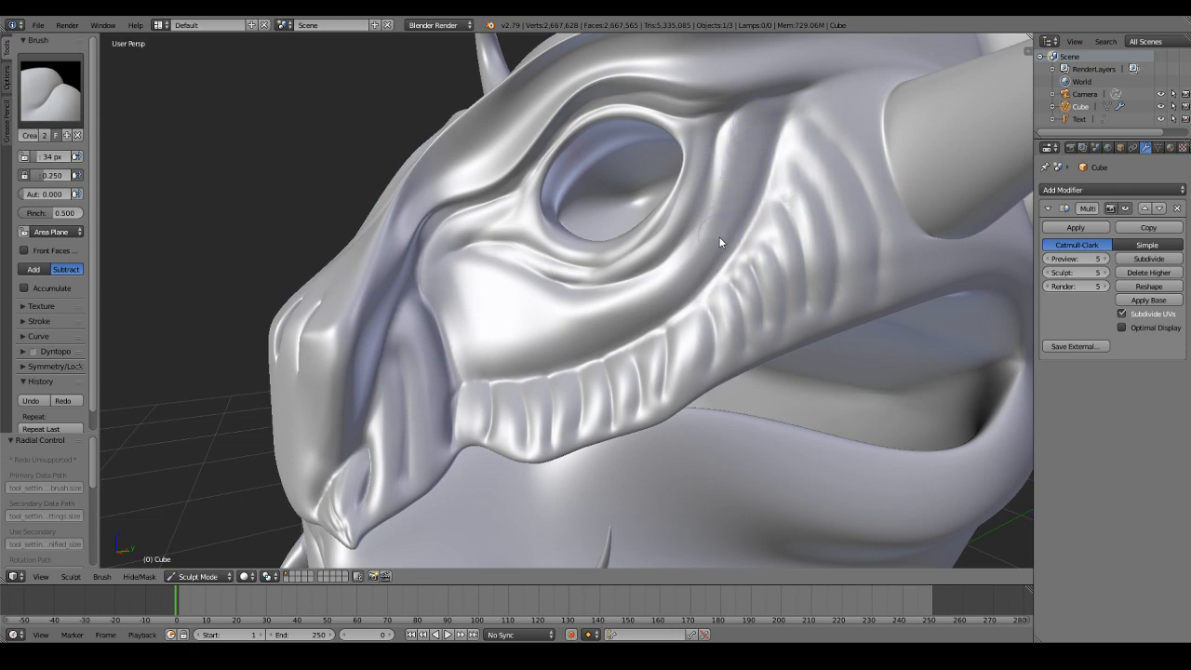
{"action": "left_click_drag", "start_coordinate": [441, 282], "coordinate": [588, 323]}
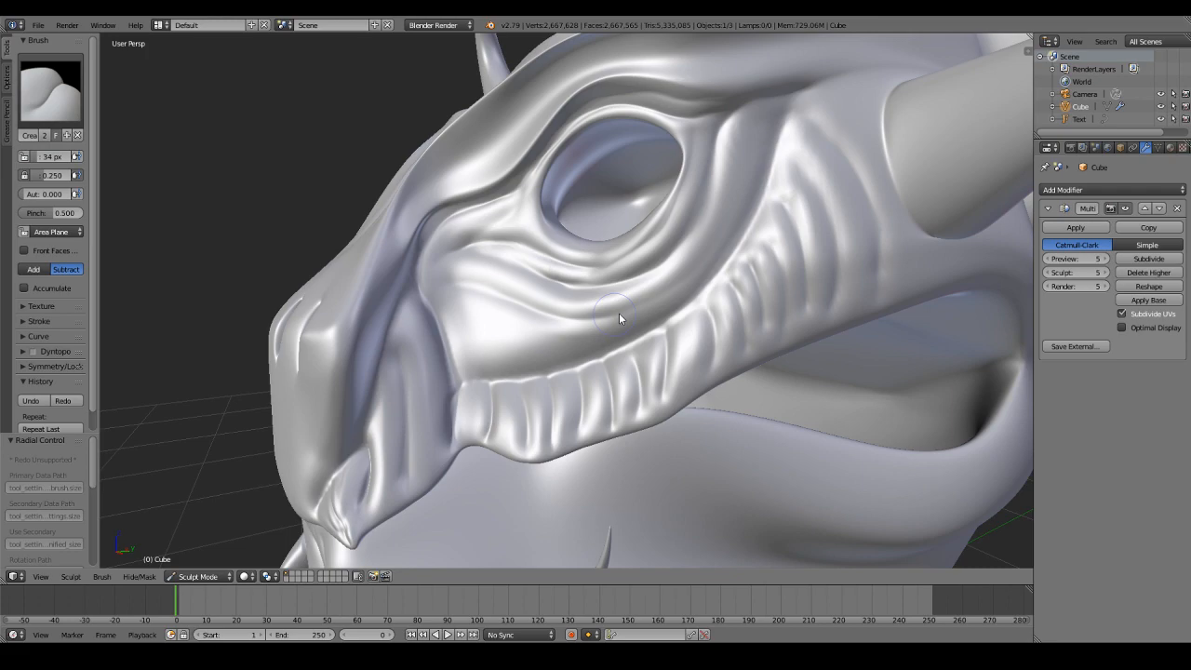
{"action": "left_click_drag", "start_coordinate": [674, 290], "coordinate": [701, 243], "text": "shift"}
{"action": "left_click_drag", "start_coordinate": [634, 303], "coordinate": [462, 289], "text": "shift"}
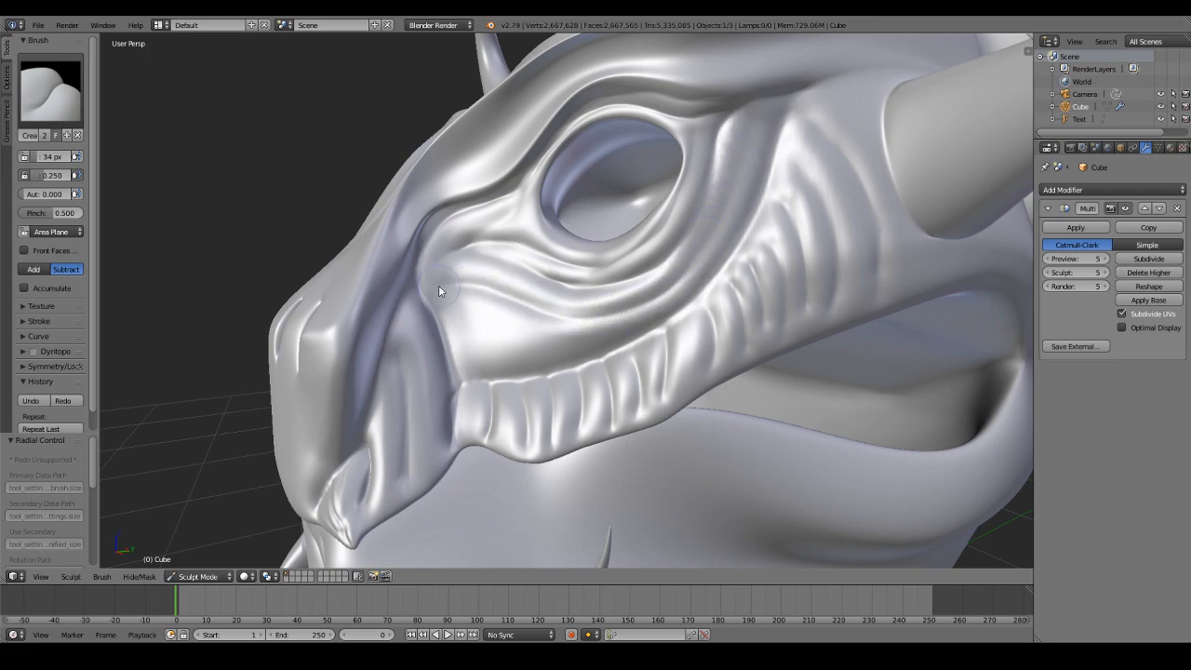
{"action": "key", "text": "ctrl+z"}
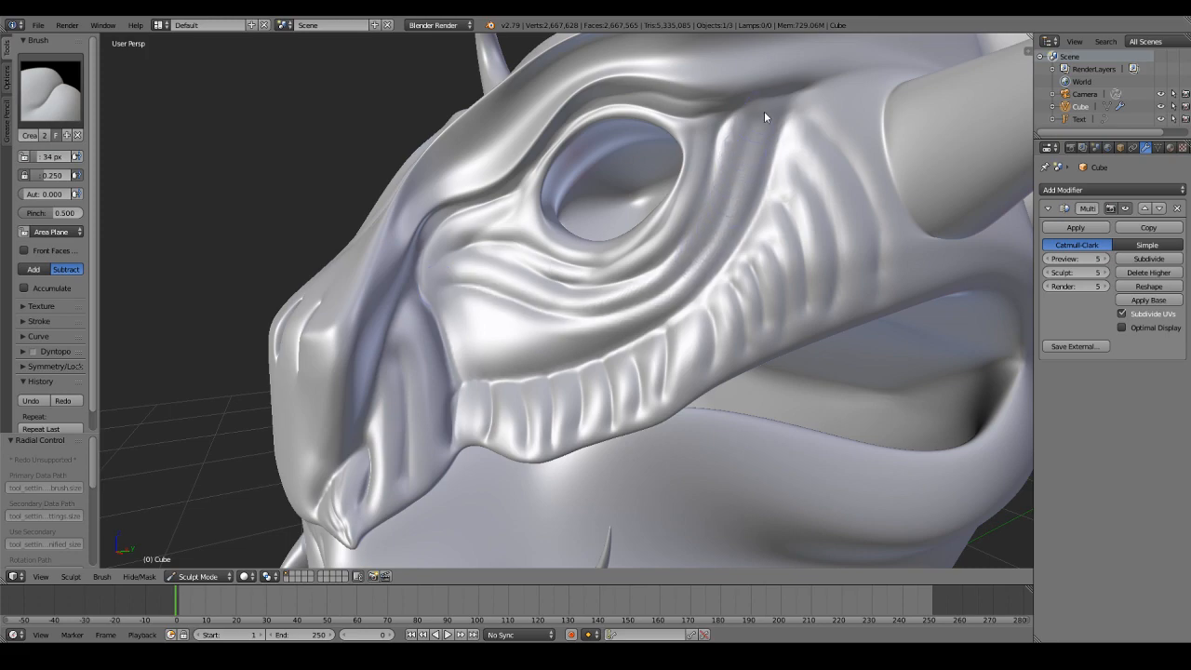
{"action": "left_click_drag", "start_coordinate": [733, 168], "coordinate": [692, 264]}
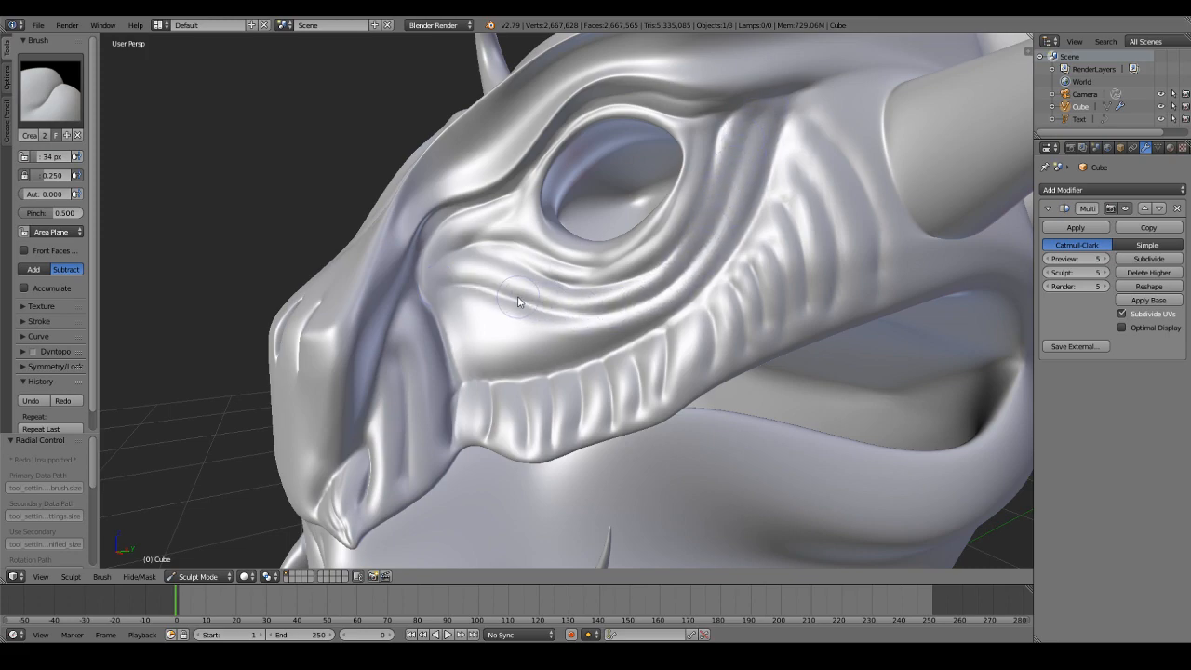
{"action": "mouse_move", "coordinate": [491, 338]}
{"action": "left_mouse_down"}
{"action": "mouse_move", "coordinate": [452, 324]}
{"action": "mouse_move", "coordinate": [605, 340]}
{"action": "mouse_move", "coordinate": [542, 347]}
{"action": "mouse_move", "coordinate": [461, 327]}
{"action": "mouse_move", "coordinate": [624, 337]}
{"action": "mouse_move", "coordinate": [440, 332]}
{"action": "left_mouse_up"}
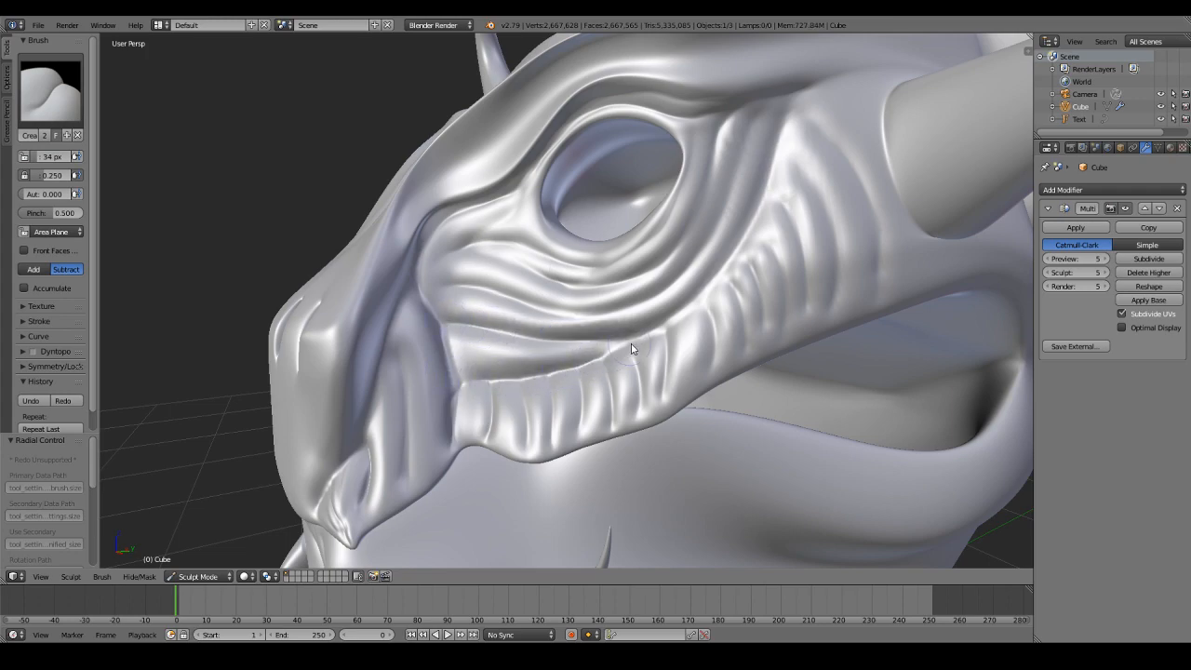
{"action": "left_click_drag", "start_coordinate": [631, 343], "coordinate": [793, 110]}
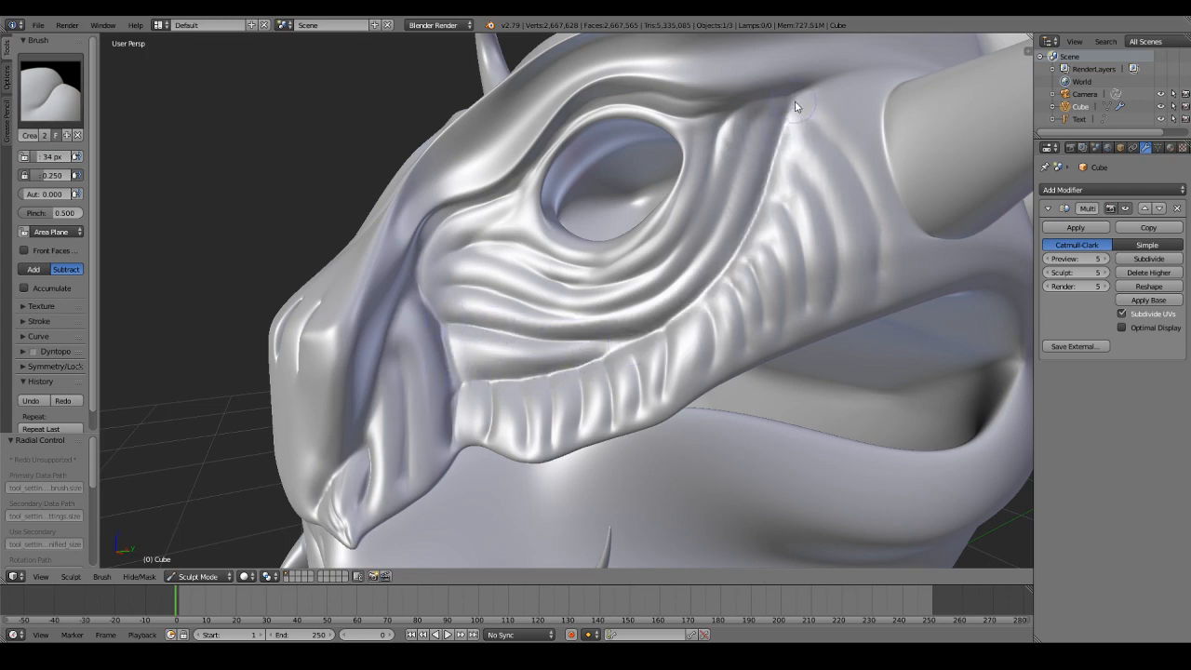
Step: Crease long folds between the upper eyelid and the brow ridge, from in front of the eye back toward the side horn, undoing the last stroke
{"action": "scroll", "coordinate": [884, 92], "scroll_direction": "down", "scroll_amount": 5}
{"action": "middle_click_drag", "start_coordinate": [718, 176], "coordinate": [808, 188]}
{"action": "scroll", "coordinate": [749, 203], "scroll_direction": "up", "scroll_amount": 5}
{"action": "middle_click_drag", "start_coordinate": [594, 285], "coordinate": [667, 206]}
{"action": "scroll", "coordinate": [621, 261], "scroll_direction": "down", "scroll_amount": 8}
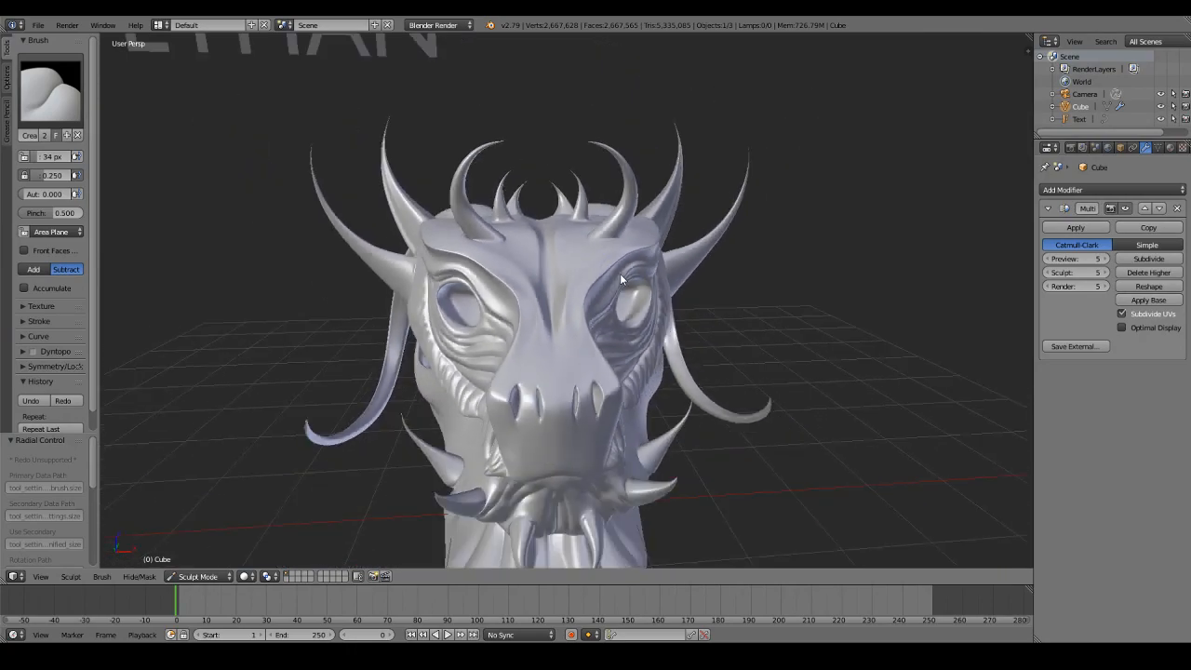
{"action": "middle_click_drag", "start_coordinate": [622, 270], "coordinate": [502, 314]}
{"action": "scroll", "coordinate": [618, 244], "scroll_direction": "up", "scroll_amount": 5}
{"action": "scroll", "coordinate": [615, 231], "scroll_direction": "down", "scroll_amount": 5}
{"action": "scroll", "coordinate": [575, 300], "scroll_direction": "up", "scroll_amount": 5}
{"action": "scroll", "coordinate": [575, 300], "scroll_direction": "up", "scroll_amount": 2}
{"action": "scroll", "coordinate": [502, 315], "scroll_direction": "up", "scroll_amount": 1}
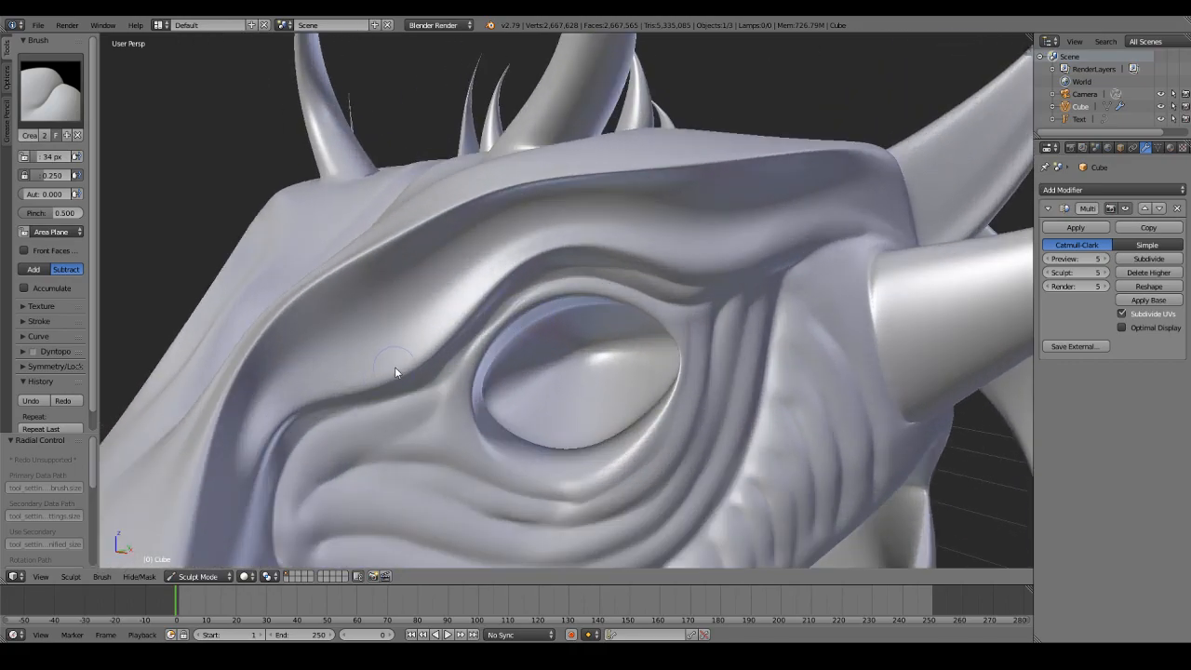
{"action": "mouse_move", "coordinate": [420, 341]}
{"action": "left_mouse_down"}
{"action": "mouse_move", "coordinate": [481, 269]}
{"action": "mouse_move", "coordinate": [556, 232]}
{"action": "left_mouse_up"}
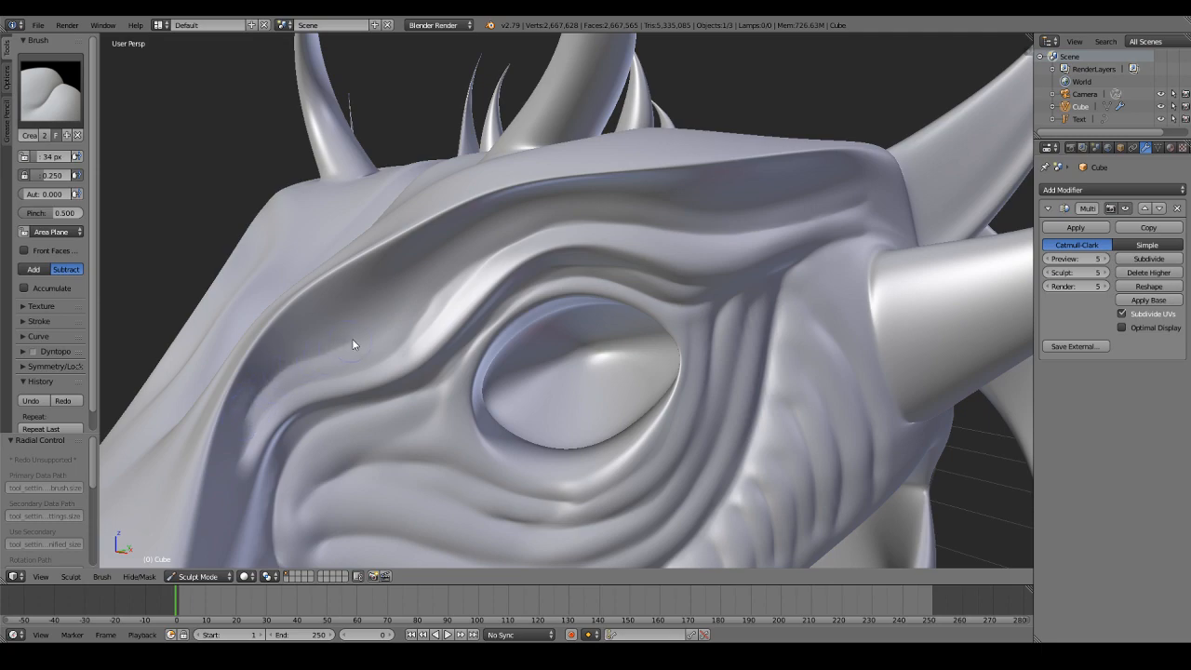
{"action": "left_click_drag", "start_coordinate": [353, 344], "coordinate": [726, 199]}
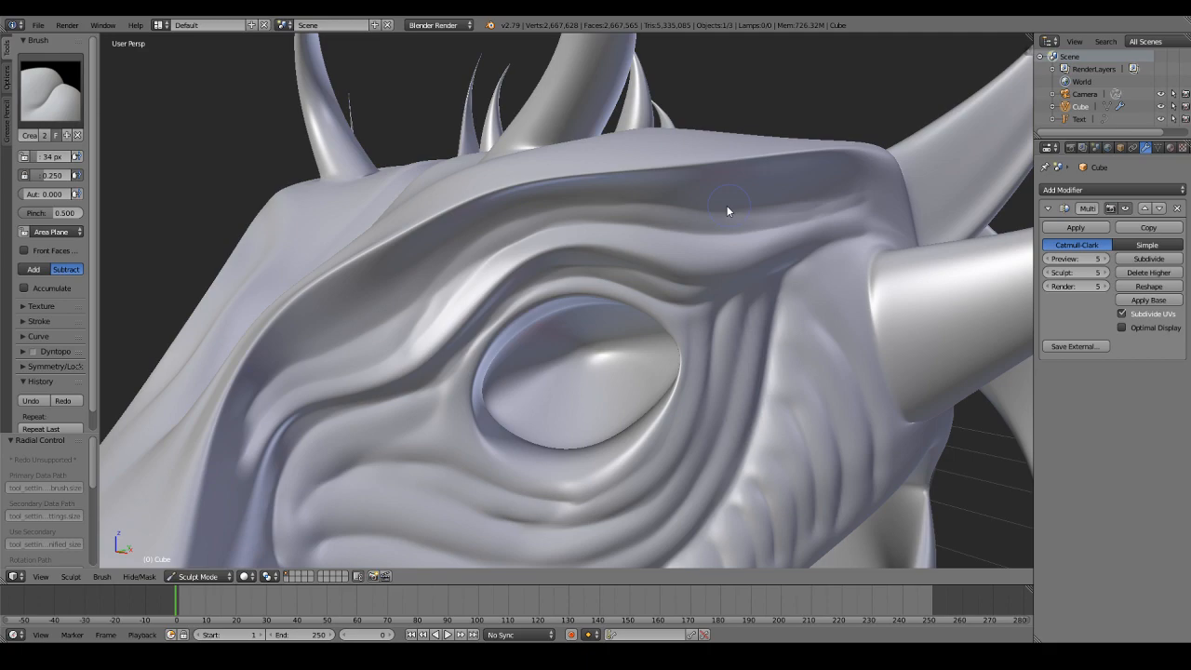
{"action": "key", "text": "ctrl+z"}
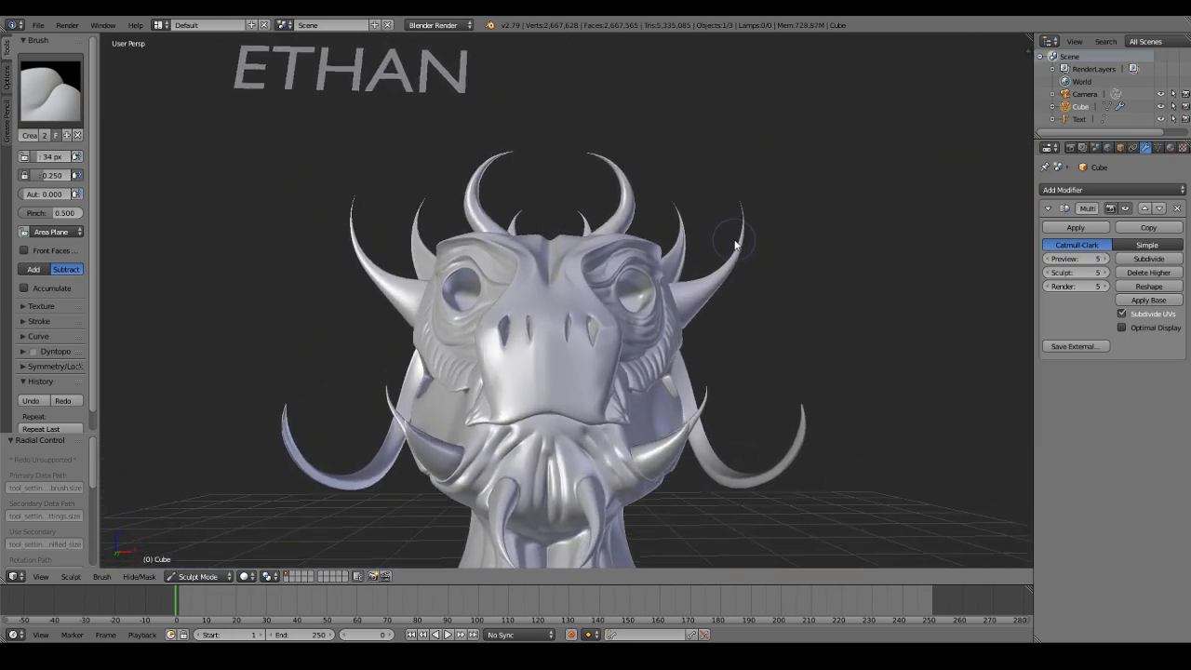
Step: Set the Crease brush to 24 px and examine the front of the head and muzzle from several angles
{"action": "middle_click_drag", "start_coordinate": [734, 240], "coordinate": [735, 243]}
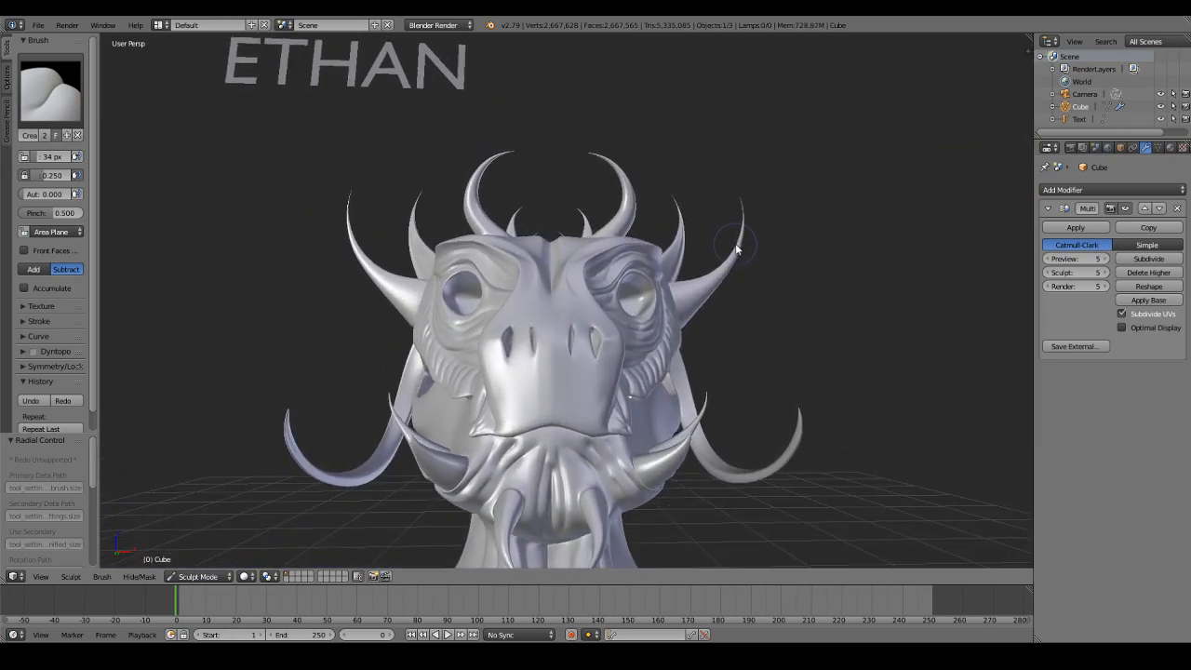
{"action": "scroll", "coordinate": [688, 322], "scroll_direction": "up", "scroll_amount": 5}
{"action": "middle_click_drag", "start_coordinate": [685, 326], "coordinate": [640, 328]}
{"action": "key", "text": "f"}
{"action": "left_click", "coordinate": [637, 311]}
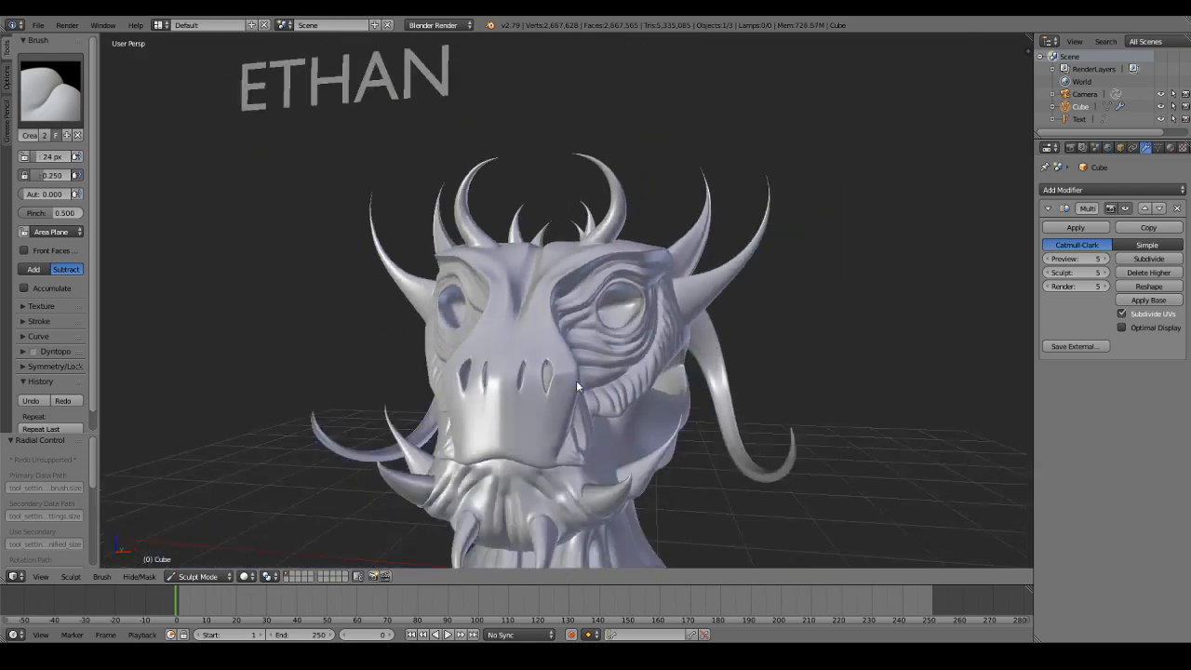
{"action": "mouse_move", "coordinate": [576, 380]}
{"action": "middle_mouse_down"}
{"action": "mouse_move", "coordinate": [605, 358]}
{"action": "mouse_move", "coordinate": [542, 307]}
{"action": "mouse_move", "coordinate": [623, 298]}
{"action": "mouse_move", "coordinate": [606, 294]}
{"action": "mouse_move", "coordinate": [577, 382]}
{"action": "middle_mouse_up"}
{"action": "scroll", "coordinate": [628, 334], "scroll_direction": "up", "scroll_amount": 3}
{"action": "scroll", "coordinate": [628, 334], "scroll_direction": "down", "scroll_amount": 3}
{"action": "scroll", "coordinate": [556, 309], "scroll_direction": "up", "scroll_amount": 3}
{"action": "scroll", "coordinate": [581, 354], "scroll_direction": "down", "scroll_amount": 4}
{"action": "scroll", "coordinate": [607, 306], "scroll_direction": "up", "scroll_amount": 5}
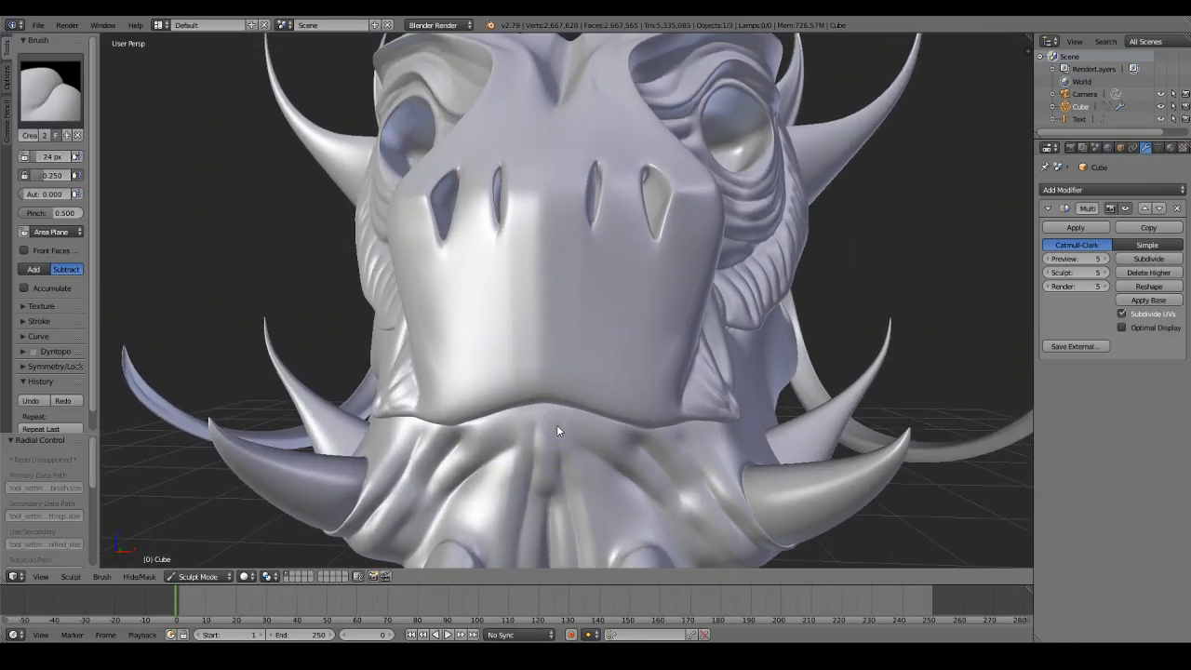
Step: Set the Crease brush to 40 px and carve vertical creases down the muzzle from around the nostril slits to the upper lip
{"action": "key", "text": "f"}
{"action": "left_click", "coordinate": [609, 251]}
{"action": "mouse_move", "coordinate": [615, 243]}
{"action": "left_mouse_down"}
{"action": "mouse_move", "coordinate": [587, 273]}
{"action": "mouse_move", "coordinate": [558, 392]}
{"action": "mouse_move", "coordinate": [585, 240]}
{"action": "mouse_move", "coordinate": [633, 330]}
{"action": "mouse_move", "coordinate": [614, 392]}
{"action": "mouse_move", "coordinate": [629, 301]}
{"action": "mouse_move", "coordinate": [615, 147]}
{"action": "mouse_move", "coordinate": [624, 331]}
{"action": "mouse_move", "coordinate": [606, 408]}
{"action": "left_mouse_up"}
{"action": "middle_click_drag", "start_coordinate": [599, 402], "coordinate": [442, 446]}
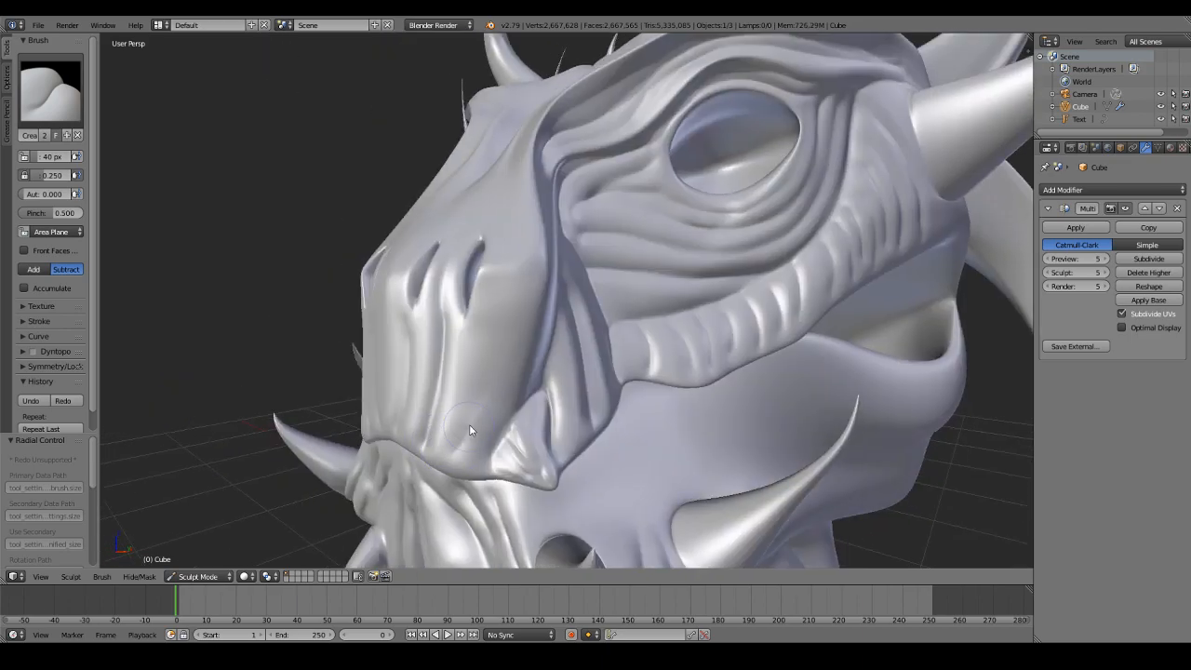
{"action": "mouse_move", "coordinate": [505, 210]}
{"action": "left_mouse_down"}
{"action": "mouse_move", "coordinate": [510, 307]}
{"action": "mouse_move", "coordinate": [467, 427]}
{"action": "left_mouse_up"}
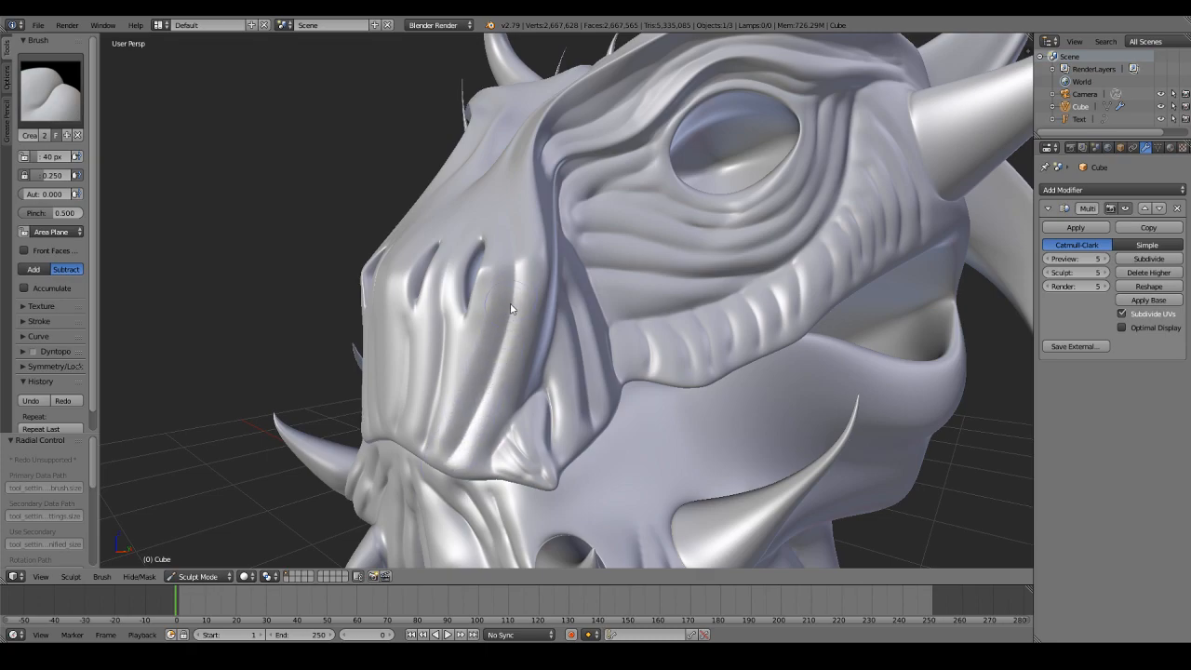
{"action": "mouse_move", "coordinate": [511, 250]}
{"action": "left_mouse_down"}
{"action": "mouse_move", "coordinate": [485, 402]}
{"action": "mouse_move", "coordinate": [439, 459]}
{"action": "left_mouse_up"}
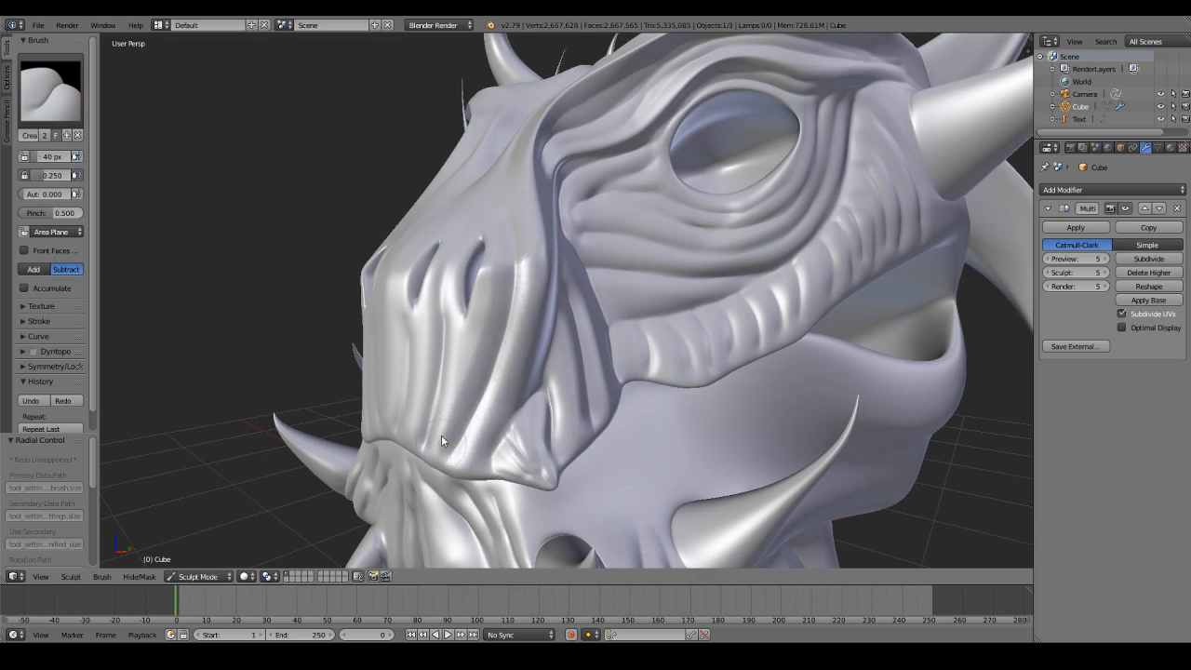
Step: Carve creases along the snout bridge from above the nostril slits up to the inner brow beside the eye
{"action": "middle_click_drag", "start_coordinate": [439, 459], "coordinate": [520, 404]}
{"action": "scroll", "coordinate": [676, 332], "scroll_direction": "up", "scroll_amount": 2}
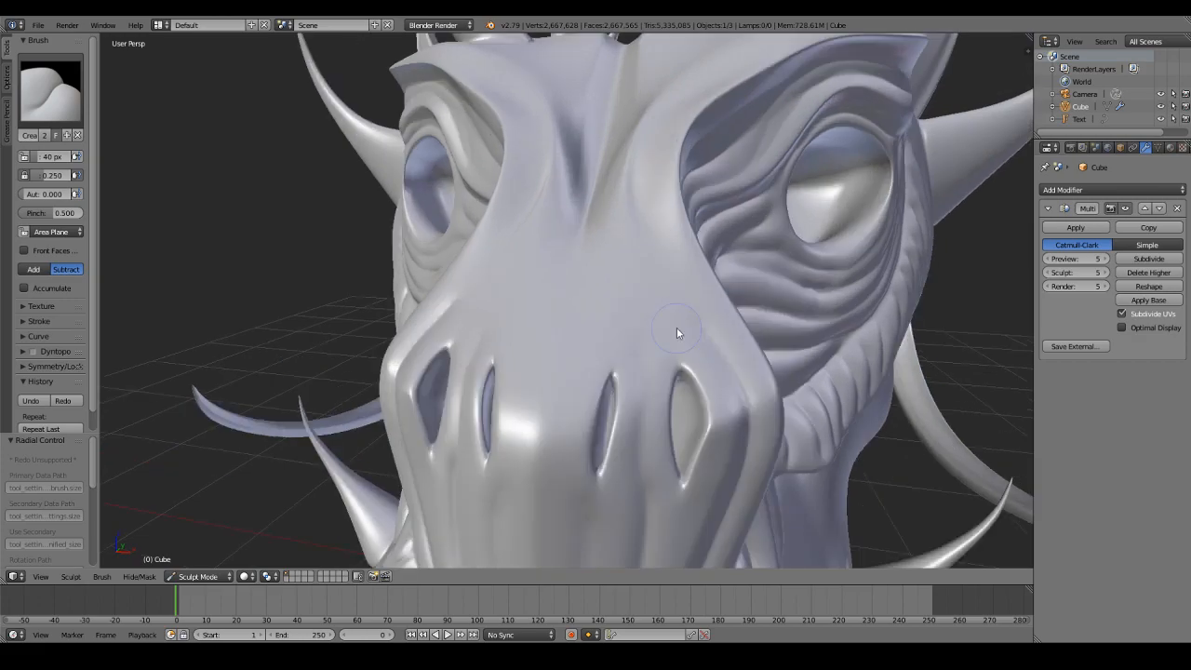
{"action": "left_click_drag", "start_coordinate": [701, 323], "coordinate": [642, 149]}
{"action": "left_click_drag", "start_coordinate": [709, 333], "coordinate": [658, 226]}
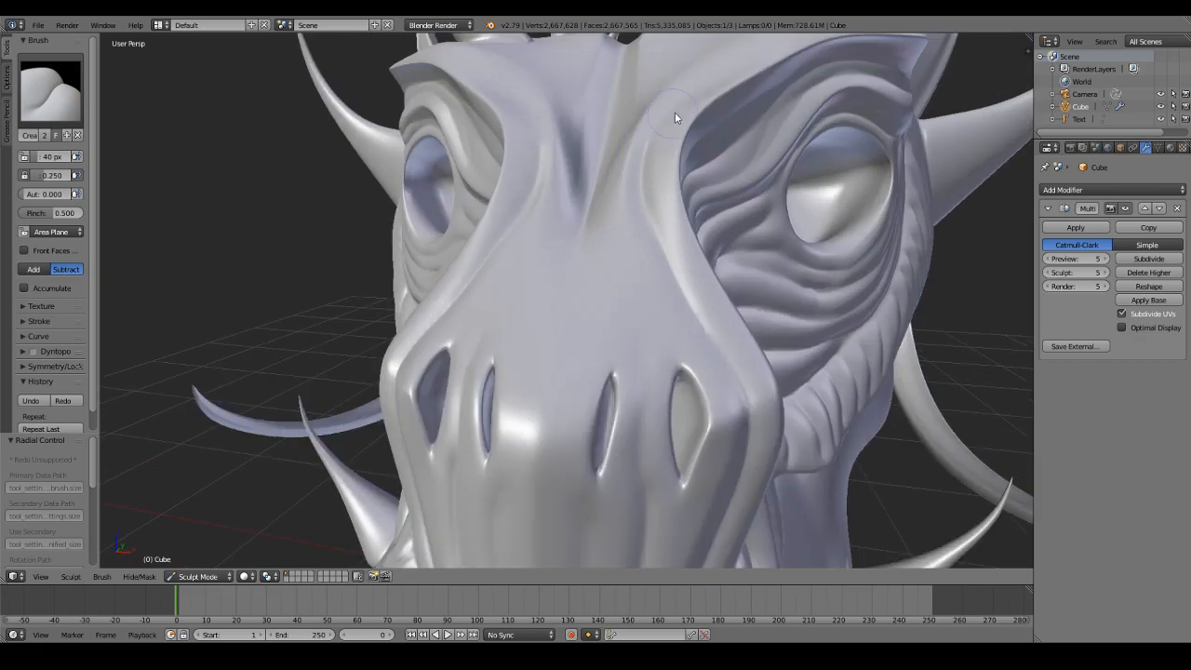
{"action": "left_click_drag", "start_coordinate": [657, 181], "coordinate": [713, 332]}
{"action": "left_click_drag", "start_coordinate": [642, 443], "coordinate": [639, 349]}
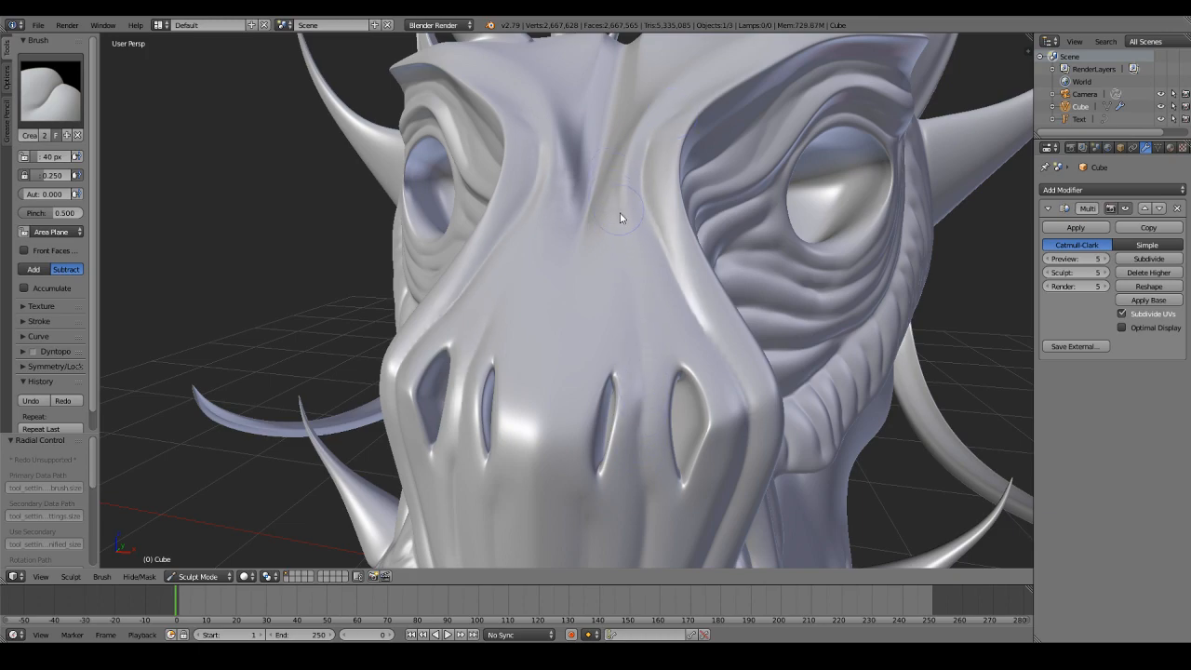
Step: Add lengthwise creases along the middle of the snout, between the forehead groove and the area between the nostril slits
{"action": "scroll", "coordinate": [597, 361], "scroll_direction": "down", "scroll_amount": 5}
{"action": "scroll", "coordinate": [604, 348], "scroll_direction": "up", "scroll_amount": 4}
{"action": "middle_click_drag", "start_coordinate": [593, 432], "coordinate": [616, 469]}
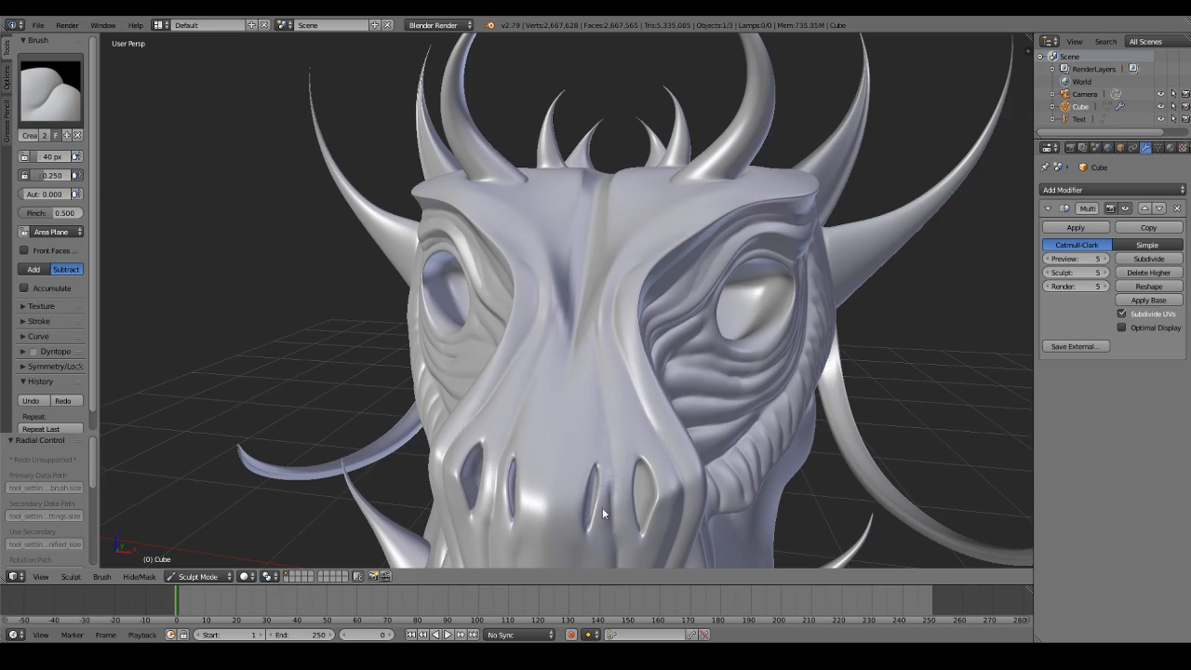
{"action": "scroll", "coordinate": [602, 510], "scroll_direction": "up", "scroll_amount": 2}
{"action": "middle_click_drag", "start_coordinate": [603, 510], "coordinate": [615, 361], "text": "shift"}
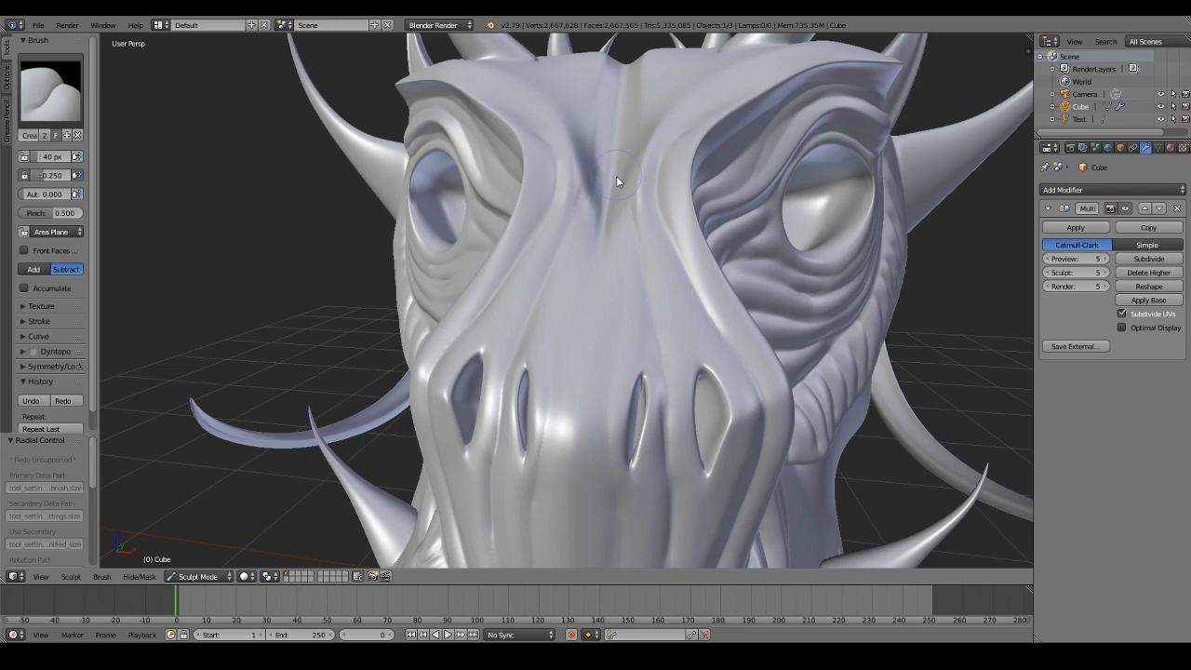
{"action": "mouse_move", "coordinate": [610, 436]}
{"action": "left_mouse_down"}
{"action": "mouse_move", "coordinate": [607, 446]}
{"action": "mouse_move", "coordinate": [609, 368]}
{"action": "mouse_move", "coordinate": [614, 446]}
{"action": "left_mouse_up"}
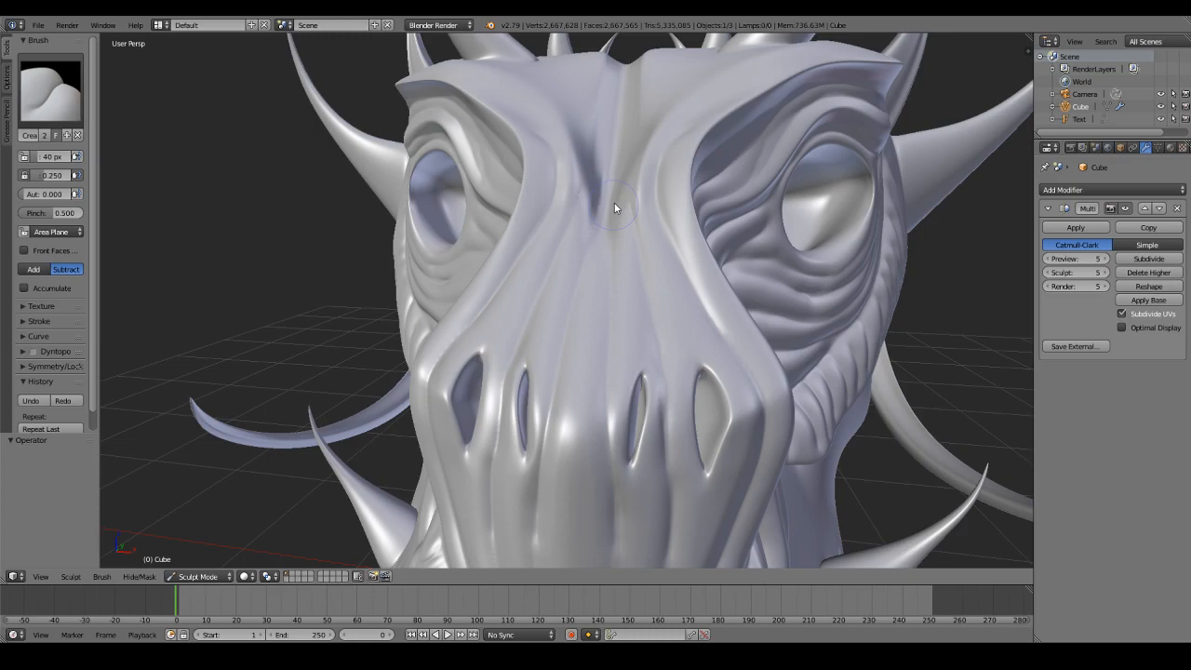
Step: Deepen the vertical creases on the skin flap between the muzzle and the upper jaw band
{"action": "middle_click_drag", "start_coordinate": [614, 202], "coordinate": [600, 384]}
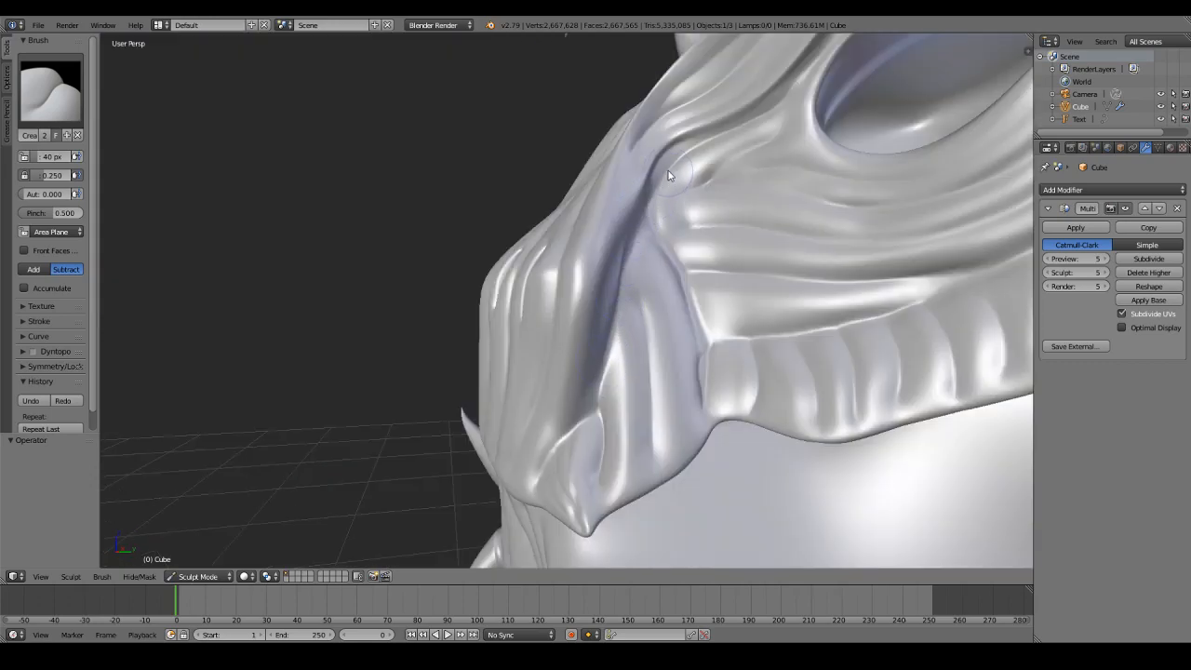
{"action": "mouse_move", "coordinate": [667, 175]}
{"action": "left_mouse_down"}
{"action": "mouse_move", "coordinate": [605, 447]}
{"action": "mouse_move", "coordinate": [641, 303]}
{"action": "mouse_move", "coordinate": [655, 437]}
{"action": "left_mouse_up"}
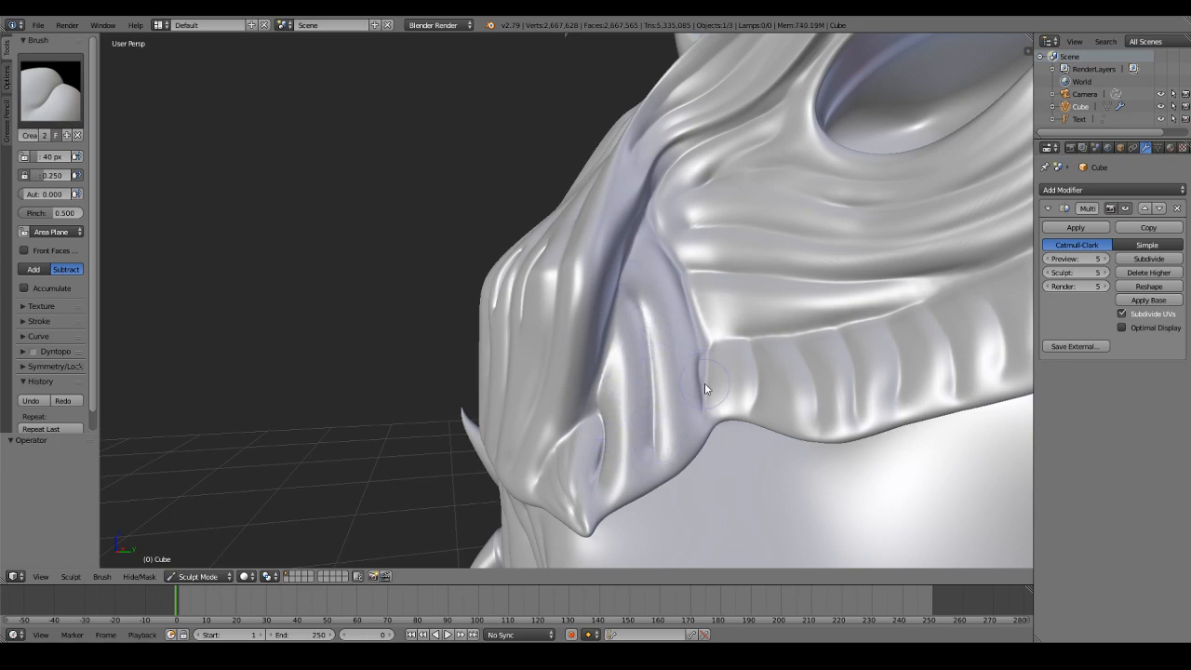
Step: Carve a crease along the muzzle's lower edge from its centre to the mouth corner to form an upper lip rim
{"action": "scroll", "coordinate": [704, 383], "scroll_direction": "down", "scroll_amount": 5}
{"action": "middle_click_drag", "start_coordinate": [704, 382], "coordinate": [638, 222]}
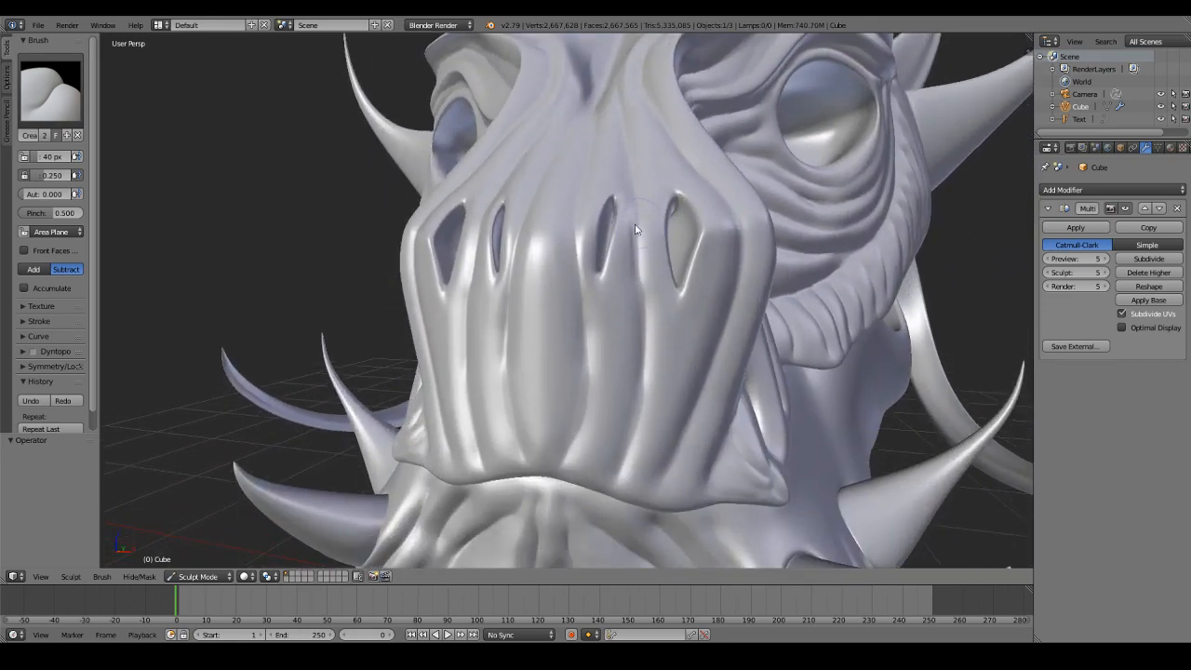
{"action": "middle_click_drag", "start_coordinate": [573, 390], "coordinate": [555, 364]}
{"action": "left_click_drag", "start_coordinate": [536, 383], "coordinate": [746, 406]}
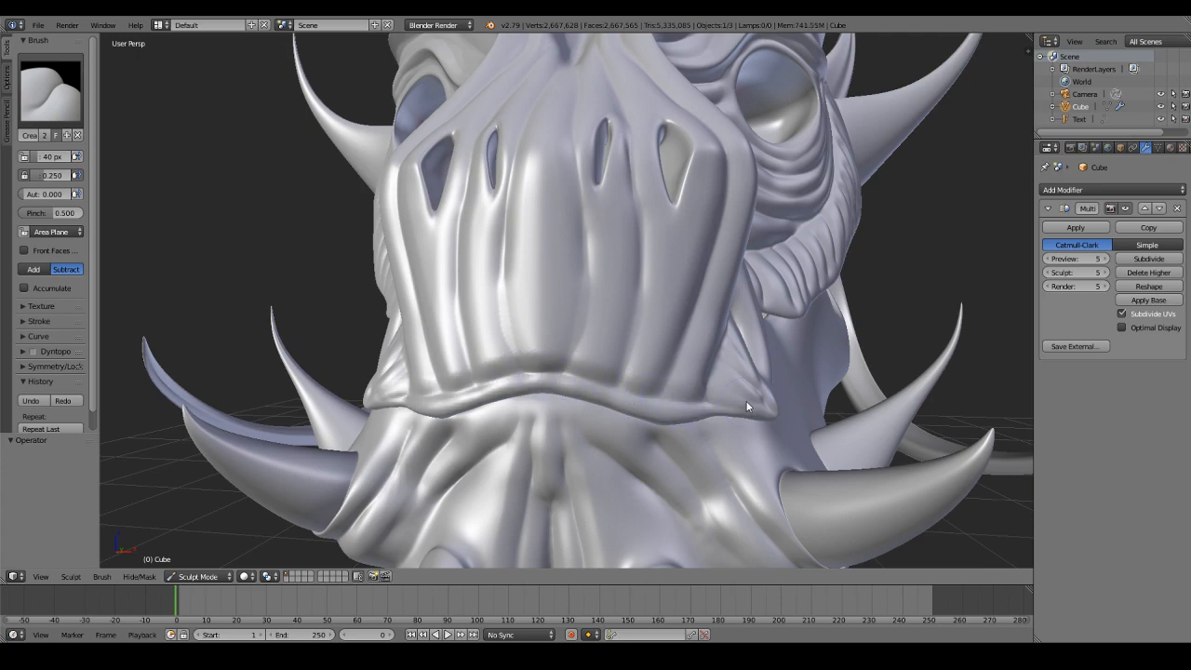
Step: Add short creases across the upper lip rim, working from the centre toward the mouth corner
{"action": "scroll", "coordinate": [572, 326], "scroll_direction": "up", "scroll_amount": 2}
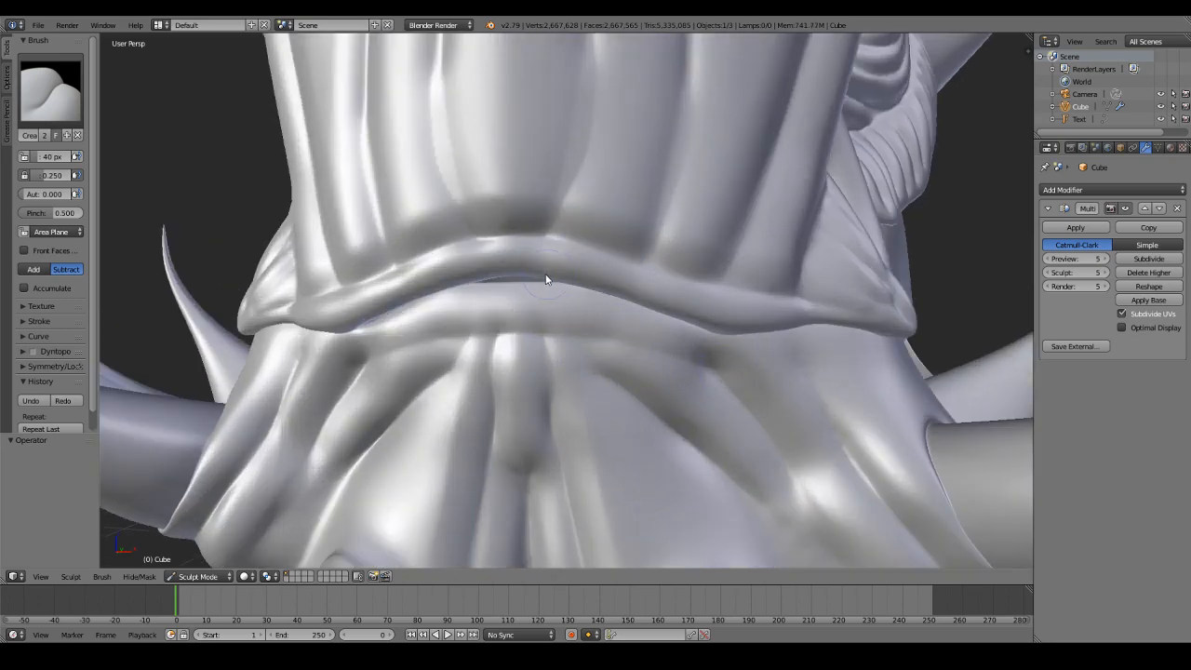
{"action": "scroll", "coordinate": [545, 279], "scroll_direction": "up", "scroll_amount": 2}
{"action": "mouse_move", "coordinate": [513, 270]}
{"action": "left_mouse_down"}
{"action": "mouse_move", "coordinate": [580, 258]}
{"action": "mouse_move", "coordinate": [687, 296]}
{"action": "mouse_move", "coordinate": [777, 305]}
{"action": "left_mouse_up"}
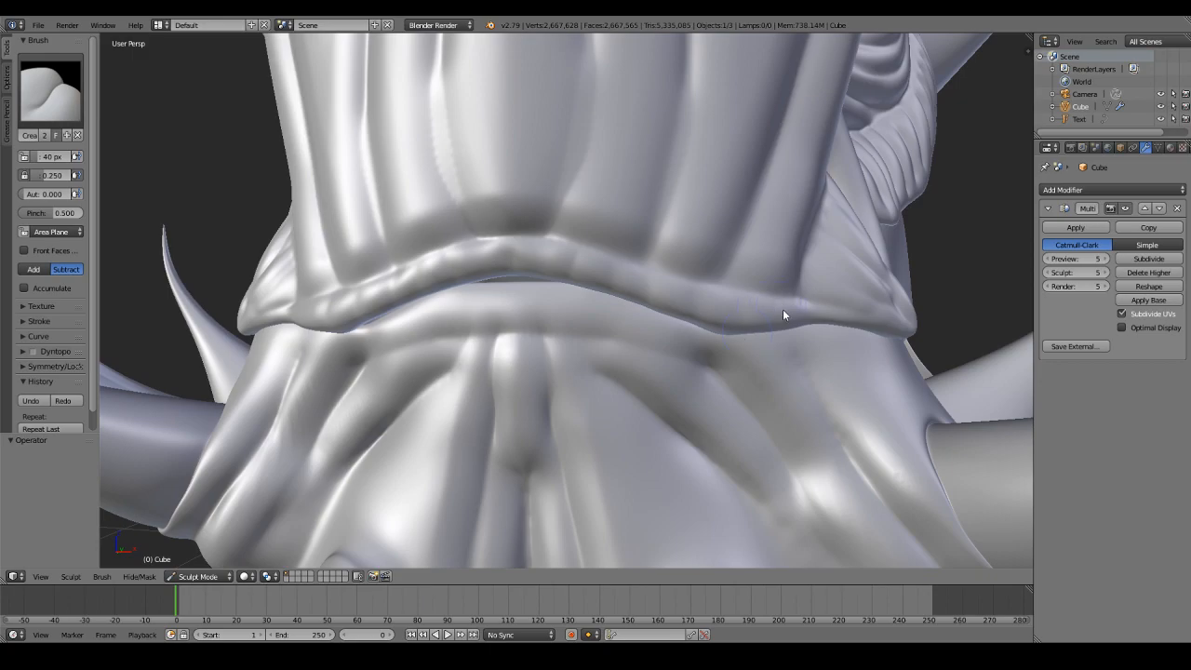
Step: Carve short creases across the upper and lower lip rims, working from the centre toward the mouth corner
{"action": "mouse_move", "coordinate": [541, 302]}
{"action": "left_mouse_down"}
{"action": "mouse_move", "coordinate": [610, 294]}
{"action": "mouse_move", "coordinate": [720, 344]}
{"action": "left_mouse_up"}
{"action": "scroll", "coordinate": [714, 352], "scroll_direction": "down", "scroll_amount": 5}
{"action": "scroll", "coordinate": [724, 375], "scroll_direction": "up", "scroll_amount": 5}
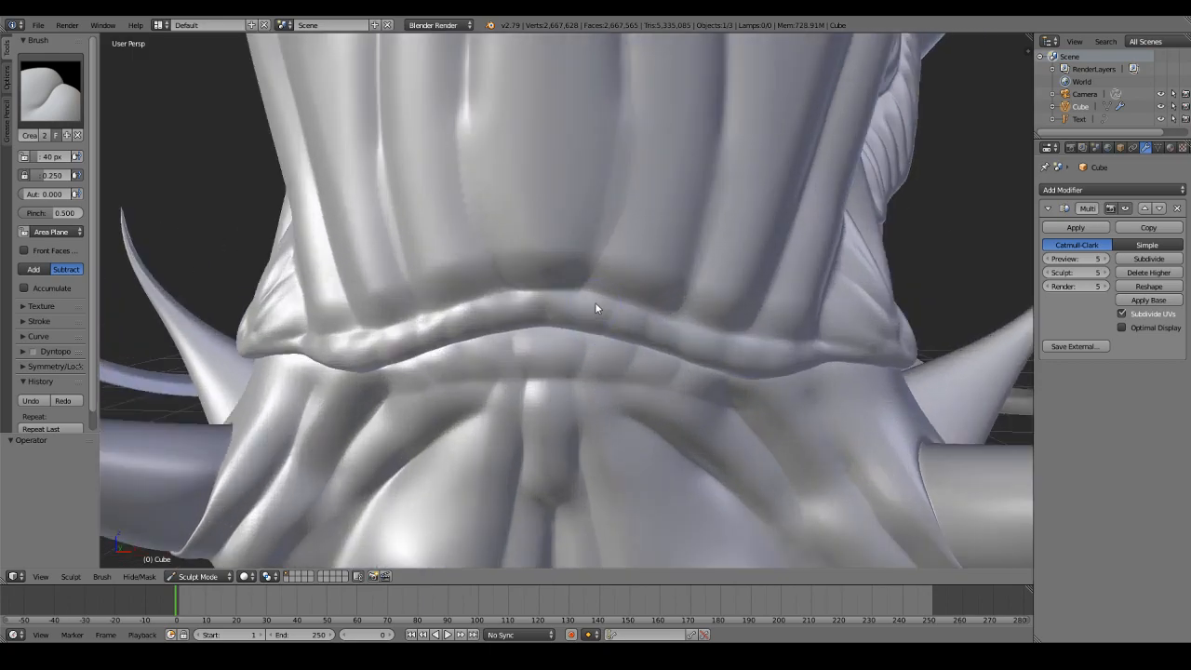
{"action": "scroll", "coordinate": [594, 302], "scroll_direction": "up", "scroll_amount": 2}
{"action": "mouse_move", "coordinate": [541, 296]}
{"action": "left_mouse_down"}
{"action": "mouse_move", "coordinate": [671, 324]}
{"action": "mouse_move", "coordinate": [684, 360]}
{"action": "mouse_move", "coordinate": [734, 344]}
{"action": "mouse_move", "coordinate": [780, 353]}
{"action": "mouse_move", "coordinate": [839, 404]}
{"action": "left_mouse_up"}
{"action": "mouse_move", "coordinate": [720, 394]}
{"action": "middle_mouse_down"}
{"action": "mouse_move", "coordinate": [727, 364]}
{"action": "mouse_move", "coordinate": [797, 306]}
{"action": "middle_mouse_up"}
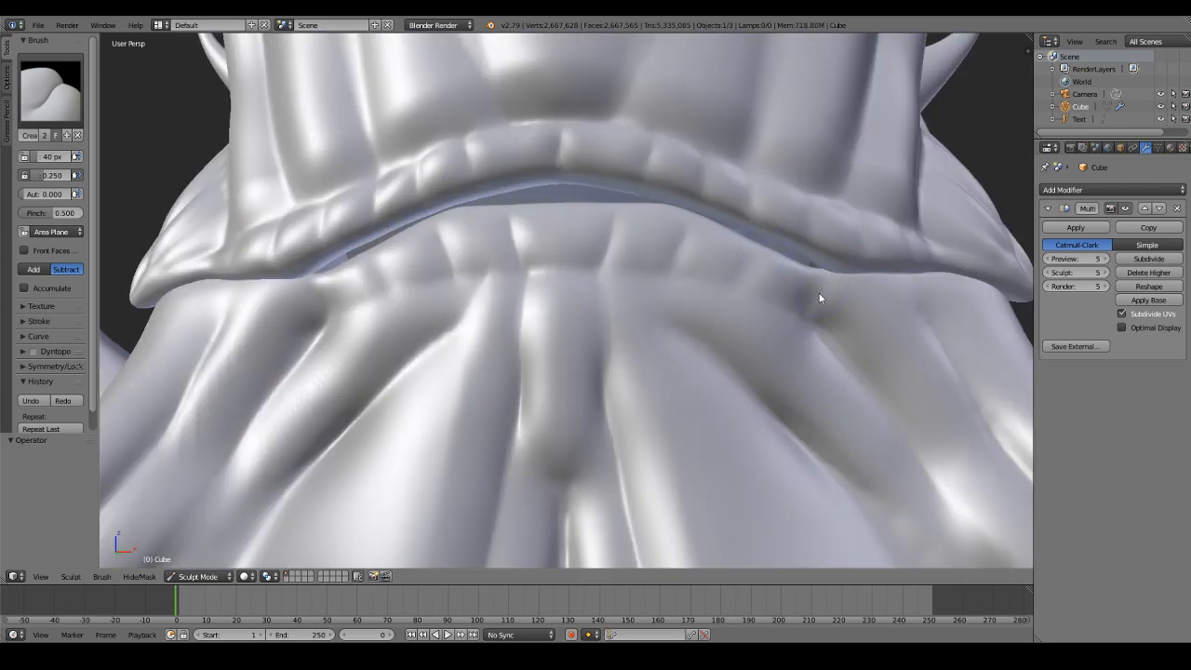
Step: Carve vertical creases on the side of the lower jaw between the front and rear side tusks
{"action": "scroll", "coordinate": [759, 346], "scroll_direction": "down", "scroll_amount": 4}
{"action": "scroll", "coordinate": [759, 346], "scroll_direction": "down", "scroll_amount": 2}
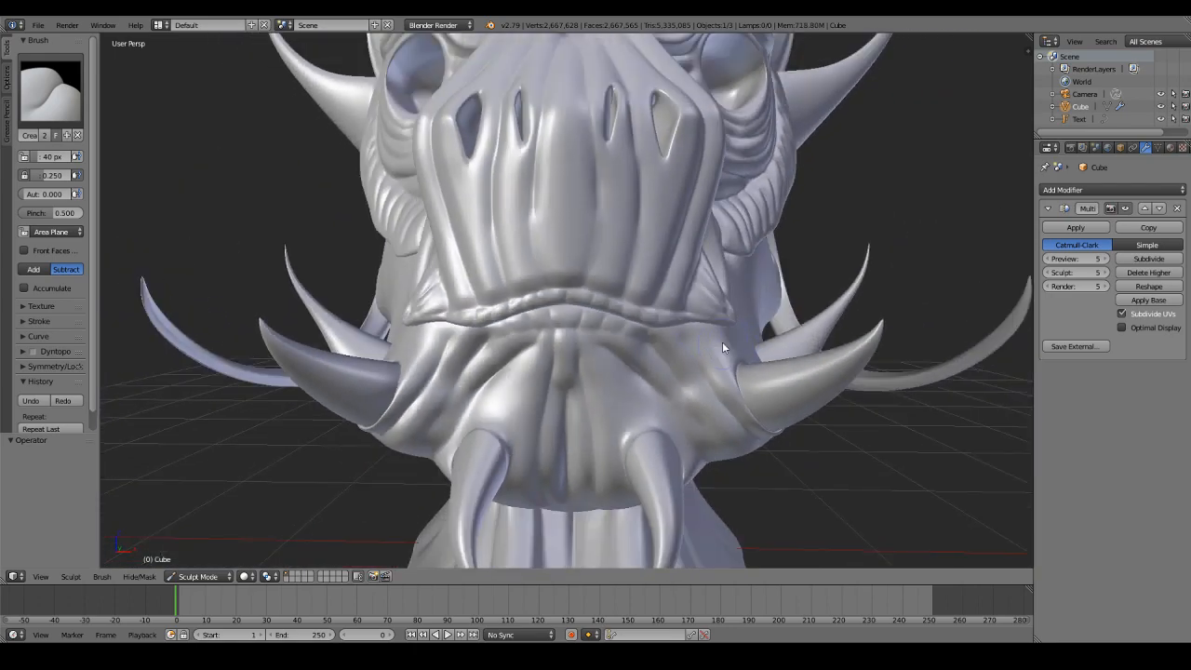
{"action": "scroll", "coordinate": [722, 342], "scroll_direction": "down", "scroll_amount": 5}
{"action": "middle_click_drag", "start_coordinate": [721, 341], "coordinate": [568, 306]}
{"action": "scroll", "coordinate": [686, 320], "scroll_direction": "up", "scroll_amount": 4}
{"action": "scroll", "coordinate": [630, 327], "scroll_direction": "up", "scroll_amount": 2}
{"action": "scroll", "coordinate": [568, 306], "scroll_direction": "up", "scroll_amount": 3}
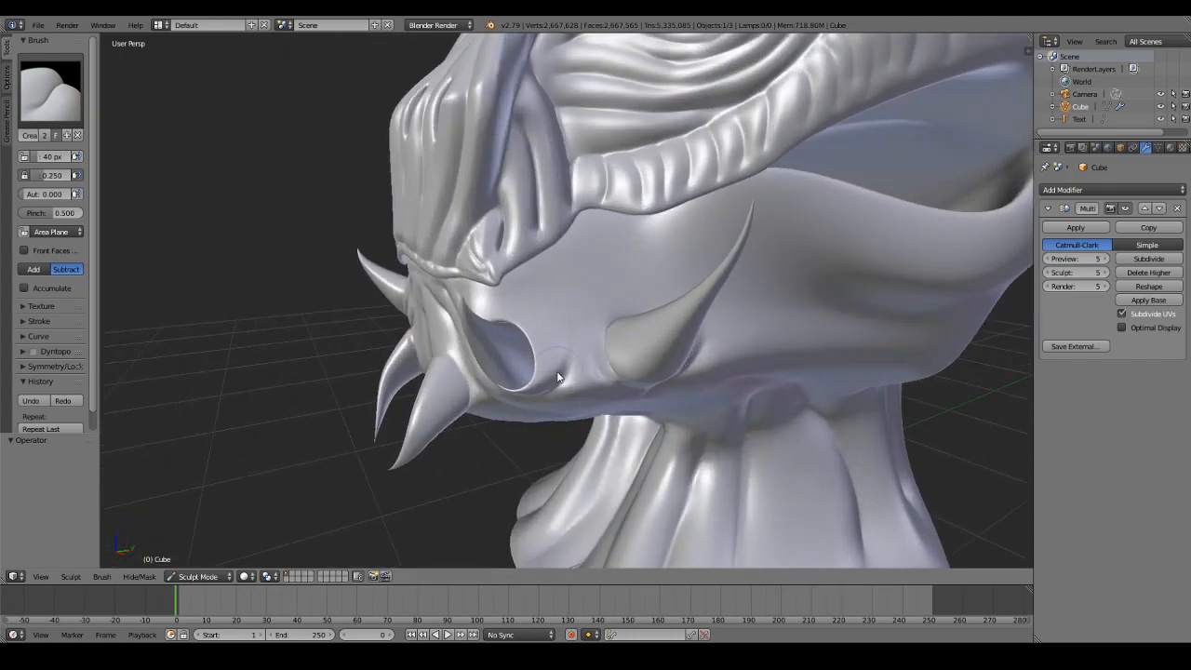
{"action": "scroll", "coordinate": [549, 367], "scroll_direction": "up", "scroll_amount": 3}
{"action": "mouse_move", "coordinate": [545, 363]}
{"action": "left_mouse_down"}
{"action": "mouse_move", "coordinate": [535, 409]}
{"action": "mouse_move", "coordinate": [564, 336]}
{"action": "left_mouse_up"}
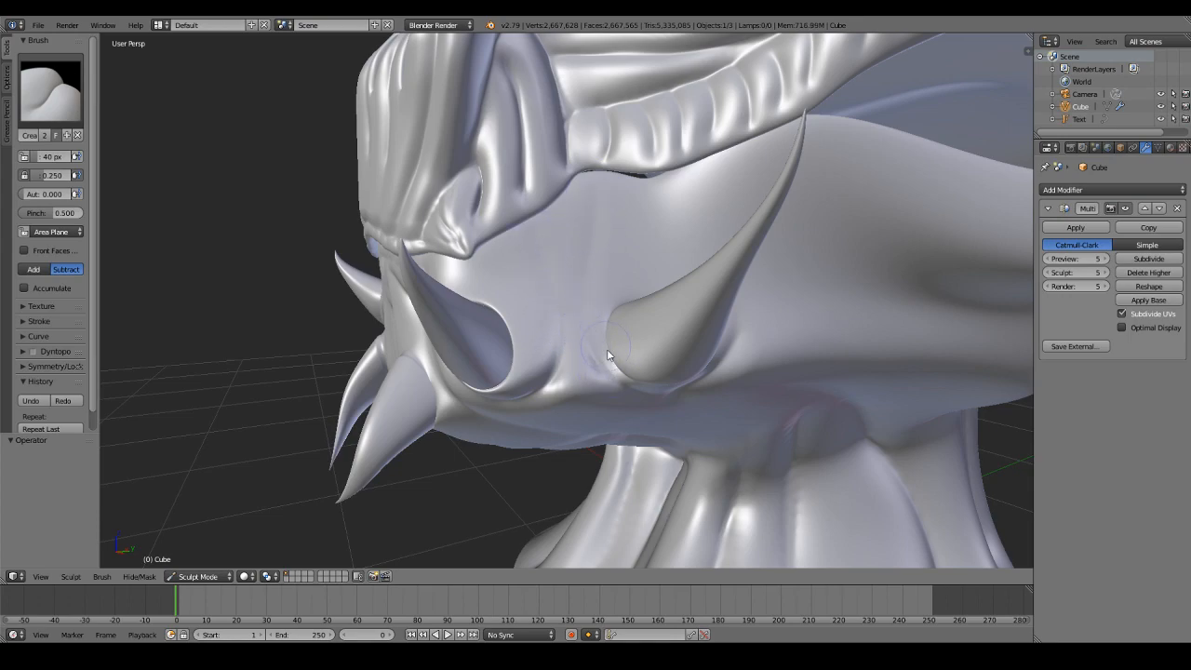
{"action": "mouse_move", "coordinate": [611, 377]}
{"action": "left_mouse_down"}
{"action": "mouse_move", "coordinate": [581, 297]}
{"action": "mouse_move", "coordinate": [599, 375]}
{"action": "mouse_move", "coordinate": [555, 390]}
{"action": "mouse_move", "coordinate": [559, 330]}
{"action": "left_mouse_up"}
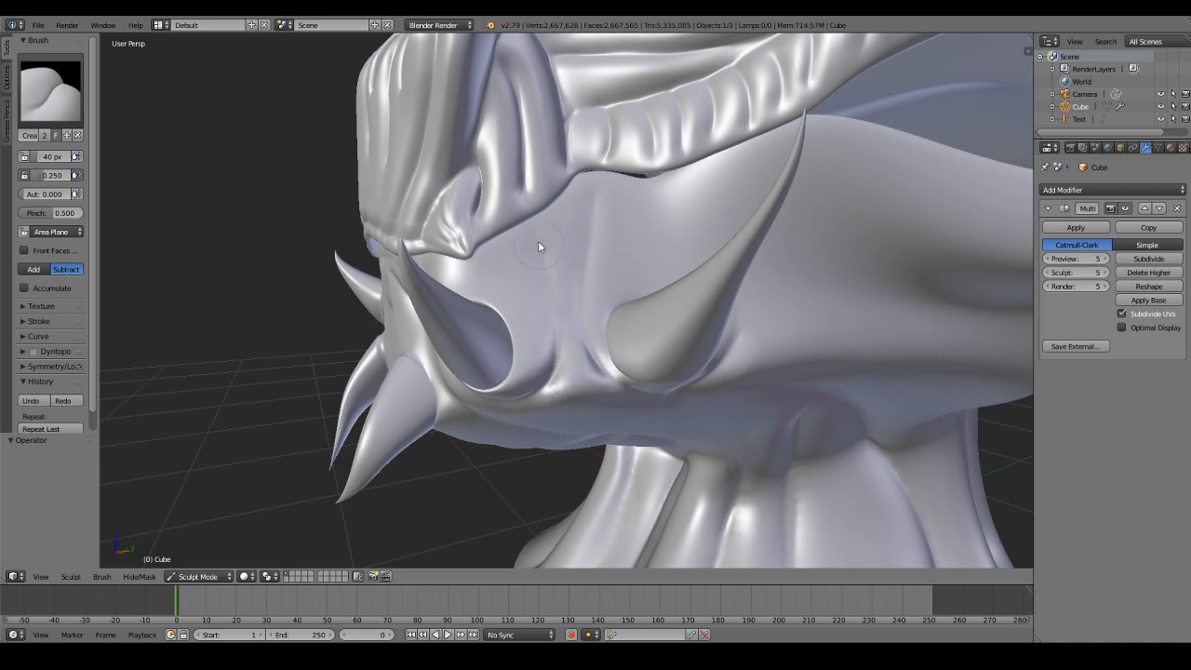
Step: Carve curved creases around the base of the front side tusk, below the mouth corner
{"action": "mouse_move", "coordinate": [552, 372]}
{"action": "middle_mouse_down"}
{"action": "mouse_move", "coordinate": [560, 359]}
{"action": "mouse_move", "coordinate": [592, 363]}
{"action": "mouse_move", "coordinate": [496, 367]}
{"action": "middle_mouse_up"}
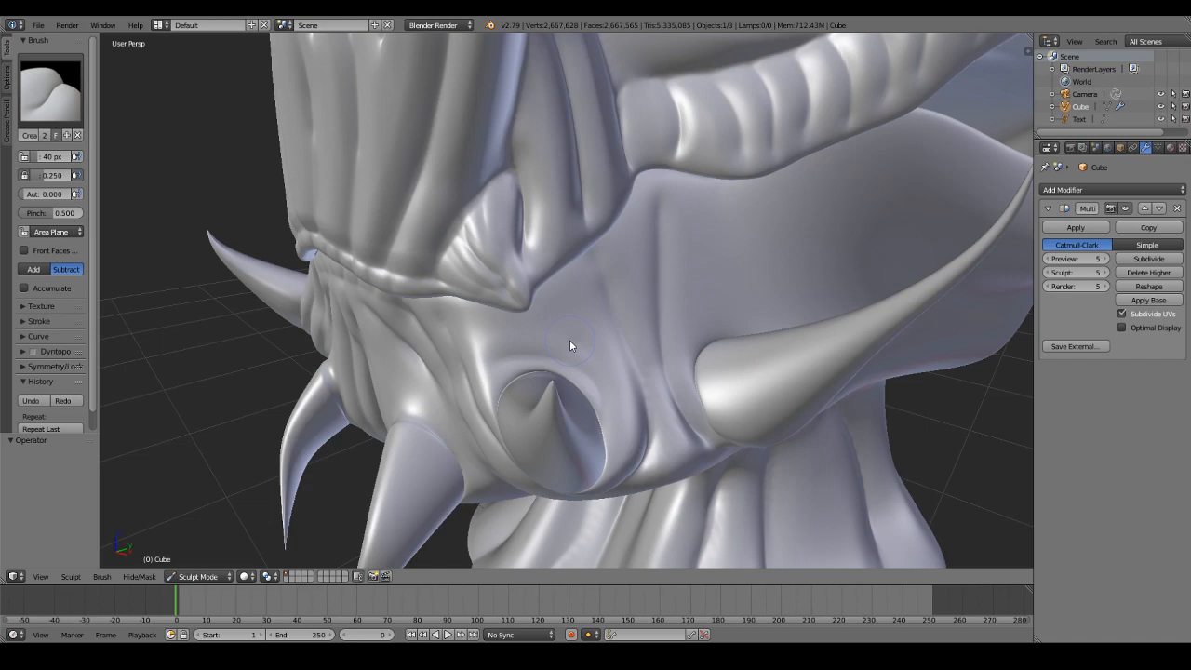
{"action": "left_click_drag", "start_coordinate": [571, 345], "coordinate": [553, 347]}
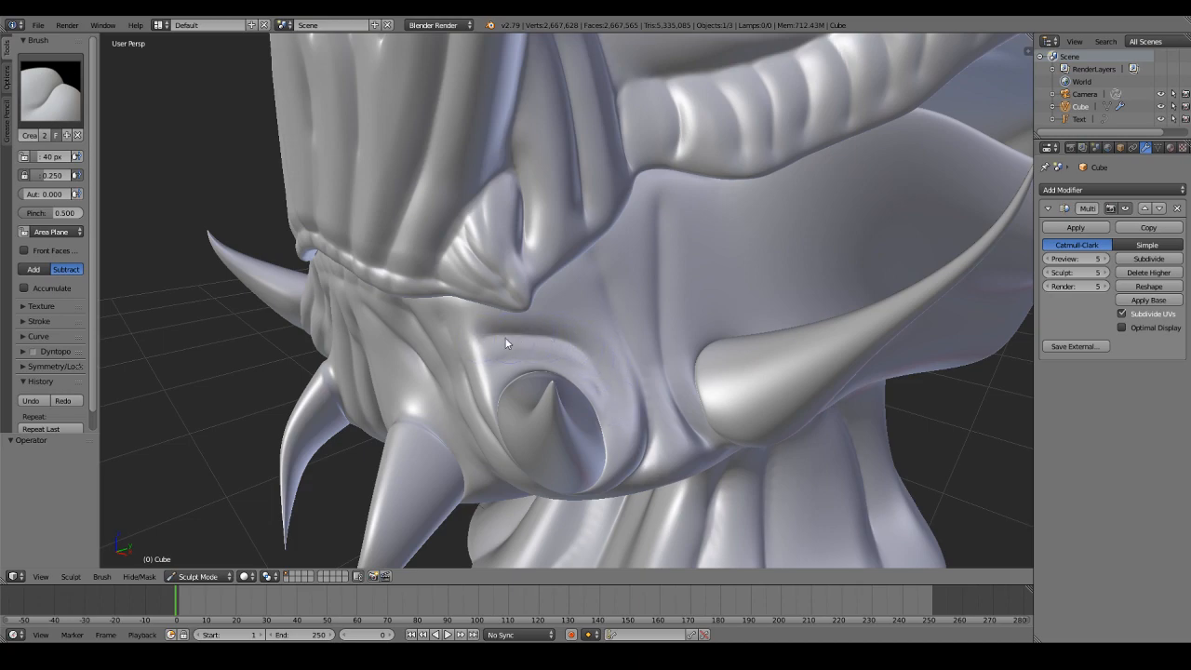
{"action": "middle_click_drag", "start_coordinate": [510, 338], "coordinate": [456, 334]}
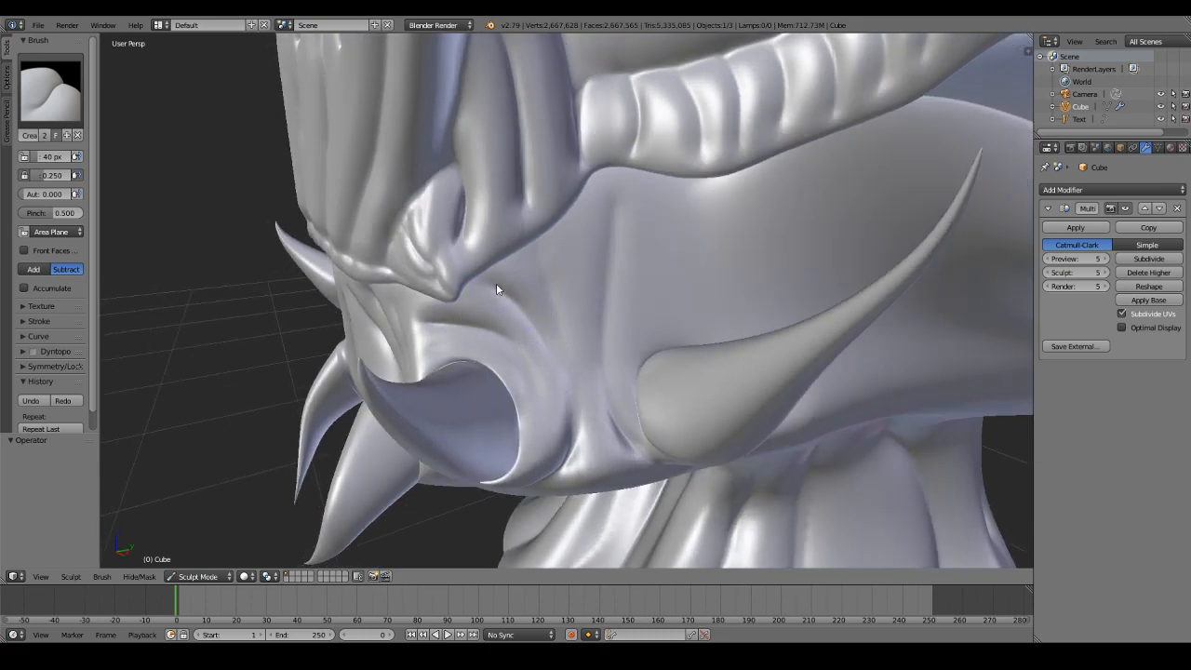
{"action": "left_click_drag", "start_coordinate": [563, 314], "coordinate": [567, 383]}
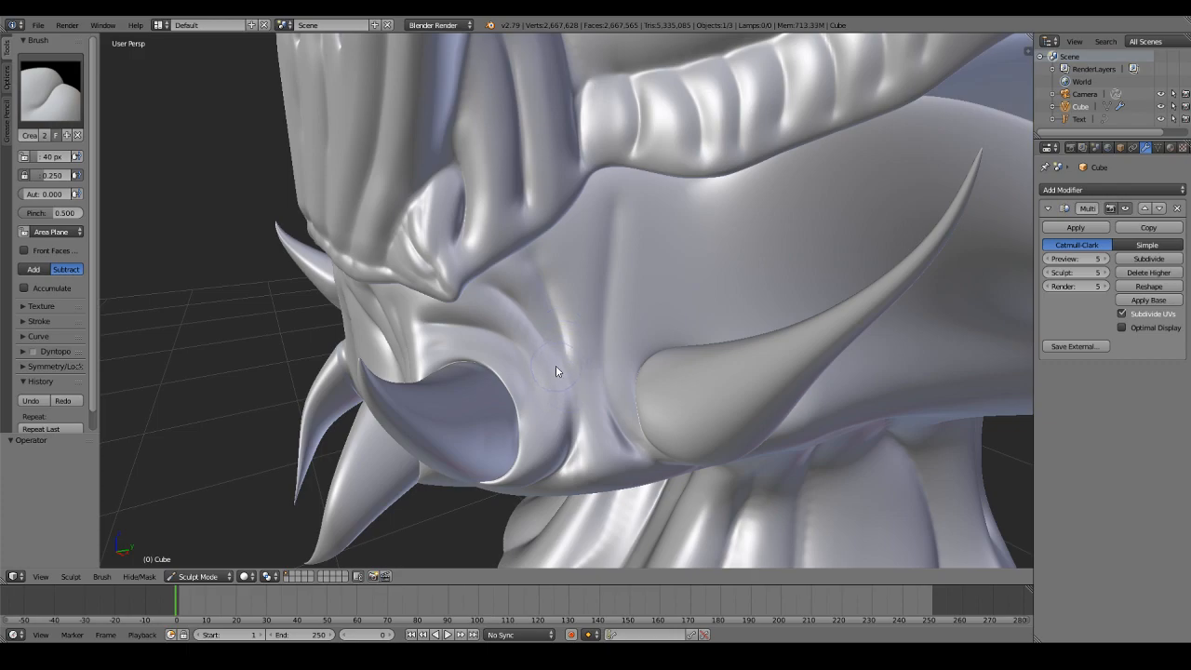
{"action": "middle_click_drag", "start_coordinate": [444, 327], "coordinate": [641, 271]}
{"action": "mouse_move", "coordinate": [641, 267]}
{"action": "left_mouse_down"}
{"action": "mouse_move", "coordinate": [578, 239]}
{"action": "mouse_move", "coordinate": [657, 265]}
{"action": "mouse_move", "coordinate": [570, 230]}
{"action": "mouse_move", "coordinate": [630, 266]}
{"action": "mouse_move", "coordinate": [648, 391]}
{"action": "mouse_move", "coordinate": [553, 230]}
{"action": "left_mouse_up"}
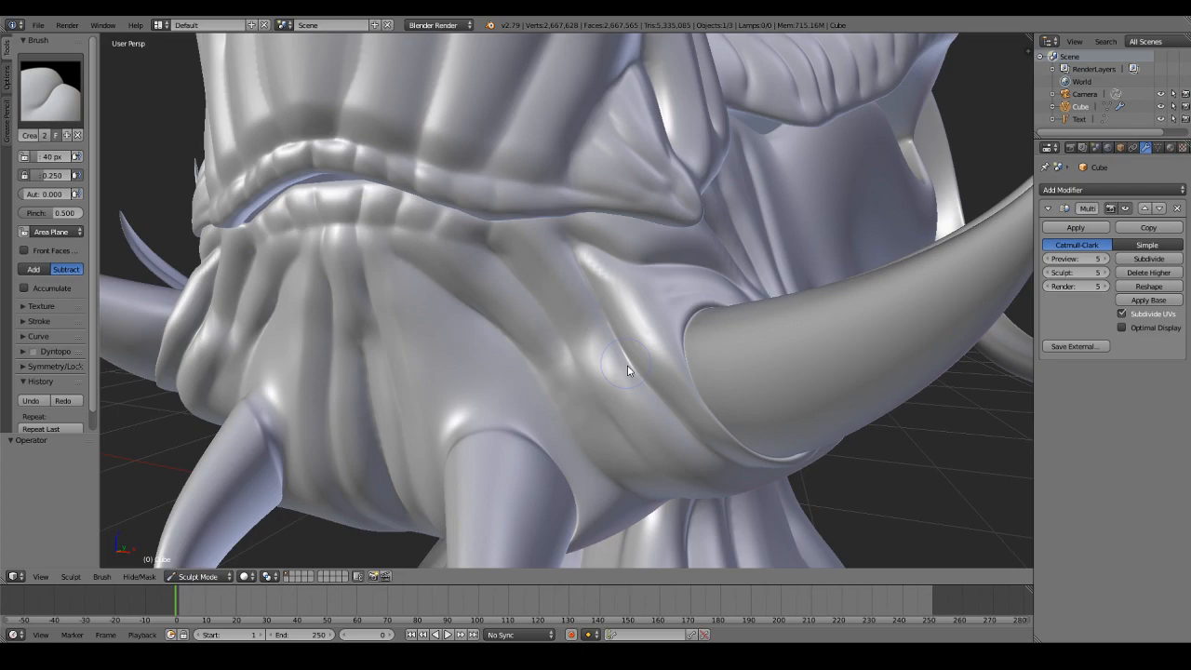
Step: Carve creases down the lower jaw from the upper jaw band toward the base of the rear side tusk
{"action": "scroll", "coordinate": [627, 370], "scroll_direction": "down", "scroll_amount": 2}
{"action": "middle_click_drag", "start_coordinate": [606, 418], "coordinate": [553, 363]}
{"action": "scroll", "coordinate": [633, 364], "scroll_direction": "down", "scroll_amount": 4}
{"action": "scroll", "coordinate": [553, 363], "scroll_direction": "up", "scroll_amount": 3}
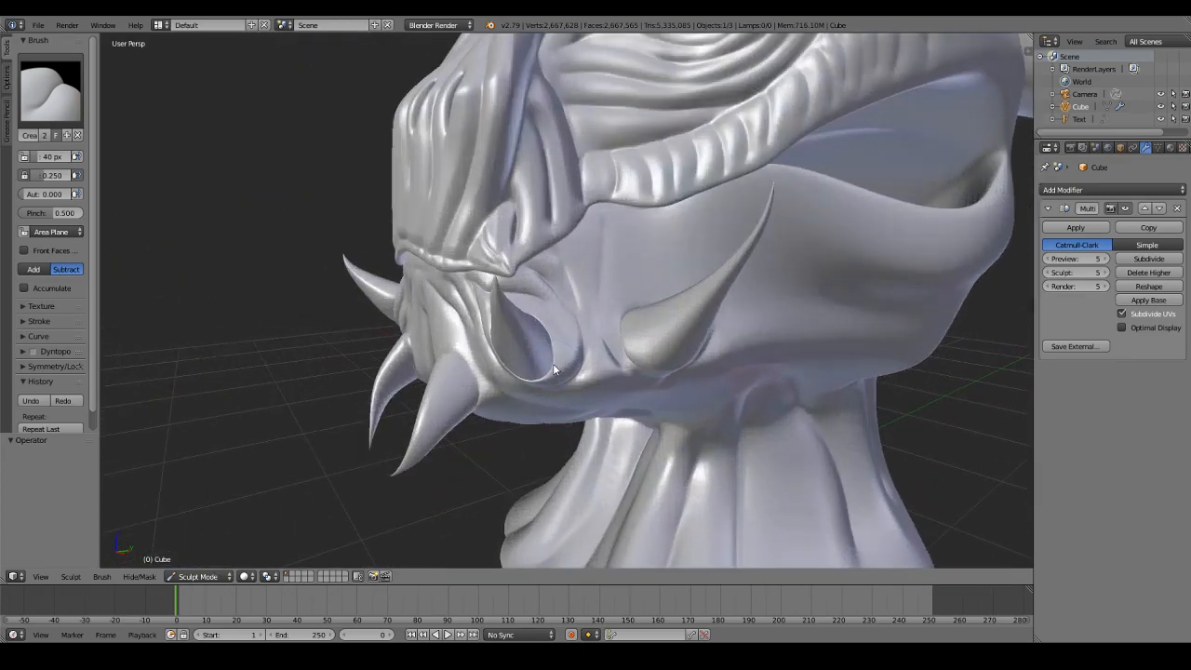
{"action": "scroll", "coordinate": [552, 363], "scroll_direction": "up", "scroll_amount": 4}
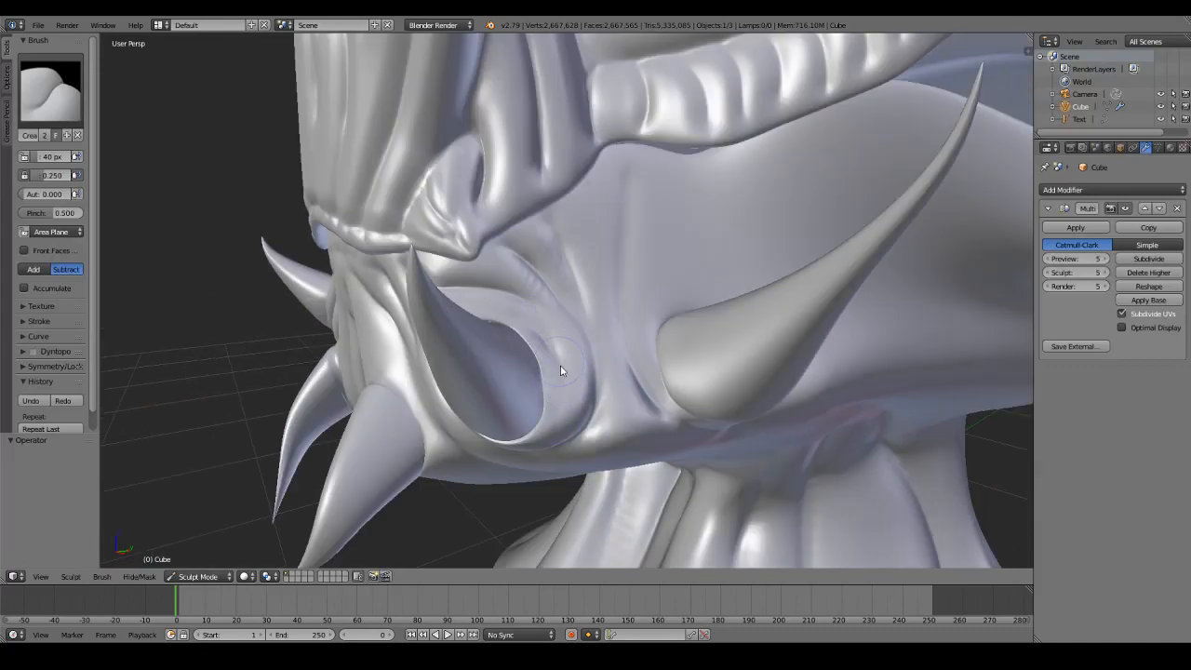
{"action": "scroll", "coordinate": [560, 370], "scroll_direction": "down", "scroll_amount": 6}
{"action": "middle_click_drag", "start_coordinate": [560, 370], "coordinate": [615, 333]}
{"action": "scroll", "coordinate": [621, 350], "scroll_direction": "up", "scroll_amount": 6}
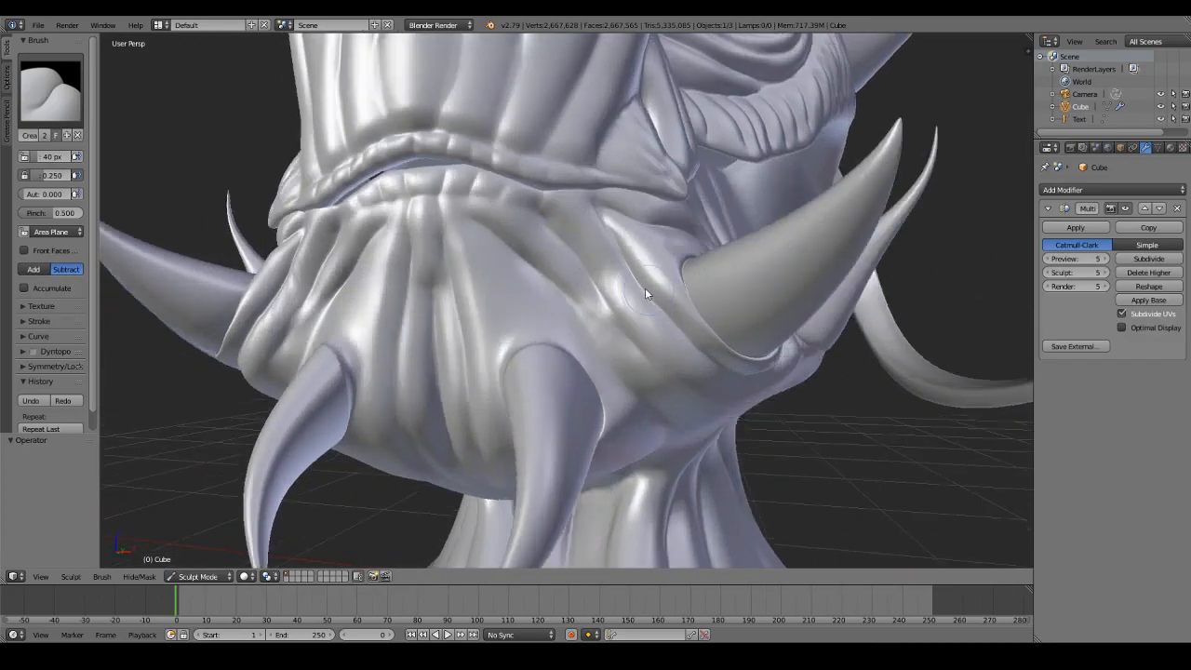
{"action": "mouse_move", "coordinate": [645, 293]}
{"action": "middle_mouse_down"}
{"action": "mouse_move", "coordinate": [606, 303]}
{"action": "mouse_move", "coordinate": [641, 292]}
{"action": "mouse_move", "coordinate": [630, 285]}
{"action": "mouse_move", "coordinate": [600, 304]}
{"action": "mouse_move", "coordinate": [535, 307]}
{"action": "middle_mouse_up"}
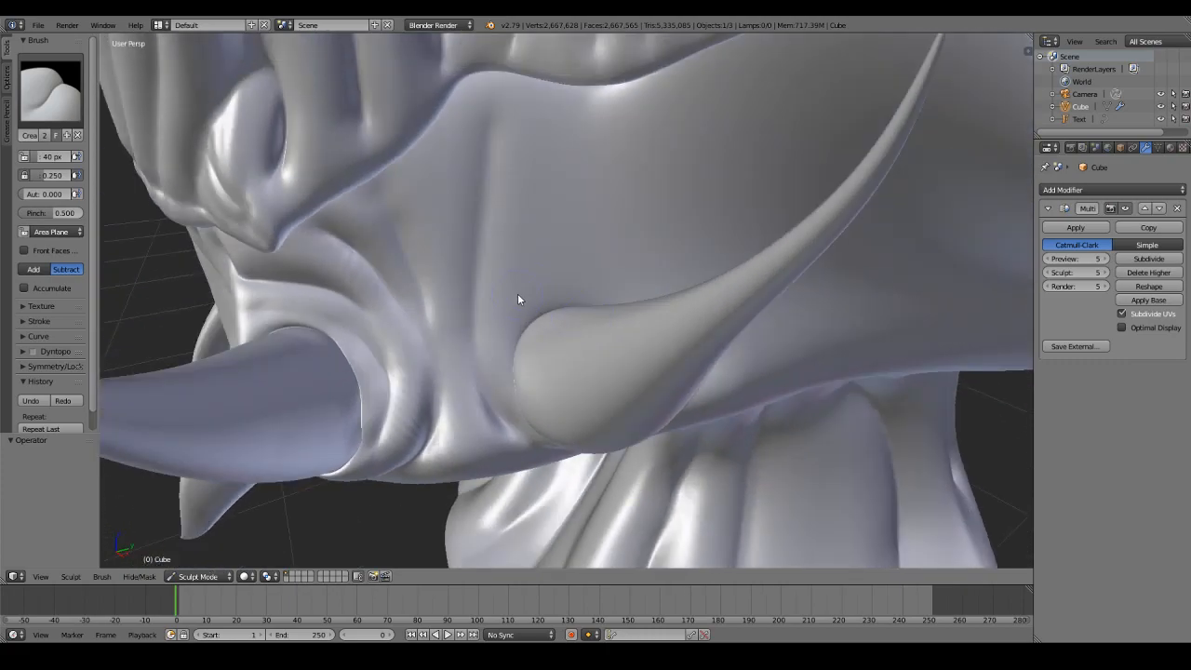
{"action": "left_click_drag", "start_coordinate": [565, 113], "coordinate": [580, 201]}
{"action": "left_click_drag", "start_coordinate": [510, 325], "coordinate": [551, 245]}
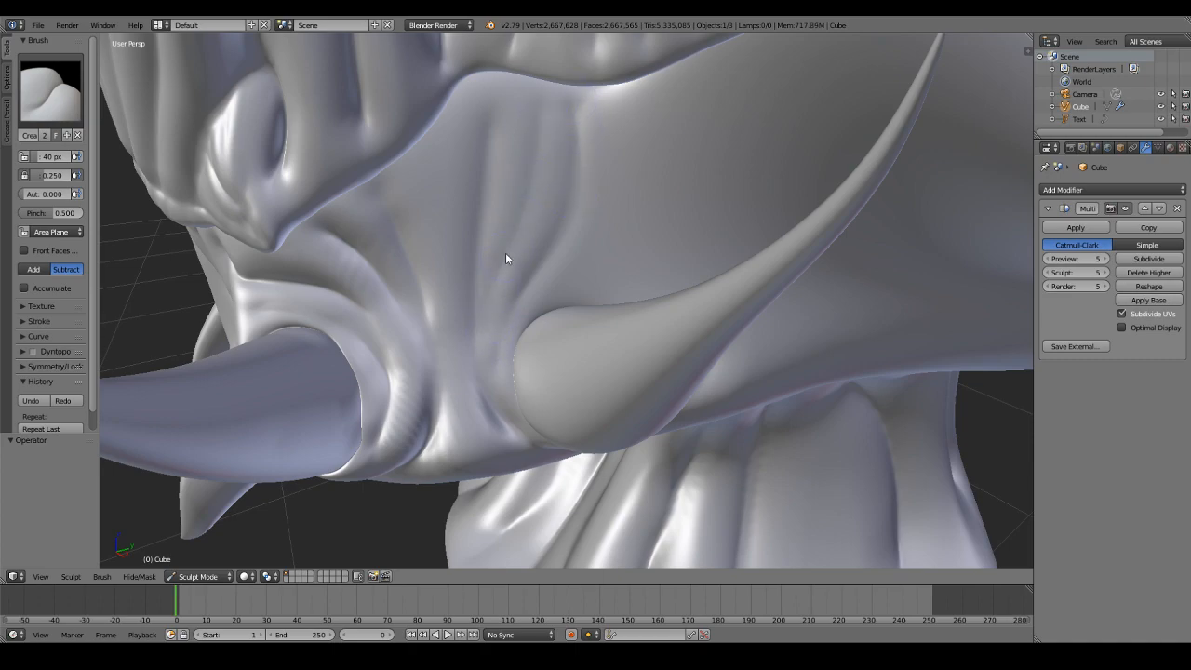
{"action": "left_click_drag", "start_coordinate": [537, 140], "coordinate": [528, 191]}
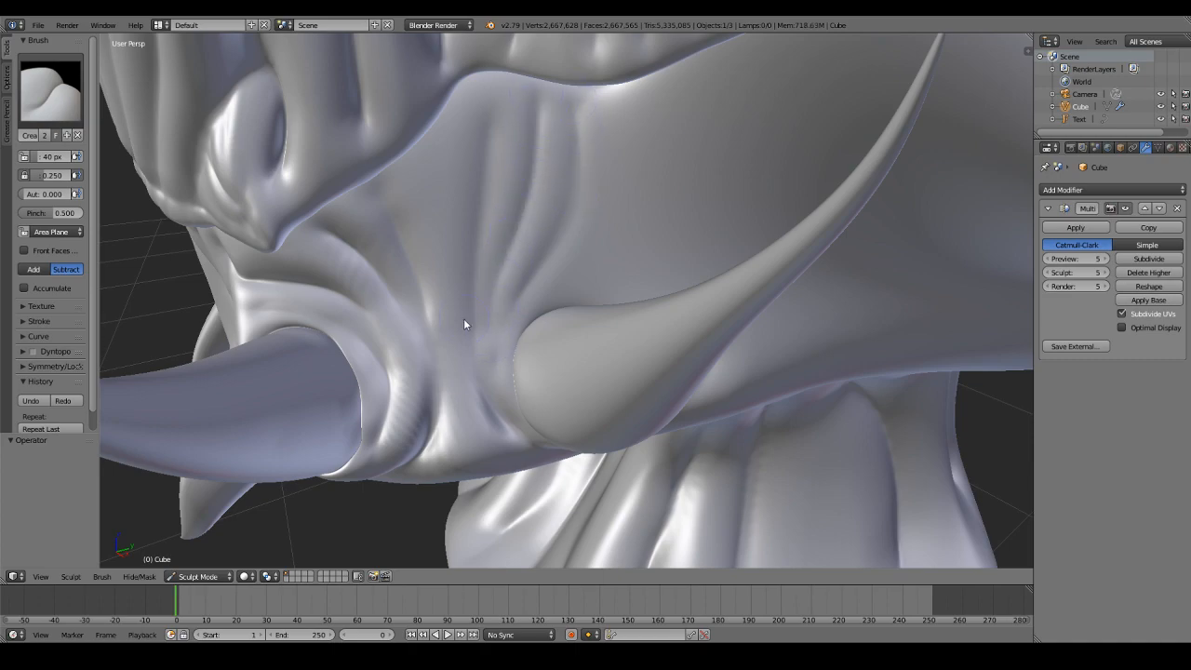
Step: Add curved creases on the jaw skin around and behind the base of the rear side tusk
{"action": "middle_click_drag", "start_coordinate": [463, 318], "coordinate": [473, 268]}
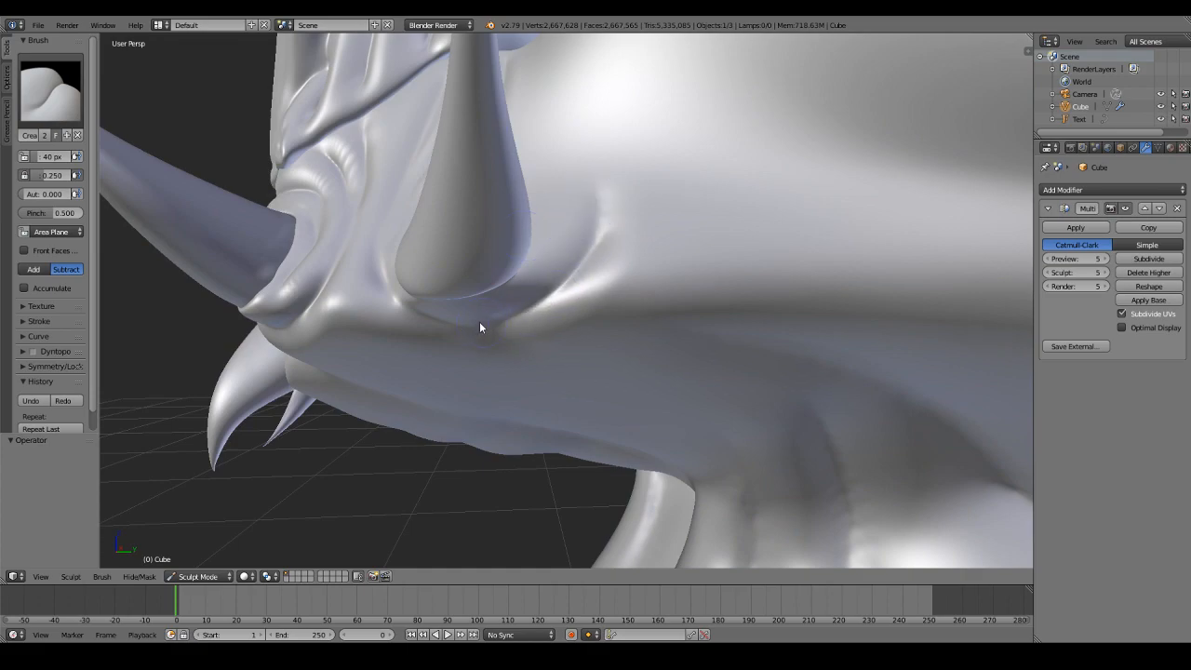
{"action": "middle_click_drag", "start_coordinate": [379, 242], "coordinate": [433, 233]}
{"action": "mouse_move", "coordinate": [473, 234]}
{"action": "left_mouse_down"}
{"action": "mouse_move", "coordinate": [485, 328]}
{"action": "mouse_move", "coordinate": [465, 226]}
{"action": "mouse_move", "coordinate": [505, 340]}
{"action": "mouse_move", "coordinate": [507, 247]}
{"action": "mouse_move", "coordinate": [468, 178]}
{"action": "mouse_move", "coordinate": [513, 285]}
{"action": "mouse_move", "coordinate": [477, 189]}
{"action": "mouse_move", "coordinate": [497, 75]}
{"action": "mouse_move", "coordinate": [553, 292]}
{"action": "left_mouse_up"}
Step: Carve long broad folds along the jaw below the side opening, using brush sizes of 69 px and 53 px
{"action": "mouse_move", "coordinate": [523, 325]}
{"action": "middle_mouse_down"}
{"action": "mouse_move", "coordinate": [619, 309]}
{"action": "mouse_move", "coordinate": [667, 279]}
{"action": "mouse_move", "coordinate": [658, 304]}
{"action": "mouse_move", "coordinate": [515, 330]}
{"action": "mouse_move", "coordinate": [537, 279]}
{"action": "mouse_move", "coordinate": [658, 252]}
{"action": "mouse_move", "coordinate": [728, 307]}
{"action": "middle_mouse_up"}
{"action": "key", "text": "f"}
{"action": "left_click", "coordinate": [747, 317]}
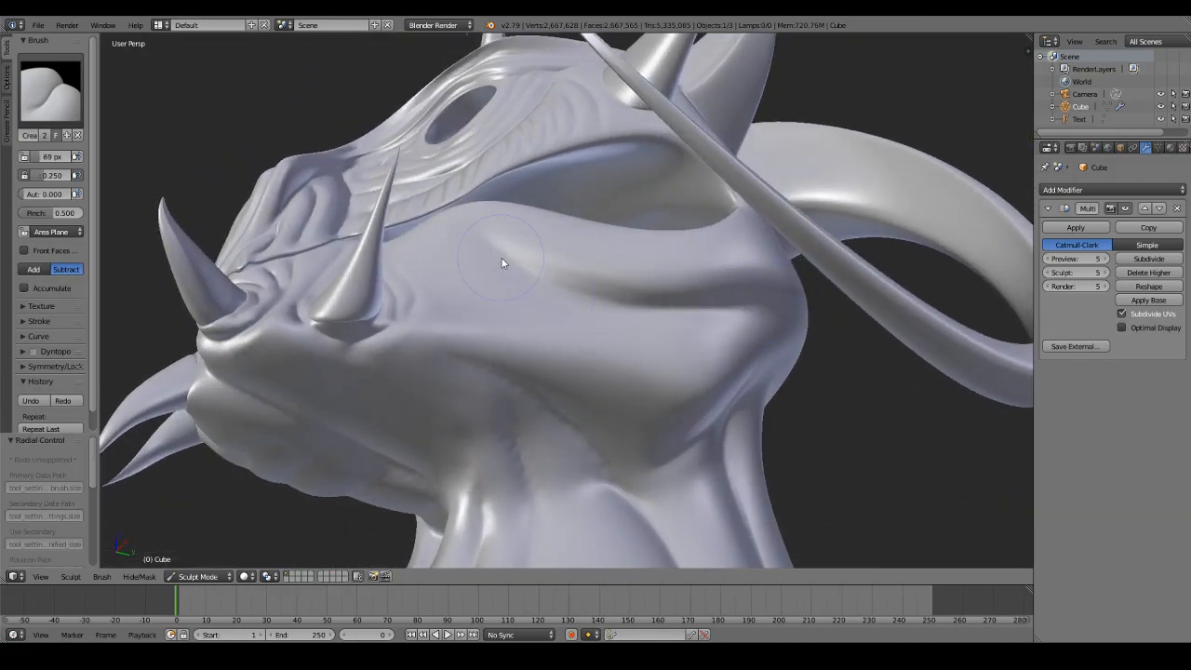
{"action": "mouse_move", "coordinate": [466, 213]}
{"action": "left_mouse_down"}
{"action": "mouse_move", "coordinate": [717, 300]}
{"action": "mouse_move", "coordinate": [773, 345]}
{"action": "mouse_move", "coordinate": [740, 412]}
{"action": "left_mouse_up"}
{"action": "mouse_move", "coordinate": [726, 302]}
{"action": "left_mouse_down"}
{"action": "mouse_move", "coordinate": [510, 257]}
{"action": "mouse_move", "coordinate": [765, 338]}
{"action": "mouse_move", "coordinate": [732, 443]}
{"action": "left_mouse_up"}
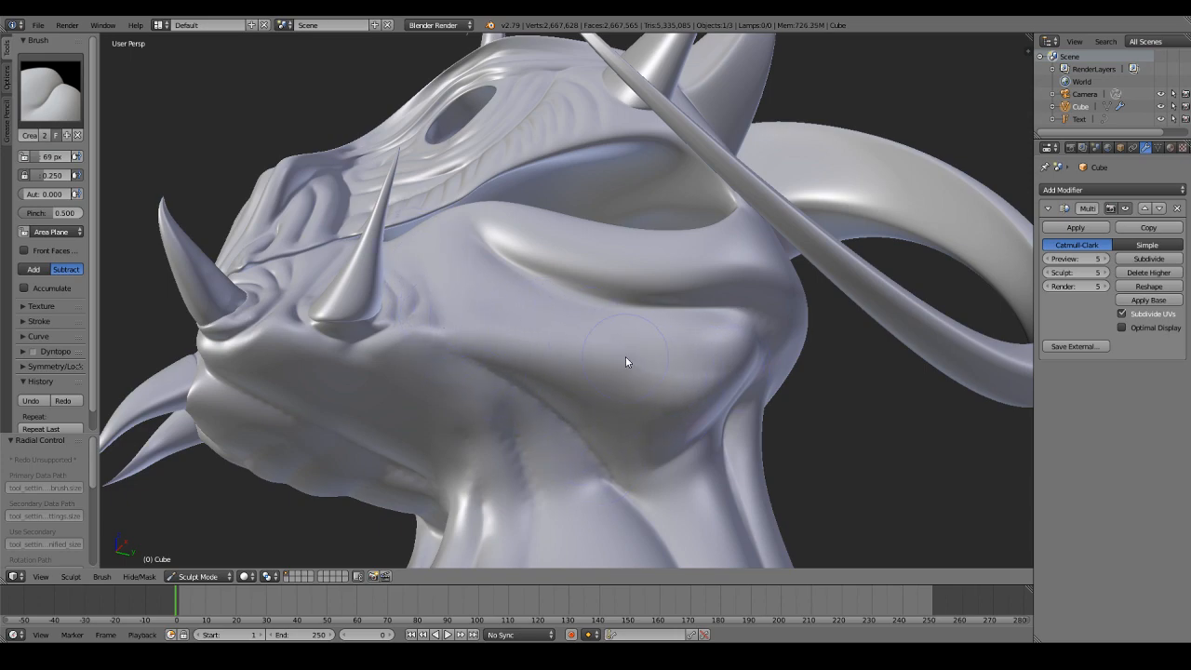
{"action": "mouse_move", "coordinate": [735, 365]}
{"action": "left_mouse_down"}
{"action": "mouse_move", "coordinate": [621, 359]}
{"action": "mouse_move", "coordinate": [676, 363]}
{"action": "mouse_move", "coordinate": [536, 332]}
{"action": "left_mouse_up"}
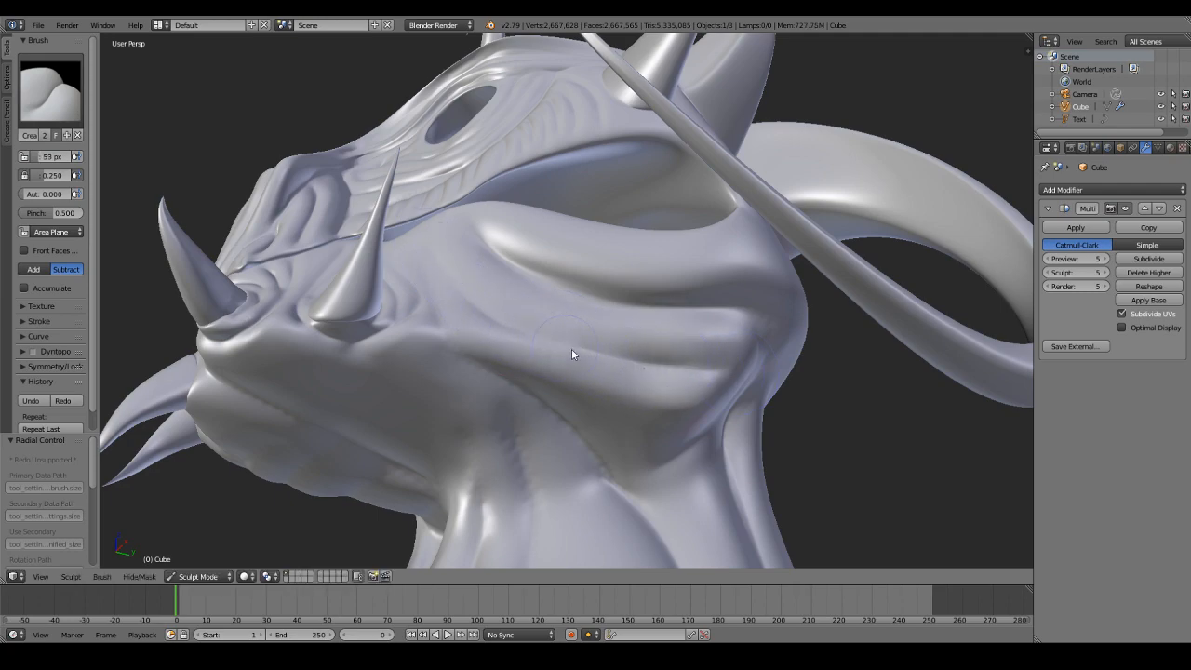
{"action": "mouse_move", "coordinate": [732, 375]}
{"action": "left_mouse_down"}
{"action": "mouse_move", "coordinate": [539, 339]}
{"action": "mouse_move", "coordinate": [433, 254]}
{"action": "mouse_move", "coordinate": [589, 335]}
{"action": "mouse_move", "coordinate": [714, 378]}
{"action": "left_mouse_up"}
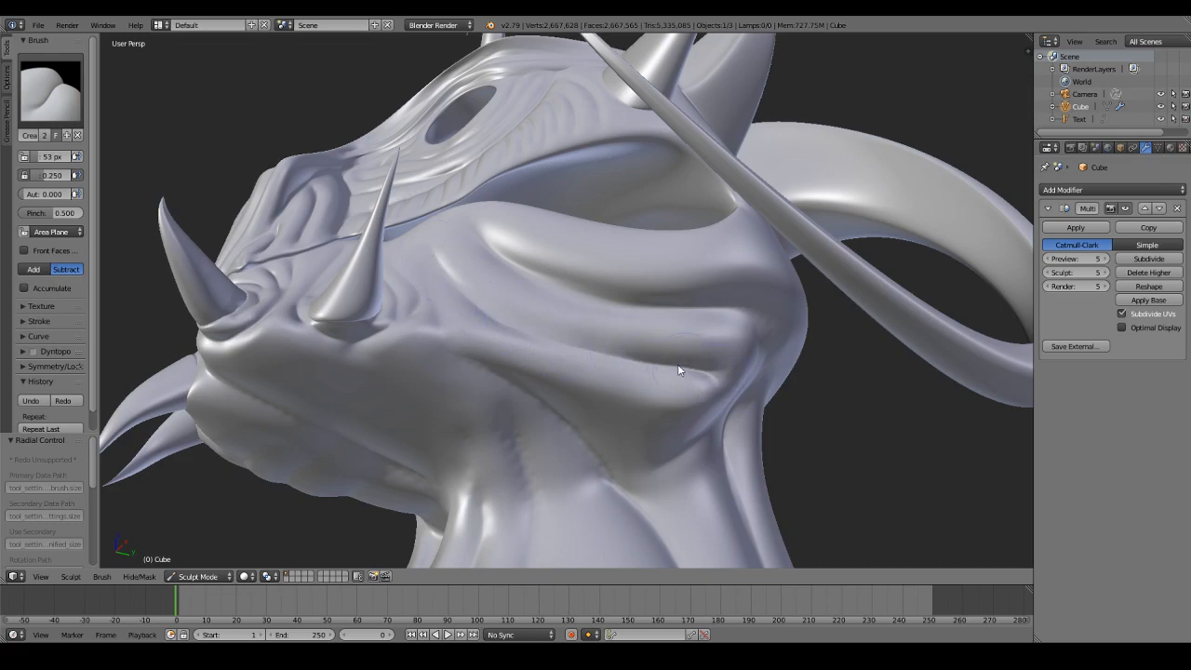
Step: Reduce the brush size to 28 px and carve thin creases lengthwise between the broad jaw folds
{"action": "scroll", "coordinate": [485, 311], "scroll_direction": "down", "scroll_amount": 5}
{"action": "mouse_move", "coordinate": [427, 241]}
{"action": "middle_mouse_down"}
{"action": "mouse_move", "coordinate": [589, 333]}
{"action": "mouse_move", "coordinate": [674, 358]}
{"action": "mouse_move", "coordinate": [724, 341]}
{"action": "mouse_move", "coordinate": [602, 341]}
{"action": "mouse_move", "coordinate": [627, 282]}
{"action": "mouse_move", "coordinate": [646, 330]}
{"action": "mouse_move", "coordinate": [587, 301]}
{"action": "mouse_move", "coordinate": [556, 321]}
{"action": "middle_mouse_up"}
{"action": "scroll", "coordinate": [559, 339], "scroll_direction": "up", "scroll_amount": 4}
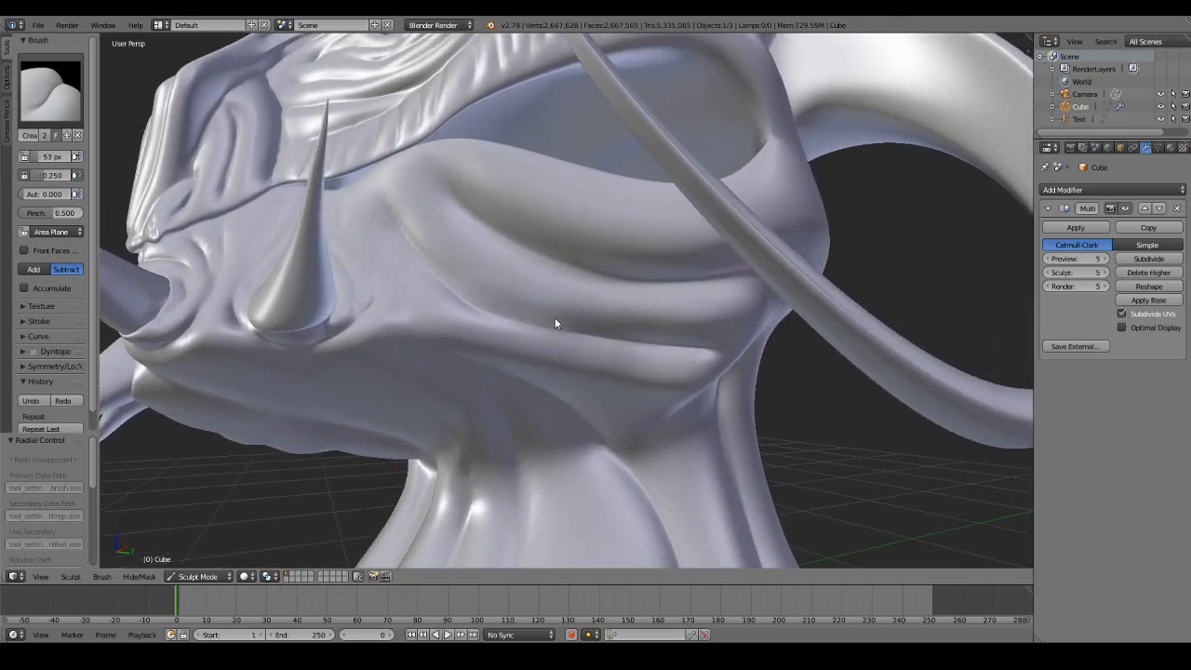
{"action": "key", "text": "f"}
{"action": "left_click", "coordinate": [417, 200]}
{"action": "key", "text": "f"}
{"action": "left_click", "coordinate": [706, 307]}
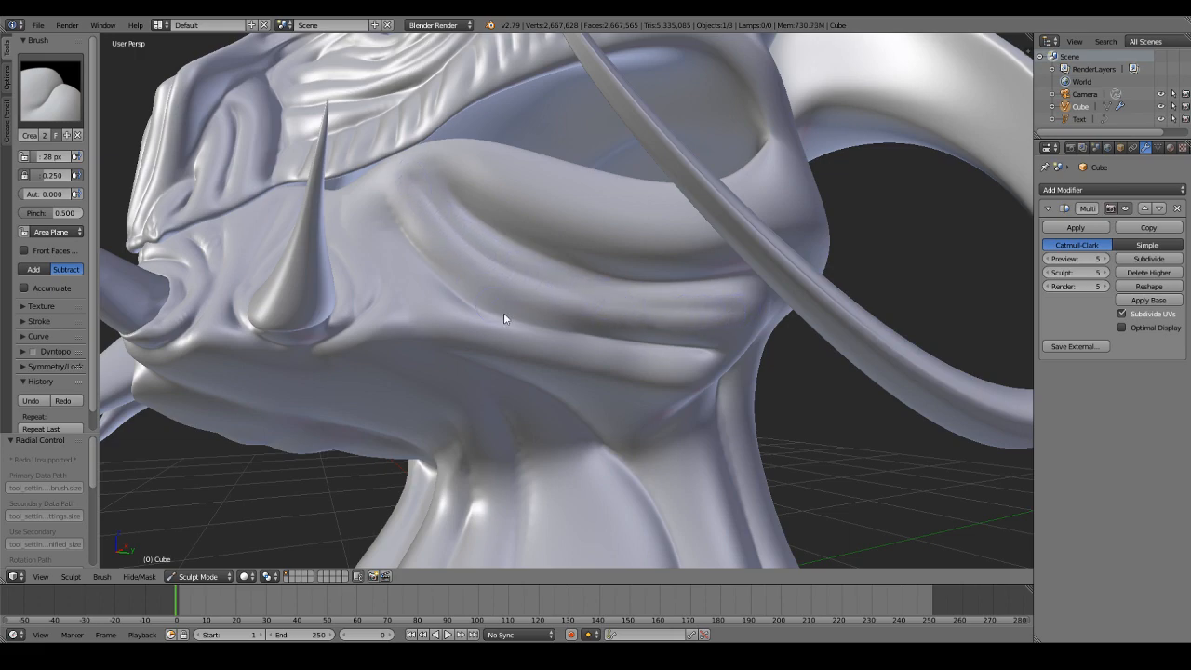
{"action": "left_click_drag", "start_coordinate": [462, 335], "coordinate": [615, 357]}
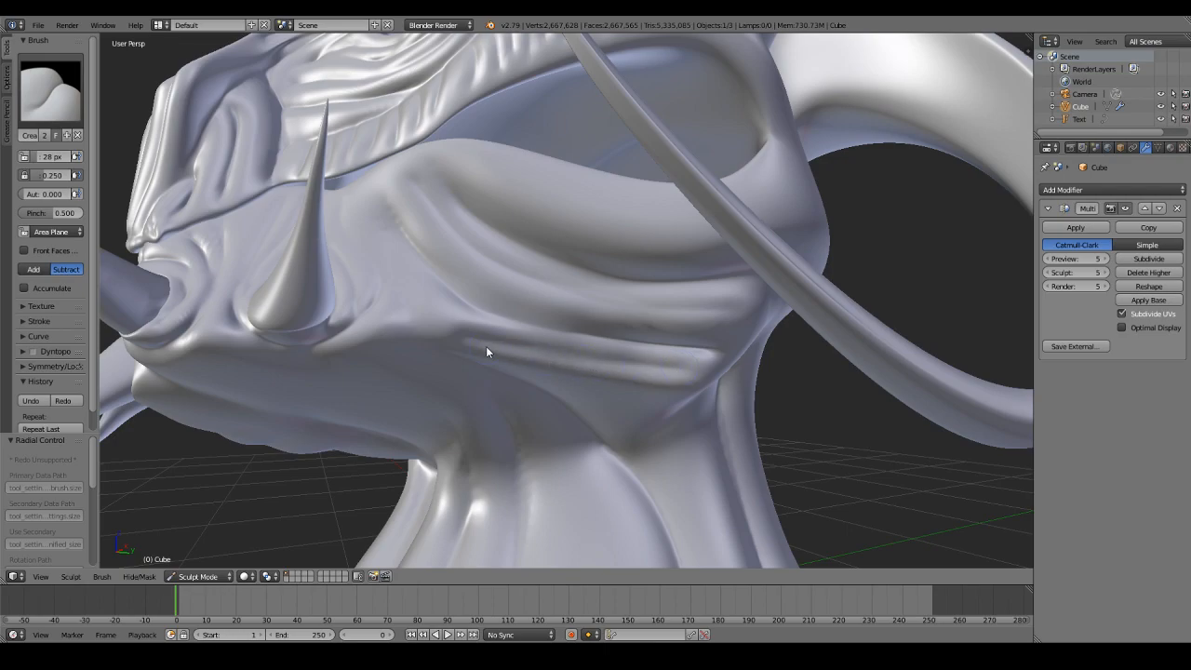
Step: Try to carve a crease above the side opening of the jaw at brush strength 0.5
{"action": "mouse_move", "coordinate": [677, 369]}
{"action": "middle_mouse_down"}
{"action": "mouse_move", "coordinate": [496, 345]}
{"action": "mouse_move", "coordinate": [631, 331]}
{"action": "mouse_move", "coordinate": [593, 325]}
{"action": "mouse_move", "coordinate": [540, 372]}
{"action": "mouse_move", "coordinate": [598, 325]}
{"action": "middle_mouse_up"}
{"action": "scroll", "coordinate": [496, 345], "scroll_direction": "down", "scroll_amount": 5}
{"action": "scroll", "coordinate": [591, 319], "scroll_direction": "up", "scroll_amount": 4}
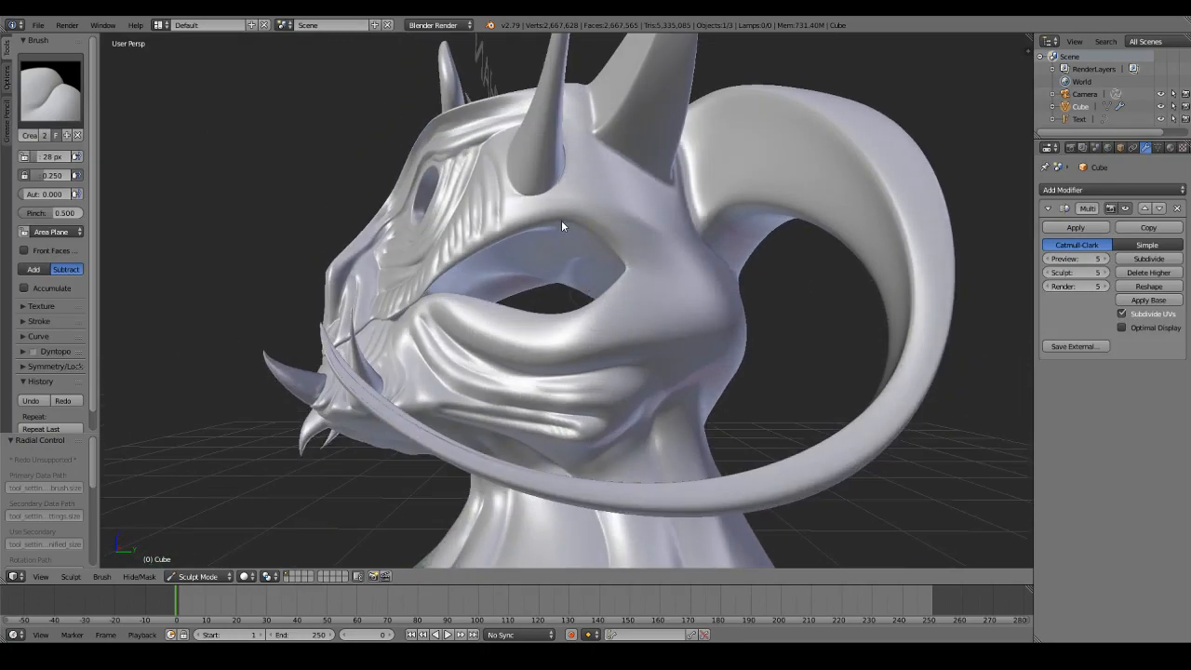
{"action": "scroll", "coordinate": [563, 223], "scroll_direction": "up", "scroll_amount": 1}
{"action": "double_click", "coordinate": [53, 176]}
{"action": "type", "text": "0.5"}
{"action": "key", "text": "Return"}
{"action": "mouse_move", "coordinate": [485, 177]}
{"action": "left_mouse_down"}
{"action": "mouse_move", "coordinate": [502, 189]}
{"action": "mouse_move", "coordinate": [581, 184]}
{"action": "left_mouse_up"}
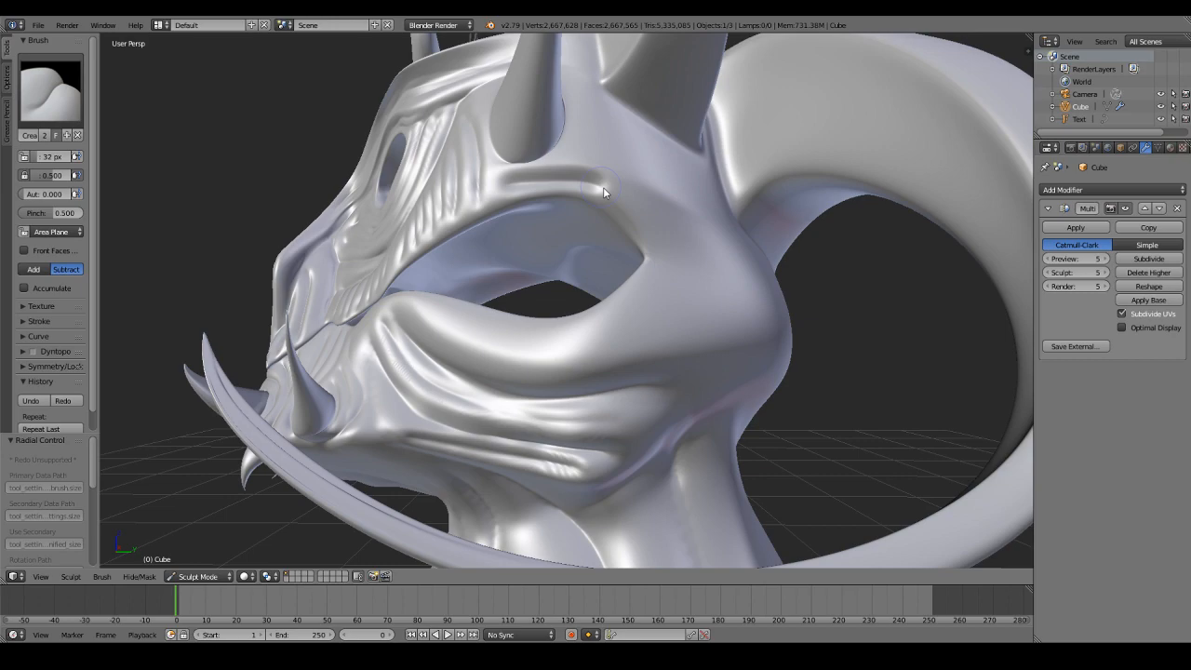
{"action": "key", "text": "ctrl+z"}
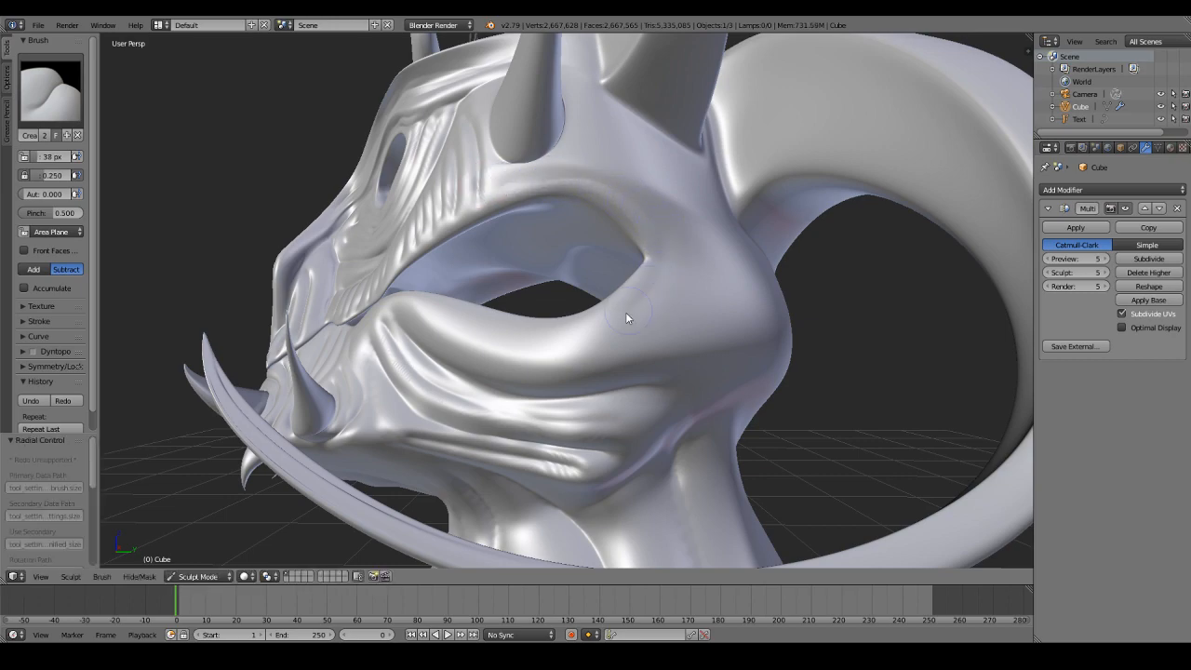
Step: Carve creases around the rear of the side opening, along the fold beneath it and down the rear cheek at strength 0.25
{"action": "mouse_move", "coordinate": [625, 312]}
{"action": "left_mouse_down"}
{"action": "mouse_move", "coordinate": [535, 335]}
{"action": "mouse_move", "coordinate": [625, 318]}
{"action": "left_mouse_up"}
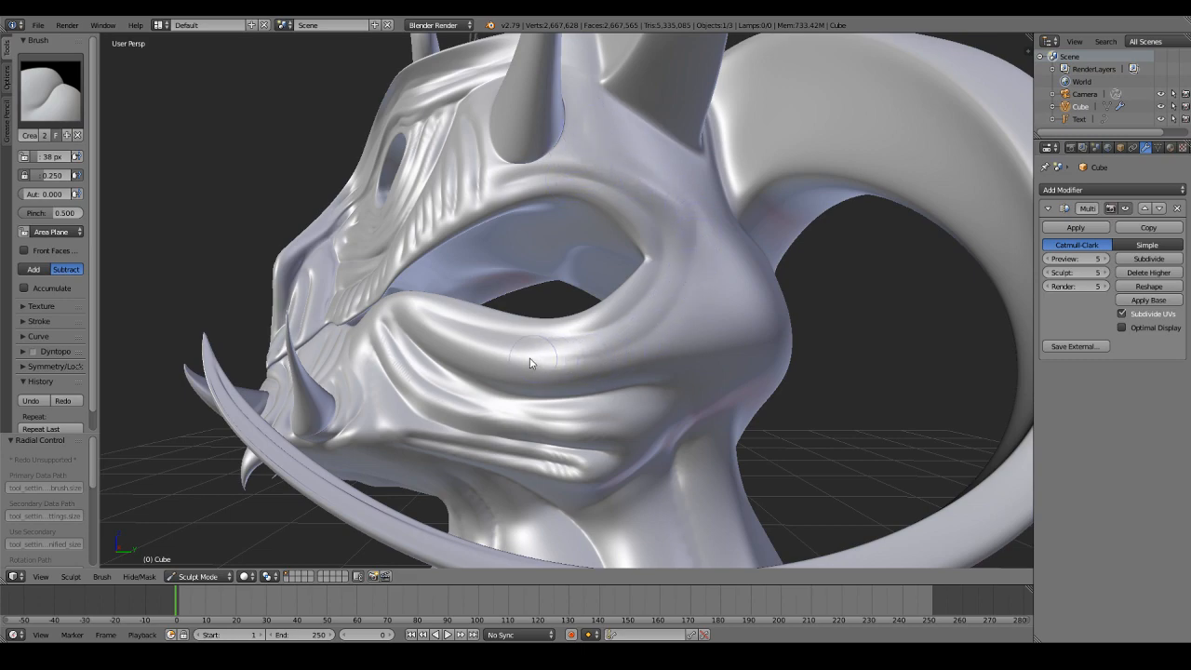
{"action": "left_click_drag", "start_coordinate": [421, 325], "coordinate": [612, 357]}
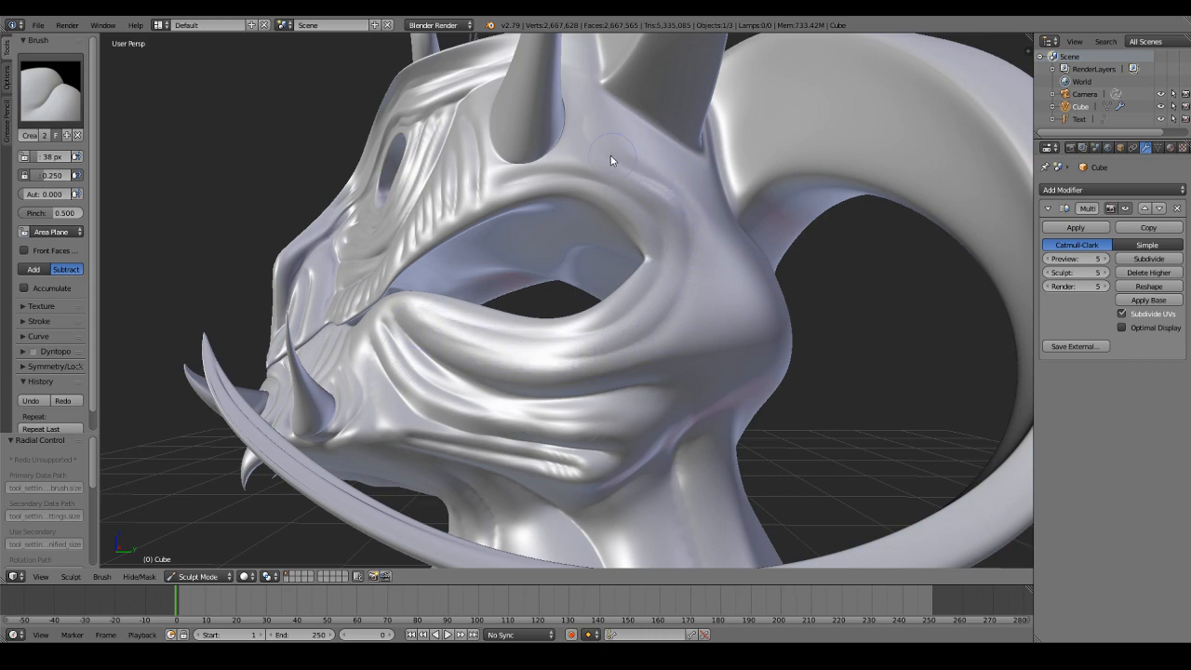
{"action": "mouse_move", "coordinate": [588, 358]}
{"action": "left_mouse_down"}
{"action": "mouse_move", "coordinate": [524, 360]}
{"action": "mouse_move", "coordinate": [451, 340]}
{"action": "left_mouse_up"}
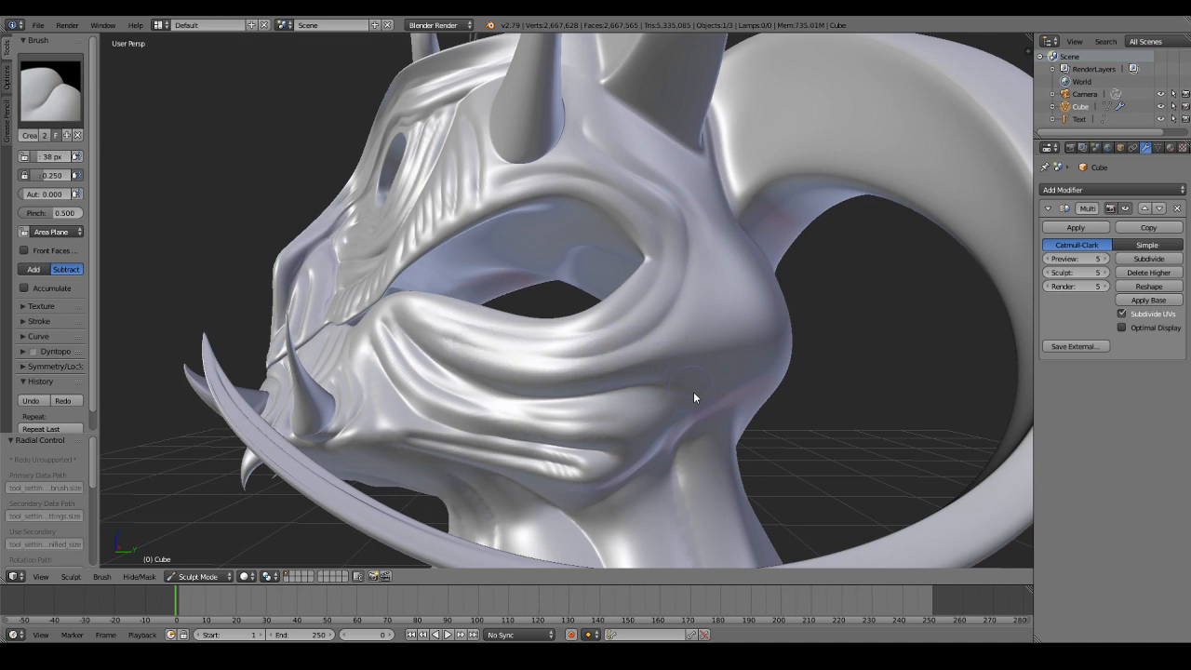
{"action": "mouse_move", "coordinate": [706, 242]}
{"action": "left_mouse_down"}
{"action": "mouse_move", "coordinate": [735, 344]}
{"action": "mouse_move", "coordinate": [696, 434]}
{"action": "left_mouse_up"}
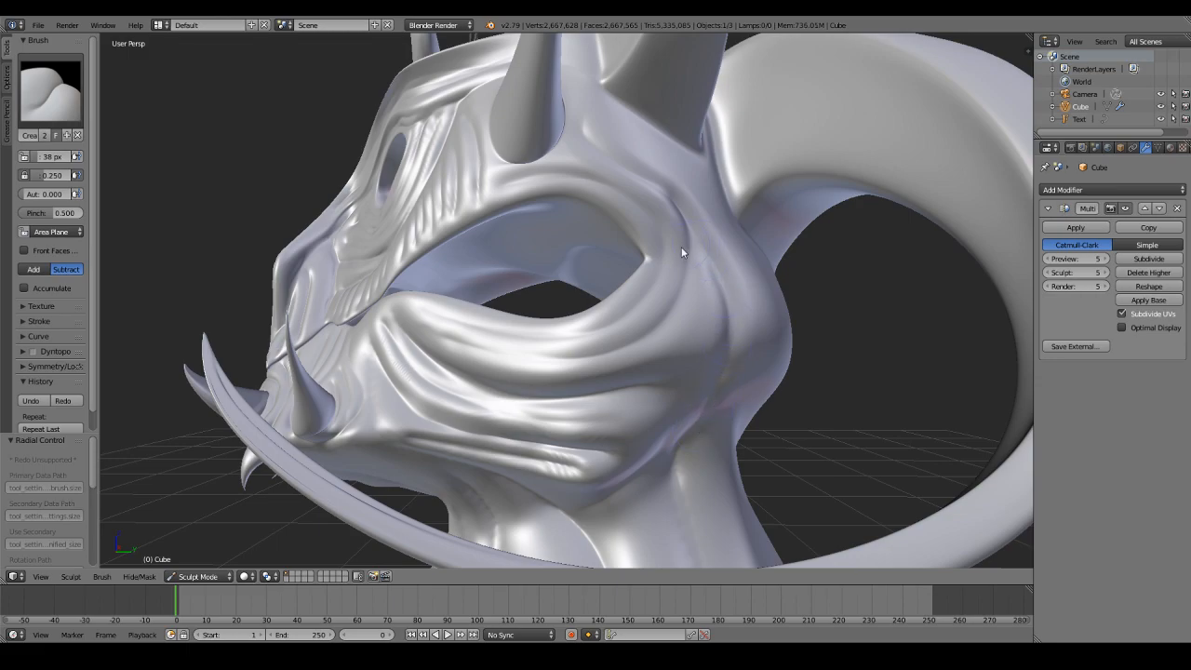
Step: Carve vertical creases down the back of the head below the large horns and along the back of the neck
{"action": "scroll", "coordinate": [687, 250], "scroll_direction": "down", "scroll_amount": 7}
{"action": "middle_click_drag", "start_coordinate": [640, 258], "coordinate": [550, 257]}
{"action": "scroll", "coordinate": [551, 257], "scroll_direction": "up", "scroll_amount": 3}
{"action": "mouse_move", "coordinate": [546, 250]}
{"action": "left_mouse_down"}
{"action": "mouse_move", "coordinate": [560, 343]}
{"action": "mouse_move", "coordinate": [542, 262]}
{"action": "mouse_move", "coordinate": [491, 247]}
{"action": "mouse_move", "coordinate": [533, 345]}
{"action": "mouse_move", "coordinate": [488, 238]}
{"action": "mouse_move", "coordinate": [617, 376]}
{"action": "left_mouse_up"}
{"action": "left_click_drag", "start_coordinate": [606, 239], "coordinate": [605, 327]}
{"action": "scroll", "coordinate": [596, 401], "scroll_direction": "down", "scroll_amount": 2}
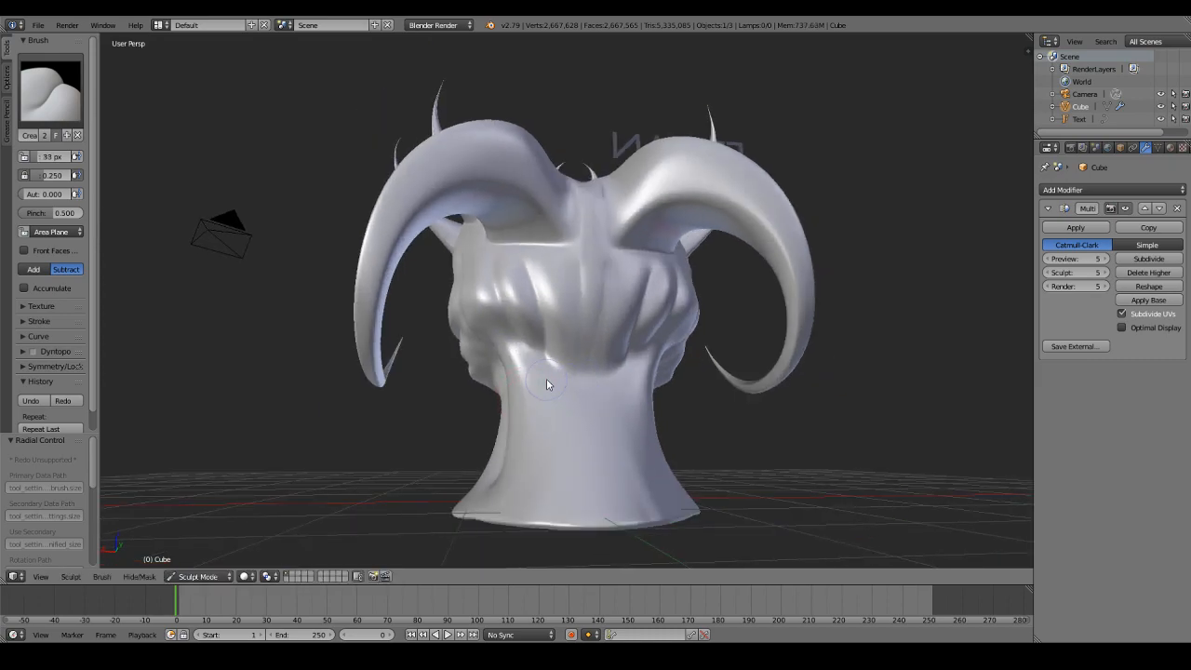
{"action": "mouse_move", "coordinate": [542, 526]}
{"action": "left_mouse_down"}
{"action": "mouse_move", "coordinate": [551, 409]}
{"action": "mouse_move", "coordinate": [545, 491]}
{"action": "mouse_move", "coordinate": [534, 337]}
{"action": "left_mouse_up"}
{"action": "scroll", "coordinate": [534, 337], "scroll_direction": "down", "scroll_amount": 2}
{"action": "middle_click_drag", "start_coordinate": [534, 337], "coordinate": [678, 412]}
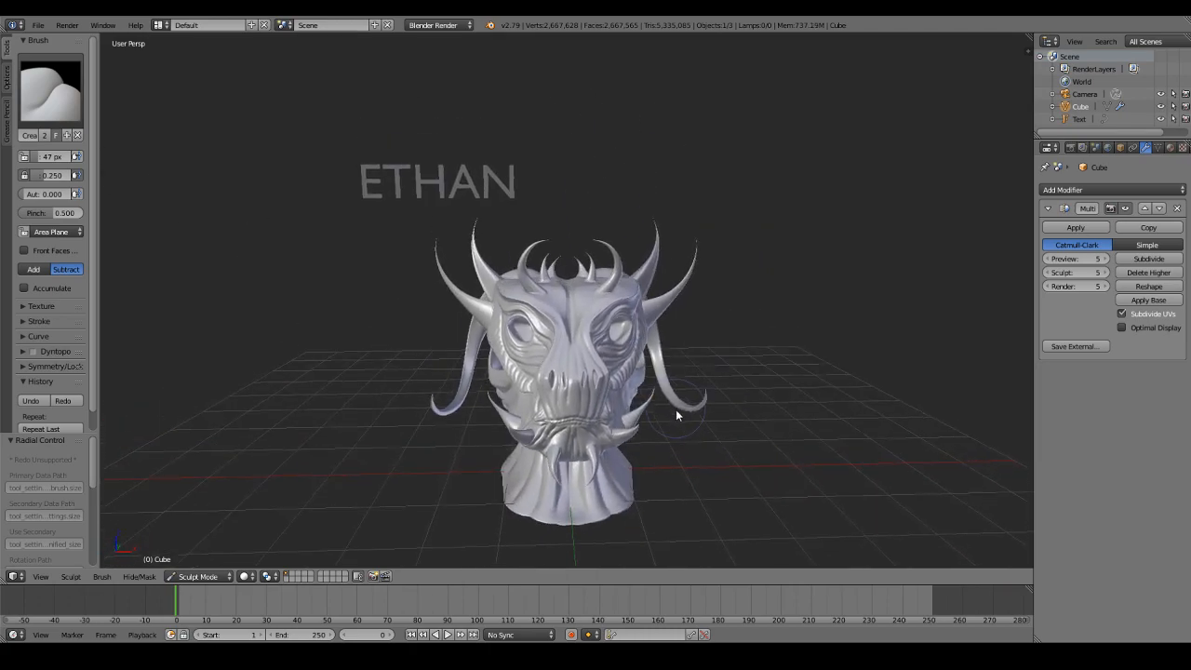
{"action": "scroll", "coordinate": [678, 413], "scroll_direction": "up", "scroll_amount": 5}
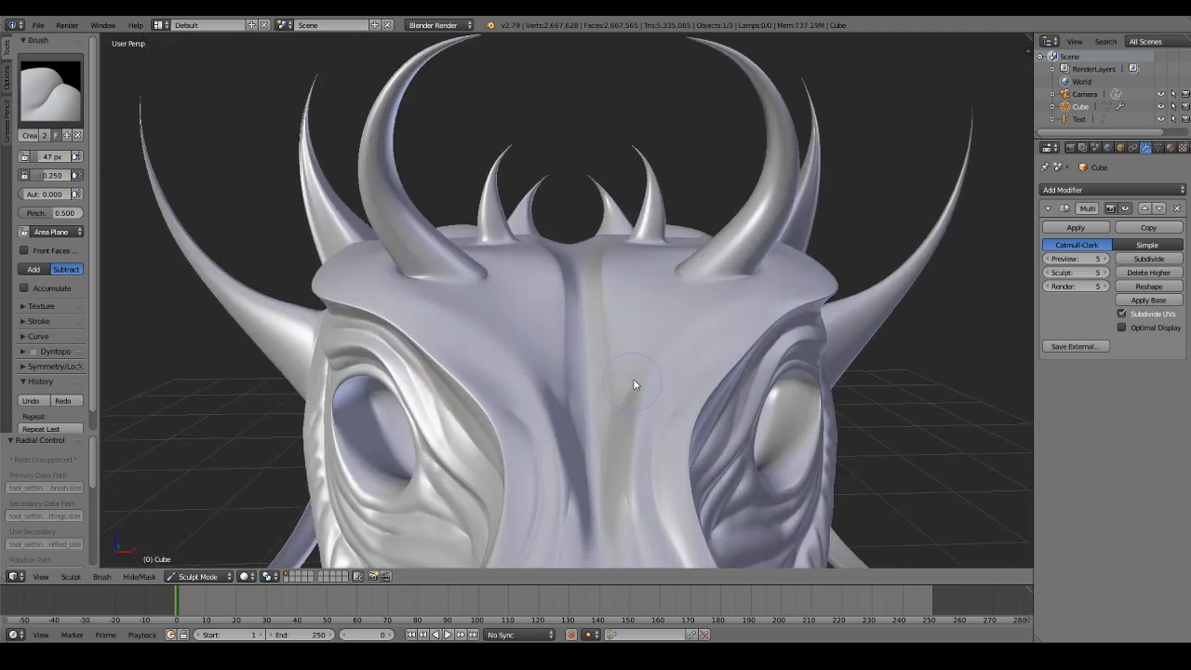
Step: Carve long creases along the brow ridge above the eye with the 47 px brush at strength 0.25
{"action": "middle_click_drag", "start_coordinate": [684, 298], "coordinate": [578, 318]}
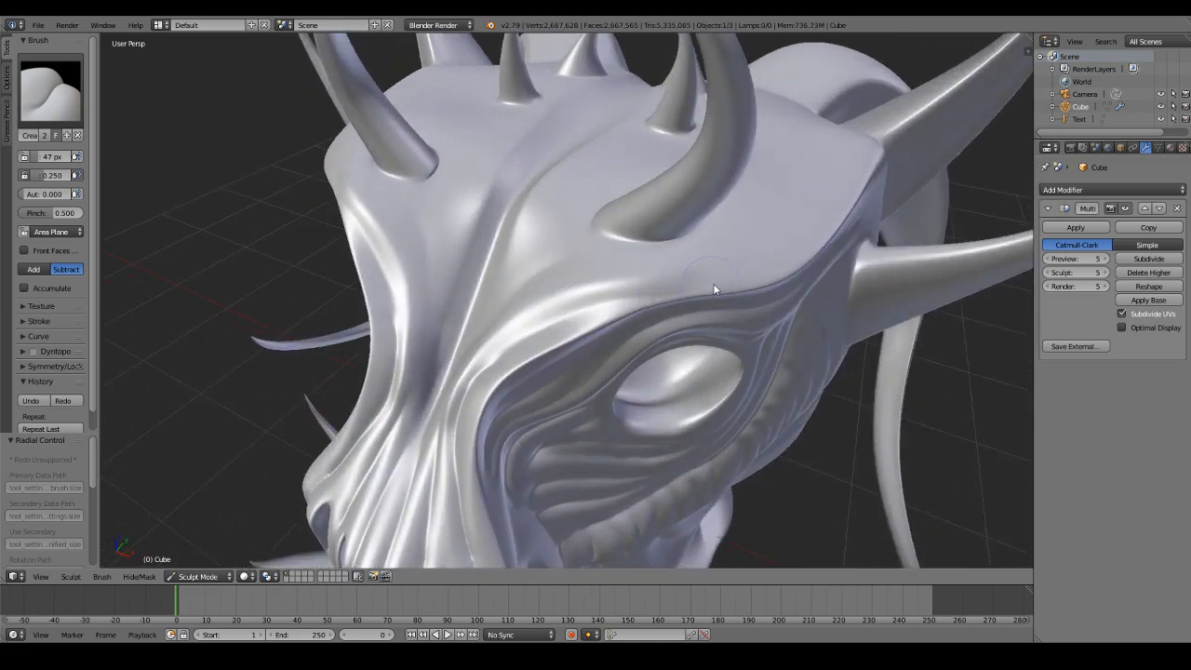
{"action": "mouse_move", "coordinate": [714, 275]}
{"action": "left_mouse_down"}
{"action": "mouse_move", "coordinate": [600, 300]}
{"action": "mouse_move", "coordinate": [519, 335]}
{"action": "mouse_move", "coordinate": [464, 383]}
{"action": "left_mouse_up"}
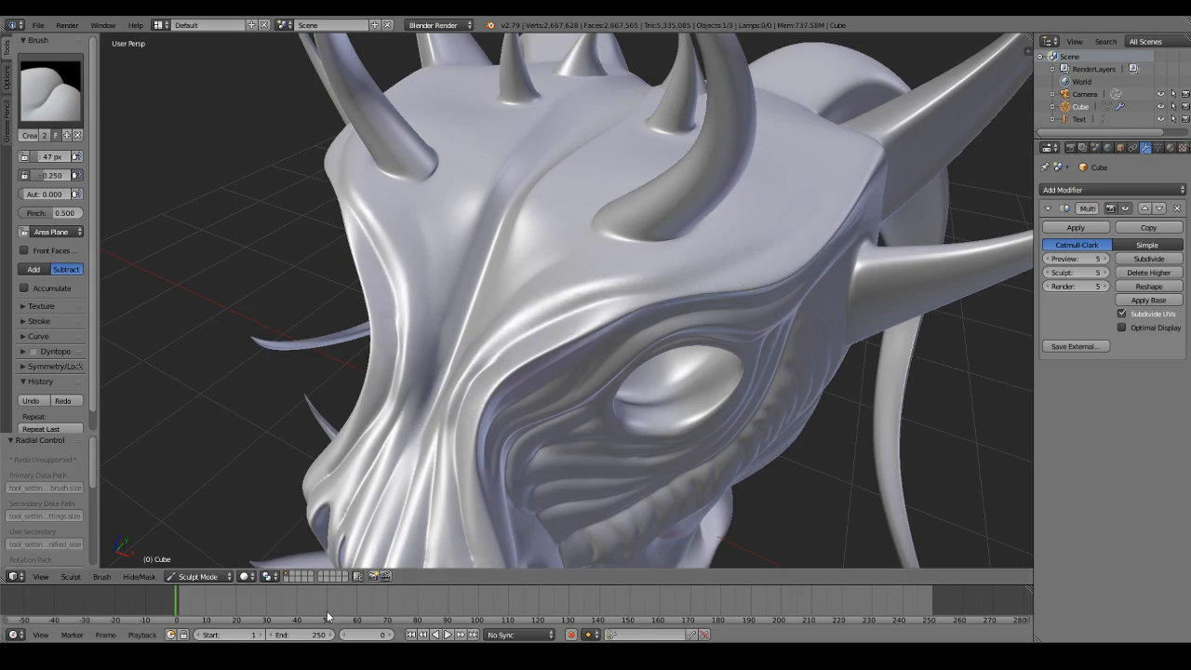
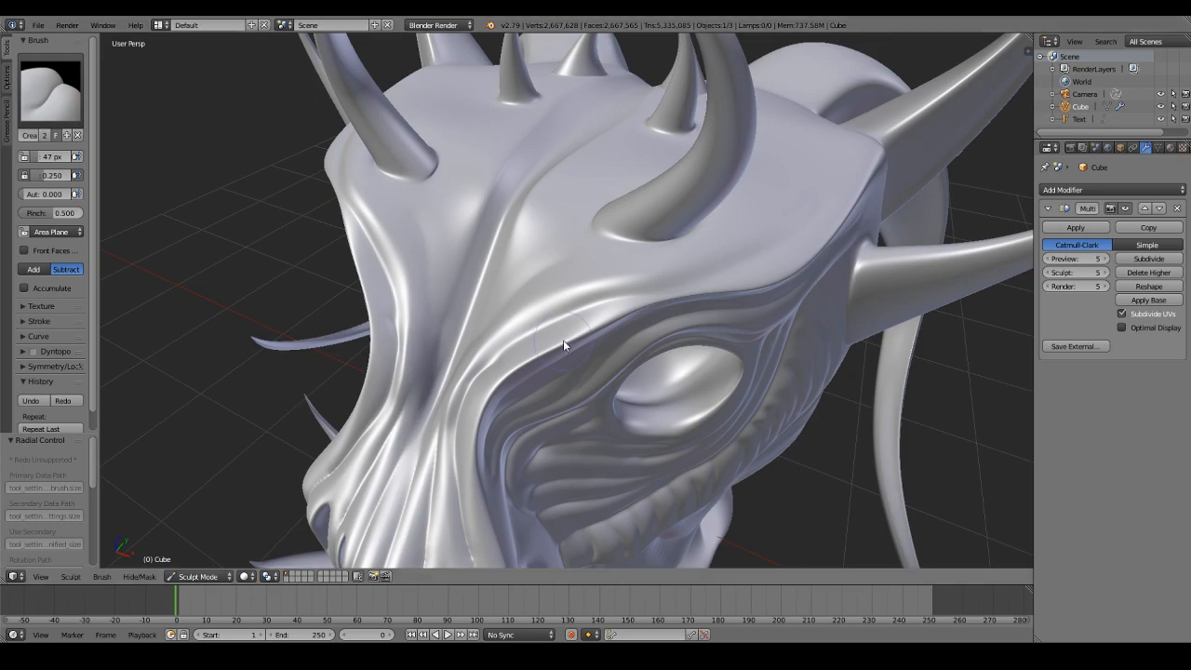
{"action": "left_click_drag", "start_coordinate": [563, 340], "coordinate": [693, 279]}
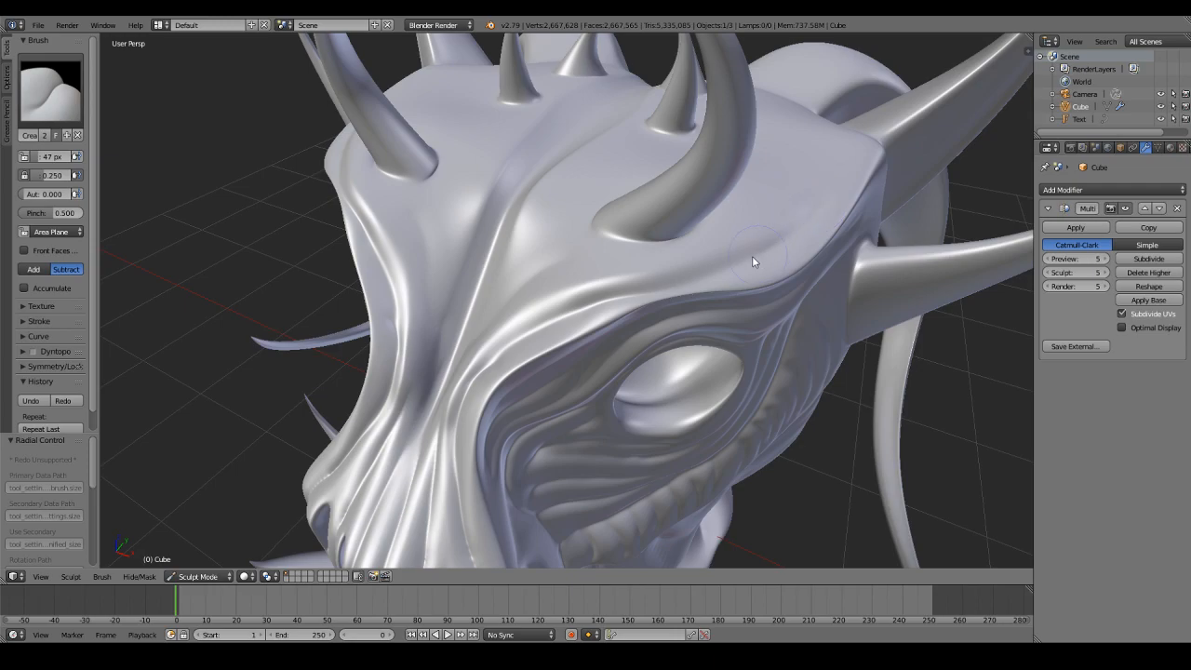
{"action": "left_click_drag", "start_coordinate": [616, 297], "coordinate": [474, 378]}
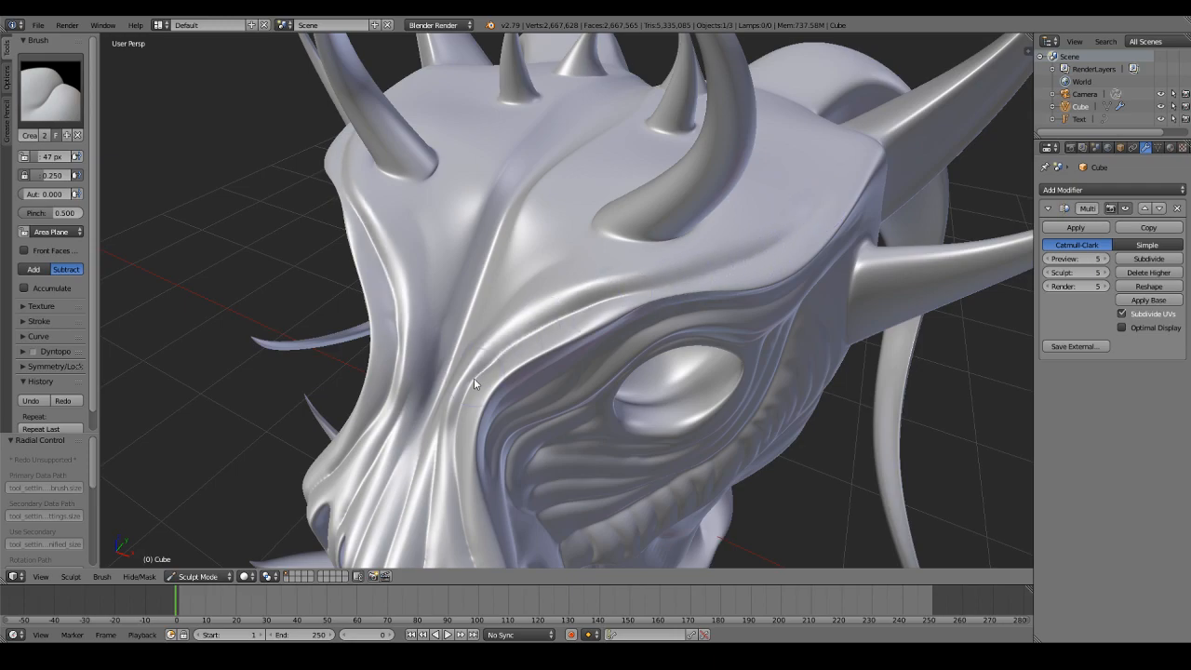
{"action": "left_click_drag", "start_coordinate": [800, 228], "coordinate": [626, 284]}
Step: Carve folds from the bases of the curved front horns down the forehead to the upper muzzle
{"action": "mouse_move", "coordinate": [626, 284]}
{"action": "middle_mouse_down"}
{"action": "mouse_move", "coordinate": [563, 268]}
{"action": "mouse_move", "coordinate": [638, 332]}
{"action": "mouse_move", "coordinate": [558, 398]}
{"action": "middle_mouse_up"}
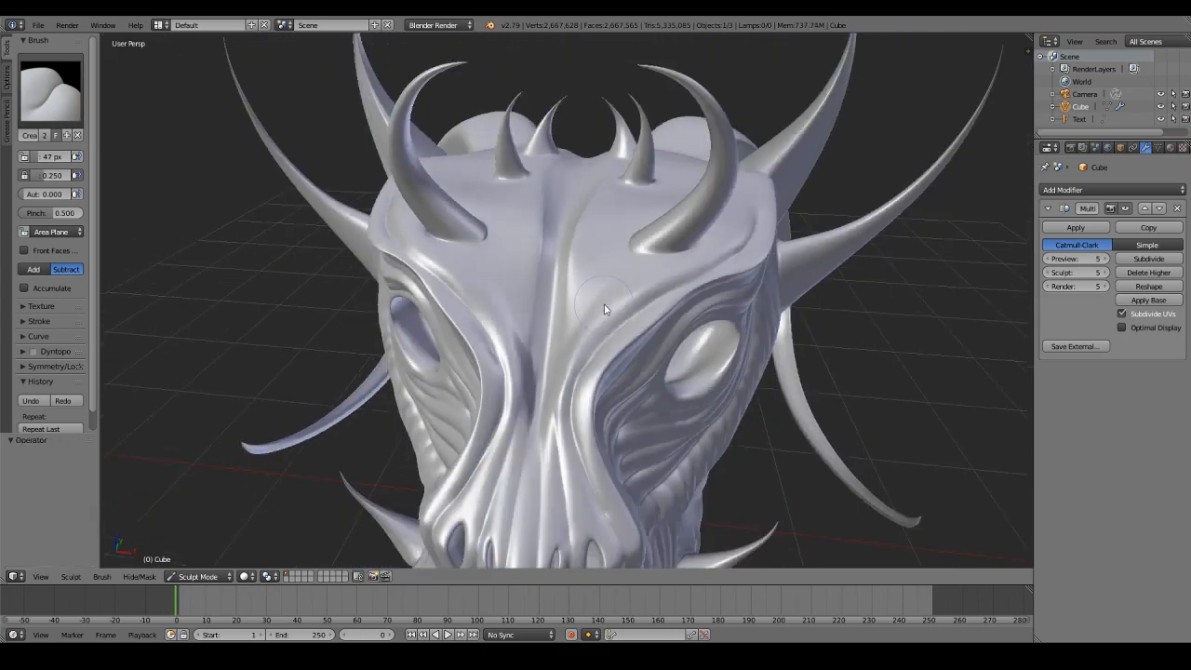
{"action": "scroll", "coordinate": [580, 337], "scroll_direction": "up", "scroll_amount": 3}
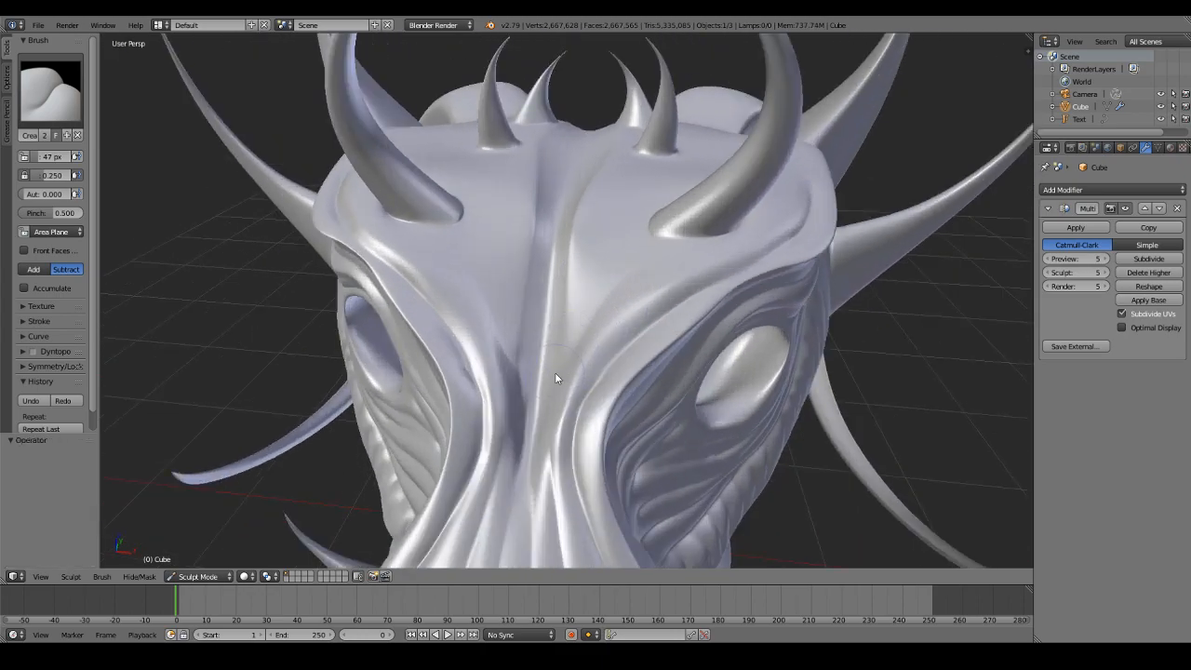
{"action": "mouse_move", "coordinate": [668, 256]}
{"action": "left_mouse_down"}
{"action": "mouse_move", "coordinate": [592, 322]}
{"action": "mouse_move", "coordinate": [579, 343]}
{"action": "mouse_move", "coordinate": [650, 263]}
{"action": "mouse_move", "coordinate": [555, 394]}
{"action": "mouse_move", "coordinate": [560, 512]}
{"action": "left_mouse_up"}
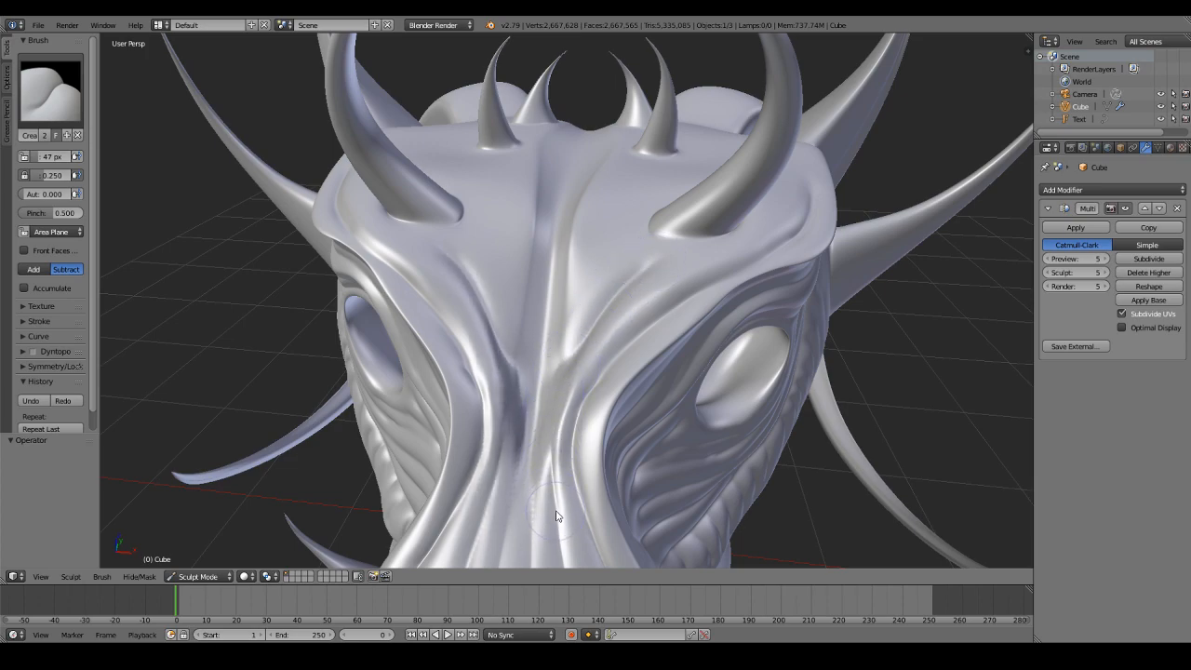
Step: Reduce the brush size to 33 px and carve finer creases up the middle of the forehead
{"action": "key", "text": "f"}
{"action": "left_click", "coordinate": [563, 321]}
{"action": "mouse_move", "coordinate": [563, 326]}
{"action": "left_mouse_down"}
{"action": "mouse_move", "coordinate": [599, 266]}
{"action": "mouse_move", "coordinate": [545, 394]}
{"action": "mouse_move", "coordinate": [629, 213]}
{"action": "mouse_move", "coordinate": [537, 378]}
{"action": "mouse_move", "coordinate": [562, 270]}
{"action": "mouse_move", "coordinate": [609, 195]}
{"action": "mouse_move", "coordinate": [561, 252]}
{"action": "mouse_move", "coordinate": [582, 228]}
{"action": "mouse_move", "coordinate": [563, 268]}
{"action": "left_mouse_up"}
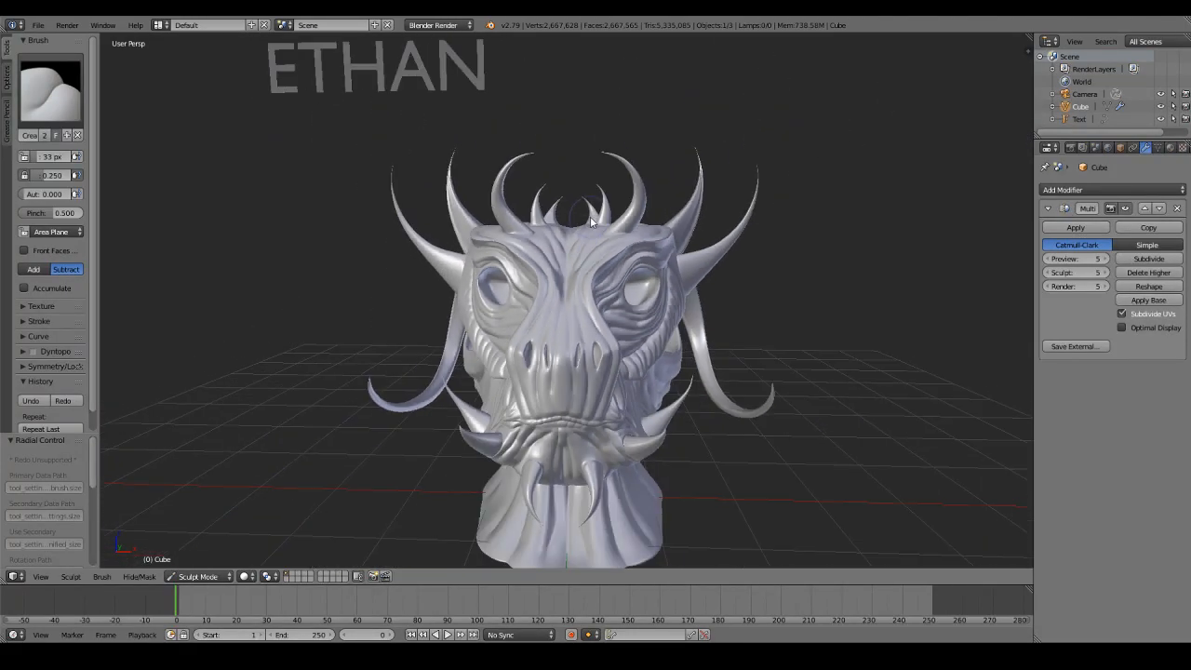
Step: Examine the wrinkles on the whole head and the surface around the nostrils from several angles and distances
{"action": "middle_click_drag", "start_coordinate": [590, 221], "coordinate": [707, 259]}
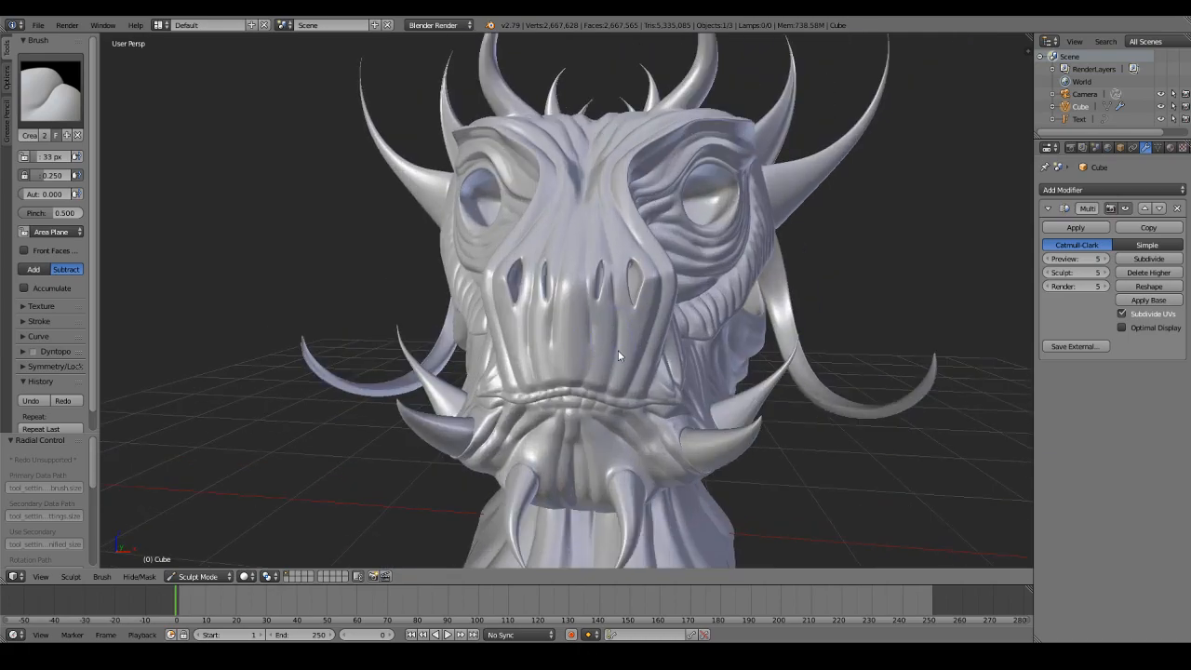
{"action": "mouse_move", "coordinate": [618, 351]}
{"action": "middle_mouse_down"}
{"action": "mouse_move", "coordinate": [693, 328]}
{"action": "mouse_move", "coordinate": [711, 253]}
{"action": "middle_mouse_up"}
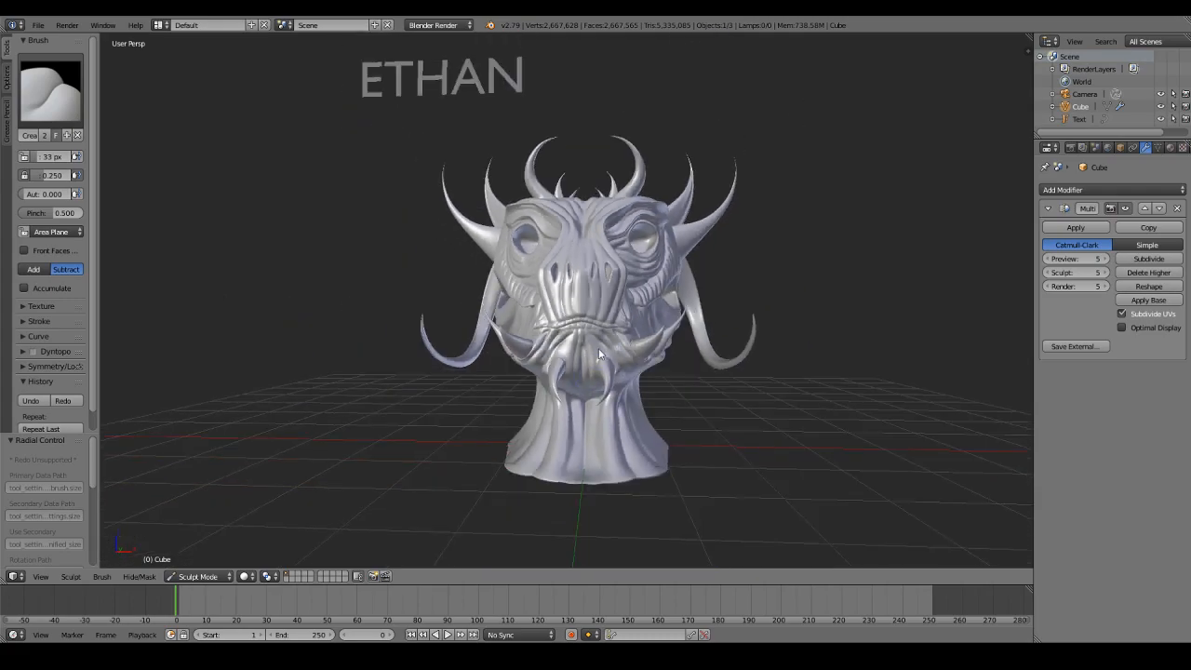
{"action": "mouse_move", "coordinate": [598, 348]}
{"action": "middle_mouse_down"}
{"action": "mouse_move", "coordinate": [642, 371]}
{"action": "mouse_move", "coordinate": [479, 326]}
{"action": "mouse_move", "coordinate": [581, 401]}
{"action": "middle_mouse_up"}
{"action": "scroll", "coordinate": [582, 401], "scroll_direction": "down", "scroll_amount": 7}
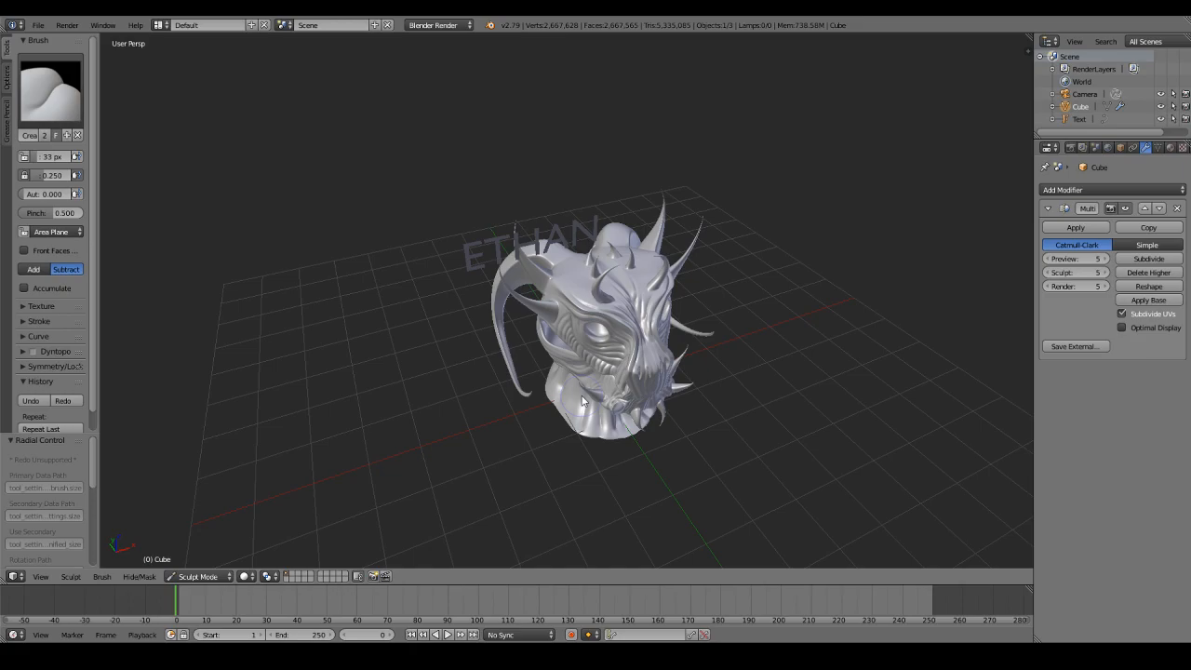
{"action": "scroll", "coordinate": [582, 401], "scroll_direction": "up", "scroll_amount": 4}
{"action": "middle_click_drag", "start_coordinate": [581, 400], "coordinate": [626, 355]}
{"action": "scroll", "coordinate": [626, 356], "scroll_direction": "up", "scroll_amount": 4}
{"action": "scroll", "coordinate": [626, 361], "scroll_direction": "down", "scroll_amount": 3}
{"action": "scroll", "coordinate": [627, 361], "scroll_direction": "up", "scroll_amount": 3}
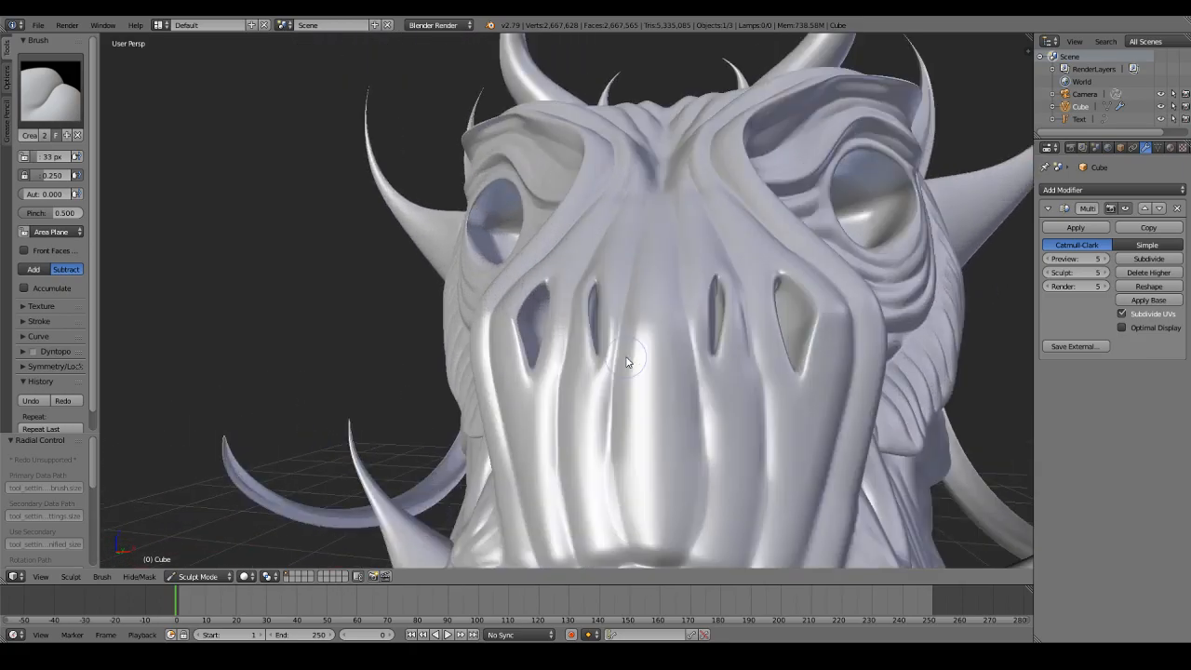
{"action": "scroll", "coordinate": [618, 376], "scroll_direction": "down", "scroll_amount": 3}
{"action": "scroll", "coordinate": [633, 369], "scroll_direction": "up", "scroll_amount": 3}
{"action": "middle_click_drag", "start_coordinate": [614, 369], "coordinate": [624, 409]}
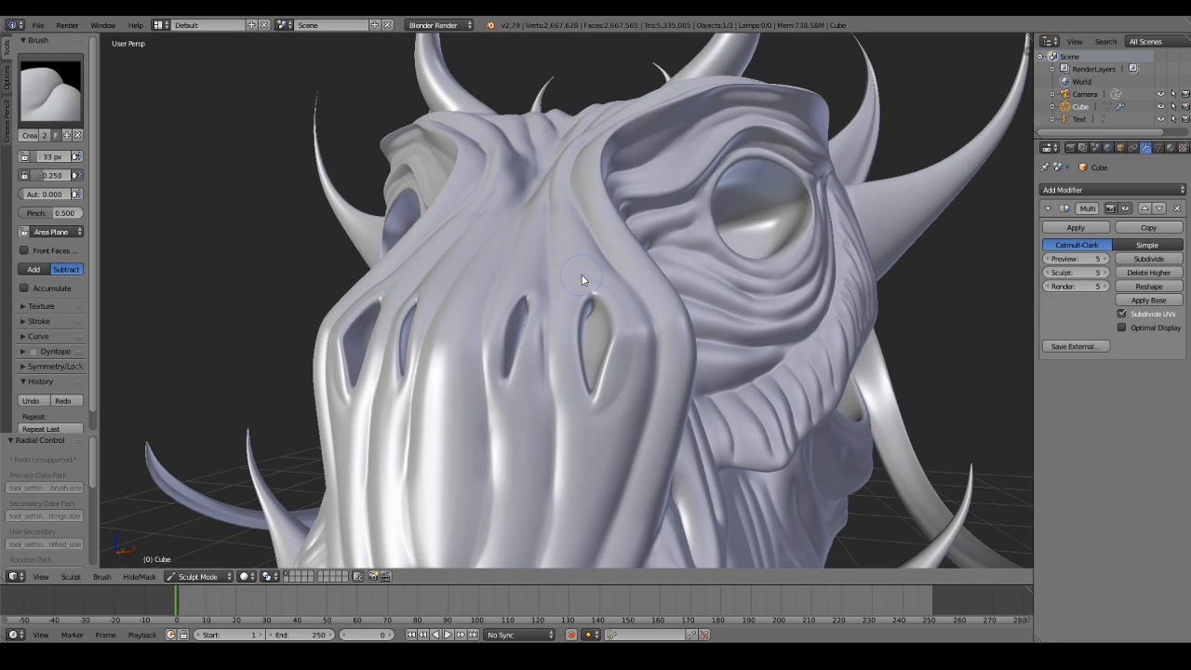
Step: Carve creases around the rims of the inner and outer nostrils with the 33 px brush
{"action": "middle_click_drag", "start_coordinate": [581, 279], "coordinate": [629, 332]}
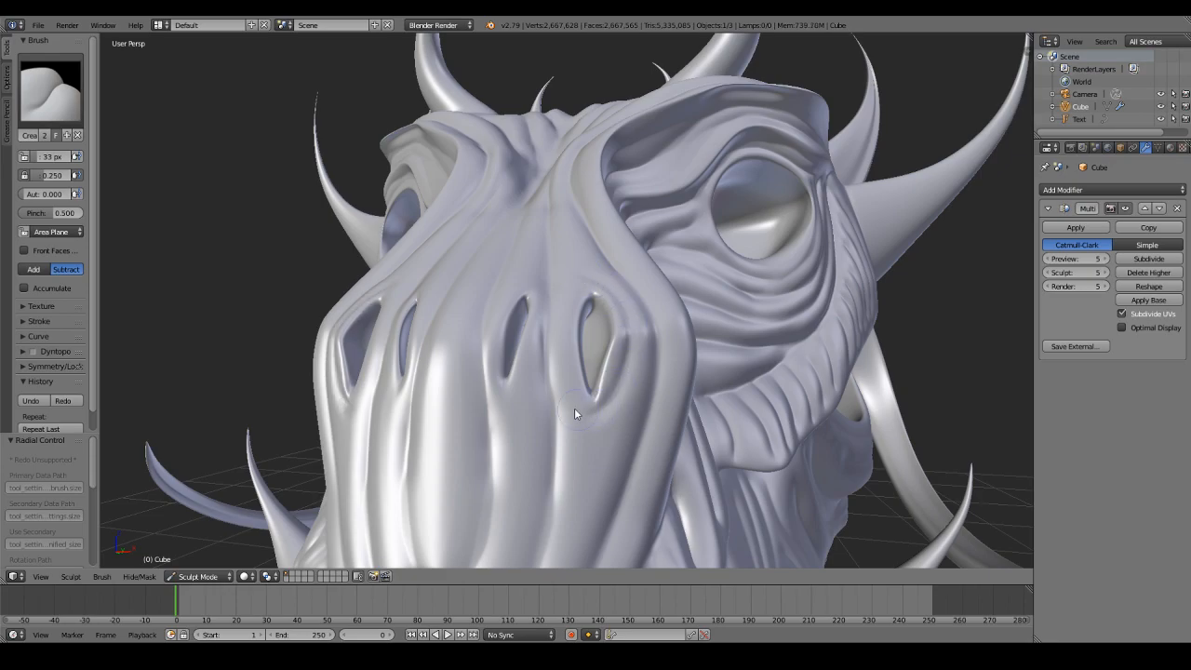
{"action": "middle_click_drag", "start_coordinate": [519, 388], "coordinate": [666, 358]}
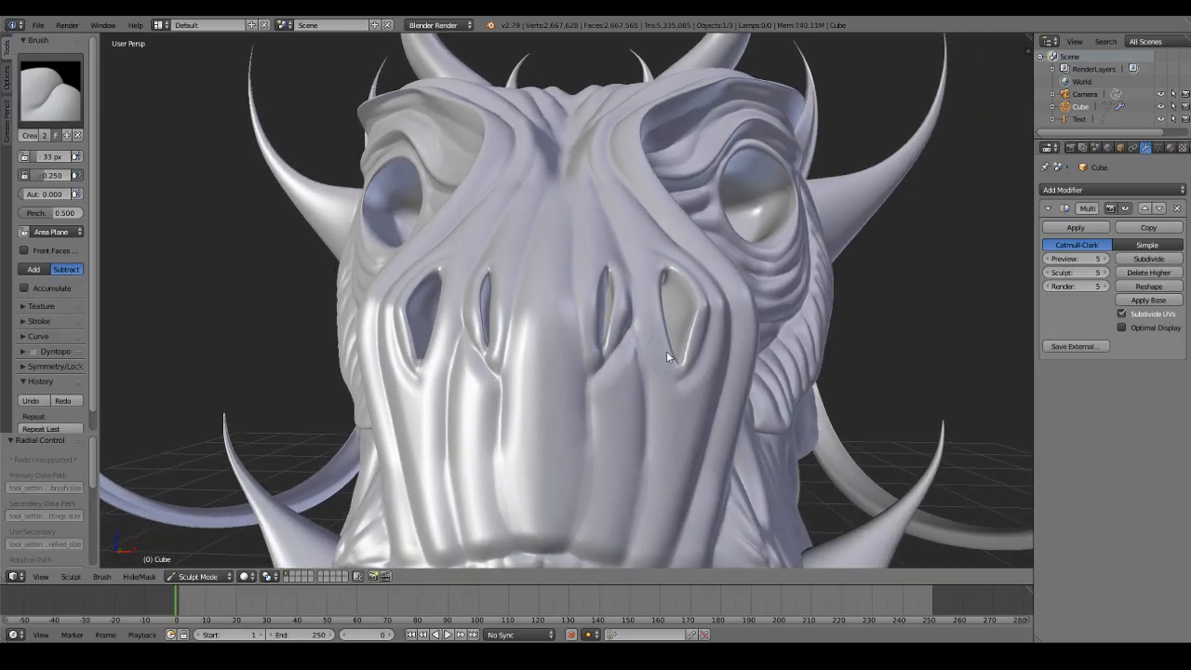
{"action": "mouse_move", "coordinate": [710, 307]}
{"action": "left_mouse_down"}
{"action": "mouse_move", "coordinate": [672, 398]}
{"action": "mouse_move", "coordinate": [689, 392]}
{"action": "mouse_move", "coordinate": [655, 432]}
{"action": "left_mouse_up"}
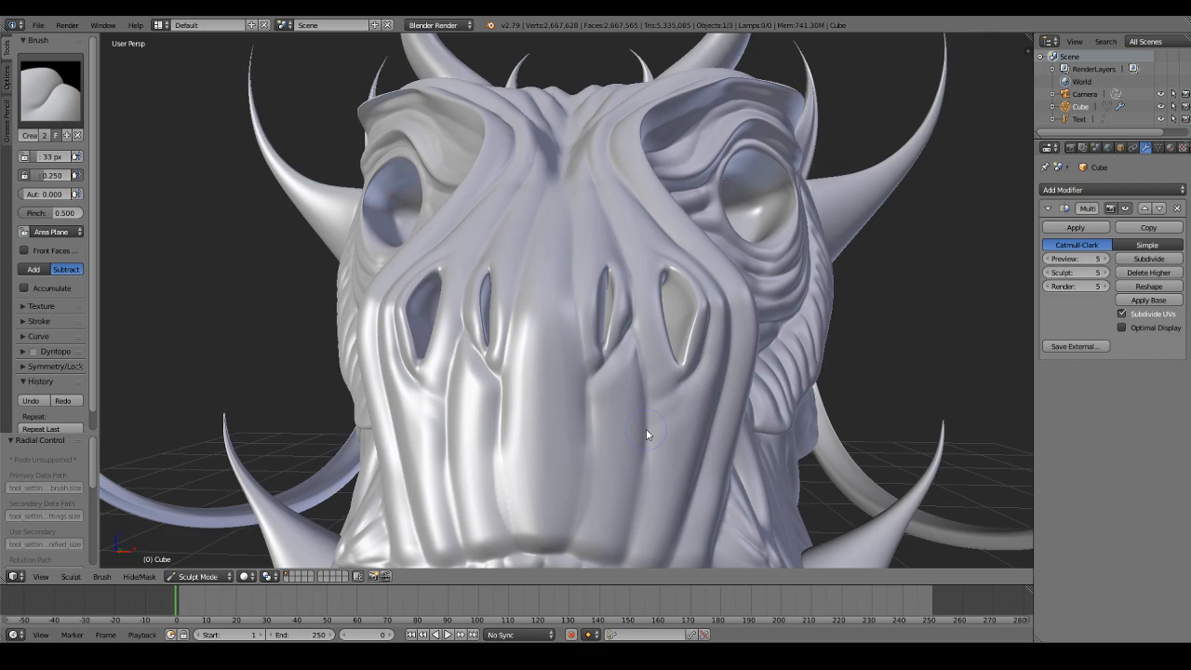
Step: Deepen the vertical creases running from beneath the nostrils down the muzzle toward the upper lip
{"action": "scroll", "coordinate": [677, 362], "scroll_direction": "down", "scroll_amount": 4}
{"action": "scroll", "coordinate": [615, 342], "scroll_direction": "up", "scroll_amount": 4}
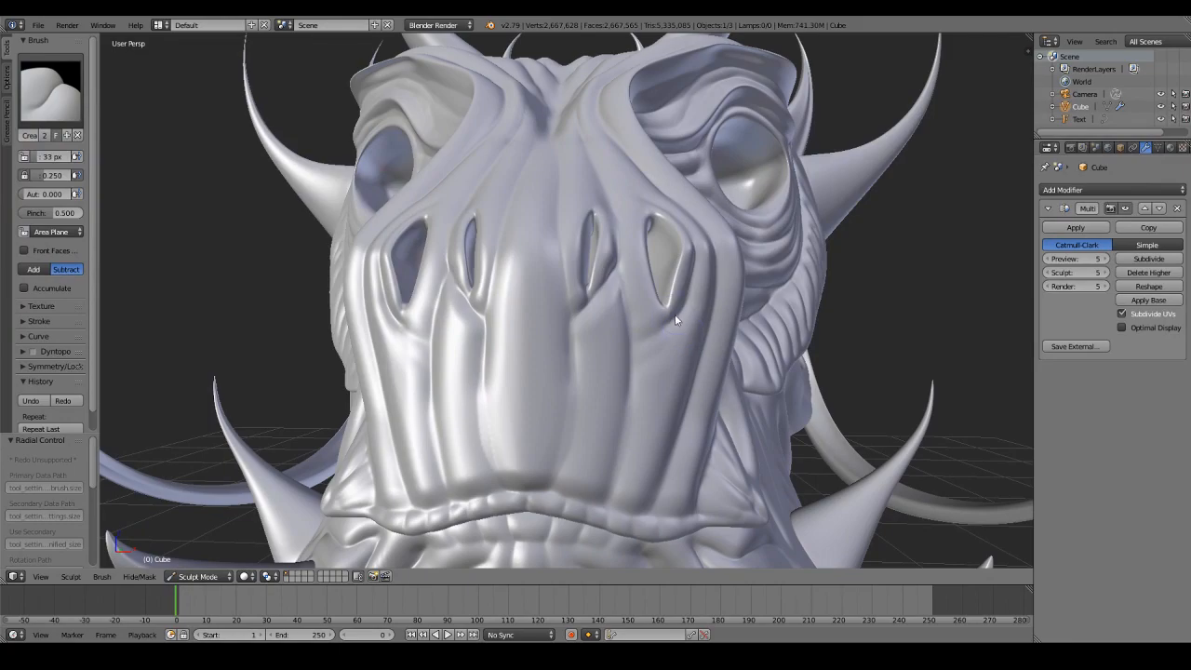
{"action": "left_click_drag", "start_coordinate": [577, 327], "coordinate": [571, 367]}
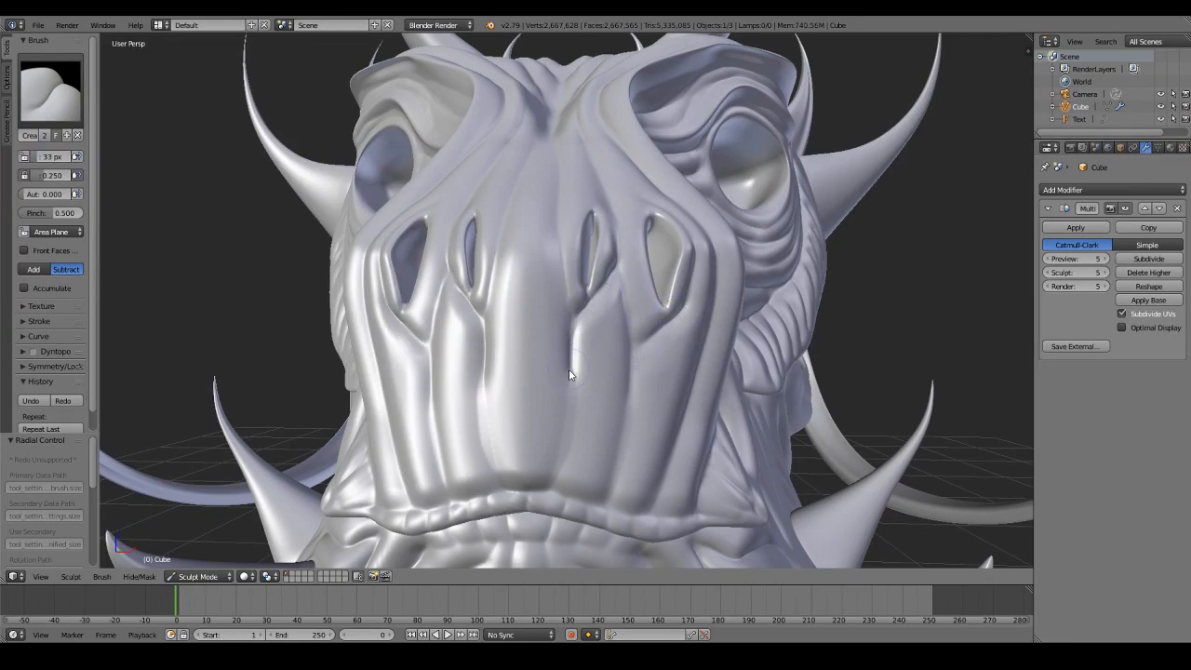
{"action": "left_click_drag", "start_coordinate": [638, 357], "coordinate": [626, 438]}
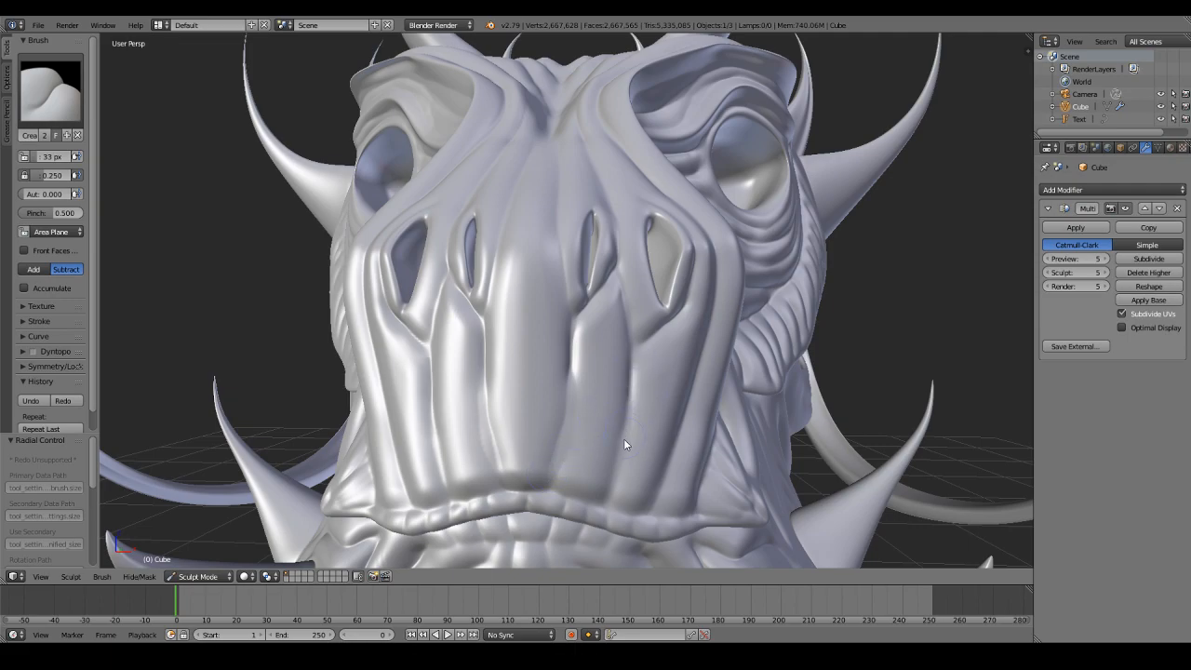
Step: Carve creases from the bridge of the snout up between the eyes and across the forehead toward the small horns
{"action": "scroll", "coordinate": [629, 414], "scroll_direction": "down", "scroll_amount": 6}
{"action": "scroll", "coordinate": [633, 390], "scroll_direction": "up", "scroll_amount": 8}
{"action": "scroll", "coordinate": [602, 343], "scroll_direction": "down", "scroll_amount": 7}
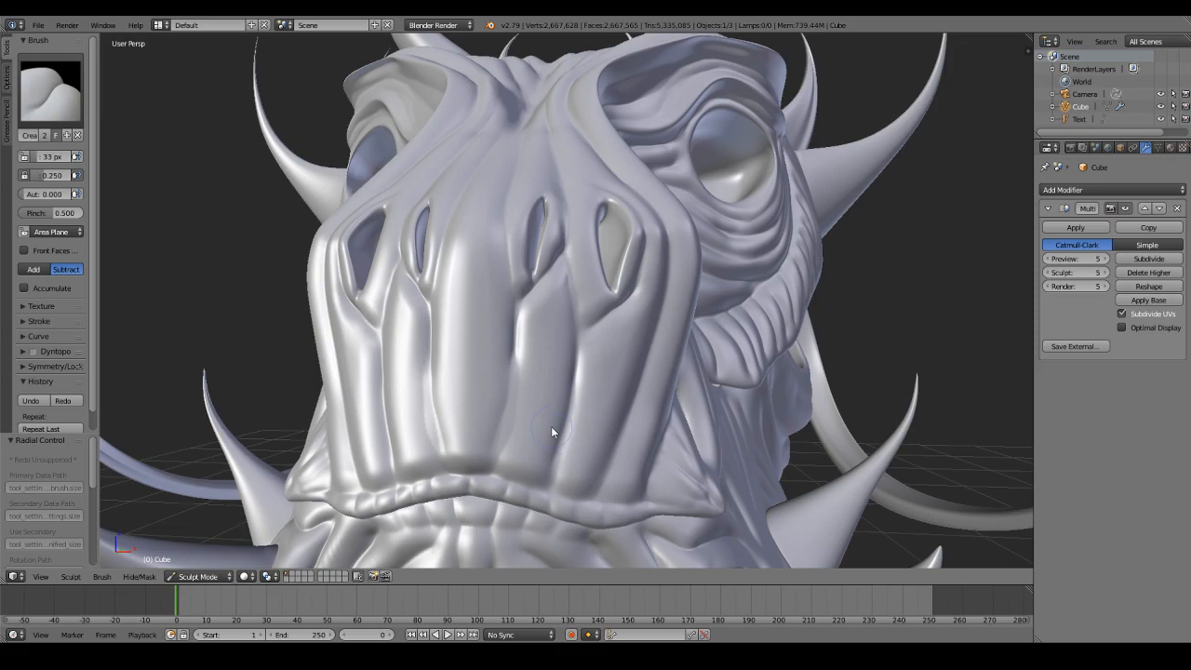
{"action": "scroll", "coordinate": [551, 426], "scroll_direction": "down", "scroll_amount": 5}
{"action": "scroll", "coordinate": [590, 330], "scroll_direction": "up", "scroll_amount": 6}
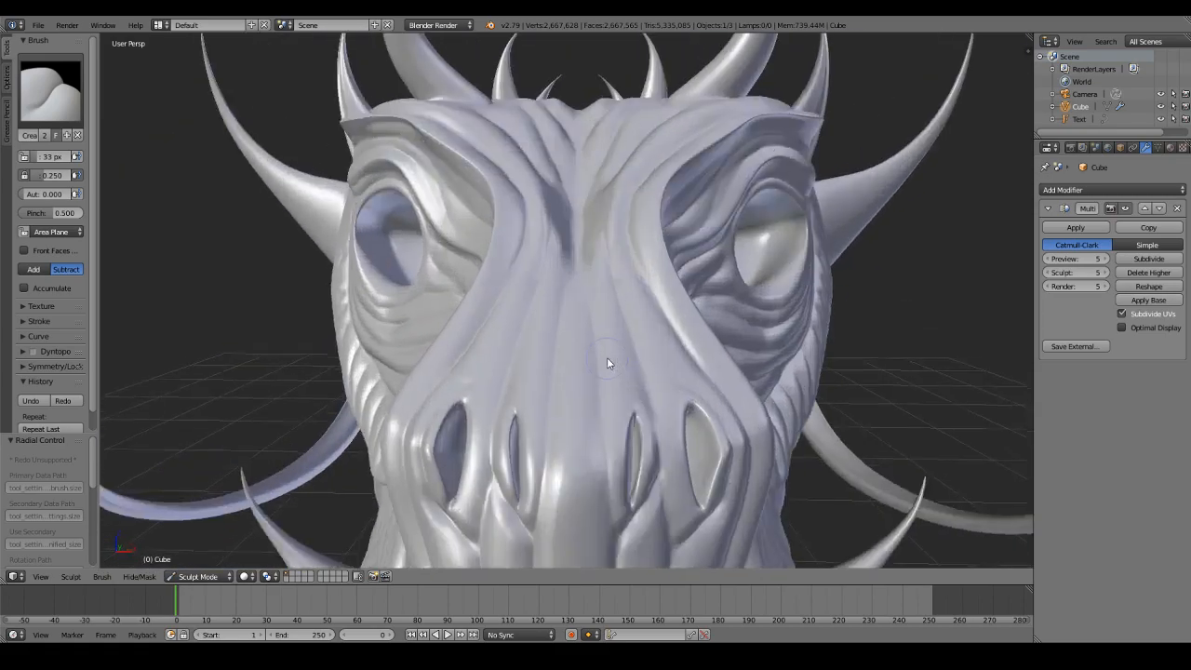
{"action": "middle_click_drag", "start_coordinate": [606, 362], "coordinate": [606, 391]}
{"action": "mouse_move", "coordinate": [572, 439]}
{"action": "left_mouse_down"}
{"action": "mouse_move", "coordinate": [566, 384]}
{"action": "mouse_move", "coordinate": [648, 239]}
{"action": "left_mouse_up"}
{"action": "mouse_move", "coordinate": [584, 277]}
{"action": "left_mouse_down"}
{"action": "mouse_move", "coordinate": [616, 240]}
{"action": "mouse_move", "coordinate": [634, 188]}
{"action": "left_mouse_up"}
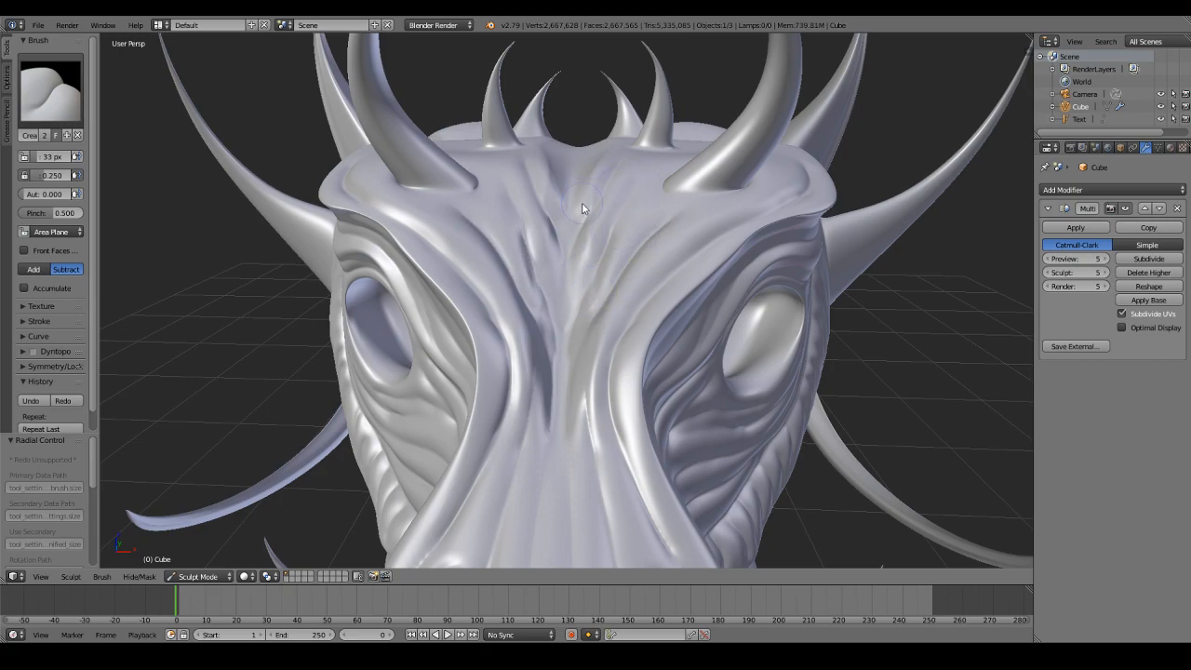
Step: Reduce the brush size to 25 px and carve lengthwise grooves along the large curved front horns
{"action": "scroll", "coordinate": [585, 225], "scroll_direction": "down", "scroll_amount": 6}
{"action": "mouse_move", "coordinate": [585, 225]}
{"action": "middle_mouse_down"}
{"action": "mouse_move", "coordinate": [633, 285]}
{"action": "mouse_move", "coordinate": [624, 325]}
{"action": "mouse_move", "coordinate": [674, 296]}
{"action": "mouse_move", "coordinate": [592, 361]}
{"action": "mouse_move", "coordinate": [583, 354]}
{"action": "mouse_move", "coordinate": [603, 346]}
{"action": "middle_mouse_up"}
{"action": "scroll", "coordinate": [625, 325], "scroll_direction": "up", "scroll_amount": 6}
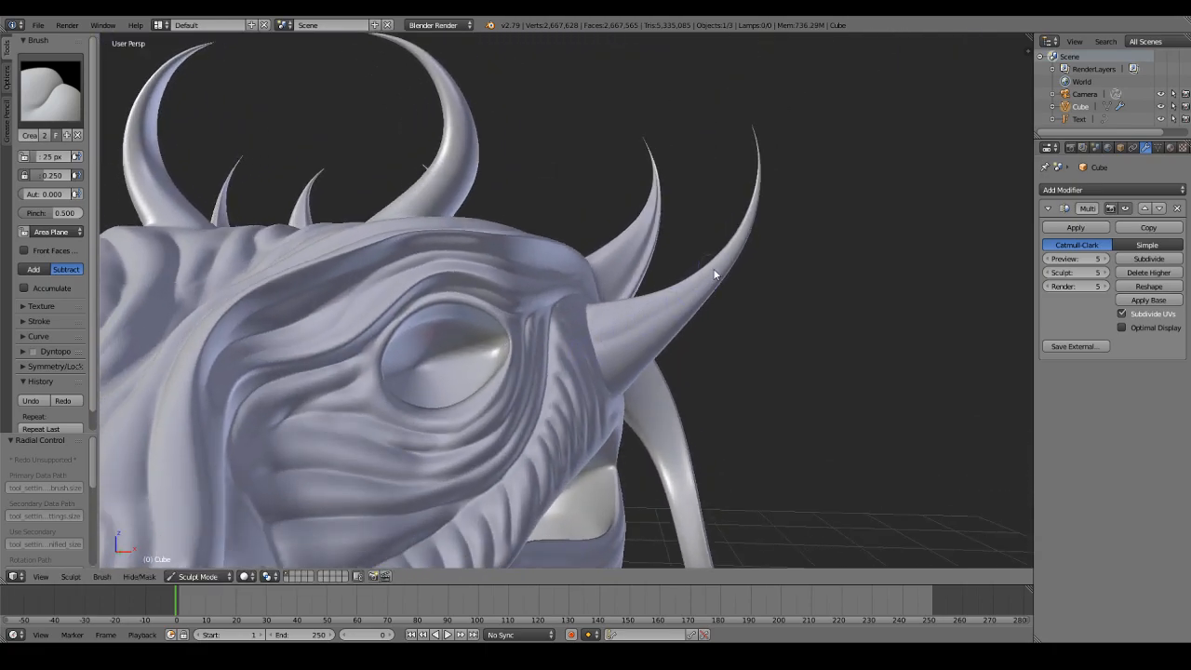
{"action": "middle_click_drag", "start_coordinate": [717, 279], "coordinate": [629, 343]}
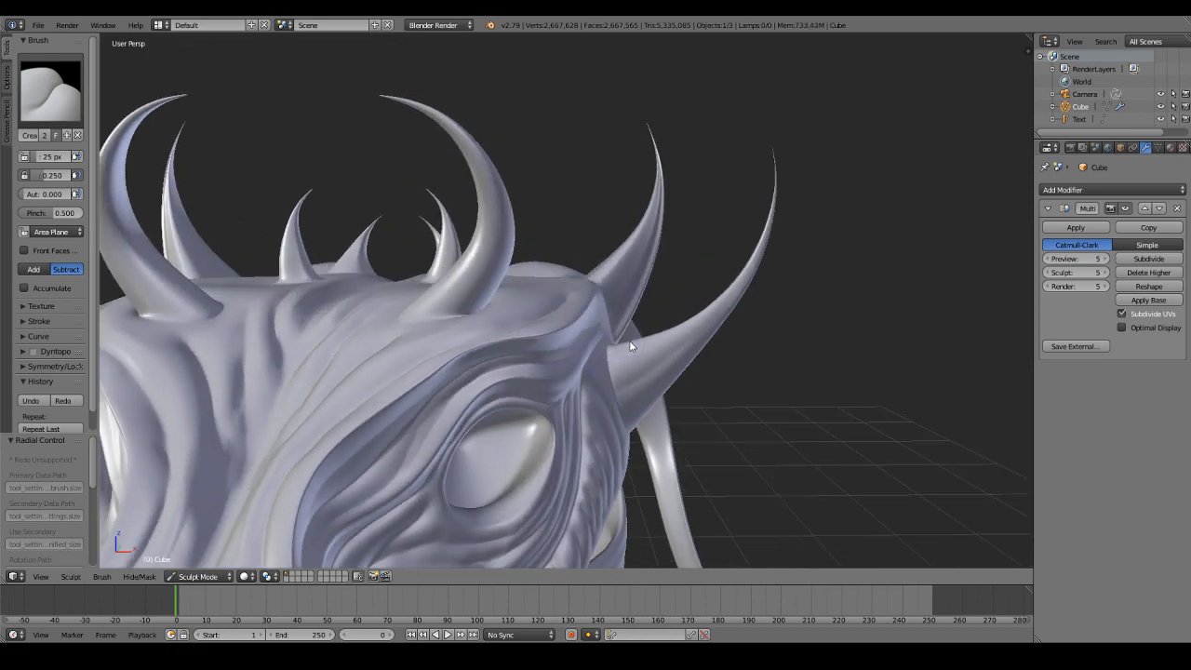
{"action": "middle_click_drag", "start_coordinate": [694, 311], "coordinate": [655, 301]}
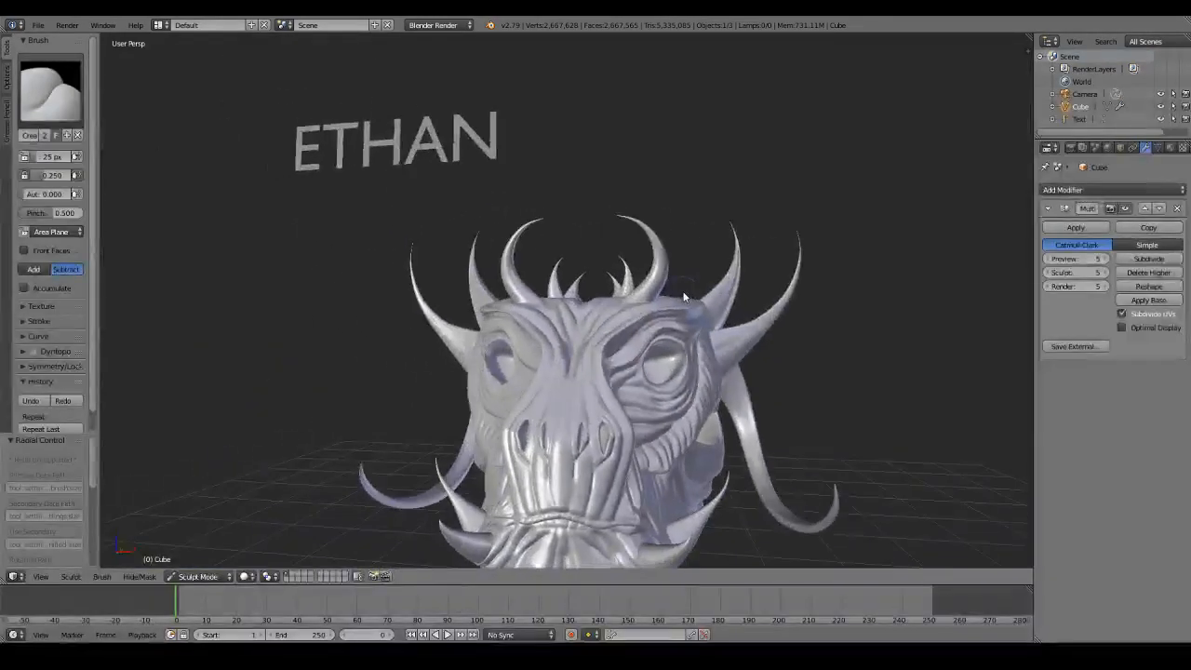
{"action": "scroll", "coordinate": [684, 297], "scroll_direction": "up", "scroll_amount": 8}
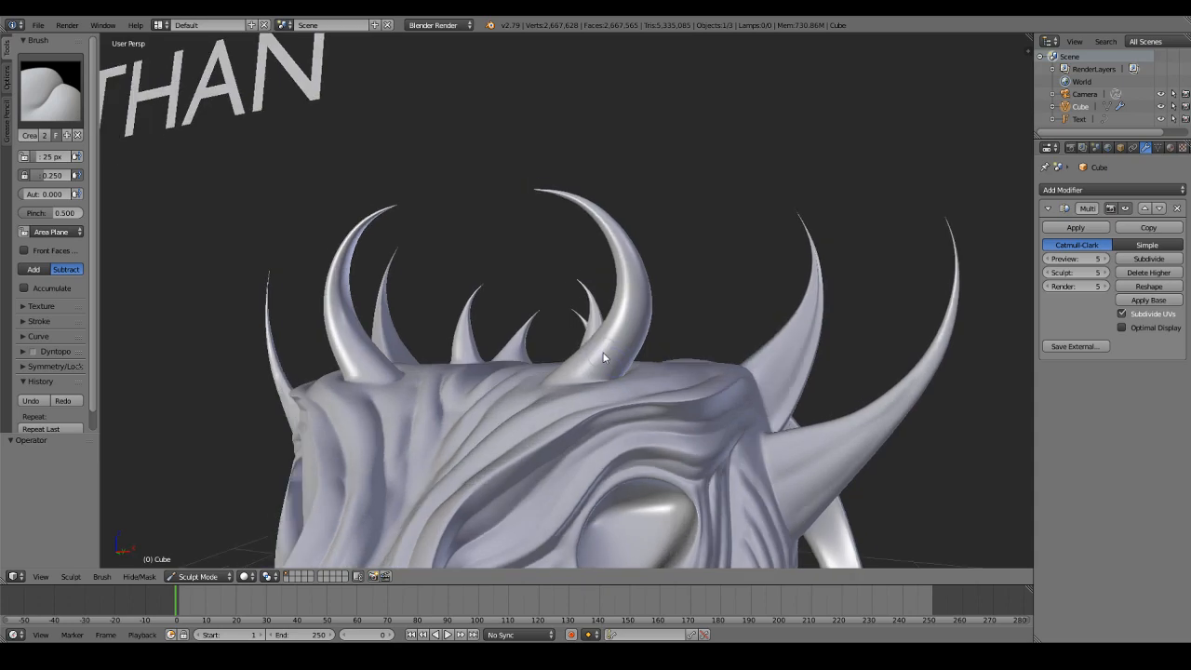
{"action": "scroll", "coordinate": [600, 400], "scroll_direction": "up", "scroll_amount": 5}
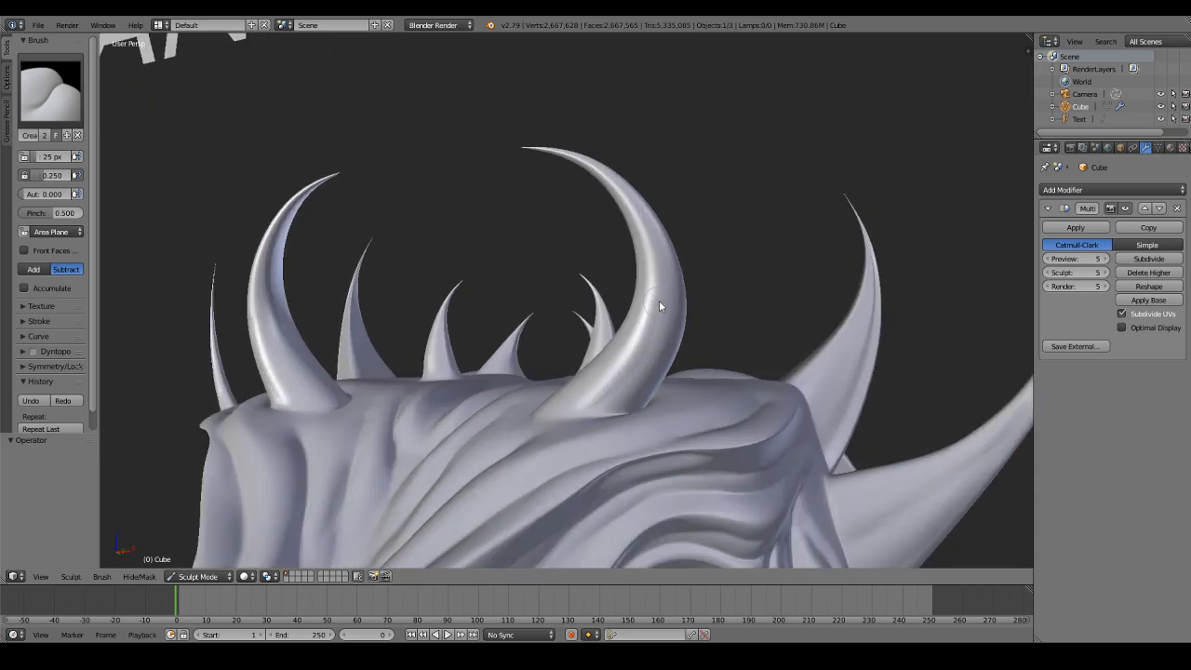
{"action": "mouse_move", "coordinate": [659, 299]}
{"action": "left_mouse_down"}
{"action": "mouse_move", "coordinate": [612, 390]}
{"action": "mouse_move", "coordinate": [653, 328]}
{"action": "mouse_move", "coordinate": [650, 249]}
{"action": "mouse_move", "coordinate": [605, 178]}
{"action": "left_mouse_up"}
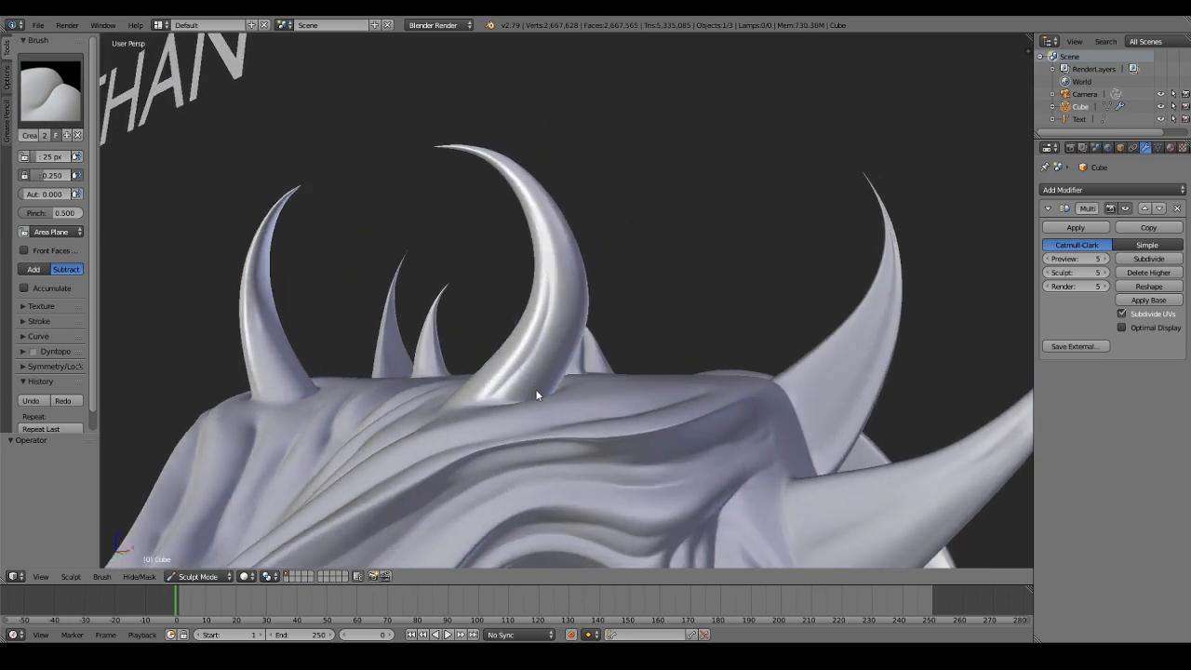
{"action": "mouse_move", "coordinate": [546, 381]}
{"action": "left_mouse_down"}
{"action": "mouse_move", "coordinate": [568, 286]}
{"action": "mouse_move", "coordinate": [546, 214]}
{"action": "mouse_move", "coordinate": [566, 351]}
{"action": "left_mouse_up"}
{"action": "middle_click_drag", "start_coordinate": [525, 401], "coordinate": [663, 329]}
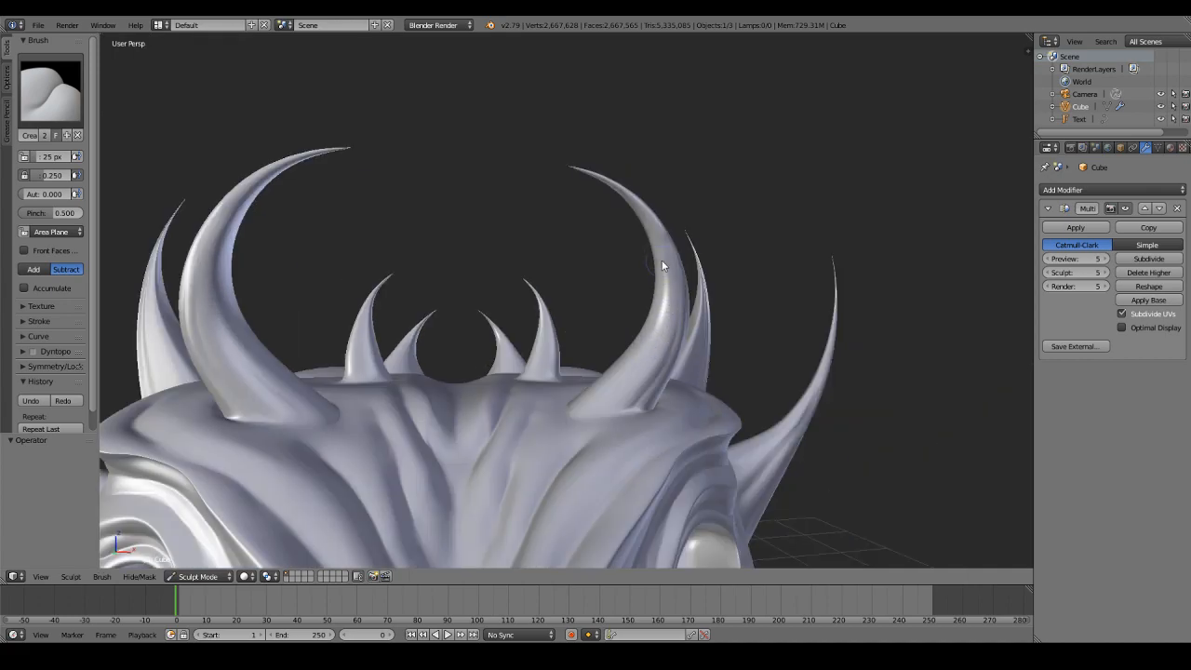
{"action": "mouse_move", "coordinate": [654, 316]}
{"action": "left_mouse_down"}
{"action": "mouse_move", "coordinate": [606, 406]}
{"action": "mouse_move", "coordinate": [654, 358]}
{"action": "left_mouse_up"}
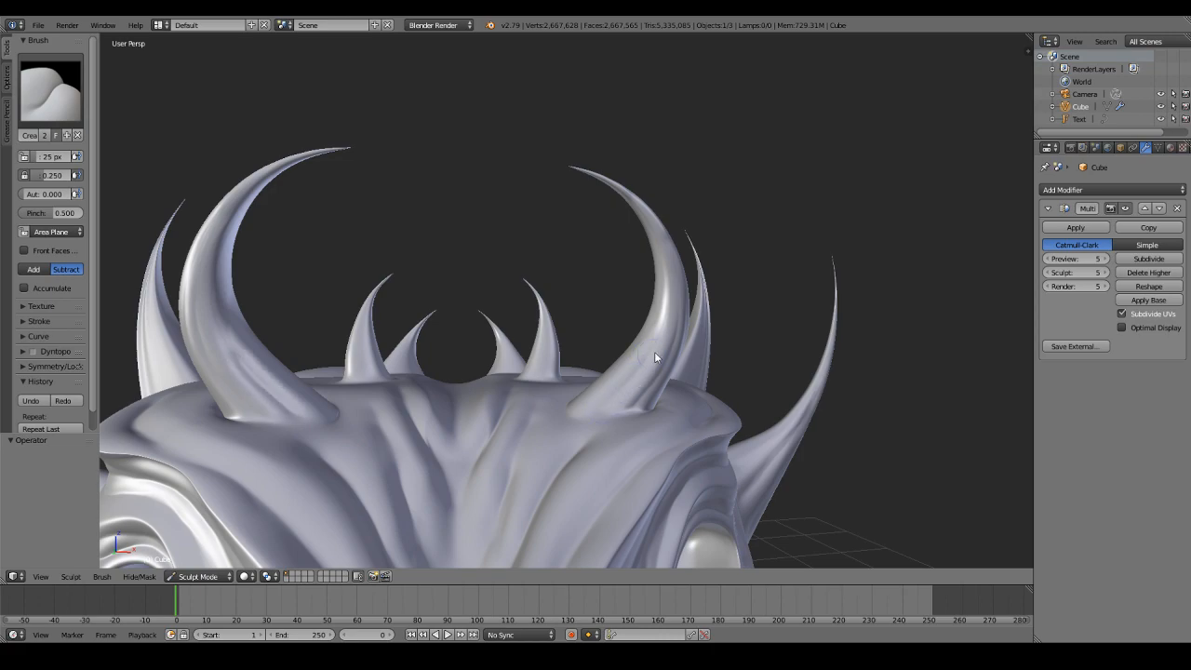
Step: Carve lengthwise grooves around the tall pointed horns behind the brow with the 25 px Crease brush
{"action": "mouse_move", "coordinate": [655, 357]}
{"action": "middle_mouse_down"}
{"action": "mouse_move", "coordinate": [558, 290]}
{"action": "mouse_move", "coordinate": [555, 394]}
{"action": "mouse_move", "coordinate": [514, 326]}
{"action": "mouse_move", "coordinate": [511, 403]}
{"action": "middle_mouse_up"}
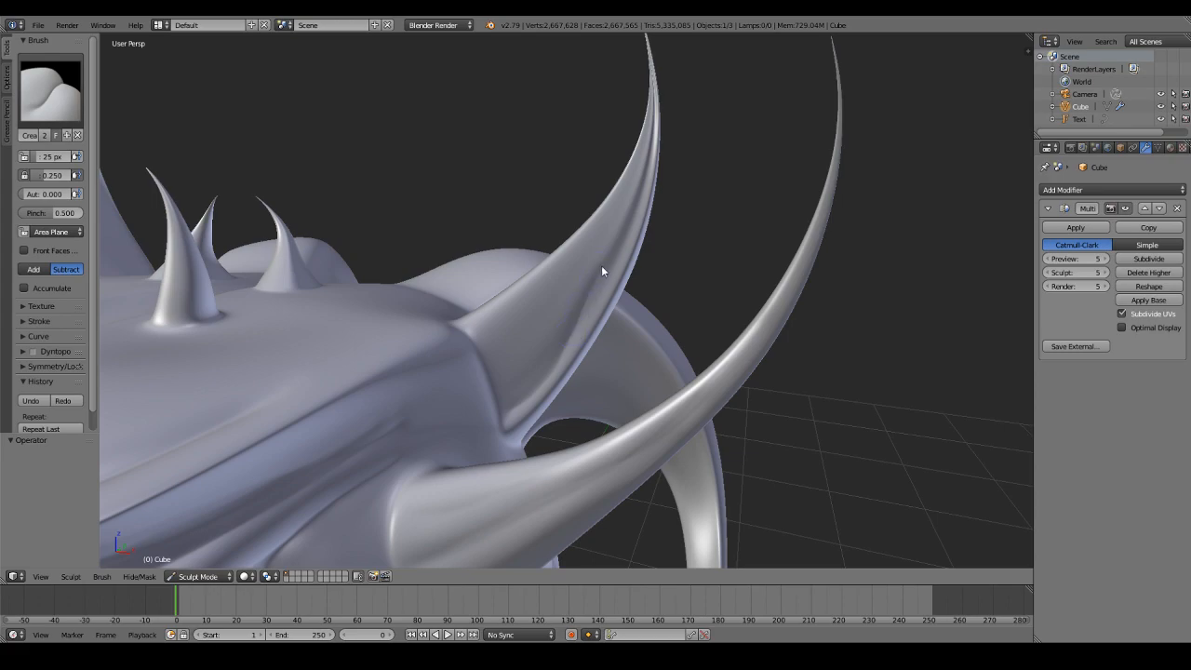
{"action": "middle_click_drag", "start_coordinate": [637, 171], "coordinate": [529, 335]}
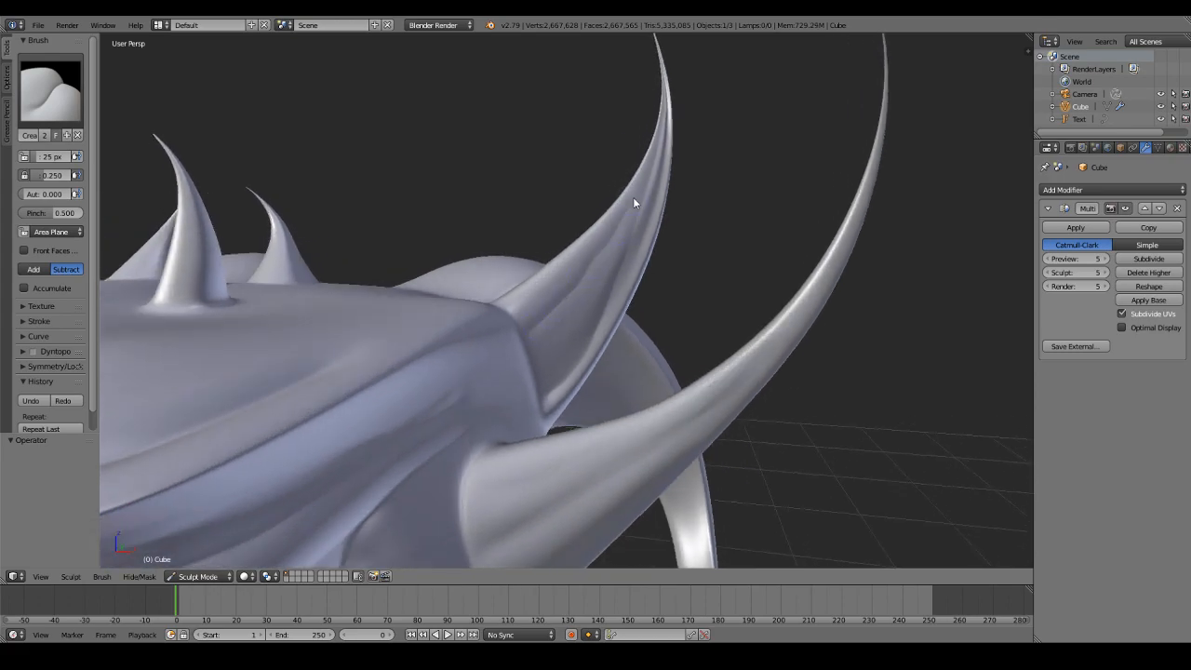
{"action": "middle_click_drag", "start_coordinate": [627, 220], "coordinate": [567, 323]}
{"action": "middle_click_drag", "start_coordinate": [590, 269], "coordinate": [656, 374]}
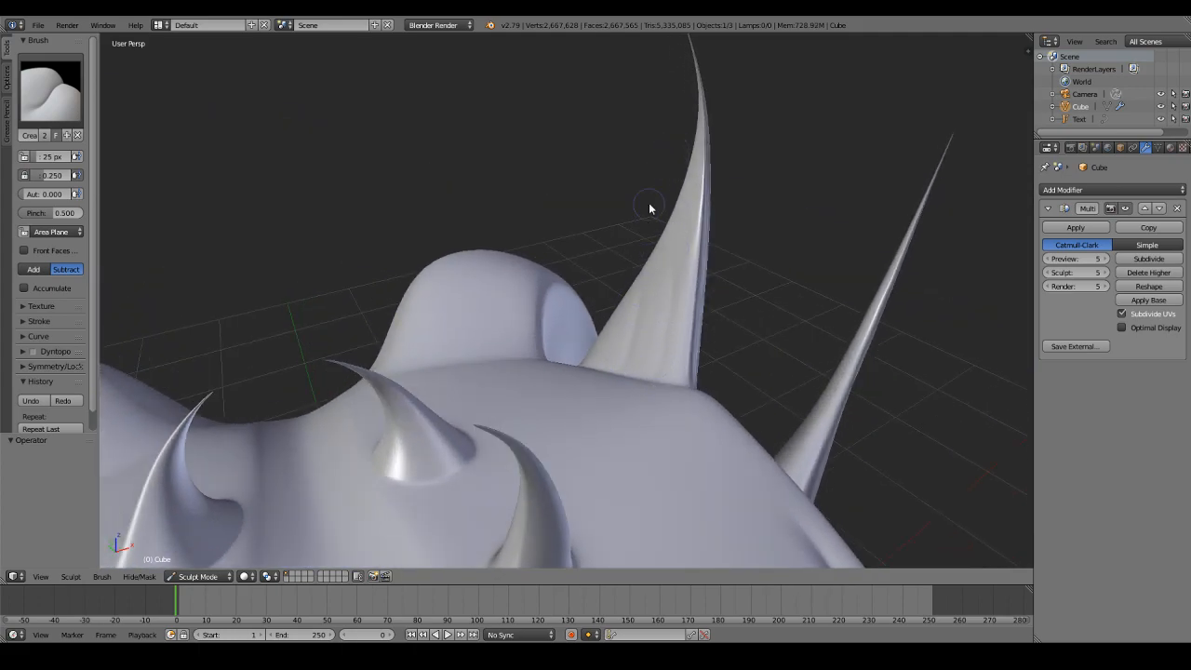
{"action": "mouse_move", "coordinate": [649, 208]}
{"action": "middle_mouse_down"}
{"action": "mouse_move", "coordinate": [576, 348]}
{"action": "mouse_move", "coordinate": [576, 359]}
{"action": "mouse_move", "coordinate": [614, 365]}
{"action": "middle_mouse_up"}
{"action": "middle_click_drag", "start_coordinate": [470, 295], "coordinate": [495, 356]}
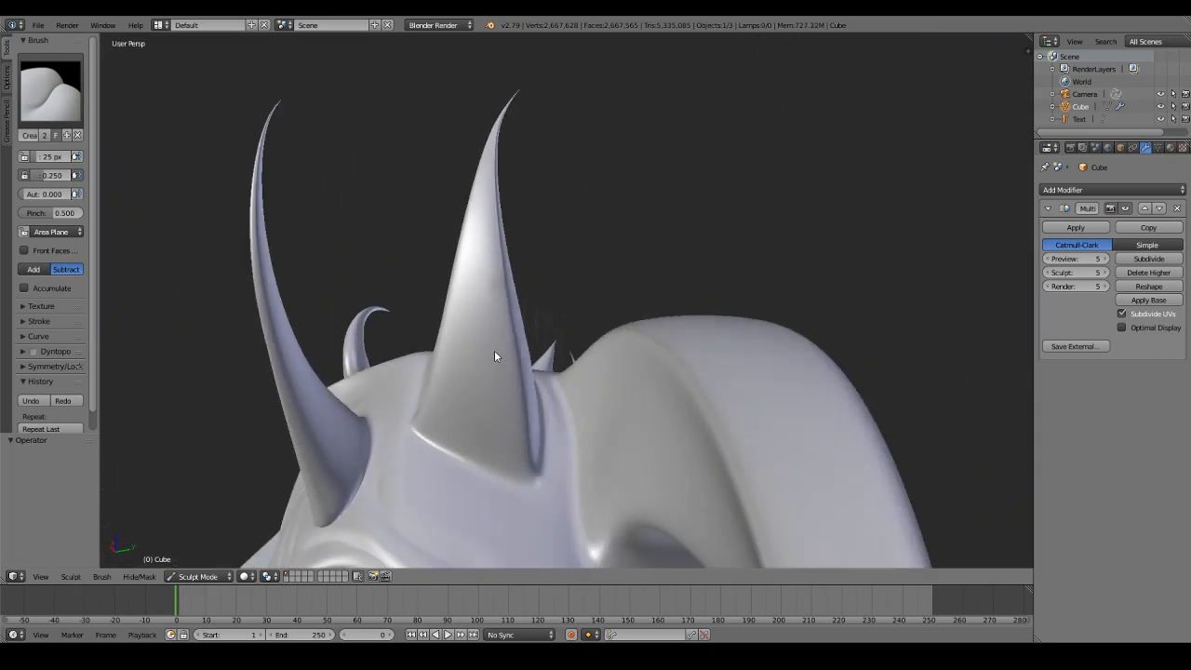
Step: Increase the brush size to 50 px and carve lengthwise grooves along the inner side of the large downward-curling horns
{"action": "key", "text": "f"}
{"action": "left_click", "coordinate": [456, 403]}
{"action": "mouse_move", "coordinate": [457, 404]}
{"action": "middle_mouse_down"}
{"action": "mouse_move", "coordinate": [407, 369]}
{"action": "mouse_move", "coordinate": [444, 368]}
{"action": "middle_mouse_up"}
{"action": "mouse_move", "coordinate": [493, 228]}
{"action": "middle_mouse_down"}
{"action": "mouse_move", "coordinate": [481, 173]}
{"action": "mouse_move", "coordinate": [518, 353]}
{"action": "mouse_move", "coordinate": [508, 314]}
{"action": "mouse_move", "coordinate": [486, 305]}
{"action": "middle_mouse_up"}
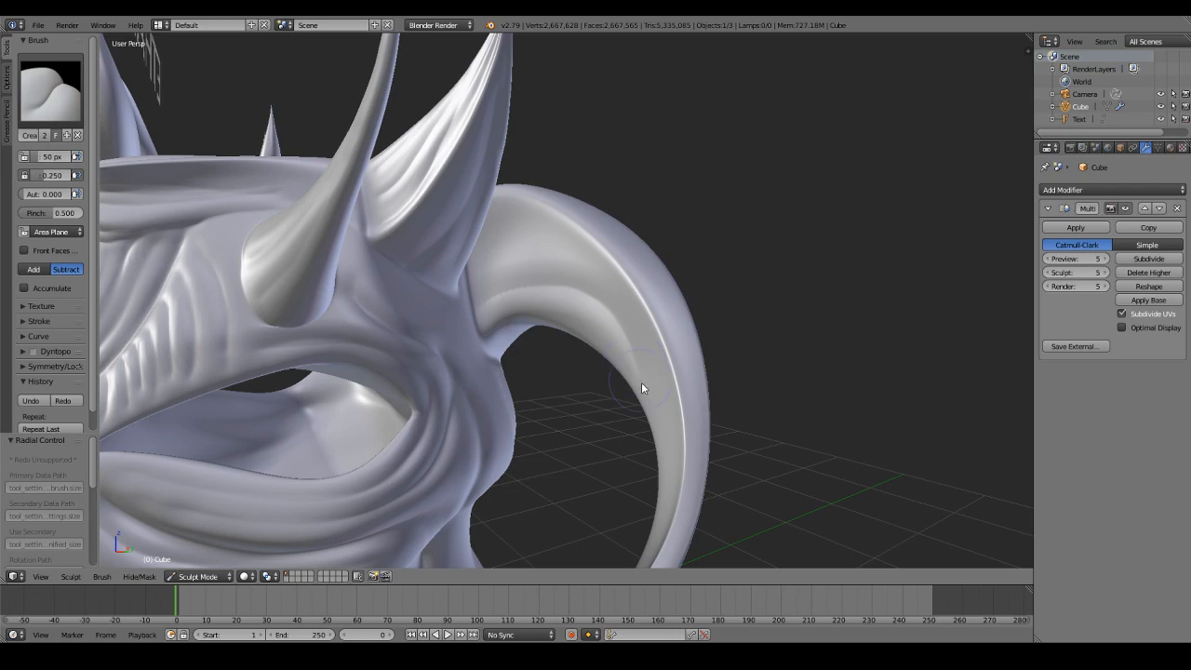
{"action": "mouse_move", "coordinate": [648, 468]}
{"action": "middle_mouse_down"}
{"action": "mouse_move", "coordinate": [598, 269]}
{"action": "mouse_move", "coordinate": [583, 372]}
{"action": "mouse_move", "coordinate": [479, 186]}
{"action": "middle_mouse_up"}
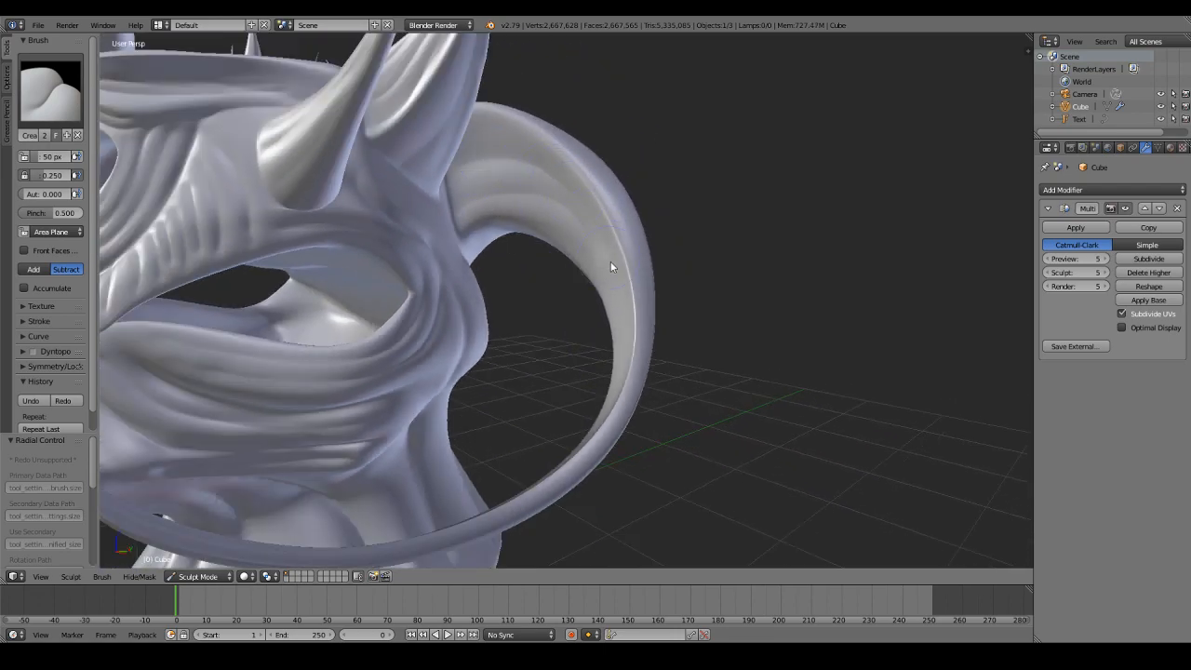
{"action": "mouse_move", "coordinate": [610, 267]}
{"action": "middle_mouse_down"}
{"action": "mouse_move", "coordinate": [596, 388]}
{"action": "mouse_move", "coordinate": [609, 345]}
{"action": "mouse_move", "coordinate": [581, 278]}
{"action": "mouse_move", "coordinate": [587, 254]}
{"action": "middle_mouse_up"}
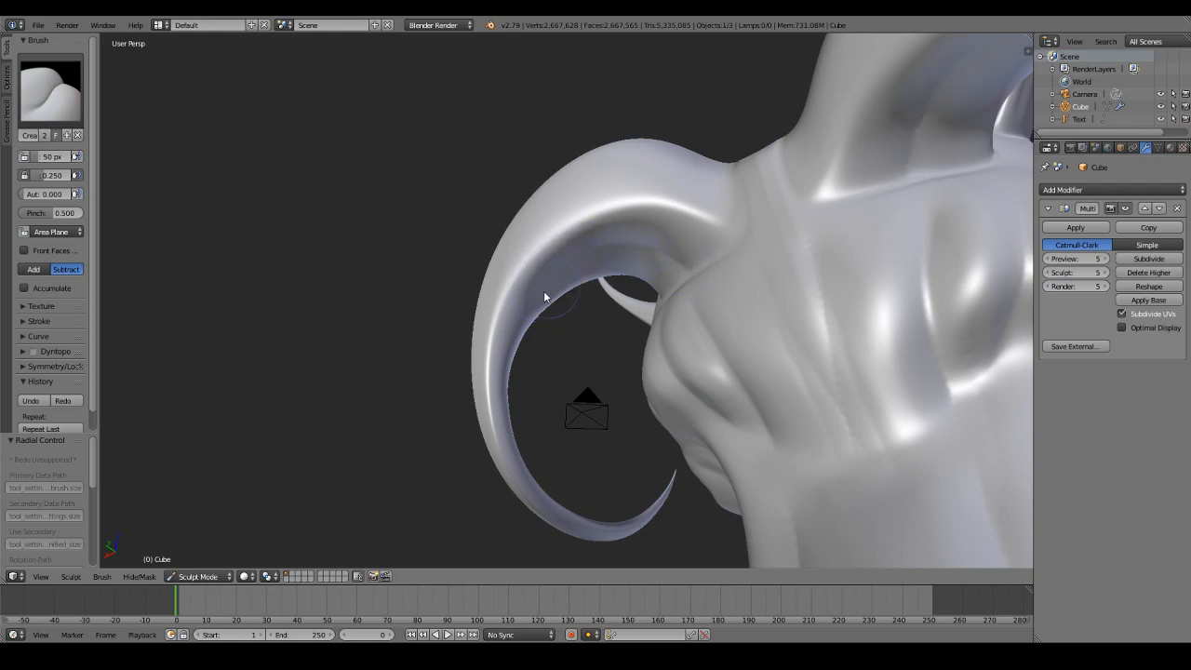
Step: Carve broad creases over the upper bend, base and outer side of the large downward-curling horns
{"action": "mouse_move", "coordinate": [546, 294]}
{"action": "middle_mouse_down"}
{"action": "mouse_move", "coordinate": [713, 308]}
{"action": "mouse_move", "coordinate": [731, 341]}
{"action": "mouse_move", "coordinate": [627, 393]}
{"action": "middle_mouse_up"}
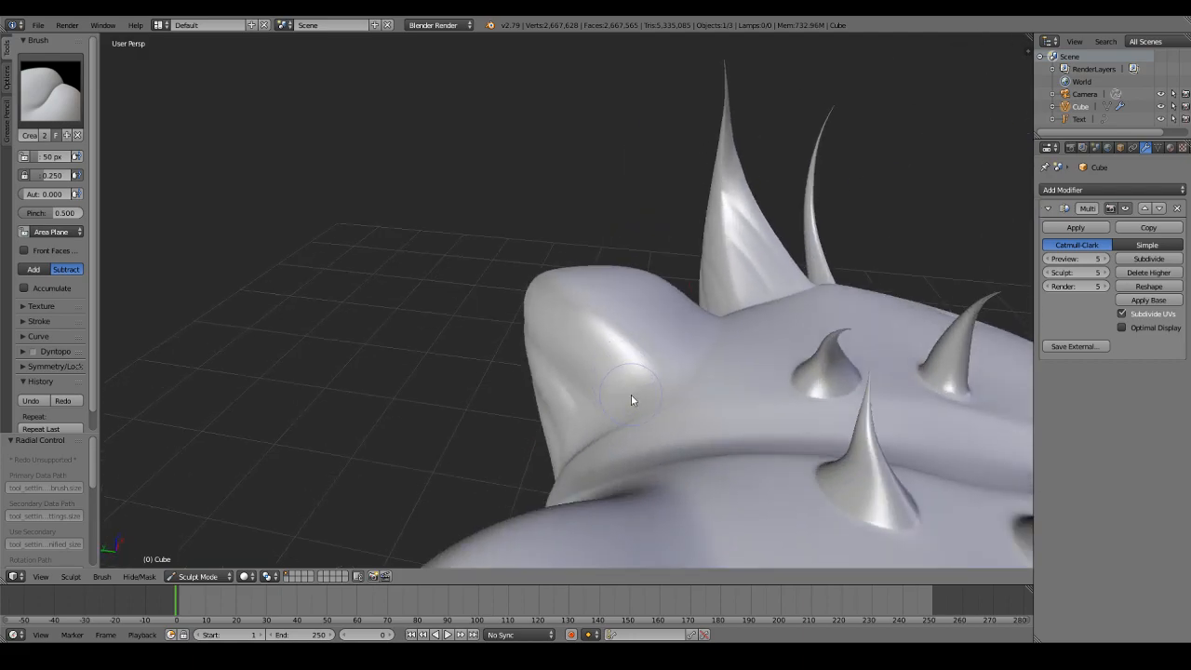
{"action": "middle_click_drag", "start_coordinate": [564, 264], "coordinate": [490, 390]}
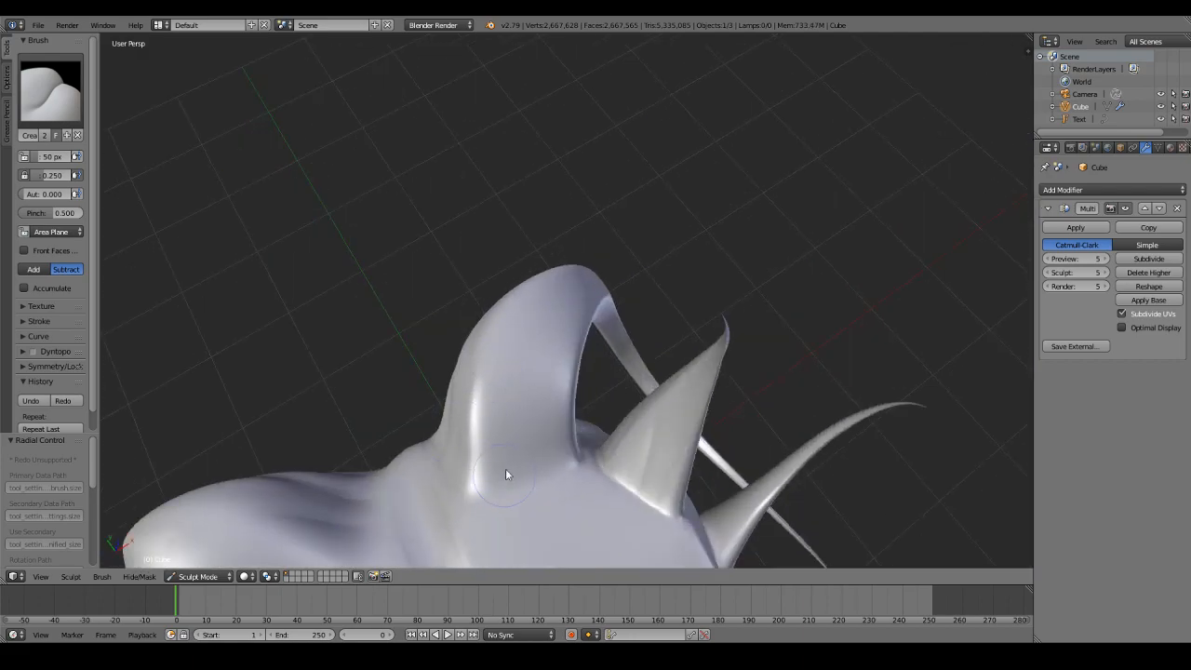
{"action": "left_click_drag", "start_coordinate": [520, 420], "coordinate": [538, 391]}
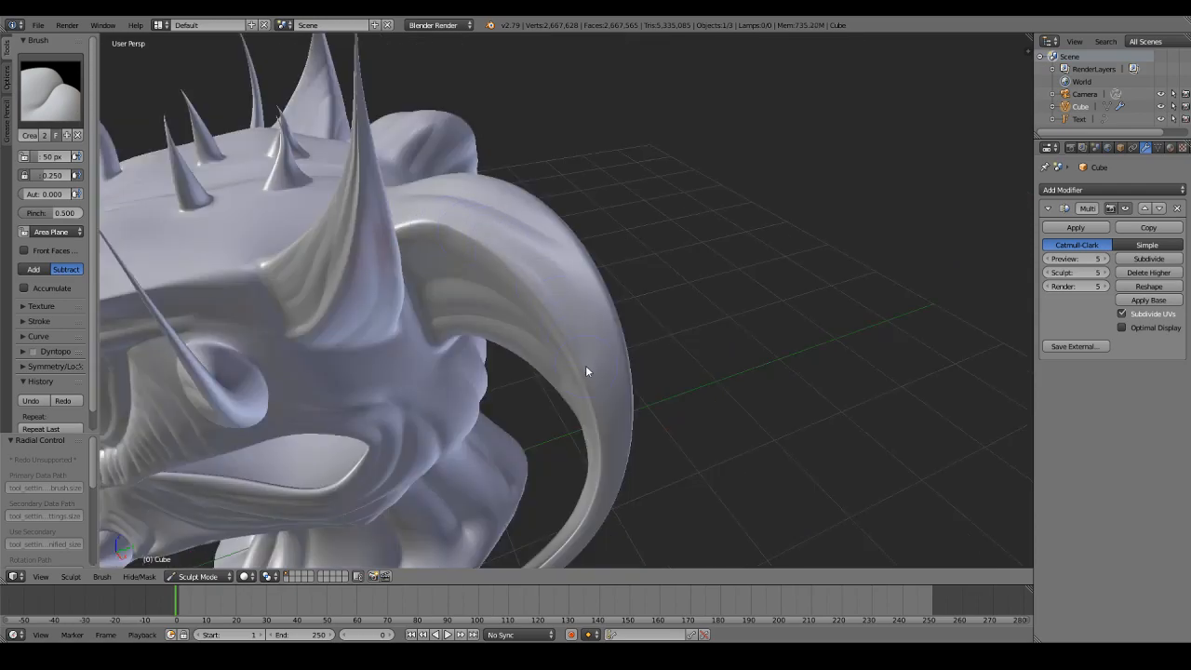
{"action": "mouse_move", "coordinate": [596, 434]}
{"action": "middle_mouse_down"}
{"action": "mouse_move", "coordinate": [594, 322]}
{"action": "mouse_move", "coordinate": [610, 314]}
{"action": "middle_mouse_up"}
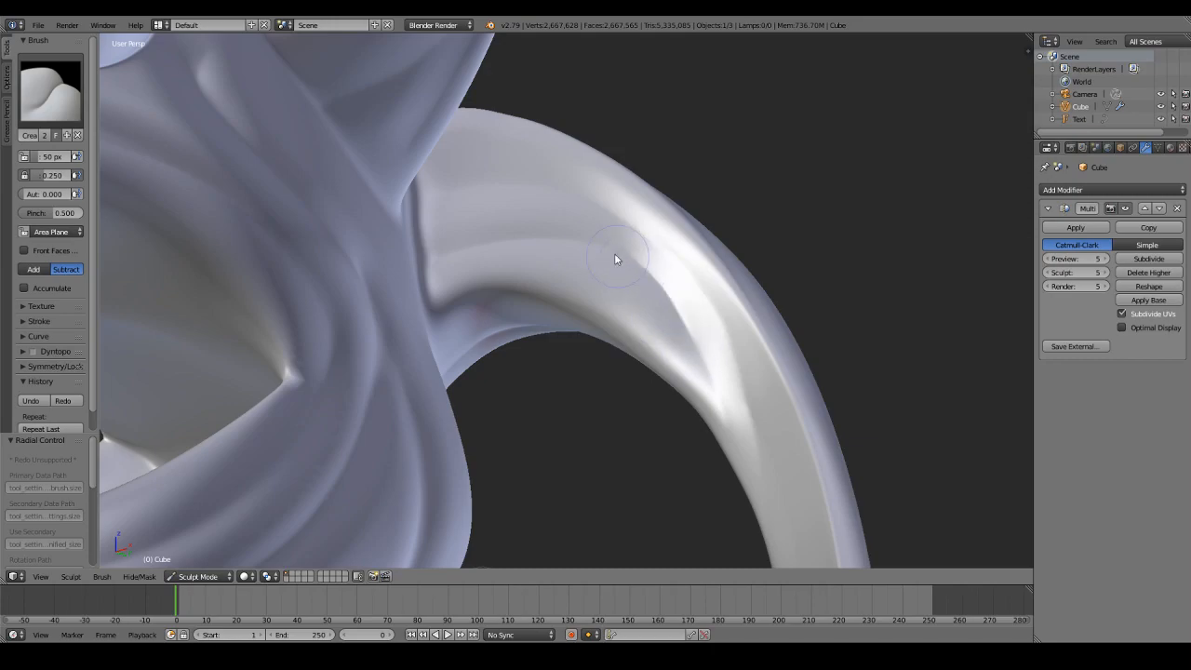
{"action": "left_click_drag", "start_coordinate": [433, 253], "coordinate": [682, 291]}
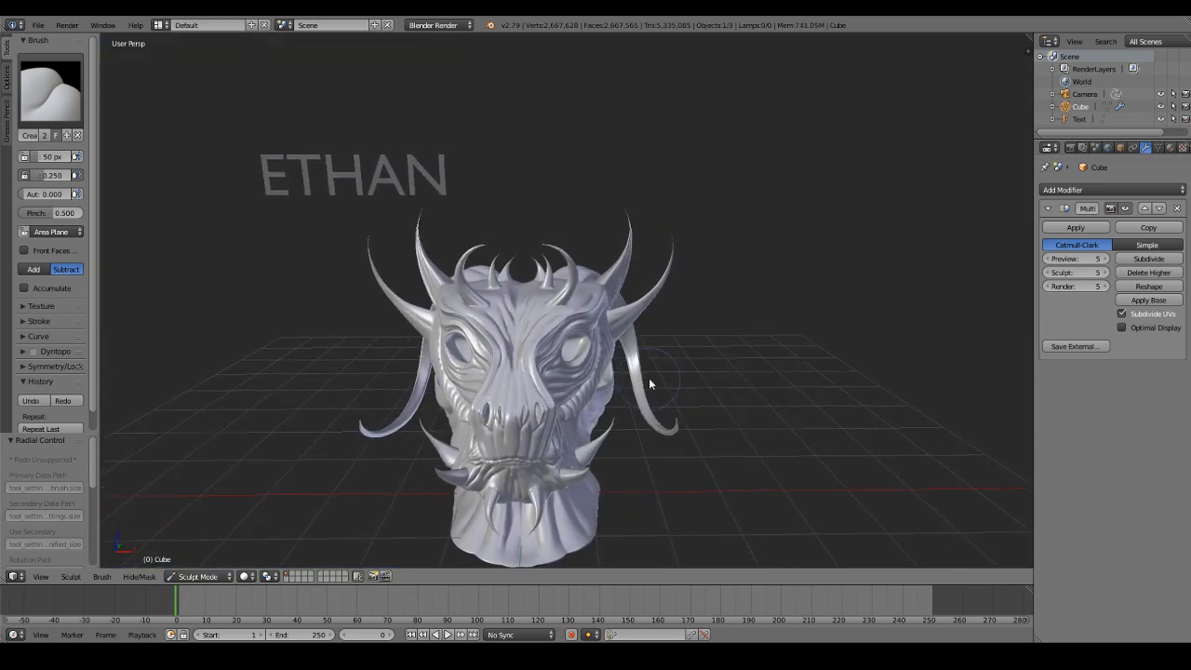
Step: Switch from Sculpt Mode to Object Mode and add a UV sphere with smooth shading for the eyeball
{"action": "middle_click_drag", "start_coordinate": [685, 326], "coordinate": [653, 313]}
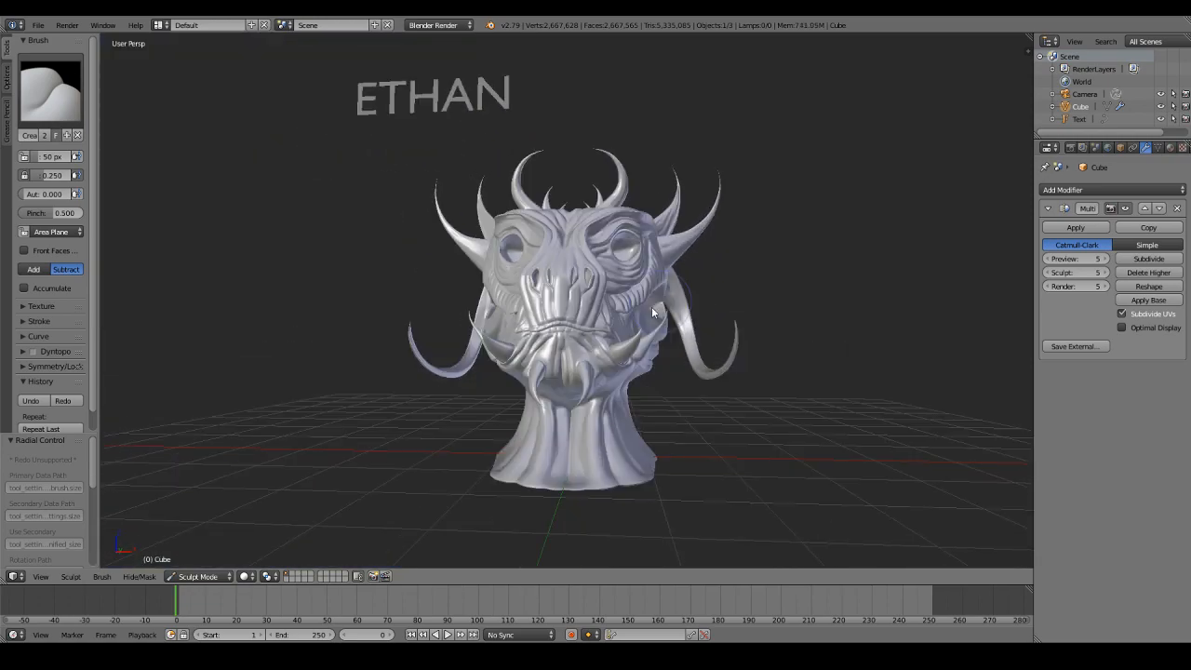
{"action": "left_click", "coordinate": [198, 576]}
{"action": "left_click", "coordinate": [198, 558]}
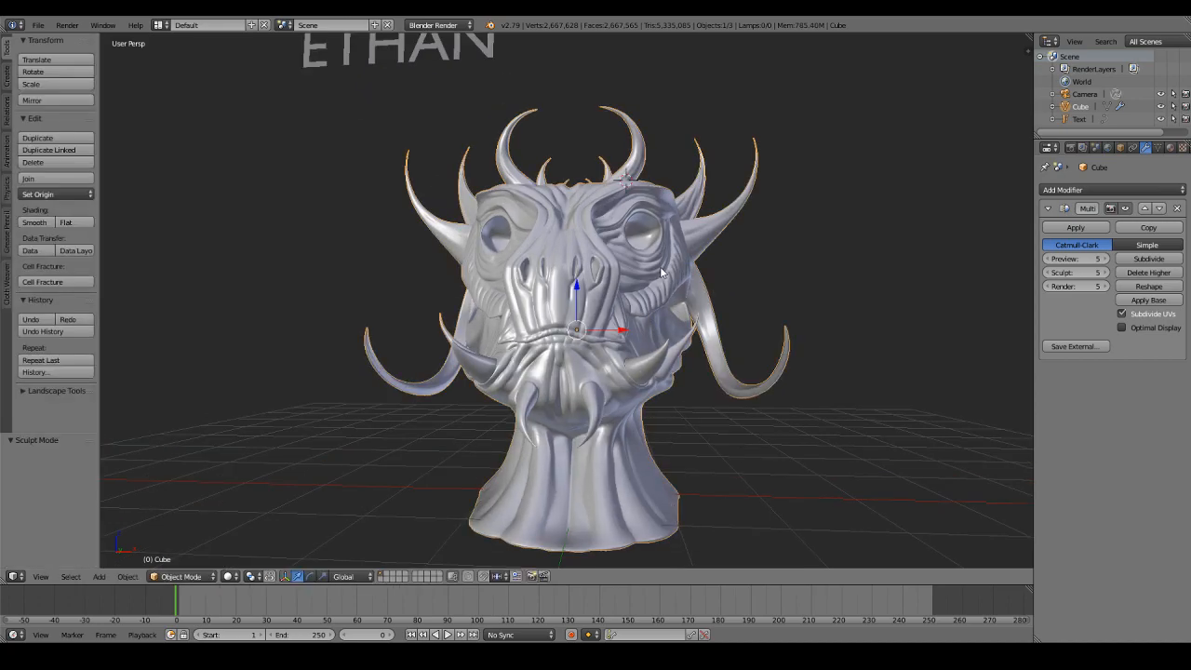
{"action": "scroll", "coordinate": [656, 291], "scroll_direction": "down", "scroll_amount": 4}
{"action": "scroll", "coordinate": [651, 296], "scroll_direction": "up", "scroll_amount": 2}
{"action": "key", "text": "shift+a"}
{"action": "mouse_move", "coordinate": [637, 243]}
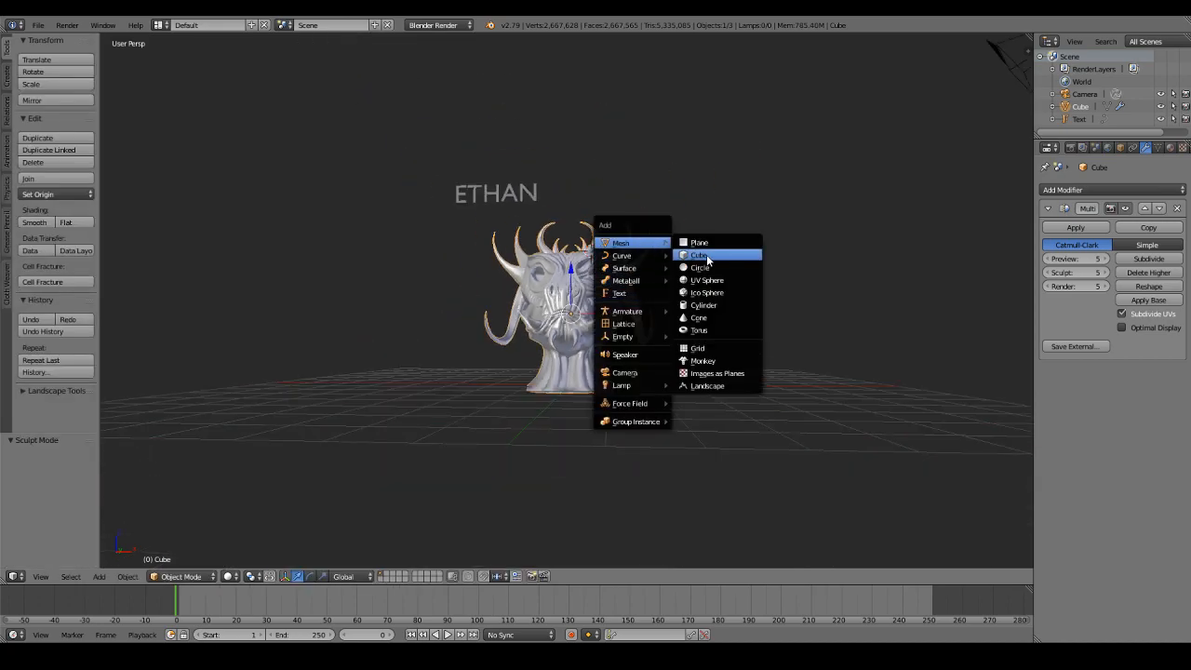
{"action": "left_click", "coordinate": [706, 281]}
{"action": "left_click", "coordinate": [33, 222]}
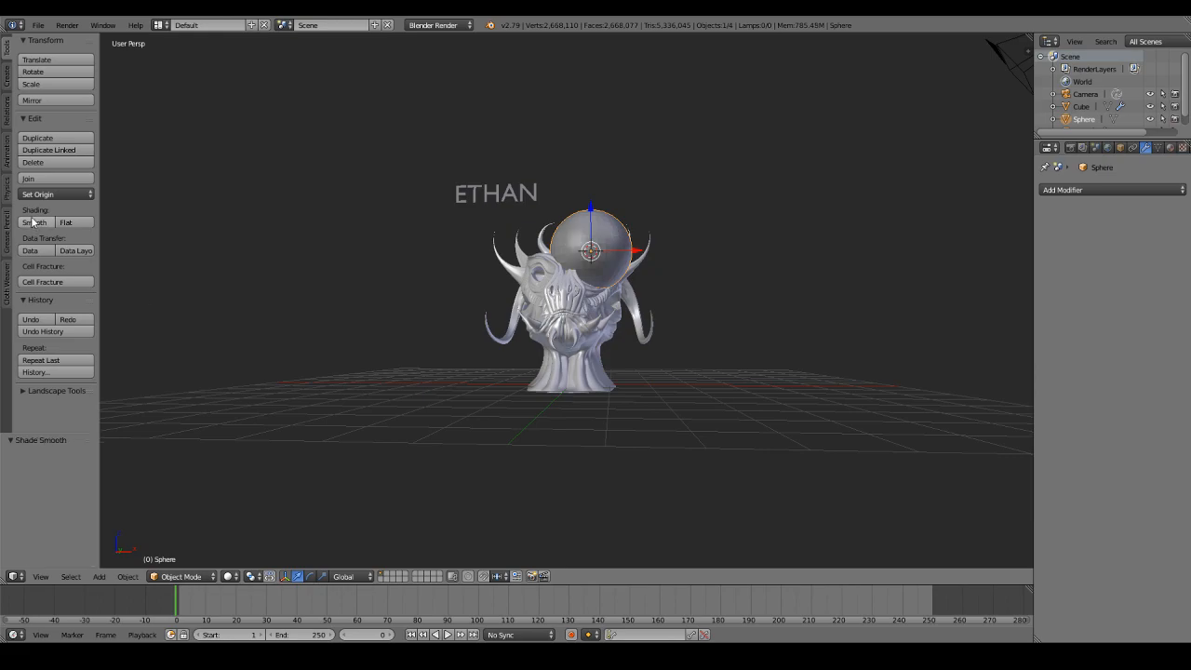
Step: Add a Subdivision Surface modifier to the sphere with view subdivisions set to 2
{"action": "left_click", "coordinate": [1074, 190]}
{"action": "scroll", "coordinate": [495, 361], "scroll_direction": "up", "scroll_amount": 2}
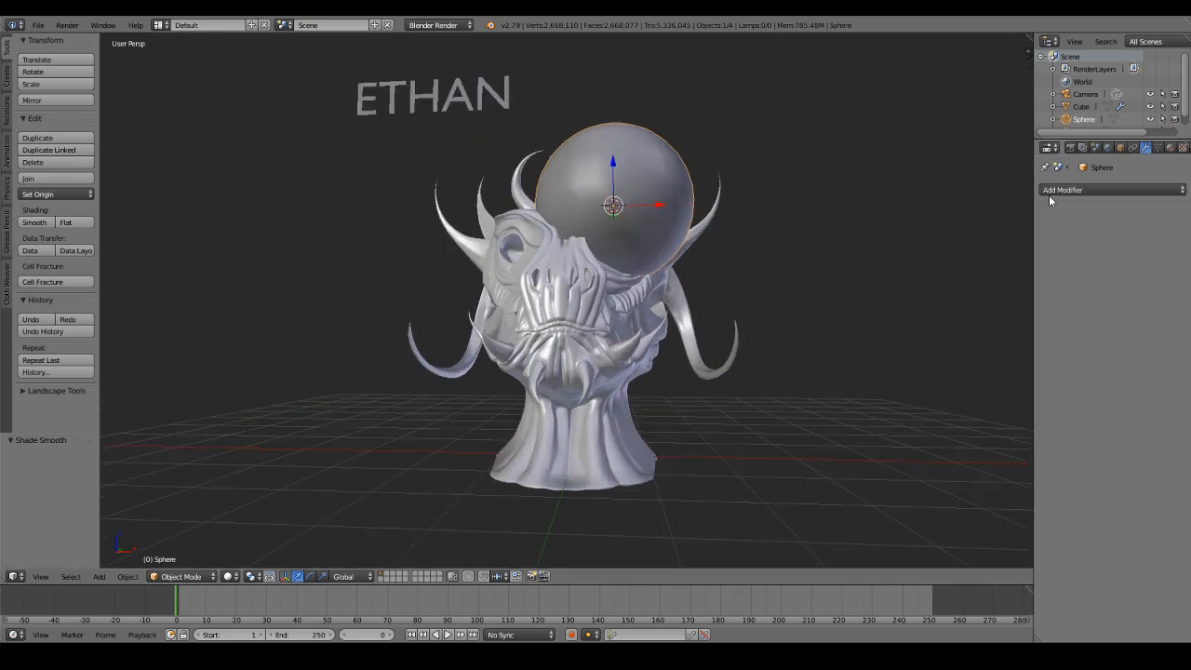
{"action": "left_click", "coordinate": [1060, 191]}
{"action": "left_click", "coordinate": [947, 398]}
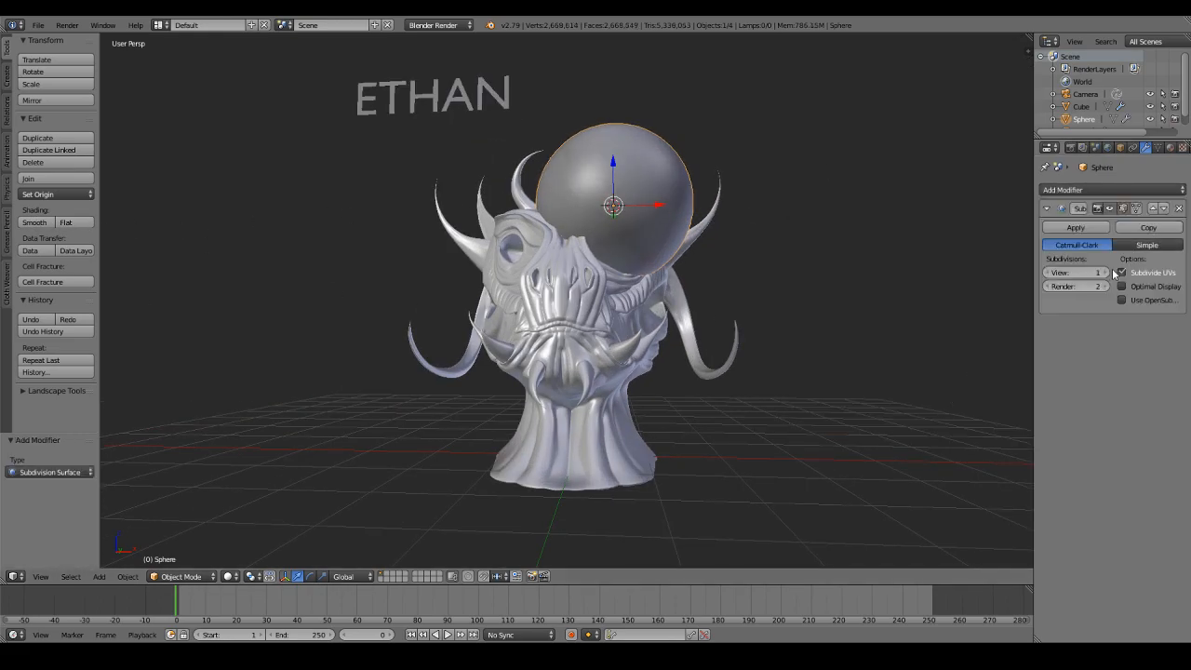
{"action": "scroll", "coordinate": [757, 242], "scroll_direction": "up", "scroll_amount": 2}
Step: Scale the sphere to about half its size, move it to the eye socket and shrink it to fit the eyelid opening
{"action": "key", "text": "s"}
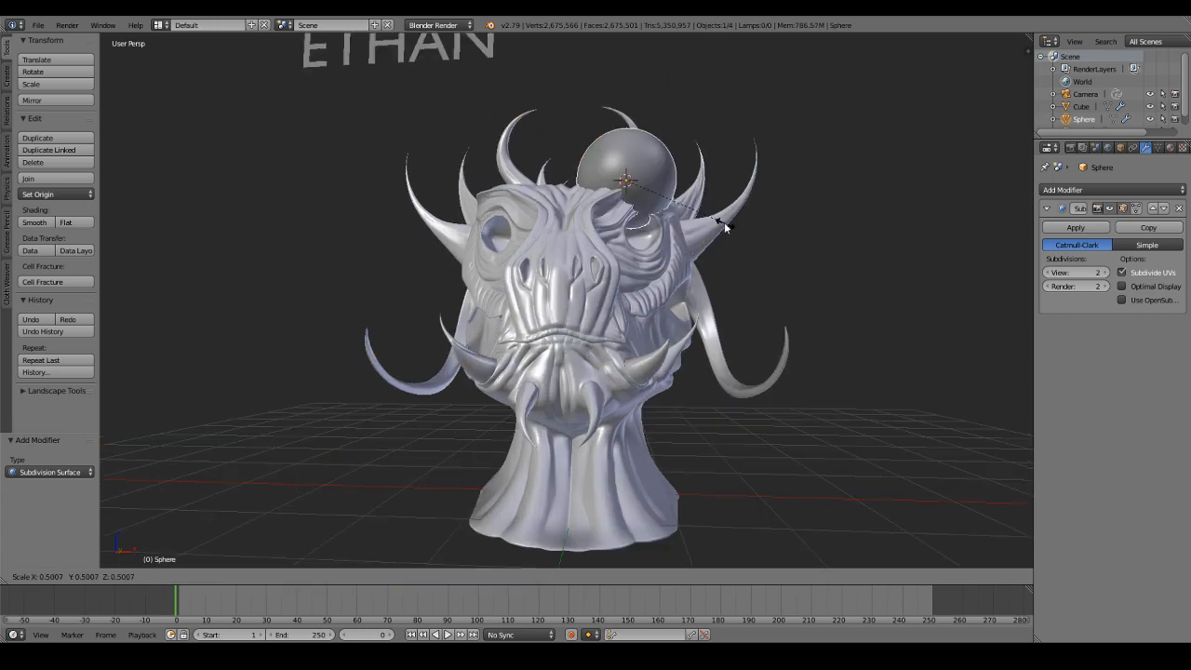
{"action": "left_click", "coordinate": [724, 221]}
{"action": "scroll", "coordinate": [724, 221], "scroll_direction": "up", "scroll_amount": 3}
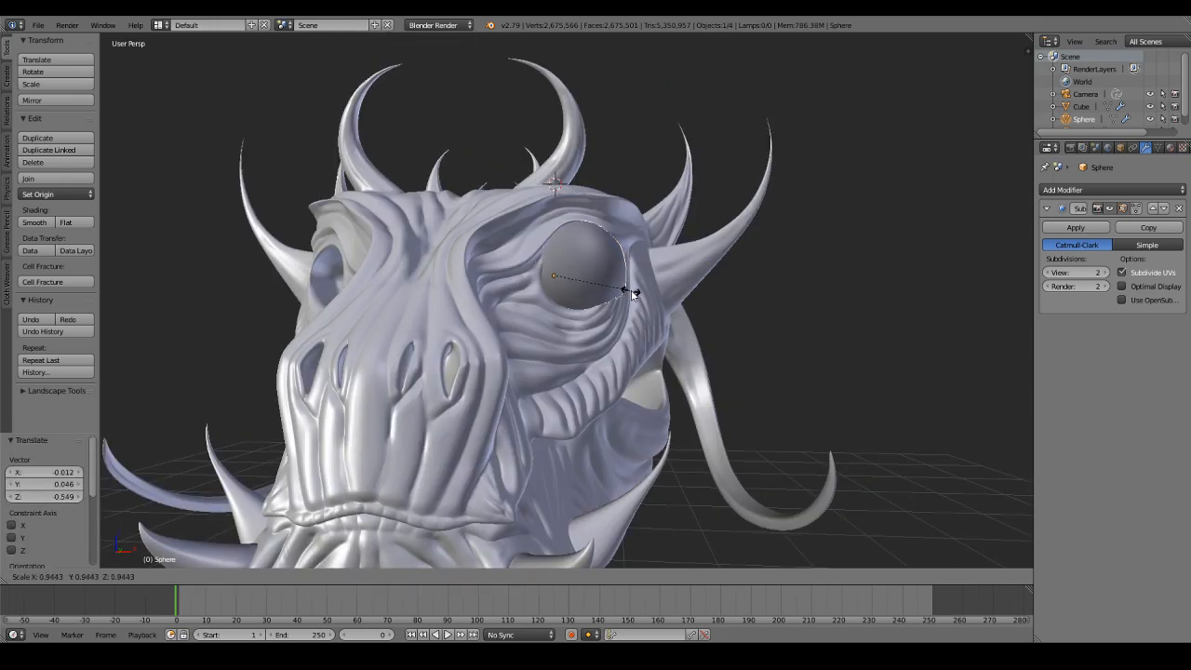
{"action": "scroll", "coordinate": [621, 285], "scroll_direction": "up", "scroll_amount": 3}
{"action": "key", "text": "s"}
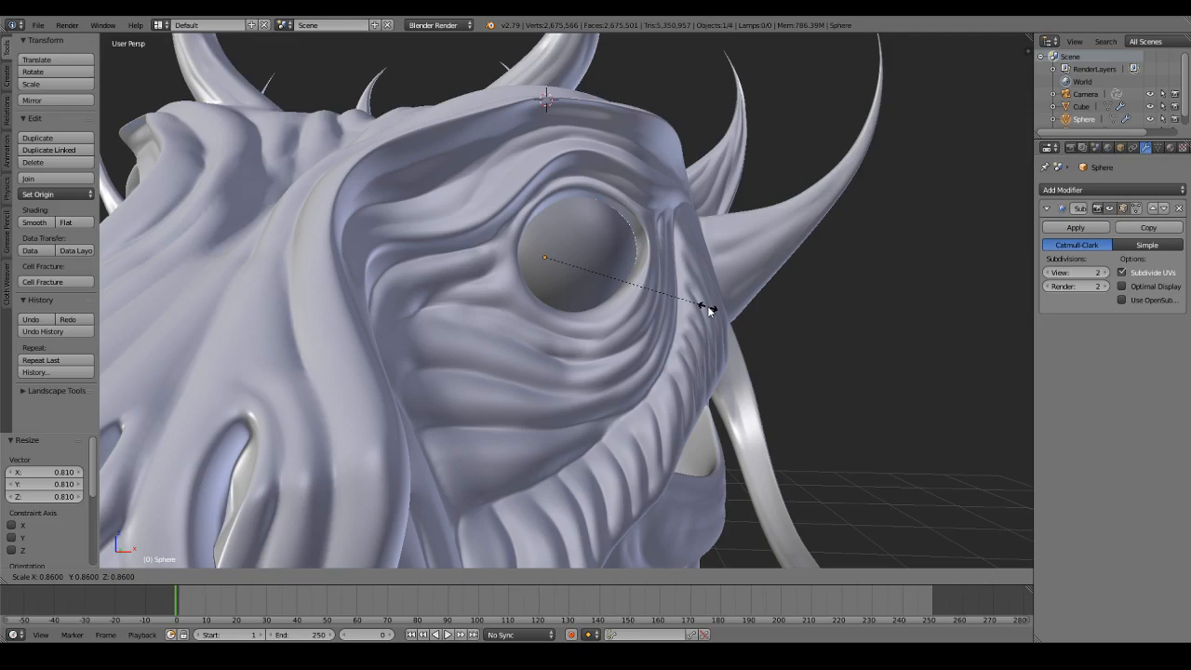
{"action": "left_click", "coordinate": [708, 307]}
Step: Fine-tune the eyeball's position from several angles so it sits snugly inside the eye socket
{"action": "middle_click_drag", "start_coordinate": [707, 307], "coordinate": [632, 309]}
{"action": "key", "text": "g"}
{"action": "left_click", "coordinate": [633, 310]}
{"action": "middle_click_drag", "start_coordinate": [633, 310], "coordinate": [674, 312]}
{"action": "key", "text": "g"}
{"action": "left_click", "coordinate": [683, 306]}
{"action": "key", "text": "g"}
{"action": "left_click", "coordinate": [616, 317]}
{"action": "scroll", "coordinate": [641, 316], "scroll_direction": "down", "scroll_amount": 2}
{"action": "key", "text": "g"}
{"action": "left_click", "coordinate": [624, 321]}
{"action": "key", "text": "g"}
{"action": "left_click", "coordinate": [640, 318]}
{"action": "scroll", "coordinate": [675, 311], "scroll_direction": "down", "scroll_amount": 2}
{"action": "scroll", "coordinate": [673, 305], "scroll_direction": "down", "scroll_amount": 3}
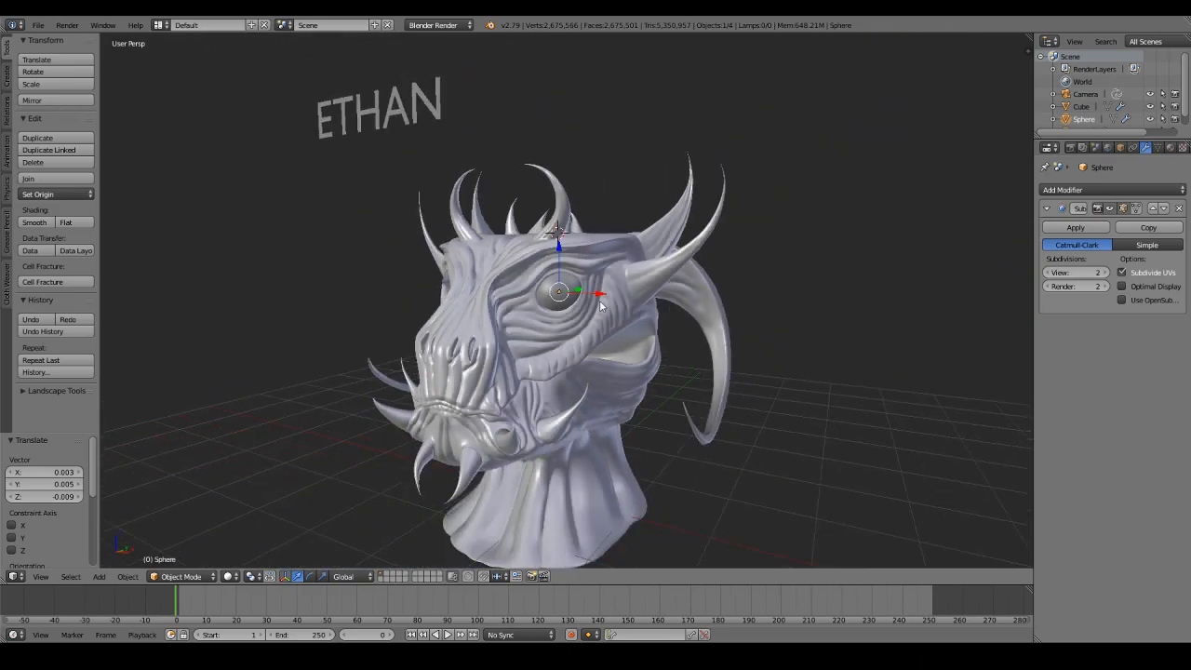
Step: Duplicate the eyeball in place and set the copy's X location to -0.58707 to fill the opposite eye socket
{"action": "scroll", "coordinate": [599, 299], "scroll_direction": "up", "scroll_amount": 2}
{"action": "scroll", "coordinate": [599, 300], "scroll_direction": "up", "scroll_amount": 4}
{"action": "key", "text": "n"}
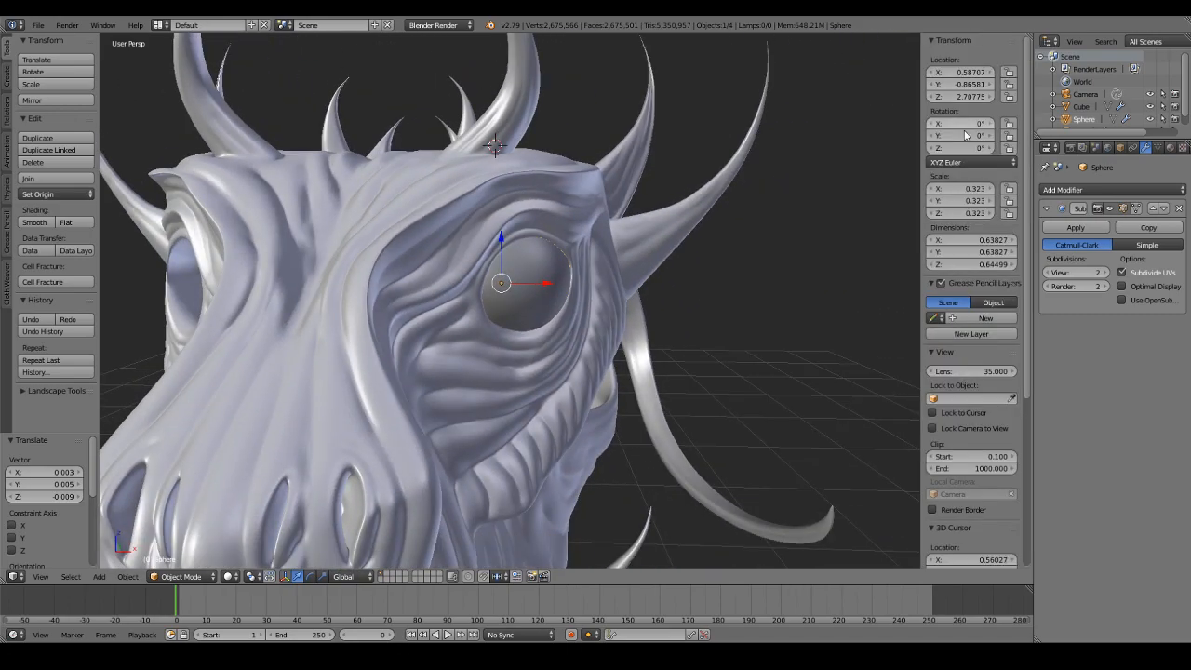
{"action": "key", "text": "shift+d"}
{"action": "key", "text": "Escape"}
{"action": "key", "text": "minus"}
{"action": "scroll", "coordinate": [670, 255], "scroll_direction": "down", "scroll_amount": 6}
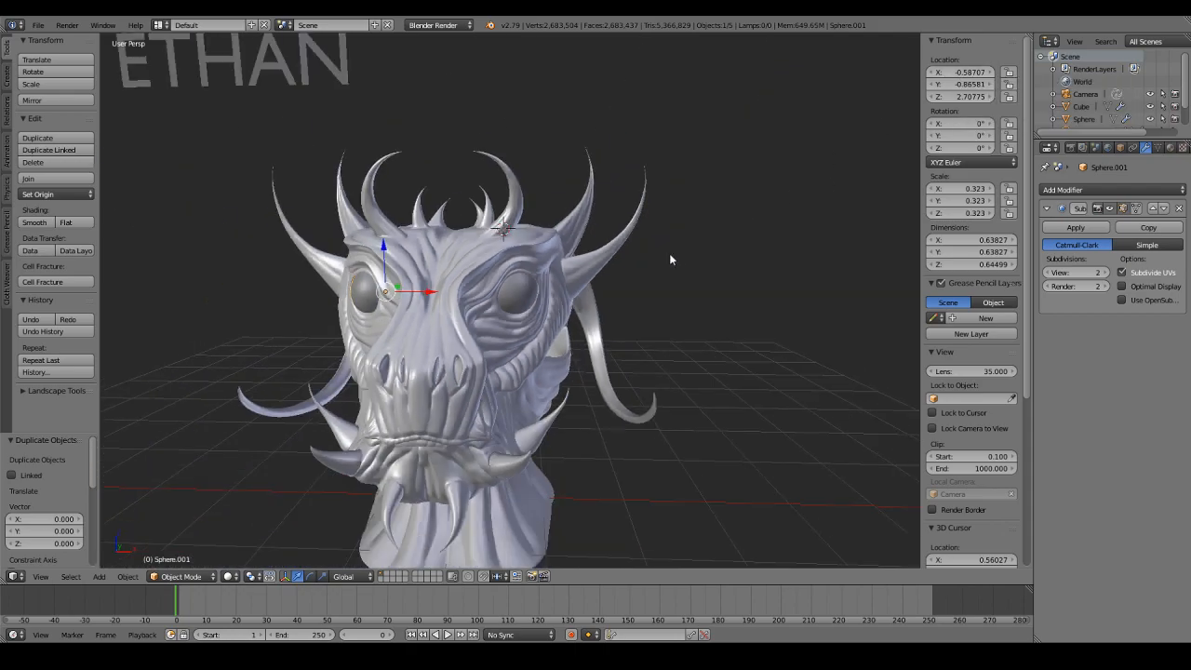
Step: Deselect all objects, including the head and the camera, and reset the 3D cursor to the world origin
{"action": "scroll", "coordinate": [520, 378], "scroll_direction": "down", "scroll_amount": 4}
{"action": "right_click", "coordinate": [520, 378]}
{"action": "key", "text": "a"}
{"action": "scroll", "coordinate": [520, 378], "scroll_direction": "up", "scroll_amount": 2}
{"action": "middle_click_drag", "start_coordinate": [520, 378], "coordinate": [581, 352]}
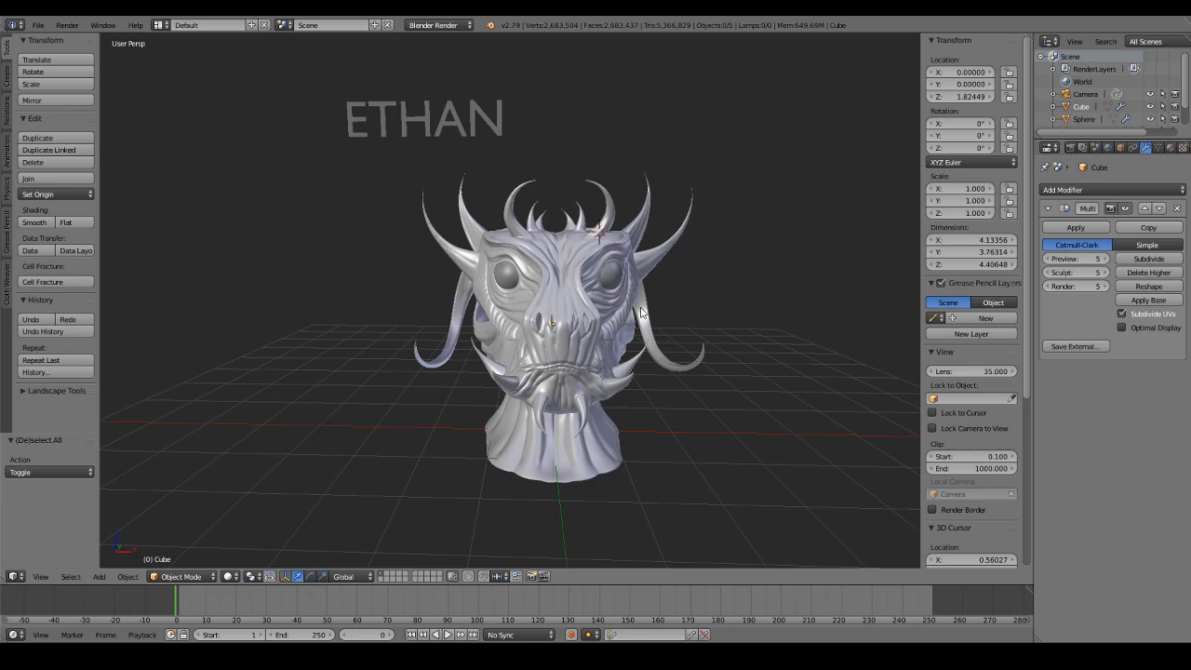
{"action": "scroll", "coordinate": [640, 312], "scroll_direction": "down", "scroll_amount": 4}
{"action": "right_click", "coordinate": [722, 241]}
{"action": "scroll", "coordinate": [503, 346], "scroll_direction": "up", "scroll_amount": 3}
{"action": "middle_click_drag", "start_coordinate": [504, 346], "coordinate": [909, 306]}
{"action": "scroll", "coordinate": [672, 311], "scroll_direction": "up", "scroll_amount": 2}
Step: Enable the beige-brown matcap and ambient occlusion in the viewport, with strength 4.1, distance 0.1 and 415 samples
{"action": "scroll", "coordinate": [965, 380], "scroll_direction": "down", "scroll_amount": 5}
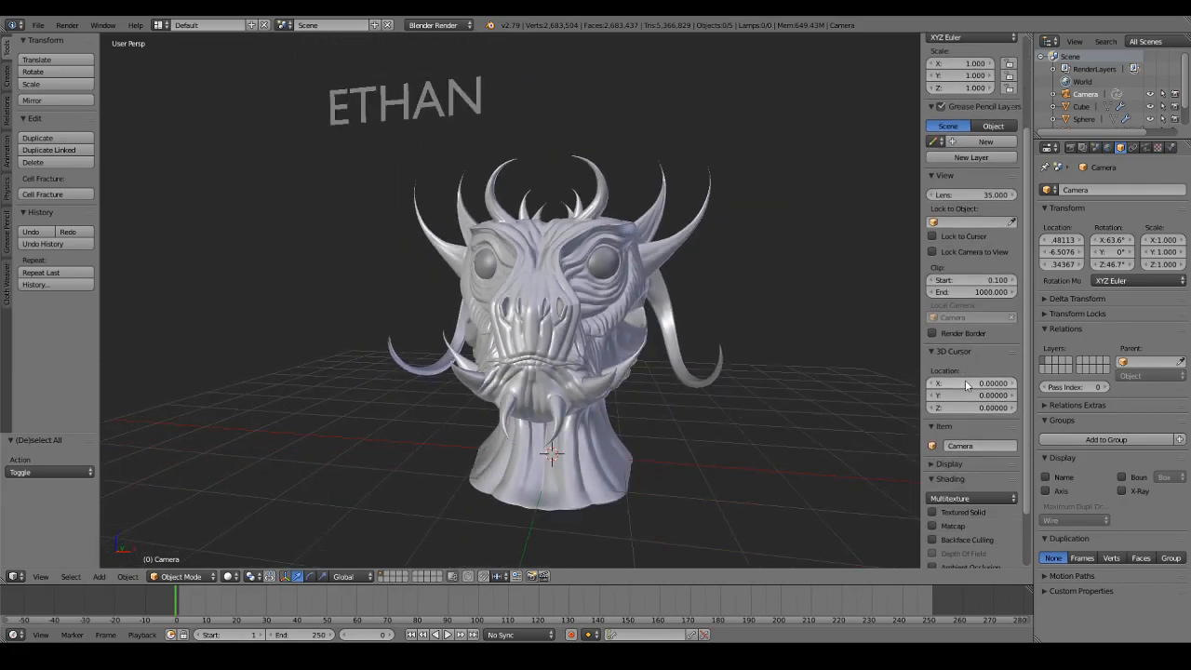
{"action": "left_click", "coordinate": [950, 458]}
{"action": "scroll", "coordinate": [951, 484], "scroll_direction": "down", "scroll_amount": 2}
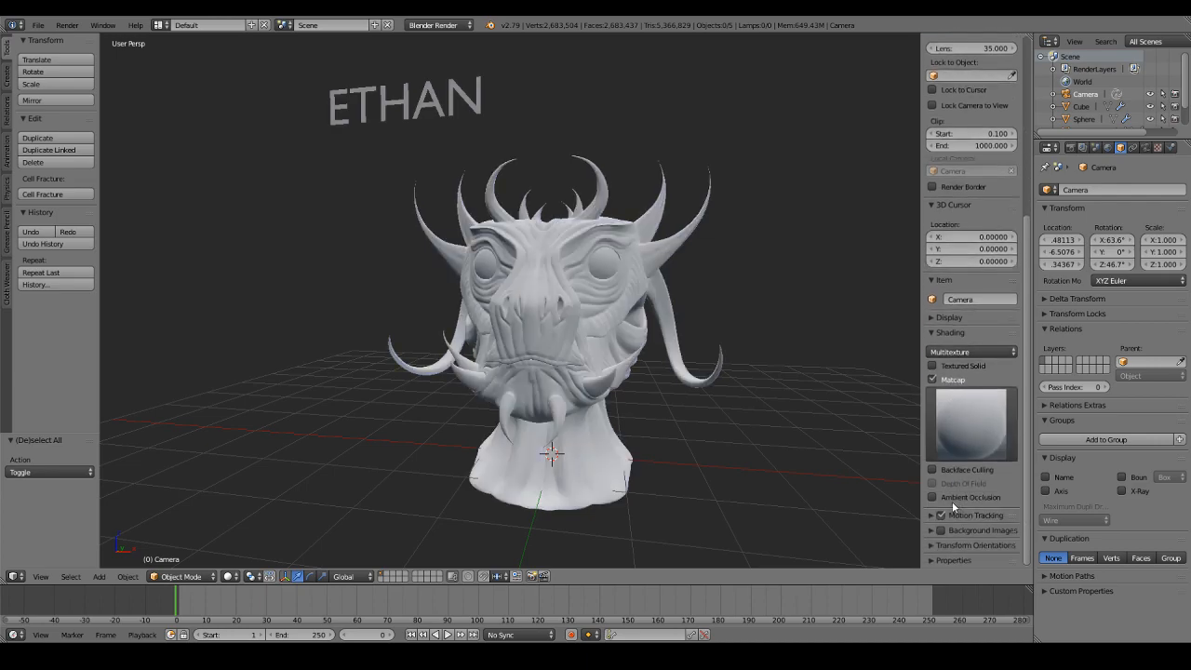
{"action": "left_click", "coordinate": [945, 525]}
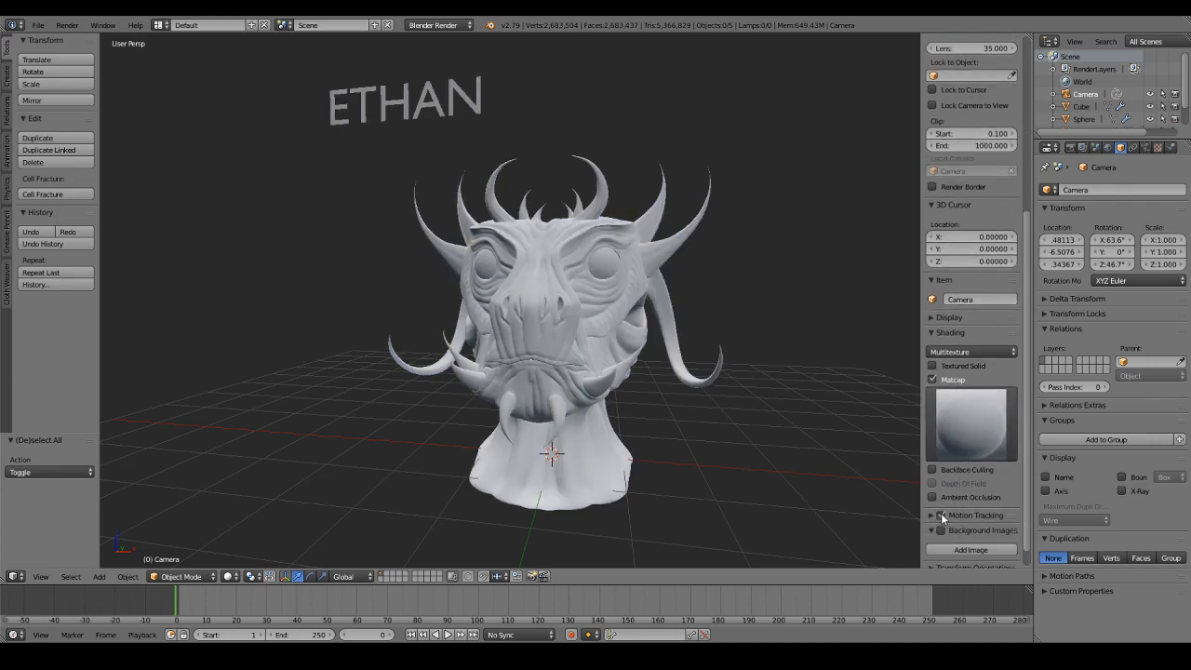
{"action": "left_click", "coordinate": [939, 497]}
{"action": "left_click", "coordinate": [953, 438]}
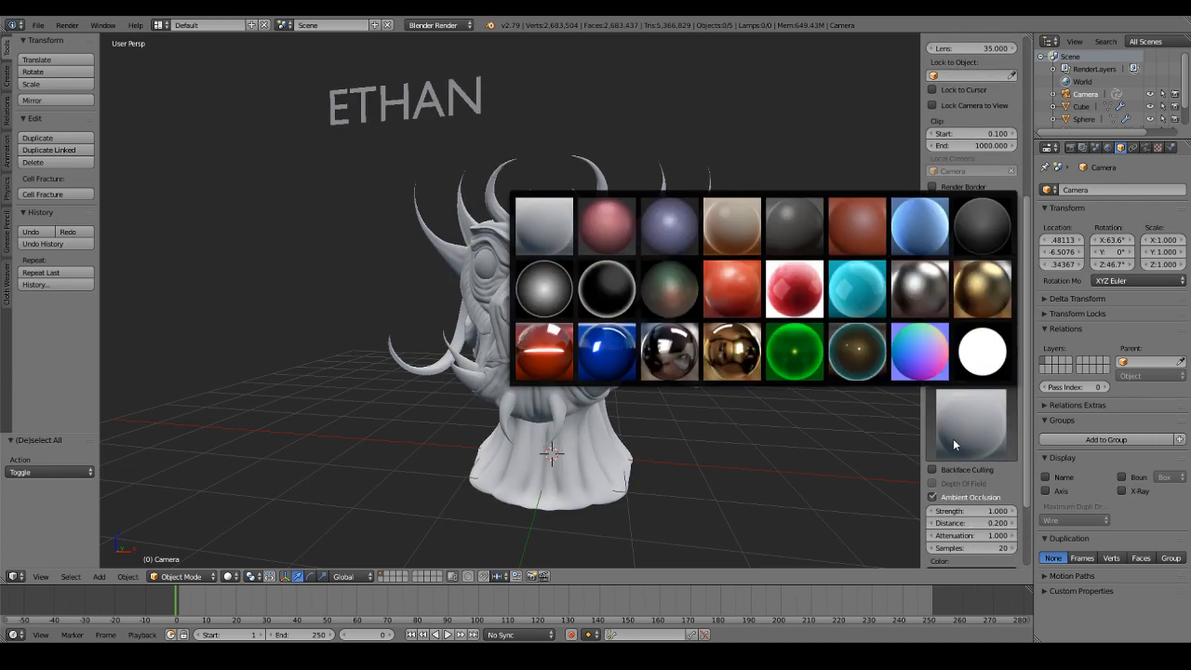
{"action": "left_click", "coordinate": [732, 226]}
{"action": "left_click_drag", "start_coordinate": [951, 511], "coordinate": [986, 511]}
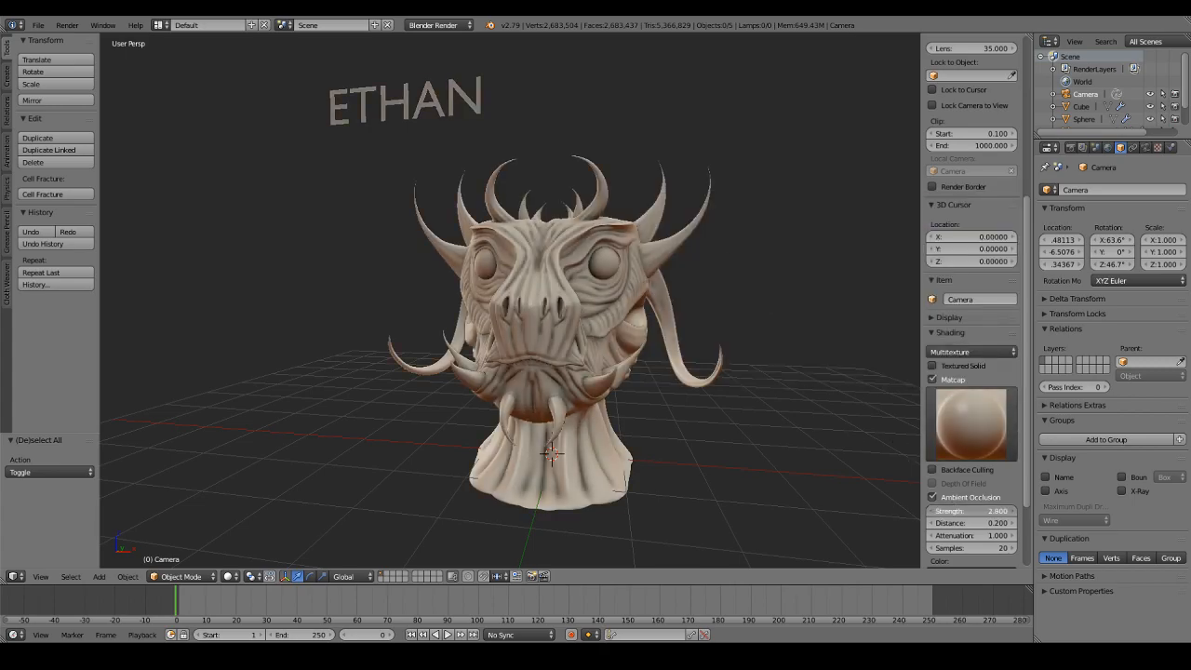
{"action": "mouse_move", "coordinate": [930, 548]}
{"action": "left_mouse_down"}
{"action": "mouse_move", "coordinate": [968, 548]}
{"action": "mouse_move", "coordinate": [949, 523]}
{"action": "mouse_move", "coordinate": [961, 510]}
{"action": "mouse_move", "coordinate": [1000, 511]}
{"action": "mouse_move", "coordinate": [951, 523]}
{"action": "mouse_move", "coordinate": [969, 522]}
{"action": "left_mouse_up"}
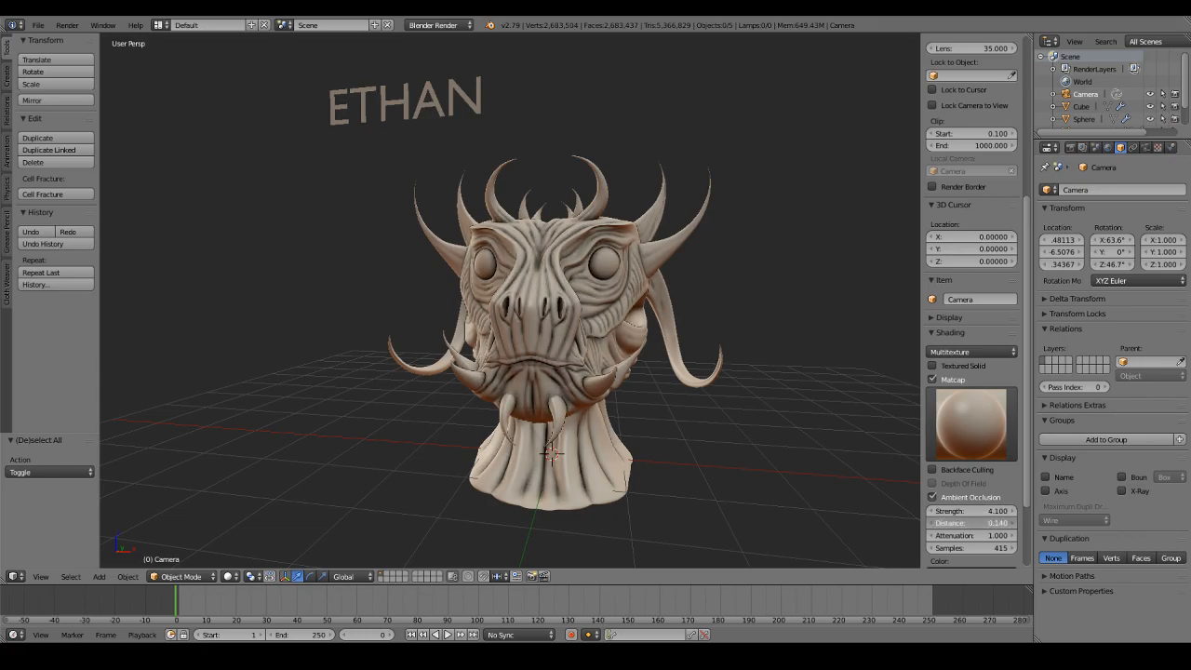
Step: Examine the shaded dragon head from the front and sides, near and far, checking the eyes, horns and skin folds
{"action": "scroll", "coordinate": [658, 377], "scroll_direction": "down", "scroll_amount": 3}
{"action": "scroll", "coordinate": [658, 381], "scroll_direction": "down", "scroll_amount": 2}
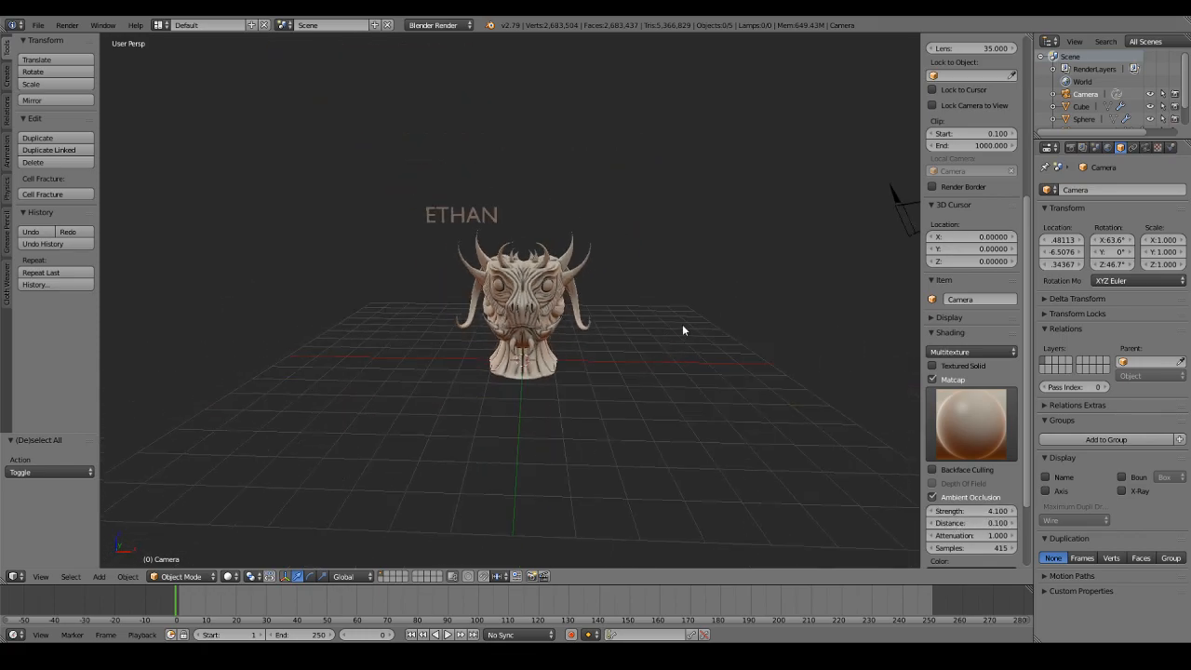
{"action": "scroll", "coordinate": [715, 330], "scroll_direction": "up", "scroll_amount": 3}
{"action": "middle_click_drag", "start_coordinate": [715, 330], "coordinate": [696, 300]}
{"action": "scroll", "coordinate": [697, 297], "scroll_direction": "down", "scroll_amount": 1}
{"action": "left_click", "coordinate": [716, 505]}
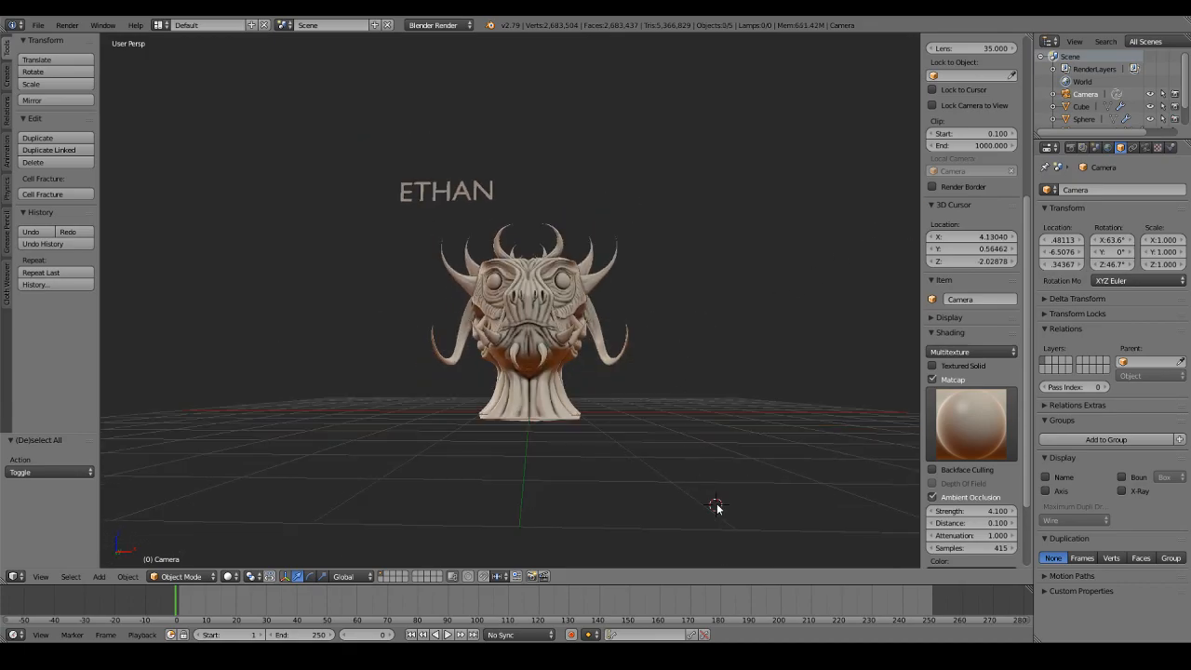
{"action": "scroll", "coordinate": [695, 385], "scroll_direction": "up", "scroll_amount": 4}
{"action": "middle_click_drag", "start_coordinate": [484, 377], "coordinate": [647, 358]}
{"action": "scroll", "coordinate": [646, 358], "scroll_direction": "down", "scroll_amount": 5}
{"action": "middle_click_drag", "start_coordinate": [418, 374], "coordinate": [690, 368]}
{"action": "middle_click_drag", "start_coordinate": [549, 367], "coordinate": [586, 370]}
{"action": "middle_click_drag", "start_coordinate": [482, 388], "coordinate": [456, 397]}
{"action": "scroll", "coordinate": [456, 397], "scroll_direction": "up", "scroll_amount": 5}
{"action": "scroll", "coordinate": [437, 402], "scroll_direction": "down", "scroll_amount": 4}
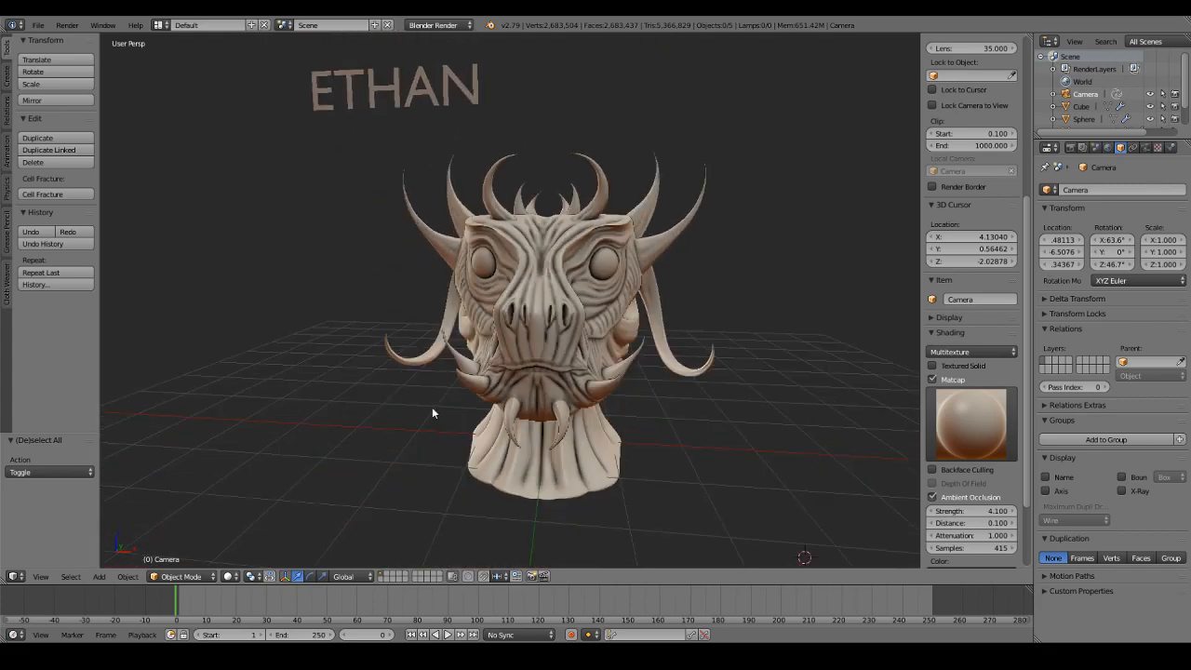
{"action": "scroll", "coordinate": [432, 412], "scroll_direction": "up", "scroll_amount": 2}
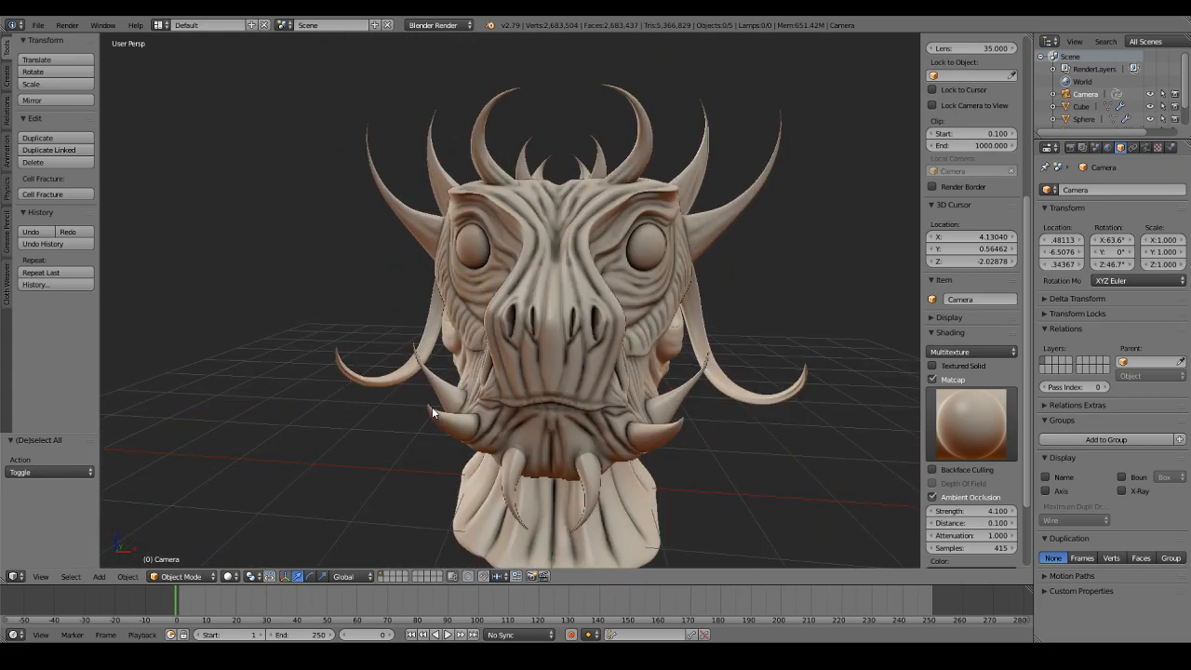
Step: Inspect the finished dragon bust with the text behind it from the front and slightly below, including the chin tusks and neck folds
{"action": "middle_click_drag", "start_coordinate": [693, 399], "coordinate": [506, 386]}
{"action": "scroll", "coordinate": [506, 386], "scroll_direction": "down", "scroll_amount": 4}
{"action": "middle_click_drag", "start_coordinate": [791, 391], "coordinate": [479, 389]}
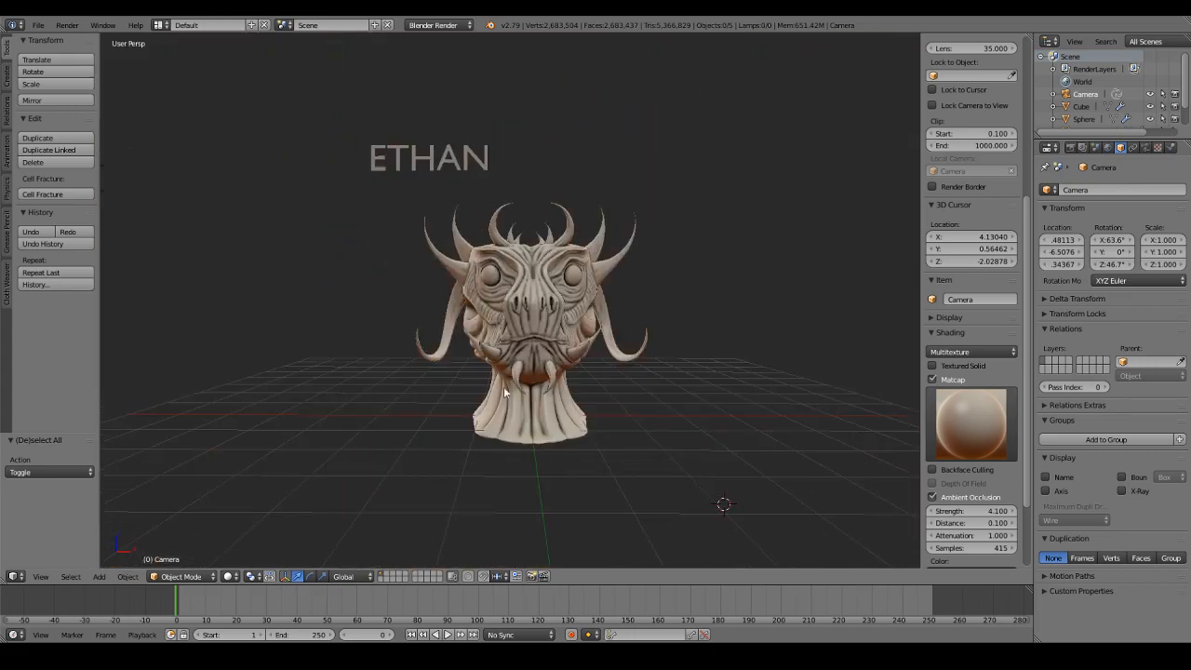
{"action": "scroll", "coordinate": [564, 391], "scroll_direction": "up", "scroll_amount": 3}
{"action": "middle_click_drag", "start_coordinate": [557, 395], "coordinate": [512, 353]}
{"action": "scroll", "coordinate": [631, 387], "scroll_direction": "down", "scroll_amount": 3}
{"action": "scroll", "coordinate": [511, 354], "scroll_direction": "down", "scroll_amount": 2}
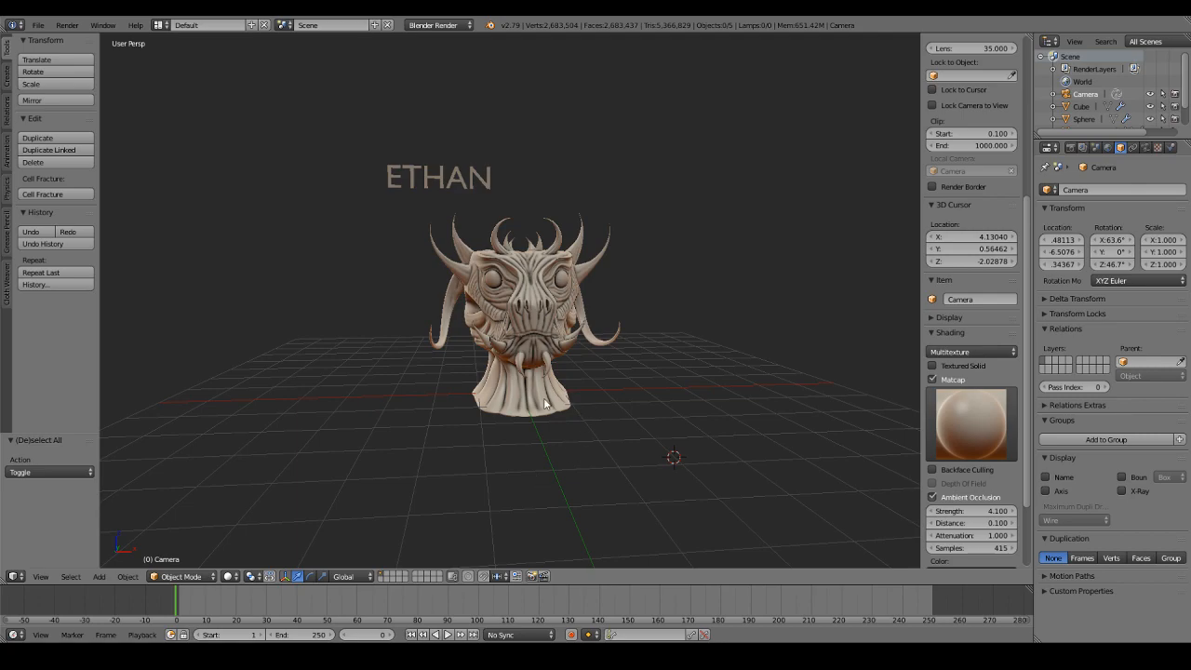
{"action": "scroll", "coordinate": [545, 402], "scroll_direction": "up", "scroll_amount": 2}
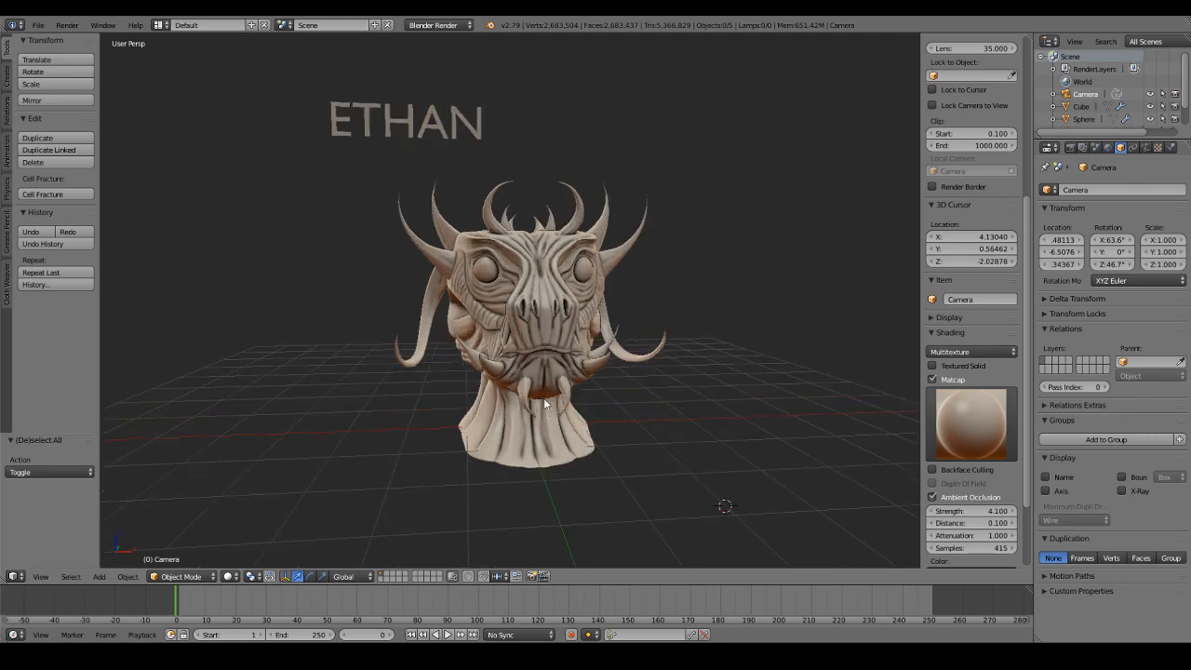
{"action": "scroll", "coordinate": [545, 402], "scroll_direction": "up", "scroll_amount": 3}
{"action": "middle_click_drag", "start_coordinate": [499, 394], "coordinate": [532, 395]}
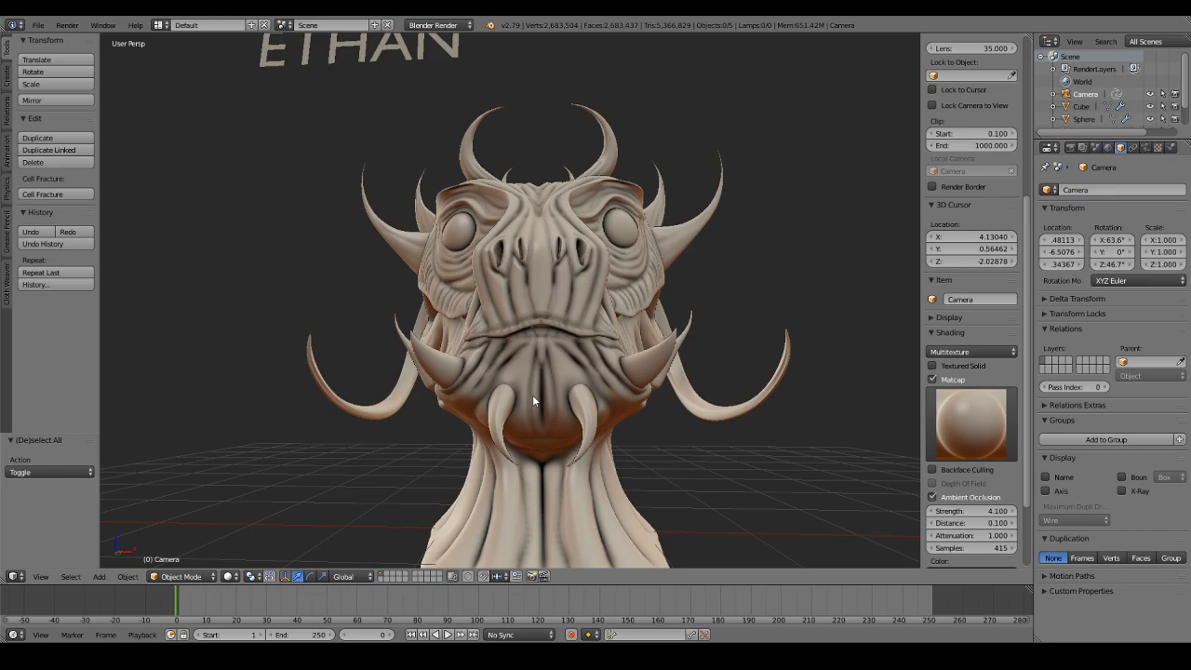
Step: Check the snout, nostrils, brow folds and eyeballs up close, and the complete horned bust from the front
{"action": "scroll", "coordinate": [532, 395], "scroll_direction": "up", "scroll_amount": 3}
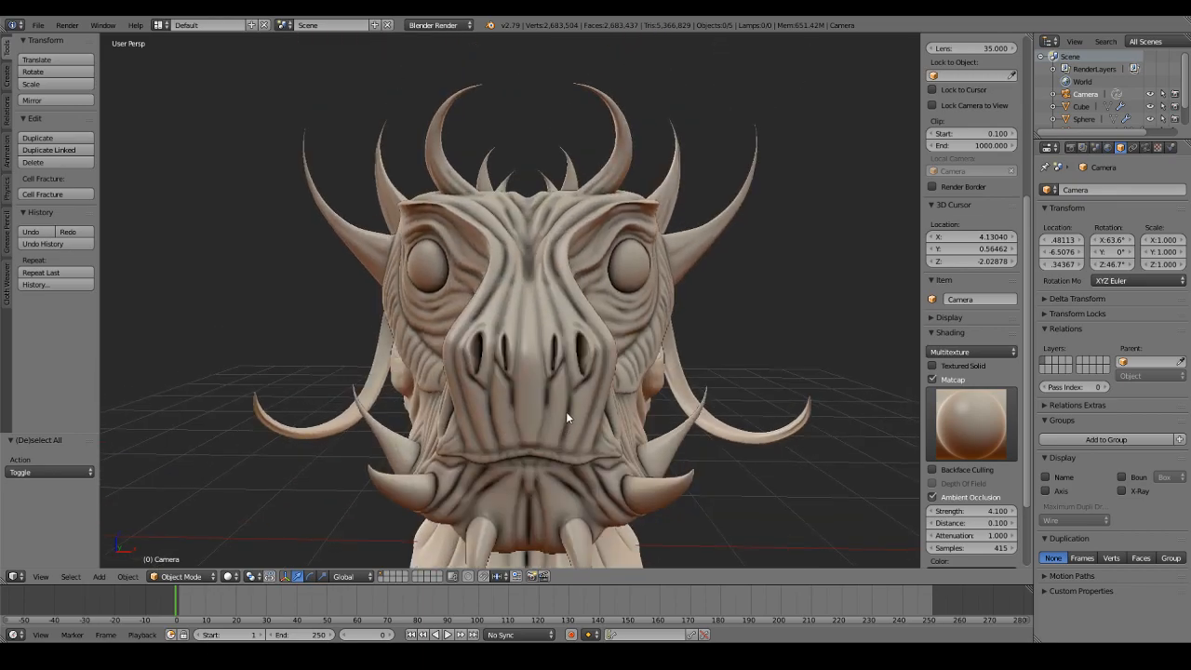
{"action": "scroll", "coordinate": [566, 415], "scroll_direction": "up", "scroll_amount": 2}
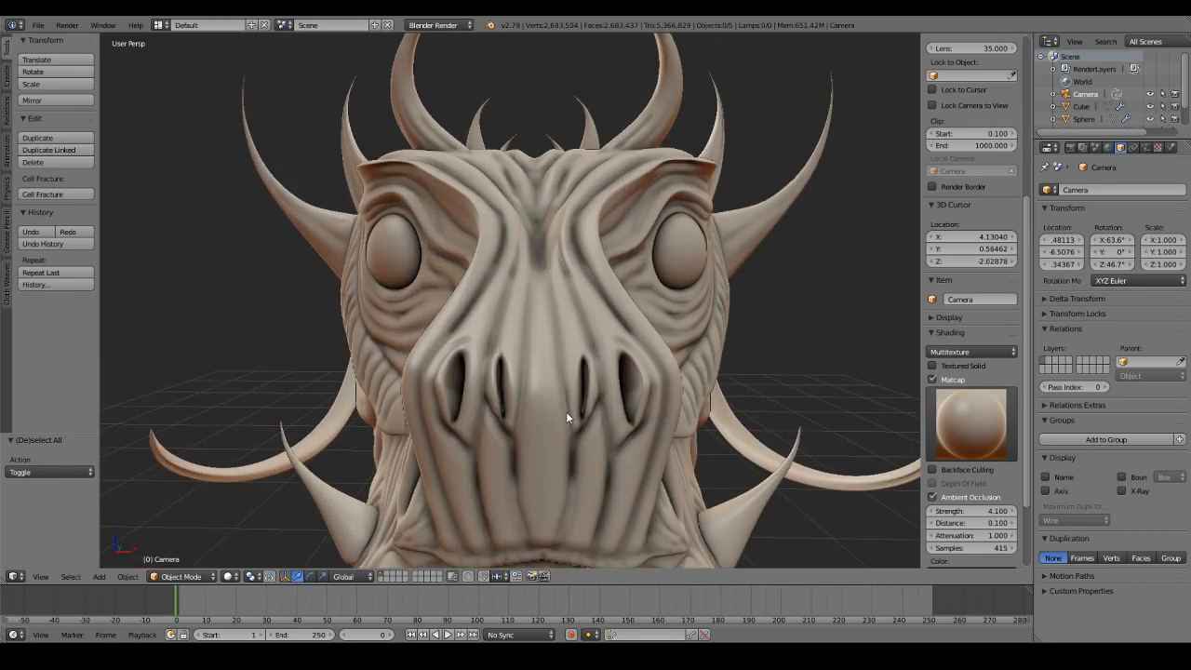
{"action": "scroll", "coordinate": [564, 401], "scroll_direction": "up", "scroll_amount": 1}
{"action": "scroll", "coordinate": [563, 401], "scroll_direction": "up", "scroll_amount": 3}
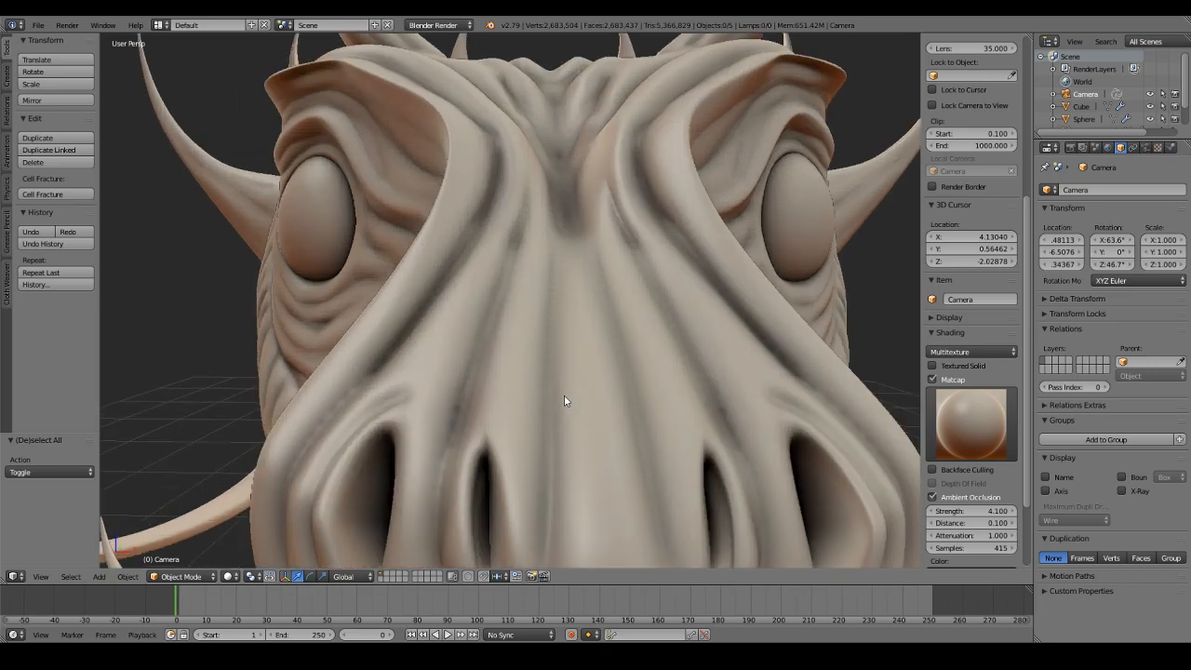
{"action": "scroll", "coordinate": [564, 401], "scroll_direction": "down", "scroll_amount": 6}
{"action": "mouse_move", "coordinate": [564, 401]}
{"action": "middle_mouse_down"}
{"action": "mouse_move", "coordinate": [601, 364]}
{"action": "mouse_move", "coordinate": [748, 378]}
{"action": "mouse_move", "coordinate": [451, 404]}
{"action": "mouse_move", "coordinate": [434, 394]}
{"action": "mouse_move", "coordinate": [641, 392]}
{"action": "mouse_move", "coordinate": [537, 387]}
{"action": "mouse_move", "coordinate": [563, 396]}
{"action": "mouse_move", "coordinate": [617, 348]}
{"action": "mouse_move", "coordinate": [558, 380]}
{"action": "mouse_move", "coordinate": [560, 396]}
{"action": "middle_mouse_up"}
{"action": "scroll", "coordinate": [559, 397], "scroll_direction": "down", "scroll_amount": 2}
{"action": "scroll", "coordinate": [559, 397], "scroll_direction": "up", "scroll_amount": 2}
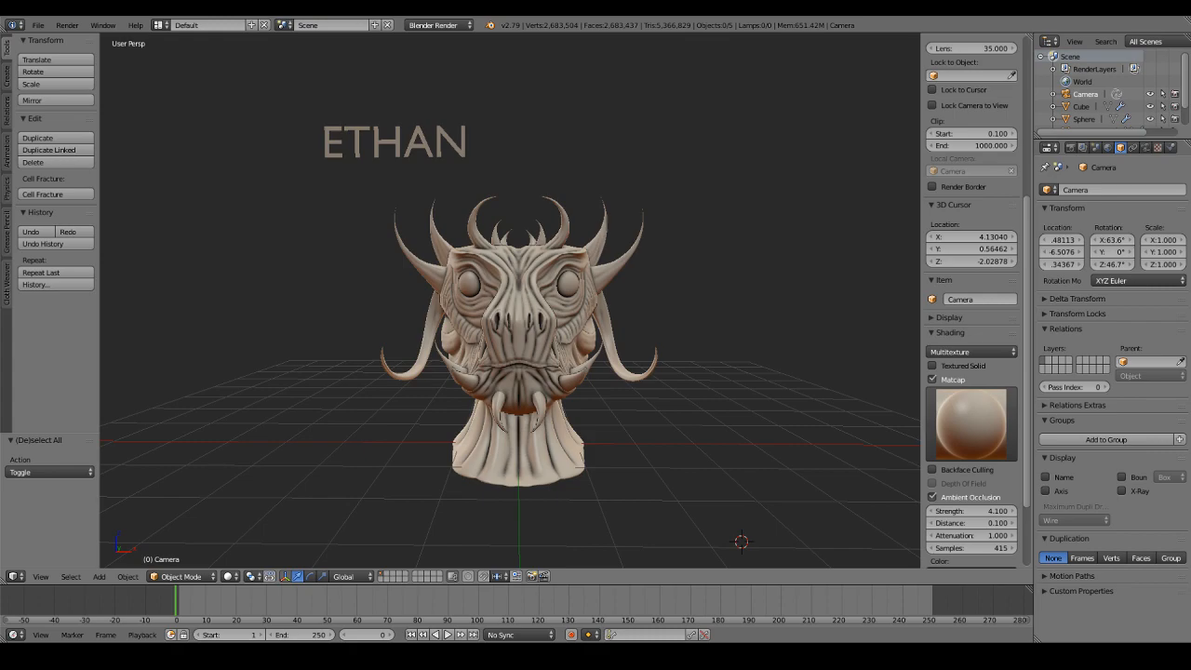
{"action": "scroll", "coordinate": [608, 293], "scroll_direction": "up", "scroll_amount": 1}
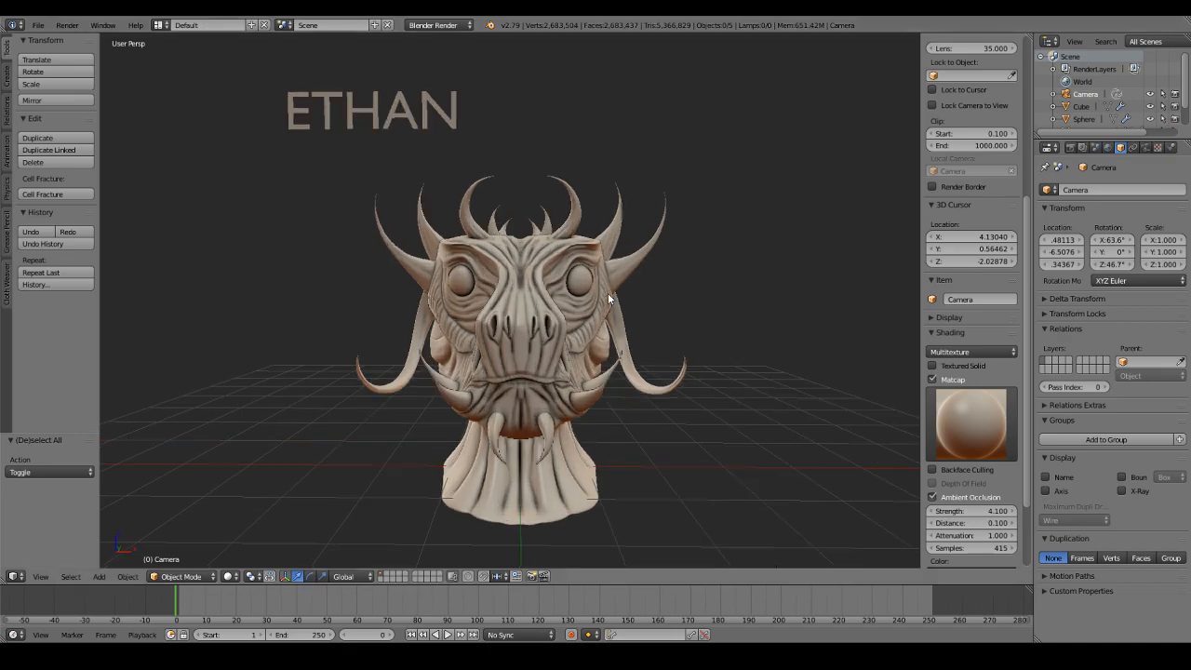
{"action": "middle_click_drag", "start_coordinate": [607, 293], "coordinate": [561, 474]}
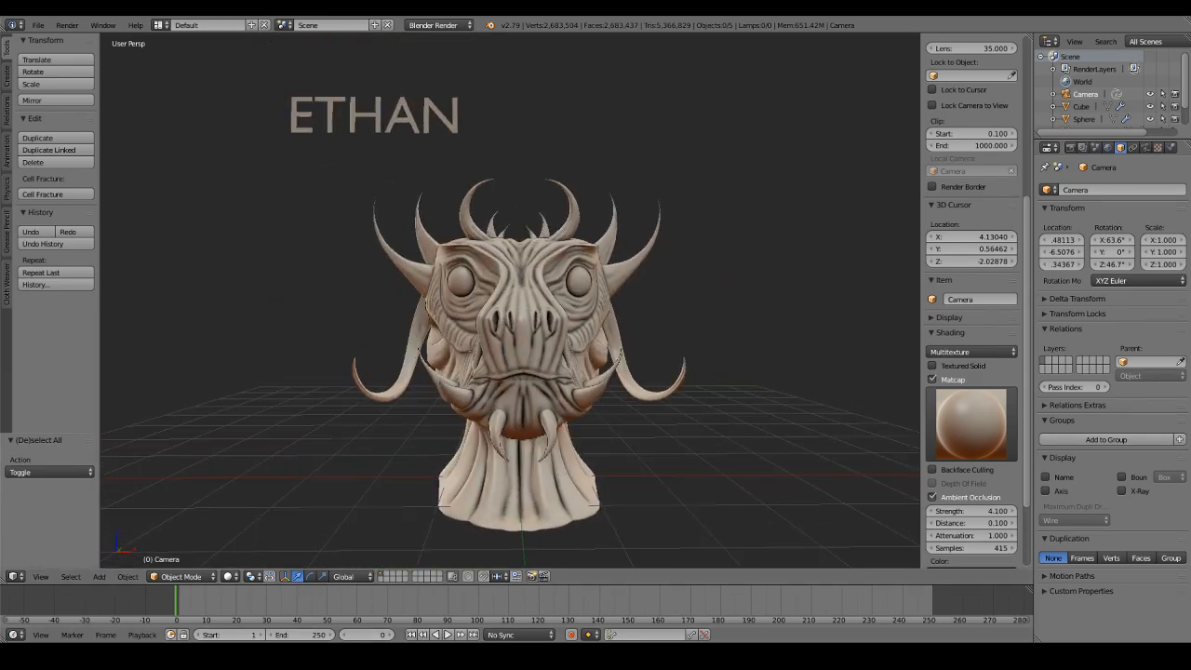